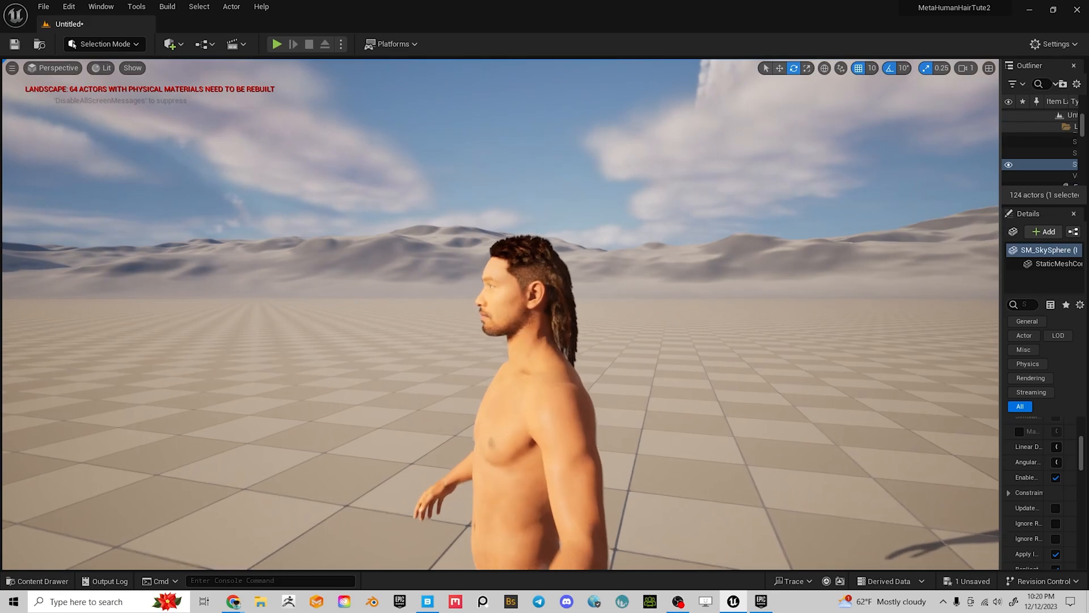
# Orbit and zoom around the character to inspect the face, profiles and back of the hair
pyautogui.keyDown('alt'); pyautogui.moveTo(720, 327); pyautogui.dragTo(828, 397); pyautogui.keyUp('alt')
pyautogui.keyDown('alt'); pyautogui.moveTo(729, 330); pyautogui.dragTo(911, 261); pyautogui.keyUp('alt')
pyautogui.scroll(3, 729, 330)
pyautogui.scroll(2, 729, 330)
pyautogui.scroll(-3, 729, 331)
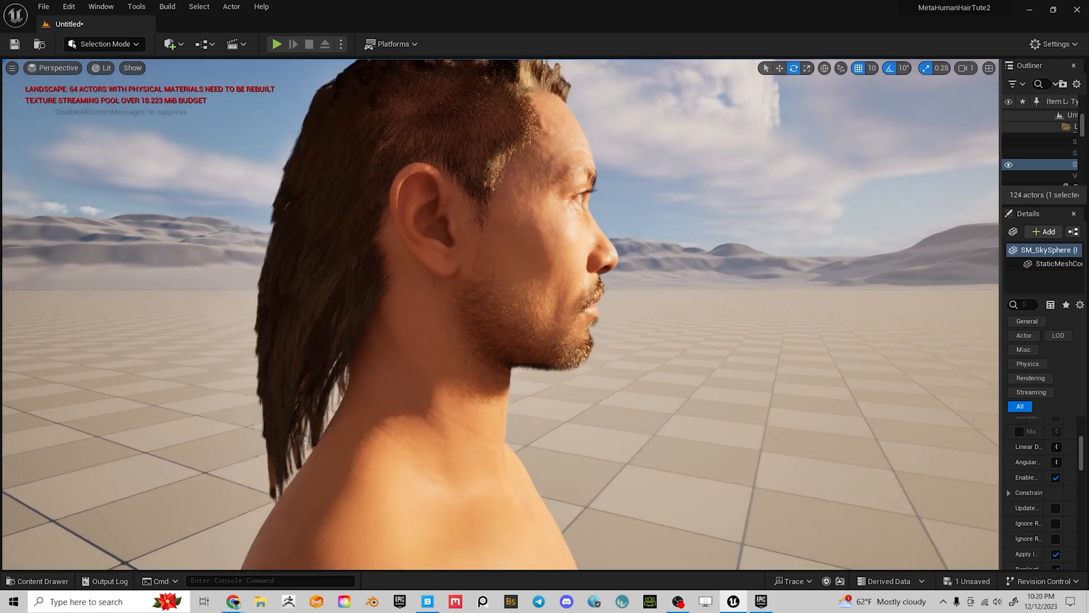
pyautogui.keyDown('alt'); pyautogui.moveTo(729, 331); pyautogui.dragTo(851, 378); pyautogui.keyUp('alt')
pyautogui.scroll(-4, 729, 330)
pyautogui.keyDown('alt'); pyautogui.moveTo(729, 330); pyautogui.dragTo(656, 280); pyautogui.keyUp('alt')
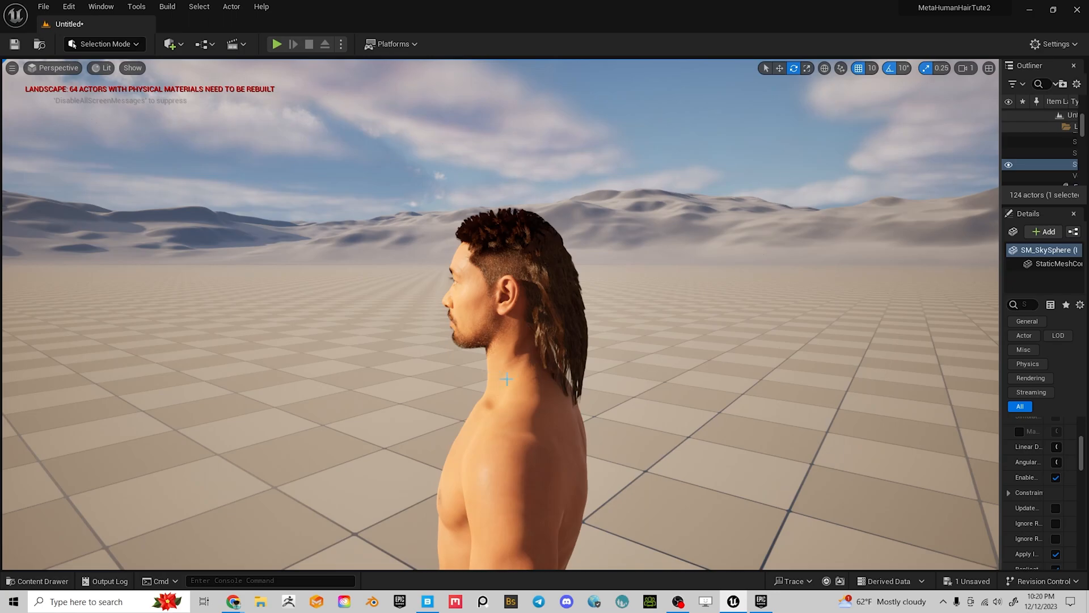
pyautogui.keyDown('alt'); pyautogui.moveTo(628, 371); pyautogui.dragTo(759, 372); pyautogui.keyUp('alt')
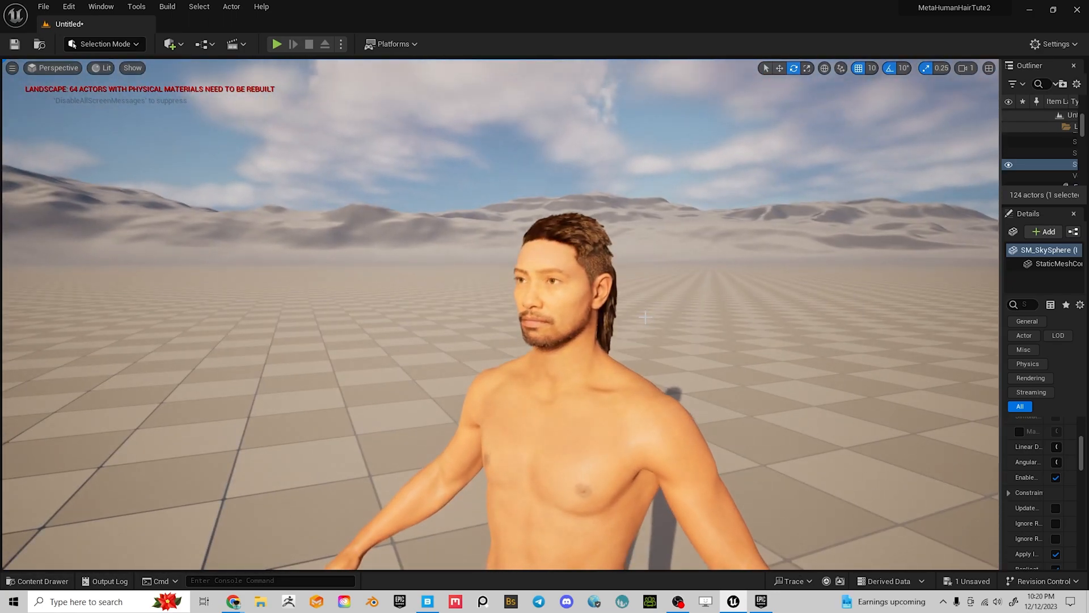
pyautogui.scroll(4, 730, 295)
pyautogui.keyDown('alt'); pyautogui.moveTo(692, 274); pyautogui.dragTo(714, 274); pyautogui.keyUp('alt')
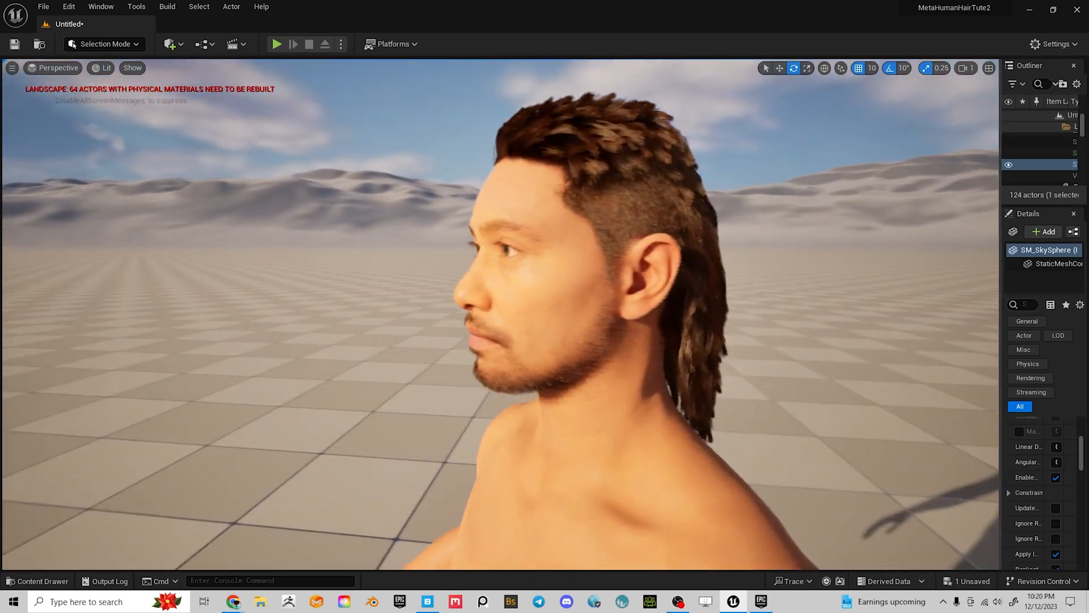
pyautogui.scroll(3, 500, 315)
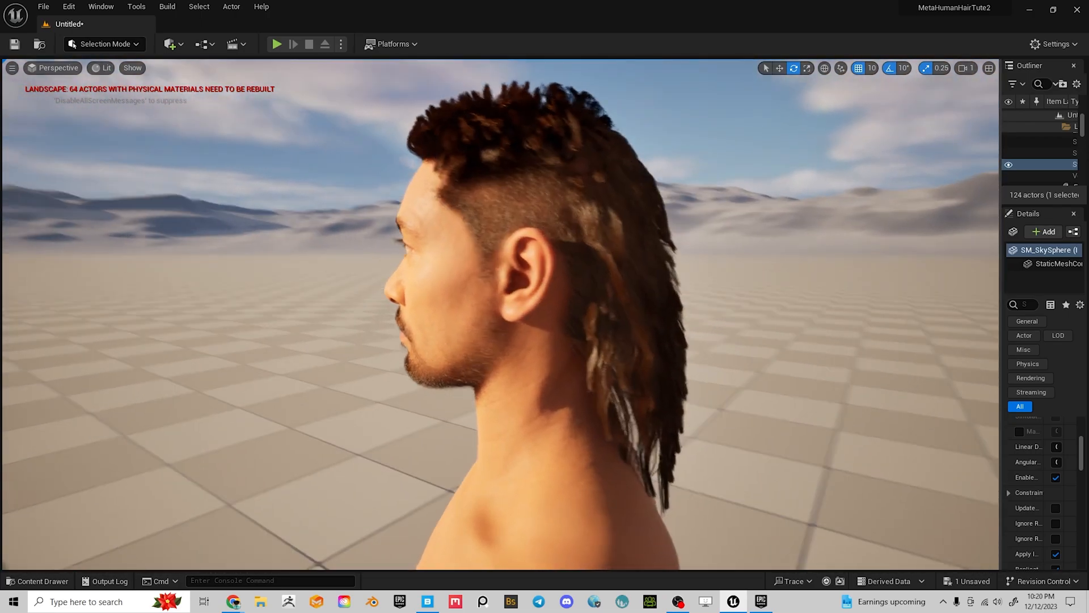
pyautogui.keyDown('alt'); pyautogui.moveTo(681, 284); pyautogui.dragTo(244, 326); pyautogui.keyUp('alt')
pyautogui.keyDown('alt'); pyautogui.moveTo(894, 274); pyautogui.dragTo(783, 249); pyautogui.keyUp('alt')
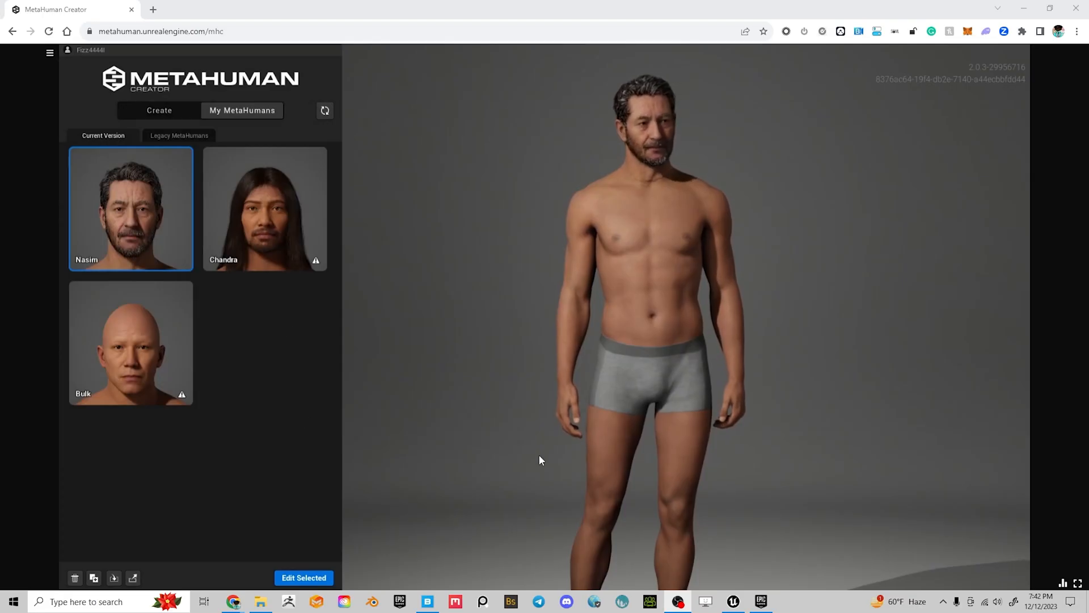
# Cancel the leftover Unreal Project Browser and switch to the Epic Games Launcher
pyautogui.click(734, 606)
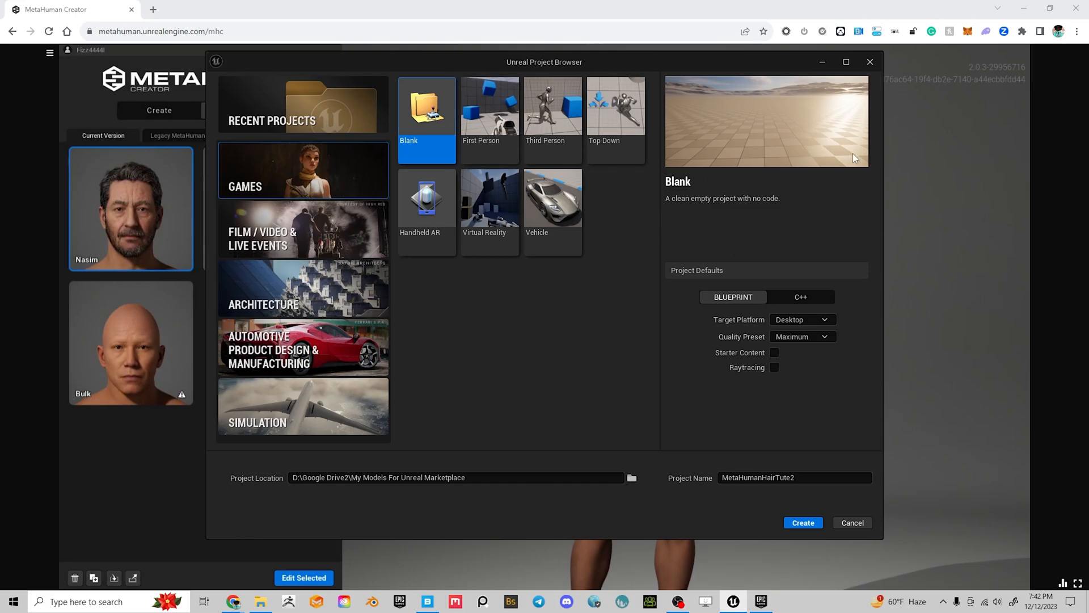
pyautogui.click(870, 62)
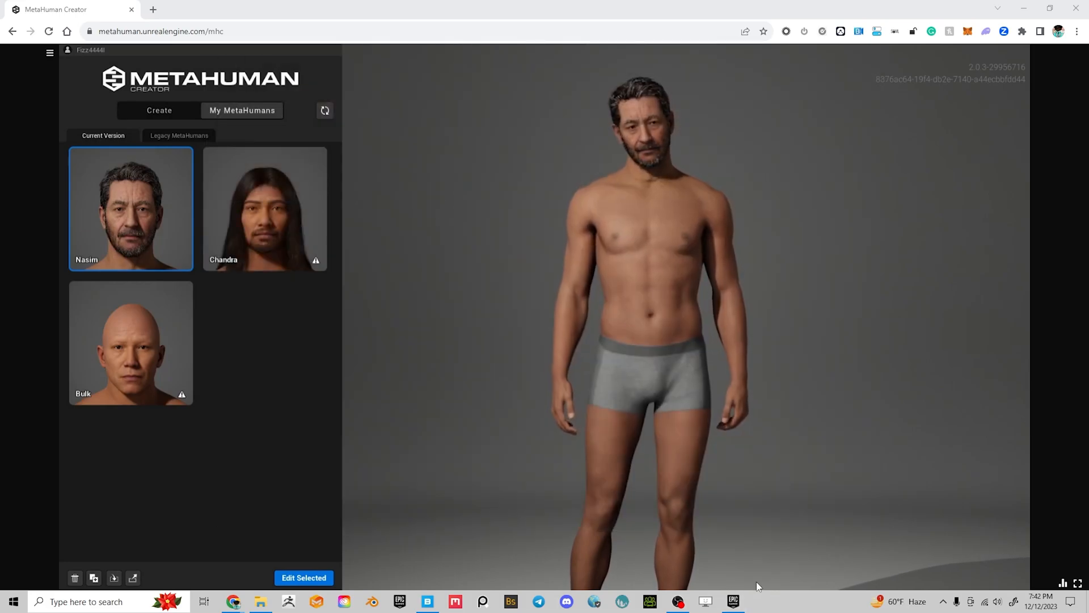
pyautogui.click(400, 602)
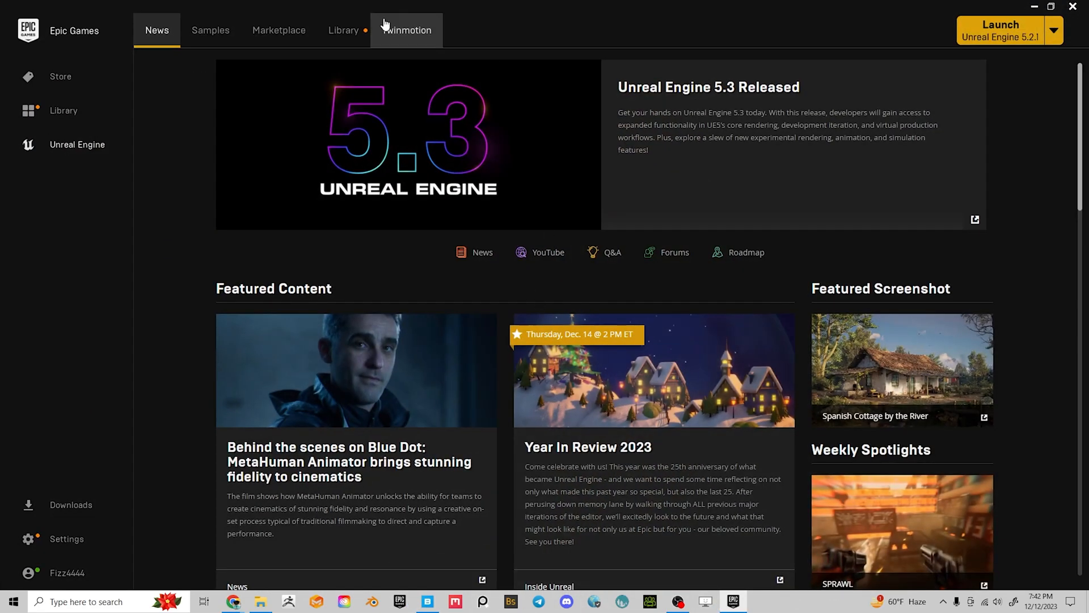
# Check that Quixel Bridge 5.3.0 is installed for Unreal Engine 5.3.2, then launch 5.3.2 from the Library
pyautogui.click(343, 30)
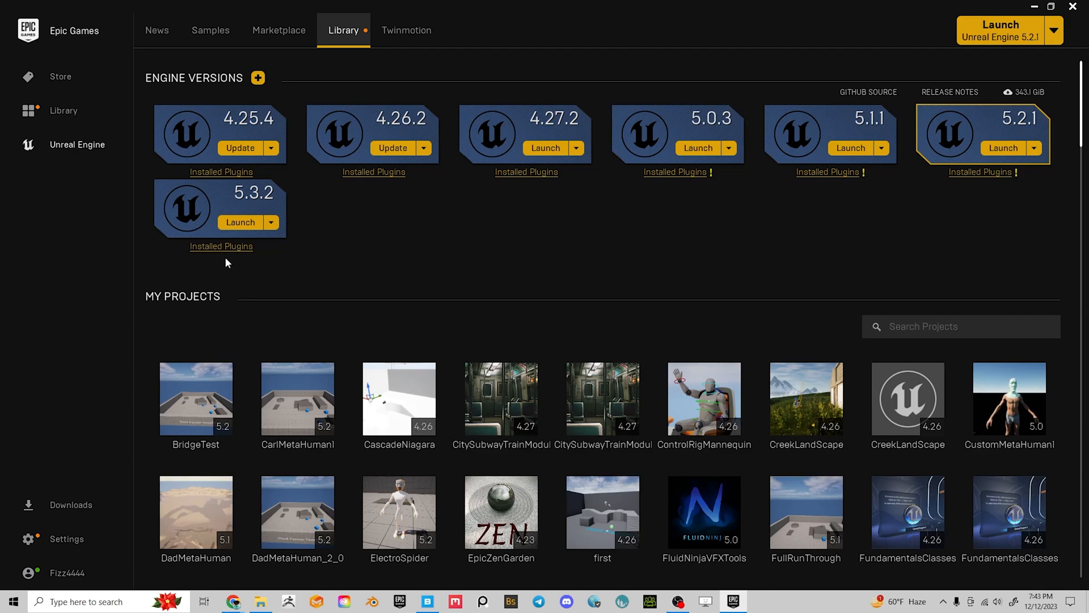
pyautogui.click(220, 246)
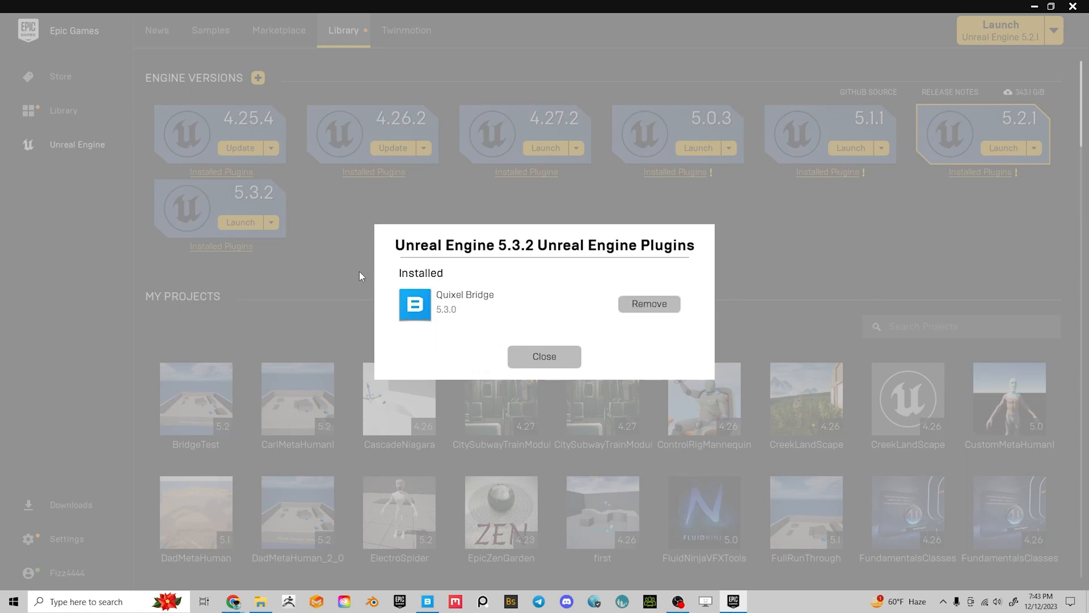
pyautogui.click(545, 356)
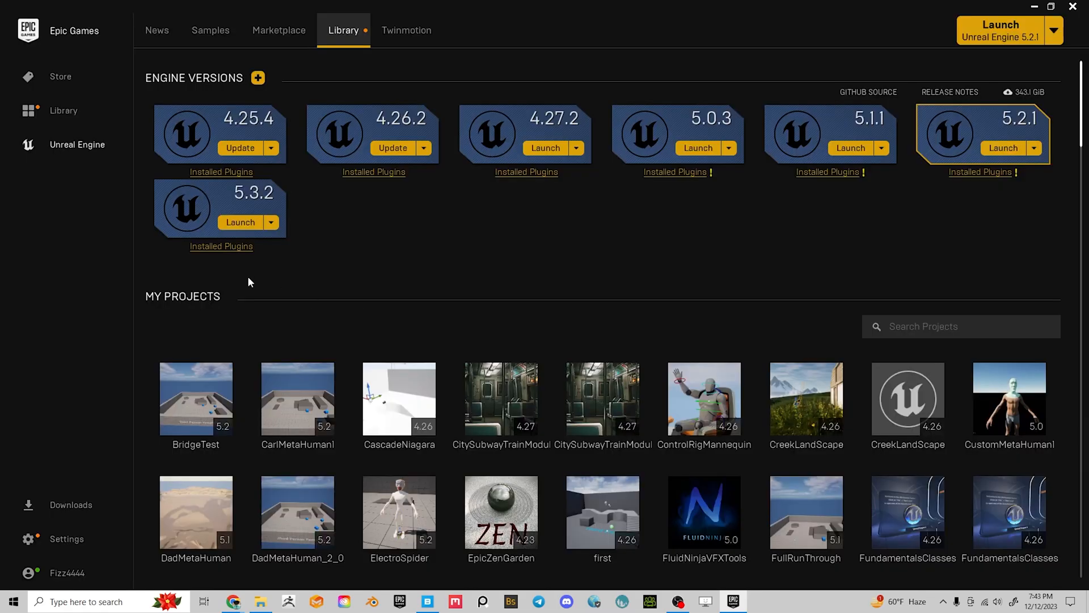
pyautogui.click(241, 222)
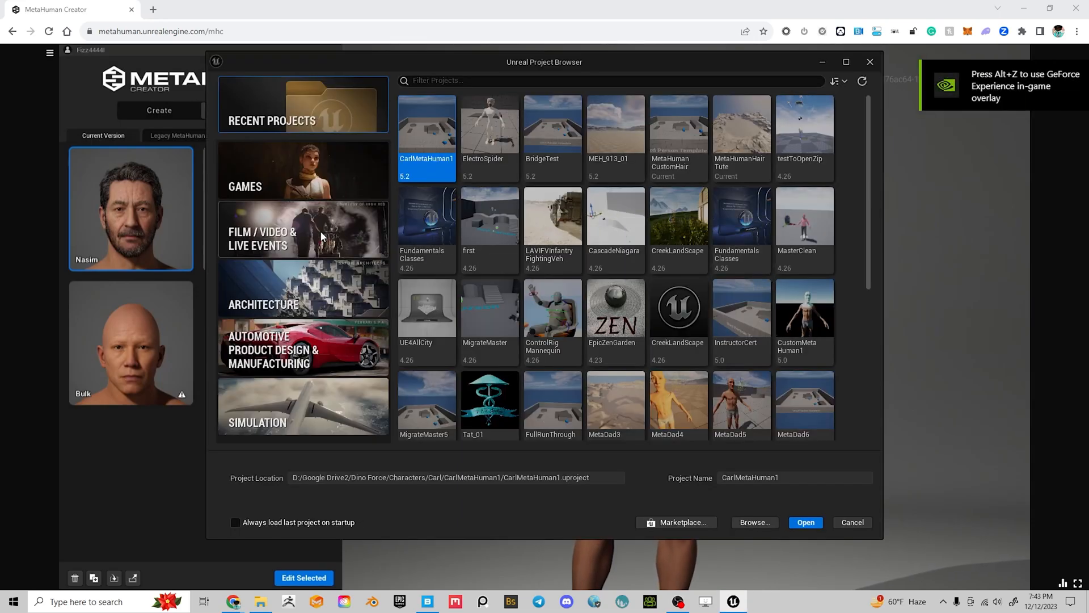
# Create a blank Games project named 'MetaHumanHairTute2'
pyautogui.click(239, 170)
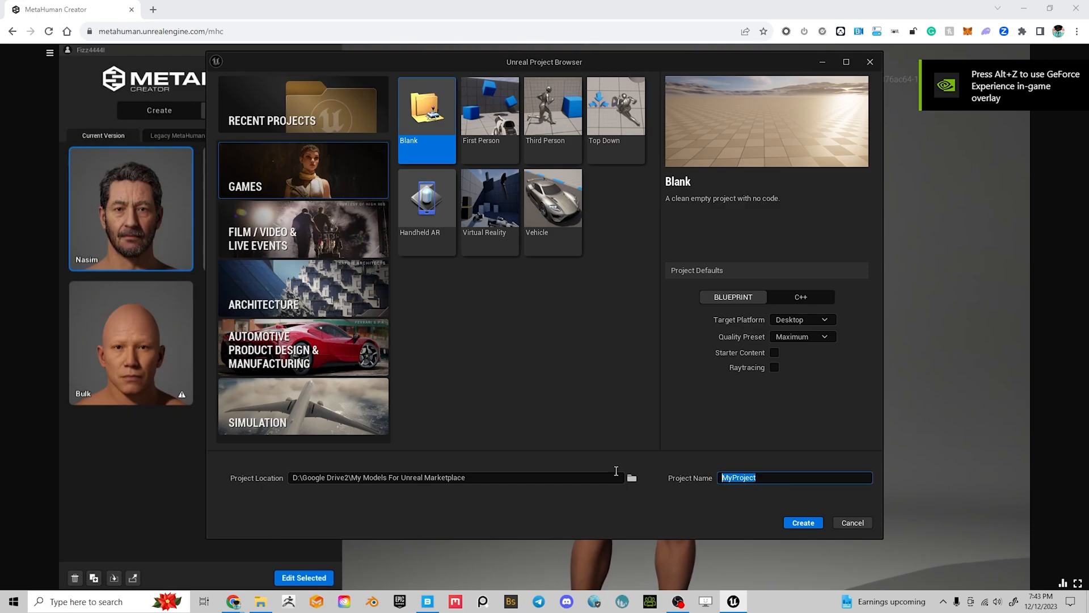
pyautogui.write('MetaHumanHairTute')
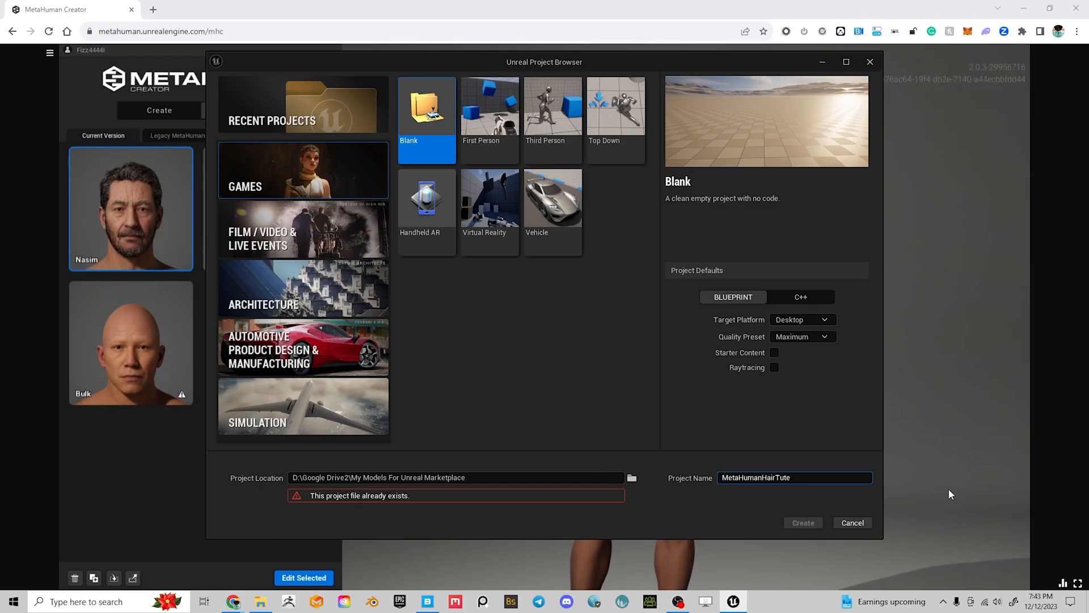
pyautogui.write('2')
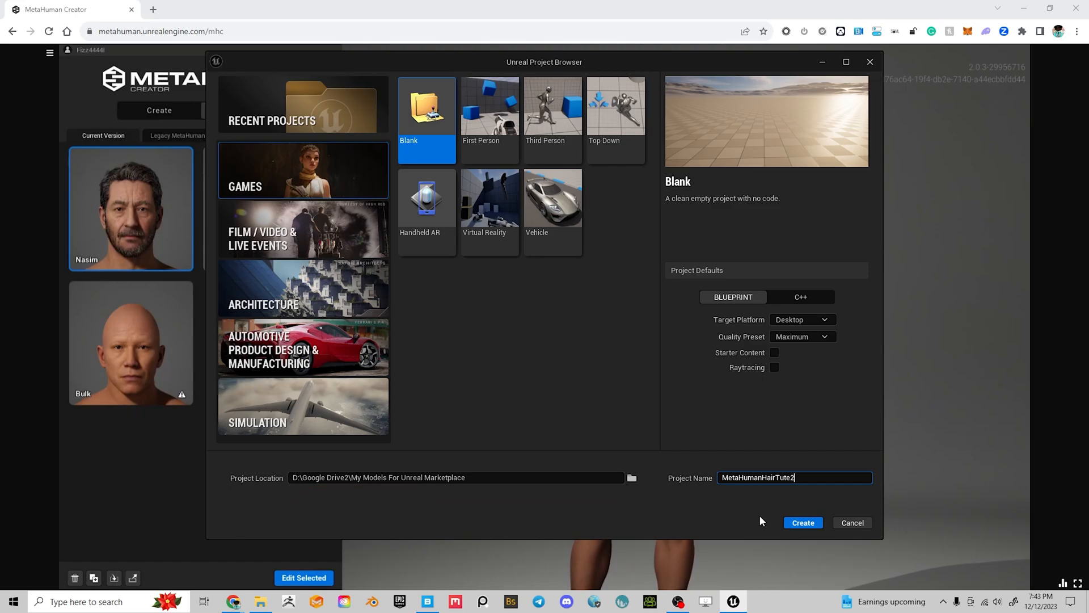
pyautogui.click(800, 527)
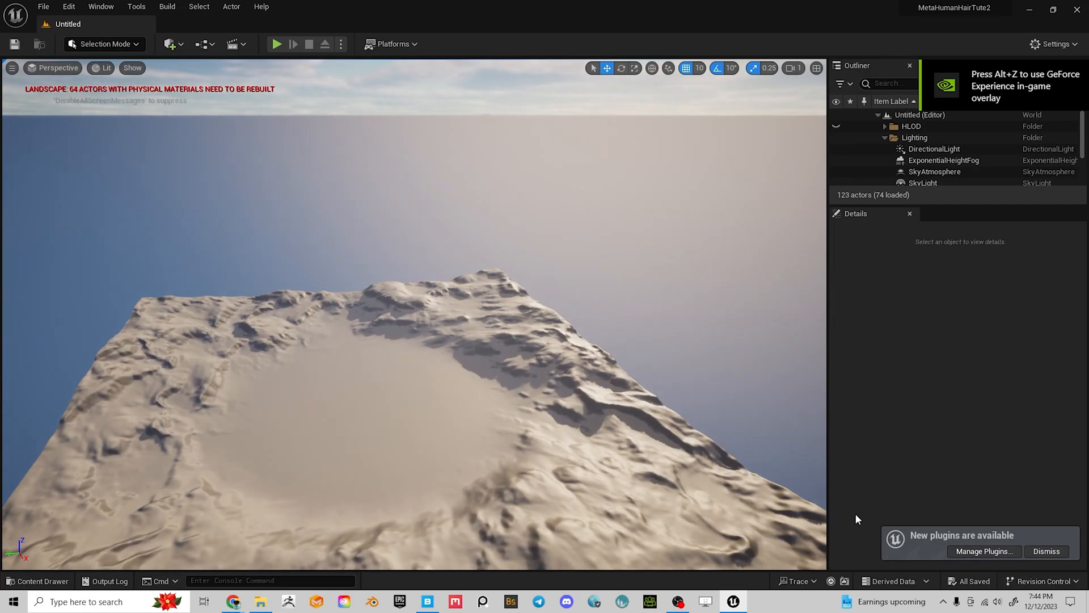
# Dismiss the 'New plugins are available' notice and look over the rocky landscape
pyautogui.click(1047, 551)
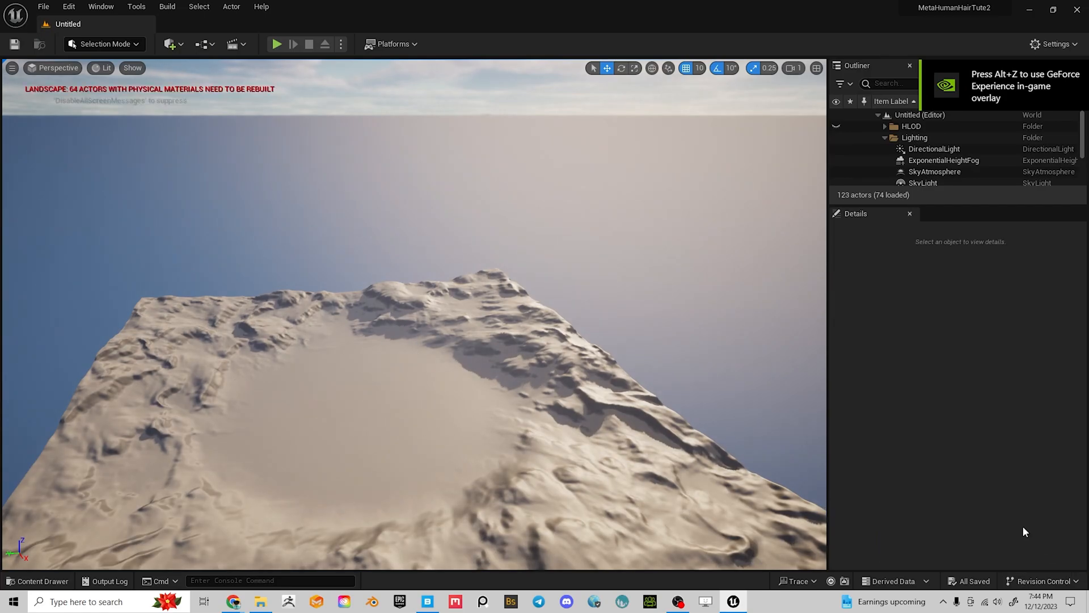
pyautogui.moveTo(387, 370); pyautogui.dragTo(431, 397, button='right')
pyautogui.moveTo(353, 364); pyautogui.dragTo(290, 377, button='right')
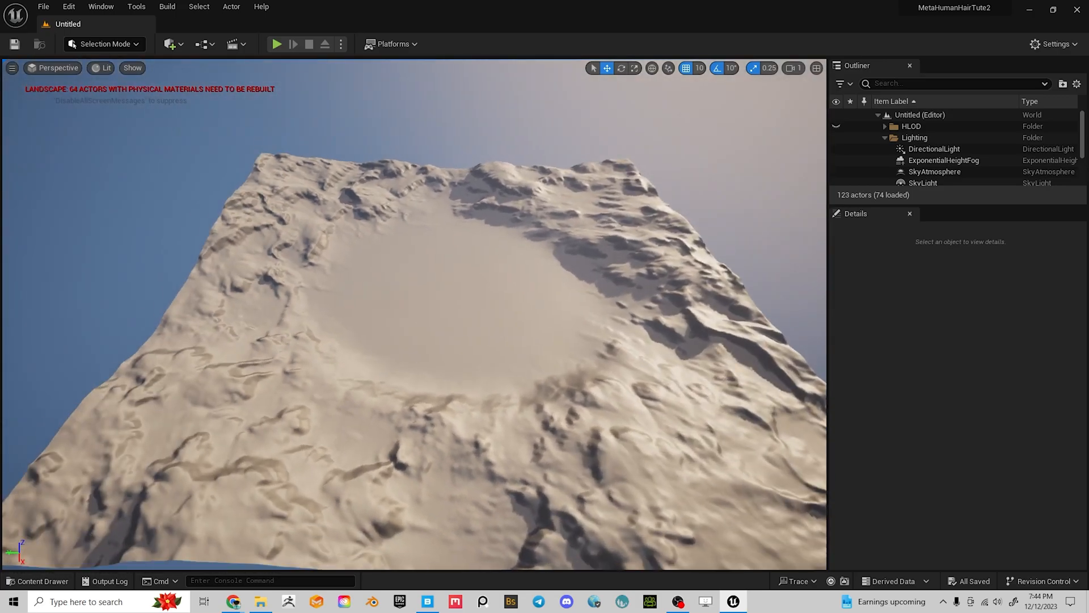
pyautogui.moveTo(471, 325); pyautogui.dragTo(482, 286, button='right')
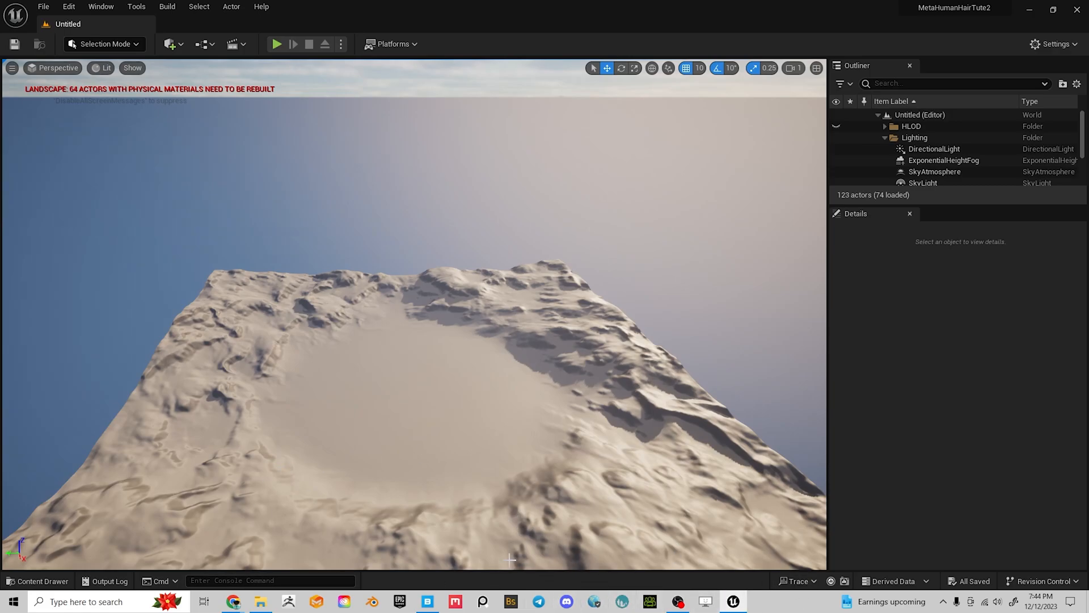
# Preview legacy MetaHuman MrHyde in profile, then go back to the Current Version characters
pyautogui.moveTo(233, 602)
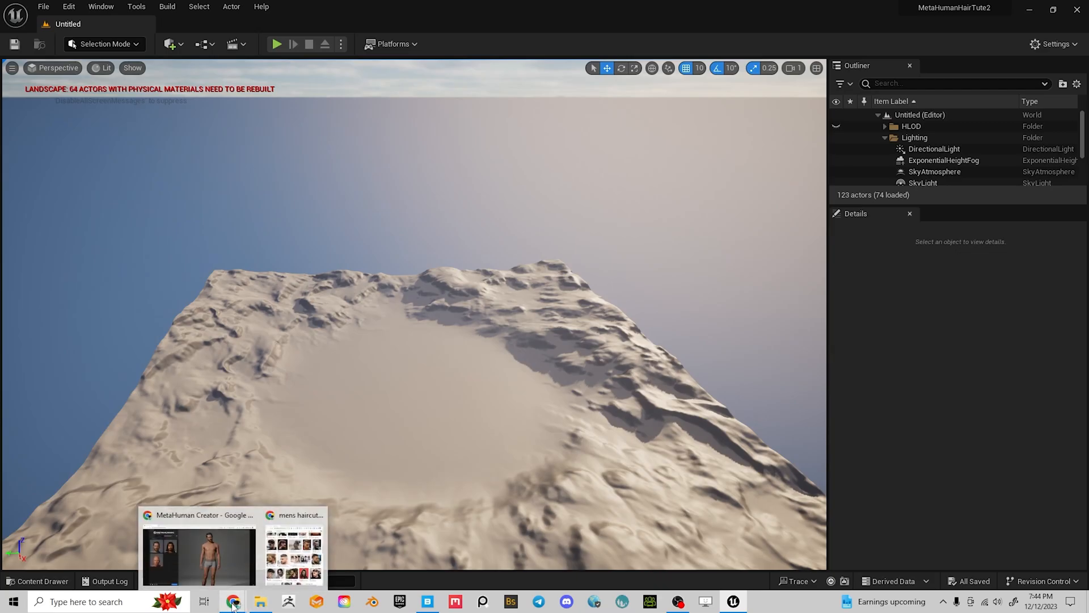
pyautogui.click(221, 566)
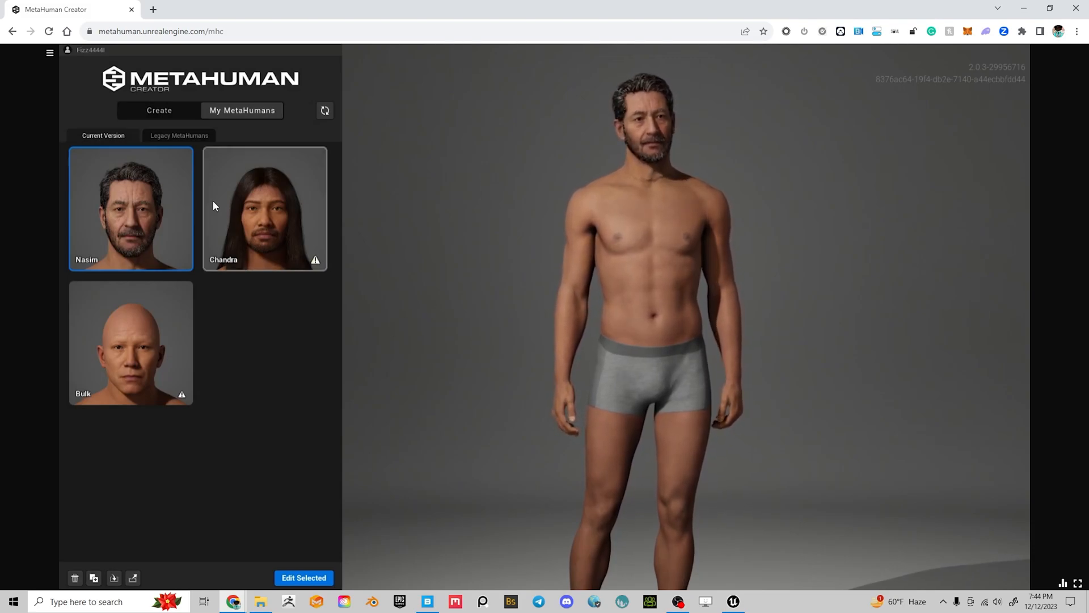
pyautogui.click(170, 134)
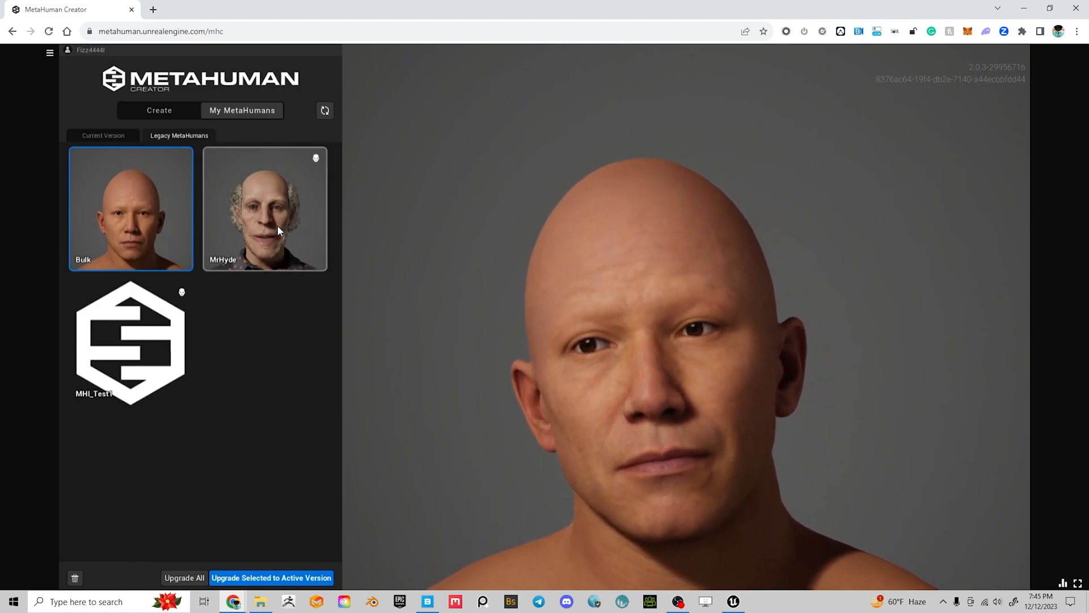
pyautogui.click(270, 212)
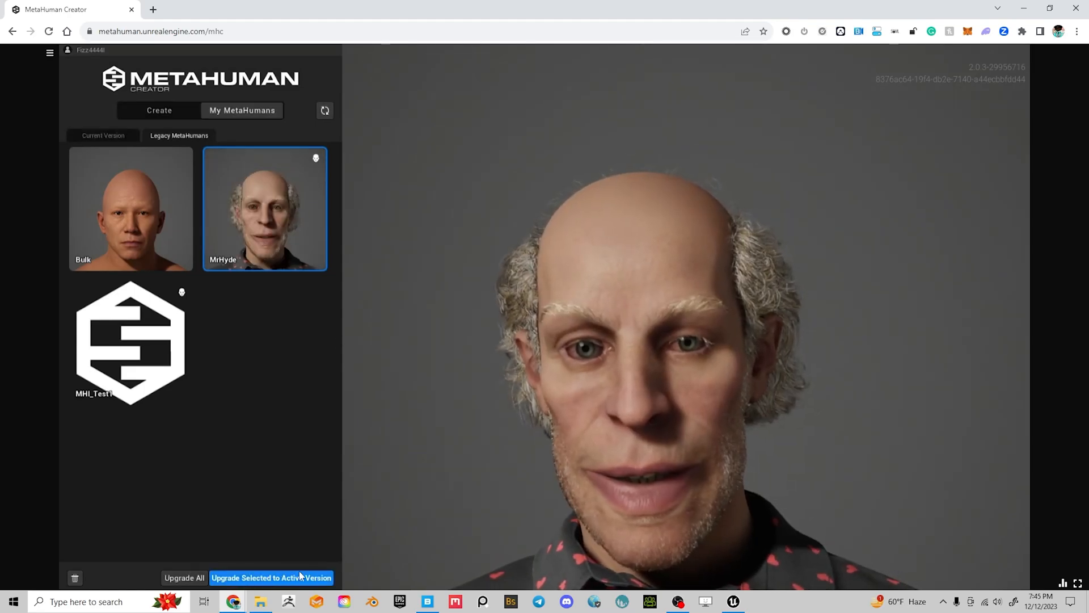
pyautogui.moveTo(557, 472); pyautogui.dragTo(667, 474)
pyautogui.scroll(-5, 665, 474)
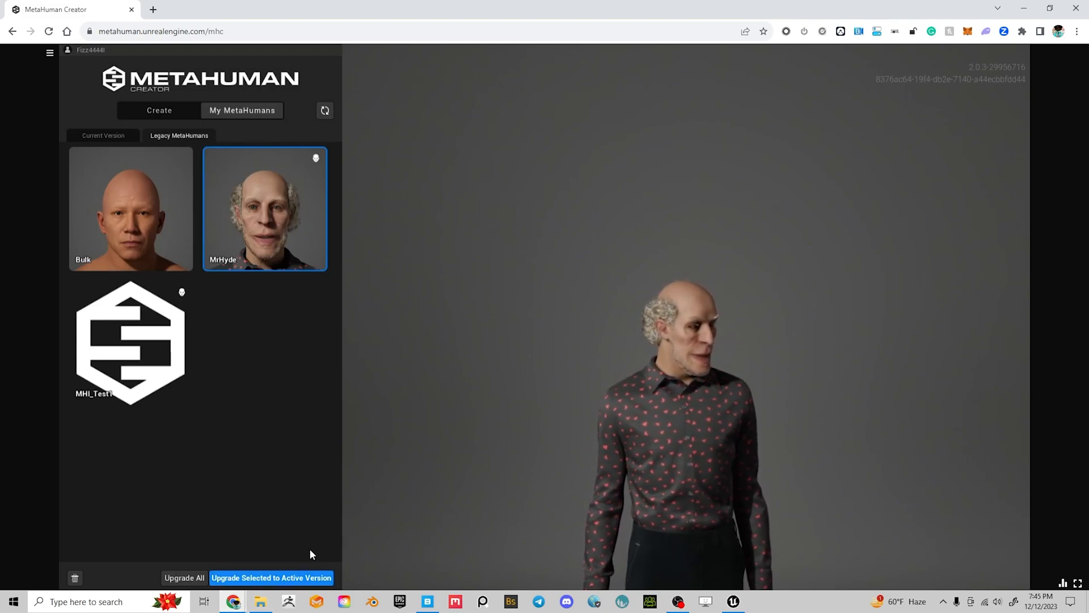
pyautogui.click(103, 135)
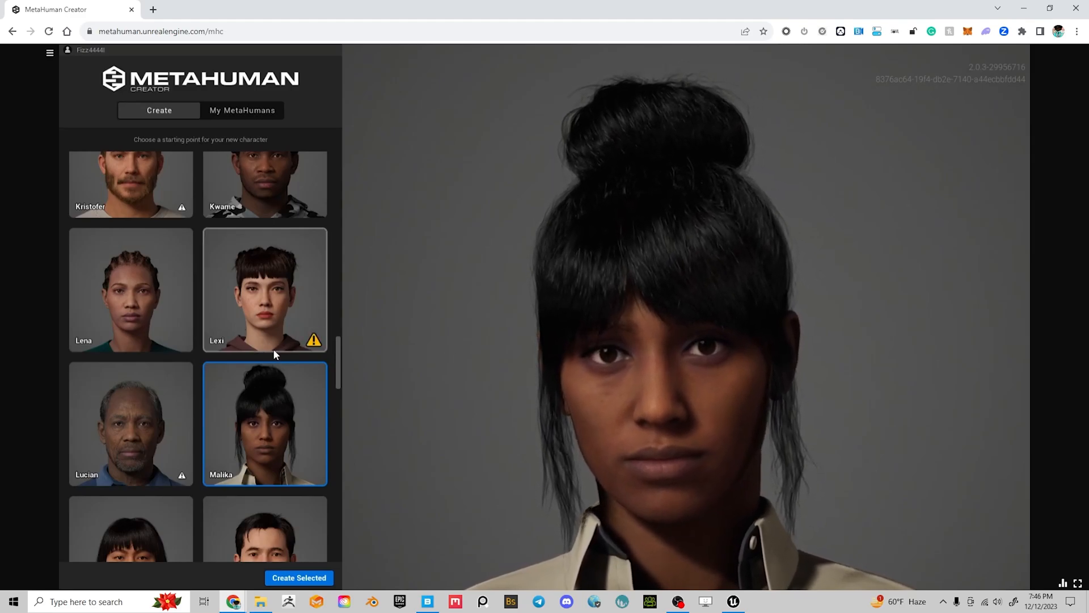
# Select the Koda preset and create a new MetaHuman from it
pyautogui.scroll(2, 270, 350)
pyautogui.scroll(2, 270, 349)
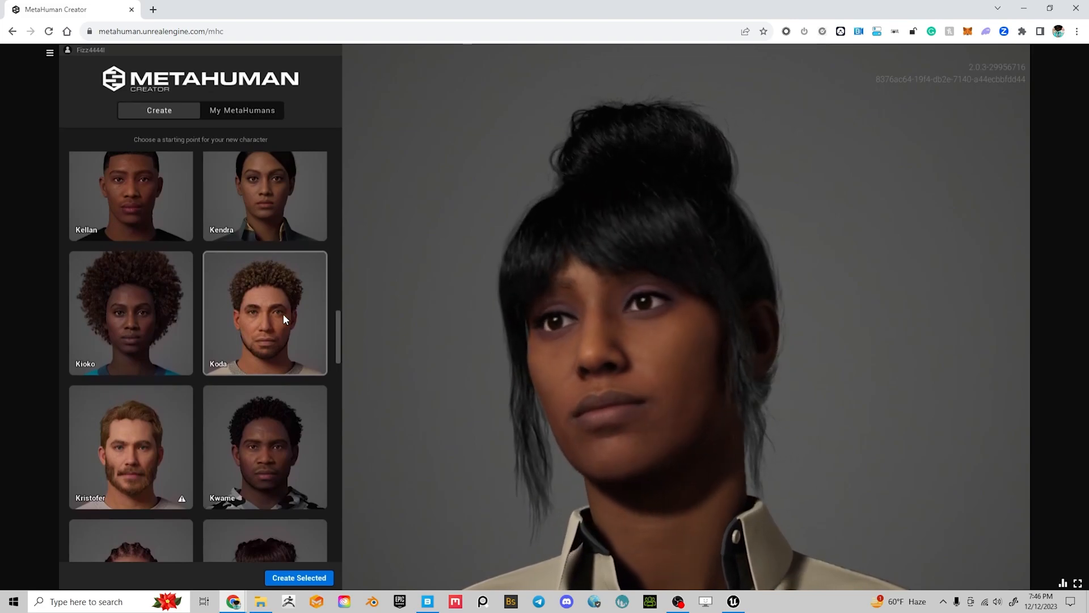
pyautogui.click(288, 317)
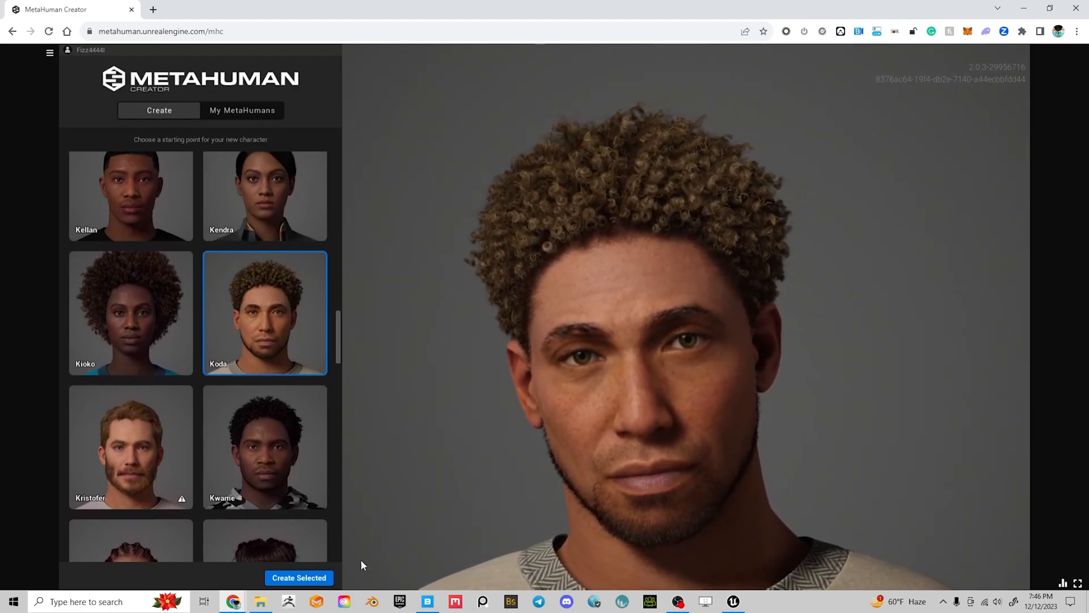
pyautogui.click(297, 578)
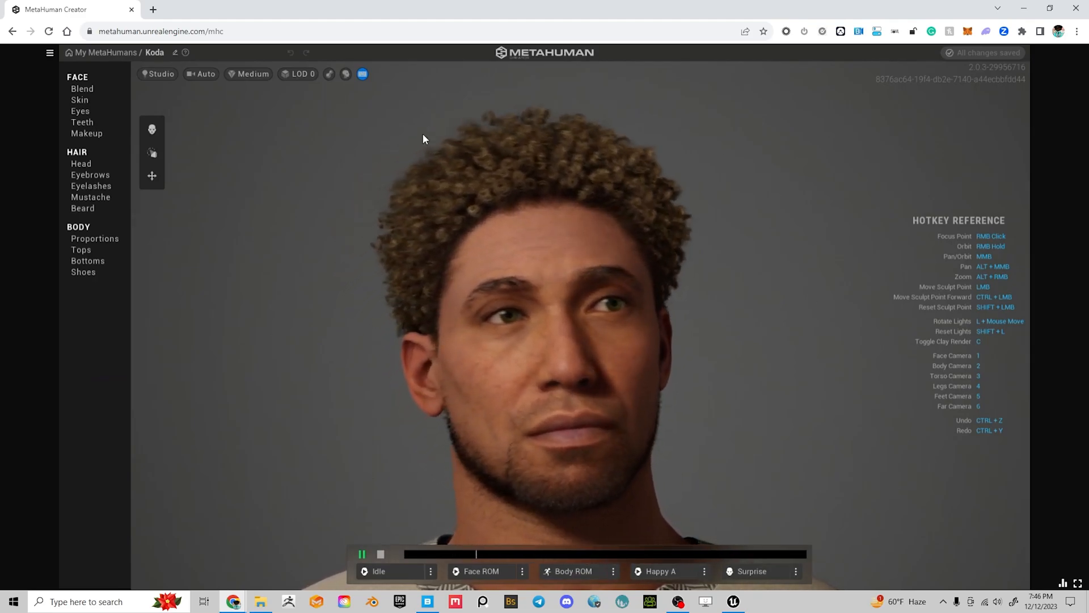
# Set Koda's Tops and Bottoms to None, leaving only grey underwear
pyautogui.scroll(-5, 388, 332)
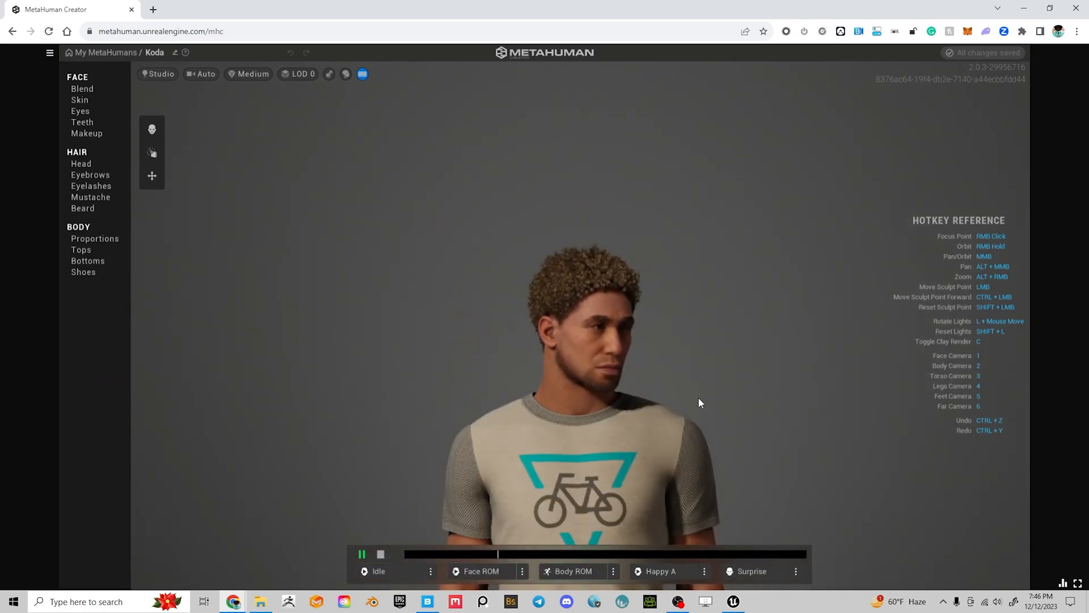
pyautogui.keyDown('alt'); pyautogui.moveTo(699, 398); pyautogui.dragTo(584, 195, button='middle'); pyautogui.keyUp('alt')
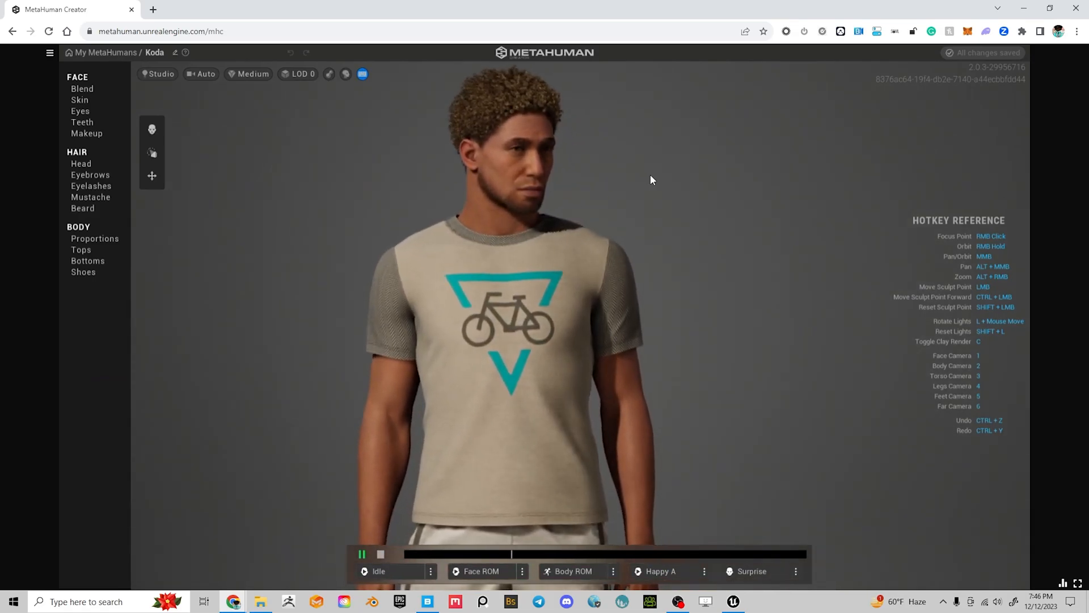
pyautogui.keyDown('alt'); pyautogui.moveTo(542, 131); pyautogui.dragTo(557, 206, button='middle'); pyautogui.keyUp('alt')
pyautogui.moveTo(557, 207); pyautogui.dragTo(475, 237, button='right')
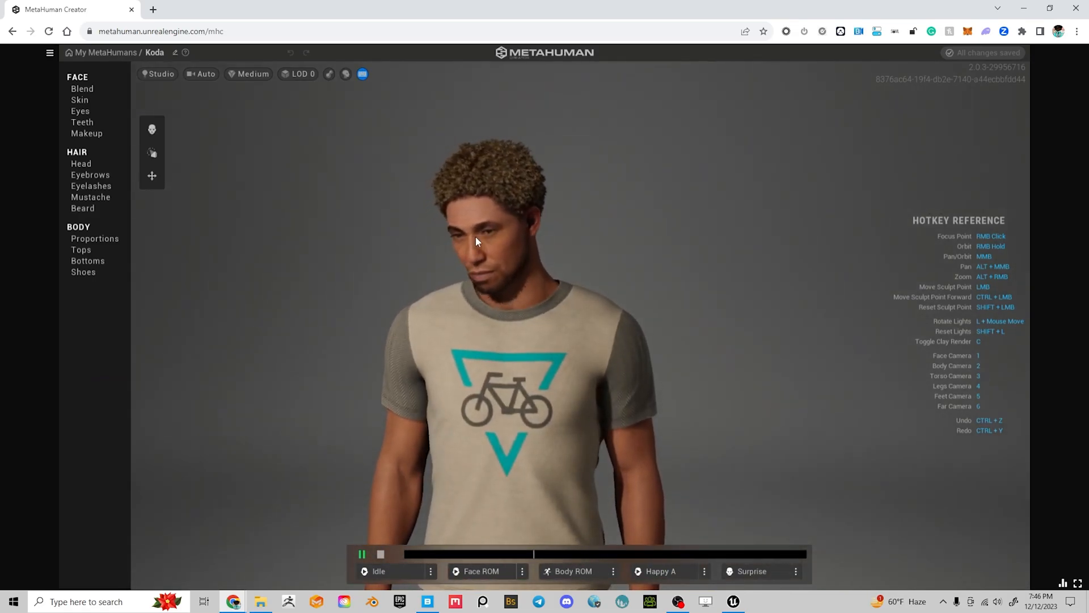
pyautogui.click(83, 250)
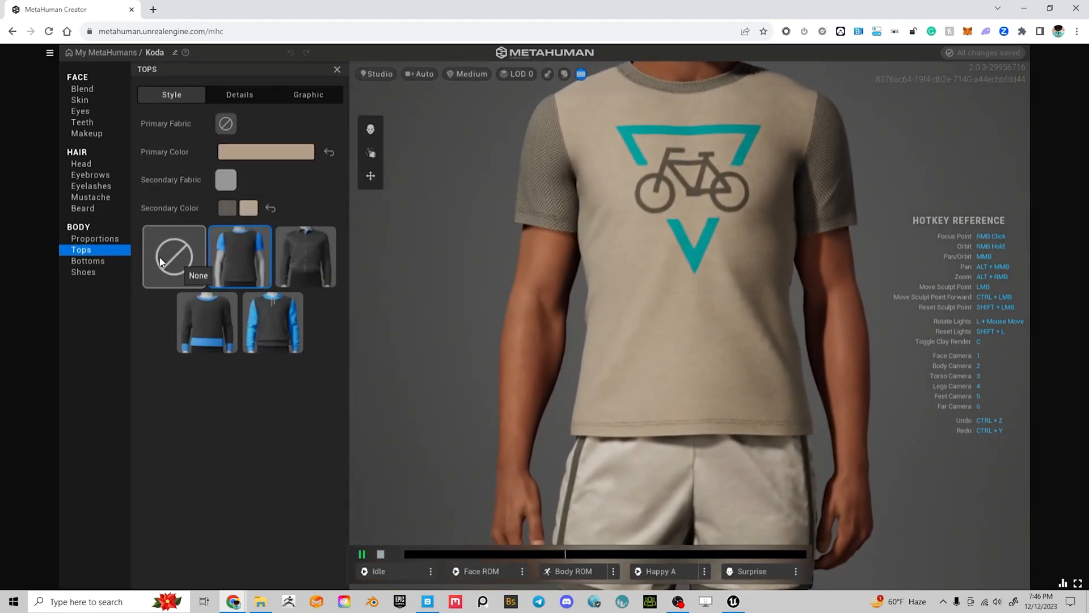
pyautogui.click(173, 269)
pyautogui.click(104, 261)
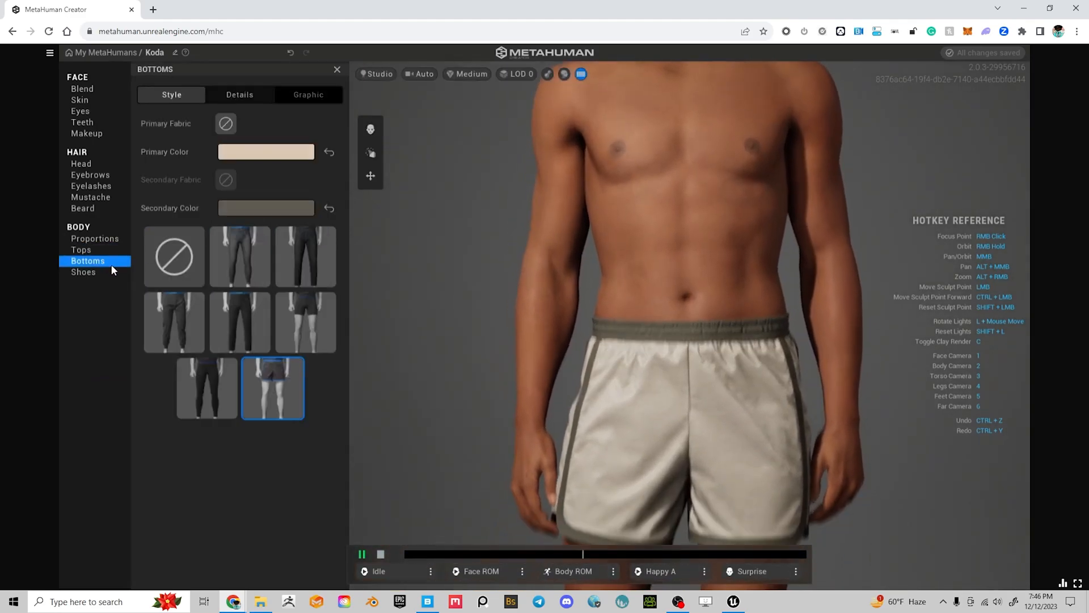
pyautogui.click(197, 270)
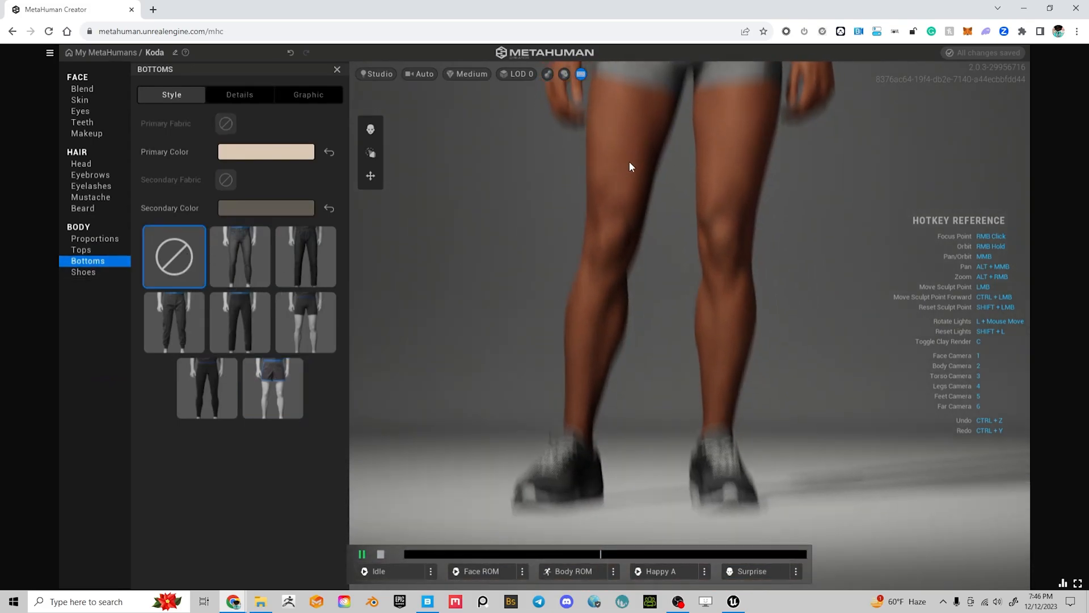
# Change Koda's Shoes option and orbit around him to check the outfit
pyautogui.click(101, 274)
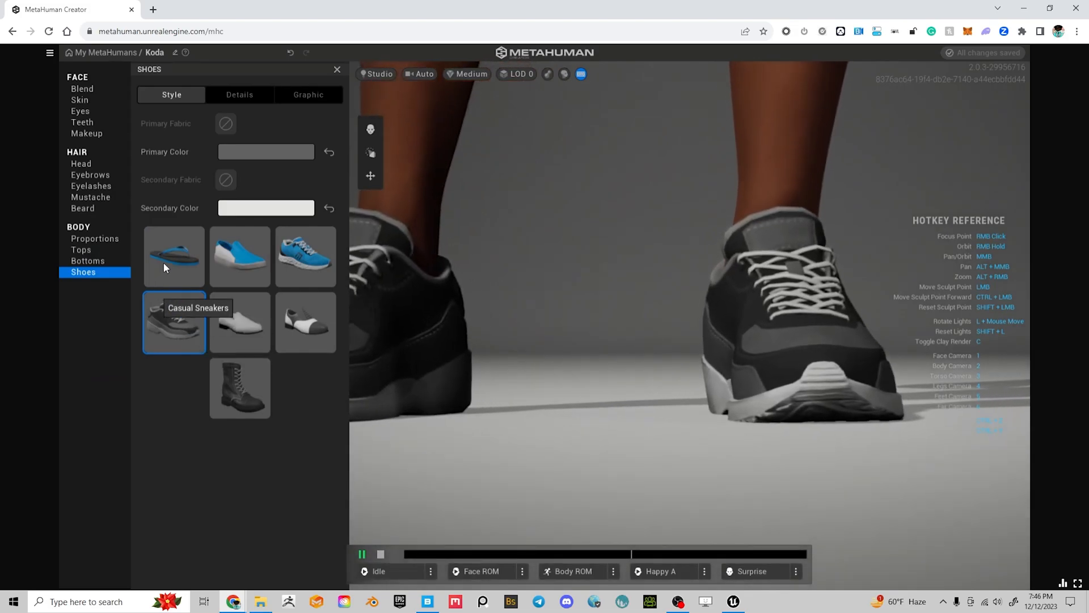
pyautogui.click(166, 258)
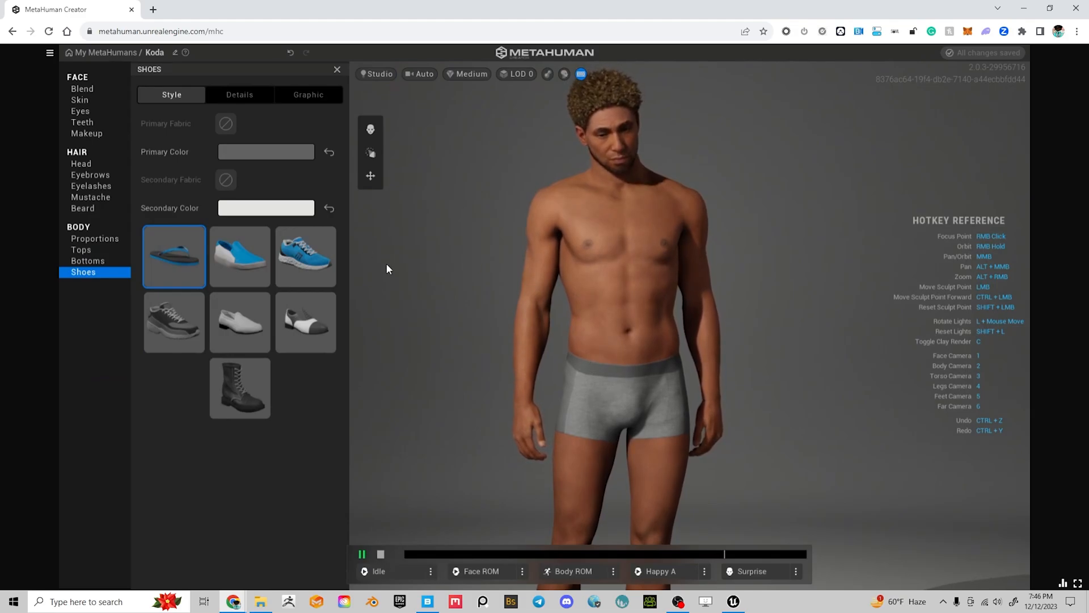
pyautogui.moveTo(758, 282); pyautogui.dragTo(185, 245, button='right')
pyautogui.moveTo(673, 233); pyautogui.dragTo(1086, 304, button='right')
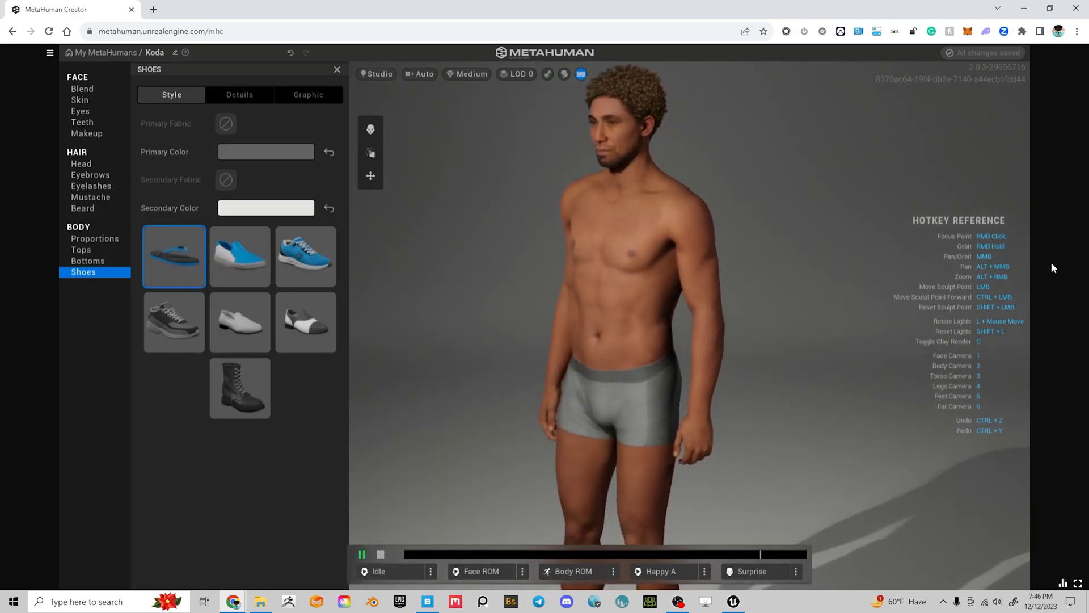
pyautogui.moveTo(652, 244); pyautogui.dragTo(851, 241, button='right')
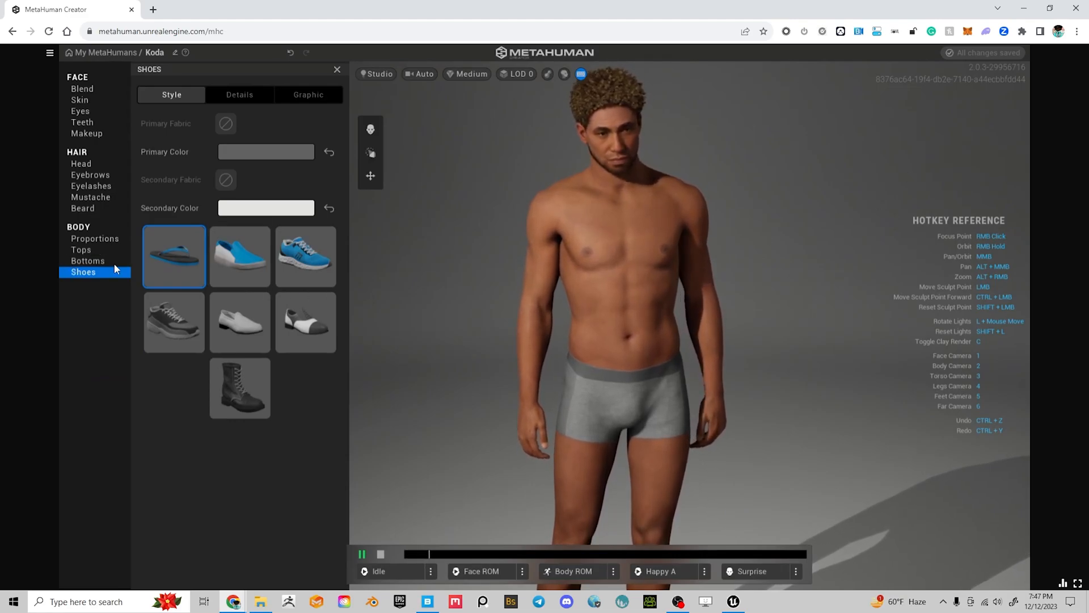
# Reopen the Tops options, orbit around the shirtless Koda, then return to My MetaHumans
pyautogui.click(81, 250)
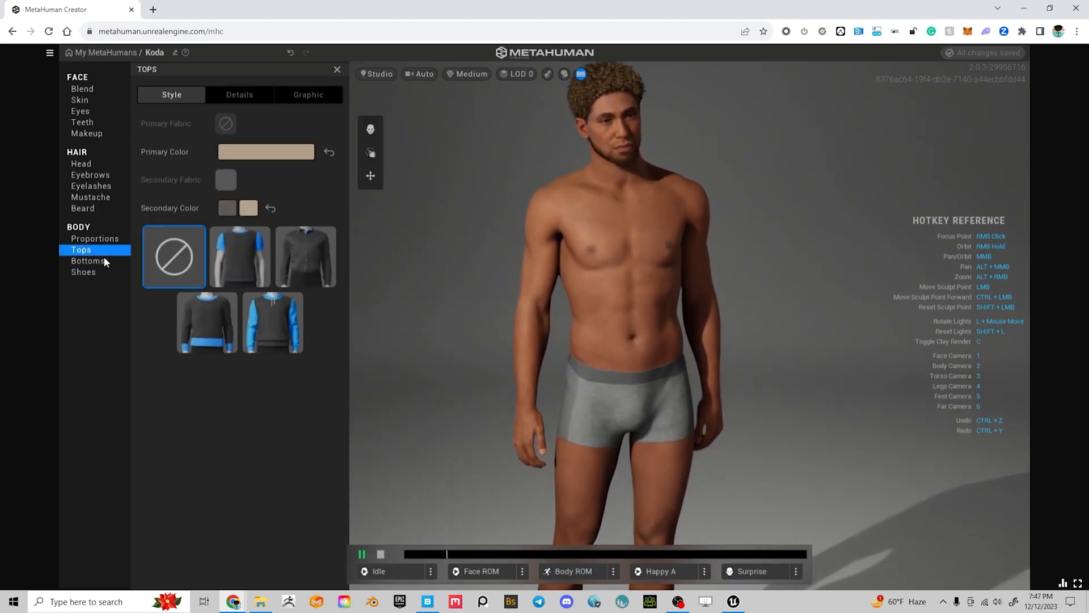
pyautogui.scroll(-2, 684, 291)
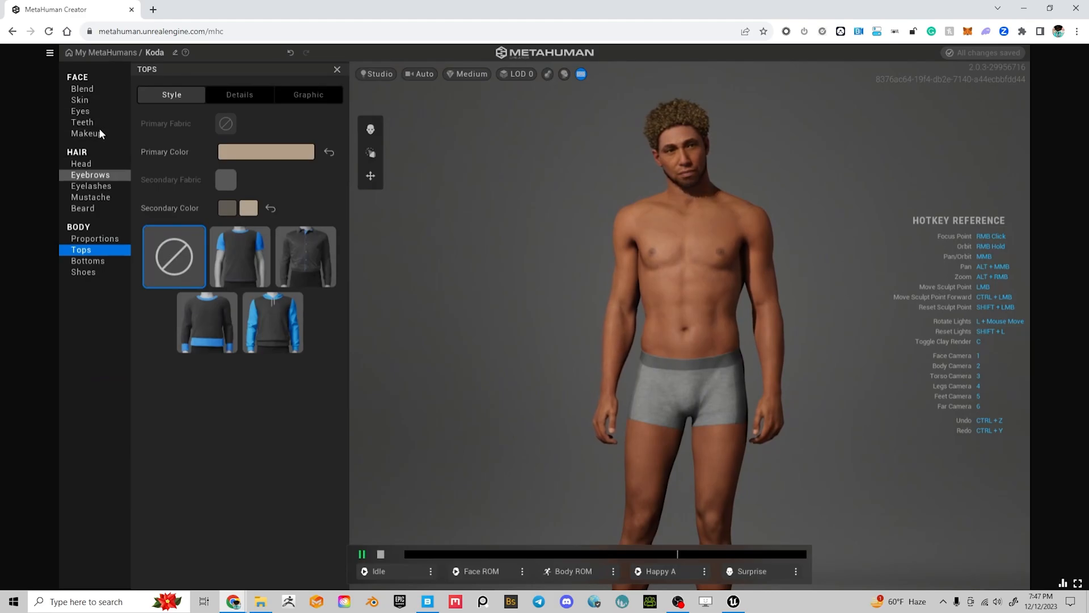
pyautogui.moveTo(540, 292); pyautogui.dragTo(348, 277, button='right')
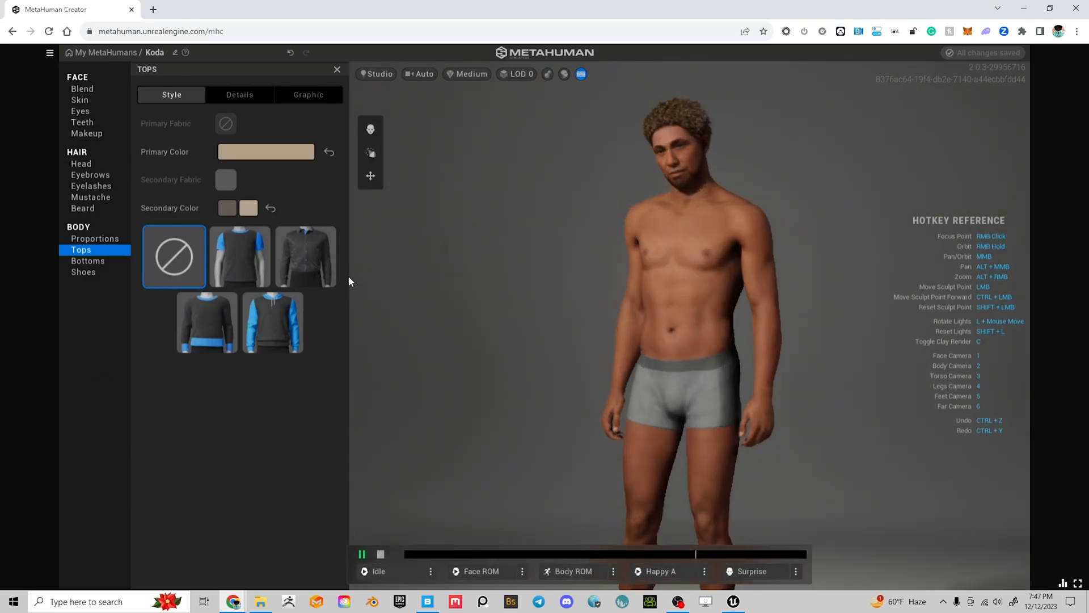
pyautogui.moveTo(863, 260); pyautogui.dragTo(595, 246, button='right')
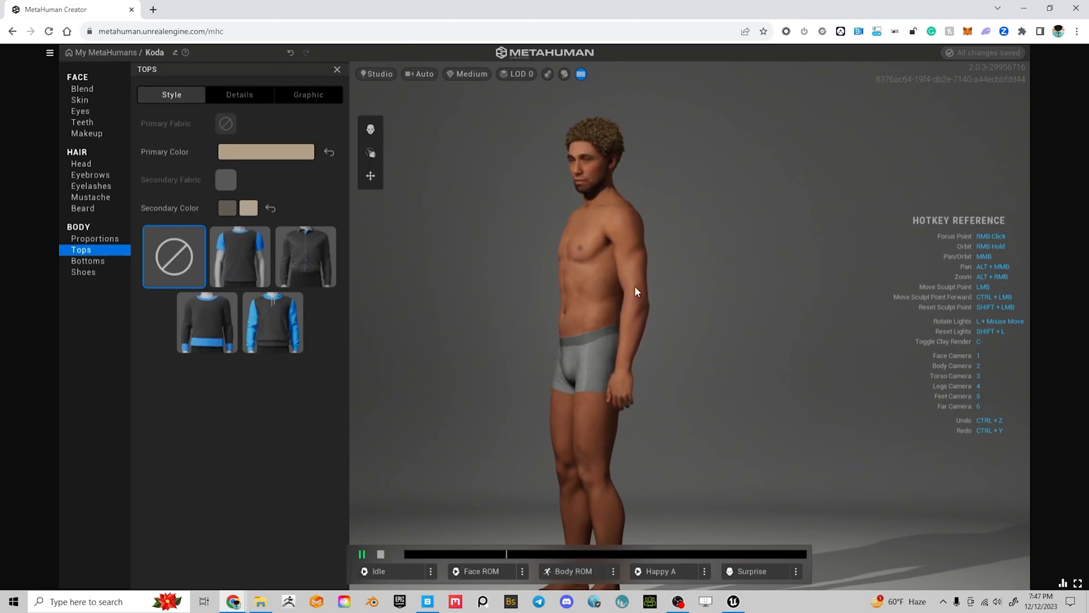
pyautogui.moveTo(525, 311); pyautogui.dragTo(828, 331, button='right')
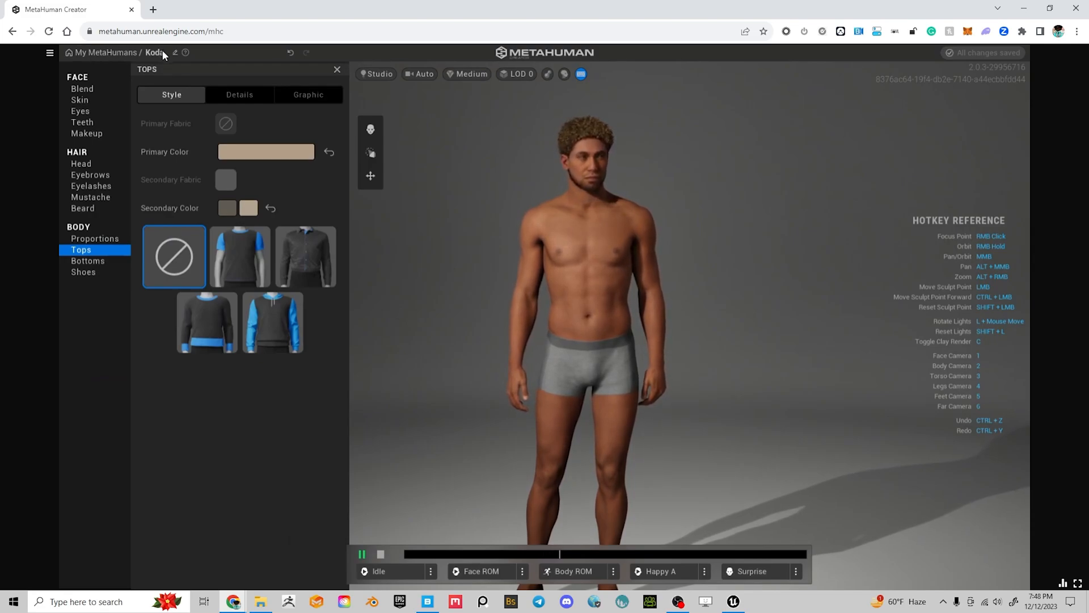
pyautogui.click(97, 53)
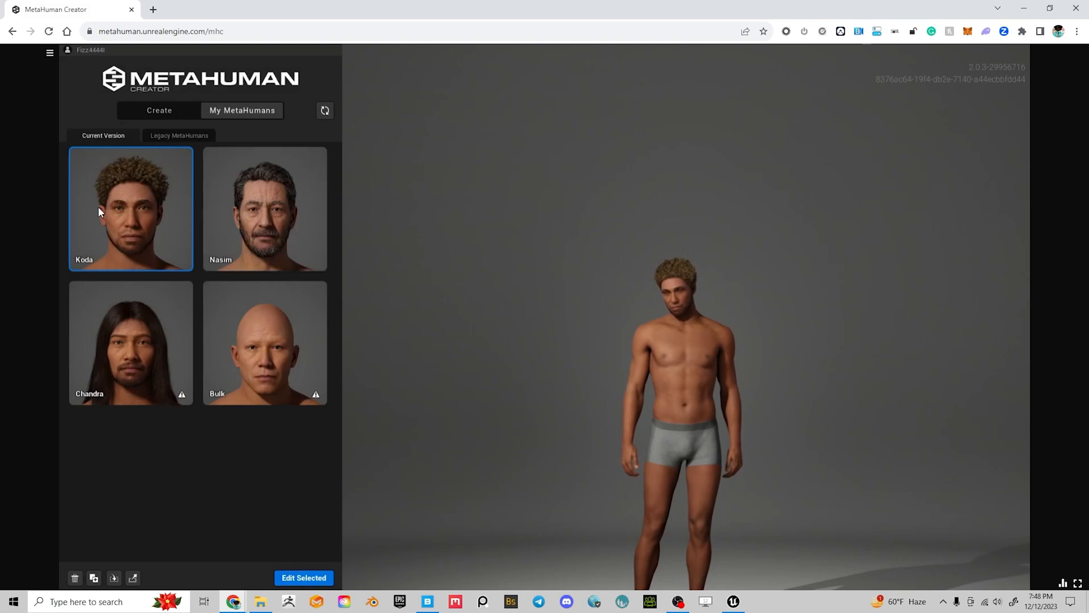
# Load the Chandra MetaHuman for preview
pyautogui.click(140, 355)
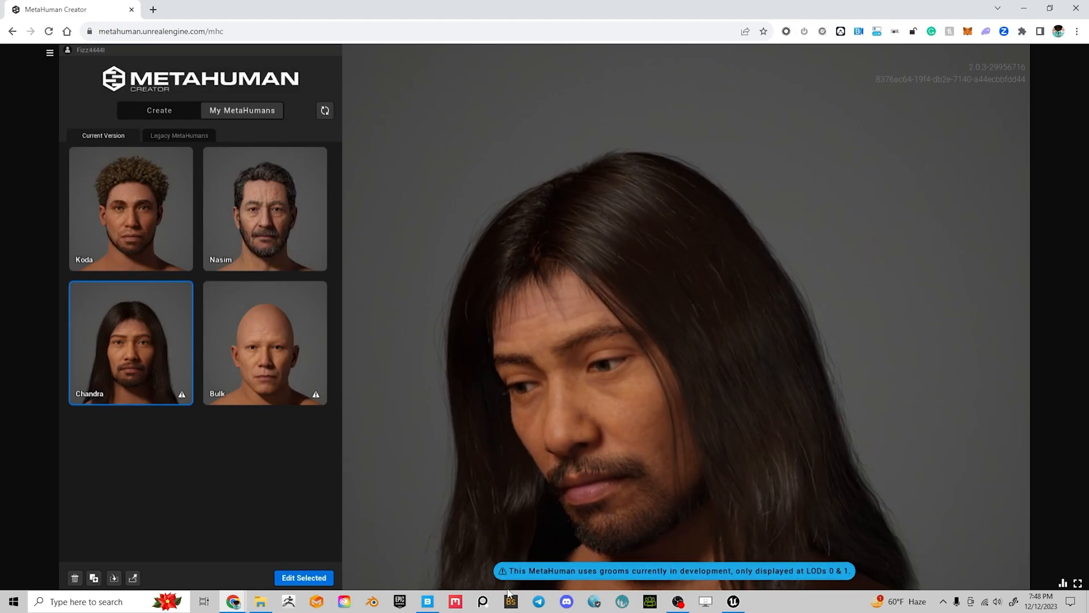
# Switch to the Quixel Bridge window from the taskbar
pyautogui.click(427, 602)
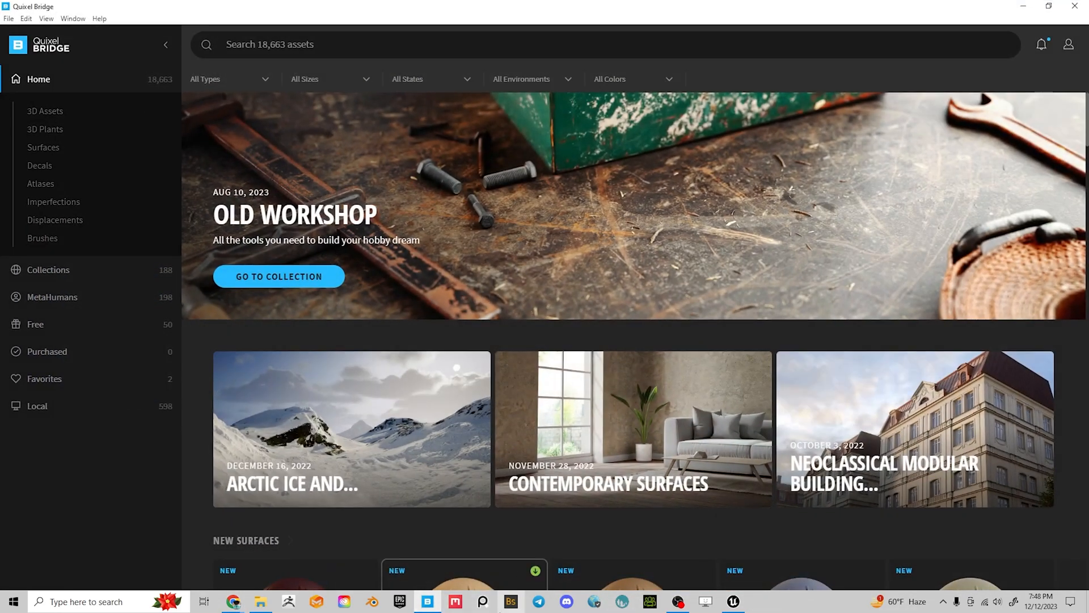
pyautogui.moveTo(434, 610)
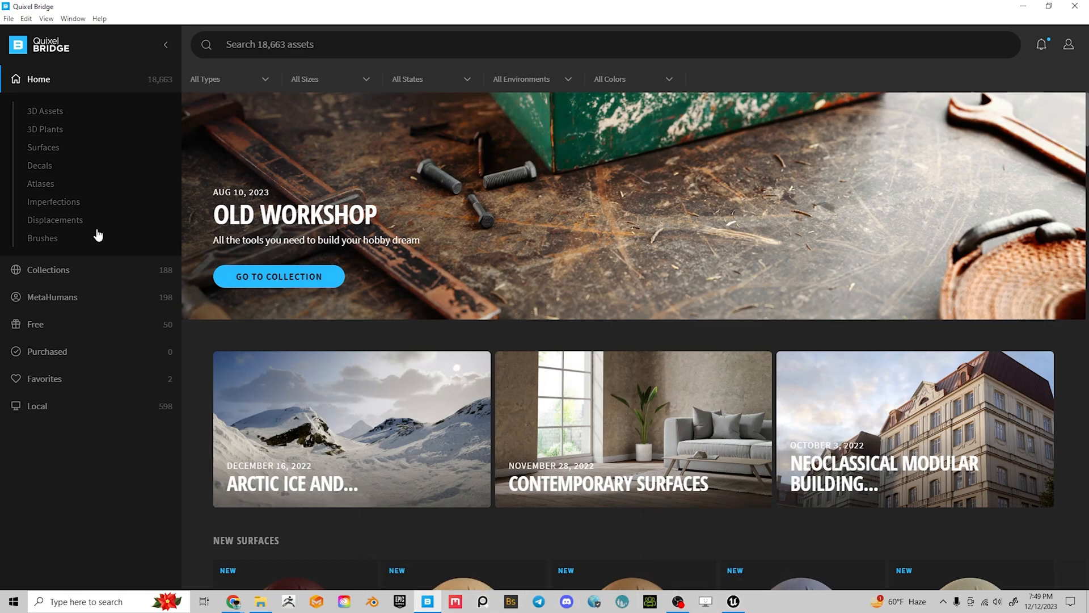
# Bring Unreal Engine 5 forward and open the Content Drawer on the empty Content folder
pyautogui.click(733, 602)
pyautogui.moveTo(443, 351)
pyautogui.mouseDown(button='right')
pyautogui.moveTo(466, 330)
pyautogui.moveTo(429, 358)
pyautogui.mouseUp(button='right')
pyautogui.hotkey('ctrl', 'space')
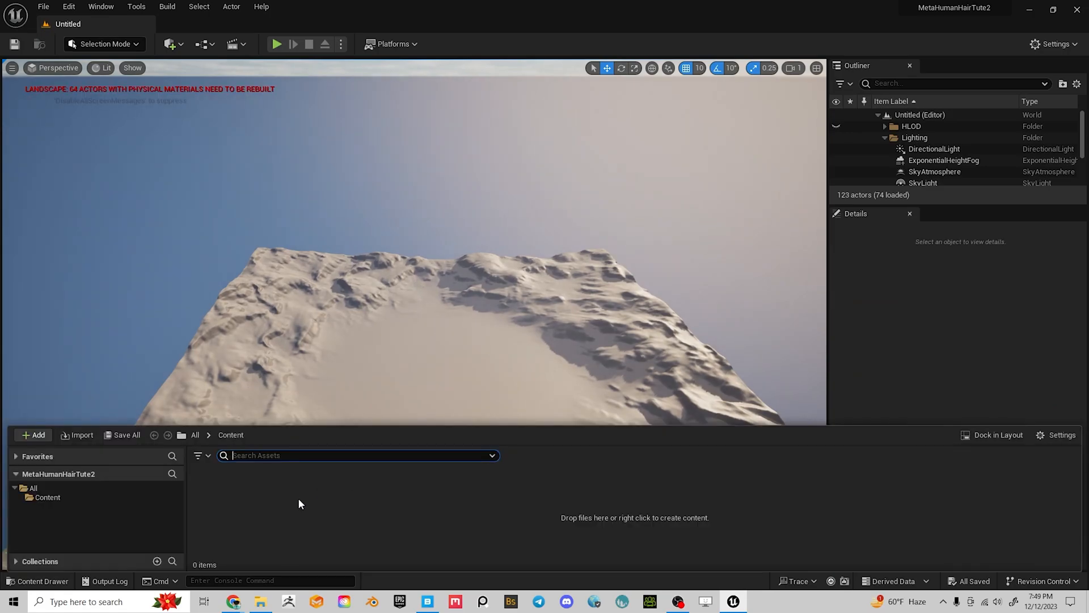
pyautogui.rightClick(300, 499)
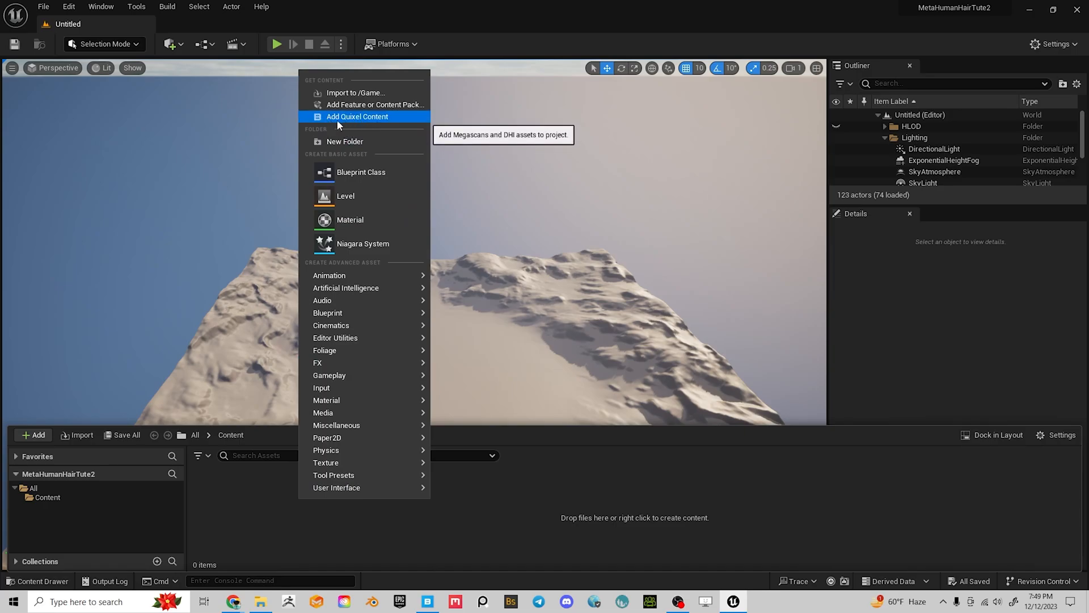
pyautogui.click(484, 511)
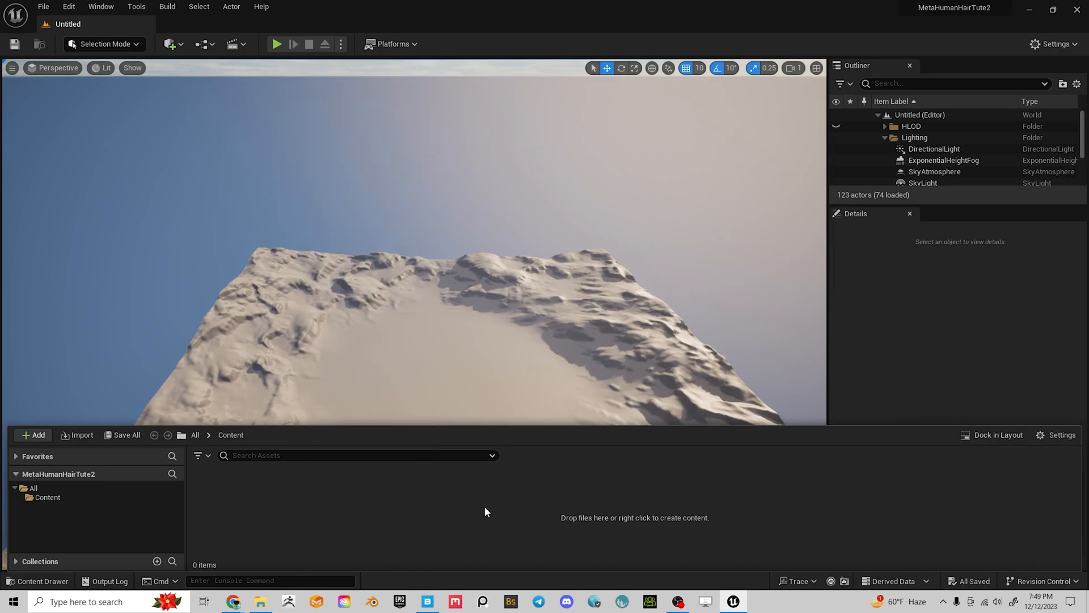
# In Quixel Bridge, go from My MetaHumans UE5 to Favorites, showing the single bald MetaHuman
pyautogui.click(428, 602)
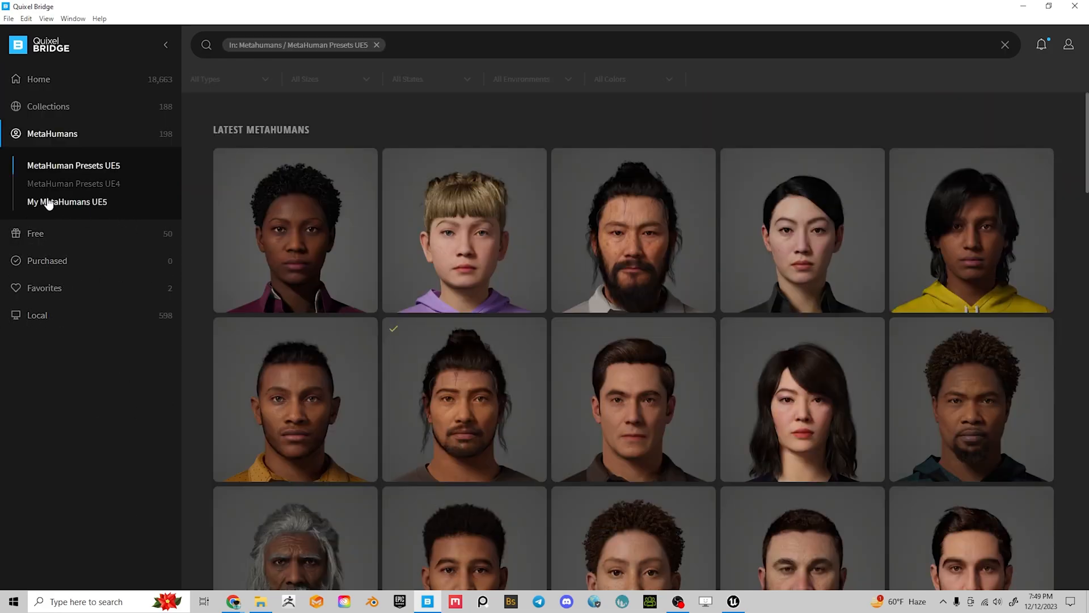
pyautogui.click(49, 202)
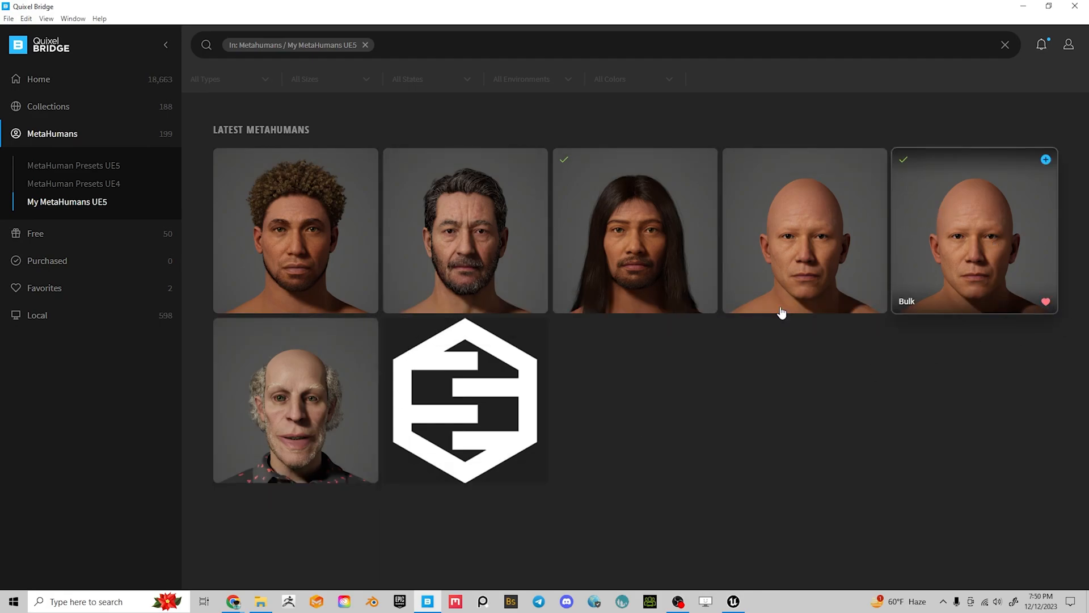
pyautogui.click(67, 286)
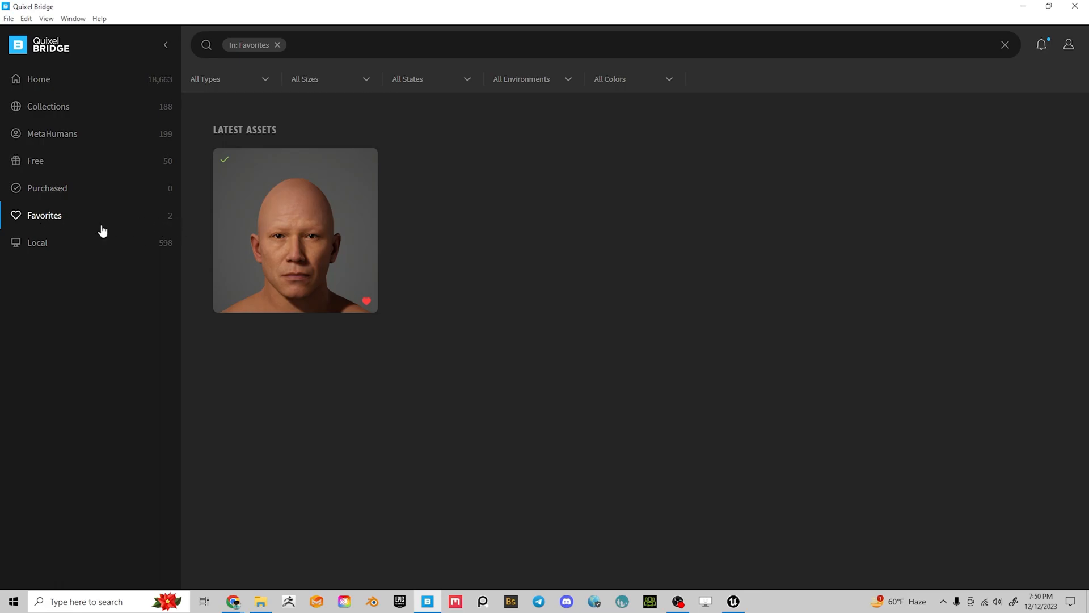
# Browse MetaHumans > My MetaHumans UE5 and open Nasim's details panel
pyautogui.click(68, 134)
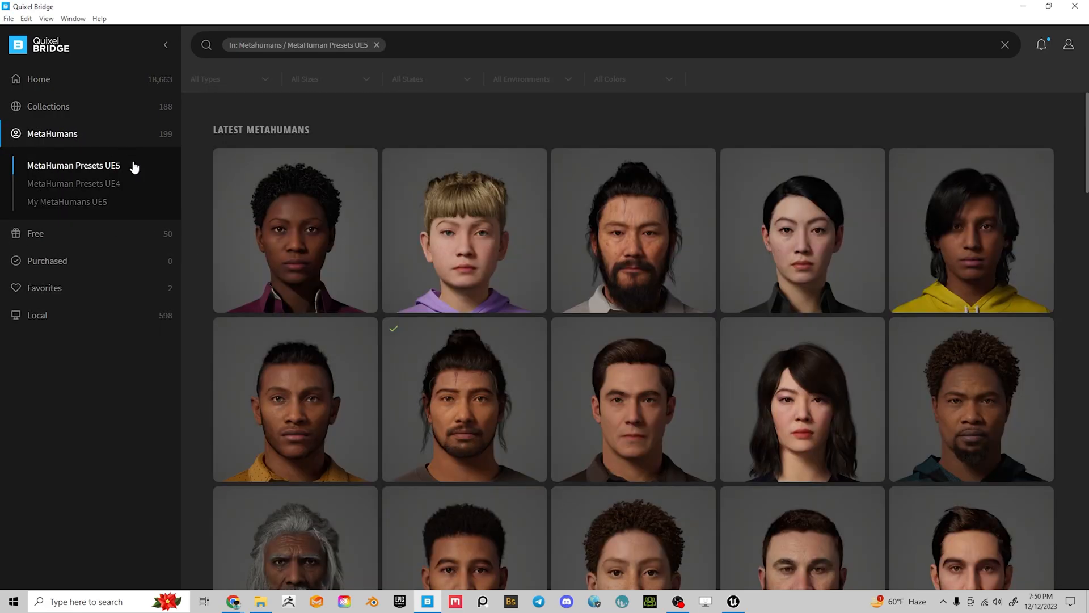
pyautogui.click(59, 203)
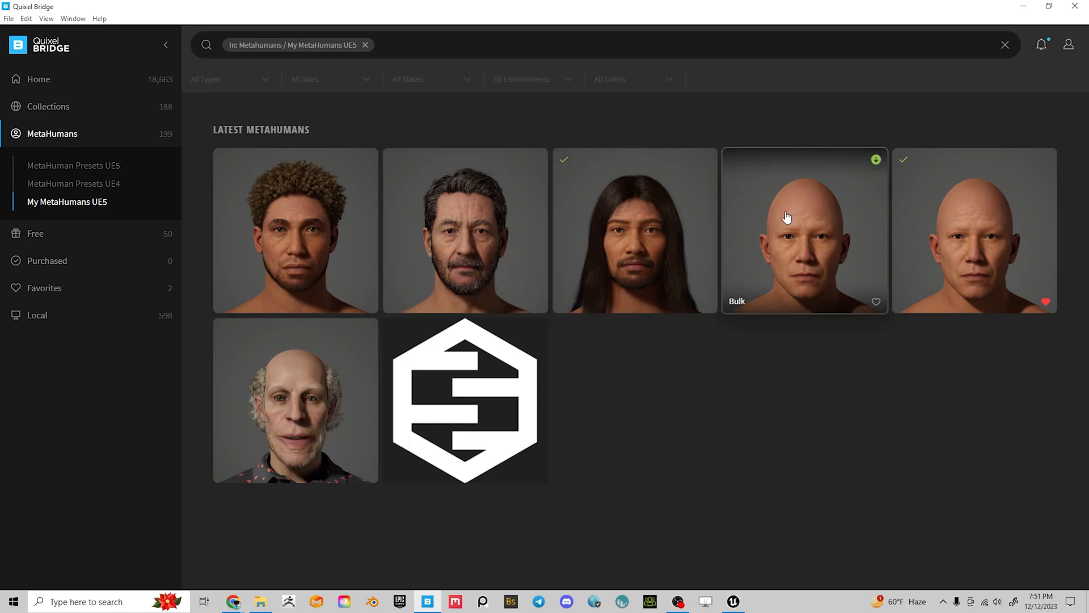
pyautogui.click(459, 228)
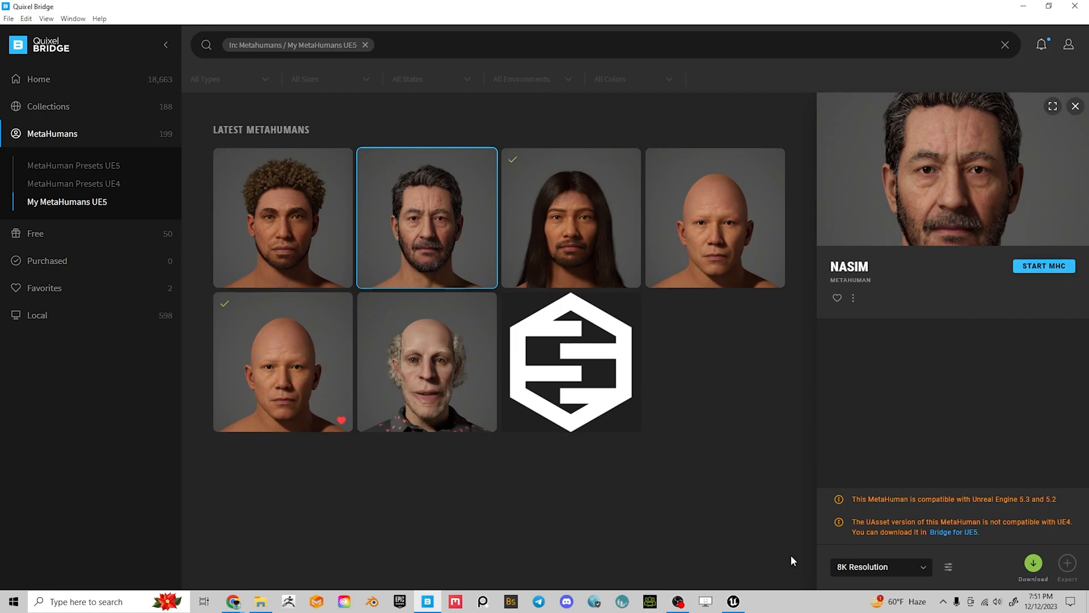
# Glance at MetaHuman Creator in Chrome, then show Nasim's 1K/2K/8K resolution choices in Bridge
pyautogui.moveTo(235, 605)
pyautogui.click(236, 570)
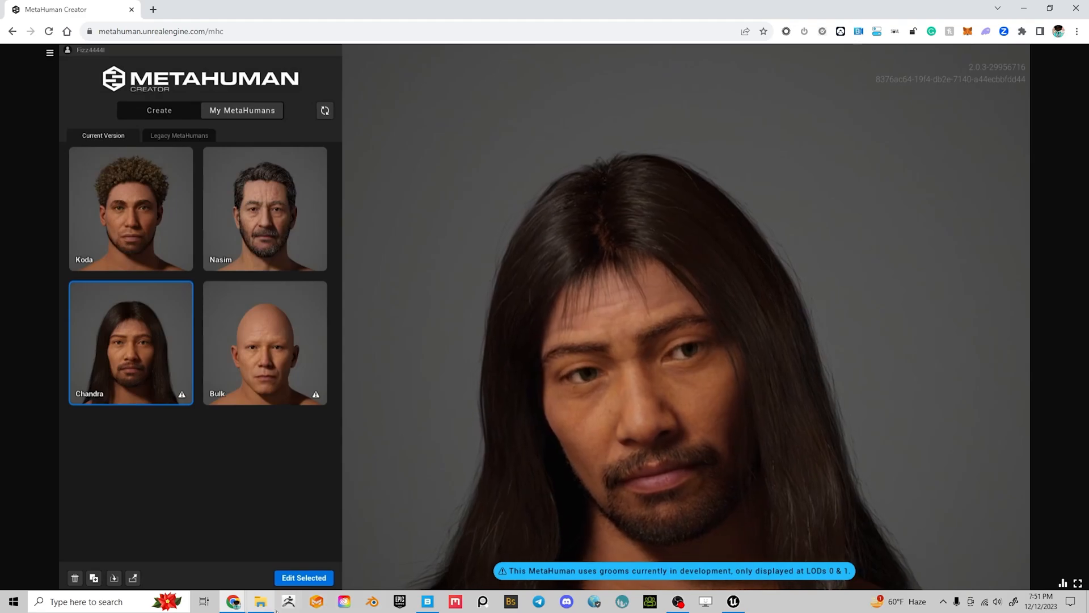
pyautogui.click(428, 603)
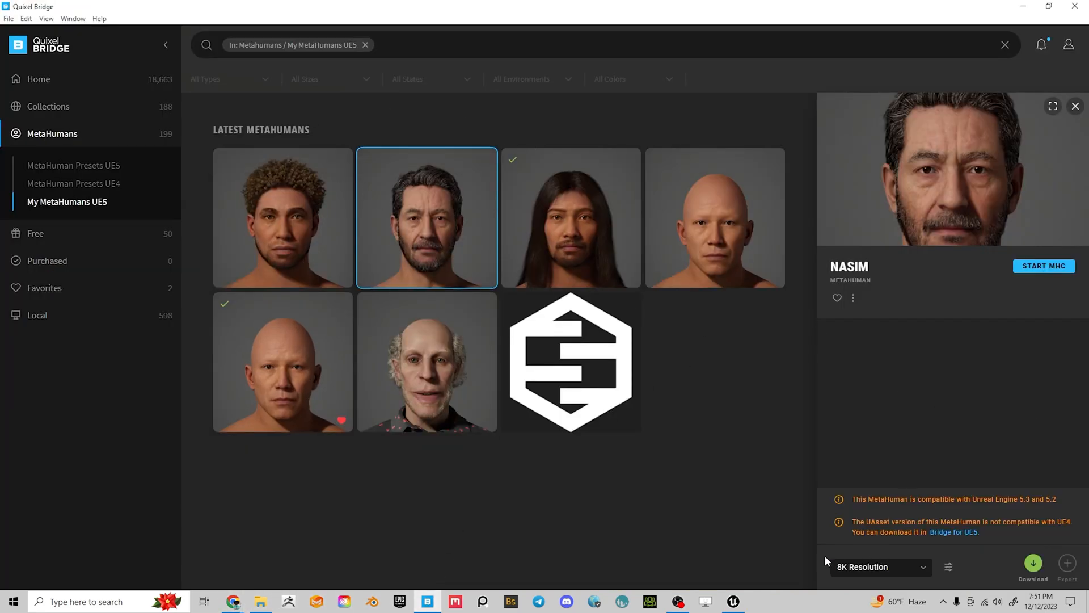
pyautogui.click(890, 564)
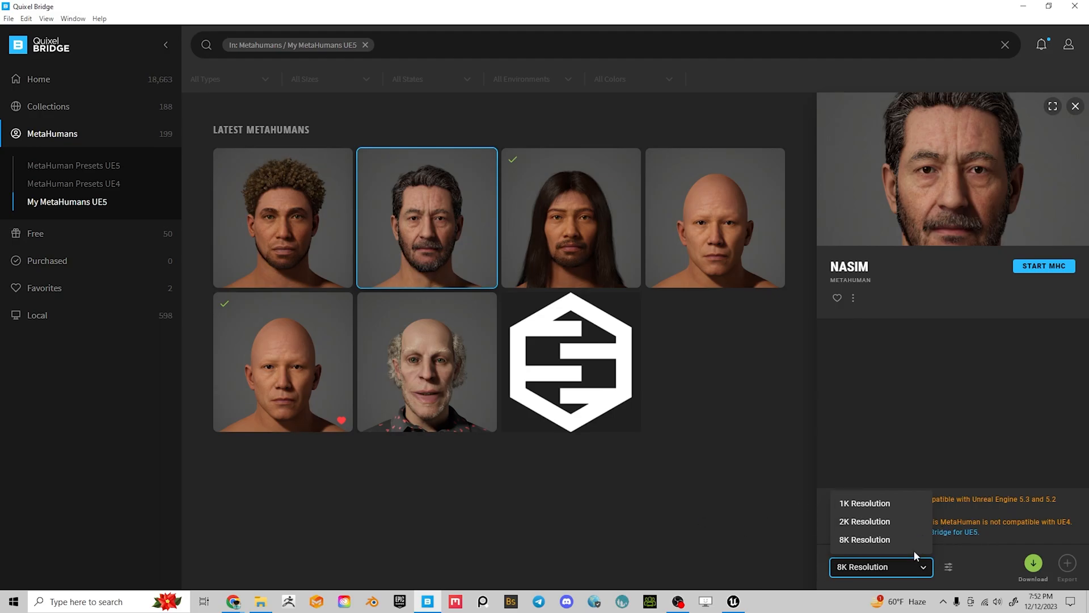
# Keep 8K Resolution for Nasim and open the Download Settings
pyautogui.click(977, 552)
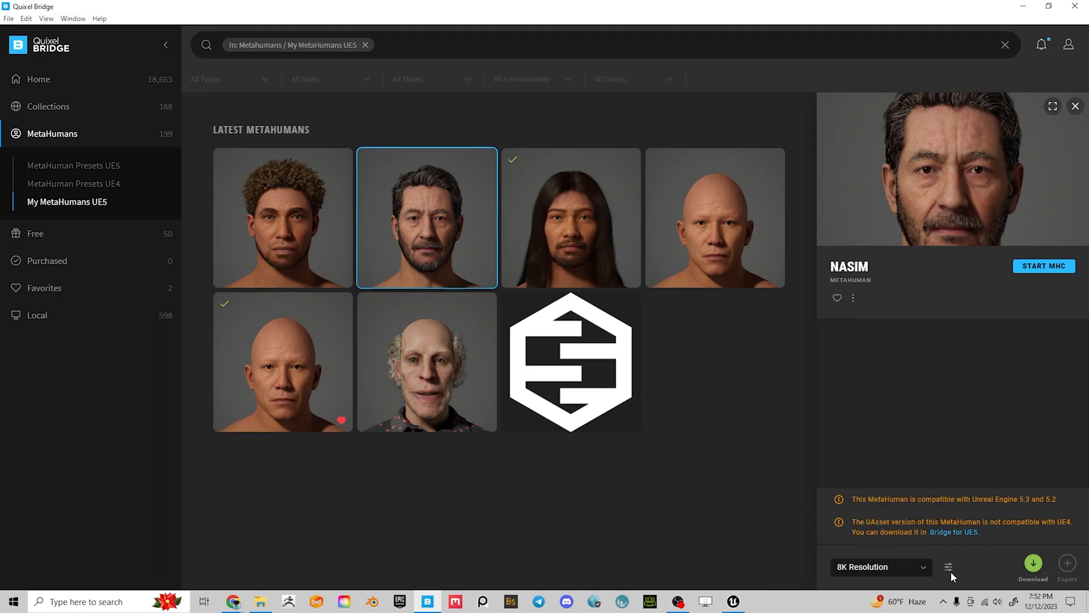
pyautogui.click(908, 571)
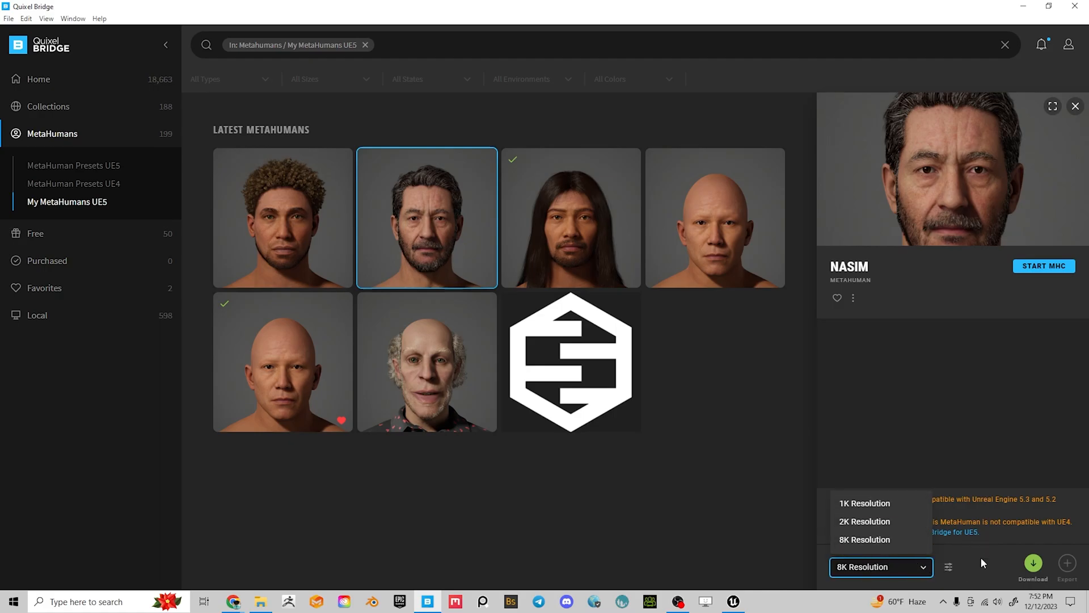
pyautogui.click(959, 557)
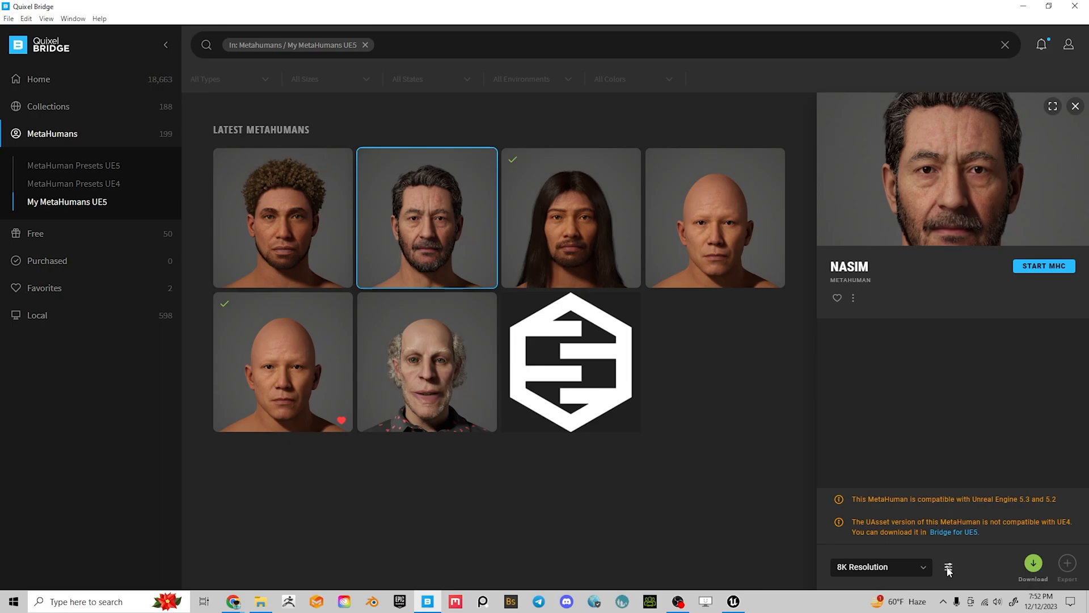
pyautogui.click(949, 567)
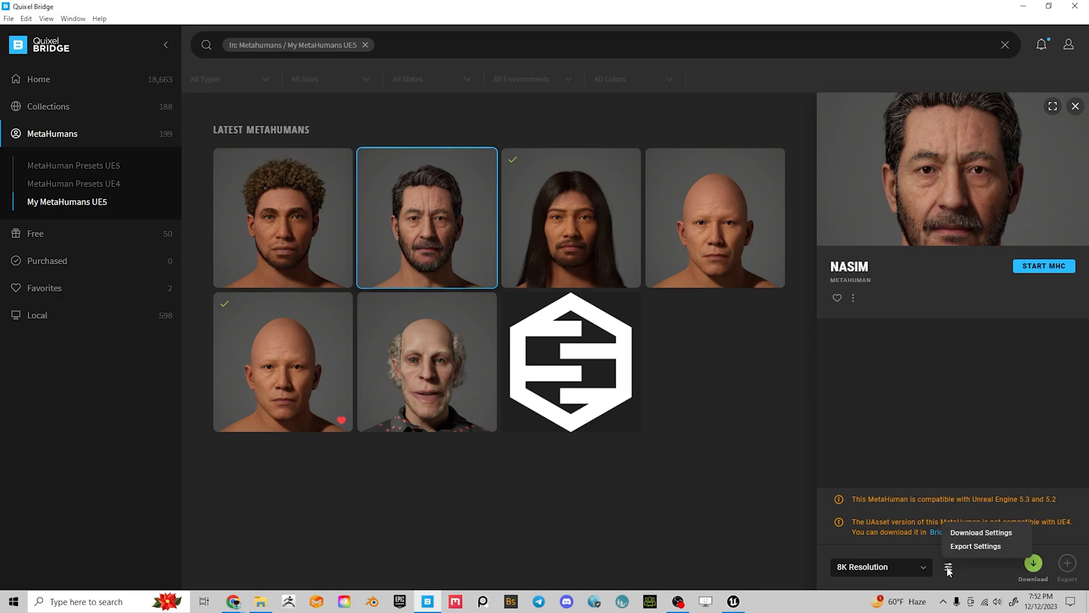
pyautogui.click(992, 537)
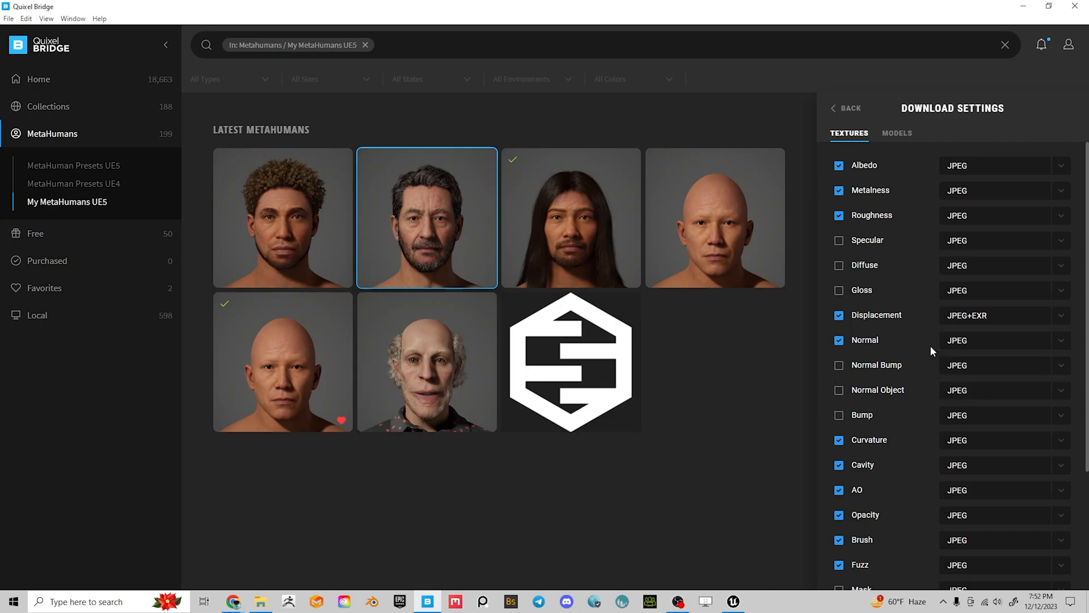
# Review the Textures list: Albedo, Normal, AO as JPEG, Displacement as JPEG+EXR
pyautogui.scroll(-1, 930, 347)
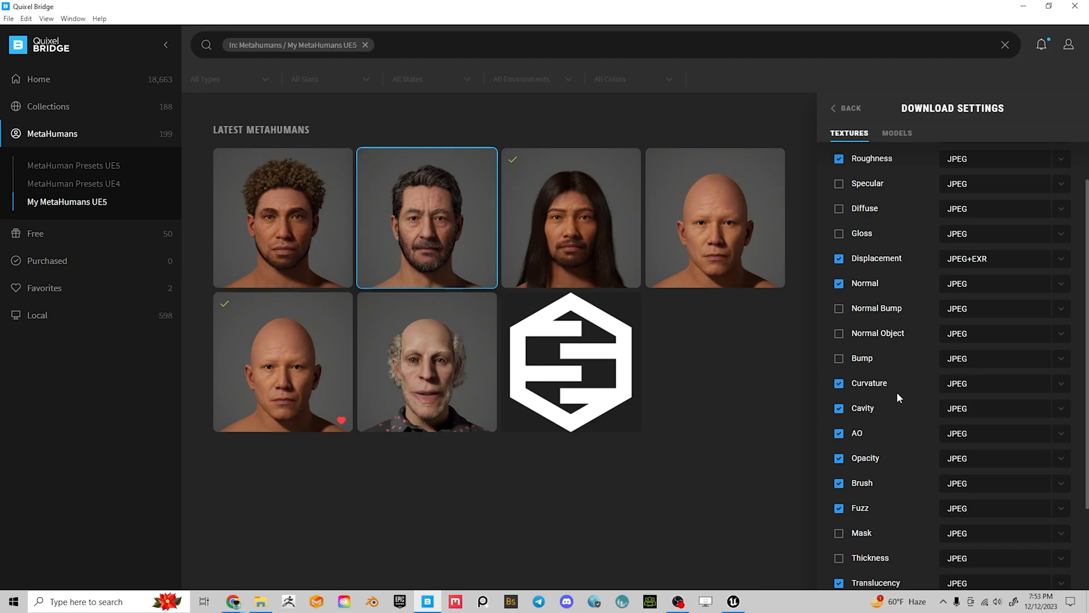
pyautogui.scroll(1, 897, 392)
pyautogui.scroll(-1, 888, 383)
pyautogui.scroll(-2, 910, 428)
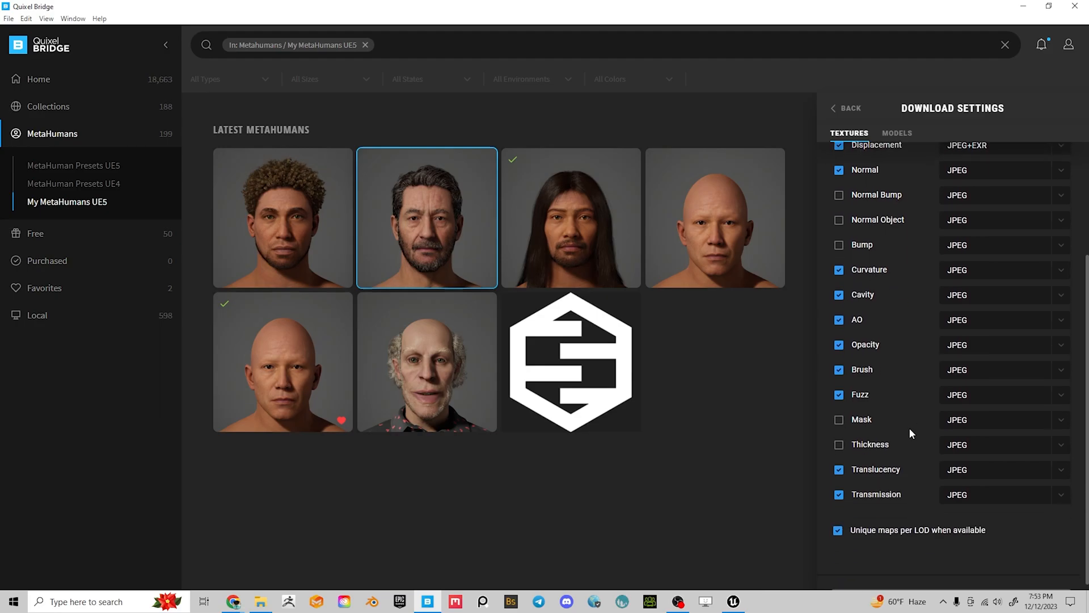
pyautogui.scroll(3, 905, 403)
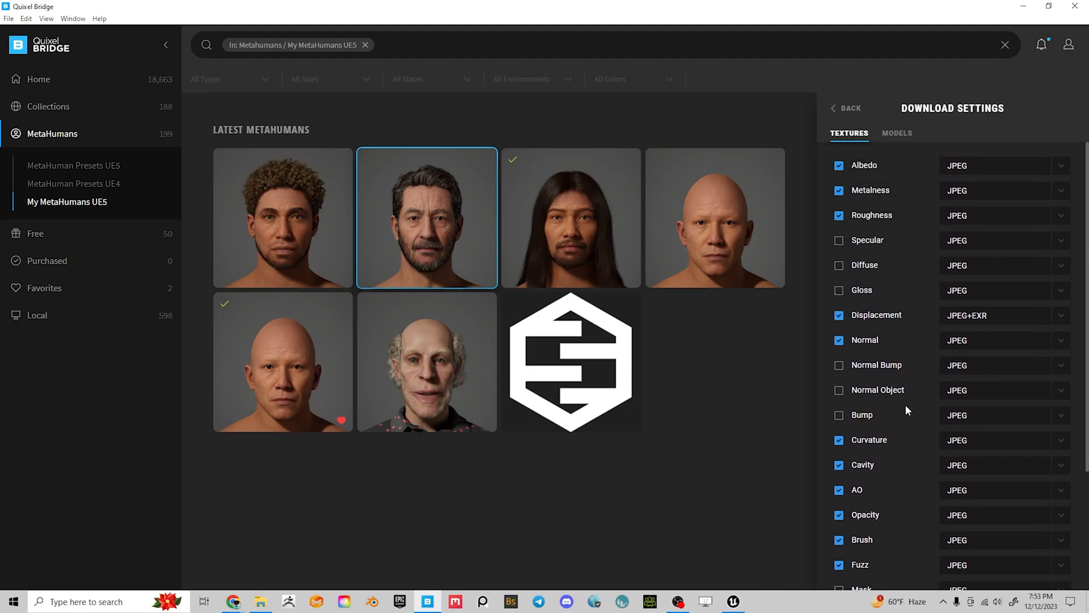
pyautogui.scroll(-2, 876, 461)
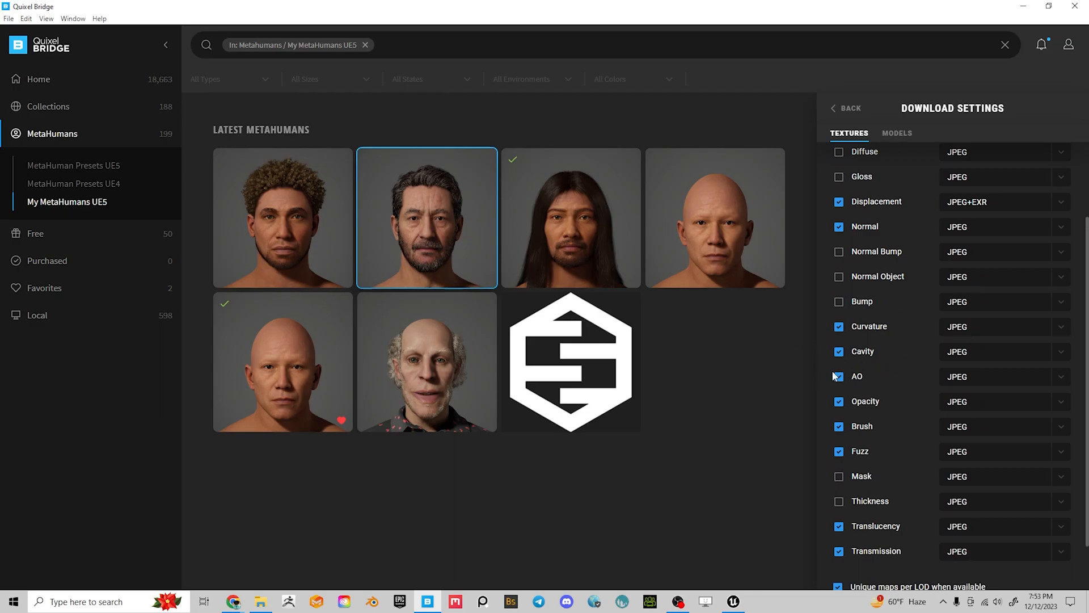
pyautogui.scroll(2, 876, 372)
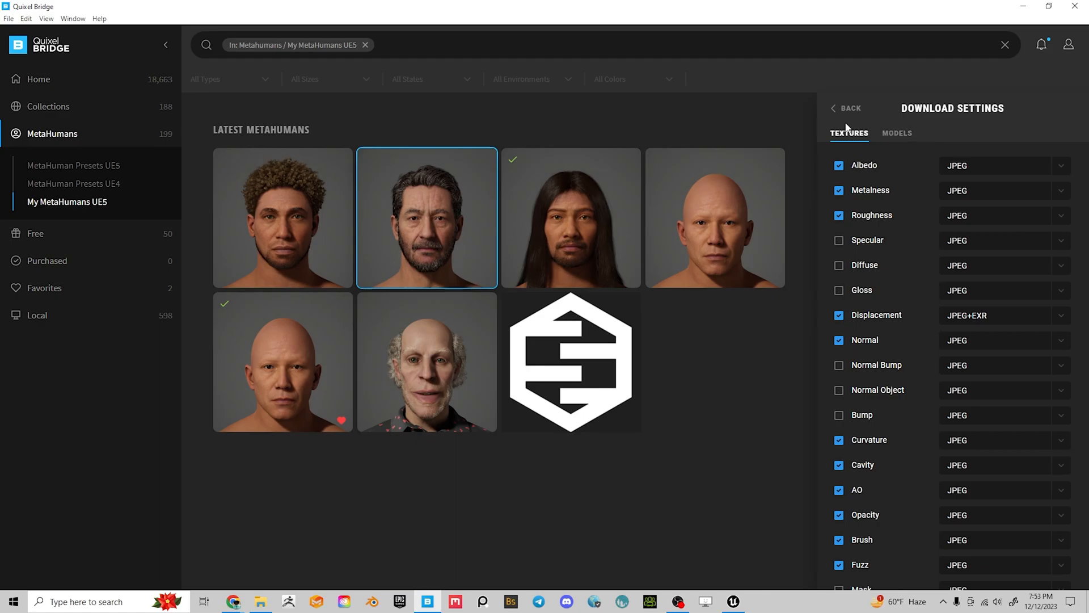
# Check Models download settings (FBX, UAsset + Source Asset, LODs 0–8), then return to Nasim's details
pyautogui.click(897, 133)
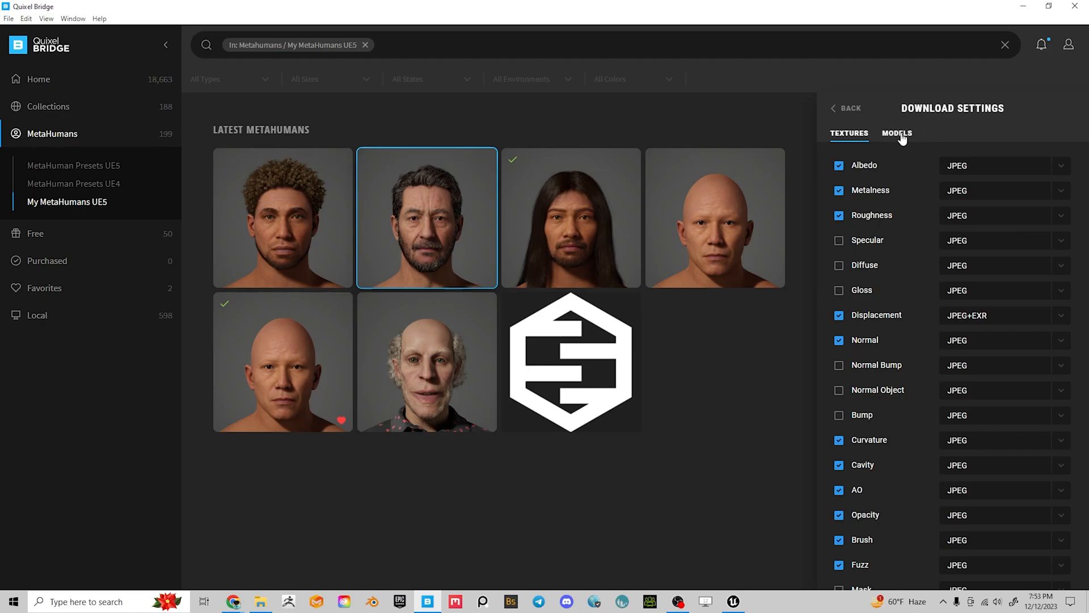
pyautogui.click(849, 134)
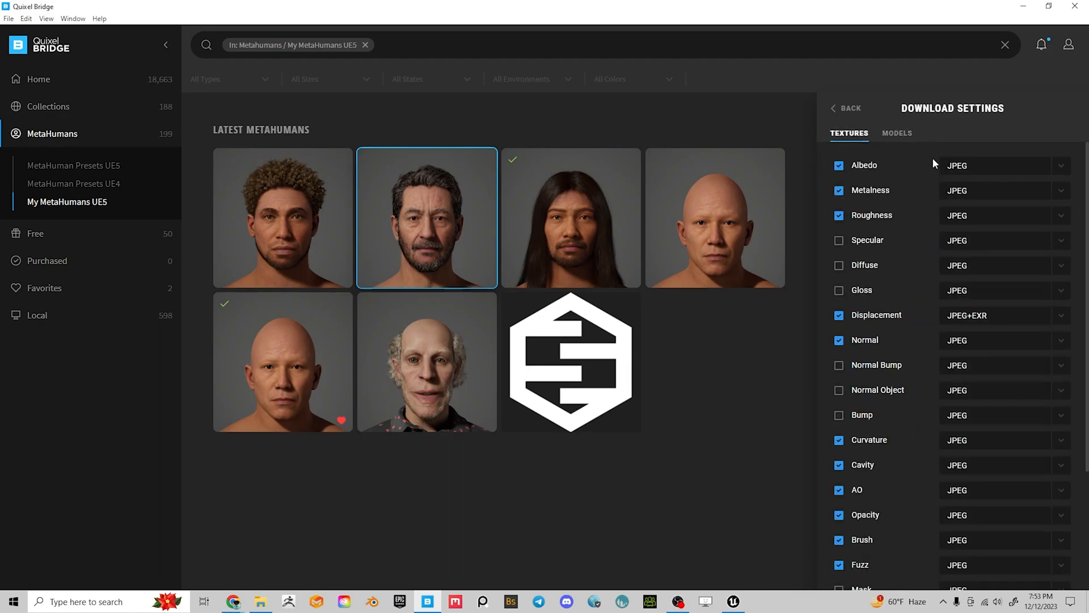
pyautogui.click(896, 136)
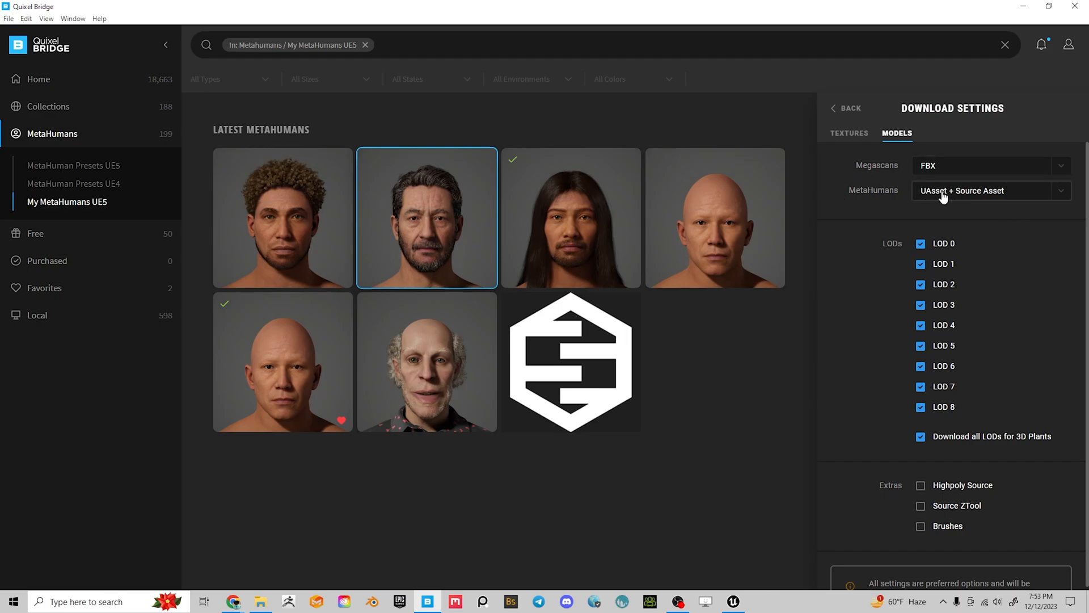
pyautogui.click(1018, 196)
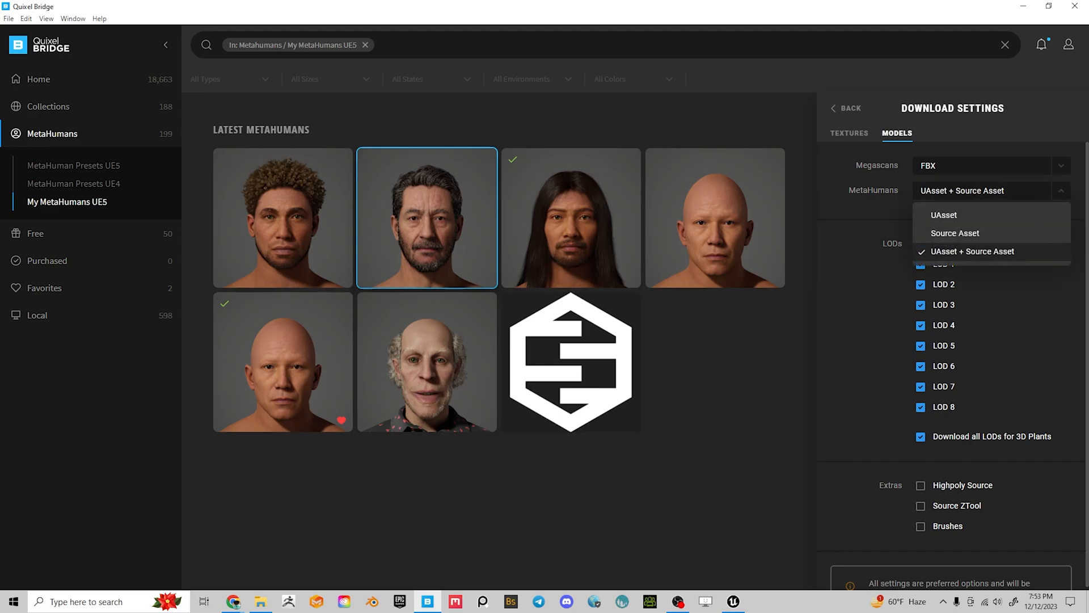
pyautogui.click(858, 308)
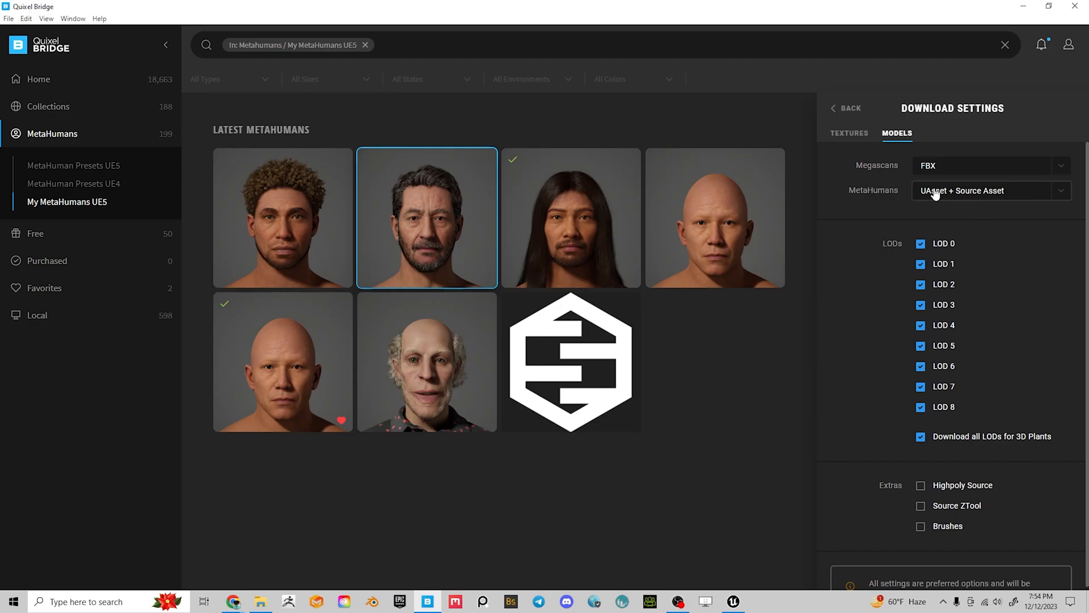
pyautogui.click(847, 108)
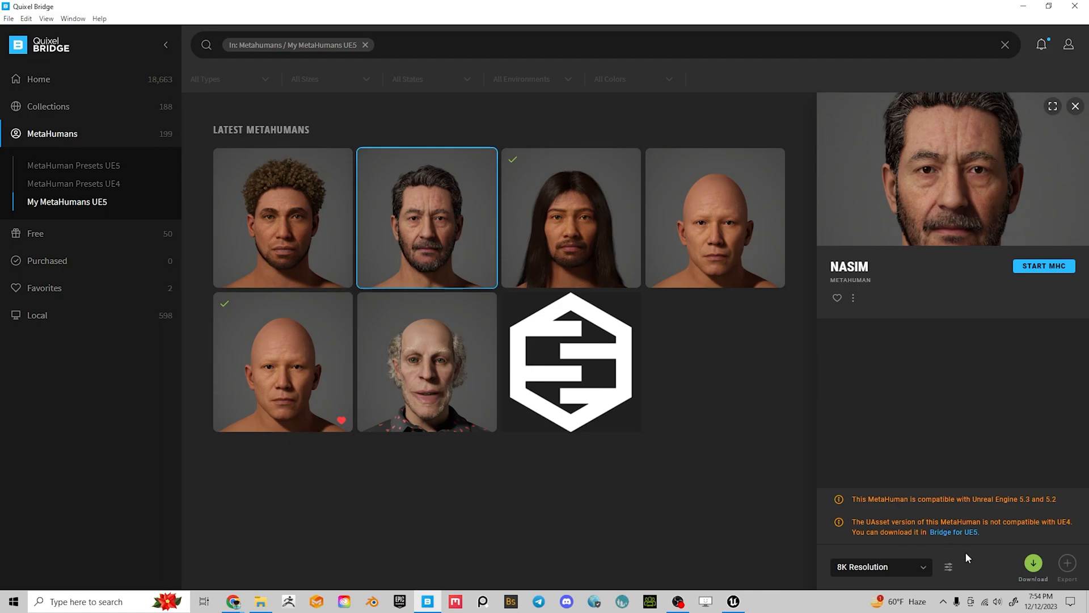
# Open Export Settings and keep Maya as the Export Target
pyautogui.click(949, 567)
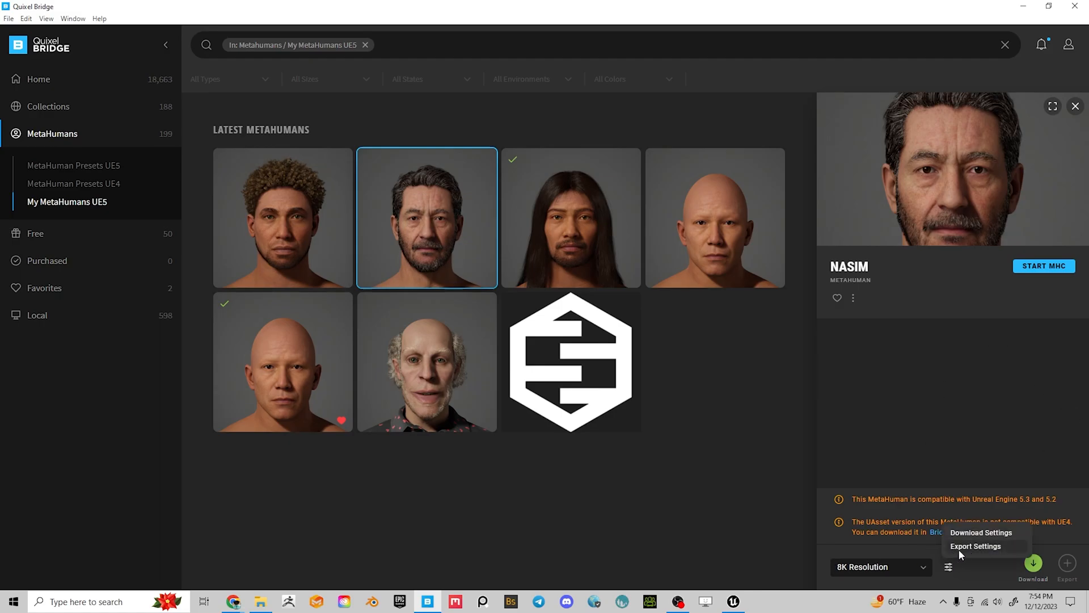
pyautogui.click(967, 575)
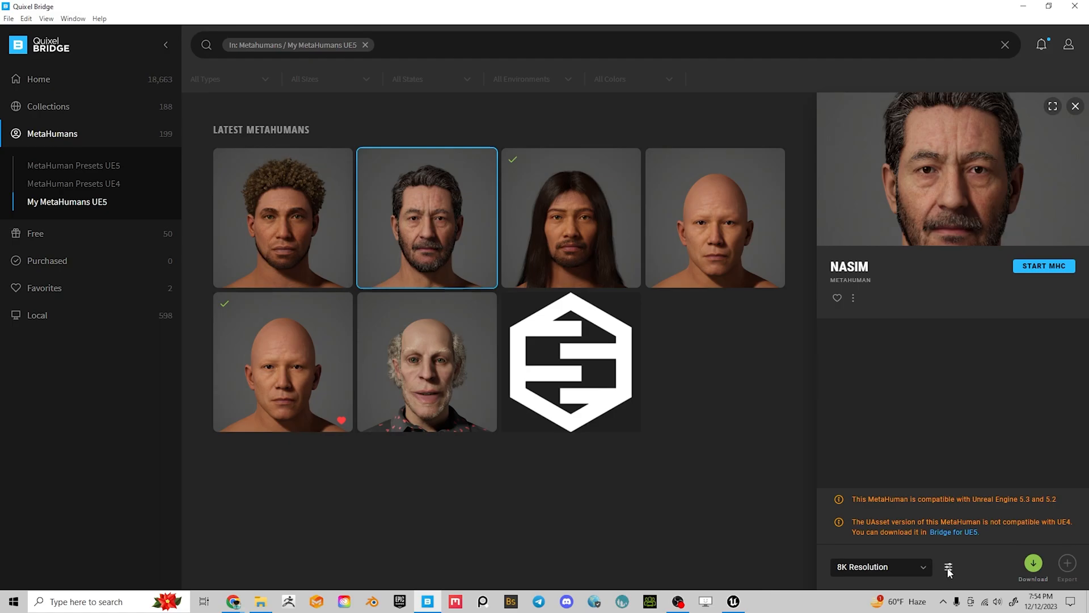
pyautogui.click(948, 567)
pyautogui.click(972, 548)
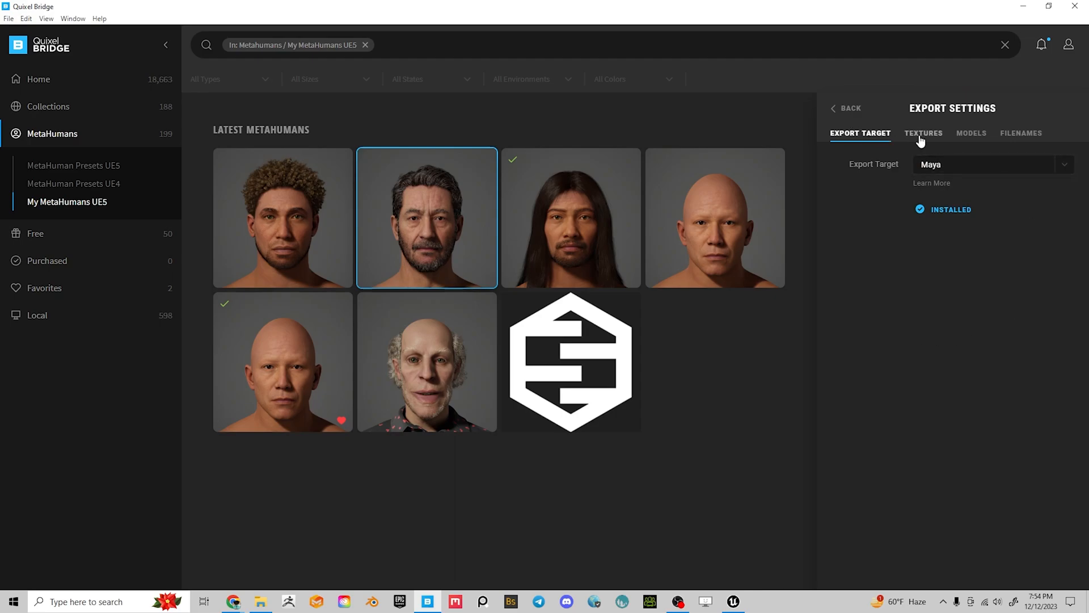
pyautogui.click(952, 168)
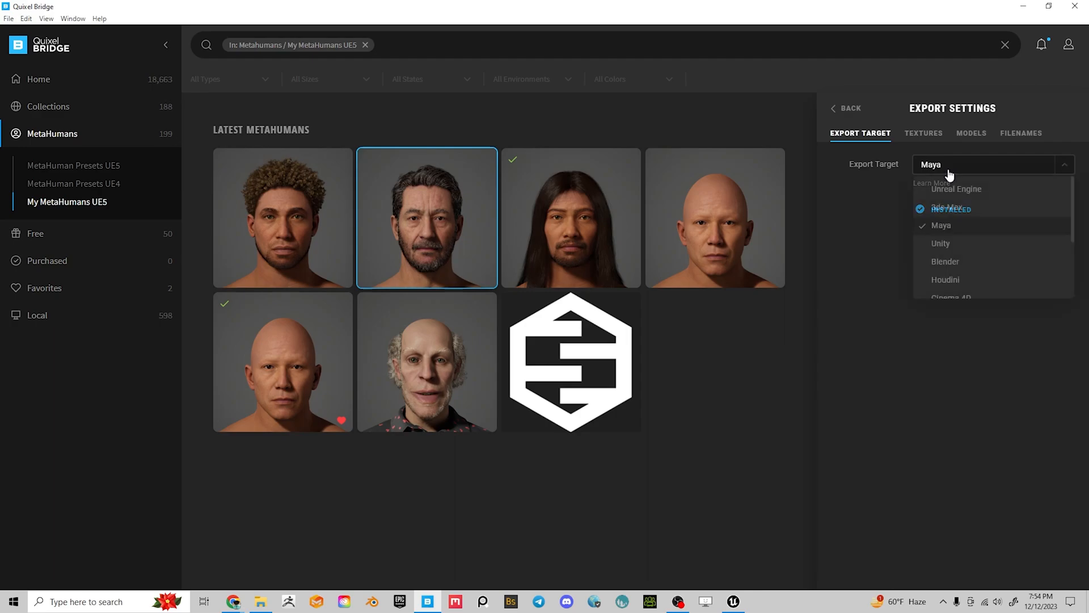
pyautogui.click(955, 229)
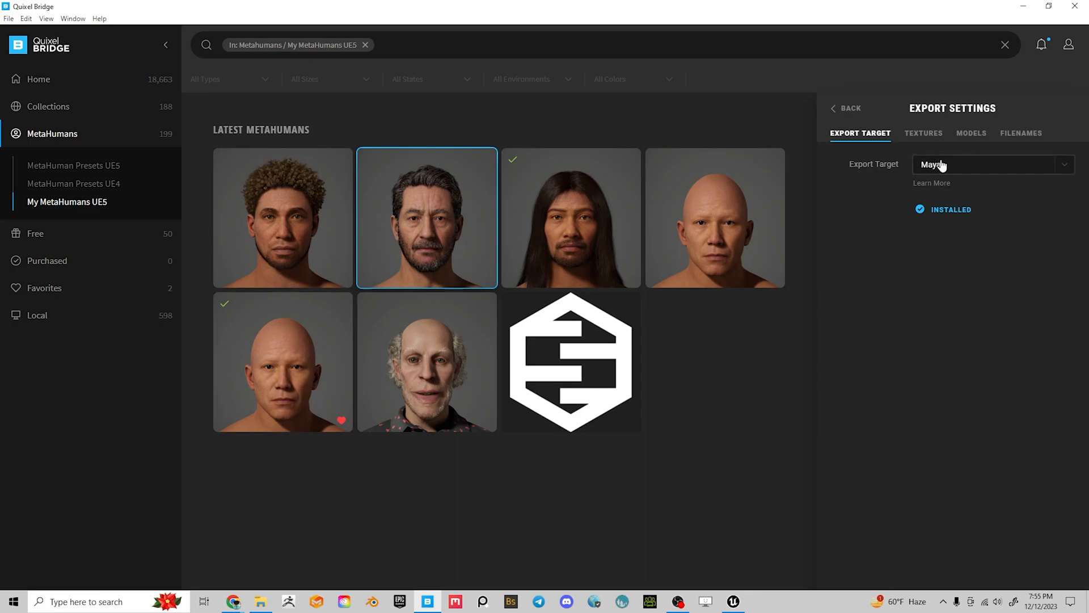
# Review Maya export Surfaces textures and Models settings (FBX, LODs 0–8), then return to Nasim's details
pyautogui.click(923, 135)
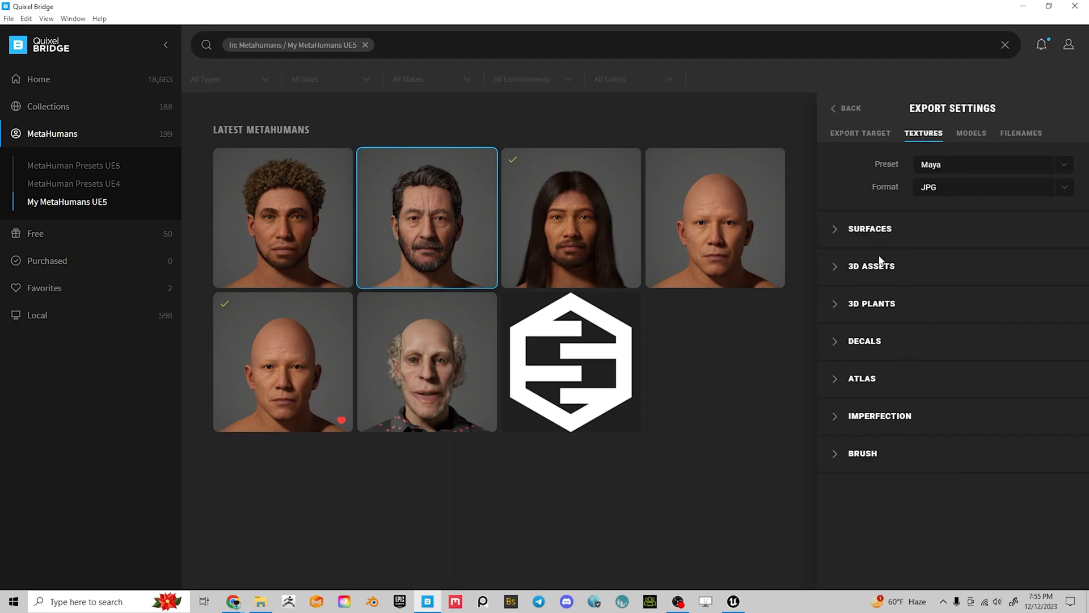
pyautogui.click(839, 233)
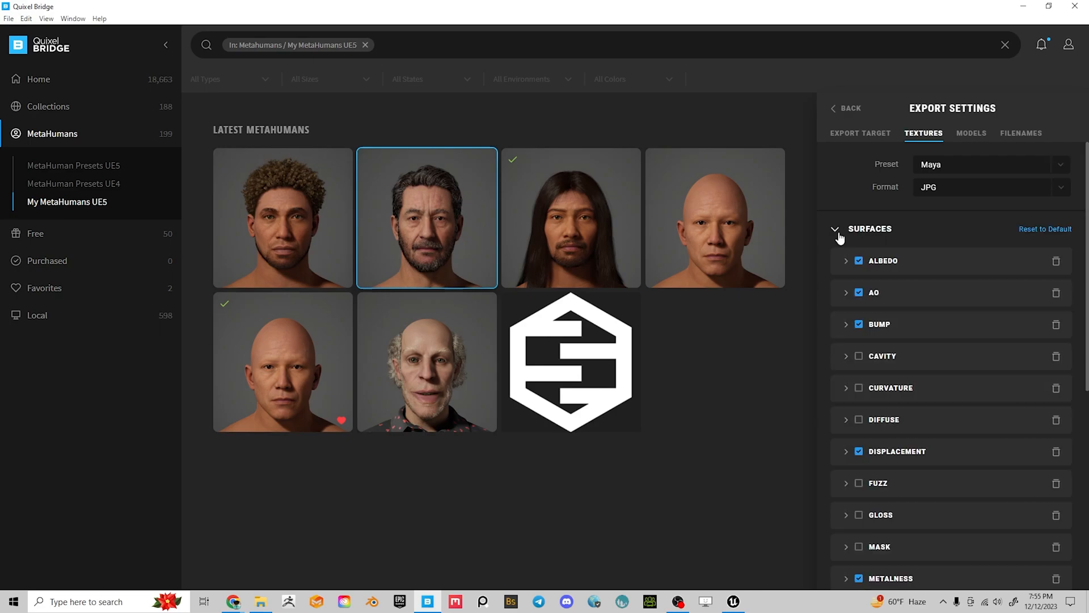
pyautogui.scroll(-3, 920, 275)
pyautogui.scroll(3, 921, 277)
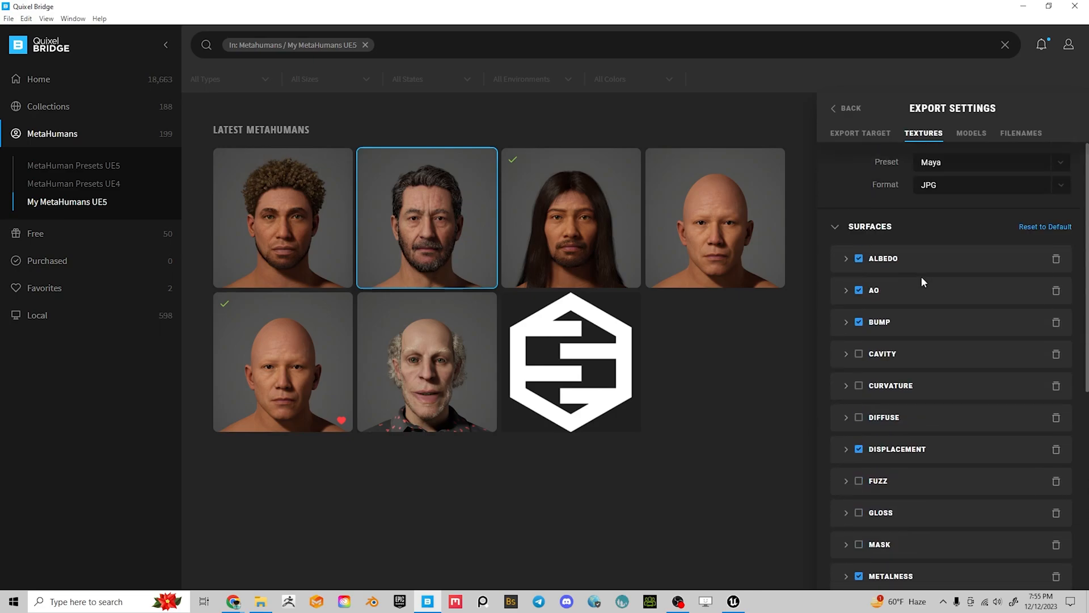
pyautogui.scroll(-5, 928, 346)
pyautogui.scroll(5, 930, 349)
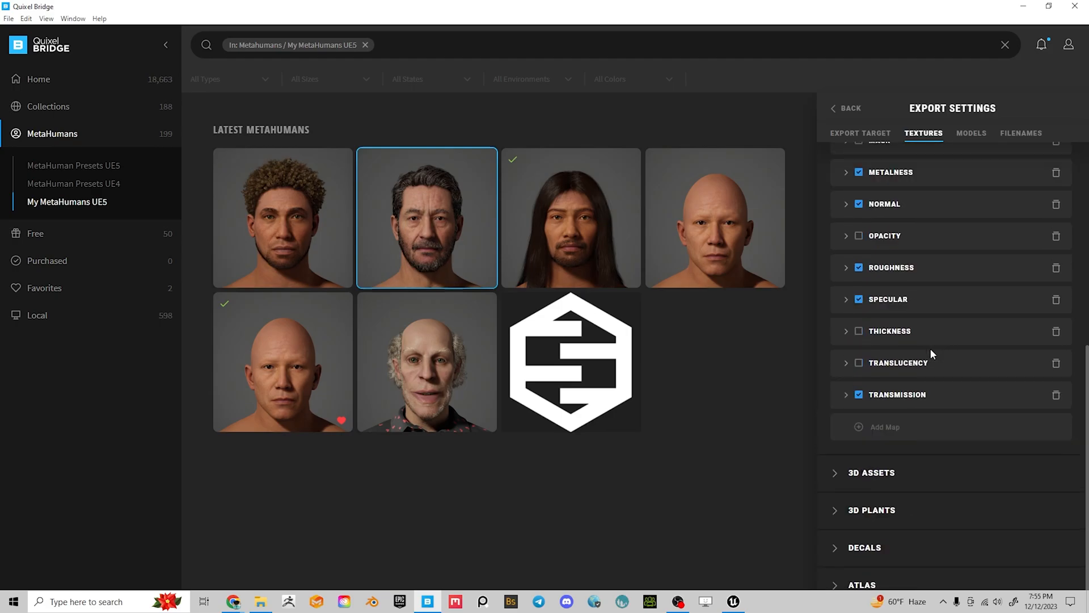
pyautogui.click(972, 135)
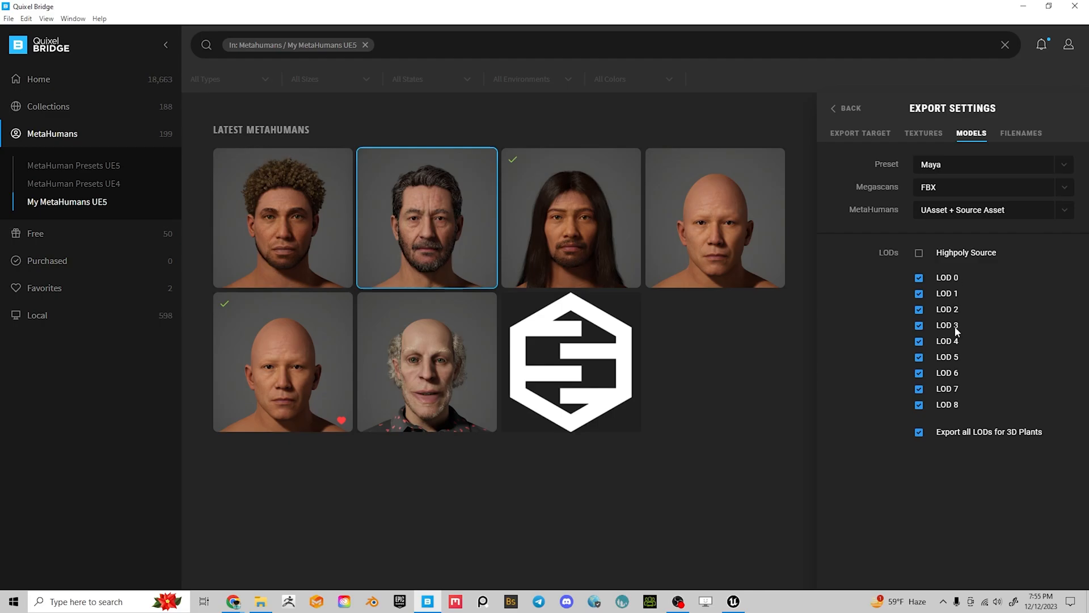
pyautogui.click(847, 109)
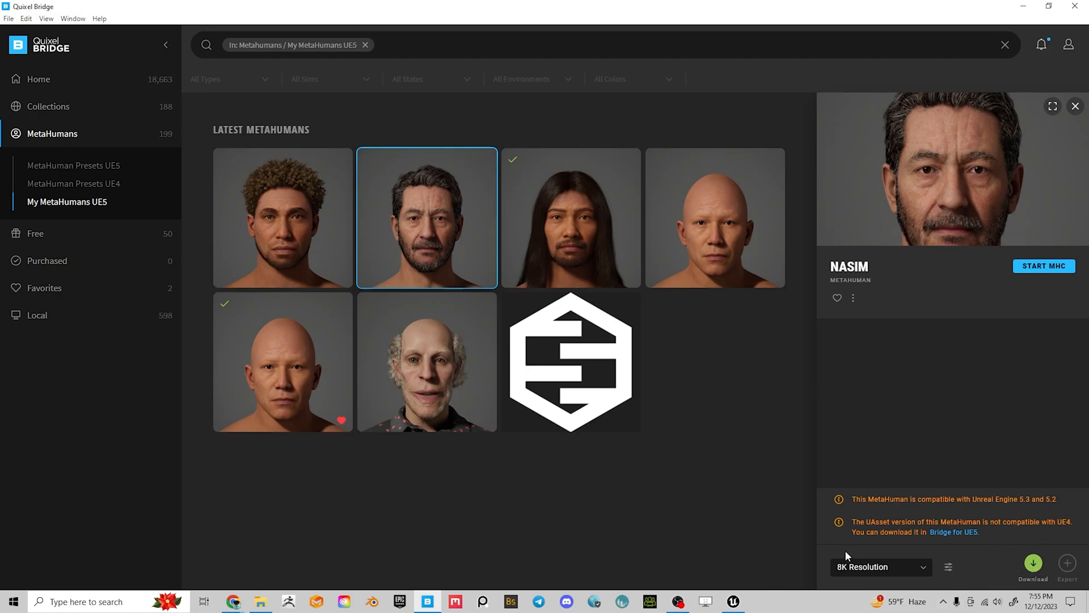
# Select the downloaded CHANDRA MetaHuman and open Windows search to find Maya 2020
pyautogui.click(580, 222)
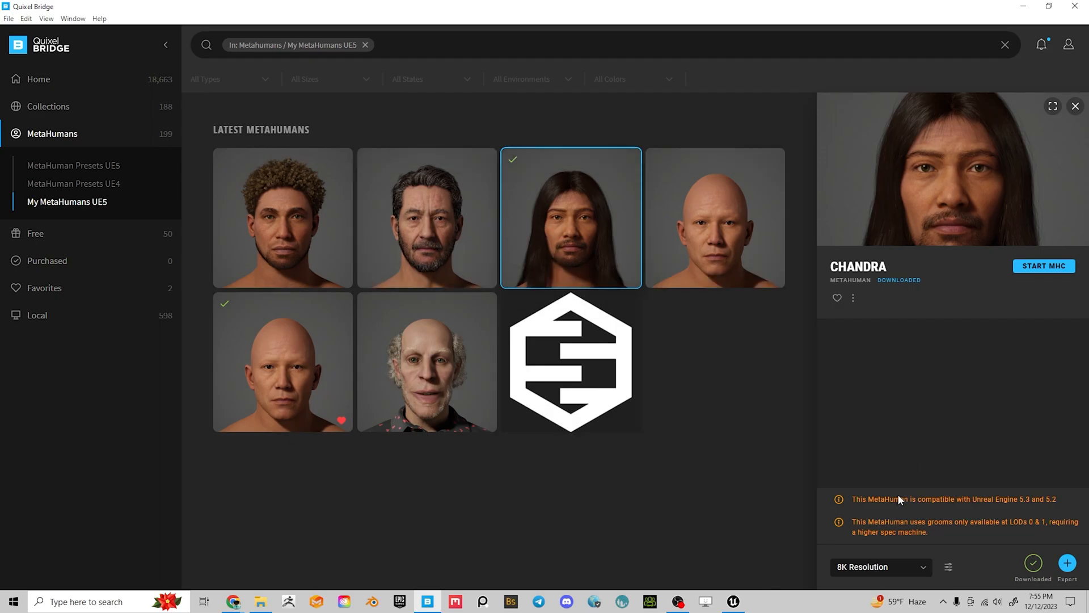
pyautogui.click(133, 602)
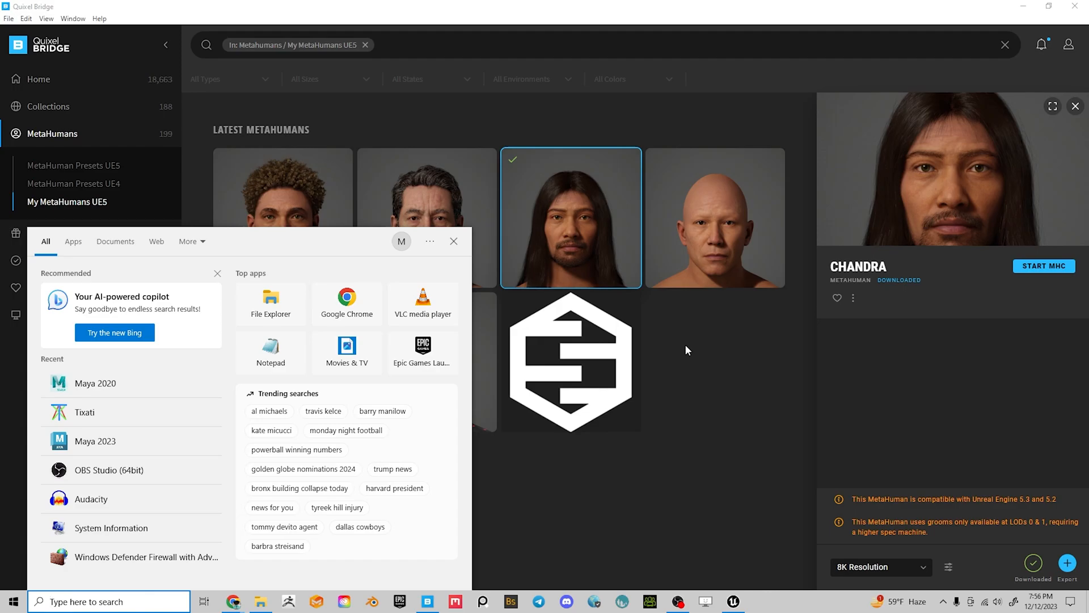
# Launch Maya 2020 into an empty scene, orbit the grid, then return to Quixel Bridge
pyautogui.click(86, 382)
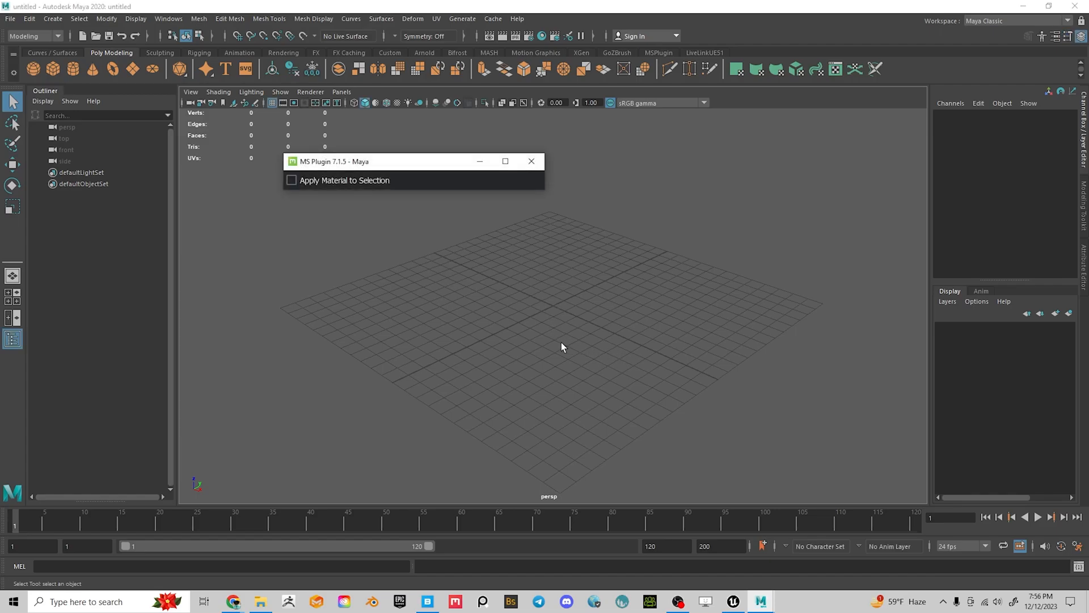
pyautogui.keyDown('alt'); pyautogui.moveTo(561, 346); pyautogui.dragTo(573, 274); pyautogui.keyUp('alt')
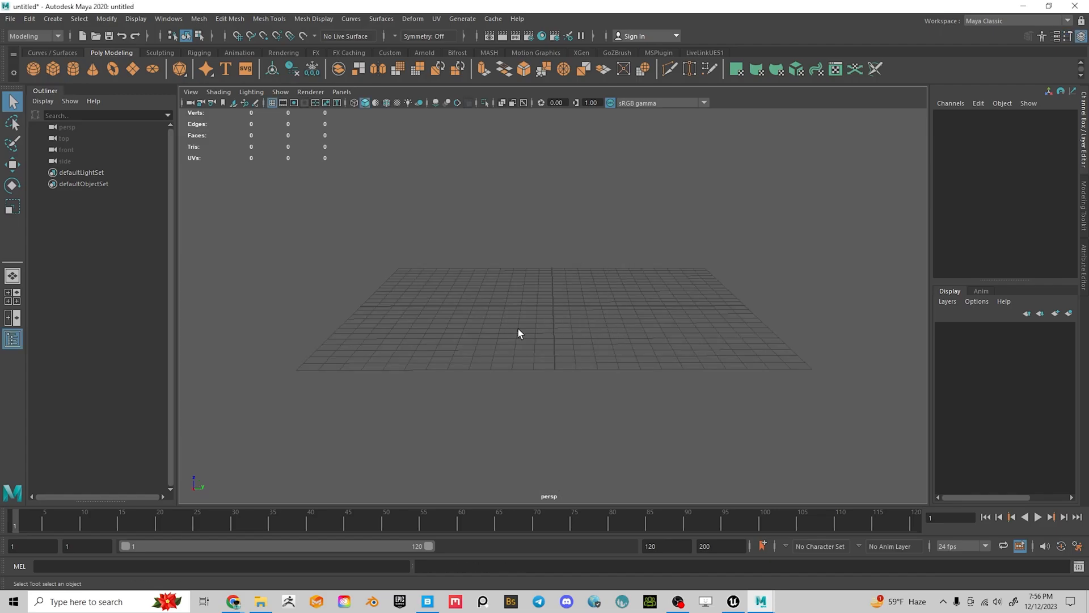
pyautogui.keyDown('alt'); pyautogui.moveTo(544, 332); pyautogui.dragTo(678, 325); pyautogui.keyUp('alt')
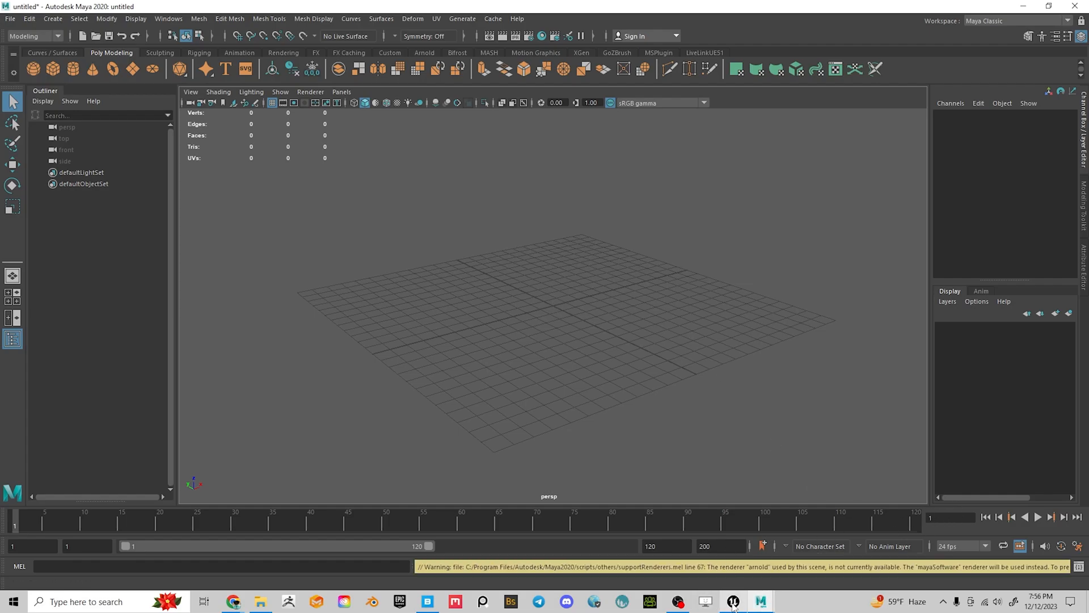
pyautogui.click(428, 601)
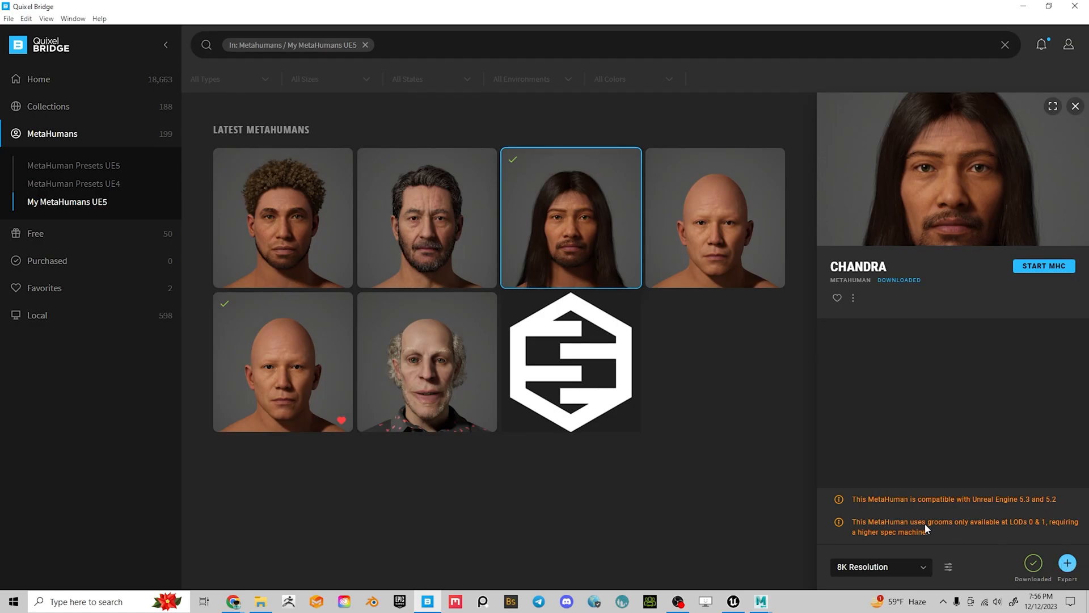
# Export the Chandra MetaHuman to Maya from Bridge and bring the Maya window forward
pyautogui.moveTo(624, 190)
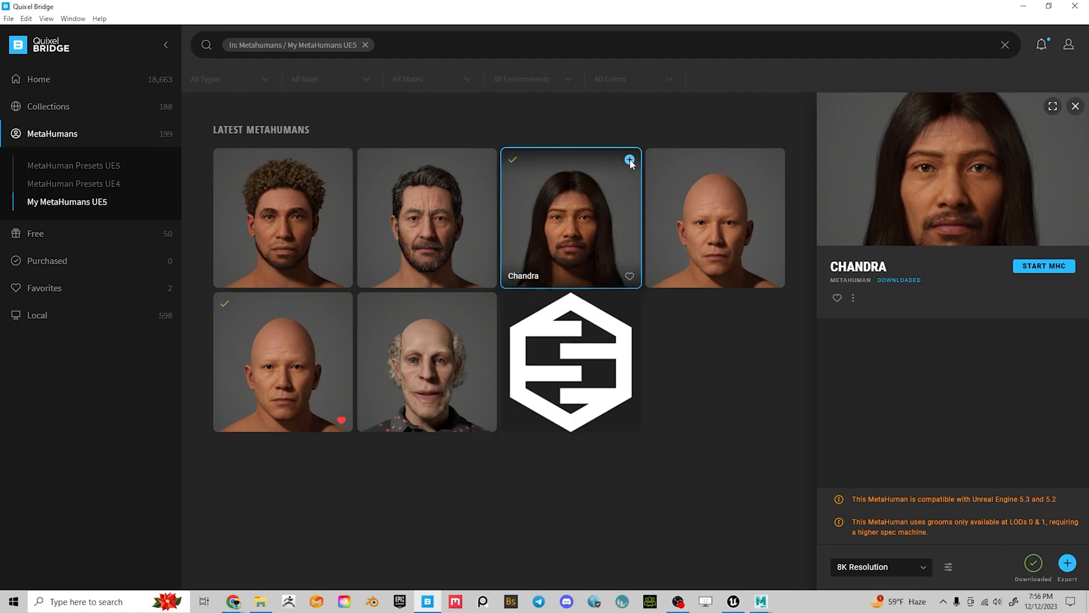
pyautogui.click(1067, 563)
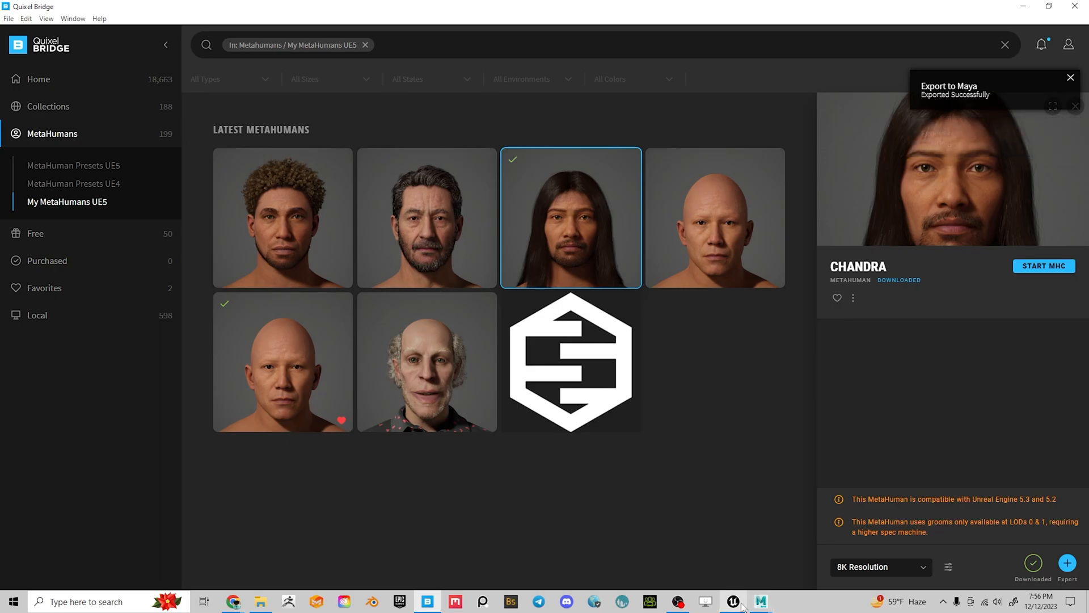
pyautogui.moveTo(764, 603)
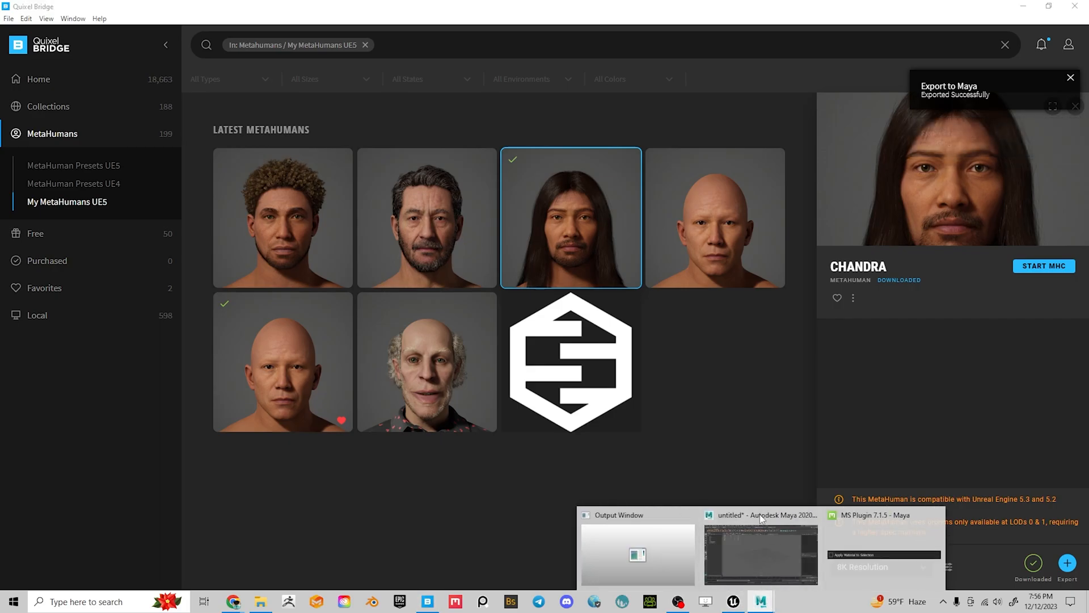
pyautogui.click(758, 548)
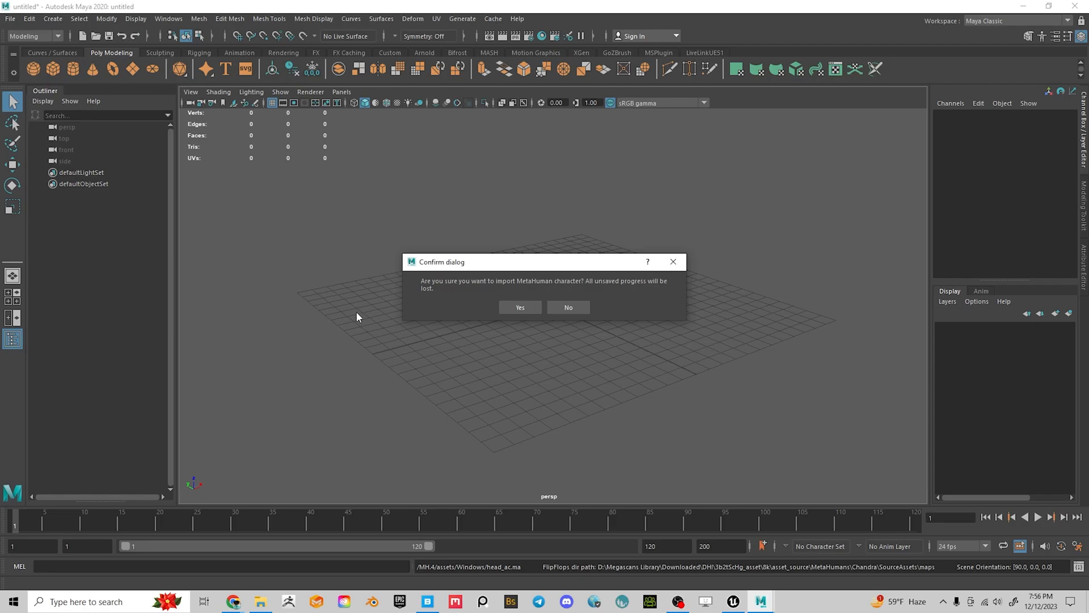
# Confirm importing Chandra, then orbit the view from the feet up to the head and face board
pyautogui.click(523, 308)
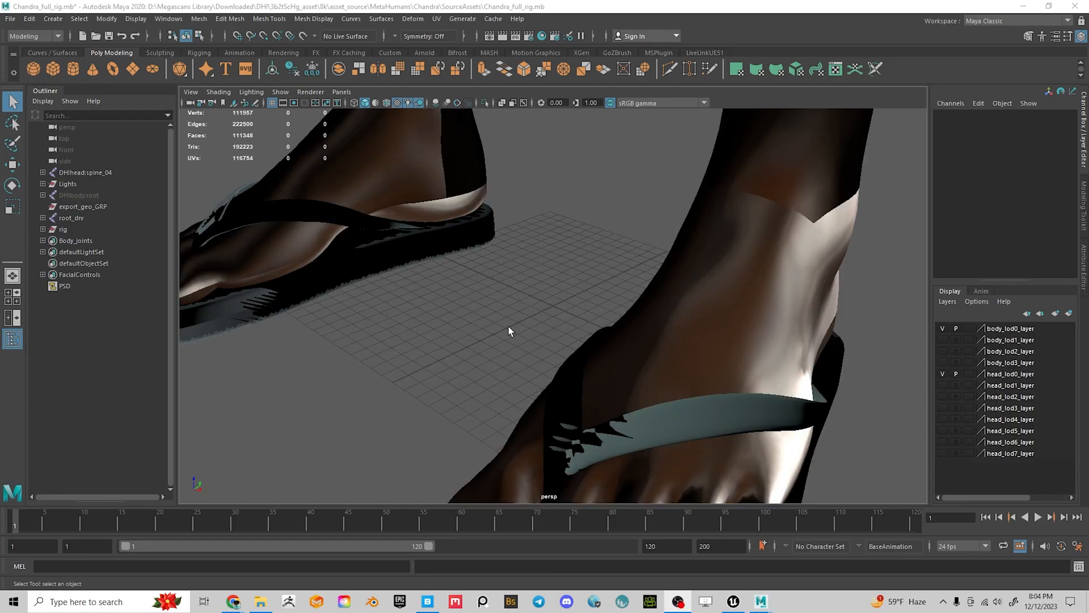
pyautogui.keyDown('alt'); pyautogui.moveTo(510, 329); pyautogui.dragTo(571, 318); pyautogui.keyUp('alt')
pyautogui.keyDown('alt'); pyautogui.moveTo(637, 318); pyautogui.dragTo(506, 258, button='right'); pyautogui.keyUp('alt')
pyautogui.keyDown('alt'); pyautogui.moveTo(505, 257); pyautogui.dragTo(510, 423, button='middle'); pyautogui.keyUp('alt')
pyautogui.keyDown('alt'); pyautogui.moveTo(552, 313); pyautogui.dragTo(494, 287, button='right'); pyautogui.keyUp('alt')
pyautogui.keyDown('alt'); pyautogui.moveTo(568, 275); pyautogui.dragTo(558, 358, button='middle'); pyautogui.keyUp('alt')
pyautogui.keyDown('alt'); pyautogui.moveTo(646, 349); pyautogui.dragTo(613, 334, button='right'); pyautogui.keyUp('alt')
pyautogui.keyDown('alt'); pyautogui.moveTo(631, 273); pyautogui.dragTo(599, 406, button='middle'); pyautogui.keyUp('alt')
pyautogui.keyDown('alt'); pyautogui.moveTo(599, 344); pyautogui.dragTo(658, 336); pyautogui.keyUp('alt')
pyautogui.keyDown('alt'); pyautogui.moveTo(666, 329); pyautogui.dragTo(664, 431, button='middle'); pyautogui.keyUp('alt')
pyautogui.keyDown('alt'); pyautogui.moveTo(746, 359); pyautogui.dragTo(668, 357); pyautogui.keyUp('alt')
pyautogui.keyDown('alt'); pyautogui.moveTo(674, 338); pyautogui.dragTo(666, 440, button='middle'); pyautogui.keyUp('alt')
pyautogui.keyDown('alt'); pyautogui.moveTo(469, 316); pyautogui.dragTo(554, 309); pyautogui.keyUp('alt')
pyautogui.keyDown('alt'); pyautogui.moveTo(563, 278); pyautogui.dragTo(563, 302, button='middle'); pyautogui.keyUp('alt')
pyautogui.keyDown('alt'); pyautogui.moveTo(564, 301); pyautogui.dragTo(533, 311); pyautogui.keyUp('alt')
pyautogui.keyDown('alt'); pyautogui.moveTo(474, 257); pyautogui.dragTo(558, 189); pyautogui.keyUp('alt')
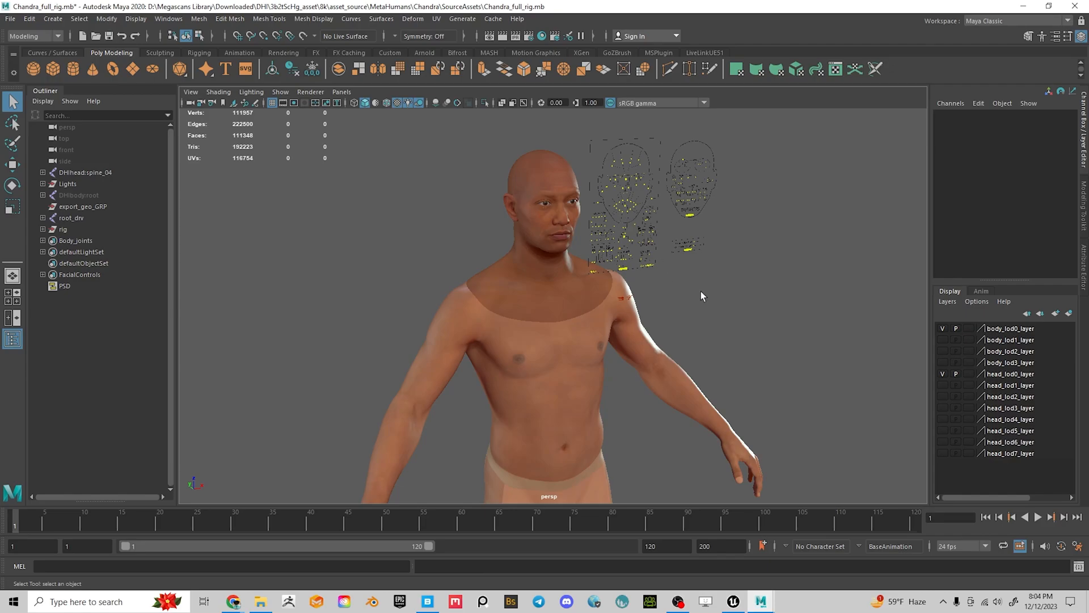
pyautogui.keyDown('alt'); pyautogui.moveTo(710, 289); pyautogui.dragTo(662, 281); pyautogui.keyUp('alt')
pyautogui.scroll(5, 629, 336)
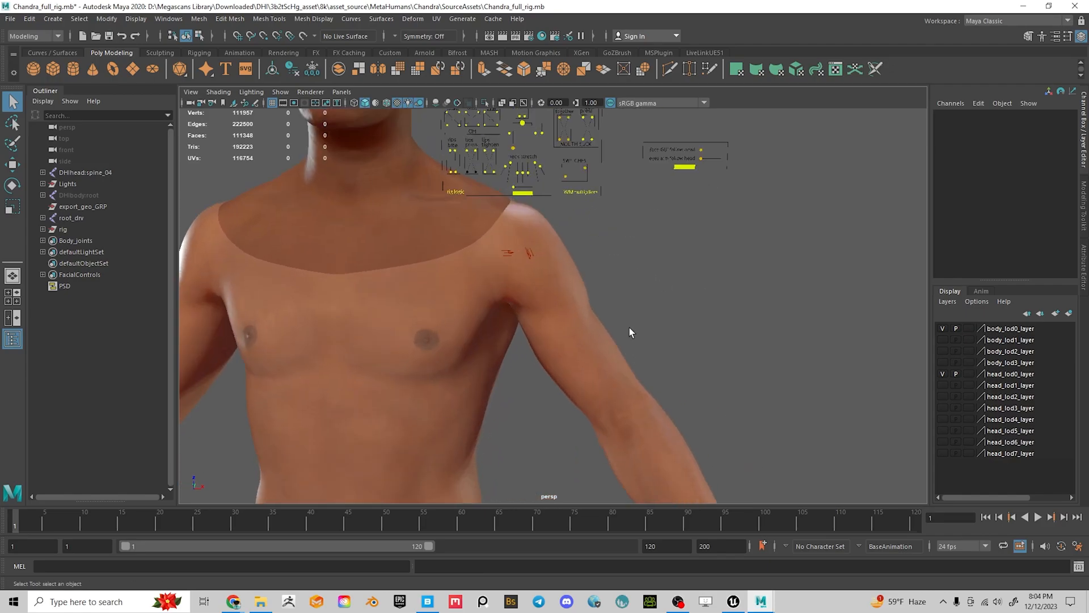
pyautogui.keyDown('alt'); pyautogui.moveTo(537, 173); pyautogui.dragTo(630, 353, button='middle'); pyautogui.keyUp('alt')
pyautogui.scroll(4, 631, 357)
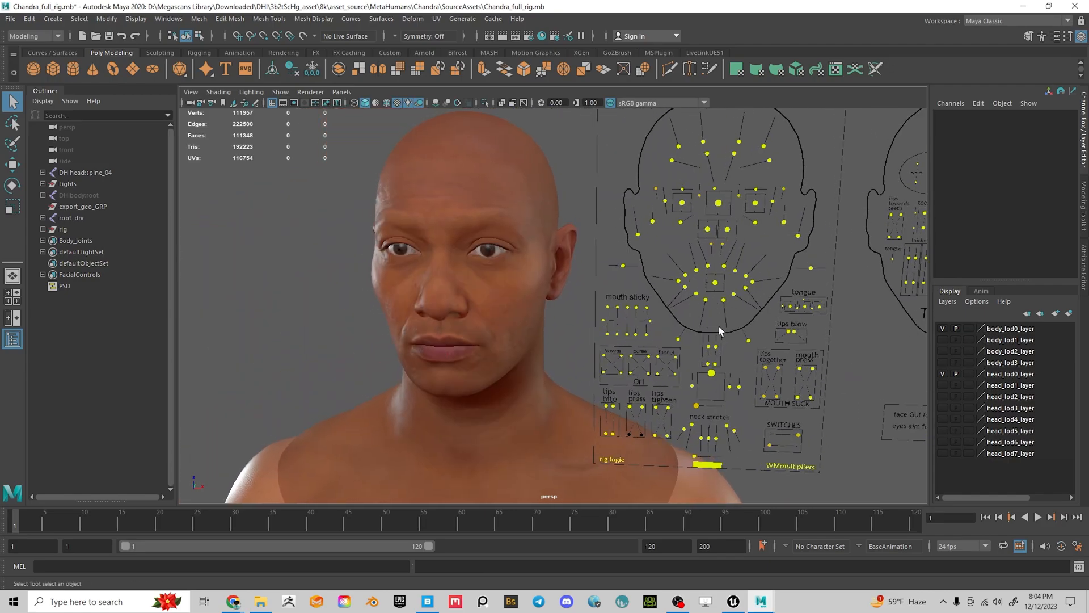
# Move the CTRL_C_mouth and CTRL_C_jaw controllers to test the mouth and jaw
pyautogui.click(717, 284)
pyautogui.press('w')
pyautogui.moveTo(716, 283); pyautogui.dragTo(719, 319)
pyautogui.click(712, 373)
pyautogui.moveTo(712, 373)
pyautogui.mouseDown()
pyautogui.moveTo(698, 398)
pyautogui.moveTo(729, 365)
pyautogui.mouseUp()
# Set Translate X and Y to 0 for the jaw and mouth controllers
pyautogui.moveTo(1054, 123); pyautogui.dragTo(1056, 134)
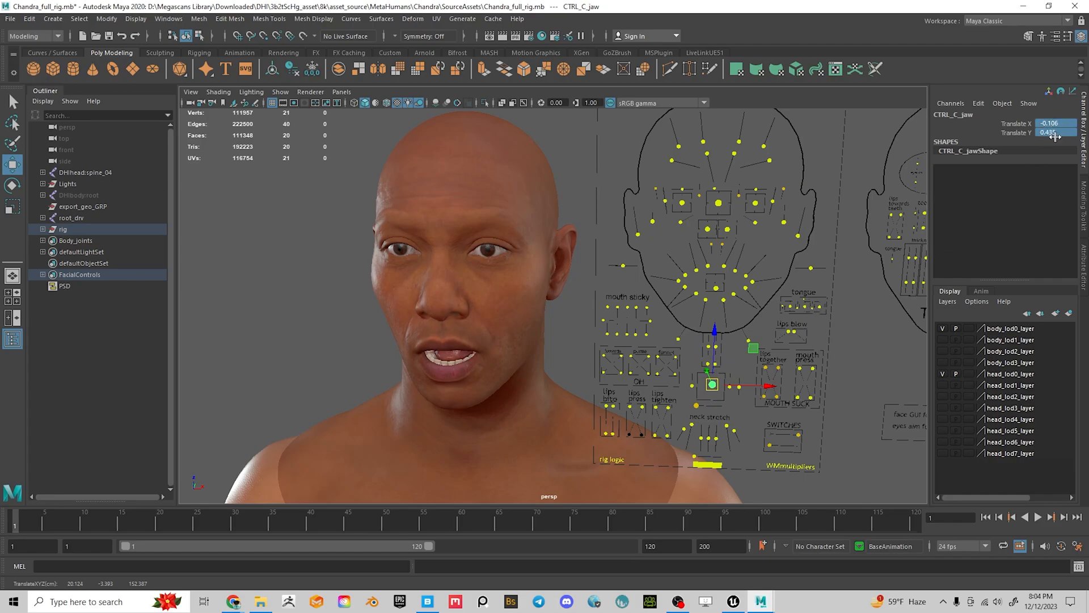
pyautogui.write('0')
pyautogui.click(718, 288)
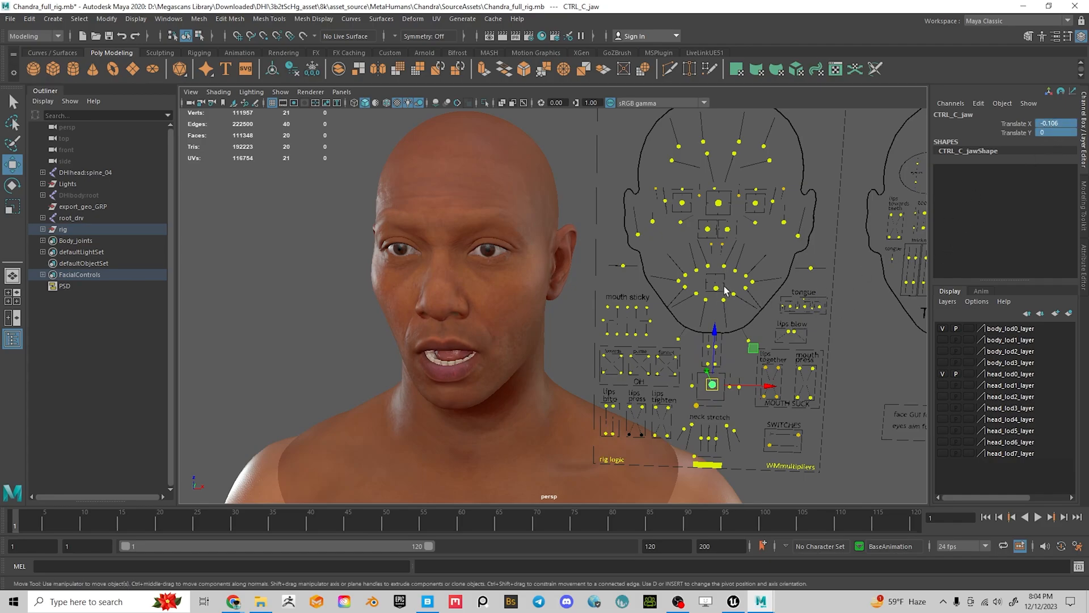
pyautogui.click(1057, 133)
pyautogui.moveTo(1058, 131); pyautogui.dragTo(1059, 124)
pyautogui.write('0')
pyautogui.press('Return')
# Deselect the mouth controller and reframe the full body from the front
pyautogui.keyDown('alt'); pyautogui.moveTo(615, 392); pyautogui.dragTo(631, 202, button='middle'); pyautogui.keyUp('alt')
pyautogui.keyDown('alt'); pyautogui.moveTo(733, 311); pyautogui.dragTo(438, 288, button='right'); pyautogui.keyUp('alt')
pyautogui.keyDown('alt'); pyautogui.moveTo(731, 324); pyautogui.dragTo(657, 268, button='middle'); pyautogui.keyUp('alt')
pyautogui.keyDown('alt'); pyautogui.moveTo(658, 268); pyautogui.dragTo(647, 277); pyautogui.keyUp('alt')
pyautogui.click(623, 369)
pyautogui.keyDown('alt'); pyautogui.moveTo(623, 369); pyautogui.dragTo(643, 341, button='middle'); pyautogui.keyUp('alt')
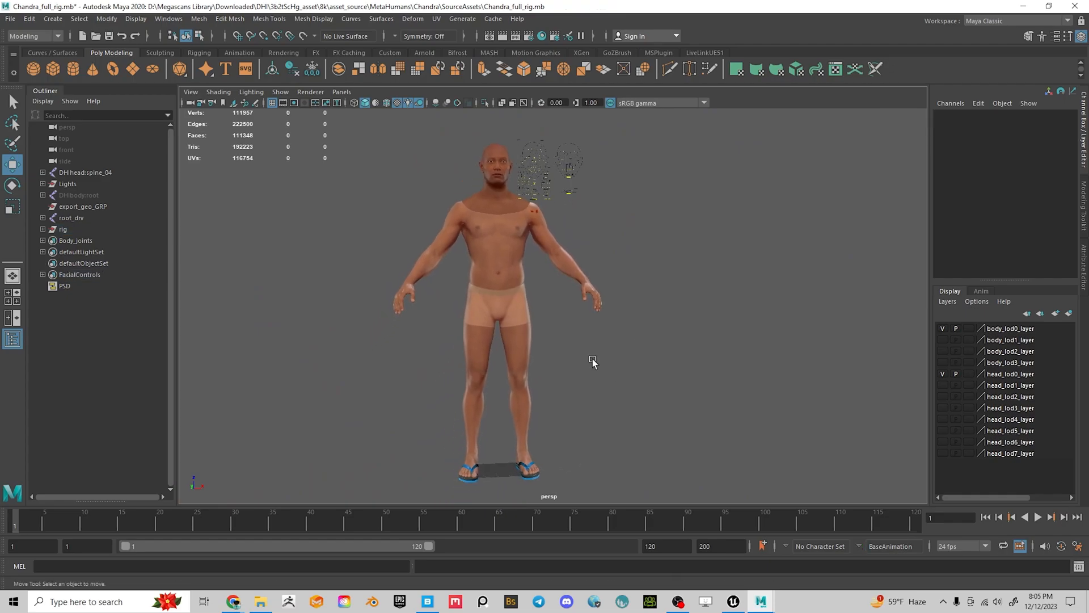
# Open the Time Slider preferences (24 fps, playback 1–120) and move the window aside
pyautogui.keyDown('alt'); pyautogui.moveTo(486, 265); pyautogui.dragTo(619, 397, button='right'); pyautogui.keyUp('alt')
pyautogui.keyDown('alt'); pyautogui.moveTo(619, 394); pyautogui.dragTo(650, 400, button='middle'); pyautogui.keyUp('alt')
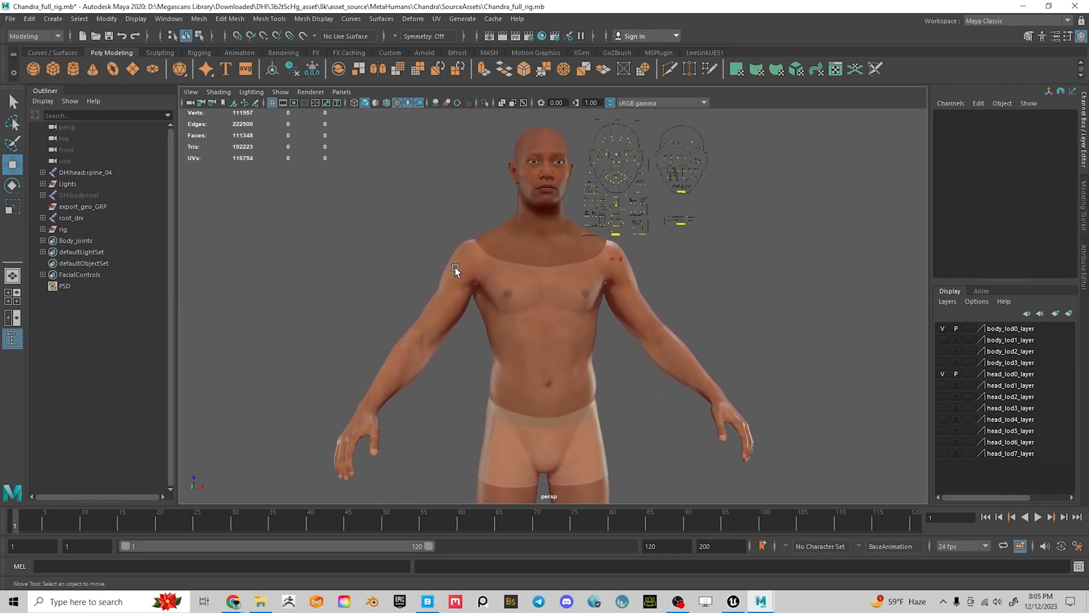
pyautogui.keyDown('alt'); pyautogui.moveTo(455, 267); pyautogui.dragTo(632, 325, button='right'); pyautogui.keyUp('alt')
pyautogui.keyDown('alt'); pyautogui.moveTo(632, 325); pyautogui.dragTo(663, 404, button='middle'); pyautogui.keyUp('alt')
pyautogui.keyDown('alt'); pyautogui.moveTo(664, 404); pyautogui.dragTo(499, 325, button='right'); pyautogui.keyUp('alt')
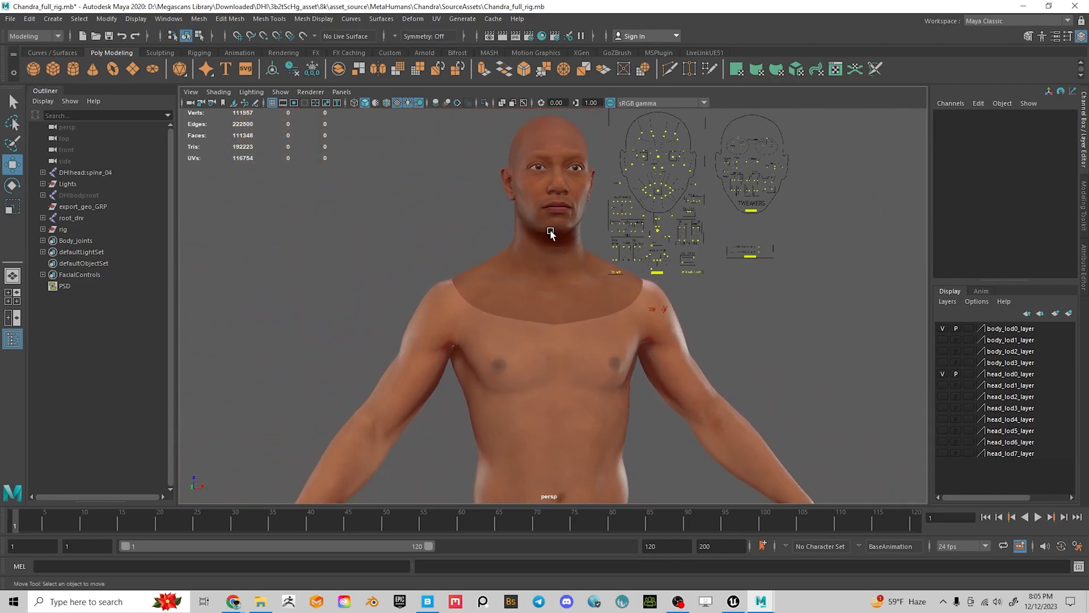
pyautogui.keyDown('alt'); pyautogui.moveTo(580, 265); pyautogui.dragTo(563, 261); pyautogui.keyUp('alt')
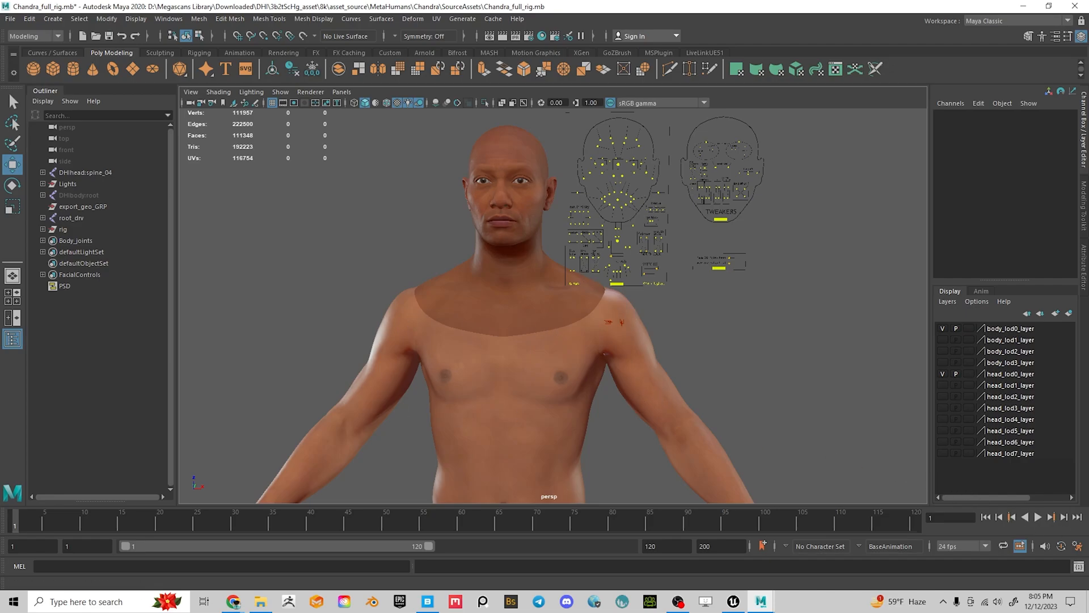
pyautogui.click(1078, 547)
pyautogui.moveTo(357, 130); pyautogui.dragTo(768, 108)
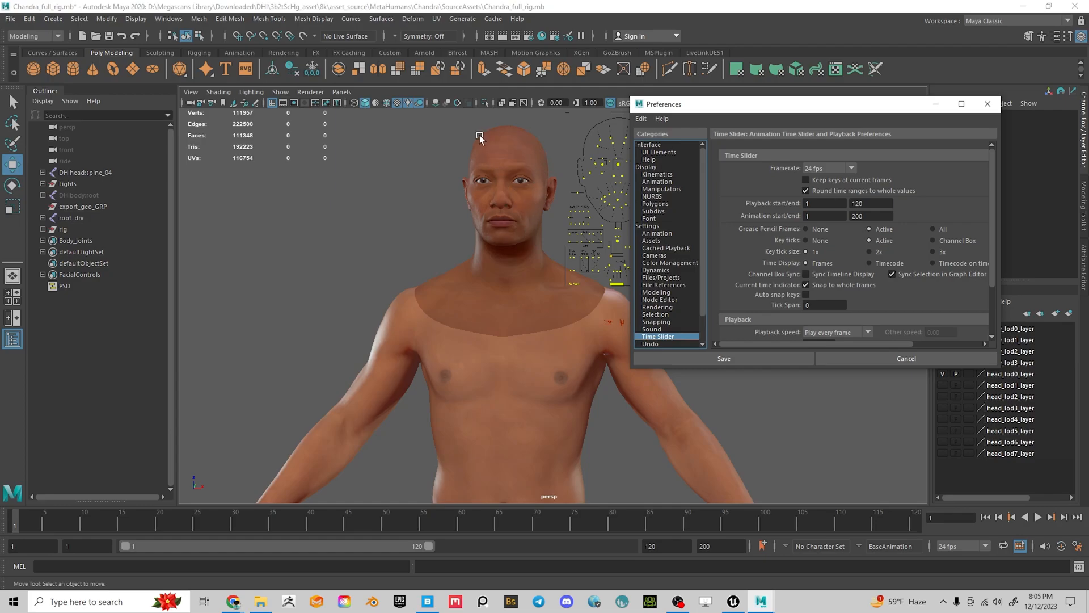
# Close and save the preferences after viewing the head from a few angles
pyautogui.keyDown('alt'); pyautogui.moveTo(520, 196); pyautogui.dragTo(472, 222); pyautogui.keyUp('alt')
pyautogui.keyDown('alt'); pyautogui.moveTo(472, 221); pyautogui.dragTo(571, 313, button='middle'); pyautogui.keyUp('alt')
pyautogui.keyDown('alt'); pyautogui.moveTo(570, 313); pyautogui.dragTo(656, 405, button='right'); pyautogui.keyUp('alt')
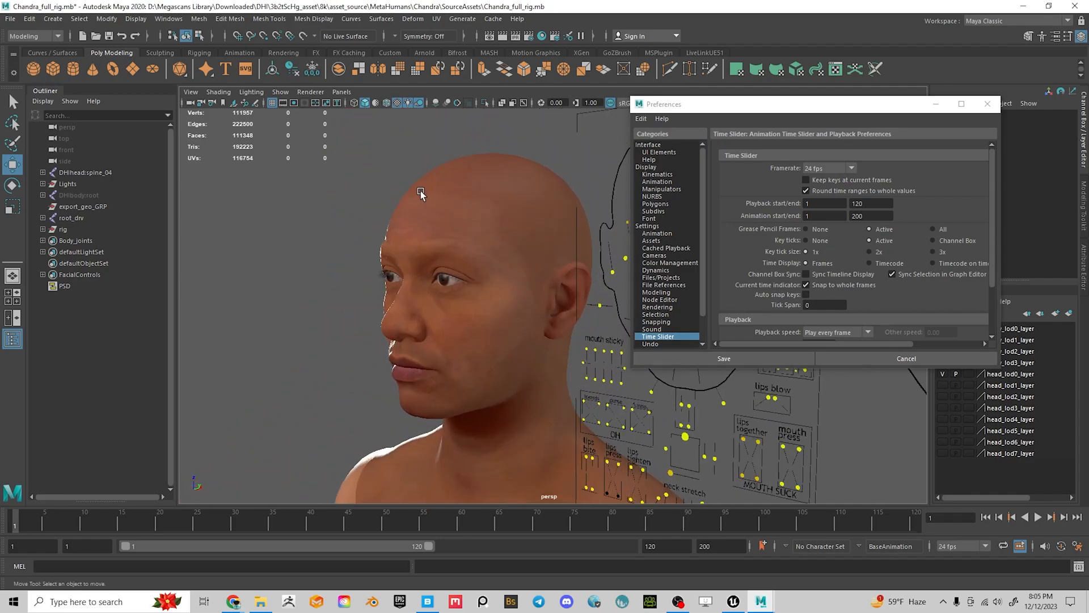
pyautogui.keyDown('alt'); pyautogui.moveTo(476, 322); pyautogui.dragTo(468, 276); pyautogui.keyUp('alt')
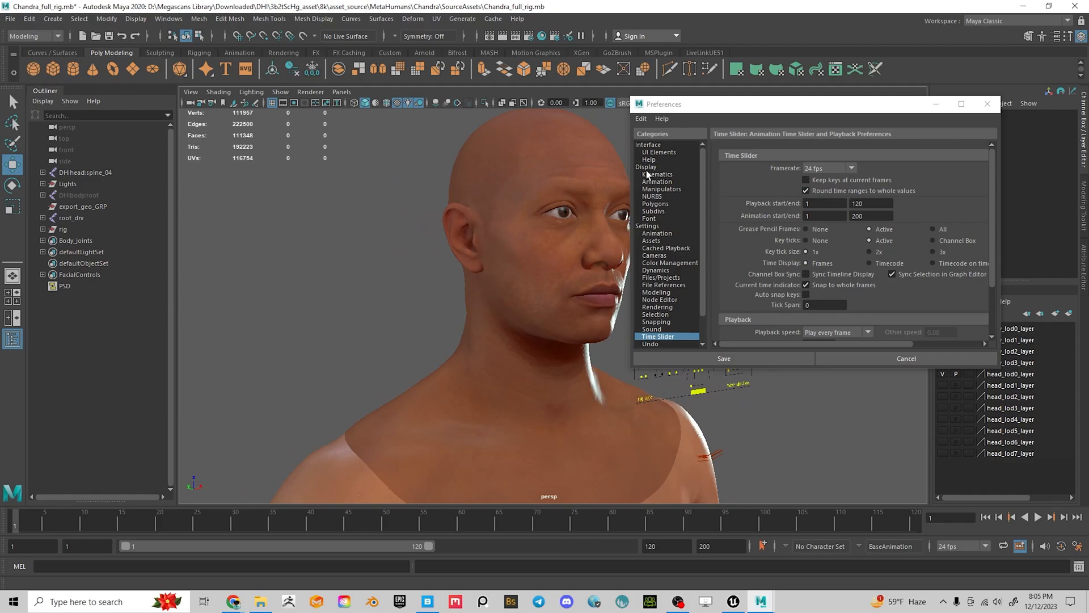
pyautogui.click(987, 105)
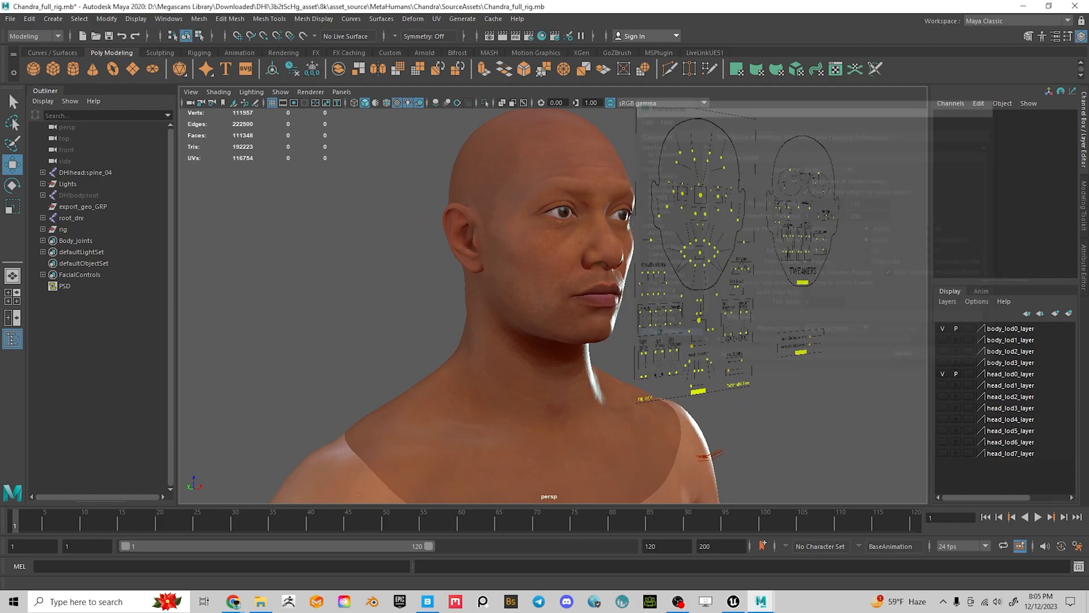
# In Display preferences, keep the Viewport 2.0 rendering engine at DirectX 11 and close Preferences
pyautogui.click(1076, 549)
pyautogui.click(647, 167)
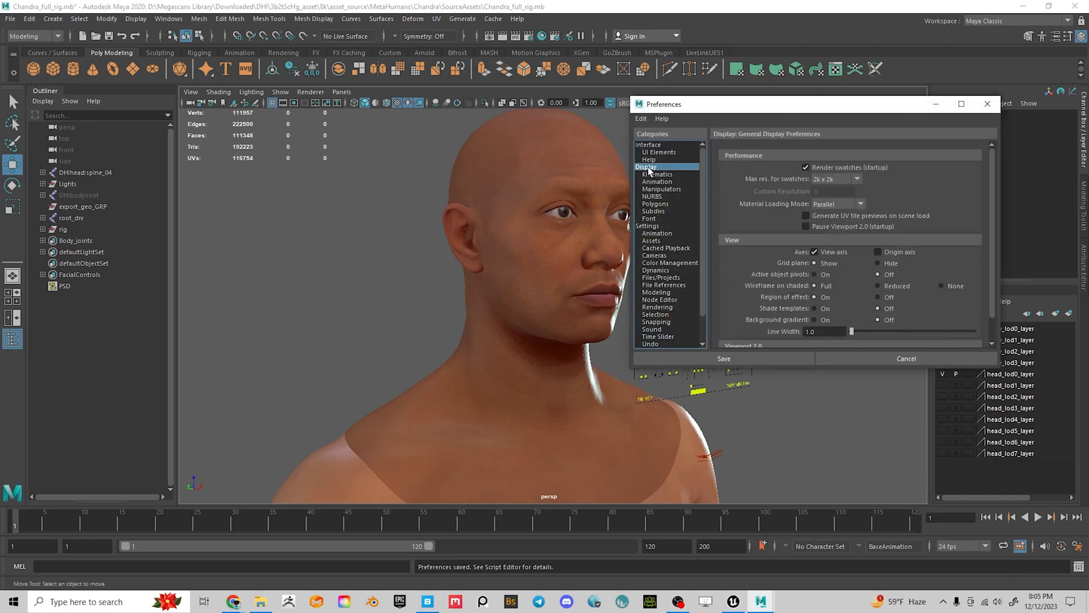
pyautogui.moveTo(764, 109); pyautogui.dragTo(655, 58)
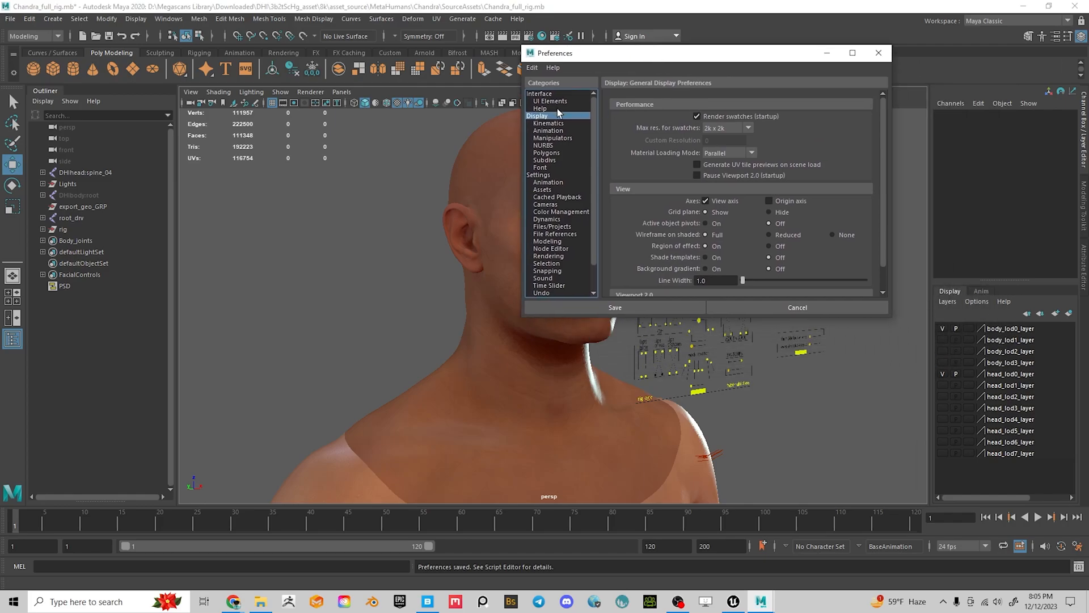
pyautogui.scroll(-1, 688, 215)
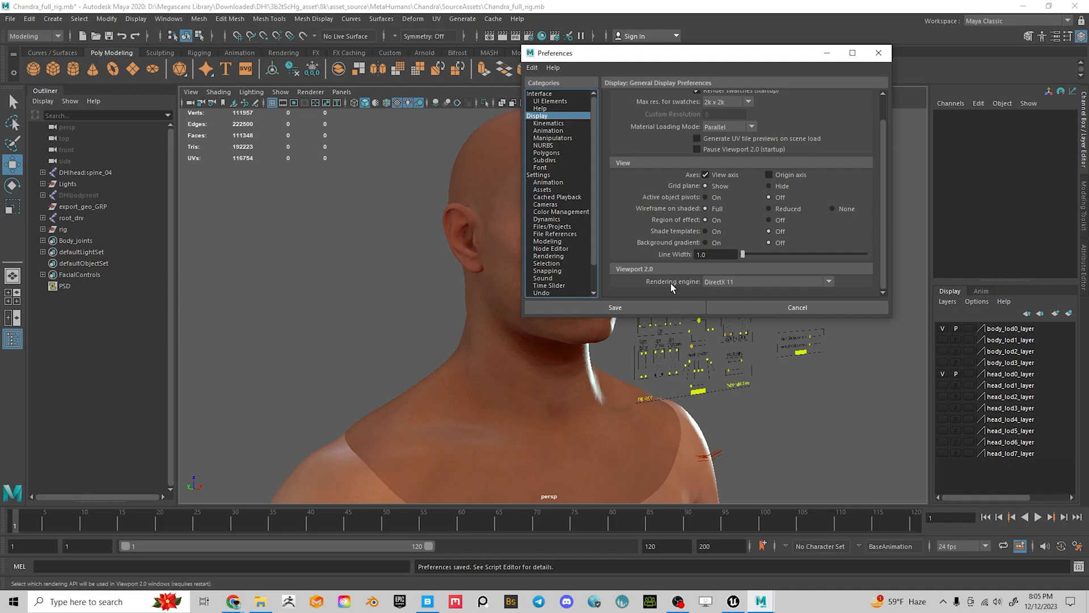
pyautogui.click(710, 283)
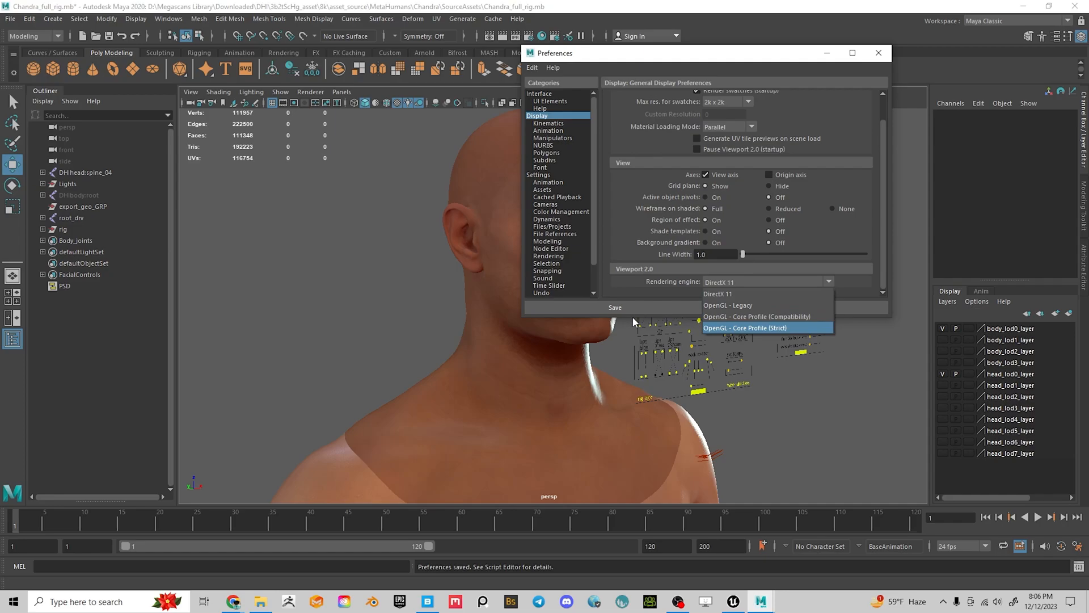
pyautogui.click(727, 280)
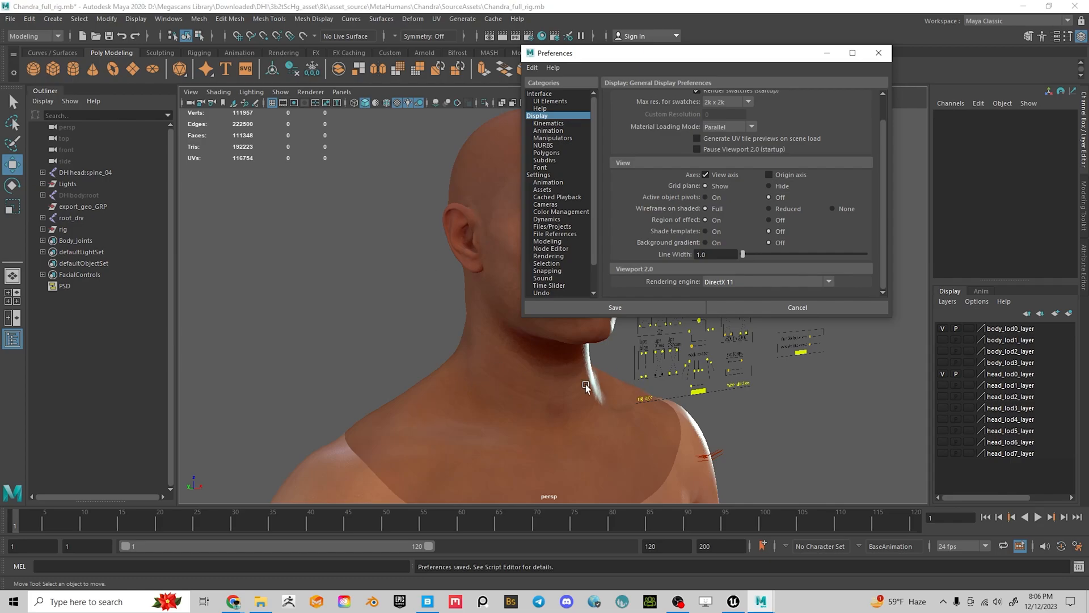
pyautogui.click(878, 53)
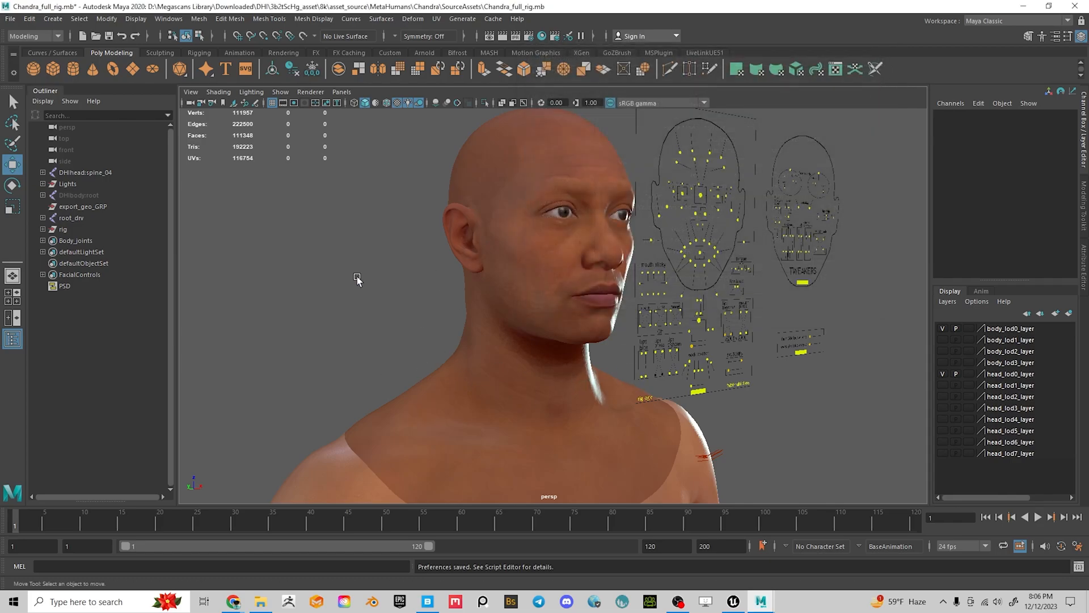
# Frame Chandra's head and torso straight on, then bring up the File menu
pyautogui.keyDown('alt'); pyautogui.moveTo(509, 349); pyautogui.dragTo(570, 350); pyautogui.keyUp('alt')
pyautogui.scroll(-8, 471, 302)
pyautogui.scroll(5, 620, 415)
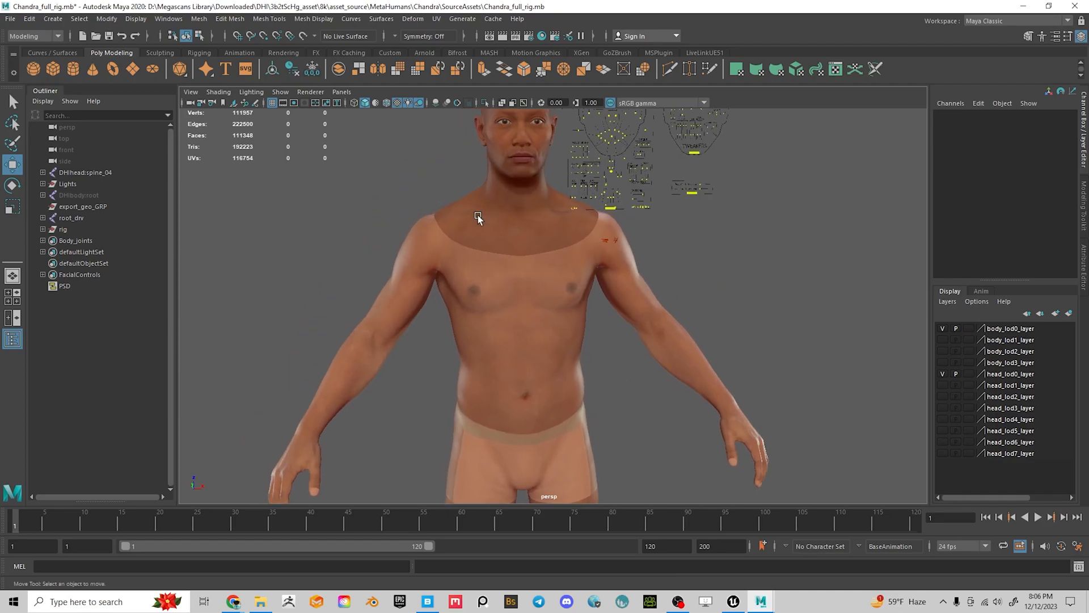
pyautogui.keyDown('alt'); pyautogui.moveTo(544, 274); pyautogui.dragTo(608, 334, button='middle'); pyautogui.keyUp('alt')
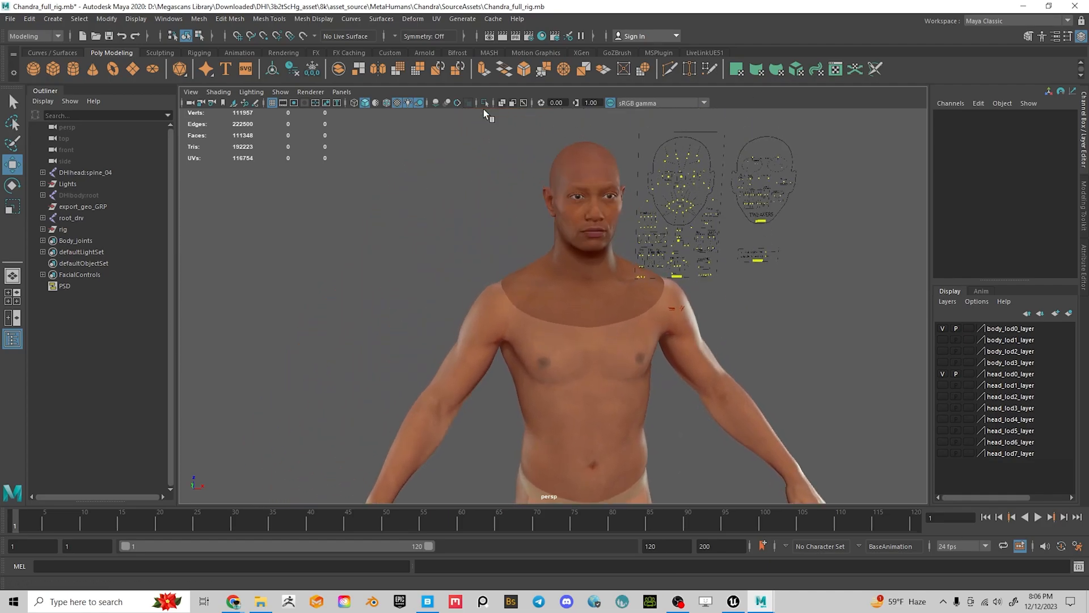
pyautogui.keyDown('alt'); pyautogui.moveTo(571, 174); pyautogui.dragTo(543, 173); pyautogui.keyUp('alt')
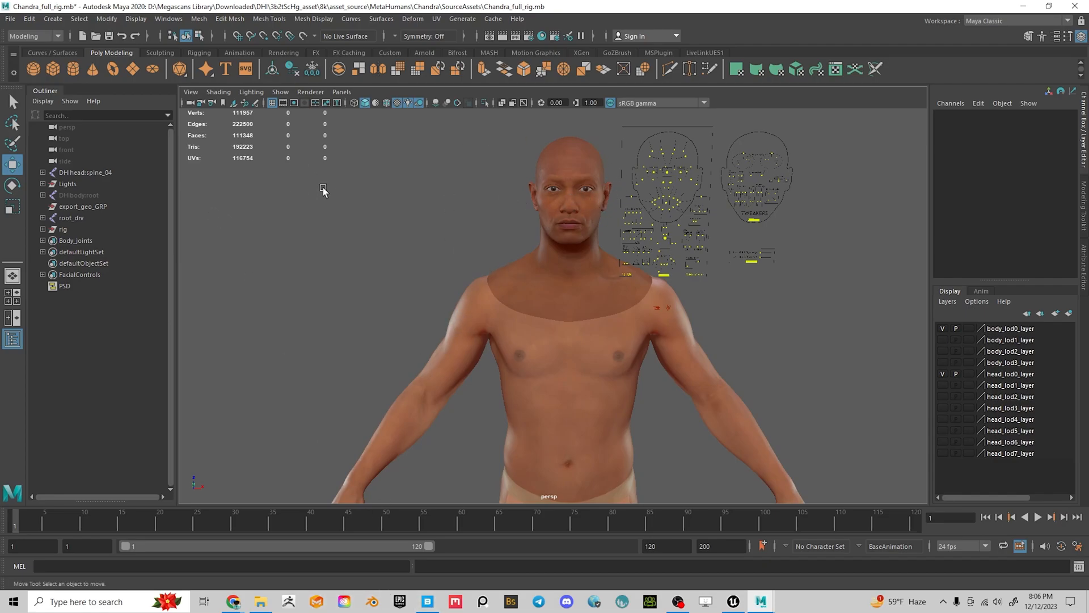
pyautogui.click(10, 18)
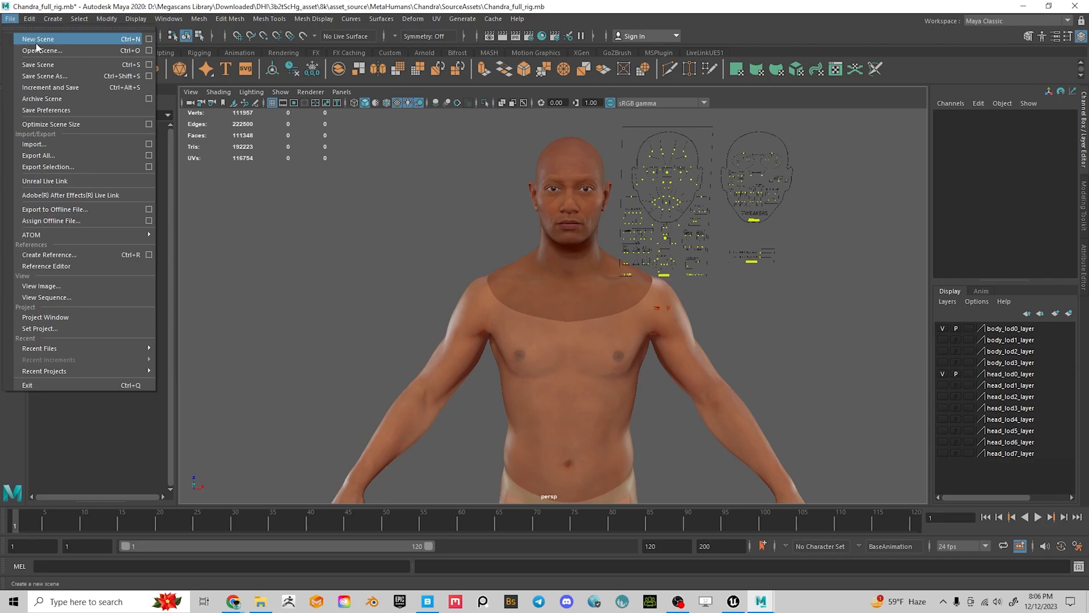
# Start Save Scene As for Chandra_full_rig.ma and browse through Documents back to the home folder
pyautogui.click(43, 75)
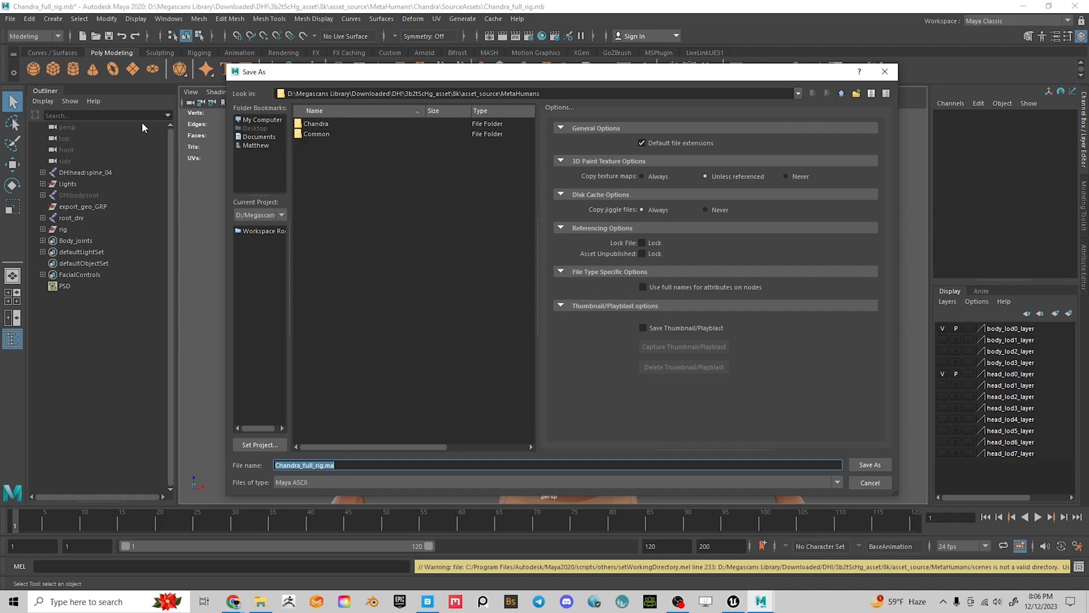
pyautogui.click(262, 120)
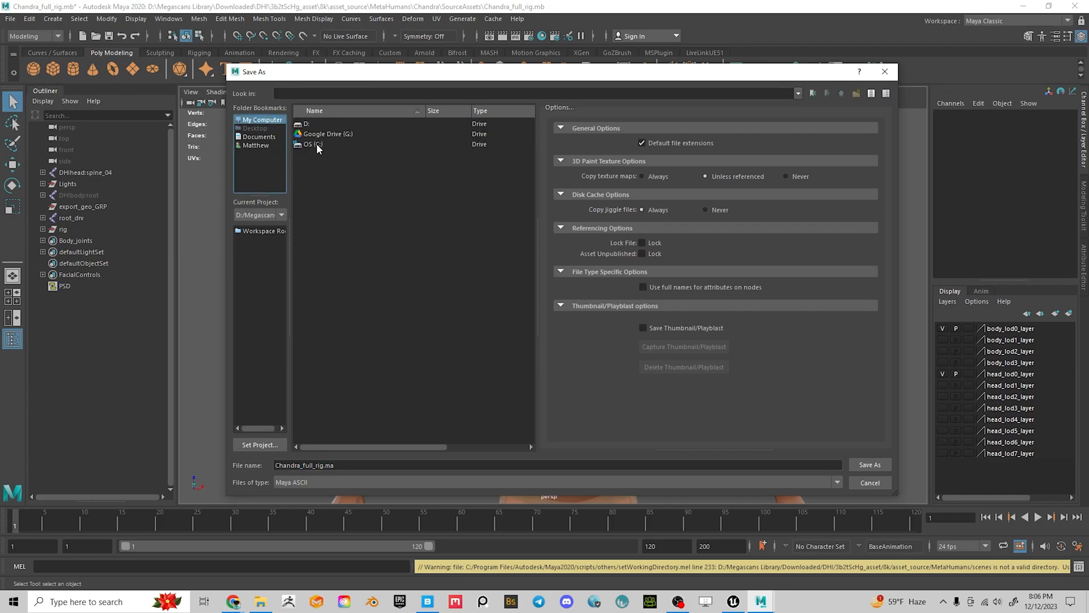
pyautogui.click(260, 146)
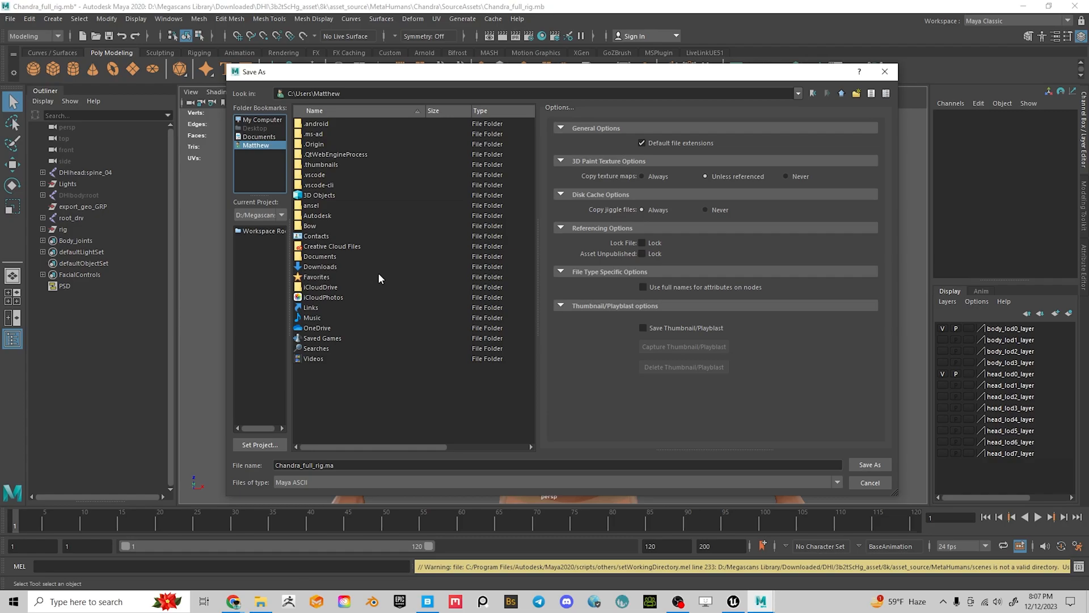
pyautogui.doubleClick(324, 257)
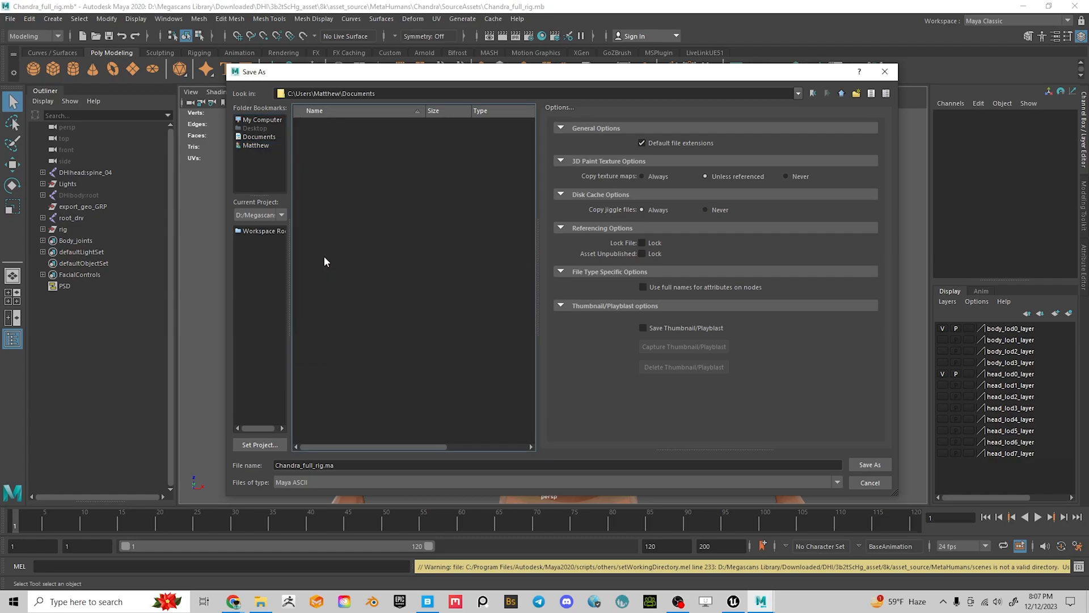
pyautogui.click(255, 146)
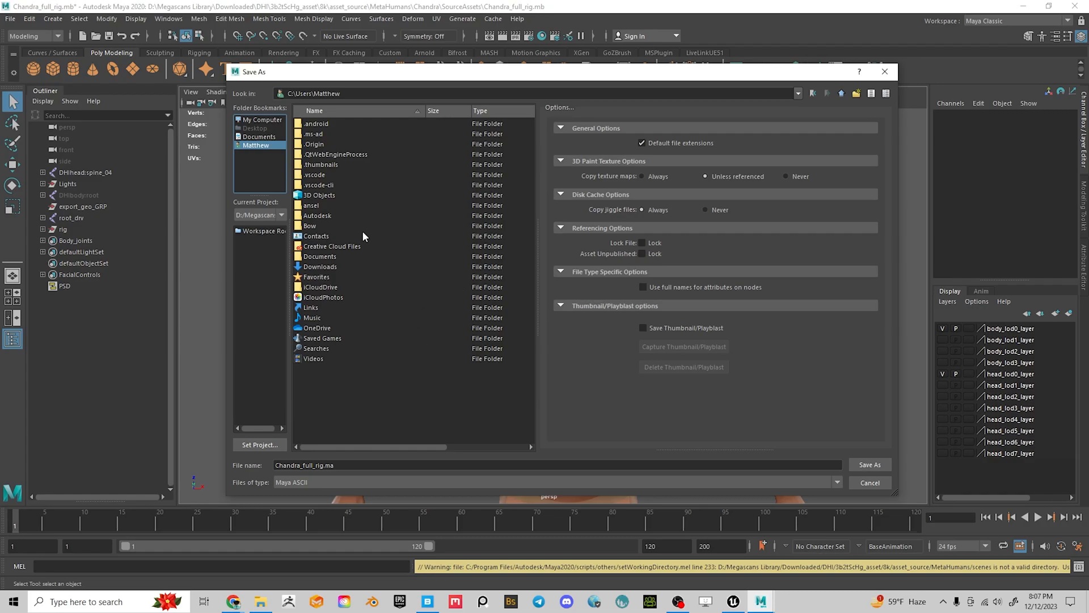
# Browse the save dialog through C:\Users to the user's home folder
pyautogui.click(258, 121)
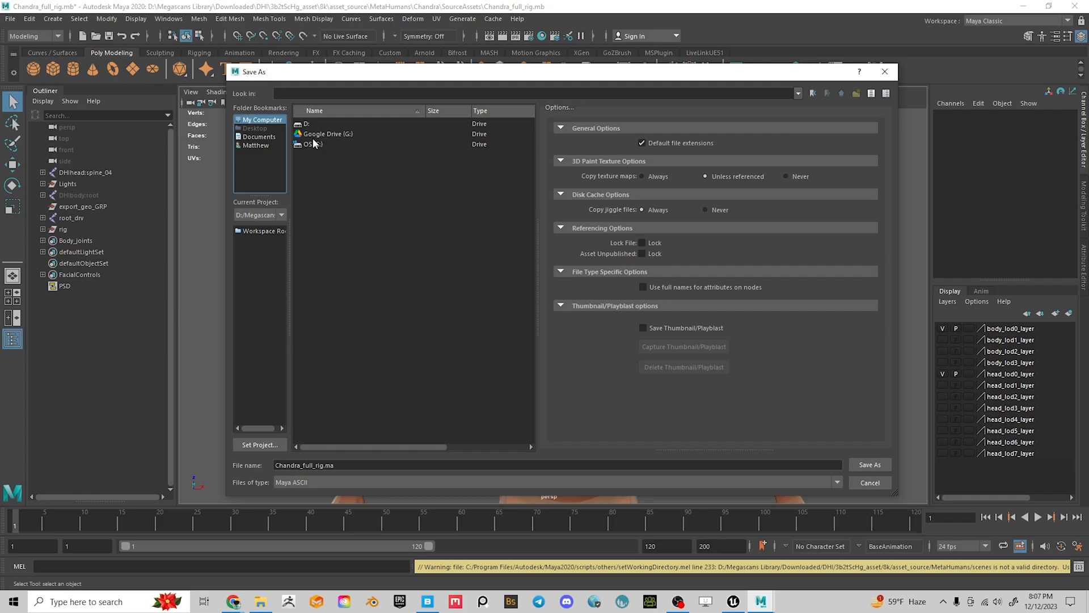
pyautogui.doubleClick(313, 144)
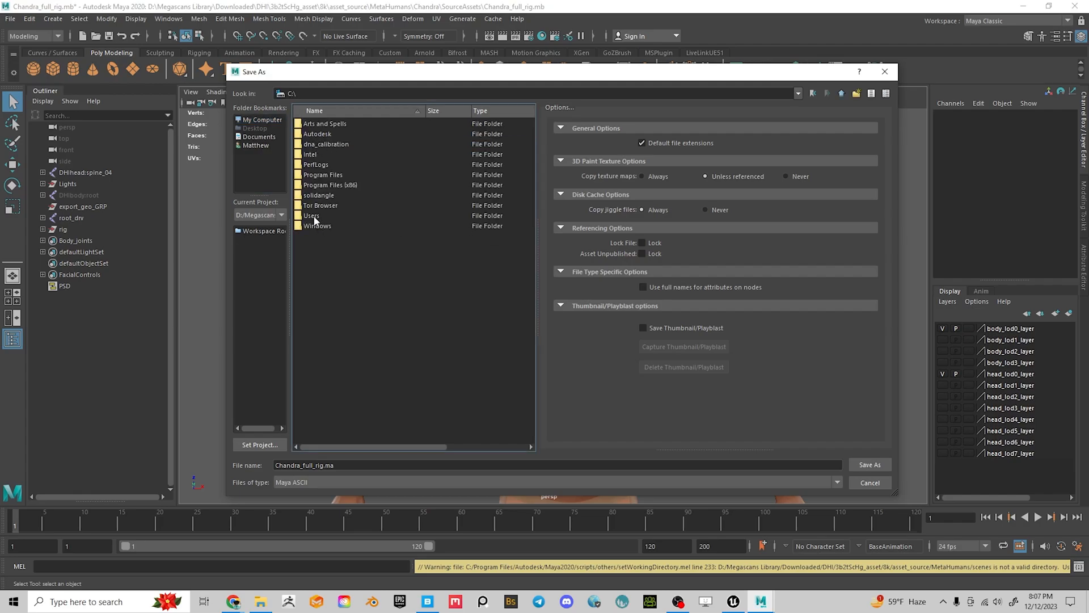
pyautogui.doubleClick(312, 216)
pyautogui.doubleClick(321, 123)
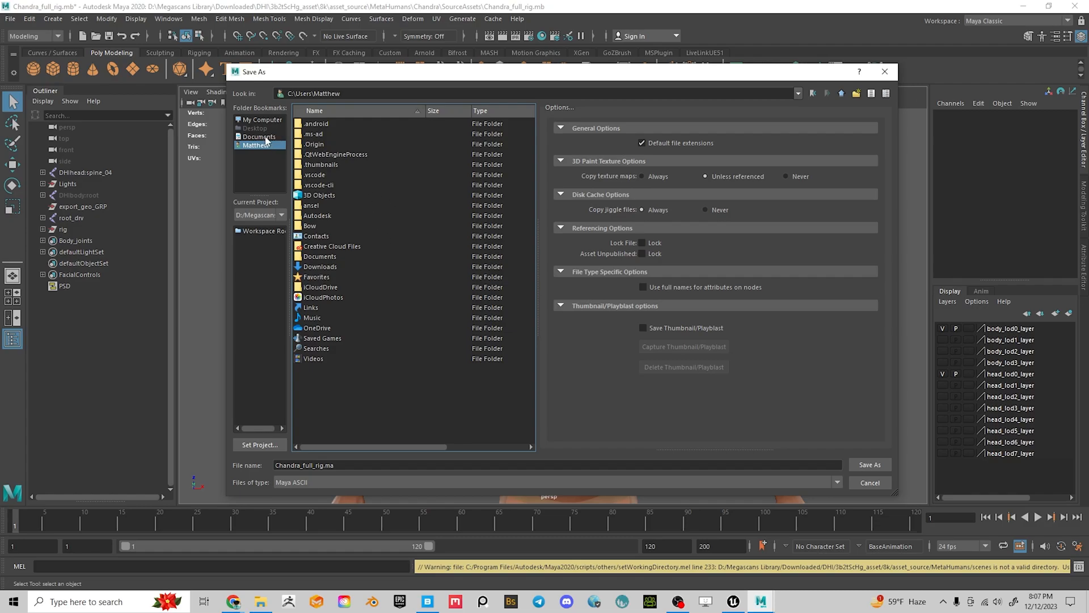
# Open D:\ in the save dialog, select Google Drive2, and launch File Explorer
pyautogui.click(261, 120)
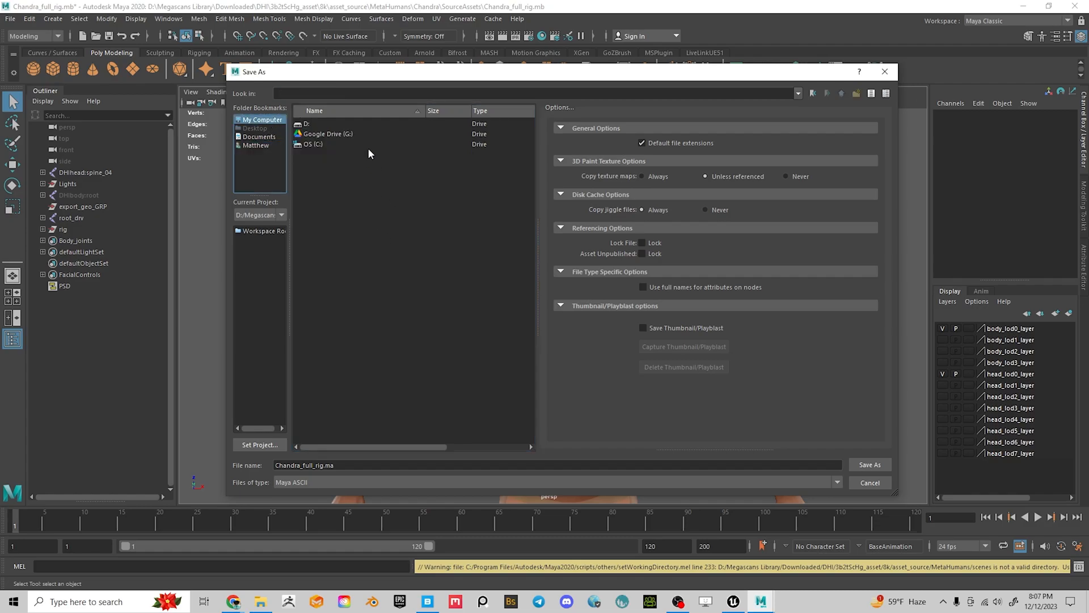
pyautogui.doubleClick(307, 125)
pyautogui.scroll(-10, 397, 344)
pyautogui.scroll(-4, 374, 341)
pyautogui.scroll(8, 360, 355)
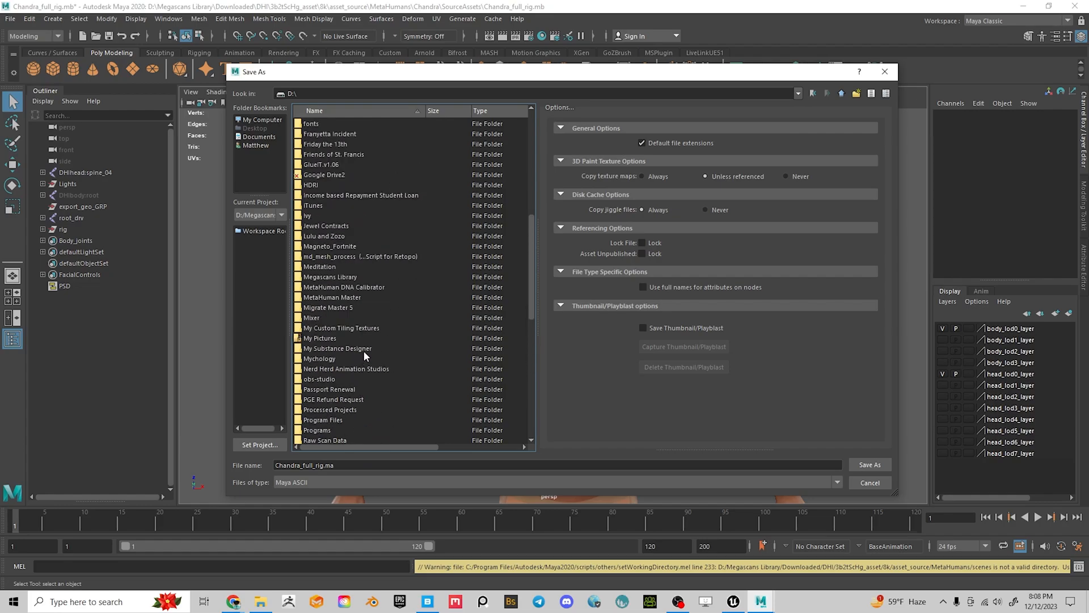
pyautogui.click(351, 267)
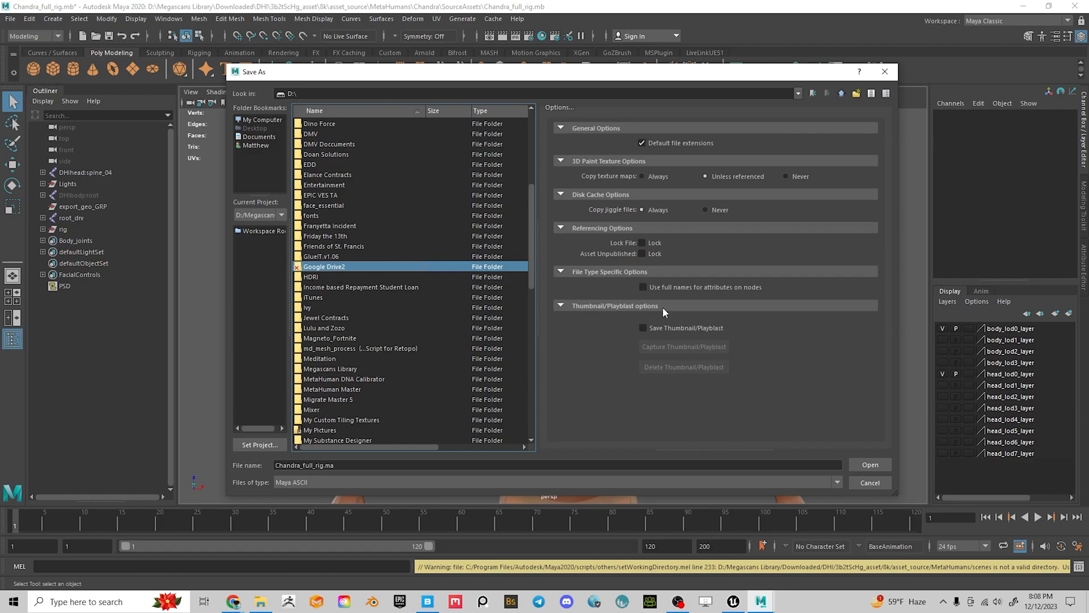
pyautogui.click(261, 602)
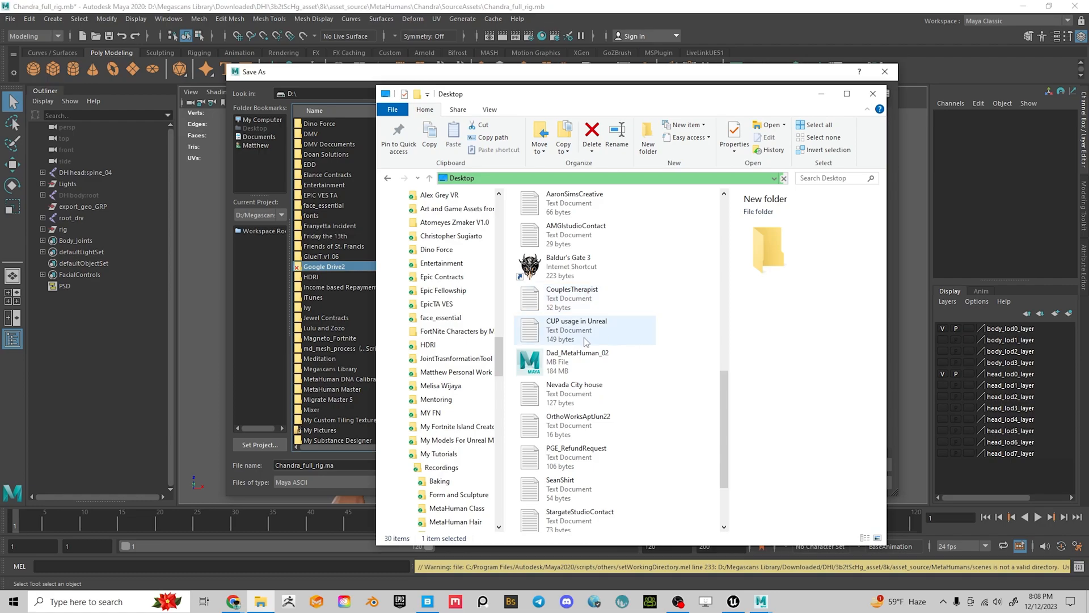
# Scroll File Explorer's Desktop list, then minimise it to reveal Maya's Save As dialog
pyautogui.scroll(-2, 536, 398)
pyautogui.scroll(5, 545, 409)
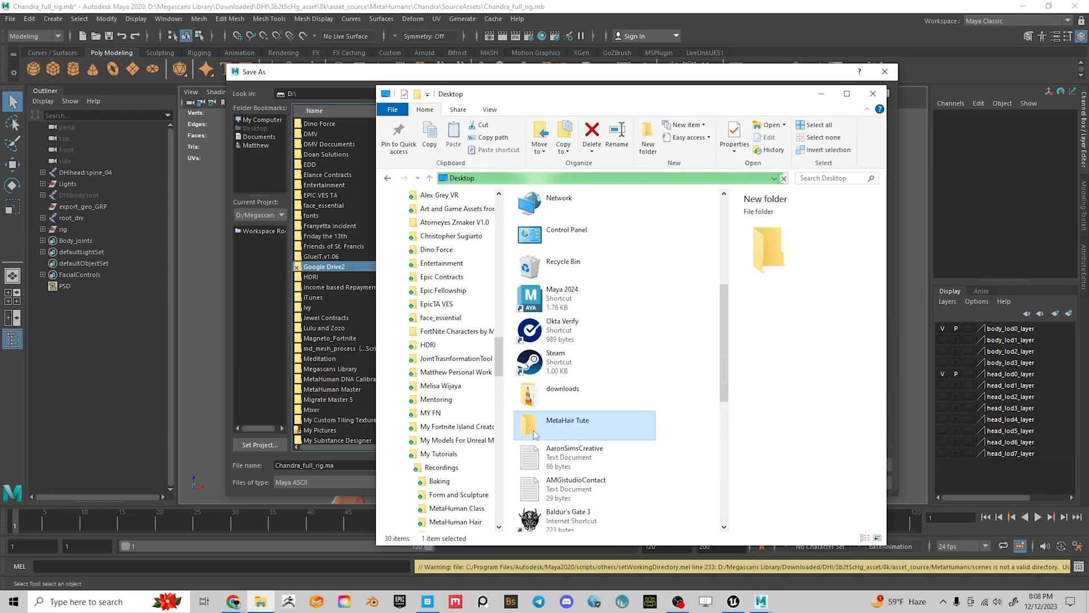
pyautogui.scroll(-1, 562, 431)
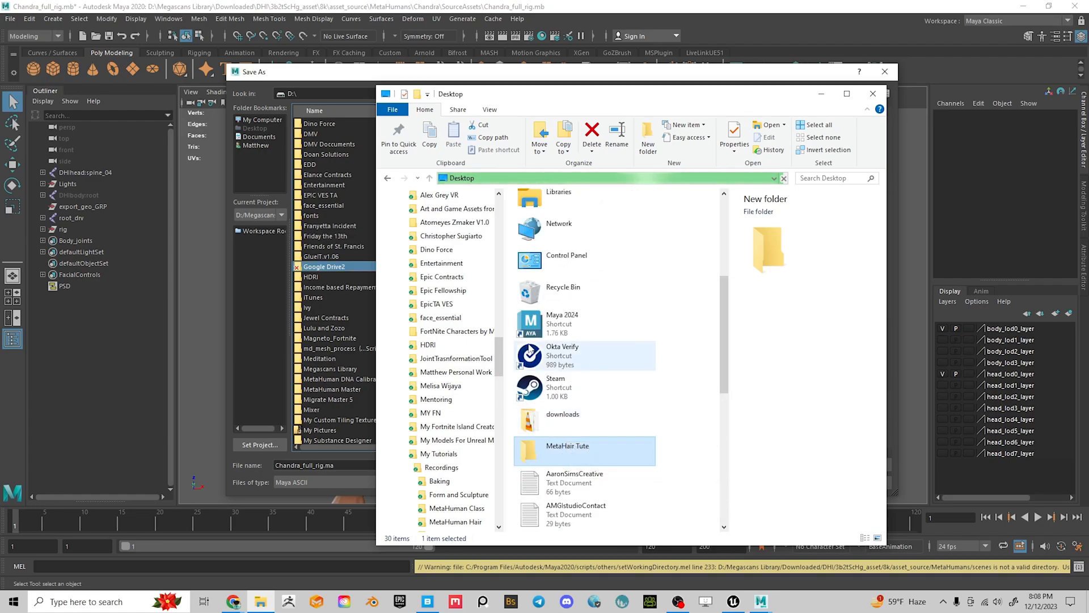
pyautogui.click(258, 168)
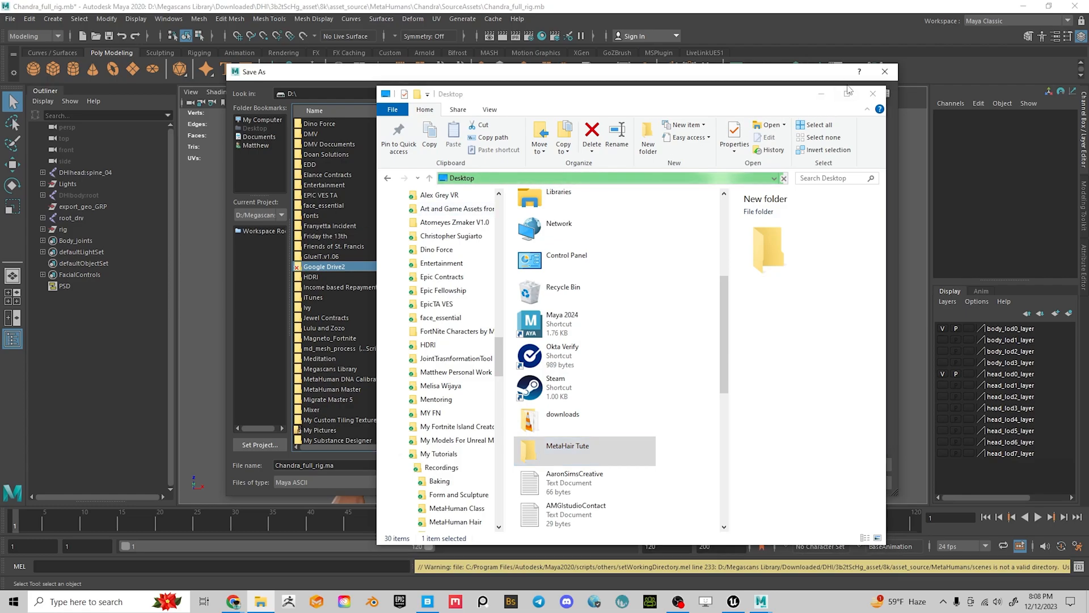
pyautogui.click(826, 92)
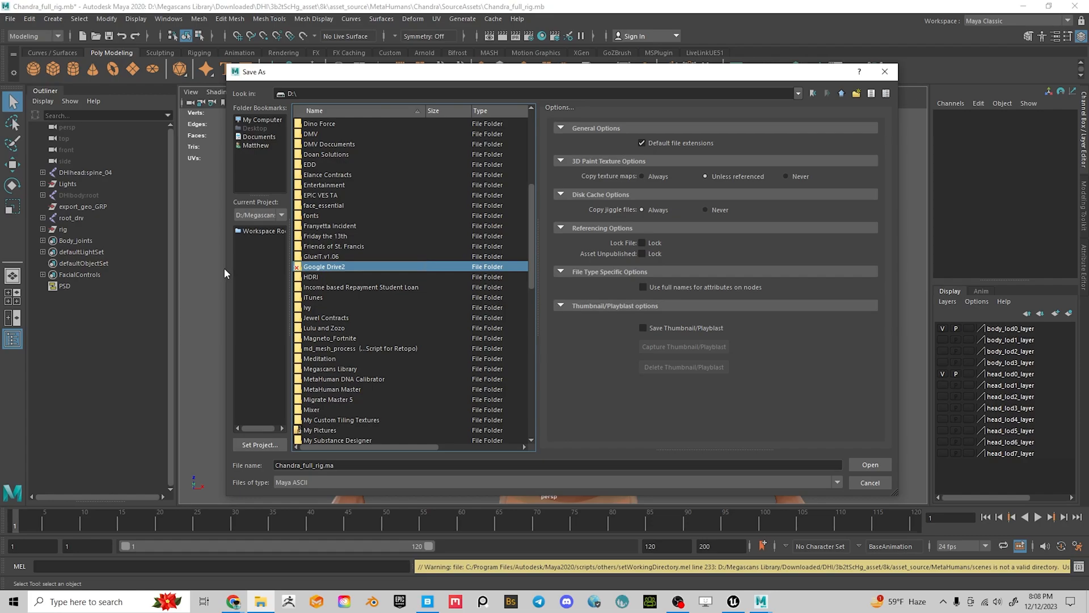
# Overwrite Chandra_full_rig.ma in Google Drive2\My Models For Unreal Marketplace, confirming the replace
pyautogui.doubleClick(328, 267)
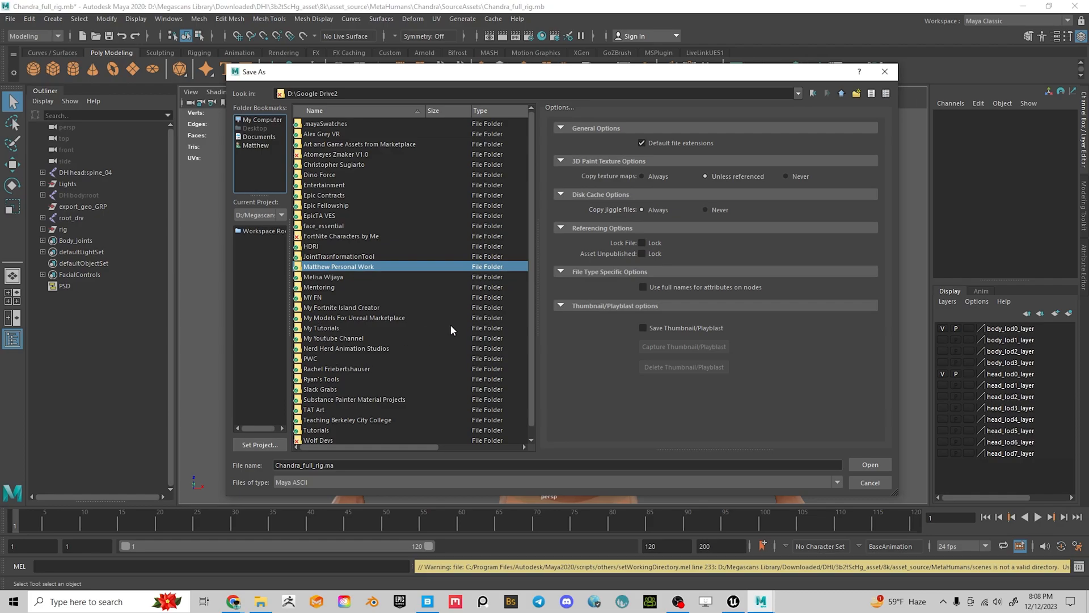
pyautogui.click(347, 317)
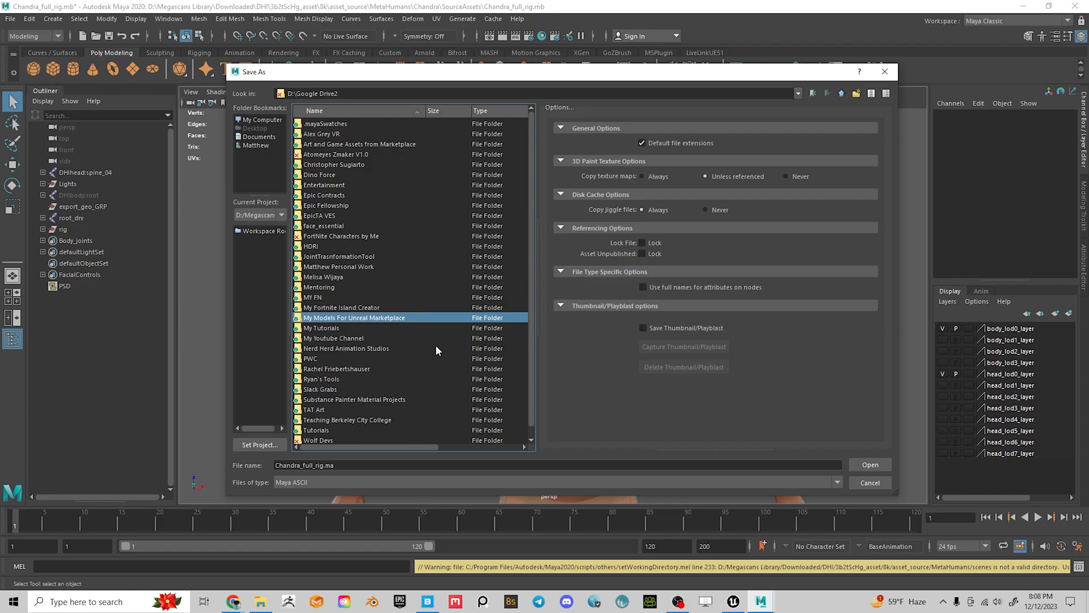
pyautogui.press('Return')
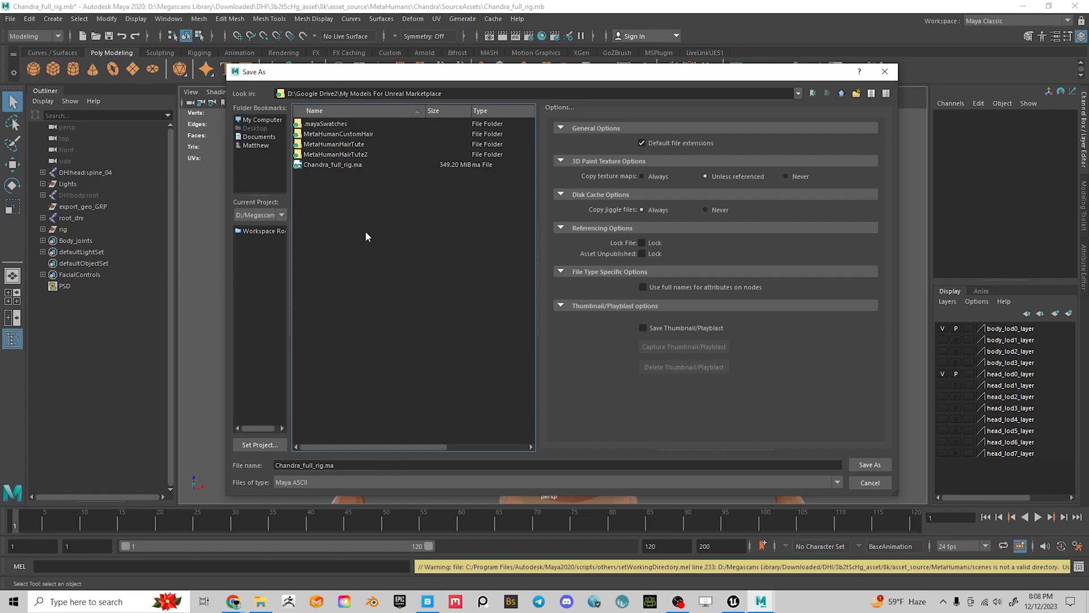
pyautogui.click(333, 166)
pyautogui.click(870, 465)
pyautogui.click(543, 295)
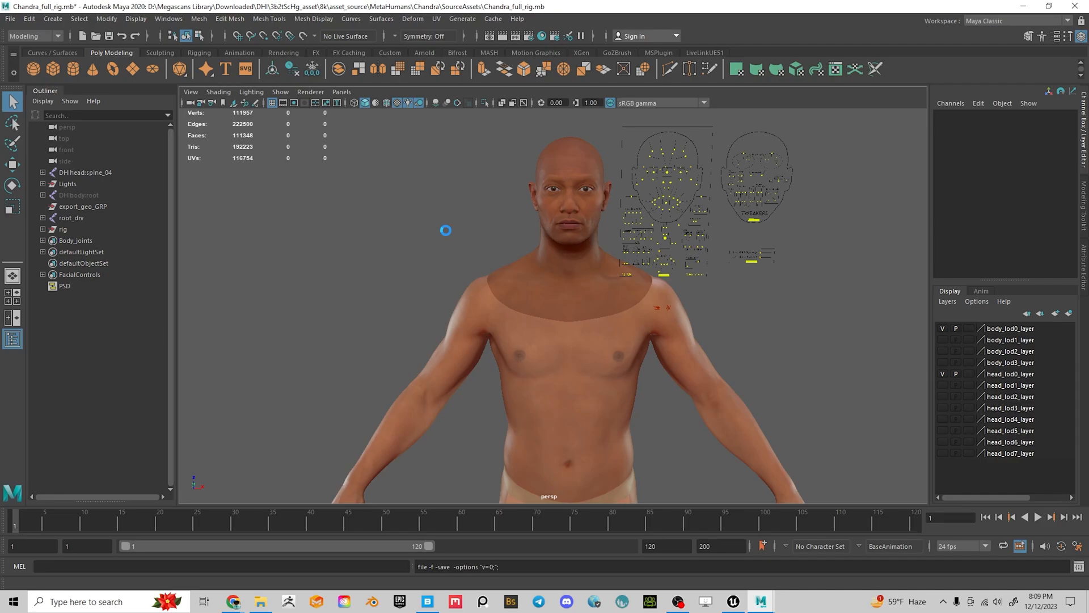
# Switch to the Move tool, frame the body, and try selecting the head and body meshes
pyautogui.press('w')
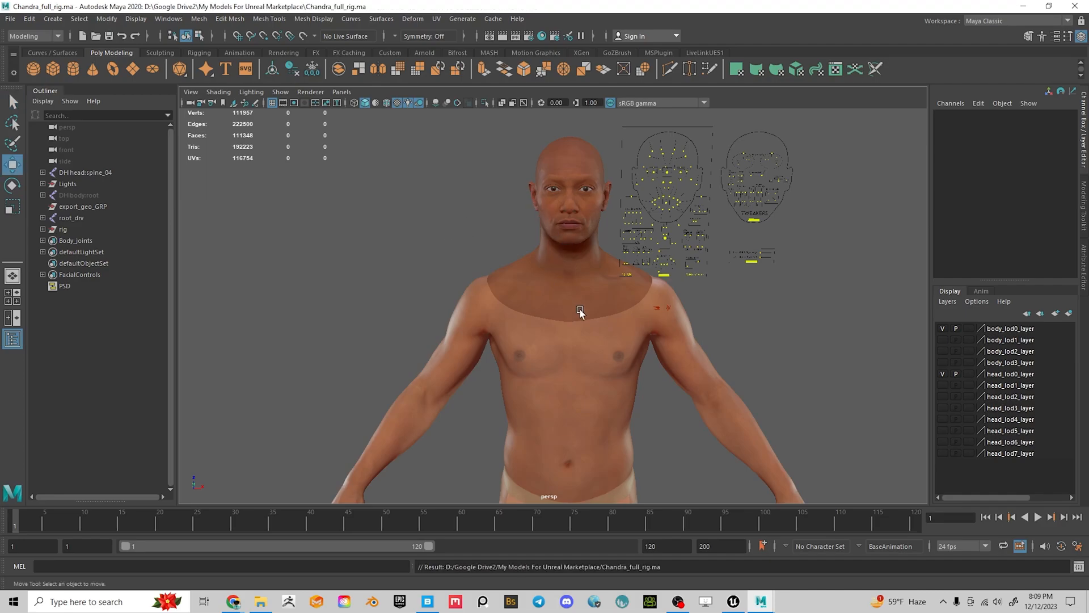
pyautogui.keyDown('alt'); pyautogui.moveTo(667, 363); pyautogui.dragTo(478, 256, button='middle'); pyautogui.keyUp('alt')
pyautogui.keyDown('alt'); pyautogui.moveTo(620, 321); pyautogui.dragTo(384, 263, button='right'); pyautogui.keyUp('alt')
pyautogui.keyDown('alt'); pyautogui.moveTo(384, 264); pyautogui.dragTo(373, 314, button='middle'); pyautogui.keyUp('alt')
pyautogui.click(497, 272)
pyautogui.click(494, 313)
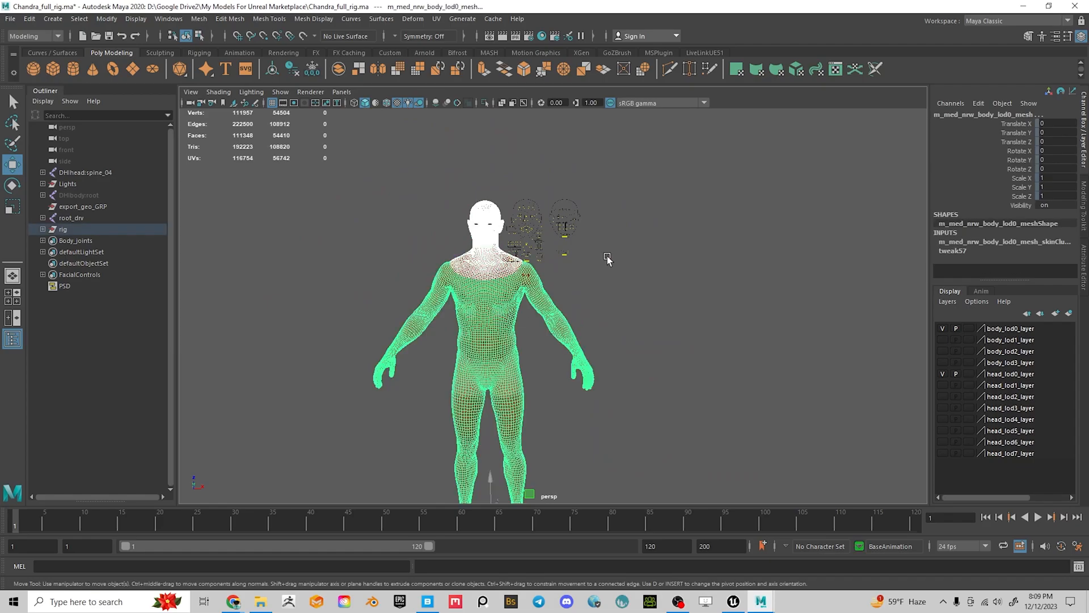
pyautogui.click(29, 19)
pyautogui.moveTo(114, 166)
# Zoom the view in close on Chandra's face and eyes
pyautogui.keyDown('alt'); pyautogui.moveTo(460, 237); pyautogui.dragTo(705, 409, button='right'); pyautogui.keyUp('alt')
pyautogui.keyDown('alt'); pyautogui.moveTo(460, 136); pyautogui.dragTo(625, 358, button='middle'); pyautogui.keyUp('alt')
pyautogui.keyDown('alt'); pyautogui.moveTo(544, 363); pyautogui.dragTo(615, 416, button='right'); pyautogui.keyUp('alt')
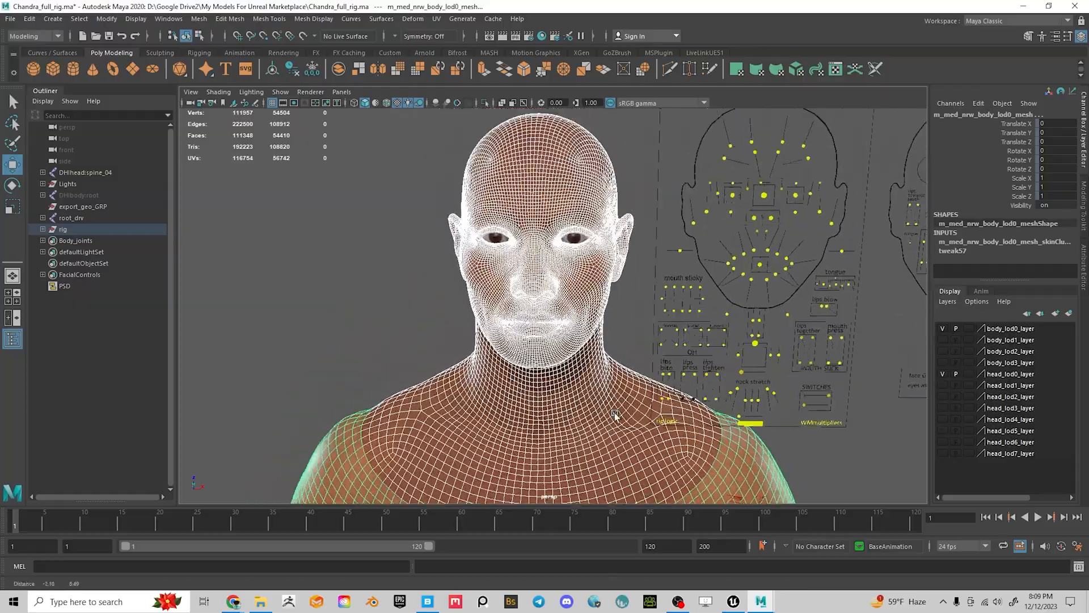
pyautogui.keyDown('alt'); pyautogui.moveTo(448, 255); pyautogui.dragTo(597, 290, button='right'); pyautogui.keyUp('alt')
pyautogui.keyDown('alt'); pyautogui.moveTo(587, 276); pyautogui.dragTo(569, 342, button='middle'); pyautogui.keyUp('alt')
pyautogui.keyDown('alt'); pyautogui.moveTo(573, 336); pyautogui.dragTo(565, 326); pyautogui.keyUp('alt')
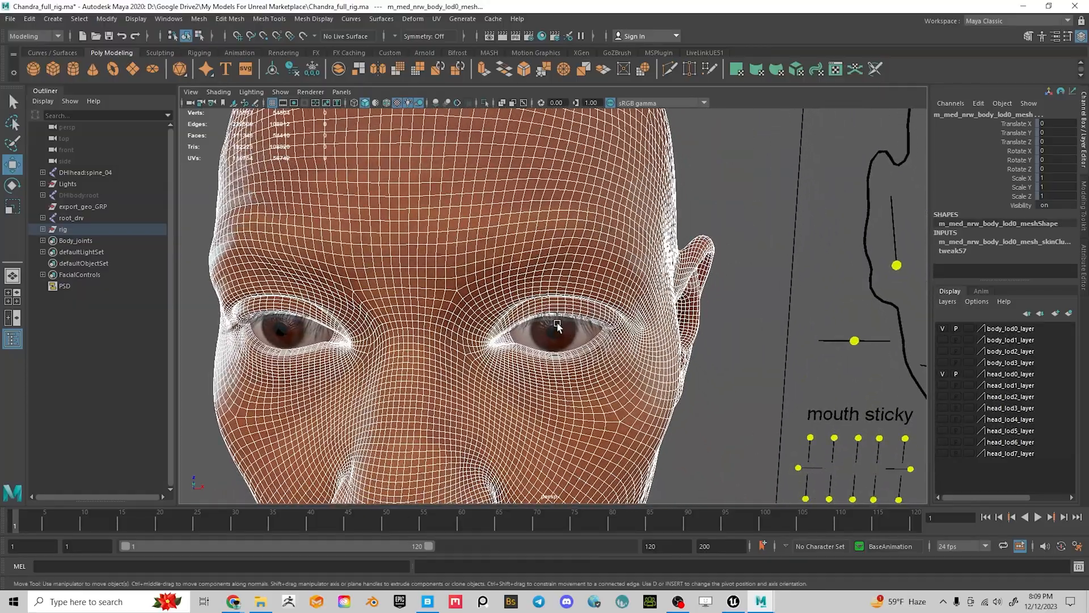
pyautogui.keyDown('alt'); pyautogui.moveTo(554, 322); pyautogui.dragTo(536, 257, button='middle'); pyautogui.keyUp('alt')
pyautogui.keyDown('alt'); pyautogui.moveTo(537, 257); pyautogui.dragTo(501, 182, button='right'); pyautogui.keyUp('alt')
pyautogui.keyDown('alt'); pyautogui.moveTo(500, 182); pyautogui.dragTo(529, 302, button='middle'); pyautogui.keyUp('alt')
pyautogui.keyDown('alt'); pyautogui.moveTo(529, 302); pyautogui.dragTo(573, 350, button='right'); pyautogui.keyUp('alt')
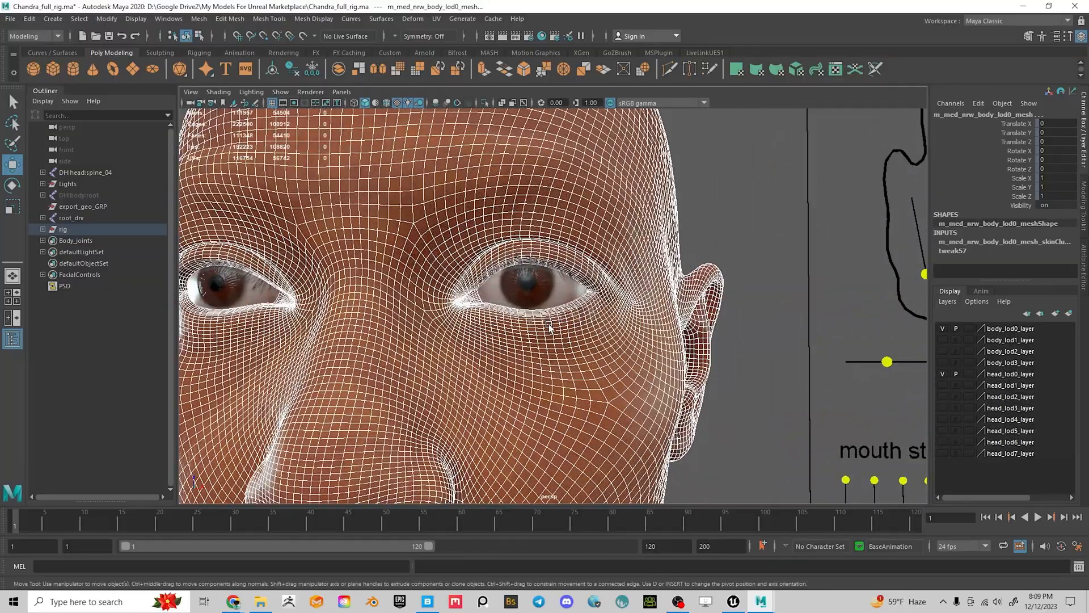
# Select eyeLeft_lod0_mesh, eyeRight_lod0_mesh and head_lod0_mesh together
pyautogui.click(522, 293)
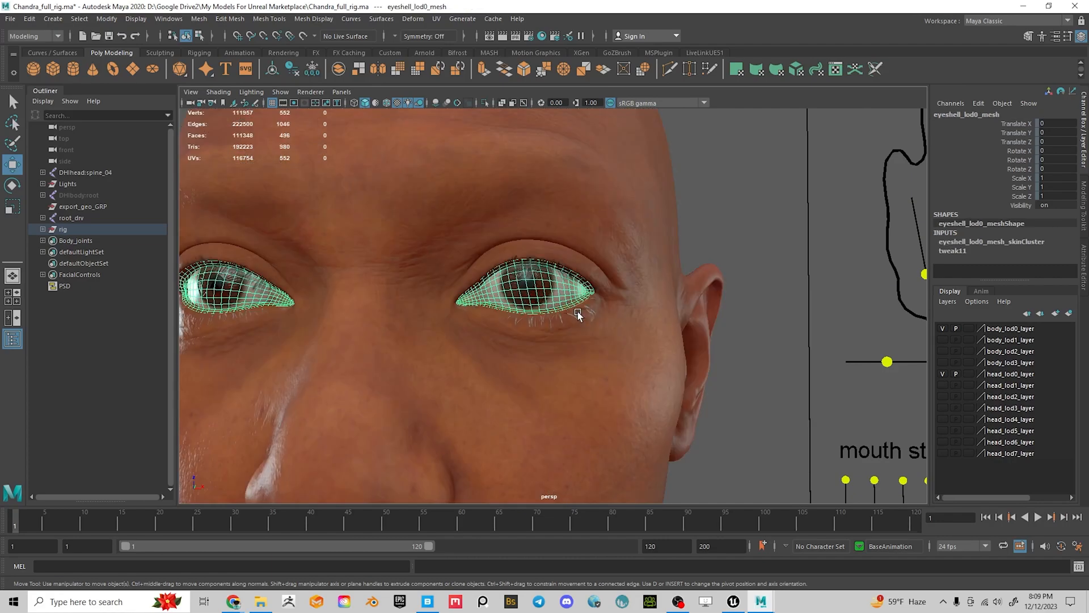
pyautogui.click(583, 311)
pyautogui.click(535, 290)
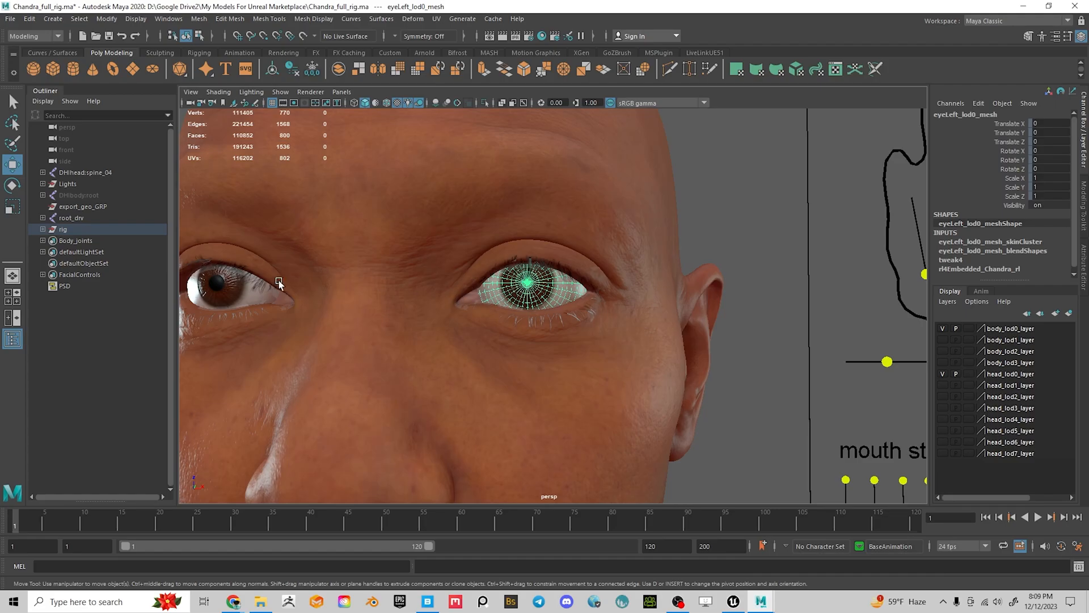
pyautogui.keyDown('shift'); pyautogui.click(224, 293); pyautogui.keyUp('shift')
pyautogui.scroll(-3, 365, 315)
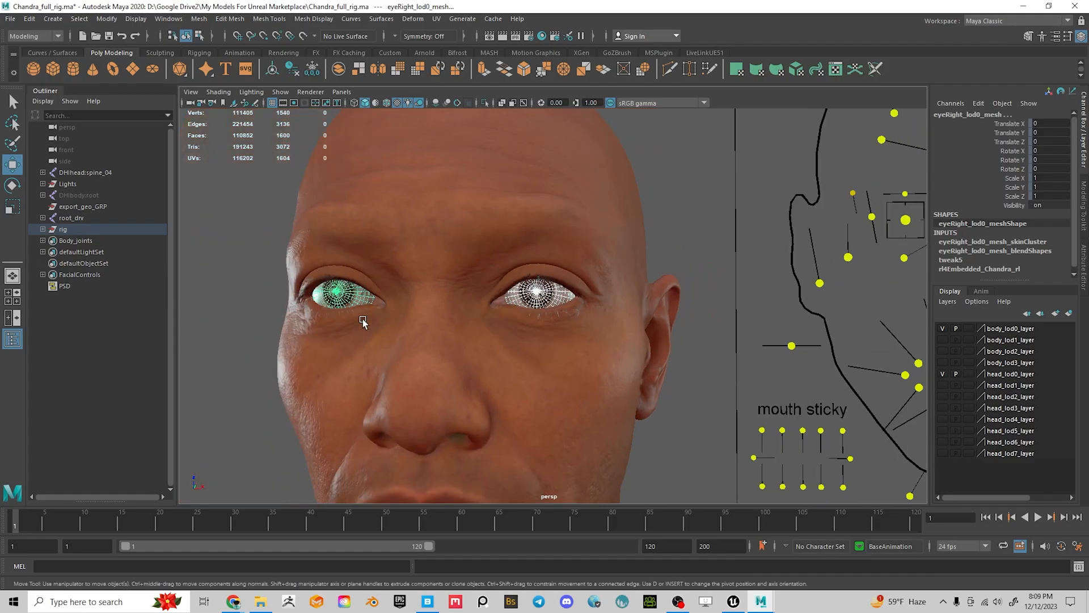
pyautogui.keyDown('shift'); pyautogui.click(434, 321); pyautogui.keyUp('shift')
pyautogui.keyDown('alt'); pyautogui.moveTo(508, 479); pyautogui.dragTo(512, 261, button='middle'); pyautogui.keyUp('alt')
pyautogui.keyDown('alt'); pyautogui.moveTo(525, 309); pyautogui.dragTo(536, 353, button='middle'); pyautogui.keyUp('alt')
# Add the body mesh to the head selection and delete construction history on both meshes
pyautogui.keyDown('alt'); pyautogui.moveTo(536, 353); pyautogui.dragTo(343, 300, button='right'); pyautogui.keyUp('alt')
pyautogui.keyDown('alt'); pyautogui.moveTo(343, 300); pyautogui.dragTo(405, 278, button='middle'); pyautogui.keyUp('alt')
pyautogui.keyDown('shift'); pyautogui.click(507, 338); pyautogui.keyUp('shift')
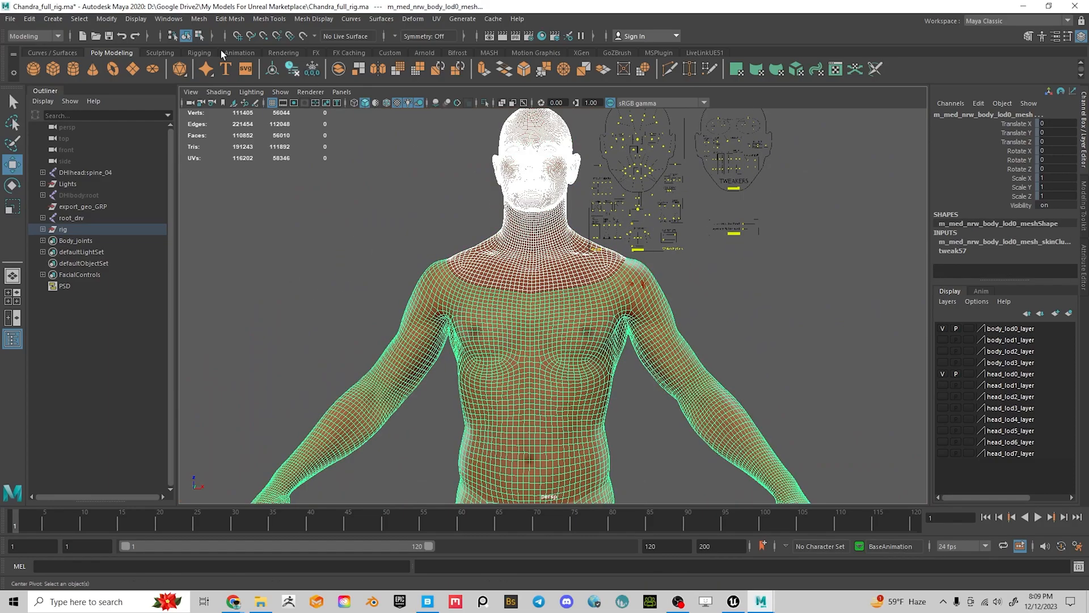
pyautogui.click(29, 19)
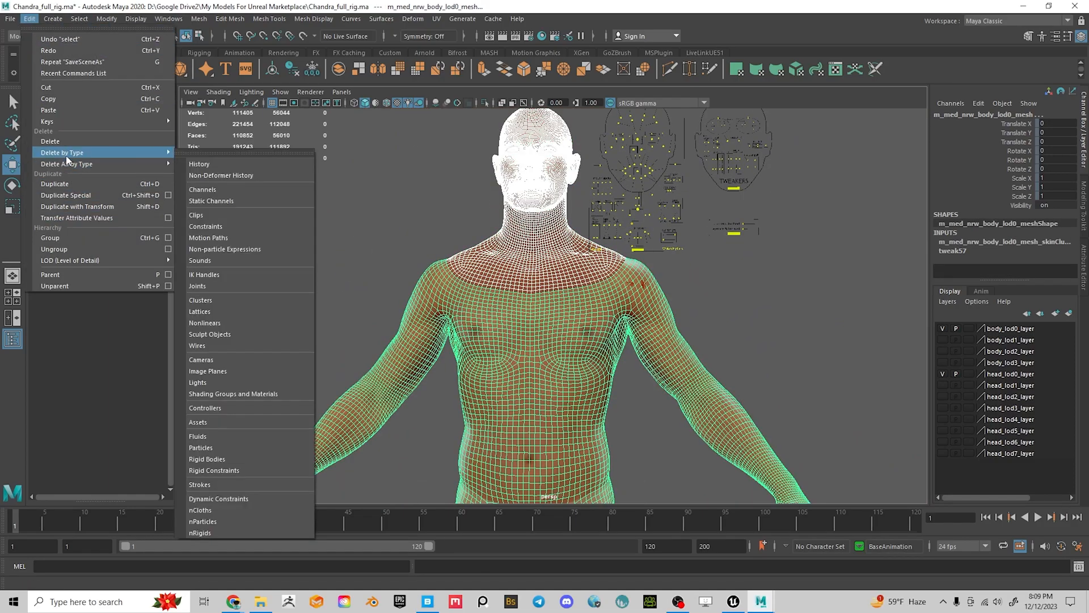
pyautogui.moveTo(142, 153)
pyautogui.click(225, 154)
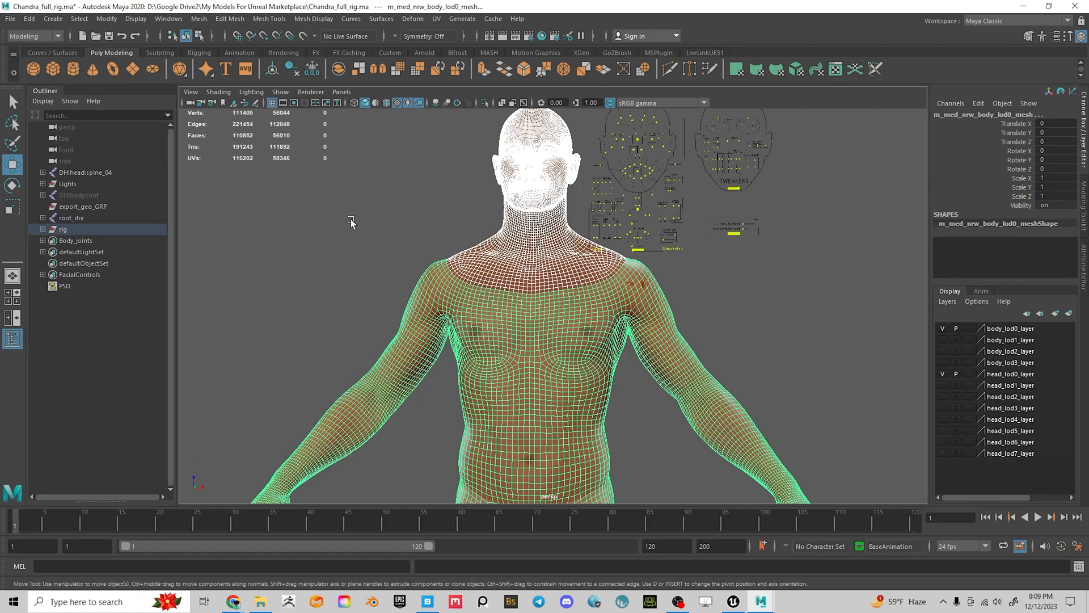
pyautogui.keyDown('alt'); pyautogui.moveTo(722, 282); pyautogui.dragTo(704, 344, button='middle'); pyautogui.keyUp('alt')
pyautogui.moveTo(475, 292)
pyautogui.keyDown('alt'); pyautogui.mouseDown()
pyautogui.moveTo(557, 308)
pyautogui.moveTo(471, 285)
pyautogui.mouseUp(); pyautogui.keyUp('alt')
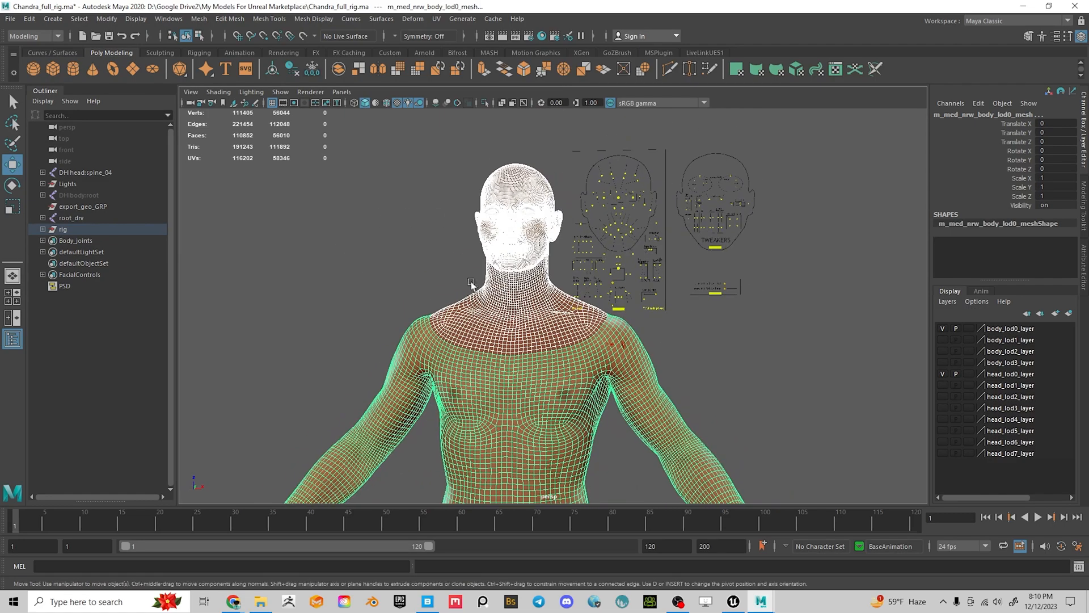
# In Export Selection, browse to D:\Google Drive2\My Models For Unreal Marketplace
pyautogui.click(11, 19)
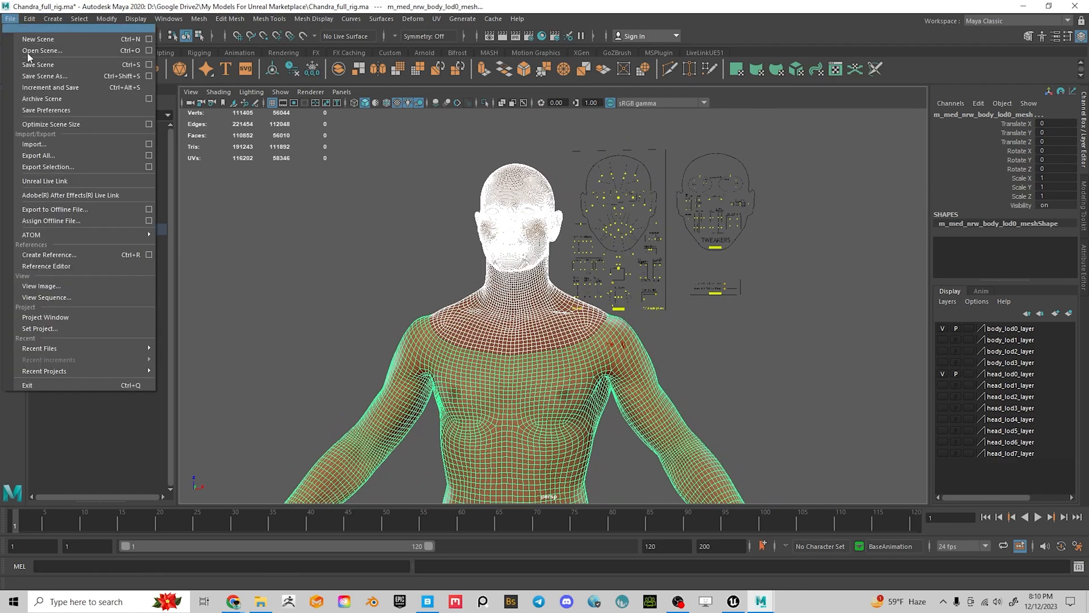
pyautogui.click(48, 167)
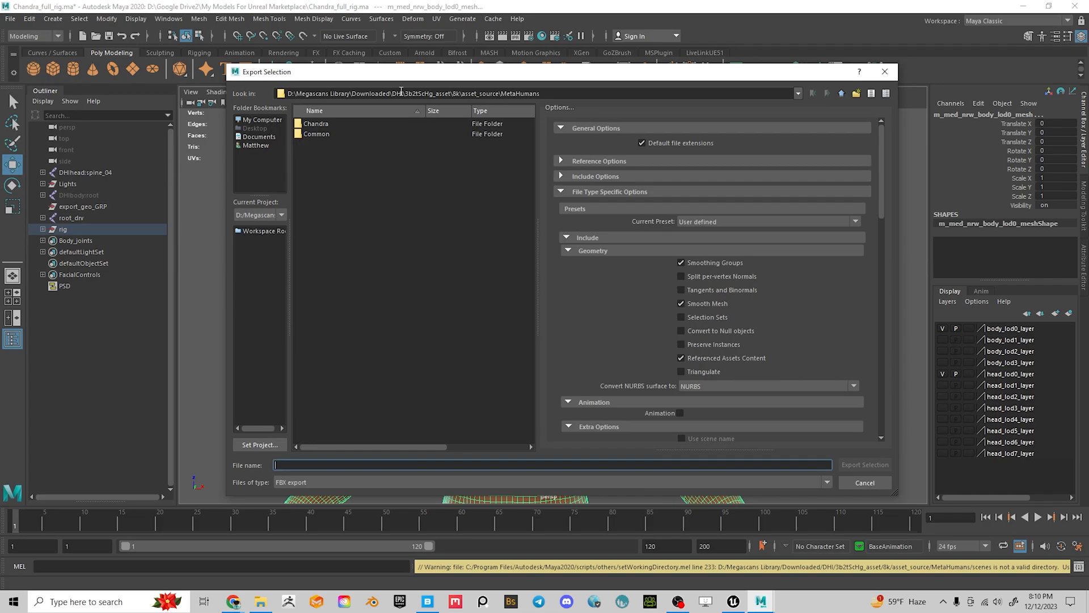
pyautogui.click(272, 120)
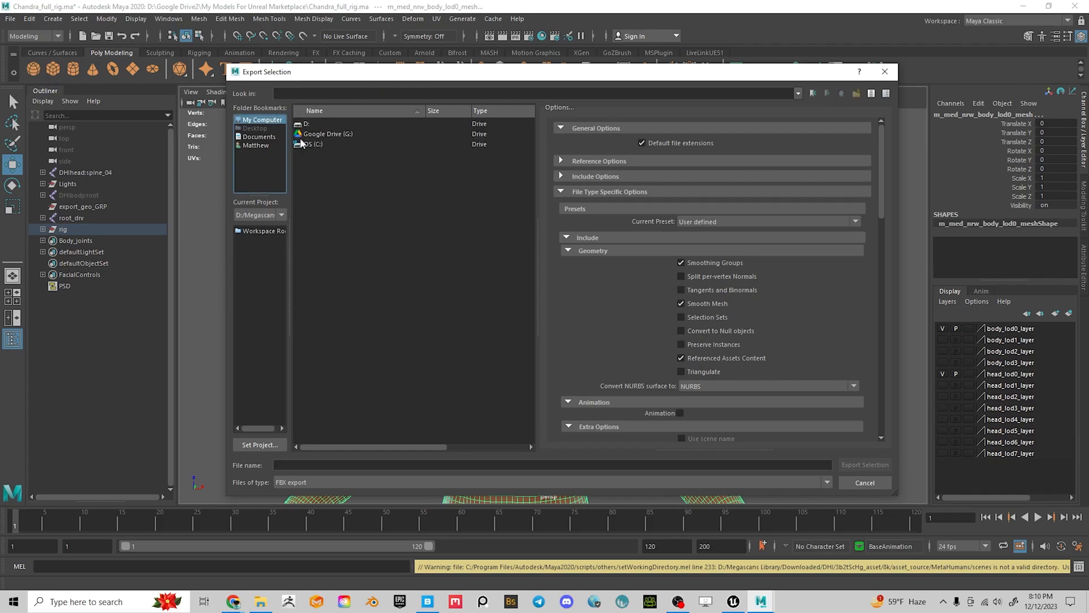
pyautogui.doubleClick(344, 147)
pyautogui.scroll(-8, 342, 335)
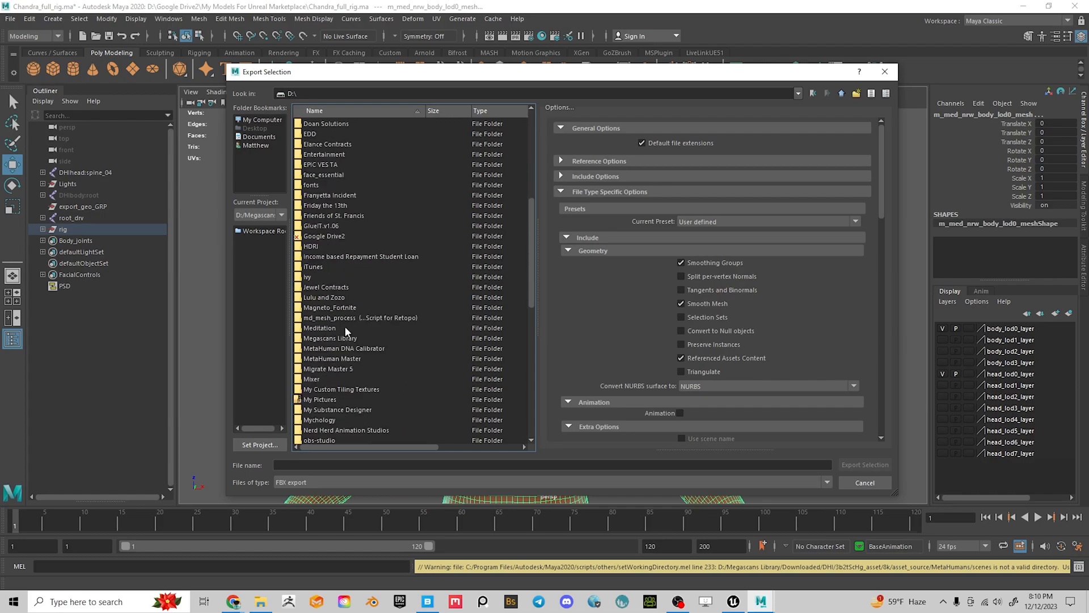
pyautogui.doubleClick(321, 237)
pyautogui.scroll(-1, 349, 292)
pyautogui.doubleClick(341, 307)
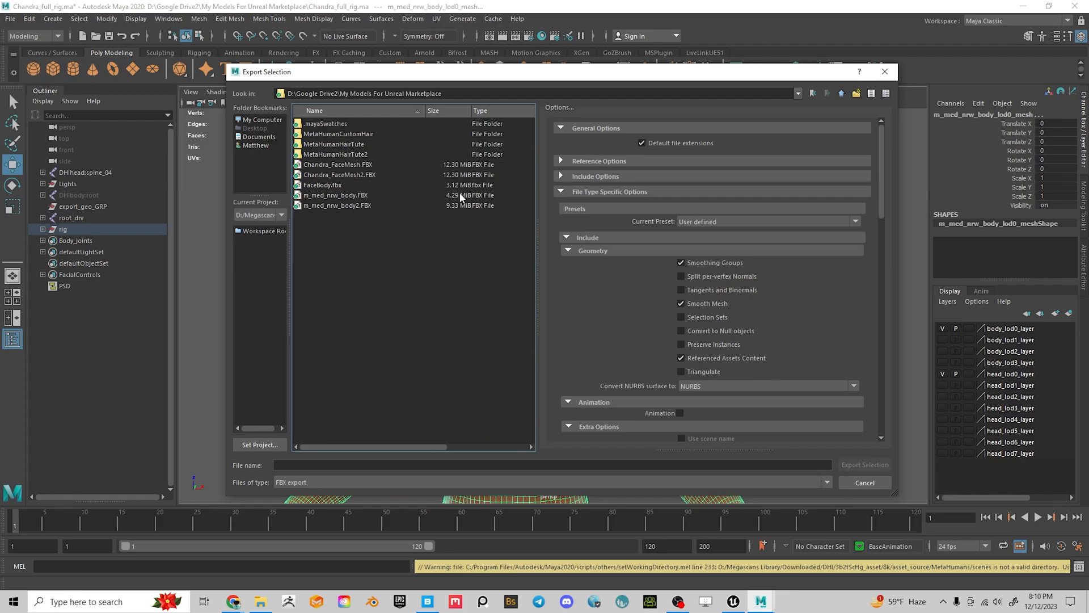
# Name the file ChandraHead_Body_01 and export the selected meshes as FBX
pyautogui.click(354, 465)
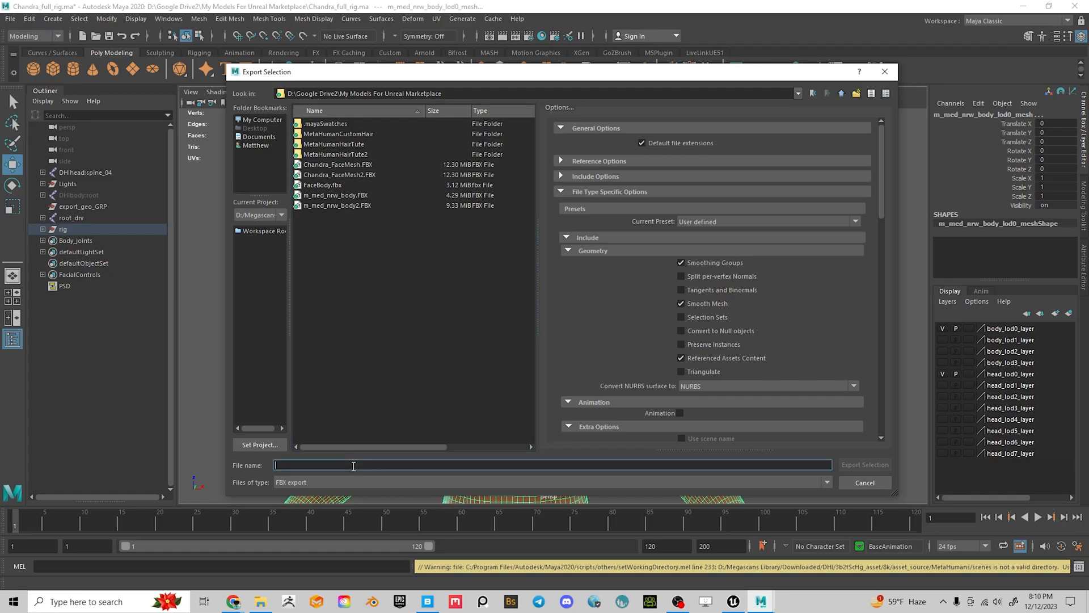
pyautogui.write('Hea')
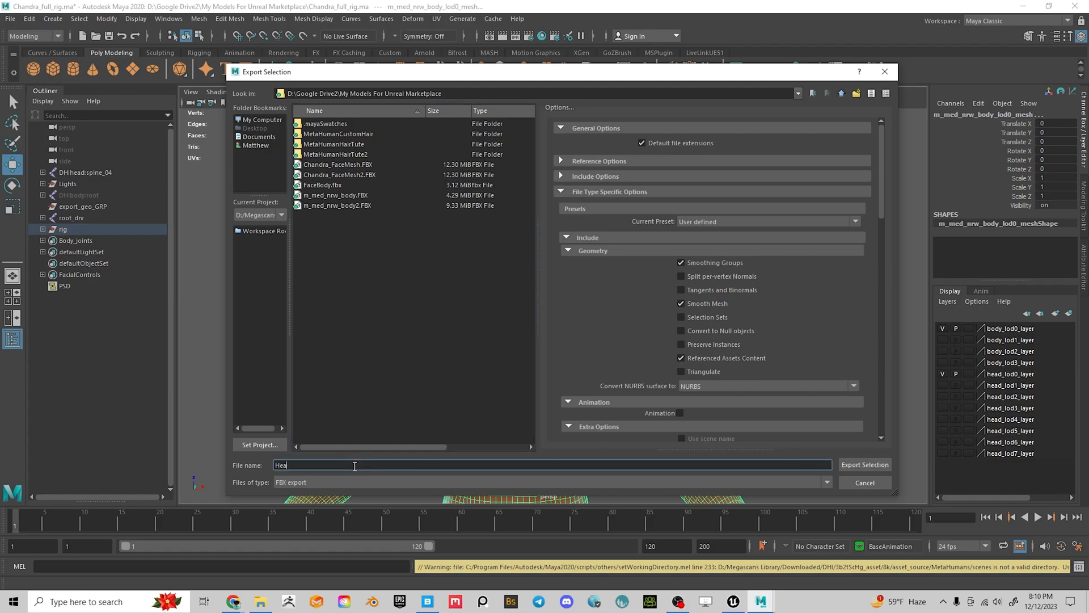
pyautogui.press('BackSpace')
pyautogui.press('BackSpace')
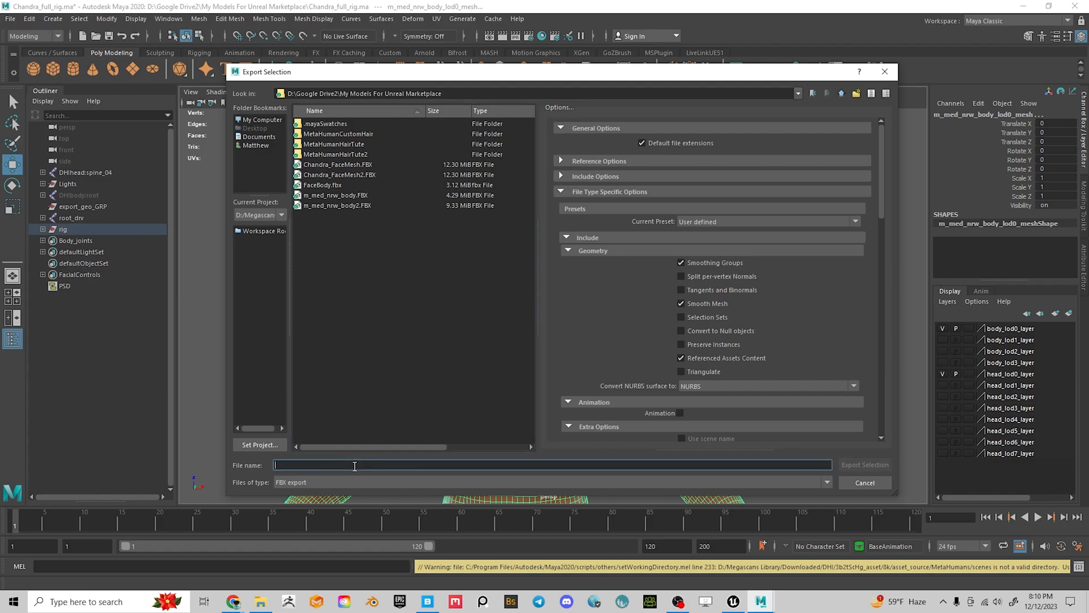
pyautogui.write('ChandraHead_B')
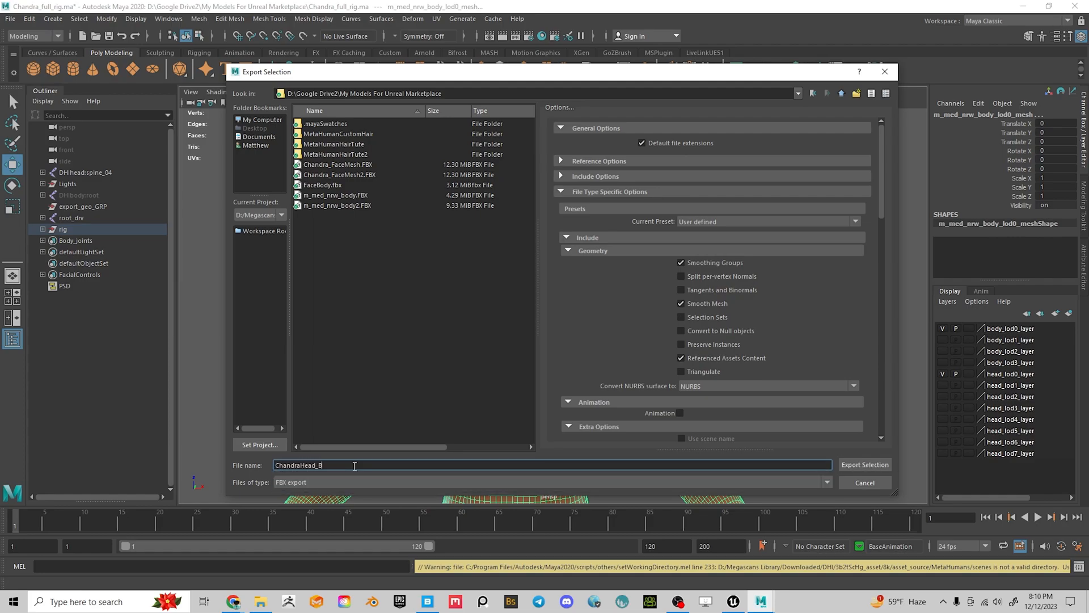
pyautogui.write('ody_01')
pyautogui.click(865, 465)
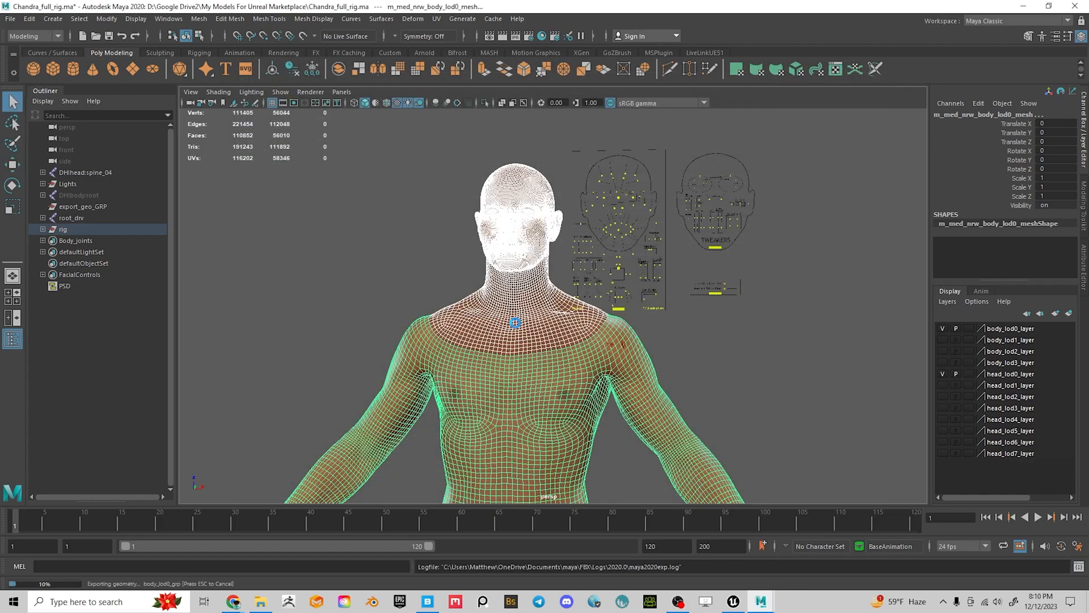
# Deselect the mesh, quit Maya without saving, and minimize Quixel Bridge
pyautogui.press('w')
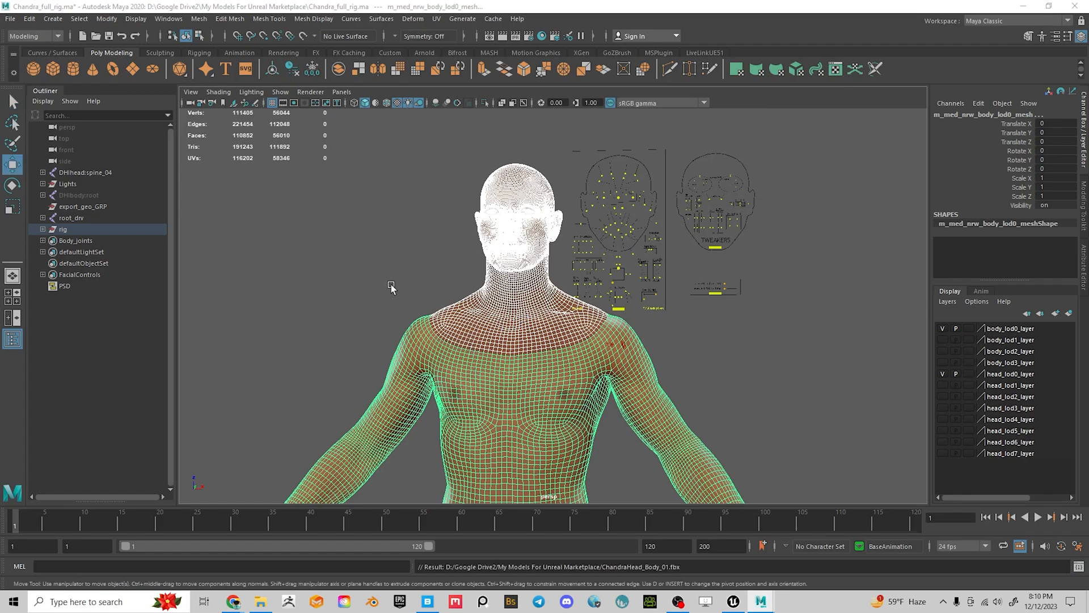
pyautogui.click(391, 284)
pyautogui.click(1076, 7)
pyautogui.click(531, 308)
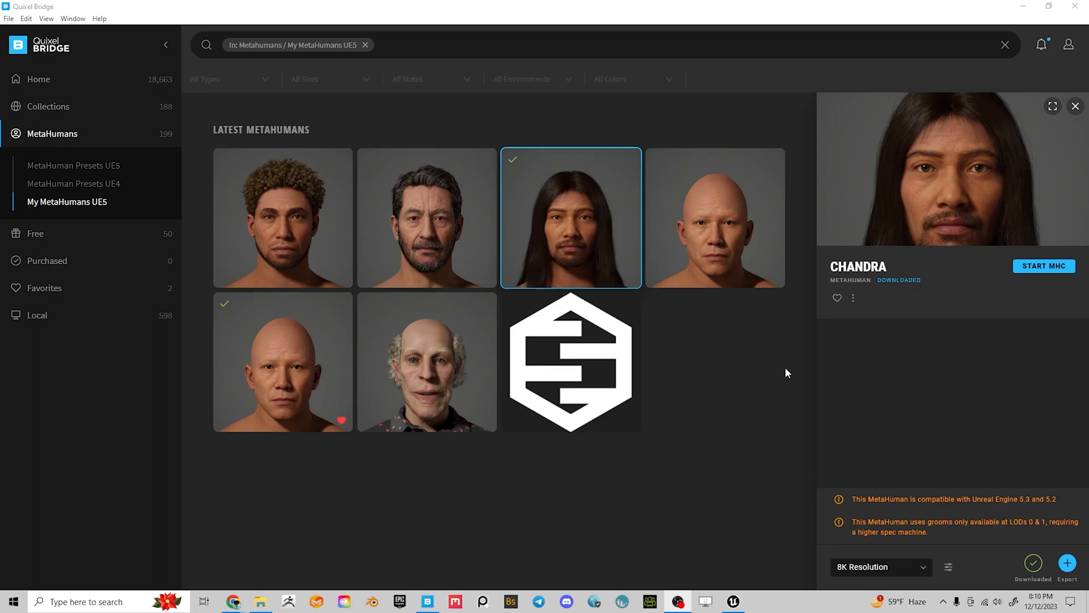
pyautogui.click(1024, 6)
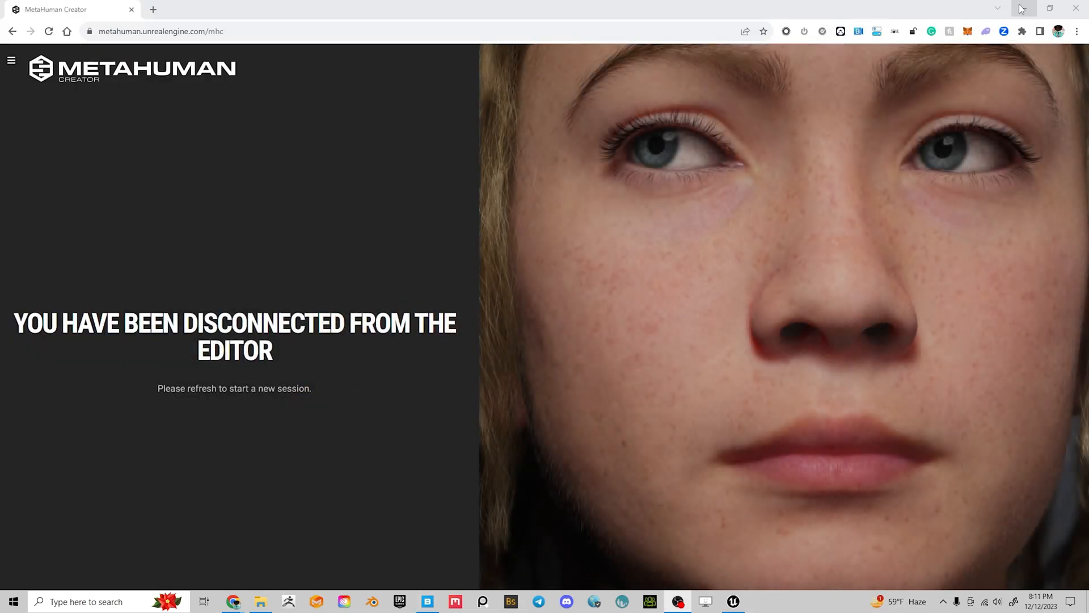
# Minimize the Chrome MetaHuman Creator window to reveal the Unreal Editor
pyautogui.click(1024, 7)
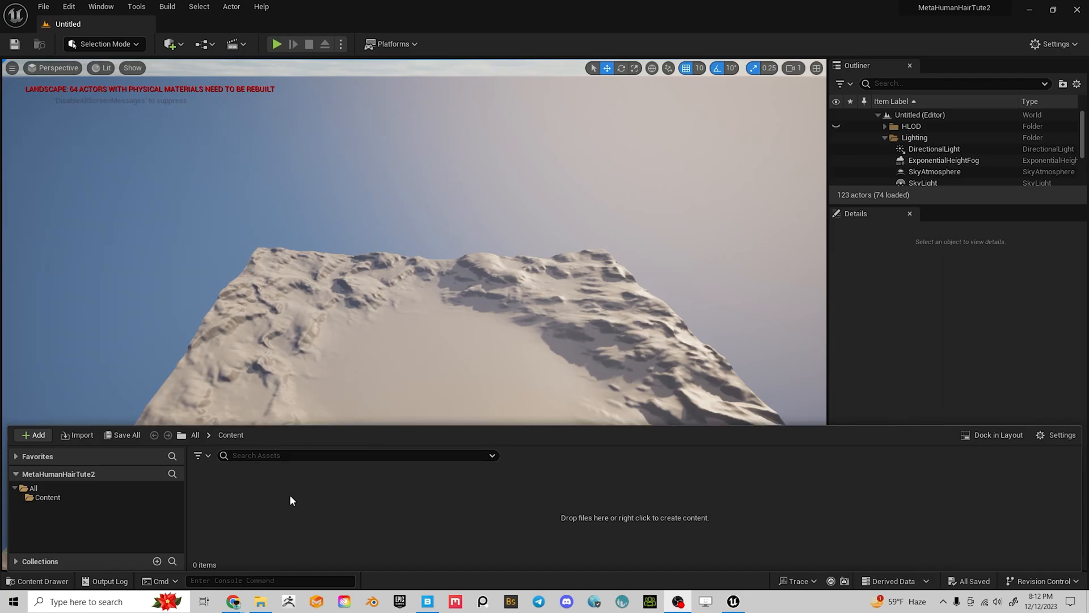
# From the Content Browser's right-click Add menu, choose Add Quixel Content to launch Bridge
pyautogui.rightClick(366, 504)
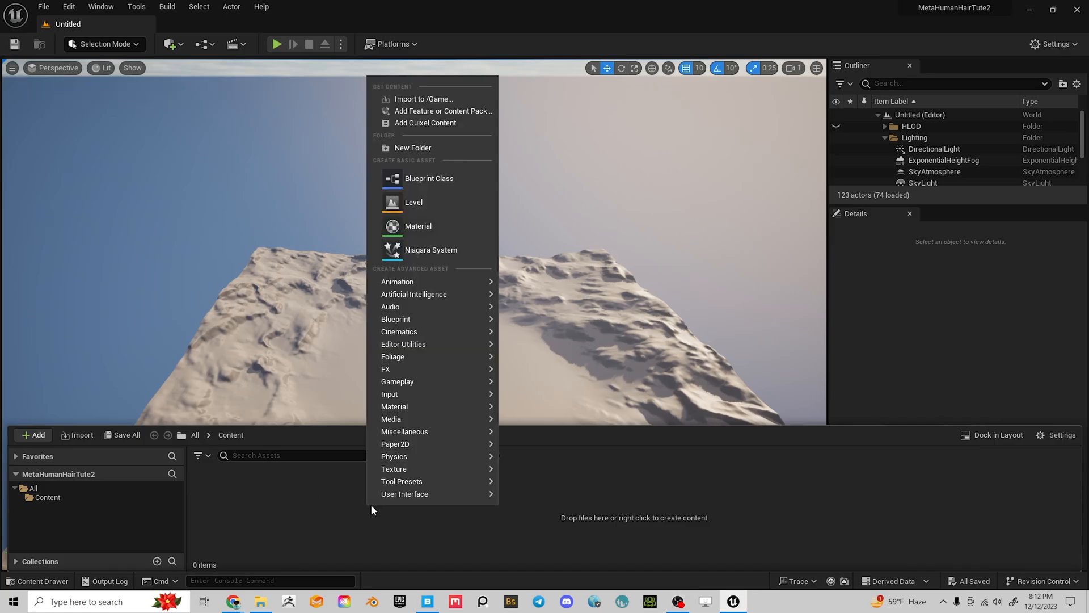
pyautogui.moveTo(408, 396)
pyautogui.click(426, 122)
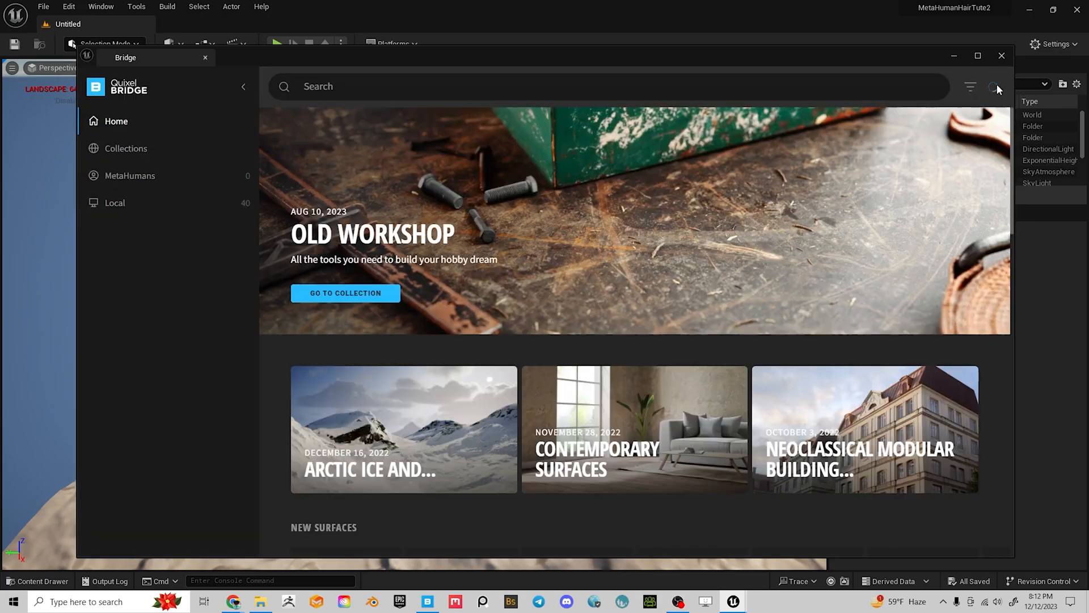
# Bring up Bridge's sign-in prompt from the profile icon and drag the Login window off screen
pyautogui.click(994, 88)
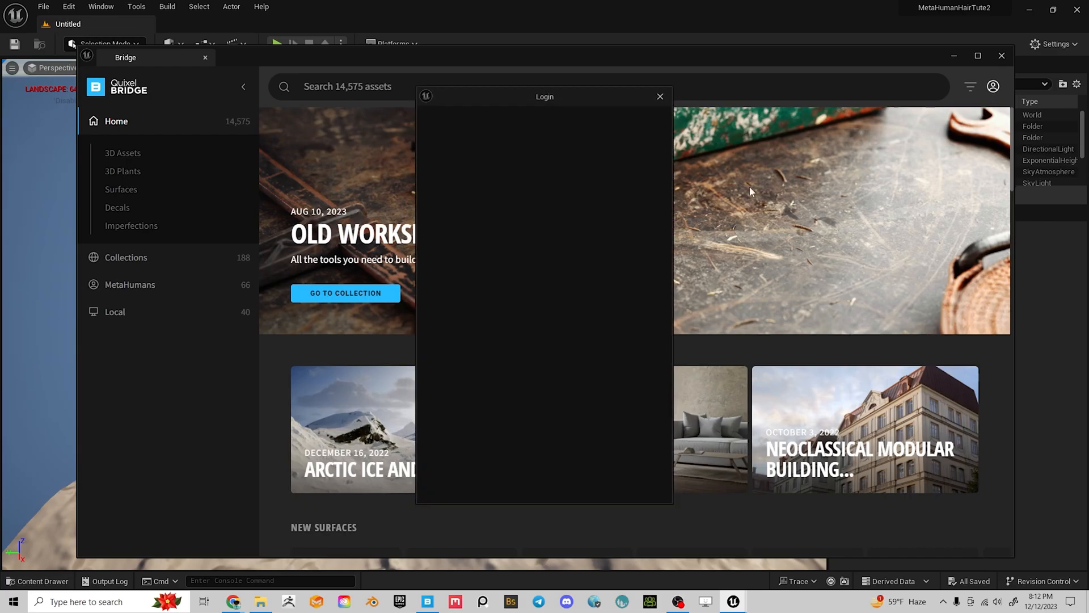
pyautogui.moveTo(496, 97); pyautogui.dragTo(1088, 113)
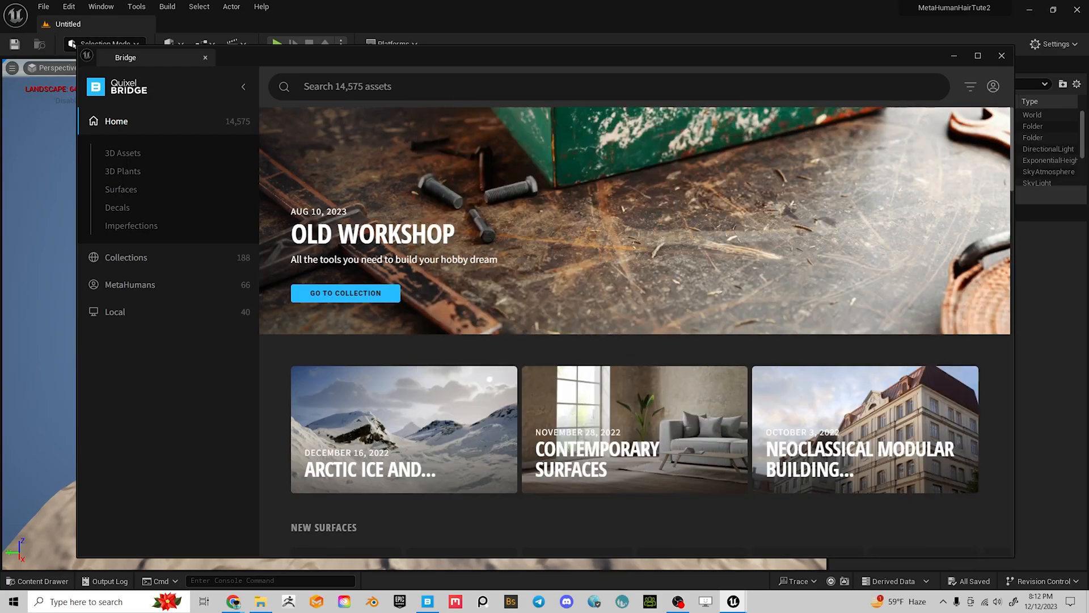
pyautogui.moveTo(1088, 249); pyautogui.dragTo(369, 175)
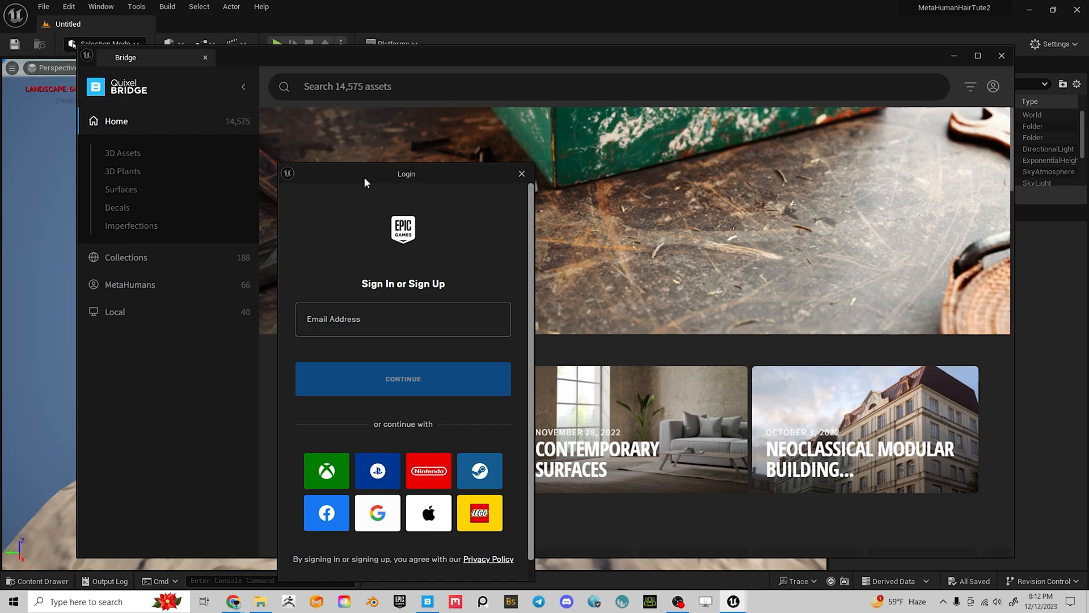
pyautogui.moveTo(364, 181); pyautogui.dragTo(1088, 221)
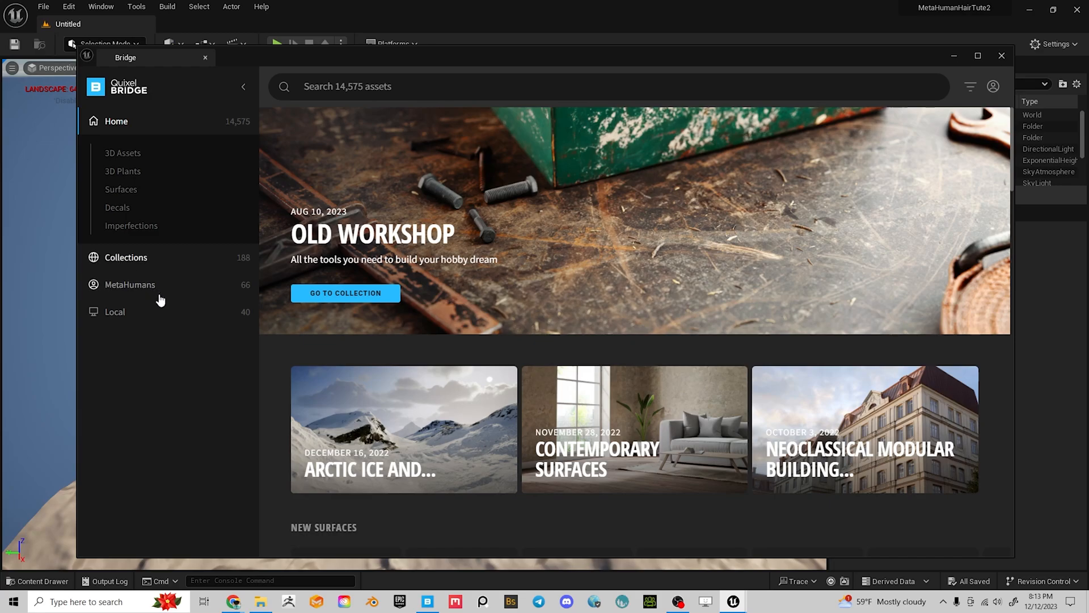
# Go to Local > MetaHumans in Bridge and open Chandra's details
pyautogui.click(122, 285)
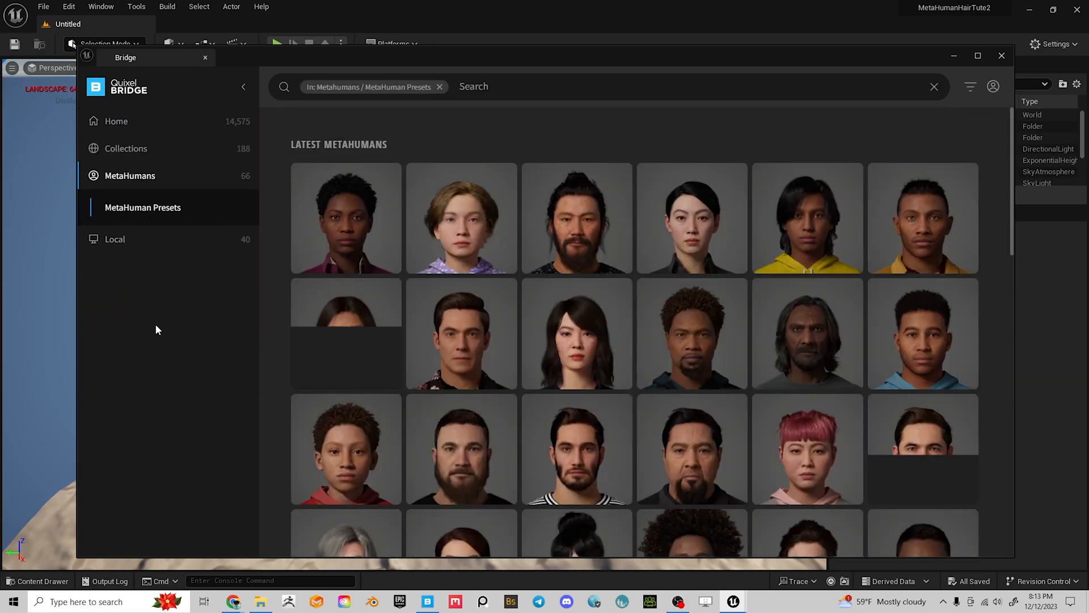
pyautogui.click(114, 239)
pyautogui.click(121, 253)
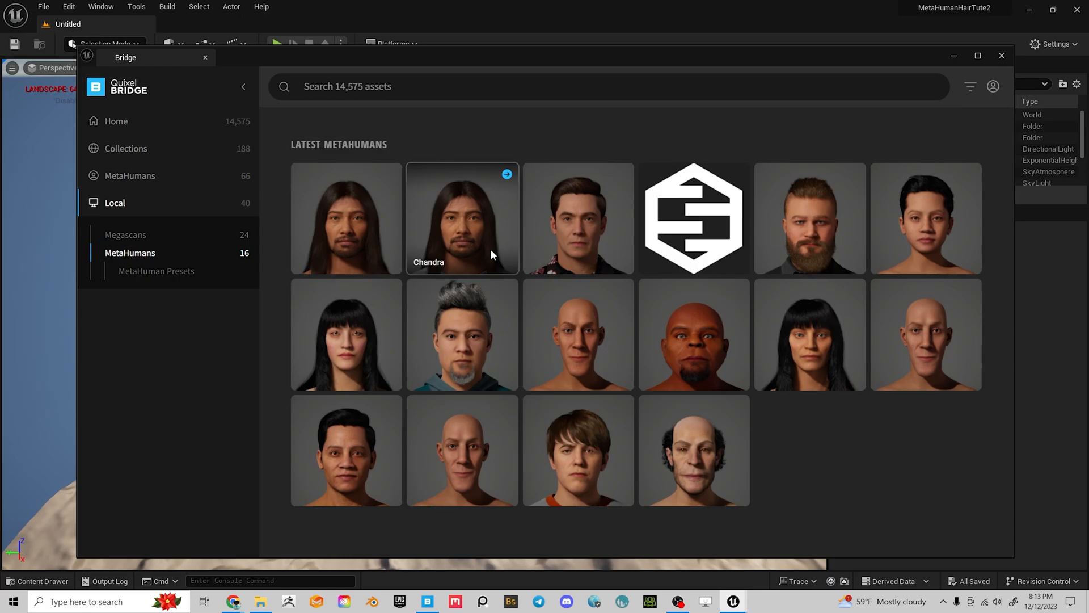
pyautogui.click(335, 234)
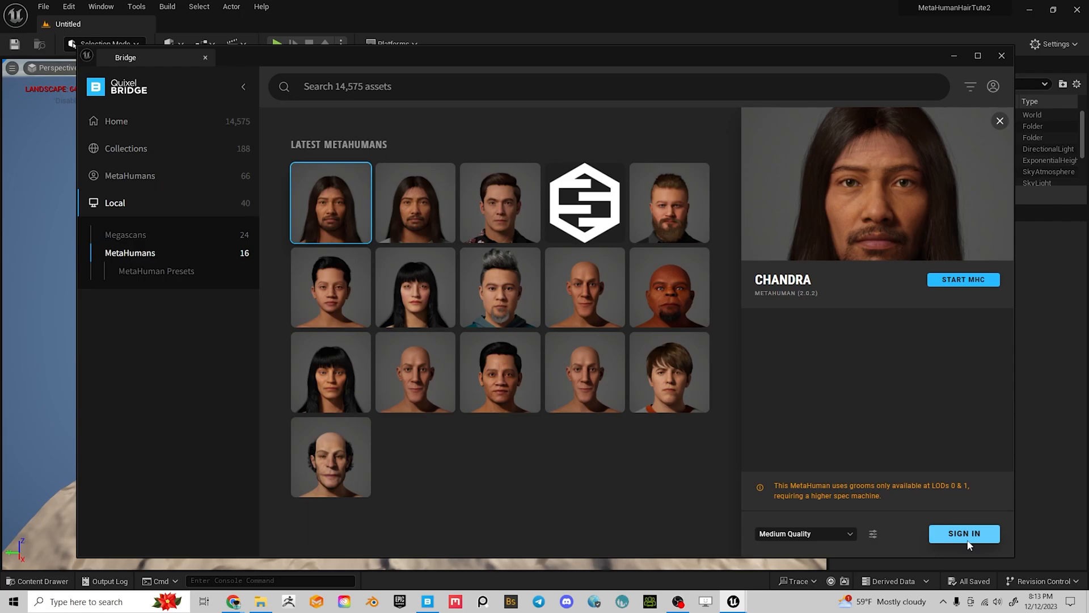
# Sign in to Bridge, return to the local MetaHumans list, and open the Megascans settings
pyautogui.click(993, 87)
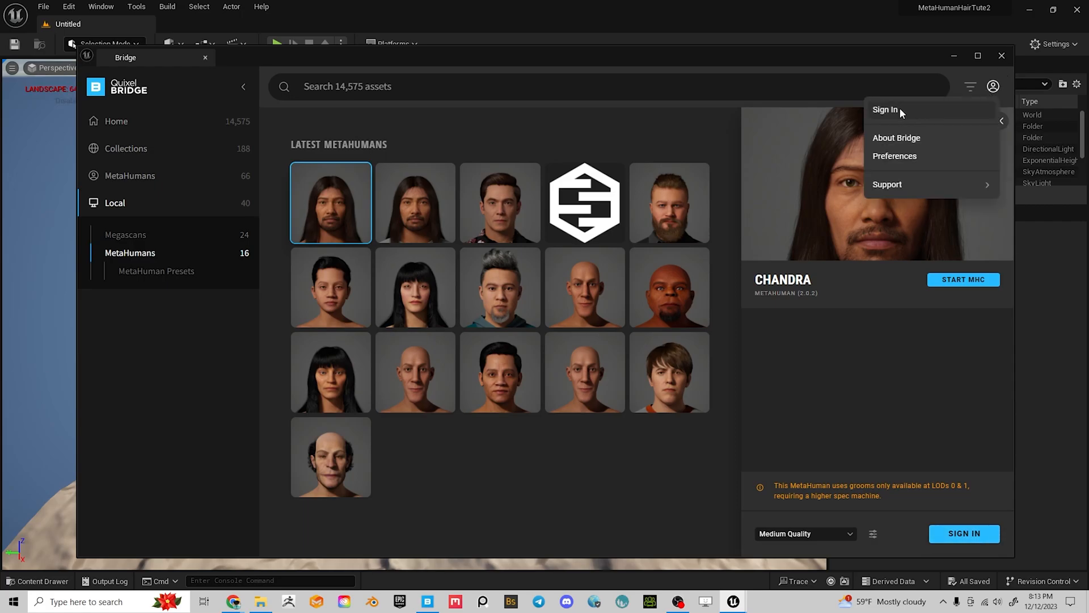
pyautogui.click(907, 111)
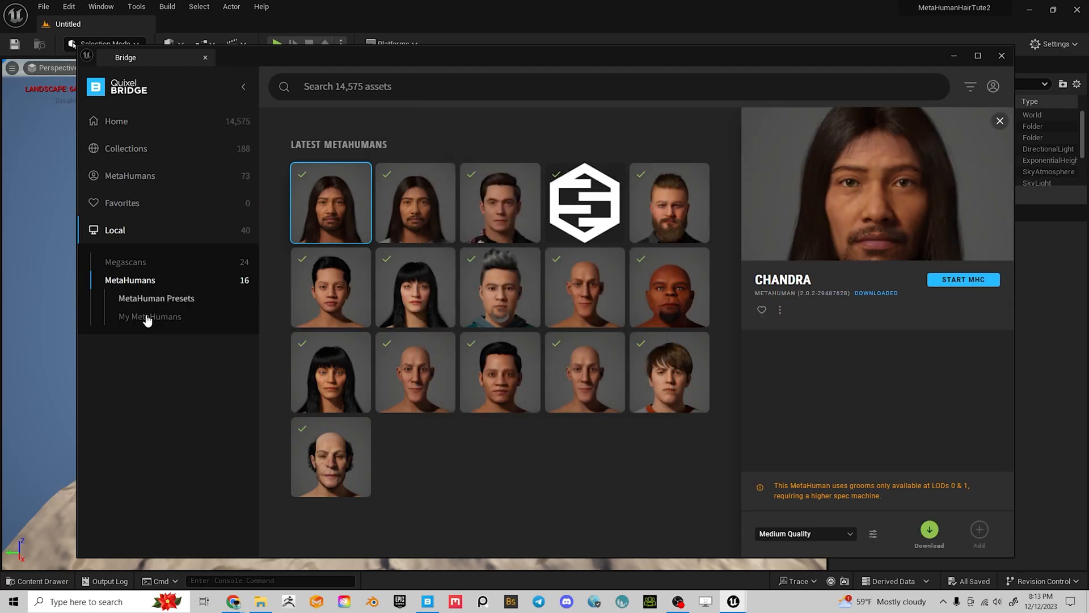
pyautogui.click(149, 318)
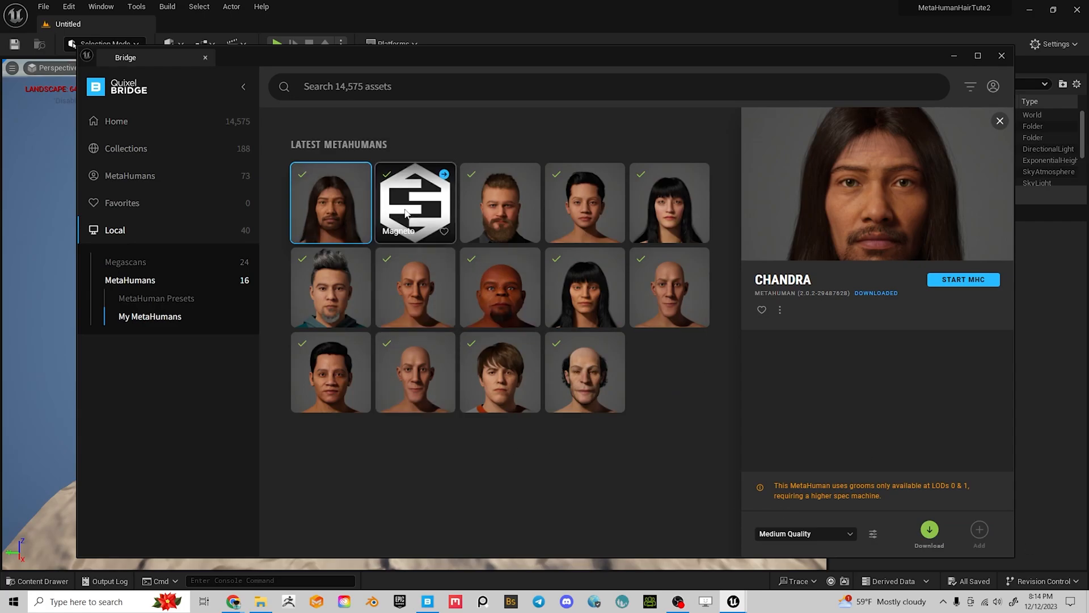
pyautogui.click(135, 281)
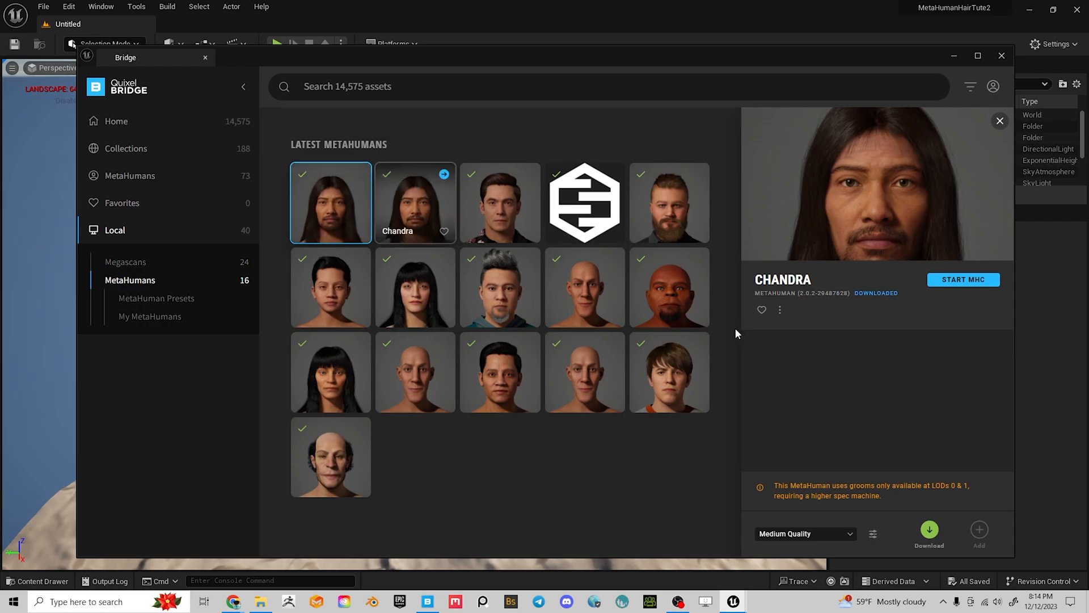
pyautogui.click(873, 534)
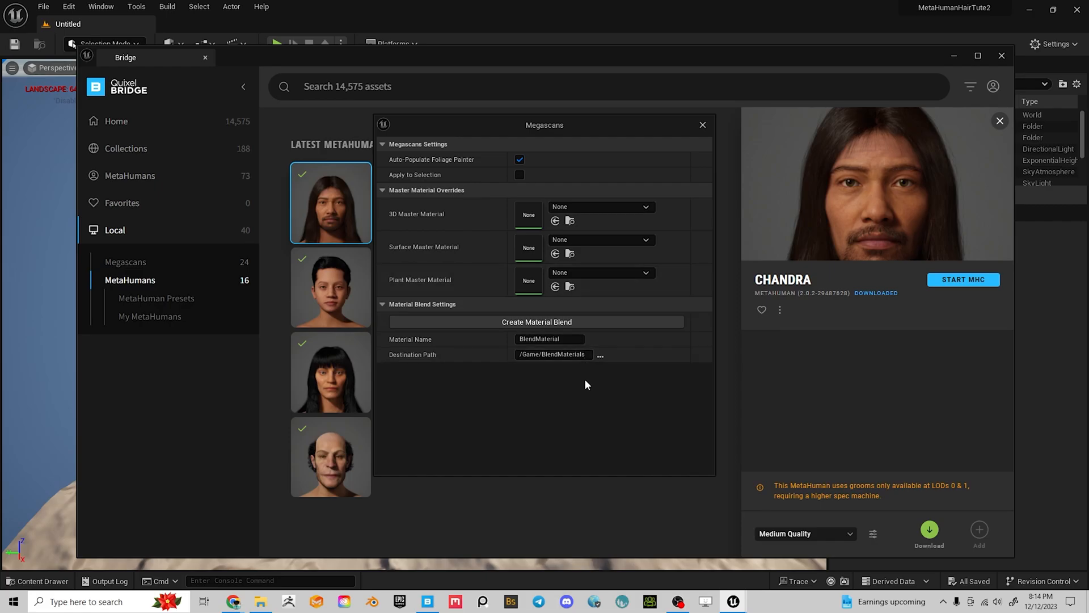
# Close the Megascans settings and set Chandra's download quality to Highest Quality
pyautogui.click(703, 125)
pyautogui.click(809, 537)
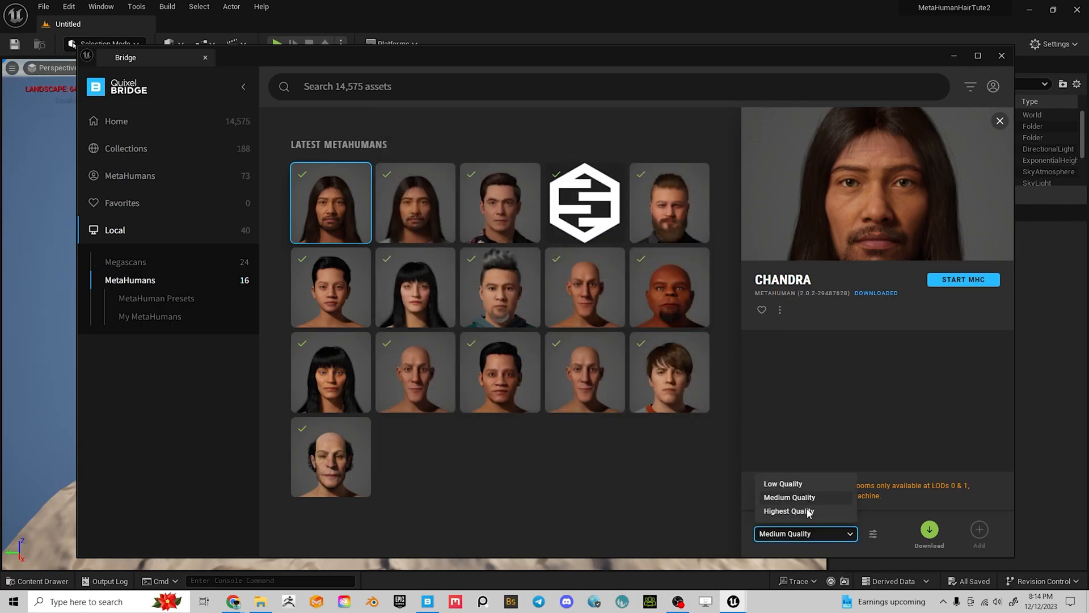
pyautogui.click(785, 511)
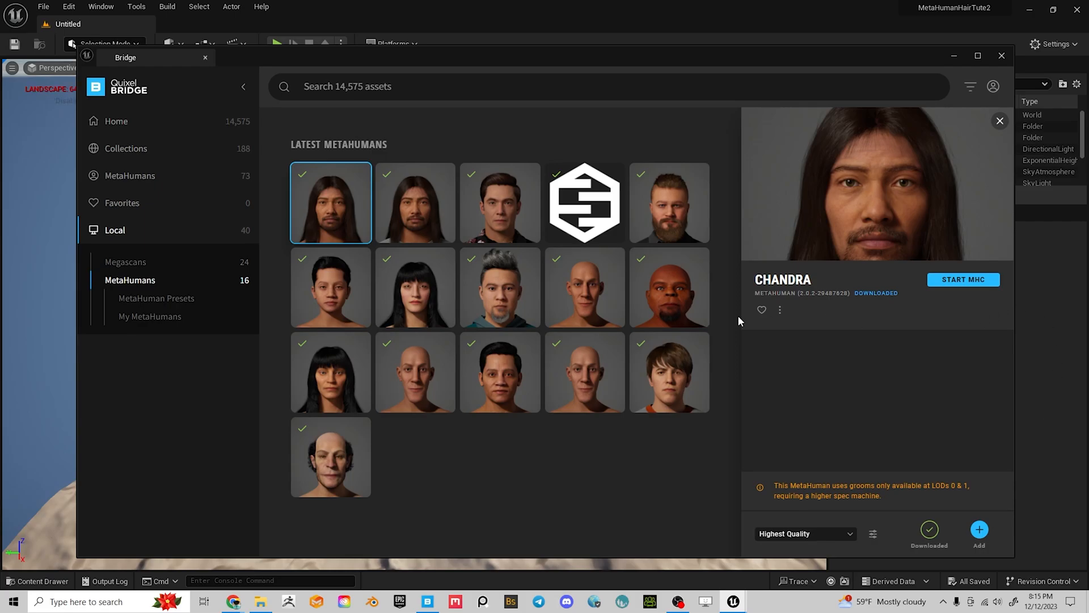
# Bring Quixel Bridge back to the front and add the Chandra MetaHuman to the project
pyautogui.click(955, 57)
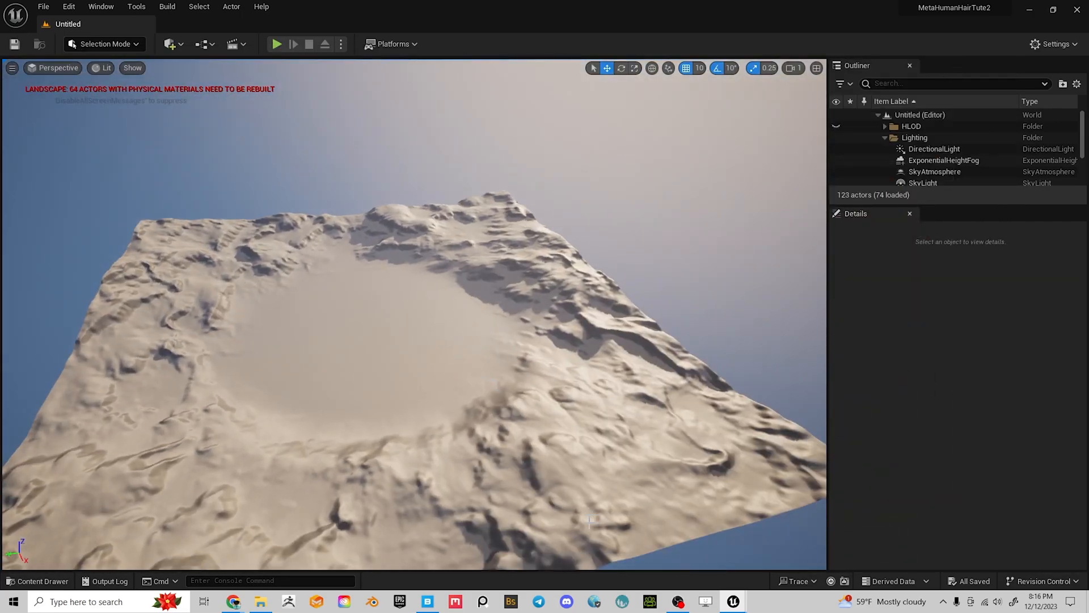
pyautogui.hotkey('ctrl', 'space')
pyautogui.moveTo(731, 602)
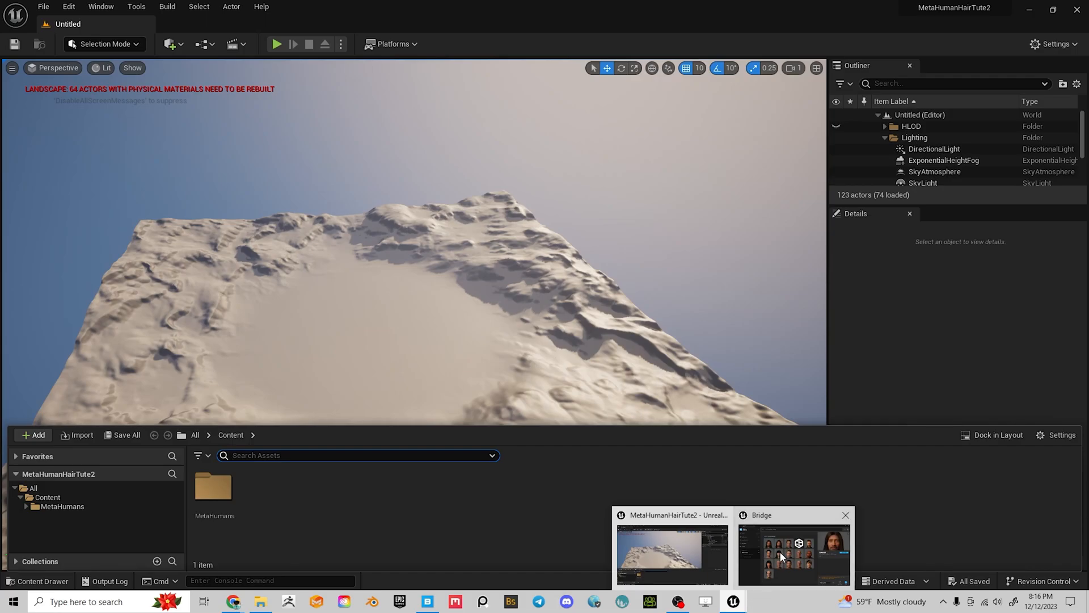
pyautogui.click(780, 556)
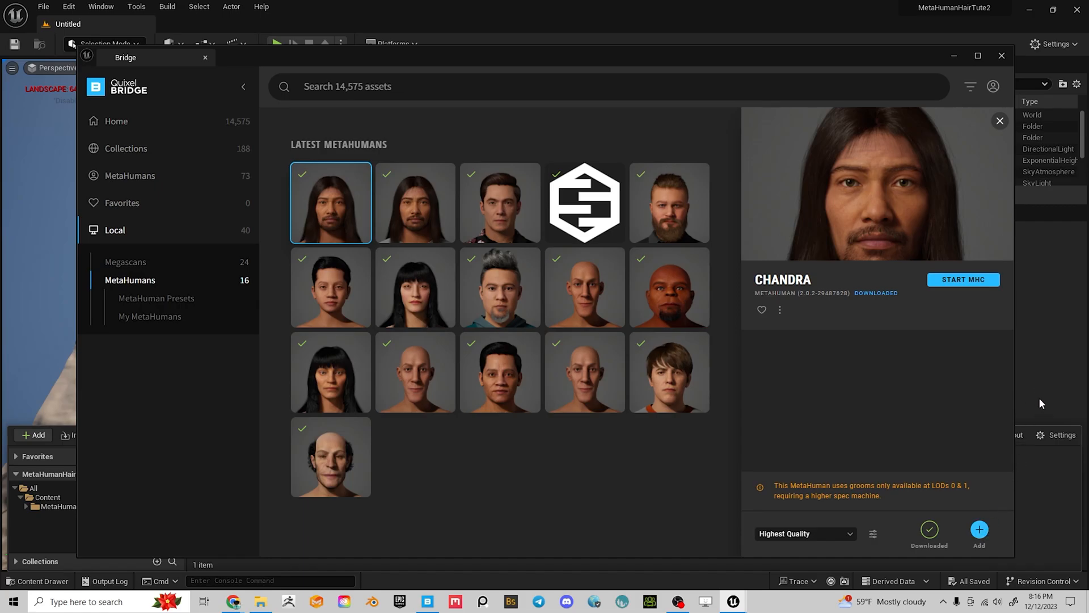
pyautogui.click(980, 530)
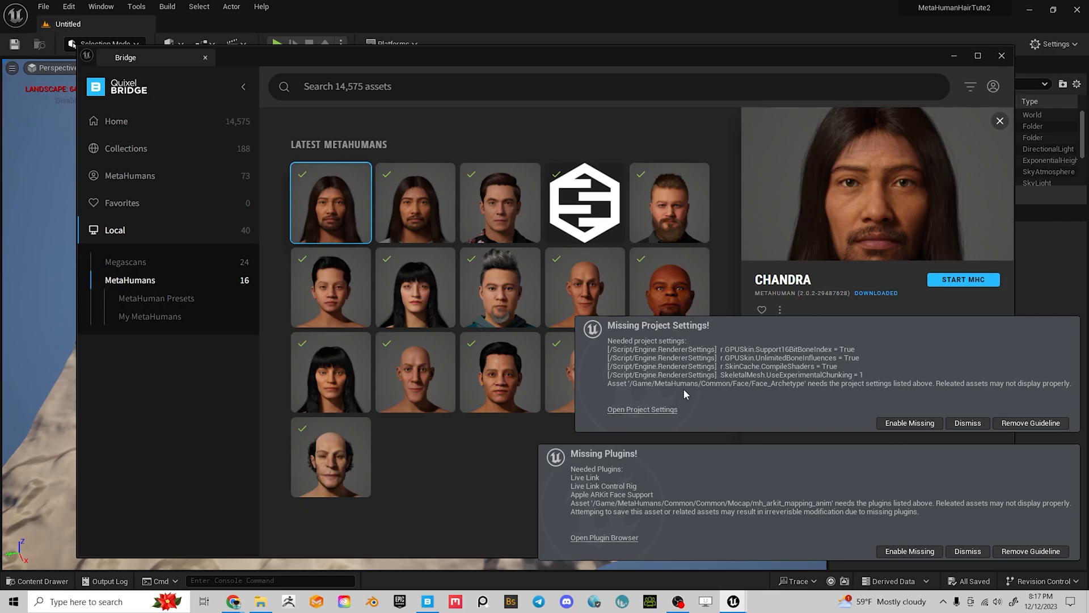
# Enable the missing project settings and missing plugins, then hide Bridge
pyautogui.click(908, 420)
pyautogui.click(910, 550)
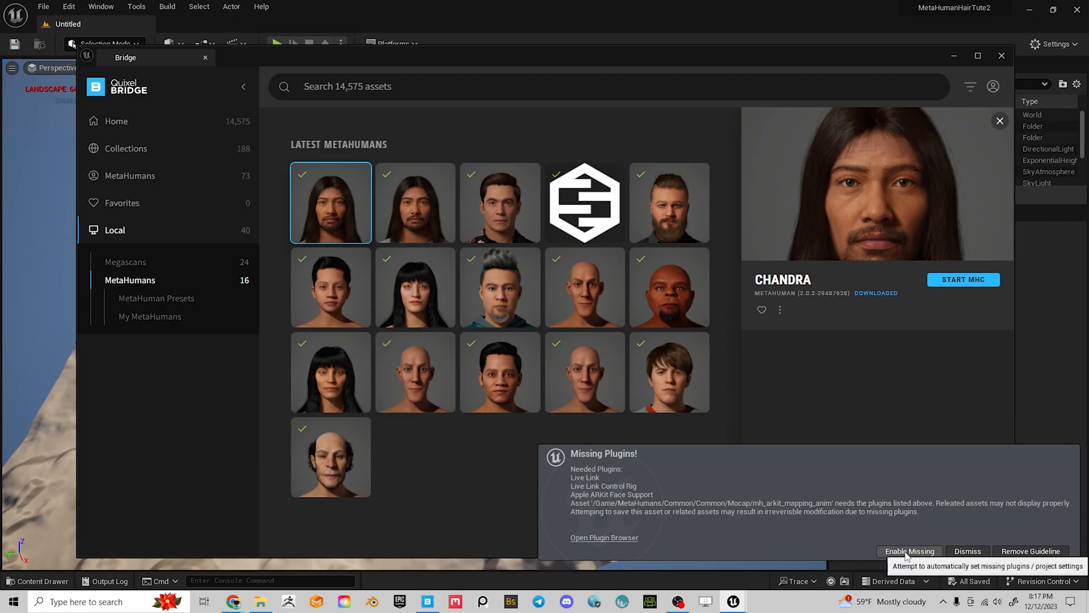
pyautogui.click(957, 56)
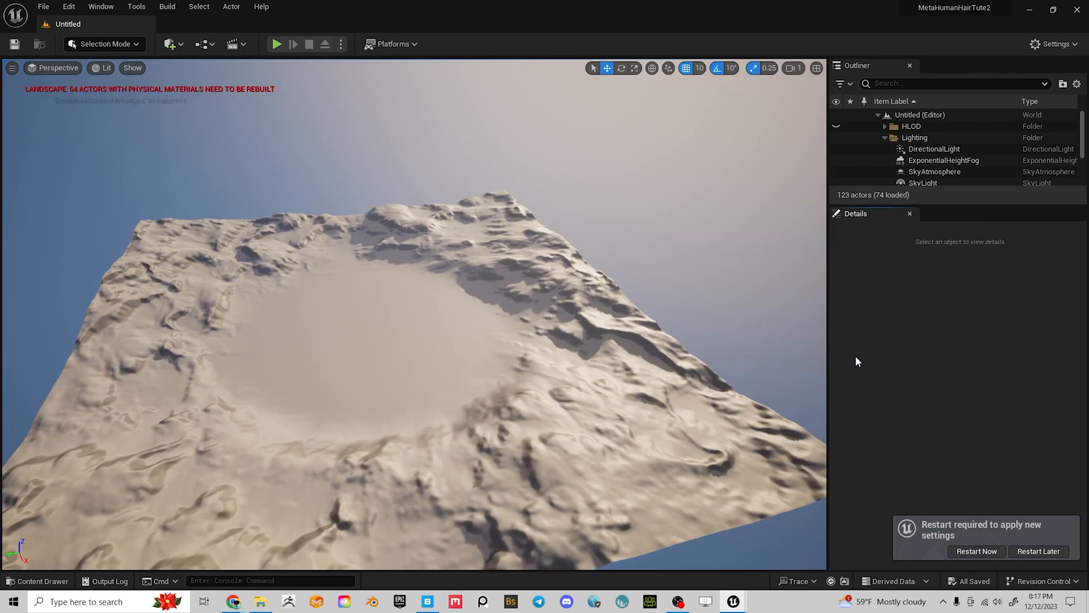
# In the Content Drawer, go to MetaHumans > Chandra and open the BP_Chandra blueprint
pyautogui.moveTo(190, 486); pyautogui.dragTo(216, 445, button='right')
pyautogui.hotkey('ctrl', 'space')
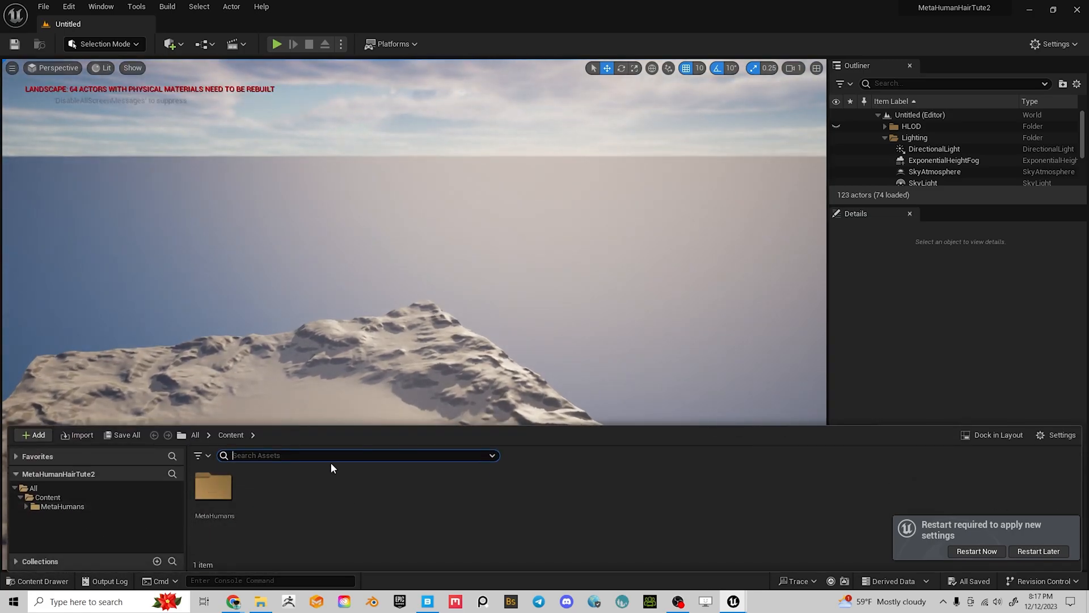
pyautogui.moveTo(454, 363); pyautogui.dragTo(455, 362, button='right')
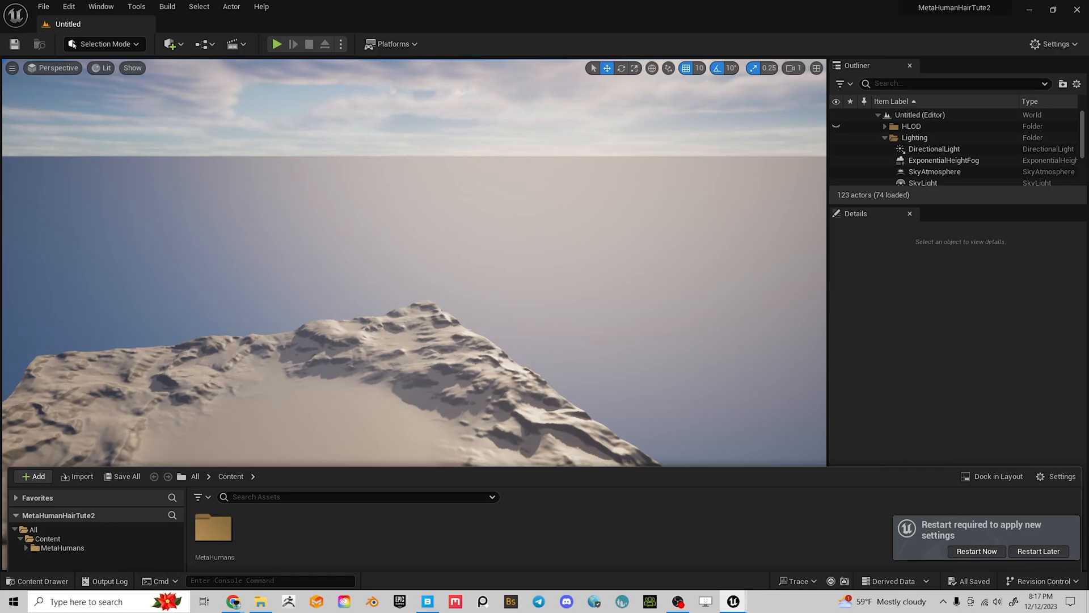
pyautogui.rightClick(367, 338)
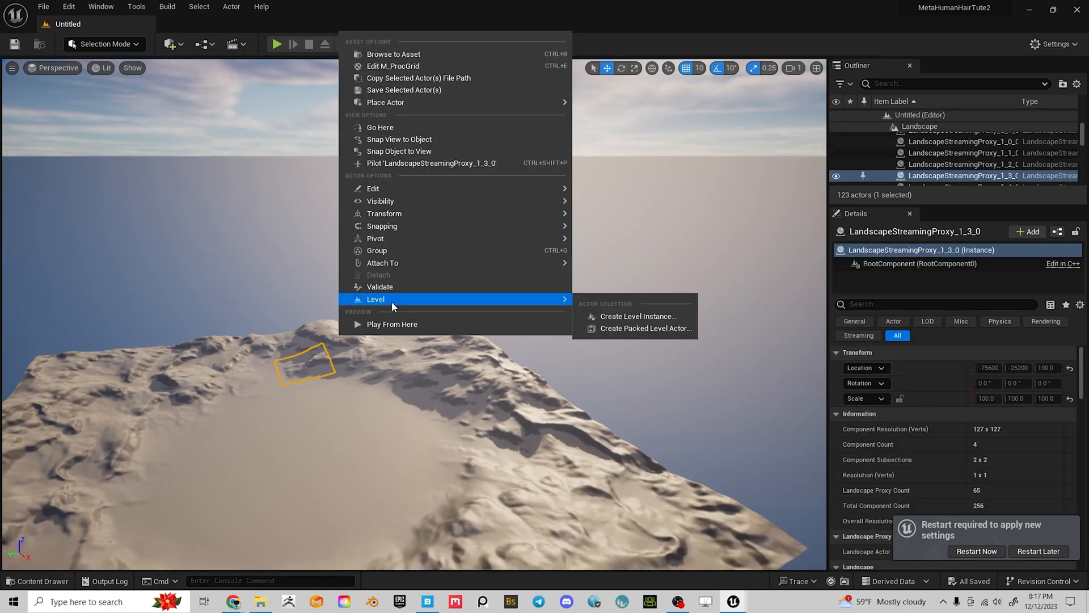
pyautogui.click(286, 401)
pyautogui.moveTo(304, 358); pyautogui.dragTo(265, 363, button='right')
pyautogui.hotkey('ctrl', 'space')
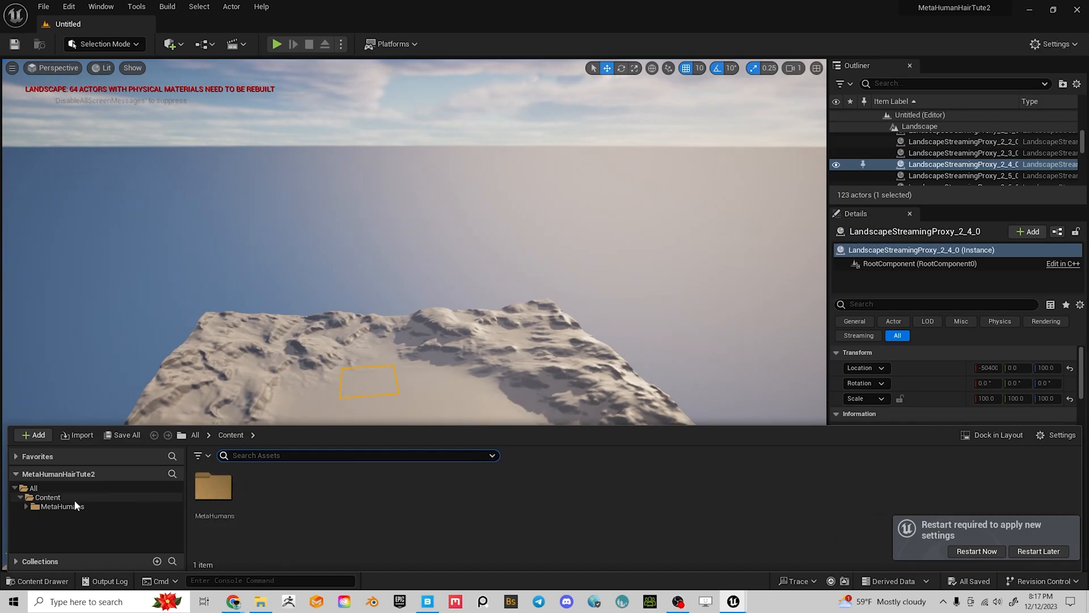
pyautogui.click(63, 506)
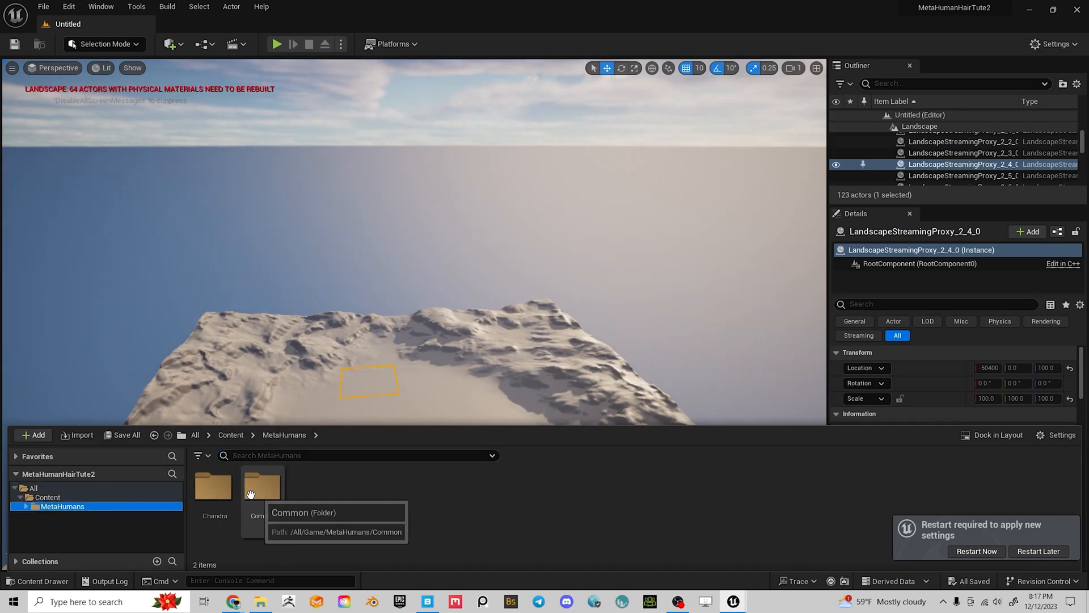
pyautogui.doubleClick(214, 488)
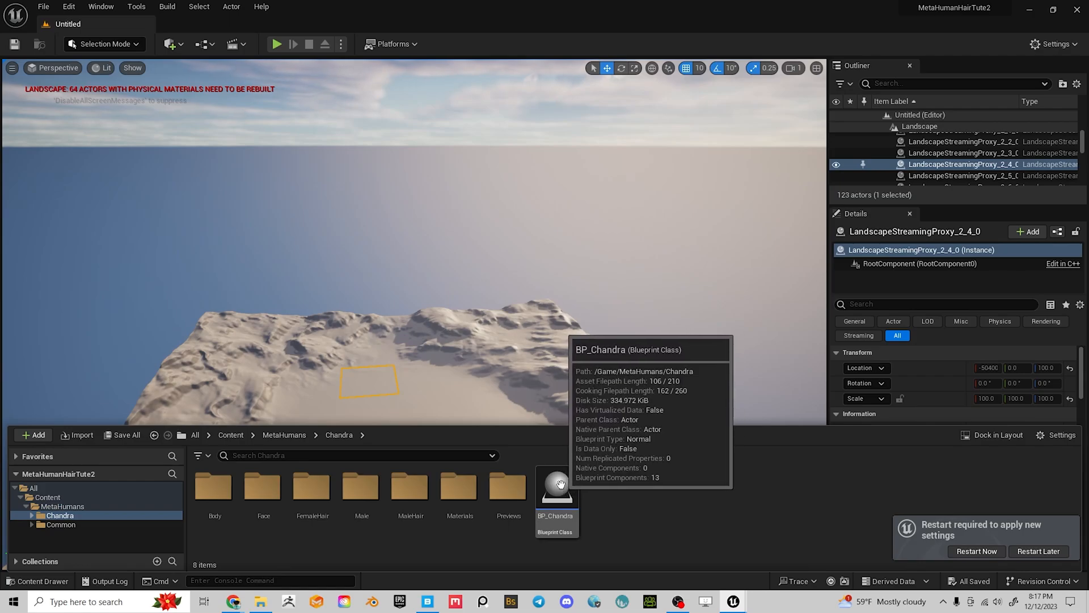
pyautogui.click(560, 483)
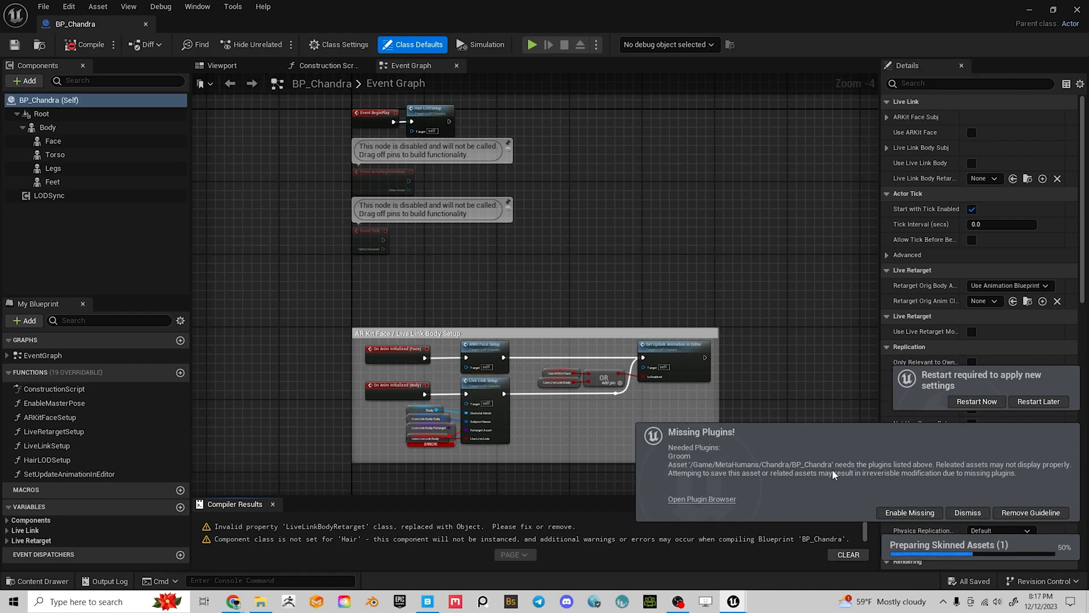
# Enable the missing Groom plugin and switch BP_Chandra to its Viewport preview
pyautogui.click(909, 554)
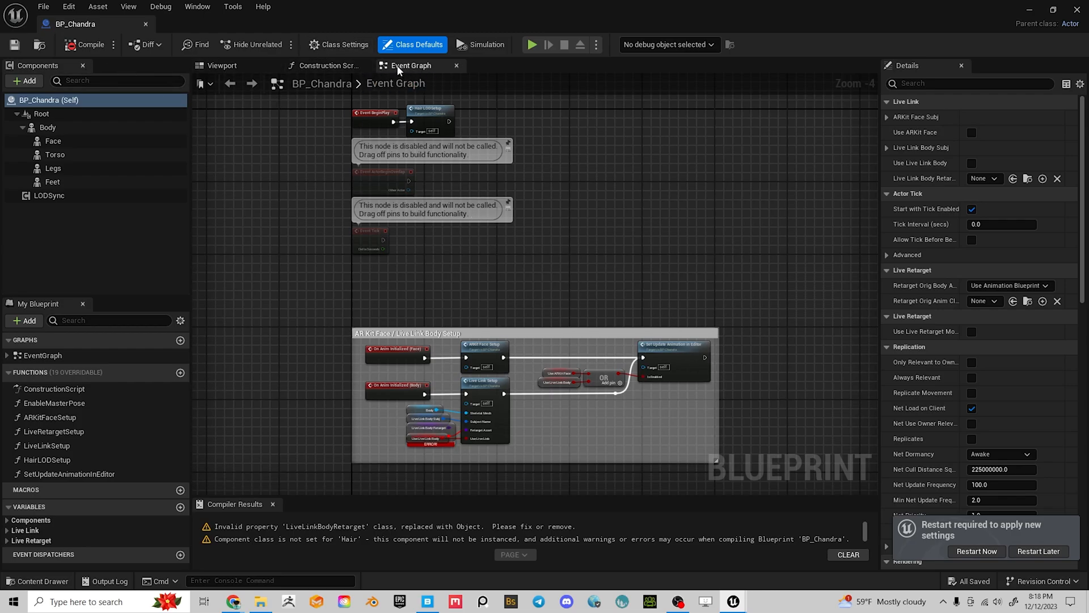
pyautogui.click(247, 82)
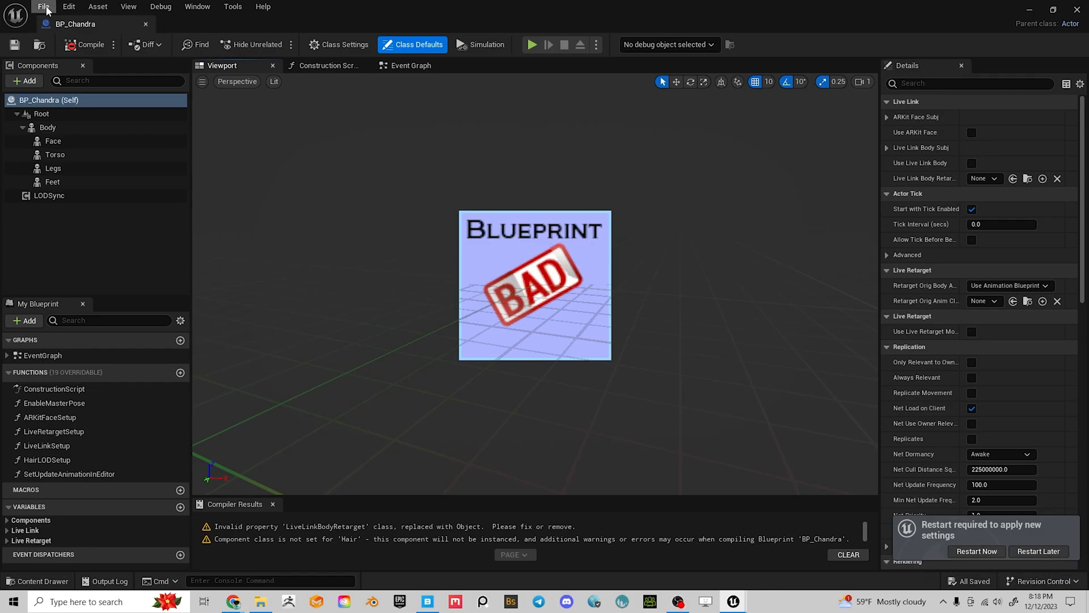
# In Edit > Plugins, enable Alembic Groom Importer, search 'hair', then close the Plugins window
pyautogui.click(70, 8)
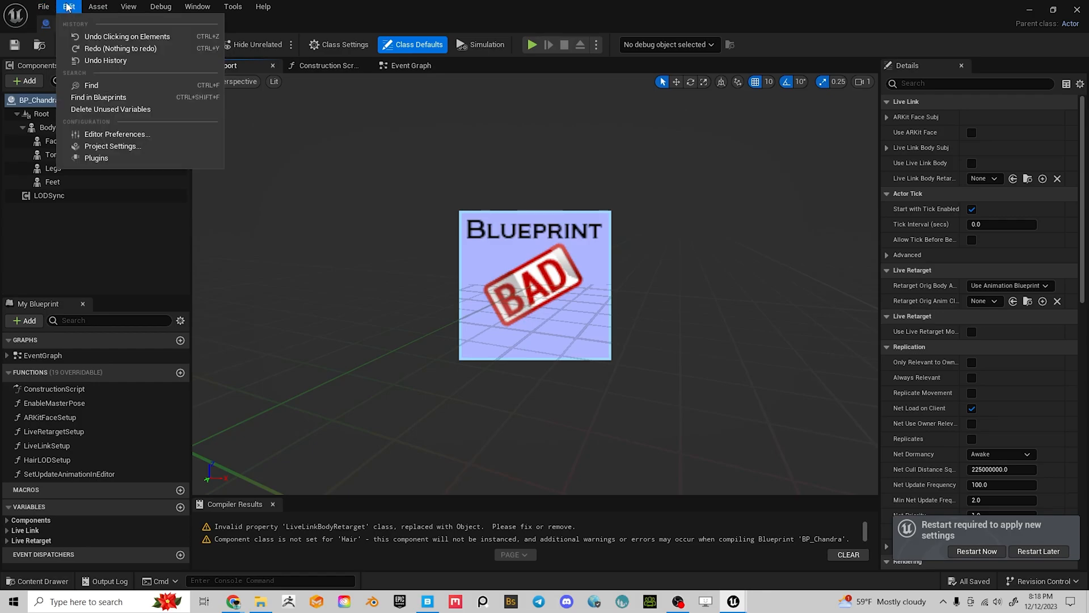
pyautogui.click(96, 159)
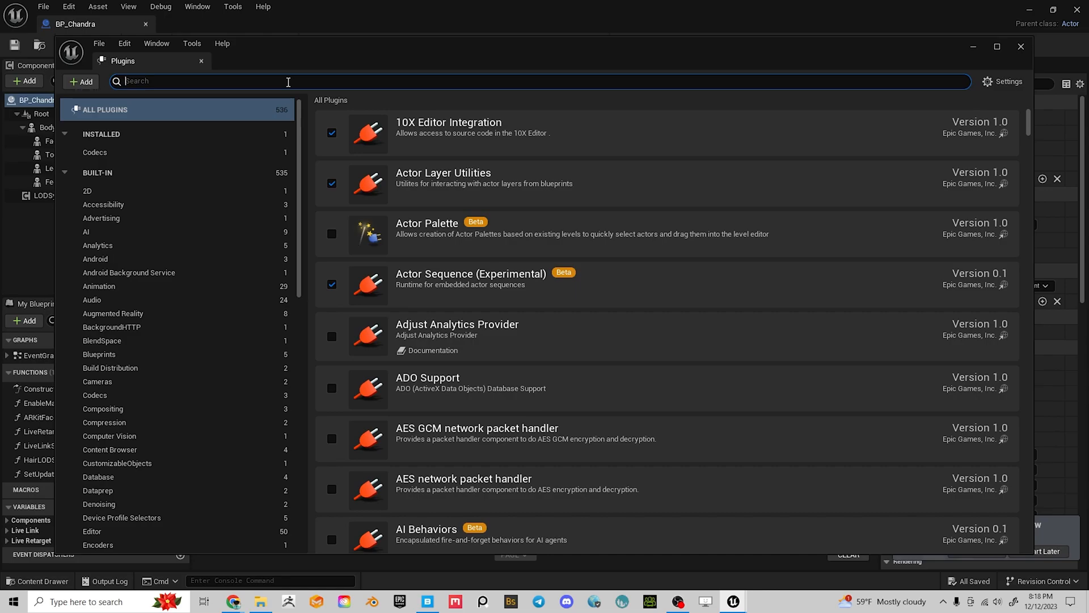
pyautogui.write('al')
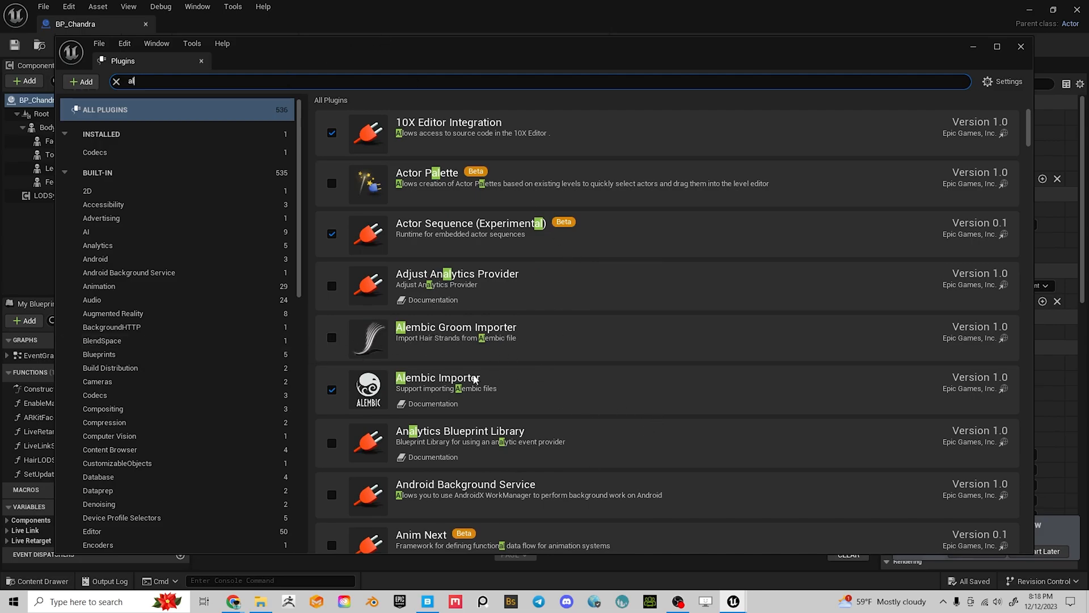
pyautogui.click(332, 338)
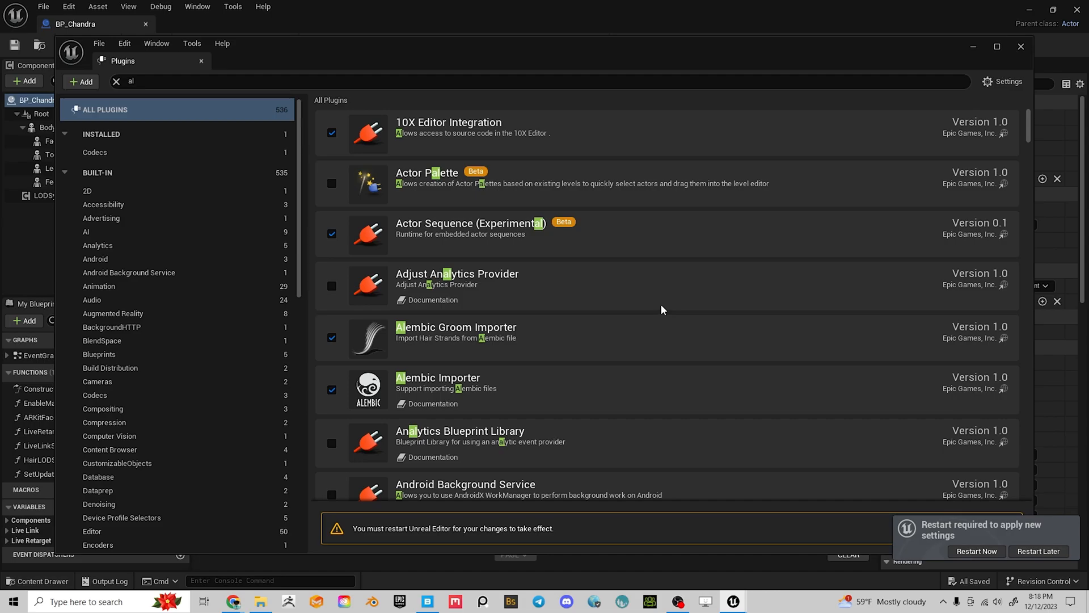
pyautogui.scroll(-3, 462, 398)
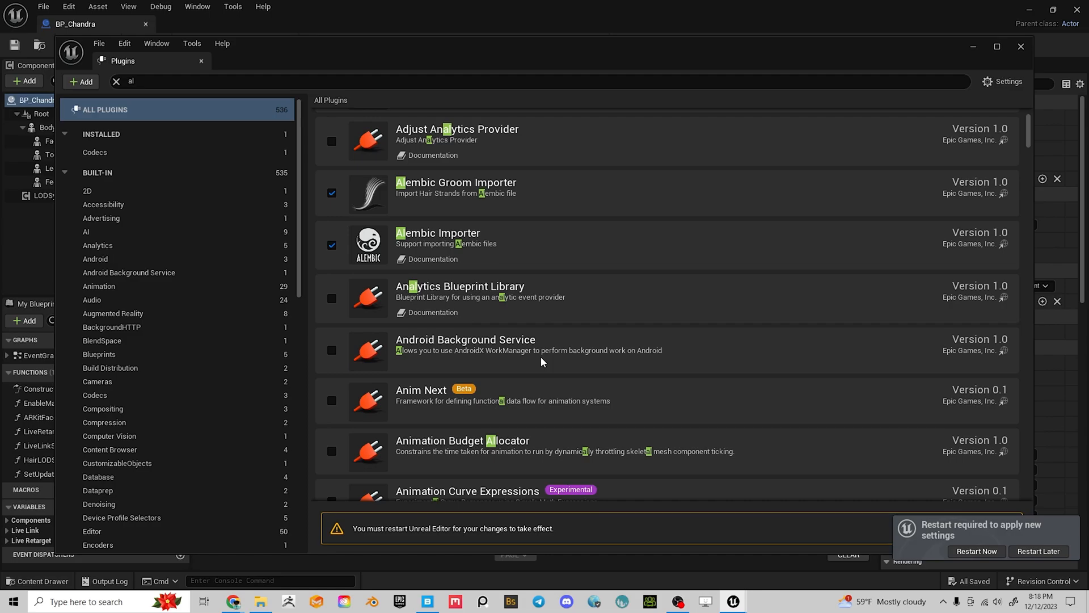
pyautogui.scroll(3, 540, 361)
pyautogui.click(166, 79)
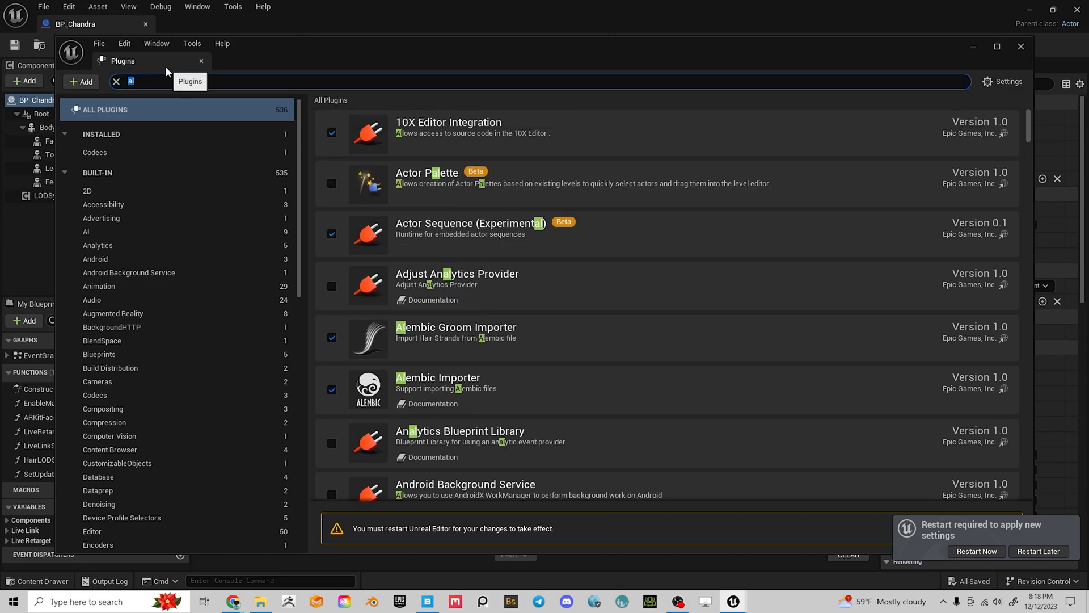
pyautogui.write('hair')
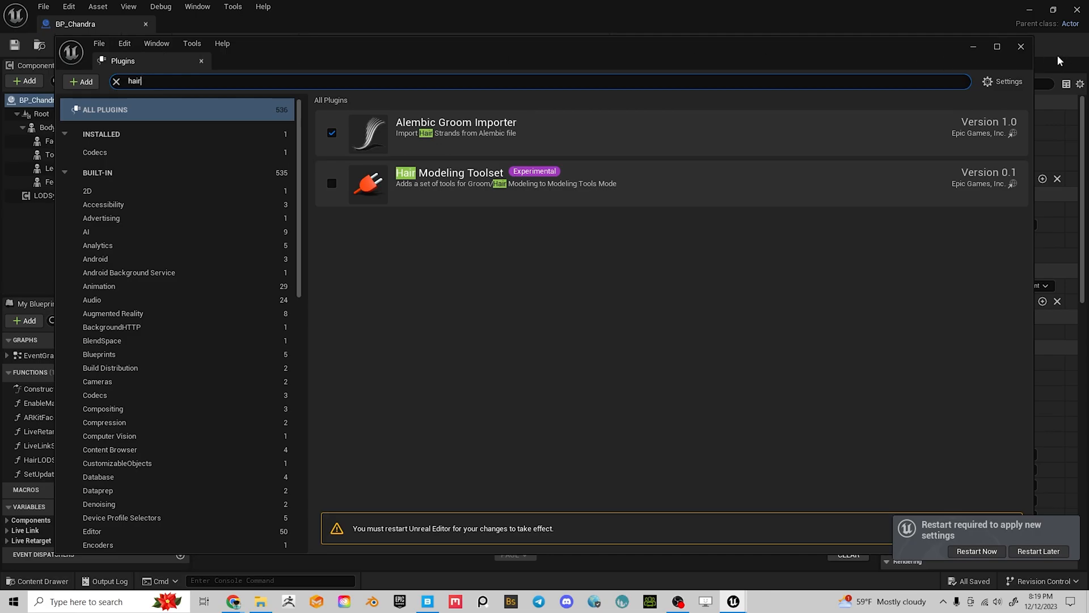
pyautogui.click(1022, 47)
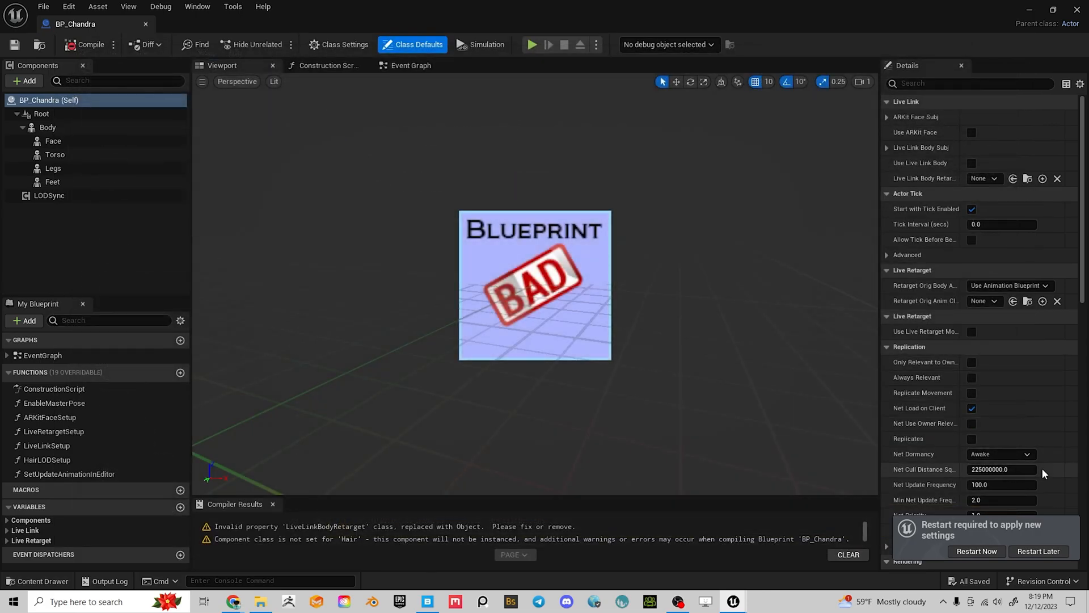
# Restart the editor, close Bridge, and decline reopening the previous asset editor
pyautogui.click(977, 551)
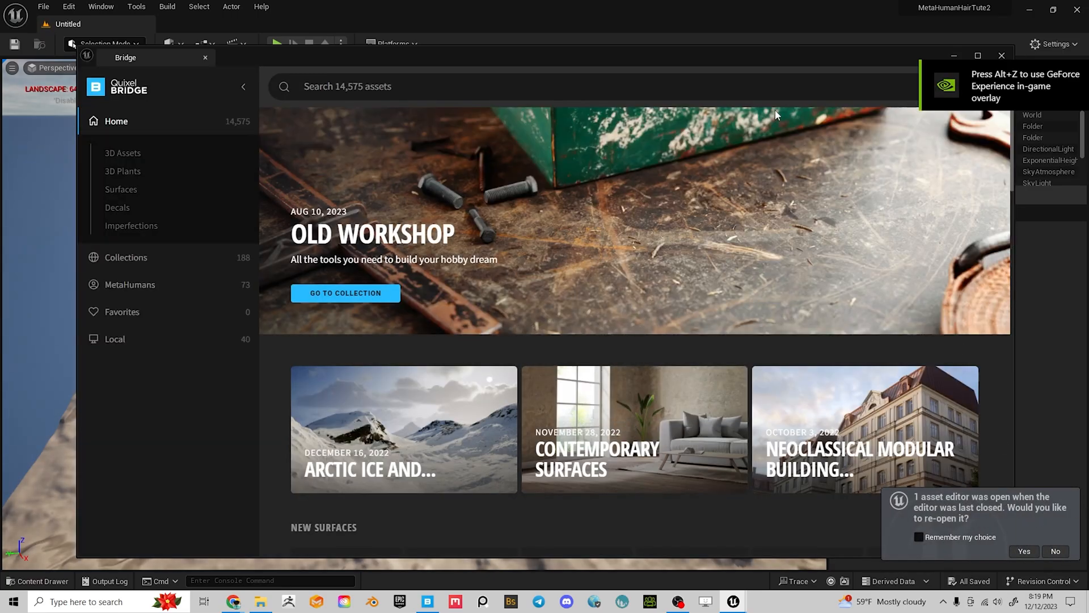
pyautogui.click(1002, 55)
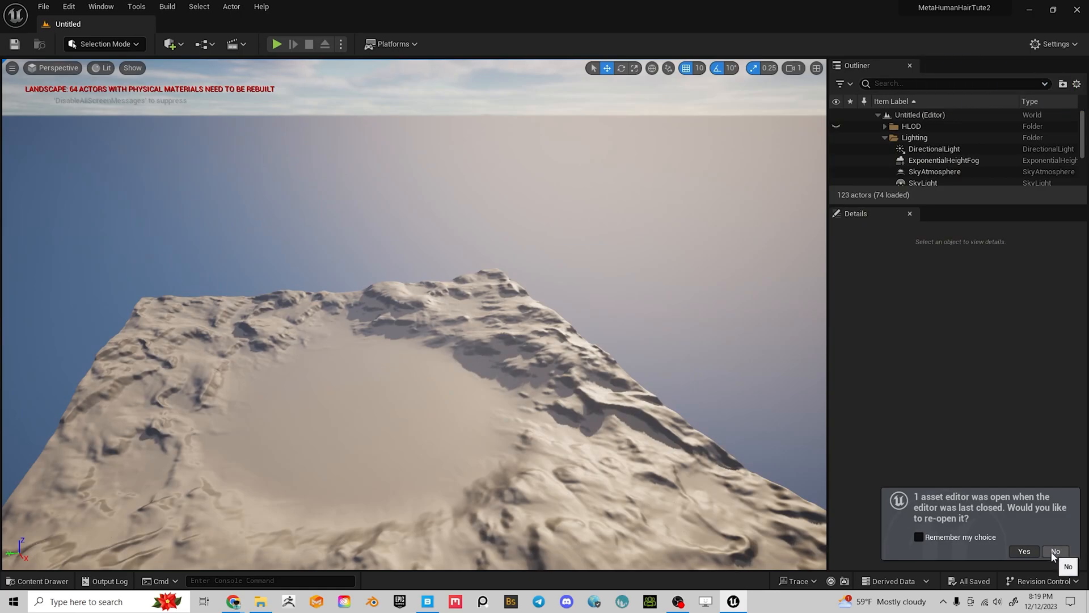
pyautogui.click(1055, 550)
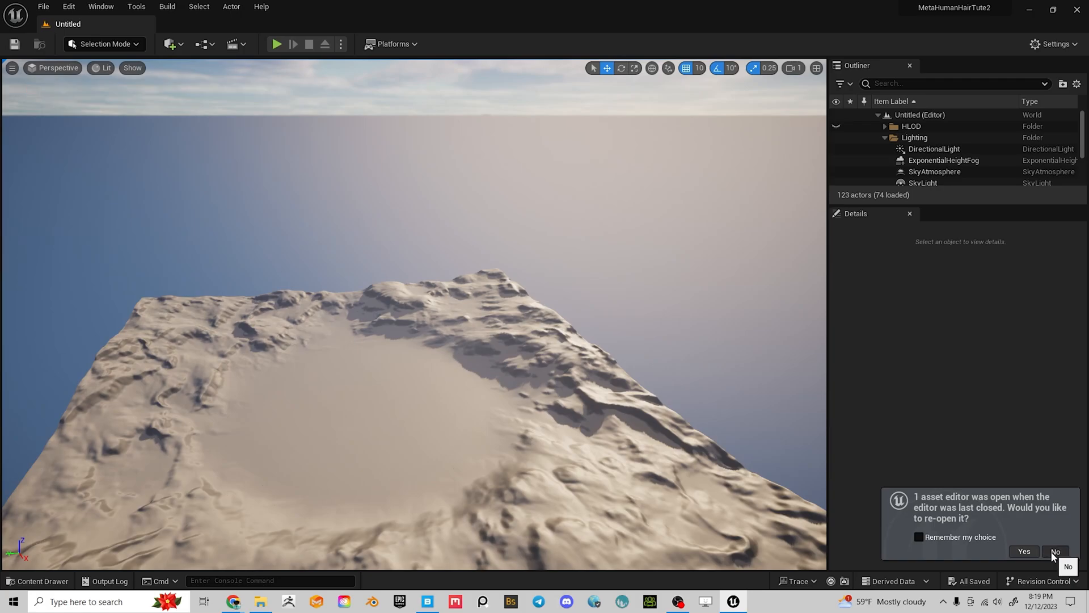
pyautogui.moveTo(265, 272)
pyautogui.mouseDown(button='right')
pyautogui.moveTo(284, 237)
pyautogui.moveTo(275, 287)
pyautogui.mouseUp(button='right')
pyautogui.hotkey('ctrl', 'space')
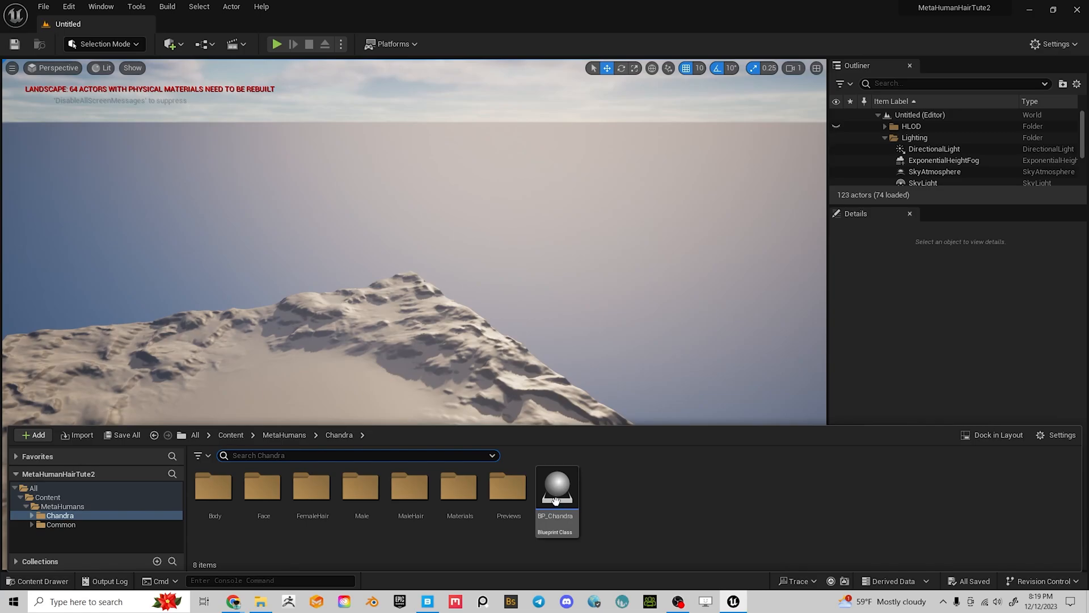
# Open BP_Chandra's viewport, frame Chandra's head up close, and select the Face component
pyautogui.click(557, 498)
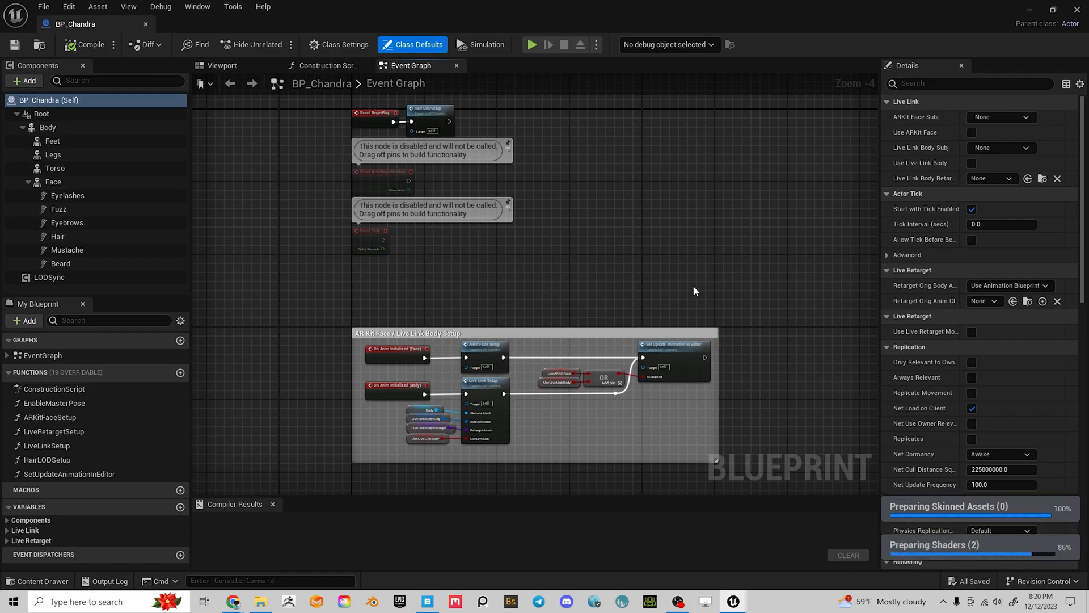
pyautogui.click(223, 65)
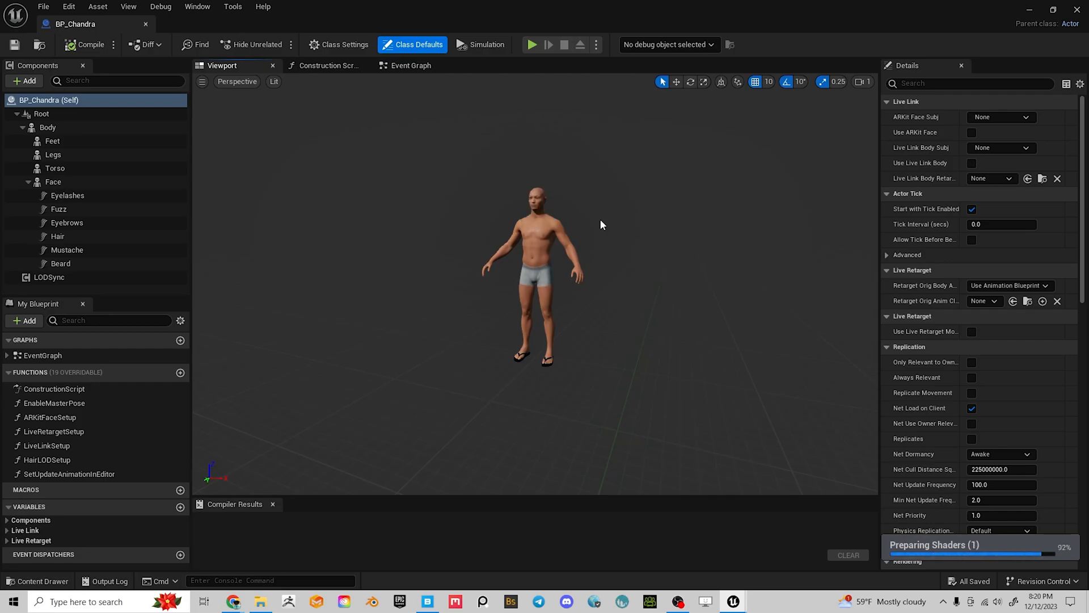
pyautogui.scroll(8, 647, 231)
pyautogui.moveTo(690, 161); pyautogui.dragTo(690, 273)
pyautogui.moveTo(690, 160); pyautogui.dragTo(690, 102, button='middle')
pyautogui.scroll(6, 687, 175)
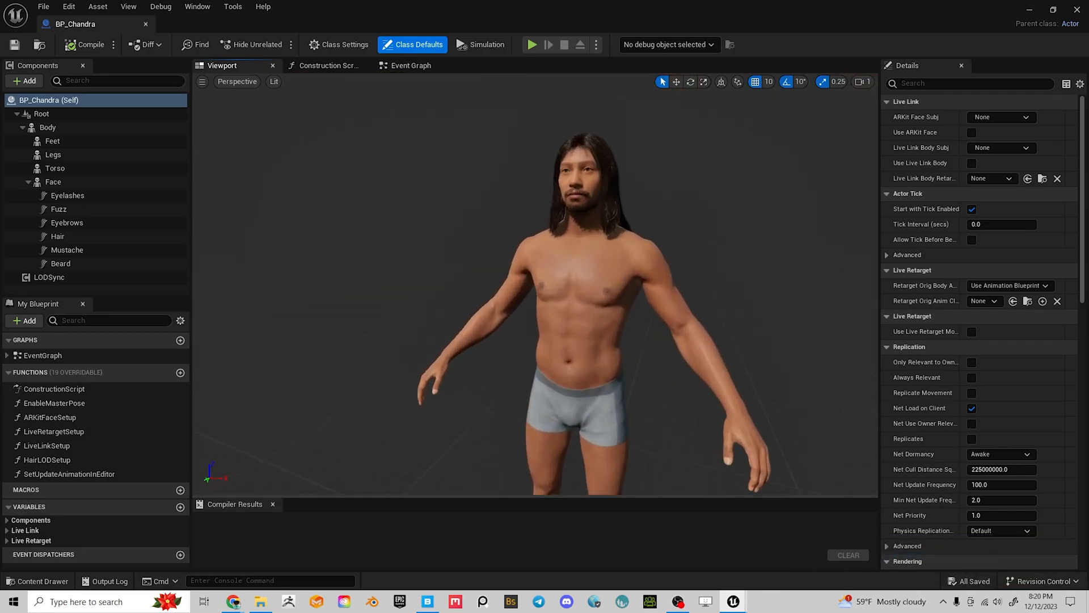
pyautogui.moveTo(687, 176)
pyautogui.mouseDown(button='right')
pyautogui.moveTo(624, 175)
pyautogui.moveTo(701, 150)
pyautogui.moveTo(636, 147)
pyautogui.moveTo(701, 196)
pyautogui.moveTo(688, 174)
pyautogui.mouseUp(button='right')
pyautogui.press('w')
pyautogui.moveTo(656, 178)
pyautogui.keyDown('alt'); pyautogui.mouseDown()
pyautogui.moveTo(732, 173)
pyautogui.moveTo(657, 183)
pyautogui.mouseUp(); pyautogui.keyUp('alt')
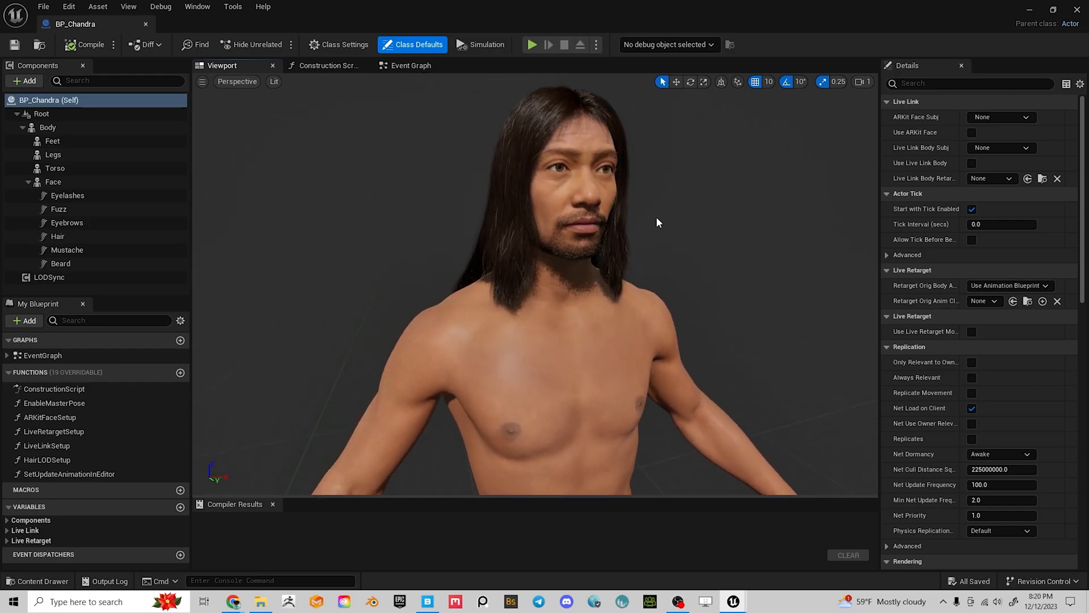
pyautogui.click(664, 323)
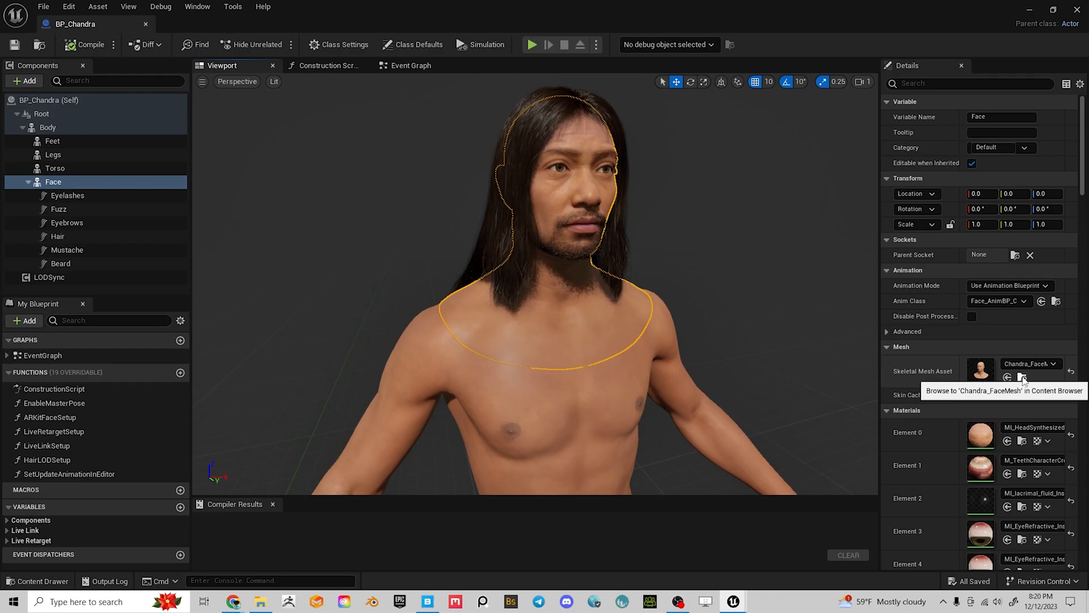
# Export Chandra_FaceMesh to the My Models For Unreal Marketplace folder as Chandra_FaceMesh3
pyautogui.click(1023, 377)
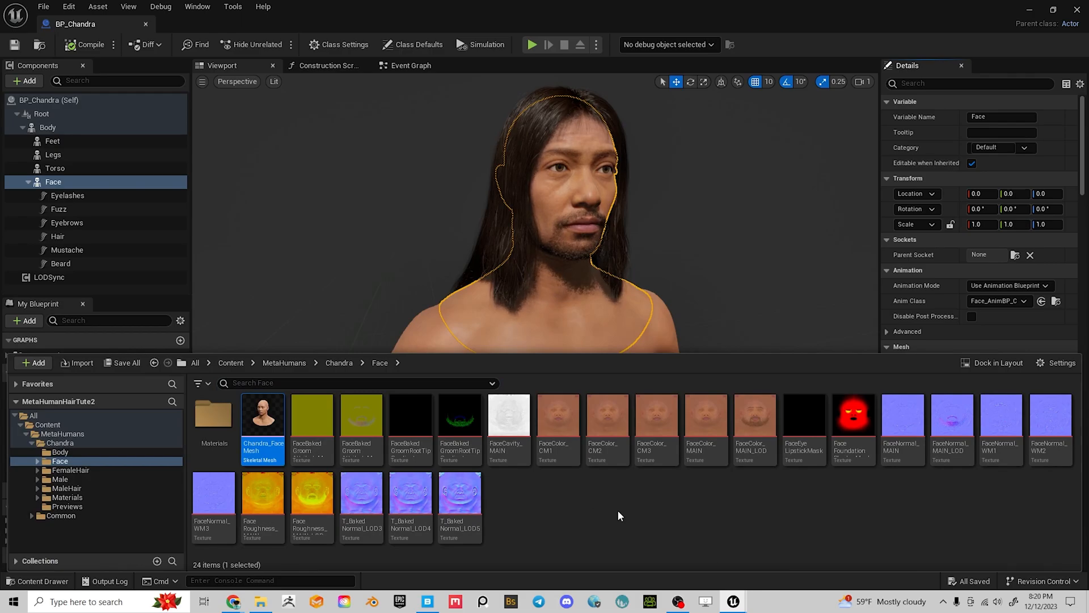
pyautogui.rightClick(266, 427)
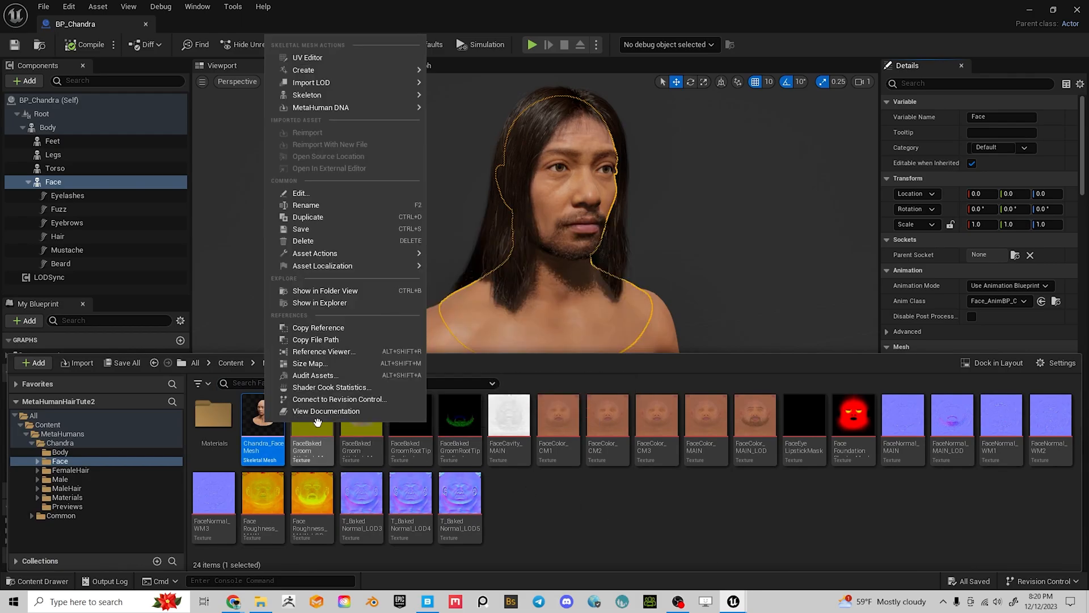
pyautogui.moveTo(408, 253)
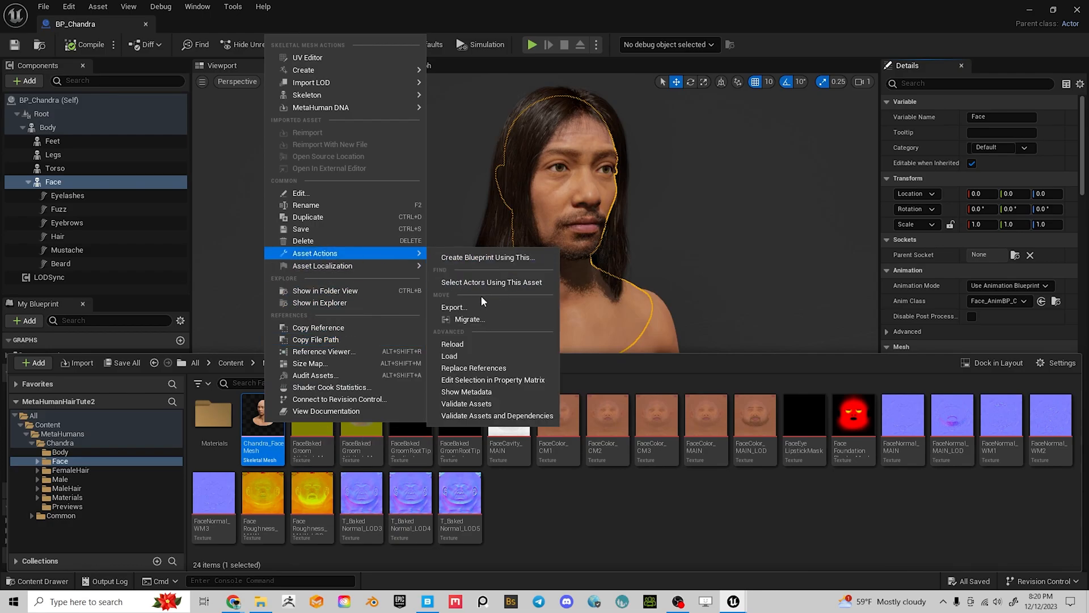
pyautogui.click(461, 307)
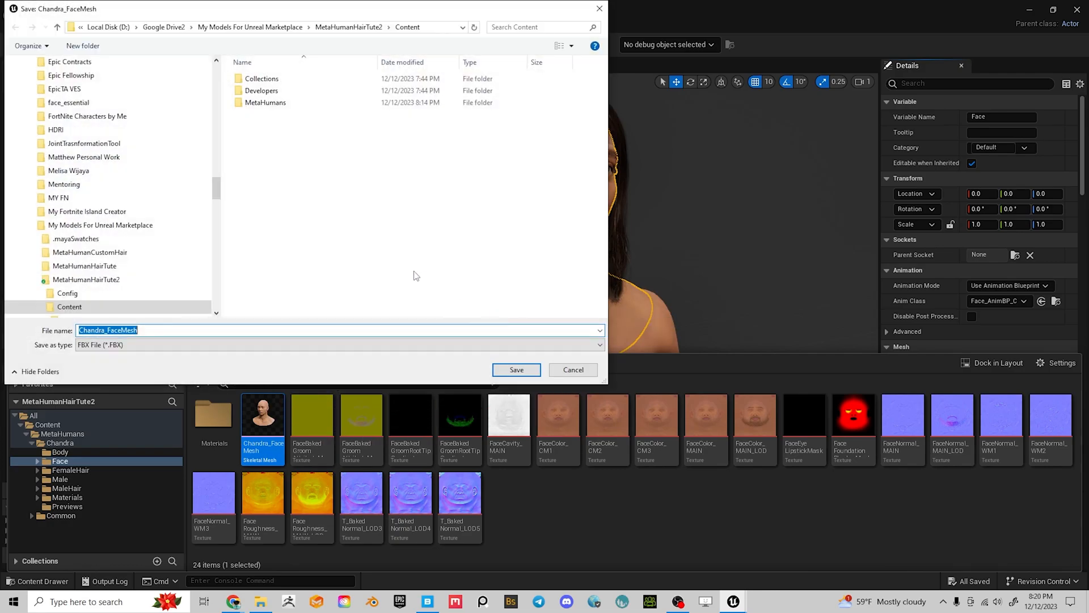
pyautogui.click(356, 30)
pyautogui.click(264, 28)
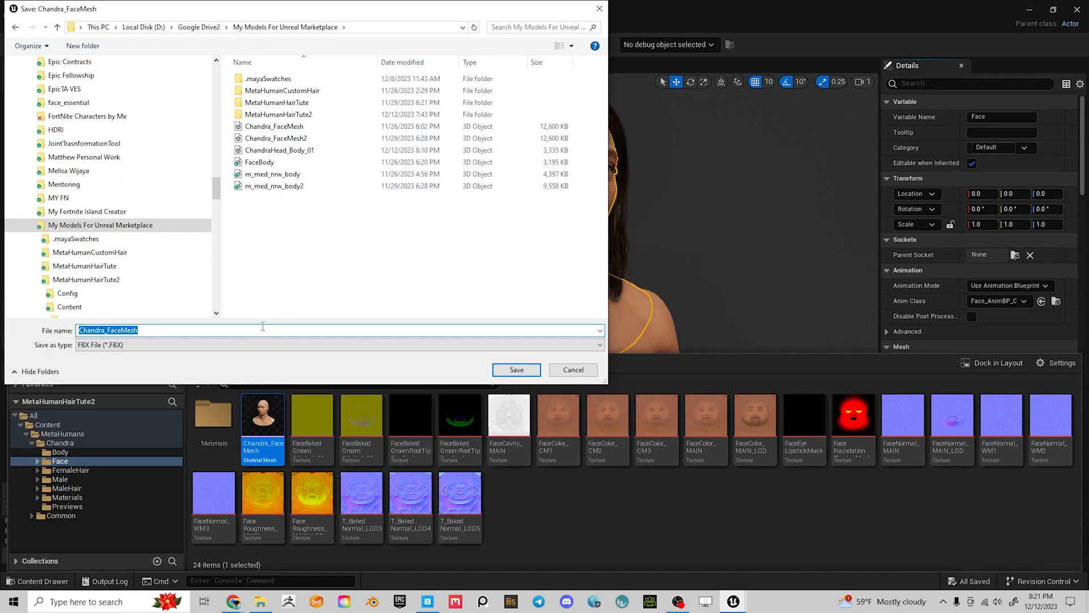
pyautogui.click(275, 138)
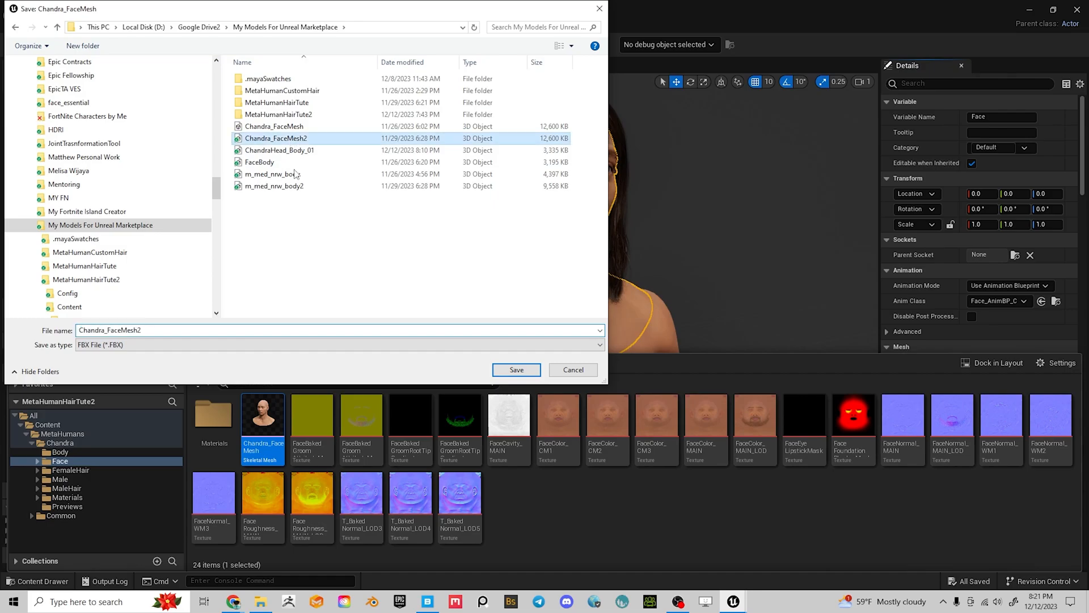
pyautogui.click(139, 332)
pyautogui.click(140, 331)
pyautogui.click(140, 330)
pyautogui.press('BackSpace')
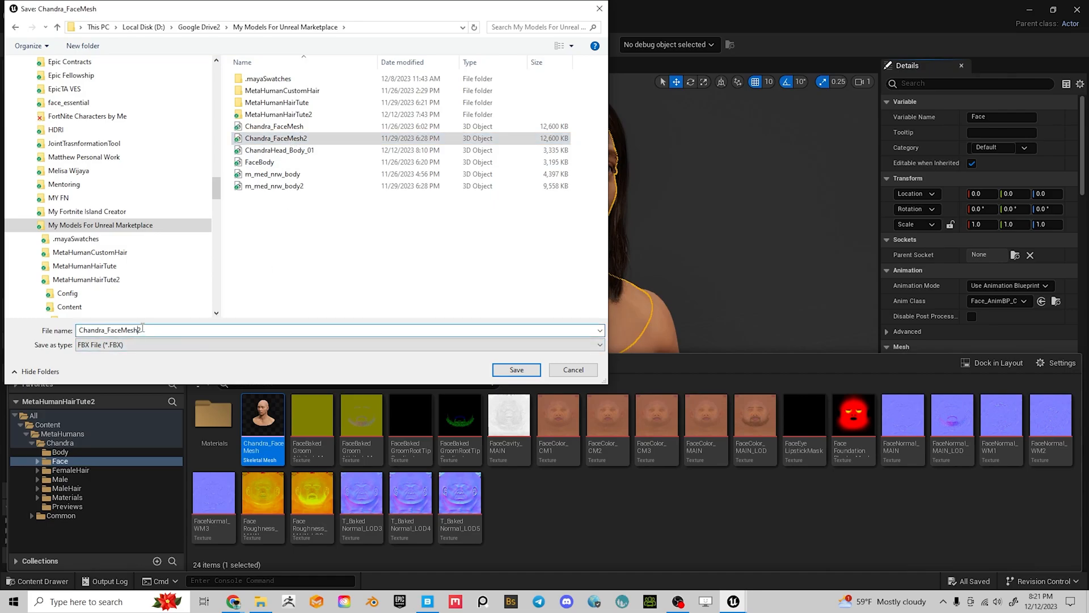
pyautogui.write('3')
pyautogui.click(517, 369)
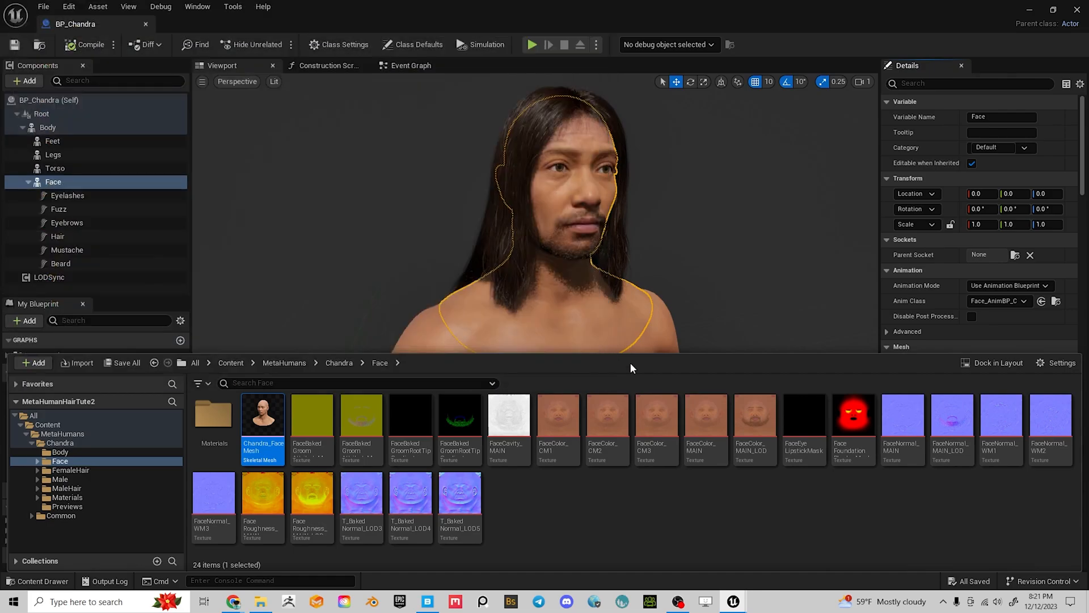
# Untick LODs, collision and morph targets, set FBX 2020 compatibility, and export
pyautogui.scroll(-1, 600, 314)
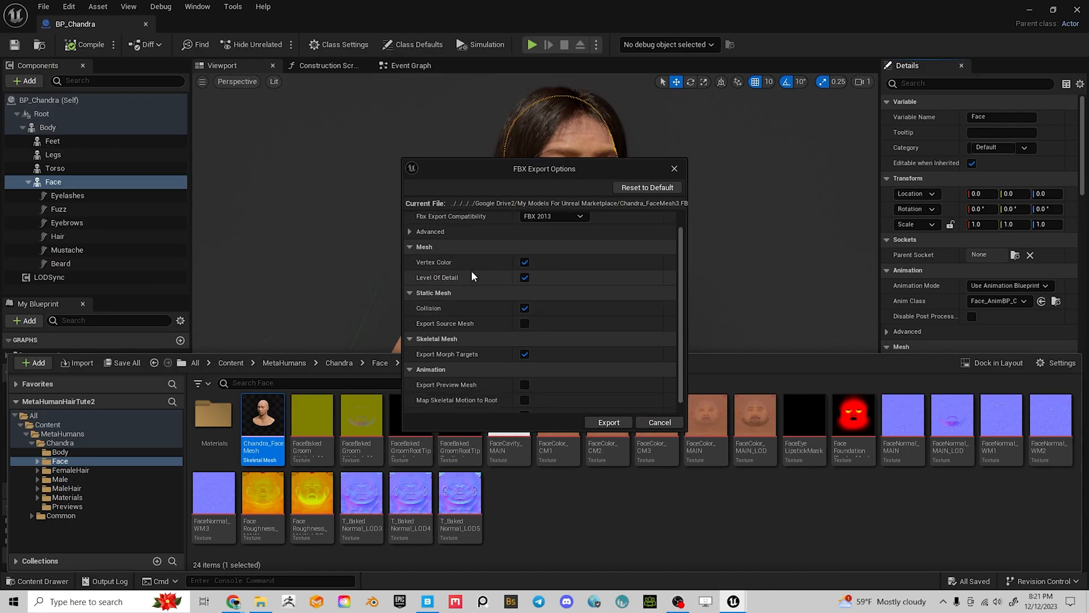
pyautogui.click(525, 277)
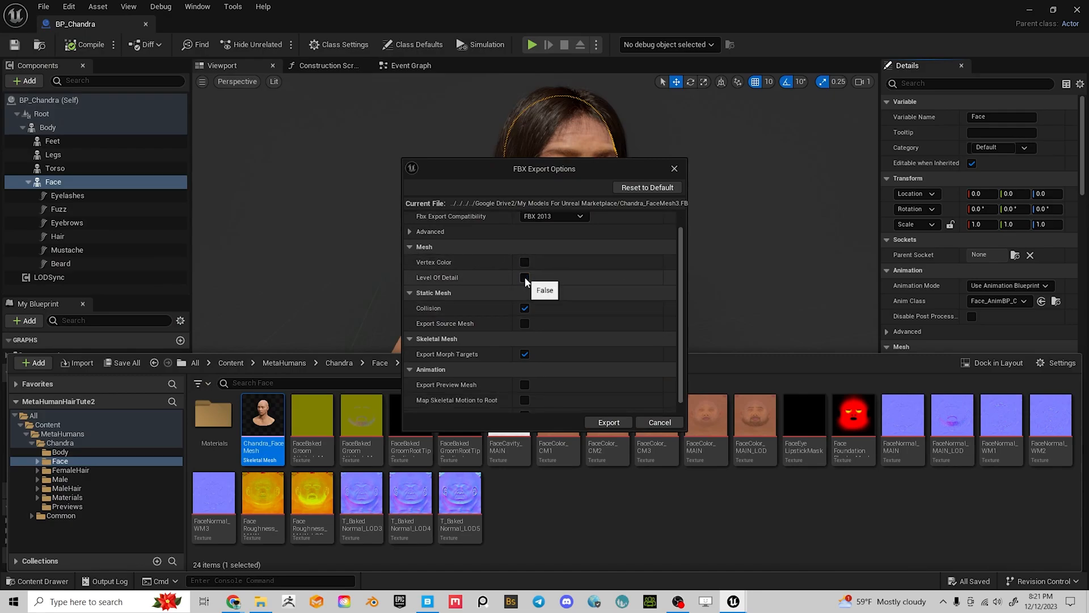
pyautogui.click(524, 308)
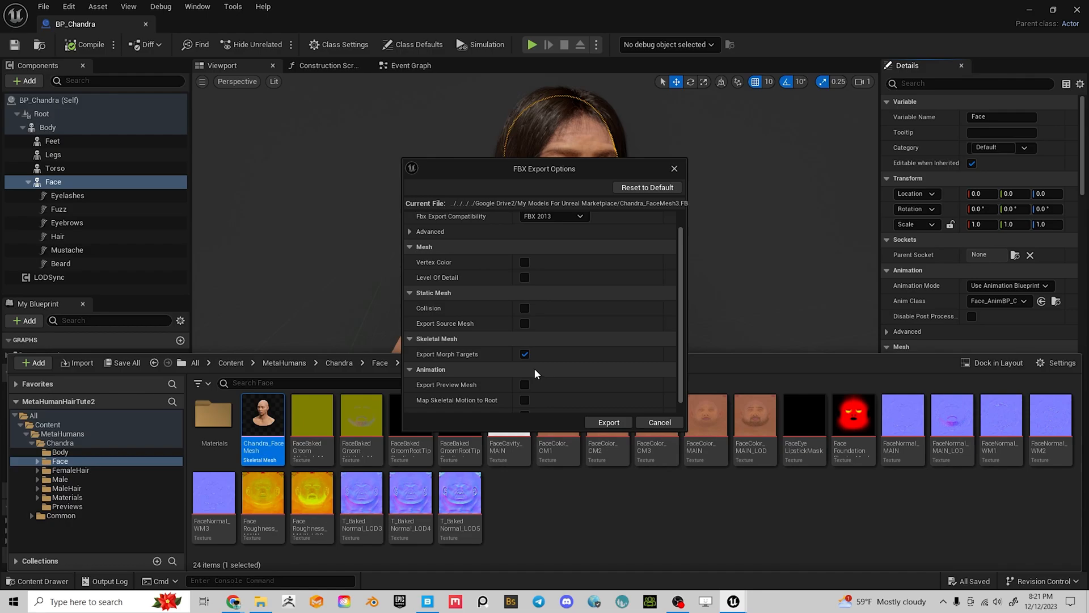
pyautogui.click(525, 354)
pyautogui.scroll(-1, 604, 344)
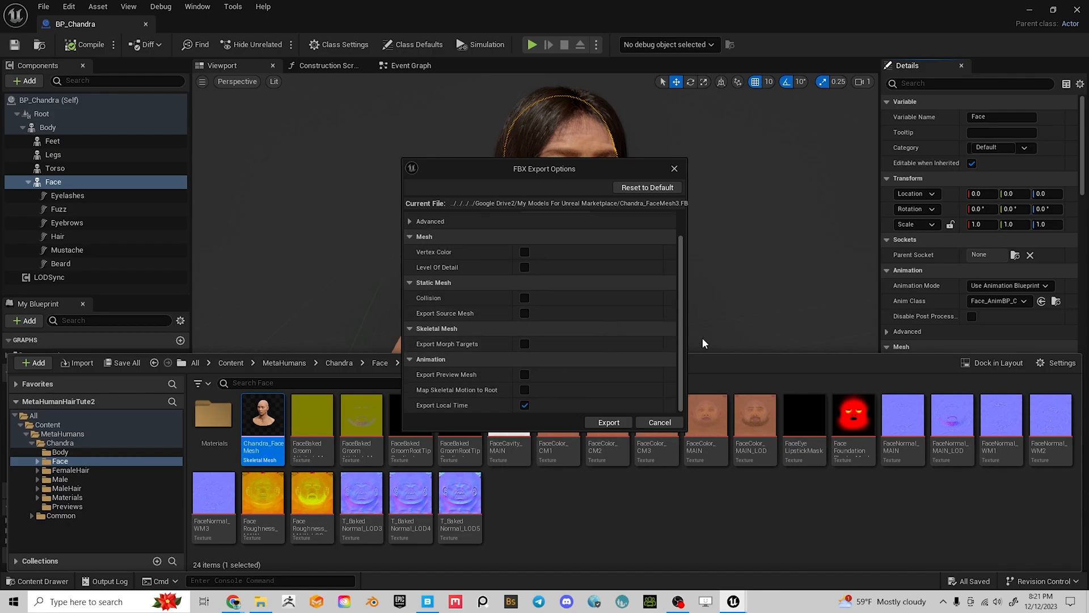
pyautogui.scroll(1, 621, 308)
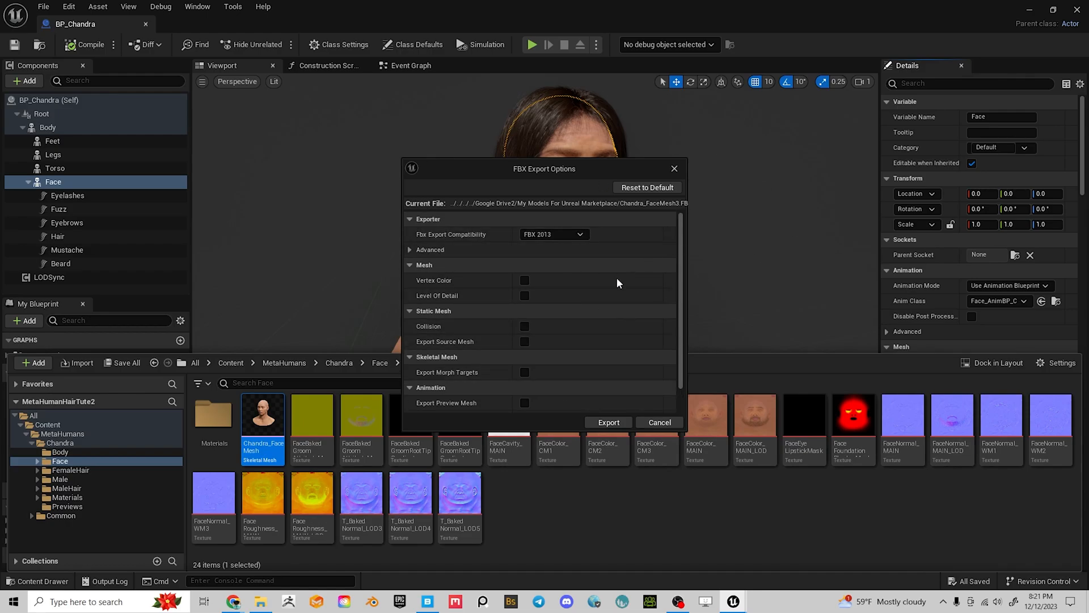
pyautogui.click(539, 235)
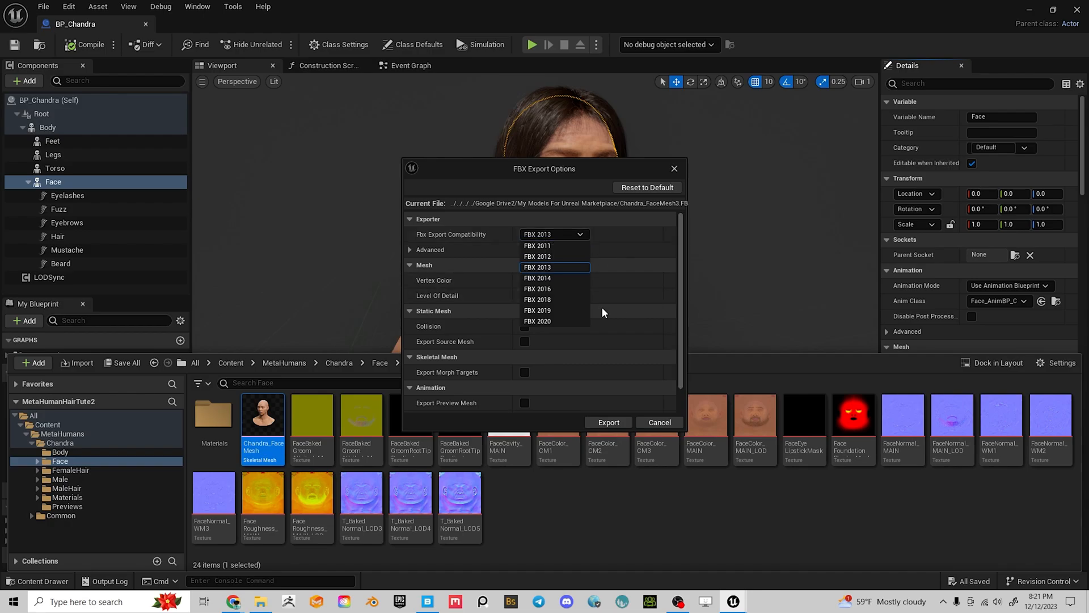
pyautogui.click(557, 321)
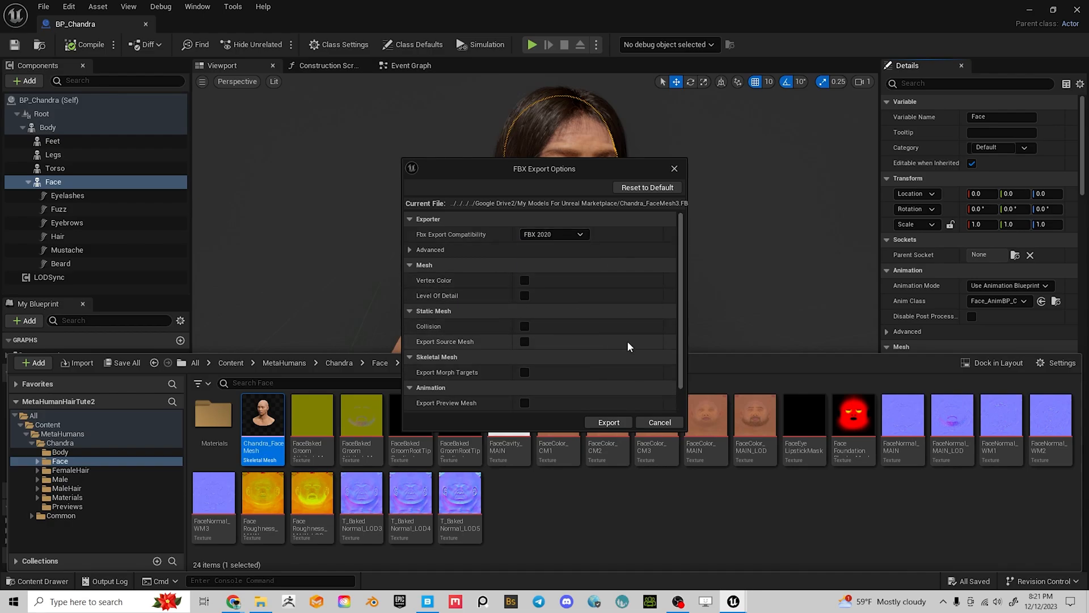
pyautogui.click(615, 423)
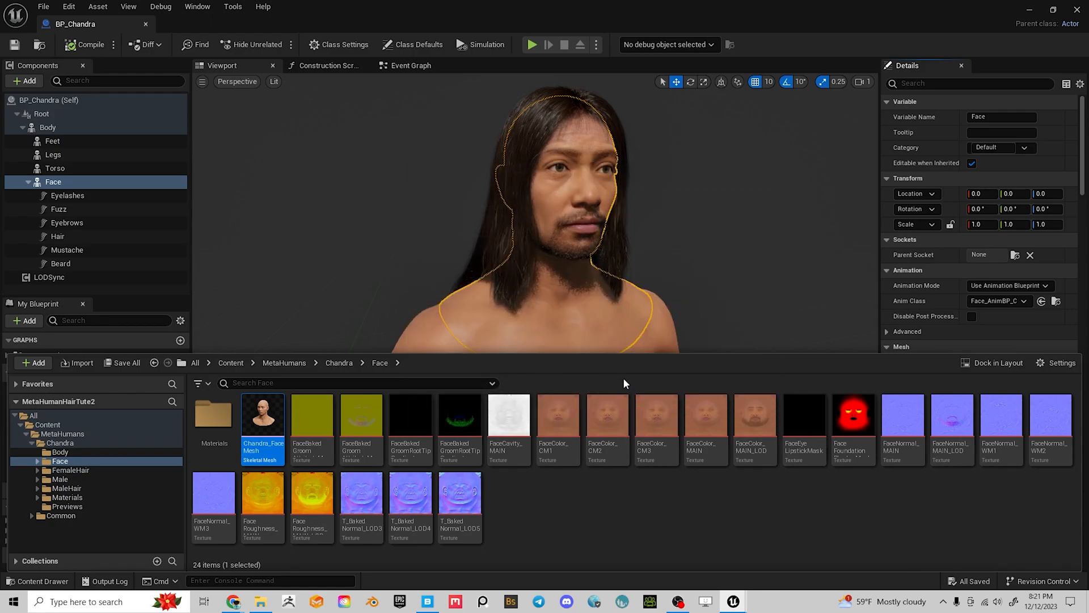
pyautogui.click(420, 326)
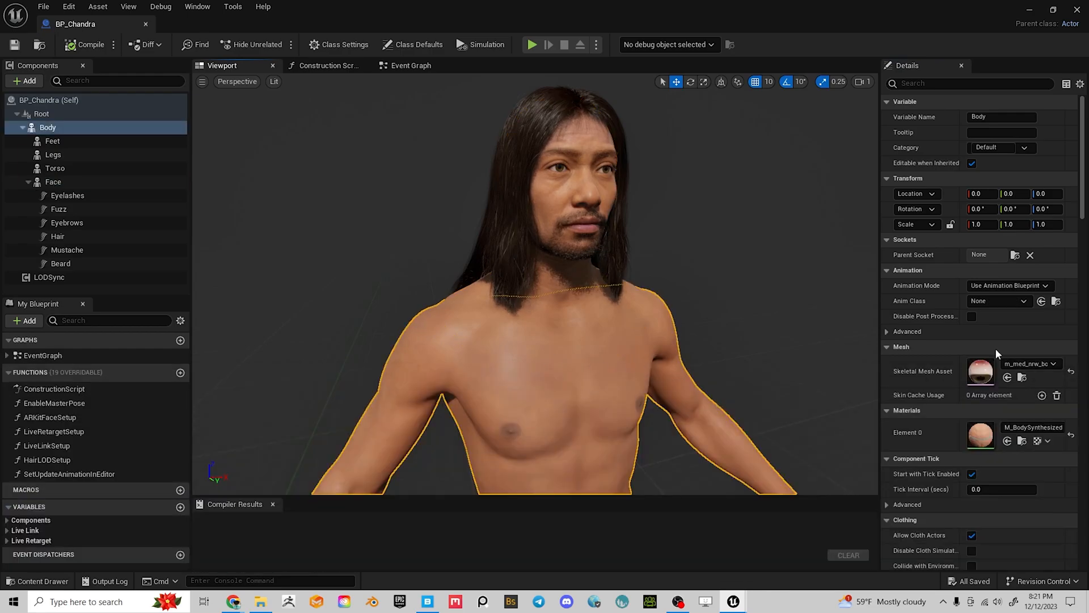
# Export the m_med_nrw_body mesh under the file name m_med_nrw_body3
pyautogui.click(1022, 377)
pyautogui.rightClick(211, 428)
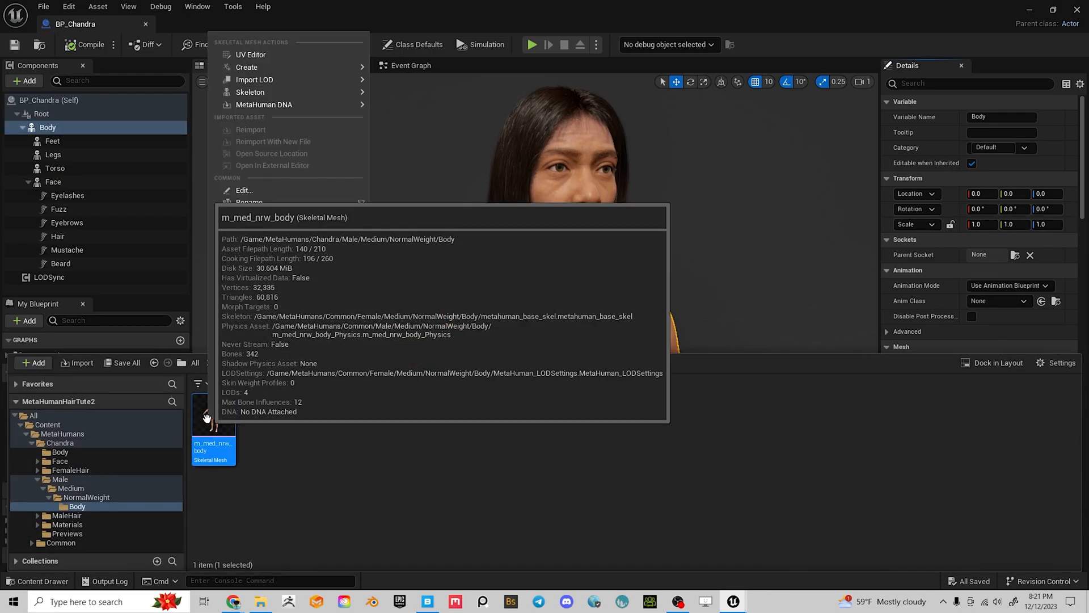
pyautogui.moveTo(262, 250)
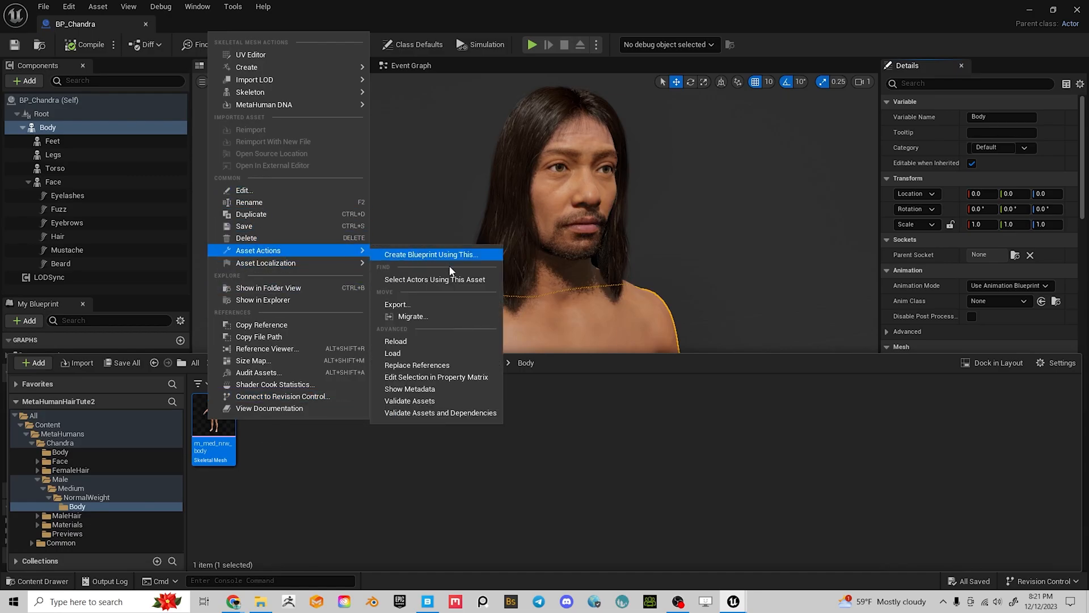
pyautogui.click(420, 304)
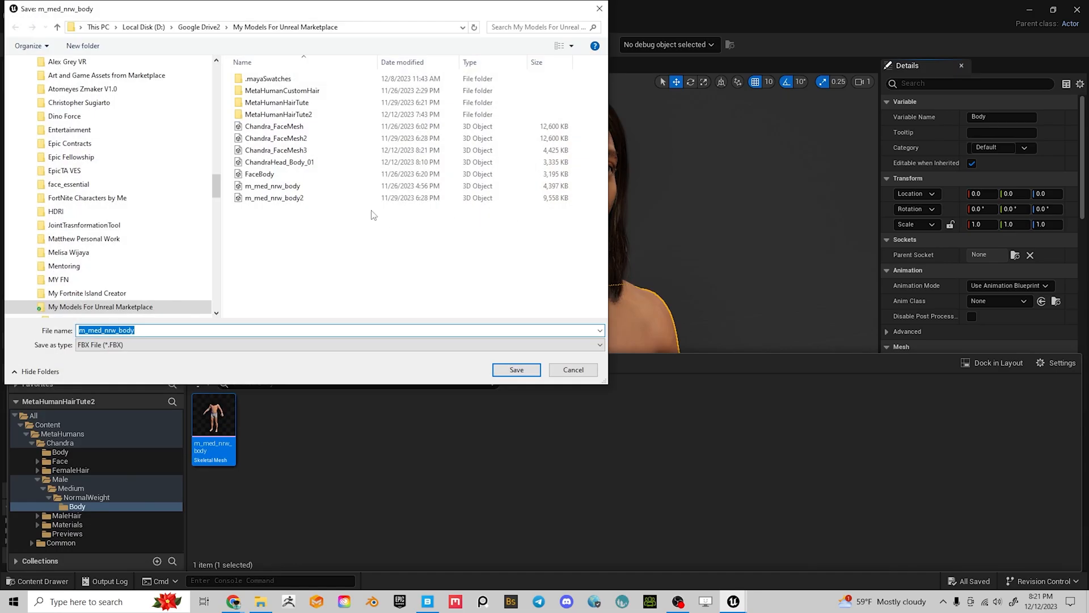
pyautogui.click(299, 198)
pyautogui.doubleClick(154, 331)
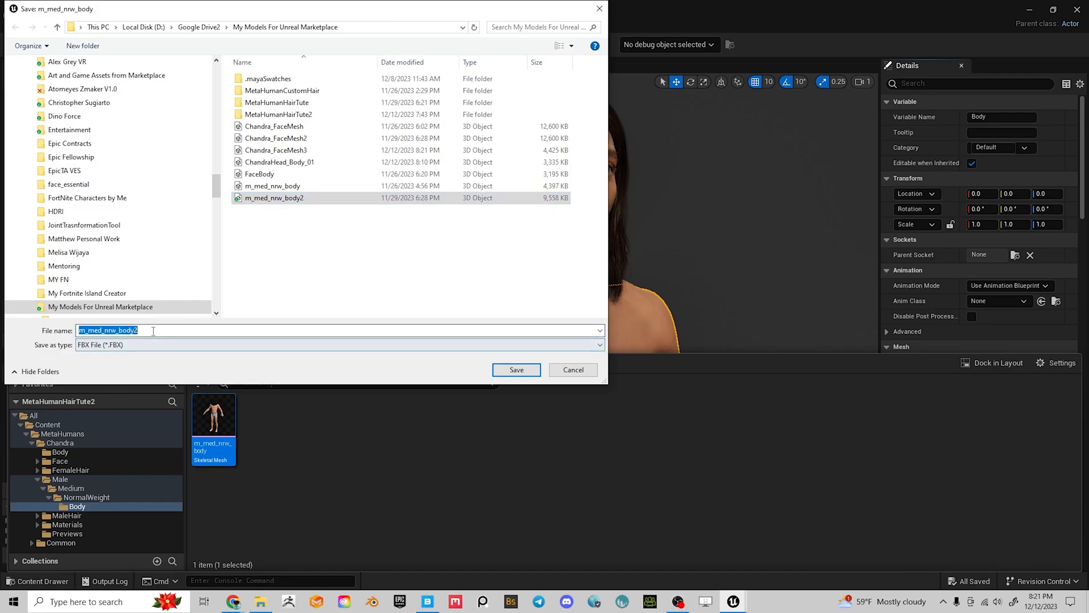
pyautogui.click(135, 327)
pyautogui.press('BackSpace')
pyautogui.write('3')
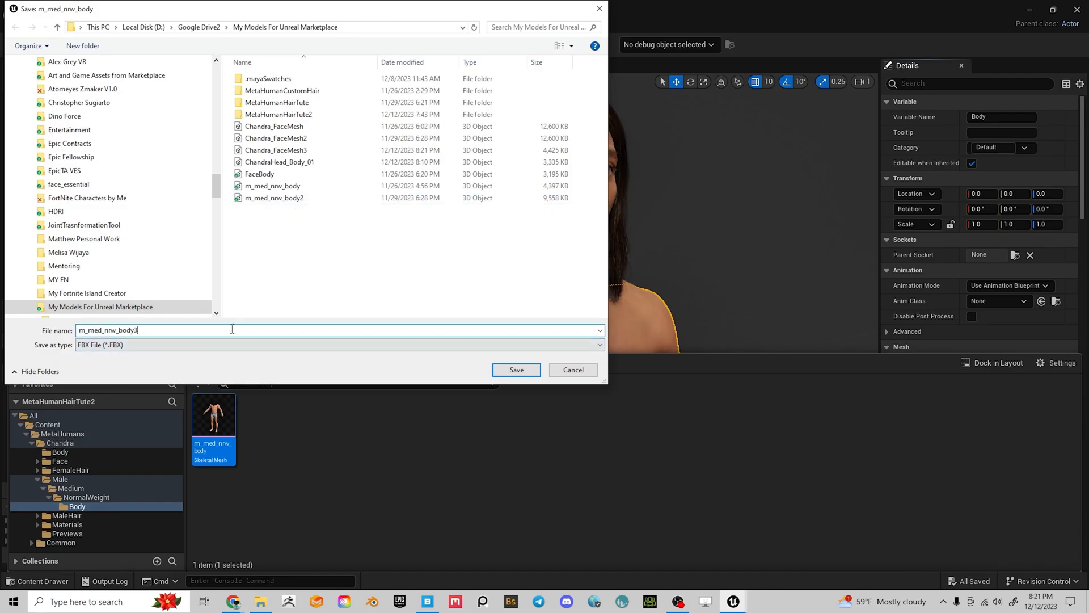
pyautogui.press('Return')
# Keep the FBX 2020 export settings and export the body mesh
pyautogui.scroll(-2, 573, 328)
pyautogui.scroll(1, 530, 335)
pyautogui.scroll(1, 530, 336)
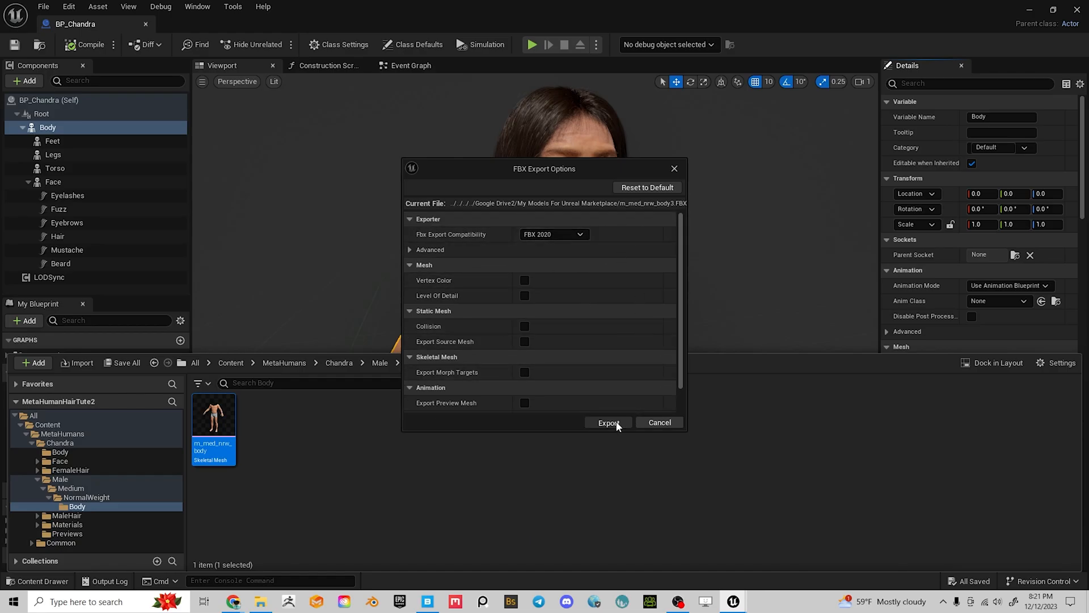
pyautogui.click(612, 422)
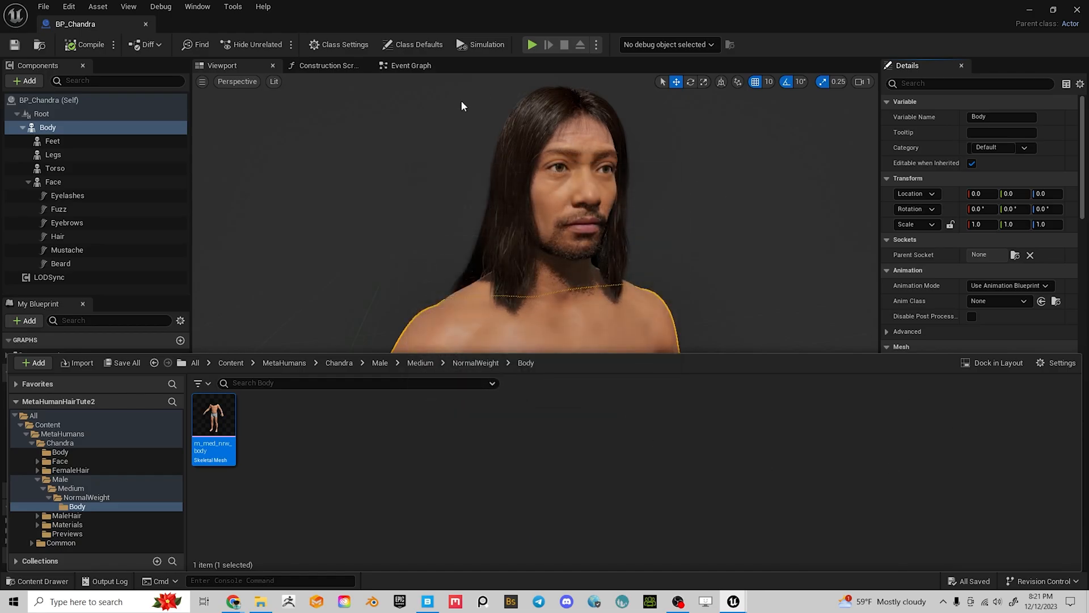
# Save all changed assets, close the BP_Chandra editor, and quit Unreal Engine
pyautogui.click(44, 6)
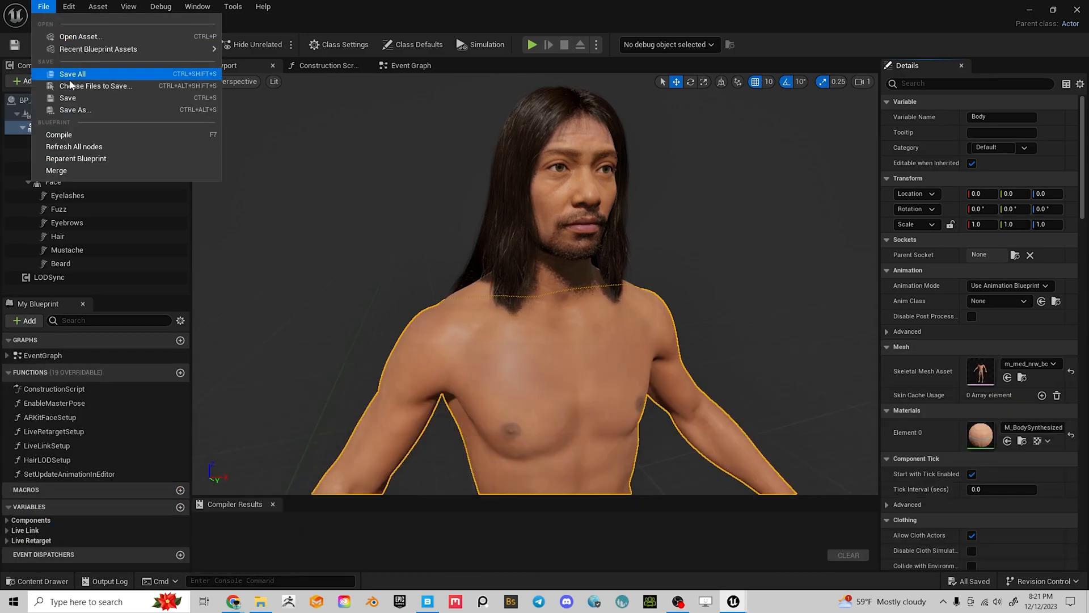
pyautogui.click(76, 77)
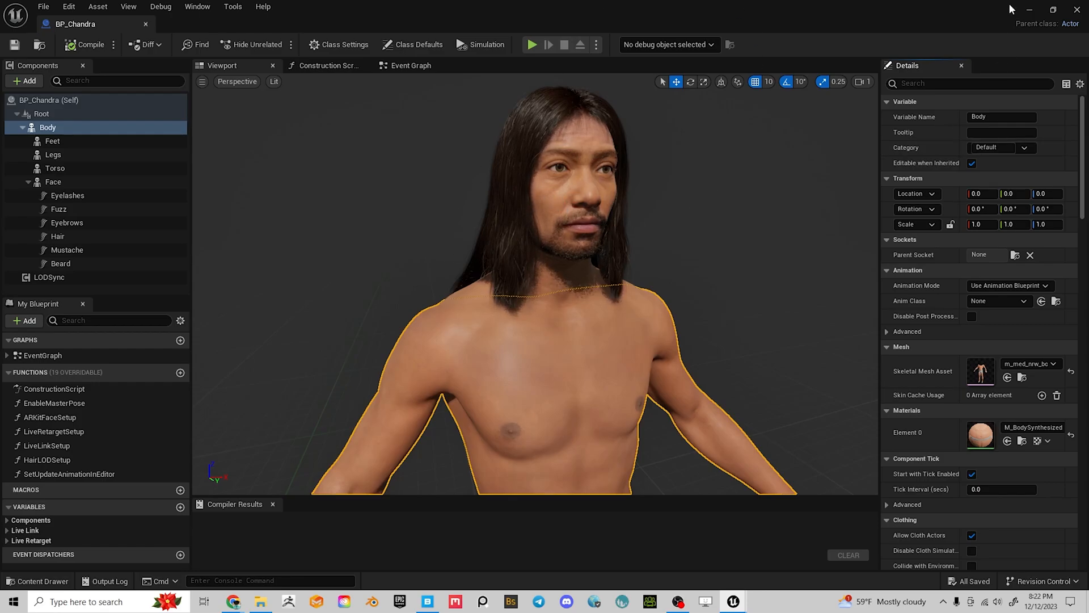
pyautogui.click(1078, 9)
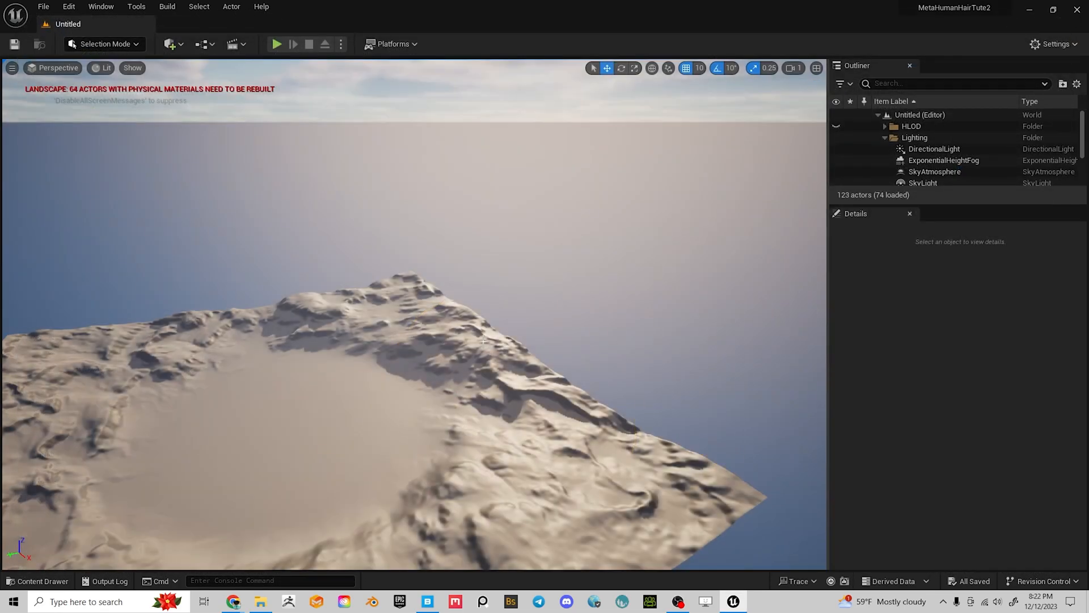
pyautogui.click(1077, 10)
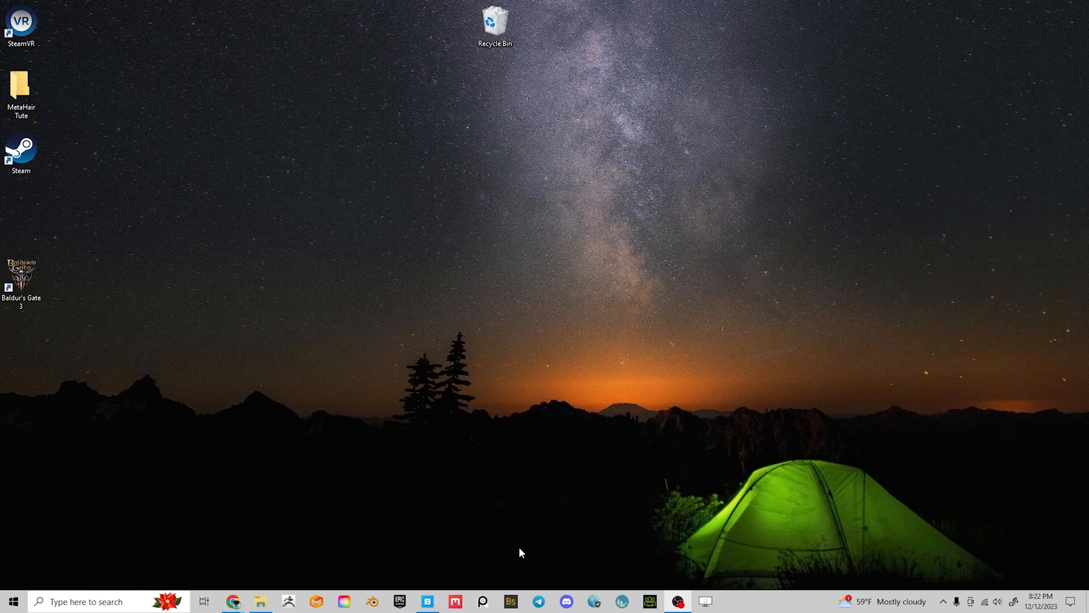
# Search Windows for 'm', launch Maya 2023, and minimize the Epic Games Launcher
pyautogui.click(91, 601)
pyautogui.write('am')
pyautogui.press('BackSpace')
pyautogui.press('BackSpace')
pyautogui.write('m')
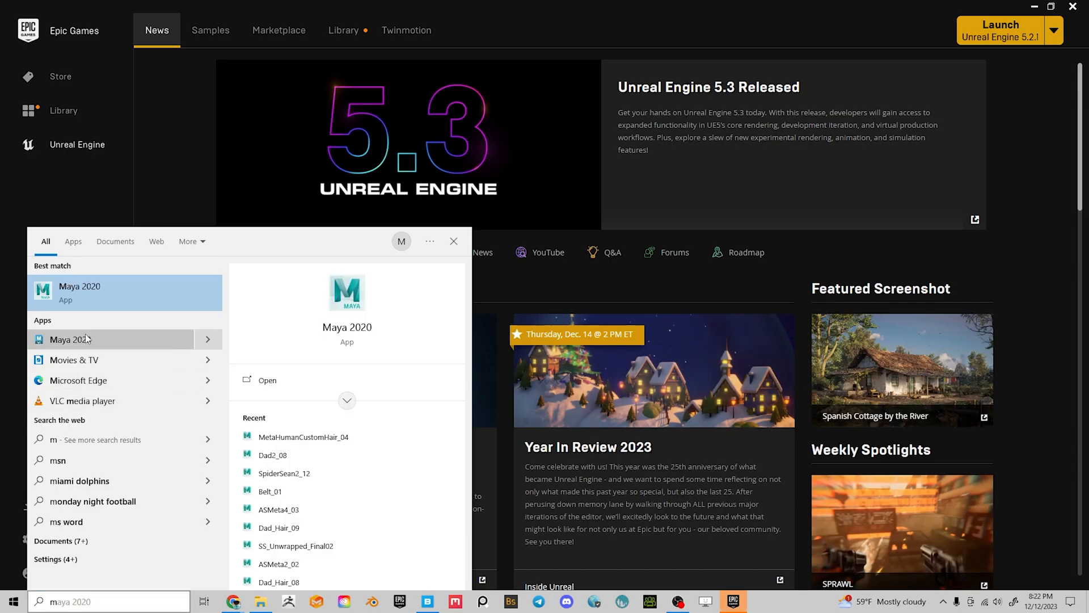
pyautogui.click(87, 339)
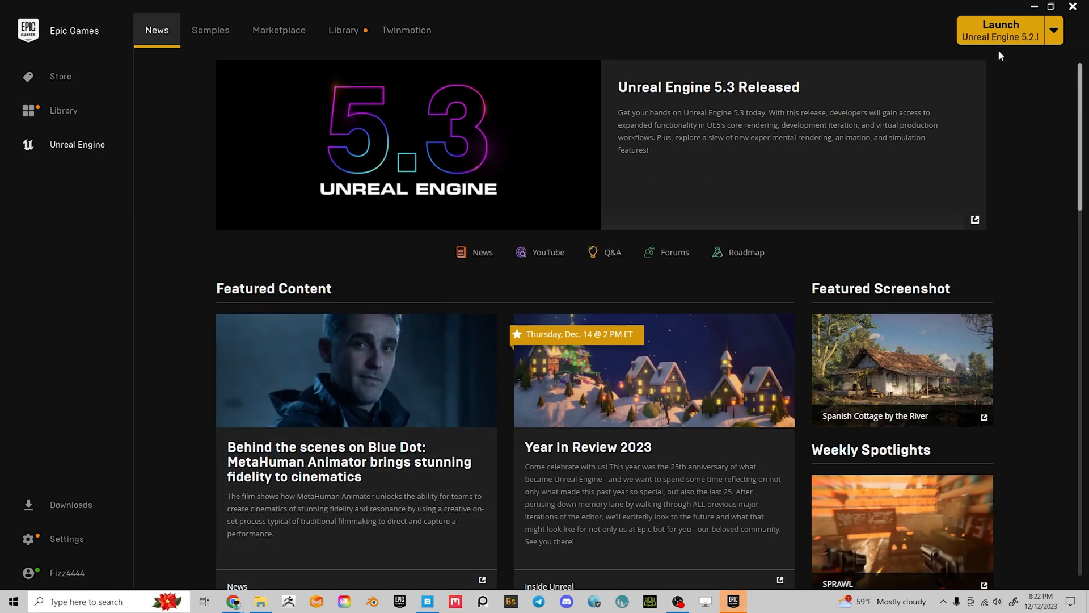
pyautogui.click(1035, 6)
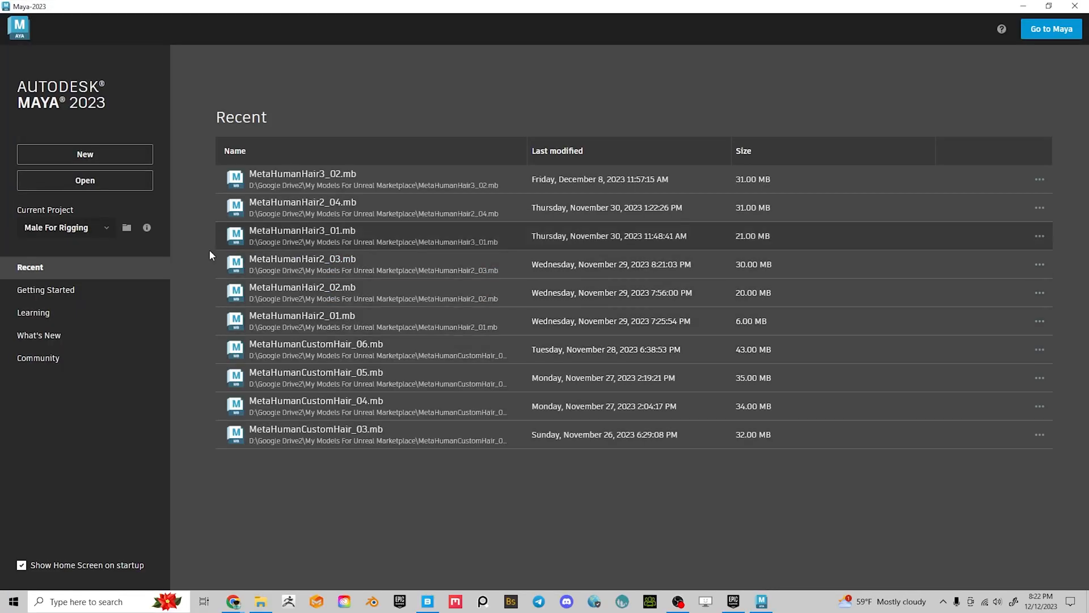
# Import ChandraHead_Body_01.fbx from D:\Google Drive2\My Models For Unreal Marketplace into a new scene
pyautogui.click(1048, 29)
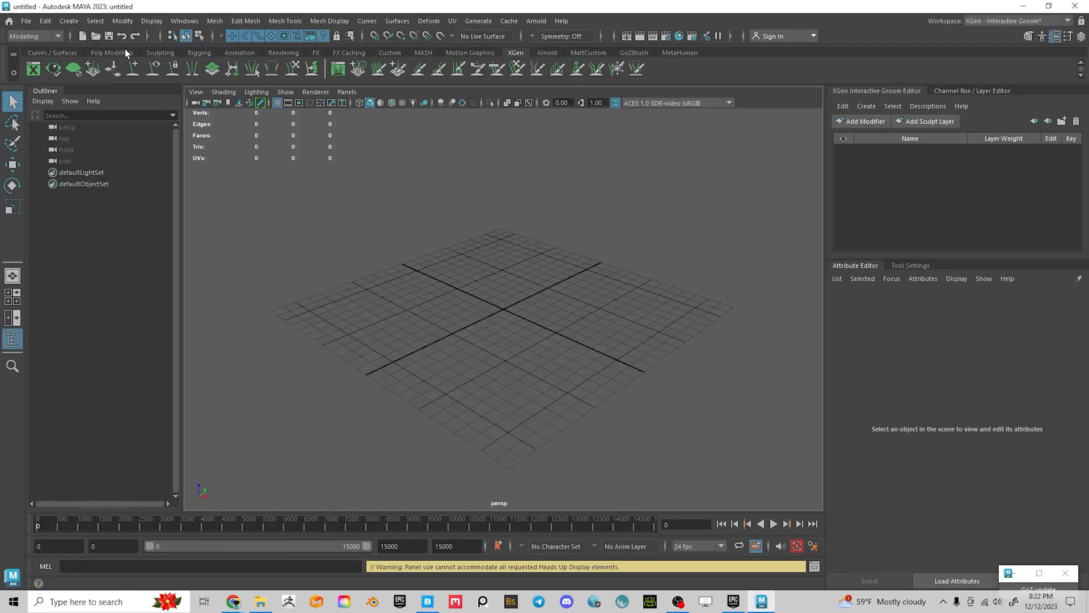
pyautogui.click(26, 21)
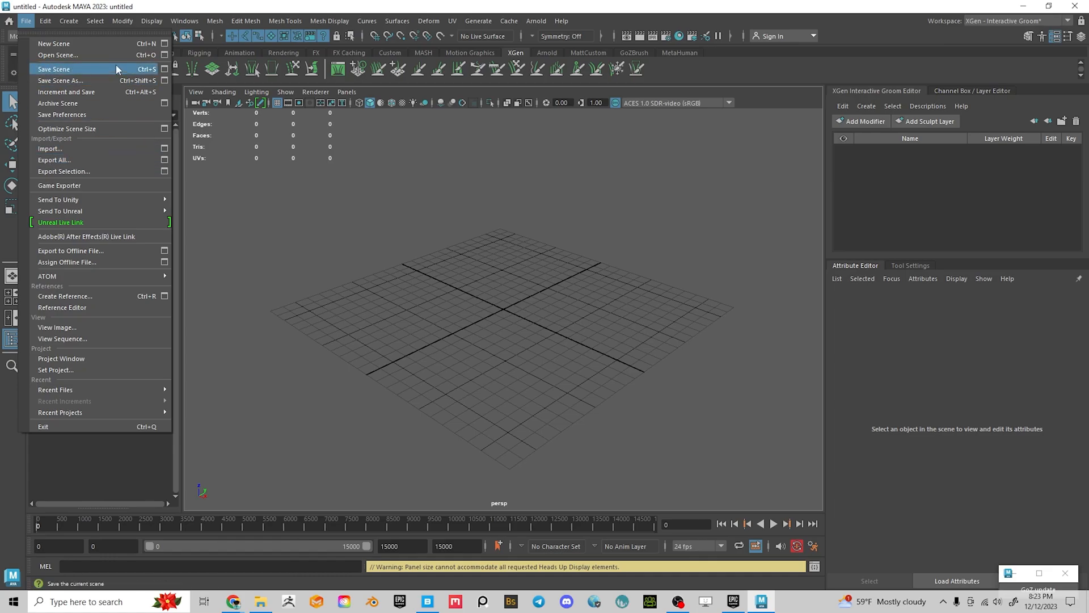
pyautogui.click(50, 149)
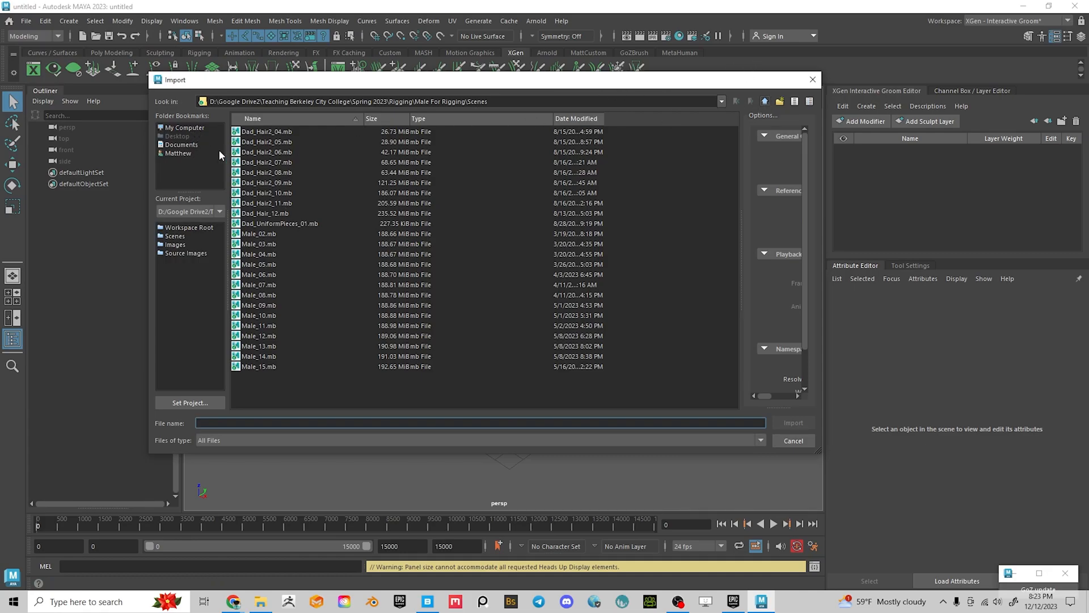
pyautogui.click(182, 127)
pyautogui.doubleClick(267, 141)
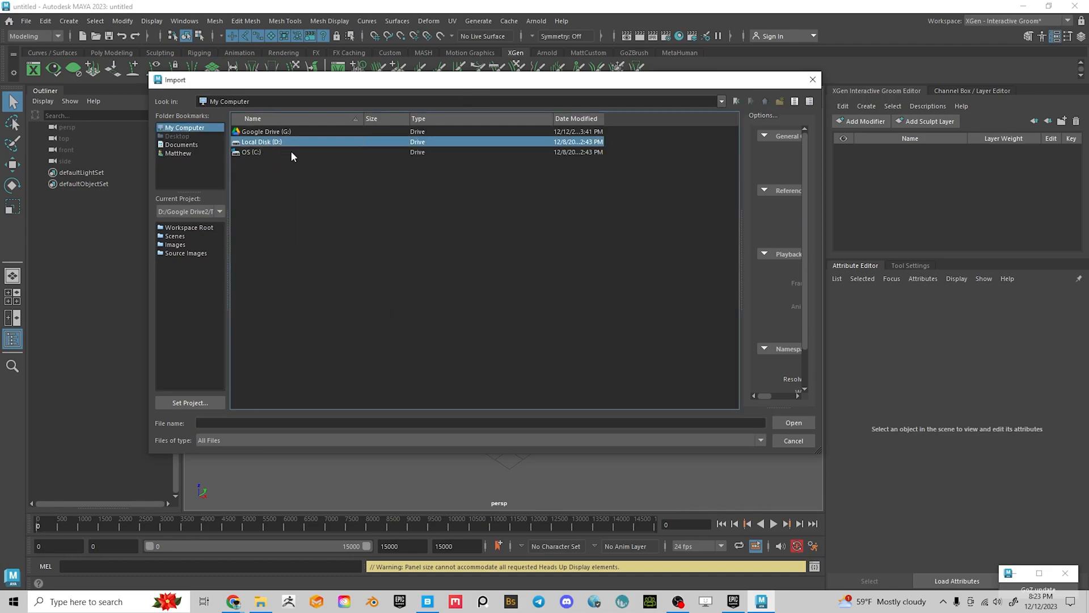
pyautogui.scroll(-5, 340, 255)
pyautogui.doubleClick(251, 244)
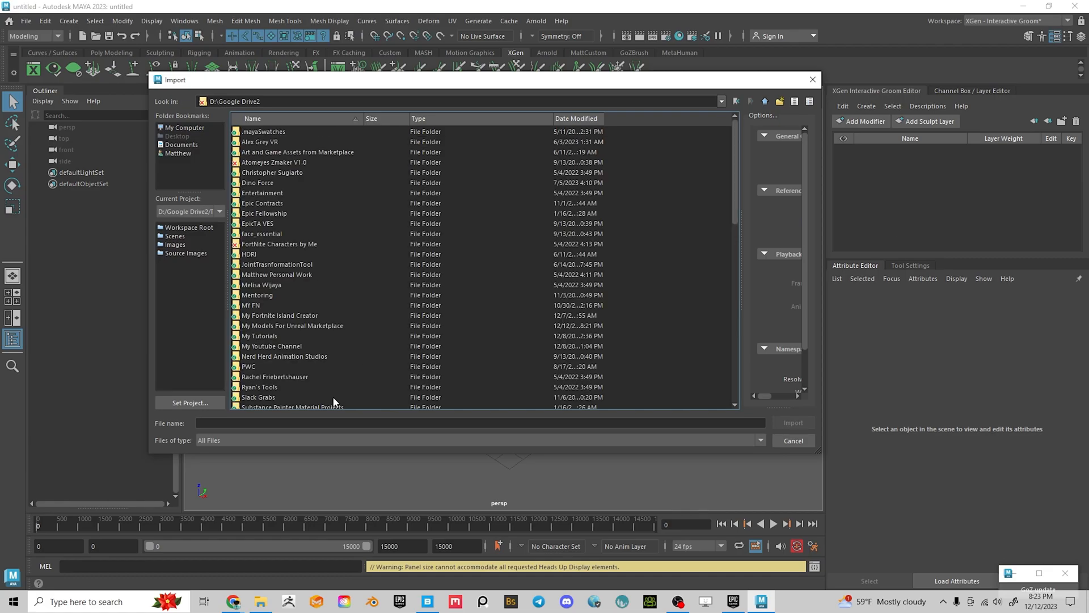
pyautogui.click(284, 324)
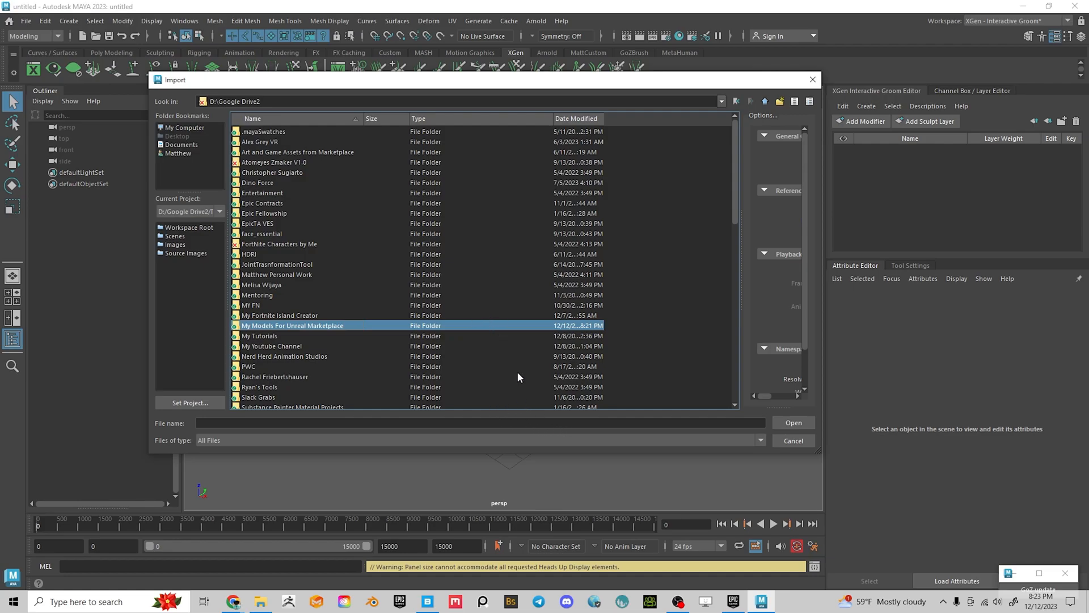
pyautogui.doubleClick(535, 324)
pyautogui.click(533, 324)
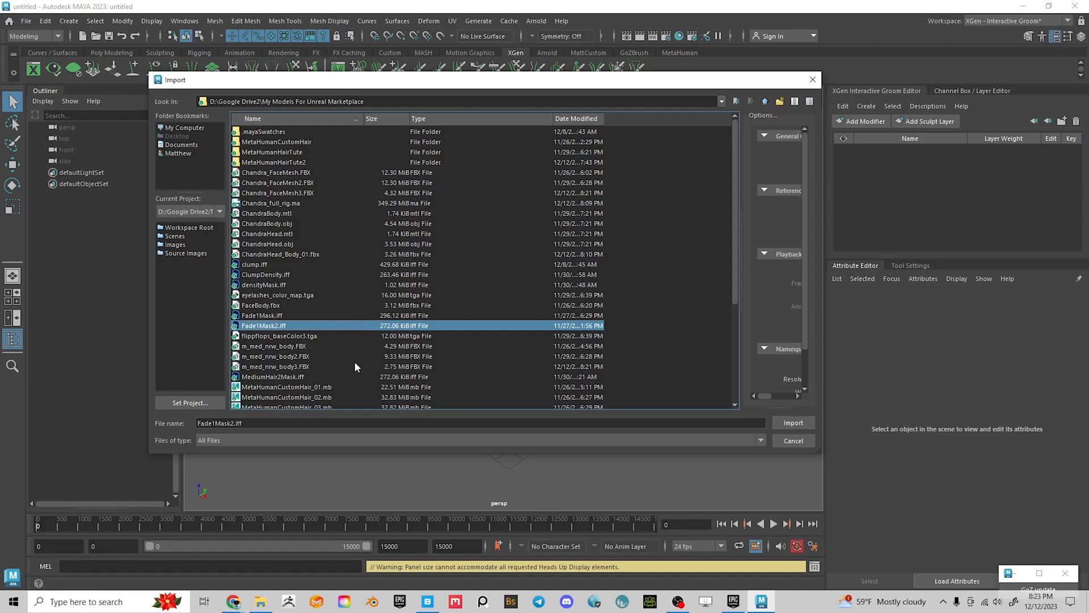
pyautogui.click(290, 255)
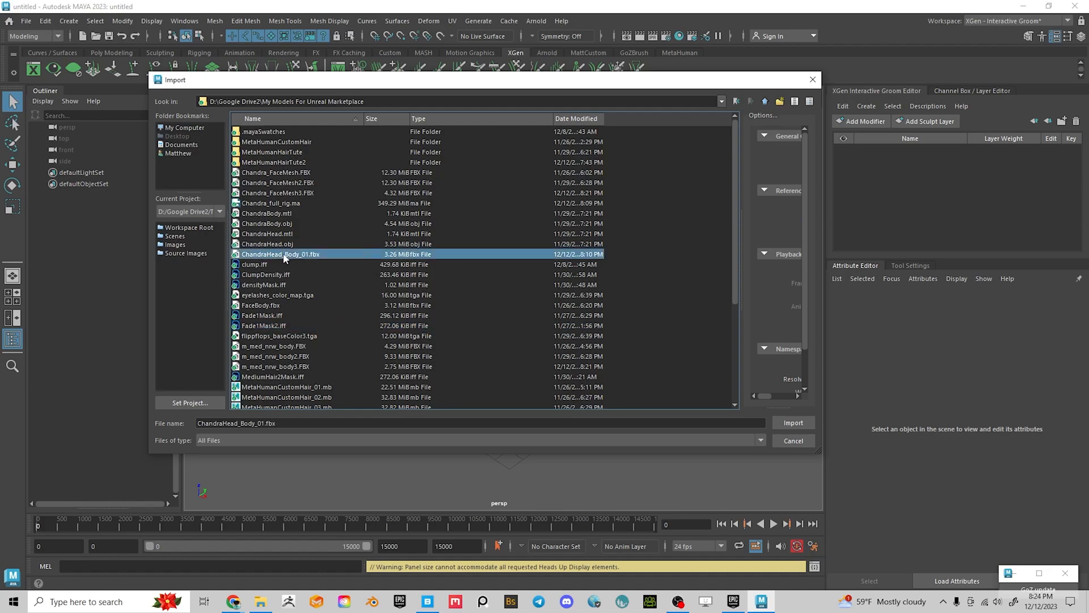
pyautogui.click(794, 422)
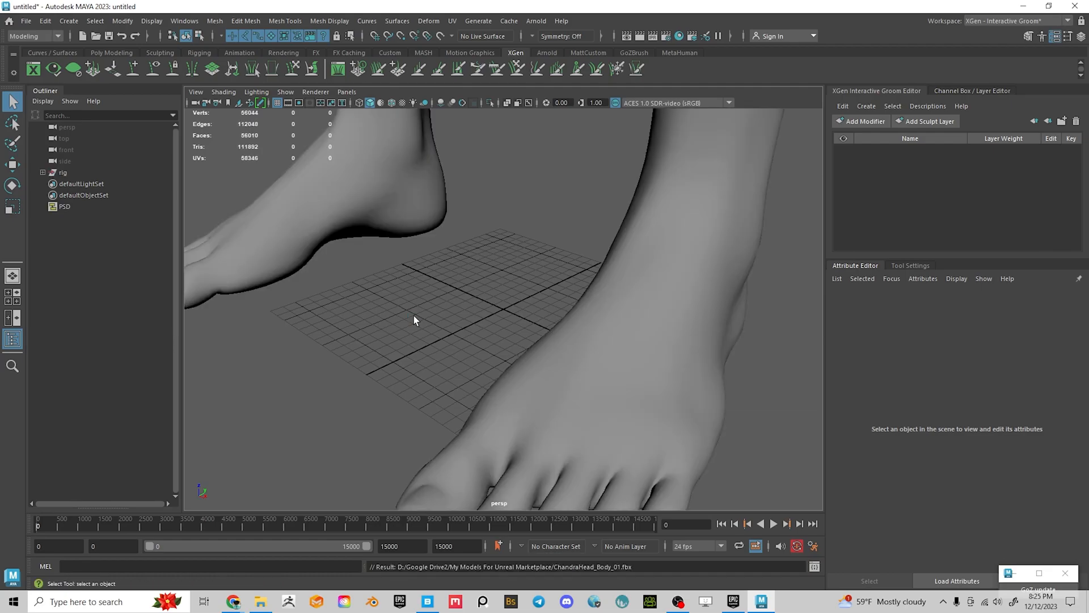
# Frame the imported body's head and upper body in the perspective view
pyautogui.scroll(-5, 587, 343)
pyautogui.keyDown('alt'); pyautogui.moveTo(558, 321); pyautogui.dragTo(502, 266, button='right'); pyautogui.keyUp('alt')
pyautogui.keyDown('alt'); pyautogui.moveTo(502, 267); pyautogui.dragTo(476, 380, button='middle'); pyautogui.keyUp('alt')
pyautogui.keyDown('alt'); pyautogui.moveTo(477, 380); pyautogui.dragTo(560, 414); pyautogui.keyUp('alt')
pyautogui.keyDown('alt'); pyautogui.moveTo(559, 414); pyautogui.dragTo(502, 508, button='middle'); pyautogui.keyUp('alt')
pyautogui.keyDown('alt'); pyautogui.moveTo(635, 250); pyautogui.dragTo(624, 349, button='middle'); pyautogui.keyUp('alt')
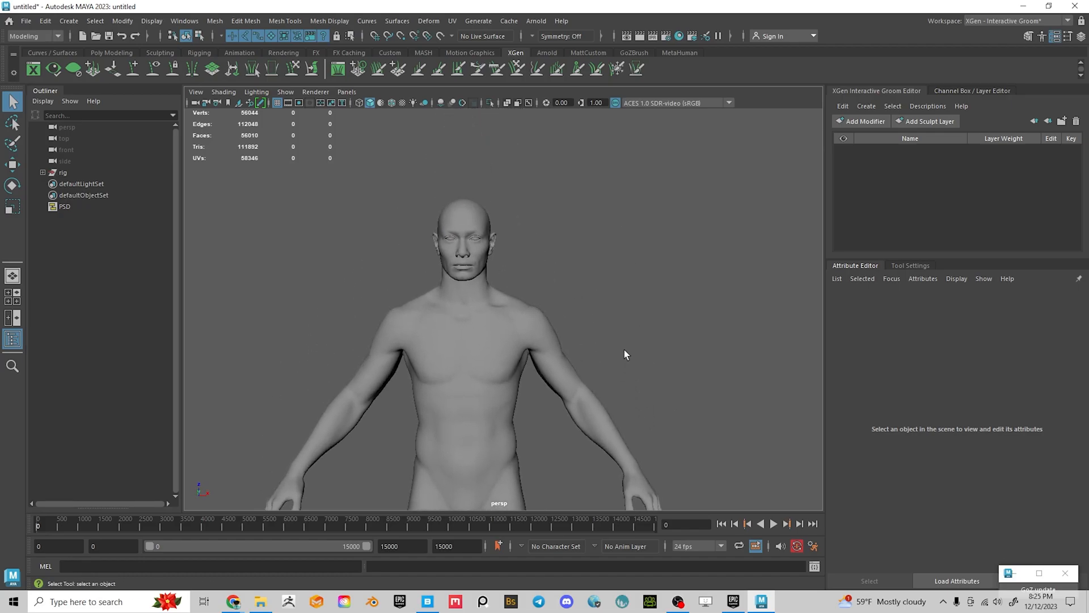
# Switch to textured shaded display and orbit around the torso, head and arms
pyautogui.press('6')
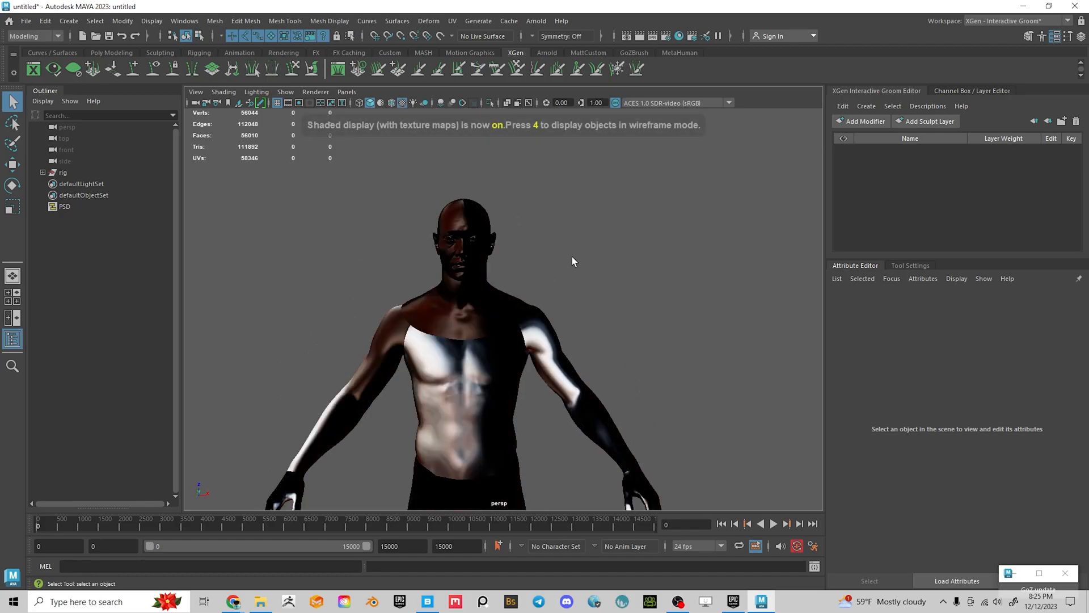
pyautogui.keyDown('alt'); pyautogui.moveTo(573, 261); pyautogui.dragTo(649, 316, button='right'); pyautogui.keyUp('alt')
pyautogui.keyDown('alt'); pyautogui.moveTo(649, 316); pyautogui.dragTo(714, 325, button='middle'); pyautogui.keyUp('alt')
pyautogui.keyDown('alt'); pyautogui.moveTo(613, 298); pyautogui.dragTo(566, 301); pyautogui.keyUp('alt')
pyautogui.keyDown('alt'); pyautogui.moveTo(566, 301); pyautogui.dragTo(594, 326, button='right'); pyautogui.keyUp('alt')
pyautogui.keyDown('alt'); pyautogui.moveTo(593, 326); pyautogui.dragTo(604, 347, button='middle'); pyautogui.keyUp('alt')
pyautogui.keyDown('alt'); pyautogui.moveTo(604, 347); pyautogui.dragTo(612, 321, button='right'); pyautogui.keyUp('alt')
pyautogui.keyDown('alt'); pyautogui.moveTo(613, 320); pyautogui.dragTo(641, 298, button='middle'); pyautogui.keyUp('alt')
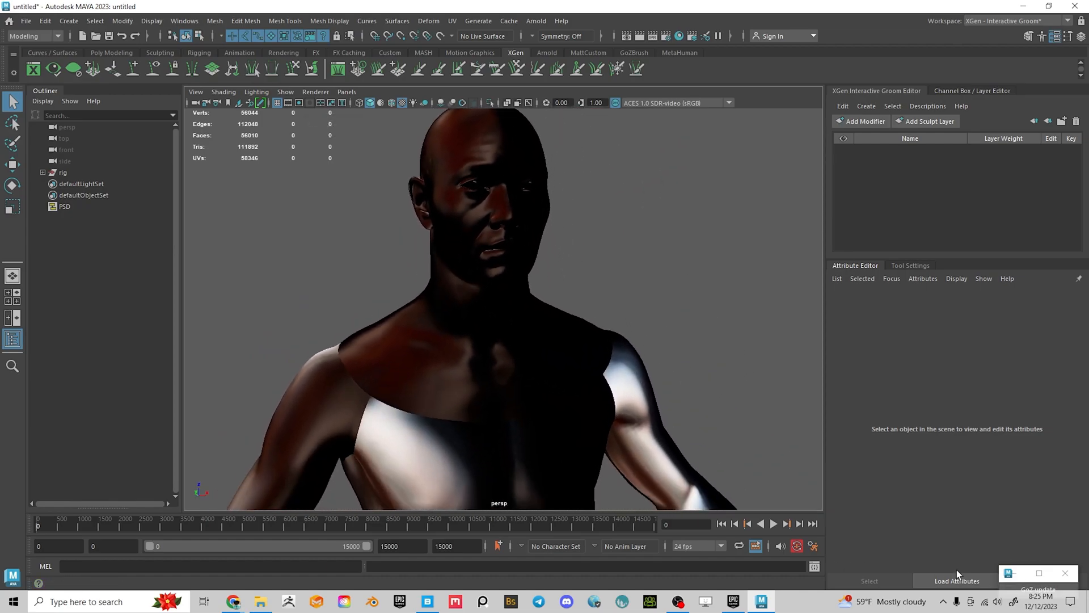
pyautogui.moveTo(825, 231); pyautogui.dragTo(1084, 236)
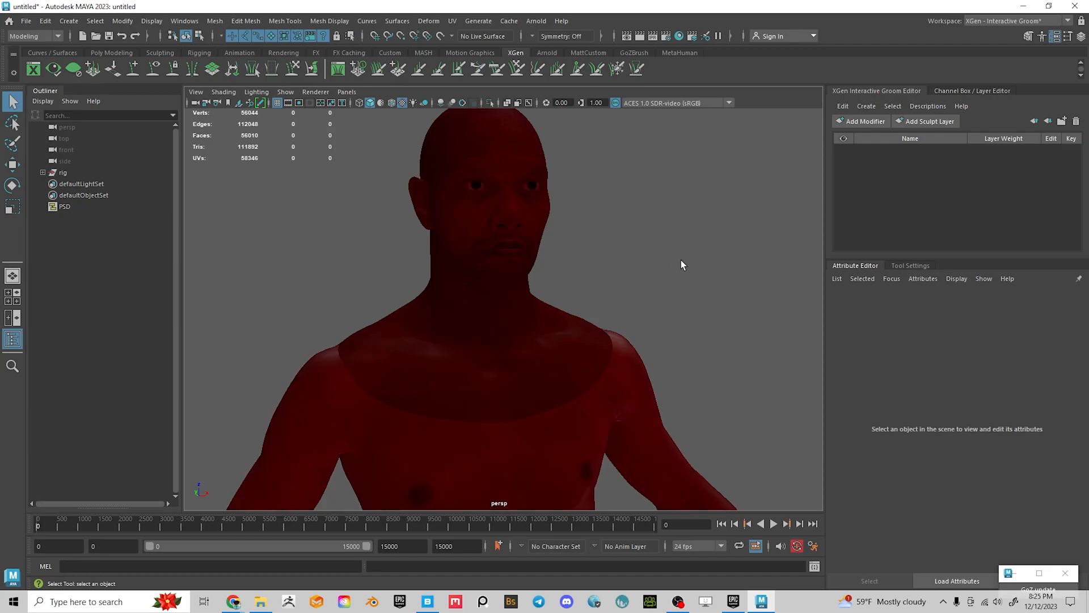
# Inspect the face and head from front and three-quarter angles, recentring the model
pyautogui.keyDown('alt'); pyautogui.moveTo(732, 264); pyautogui.dragTo(654, 264); pyautogui.keyUp('alt')
pyautogui.keyDown('alt'); pyautogui.moveTo(437, 310); pyautogui.dragTo(541, 300, button='middle'); pyautogui.keyUp('alt')
pyautogui.keyDown('alt'); pyautogui.moveTo(542, 301); pyautogui.dragTo(562, 329, button='right'); pyautogui.keyUp('alt')
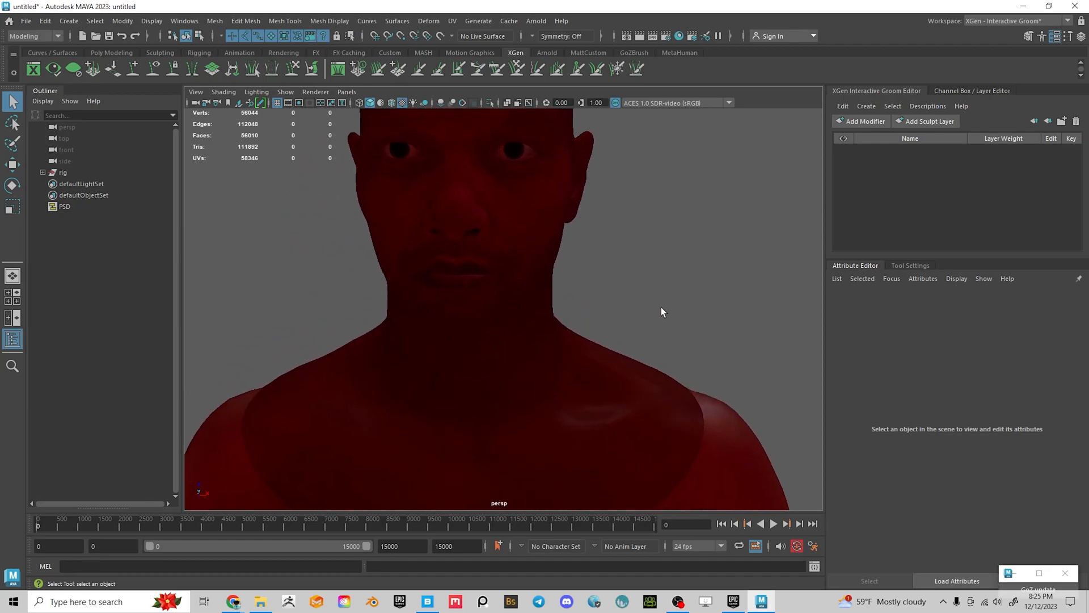
pyautogui.keyDown('alt'); pyautogui.moveTo(661, 309); pyautogui.dragTo(613, 291, button='right'); pyautogui.keyUp('alt')
pyautogui.keyDown('alt'); pyautogui.moveTo(613, 292); pyautogui.dragTo(546, 292); pyautogui.keyUp('alt')
pyautogui.keyDown('alt'); pyautogui.moveTo(545, 291); pyautogui.dragTo(661, 289, button='middle'); pyautogui.keyUp('alt')
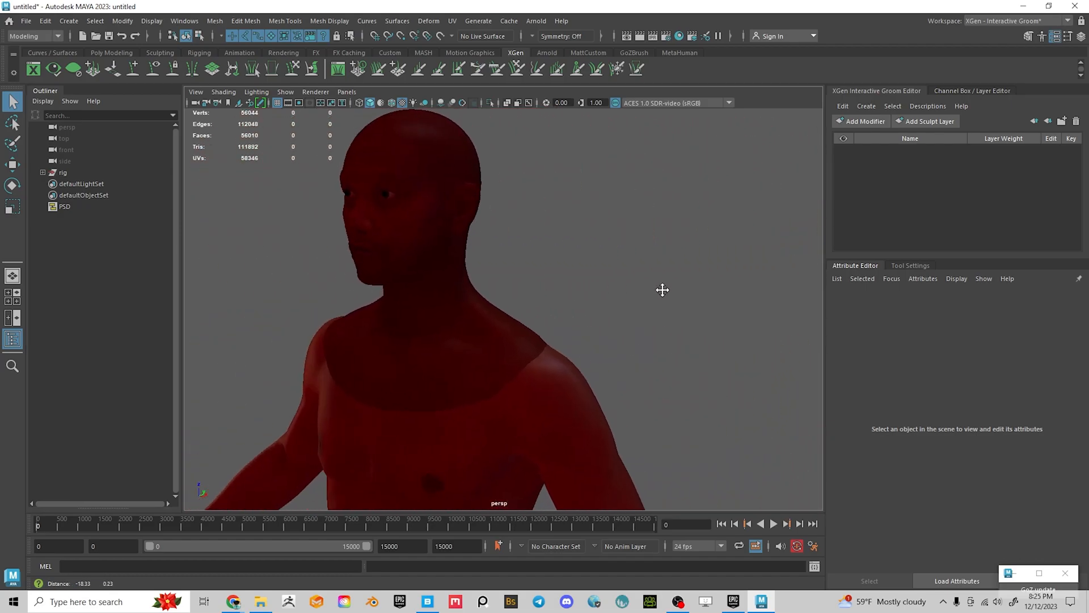
pyautogui.keyDown('alt'); pyautogui.moveTo(576, 269); pyautogui.dragTo(656, 267, button='middle'); pyautogui.keyUp('alt')
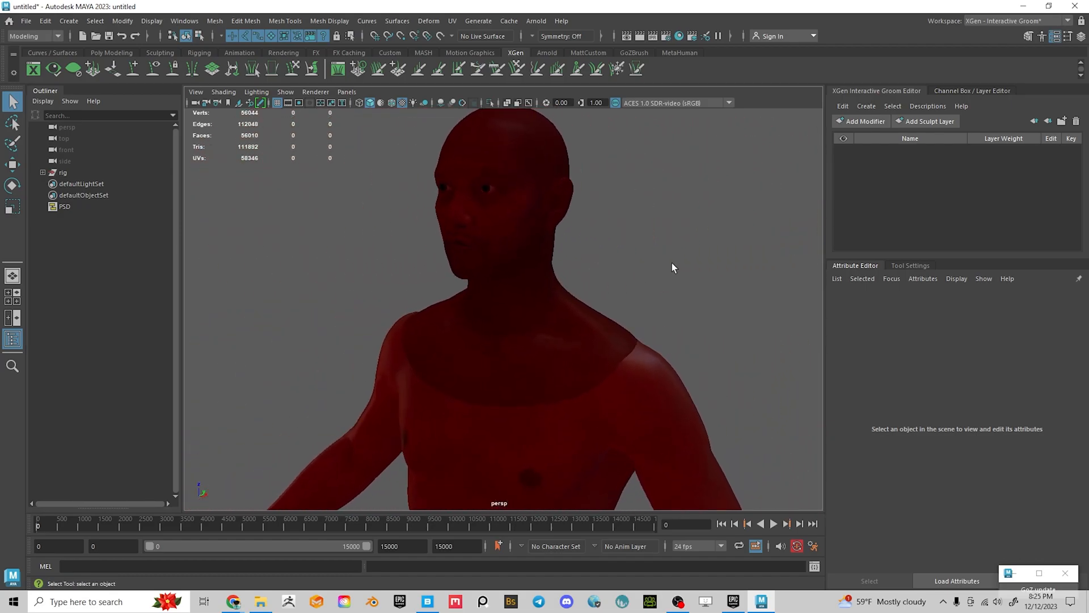
pyautogui.scroll(-5, 675, 261)
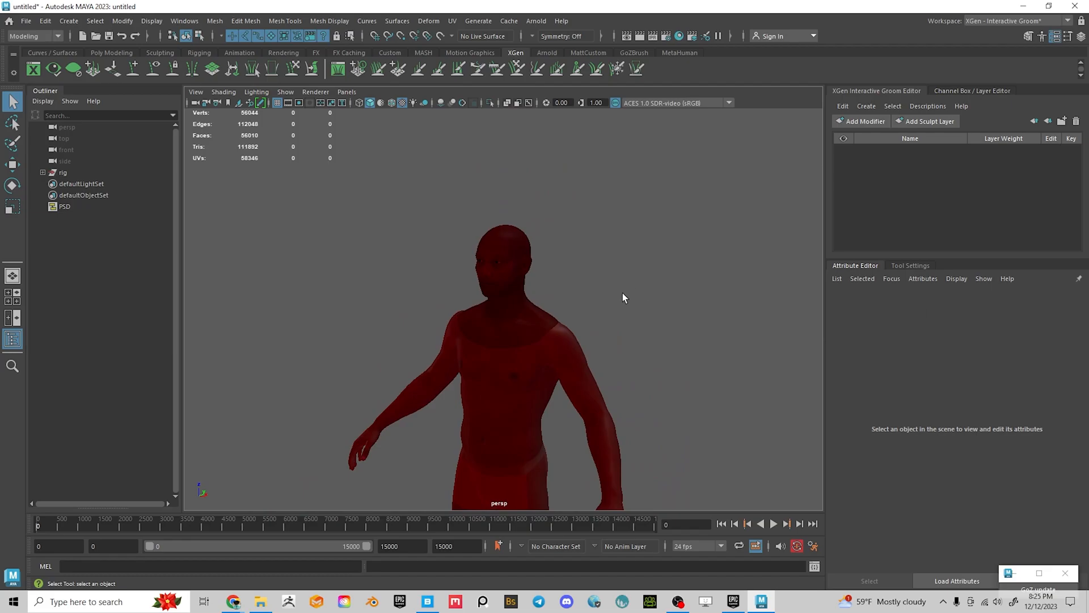
pyautogui.scroll(2, 621, 293)
pyautogui.scroll(4, 603, 295)
pyautogui.keyDown('alt'); pyautogui.moveTo(681, 294); pyautogui.dragTo(695, 311, button='middle'); pyautogui.keyUp('alt')
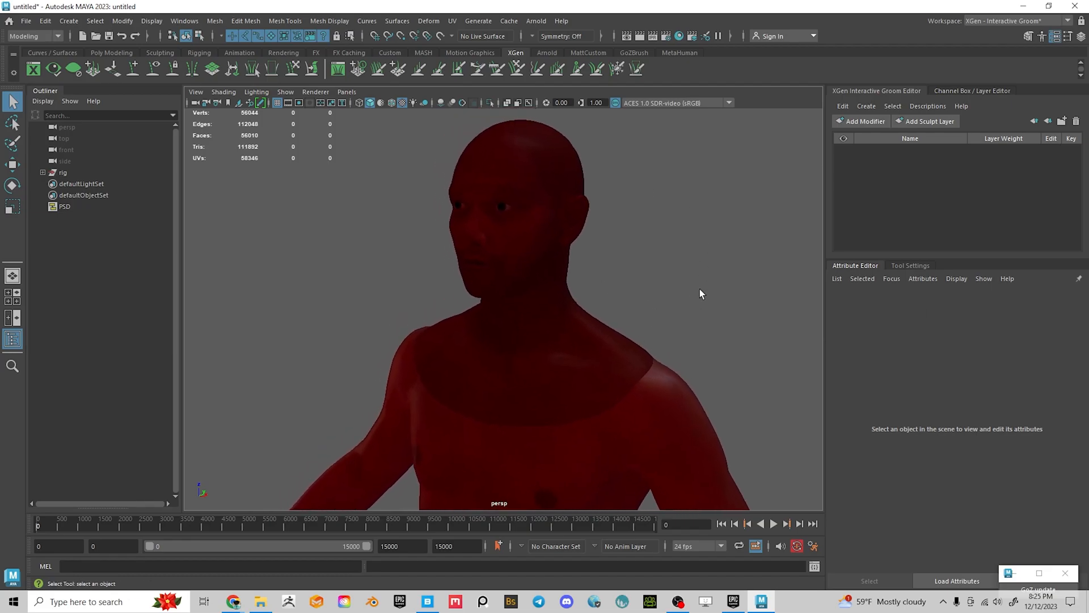
# Check the Display page of Preferences, close it, and bring up the File menu
pyautogui.click(813, 545)
pyautogui.click(18, 130)
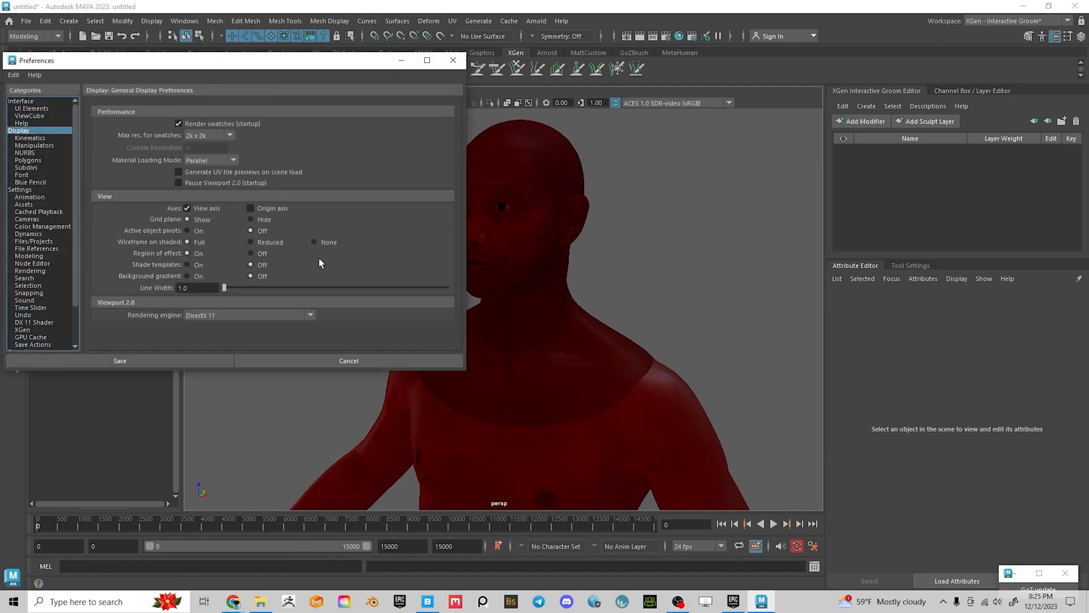
pyautogui.click(453, 60)
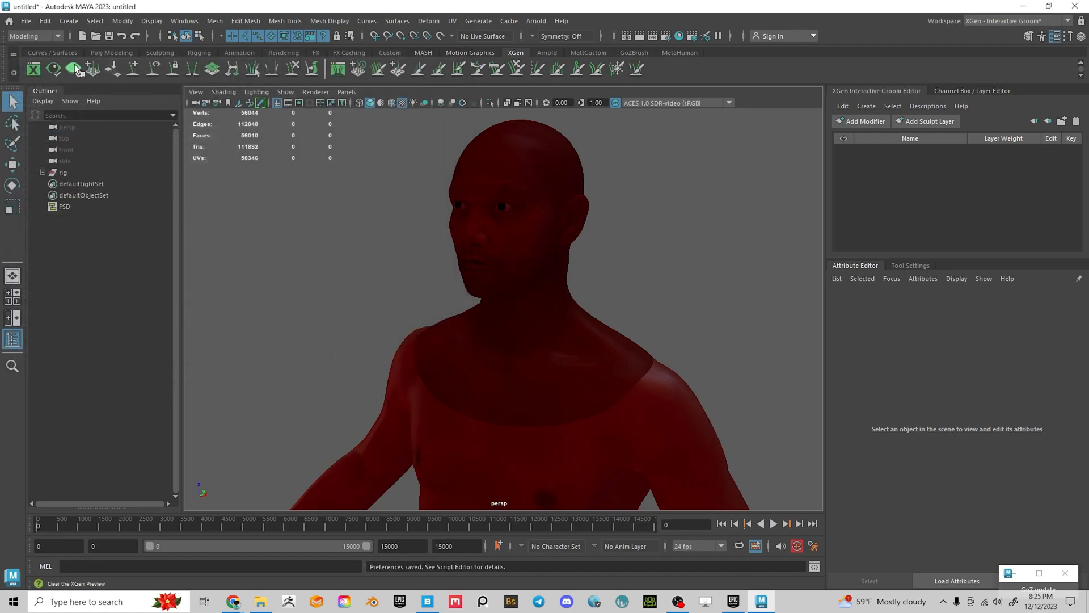
pyautogui.click(25, 22)
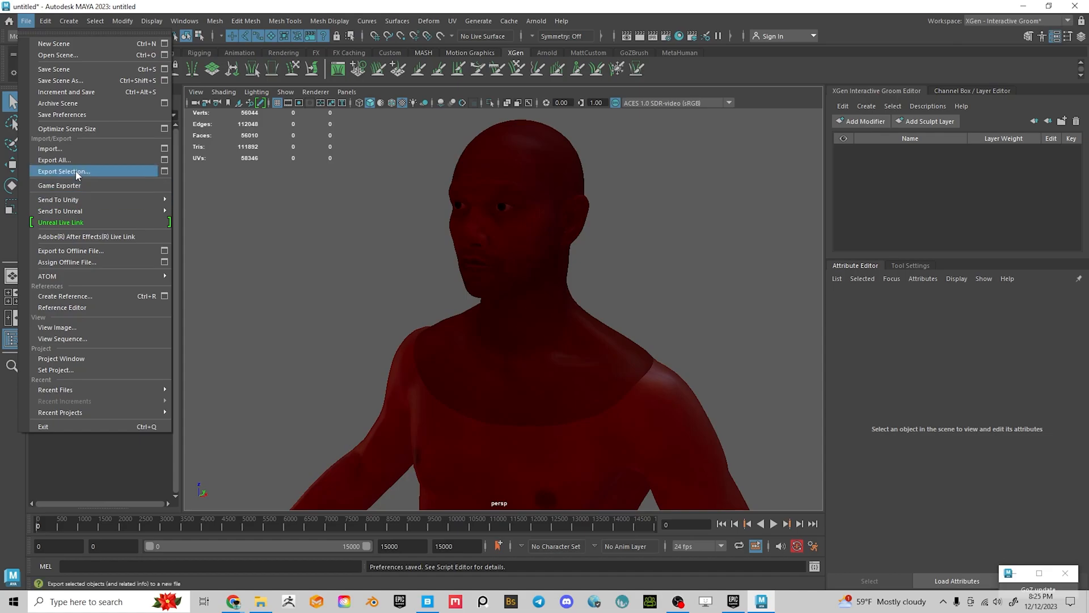
# Import Chandra_FaceMesh3.FBX into the scene
pyautogui.click(51, 149)
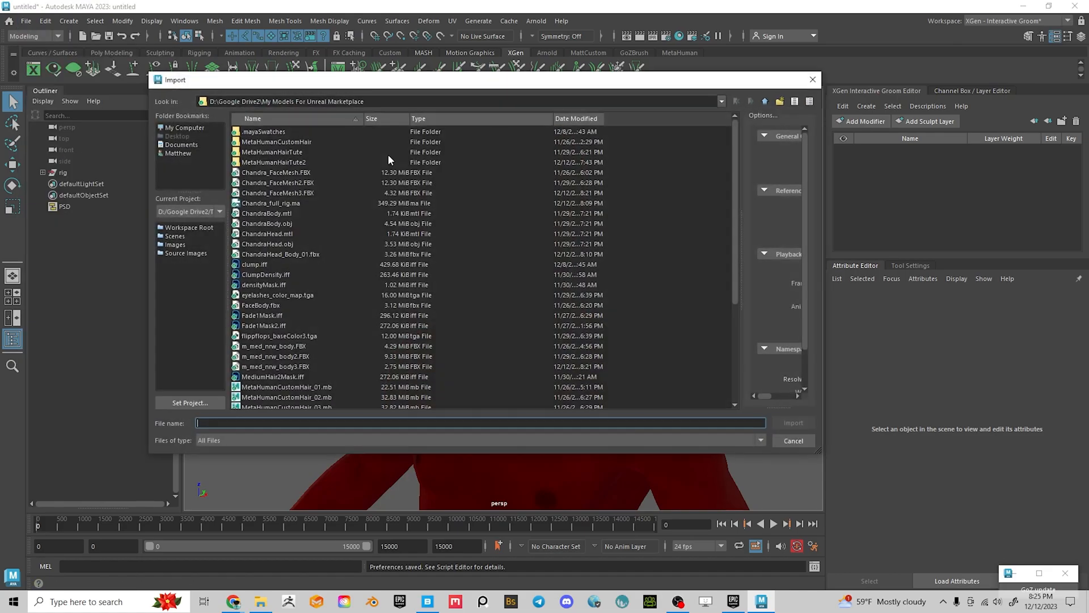
pyautogui.click(297, 193)
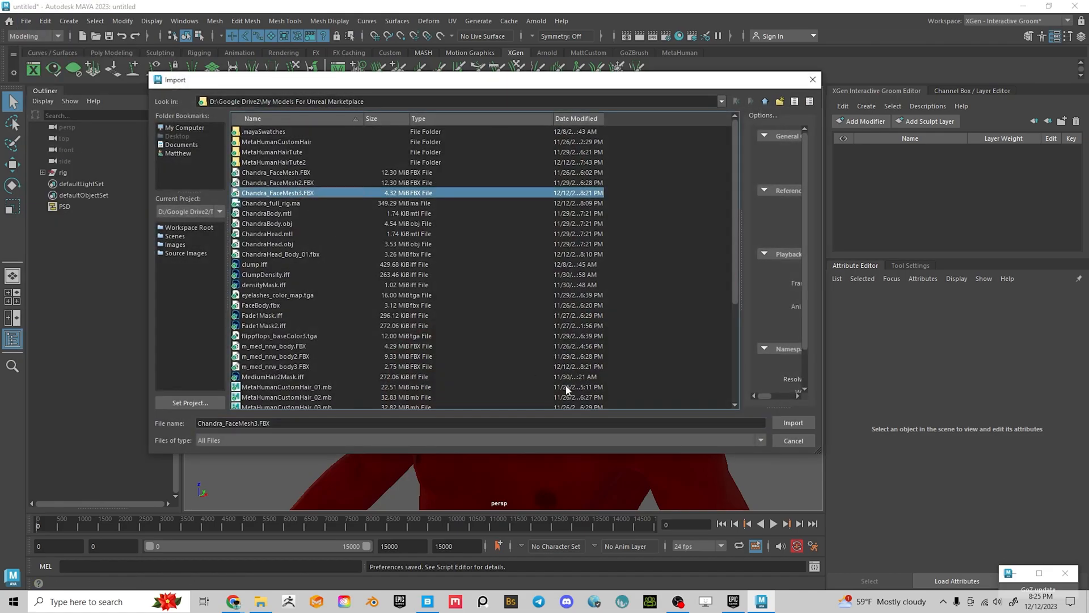
pyautogui.click(792, 422)
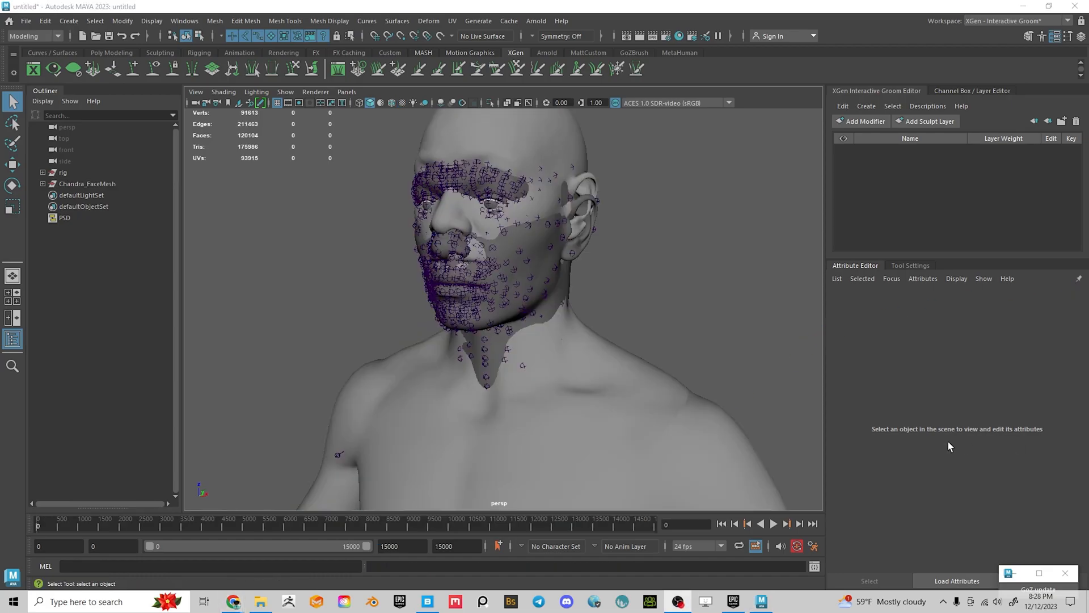
# Orbit and zoom around the head to inspect the imported face mesh
pyautogui.keyDown('alt'); pyautogui.moveTo(698, 451); pyautogui.dragTo(551, 318); pyautogui.keyUp('alt')
pyautogui.keyDown('alt'); pyautogui.moveTo(550, 317); pyautogui.dragTo(572, 323, button='right'); pyautogui.keyUp('alt')
pyautogui.keyDown('alt'); pyautogui.moveTo(572, 324); pyautogui.dragTo(640, 348, button='middle'); pyautogui.keyUp('alt')
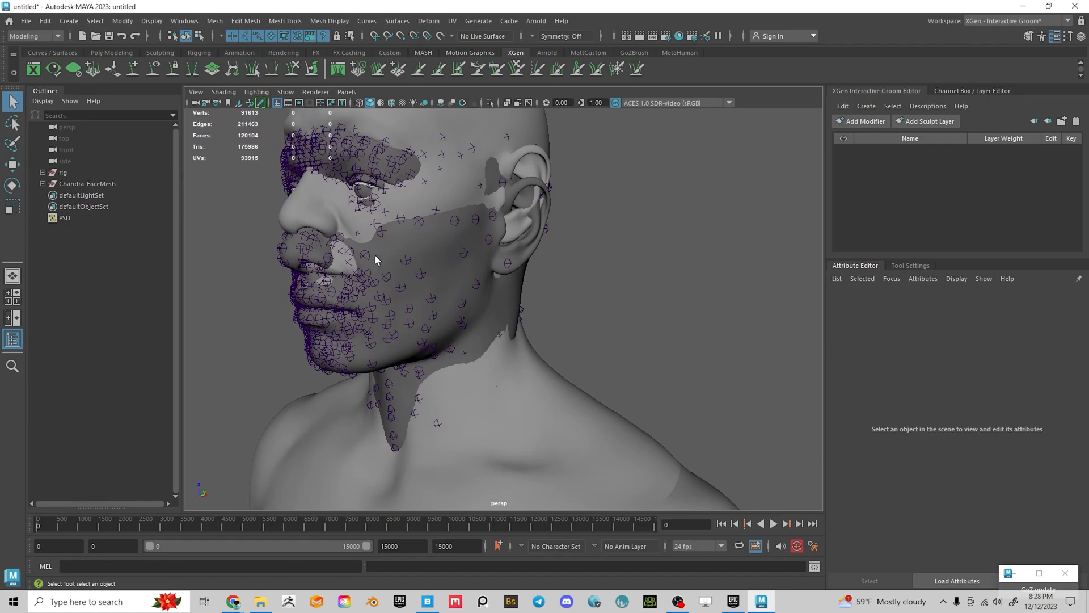
pyautogui.keyDown('alt'); pyautogui.moveTo(335, 280); pyautogui.dragTo(438, 311); pyautogui.keyUp('alt')
pyautogui.keyDown('alt'); pyautogui.moveTo(584, 330); pyautogui.dragTo(543, 333, button='right'); pyautogui.keyUp('alt')
pyautogui.keyDown('alt'); pyautogui.moveTo(544, 334); pyautogui.dragTo(590, 325); pyautogui.keyUp('alt')
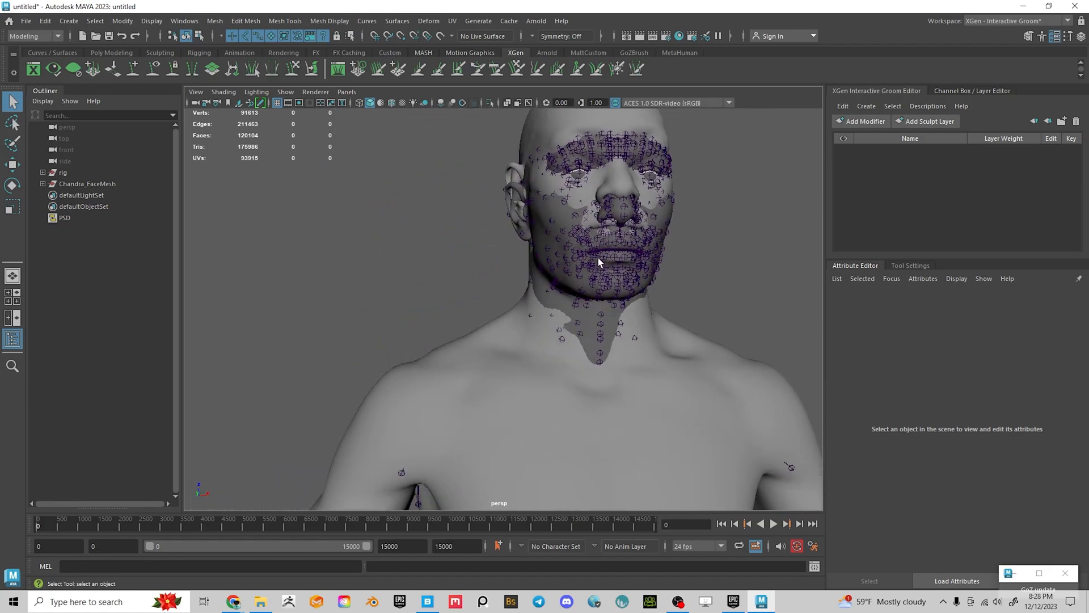
pyautogui.keyDown('alt'); pyautogui.moveTo(686, 282); pyautogui.dragTo(673, 304); pyautogui.keyUp('alt')
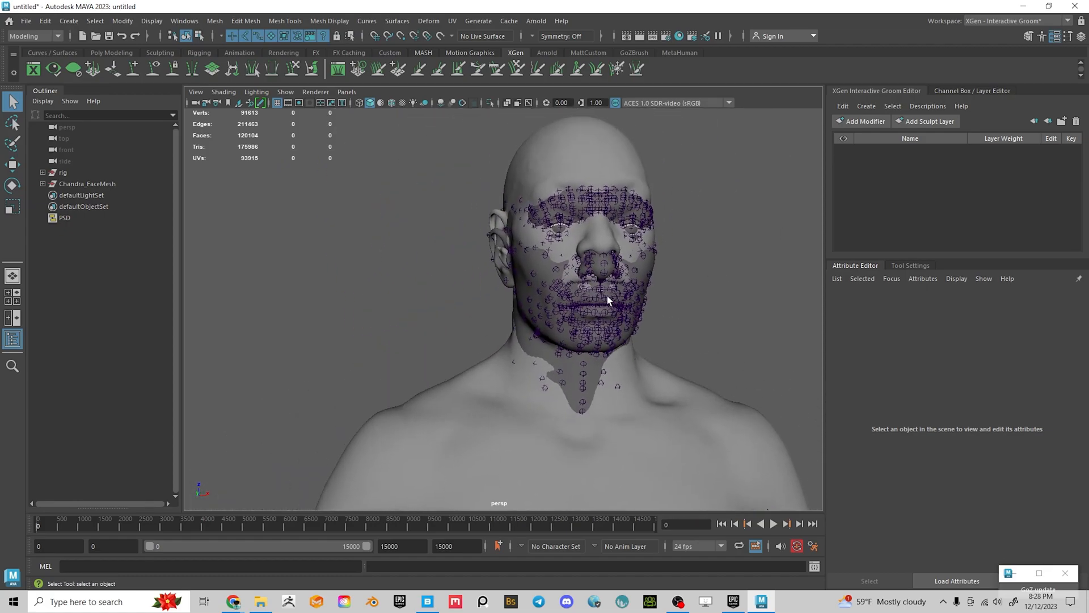
pyautogui.scroll(6, 500, 301)
# Select FACIAL_C_FacialRoot and Chandra_FaceMesh to inspect them, then open the viewport Show menu
pyautogui.click(474, 263)
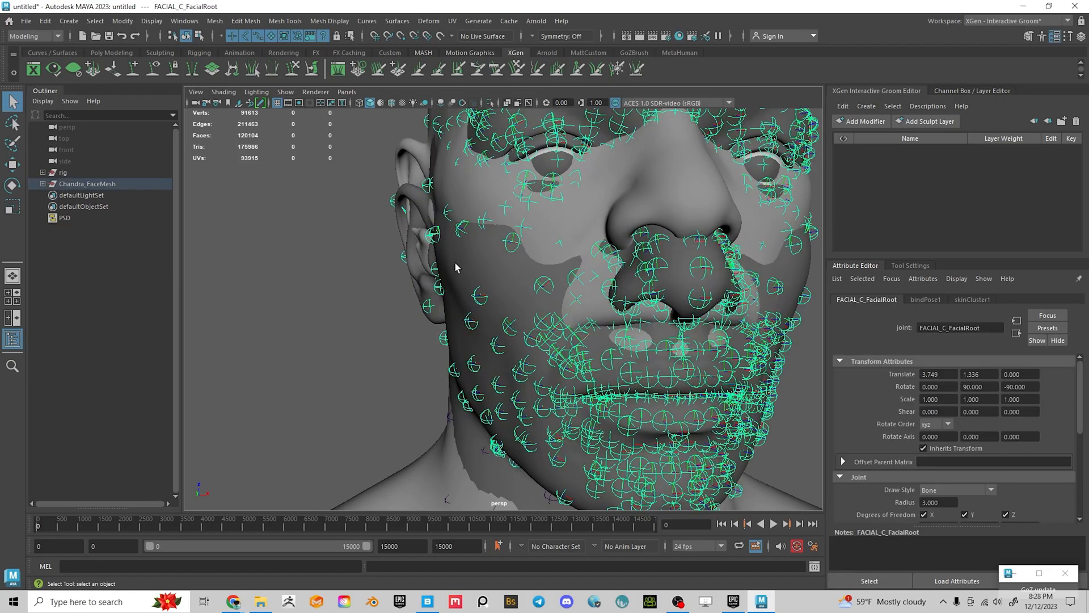
pyautogui.click(457, 263)
pyautogui.keyDown('alt'); pyautogui.moveTo(650, 340); pyautogui.dragTo(519, 370); pyautogui.keyUp('alt')
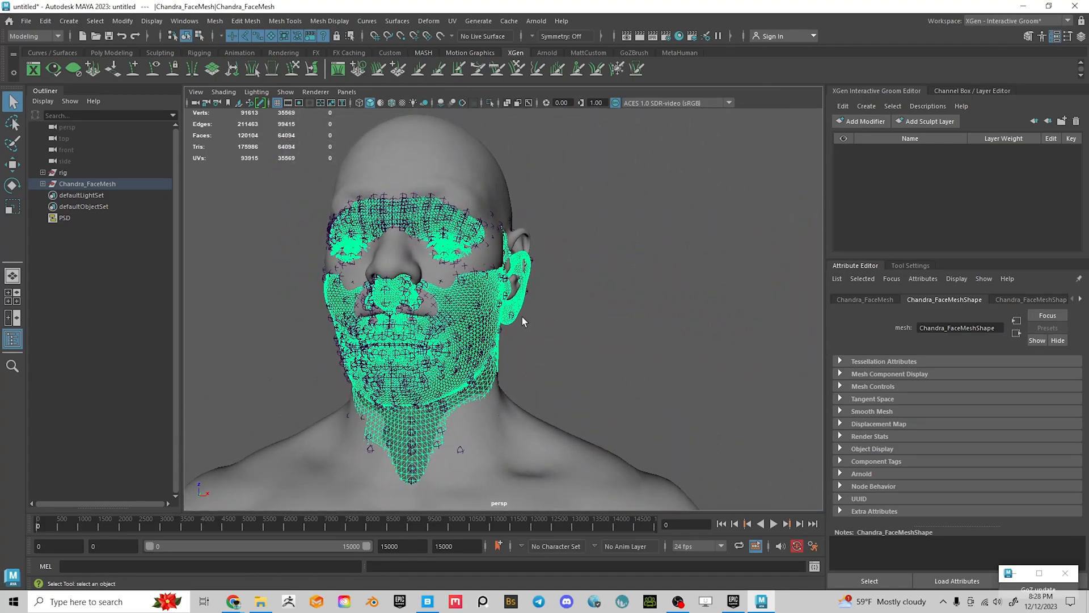
pyautogui.click(691, 312)
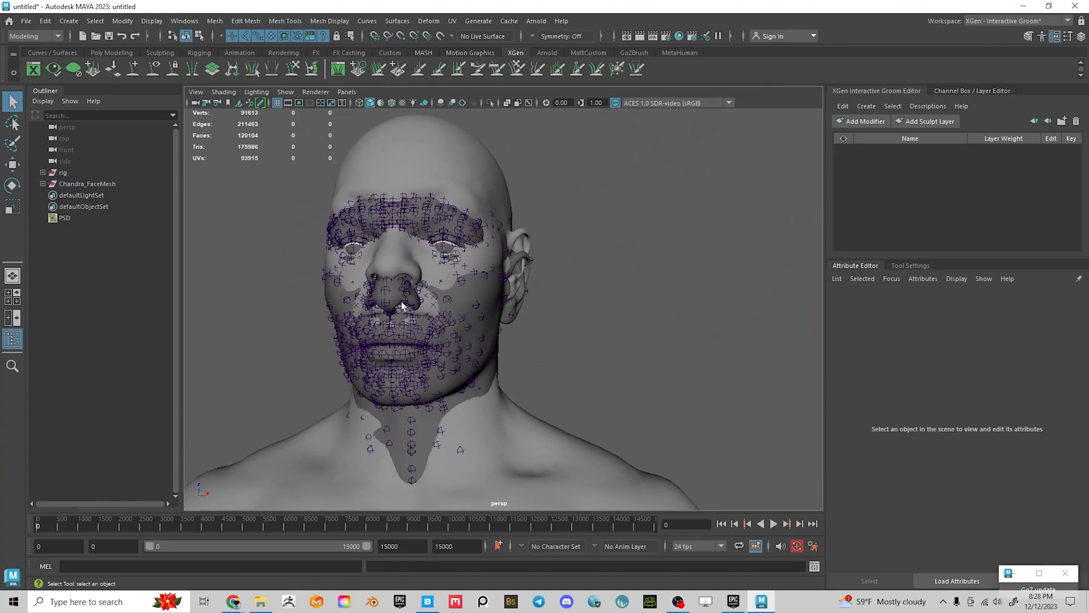
pyautogui.click(293, 94)
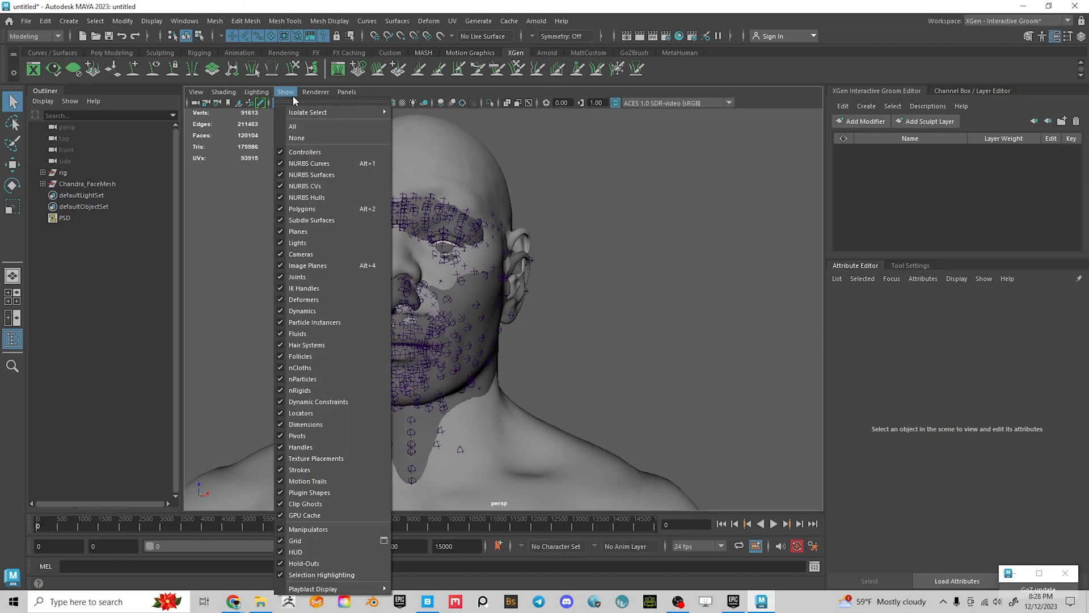
# Hide joints in the viewport and orbit closer around the head
pyautogui.click(295, 277)
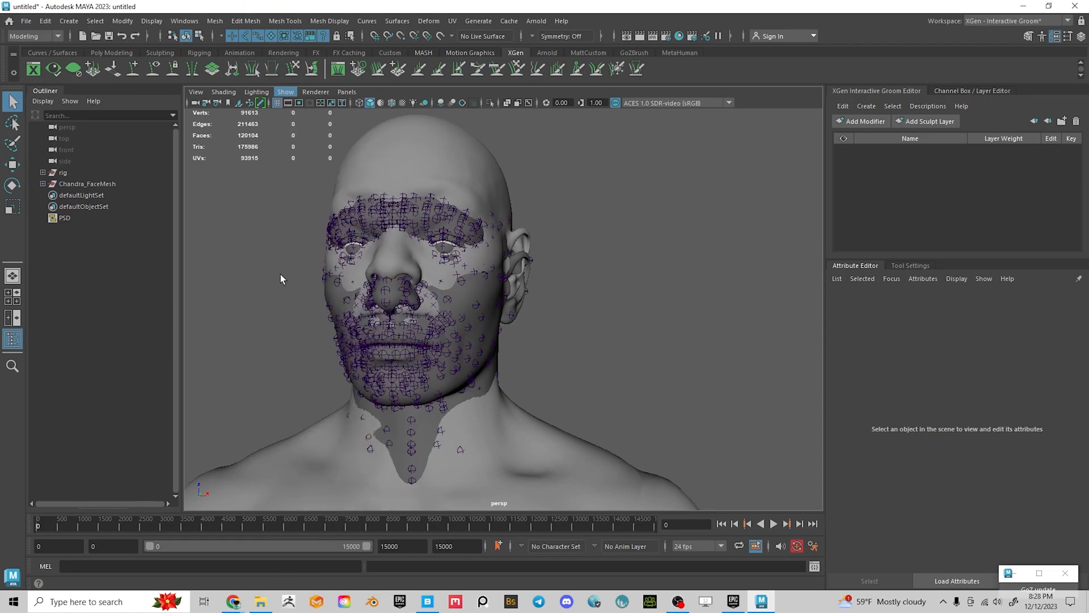
pyautogui.keyDown('alt'); pyautogui.moveTo(649, 312); pyautogui.dragTo(537, 348); pyautogui.keyUp('alt')
pyautogui.moveTo(537, 348)
pyautogui.keyDown('alt'); pyautogui.mouseDown(button='right')
pyautogui.moveTo(504, 373)
pyautogui.moveTo(534, 352)
pyautogui.mouseUp(button='right'); pyautogui.keyUp('alt')
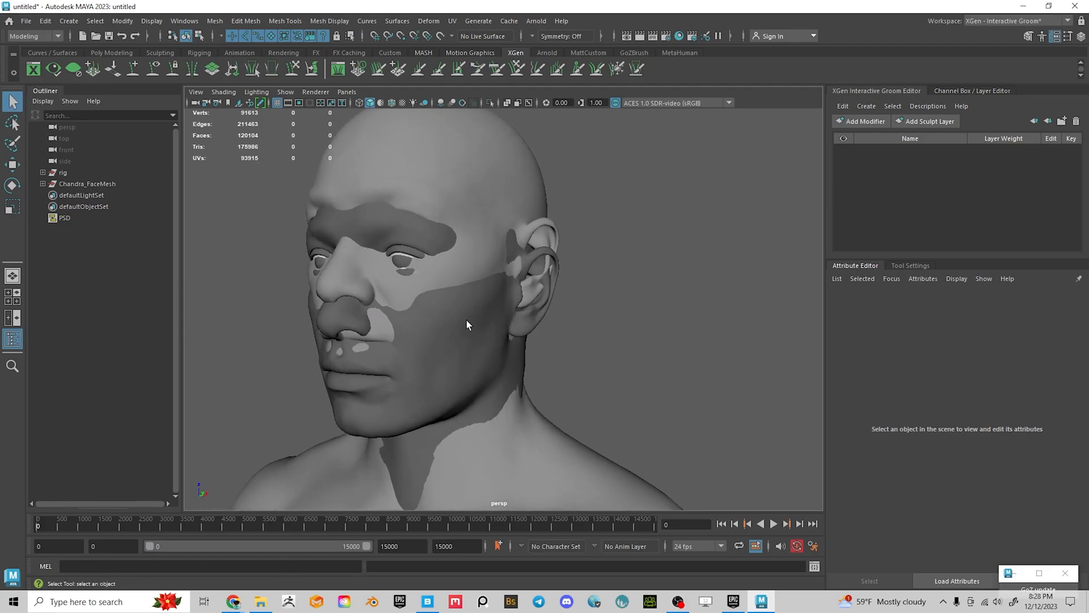
# Select in turn the jaw and neck mesh, head_lod0_mesh and Chandra_FaceMesh to identify them
pyautogui.click(466, 374)
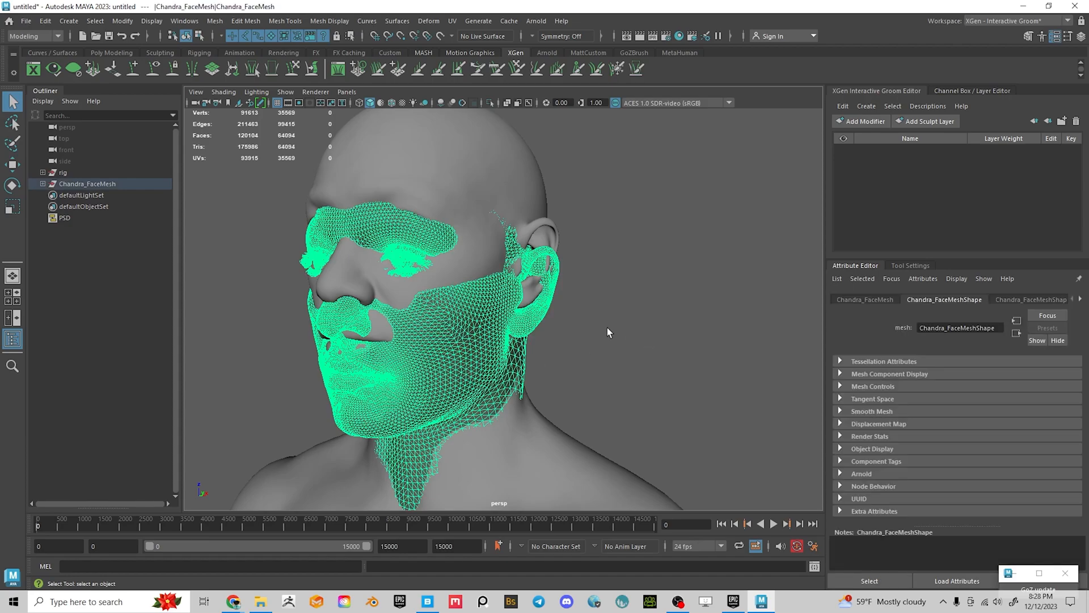
pyautogui.click(604, 322)
pyautogui.click(444, 194)
pyautogui.click(675, 354)
pyautogui.click(462, 369)
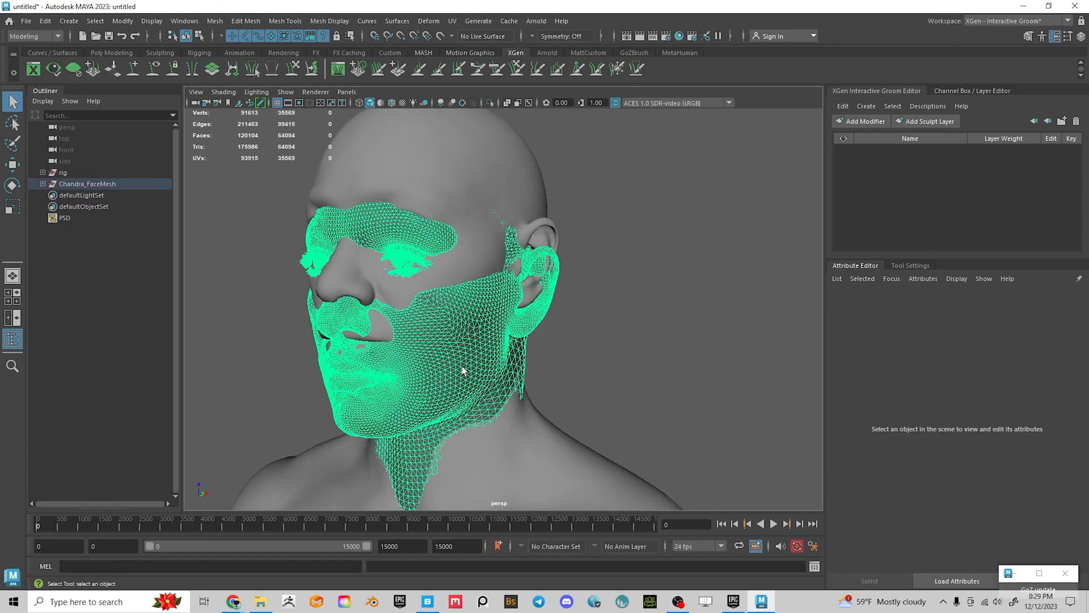
pyautogui.keyDown('alt'); pyautogui.moveTo(619, 352); pyautogui.dragTo(552, 367, button='right'); pyautogui.keyUp('alt')
pyautogui.keyDown('alt'); pyautogui.moveTo(610, 367); pyautogui.dragTo(617, 270, button='middle'); pyautogui.keyUp('alt')
pyautogui.click(618, 270)
pyautogui.keyDown('alt'); pyautogui.moveTo(617, 270); pyautogui.dragTo(401, 161); pyautogui.keyUp('alt')
pyautogui.click(400, 158)
# Orbit and zoom around the jaw, head and body to check the face mesh alignment
pyautogui.keyDown('alt'); pyautogui.moveTo(577, 309); pyautogui.dragTo(631, 315); pyautogui.keyUp('alt')
pyautogui.keyDown('alt'); pyautogui.moveTo(631, 314); pyautogui.dragTo(605, 333, button='right'); pyautogui.keyUp('alt')
pyautogui.keyDown('alt'); pyautogui.moveTo(605, 332); pyautogui.dragTo(645, 292, button='middle'); pyautogui.keyUp('alt')
pyautogui.keyDown('alt'); pyautogui.moveTo(645, 291); pyautogui.dragTo(590, 307, button='right'); pyautogui.keyUp('alt')
pyautogui.keyDown('alt'); pyautogui.moveTo(590, 306); pyautogui.dragTo(653, 325); pyautogui.keyUp('alt')
pyautogui.keyDown('alt'); pyautogui.moveTo(652, 326); pyautogui.dragTo(648, 227, button='middle'); pyautogui.keyUp('alt')
pyautogui.keyDown('alt'); pyautogui.moveTo(648, 226); pyautogui.dragTo(553, 250, button='right'); pyautogui.keyUp('alt')
pyautogui.keyDown('alt'); pyautogui.moveTo(553, 250); pyautogui.dragTo(592, 266); pyautogui.keyUp('alt')
pyautogui.click(598, 196)
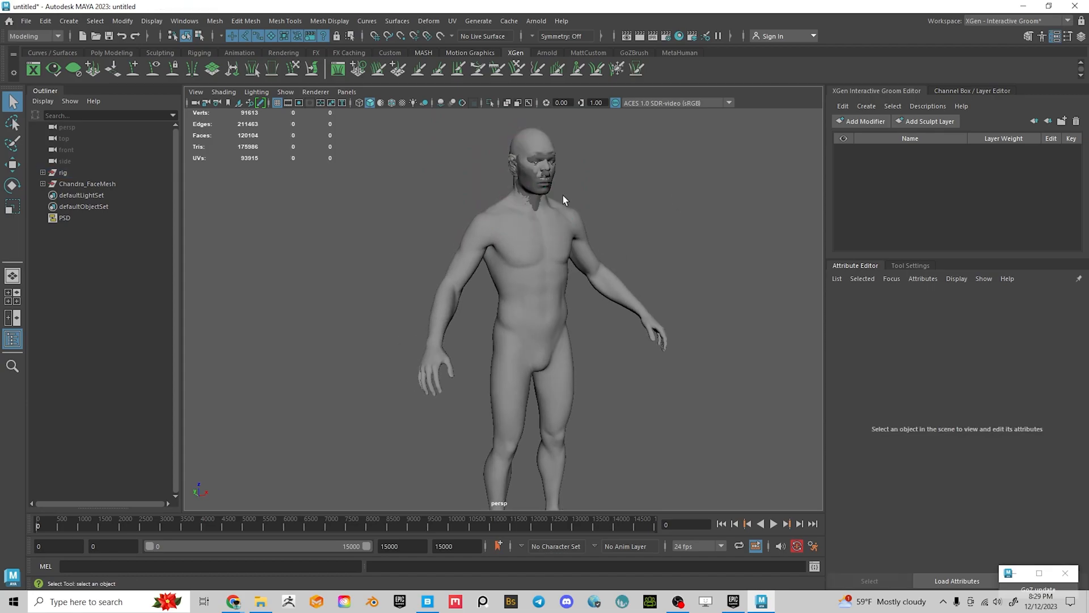
pyautogui.keyDown('alt'); pyautogui.moveTo(597, 195); pyautogui.dragTo(615, 291, button='right'); pyautogui.keyUp('alt')
pyautogui.keyDown('alt'); pyautogui.moveTo(615, 291); pyautogui.dragTo(560, 396, button='middle'); pyautogui.keyUp('alt')
pyautogui.keyDown('alt'); pyautogui.moveTo(562, 401); pyautogui.dragTo(439, 352); pyautogui.keyUp('alt')
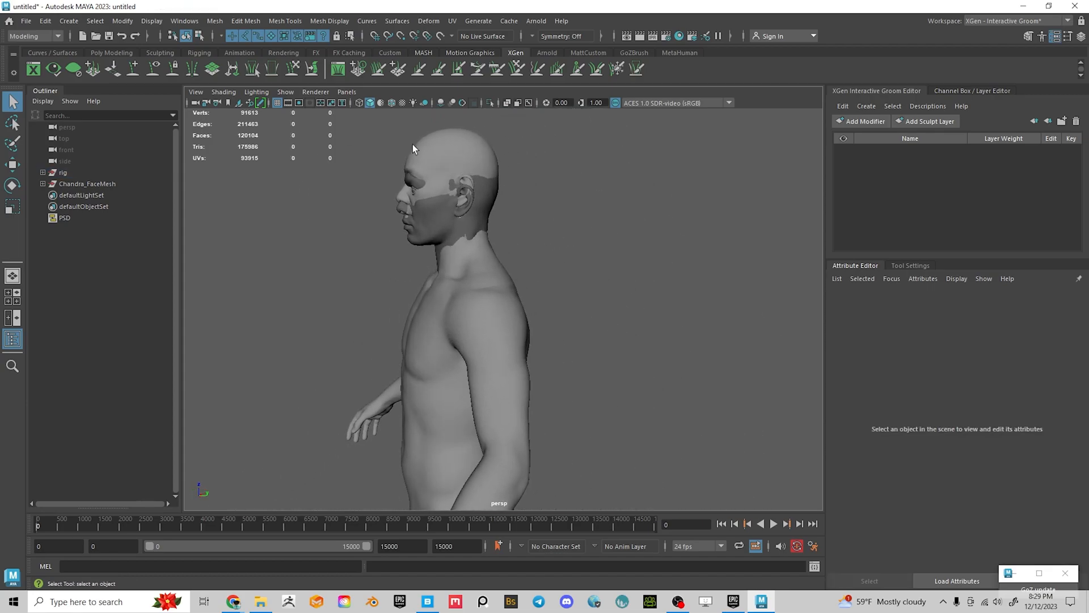
pyautogui.click(24, 23)
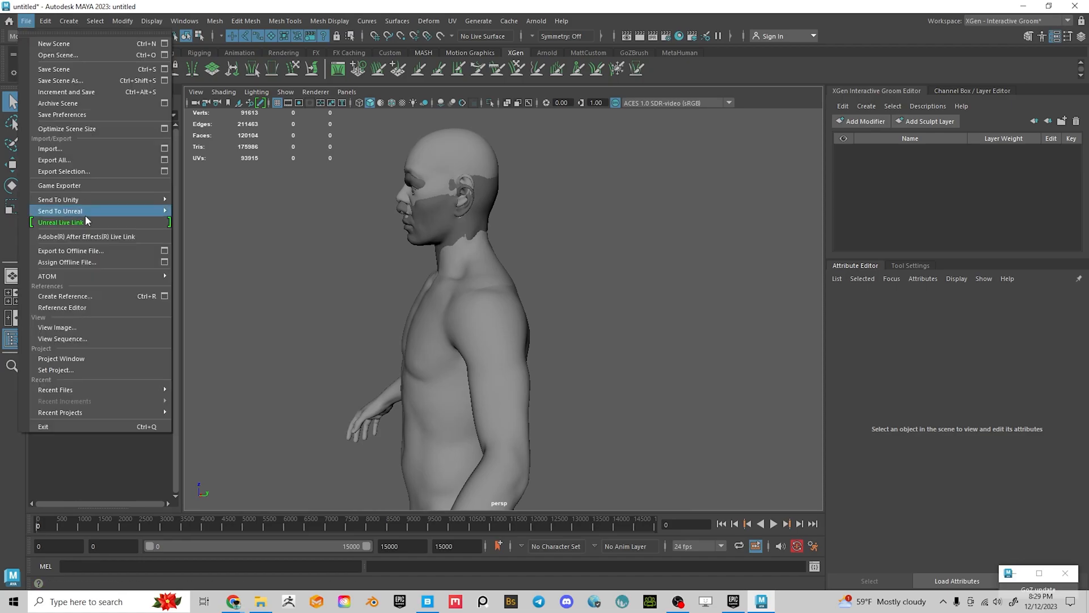
# Import m_med_nrw_body3.FBX into the scene
pyautogui.click(57, 149)
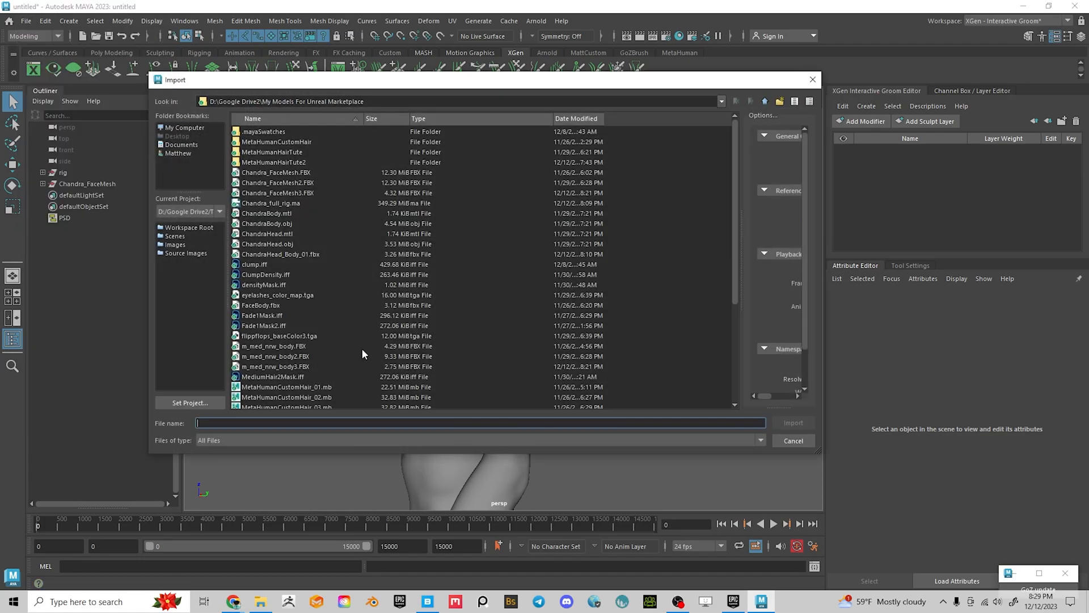
pyautogui.click(258, 368)
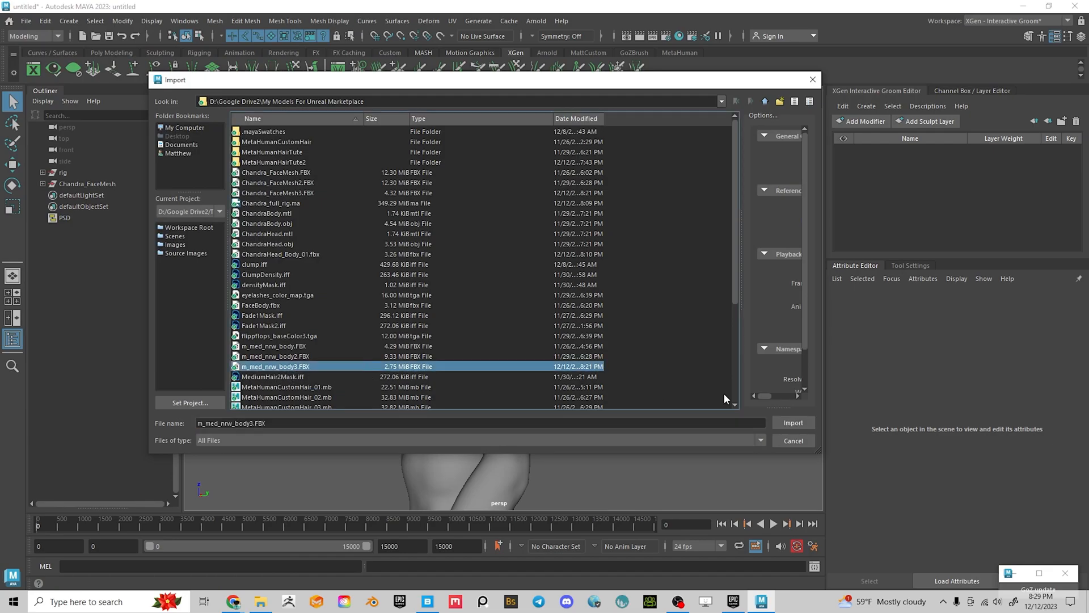
pyautogui.click(798, 425)
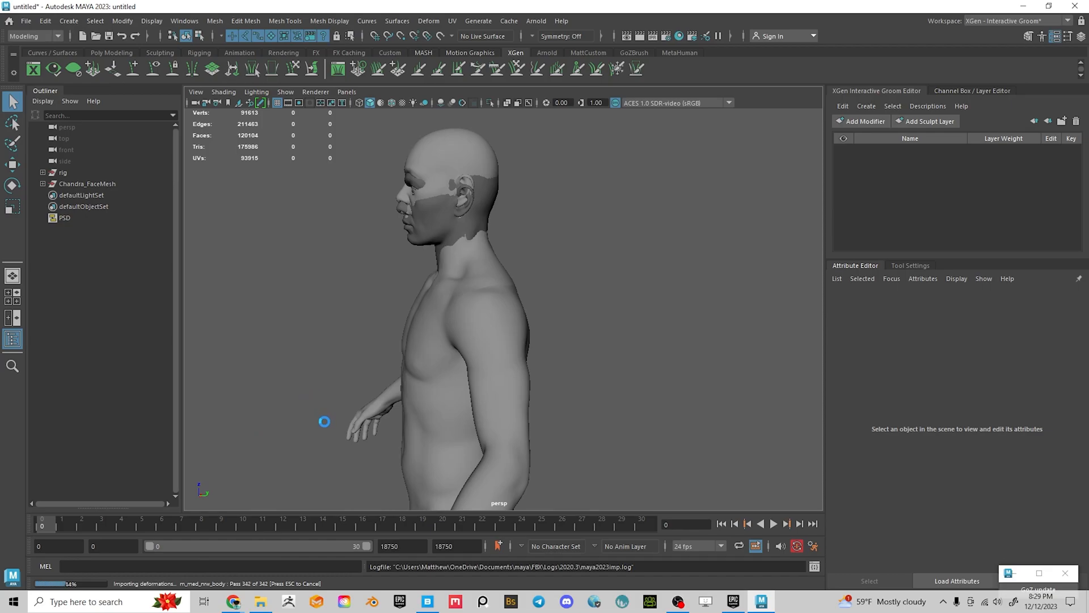
# Orbit to the new m_med_nrw_body mesh and briefly select it to check it
pyautogui.scroll(-3, 539, 429)
pyautogui.keyDown('alt'); pyautogui.moveTo(539, 429); pyautogui.dragTo(617, 425); pyautogui.keyUp('alt')
pyautogui.keyDown('alt'); pyautogui.moveTo(617, 425); pyautogui.dragTo(631, 322, button='middle'); pyautogui.keyUp('alt')
pyautogui.click(539, 194)
pyautogui.keyDown('alt'); pyautogui.moveTo(606, 189); pyautogui.dragTo(627, 229, button='middle'); pyautogui.keyUp('alt')
pyautogui.click(626, 229)
# Select the whole original rig and hide it
pyautogui.click(63, 173)
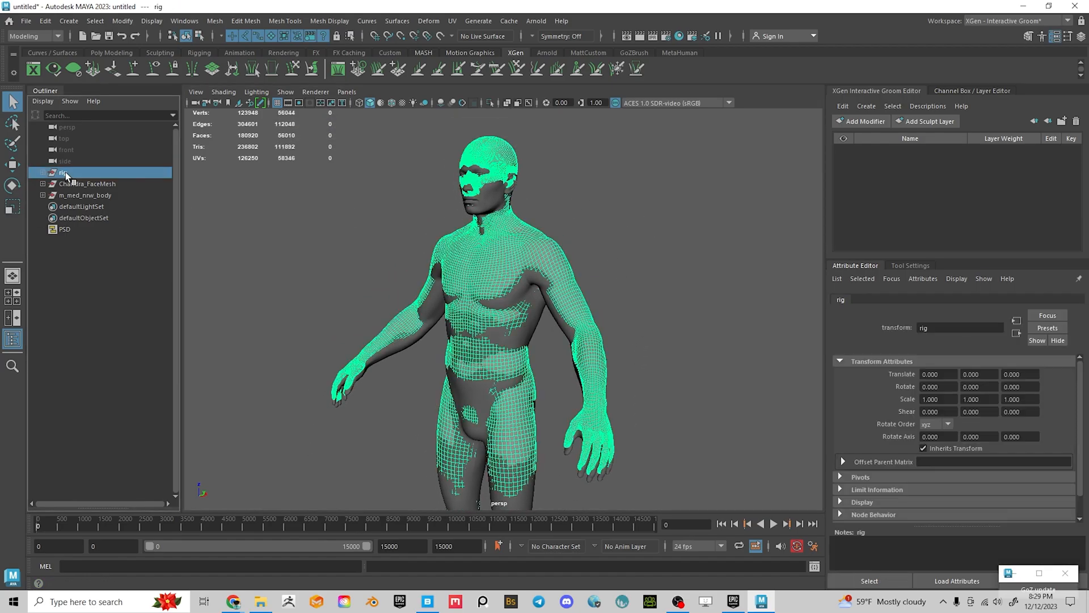
pyautogui.press('h')
pyautogui.click(667, 252)
# Orbit around the body, selecting the body mesh and Chandra_FaceMesh to compare them
pyautogui.keyDown('alt'); pyautogui.moveTo(488, 393); pyautogui.dragTo(584, 405); pyautogui.keyUp('alt')
pyautogui.keyDown('alt'); pyautogui.moveTo(647, 430); pyautogui.dragTo(672, 301, button='middle'); pyautogui.keyUp('alt')
pyautogui.keyDown('alt'); pyautogui.moveTo(671, 301); pyautogui.dragTo(562, 374); pyautogui.keyUp('alt')
pyautogui.keyDown('alt'); pyautogui.moveTo(447, 319); pyautogui.dragTo(518, 312); pyautogui.keyUp('alt')
pyautogui.keyDown('alt'); pyautogui.moveTo(518, 312); pyautogui.dragTo(573, 374, button='right'); pyautogui.keyUp('alt')
pyautogui.keyDown('alt'); pyautogui.moveTo(573, 374); pyautogui.dragTo(700, 360); pyautogui.keyUp('alt')
pyautogui.keyDown('alt'); pyautogui.moveTo(703, 434); pyautogui.dragTo(704, 304, button='middle'); pyautogui.keyUp('alt')
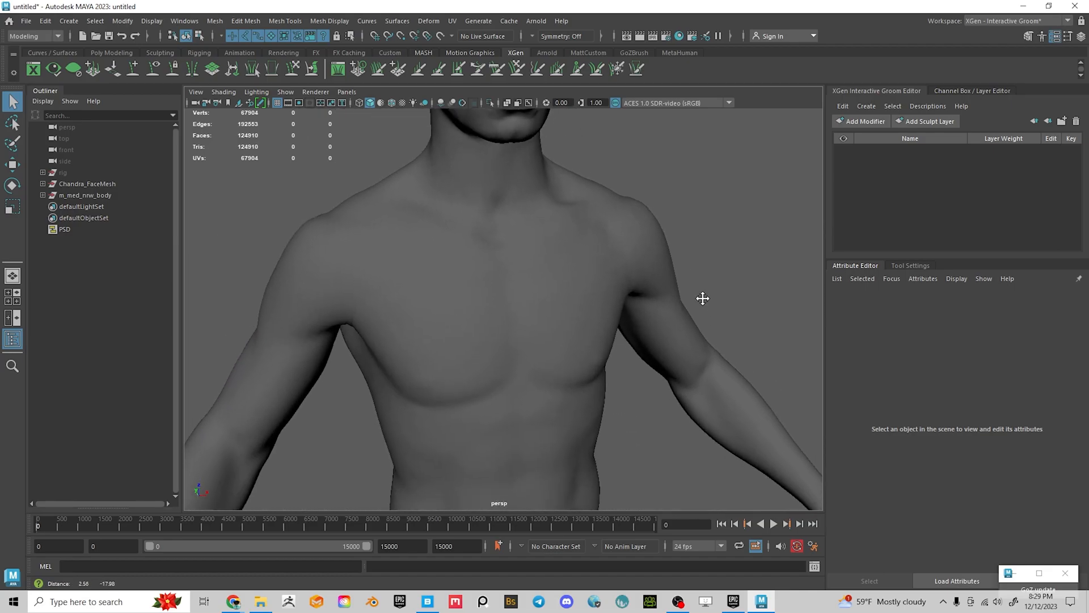
pyautogui.keyDown('alt'); pyautogui.moveTo(704, 304); pyautogui.dragTo(402, 325, button='right'); pyautogui.keyUp('alt')
pyautogui.click(509, 332)
pyautogui.click(512, 262)
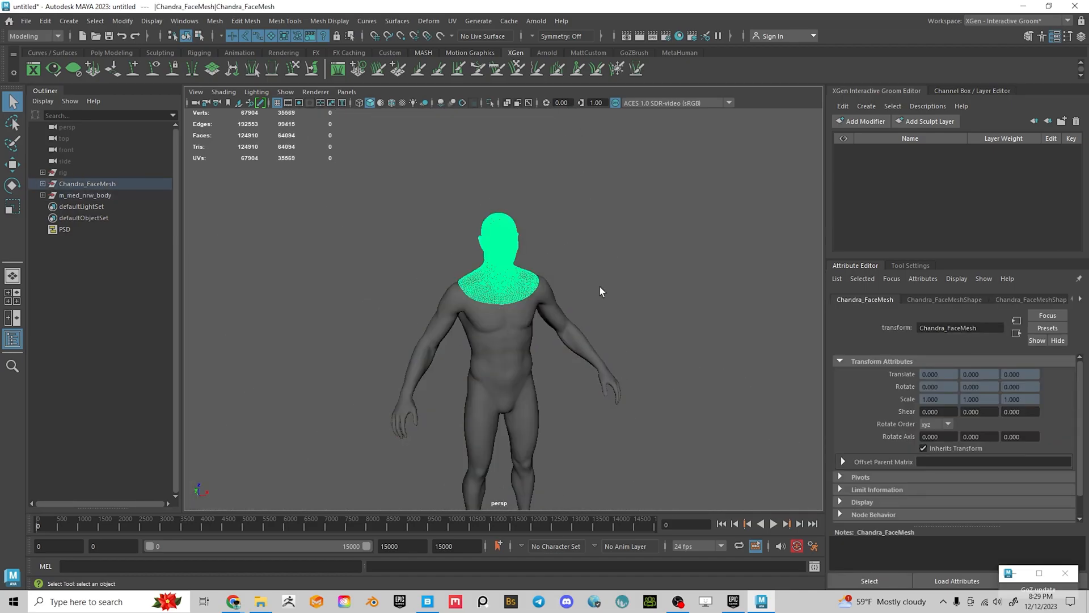
pyautogui.keyDown('alt'); pyautogui.moveTo(580, 287); pyautogui.dragTo(732, 339, button='right'); pyautogui.keyUp('alt')
pyautogui.keyDown('alt'); pyautogui.moveTo(731, 339); pyautogui.dragTo(703, 330); pyautogui.keyUp('alt')
pyautogui.click(656, 330)
# Inspect the body mesh and Chandra_FaceMesh closely around the ear, face, mouth and neck
pyautogui.click(583, 316)
pyautogui.keyDown('alt'); pyautogui.moveTo(583, 317); pyautogui.dragTo(489, 372, button='right'); pyautogui.keyUp('alt')
pyautogui.click(594, 230)
pyautogui.keyDown('alt'); pyautogui.moveTo(594, 230); pyautogui.dragTo(585, 353, button='middle'); pyautogui.keyUp('alt')
pyautogui.keyDown('alt'); pyautogui.moveTo(586, 353); pyautogui.dragTo(616, 398, button='right'); pyautogui.keyUp('alt')
pyautogui.click(377, 381)
pyautogui.keyDown('alt'); pyautogui.moveTo(446, 346); pyautogui.dragTo(384, 382, button='middle'); pyautogui.keyUp('alt')
pyautogui.keyDown('alt'); pyautogui.moveTo(385, 382); pyautogui.dragTo(513, 406, button='right'); pyautogui.keyUp('alt')
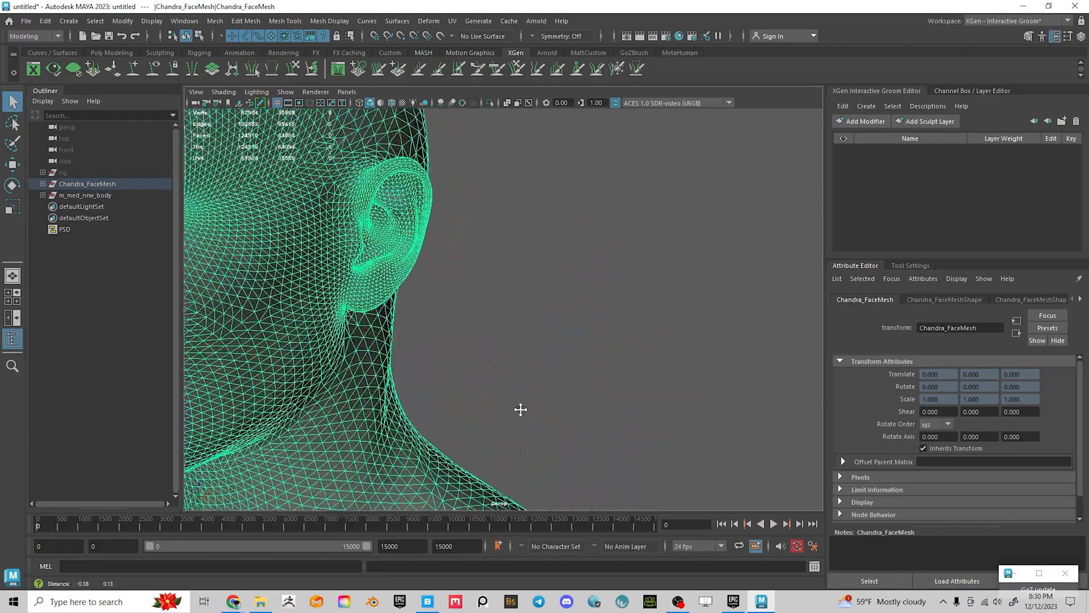
pyautogui.keyDown('alt'); pyautogui.moveTo(513, 406); pyautogui.dragTo(649, 384); pyautogui.keyUp('alt')
pyautogui.keyDown('alt'); pyautogui.moveTo(649, 384); pyautogui.dragTo(594, 399, button='middle'); pyautogui.keyUp('alt')
pyautogui.keyDown('alt'); pyautogui.moveTo(595, 400); pyautogui.dragTo(611, 425, button='right'); pyautogui.keyUp('alt')
pyautogui.keyDown('alt'); pyautogui.moveTo(612, 425); pyautogui.dragTo(615, 295, button='middle'); pyautogui.keyUp('alt')
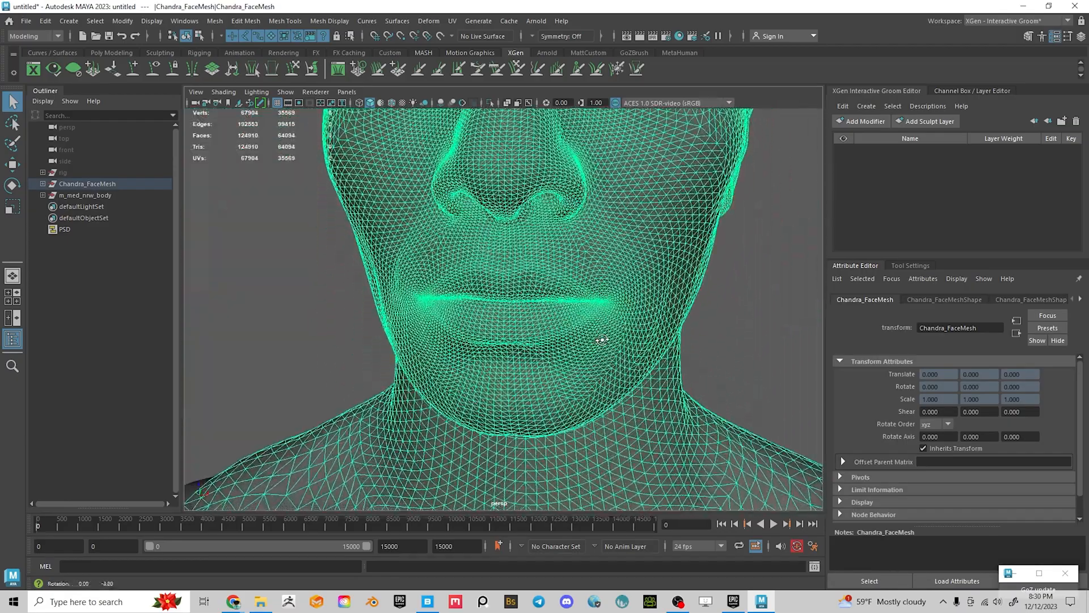
pyautogui.keyDown('alt'); pyautogui.moveTo(615, 295); pyautogui.dragTo(583, 333); pyautogui.keyUp('alt')
pyautogui.keyDown('alt'); pyautogui.moveTo(583, 333); pyautogui.dragTo(575, 385, button='middle'); pyautogui.keyUp('alt')
pyautogui.keyDown('alt'); pyautogui.moveTo(575, 385); pyautogui.dragTo(556, 353, button='right'); pyautogui.keyUp('alt')
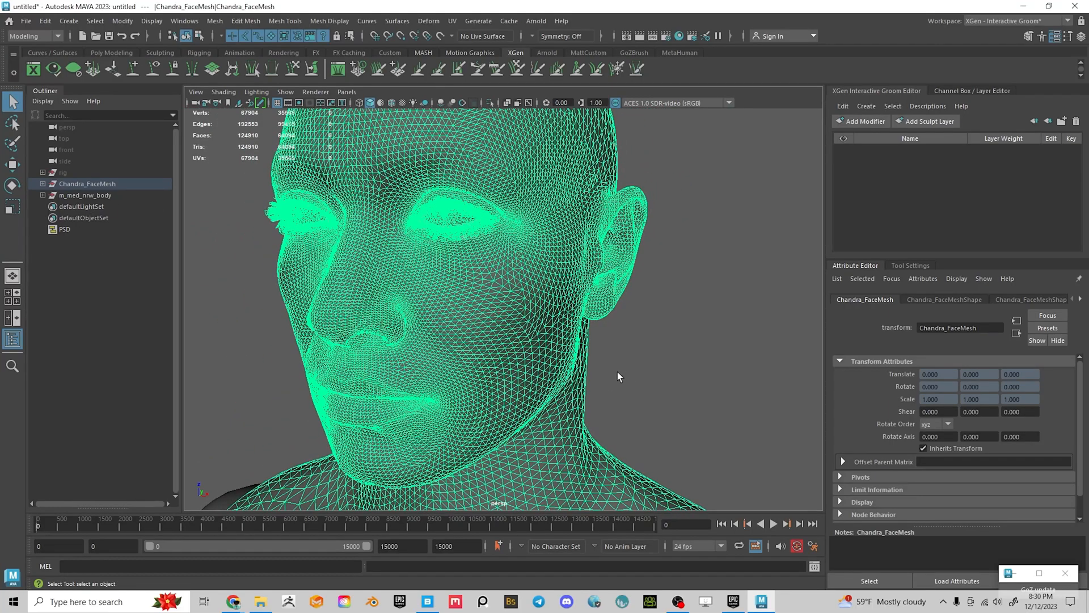
# Review the head and torso from profile and lower frontal angles, zooming out
pyautogui.keyDown('alt'); pyautogui.moveTo(604, 330); pyautogui.dragTo(576, 340); pyautogui.keyUp('alt')
pyautogui.click(563, 313)
pyautogui.keyDown('alt'); pyautogui.moveTo(577, 340); pyautogui.dragTo(503, 210, button='middle'); pyautogui.keyUp('alt')
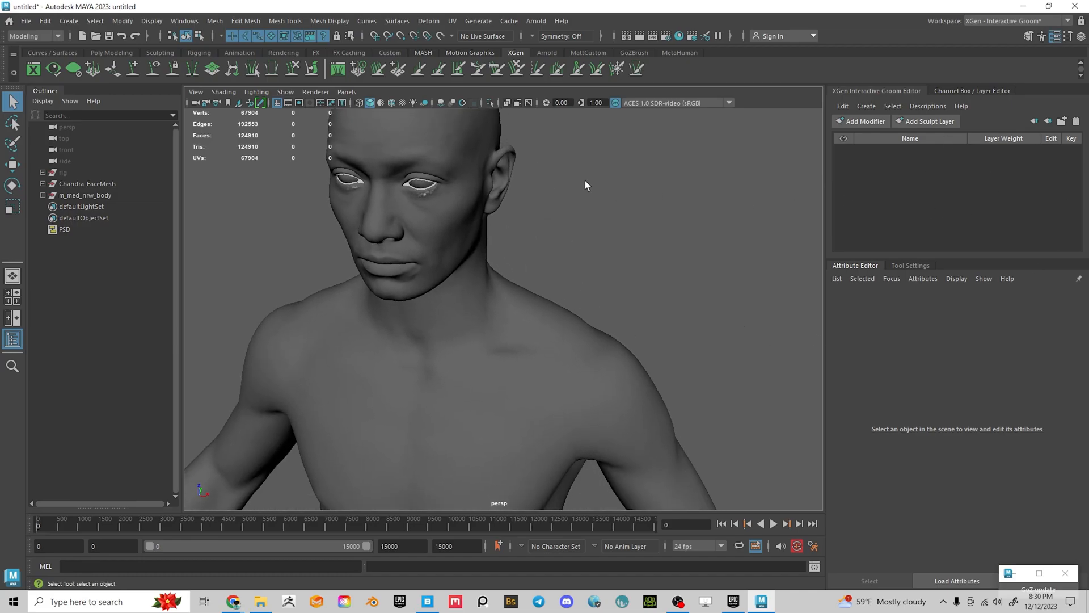
pyautogui.click(458, 212)
pyautogui.click(652, 250)
pyautogui.keyDown('alt'); pyautogui.moveTo(702, 311); pyautogui.dragTo(493, 294, button='right'); pyautogui.keyUp('alt')
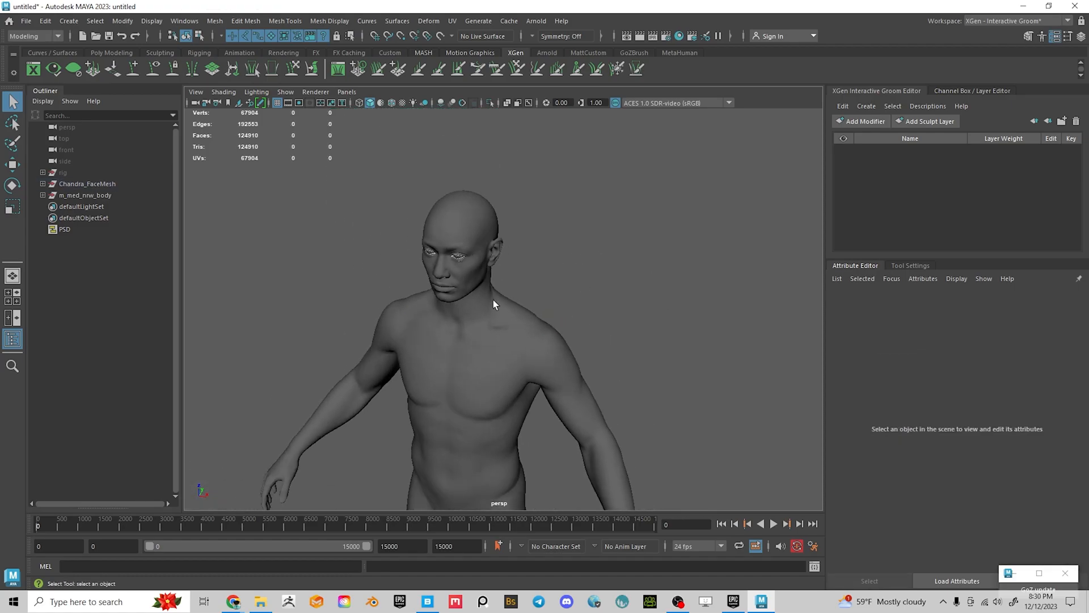
pyautogui.keyDown('alt'); pyautogui.moveTo(468, 440); pyautogui.dragTo(461, 364, button='middle'); pyautogui.keyUp('alt')
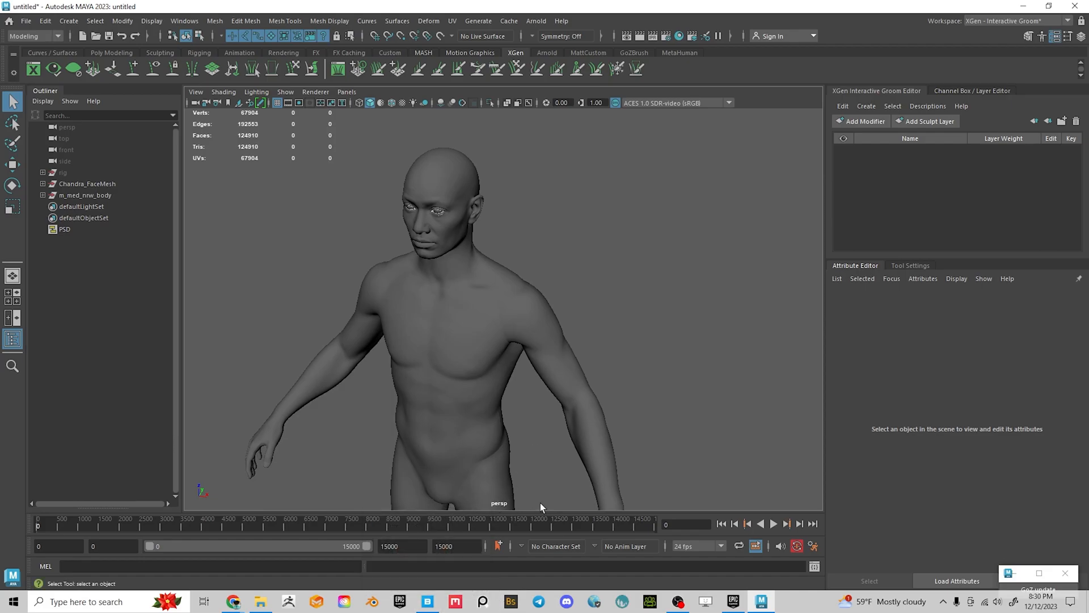
pyautogui.scroll(-5, 479, 294)
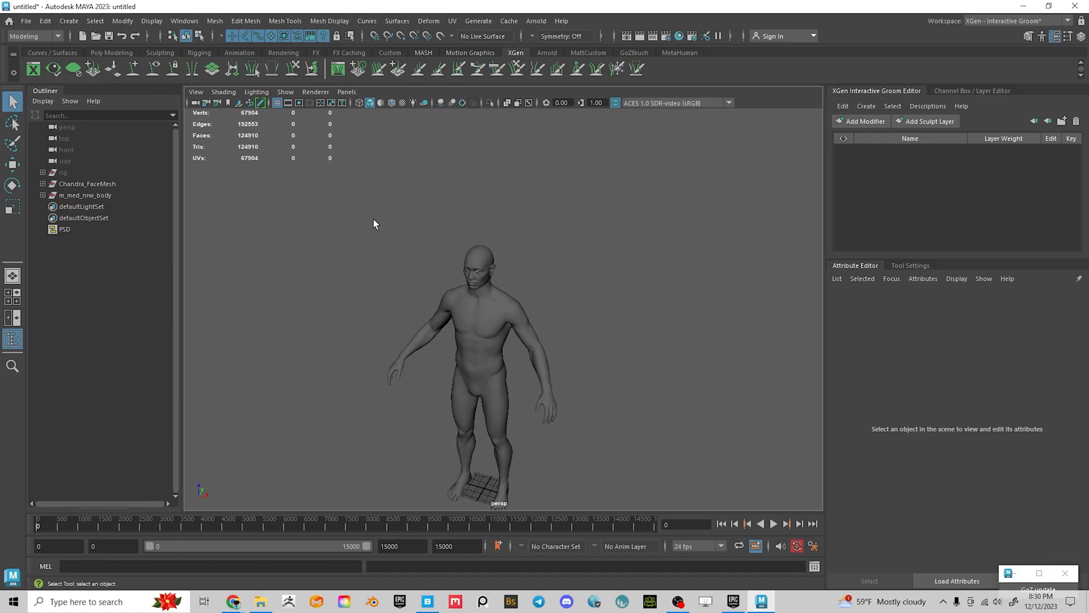
# Select the rig and unhide it, then look it over against the MetaHuman body
pyautogui.click(63, 173)
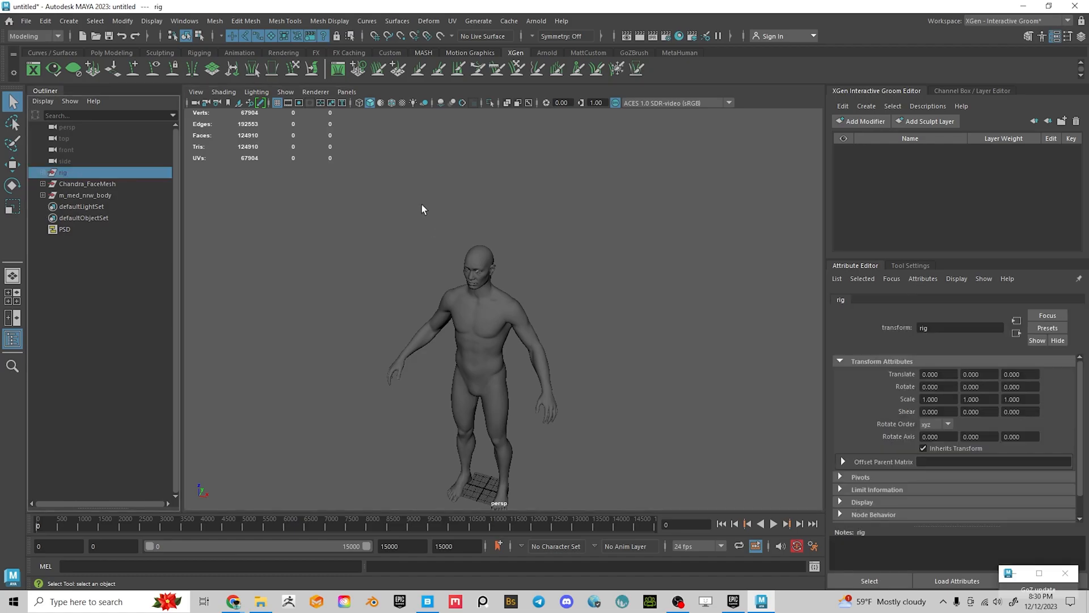
pyautogui.press('h')
pyautogui.keyDown('alt'); pyautogui.moveTo(641, 316); pyautogui.dragTo(579, 298); pyautogui.keyUp('alt')
pyautogui.keyDown('alt'); pyautogui.moveTo(502, 371); pyautogui.dragTo(579, 364, button='right'); pyautogui.keyUp('alt')
pyautogui.keyDown('alt'); pyautogui.moveTo(579, 364); pyautogui.dragTo(575, 333, button='middle'); pyautogui.keyUp('alt')
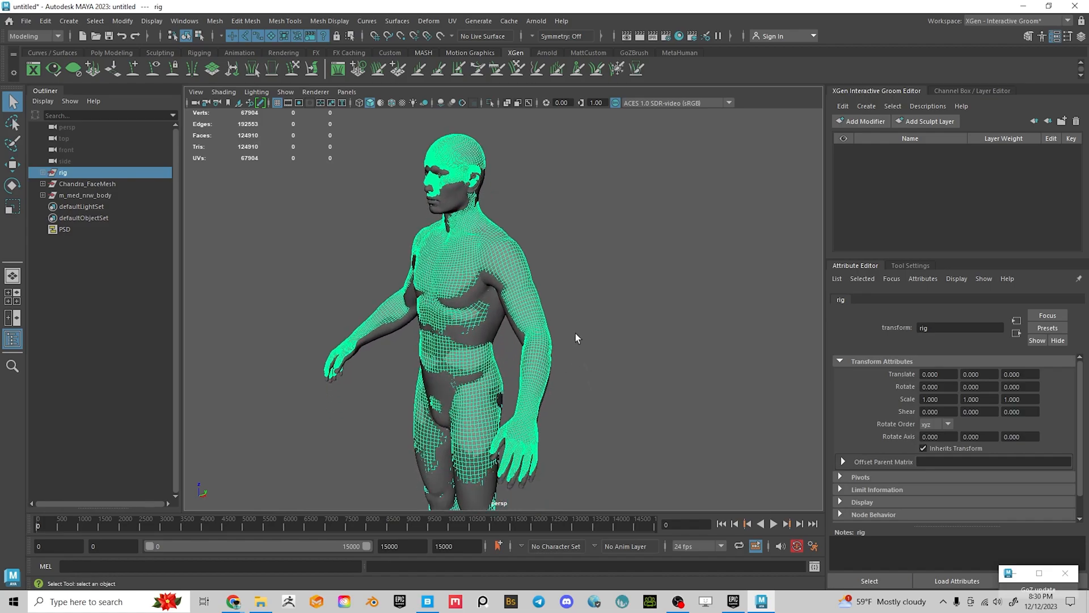
pyautogui.click(267, 207)
pyautogui.keyDown('alt'); pyautogui.moveTo(526, 249); pyautogui.dragTo(671, 348, button='right'); pyautogui.keyUp('alt')
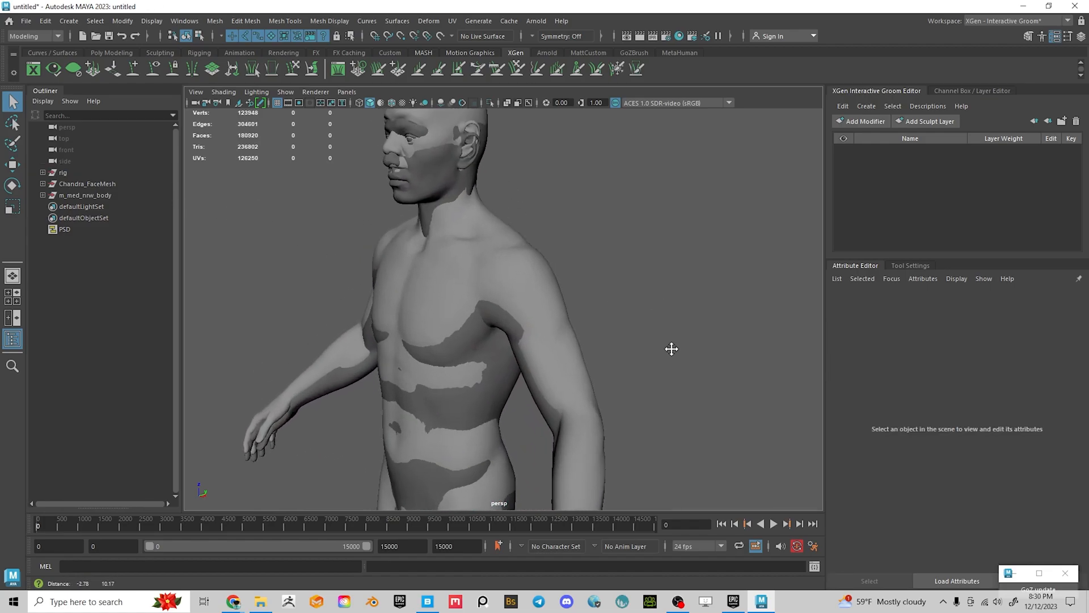
pyautogui.click(63, 173)
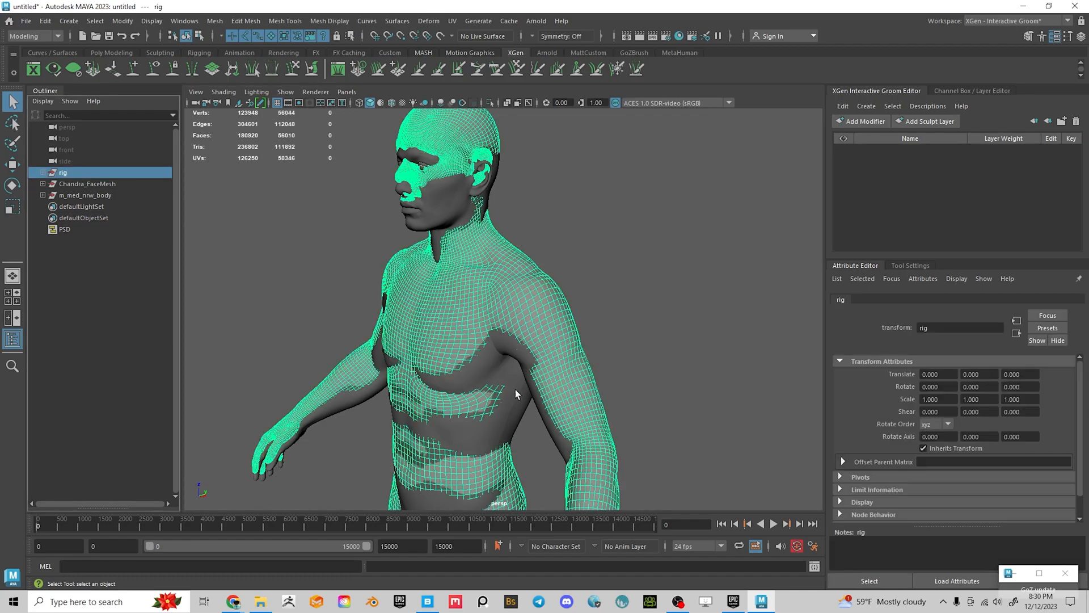
pyautogui.keyDown('alt'); pyautogui.moveTo(537, 251); pyautogui.dragTo(445, 329); pyautogui.keyUp('alt')
pyautogui.keyDown('alt'); pyautogui.moveTo(560, 409); pyautogui.dragTo(630, 336); pyautogui.keyUp('alt')
pyautogui.keyDown('alt'); pyautogui.moveTo(630, 335); pyautogui.dragTo(539, 322, button='right'); pyautogui.keyUp('alt')
pyautogui.keyDown('alt'); pyautogui.moveTo(539, 322); pyautogui.dragTo(596, 261, button='middle'); pyautogui.keyUp('alt')
pyautogui.keyDown('alt'); pyautogui.moveTo(727, 288); pyautogui.dragTo(571, 278, button='right'); pyautogui.keyUp('alt')
pyautogui.keyDown('alt'); pyautogui.moveTo(571, 278); pyautogui.dragTo(549, 291); pyautogui.keyUp('alt')
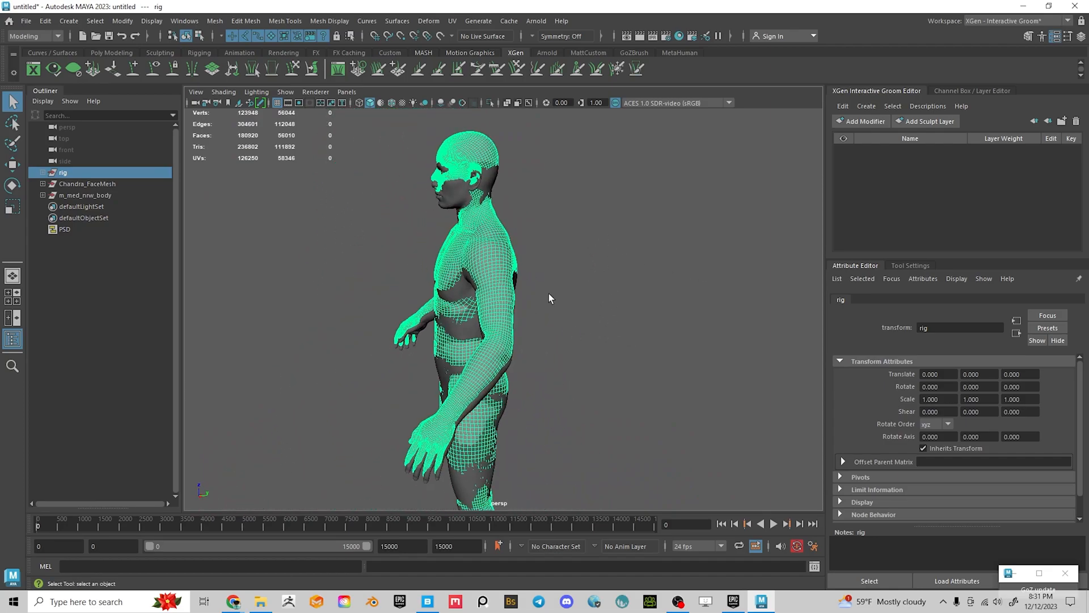
# Switch to the four-view layout with a wireframe side view framed on the foot
pyautogui.press('space')
pyautogui.press('space')
pyautogui.keyDown('alt'); pyautogui.moveTo(666, 380); pyautogui.dragTo(551, 432, button='middle'); pyautogui.keyUp('alt')
pyautogui.press('4')
pyautogui.keyDown('alt'); pyautogui.moveTo(672, 348); pyautogui.dragTo(543, 508, button='right'); pyautogui.keyUp('alt')
pyautogui.keyDown('alt'); pyautogui.moveTo(529, 326); pyautogui.dragTo(518, 188, button='middle'); pyautogui.keyUp('alt')
pyautogui.keyDown('alt'); pyautogui.moveTo(536, 397); pyautogui.dragTo(569, 208, button='middle'); pyautogui.keyUp('alt')
pyautogui.keyDown('alt'); pyautogui.moveTo(569, 208); pyautogui.dragTo(518, 434, button='right'); pyautogui.keyUp('alt')
pyautogui.keyDown('alt'); pyautogui.moveTo(517, 434); pyautogui.dragTo(588, 372, button='middle'); pyautogui.keyUp('alt')
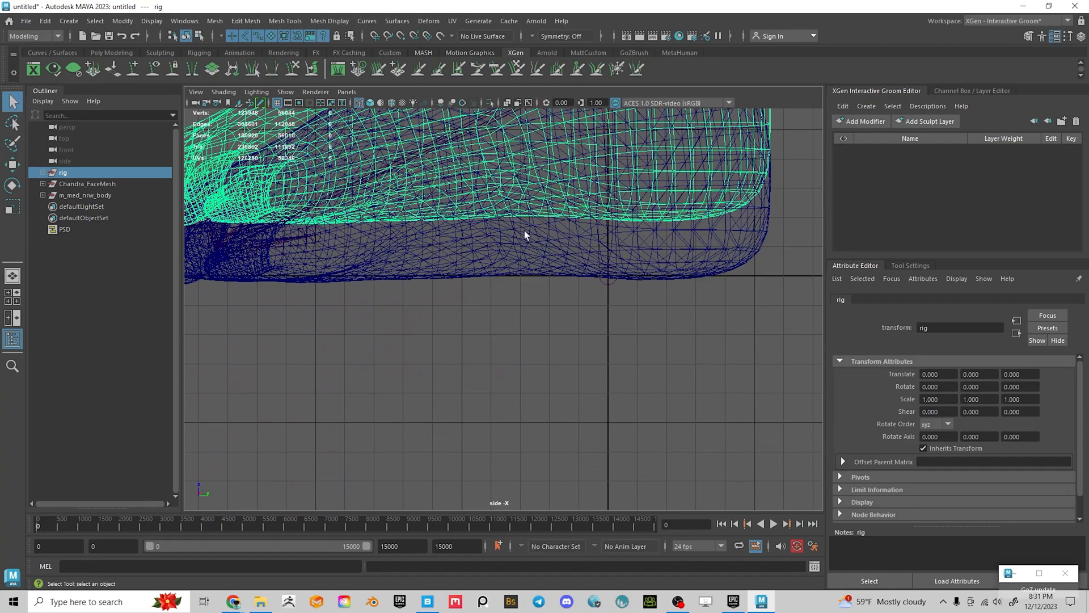
pyautogui.keyDown('alt'); pyautogui.moveTo(638, 295); pyautogui.dragTo(591, 322, button='middle'); pyautogui.keyUp('alt')
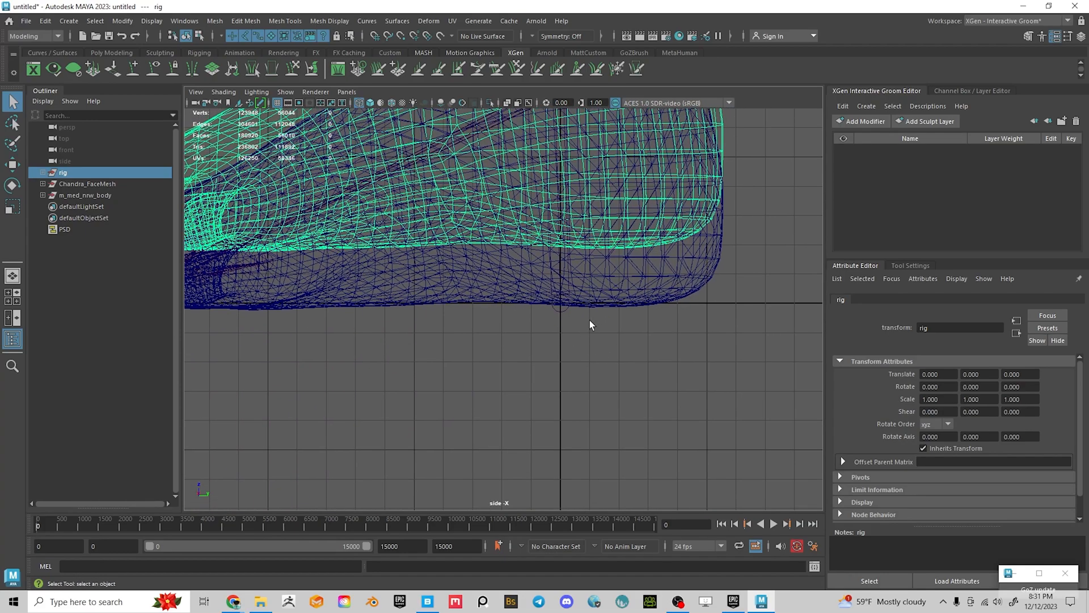
# Turn off Show > Joints in the side view
pyautogui.click(290, 94)
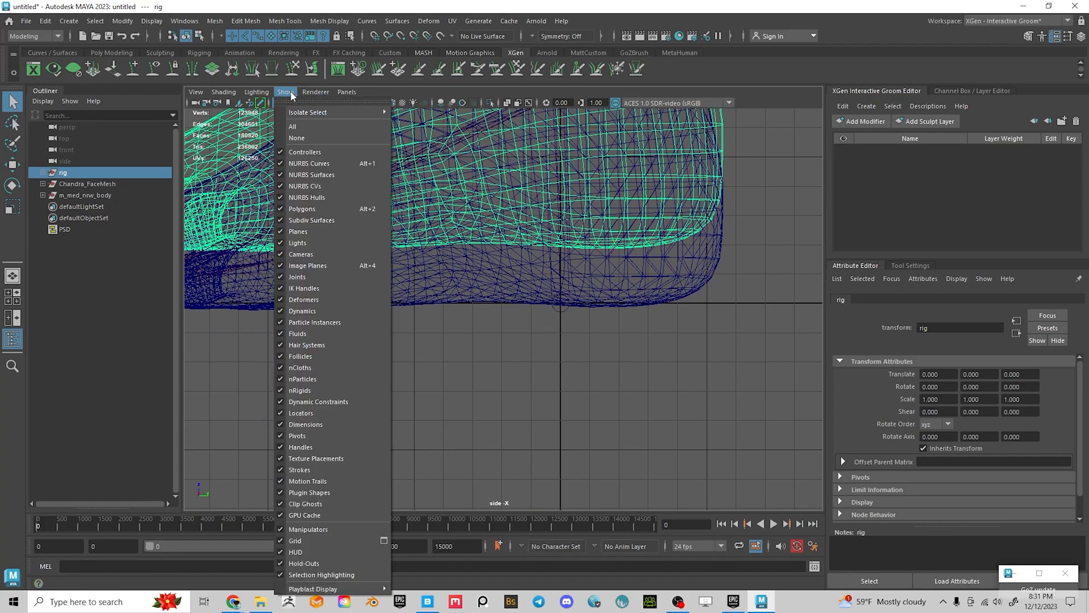
pyautogui.click(282, 278)
pyautogui.scroll(5, 462, 342)
pyautogui.scroll(-6, 397, 266)
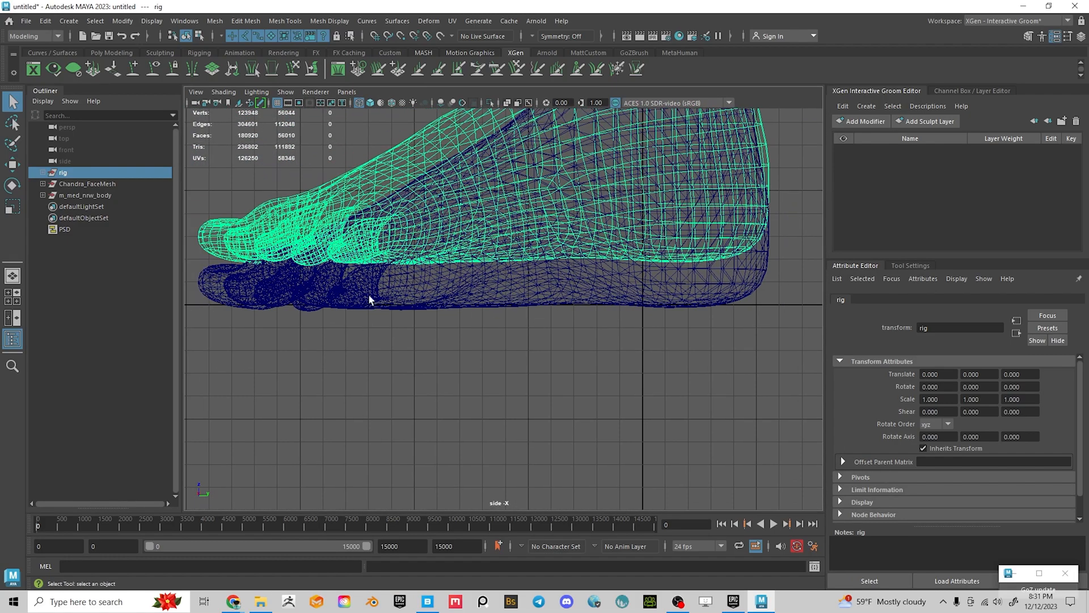
# Frame the foot, then pan the side view up the leg toward the hips
pyautogui.keyDown('alt'); pyautogui.moveTo(703, 332); pyautogui.dragTo(553, 393, button='middle'); pyautogui.keyUp('alt')
pyautogui.keyDown('alt'); pyautogui.moveTo(619, 386); pyautogui.dragTo(522, 363, button='right'); pyautogui.keyUp('alt')
pyautogui.keyDown('alt'); pyautogui.moveTo(461, 322); pyautogui.dragTo(557, 323, button='middle'); pyautogui.keyUp('alt')
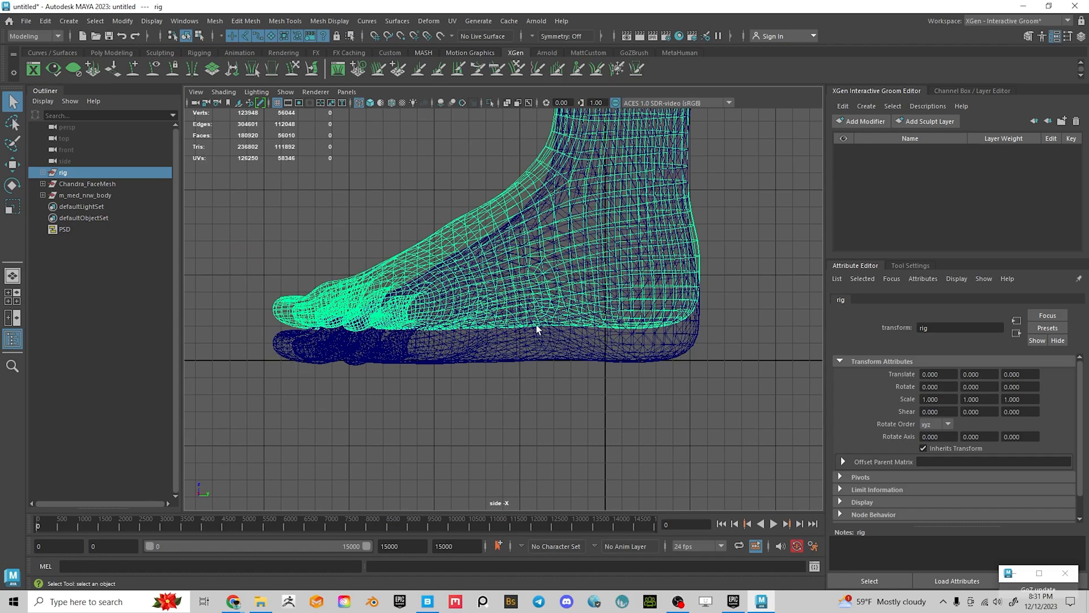
pyautogui.keyDown('alt'); pyautogui.moveTo(757, 228); pyautogui.dragTo(505, 151, button='right'); pyautogui.keyUp('alt')
pyautogui.keyDown('alt'); pyautogui.moveTo(505, 150); pyautogui.dragTo(439, 451, button='middle'); pyautogui.keyUp('alt')
pyautogui.keyDown('alt'); pyautogui.moveTo(678, 382); pyautogui.dragTo(568, 314, button='right'); pyautogui.keyUp('alt')
pyautogui.keyDown('alt'); pyautogui.moveTo(567, 314); pyautogui.dragTo(550, 474, button='middle'); pyautogui.keyUp('alt')
pyautogui.keyDown('alt'); pyautogui.moveTo(551, 475); pyautogui.dragTo(485, 278, button='right'); pyautogui.keyUp('alt')
pyautogui.keyDown('alt'); pyautogui.moveTo(485, 279); pyautogui.dragTo(516, 398, button='middle'); pyautogui.keyUp('alt')
# Inspect the head, shoulders and torso, then bring the view back to the feet
pyautogui.keyDown('alt'); pyautogui.moveTo(577, 256); pyautogui.dragTo(592, 360, button='middle'); pyautogui.keyUp('alt')
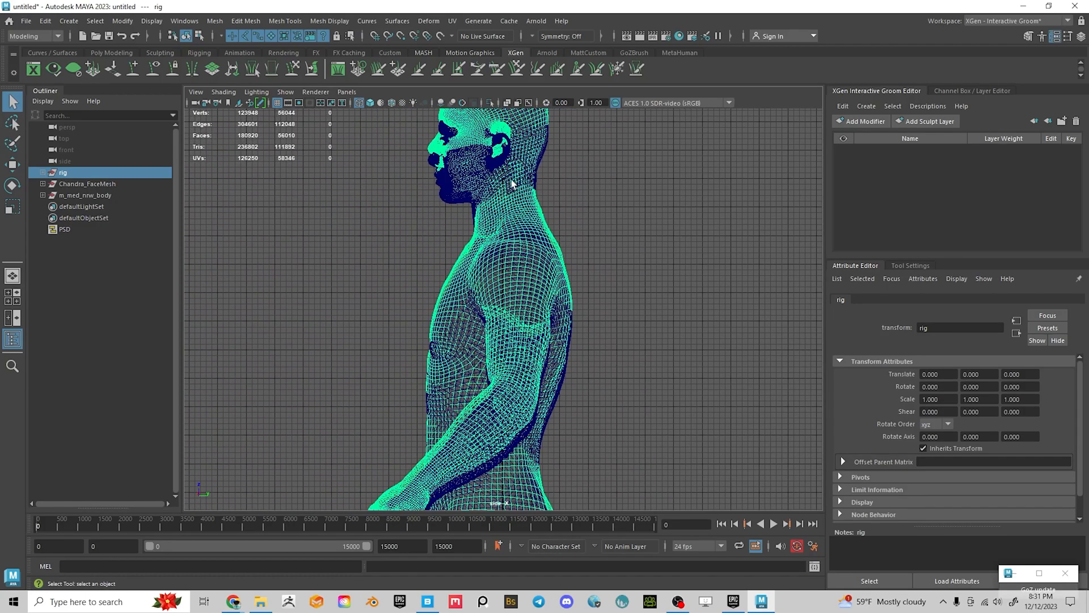
pyautogui.keyDown('alt'); pyautogui.moveTo(531, 173); pyautogui.dragTo(520, 305, button='middle'); pyautogui.keyUp('alt')
pyautogui.keyDown('alt'); pyautogui.moveTo(520, 251); pyautogui.dragTo(527, 349, button='middle'); pyautogui.keyUp('alt')
pyautogui.keyDown('alt'); pyautogui.moveTo(527, 349); pyautogui.dragTo(622, 429, button='right'); pyautogui.keyUp('alt')
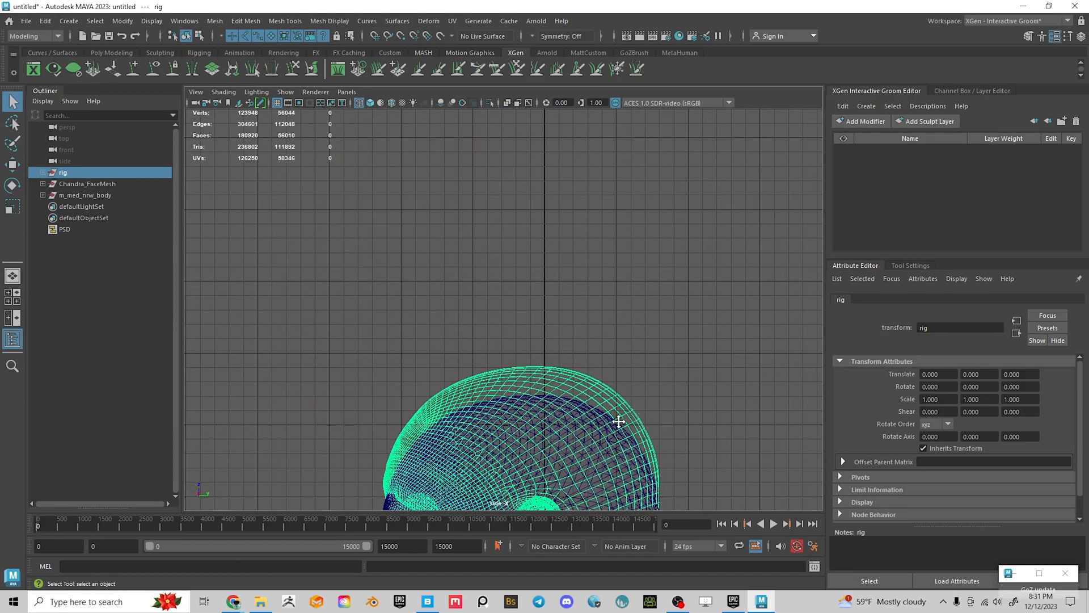
pyautogui.keyDown('alt'); pyautogui.moveTo(531, 399); pyautogui.dragTo(483, 220, button='middle'); pyautogui.keyUp('alt')
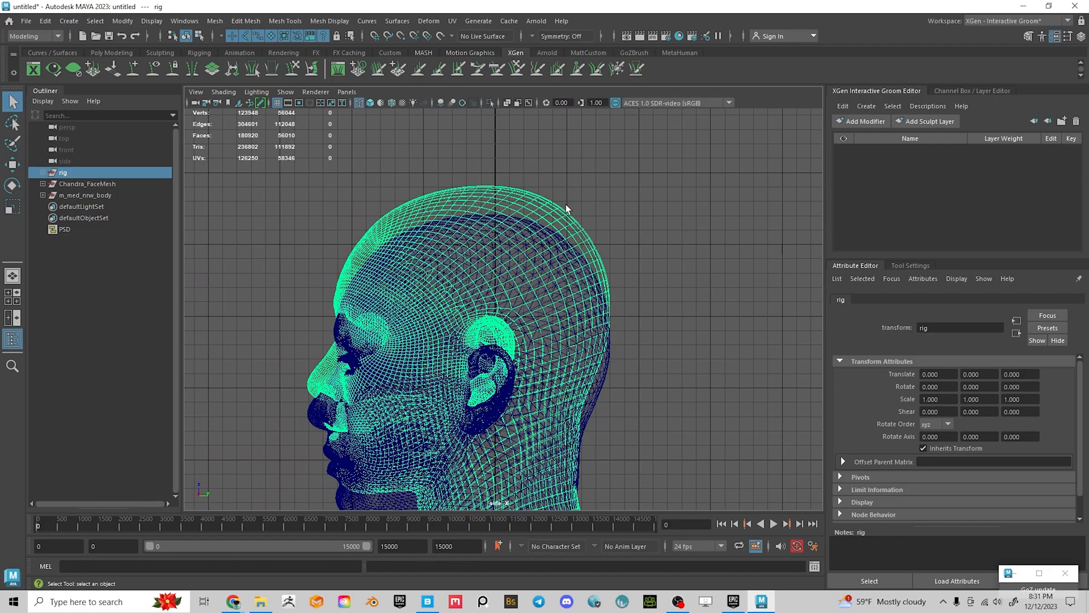
pyautogui.keyDown('alt'); pyautogui.moveTo(629, 292); pyautogui.dragTo(566, 238, button='middle'); pyautogui.keyUp('alt')
pyautogui.keyDown('alt'); pyautogui.moveTo(719, 421); pyautogui.dragTo(705, 267, button='middle'); pyautogui.keyUp('alt')
pyautogui.keyDown('alt'); pyautogui.moveTo(705, 267); pyautogui.dragTo(528, 289, button='right'); pyautogui.keyUp('alt')
pyautogui.keyDown('alt'); pyautogui.moveTo(607, 277); pyautogui.dragTo(589, 210, button='middle'); pyautogui.keyUp('alt')
pyautogui.keyDown('alt'); pyautogui.moveTo(573, 249); pyautogui.dragTo(520, 278, button='right'); pyautogui.keyUp('alt')
pyautogui.keyDown('alt'); pyautogui.moveTo(554, 334); pyautogui.dragTo(560, 302, button='middle'); pyautogui.keyUp('alt')
# Lower the rig with the Move Tool to Translate Z -1.994 at the body's feet
pyautogui.press('w')
pyautogui.keyDown('alt'); pyautogui.moveTo(566, 446); pyautogui.dragTo(593, 215, button='middle'); pyautogui.keyUp('alt')
pyautogui.moveTo(517, 378); pyautogui.dragTo(517, 384)
pyautogui.keyDown('alt'); pyautogui.moveTo(524, 385); pyautogui.dragTo(515, 251, button='middle'); pyautogui.keyUp('alt')
pyautogui.keyDown('alt'); pyautogui.moveTo(515, 251); pyautogui.dragTo(543, 325, button='right'); pyautogui.keyUp('alt')
pyautogui.keyDown('alt'); pyautogui.moveTo(543, 325); pyautogui.dragTo(548, 425, button='middle'); pyautogui.keyUp('alt')
pyautogui.keyDown('alt'); pyautogui.moveTo(548, 426); pyautogui.dragTo(692, 462, button='right'); pyautogui.keyUp('alt')
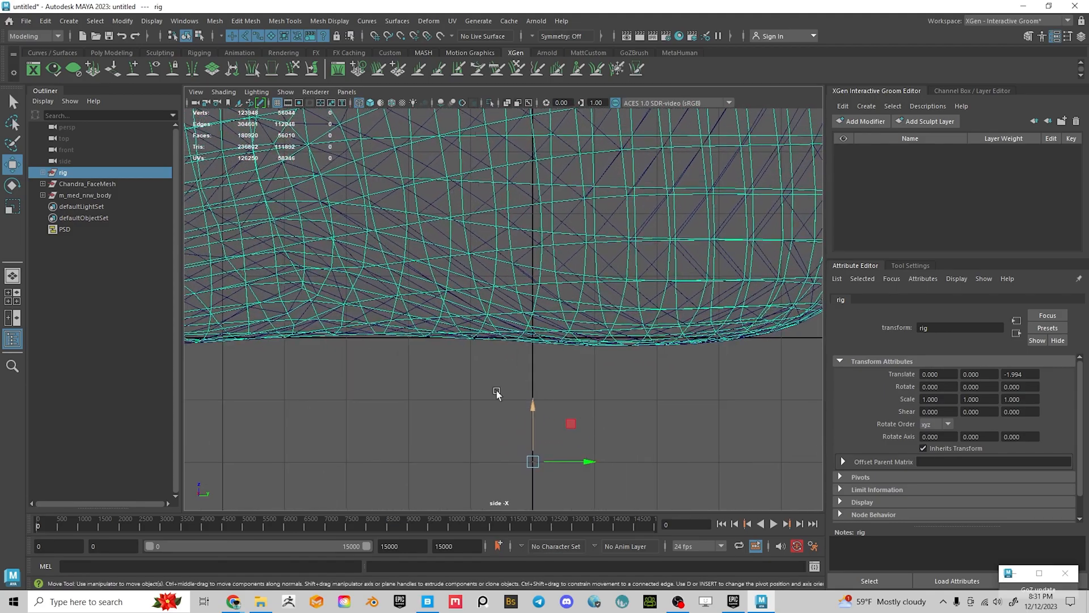
# Shift the rig up and down along Z to about -1.77, then zoom in on the sole
pyautogui.moveTo(537, 414); pyautogui.dragTo(535, 407)
pyautogui.keyDown('alt'); pyautogui.moveTo(397, 356); pyautogui.dragTo(508, 287, button='right'); pyautogui.keyUp('alt')
pyautogui.moveTo(503, 288)
pyautogui.mouseDown()
pyautogui.moveTo(505, 262)
pyautogui.moveTo(506, 300)
pyautogui.moveTo(504, 287)
pyautogui.mouseUp()
pyautogui.keyDown('alt'); pyautogui.moveTo(365, 295); pyautogui.dragTo(705, 475, button='right'); pyautogui.keyUp('alt')
pyautogui.keyDown('alt'); pyautogui.moveTo(612, 374); pyautogui.dragTo(610, 421, button='middle'); pyautogui.keyUp('alt')
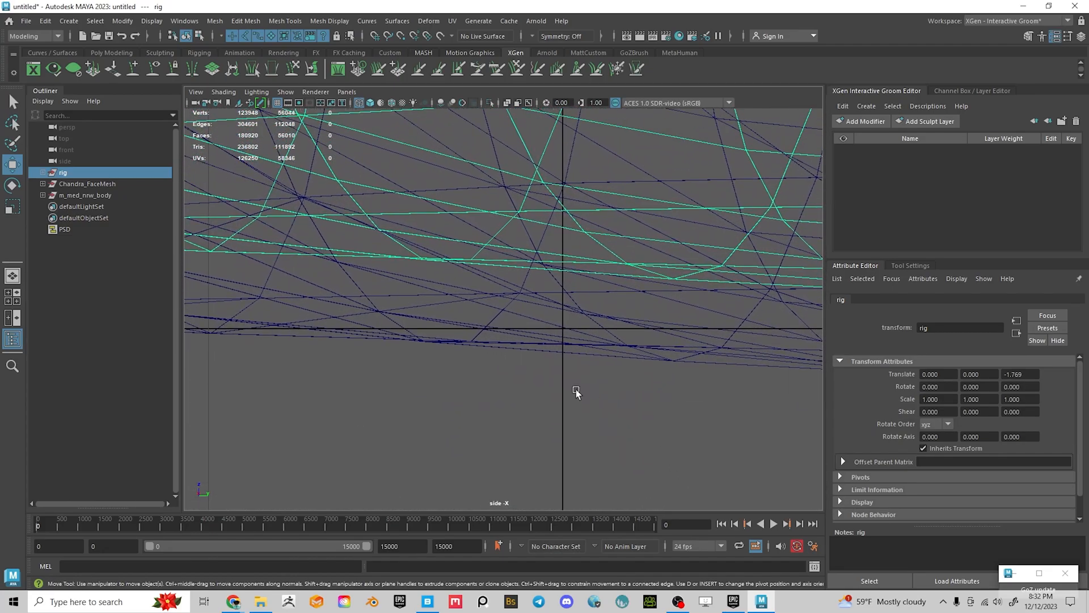
pyautogui.keyDown('alt'); pyautogui.moveTo(542, 369); pyautogui.dragTo(649, 454, button='right'); pyautogui.keyUp('alt')
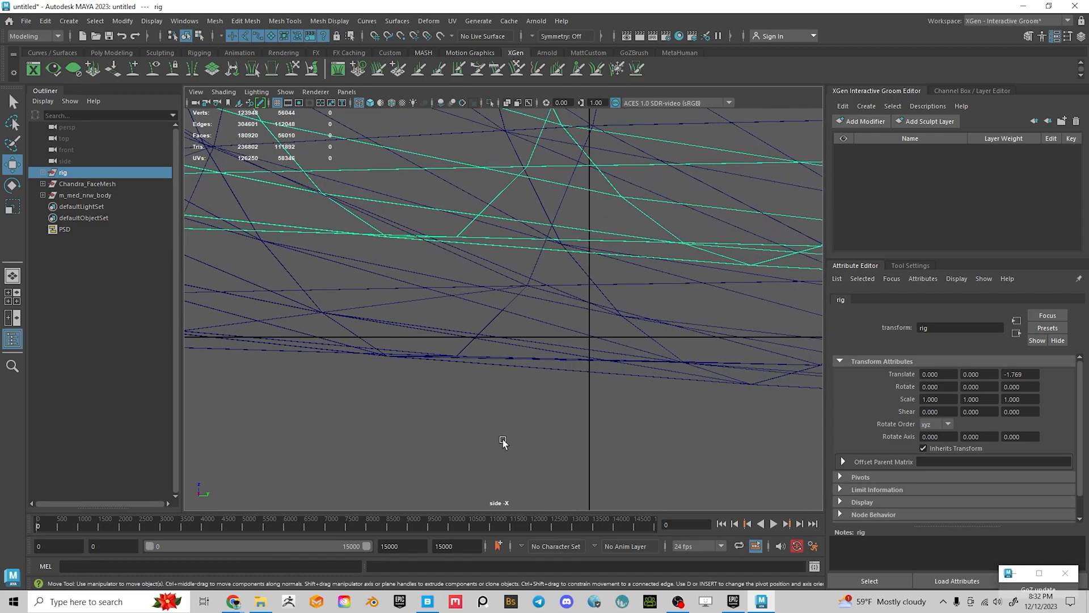
pyautogui.keyDown('alt'); pyautogui.moveTo(504, 439); pyautogui.dragTo(509, 371, button='right'); pyautogui.keyUp('alt')
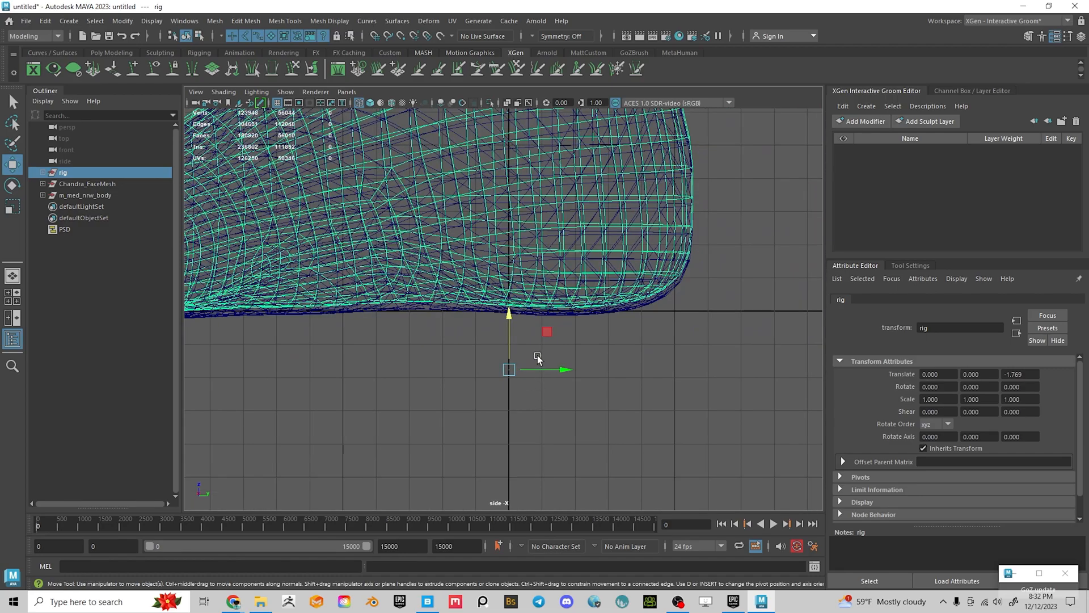
# Lock movement to the vertical axis and adjust the rig from -2.19 to about -2.02 on Z
pyautogui.click(510, 313)
pyautogui.keyDown('alt'); pyautogui.moveTo(442, 310); pyautogui.dragTo(849, 479, button='right'); pyautogui.keyUp('alt')
pyautogui.keyDown('alt'); pyautogui.moveTo(607, 404); pyautogui.dragTo(505, 287, button='right'); pyautogui.keyUp('alt')
pyautogui.moveTo(508, 287)
pyautogui.mouseDown()
pyautogui.moveTo(503, 304)
pyautogui.moveTo(501, 278)
pyautogui.moveTo(503, 298)
pyautogui.mouseUp()
pyautogui.keyDown('alt'); pyautogui.moveTo(421, 319); pyautogui.dragTo(828, 485, button='right'); pyautogui.keyUp('alt')
pyautogui.keyDown('alt'); pyautogui.moveTo(541, 375); pyautogui.dragTo(546, 330, button='middle'); pyautogui.keyUp('alt')
pyautogui.moveTo(494, 440); pyautogui.dragTo(489, 313, button='middle')
# Zoom in on the mesh's bottom edge and nudge the rig to Translate Z -2.000
pyautogui.keyDown('alt'); pyautogui.moveTo(445, 310); pyautogui.dragTo(721, 437, button='right'); pyautogui.keyUp('alt')
pyautogui.keyDown('alt'); pyautogui.moveTo(420, 321); pyautogui.dragTo(459, 392, button='middle'); pyautogui.keyUp('alt')
pyautogui.keyDown('alt'); pyautogui.moveTo(365, 362); pyautogui.dragTo(533, 417, button='right'); pyautogui.keyUp('alt')
pyautogui.keyDown('alt'); pyautogui.moveTo(358, 302); pyautogui.dragTo(288, 375, button='middle'); pyautogui.keyUp('alt')
pyautogui.keyDown('alt'); pyautogui.moveTo(288, 375); pyautogui.dragTo(537, 462, button='right'); pyautogui.keyUp('alt')
pyautogui.moveTo(543, 458); pyautogui.dragTo(431, 424, button='middle')
# Magnify the overlapping edges and bring the rig's edge onto the body's edge
pyautogui.keyDown('alt'); pyautogui.moveTo(431, 424); pyautogui.dragTo(714, 482, button='right'); pyautogui.keyUp('alt')
pyautogui.keyDown('alt'); pyautogui.moveTo(488, 437); pyautogui.dragTo(641, 476, button='right'); pyautogui.keyUp('alt')
pyautogui.keyDown('alt'); pyautogui.moveTo(642, 477); pyautogui.dragTo(390, 278, button='middle'); pyautogui.keyUp('alt')
pyautogui.keyDown('alt'); pyautogui.moveTo(390, 278); pyautogui.dragTo(509, 377, button='right'); pyautogui.keyUp('alt')
pyautogui.keyDown('alt'); pyautogui.moveTo(508, 376); pyautogui.dragTo(492, 481, button='middle'); pyautogui.keyUp('alt')
pyautogui.keyDown('alt'); pyautogui.moveTo(493, 481); pyautogui.dragTo(639, 407, button='right'); pyautogui.keyUp('alt')
pyautogui.keyDown('alt'); pyautogui.moveTo(533, 298); pyautogui.dragTo(509, 429, button='middle'); pyautogui.keyUp('alt')
pyautogui.keyDown('alt'); pyautogui.moveTo(509, 430); pyautogui.dragTo(645, 505, button='right'); pyautogui.keyUp('alt')
pyautogui.keyDown('alt'); pyautogui.moveTo(593, 437); pyautogui.dragTo(579, 468, button='middle'); pyautogui.keyUp('alt')
# Compare the rig and body edge lines up close at the sole
pyautogui.keyDown('alt'); pyautogui.moveTo(512, 415); pyautogui.dragTo(733, 489, button='right'); pyautogui.keyUp('alt')
pyautogui.keyDown('alt'); pyautogui.moveTo(531, 393); pyautogui.dragTo(519, 502, button='middle'); pyautogui.keyUp('alt')
pyautogui.keyDown('alt'); pyautogui.moveTo(539, 269); pyautogui.dragTo(525, 491, button='middle'); pyautogui.keyUp('alt')
pyautogui.keyDown('alt'); pyautogui.moveTo(469, 361); pyautogui.dragTo(785, 455, button='right'); pyautogui.keyUp('alt')
pyautogui.keyDown('alt'); pyautogui.moveTo(539, 361); pyautogui.dragTo(649, 404, button='right'); pyautogui.keyUp('alt')
pyautogui.keyDown('alt'); pyautogui.moveTo(657, 407); pyautogui.dragTo(655, 260, button='middle'); pyautogui.keyUp('alt')
pyautogui.keyDown('alt'); pyautogui.moveTo(545, 352); pyautogui.dragTo(755, 430, button='right'); pyautogui.keyUp('alt')
pyautogui.moveTo(553, 277); pyautogui.dragTo(555, 272, button='middle')
# Move up the body to check the rig's alignment at the shoulders and head
pyautogui.keyDown('alt'); pyautogui.moveTo(558, 275); pyautogui.dragTo(469, 214, button='right'); pyautogui.keyUp('alt')
pyautogui.keyDown('alt'); pyautogui.moveTo(469, 214); pyautogui.dragTo(462, 477, button='middle'); pyautogui.keyUp('alt')
pyautogui.keyDown('alt'); pyautogui.moveTo(574, 297); pyautogui.dragTo(488, 255, button='right'); pyautogui.keyUp('alt')
pyautogui.keyDown('alt'); pyautogui.moveTo(466, 113); pyautogui.dragTo(497, 442, button='middle'); pyautogui.keyUp('alt')
pyautogui.keyDown('alt'); pyautogui.moveTo(591, 139); pyautogui.dragTo(588, 549, button='middle'); pyautogui.keyUp('alt')
pyautogui.keyDown('alt'); pyautogui.moveTo(539, 176); pyautogui.dragTo(545, 393, button='middle'); pyautogui.keyUp('alt')
pyautogui.keyDown('alt'); pyautogui.moveTo(534, 234); pyautogui.dragTo(538, 482, button='middle'); pyautogui.keyUp('alt')
pyautogui.keyDown('alt'); pyautogui.moveTo(568, 188); pyautogui.dragTo(550, 493, button='middle'); pyautogui.keyUp('alt')
pyautogui.keyDown('alt'); pyautogui.moveTo(513, 386); pyautogui.dragTo(662, 526, button='right'); pyautogui.keyUp('alt')
pyautogui.keyDown('alt'); pyautogui.moveTo(446, 404); pyautogui.dragTo(648, 444, button='middle'); pyautogui.keyUp('alt')
pyautogui.keyDown('alt'); pyautogui.moveTo(588, 390); pyautogui.dragTo(612, 197, button='middle'); pyautogui.keyUp('alt')
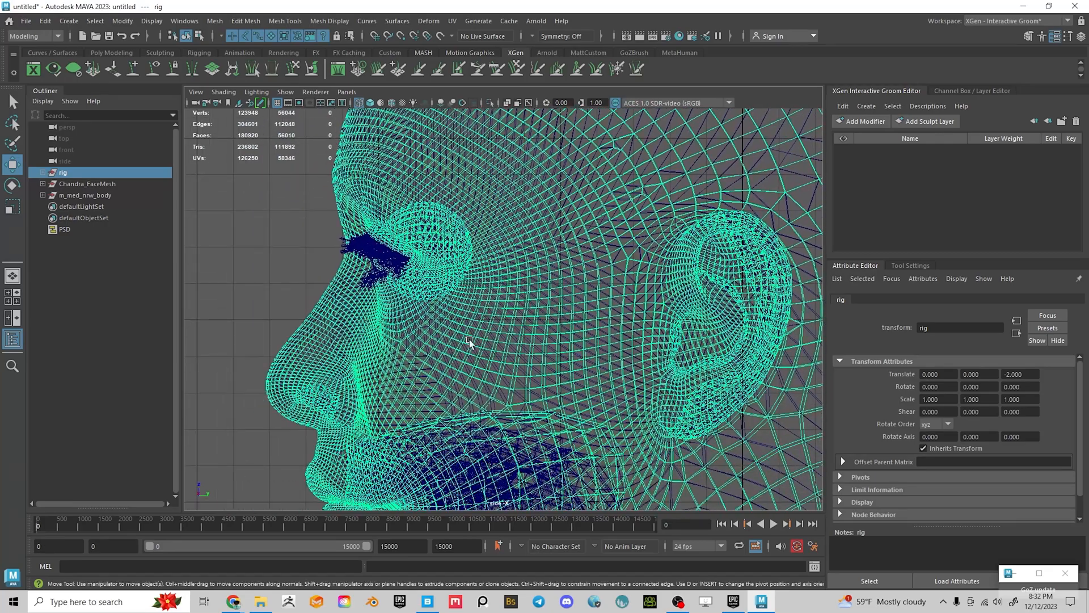
pyautogui.keyDown('alt'); pyautogui.moveTo(550, 419); pyautogui.dragTo(573, 221, button='middle'); pyautogui.keyUp('alt')
pyautogui.keyDown('alt'); pyautogui.moveTo(574, 221); pyautogui.dragTo(5, 156, button='right'); pyautogui.keyUp('alt')
pyautogui.keyDown('alt'); pyautogui.moveTo(561, 263); pyautogui.dragTo(527, 162, button='middle'); pyautogui.keyUp('alt')
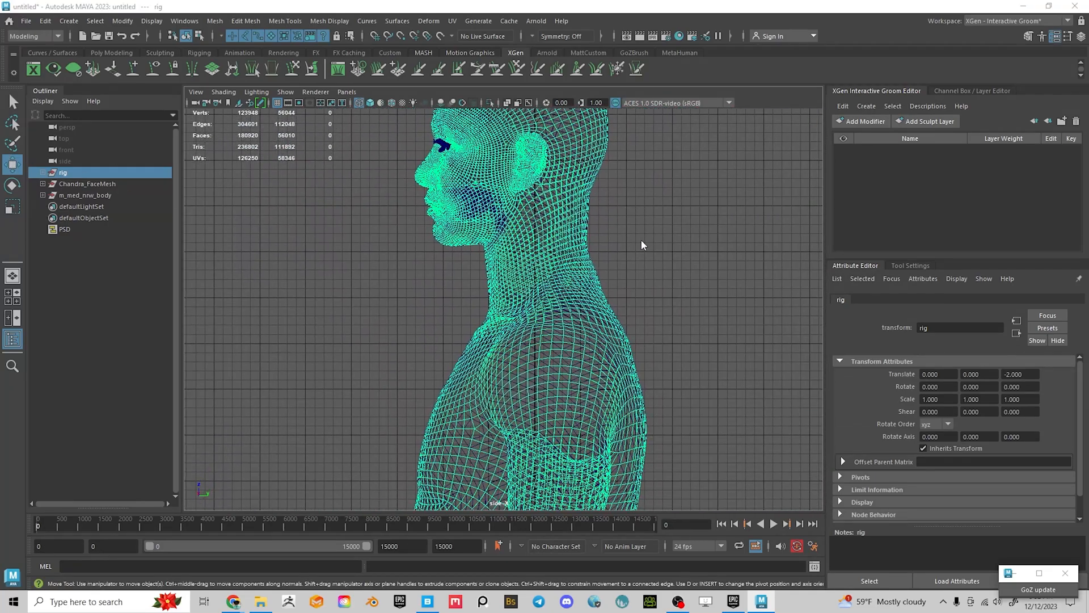
# Return to the full perspective view and select the face and body meshes
pyautogui.press('space')
pyautogui.press('space')
pyautogui.keyDown('alt'); pyautogui.moveTo(639, 251); pyautogui.dragTo(693, 239); pyautogui.keyUp('alt')
pyautogui.click(611, 236)
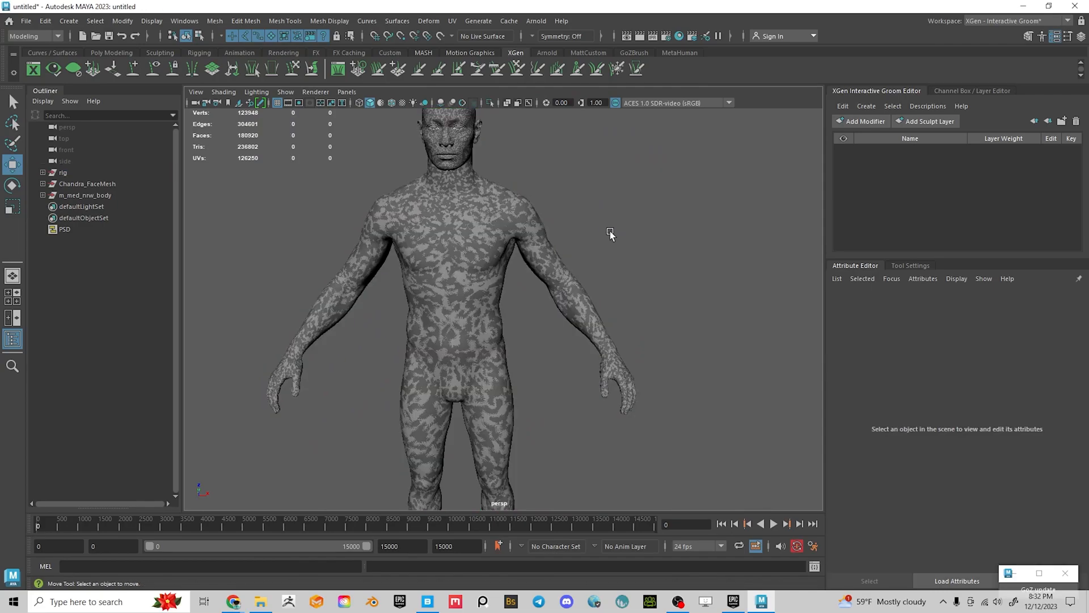
pyautogui.click(82, 183)
pyautogui.keyDown('shift'); pyautogui.click(83, 196); pyautogui.keyUp('shift')
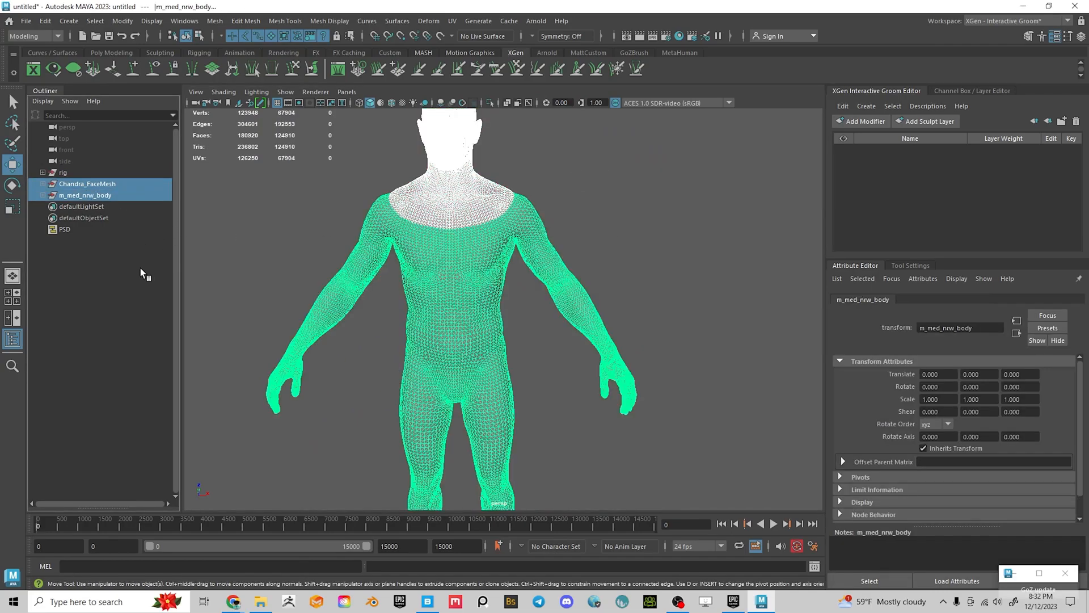
# Hide the selected face and body meshes so only the rig remains visible
pyautogui.press('h')
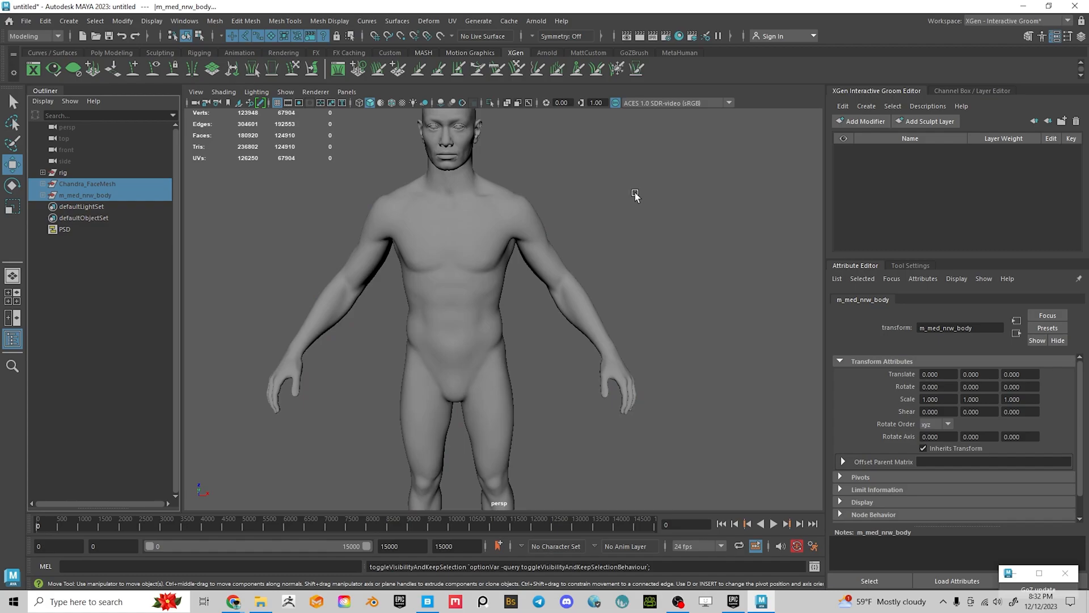
pyautogui.press('h')
pyautogui.keyDown('alt'); pyautogui.moveTo(621, 227); pyautogui.dragTo(618, 264); pyautogui.keyUp('alt')
pyautogui.click(664, 222)
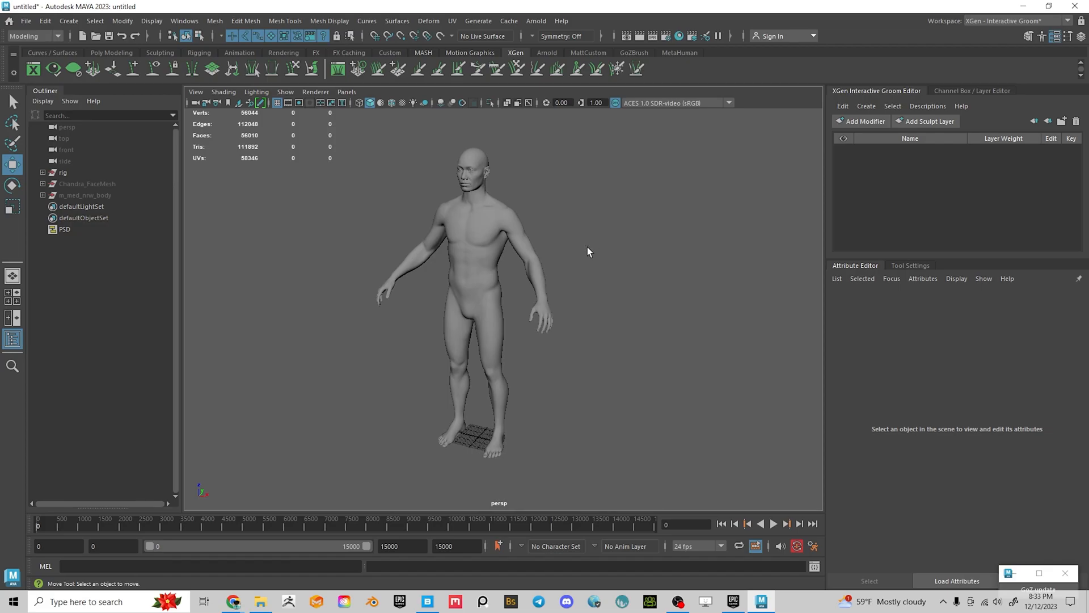
# Open Save Scene As and browse to D:\Google Drive2\My Models For Unreal Marketplace
pyautogui.press('q')
pyautogui.hotkey('ctrl', 'shift', 's')
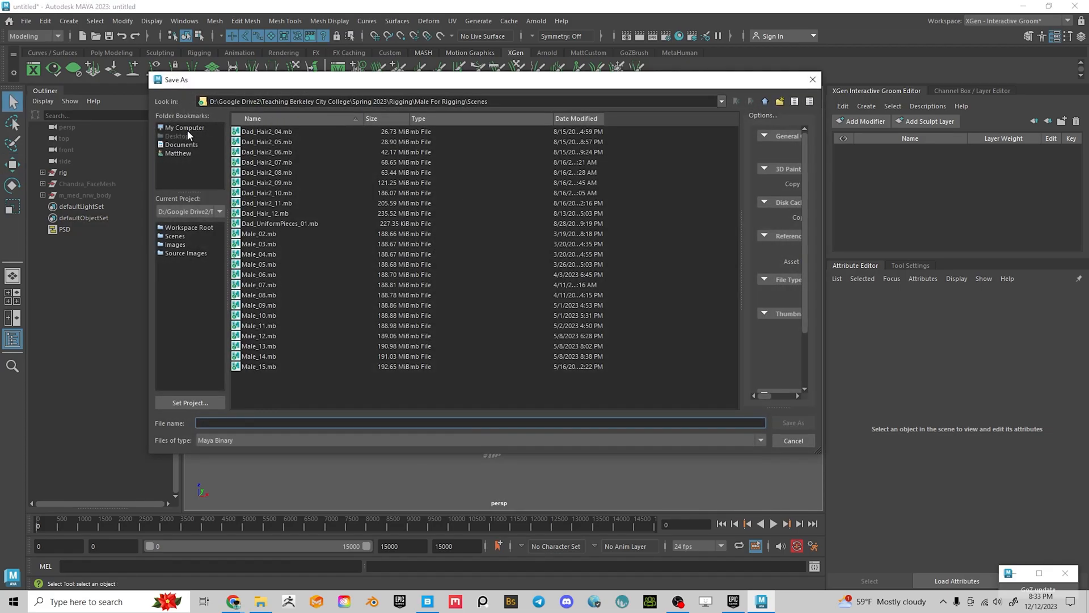
pyautogui.click(189, 130)
pyautogui.doubleClick(273, 143)
pyautogui.scroll(-8, 284, 285)
pyautogui.doubleClick(258, 244)
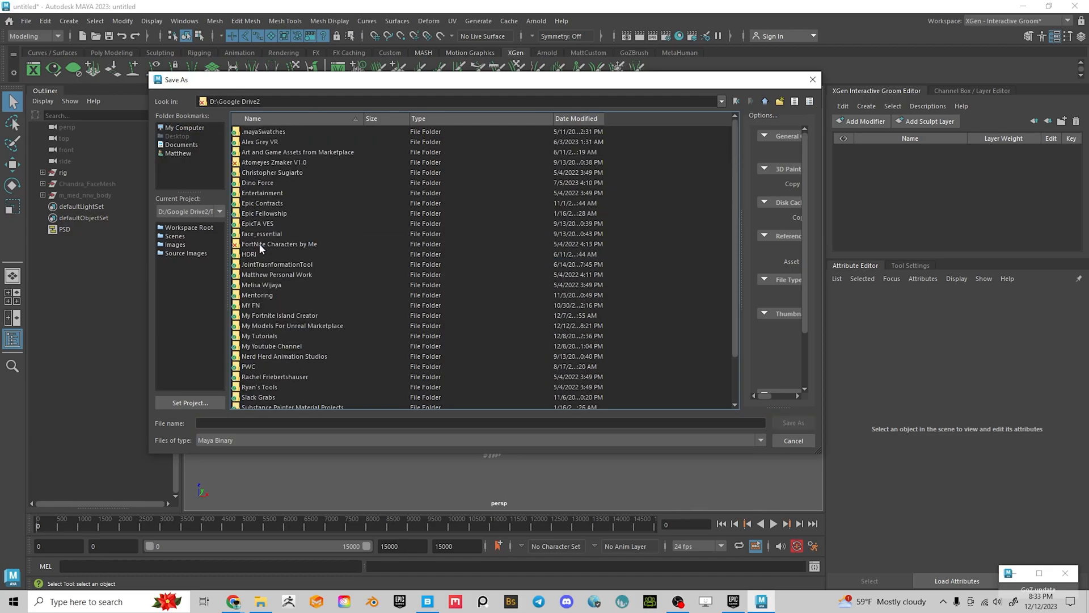
pyautogui.doubleClick(282, 325)
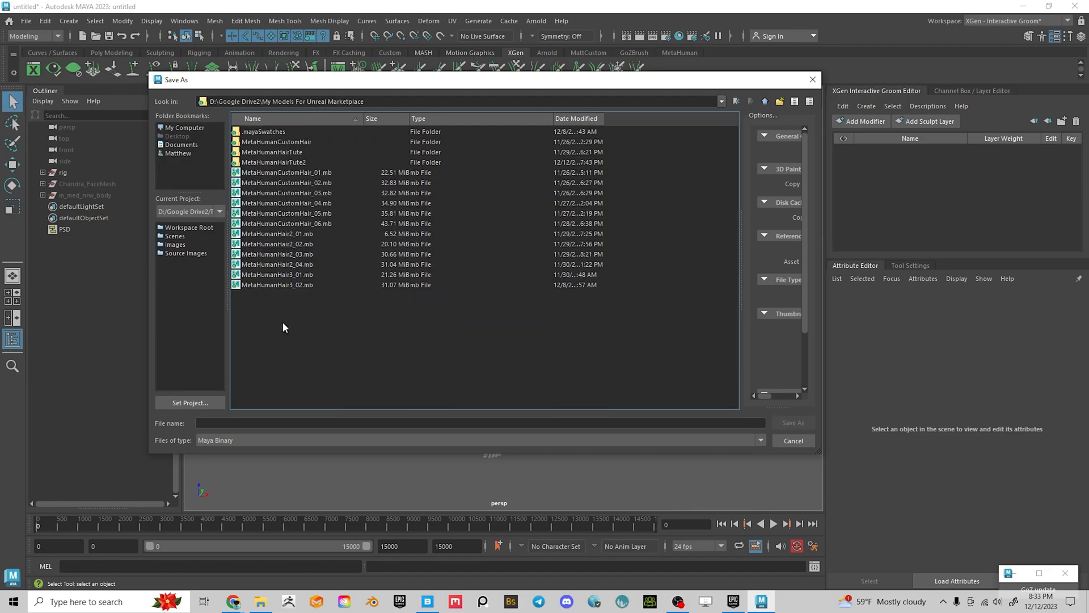
# Save the scene there as MetaHumanHair4_01.mb
pyautogui.click(307, 286)
pyautogui.moveTo(246, 424); pyautogui.dragTo(291, 426)
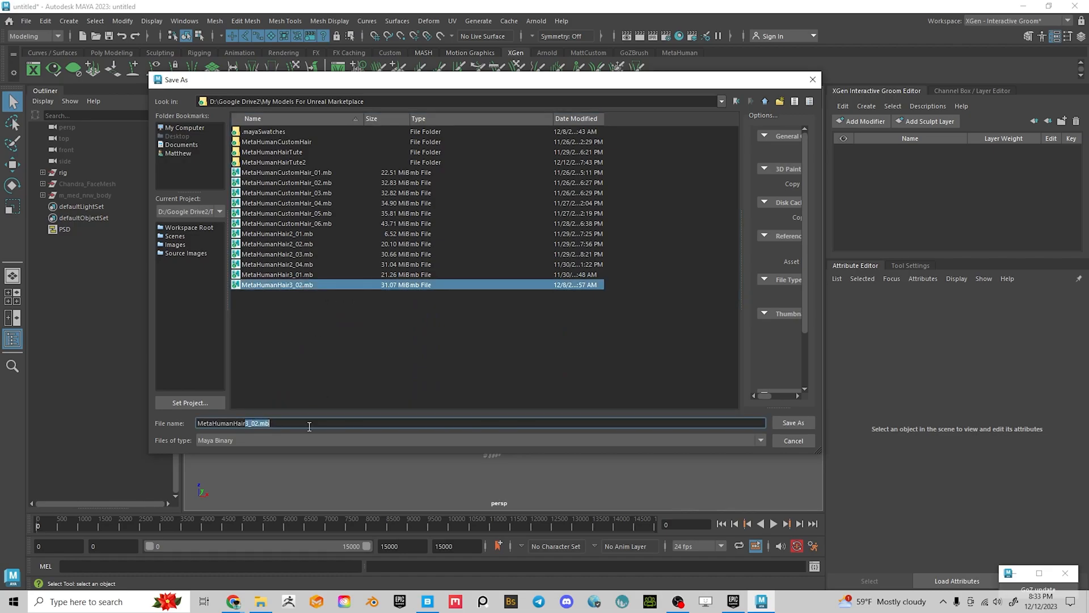
pyautogui.write('4')
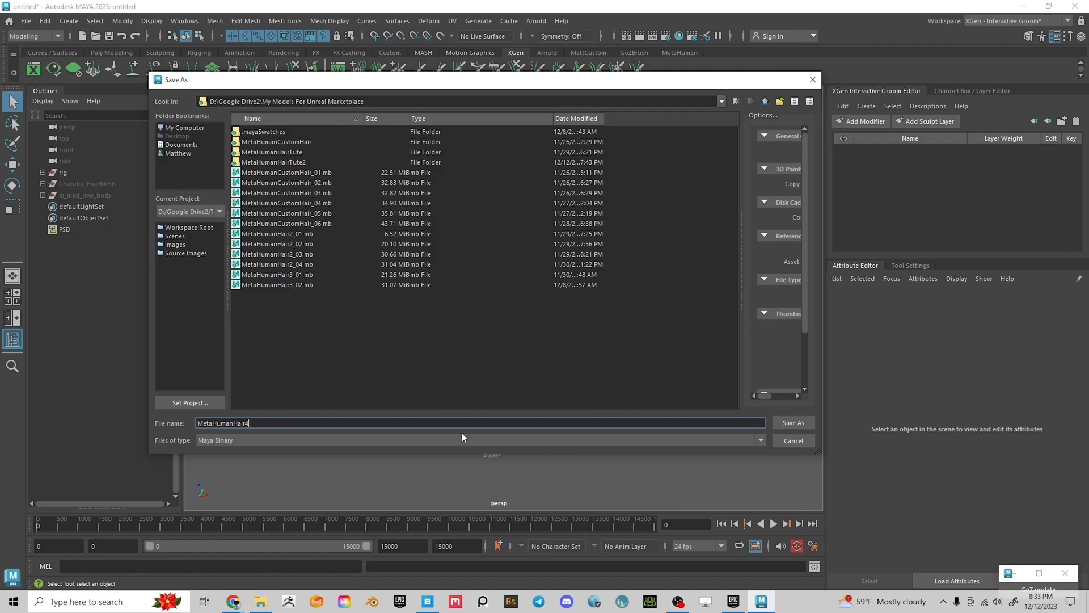
pyautogui.press('BackSpace')
pyautogui.write('4')
pyautogui.press('Return')
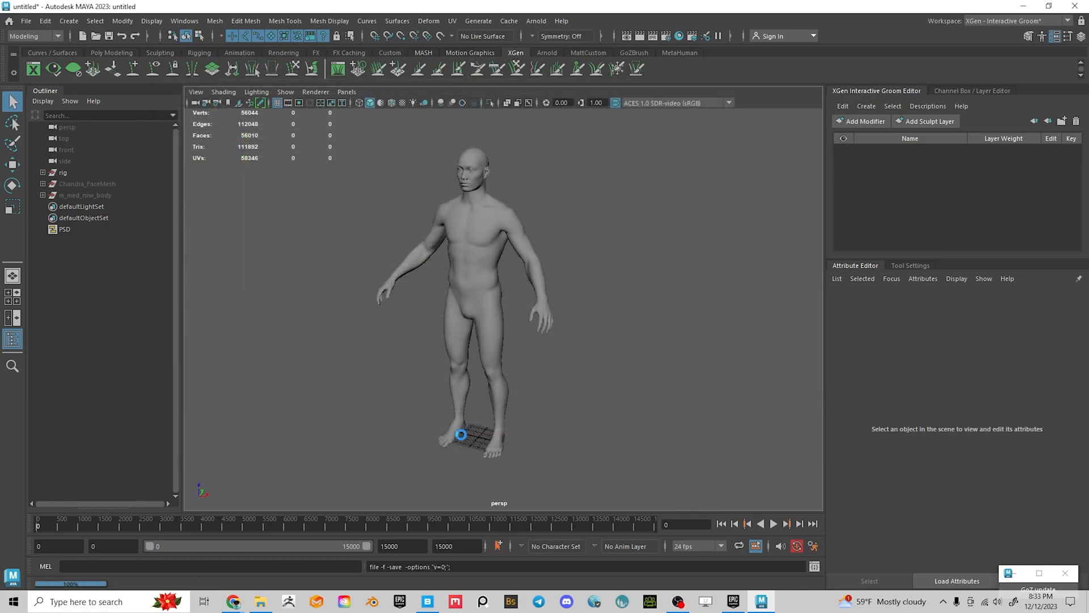
pyautogui.press('w')
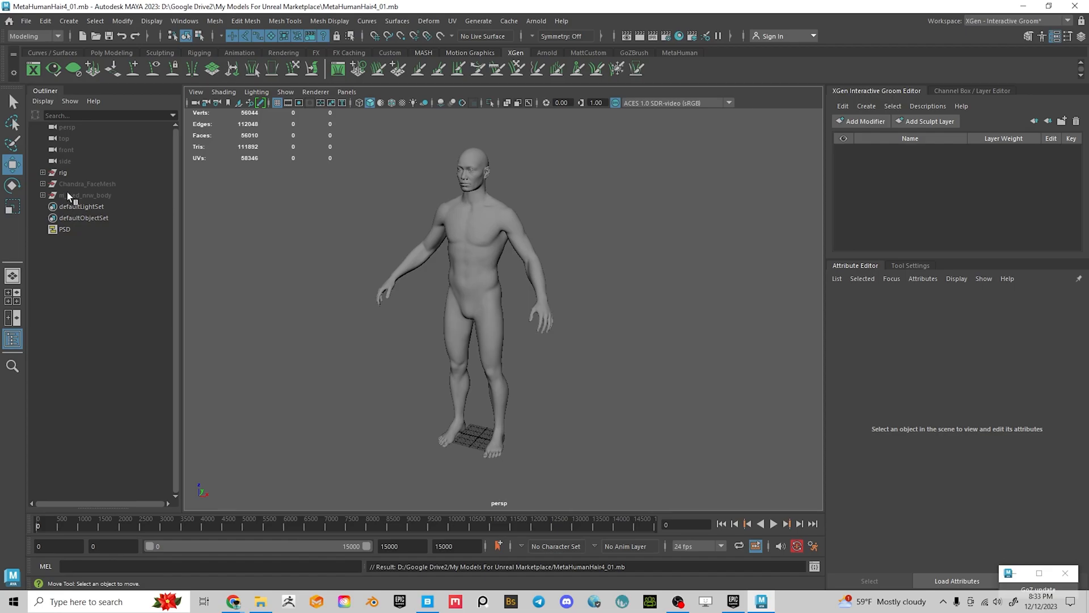
pyautogui.click(79, 183)
pyautogui.keyDown('shift'); pyautogui.click(91, 196); pyautogui.keyUp('shift')
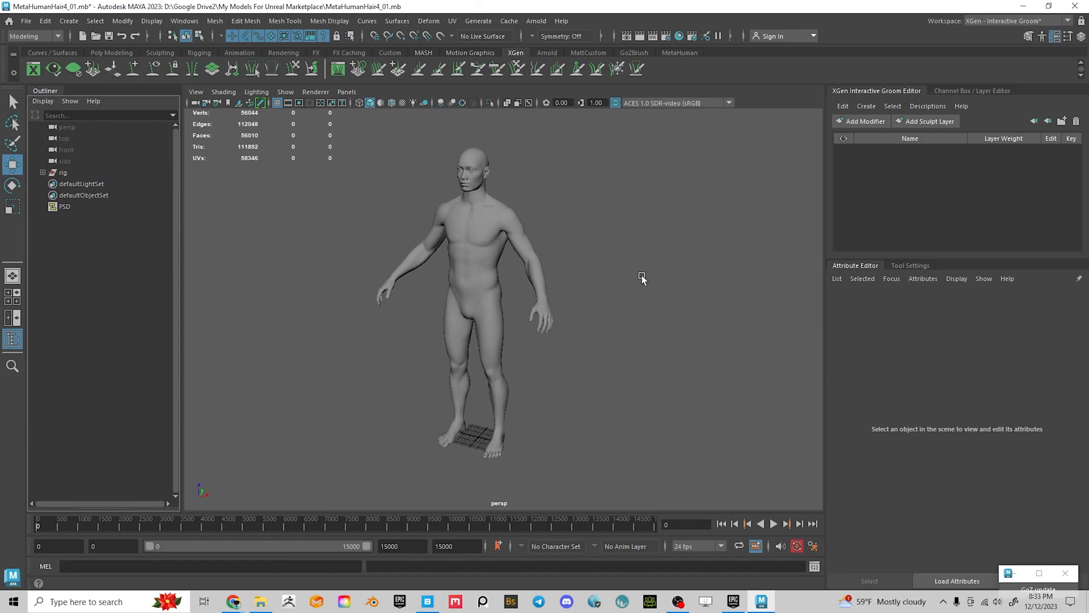
pyautogui.keyDown('alt'); pyautogui.moveTo(590, 318); pyautogui.dragTo(806, 387, button='right'); pyautogui.keyUp('alt')
pyautogui.keyDown('alt'); pyautogui.moveTo(700, 295); pyautogui.dragTo(793, 389, button='middle'); pyautogui.keyUp('alt')
pyautogui.keyDown('alt'); pyautogui.moveTo(792, 389); pyautogui.dragTo(649, 324, button='right'); pyautogui.keyUp('alt')
pyautogui.keyDown('alt'); pyautogui.moveTo(649, 324); pyautogui.dragTo(663, 372, button='middle'); pyautogui.keyUp('alt')
pyautogui.keyDown('alt'); pyautogui.moveTo(554, 326); pyautogui.dragTo(509, 288); pyautogui.keyUp('alt')
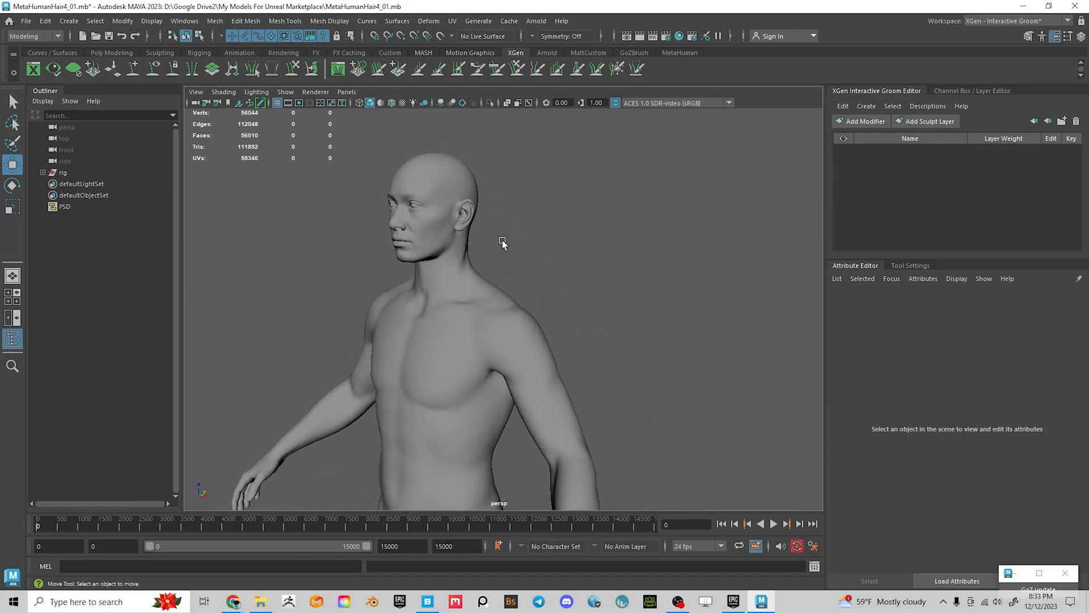
pyautogui.moveTo(576, 224)
pyautogui.keyDown('alt'); pyautogui.mouseDown()
pyautogui.moveTo(498, 210)
pyautogui.moveTo(627, 360)
pyautogui.moveTo(562, 306)
pyautogui.moveTo(618, 323)
pyautogui.mouseUp(); pyautogui.keyUp('alt')
pyautogui.click(566, 354)
pyautogui.keyDown('alt'); pyautogui.moveTo(566, 354); pyautogui.dragTo(590, 304); pyautogui.keyUp('alt')
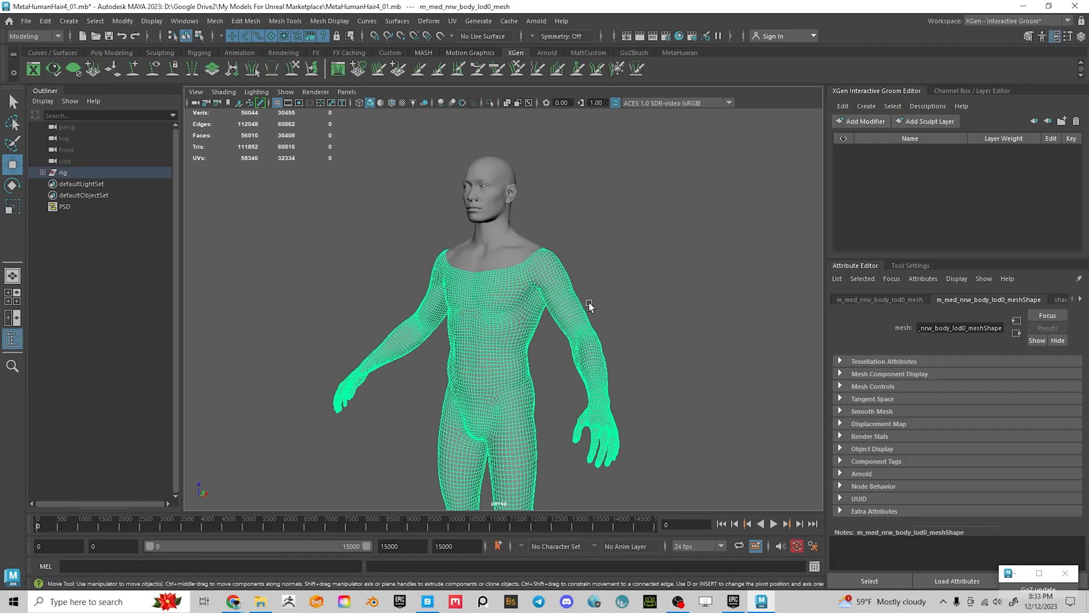
pyautogui.click(630, 310)
pyautogui.keyDown('alt'); pyautogui.moveTo(662, 401); pyautogui.dragTo(466, 193); pyautogui.keyUp('alt')
pyautogui.keyDown('alt'); pyautogui.moveTo(497, 376); pyautogui.dragTo(549, 364); pyautogui.keyUp('alt')
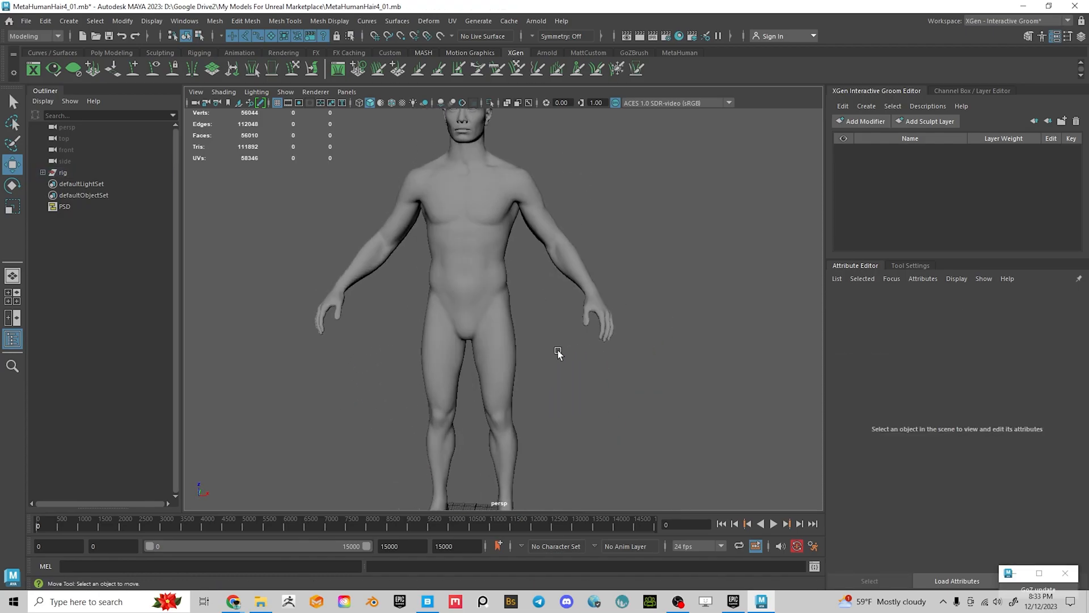
pyautogui.keyDown('alt'); pyautogui.moveTo(533, 448); pyautogui.dragTo(470, 216); pyautogui.keyUp('alt')
pyautogui.keyDown('alt'); pyautogui.moveTo(485, 357); pyautogui.dragTo(585, 325); pyautogui.keyUp('alt')
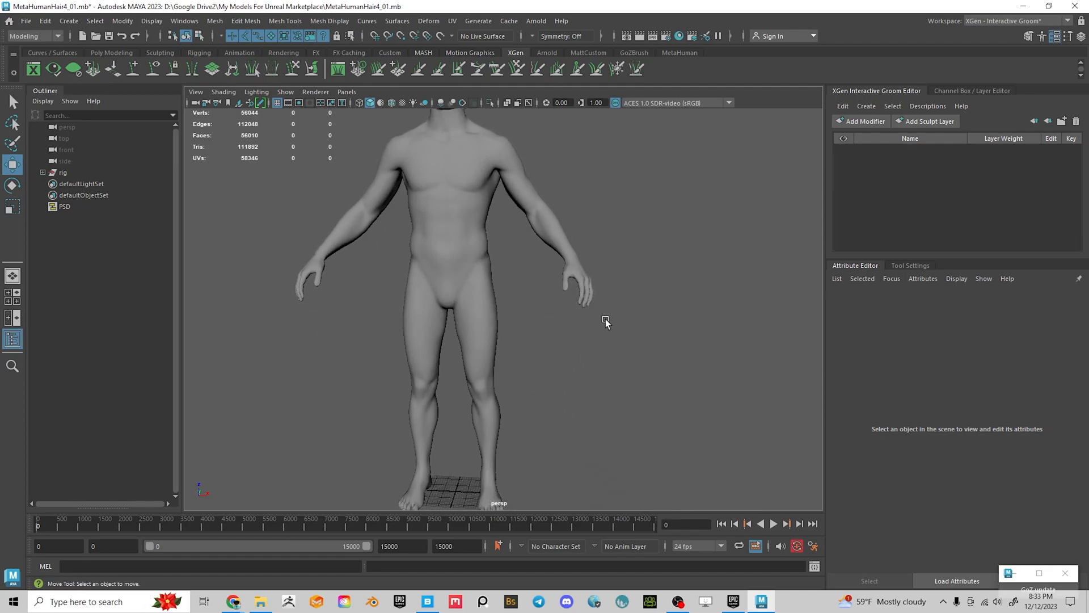
pyautogui.keyDown('alt'); pyautogui.moveTo(563, 381); pyautogui.dragTo(584, 434, button='middle'); pyautogui.keyUp('alt')
pyautogui.keyDown('alt'); pyautogui.moveTo(543, 277); pyautogui.dragTo(624, 265, button='right'); pyautogui.keyUp('alt')
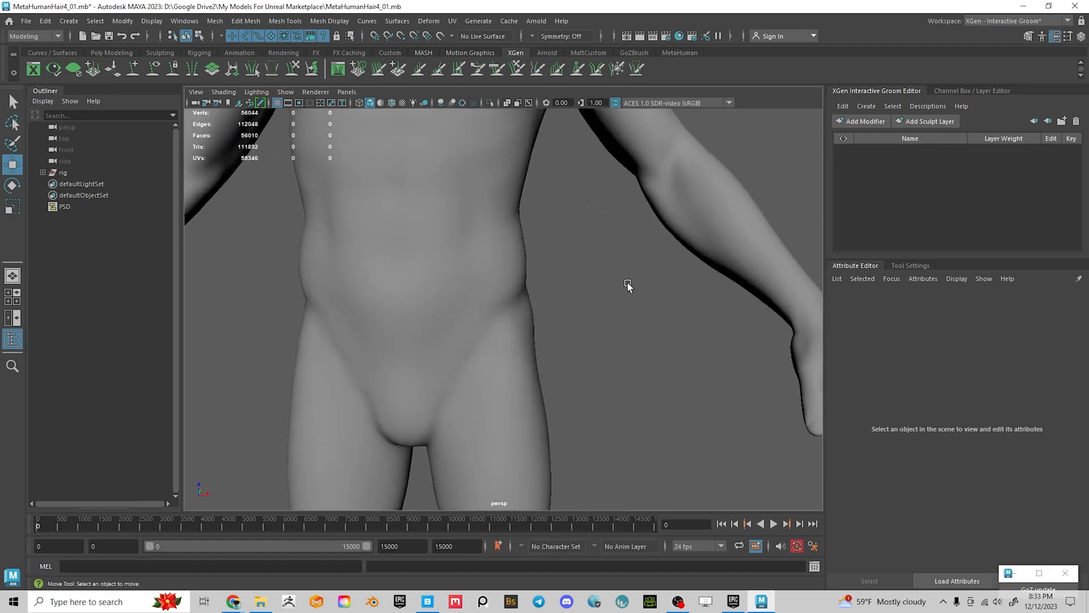
pyautogui.keyDown('alt'); pyautogui.moveTo(624, 265); pyautogui.dragTo(652, 467, button='middle'); pyautogui.keyUp('alt')
pyautogui.keyDown('alt'); pyautogui.moveTo(594, 342); pyautogui.dragTo(494, 341, button='middle'); pyautogui.keyUp('alt')
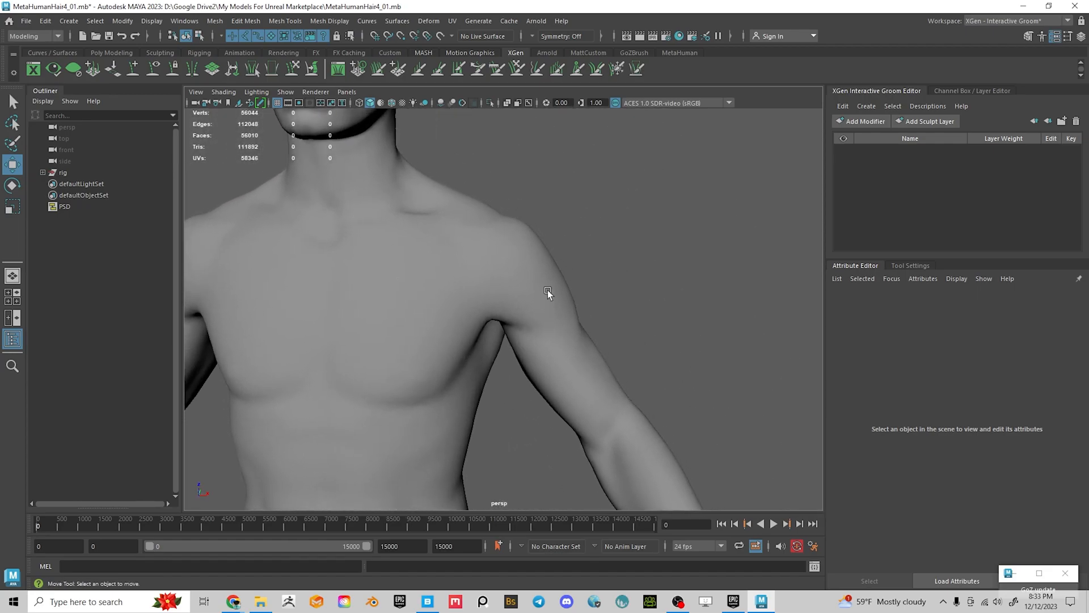
pyautogui.keyDown('alt'); pyautogui.moveTo(547, 294); pyautogui.dragTo(574, 321, button='right'); pyautogui.keyUp('alt')
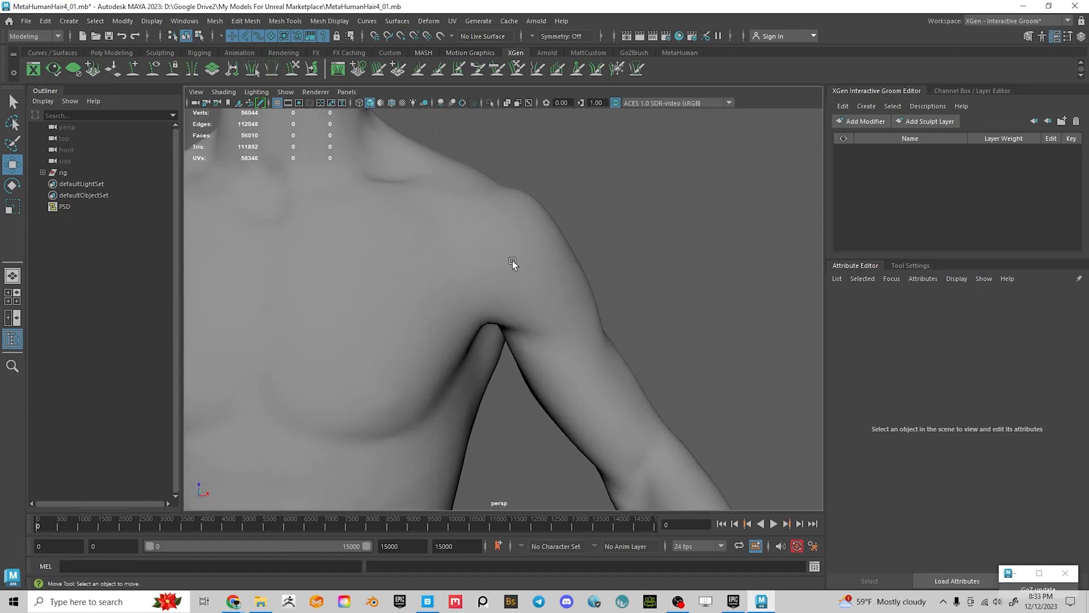
pyautogui.keyDown('alt'); pyautogui.moveTo(435, 239); pyautogui.dragTo(515, 314); pyautogui.keyUp('alt')
pyautogui.click(600, 352)
pyautogui.keyDown('alt'); pyautogui.moveTo(600, 351); pyautogui.dragTo(505, 325, button='right'); pyautogui.keyUp('alt')
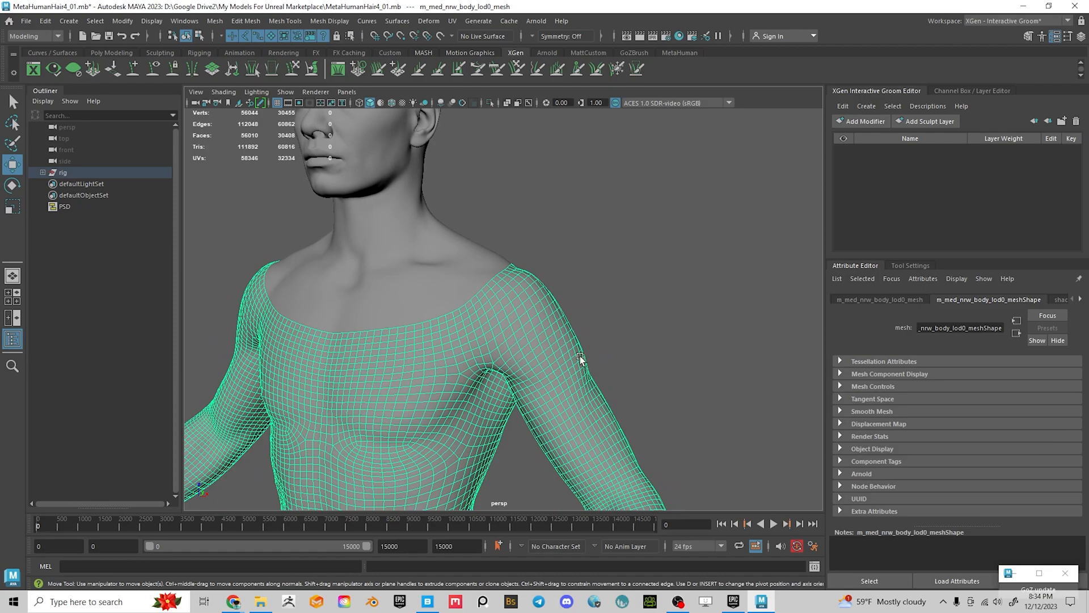
pyautogui.click(618, 275)
pyautogui.keyDown('alt'); pyautogui.moveTo(618, 275); pyautogui.dragTo(639, 326); pyautogui.keyUp('alt')
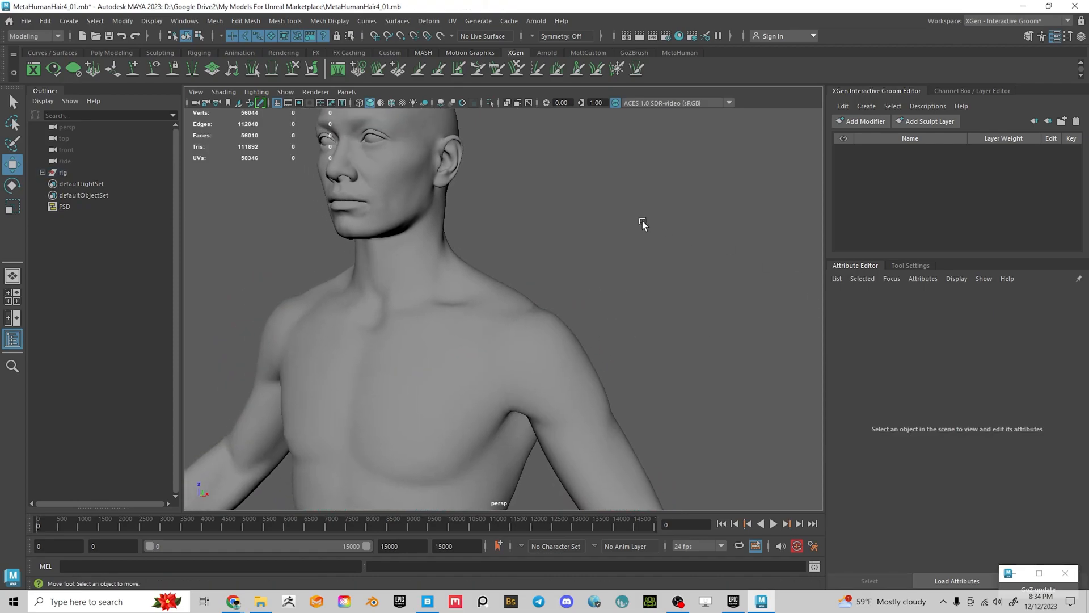
pyautogui.keyDown('alt'); pyautogui.moveTo(644, 226); pyautogui.dragTo(522, 264); pyautogui.keyUp('alt')
pyautogui.click(471, 328)
pyautogui.moveTo(642, 343)
pyautogui.keyDown('alt'); pyautogui.mouseDown()
pyautogui.moveTo(572, 339)
pyautogui.moveTo(643, 343)
pyautogui.mouseUp(); pyautogui.keyUp('alt')
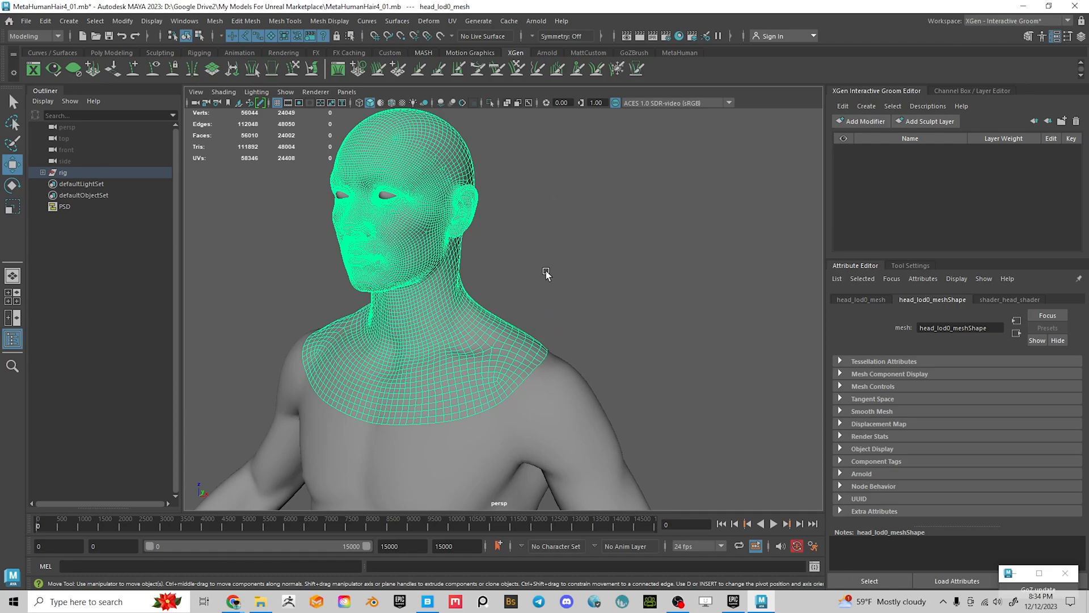
pyautogui.click(981, 20)
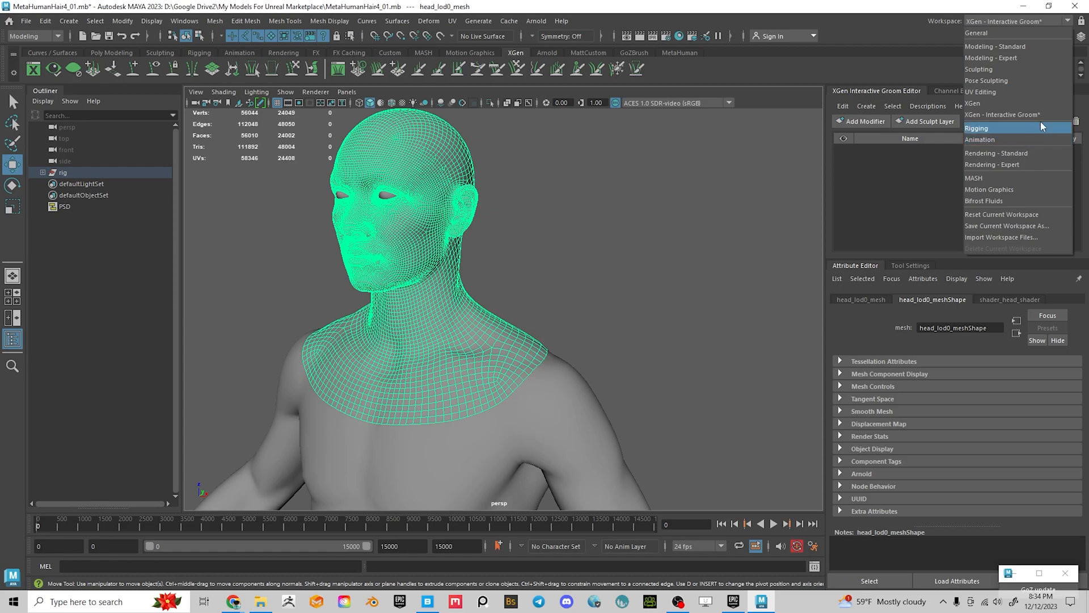
pyautogui.click(689, 179)
pyautogui.click(988, 22)
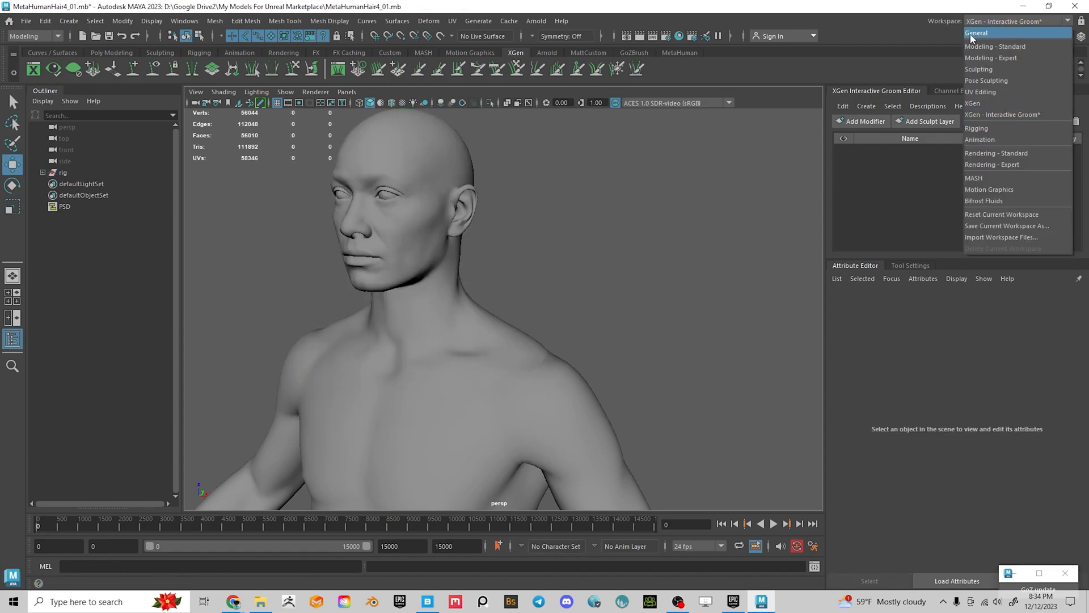
pyautogui.click(976, 19)
pyautogui.click(976, 19)
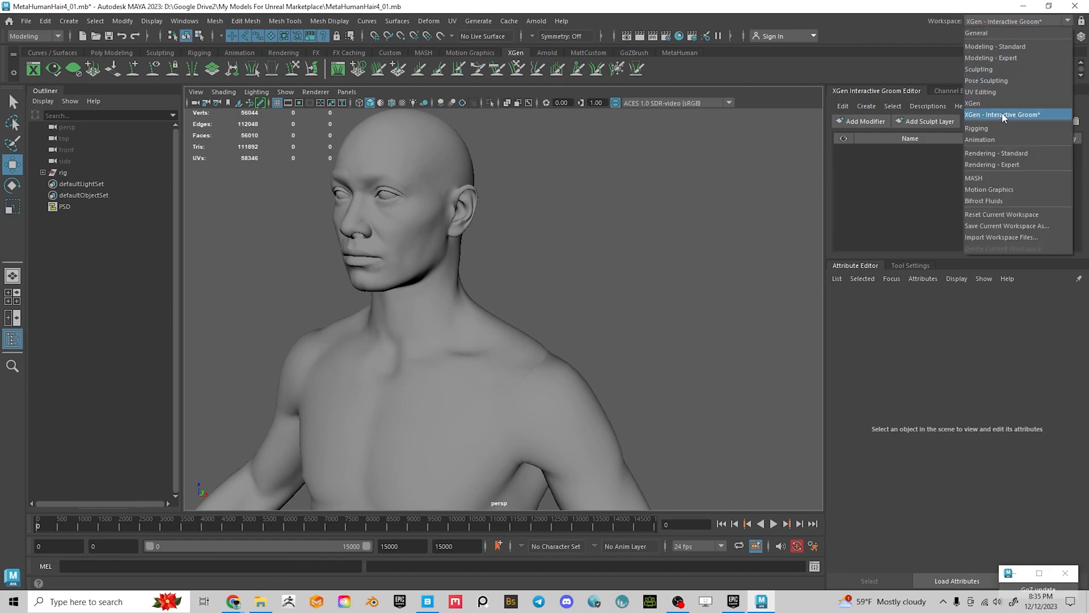
pyautogui.click(683, 200)
pyautogui.click(467, 167)
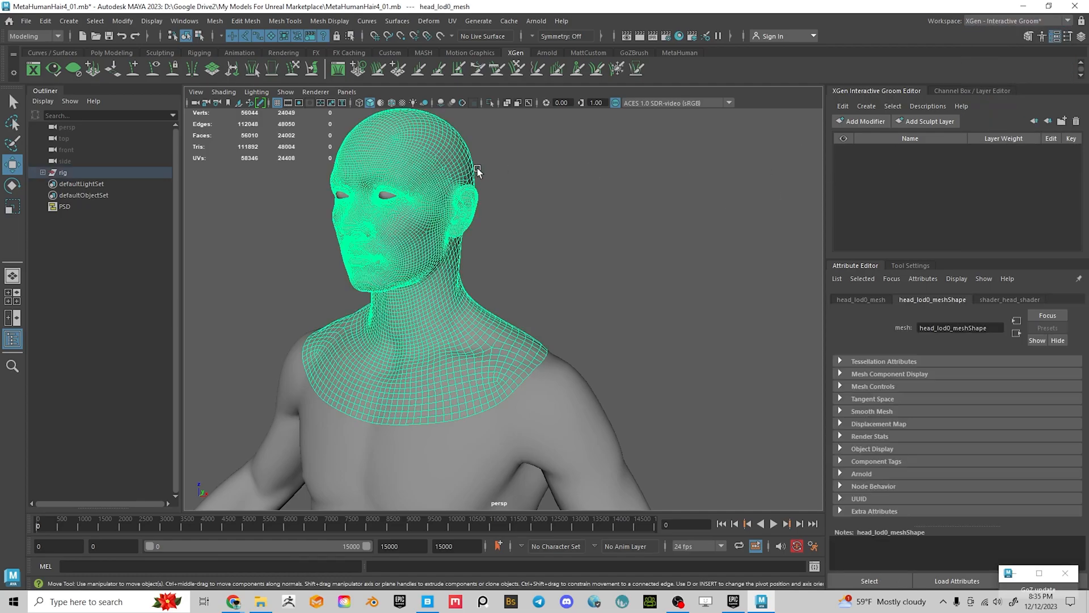
pyautogui.keyDown('alt'); pyautogui.moveTo(541, 146); pyautogui.dragTo(578, 188, button='middle'); pyautogui.keyUp('alt')
pyautogui.keyDown('alt'); pyautogui.moveTo(580, 189); pyautogui.dragTo(625, 267, button='right'); pyautogui.keyUp('alt')
pyautogui.keyDown('alt'); pyautogui.moveTo(624, 266); pyautogui.dragTo(689, 322, button='middle'); pyautogui.keyUp('alt')
pyautogui.keyDown('alt'); pyautogui.moveTo(689, 322); pyautogui.dragTo(707, 269, button='right'); pyautogui.keyUp('alt')
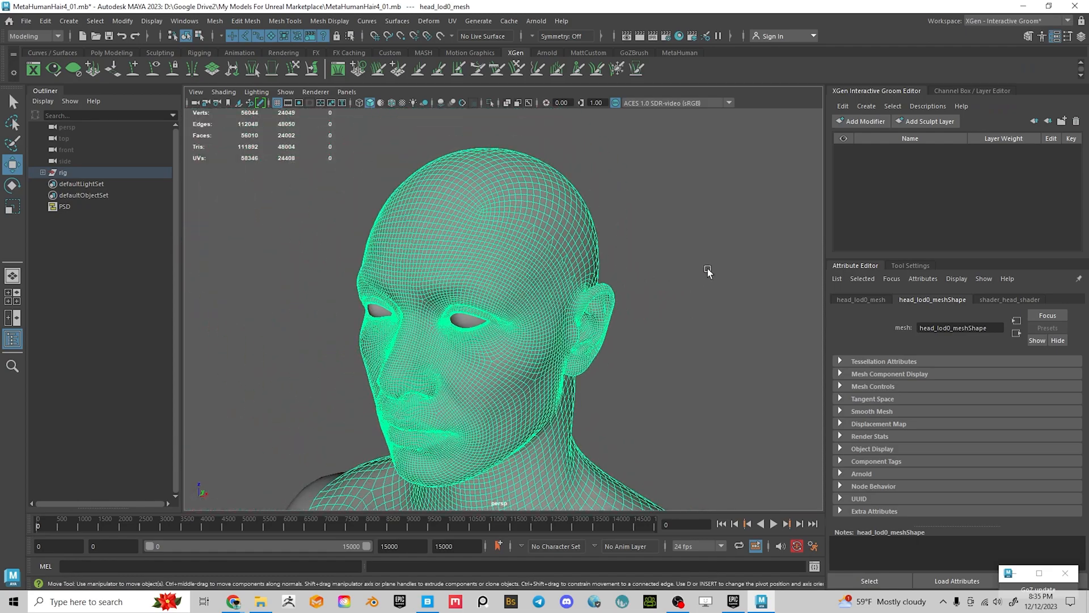
pyautogui.keyDown('alt'); pyautogui.moveTo(720, 268); pyautogui.dragTo(714, 266, button='middle'); pyautogui.keyUp('alt')
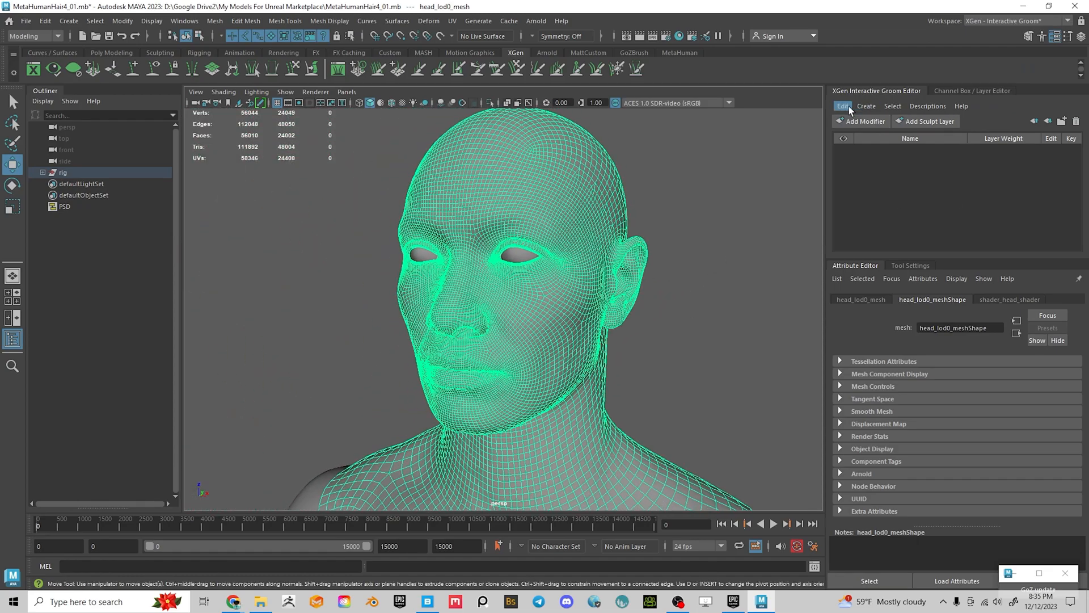
# Start Interactive Groom Splines on head_lod0_mesh and name the new description Mullet1
pyautogui.click(872, 106)
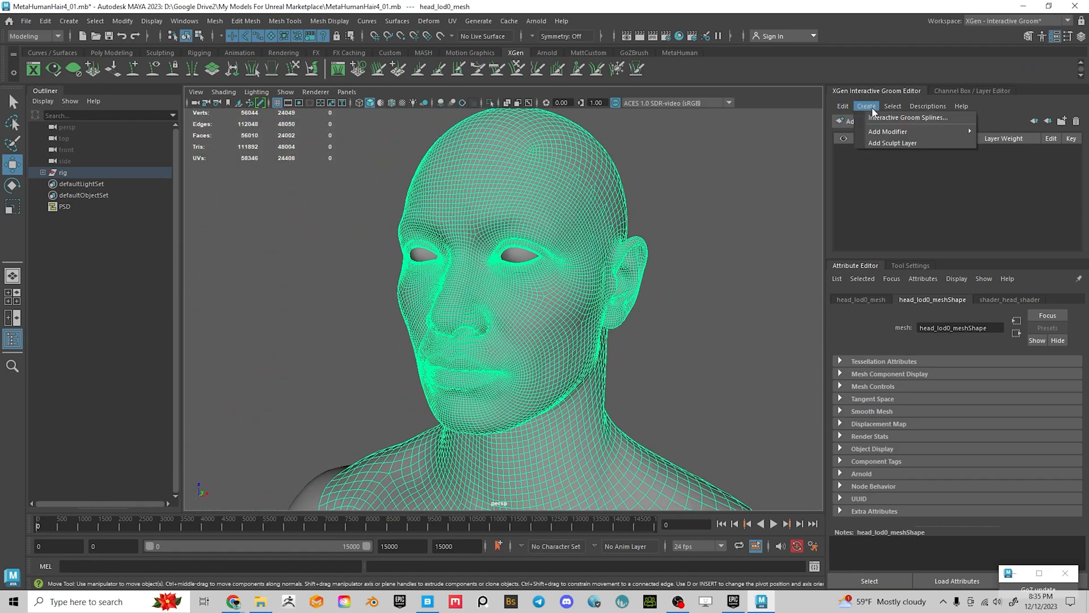
pyautogui.click(915, 119)
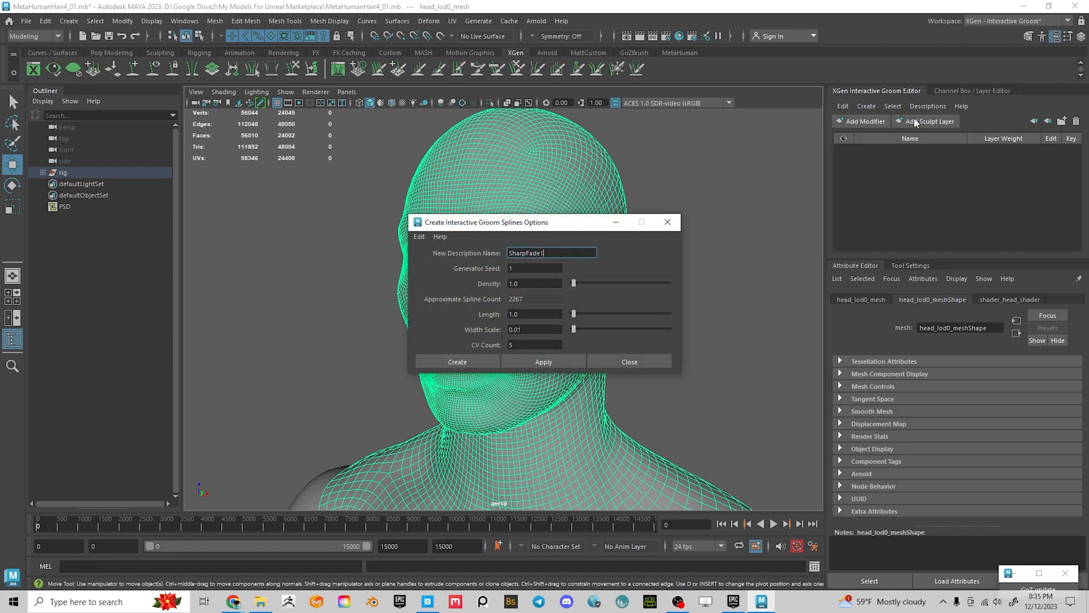
pyautogui.moveTo(491, 220); pyautogui.dragTo(428, 147)
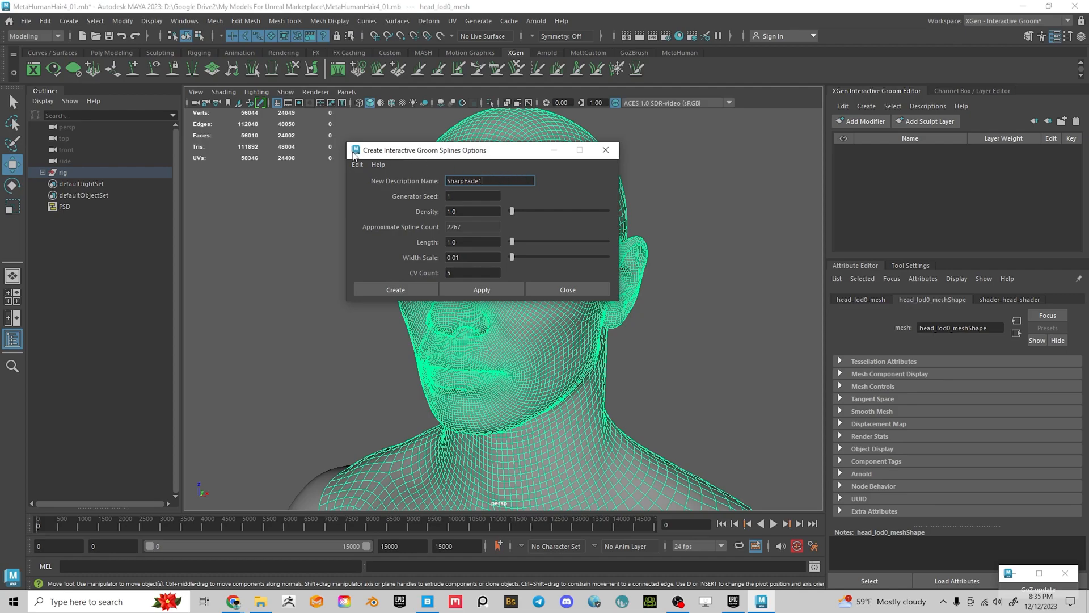
pyautogui.moveTo(498, 154); pyautogui.dragTo(434, 157)
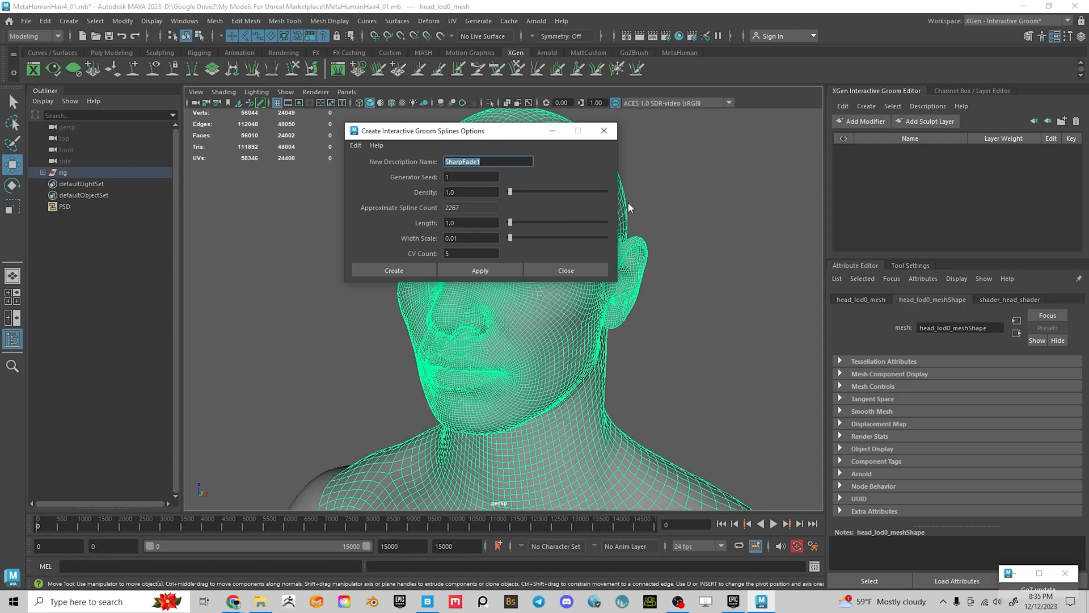
pyautogui.write('Mullet1')
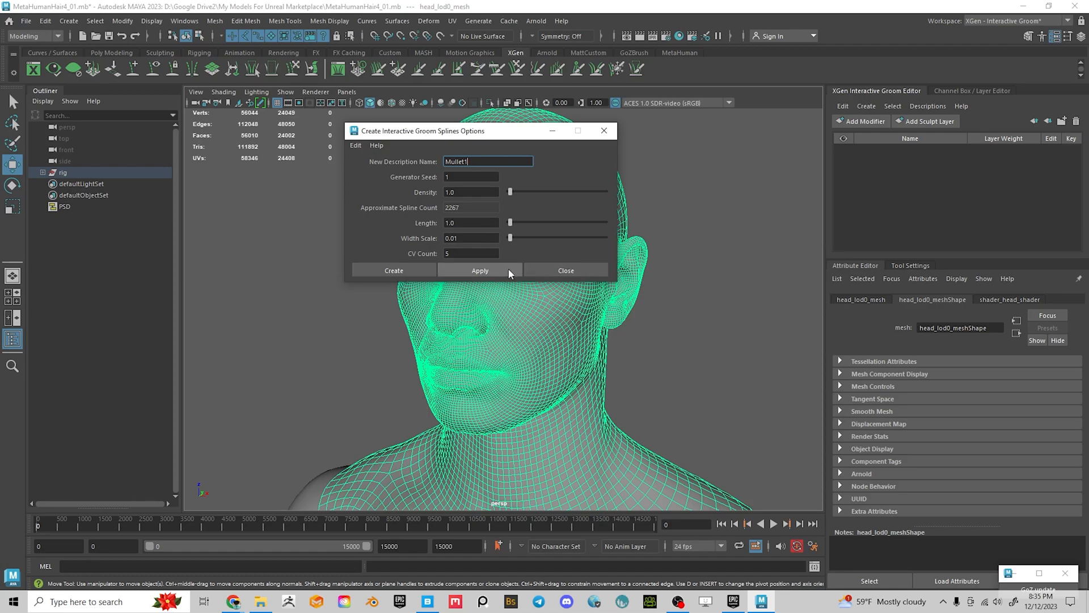
# Create the Mullet1 groom description on the head and orbit to inspect it
pyautogui.click(397, 271)
pyautogui.keyDown('alt'); pyautogui.moveTo(710, 272); pyautogui.dragTo(526, 337); pyautogui.keyUp('alt')
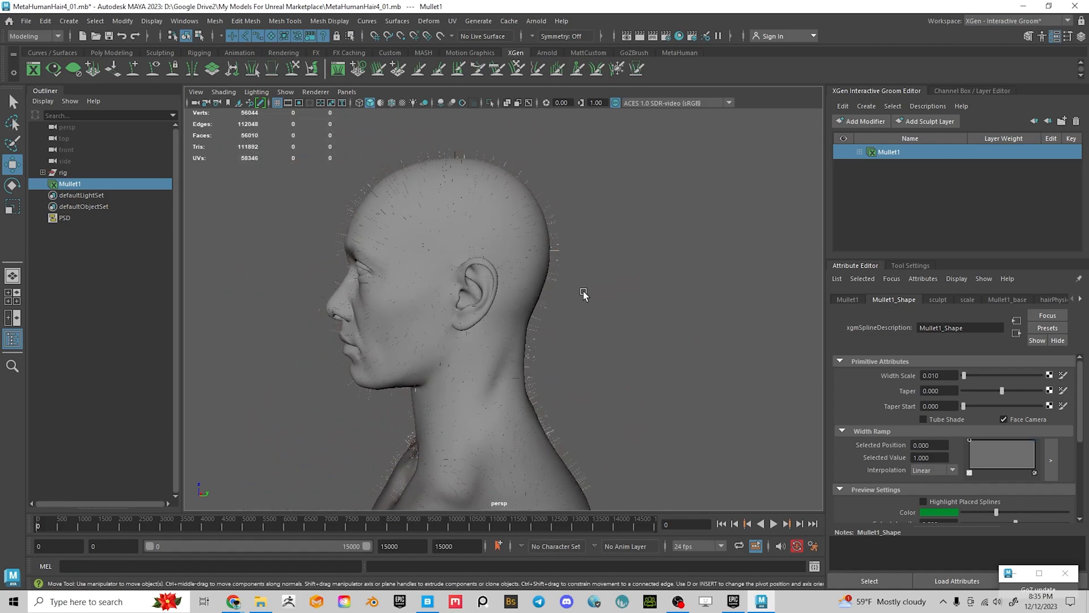
pyautogui.keyDown('alt'); pyautogui.moveTo(557, 304); pyautogui.dragTo(603, 299); pyautogui.keyUp('alt')
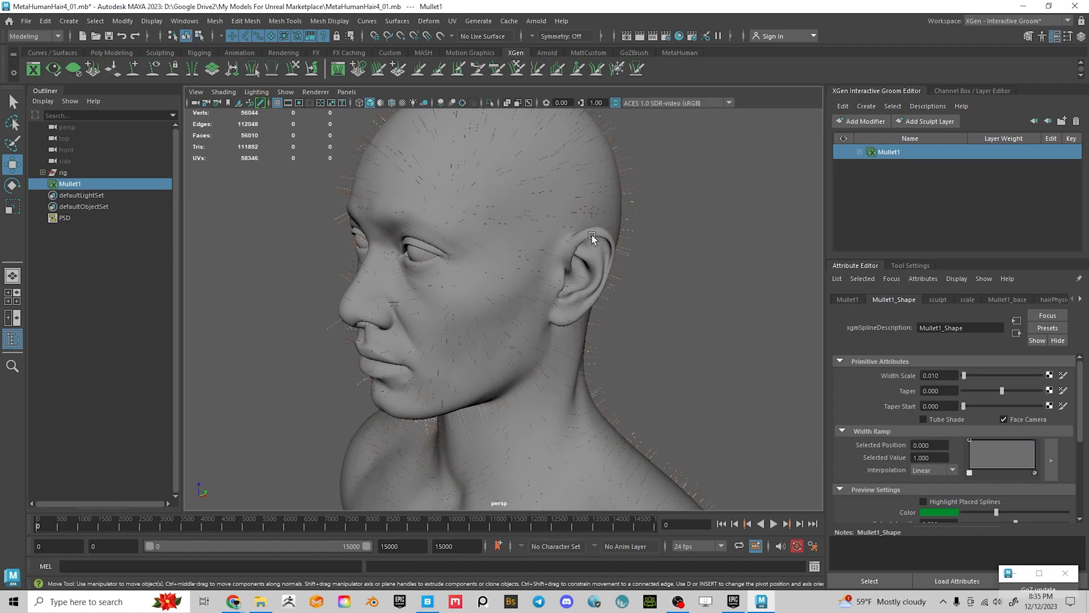
# Expand Mullet1 and Sculpt Layer 1, select Mullet1_base, and switch to the Density Brush
pyautogui.click(859, 151)
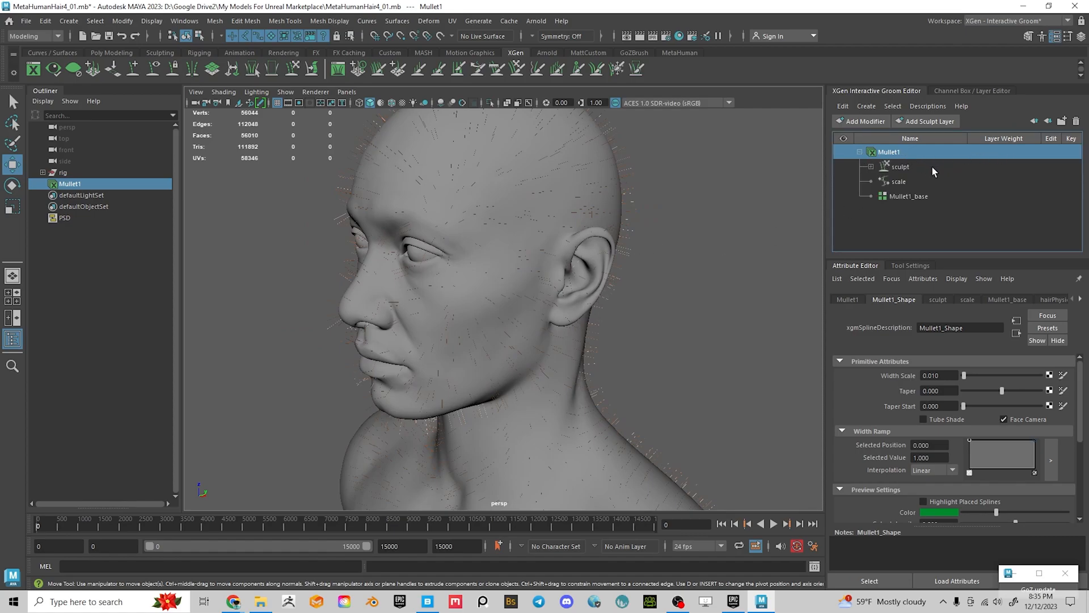
pyautogui.click(871, 167)
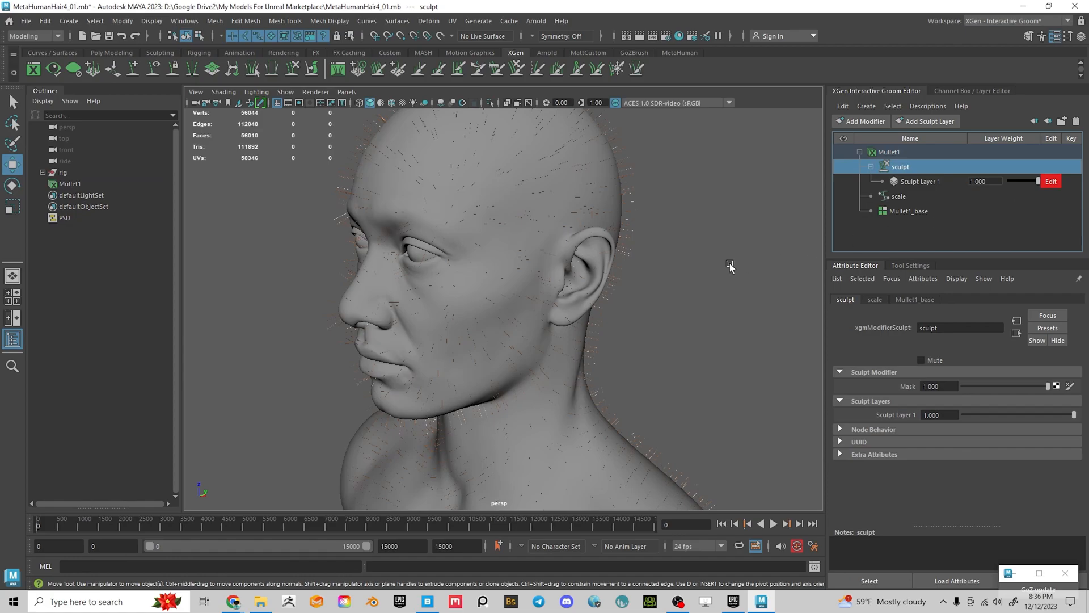
pyautogui.click(906, 212)
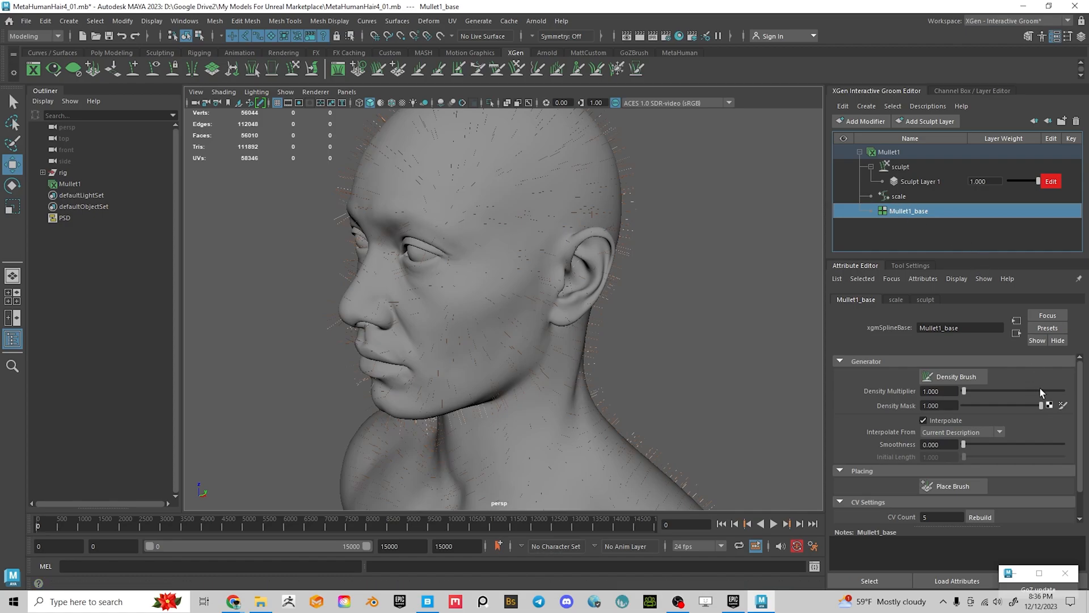
pyautogui.click(941, 376)
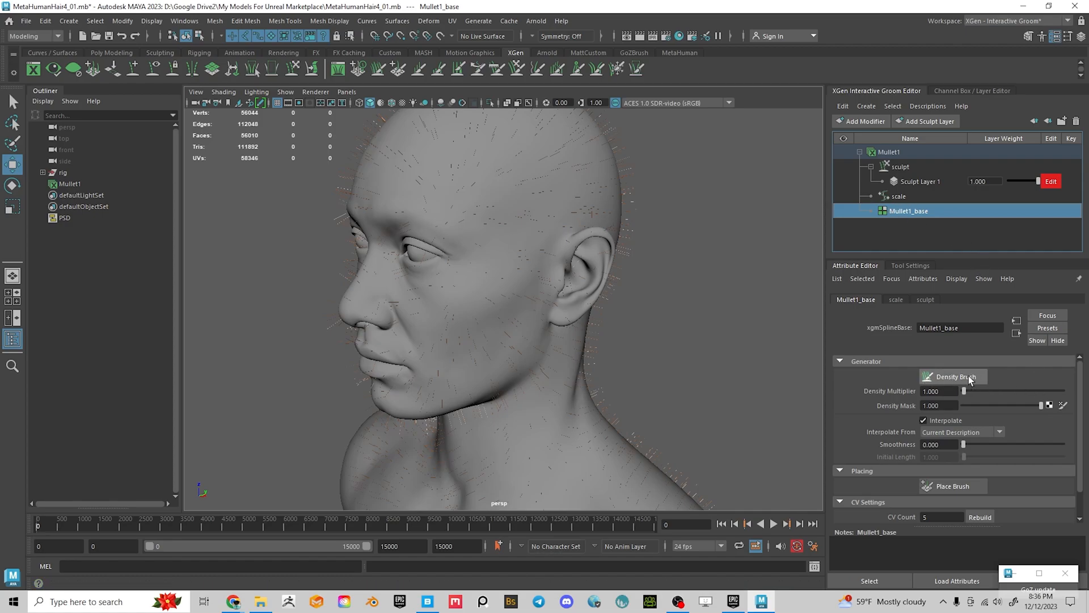
pyautogui.moveTo(620, 300)
pyautogui.keyDown('alt'); pyautogui.mouseDown()
pyautogui.moveTo(722, 336)
pyautogui.moveTo(785, 321)
pyautogui.moveTo(693, 323)
pyautogui.moveTo(683, 335)
pyautogui.moveTo(607, 314)
pyautogui.moveTo(525, 321)
pyautogui.moveTo(646, 322)
pyautogui.mouseUp(); pyautogui.keyUp('alt')
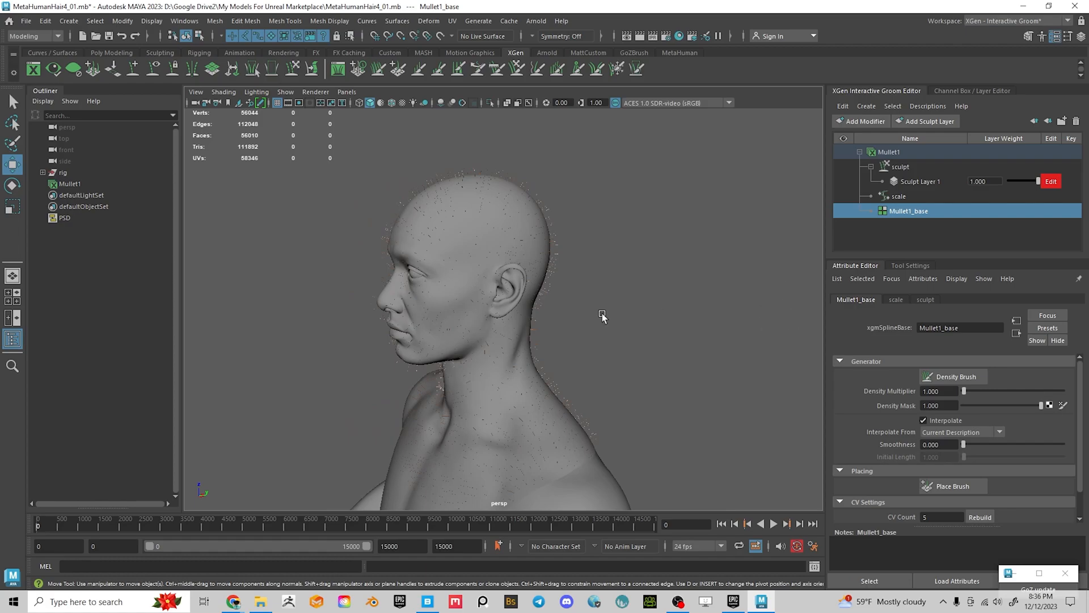
pyautogui.keyDown('alt'); pyautogui.moveTo(598, 323); pyautogui.dragTo(680, 316); pyautogui.keyUp('alt')
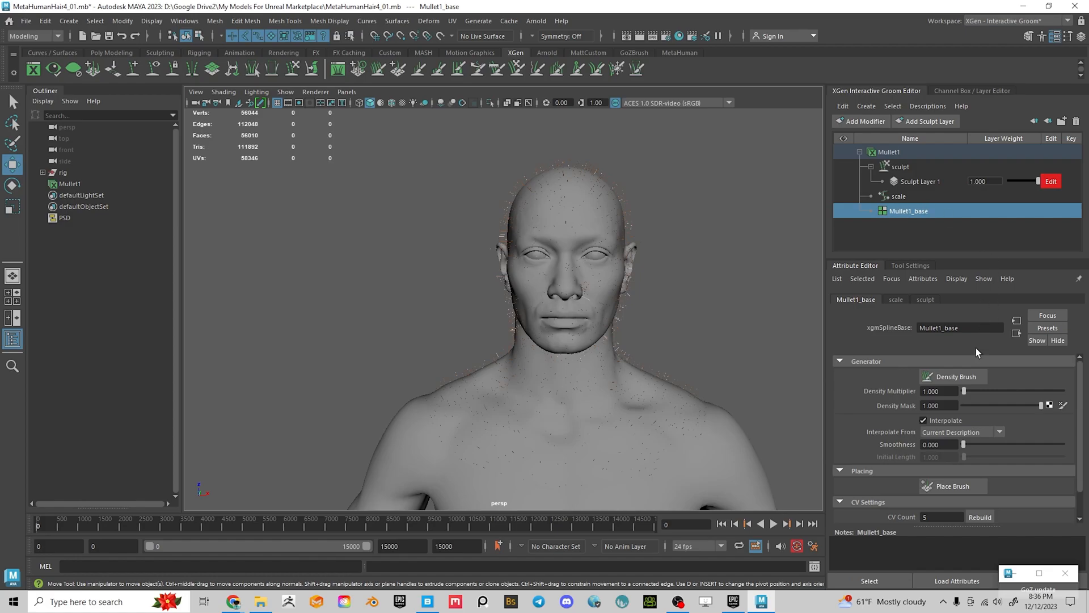
# Activate the Density Brush on Mullet1_base and bring up its tool settings
pyautogui.click(954, 378)
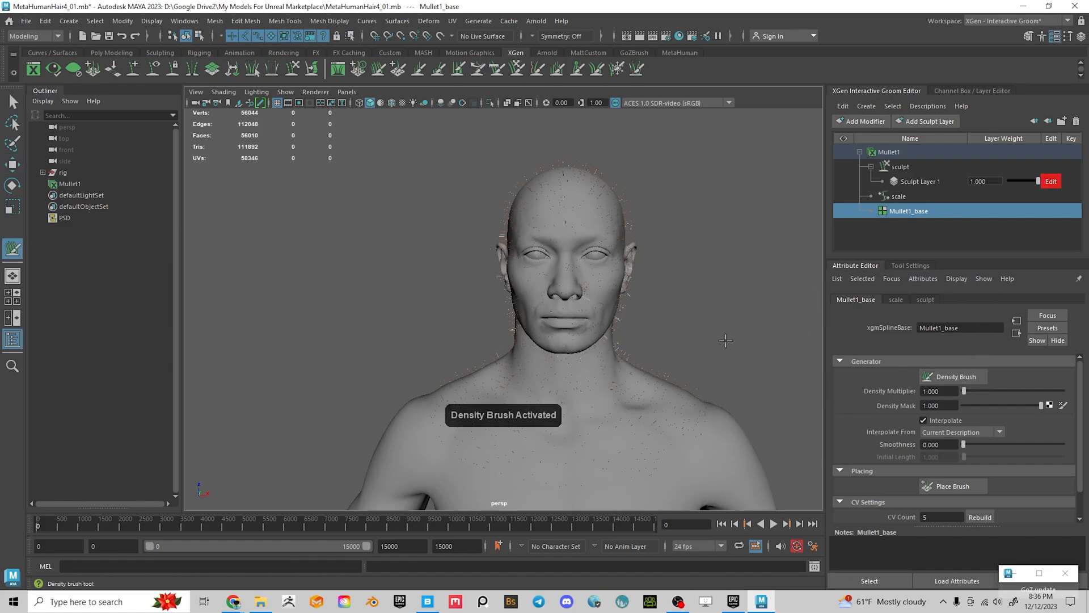
pyautogui.keyDown('alt'); pyautogui.moveTo(721, 341); pyautogui.dragTo(482, 275); pyautogui.keyUp('alt')
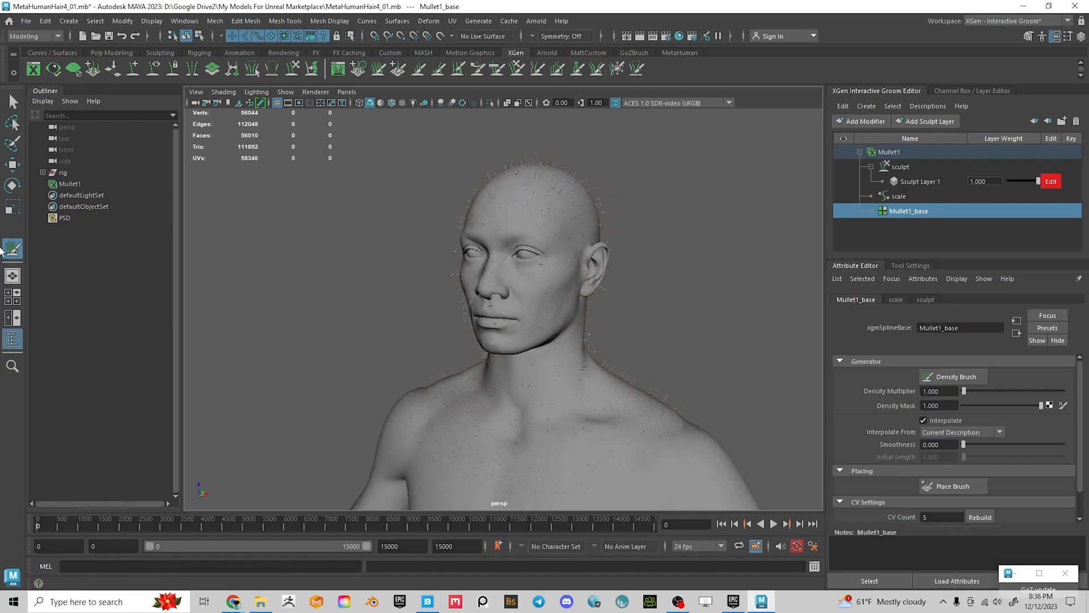
pyautogui.doubleClick(17, 254)
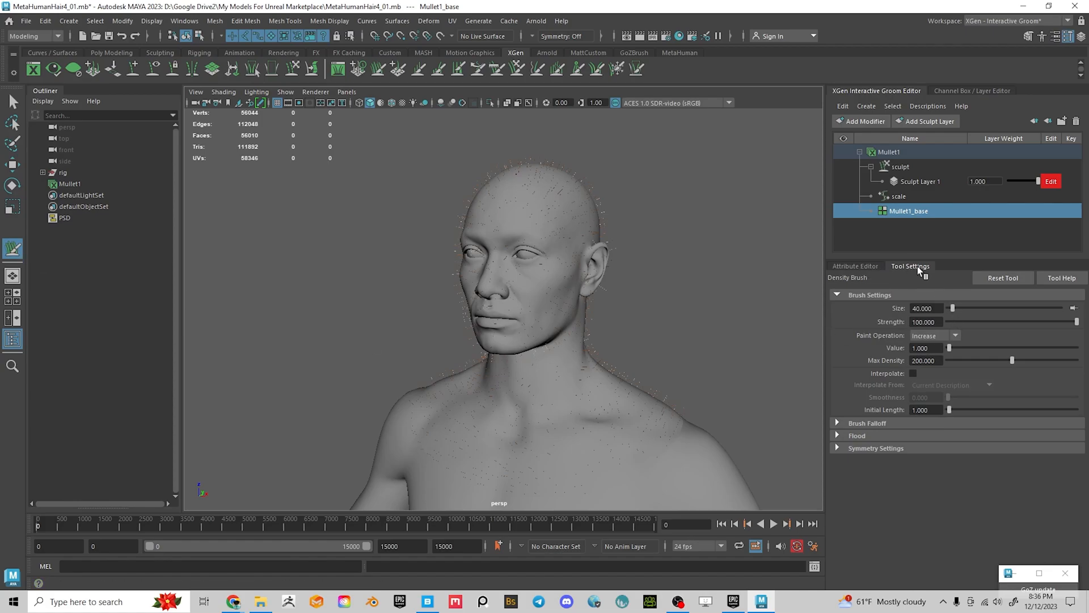
# Toggle between Mullet1_base attributes and Density Brush settings (Size 40, Strength 100, Max Density 200)
pyautogui.click(849, 266)
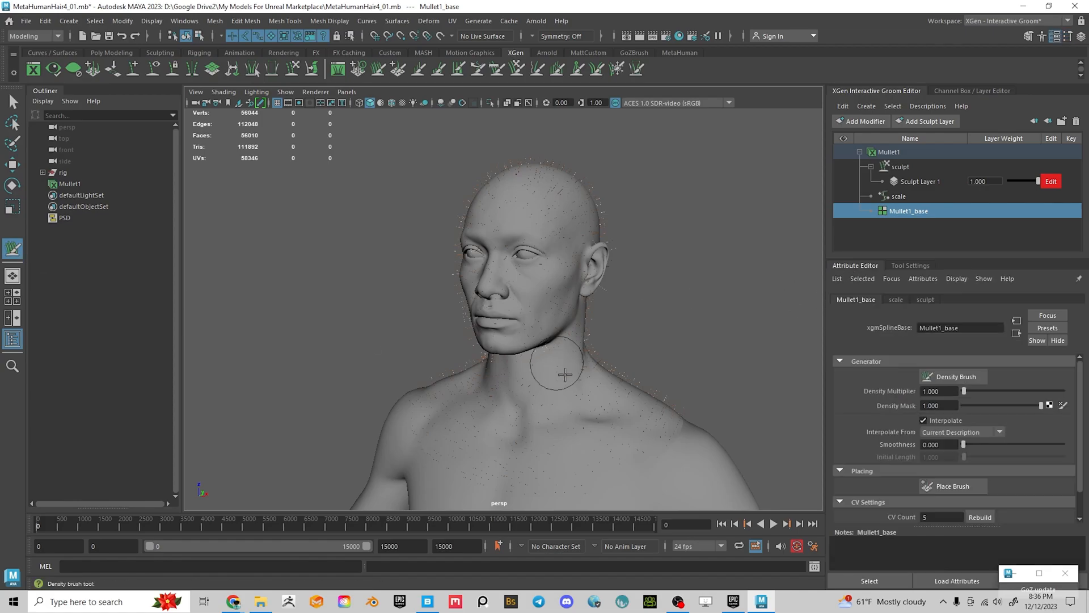
pyautogui.click(901, 267)
pyautogui.click(856, 265)
pyautogui.click(901, 266)
pyautogui.click(858, 265)
pyautogui.click(919, 266)
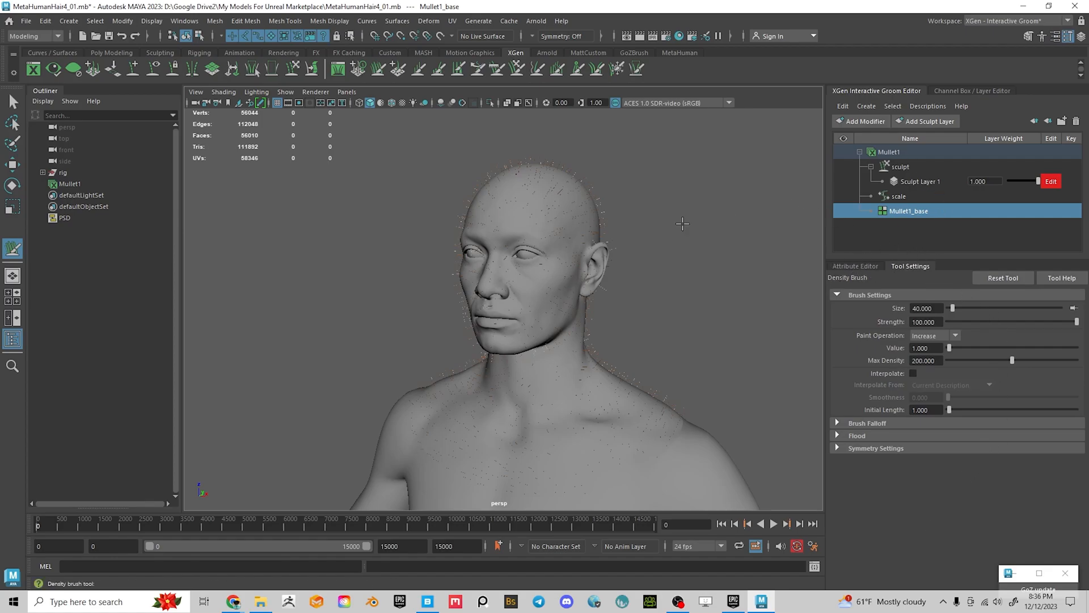
pyautogui.click(852, 267)
pyautogui.click(903, 266)
pyautogui.click(860, 266)
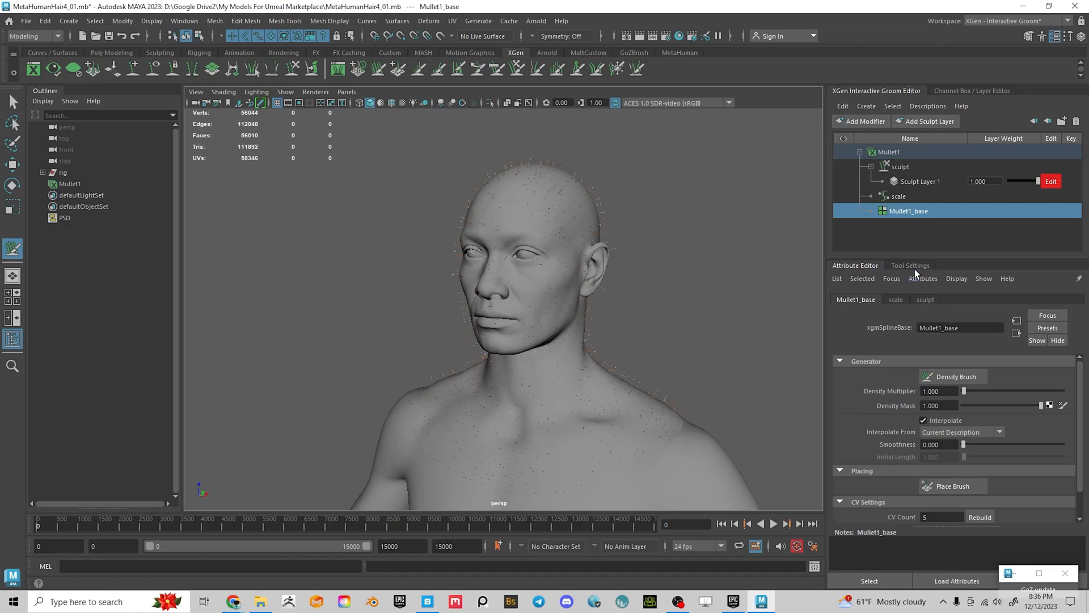
pyautogui.click(895, 264)
pyautogui.click(856, 266)
pyautogui.click(897, 264)
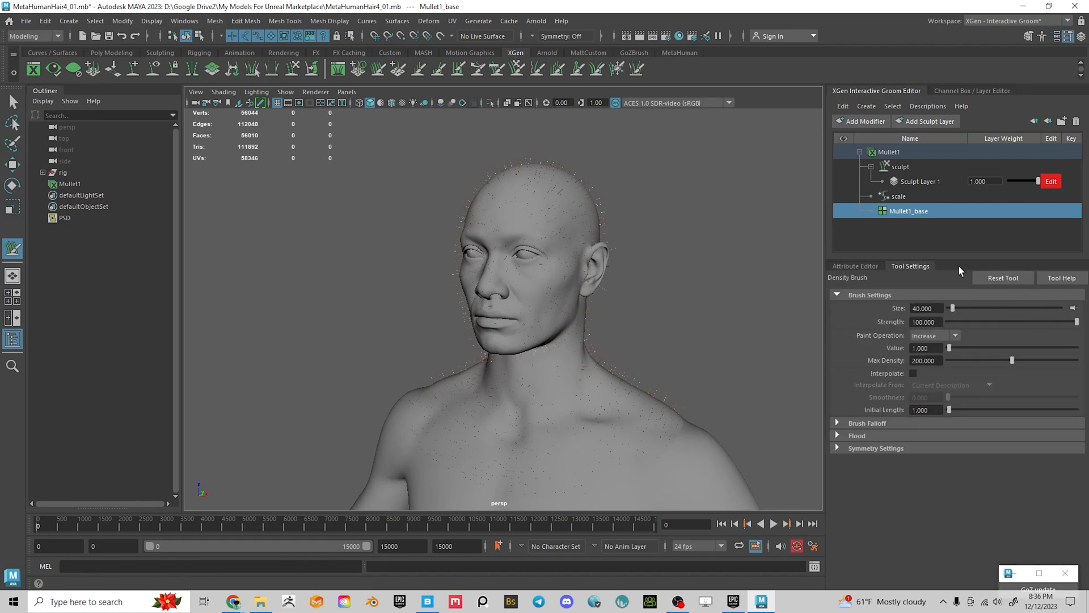
# Flood the whole head with a Decrease density operation to remove all Mullet1 splines
pyautogui.click(917, 335)
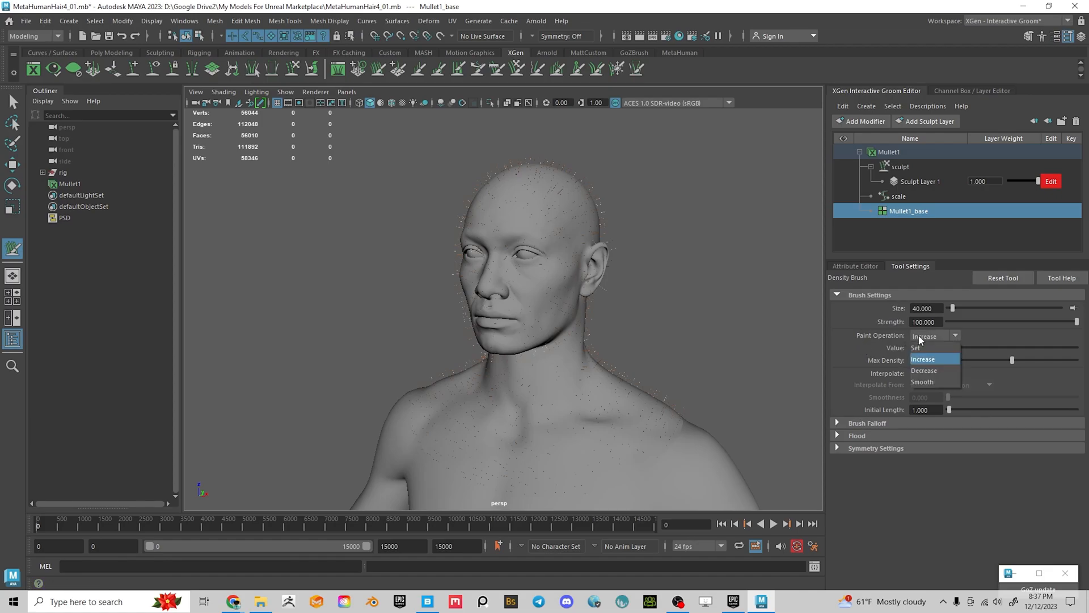
pyautogui.click(939, 370)
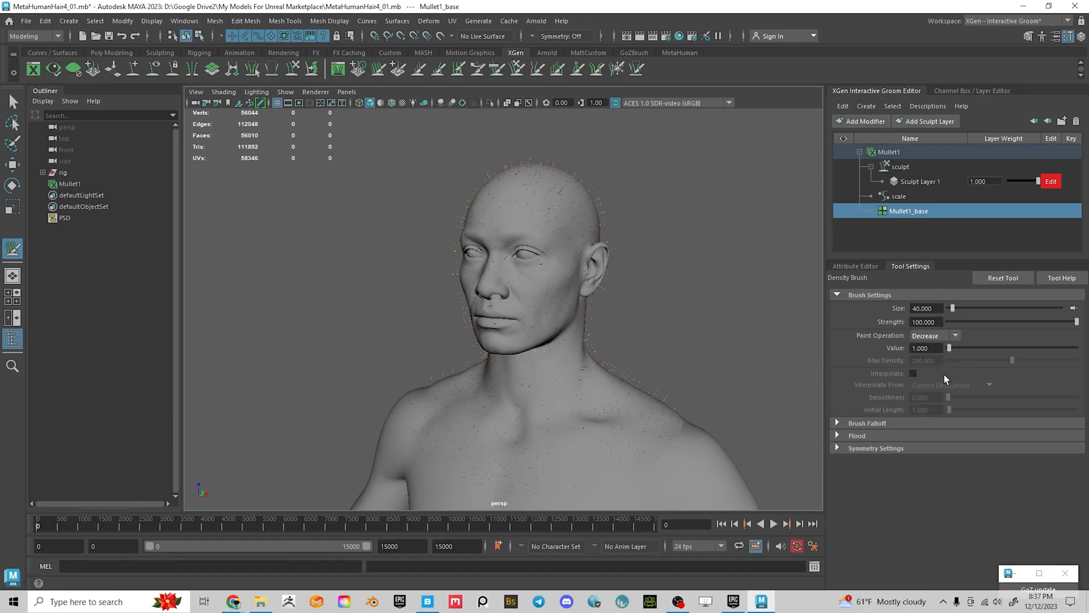
pyautogui.click(839, 435)
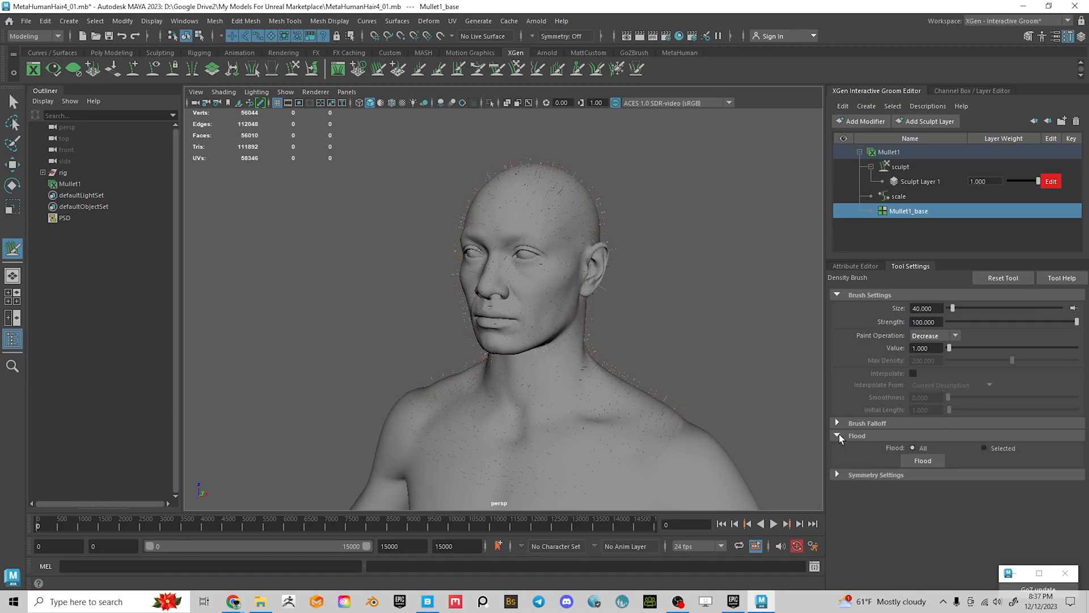
pyautogui.click(924, 464)
pyautogui.keyDown('alt'); pyautogui.moveTo(649, 349); pyautogui.dragTo(665, 401); pyautogui.keyUp('alt')
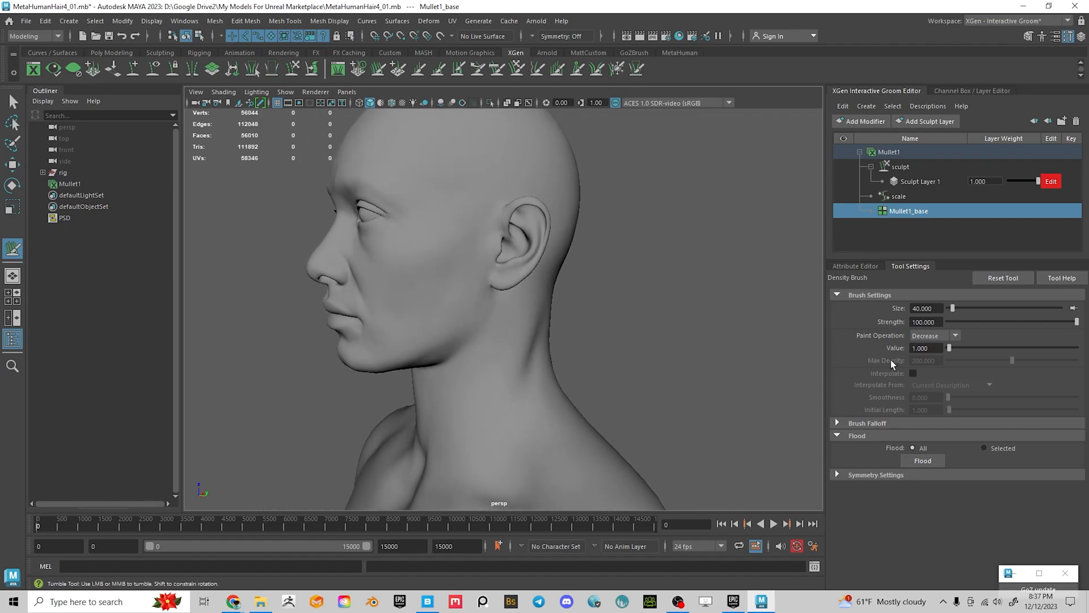
# Set the paint operation back to Increase and expand Symmetry Settings
pyautogui.click(944, 335)
pyautogui.click(923, 360)
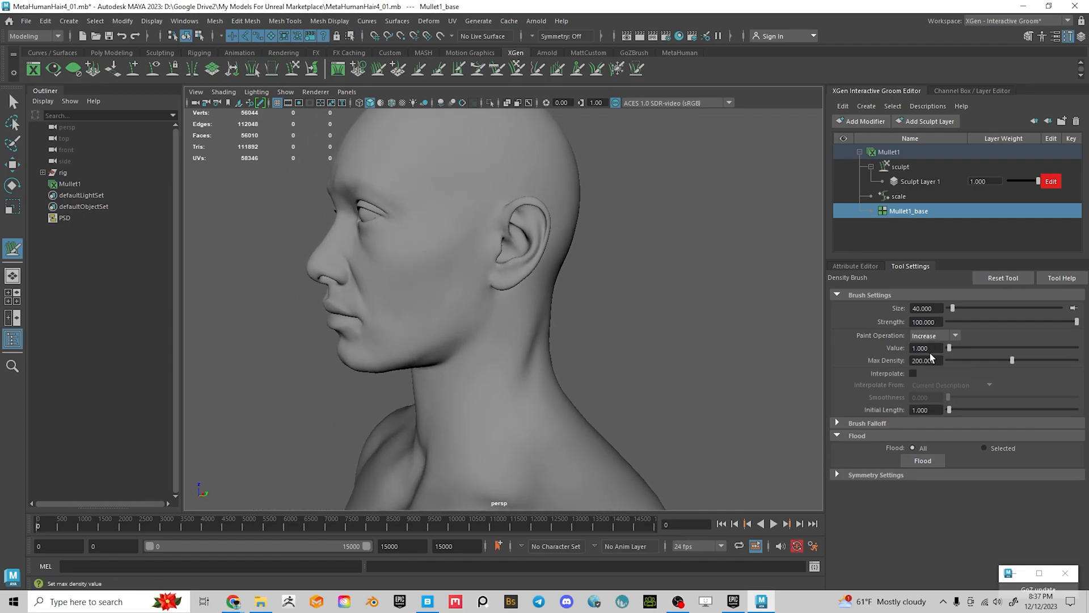
pyautogui.keyDown('alt'); pyautogui.moveTo(520, 217); pyautogui.dragTo(518, 223, button='middle'); pyautogui.keyUp('alt')
pyautogui.moveTo(518, 224)
pyautogui.mouseDown()
pyautogui.moveTo(493, 214)
pyautogui.moveTo(469, 256)
pyautogui.moveTo(512, 313)
pyautogui.moveTo(766, 306)
pyautogui.moveTo(635, 295)
pyautogui.moveTo(675, 292)
pyautogui.moveTo(664, 258)
pyautogui.mouseUp()
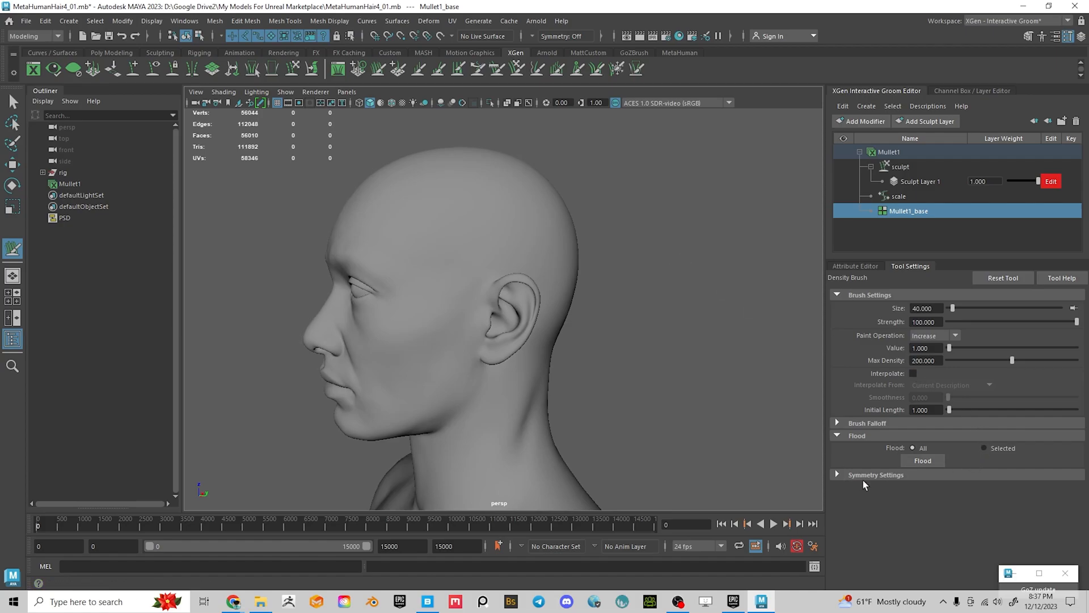
pyautogui.click(837, 475)
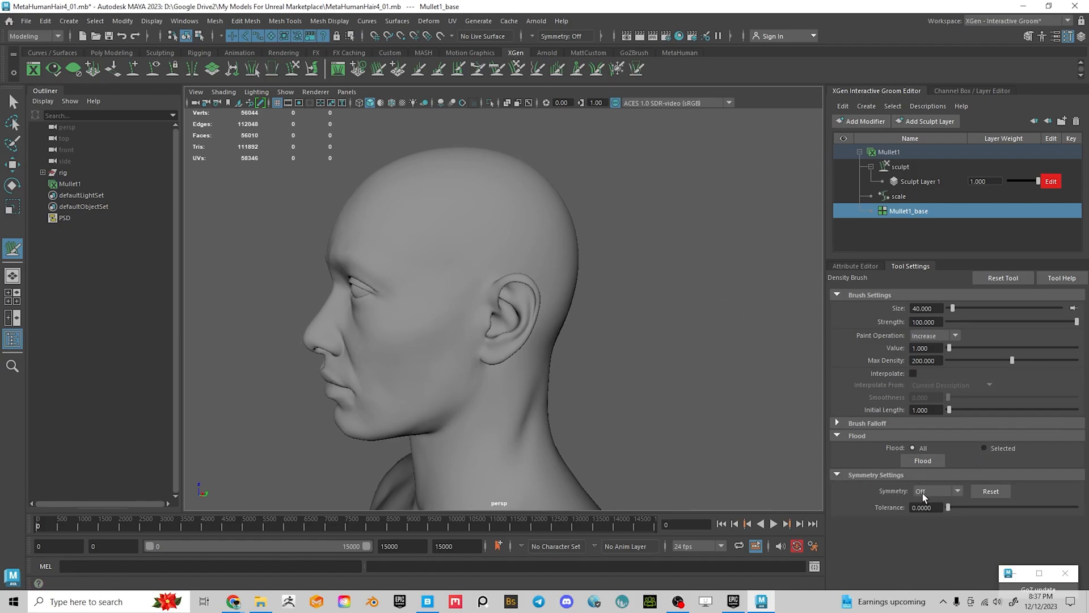
# Set the density brush symmetry to Object X
pyautogui.click(924, 491)
pyautogui.click(935, 514)
pyautogui.moveTo(477, 226)
pyautogui.keyDown('alt'); pyautogui.mouseDown()
pyautogui.moveTo(585, 239)
pyautogui.moveTo(484, 221)
pyautogui.moveTo(499, 250)
pyautogui.moveTo(455, 242)
pyautogui.moveTo(494, 219)
pyautogui.moveTo(496, 239)
pyautogui.mouseUp(); pyautogui.keyUp('alt')
# Shrink the density brush to about size 23 with B-drag
pyautogui.press('b')
pyautogui.moveTo(502, 195); pyautogui.dragTo(496, 195)
pyautogui.press('b')
pyautogui.press('b')
pyautogui.moveTo(465, 206)
pyautogui.mouseDown()
pyautogui.moveTo(517, 205)
pyautogui.moveTo(470, 205)
pyautogui.mouseUp()
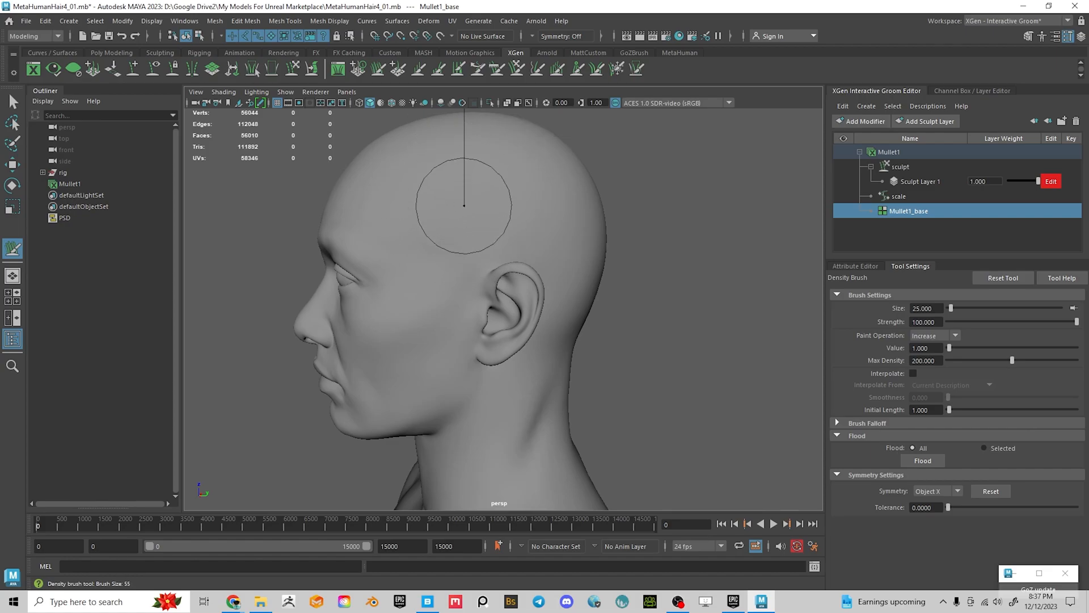
pyautogui.moveTo(464, 205)
pyautogui.mouseDown()
pyautogui.moveTo(493, 206)
pyautogui.moveTo(448, 205)
pyautogui.moveTo(500, 205)
pyautogui.moveTo(472, 205)
pyautogui.mouseUp()
# Show the density map in textured display and inspect the head from several angles
pyautogui.press('6')
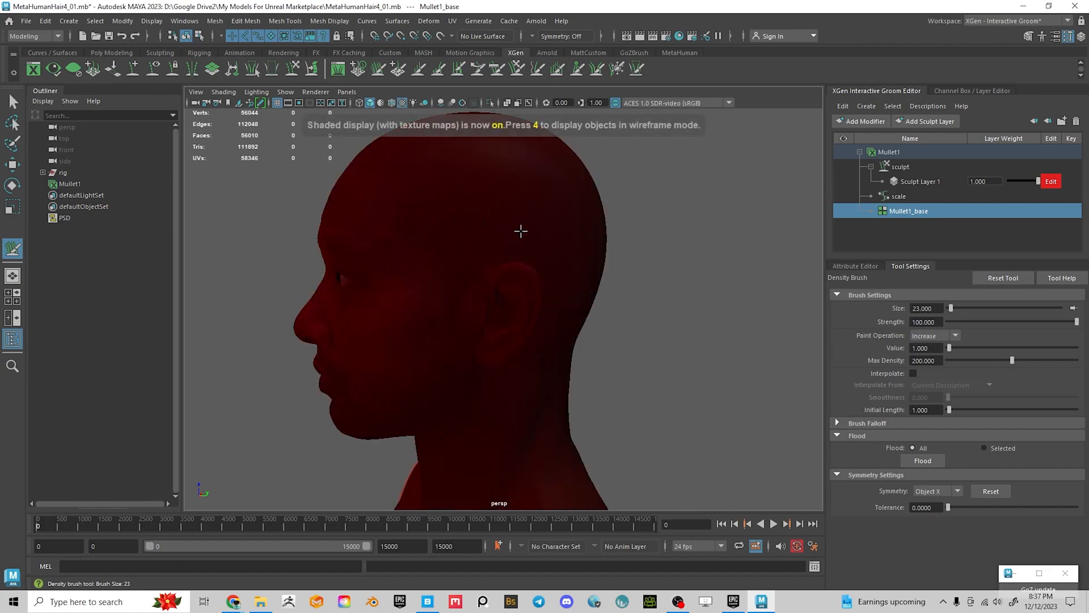
pyautogui.keyDown('alt'); pyautogui.moveTo(487, 240); pyautogui.dragTo(570, 364, button='right'); pyautogui.keyUp('alt')
pyautogui.keyDown('alt'); pyautogui.moveTo(570, 365); pyautogui.dragTo(556, 369); pyautogui.keyUp('alt')
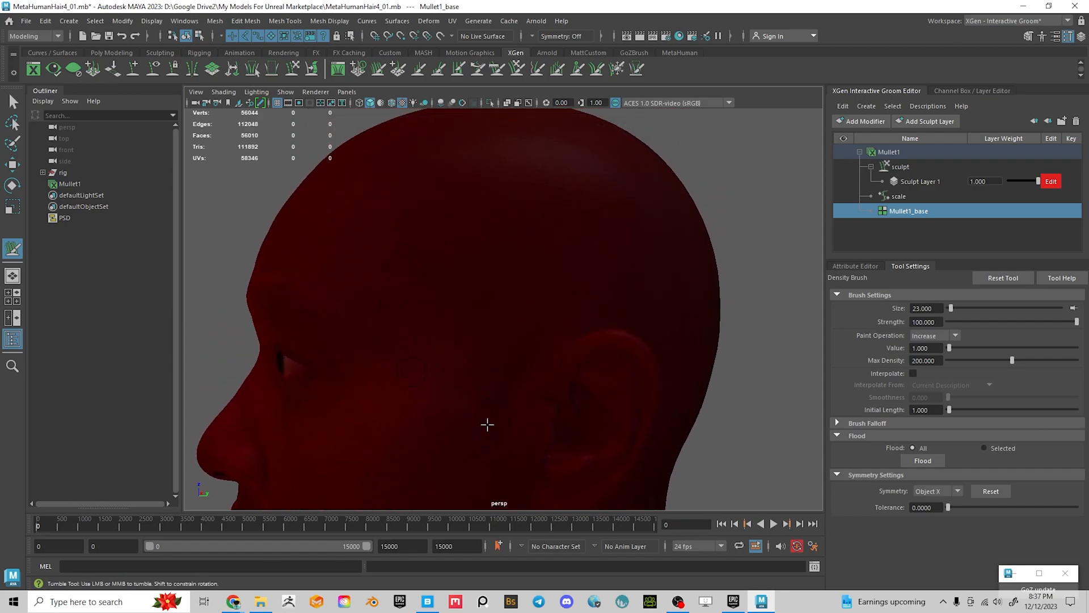
pyautogui.keyDown('alt'); pyautogui.moveTo(510, 373); pyautogui.dragTo(482, 289, button='middle'); pyautogui.keyUp('alt')
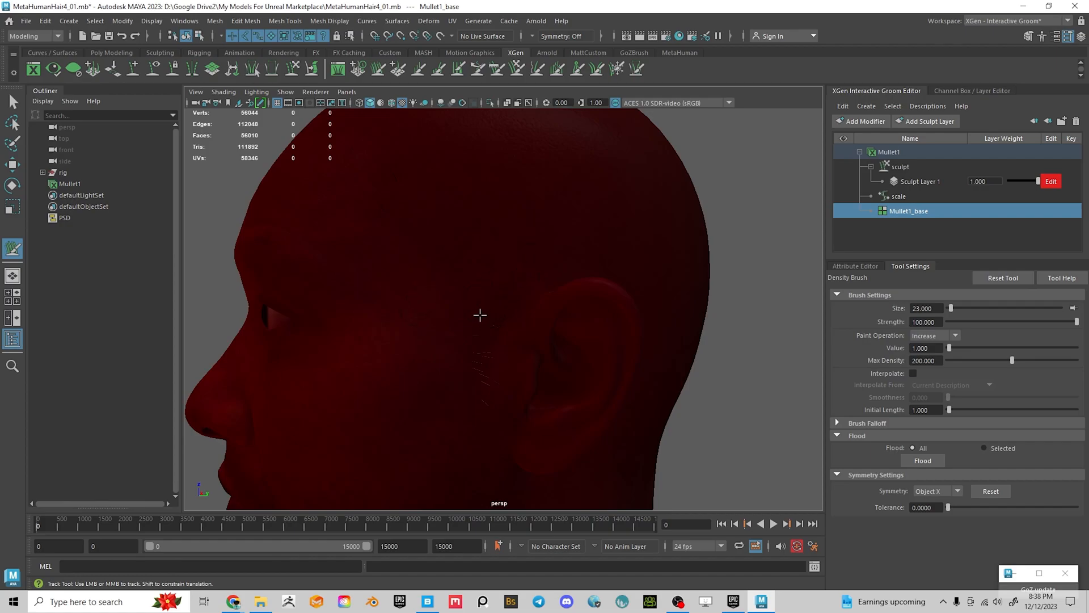
pyautogui.keyDown('alt'); pyautogui.moveTo(374, 200); pyautogui.dragTo(464, 345, button='middle'); pyautogui.keyUp('alt')
pyautogui.keyDown('alt'); pyautogui.moveTo(437, 270); pyautogui.dragTo(406, 280); pyautogui.keyUp('alt')
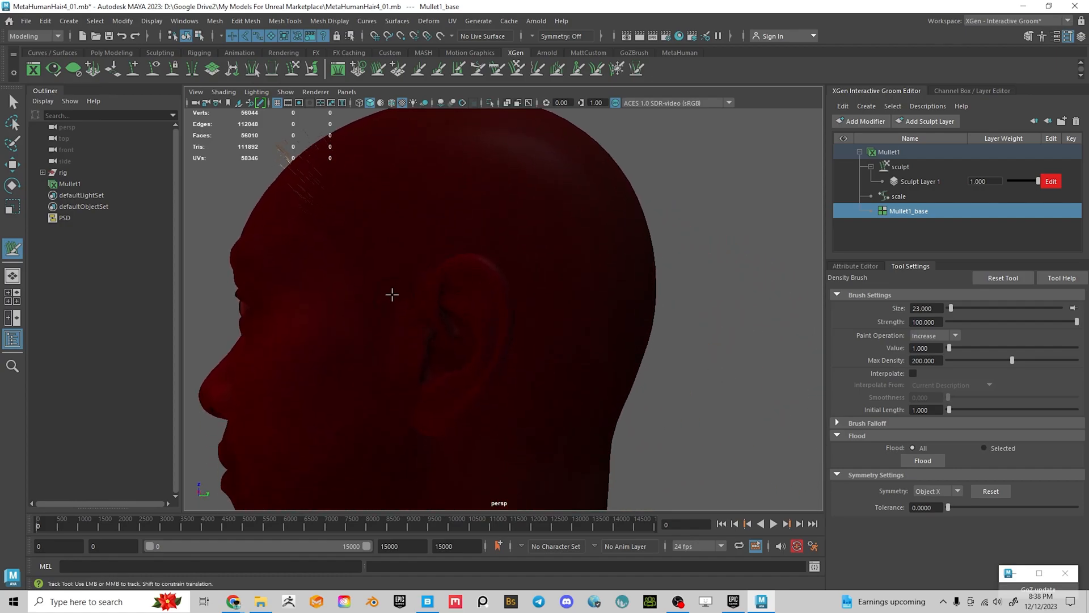
pyautogui.keyDown('alt'); pyautogui.moveTo(375, 258); pyautogui.dragTo(366, 186); pyautogui.keyUp('alt')
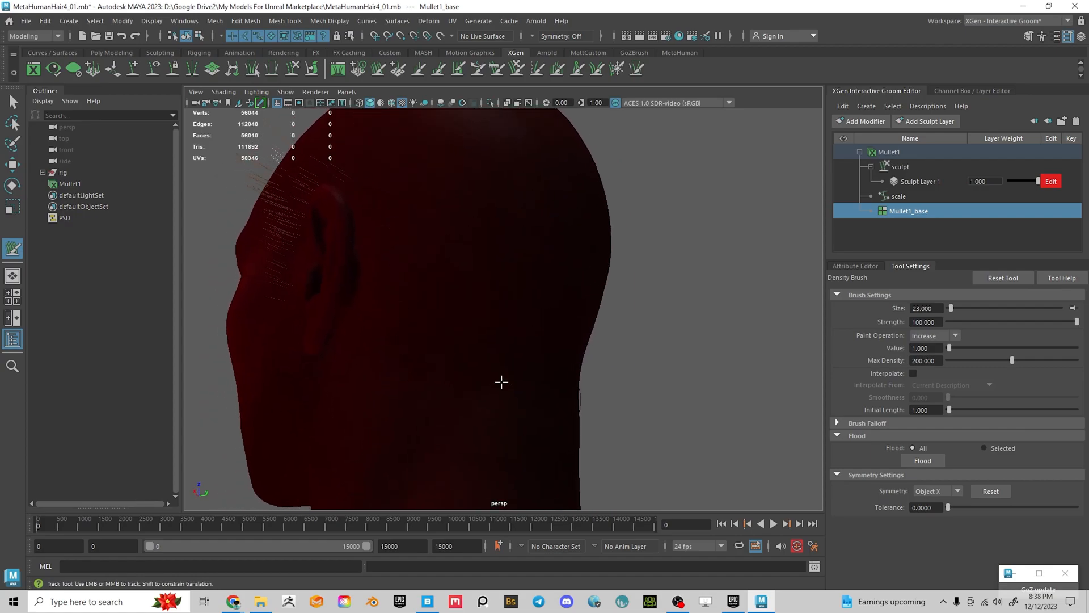
pyautogui.keyDown('alt'); pyautogui.moveTo(501, 382); pyautogui.dragTo(435, 367); pyautogui.keyUp('alt')
pyautogui.keyDown('alt'); pyautogui.moveTo(435, 367); pyautogui.dragTo(324, 354, button='right'); pyautogui.keyUp('alt')
pyautogui.keyDown('alt'); pyautogui.moveTo(374, 353); pyautogui.dragTo(494, 338); pyautogui.keyUp('alt')
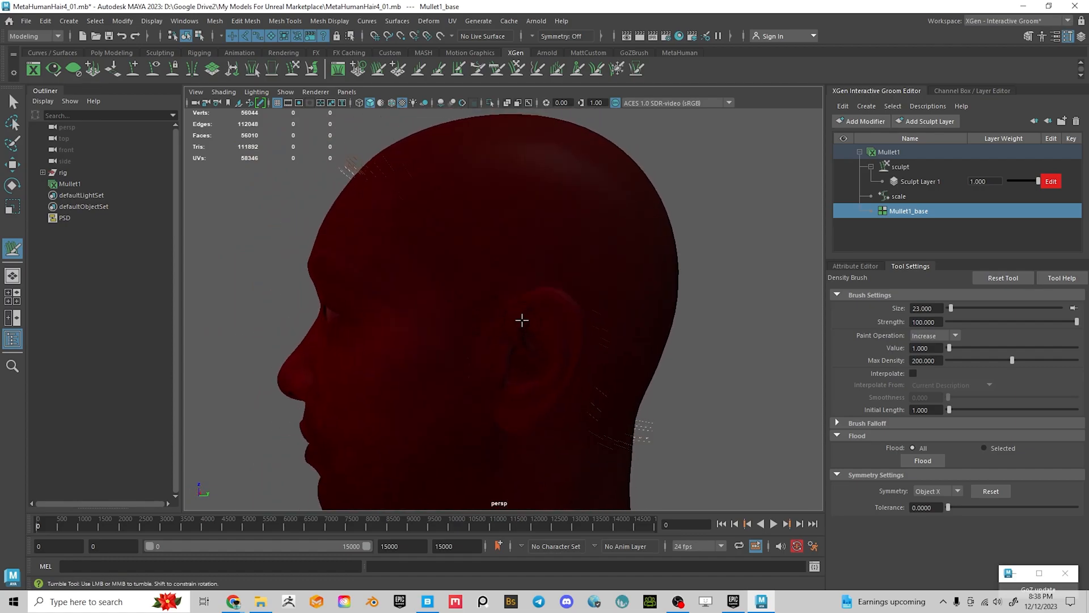
# Return to grey shading and paint hair density over the temple above the ear
pyautogui.press('5')
pyautogui.moveTo(508, 253)
pyautogui.keyDown('alt'); pyautogui.mouseDown()
pyautogui.moveTo(529, 305)
pyautogui.moveTo(556, 307)
pyautogui.moveTo(531, 308)
pyautogui.moveTo(537, 263)
pyautogui.moveTo(557, 260)
pyautogui.moveTo(391, 239)
pyautogui.mouseUp(); pyautogui.keyUp('alt')
pyautogui.moveTo(400, 278)
pyautogui.mouseDown()
pyautogui.moveTo(417, 284)
pyautogui.moveTo(448, 255)
pyautogui.moveTo(433, 278)
pyautogui.moveTo(492, 270)
pyautogui.moveTo(462, 290)
pyautogui.moveTo(500, 290)
pyautogui.mouseUp()
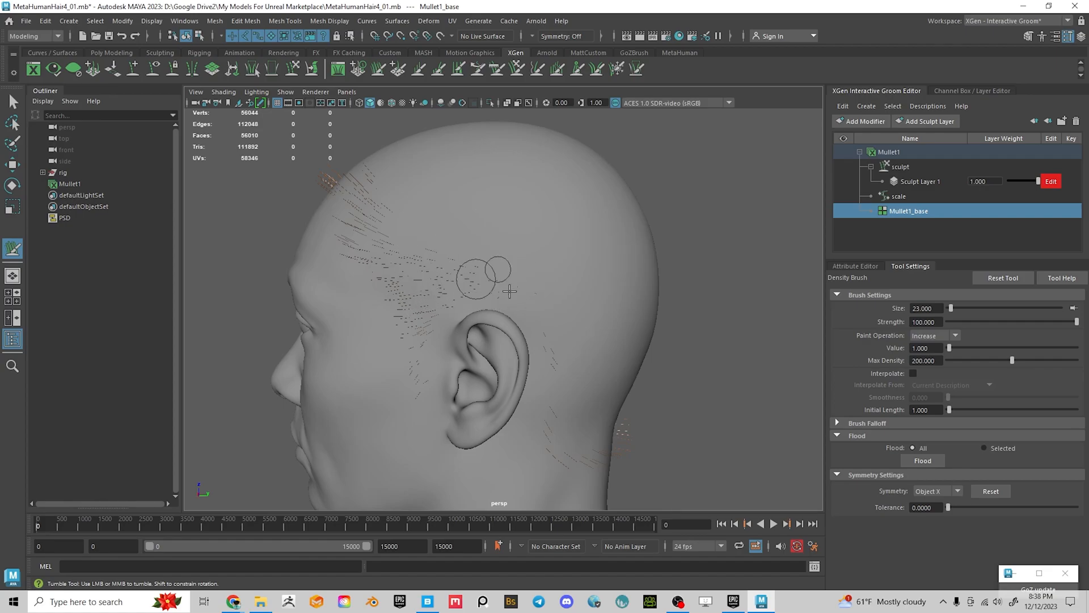
# Enlarge the brush and paint hair density behind the ear and along the side of the head
pyautogui.moveTo(567, 292)
pyautogui.keyDown('alt'); pyautogui.mouseDown()
pyautogui.moveTo(358, 227)
pyautogui.moveTo(402, 321)
pyautogui.mouseUp(); pyautogui.keyUp('alt')
pyautogui.press('b')
pyautogui.moveTo(438, 236)
pyautogui.mouseDown()
pyautogui.moveTo(472, 236)
pyautogui.moveTo(420, 244)
pyautogui.moveTo(484, 233)
pyautogui.moveTo(433, 251)
pyautogui.moveTo(389, 365)
pyautogui.moveTo(349, 372)
pyautogui.moveTo(406, 324)
pyautogui.mouseUp()
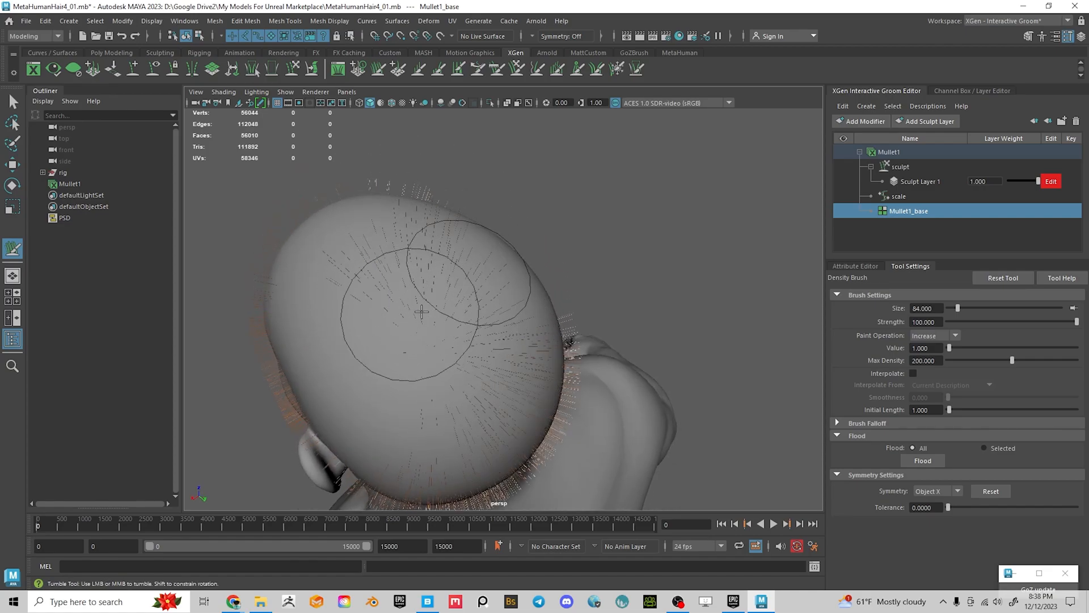
pyautogui.keyDown('alt'); pyautogui.moveTo(409, 287); pyautogui.dragTo(386, 309); pyautogui.keyUp('alt')
pyautogui.moveTo(454, 337)
pyautogui.keyDown('alt'); pyautogui.mouseDown()
pyautogui.moveTo(450, 312)
pyautogui.moveTo(425, 325)
pyautogui.moveTo(491, 313)
pyautogui.mouseUp(); pyautogui.keyUp('alt')
pyautogui.keyDown('alt'); pyautogui.moveTo(503, 274); pyautogui.dragTo(477, 300); pyautogui.keyUp('alt')
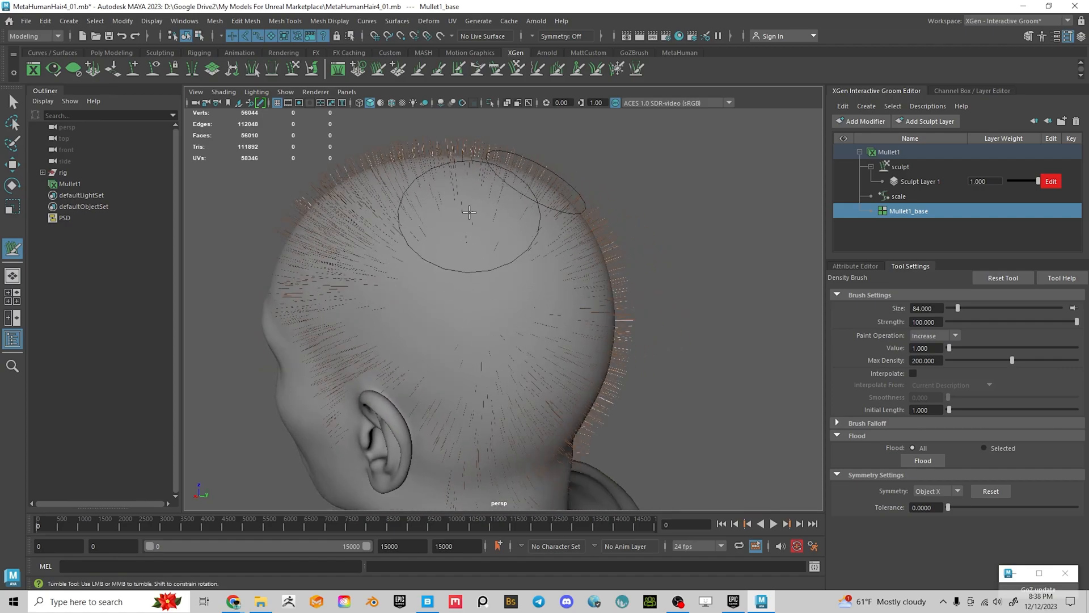
pyautogui.moveTo(372, 284)
pyautogui.mouseDown()
pyautogui.moveTo(396, 290)
pyautogui.moveTo(384, 295)
pyautogui.mouseUp()
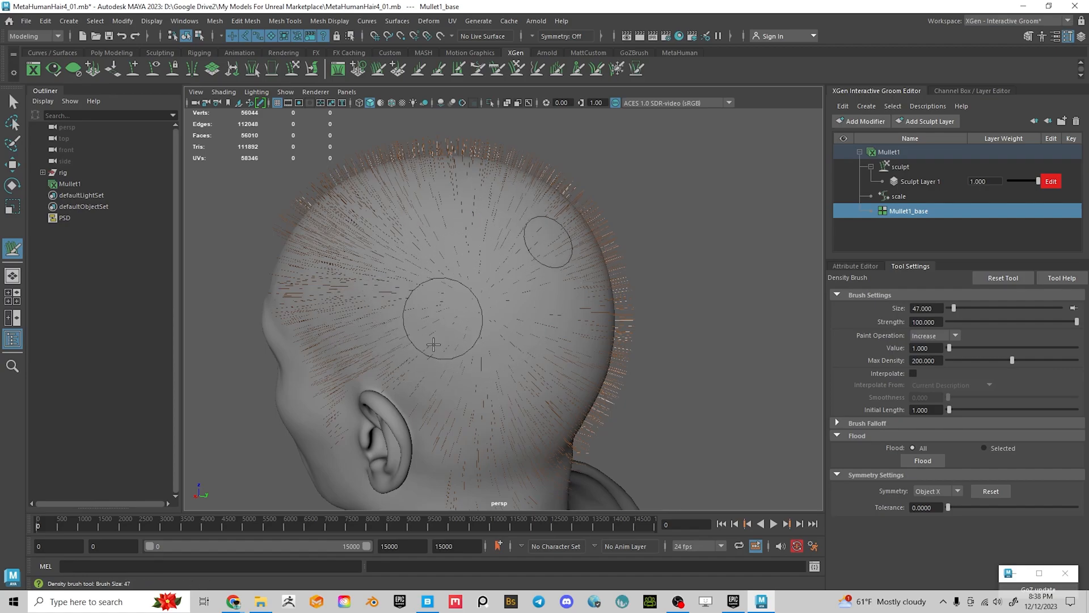
# Work around the ear, neck and back of the head to cover them with density
pyautogui.keyDown('alt'); pyautogui.moveTo(448, 358); pyautogui.dragTo(461, 335); pyautogui.keyUp('alt')
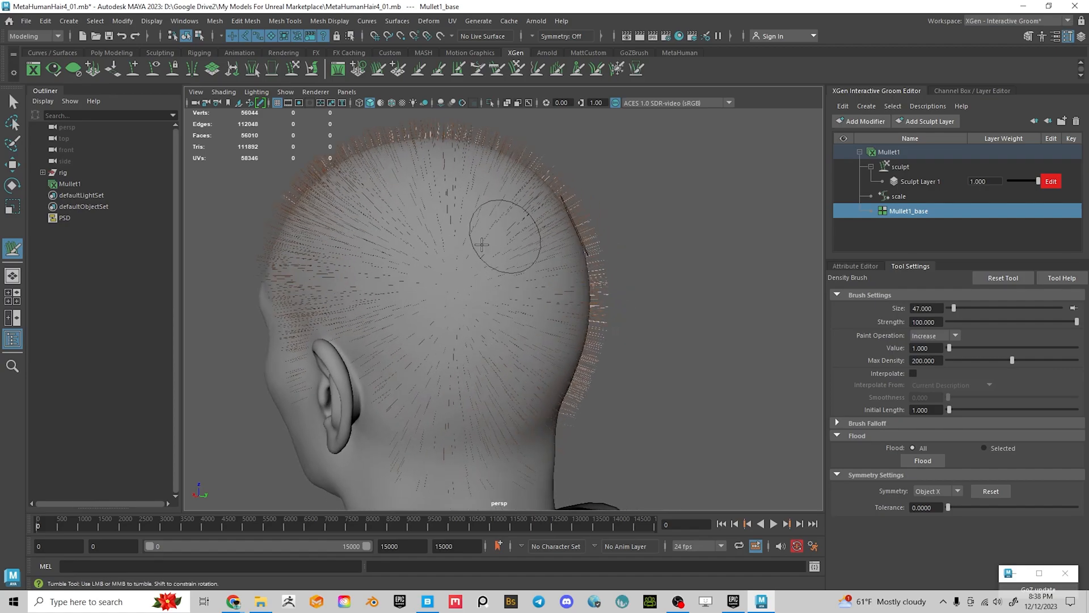
pyautogui.keyDown('alt'); pyautogui.moveTo(434, 326); pyautogui.dragTo(495, 248); pyautogui.keyUp('alt')
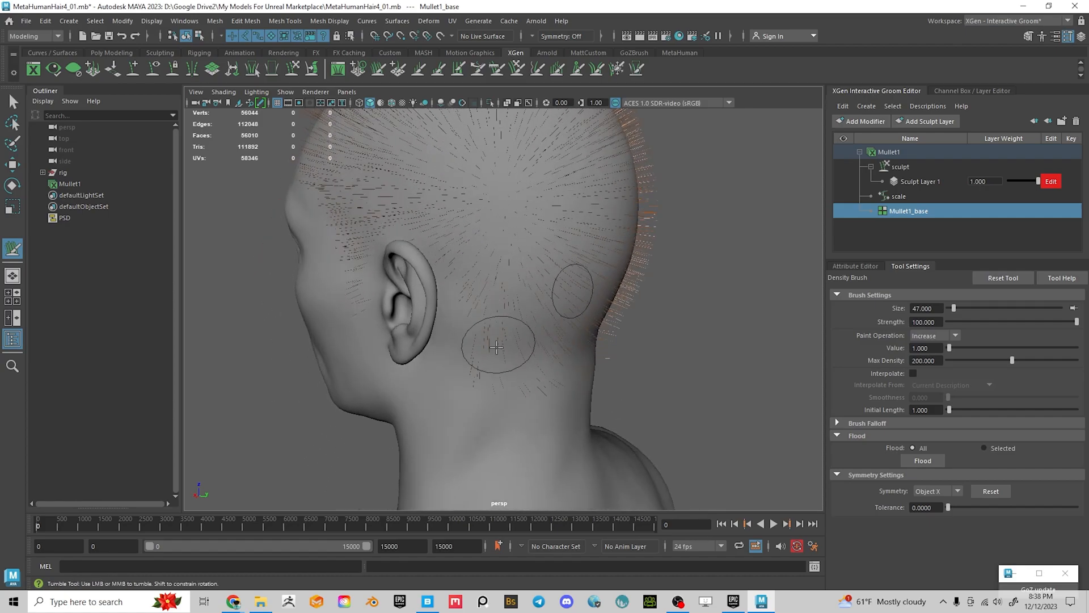
pyautogui.keyDown('alt'); pyautogui.moveTo(554, 319); pyautogui.dragTo(421, 299); pyautogui.keyUp('alt')
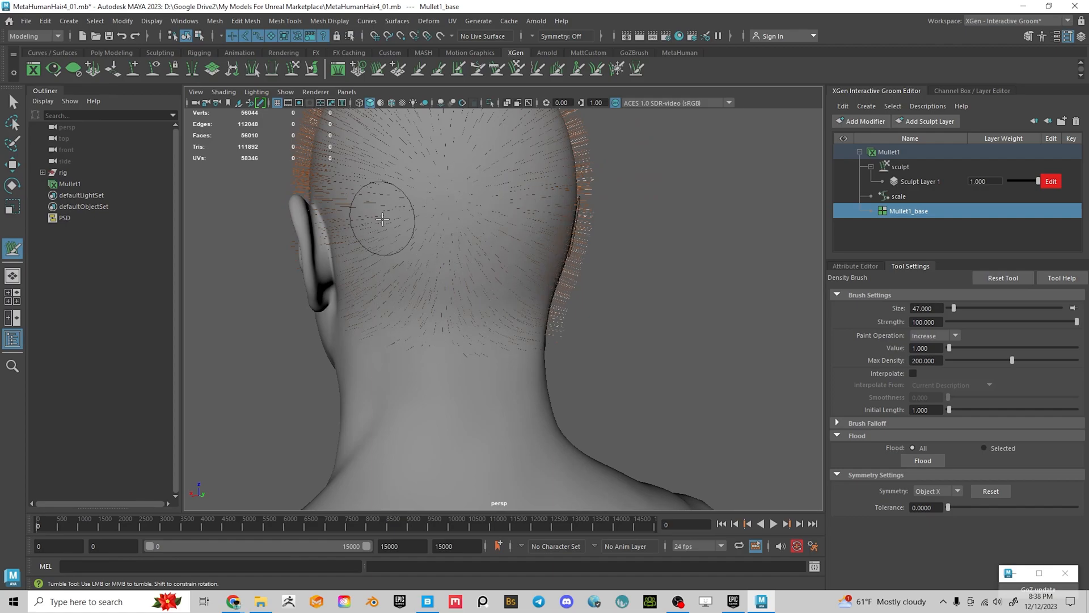
pyautogui.keyDown('alt'); pyautogui.moveTo(461, 194); pyautogui.dragTo(509, 307, button='middle'); pyautogui.keyUp('alt')
pyautogui.keyDown('alt'); pyautogui.moveTo(509, 306); pyautogui.dragTo(457, 278, button='right'); pyautogui.keyUp('alt')
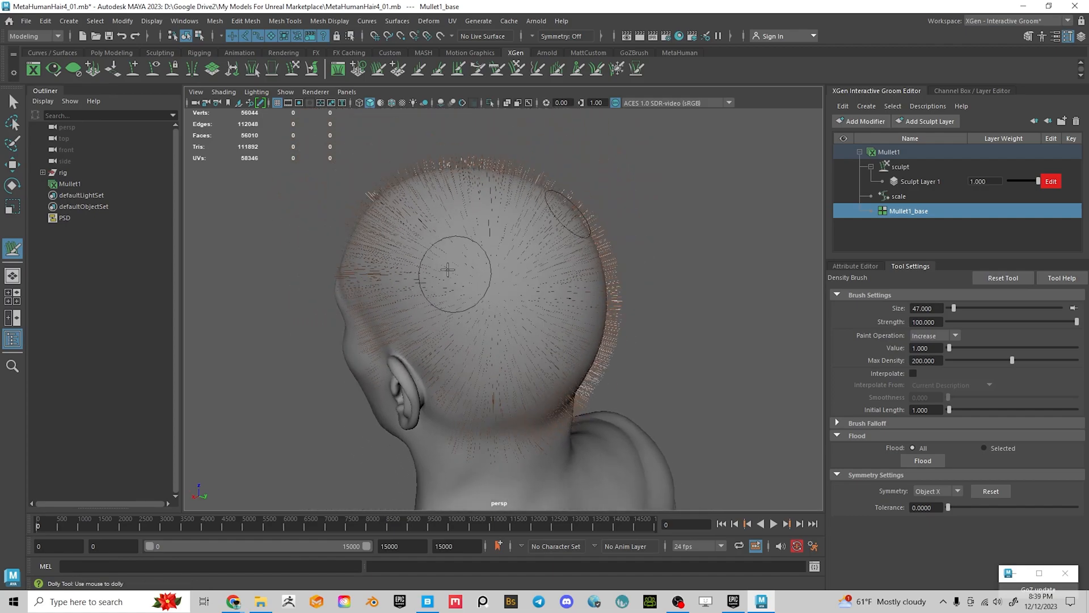
pyautogui.moveTo(457, 273)
pyautogui.keyDown('alt'); pyautogui.mouseDown()
pyautogui.moveTo(628, 241)
pyautogui.moveTo(501, 257)
pyautogui.moveTo(595, 260)
pyautogui.moveTo(637, 316)
pyautogui.moveTo(546, 267)
pyautogui.moveTo(557, 261)
pyautogui.moveTo(540, 275)
pyautogui.mouseUp(); pyautogui.keyUp('alt')
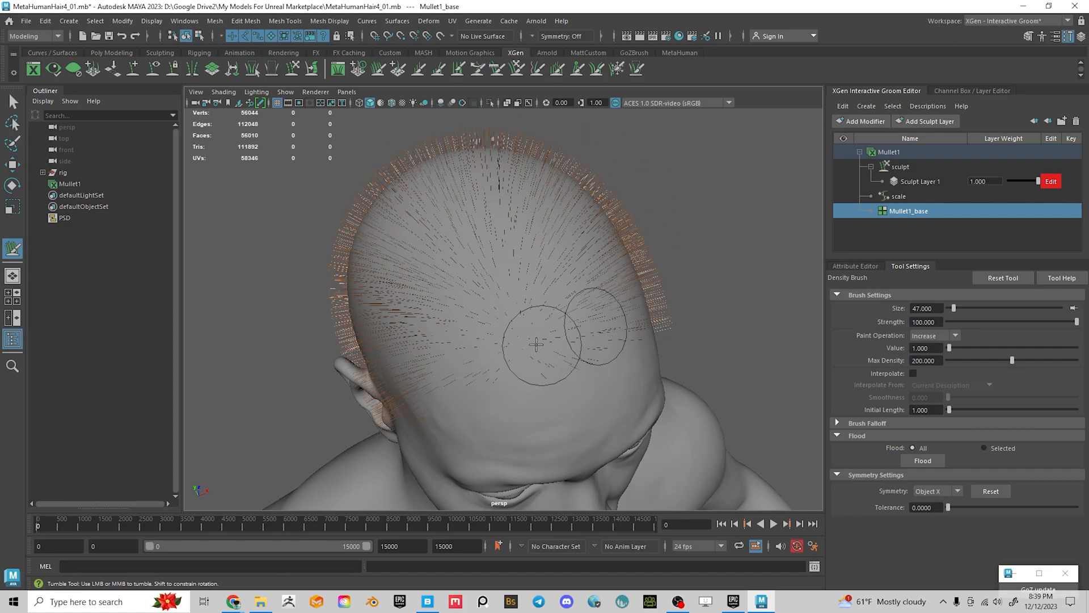
# Shrink the brush to size 18, review the right profile and back, then start Save As
pyautogui.press('b')
pyautogui.moveTo(531, 331); pyautogui.dragTo(512, 331)
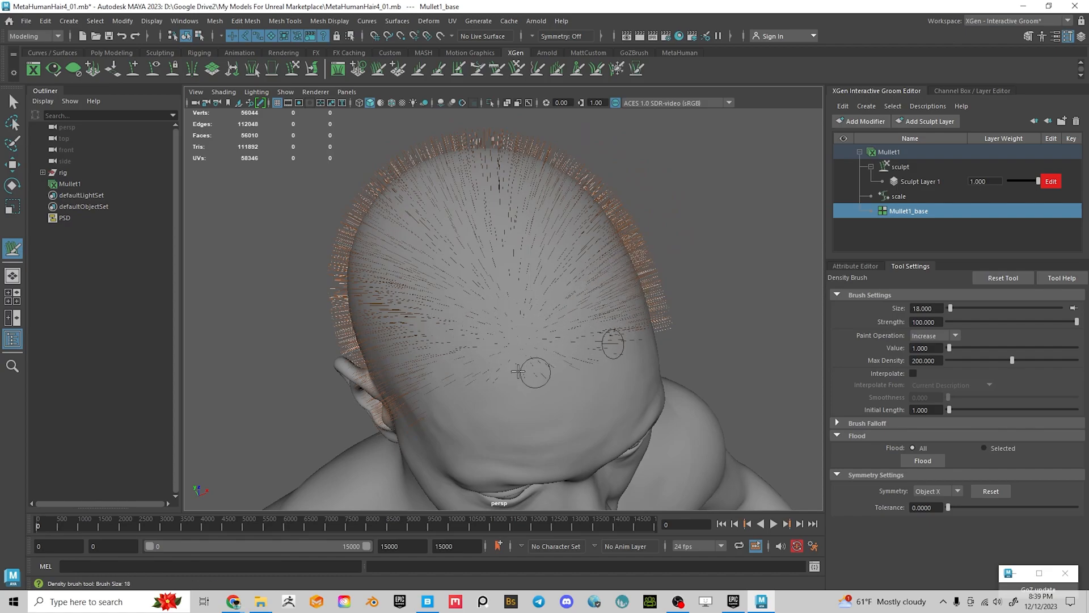
pyautogui.keyDown('alt'); pyautogui.moveTo(446, 364); pyautogui.dragTo(561, 270); pyautogui.keyUp('alt')
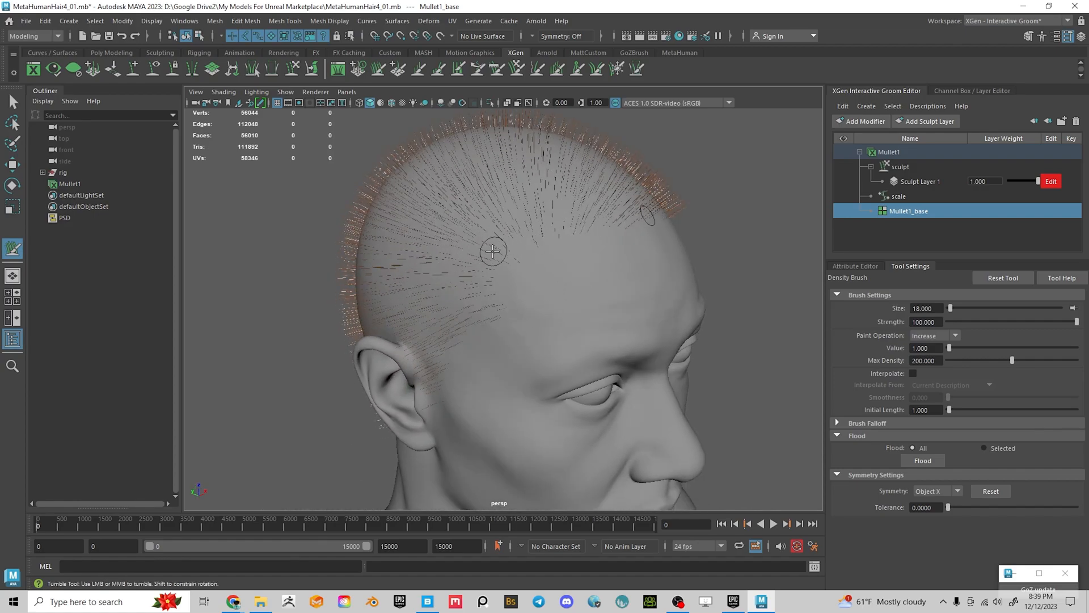
pyautogui.moveTo(481, 309)
pyautogui.keyDown('alt'); pyautogui.mouseDown()
pyautogui.moveTo(516, 285)
pyautogui.moveTo(570, 290)
pyautogui.mouseUp(); pyautogui.keyUp('alt')
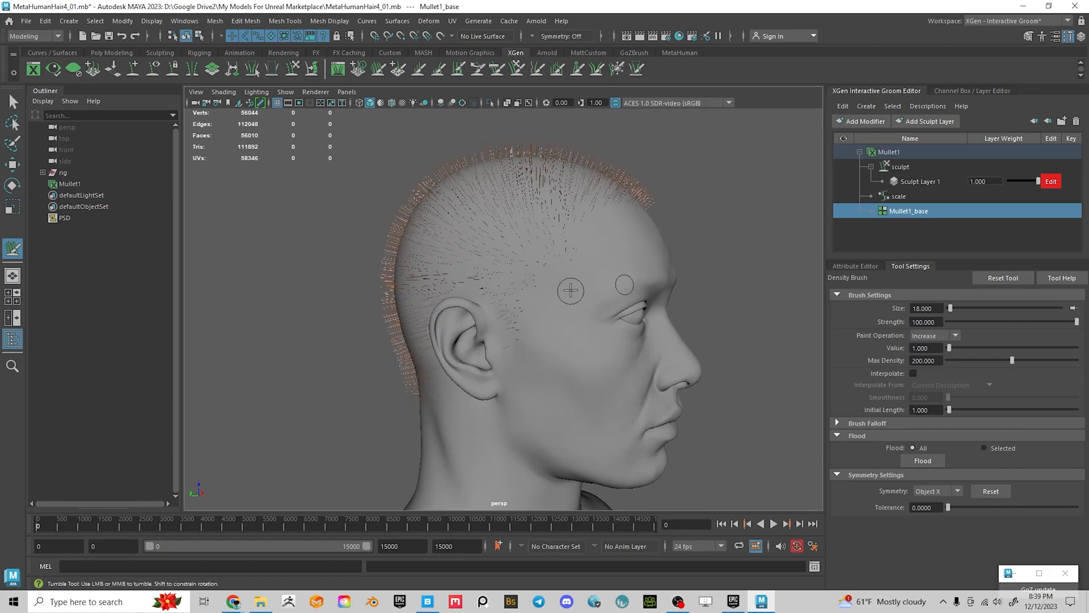
pyautogui.keyDown('alt'); pyautogui.moveTo(511, 299); pyautogui.dragTo(437, 286, button='middle'); pyautogui.keyUp('alt')
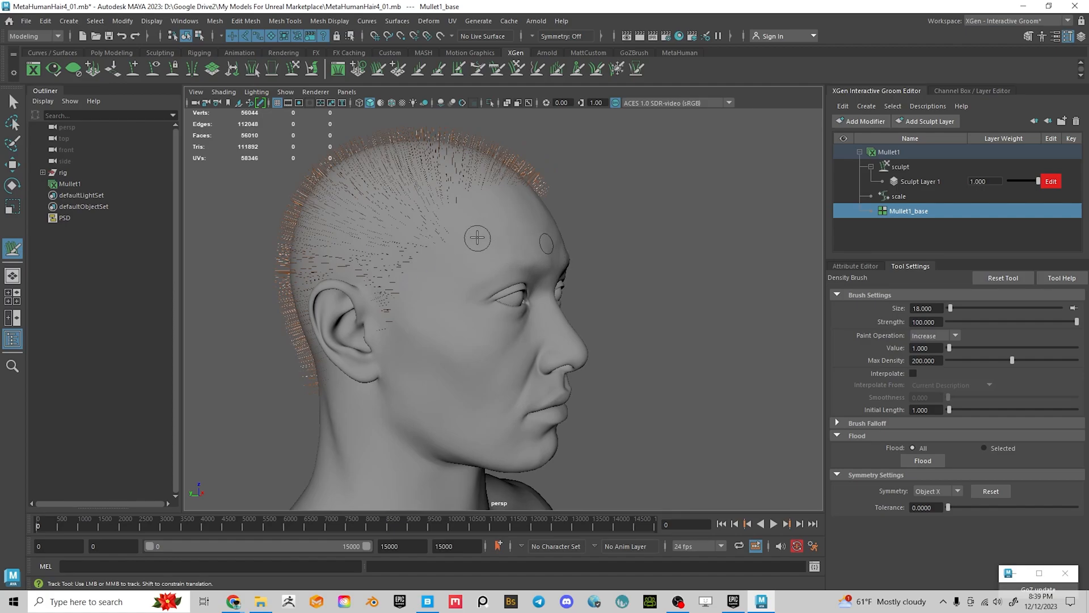
pyautogui.keyDown('alt'); pyautogui.moveTo(491, 211); pyautogui.dragTo(415, 238); pyautogui.keyUp('alt')
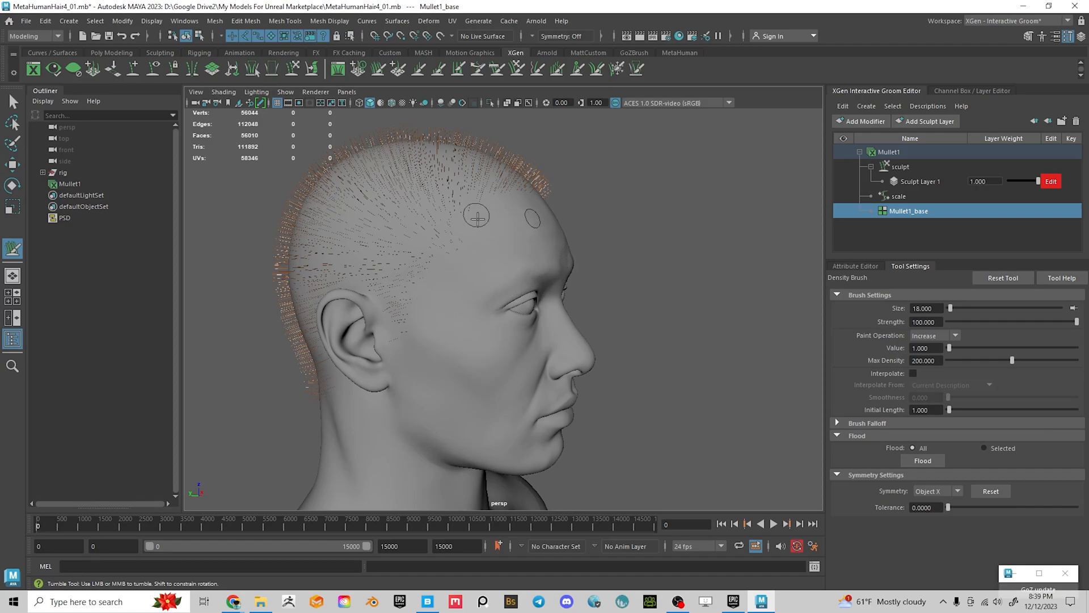
pyautogui.moveTo(529, 181)
pyautogui.keyDown('alt'); pyautogui.mouseDown()
pyautogui.moveTo(357, 227)
pyautogui.moveTo(450, 287)
pyautogui.moveTo(378, 270)
pyautogui.moveTo(353, 278)
pyautogui.moveTo(437, 282)
pyautogui.moveTo(459, 266)
pyautogui.mouseUp(); pyautogui.keyUp('alt')
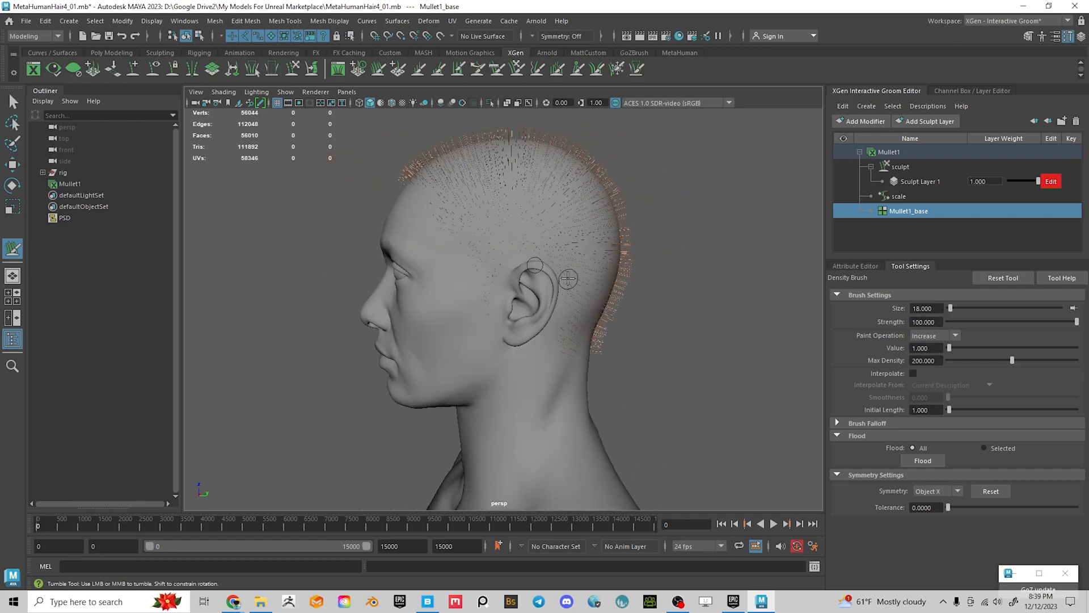
pyautogui.hotkey('ctrl', 'shift', 's')
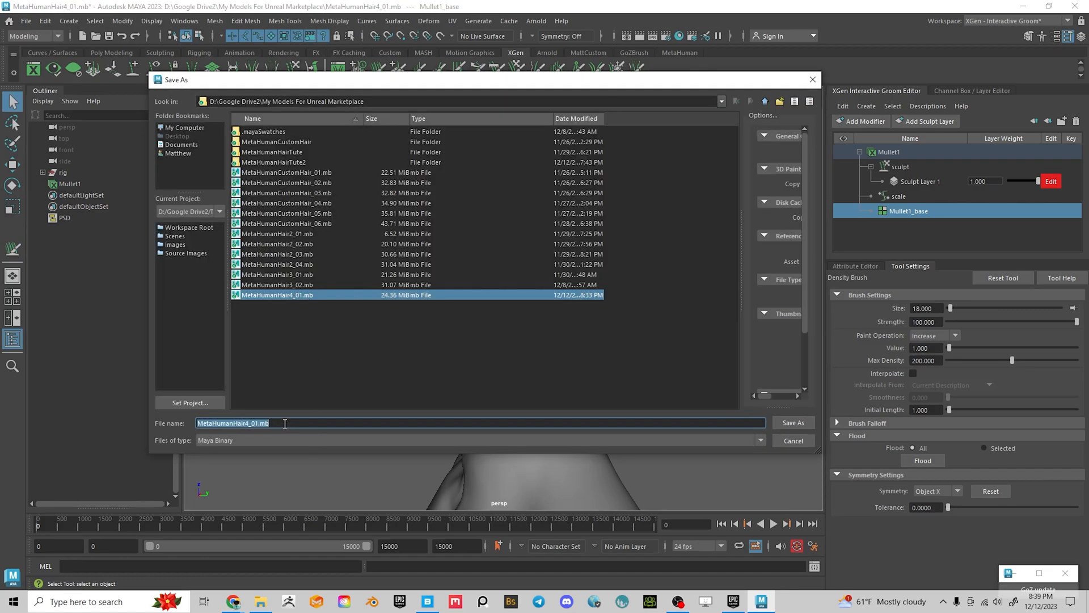
# Save the scene as MetaHumanHair4_02.mb and orbit to check the hair coverage
pyautogui.click(285, 423)
pyautogui.write('2')
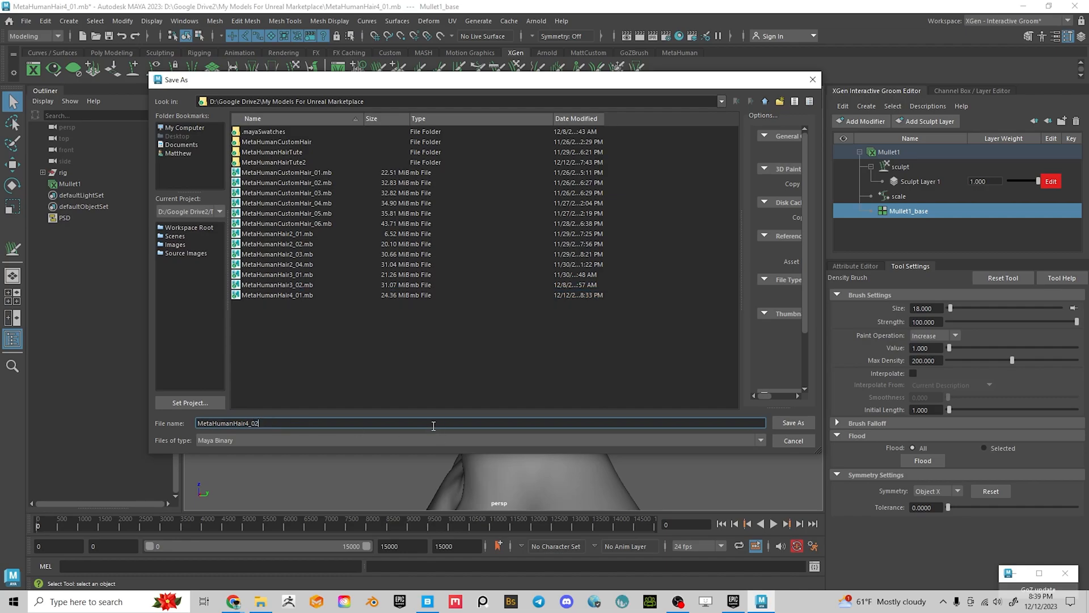
pyautogui.press('Return')
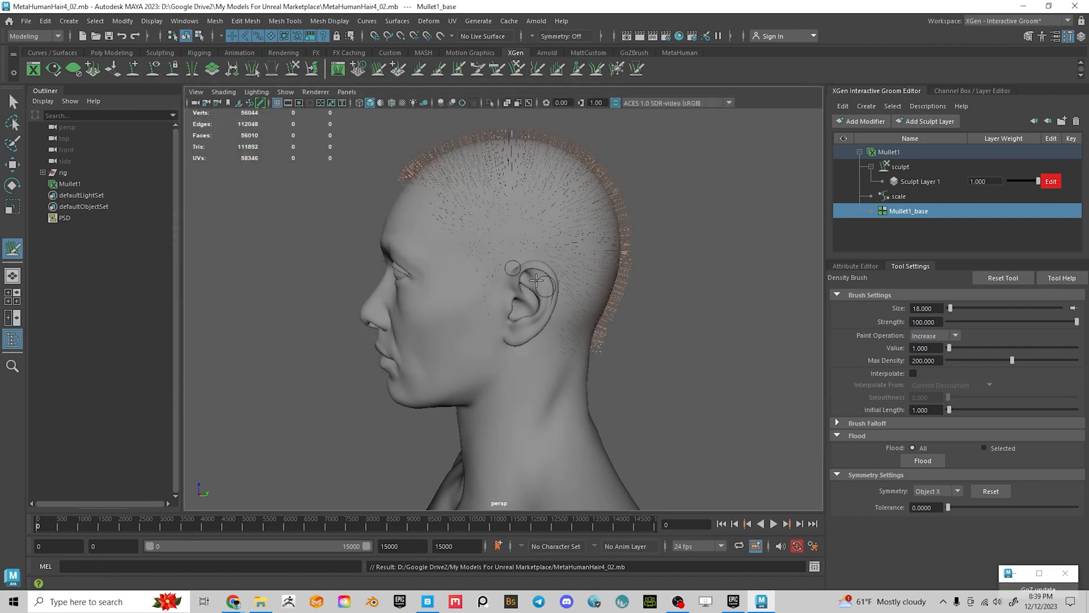
pyautogui.keyDown('alt'); pyautogui.moveTo(500, 255); pyautogui.dragTo(534, 267); pyautogui.keyUp('alt')
pyautogui.keyDown('alt'); pyautogui.moveTo(534, 267); pyautogui.dragTo(507, 243, button='middle'); pyautogui.keyUp('alt')
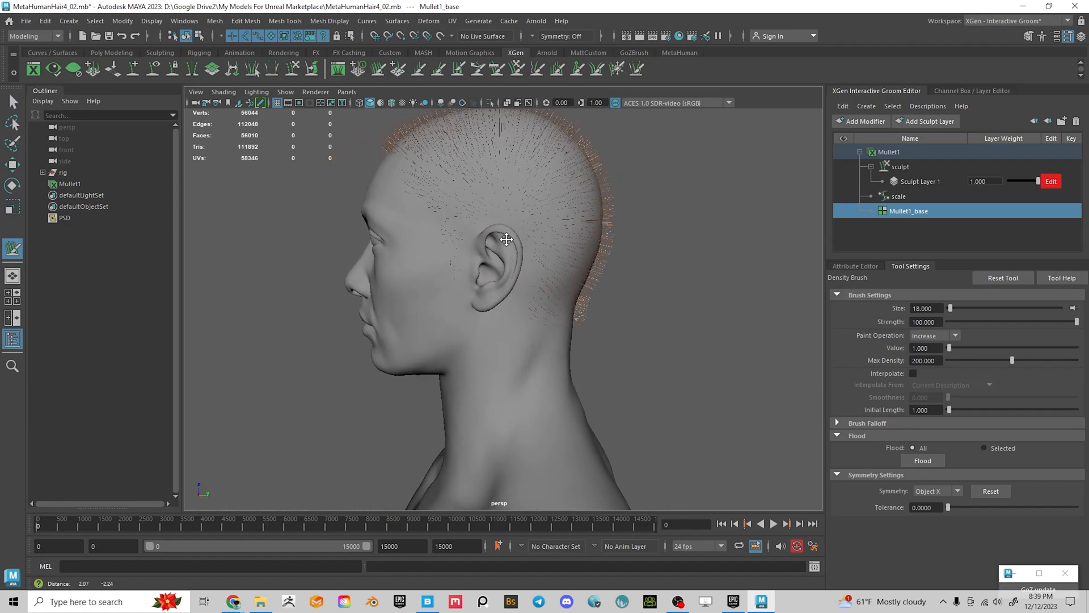
pyautogui.scroll(2, 506, 243)
pyautogui.keyDown('alt'); pyautogui.moveTo(506, 242); pyautogui.dragTo(573, 253); pyautogui.keyUp('alt')
pyautogui.keyDown('alt'); pyautogui.moveTo(572, 253); pyautogui.dragTo(591, 290, button='middle'); pyautogui.keyUp('alt')
pyautogui.keyDown('alt'); pyautogui.moveTo(591, 290); pyautogui.dragTo(514, 244); pyautogui.keyUp('alt')
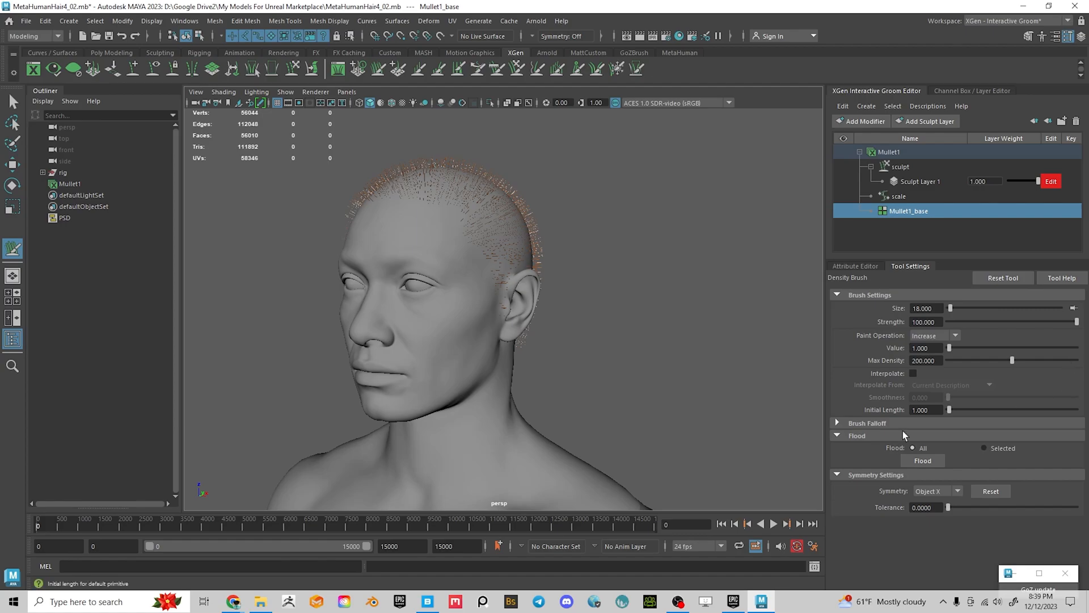
# Show the Mullet1_base attributes and arm Density Mask painting
pyautogui.click(852, 266)
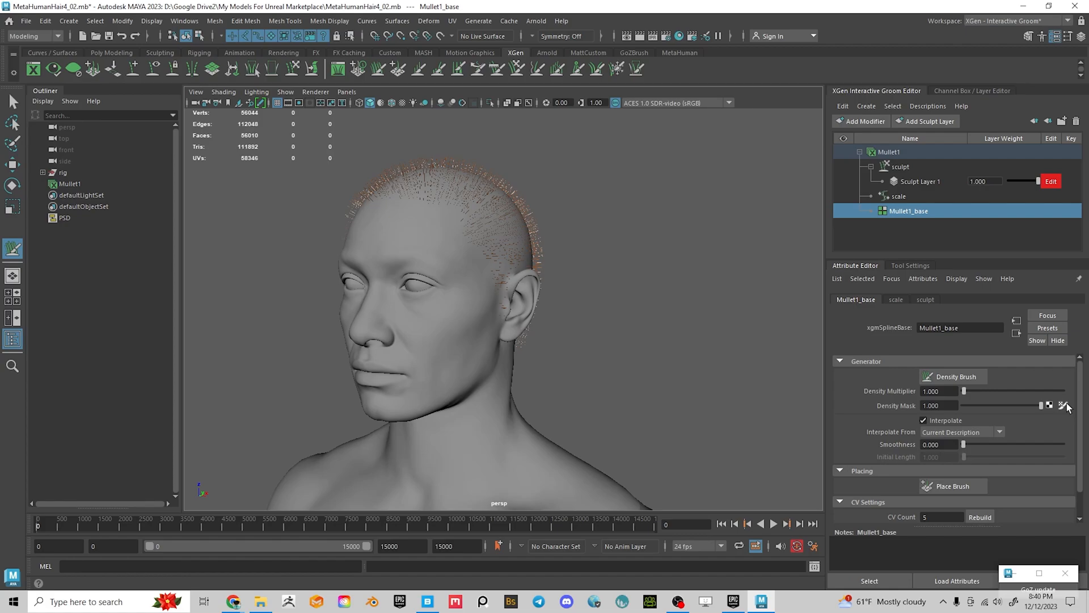
pyautogui.click(1064, 405)
pyautogui.moveTo(688, 287)
pyautogui.keyDown('alt'); pyautogui.mouseDown()
pyautogui.moveTo(502, 273)
pyautogui.moveTo(574, 311)
pyautogui.moveTo(518, 284)
pyautogui.mouseUp(); pyautogui.keyUp('alt')
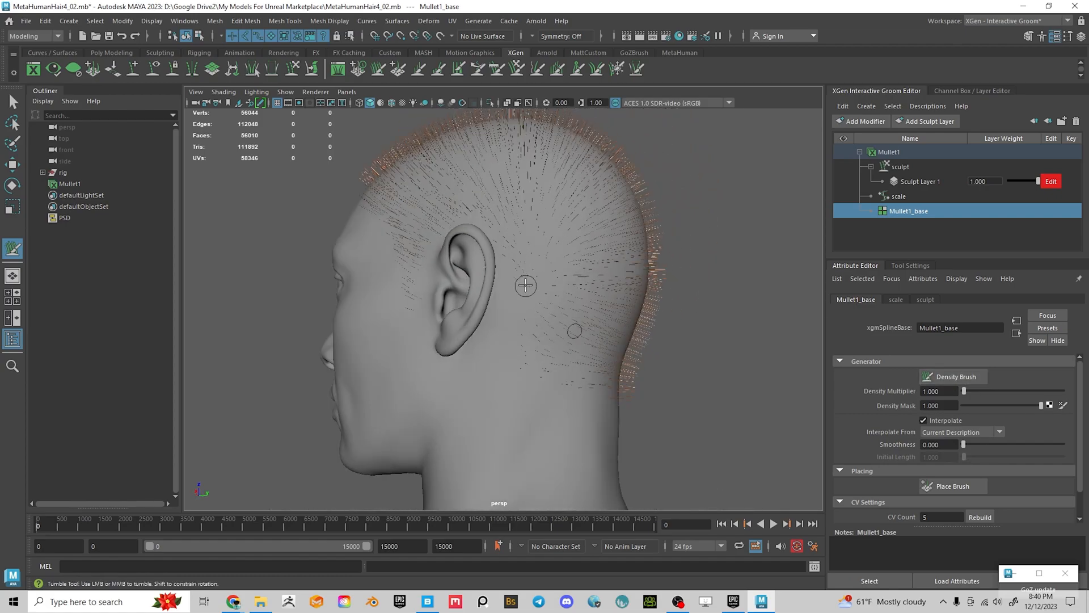
pyautogui.keyDown('alt'); pyautogui.moveTo(755, 352); pyautogui.dragTo(802, 363); pyautogui.keyUp('alt')
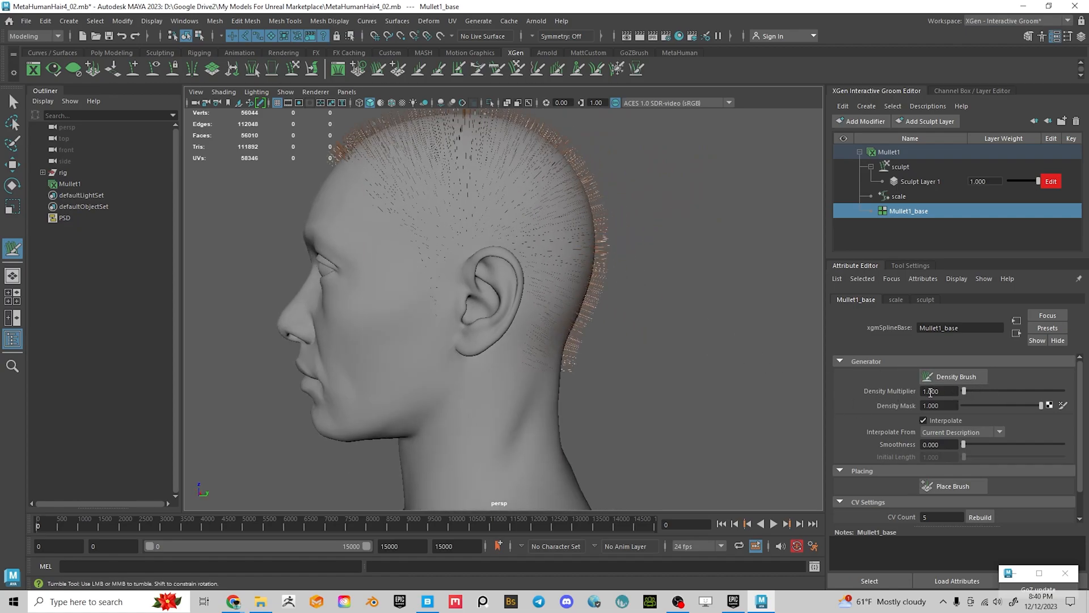
# Preview a Density Multiplier of 40, then reset it to 1
pyautogui.click(949, 392)
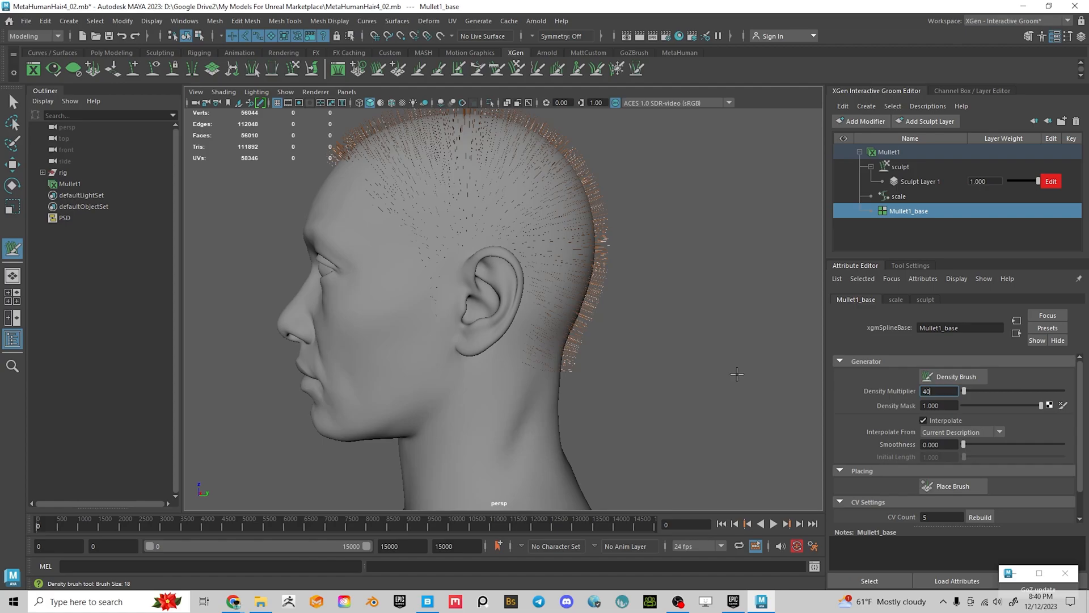
pyautogui.write('40')
pyautogui.press('Return')
pyautogui.keyDown('alt'); pyautogui.moveTo(737, 374); pyautogui.dragTo(479, 324); pyautogui.keyUp('alt')
pyautogui.click(953, 392)
pyautogui.write('1')
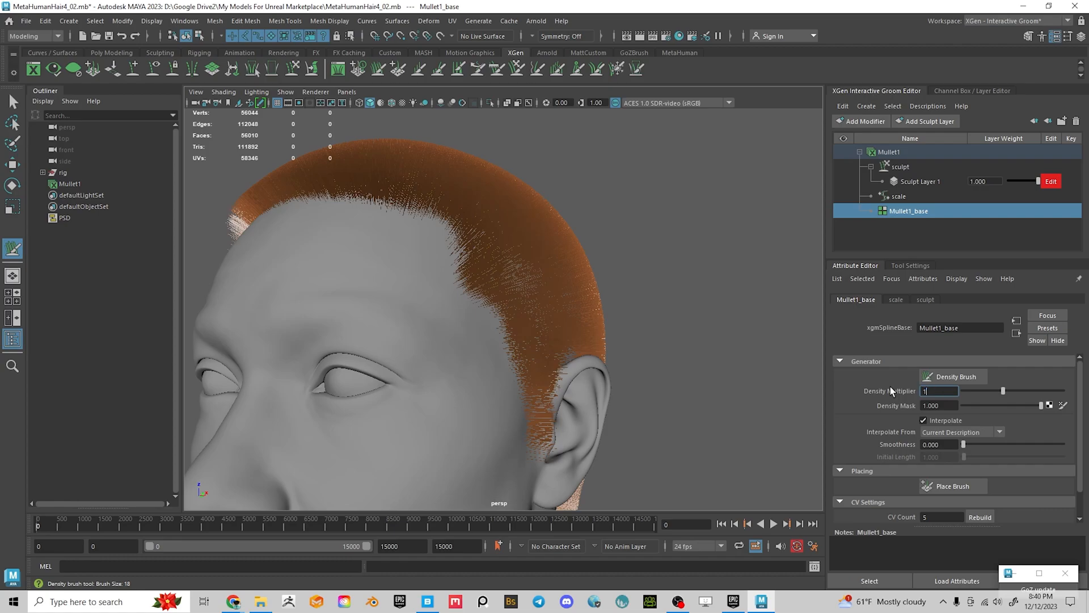
pyautogui.press('Return')
pyautogui.keyDown('alt'); pyautogui.moveTo(328, 325); pyautogui.dragTo(594, 245); pyautogui.keyUp('alt')
pyautogui.keyDown('alt'); pyautogui.moveTo(594, 245); pyautogui.dragTo(691, 282, button='middle'); pyautogui.keyUp('alt')
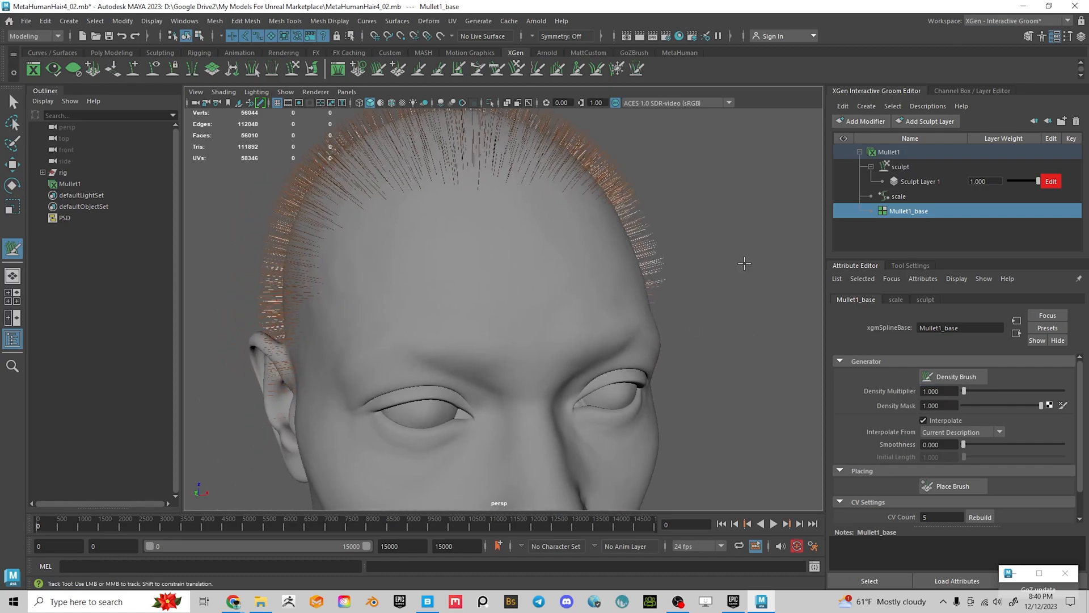
pyautogui.keyDown('alt'); pyautogui.moveTo(407, 265); pyautogui.dragTo(552, 278); pyautogui.keyUp('alt')
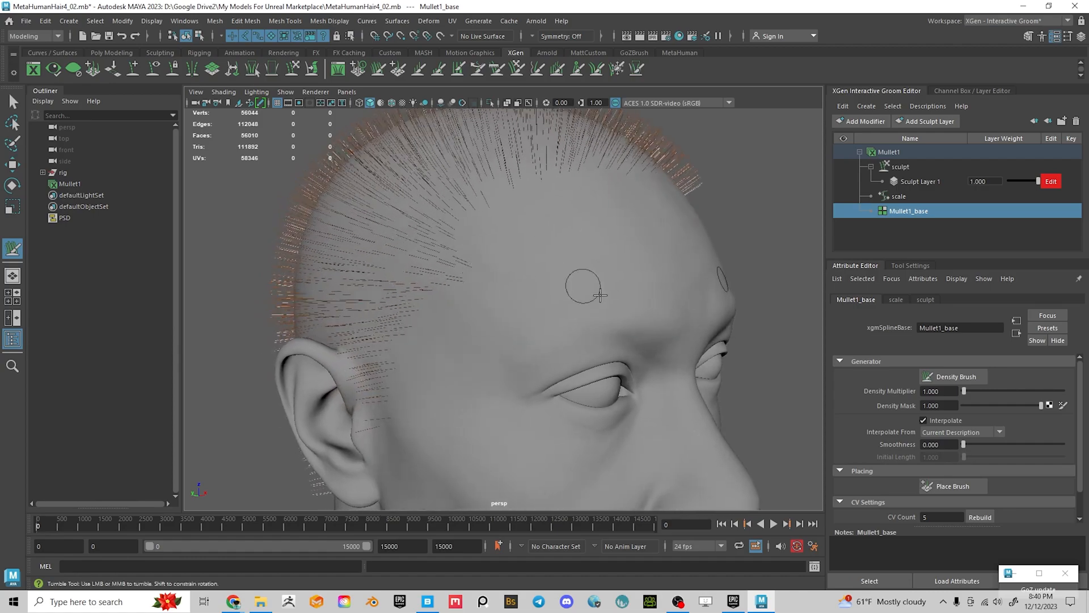
pyautogui.keyDown('alt'); pyautogui.moveTo(611, 313); pyautogui.dragTo(504, 279, button='middle'); pyautogui.keyUp('alt')
pyautogui.keyDown('alt'); pyautogui.moveTo(504, 279); pyautogui.dragTo(400, 284, button='right'); pyautogui.keyUp('alt')
pyautogui.keyDown('alt'); pyautogui.moveTo(401, 284); pyautogui.dragTo(485, 219); pyautogui.keyUp('alt')
pyautogui.keyDown('alt'); pyautogui.moveTo(463, 335); pyautogui.dragTo(374, 331); pyautogui.keyUp('alt')
pyautogui.keyDown('alt'); pyautogui.moveTo(376, 331); pyautogui.dragTo(518, 359, button='right'); pyautogui.keyUp('alt')
pyautogui.keyDown('alt'); pyautogui.moveTo(518, 360); pyautogui.dragTo(569, 344, button='middle'); pyautogui.keyUp('alt')
pyautogui.keyDown('alt'); pyautogui.moveTo(570, 344); pyautogui.dragTo(530, 338); pyautogui.keyUp('alt')
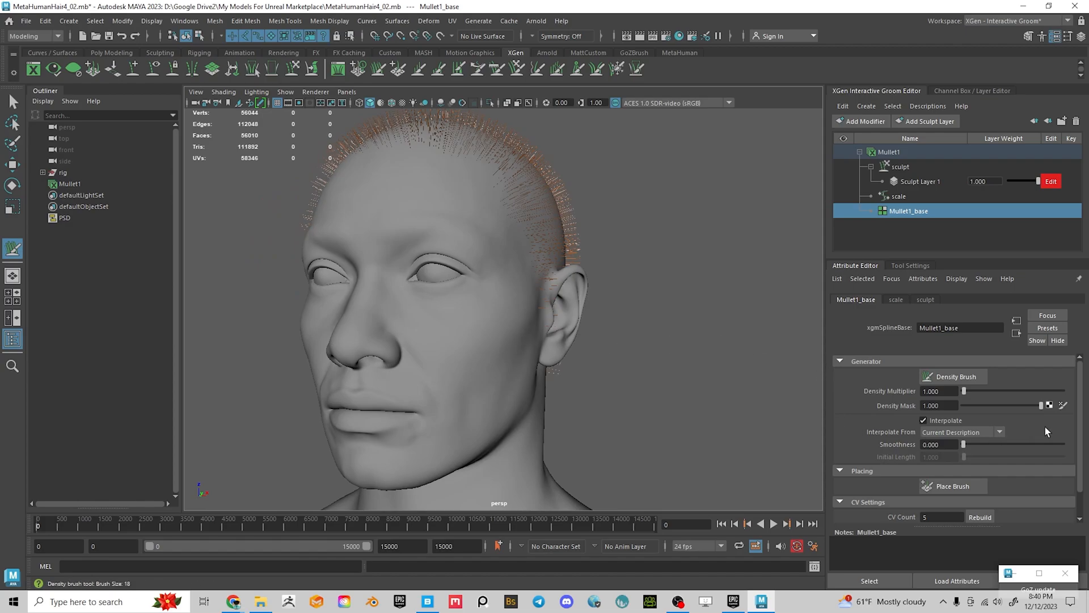
pyautogui.scroll(-2, 999, 433)
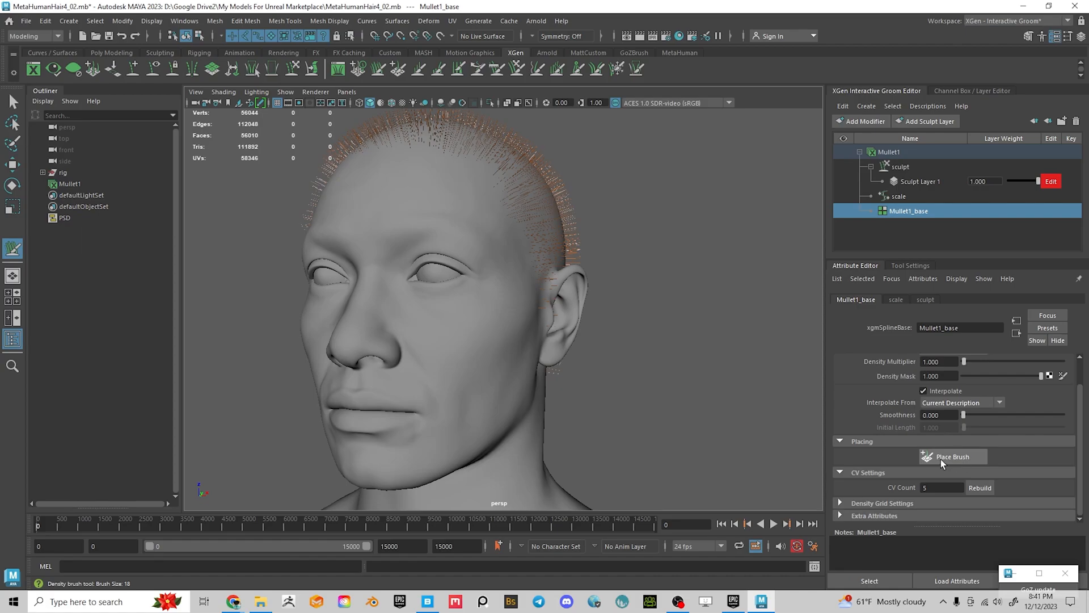
pyautogui.moveTo(436, 238)
pyautogui.keyDown('alt'); pyautogui.mouseDown()
pyautogui.moveTo(491, 297)
pyautogui.moveTo(427, 291)
pyautogui.mouseUp(); pyautogui.keyUp('alt')
pyautogui.keyDown('alt'); pyautogui.moveTo(455, 316); pyautogui.dragTo(519, 312, button='middle'); pyautogui.keyUp('alt')
pyautogui.keyDown('alt'); pyautogui.moveTo(492, 302); pyautogui.dragTo(595, 322); pyautogui.keyUp('alt')
pyautogui.keyDown('alt'); pyautogui.moveTo(599, 324); pyautogui.dragTo(702, 371, button='right'); pyautogui.keyUp('alt')
pyautogui.keyDown('alt'); pyautogui.moveTo(520, 256); pyautogui.dragTo(520, 338); pyautogui.keyUp('alt')
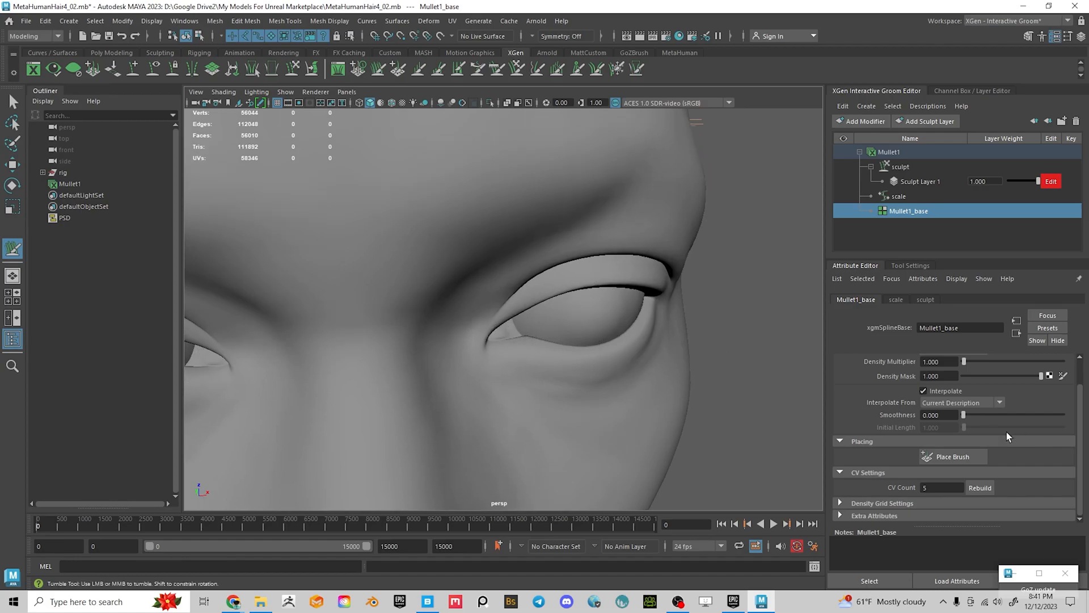
pyautogui.click(954, 456)
pyautogui.keyDown('alt'); pyautogui.moveTo(666, 362); pyautogui.dragTo(596, 282); pyautogui.keyUp('alt')
pyautogui.moveTo(535, 352)
pyautogui.keyDown('alt'); pyautogui.mouseDown(button='middle')
pyautogui.moveTo(554, 316)
pyautogui.moveTo(625, 358)
pyautogui.mouseUp(button='middle'); pyautogui.keyUp('alt')
pyautogui.keyDown('alt'); pyautogui.moveTo(718, 326); pyautogui.dragTo(638, 323, button='right'); pyautogui.keyUp('alt')
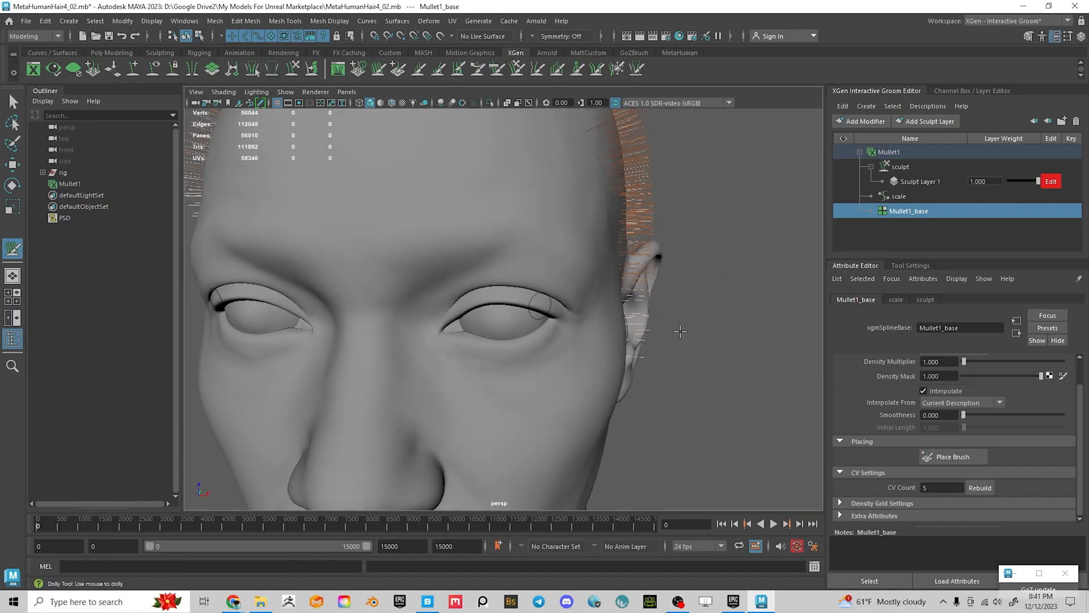
pyautogui.keyDown('alt'); pyautogui.moveTo(710, 299); pyautogui.dragTo(637, 268); pyautogui.keyUp('alt')
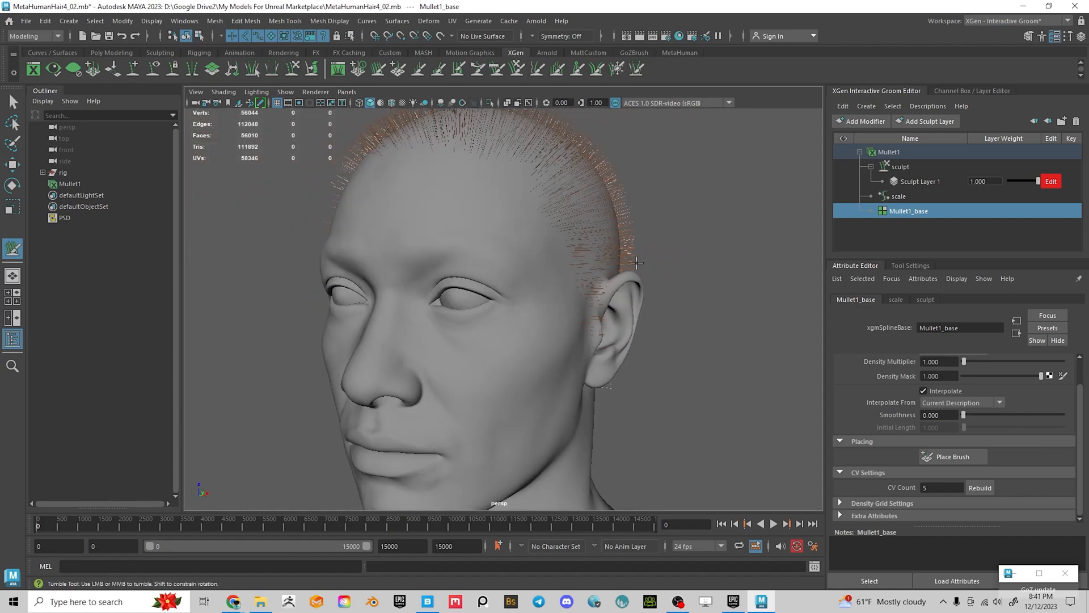
pyautogui.keyDown('alt'); pyautogui.moveTo(636, 214); pyautogui.dragTo(642, 244, button='middle'); pyautogui.keyUp('alt')
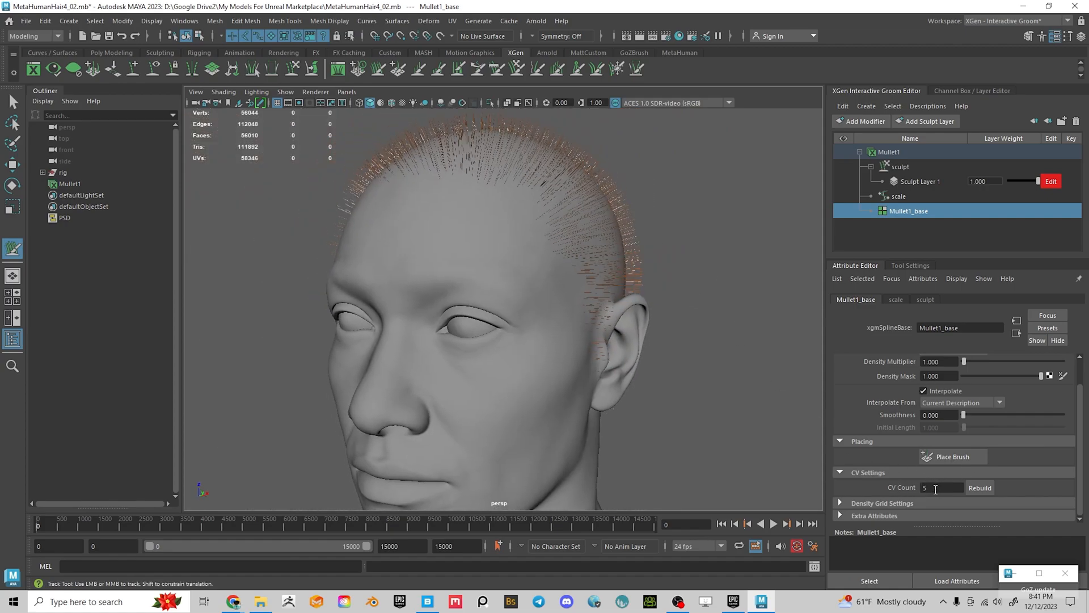
pyautogui.keyDown('alt'); pyautogui.moveTo(675, 271); pyautogui.dragTo(607, 265); pyautogui.keyUp('alt')
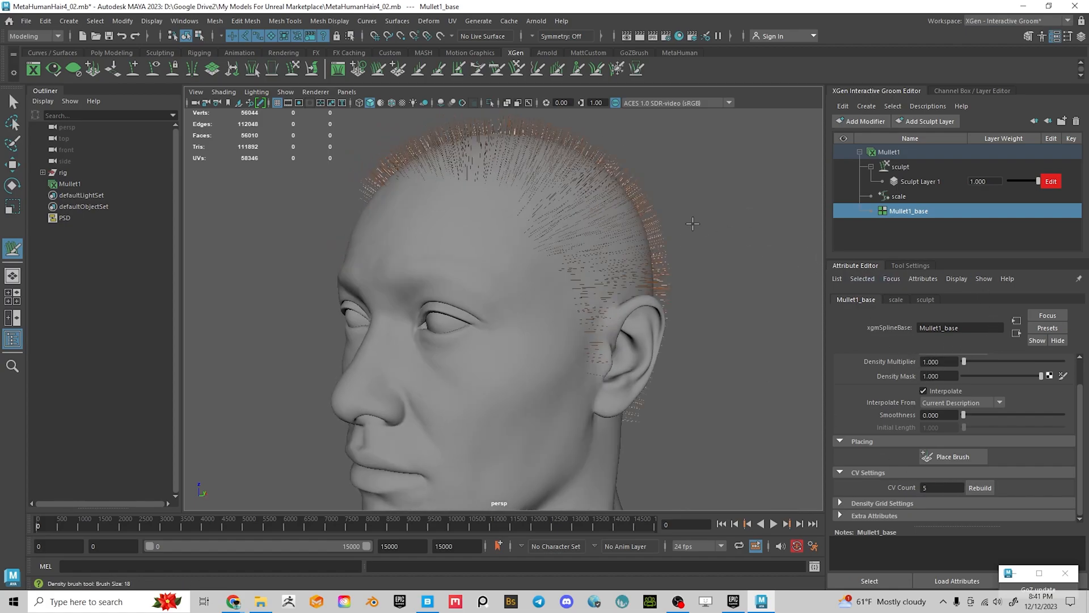
pyautogui.keyDown('alt'); pyautogui.moveTo(681, 239); pyautogui.dragTo(605, 226); pyautogui.keyUp('alt')
pyautogui.scroll(3, 634, 261)
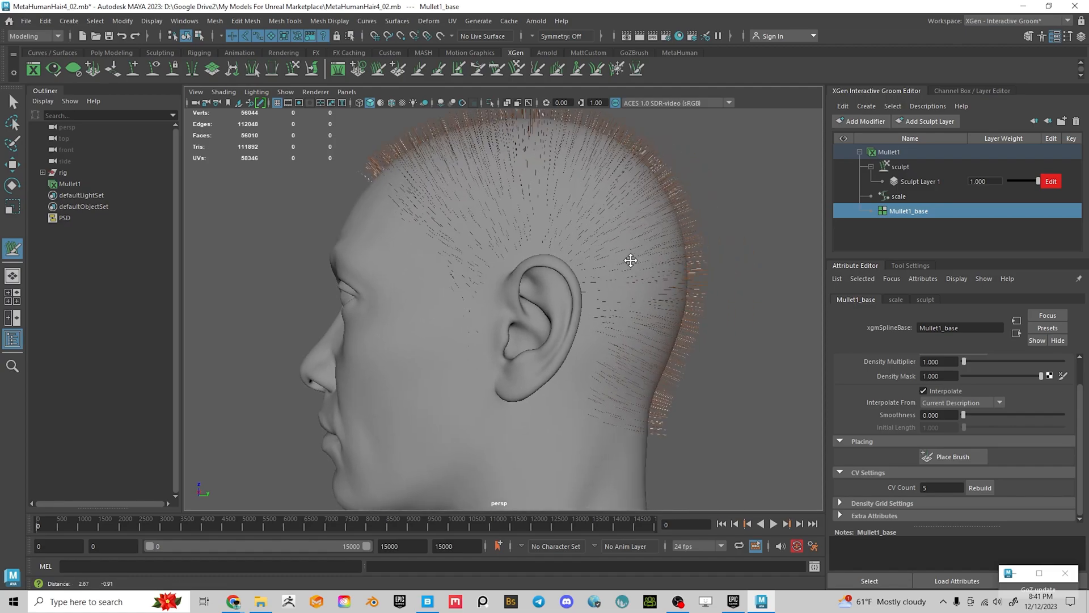
pyautogui.scroll(1, 964, 375)
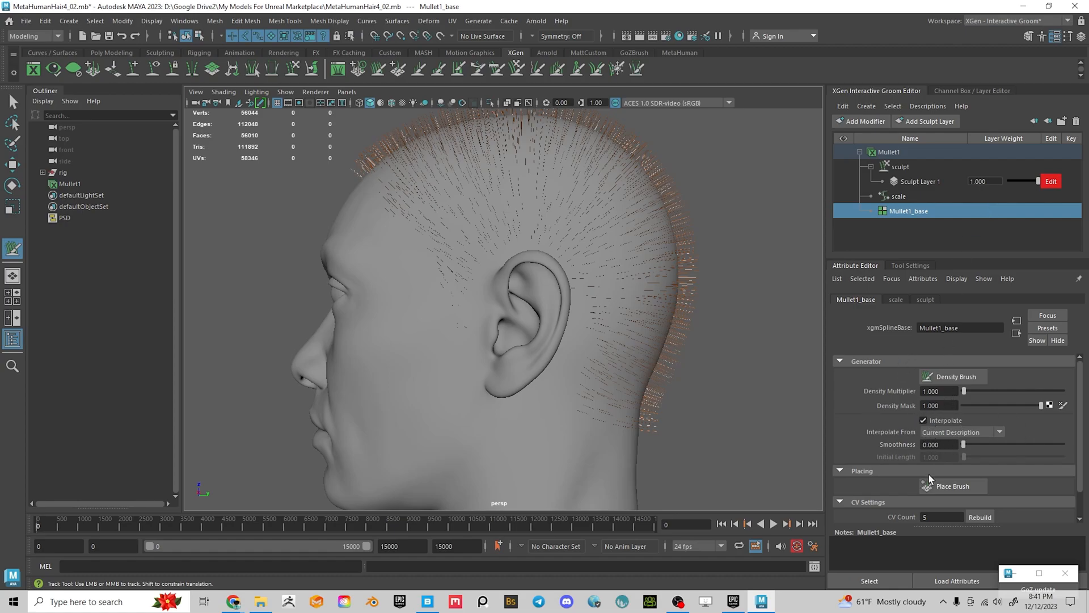
# Select Mullet1 and set its Width Scale to 0.020, inspecting the hair above the ear
pyautogui.click(897, 153)
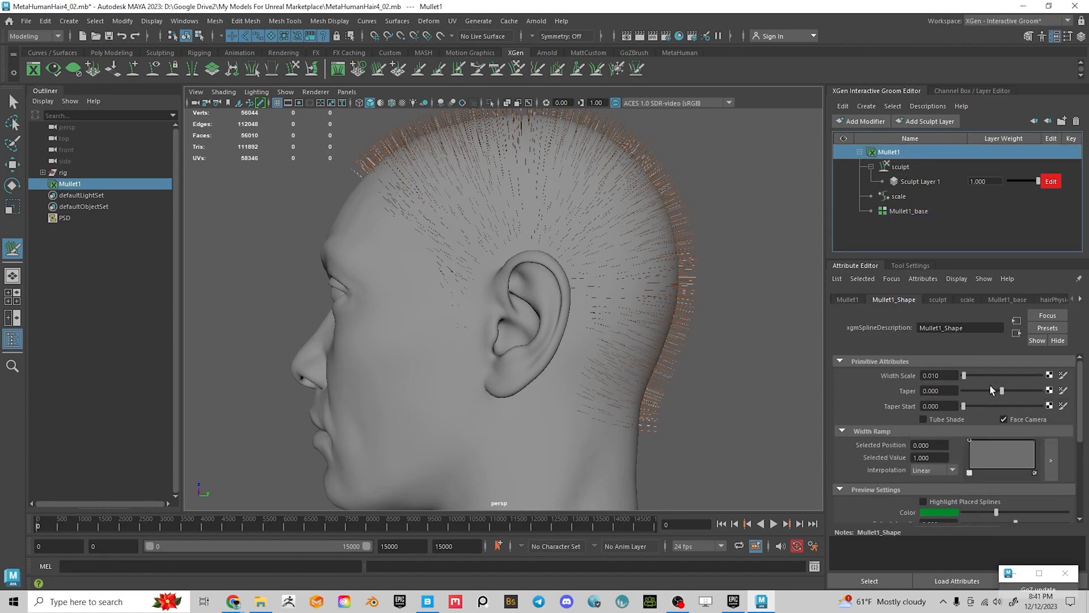
pyautogui.doubleClick(934, 376)
pyautogui.write('0.02')
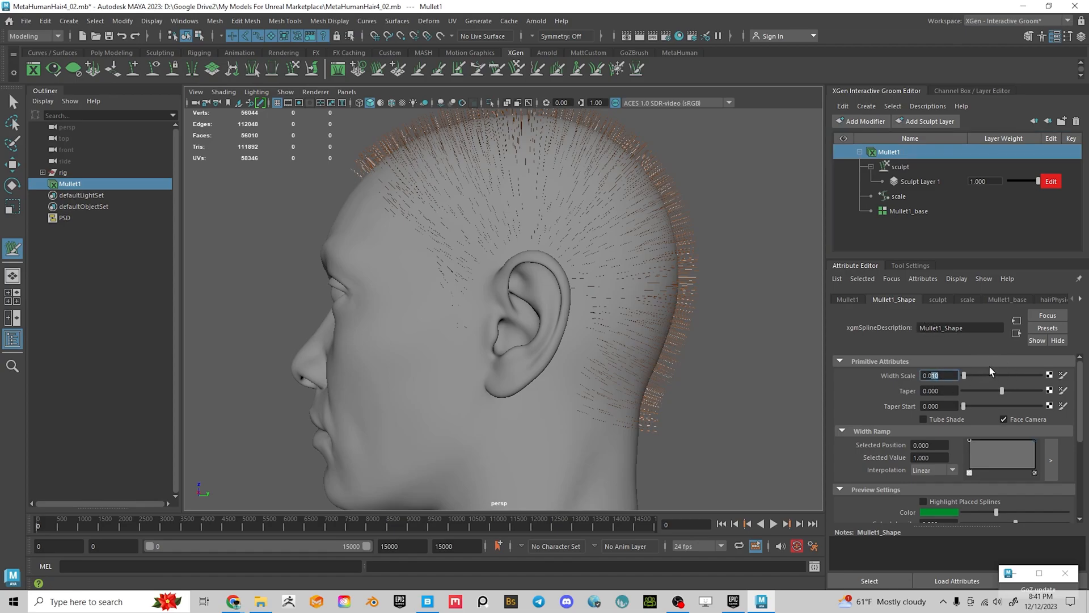
pyautogui.press('Return')
pyautogui.keyDown('alt'); pyautogui.moveTo(407, 199); pyautogui.dragTo(438, 290, button='right'); pyautogui.keyUp('alt')
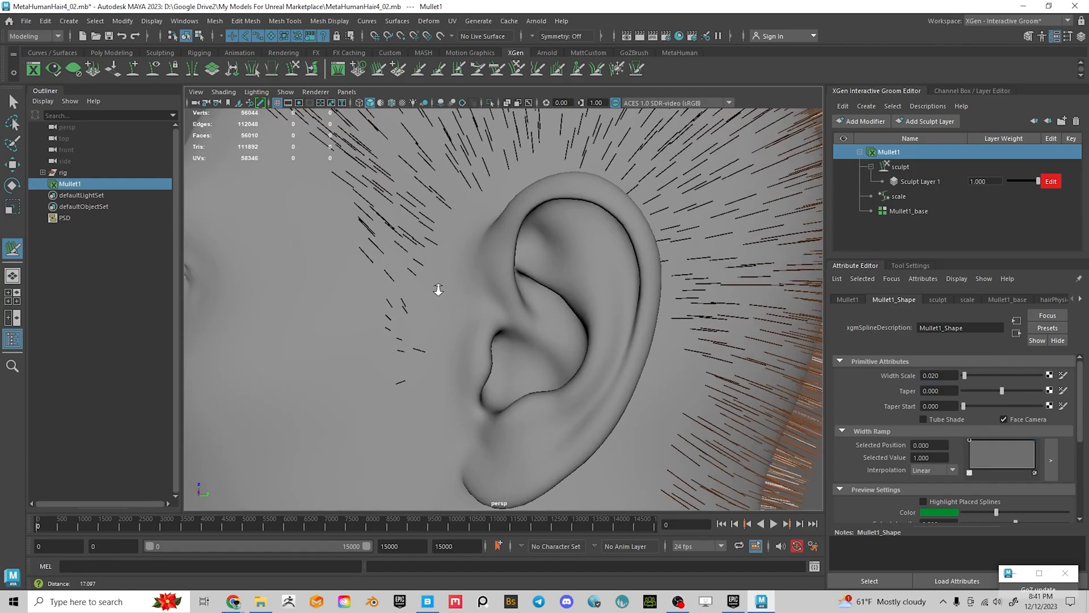
pyautogui.keyDown('alt'); pyautogui.moveTo(437, 289); pyautogui.dragTo(444, 367, button='middle'); pyautogui.keyUp('alt')
pyautogui.keyDown('alt'); pyautogui.moveTo(445, 367); pyautogui.dragTo(519, 366); pyautogui.keyUp('alt')
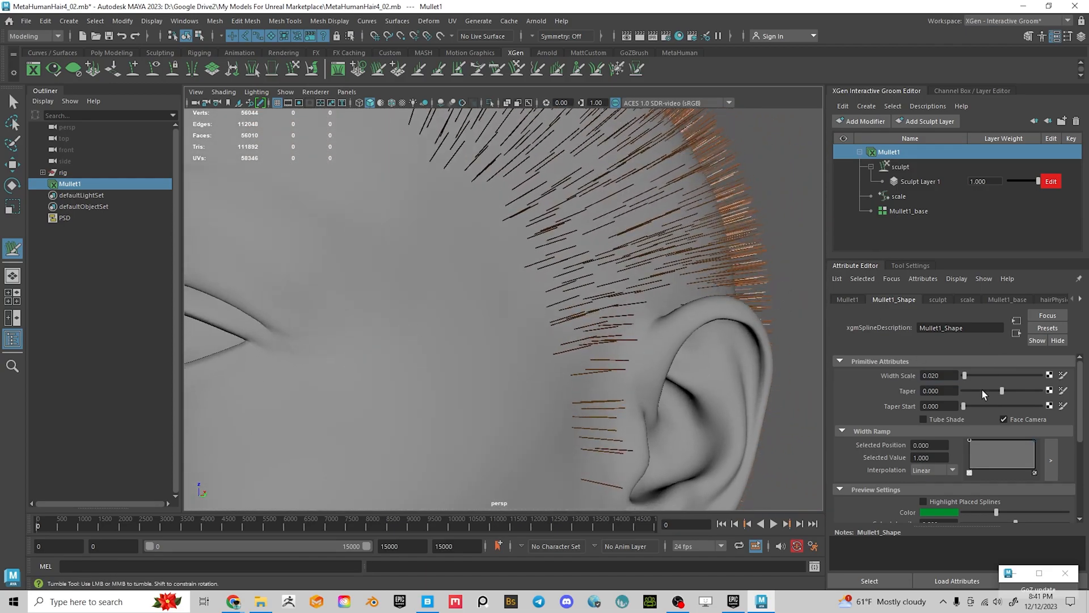
pyautogui.keyDown('alt'); pyautogui.moveTo(673, 272); pyautogui.dragTo(591, 316, button='right'); pyautogui.keyUp('alt')
pyautogui.keyDown('alt'); pyautogui.moveTo(591, 316); pyautogui.dragTo(603, 289); pyautogui.keyUp('alt')
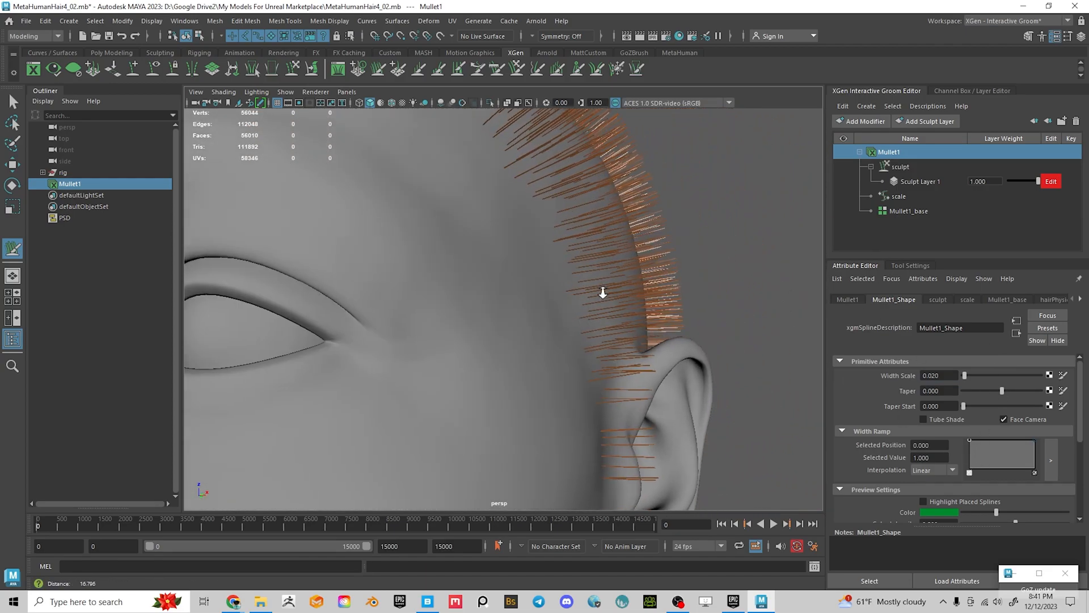
pyautogui.keyDown('alt'); pyautogui.moveTo(603, 290); pyautogui.dragTo(666, 352, button='right'); pyautogui.keyUp('alt')
pyautogui.keyDown('alt'); pyautogui.moveTo(666, 351); pyautogui.dragTo(625, 367); pyautogui.keyUp('alt')
pyautogui.keyDown('alt'); pyautogui.moveTo(611, 318); pyautogui.dragTo(580, 338); pyautogui.keyUp('alt')
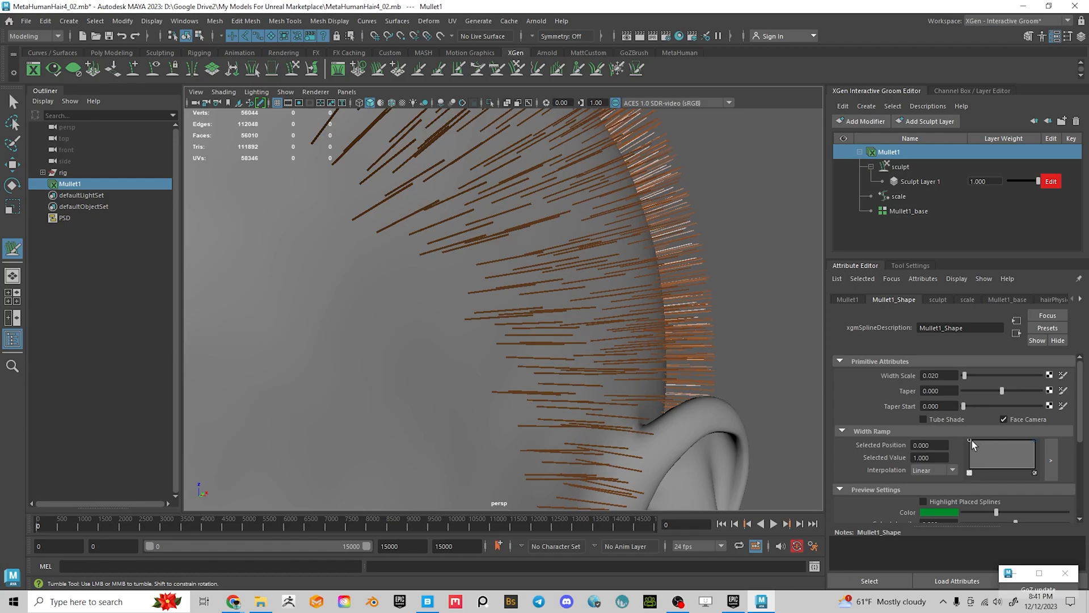
# Taper the Width Ramp: roots 0.700, a midway key, tips 0.520, plus a key near the roots
pyautogui.moveTo(969, 438); pyautogui.dragTo(961, 445)
pyautogui.click(998, 441)
pyautogui.moveTo(1033, 441); pyautogui.dragTo(1037, 454)
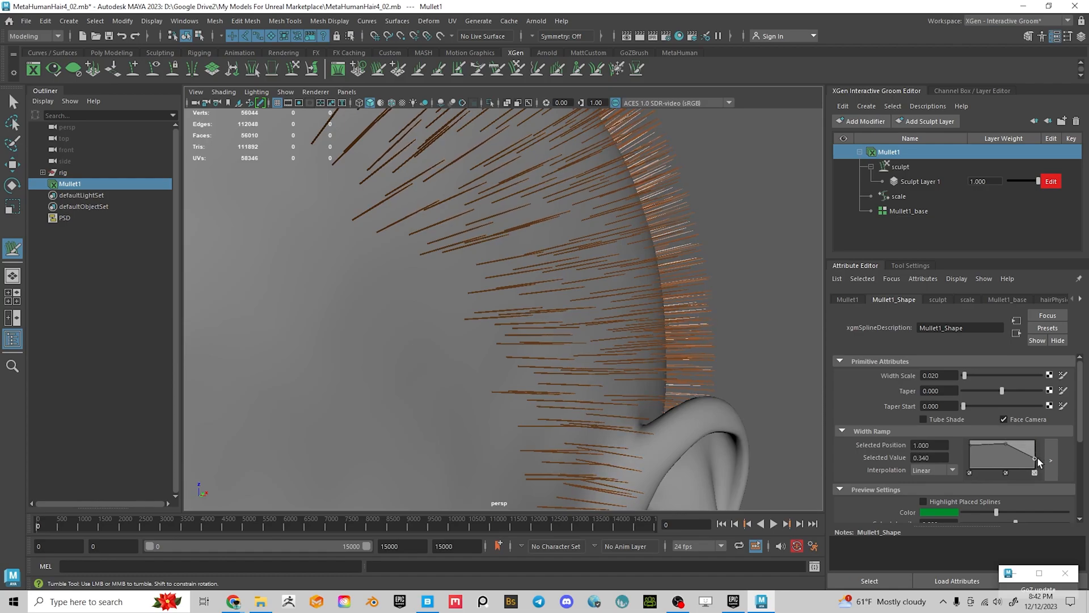
pyautogui.keyDown('alt'); pyautogui.moveTo(683, 388); pyautogui.dragTo(720, 382); pyautogui.keyUp('alt')
pyautogui.keyDown('alt'); pyautogui.moveTo(720, 382); pyautogui.dragTo(692, 369, button='right'); pyautogui.keyUp('alt')
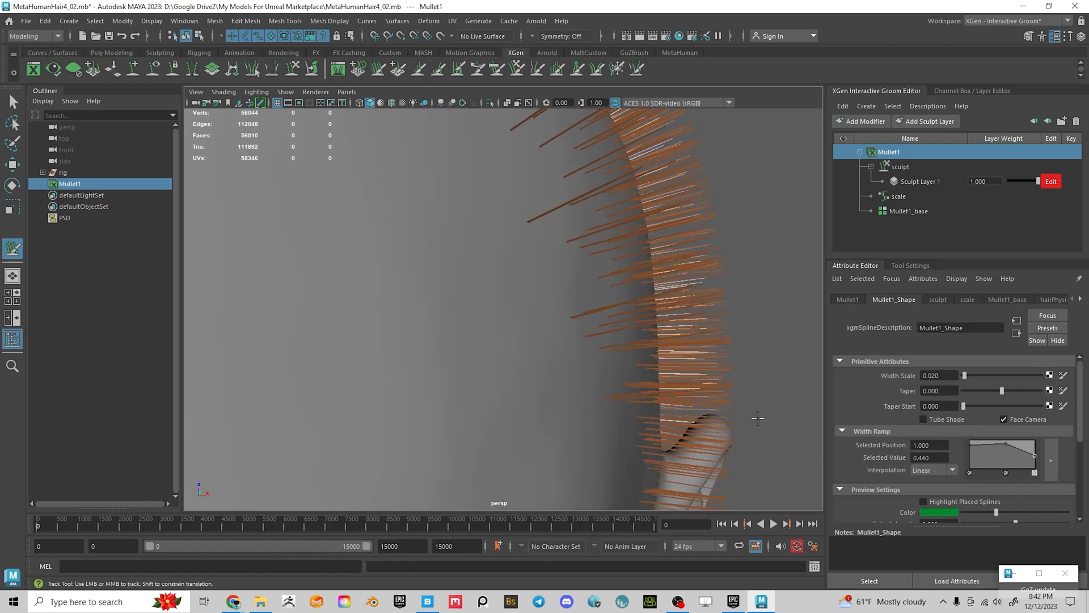
pyautogui.click(969, 444)
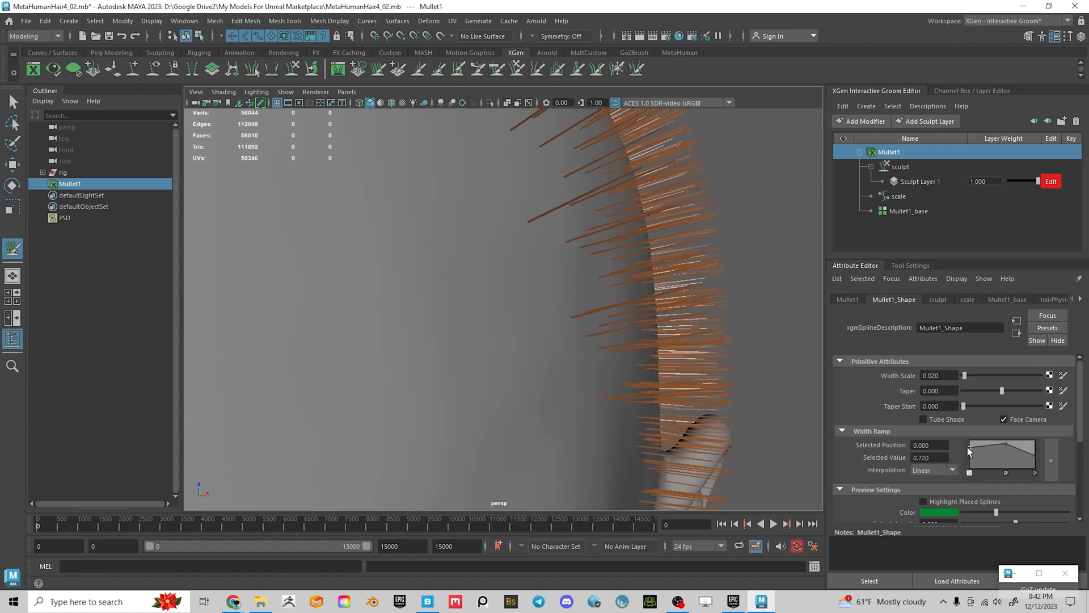
pyautogui.click(978, 448)
pyautogui.keyDown('alt'); pyautogui.moveTo(737, 357); pyautogui.dragTo(599, 331); pyautogui.keyUp('alt')
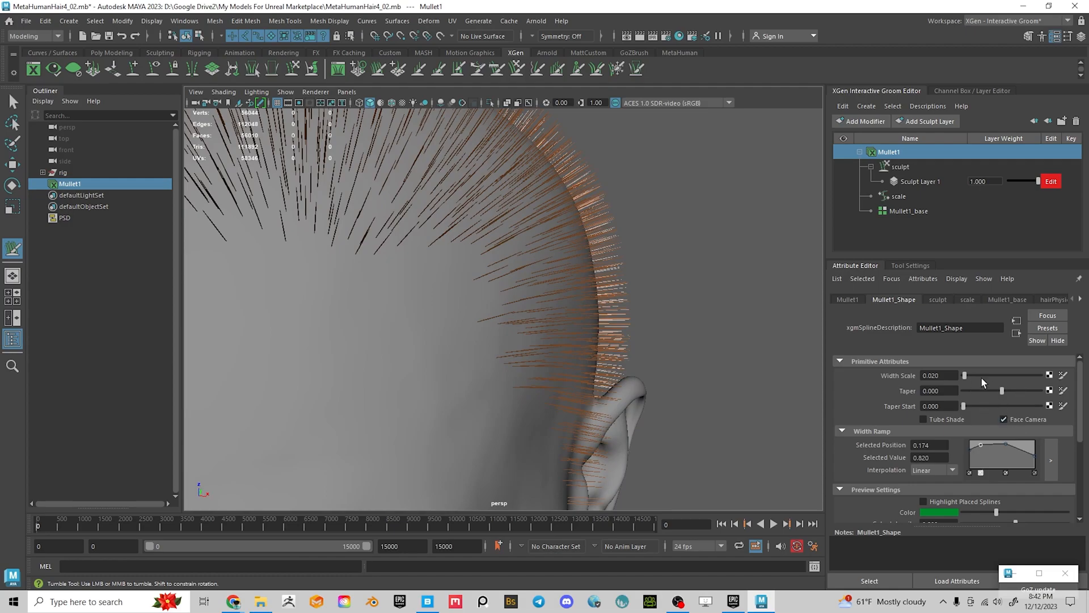
# Set the Mullet1 Width Scale to 0.040 while viewing the side of the head
pyautogui.keyDown('alt'); pyautogui.moveTo(737, 392); pyautogui.dragTo(552, 372, button='right'); pyautogui.keyUp('alt')
pyautogui.keyDown('alt'); pyautogui.moveTo(552, 372); pyautogui.dragTo(670, 379); pyautogui.keyUp('alt')
pyautogui.keyDown('alt'); pyautogui.moveTo(669, 379); pyautogui.dragTo(627, 291, button='middle'); pyautogui.keyUp('alt')
pyautogui.keyDown('alt'); pyautogui.moveTo(628, 292); pyautogui.dragTo(712, 306, button='right'); pyautogui.keyUp('alt')
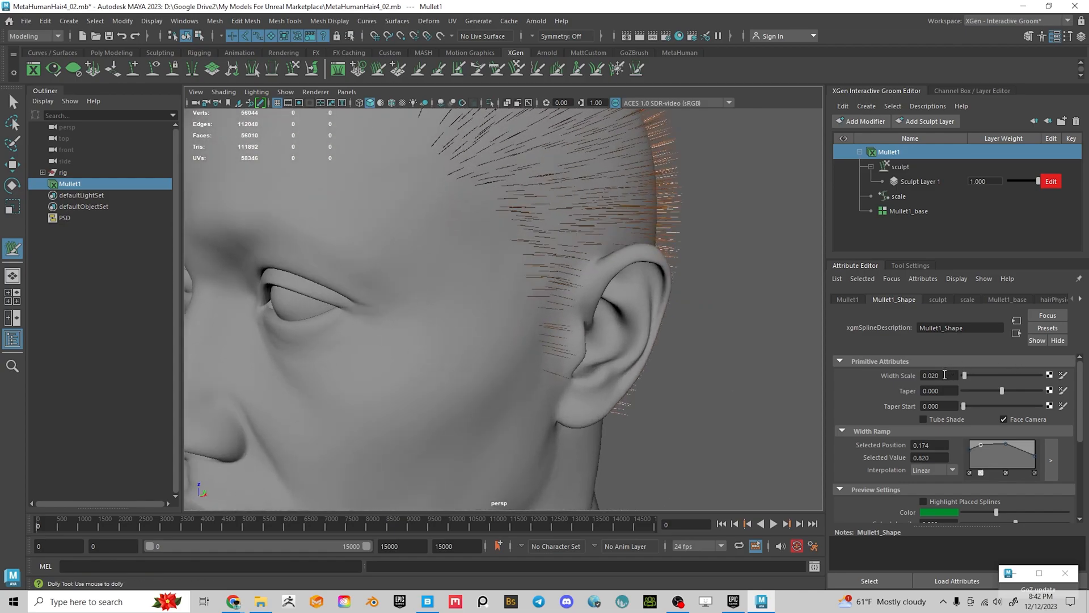
pyautogui.doubleClick(935, 376)
pyautogui.write('04')
pyautogui.press('Return')
# Check the strands near the ear, then lower Width Scale further to 0.020
pyautogui.keyDown('alt'); pyautogui.moveTo(629, 335); pyautogui.dragTo(758, 348, button='right'); pyautogui.keyUp('alt')
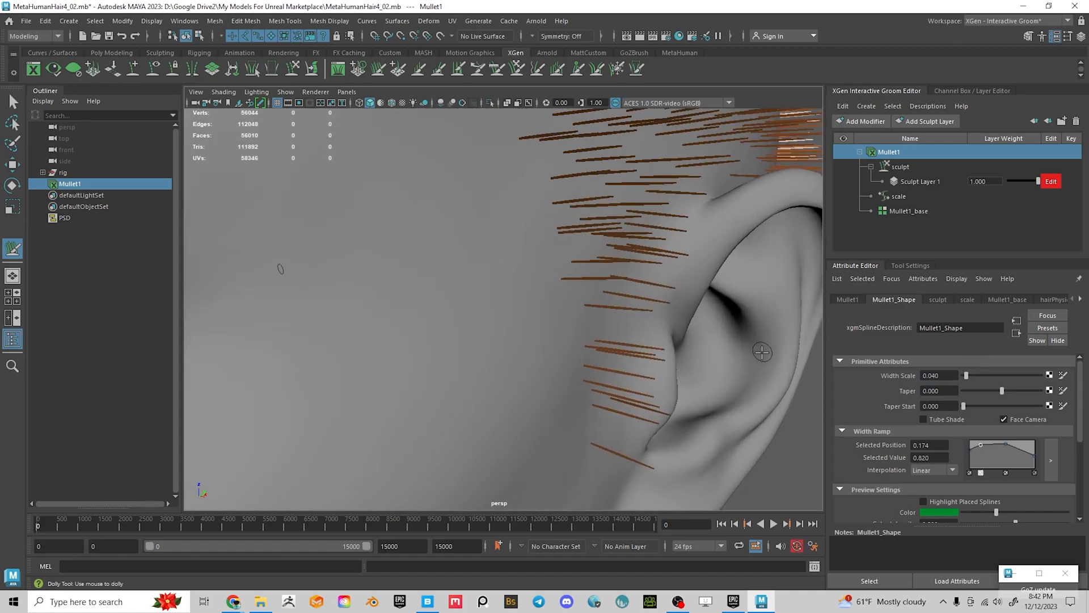
pyautogui.keyDown('alt'); pyautogui.moveTo(758, 347); pyautogui.dragTo(680, 377, button='middle'); pyautogui.keyUp('alt')
pyautogui.keyDown('alt'); pyautogui.moveTo(681, 377); pyautogui.dragTo(722, 357); pyautogui.keyUp('alt')
pyautogui.keyDown('alt'); pyautogui.moveTo(722, 358); pyautogui.dragTo(724, 399, button='middle'); pyautogui.keyUp('alt')
pyautogui.keyDown('alt'); pyautogui.moveTo(724, 399); pyautogui.dragTo(624, 363, button='right'); pyautogui.keyUp('alt')
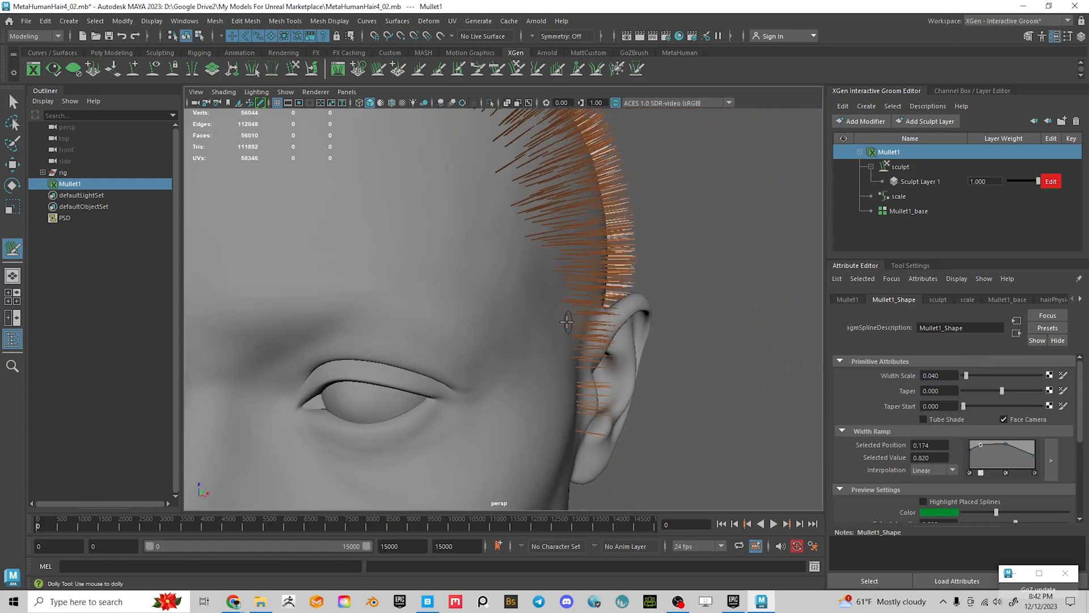
pyautogui.keyDown('alt'); pyautogui.moveTo(392, 326); pyautogui.dragTo(488, 339, button='middle'); pyautogui.keyUp('alt')
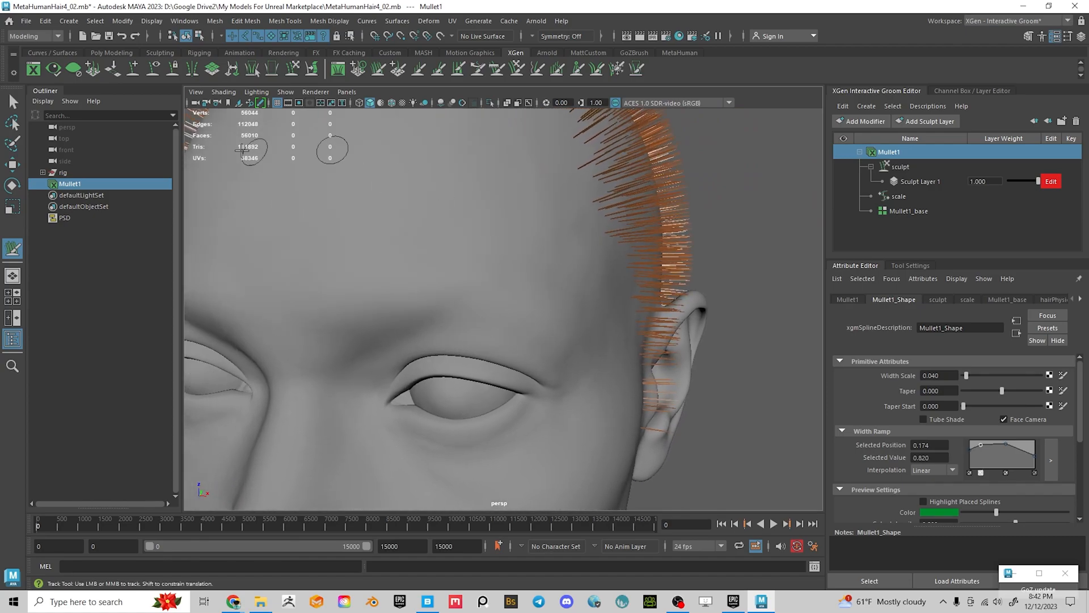
pyautogui.keyDown('alt'); pyautogui.moveTo(652, 310); pyautogui.dragTo(616, 294); pyautogui.keyUp('alt')
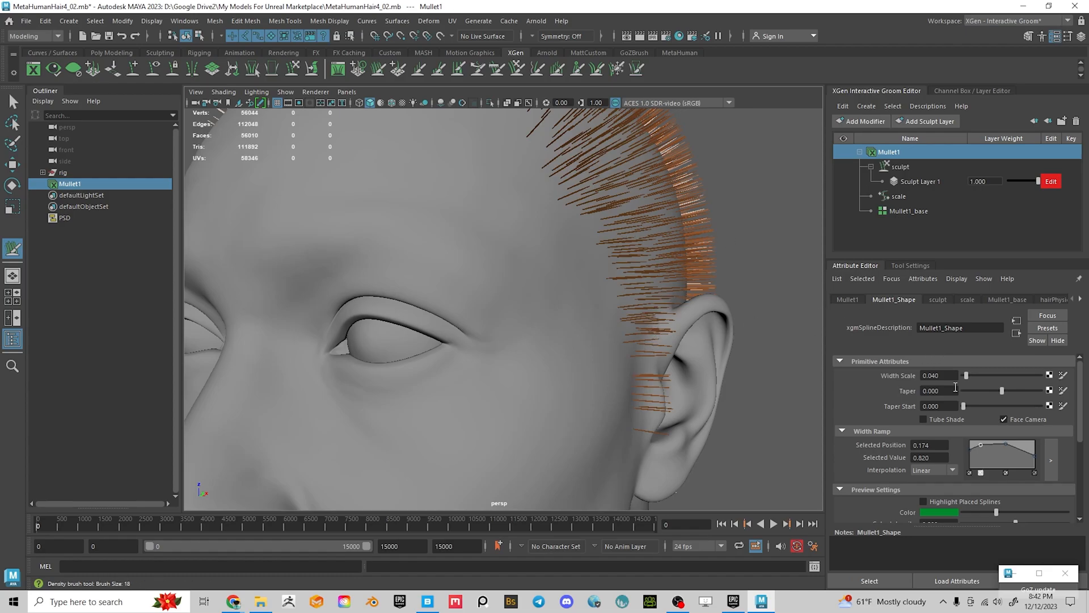
pyautogui.doubleClick(935, 376)
pyautogui.write('020')
pyautogui.press('Return')
# Inspect the thinner strands from every side of the head and save MetaHumanHair4_02.mb
pyautogui.keyDown('alt'); pyautogui.moveTo(522, 145); pyautogui.dragTo(577, 269, button='right'); pyautogui.keyUp('alt')
pyautogui.keyDown('alt'); pyautogui.moveTo(646, 244); pyautogui.dragTo(649, 284); pyautogui.keyUp('alt')
pyautogui.keyDown('alt'); pyautogui.moveTo(284, 287); pyautogui.dragTo(352, 296, button='right'); pyautogui.keyUp('alt')
pyautogui.keyDown('alt'); pyautogui.moveTo(352, 297); pyautogui.dragTo(454, 284); pyautogui.keyUp('alt')
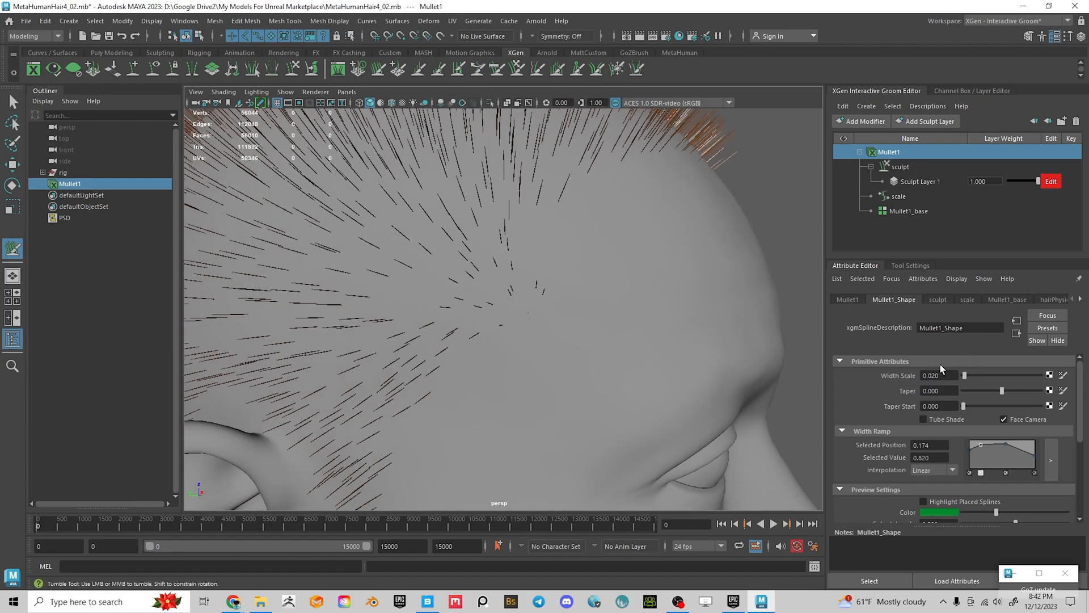
pyautogui.keyDown('alt'); pyautogui.moveTo(469, 362); pyautogui.dragTo(392, 359); pyautogui.keyUp('alt')
pyautogui.keyDown('alt'); pyautogui.moveTo(392, 360); pyautogui.dragTo(278, 357, button='right'); pyautogui.keyUp('alt')
pyautogui.keyDown('alt'); pyautogui.moveTo(527, 326); pyautogui.dragTo(309, 331); pyautogui.keyUp('alt')
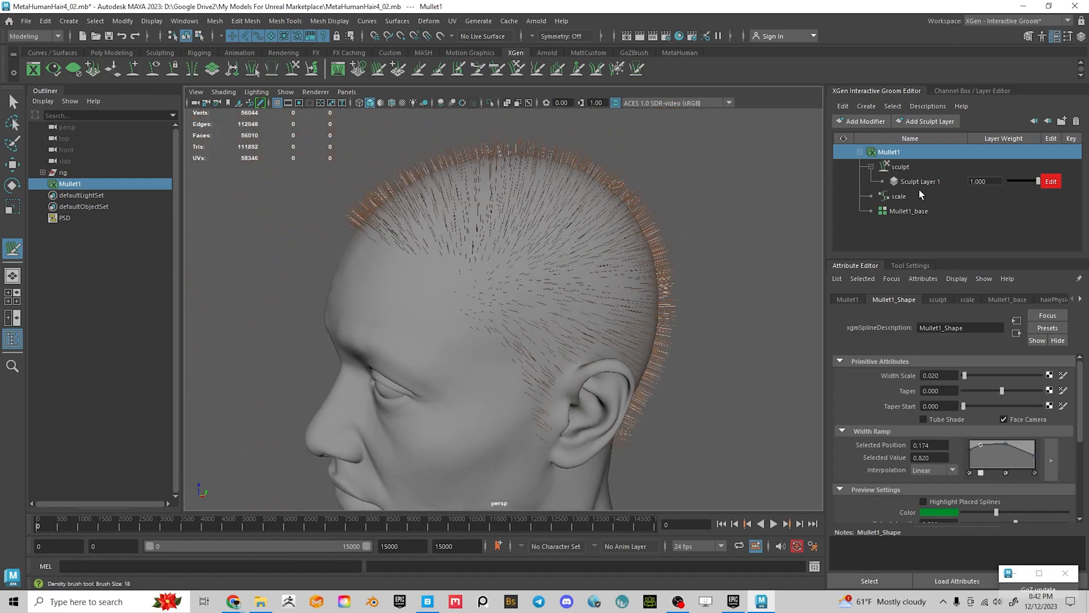
pyautogui.keyDown('alt'); pyautogui.moveTo(603, 326); pyautogui.dragTo(669, 339); pyautogui.keyUp('alt')
pyautogui.keyDown('alt'); pyautogui.moveTo(670, 338); pyautogui.dragTo(680, 295, button='middle'); pyautogui.keyUp('alt')
pyautogui.keyDown('alt'); pyautogui.moveTo(681, 294); pyautogui.dragTo(520, 267, button='right'); pyautogui.keyUp('alt')
pyautogui.keyDown('alt'); pyautogui.moveTo(520, 267); pyautogui.dragTo(562, 294); pyautogui.keyUp('alt')
pyautogui.keyDown('alt'); pyautogui.moveTo(562, 294); pyautogui.dragTo(611, 297, button='right'); pyautogui.keyUp('alt')
pyautogui.keyDown('alt'); pyautogui.moveTo(611, 298); pyautogui.dragTo(539, 296); pyautogui.keyUp('alt')
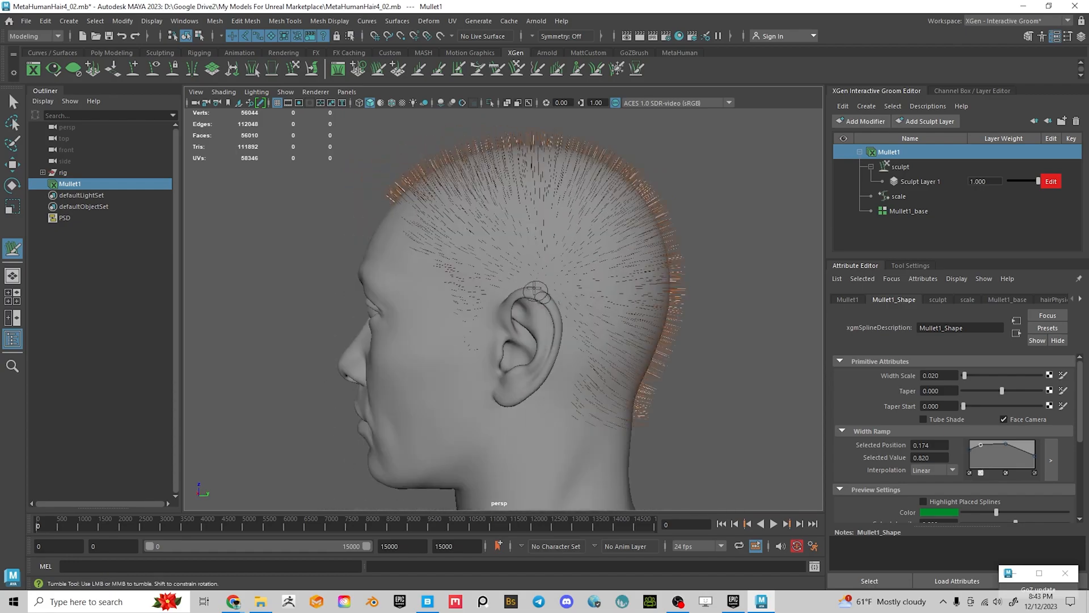
pyautogui.keyDown('alt'); pyautogui.moveTo(613, 408); pyautogui.dragTo(736, 379); pyautogui.keyUp('alt')
pyautogui.hotkey('ctrl', 's')
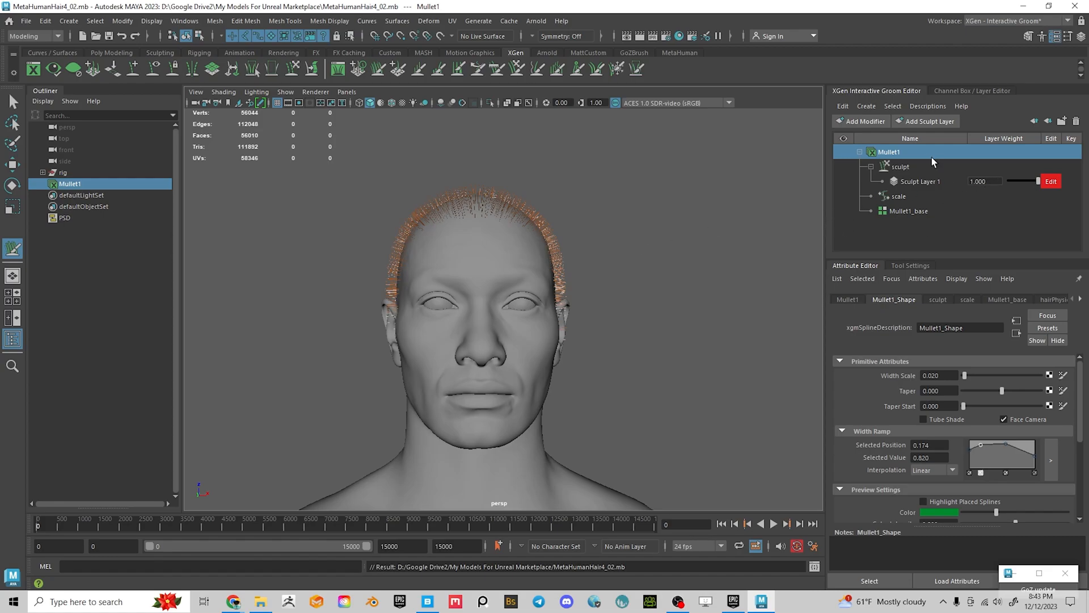
# Add a guide modifier to the Mullet1 groom stack
pyautogui.click(893, 154)
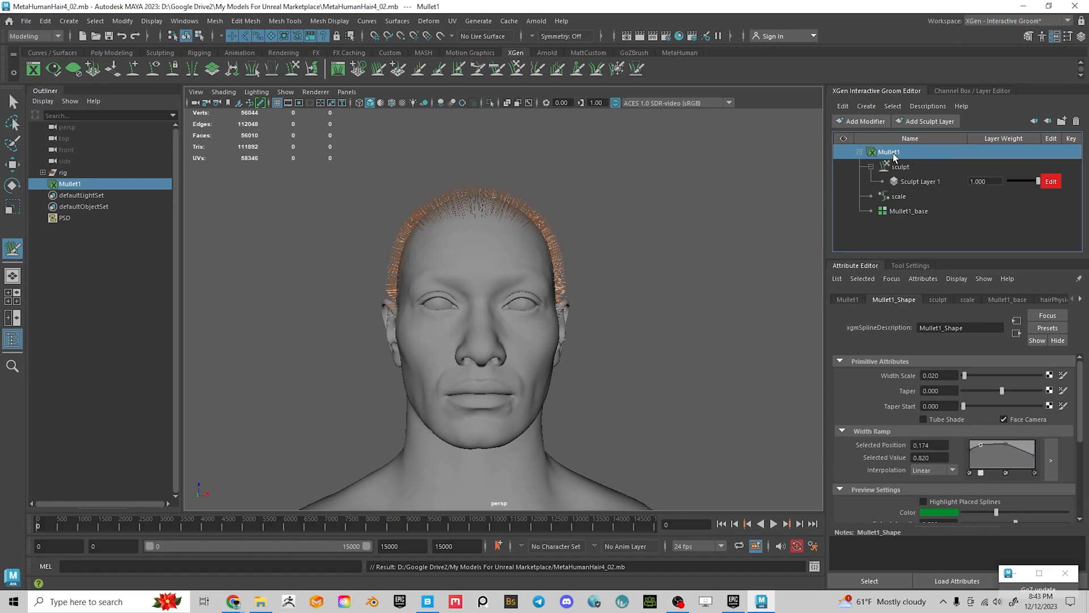
pyautogui.click(866, 120)
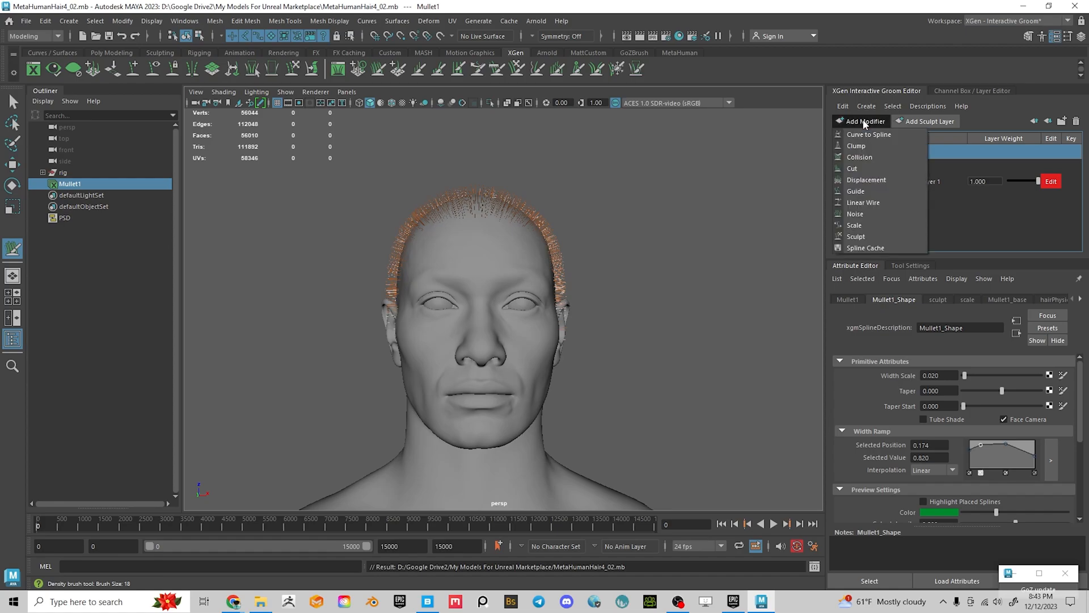
pyautogui.click(856, 191)
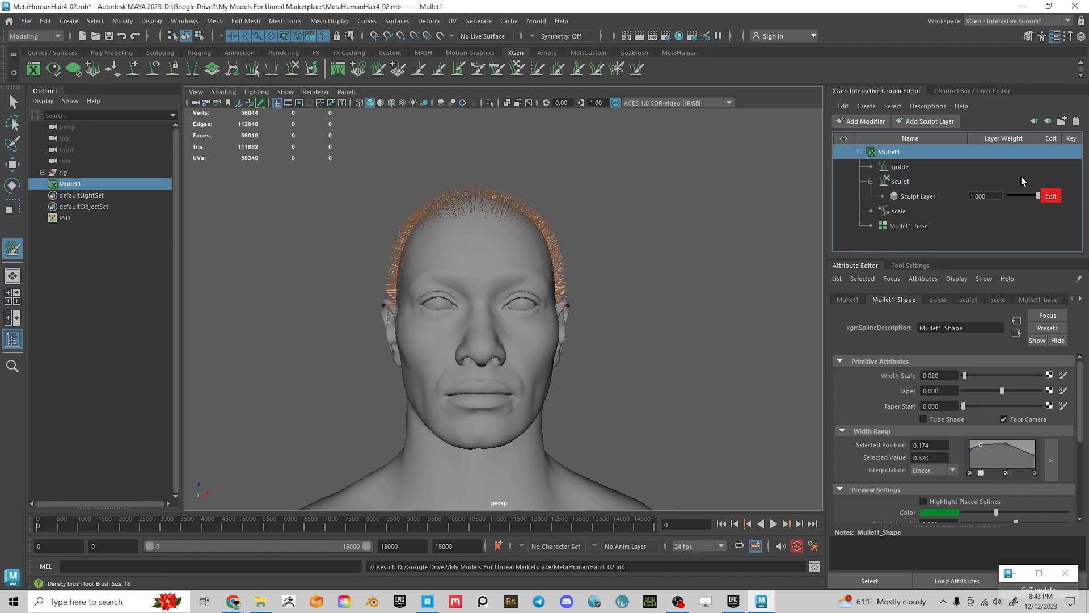
pyautogui.keyDown('alt'); pyautogui.moveTo(692, 204); pyautogui.dragTo(586, 320); pyautogui.keyUp('alt')
# Create the guide modifier's Input Guide curves and inspect them down to the shoulders
pyautogui.click(902, 167)
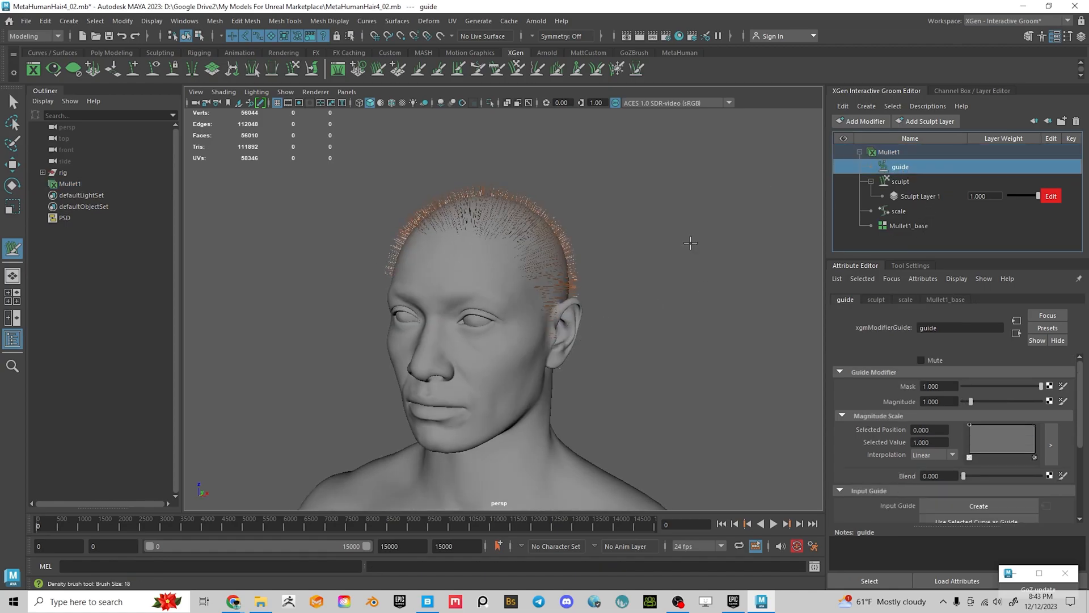
pyautogui.scroll(-2, 1009, 385)
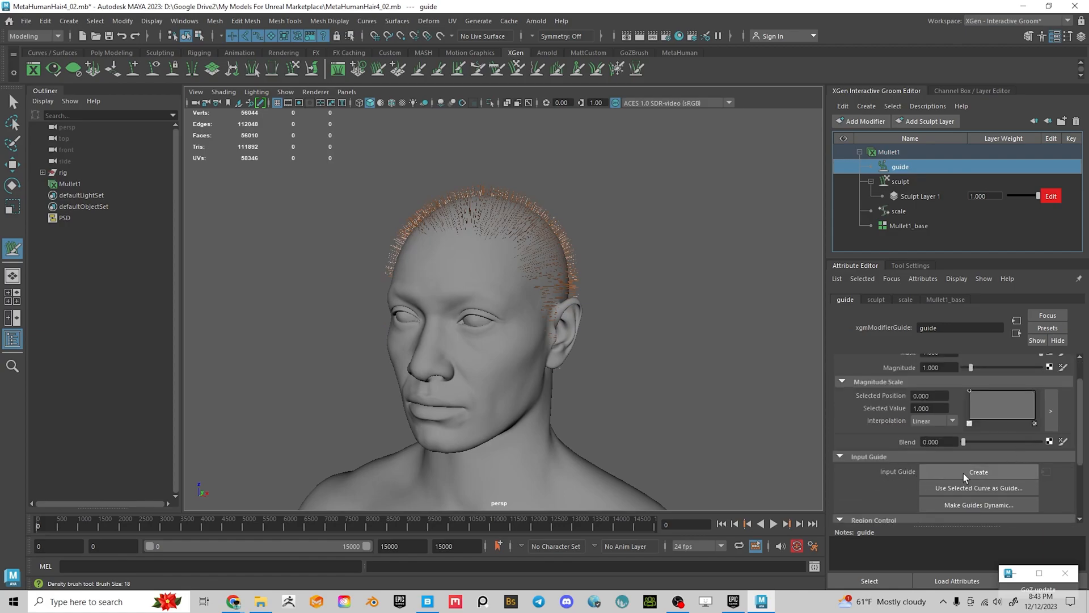
pyautogui.click(992, 472)
pyautogui.keyDown('alt'); pyautogui.moveTo(643, 311); pyautogui.dragTo(479, 355); pyautogui.keyUp('alt')
pyautogui.keyDown('alt'); pyautogui.moveTo(479, 355); pyautogui.dragTo(512, 369, button='right'); pyautogui.keyUp('alt')
pyautogui.keyDown('alt'); pyautogui.moveTo(513, 369); pyautogui.dragTo(563, 361); pyautogui.keyUp('alt')
pyautogui.keyDown('alt'); pyautogui.moveTo(498, 331); pyautogui.dragTo(704, 298); pyautogui.keyUp('alt')
pyautogui.keyDown('alt'); pyautogui.moveTo(704, 297); pyautogui.dragTo(577, 285, button='right'); pyautogui.keyUp('alt')
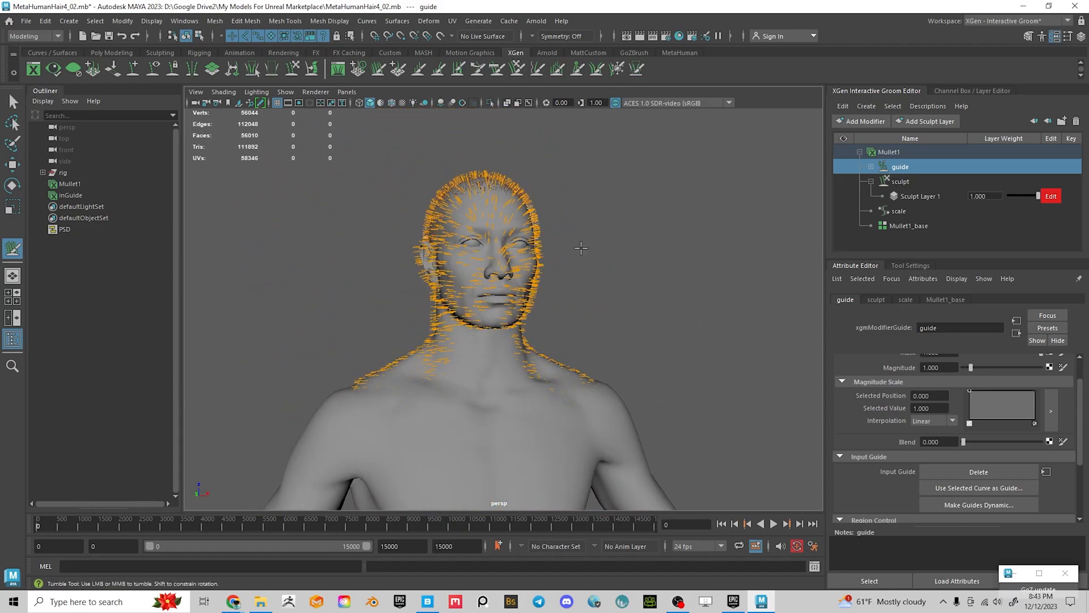
pyautogui.keyDown('alt'); pyautogui.moveTo(639, 246); pyautogui.dragTo(640, 281); pyautogui.keyUp('alt')
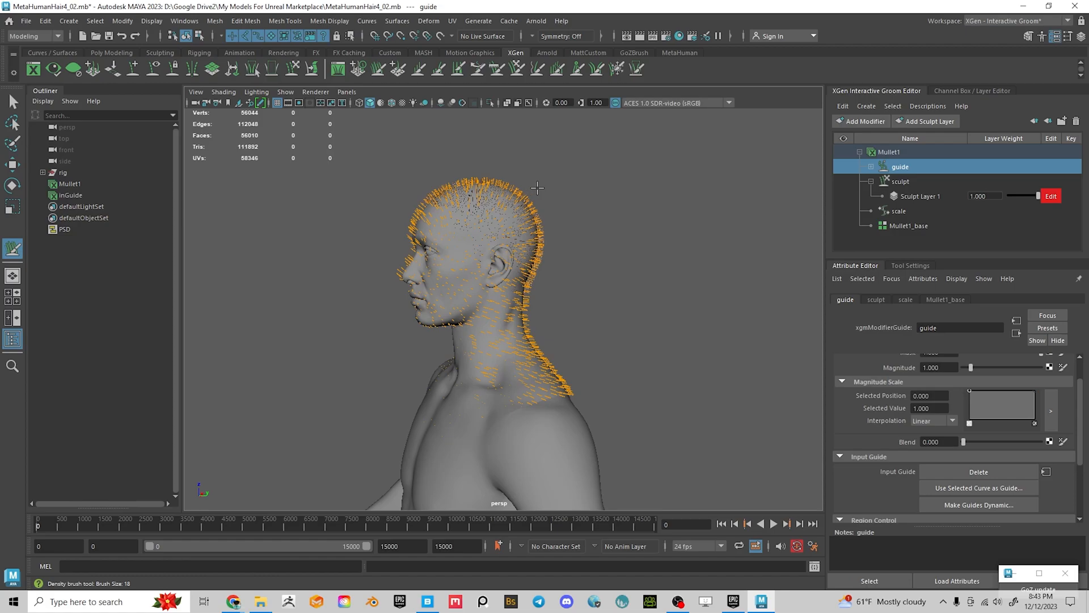
pyautogui.keyDown('alt'); pyautogui.moveTo(481, 234); pyautogui.dragTo(579, 267, button='right'); pyautogui.keyUp('alt')
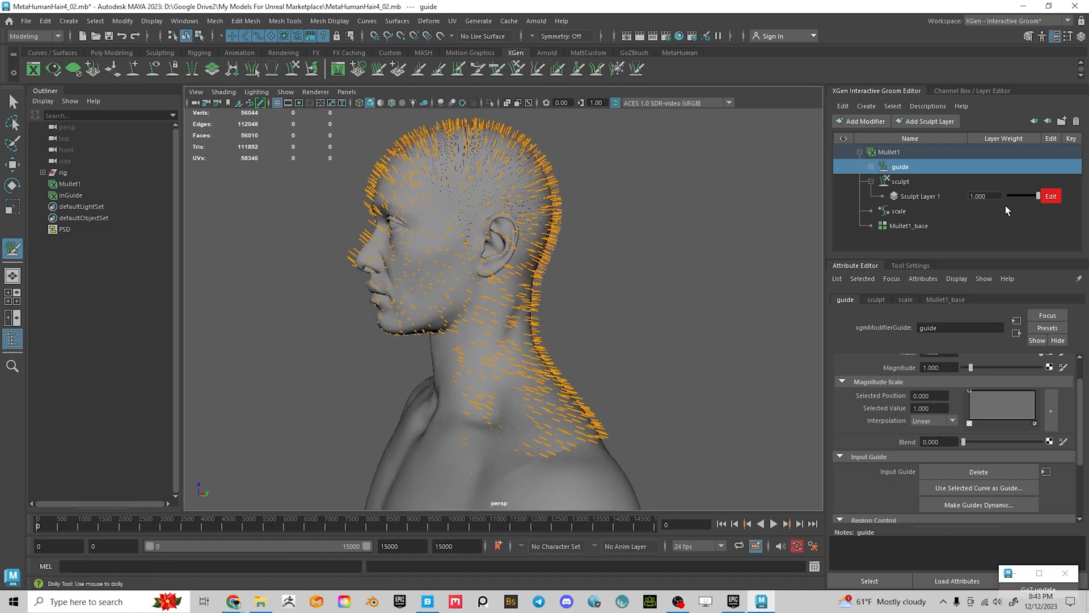
# Expand guide > inGuide and enable Edit on the sculpt1 layer
pyautogui.click(871, 167)
pyautogui.click(871, 166)
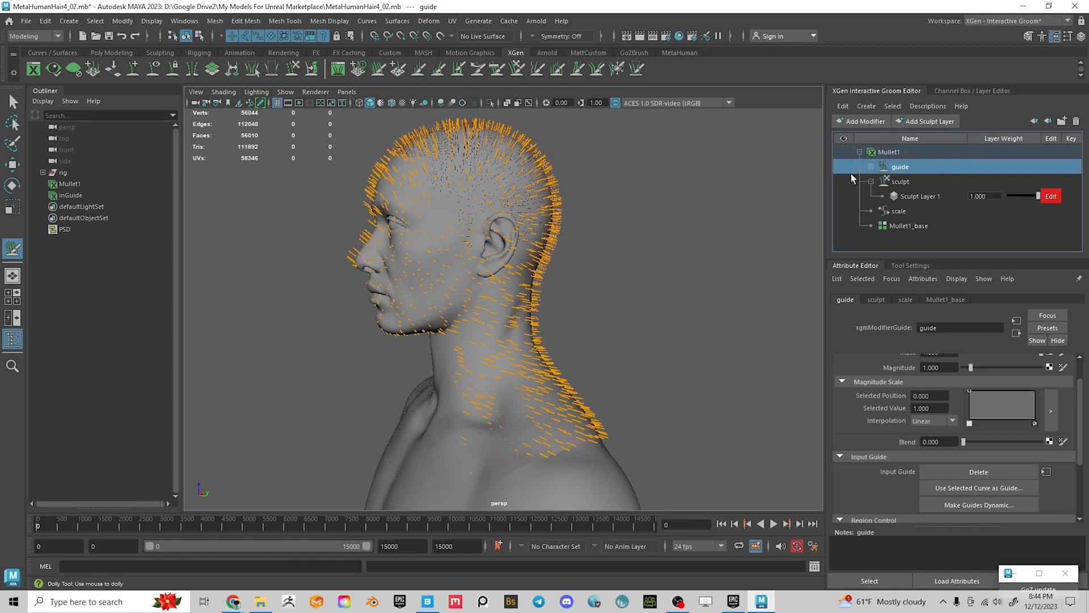
pyautogui.click(871, 167)
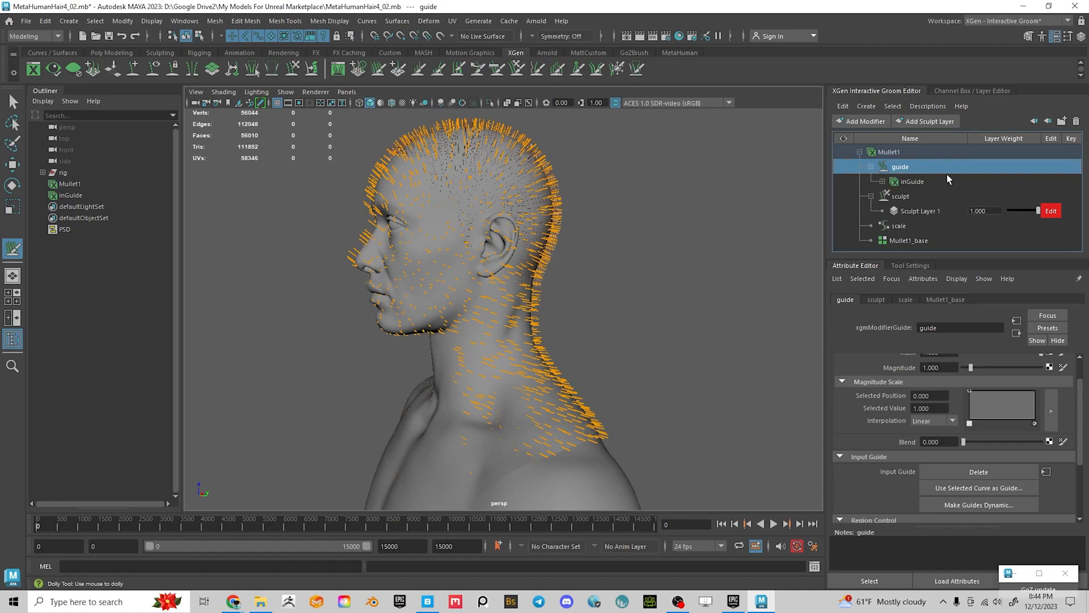
pyautogui.click(883, 181)
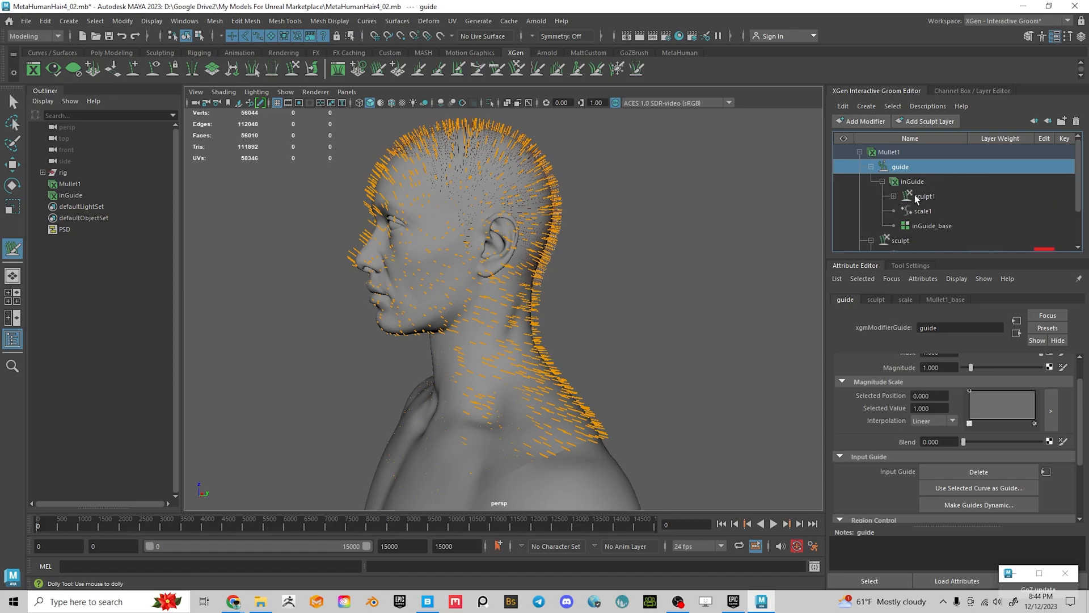
pyautogui.click(894, 196)
pyautogui.scroll(-1, 1032, 207)
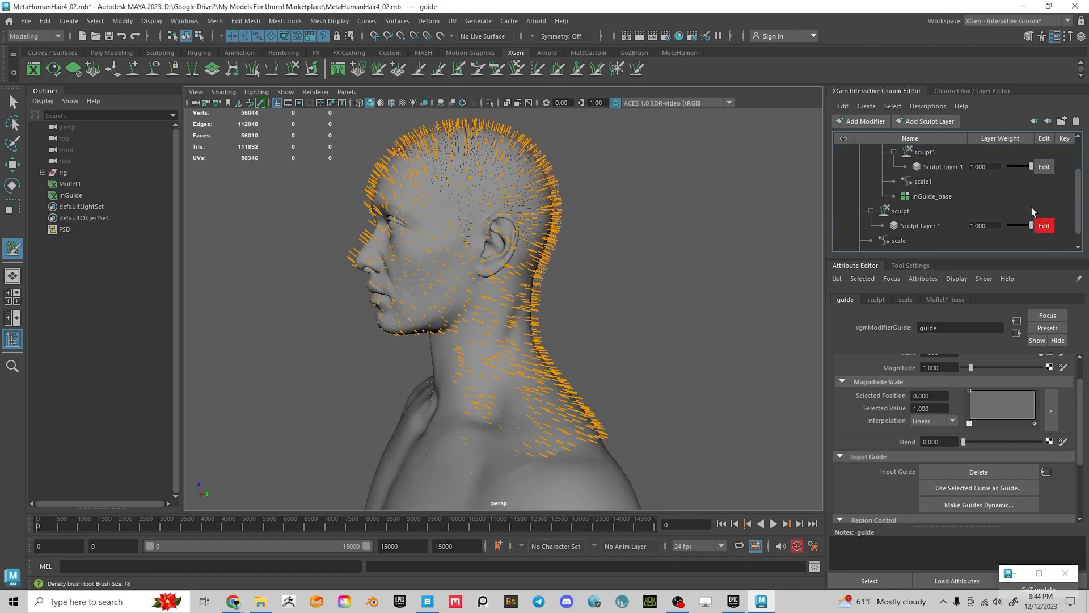
pyautogui.scroll(1, 948, 186)
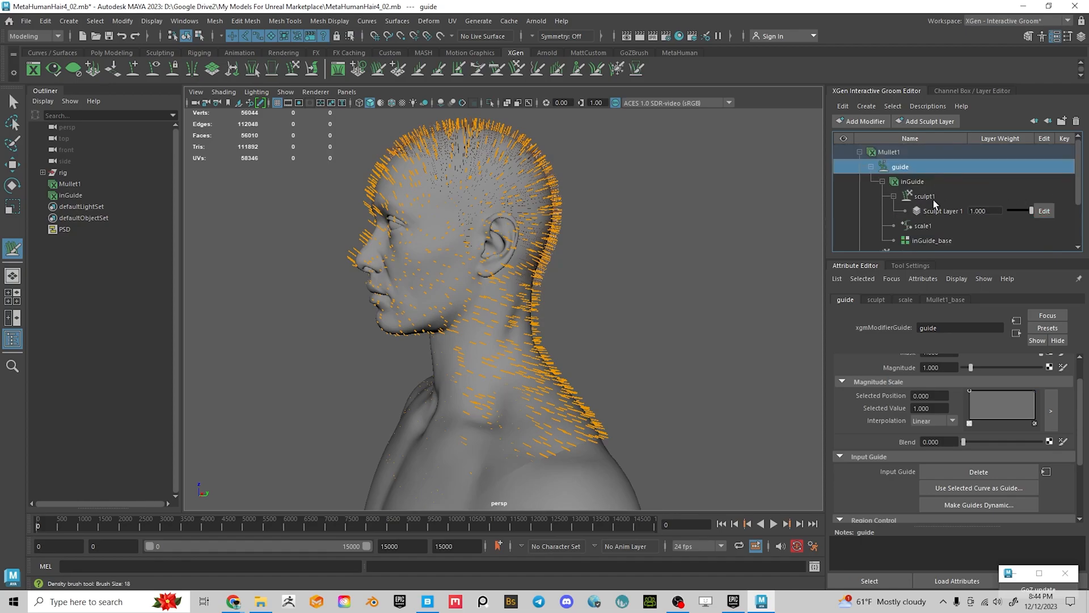
pyautogui.scroll(-1, 964, 192)
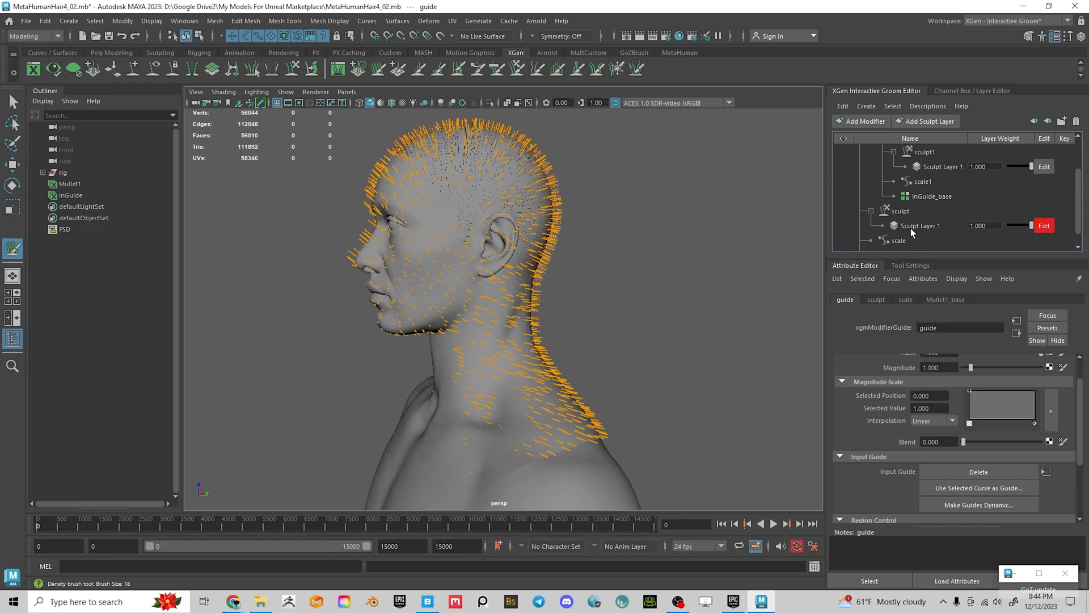
pyautogui.scroll(1, 924, 227)
pyautogui.click(1044, 211)
pyautogui.scroll(-1, 1021, 198)
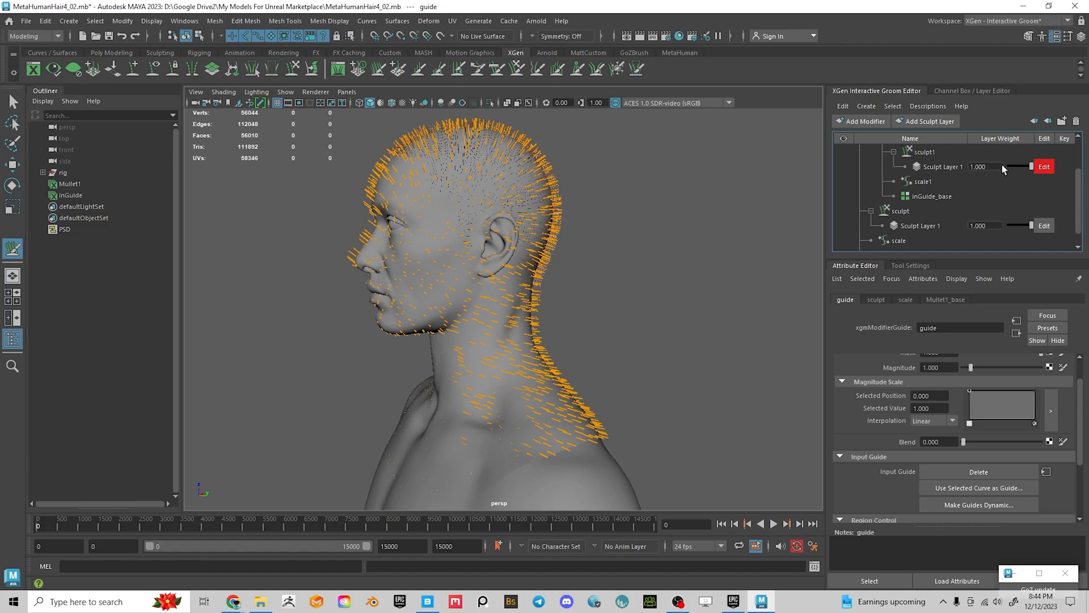
pyautogui.scroll(1, 1021, 193)
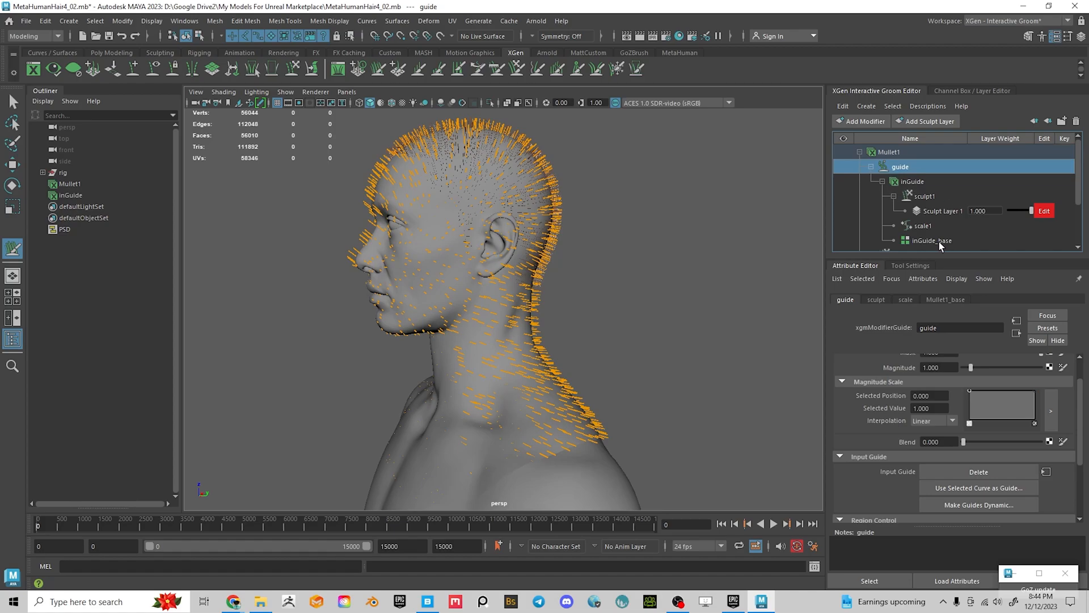
# Flood inGuide_base with the Density Brush set to Decrease, then inspect the thinned guides
pyautogui.click(936, 241)
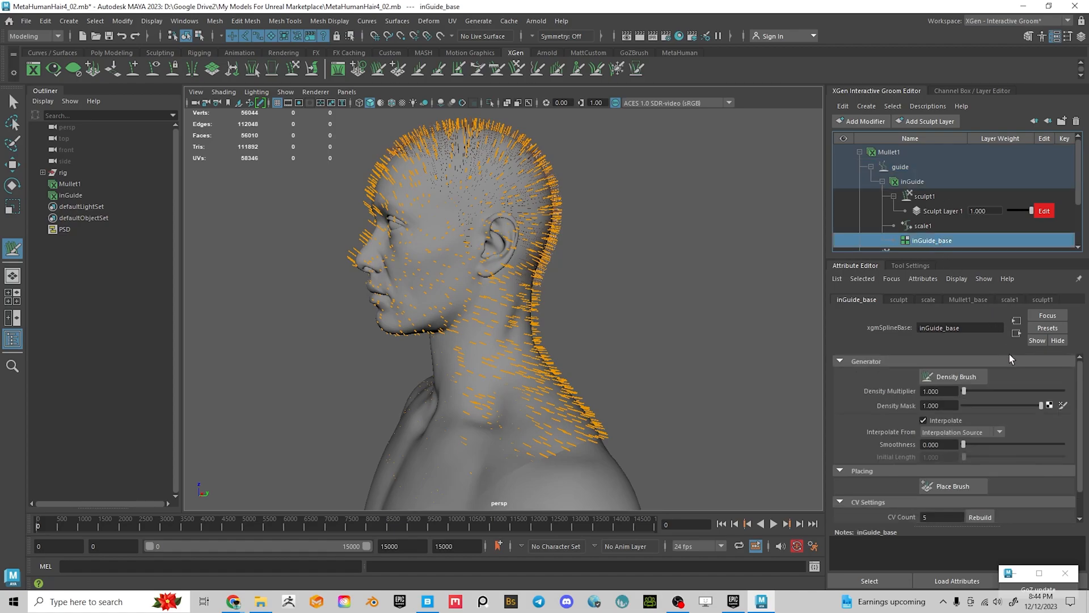
pyautogui.click(951, 376)
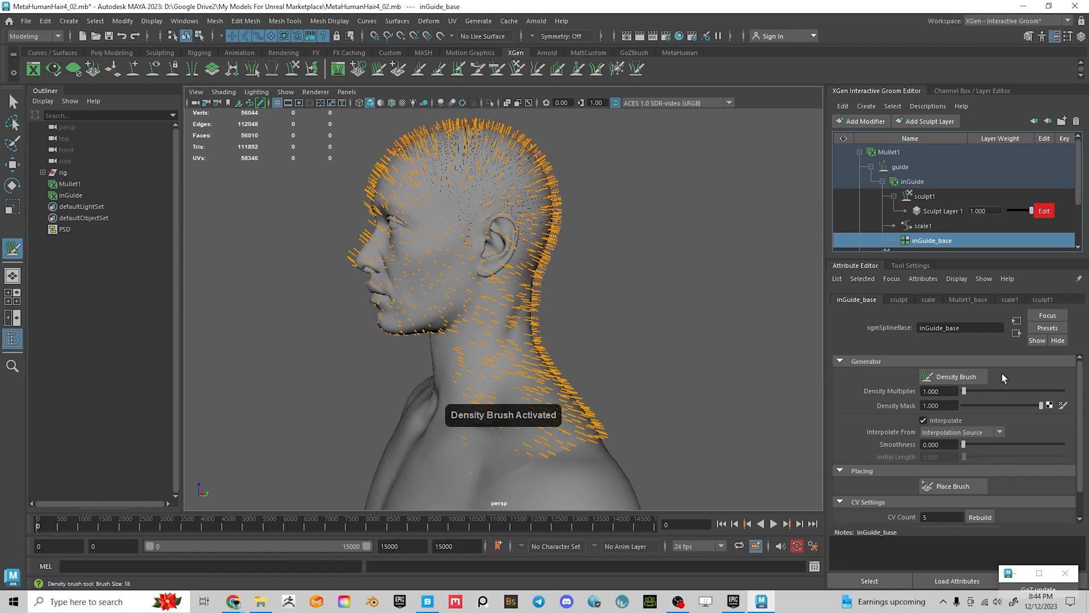
pyautogui.click(907, 267)
pyautogui.click(919, 336)
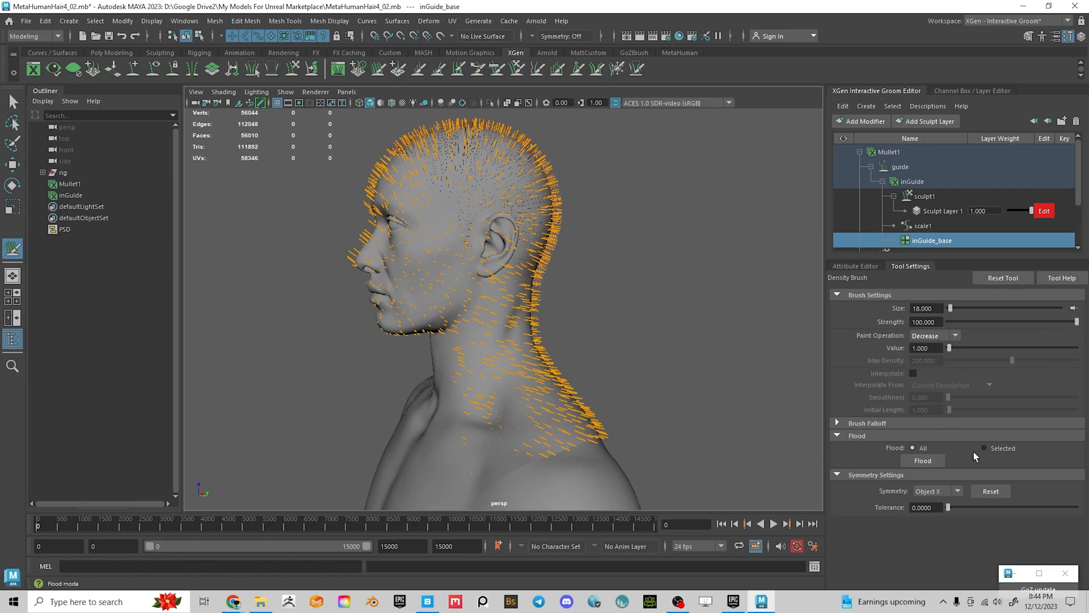
pyautogui.click(923, 460)
pyautogui.keyDown('alt'); pyautogui.moveTo(559, 318); pyautogui.dragTo(457, 369); pyautogui.keyUp('alt')
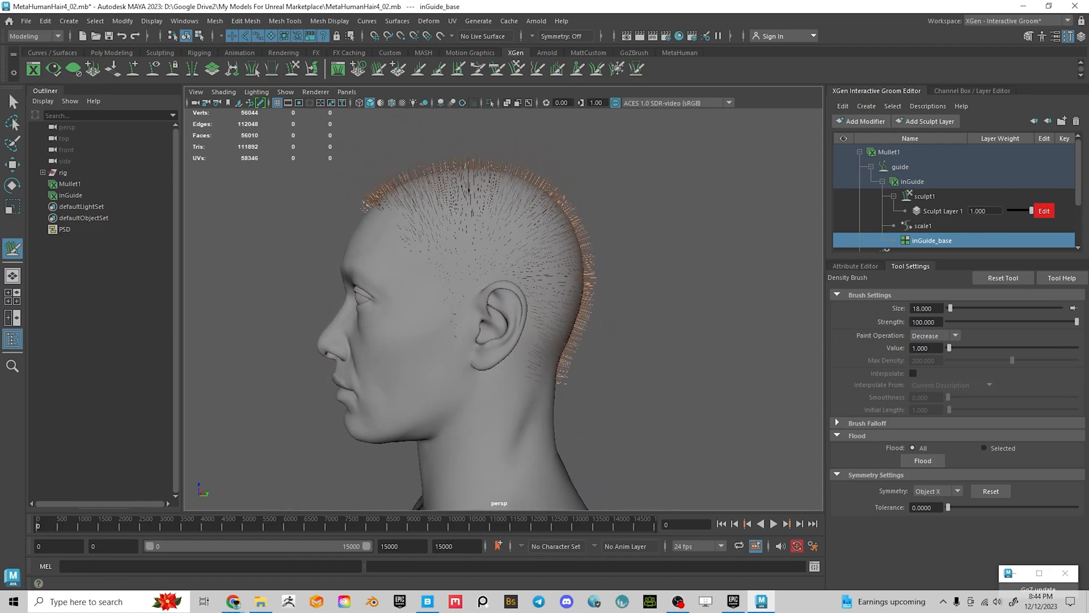
pyautogui.keyDown('alt'); pyautogui.moveTo(649, 388); pyautogui.dragTo(757, 337); pyautogui.keyUp('alt')
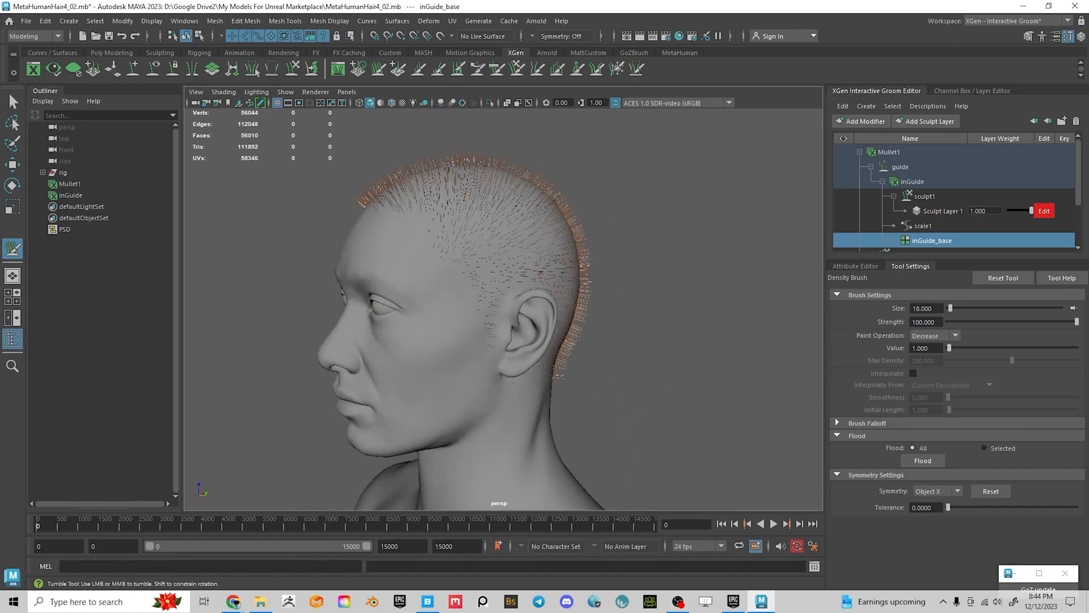
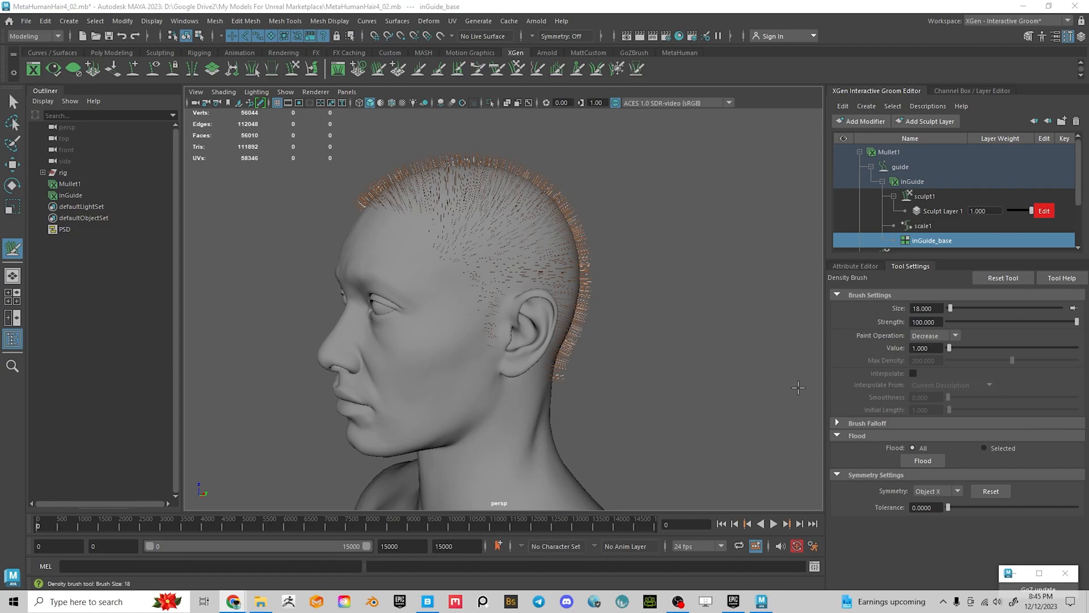
# Orbit to a three-quarter front view and review inGuide_base's Density Brush and Place Brush settings
pyautogui.keyDown('alt'); pyautogui.moveTo(633, 350); pyautogui.dragTo(581, 341); pyautogui.keyUp('alt')
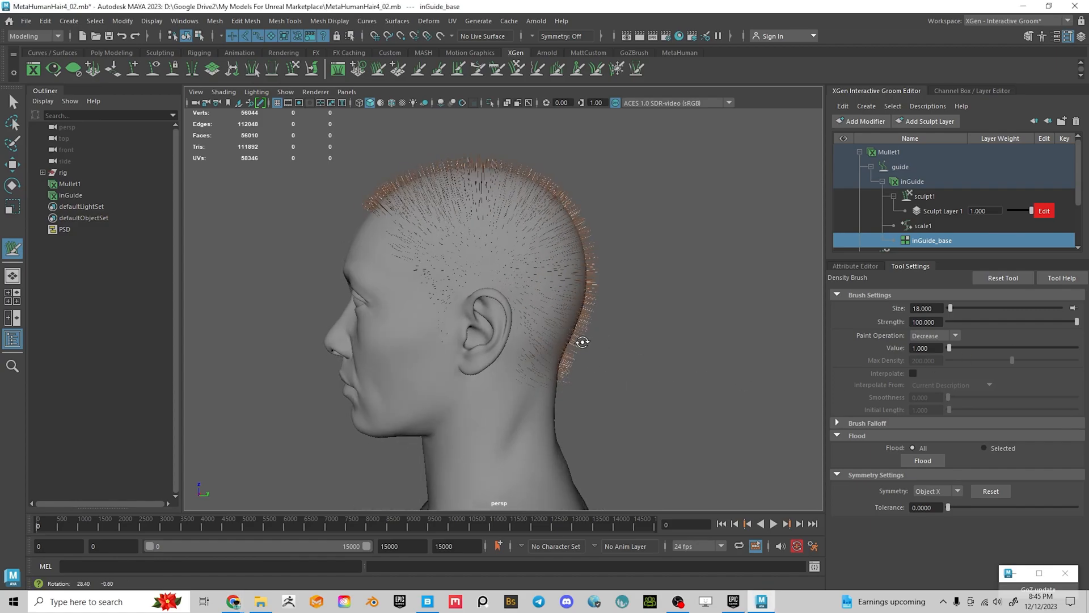
pyautogui.keyDown('alt'); pyautogui.moveTo(697, 278); pyautogui.dragTo(388, 236); pyautogui.keyUp('alt')
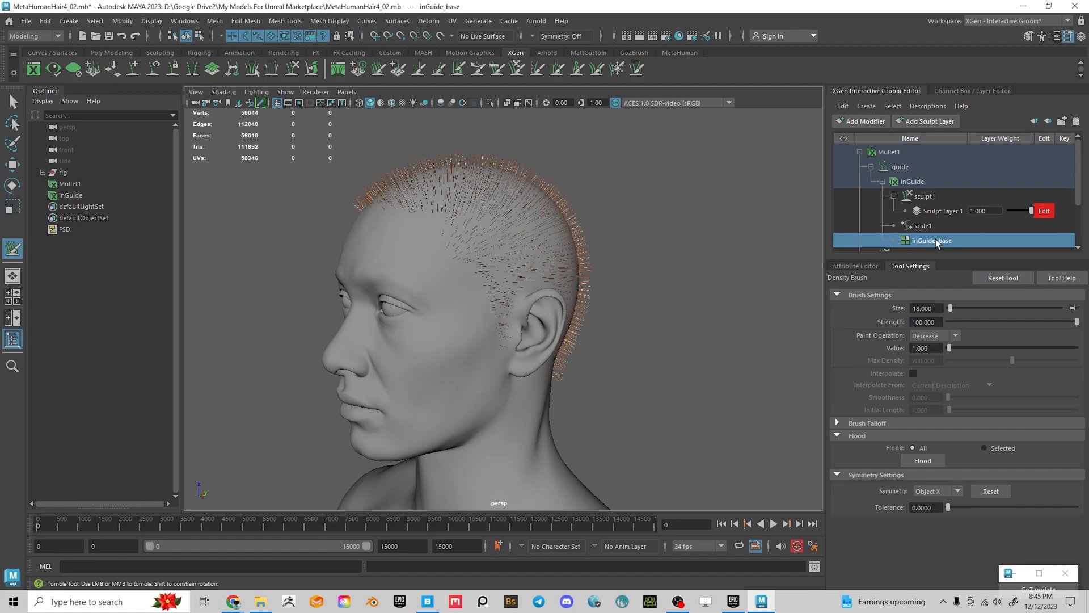
pyautogui.click(854, 266)
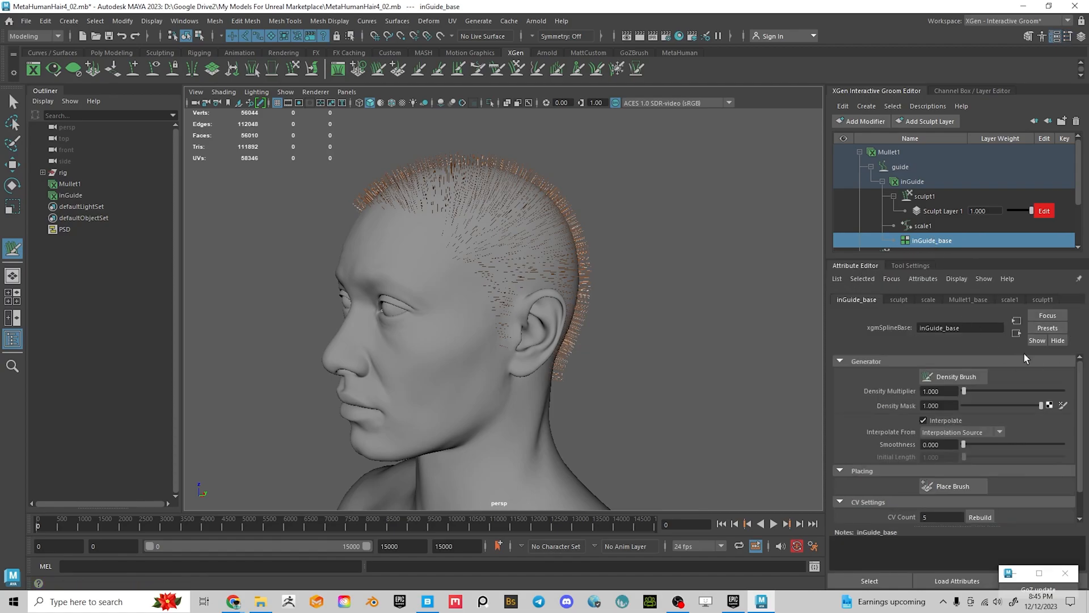
pyautogui.click(961, 376)
pyautogui.click(909, 265)
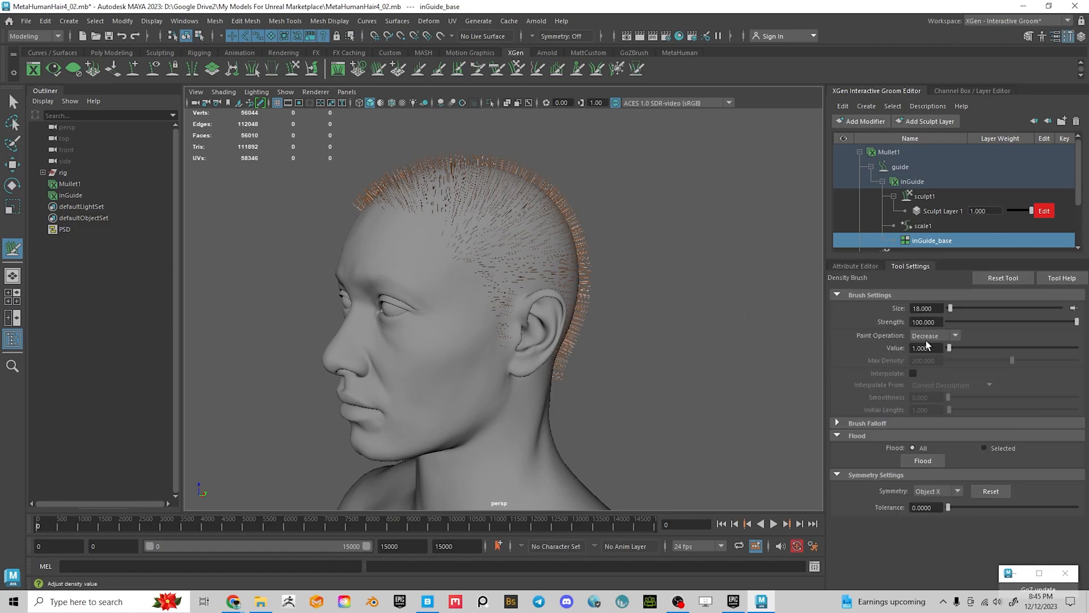
pyautogui.click(854, 266)
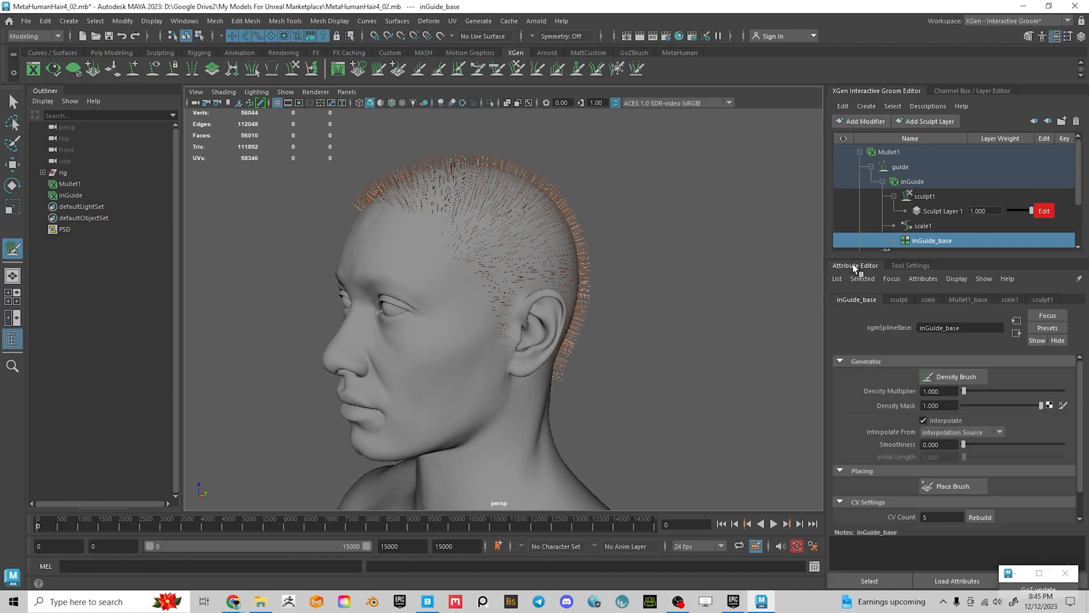
# Activate the Place Brush with Symmetry set to Object X, then zoom in on the head
pyautogui.click(953, 486)
pyautogui.keyDown('alt'); pyautogui.moveTo(690, 341); pyautogui.dragTo(660, 337); pyautogui.keyUp('alt')
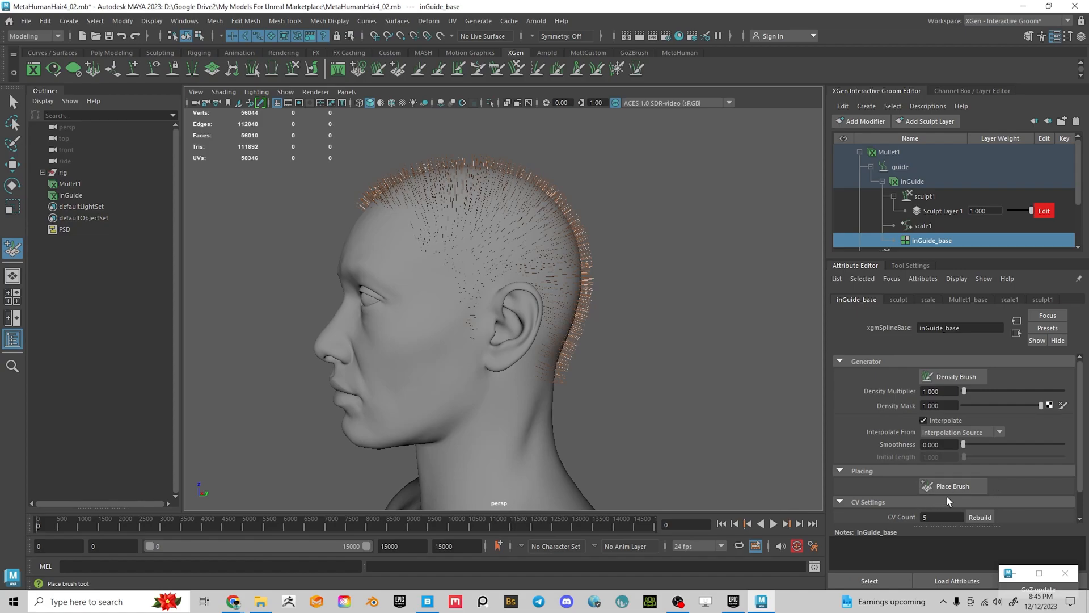
pyautogui.click(909, 266)
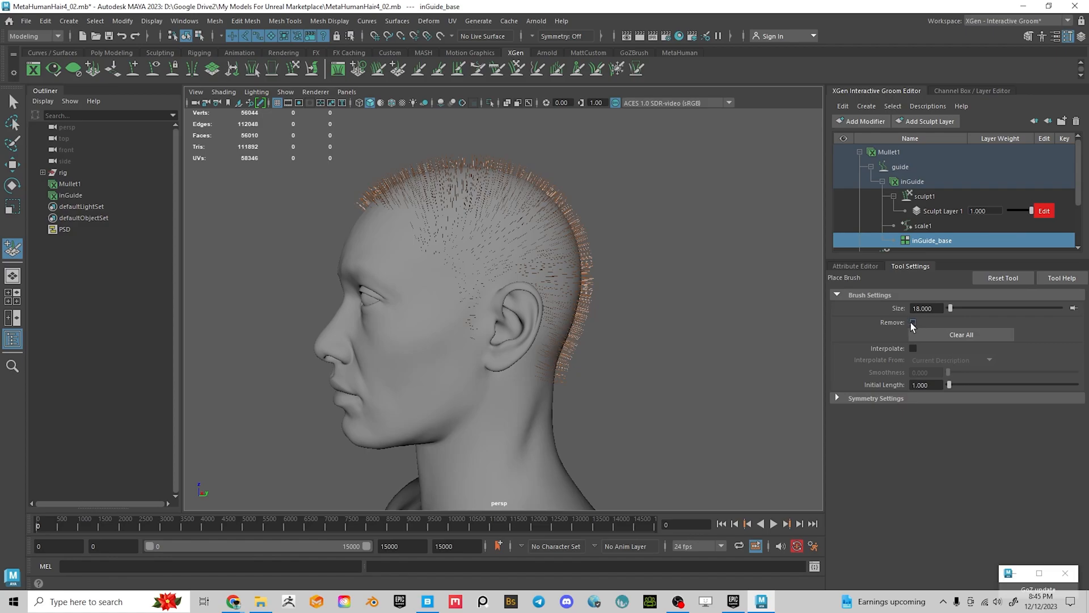
pyautogui.click(838, 398)
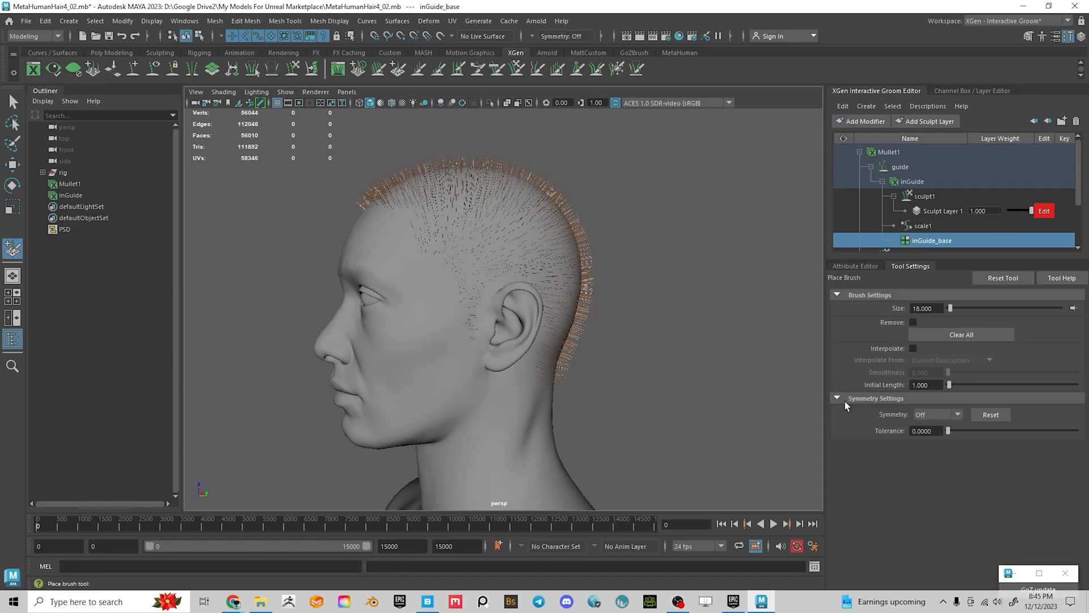
pyautogui.click(941, 413)
pyautogui.click(938, 436)
pyautogui.scroll(3, 457, 291)
pyautogui.keyDown('alt'); pyautogui.moveTo(457, 292); pyautogui.dragTo(536, 324); pyautogui.keyUp('alt')
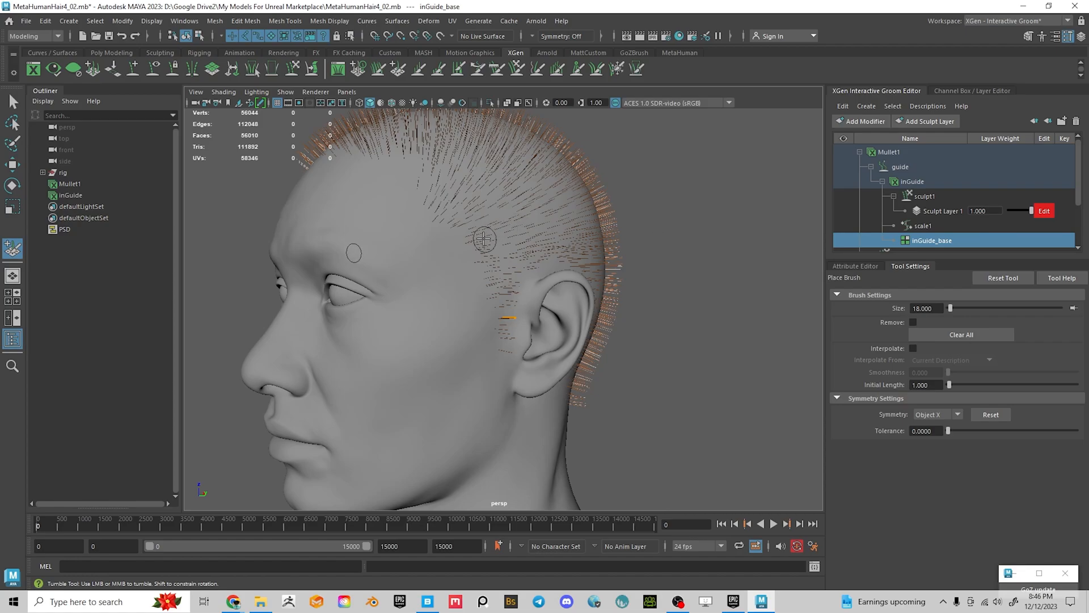
# Place mirrored guides on the side of the head, temple and forehead hairline, then inspect the crown
pyautogui.click(480, 237)
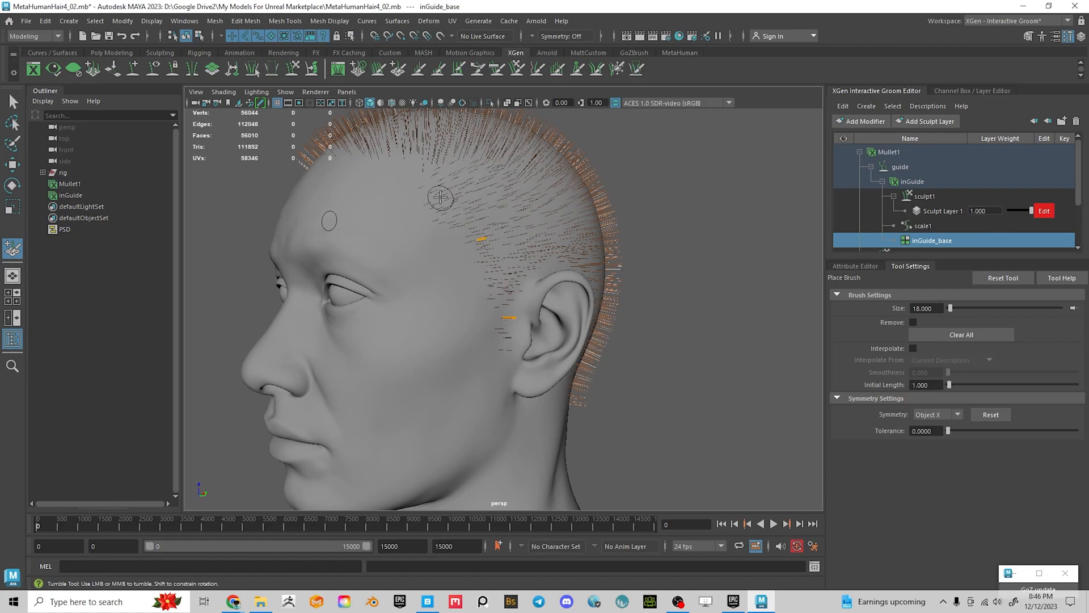
pyautogui.click(436, 197)
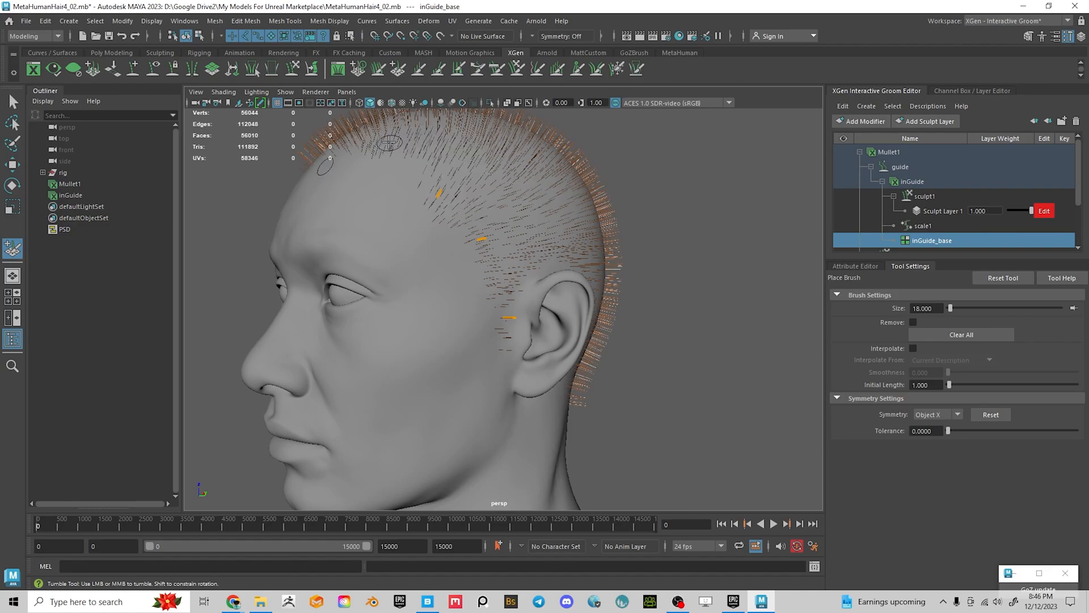
pyautogui.moveTo(408, 157)
pyautogui.keyDown('alt'); pyautogui.mouseDown()
pyautogui.moveTo(474, 189)
pyautogui.moveTo(499, 250)
pyautogui.moveTo(557, 268)
pyautogui.moveTo(486, 260)
pyautogui.moveTo(554, 260)
pyautogui.moveTo(499, 255)
pyautogui.mouseUp(); pyautogui.keyUp('alt')
pyautogui.keyDown('alt'); pyautogui.moveTo(418, 200); pyautogui.dragTo(503, 263); pyautogui.keyUp('alt')
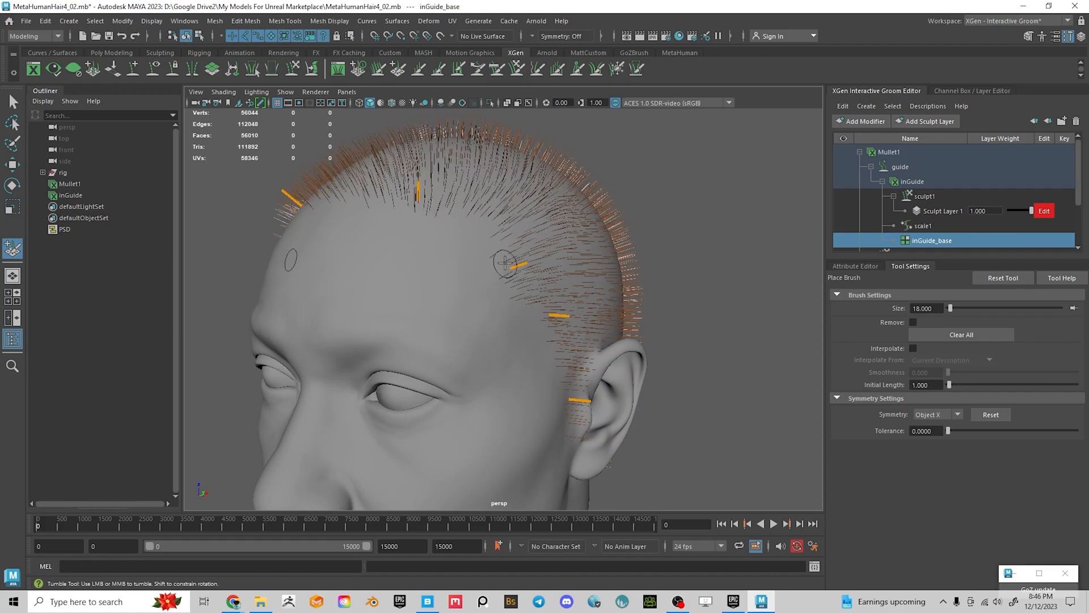
pyautogui.keyDown('alt'); pyautogui.moveTo(452, 299); pyautogui.dragTo(560, 313); pyautogui.keyUp('alt')
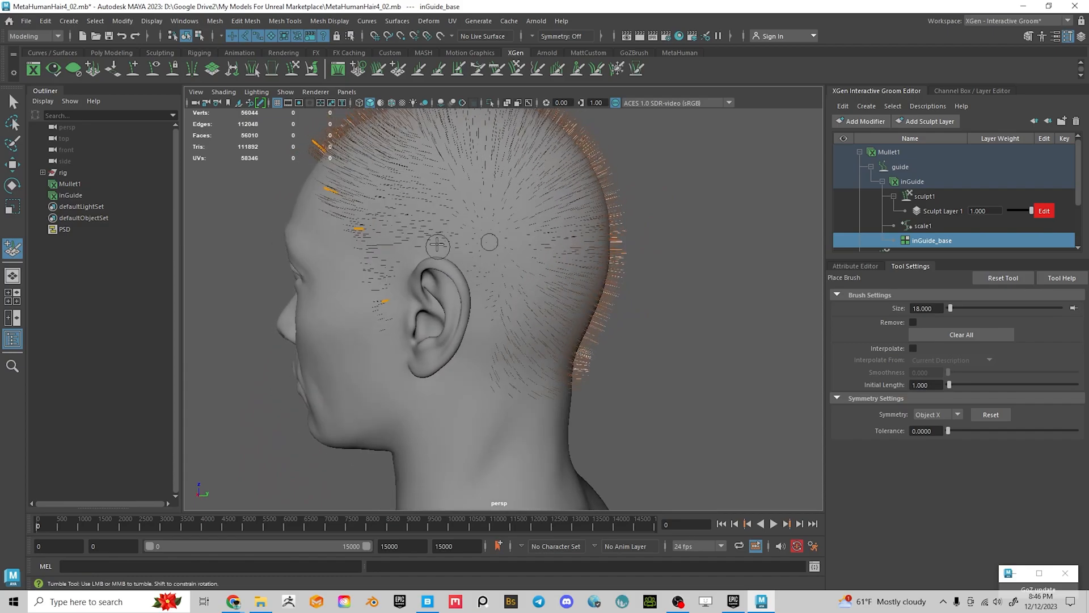
pyautogui.moveTo(450, 188)
pyautogui.keyDown('alt'); pyautogui.mouseDown()
pyautogui.moveTo(440, 196)
pyautogui.moveTo(457, 177)
pyautogui.moveTo(486, 219)
pyautogui.moveTo(530, 214)
pyautogui.moveTo(577, 262)
pyautogui.moveTo(598, 267)
pyautogui.mouseUp(); pyautogui.keyUp('alt')
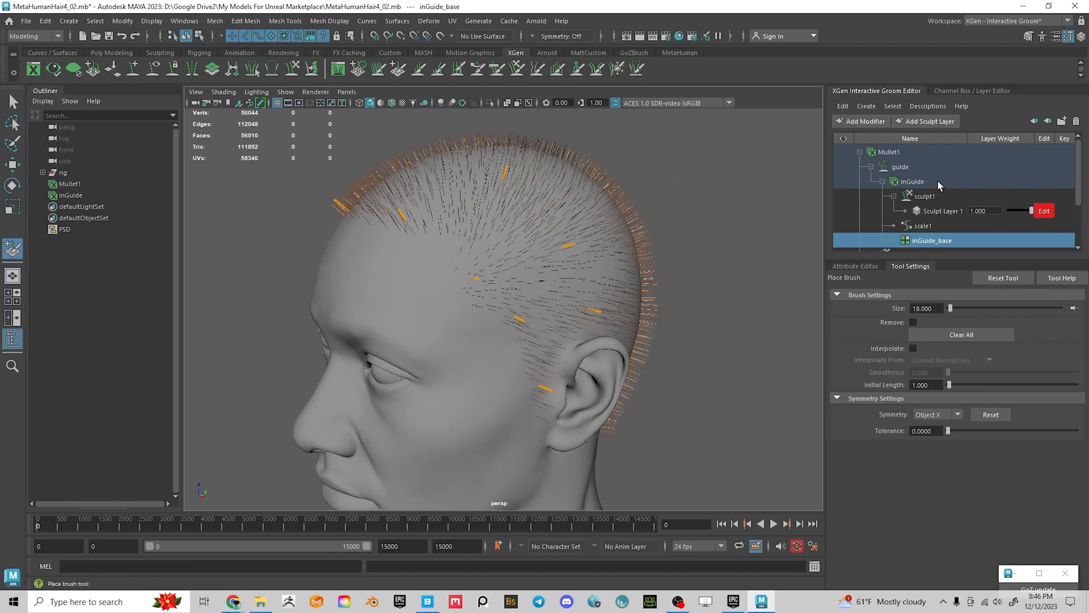
# Activate the Comb Brush, enlarge it to size 62, and set Symmetry to Object X
pyautogui.click(499, 68)
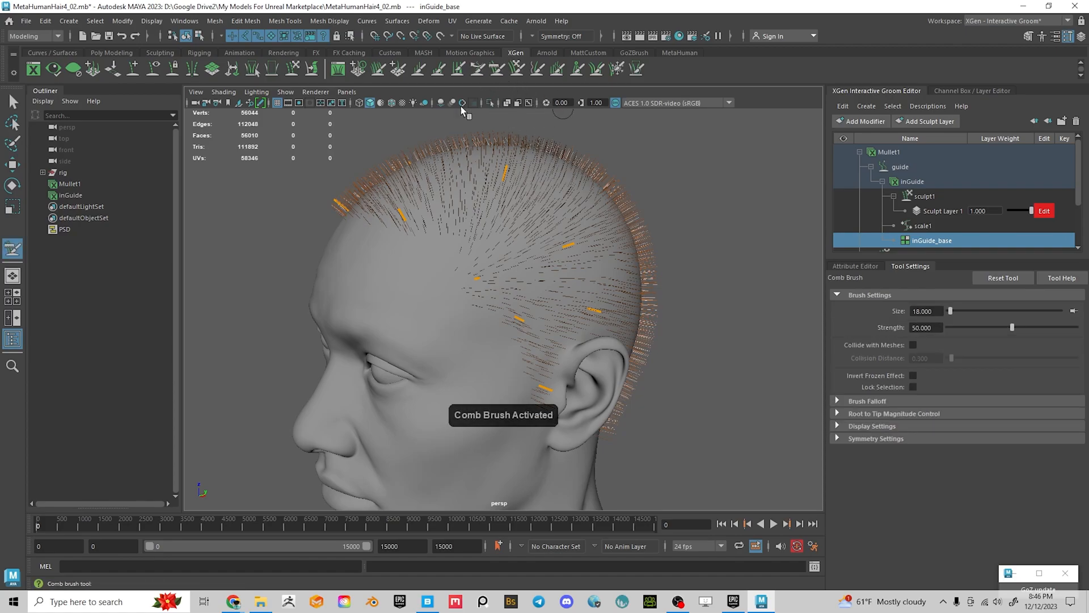
pyautogui.press('b')
pyautogui.moveTo(479, 271); pyautogui.dragTo(498, 271)
pyautogui.keyDown('alt'); pyautogui.moveTo(583, 391); pyautogui.dragTo(601, 343); pyautogui.keyUp('alt')
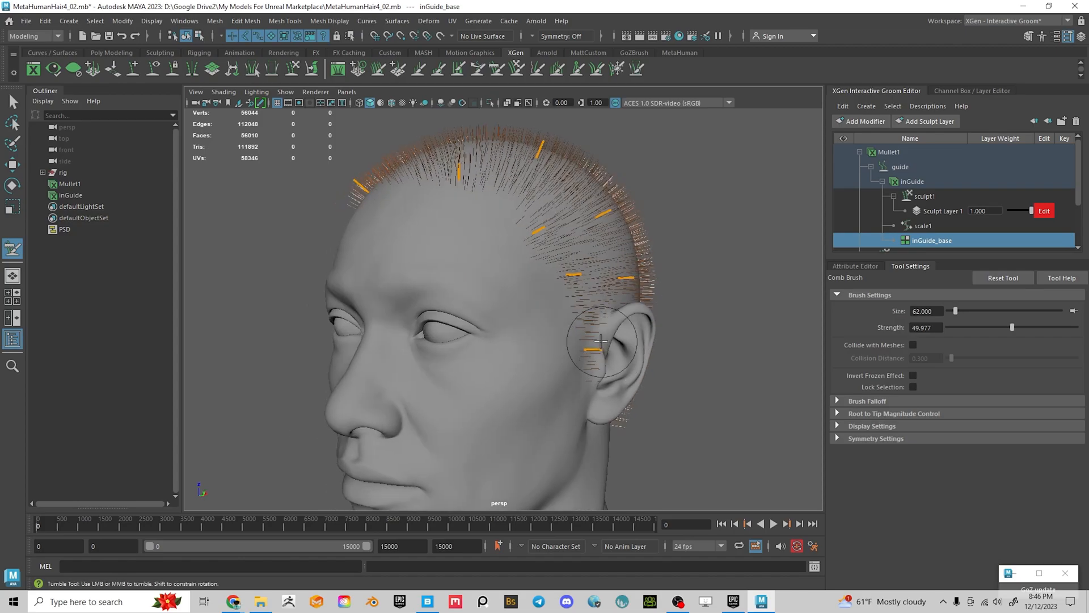
pyautogui.keyDown('alt'); pyautogui.moveTo(638, 407); pyautogui.dragTo(680, 404); pyautogui.keyUp('alt')
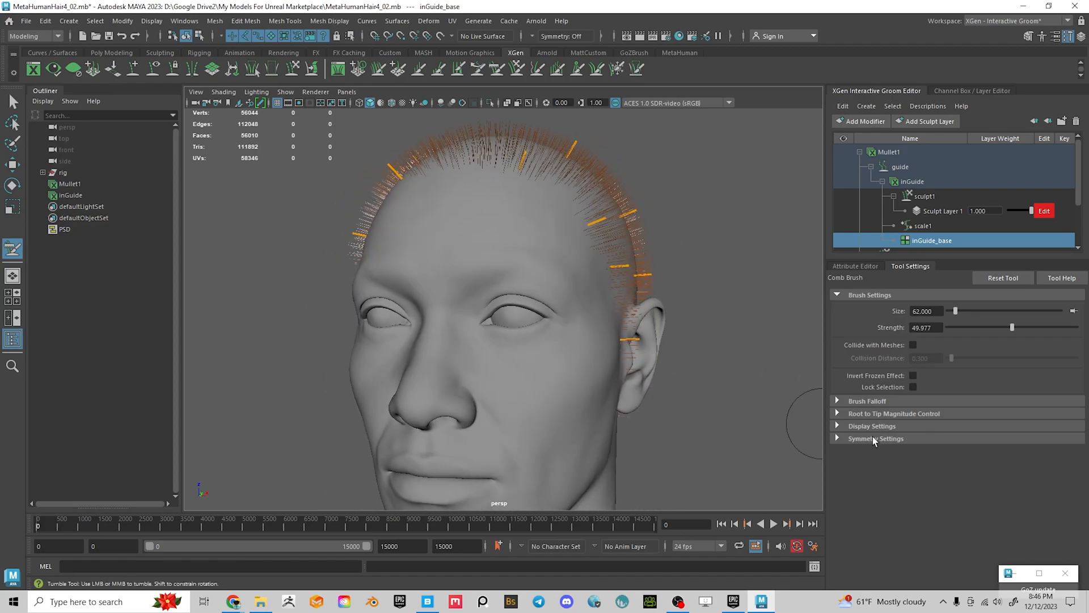
pyautogui.click(849, 437)
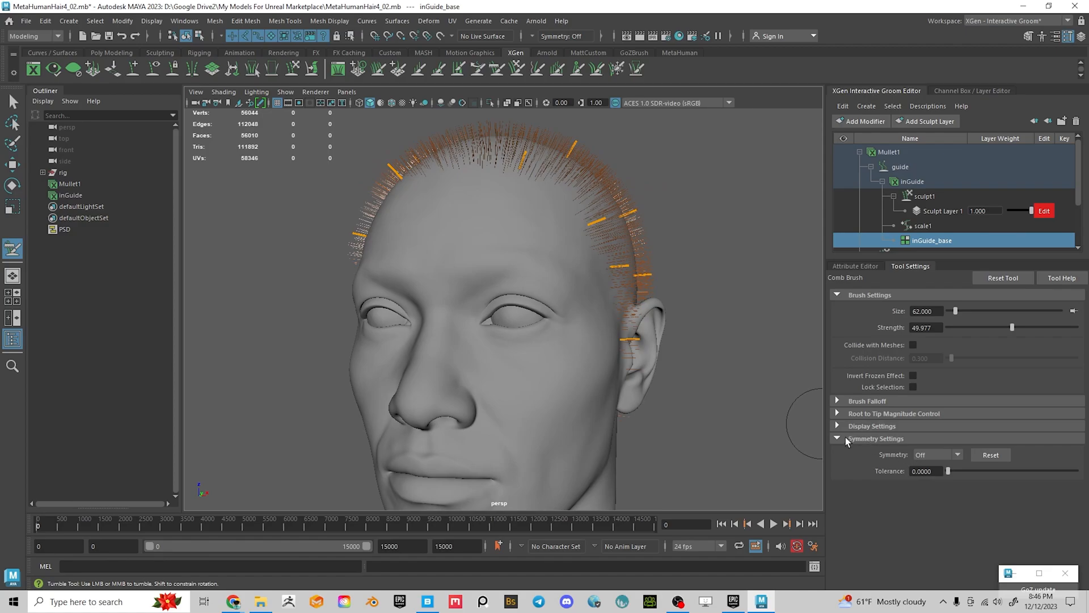
pyautogui.click(921, 454)
pyautogui.click(938, 478)
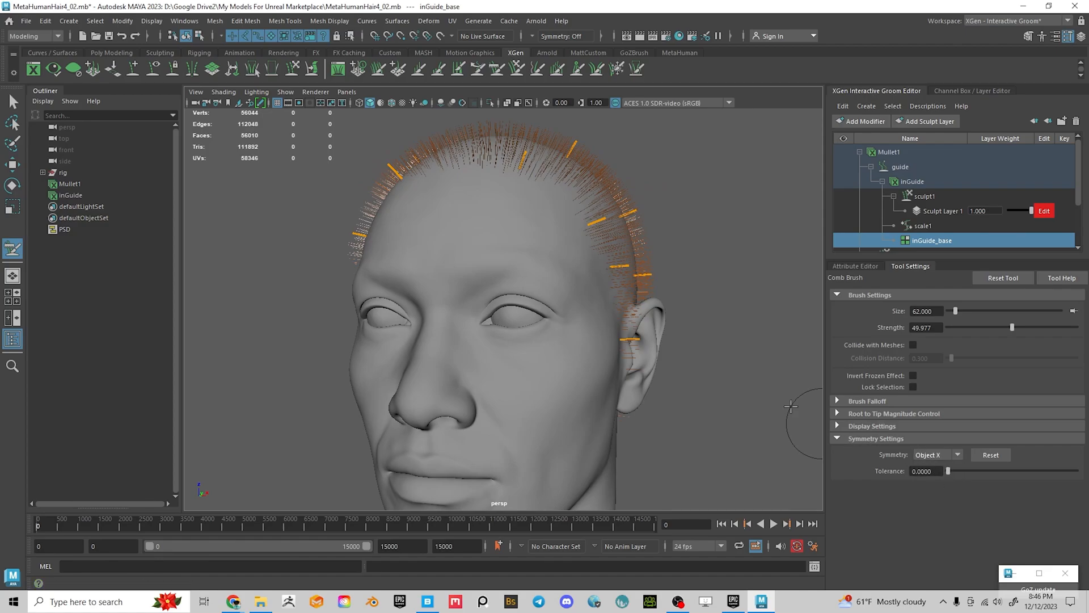
# Frame the ear up close and comb the sideburn hairs beside it downward
pyautogui.keyDown('alt'); pyautogui.moveTo(738, 397); pyautogui.dragTo(653, 366); pyautogui.keyUp('alt')
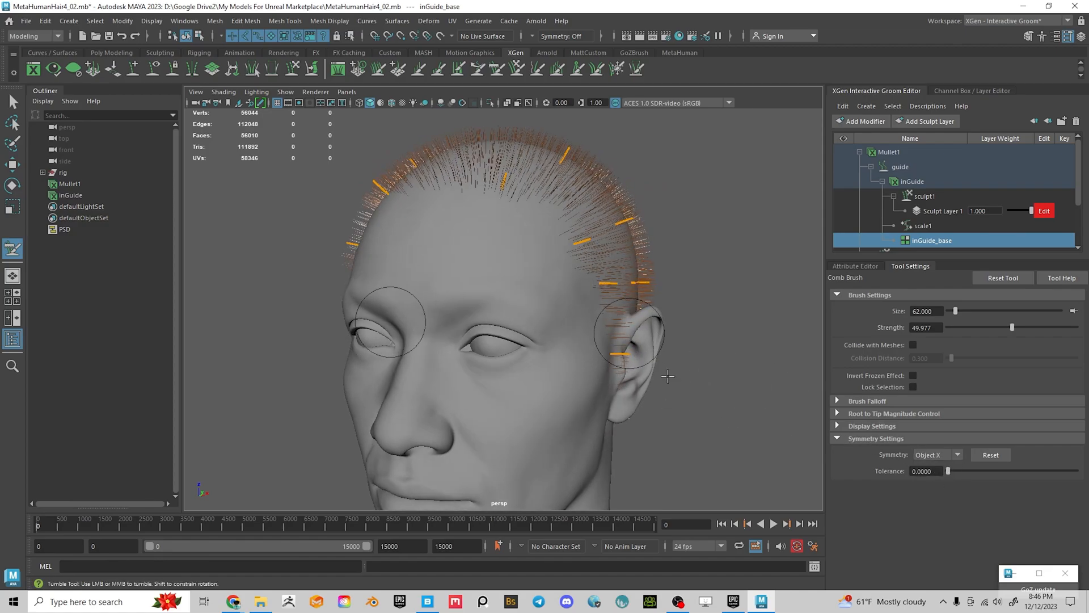
pyautogui.moveTo(653, 364)
pyautogui.keyDown('alt'); pyautogui.mouseDown()
pyautogui.moveTo(584, 386)
pyautogui.moveTo(672, 402)
pyautogui.moveTo(630, 406)
pyautogui.mouseUp(); pyautogui.keyUp('alt')
pyautogui.moveTo(664, 368)
pyautogui.keyDown('alt'); pyautogui.mouseDown()
pyautogui.moveTo(603, 384)
pyautogui.moveTo(563, 374)
pyautogui.mouseUp(); pyautogui.keyUp('alt')
pyautogui.scroll(3, 572, 397)
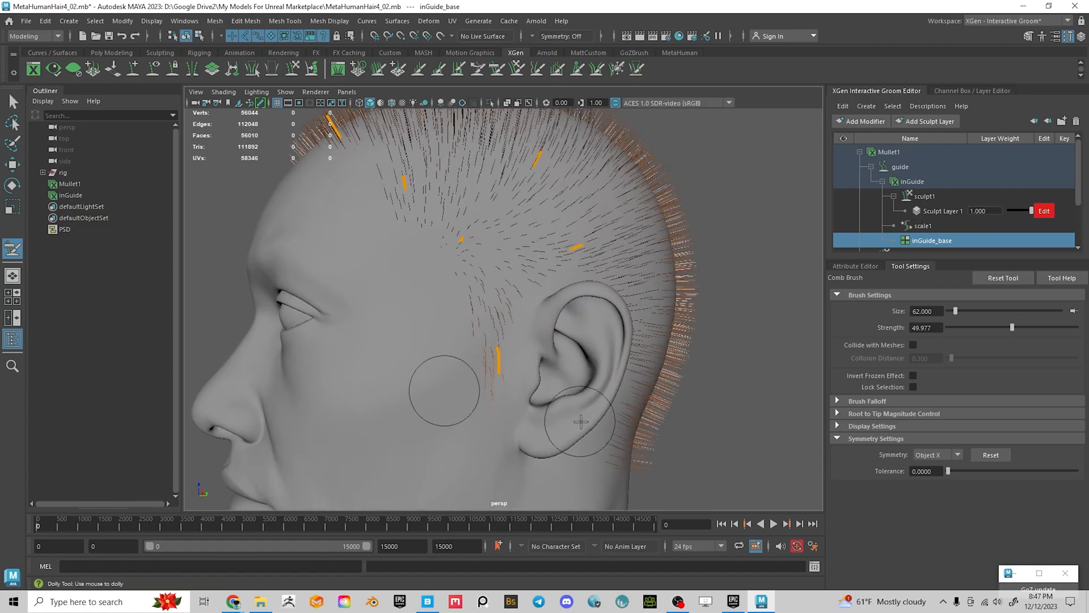
pyautogui.keyDown('alt'); pyautogui.moveTo(572, 423); pyautogui.dragTo(561, 361, button='middle'); pyautogui.keyUp('alt')
pyautogui.keyDown('alt'); pyautogui.moveTo(561, 360); pyautogui.dragTo(611, 403); pyautogui.keyUp('alt')
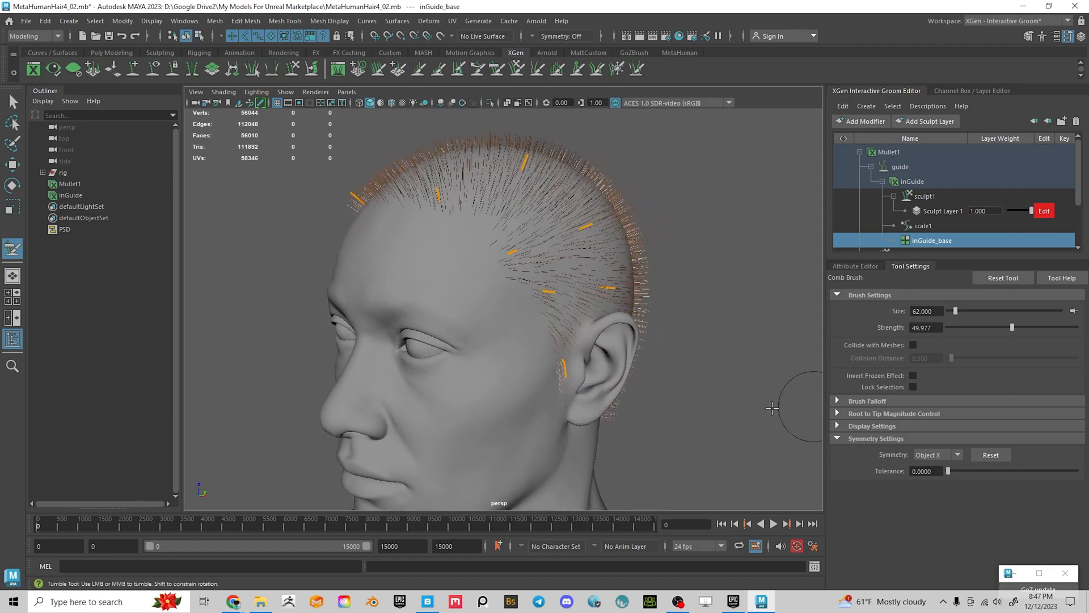
pyautogui.scroll(4, 623, 438)
pyautogui.keyDown('alt'); pyautogui.moveTo(625, 442); pyautogui.dragTo(507, 316, button='middle'); pyautogui.keyUp('alt')
pyautogui.keyDown('alt'); pyautogui.moveTo(531, 315); pyautogui.dragTo(584, 304); pyautogui.keyUp('alt')
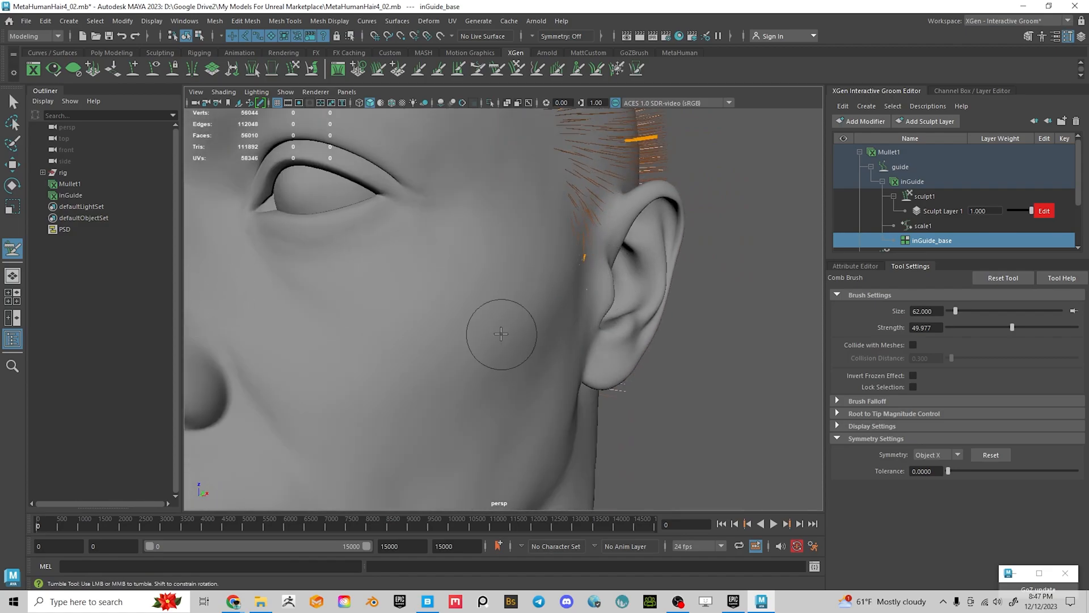
pyautogui.keyDown('alt'); pyautogui.moveTo(695, 336); pyautogui.dragTo(358, 309, button='right'); pyautogui.keyUp('alt')
pyautogui.keyDown('alt'); pyautogui.moveTo(358, 309); pyautogui.dragTo(429, 309); pyautogui.keyUp('alt')
pyautogui.keyDown('alt'); pyautogui.moveTo(483, 335); pyautogui.dragTo(622, 349, button='right'); pyautogui.keyUp('alt')
pyautogui.keyDown('alt'); pyautogui.moveTo(621, 349); pyautogui.dragTo(511, 310); pyautogui.keyUp('alt')
pyautogui.moveTo(514, 255); pyautogui.dragTo(543, 326)
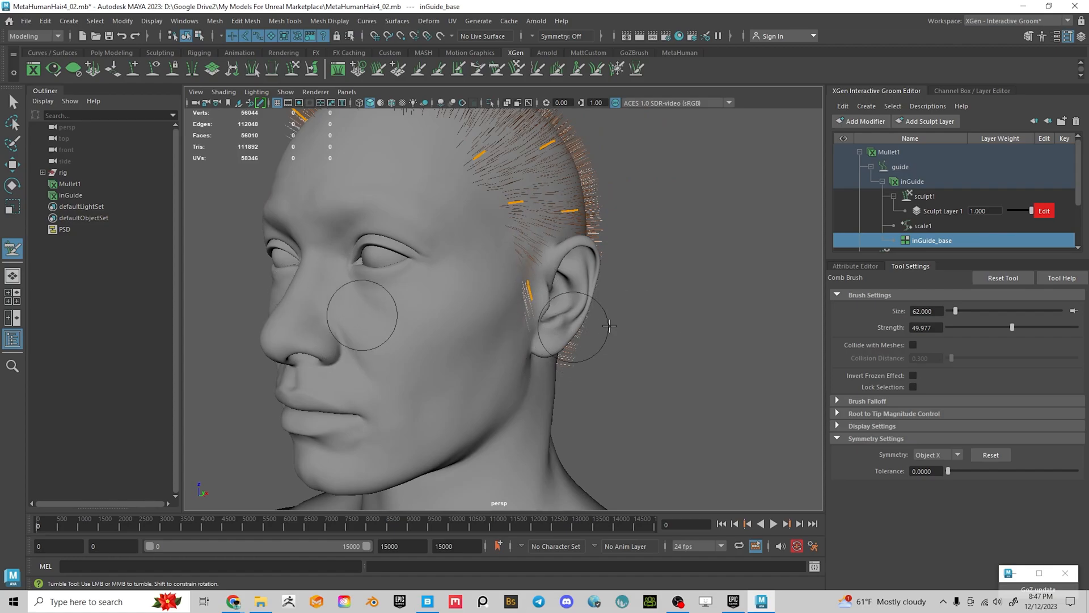
# With Collide with Meshes on, comb the sideburn guide down flat against the face
pyautogui.click(912, 344)
pyautogui.moveTo(543, 285); pyautogui.dragTo(527, 339)
pyautogui.moveTo(541, 272)
pyautogui.mouseDown()
pyautogui.moveTo(538, 324)
pyautogui.moveTo(495, 298)
pyautogui.moveTo(523, 358)
pyautogui.moveTo(557, 363)
pyautogui.moveTo(580, 352)
pyautogui.mouseUp()
pyautogui.scroll(4, 539, 324)
pyautogui.scroll(3, 523, 357)
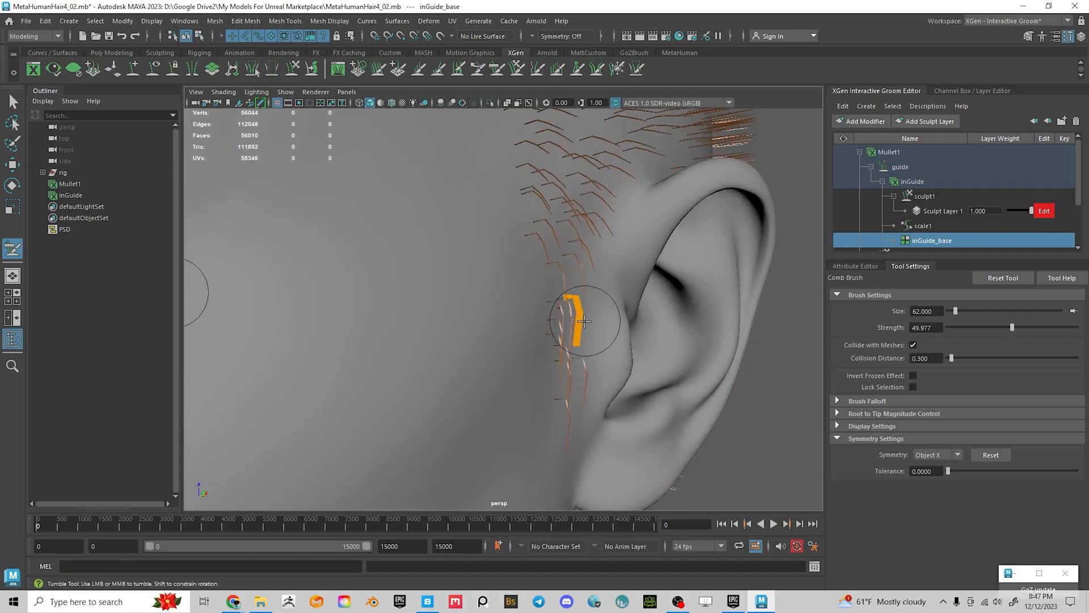
pyautogui.moveTo(583, 302)
pyautogui.keyDown('alt'); pyautogui.mouseDown()
pyautogui.moveTo(630, 317)
pyautogui.moveTo(684, 315)
pyautogui.mouseUp(); pyautogui.keyUp('alt')
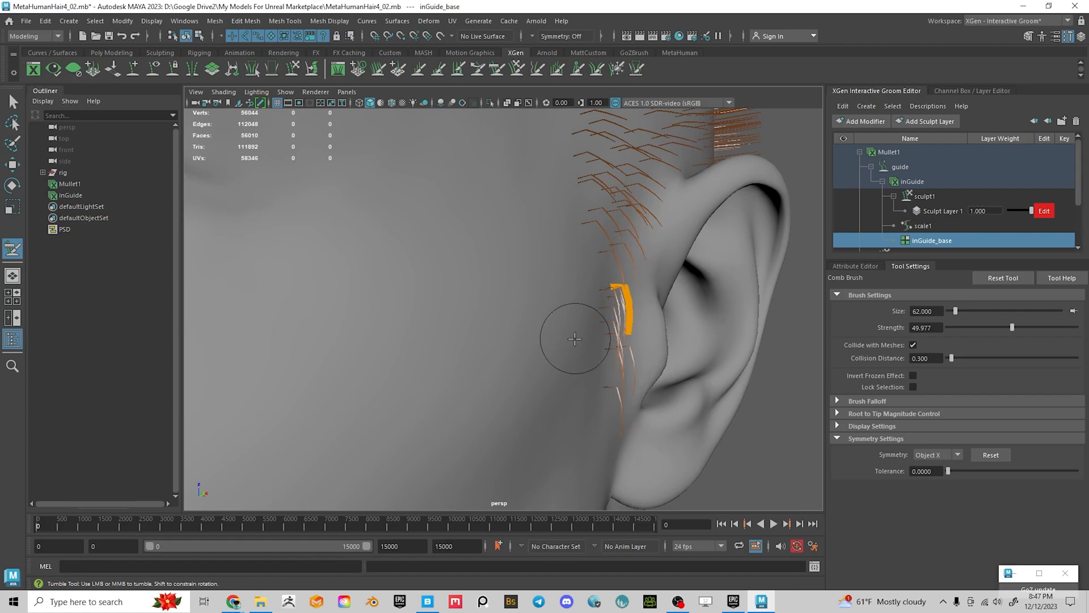
pyautogui.keyDown('alt'); pyautogui.moveTo(589, 187); pyautogui.dragTo(610, 239, button='right'); pyautogui.keyUp('alt')
pyautogui.keyDown('alt'); pyautogui.moveTo(609, 239); pyautogui.dragTo(629, 244); pyautogui.keyUp('alt')
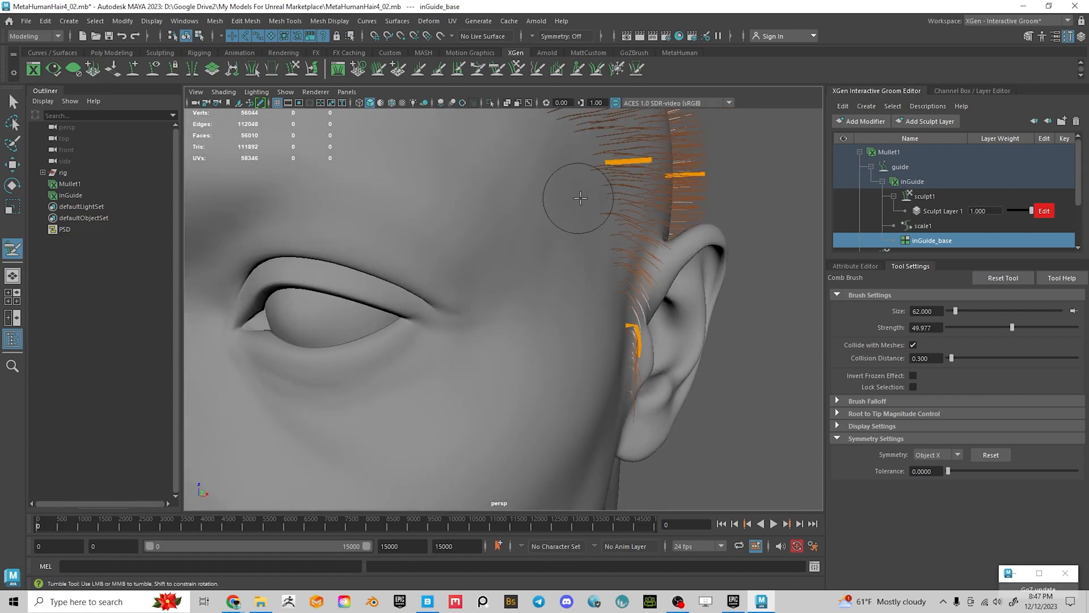
pyautogui.keyDown('alt'); pyautogui.moveTo(698, 354); pyautogui.dragTo(641, 332); pyautogui.keyUp('alt')
pyautogui.keyDown('alt'); pyautogui.moveTo(641, 332); pyautogui.dragTo(622, 321, button='right'); pyautogui.keyUp('alt')
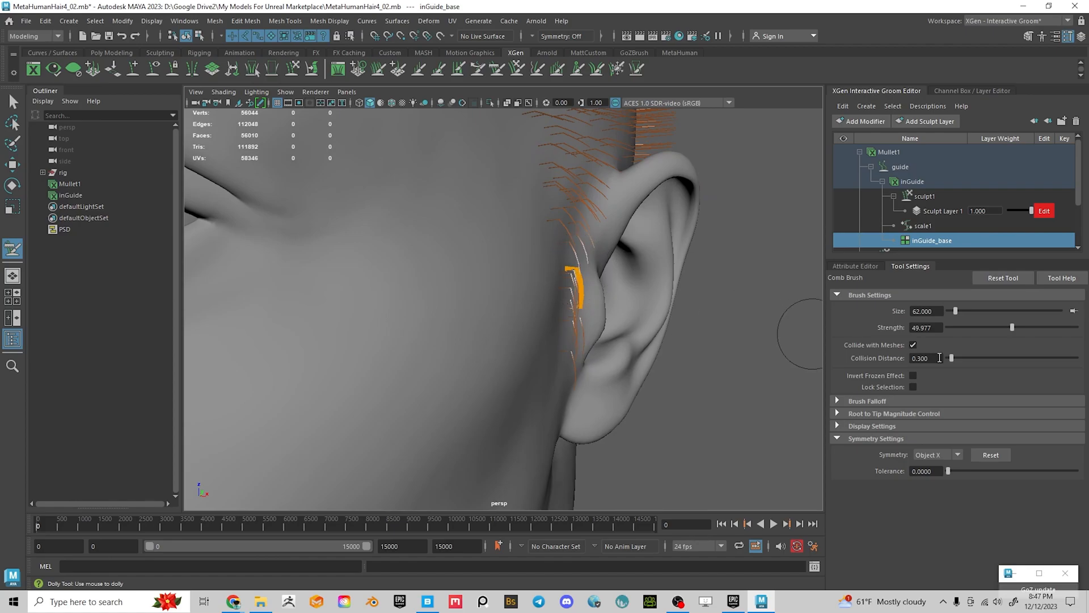
# Turn collision off and comb the hooked sideburn guide into a straight downward strand
pyautogui.click(913, 344)
pyautogui.moveTo(575, 287); pyautogui.dragTo(576, 334)
pyautogui.keyDown('alt'); pyautogui.moveTo(671, 340); pyautogui.dragTo(605, 336); pyautogui.keyUp('alt')
pyautogui.keyDown('alt'); pyautogui.moveTo(499, 312); pyautogui.dragTo(374, 310); pyautogui.keyUp('alt')
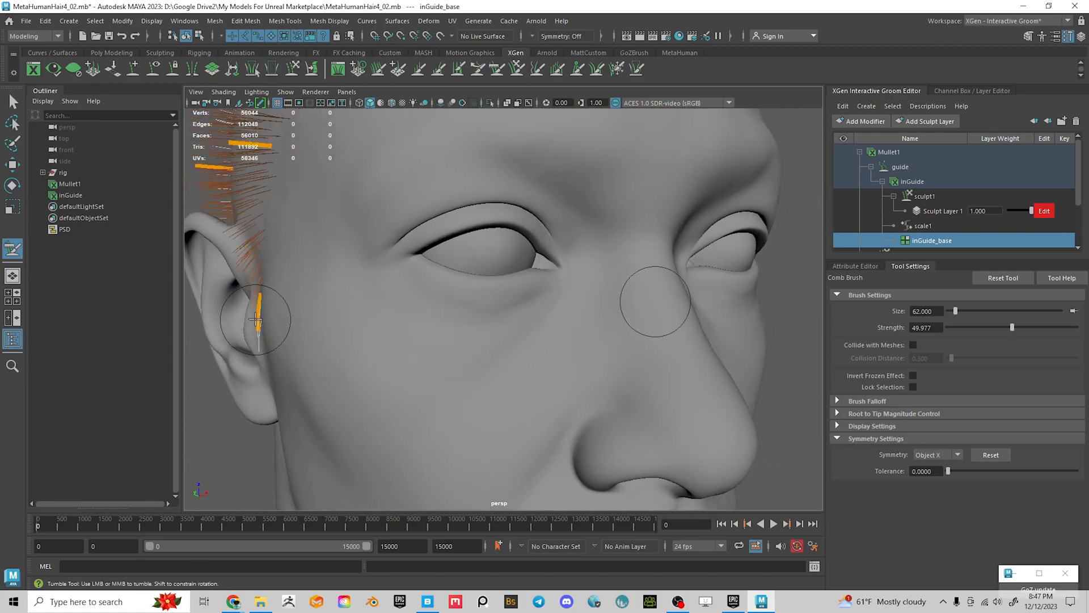
# Comb the temple, ear and hairline guides downward along the side of the head
pyautogui.moveTo(295, 321)
pyautogui.keyDown('alt'); pyautogui.mouseDown()
pyautogui.moveTo(379, 323)
pyautogui.moveTo(442, 391)
pyautogui.moveTo(351, 368)
pyautogui.mouseUp(); pyautogui.keyUp('alt')
pyautogui.moveTo(500, 283)
pyautogui.keyDown('alt'); pyautogui.mouseDown()
pyautogui.moveTo(505, 305)
pyautogui.moveTo(568, 306)
pyautogui.mouseUp(); pyautogui.keyUp('alt')
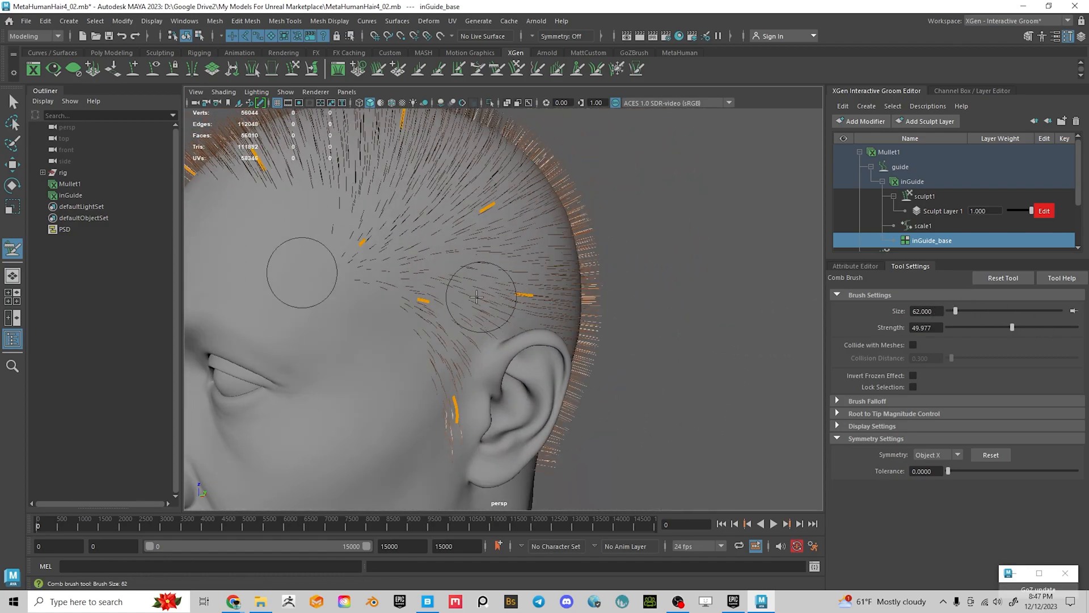
pyautogui.keyDown('alt'); pyautogui.moveTo(462, 328); pyautogui.dragTo(402, 291); pyautogui.keyUp('alt')
pyautogui.moveTo(353, 267)
pyautogui.mouseDown()
pyautogui.moveTo(392, 304)
pyautogui.moveTo(398, 278)
pyautogui.mouseUp()
pyautogui.moveTo(442, 247); pyautogui.dragTo(438, 261)
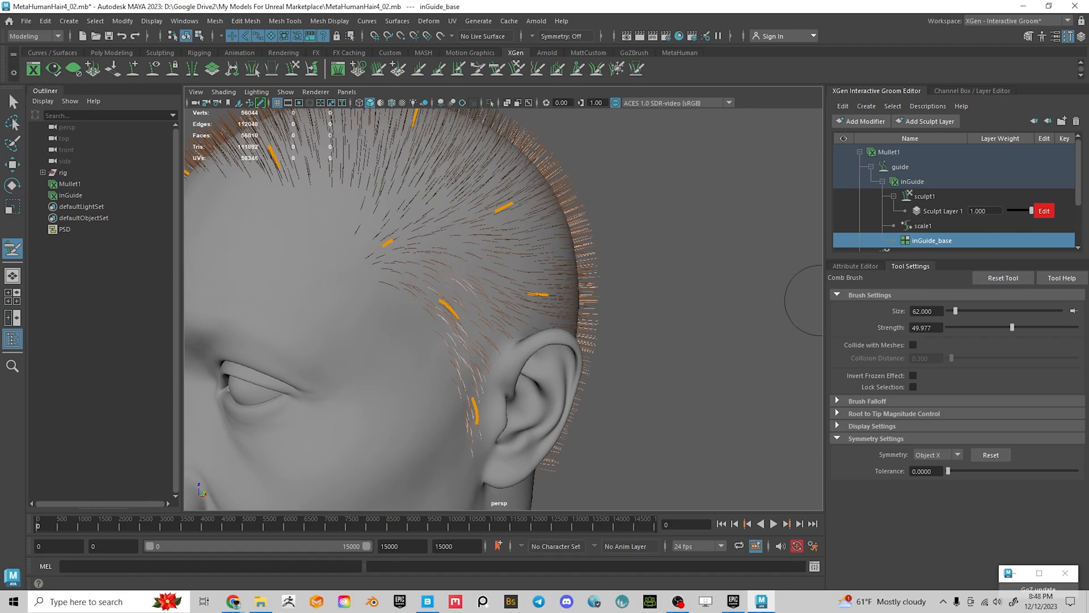
pyautogui.moveTo(416, 273)
pyautogui.keyDown('alt'); pyautogui.mouseDown()
pyautogui.moveTo(367, 252)
pyautogui.moveTo(258, 289)
pyautogui.mouseUp(); pyautogui.keyUp('alt')
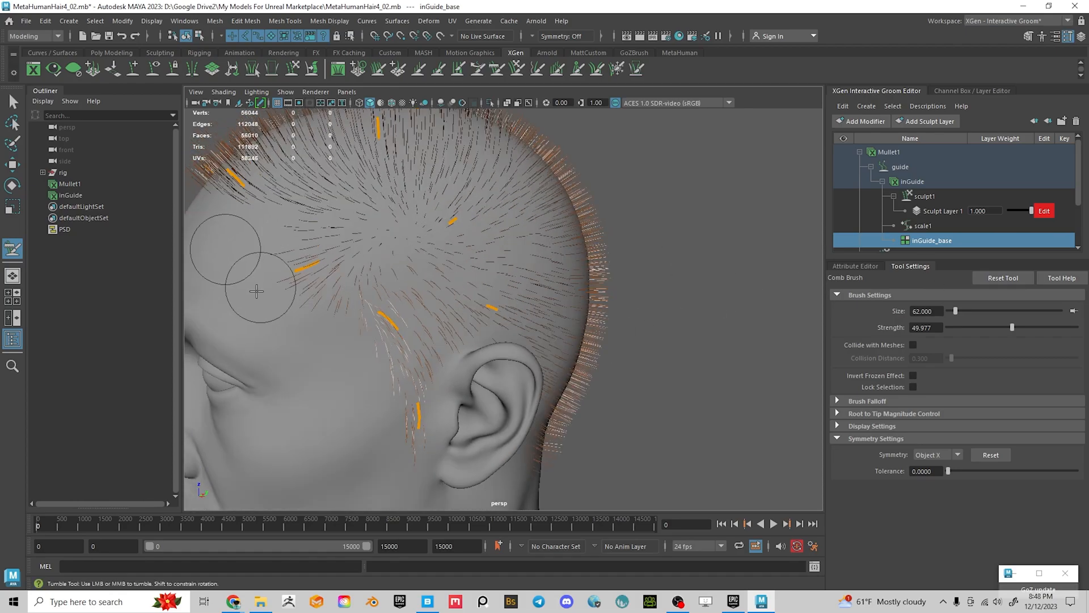
# Sweep the forehead and crown guides sideways, comb the temple guides down, and inspect the crown
pyautogui.keyDown('alt'); pyautogui.moveTo(329, 304); pyautogui.dragTo(401, 316); pyautogui.keyUp('alt')
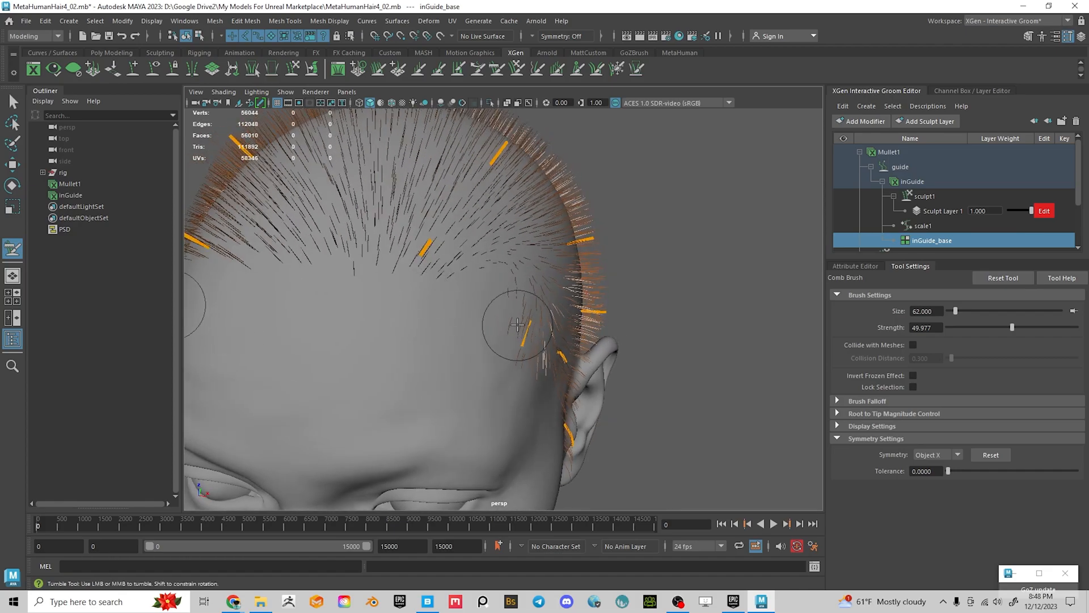
pyautogui.moveTo(518, 324)
pyautogui.keyDown('alt'); pyautogui.mouseDown()
pyautogui.moveTo(474, 341)
pyautogui.moveTo(523, 316)
pyautogui.moveTo(455, 340)
pyautogui.moveTo(519, 346)
pyautogui.moveTo(560, 316)
pyautogui.moveTo(538, 341)
pyautogui.mouseUp(); pyautogui.keyUp('alt')
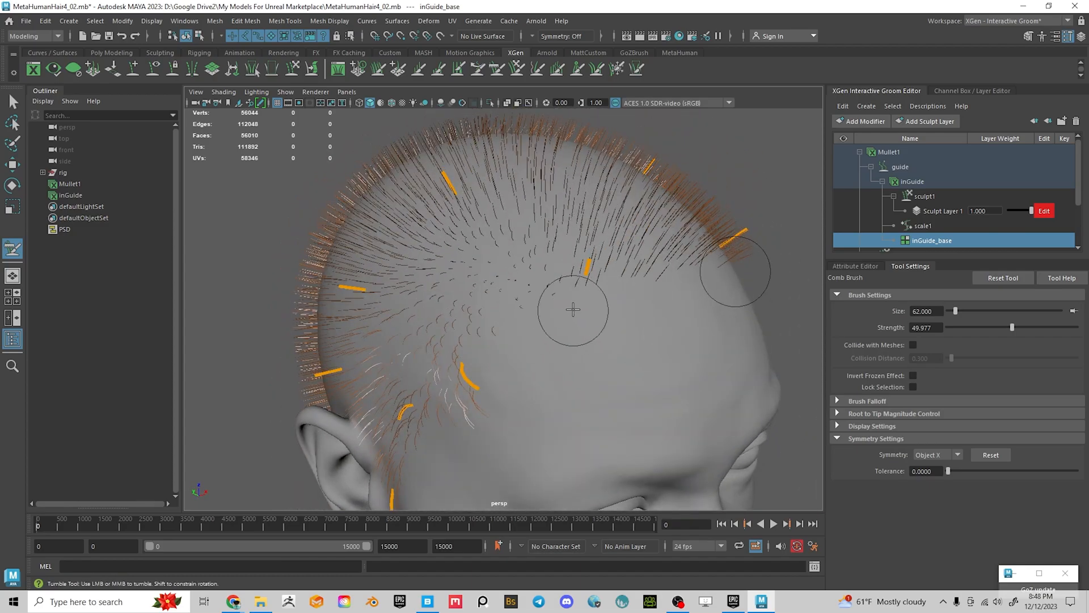
pyautogui.moveTo(537, 248); pyautogui.dragTo(649, 328)
pyautogui.moveTo(584, 235); pyautogui.dragTo(653, 335)
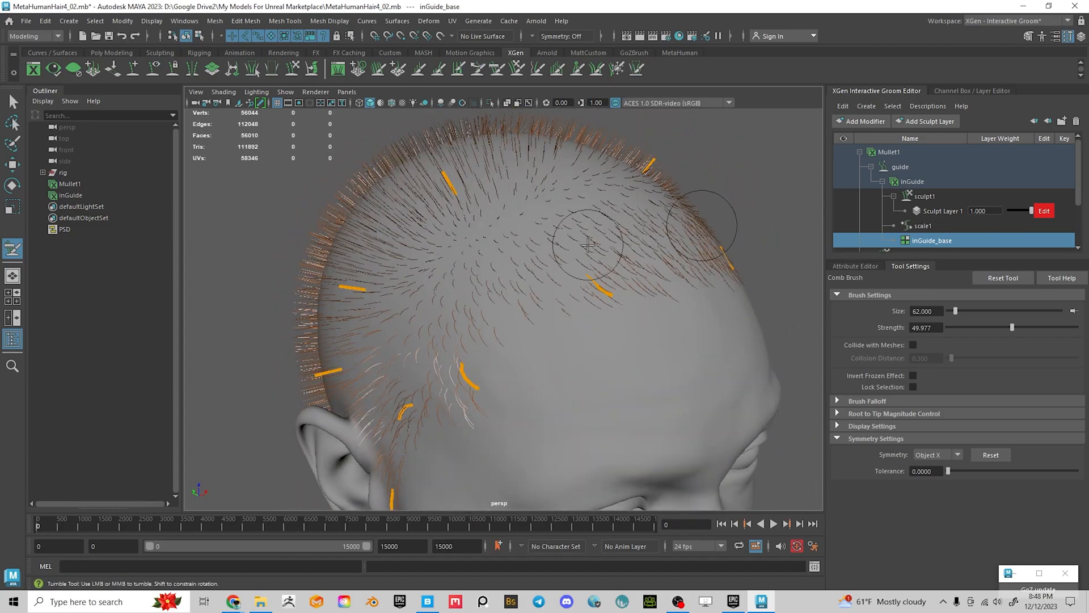
pyautogui.keyDown('alt'); pyautogui.moveTo(596, 275); pyautogui.dragTo(652, 340); pyautogui.keyUp('alt')
pyautogui.moveTo(715, 287)
pyautogui.mouseDown()
pyautogui.moveTo(730, 295)
pyautogui.moveTo(717, 331)
pyautogui.moveTo(412, 268)
pyautogui.moveTo(341, 271)
pyautogui.mouseUp()
pyautogui.keyDown('alt'); pyautogui.moveTo(425, 322); pyautogui.dragTo(351, 330); pyautogui.keyUp('alt')
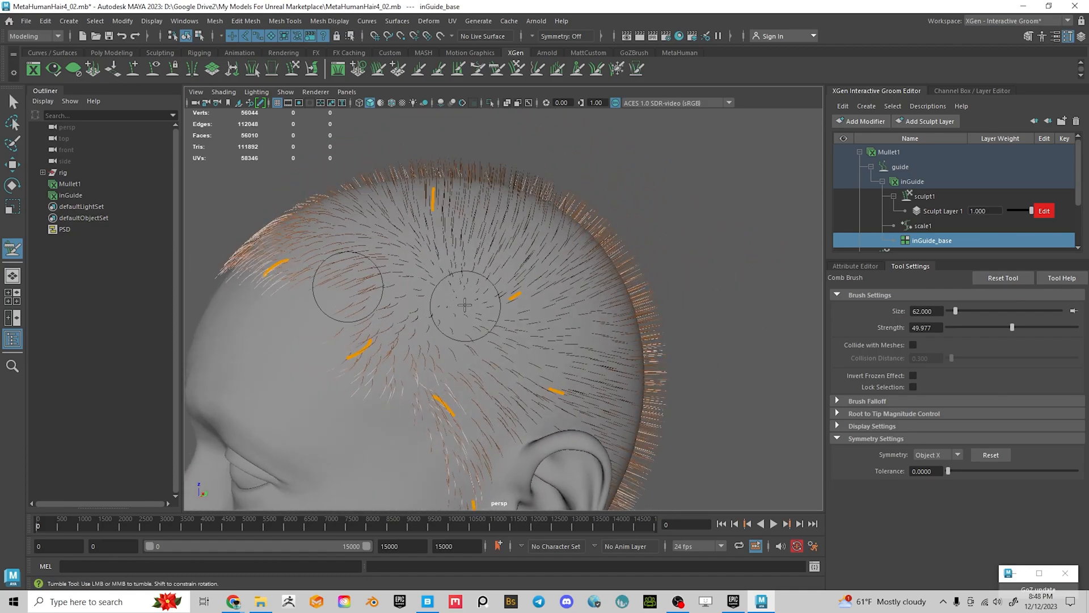
pyautogui.moveTo(574, 337)
pyautogui.keyDown('alt'); pyautogui.mouseDown()
pyautogui.moveTo(518, 316)
pyautogui.moveTo(520, 335)
pyautogui.mouseUp(); pyautogui.keyUp('alt')
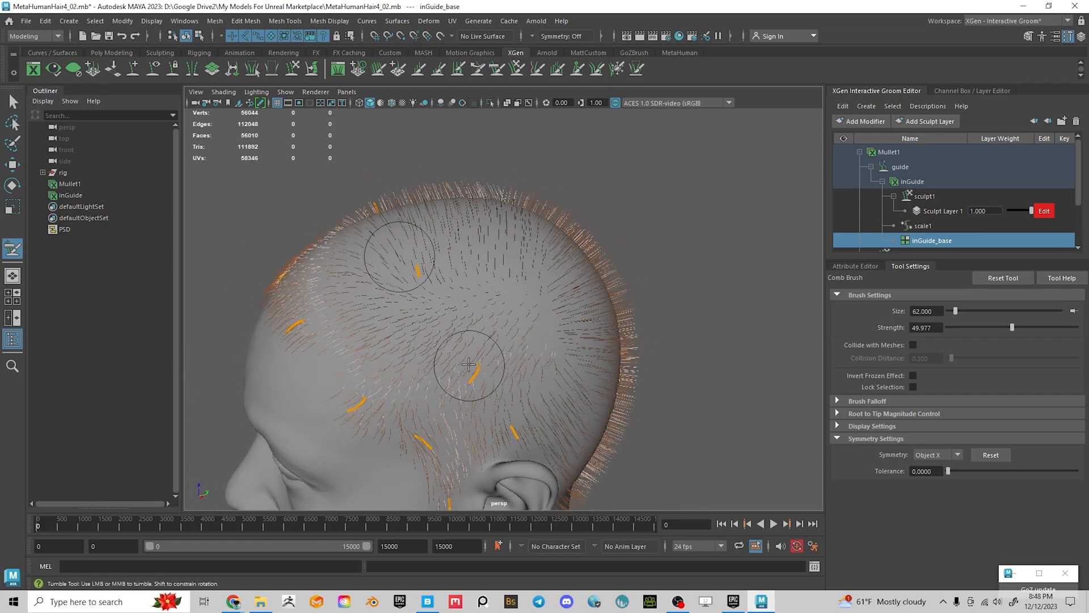
pyautogui.keyDown('alt'); pyautogui.moveTo(507, 402); pyautogui.dragTo(431, 255); pyautogui.keyUp('alt')
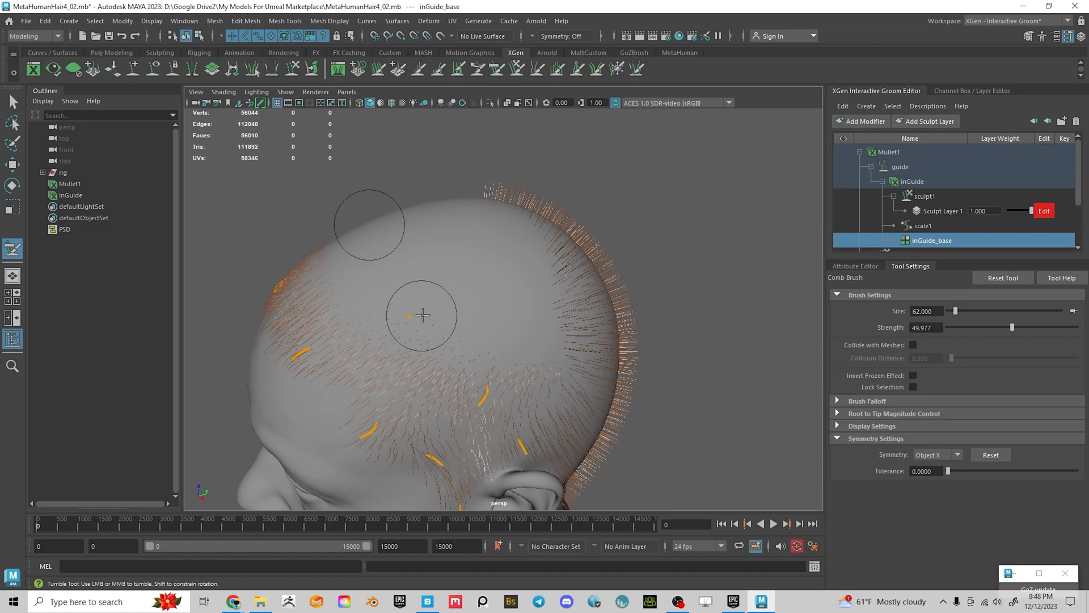
pyautogui.moveTo(445, 321)
pyautogui.keyDown('alt'); pyautogui.mouseDown()
pyautogui.moveTo(426, 270)
pyautogui.moveTo(430, 280)
pyautogui.moveTo(395, 245)
pyautogui.mouseUp(); pyautogui.keyUp('alt')
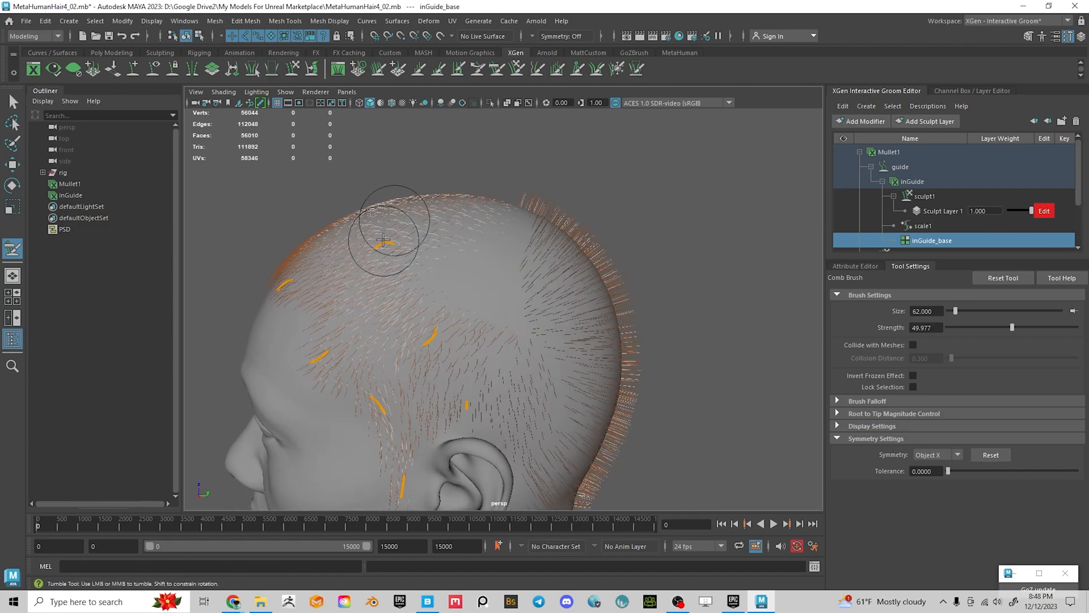
pyautogui.keyDown('alt'); pyautogui.moveTo(400, 264); pyautogui.dragTo(455, 329, button='right'); pyautogui.keyUp('alt')
pyautogui.keyDown('alt'); pyautogui.moveTo(538, 306); pyautogui.dragTo(477, 316); pyautogui.keyUp('alt')
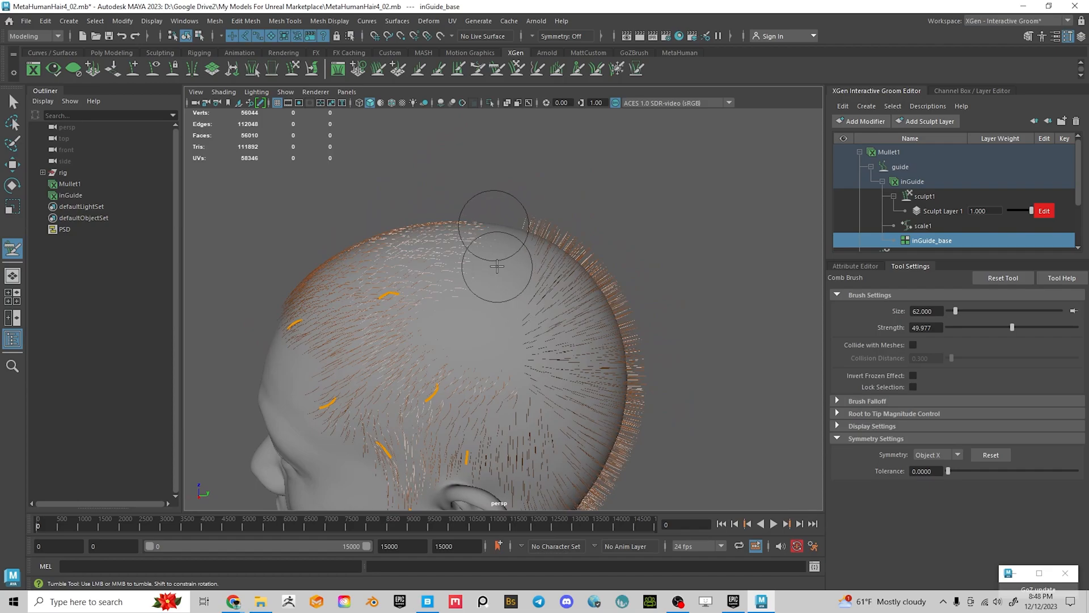
pyautogui.keyDown('alt'); pyautogui.moveTo(408, 290); pyautogui.dragTo(439, 267); pyautogui.keyUp('alt')
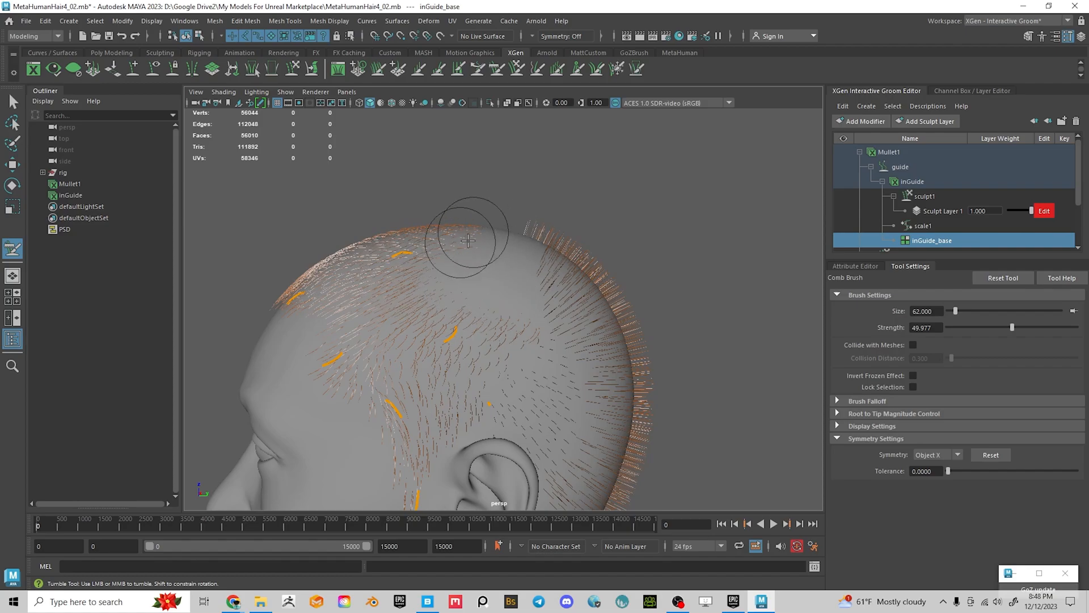
pyautogui.keyDown('alt'); pyautogui.moveTo(550, 285); pyautogui.dragTo(530, 296); pyautogui.keyUp('alt')
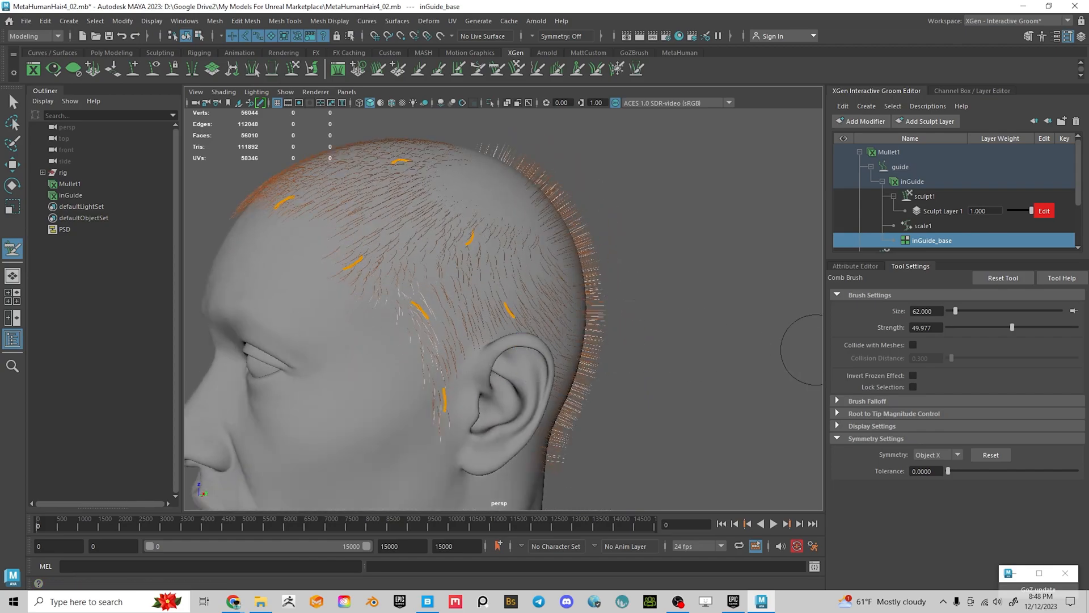
pyautogui.keyDown('alt'); pyautogui.moveTo(646, 414); pyautogui.dragTo(481, 293); pyautogui.keyUp('alt')
pyautogui.moveTo(482, 340)
pyautogui.keyDown('alt'); pyautogui.mouseDown()
pyautogui.moveTo(516, 308)
pyautogui.moveTo(468, 329)
pyautogui.moveTo(510, 349)
pyautogui.moveTo(693, 336)
pyautogui.moveTo(511, 329)
pyautogui.moveTo(499, 317)
pyautogui.moveTo(513, 326)
pyautogui.moveTo(500, 329)
pyautogui.moveTo(546, 304)
pyautogui.moveTo(564, 316)
pyautogui.moveTo(474, 175)
pyautogui.mouseUp(); pyautogui.keyUp('alt')
pyautogui.keyDown('alt'); pyautogui.moveTo(485, 239); pyautogui.dragTo(462, 183); pyautogui.keyUp('alt')
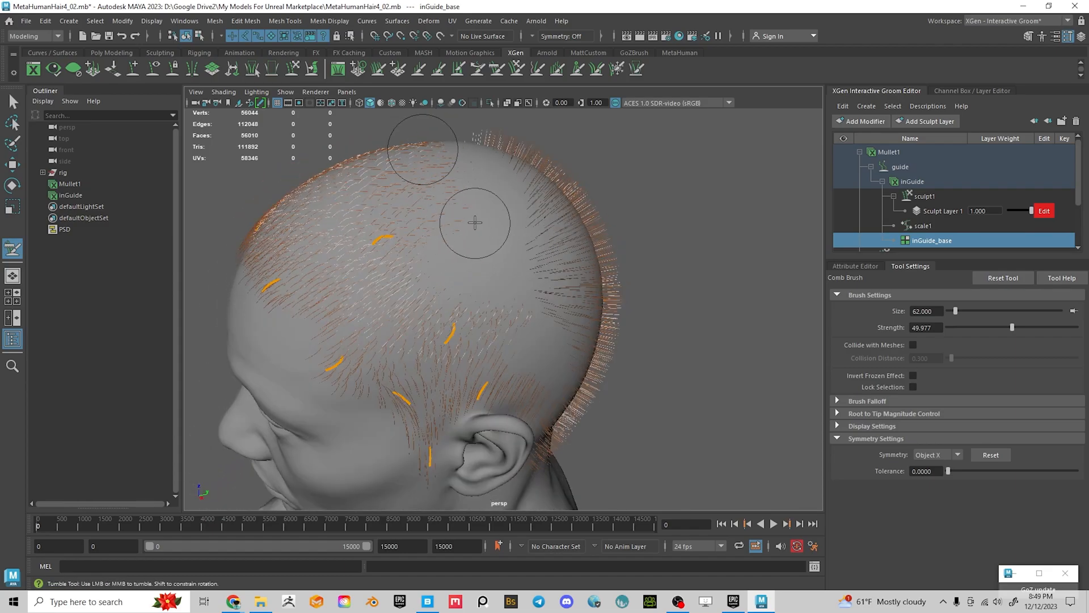
# Activate the Place Brush for inGuide_base and turn on Interpolate in its settings
pyautogui.click(855, 266)
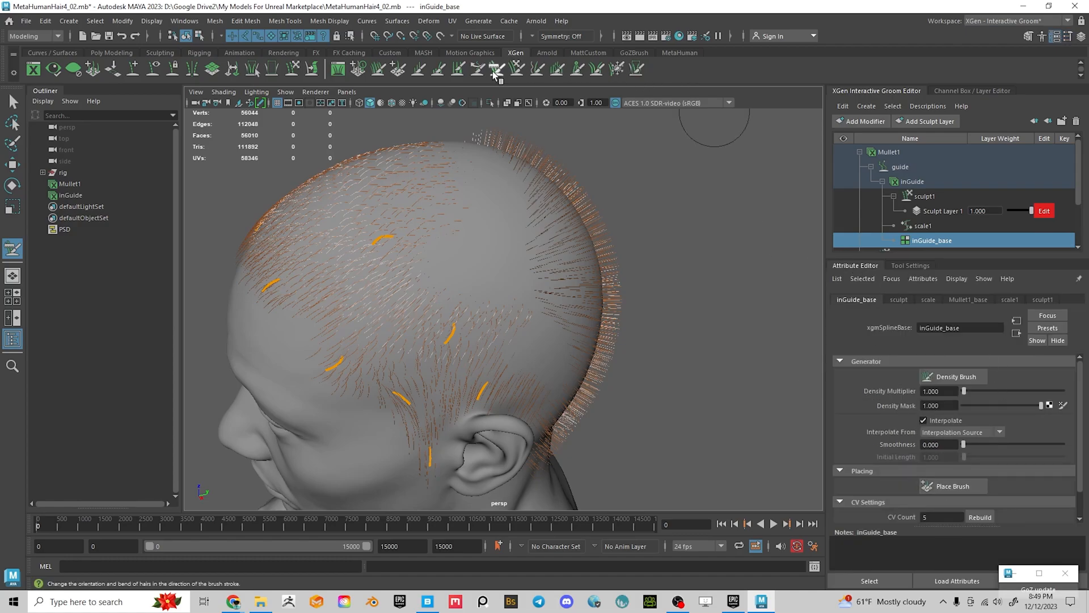
pyautogui.click(953, 487)
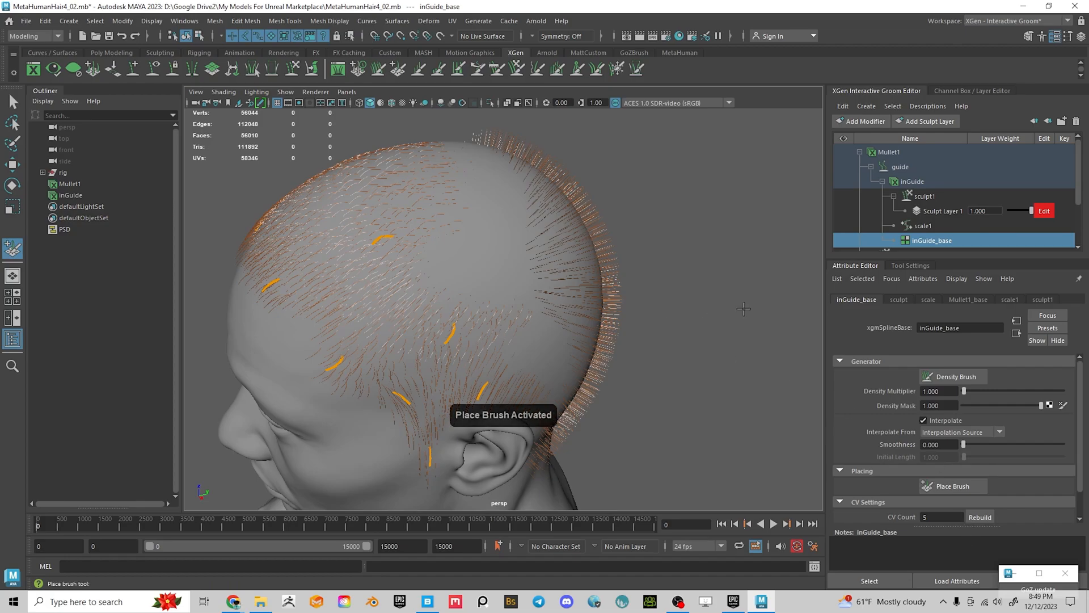
pyautogui.click(910, 266)
pyautogui.keyDown('alt'); pyautogui.moveTo(522, 284); pyautogui.dragTo(368, 273); pyautogui.keyUp('alt')
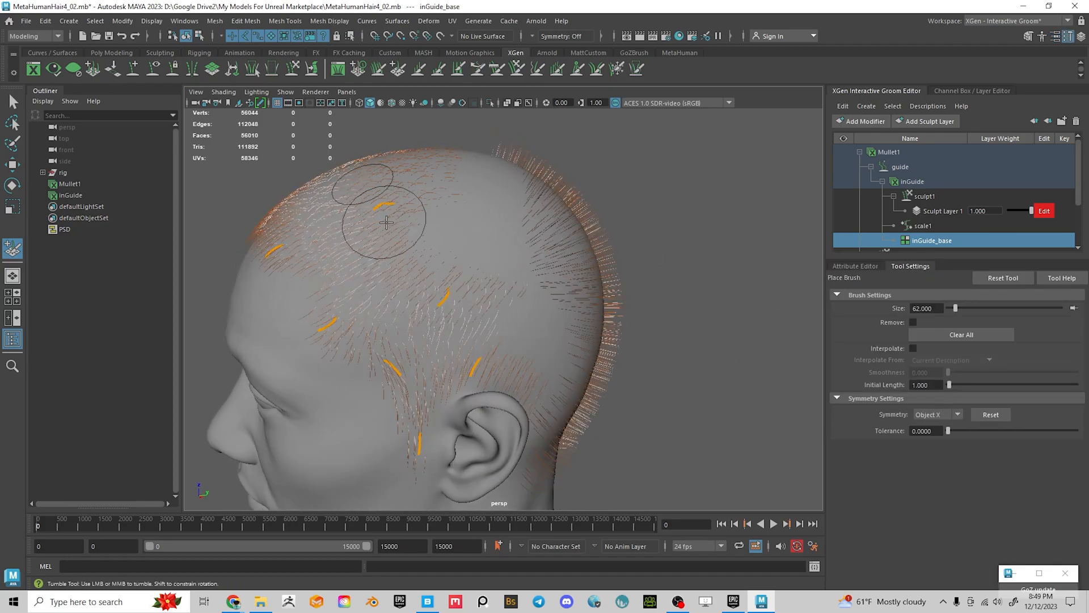
pyautogui.moveTo(493, 243)
pyautogui.keyDown('alt'); pyautogui.mouseDown()
pyautogui.moveTo(573, 304)
pyautogui.moveTo(566, 318)
pyautogui.moveTo(567, 261)
pyautogui.mouseUp(); pyautogui.keyUp('alt')
pyautogui.keyDown('alt'); pyautogui.moveTo(395, 327); pyautogui.dragTo(489, 318); pyautogui.keyUp('alt')
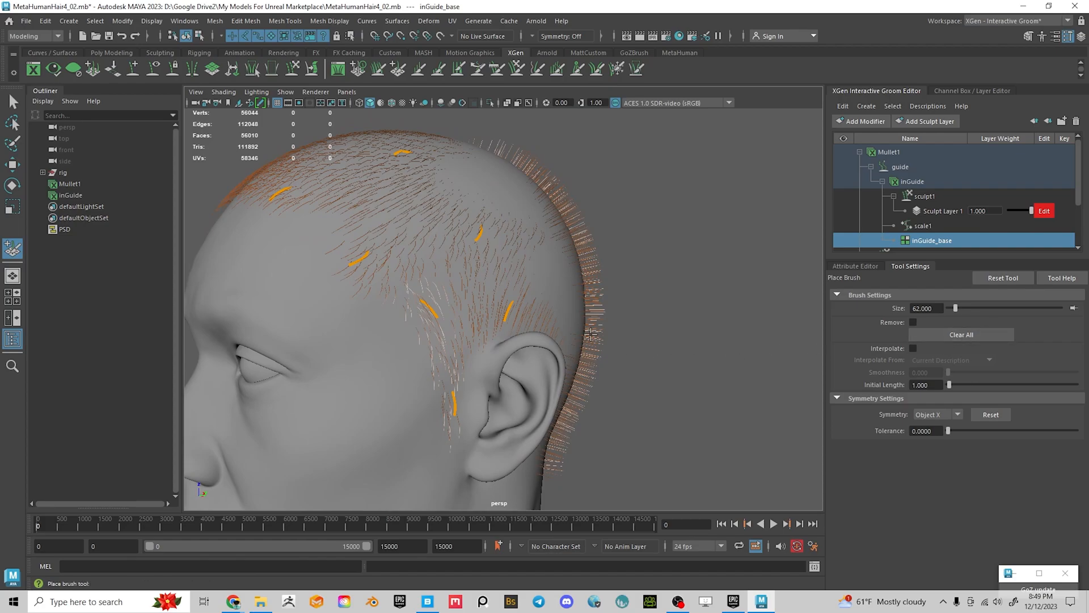
pyautogui.click(913, 349)
# Place a test guide on the crown, inspect it from behind, then undo it
pyautogui.moveTo(579, 250)
pyautogui.keyDown('alt'); pyautogui.mouseDown()
pyautogui.moveTo(557, 258)
pyautogui.moveTo(466, 190)
pyautogui.moveTo(418, 196)
pyautogui.mouseUp(); pyautogui.keyUp('alt')
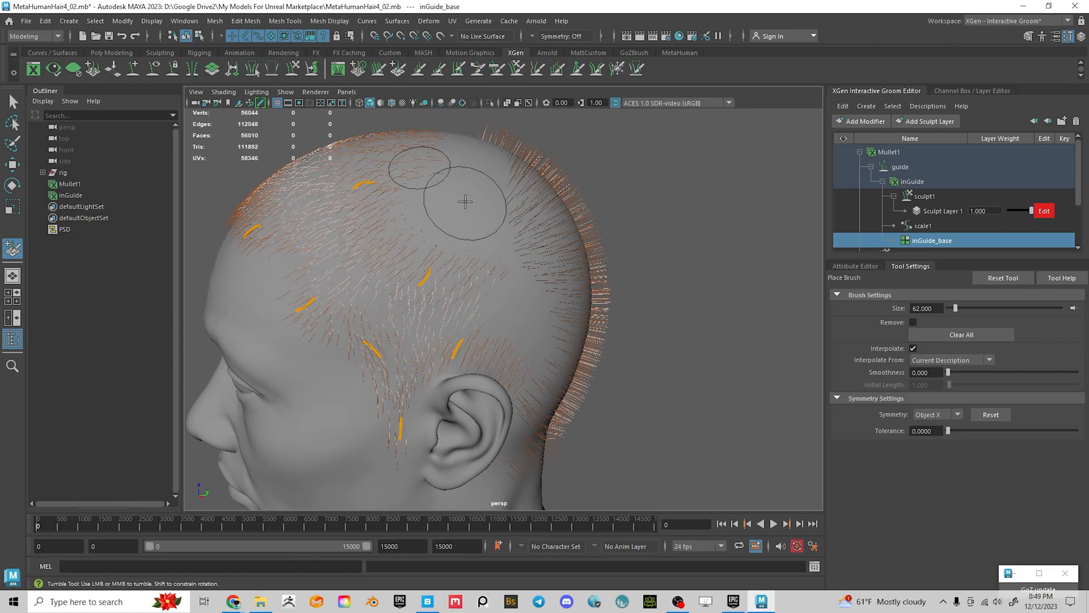
pyautogui.keyDown('alt'); pyautogui.moveTo(466, 186); pyautogui.dragTo(469, 211); pyautogui.keyUp('alt')
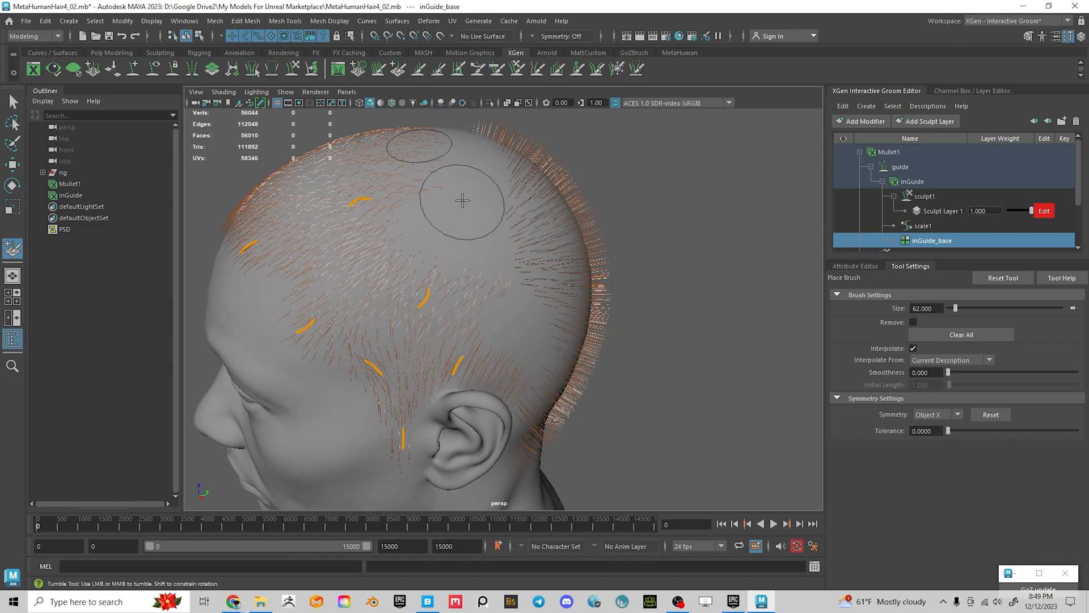
pyautogui.click(465, 192)
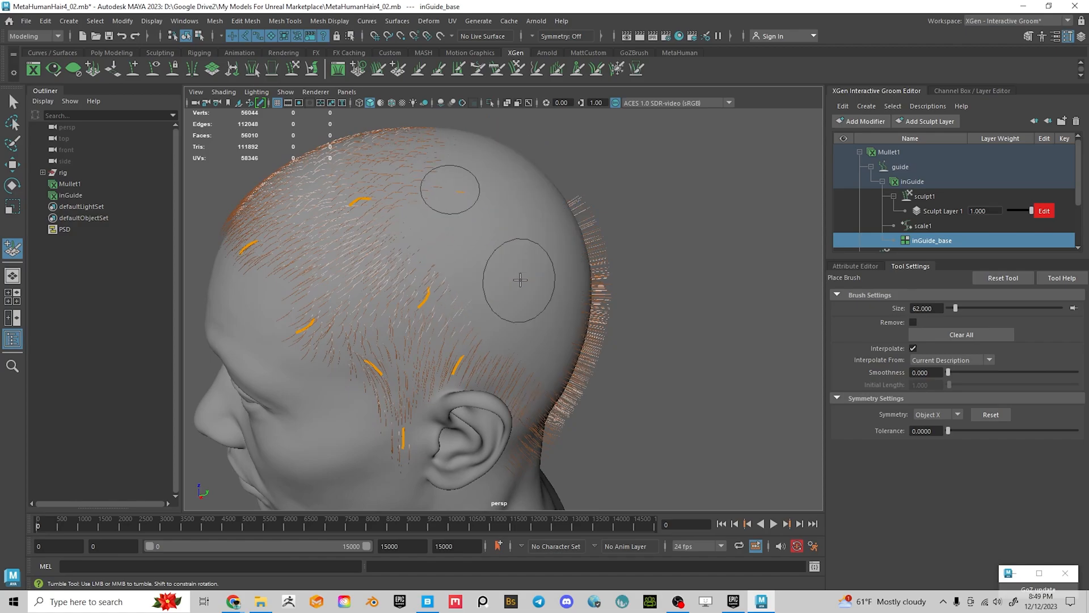
pyautogui.moveTo(506, 260)
pyautogui.keyDown('alt'); pyautogui.mouseDown()
pyautogui.moveTo(414, 268)
pyautogui.moveTo(471, 240)
pyautogui.moveTo(481, 301)
pyautogui.moveTo(534, 263)
pyautogui.moveTo(598, 290)
pyautogui.moveTo(493, 304)
pyautogui.moveTo(489, 362)
pyautogui.mouseUp(); pyautogui.keyUp('alt')
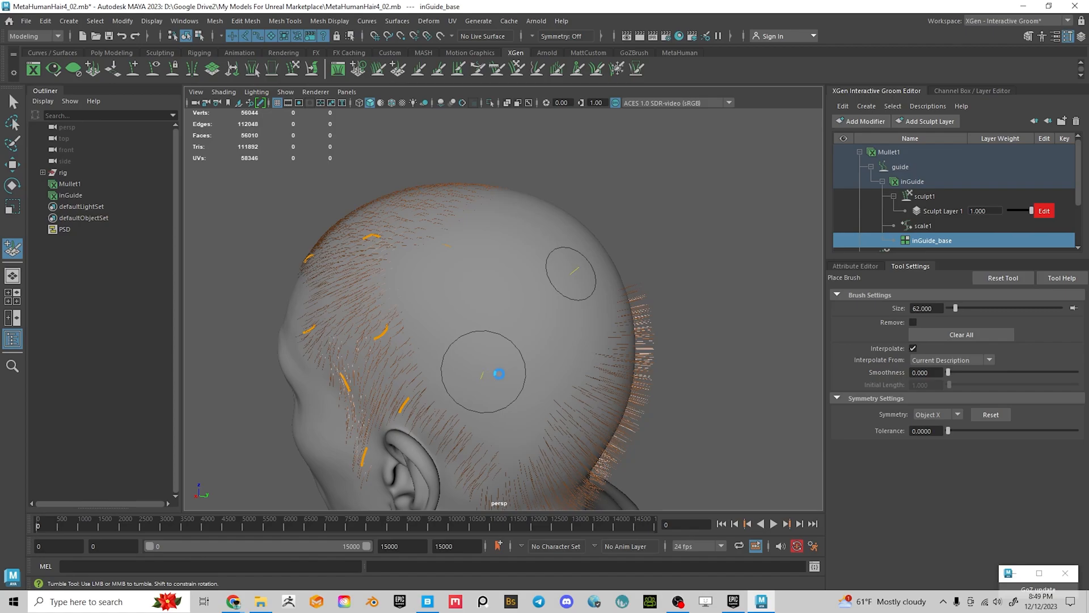
pyautogui.moveTo(564, 449)
pyautogui.keyDown('alt'); pyautogui.mouseDown()
pyautogui.moveTo(515, 335)
pyautogui.moveTo(564, 325)
pyautogui.mouseUp(); pyautogui.keyUp('alt')
pyautogui.hotkey('ctrl', 'z')
pyautogui.moveTo(511, 261)
pyautogui.keyDown('alt'); pyautogui.mouseDown()
pyautogui.moveTo(511, 231)
pyautogui.moveTo(288, 273)
pyautogui.mouseUp(); pyautogui.keyUp('alt')
# Switch back to the Comb Brush, look around the head, and save the scene with Ctrl+S
pyautogui.click(497, 68)
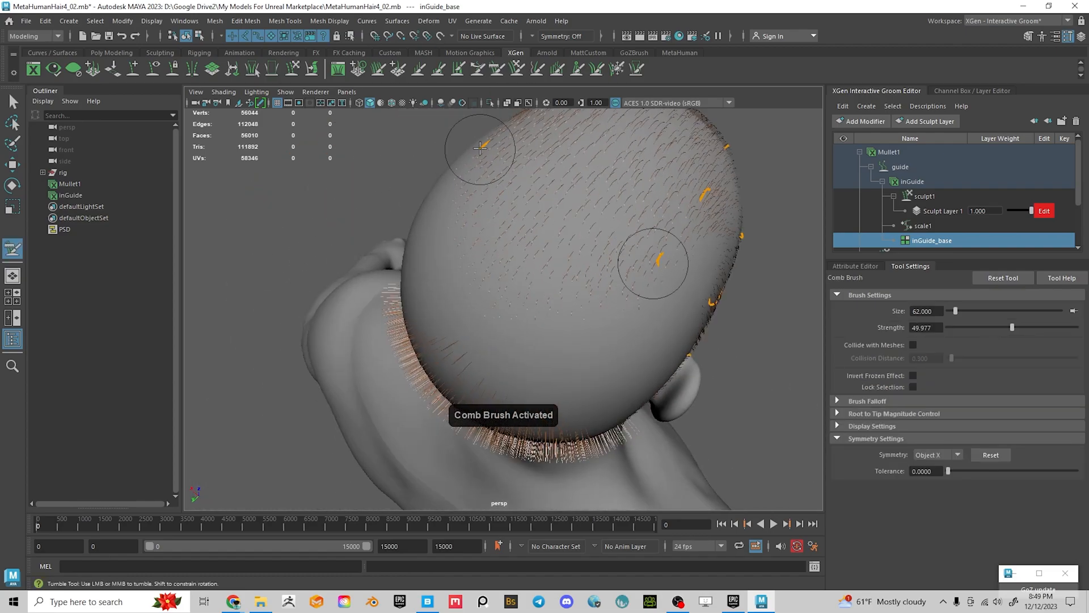
pyautogui.moveTo(559, 243)
pyautogui.keyDown('alt'); pyautogui.mouseDown()
pyautogui.moveTo(570, 243)
pyautogui.moveTo(556, 211)
pyautogui.mouseUp(); pyautogui.keyUp('alt')
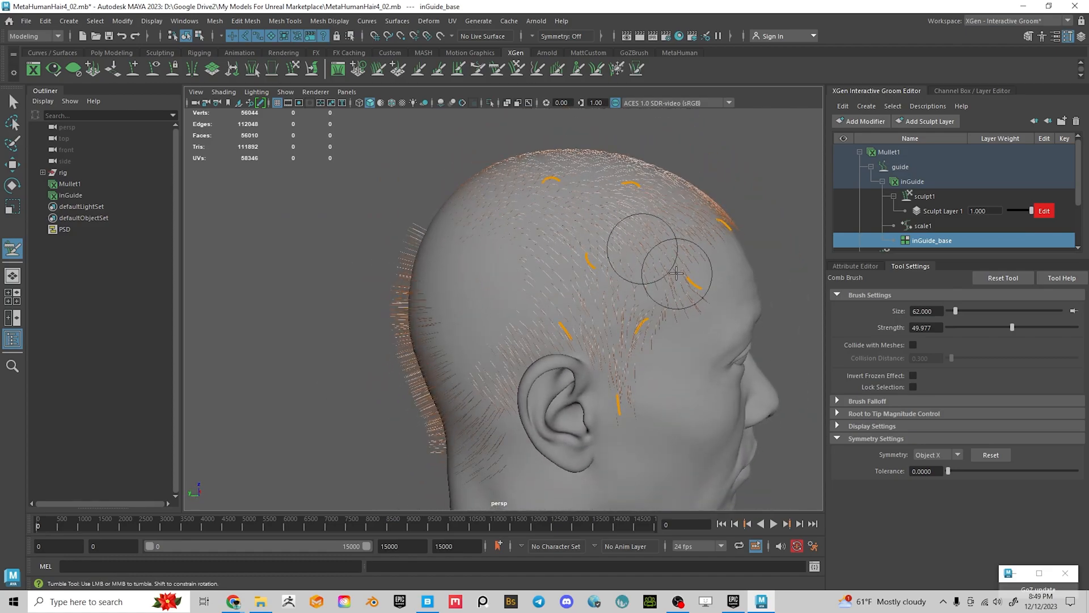
pyautogui.keyDown('alt'); pyautogui.moveTo(564, 250); pyautogui.dragTo(565, 219); pyautogui.keyUp('alt')
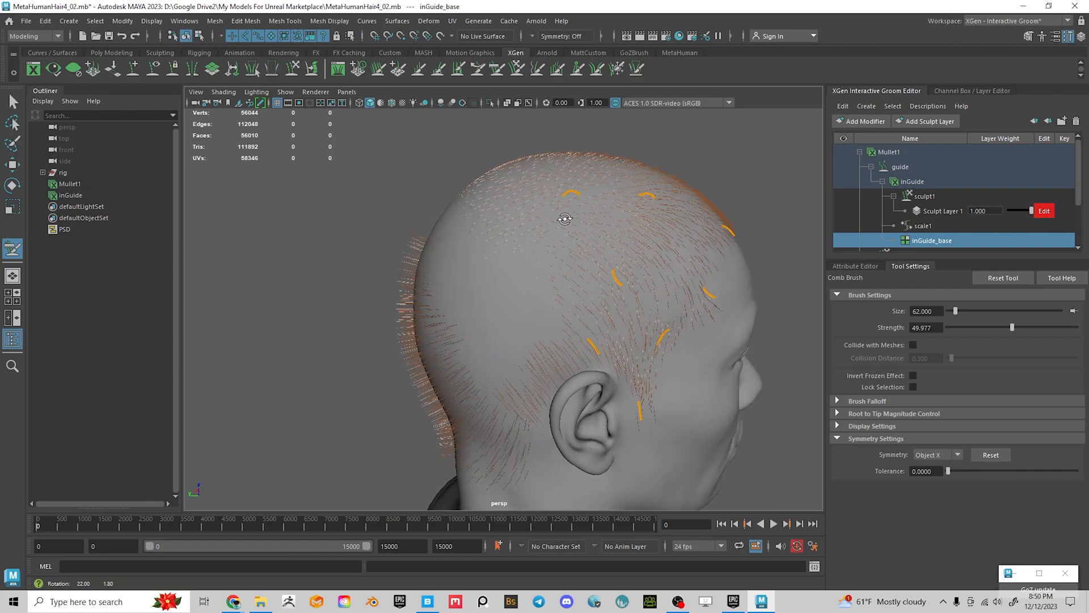
pyautogui.keyDown('alt'); pyautogui.moveTo(519, 250); pyautogui.dragTo(356, 239); pyautogui.keyUp('alt')
pyautogui.keyDown('alt'); pyautogui.moveTo(408, 256); pyautogui.dragTo(329, 213, button='middle'); pyautogui.keyUp('alt')
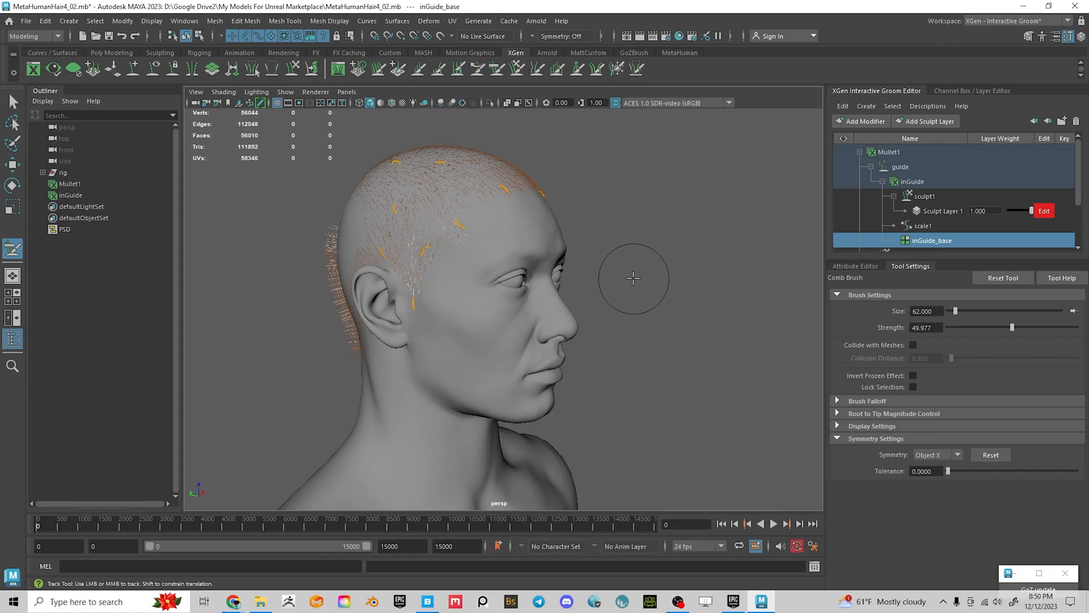
pyautogui.hotkey('ctrl', 's')
# Orbit around the back, temples and profile of the head to check the groom
pyautogui.keyDown('alt'); pyautogui.moveTo(554, 267); pyautogui.dragTo(753, 345); pyautogui.keyUp('alt')
pyautogui.keyDown('alt'); pyautogui.moveTo(753, 345); pyautogui.dragTo(669, 300, button='middle'); pyautogui.keyUp('alt')
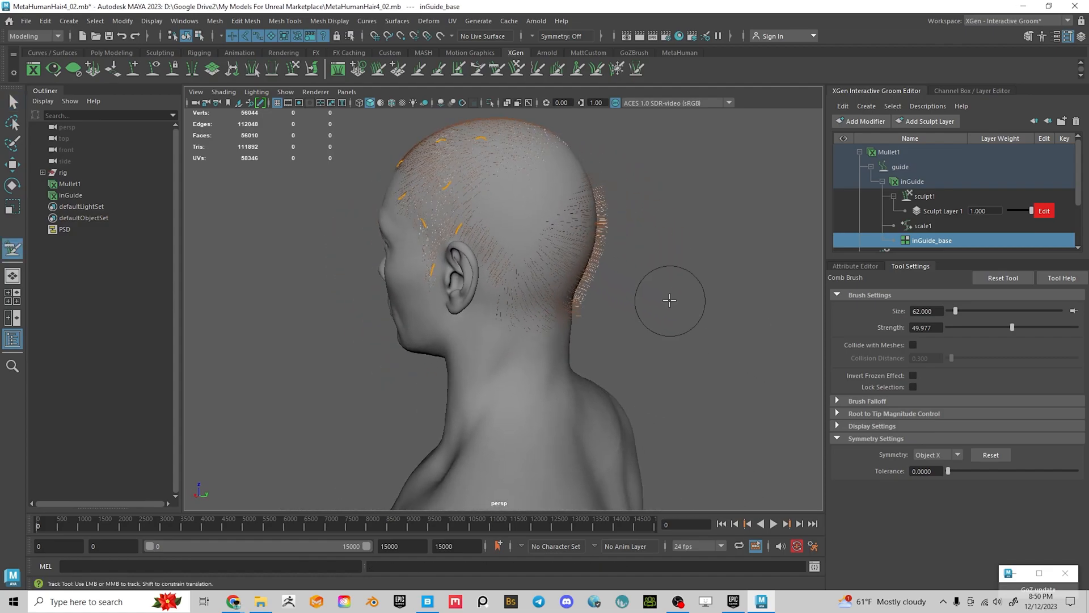
pyautogui.keyDown('alt'); pyautogui.moveTo(620, 286); pyautogui.dragTo(671, 326); pyautogui.keyUp('alt')
pyautogui.keyDown('alt'); pyautogui.moveTo(416, 216); pyautogui.dragTo(416, 253, button='middle'); pyautogui.keyUp('alt')
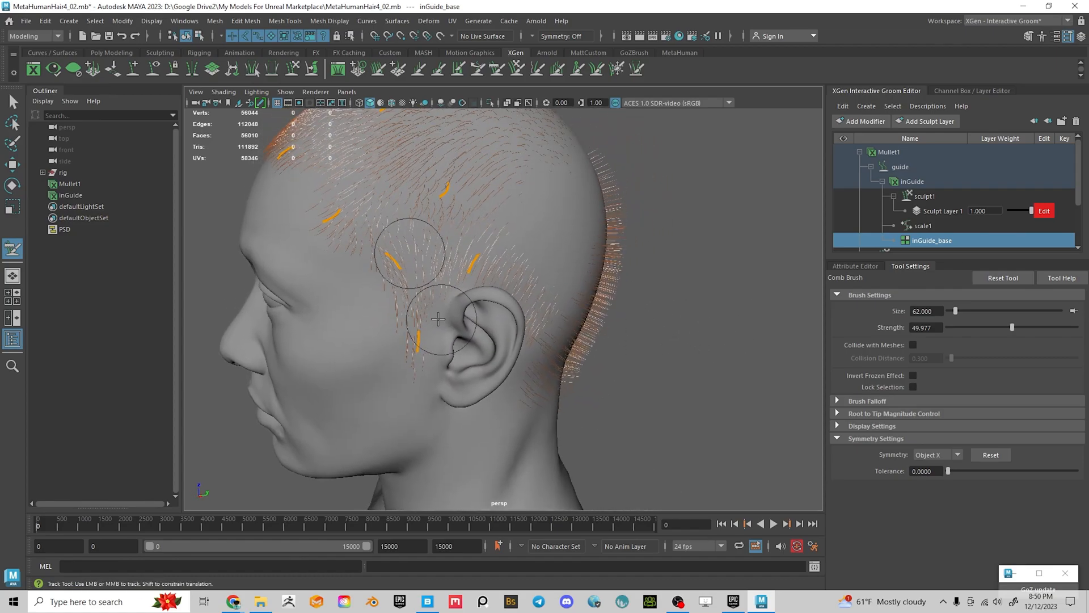
pyautogui.keyDown('alt'); pyautogui.moveTo(416, 253); pyautogui.dragTo(479, 335, button='right'); pyautogui.keyUp('alt')
pyautogui.keyDown('alt'); pyautogui.moveTo(424, 241); pyautogui.dragTo(442, 352, button='middle'); pyautogui.keyUp('alt')
pyautogui.keyDown('alt'); pyautogui.moveTo(441, 352); pyautogui.dragTo(467, 449, button='right'); pyautogui.keyUp('alt')
pyautogui.keyDown('alt'); pyautogui.moveTo(467, 449); pyautogui.dragTo(537, 365); pyautogui.keyUp('alt')
pyautogui.keyDown('alt'); pyautogui.moveTo(537, 365); pyautogui.dragTo(429, 264, button='right'); pyautogui.keyUp('alt')
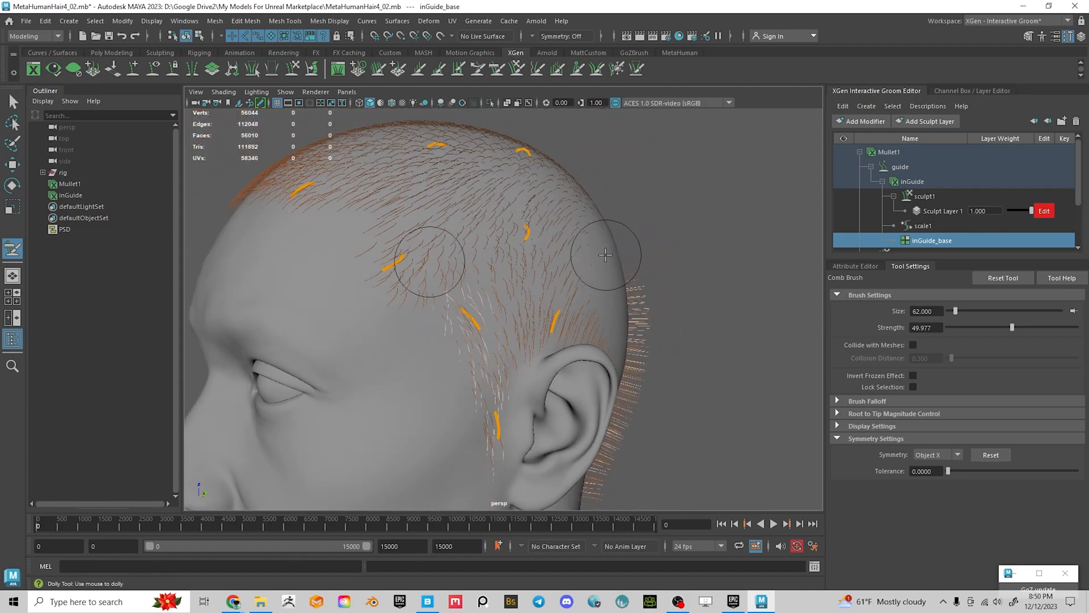
pyautogui.keyDown('alt'); pyautogui.moveTo(589, 284); pyautogui.dragTo(552, 319); pyautogui.keyUp('alt')
pyautogui.keyDown('alt'); pyautogui.moveTo(618, 349); pyautogui.dragTo(587, 299, button='middle'); pyautogui.keyUp('alt')
pyautogui.keyDown('alt'); pyautogui.moveTo(587, 299); pyautogui.dragTo(590, 330); pyautogui.keyUp('alt')
pyautogui.keyDown('alt'); pyautogui.moveTo(737, 334); pyautogui.dragTo(709, 329, button='right'); pyautogui.keyUp('alt')
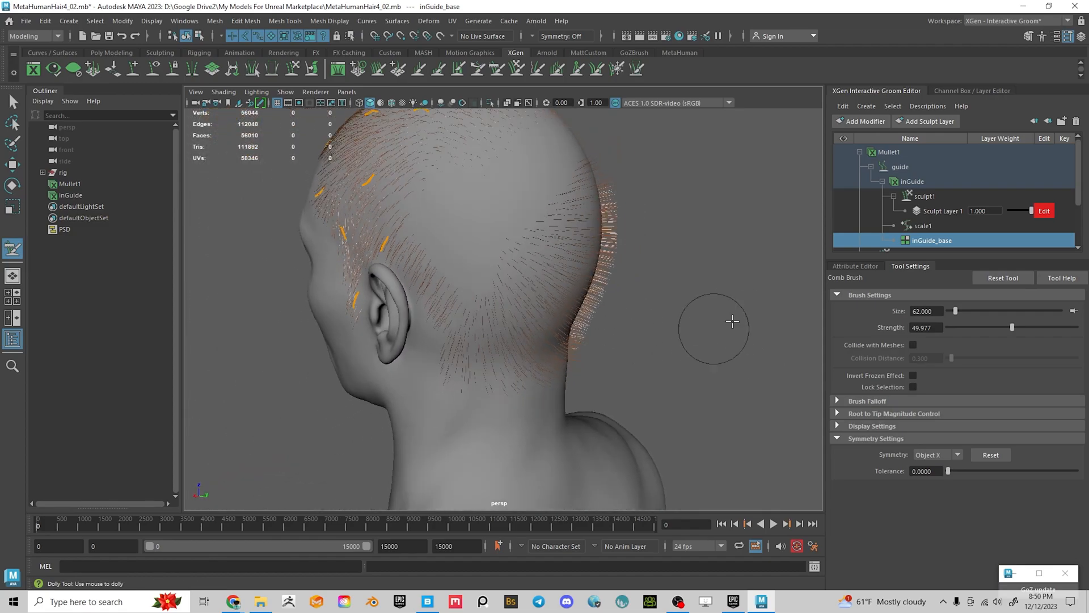
# Show the inGuide_base attributes, activate the Place Brush, and orbit around the head
pyautogui.click(846, 264)
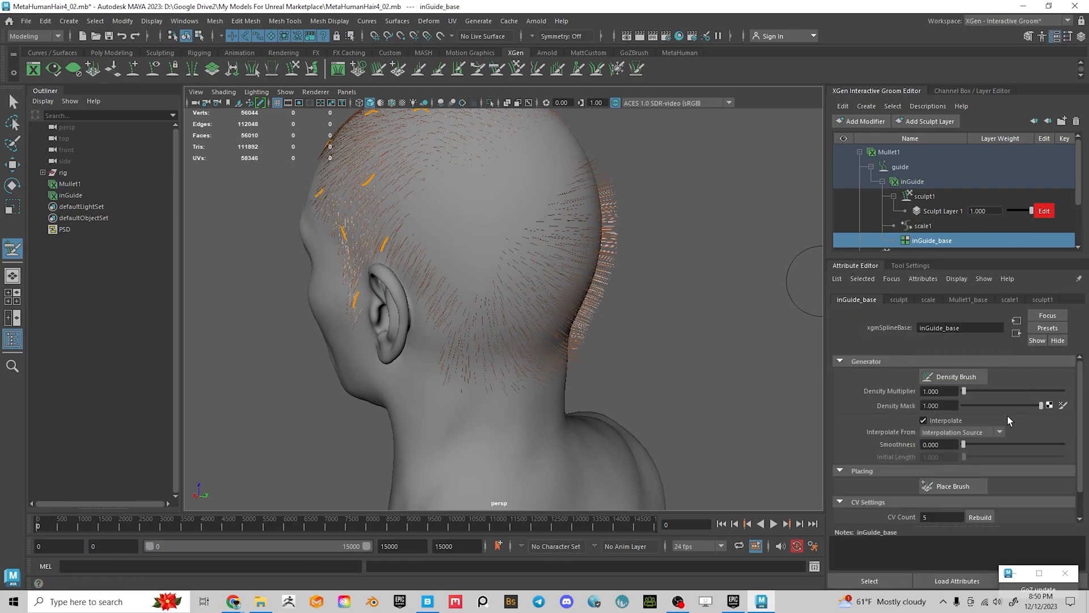
pyautogui.click(951, 481)
pyautogui.click(911, 265)
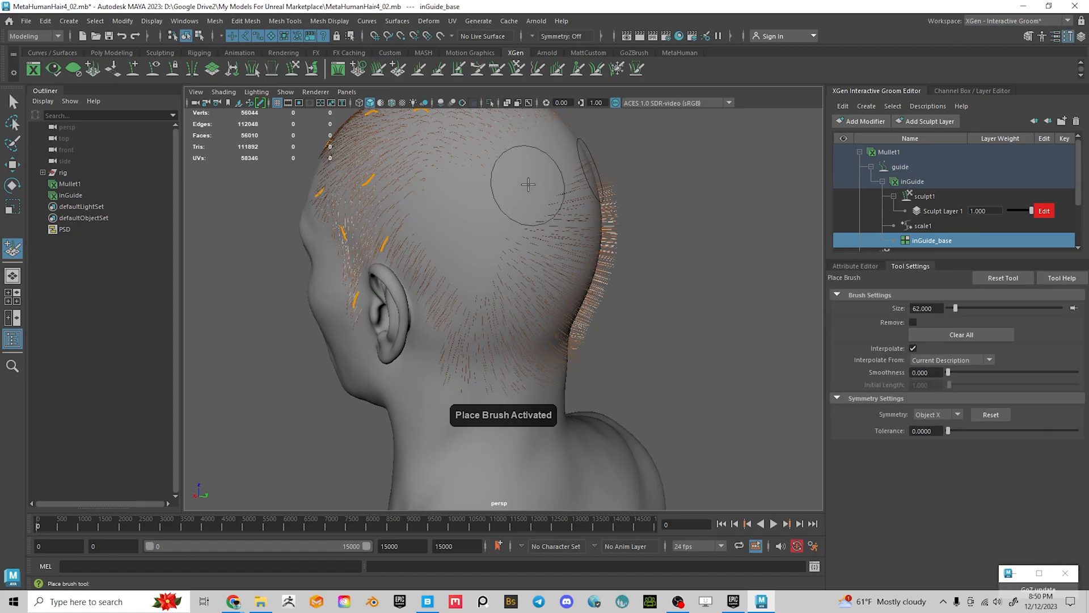
pyautogui.keyDown('alt'); pyautogui.moveTo(533, 147); pyautogui.dragTo(465, 190); pyautogui.keyUp('alt')
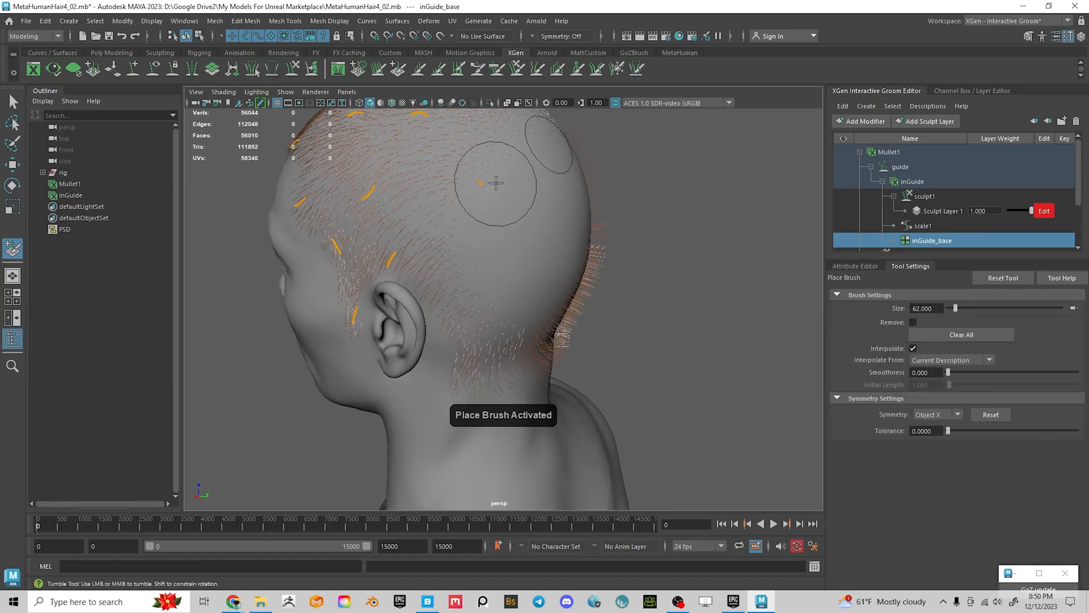
pyautogui.moveTo(553, 213)
pyautogui.keyDown('alt'); pyautogui.mouseDown()
pyautogui.moveTo(530, 207)
pyautogui.moveTo(532, 236)
pyautogui.moveTo(494, 294)
pyautogui.mouseUp(); pyautogui.keyUp('alt')
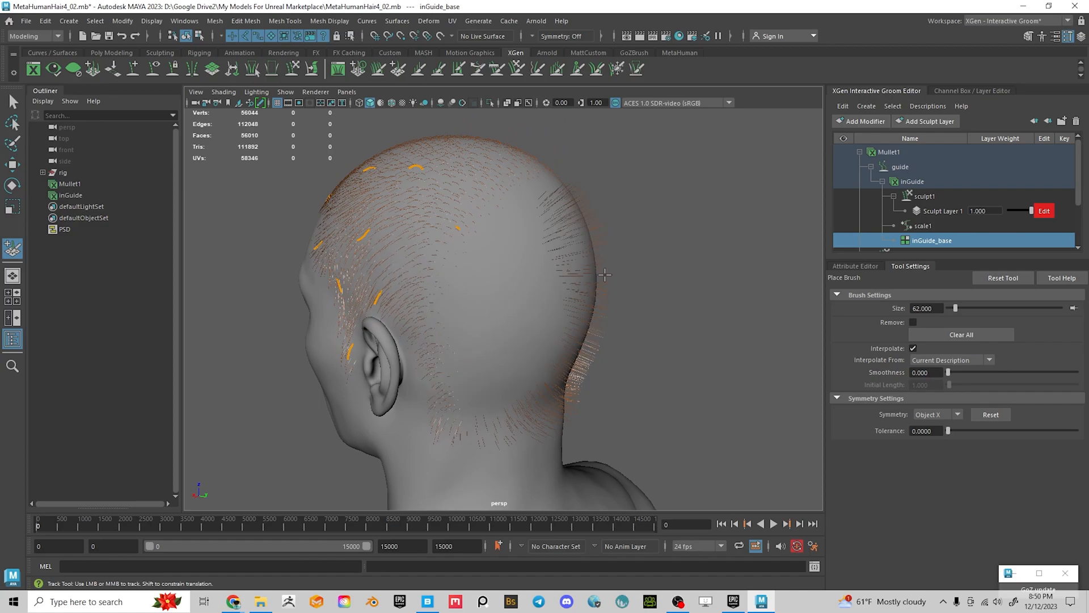
# With the Comb Brush, stroke the guides behind both ears down toward the neck, then inspect
pyautogui.click(514, 68)
pyautogui.keyDown('alt'); pyautogui.moveTo(494, 317); pyautogui.dragTo(488, 454); pyautogui.keyUp('alt')
pyautogui.moveTo(438, 351)
pyautogui.keyDown('alt'); pyautogui.mouseDown()
pyautogui.moveTo(495, 336)
pyautogui.moveTo(505, 392)
pyautogui.mouseUp(); pyautogui.keyUp('alt')
pyautogui.keyDown('alt'); pyautogui.moveTo(527, 357); pyautogui.dragTo(438, 337); pyautogui.keyUp('alt')
pyautogui.moveTo(637, 296); pyautogui.dragTo(638, 313)
pyautogui.moveTo(651, 221)
pyautogui.keyDown('alt'); pyautogui.mouseDown()
pyautogui.moveTo(556, 244)
pyautogui.moveTo(505, 273)
pyautogui.moveTo(520, 239)
pyautogui.mouseUp(); pyautogui.keyUp('alt')
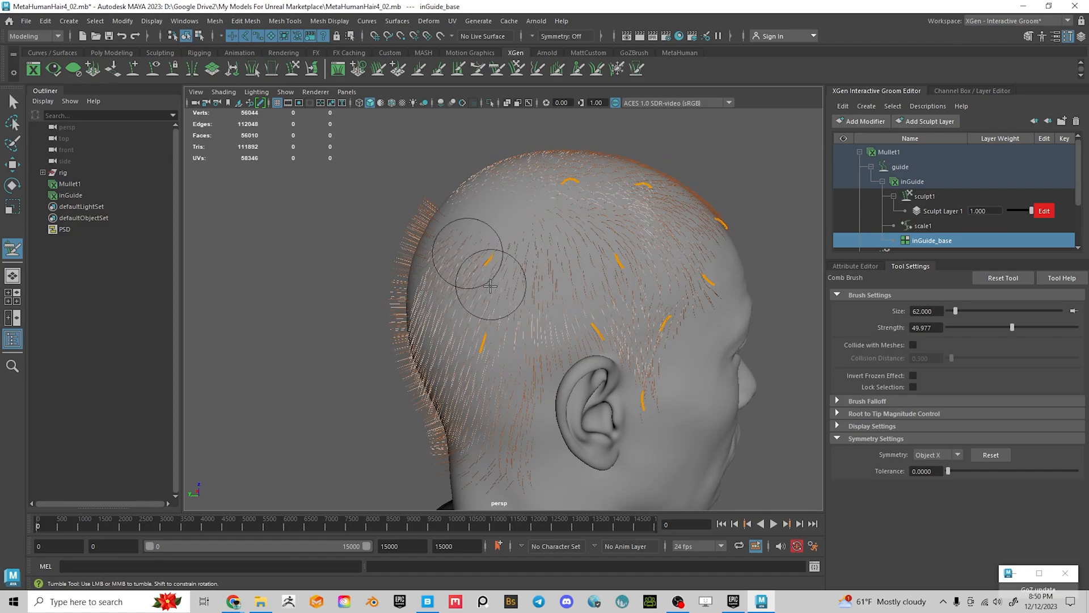
pyautogui.moveTo(513, 262)
pyautogui.keyDown('alt'); pyautogui.mouseDown()
pyautogui.moveTo(450, 253)
pyautogui.moveTo(418, 271)
pyautogui.moveTo(389, 237)
pyautogui.moveTo(494, 309)
pyautogui.moveTo(454, 307)
pyautogui.moveTo(536, 309)
pyautogui.mouseUp(); pyautogui.keyUp('alt')
pyautogui.moveTo(653, 206)
pyautogui.keyDown('alt'); pyautogui.mouseDown()
pyautogui.moveTo(599, 180)
pyautogui.moveTo(608, 227)
pyautogui.moveTo(557, 181)
pyautogui.mouseUp(); pyautogui.keyUp('alt')
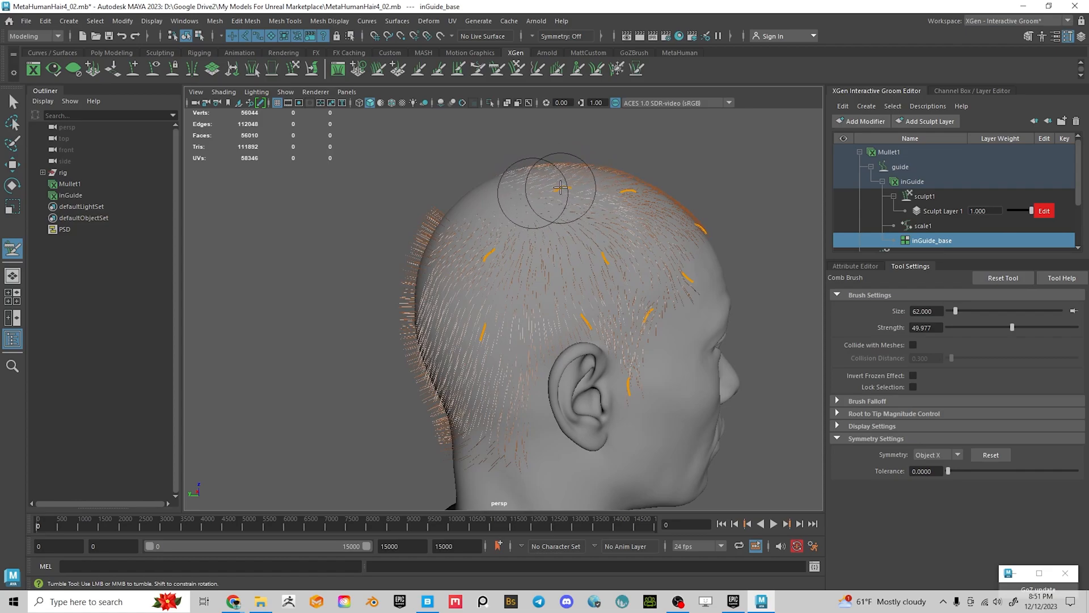
pyautogui.keyDown('alt'); pyautogui.moveTo(538, 222); pyautogui.dragTo(713, 263); pyautogui.keyUp('alt')
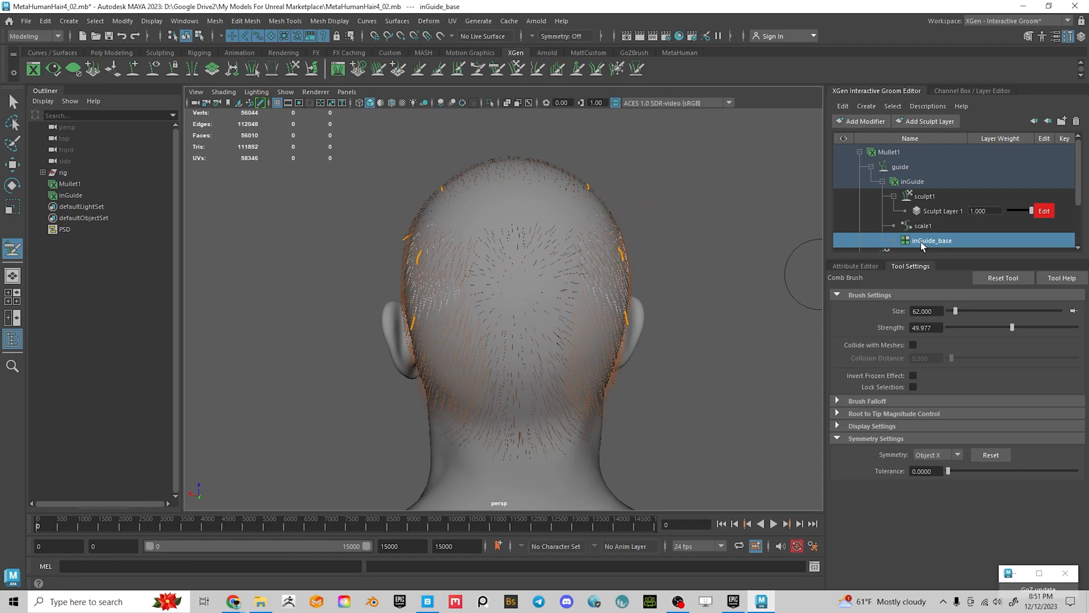
# Show the inGuide_base attributes, activate the Place Brush, and orbit to view the back of the head
pyautogui.click(855, 265)
pyautogui.click(948, 486)
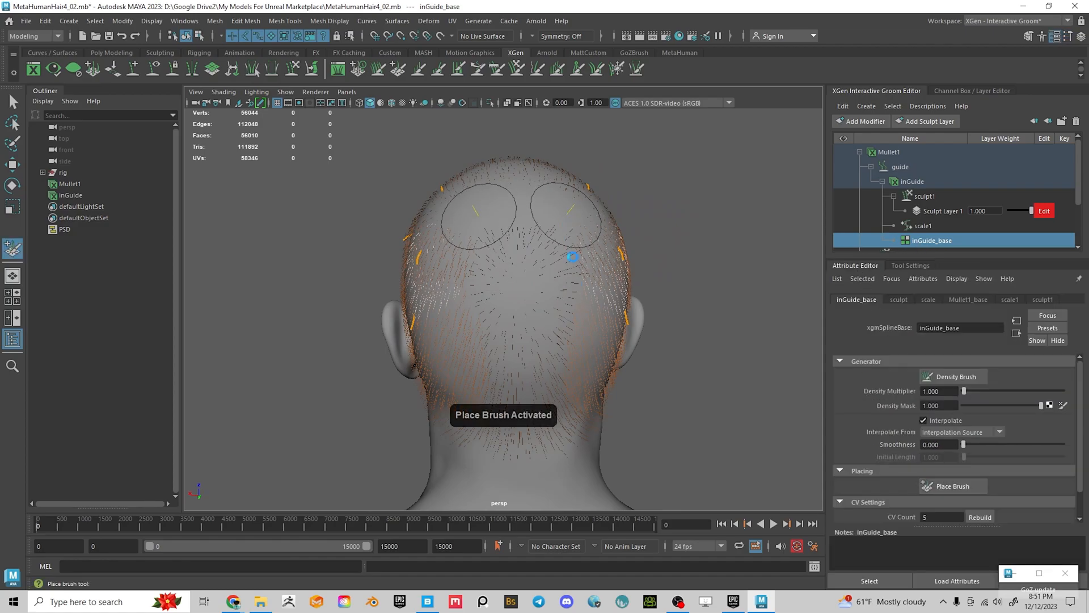
pyautogui.keyDown('alt'); pyautogui.moveTo(494, 321); pyautogui.dragTo(576, 343); pyautogui.keyUp('alt')
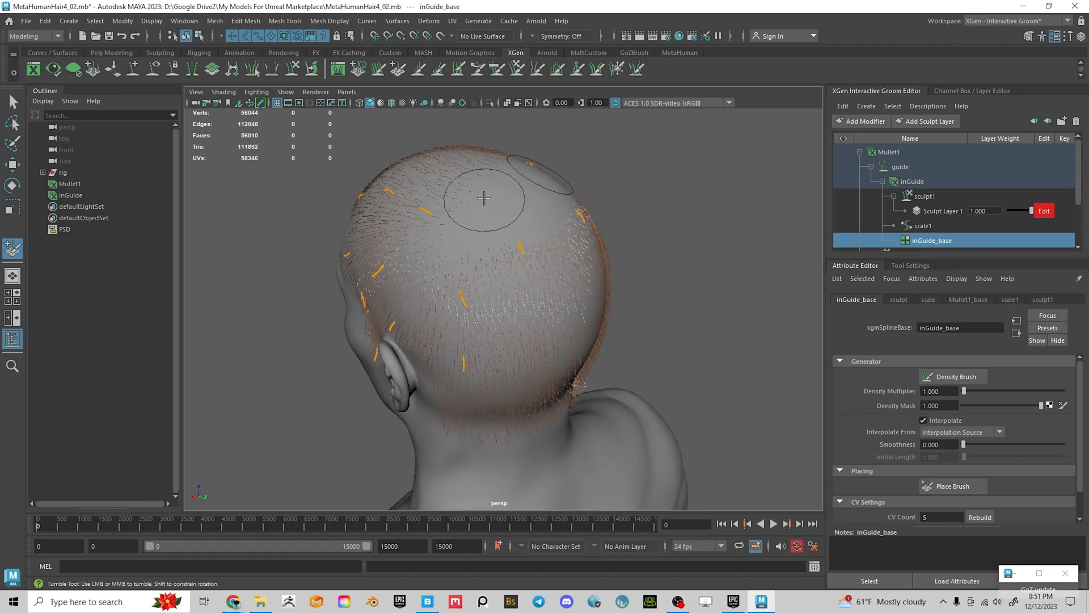
pyautogui.keyDown('alt'); pyautogui.moveTo(612, 293); pyautogui.dragTo(614, 306); pyautogui.keyUp('alt')
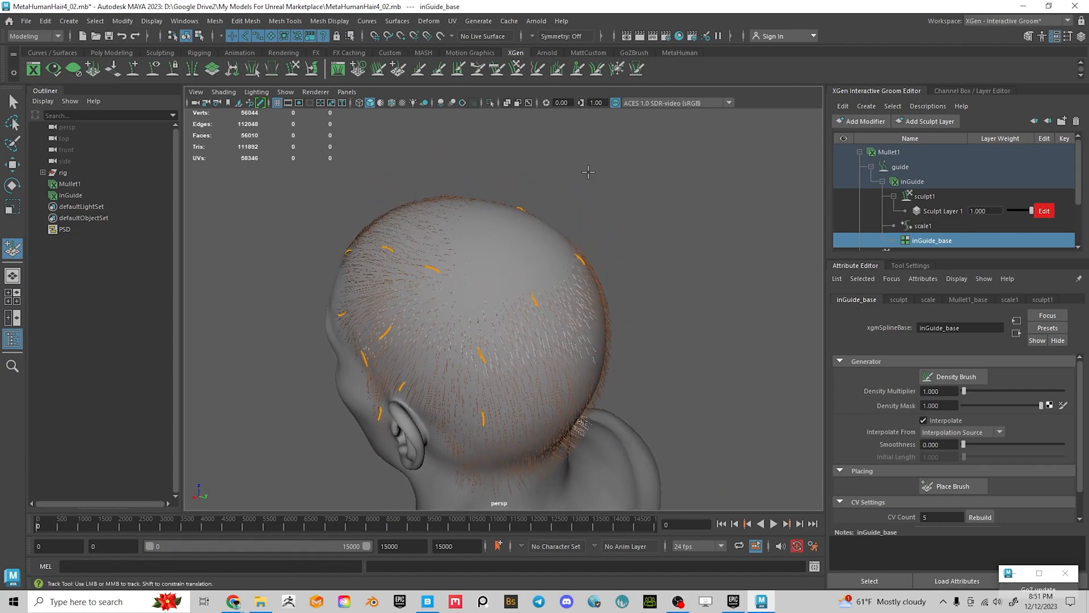
# Comb a crown guide and its mirror across the top of the head, then reactivate the Place Brush
pyautogui.click(498, 70)
pyautogui.keyDown('alt'); pyautogui.moveTo(499, 247); pyautogui.dragTo(542, 275); pyautogui.keyUp('alt')
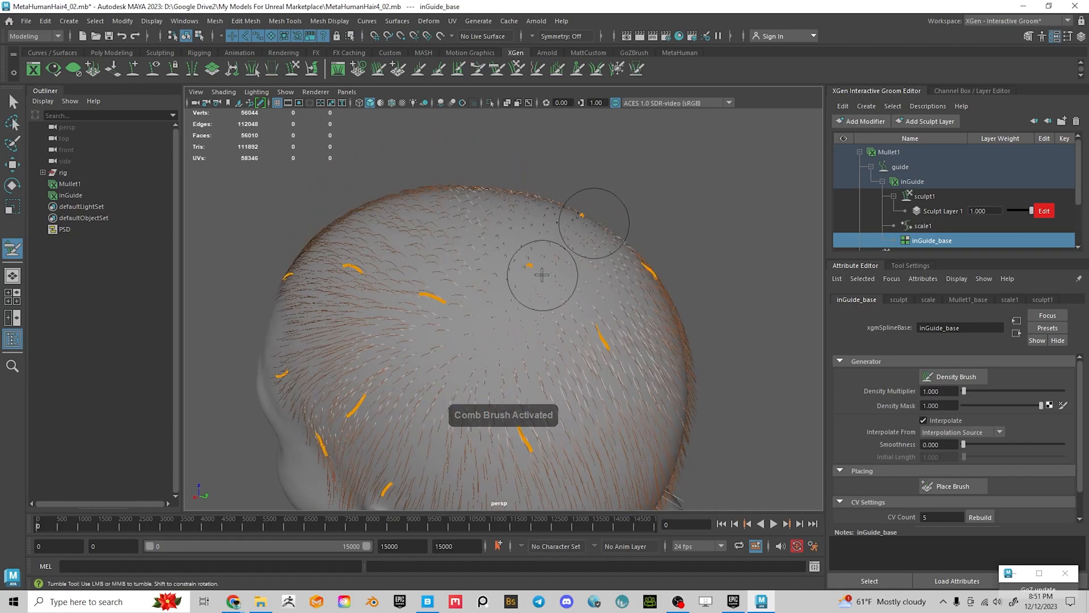
pyautogui.moveTo(590, 335)
pyautogui.mouseDown()
pyautogui.moveTo(608, 329)
pyautogui.moveTo(491, 275)
pyautogui.moveTo(418, 280)
pyautogui.mouseUp()
pyautogui.moveTo(524, 309)
pyautogui.keyDown('alt'); pyautogui.mouseDown()
pyautogui.moveTo(470, 309)
pyautogui.moveTo(410, 240)
pyautogui.mouseUp(); pyautogui.keyUp('alt')
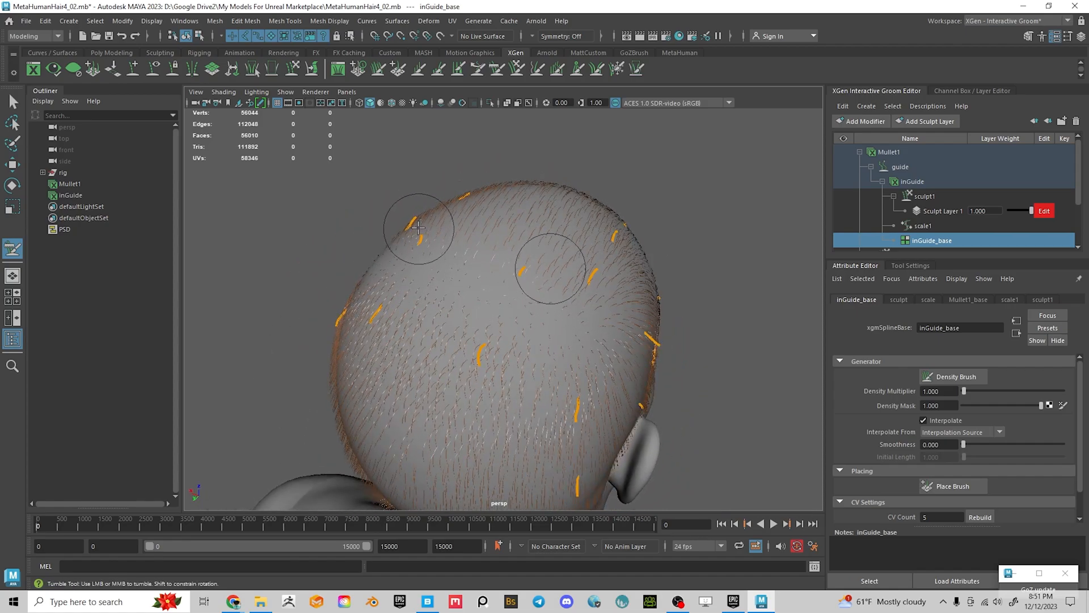
pyautogui.moveTo(425, 275)
pyautogui.keyDown('alt'); pyautogui.mouseDown()
pyautogui.moveTo(513, 314)
pyautogui.moveTo(554, 277)
pyautogui.moveTo(569, 328)
pyautogui.moveTo(554, 301)
pyautogui.moveTo(545, 307)
pyautogui.moveTo(603, 323)
pyautogui.moveTo(591, 320)
pyautogui.mouseUp(); pyautogui.keyUp('alt')
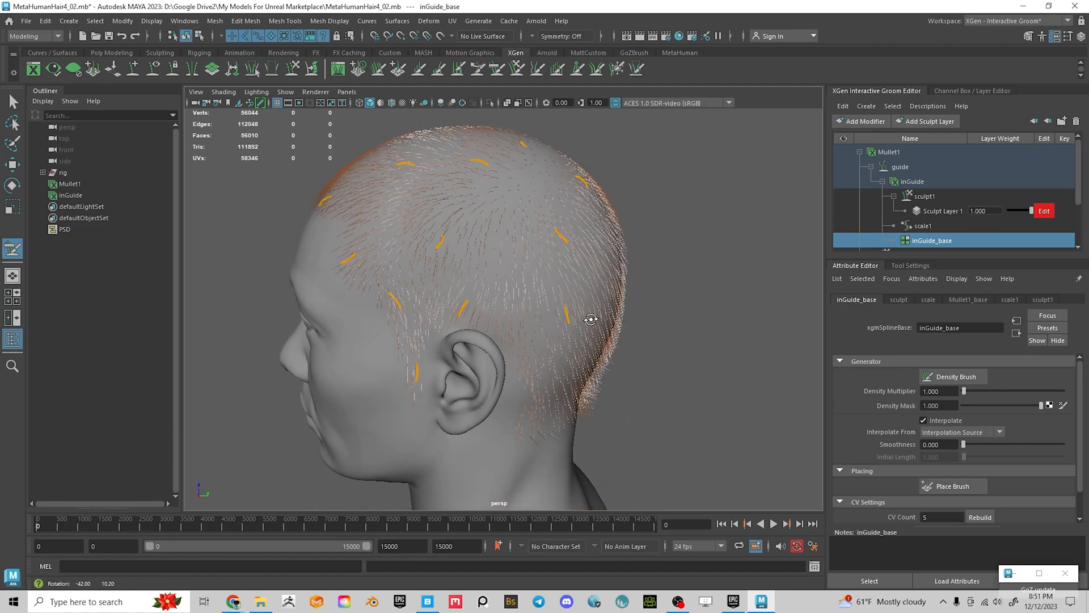
pyautogui.moveTo(578, 261)
pyautogui.keyDown('alt'); pyautogui.mouseDown()
pyautogui.moveTo(586, 308)
pyautogui.moveTo(644, 335)
pyautogui.moveTo(532, 299)
pyautogui.moveTo(462, 292)
pyautogui.moveTo(503, 312)
pyautogui.moveTo(482, 250)
pyautogui.moveTo(518, 282)
pyautogui.moveTo(555, 245)
pyautogui.mouseUp(); pyautogui.keyUp('alt')
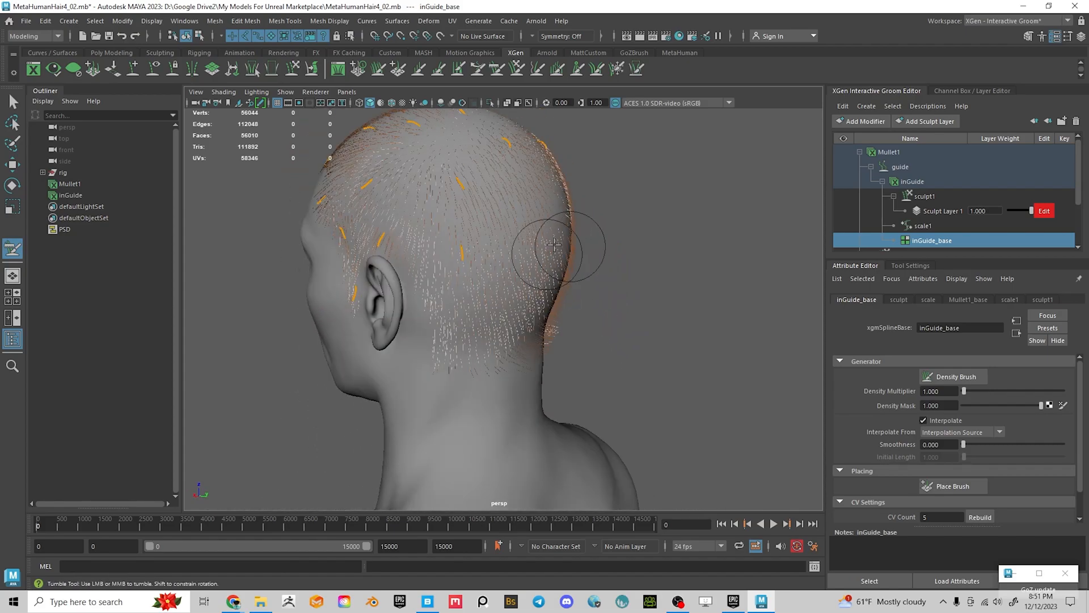
pyautogui.click(951, 491)
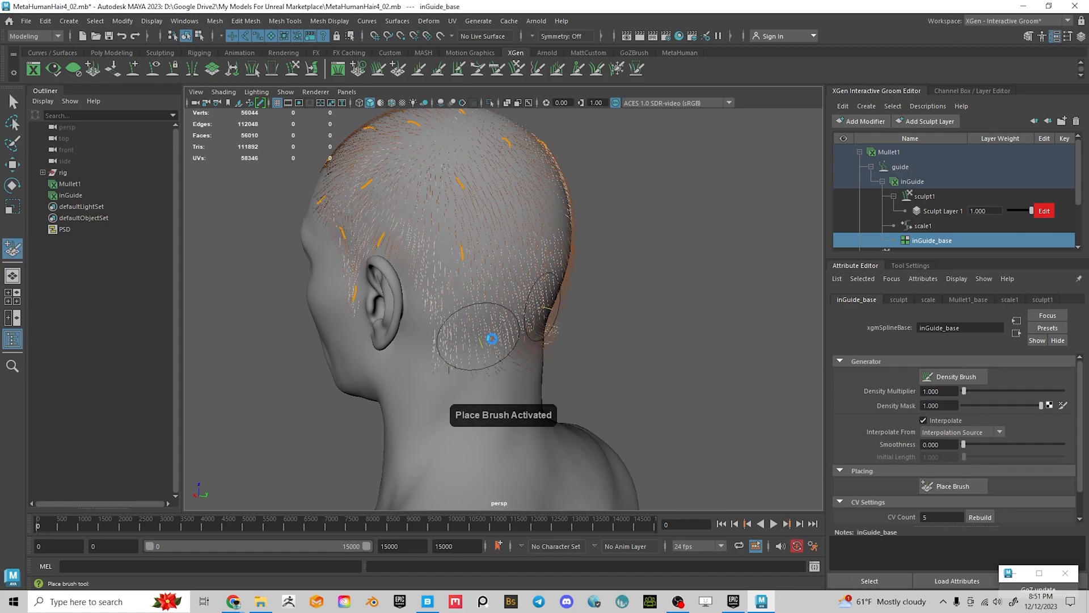
pyautogui.keyDown('alt'); pyautogui.moveTo(687, 347); pyautogui.dragTo(488, 344); pyautogui.keyUp('alt')
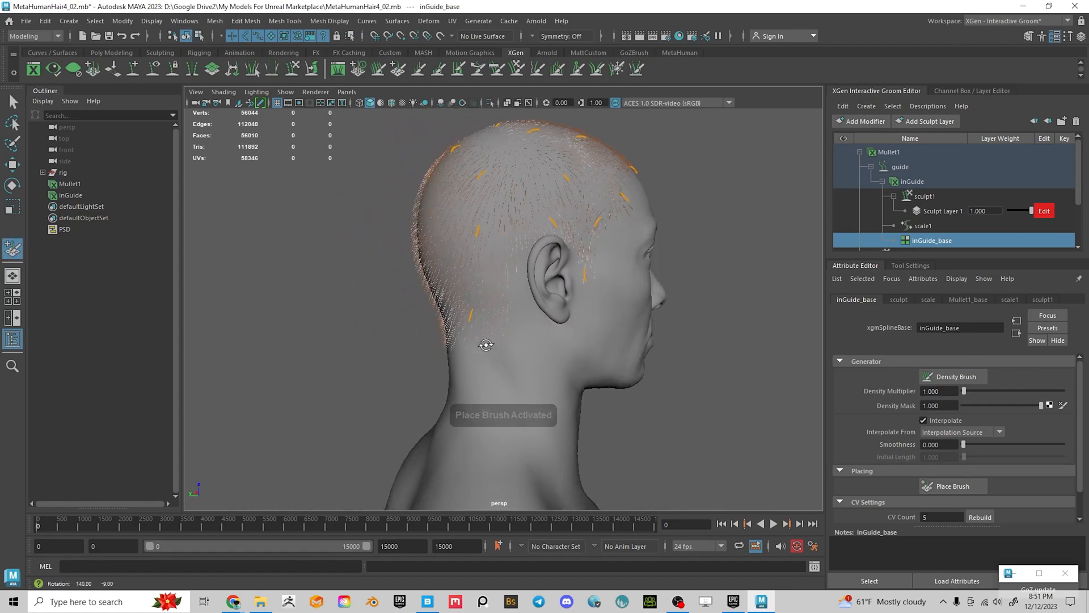
# Set up the Length Brush with Object X symmetry, Scale operation and strength 40
pyautogui.click(420, 71)
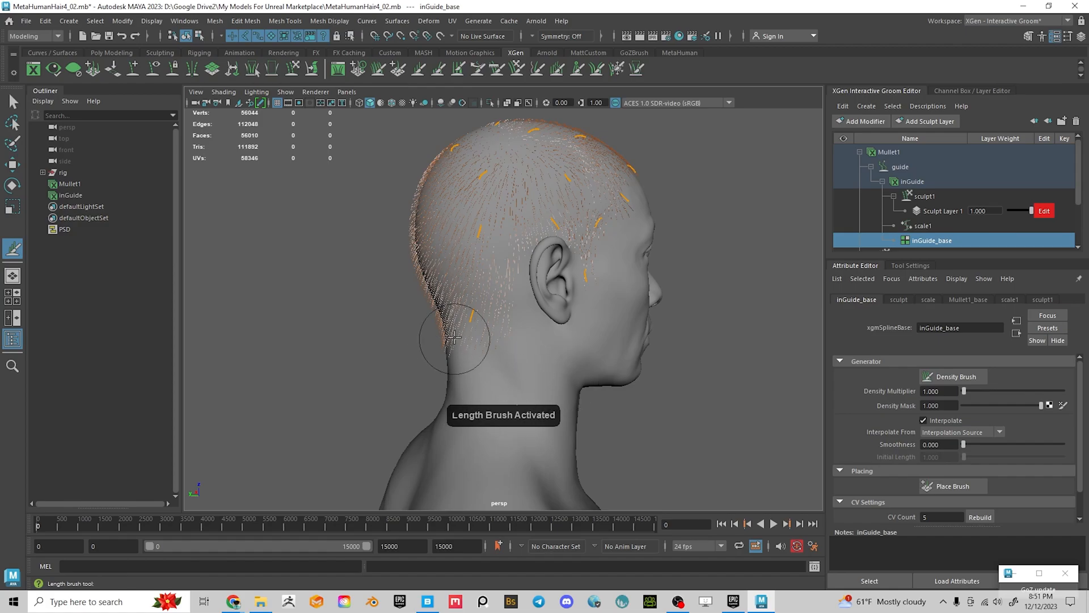
pyautogui.keyDown('alt'); pyautogui.moveTo(486, 328); pyautogui.dragTo(593, 355); pyautogui.keyUp('alt')
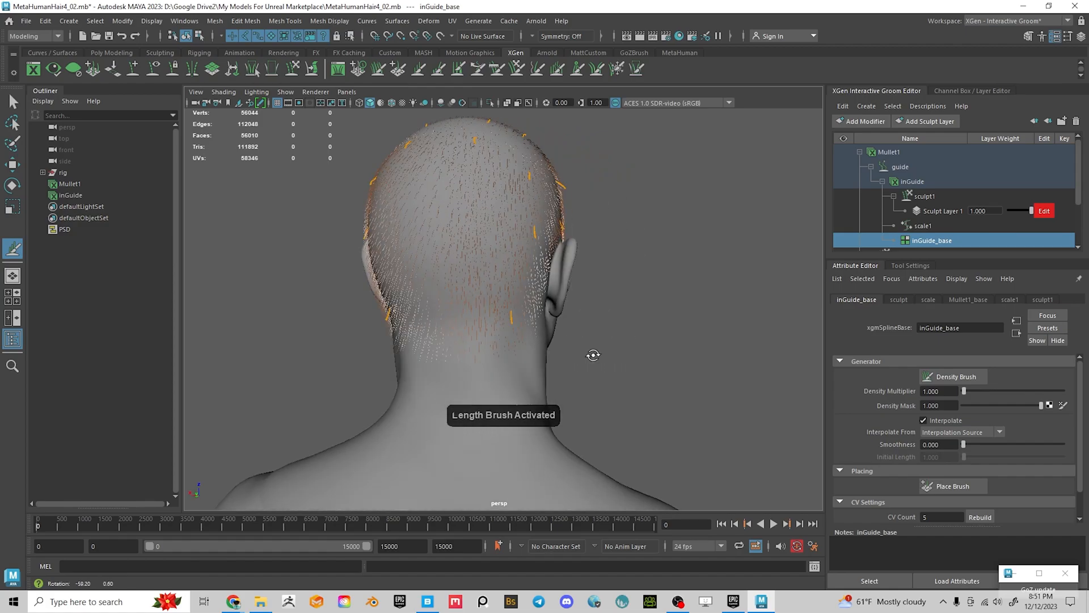
pyautogui.click(907, 266)
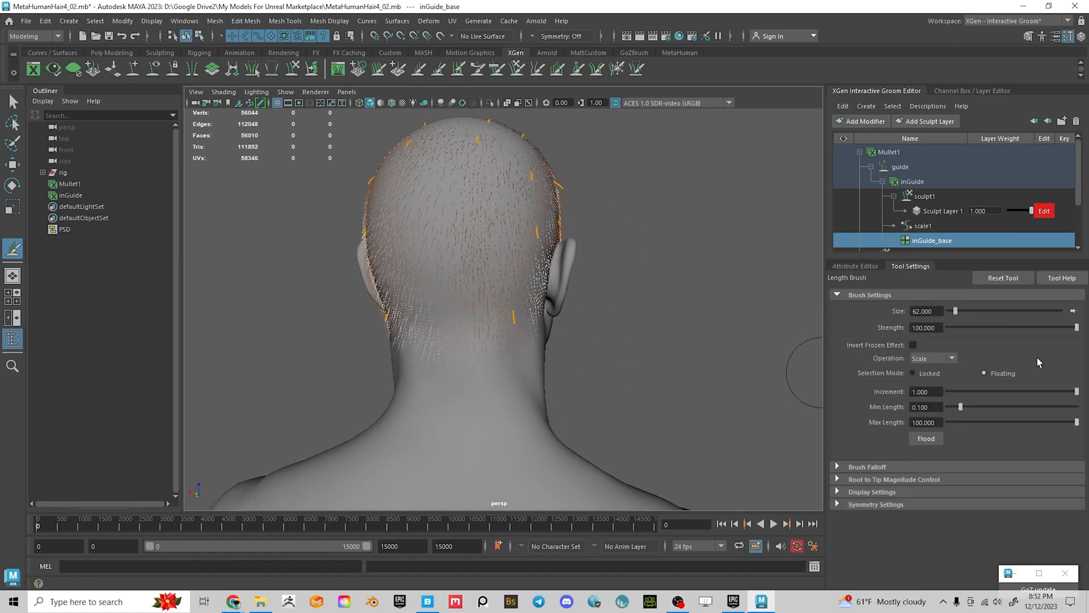
pyautogui.click(836, 505)
pyautogui.click(938, 521)
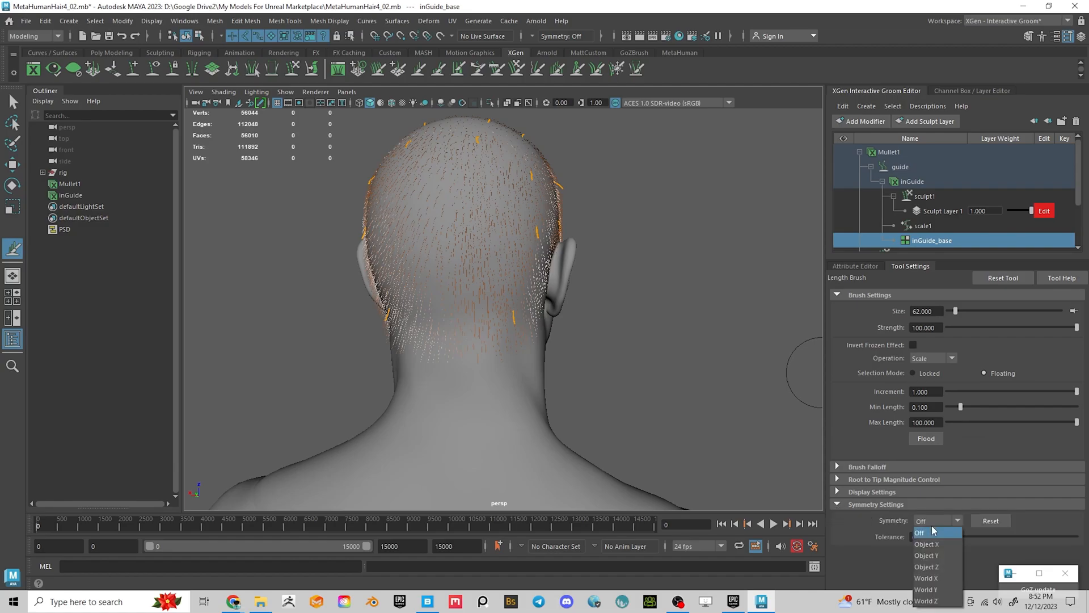
pyautogui.click(949, 545)
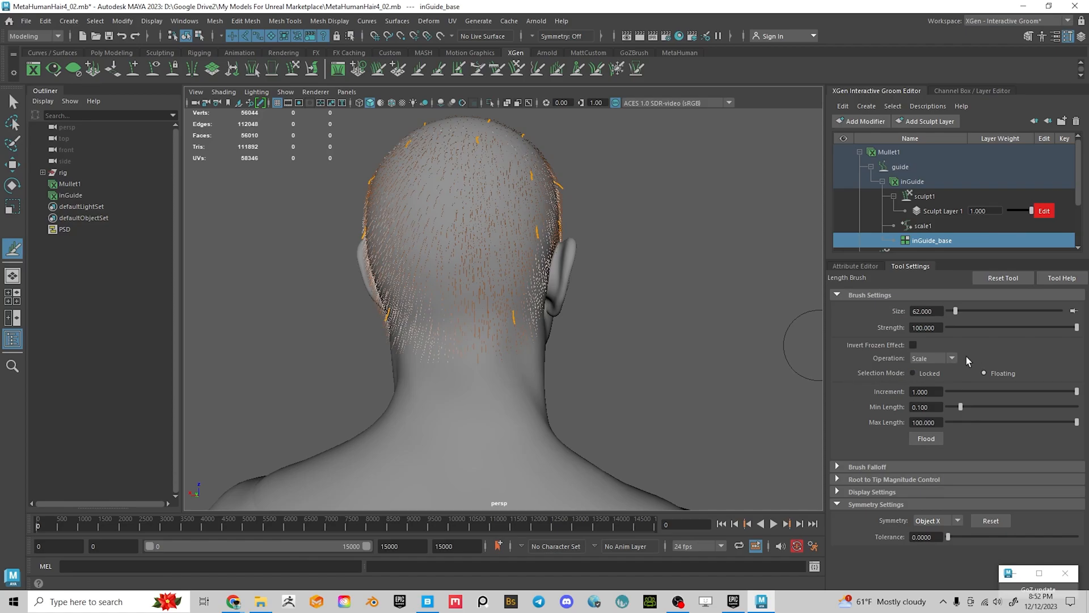
pyautogui.click(935, 359)
pyautogui.click(932, 370)
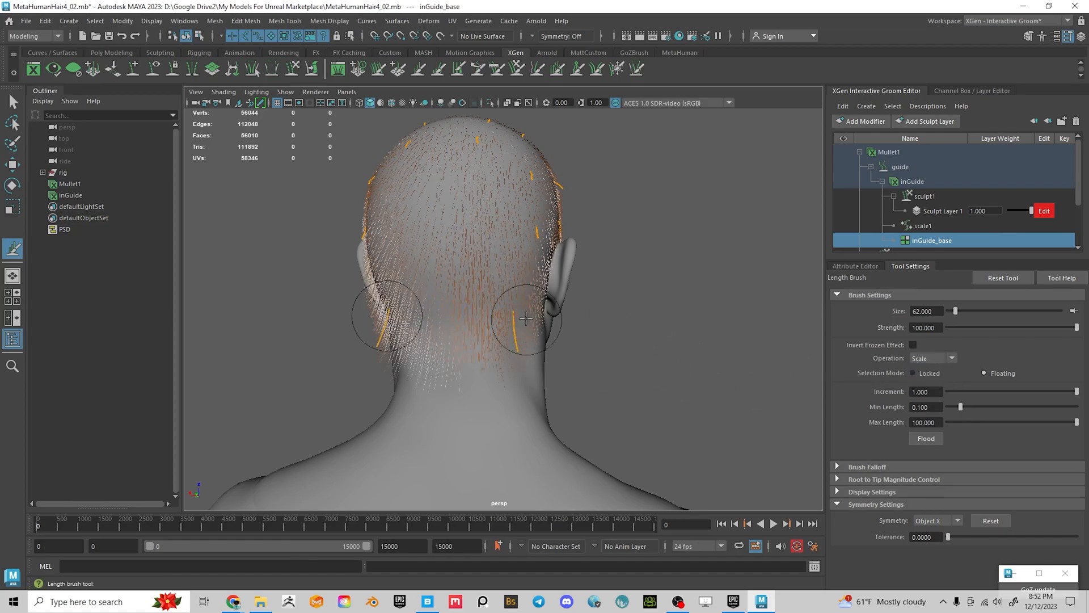
pyautogui.keyDown('alt'); pyautogui.moveTo(572, 341); pyautogui.dragTo(676, 359); pyautogui.keyUp('alt')
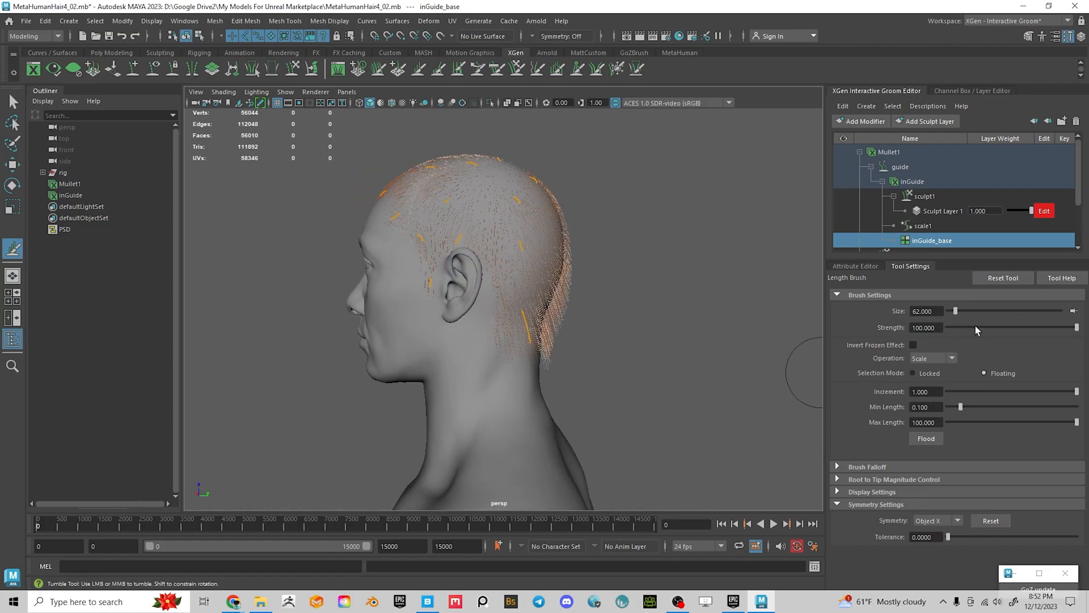
pyautogui.click(999, 327)
# Stroke the back-of-head guides longer so they hang past the neck on both sides
pyautogui.moveTo(572, 352)
pyautogui.mouseDown()
pyautogui.moveTo(535, 340)
pyautogui.moveTo(586, 382)
pyautogui.moveTo(418, 389)
pyautogui.mouseUp()
pyautogui.keyDown('alt'); pyautogui.moveTo(450, 401); pyautogui.dragTo(424, 367, button='middle'); pyautogui.keyUp('alt')
pyautogui.moveTo(411, 352)
pyautogui.mouseDown()
pyautogui.moveTo(410, 361)
pyautogui.moveTo(527, 373)
pyautogui.mouseUp()
pyautogui.keyDown('alt'); pyautogui.moveTo(535, 350); pyautogui.dragTo(536, 363, button='middle'); pyautogui.keyUp('alt')
pyautogui.keyDown('alt'); pyautogui.moveTo(537, 363); pyautogui.dragTo(443, 323); pyautogui.keyUp('alt')
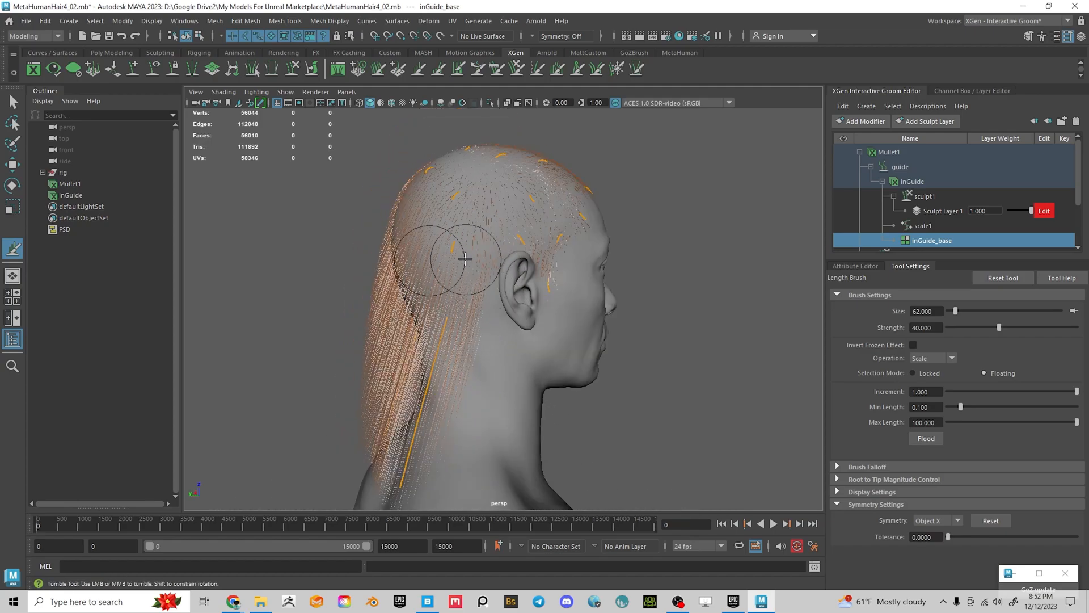
pyautogui.keyDown('alt'); pyautogui.moveTo(447, 257); pyautogui.dragTo(647, 264); pyautogui.keyUp('alt')
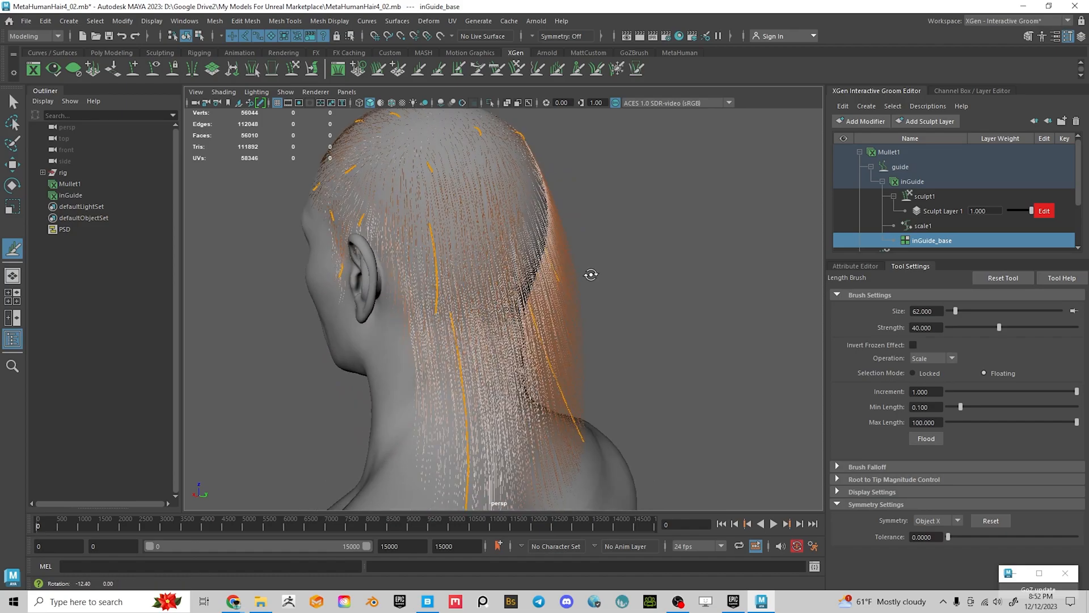
pyautogui.click(848, 266)
pyautogui.moveTo(741, 284)
pyautogui.keyDown('alt'); pyautogui.mouseDown()
pyautogui.moveTo(740, 316)
pyautogui.moveTo(644, 275)
pyautogui.moveTo(567, 264)
pyautogui.mouseUp(); pyautogui.keyUp('alt')
# Switch to the Comb brush and frame the neck hair from behind
pyautogui.press('c')
pyautogui.keyDown('alt'); pyautogui.moveTo(543, 228); pyautogui.dragTo(554, 233, button='middle'); pyautogui.keyUp('alt')
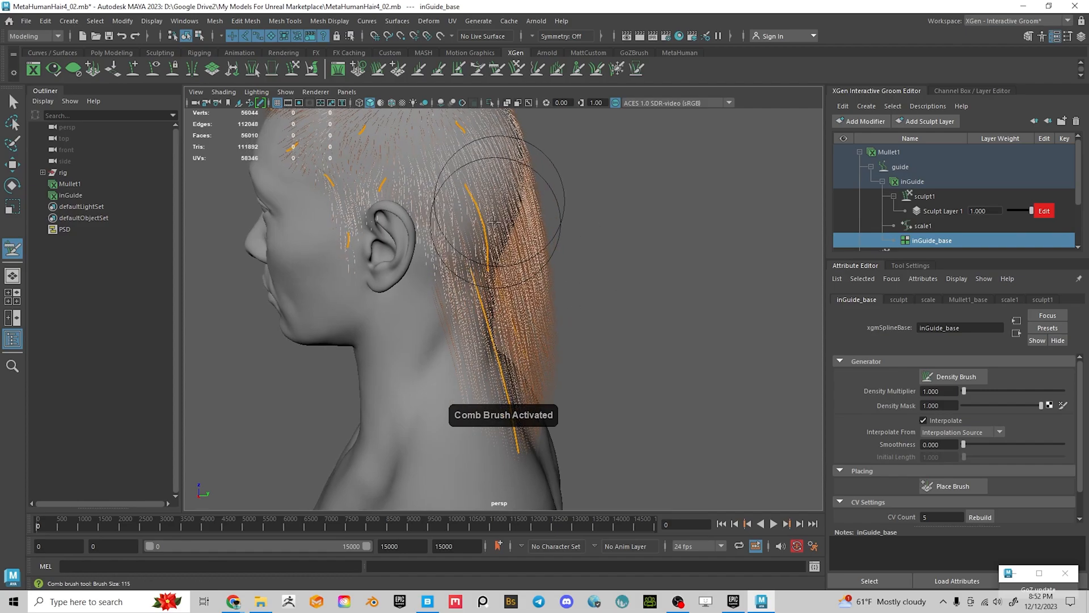
pyautogui.keyDown('alt'); pyautogui.moveTo(559, 316); pyautogui.dragTo(501, 213, button='middle'); pyautogui.keyUp('alt')
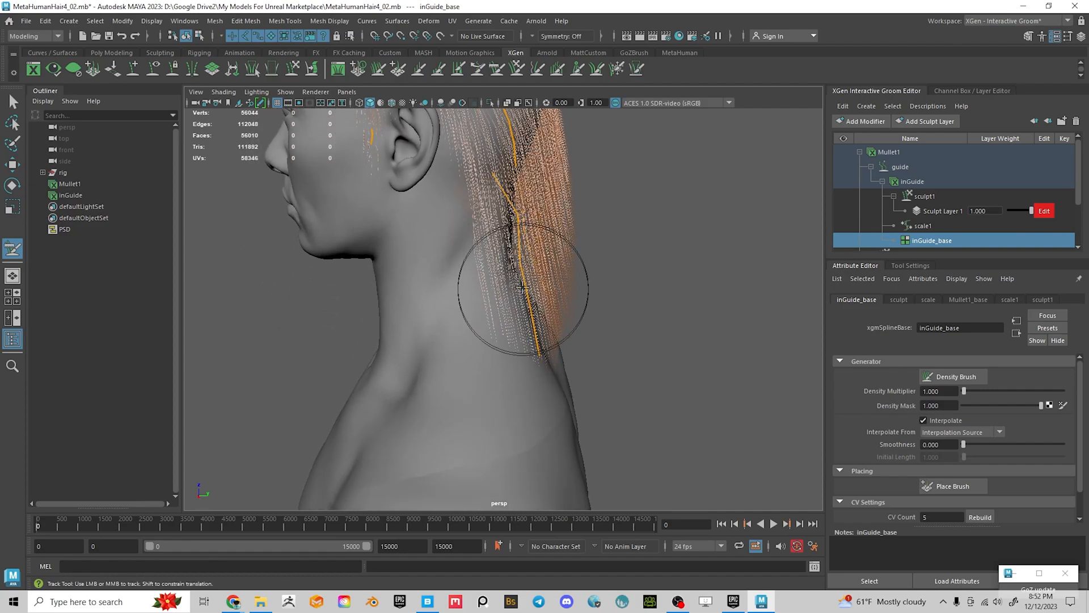
pyautogui.keyDown('alt'); pyautogui.moveTo(567, 333); pyautogui.dragTo(596, 343); pyautogui.keyUp('alt')
pyautogui.keyDown('alt'); pyautogui.moveTo(596, 299); pyautogui.dragTo(573, 308); pyautogui.keyUp('alt')
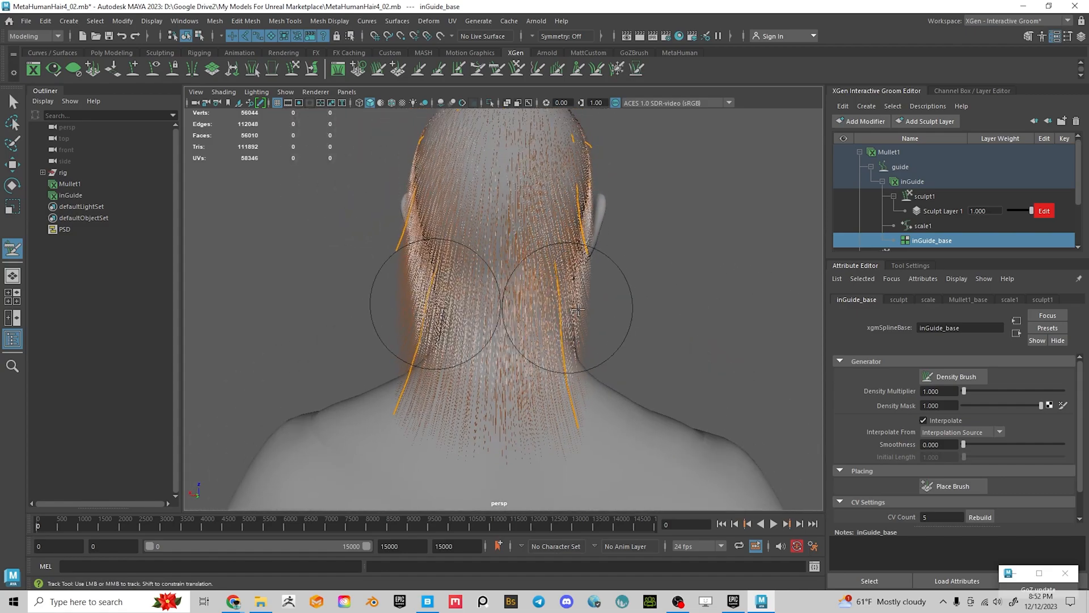
pyautogui.keyDown('alt'); pyautogui.moveTo(567, 352); pyautogui.dragTo(533, 362); pyautogui.keyUp('alt')
pyautogui.keyDown('alt'); pyautogui.moveTo(526, 325); pyautogui.dragTo(518, 352, button='middle'); pyautogui.keyUp('alt')
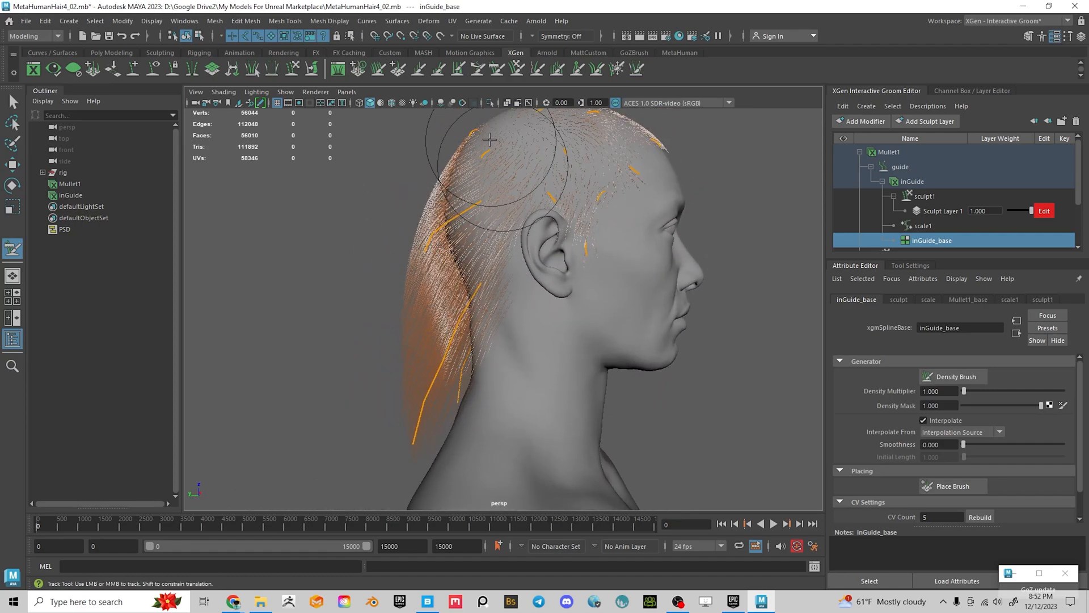
pyautogui.keyDown('alt'); pyautogui.moveTo(475, 132); pyautogui.dragTo(518, 243, button='middle'); pyautogui.keyUp('alt')
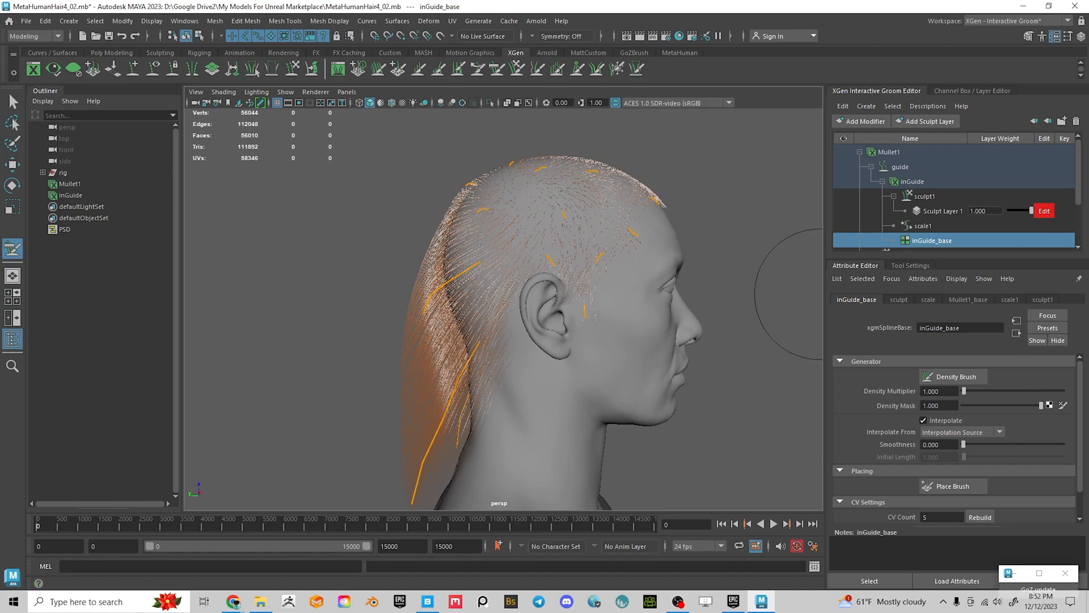
pyautogui.keyDown('alt'); pyautogui.moveTo(499, 241); pyautogui.dragTo(672, 299); pyautogui.keyUp('alt')
pyautogui.keyDown('alt'); pyautogui.moveTo(671, 299); pyautogui.dragTo(661, 227, button='middle'); pyautogui.keyUp('alt')
pyautogui.keyDown('alt'); pyautogui.moveTo(511, 247); pyautogui.dragTo(504, 279); pyautogui.keyUp('alt')
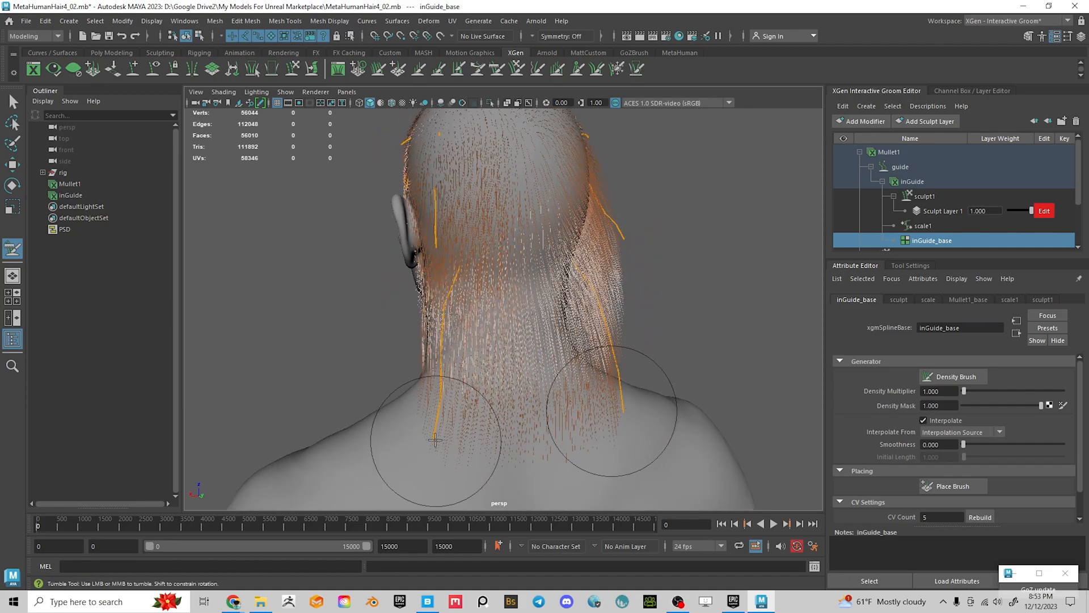
pyautogui.moveTo(448, 448)
pyautogui.keyDown('alt'); pyautogui.mouseDown()
pyautogui.moveTo(564, 460)
pyautogui.moveTo(554, 385)
pyautogui.moveTo(601, 341)
pyautogui.moveTo(626, 286)
pyautogui.mouseUp(); pyautogui.keyUp('alt')
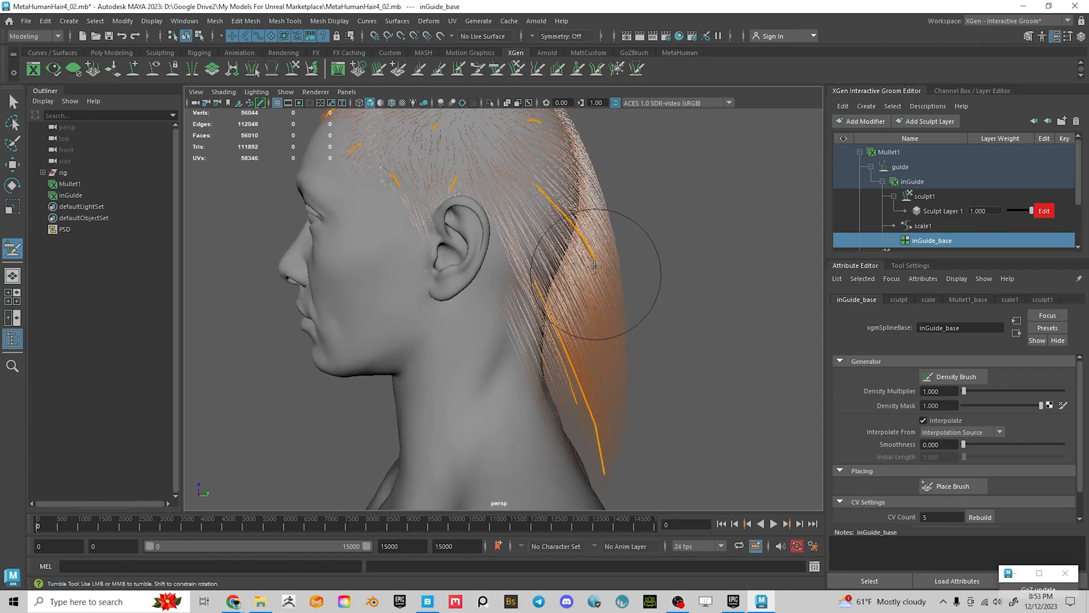
pyautogui.keyDown('alt'); pyautogui.moveTo(586, 334); pyautogui.dragTo(579, 338, button='middle'); pyautogui.keyUp('alt')
# Smooth the lower neck guides inward, then bring Chrome's mullet haircut images over Maya
pyautogui.moveTo(572, 388)
pyautogui.mouseDown()
pyautogui.moveTo(607, 365)
pyautogui.moveTo(628, 376)
pyautogui.moveTo(600, 392)
pyautogui.mouseUp()
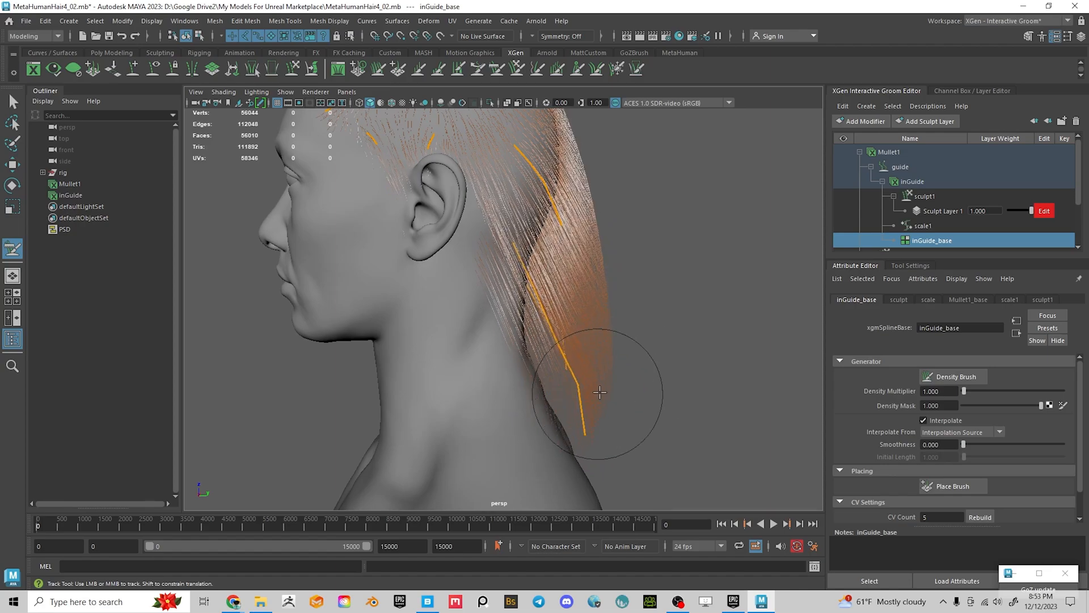
pyautogui.moveTo(652, 328)
pyautogui.keyDown('alt'); pyautogui.mouseDown()
pyautogui.moveTo(560, 323)
pyautogui.moveTo(529, 353)
pyautogui.mouseUp(); pyautogui.keyUp('alt')
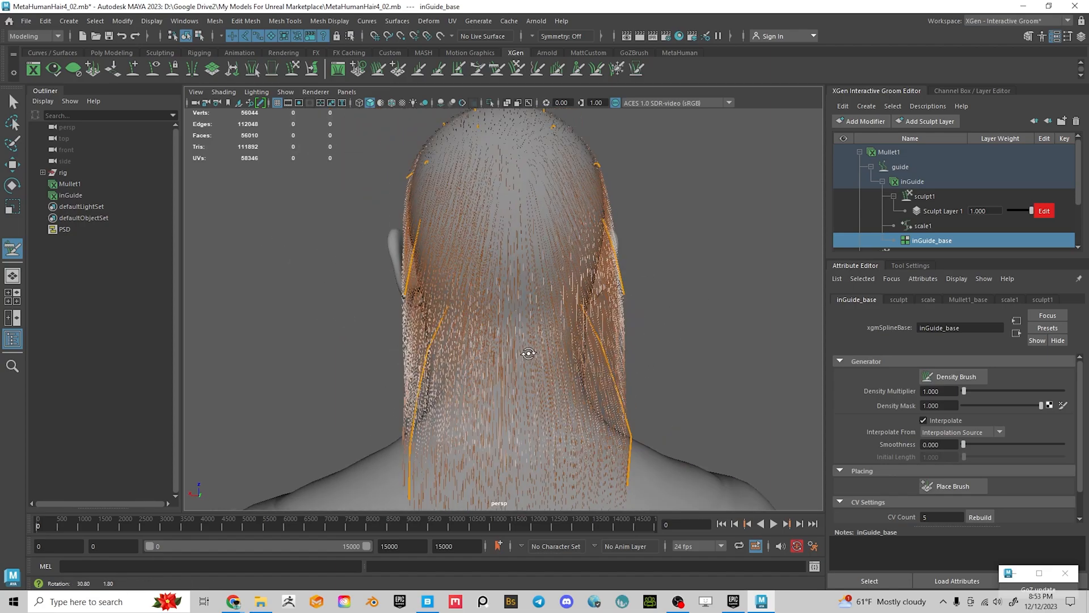
pyautogui.keyDown('alt'); pyautogui.moveTo(528, 354); pyautogui.dragTo(504, 284, button='middle'); pyautogui.keyUp('alt')
pyautogui.moveTo(601, 366); pyautogui.dragTo(599, 413)
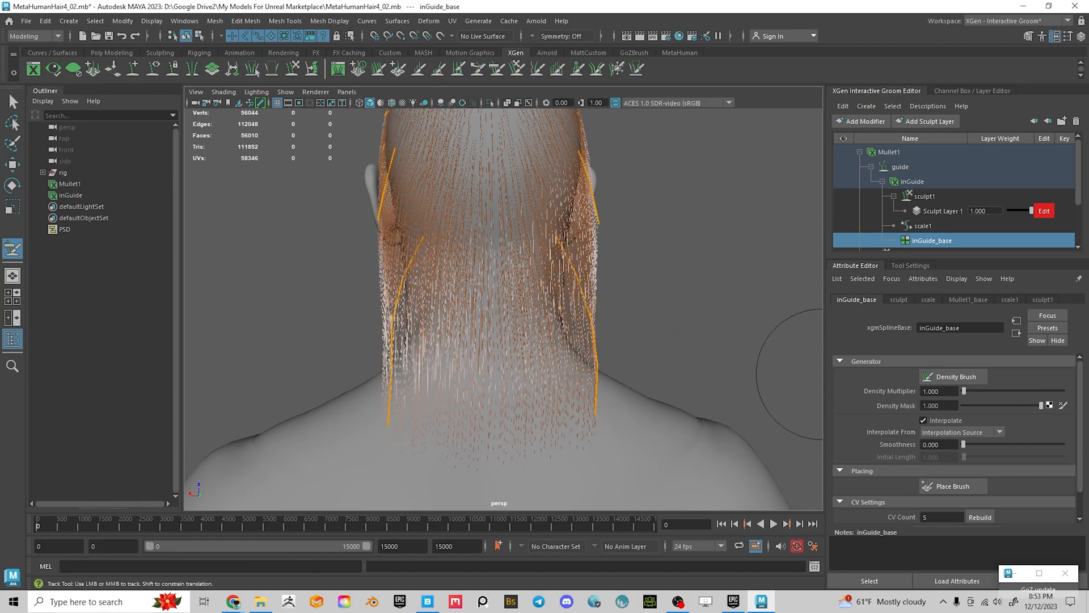
pyautogui.hotkey('alt', 'Tab')
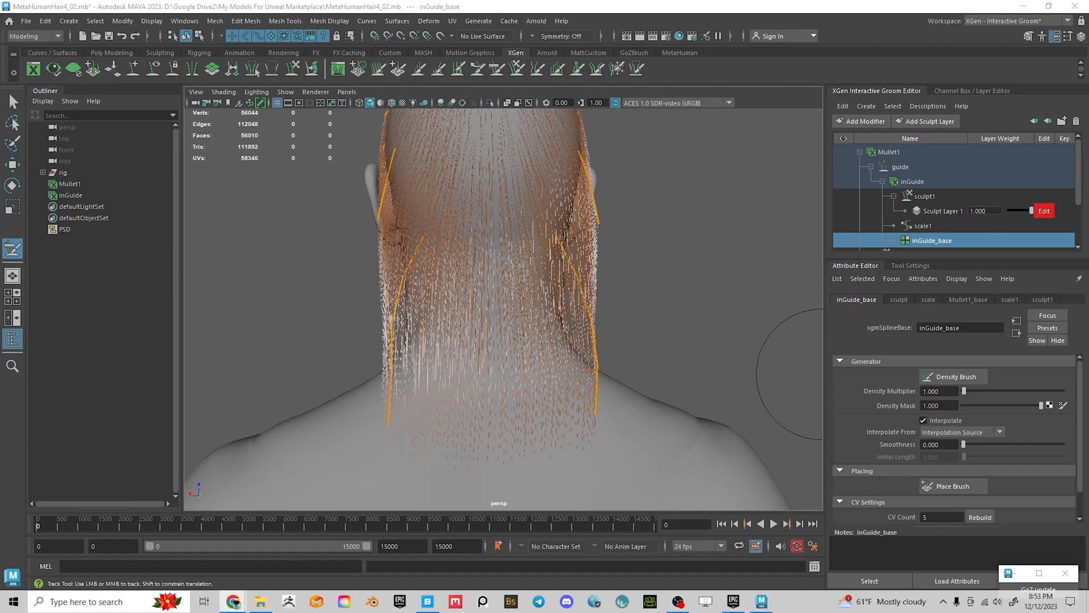
pyautogui.moveTo(1088, 193); pyautogui.dragTo(765, 59)
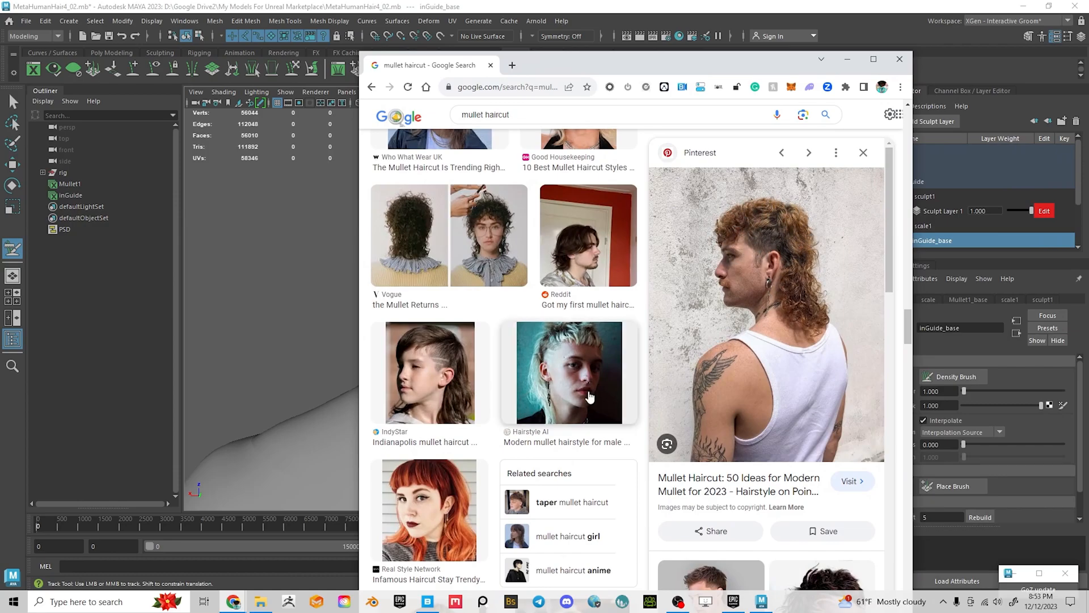
# Scroll through more mullet reference images, then drag the Chrome window aside to reveal Maya
pyautogui.scroll(-6, 609, 373)
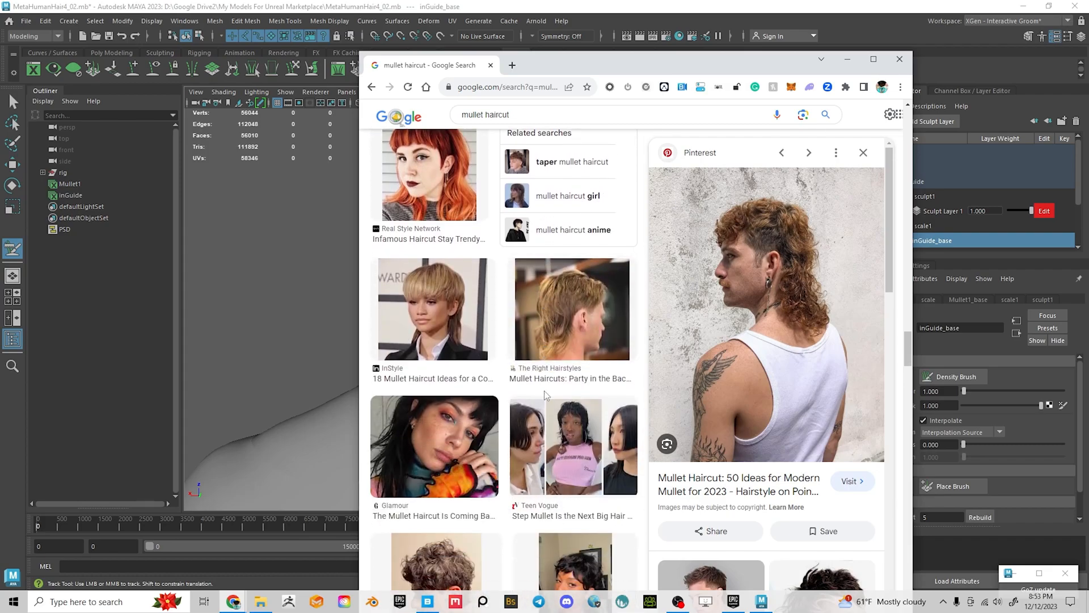
pyautogui.scroll(-2, 594, 324)
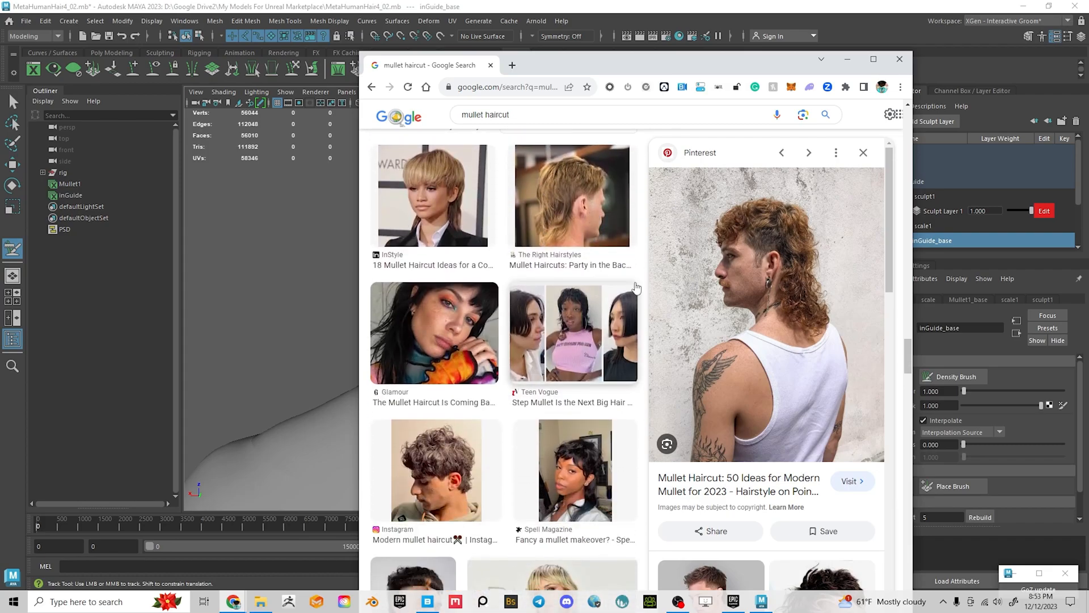
pyautogui.moveTo(721, 67); pyautogui.dragTo(1088, 159)
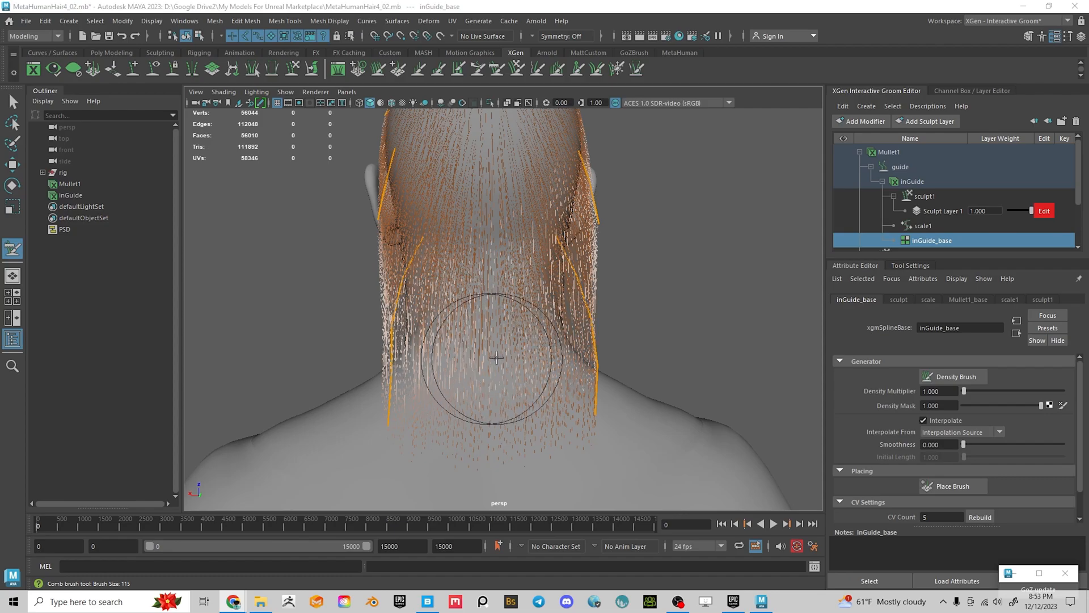
# Reactivate the Length Brush at size 115, strength 40, Object X symmetry, and inspect the head
pyautogui.keyDown('alt'); pyautogui.moveTo(496, 358); pyautogui.dragTo(590, 356); pyautogui.keyUp('alt')
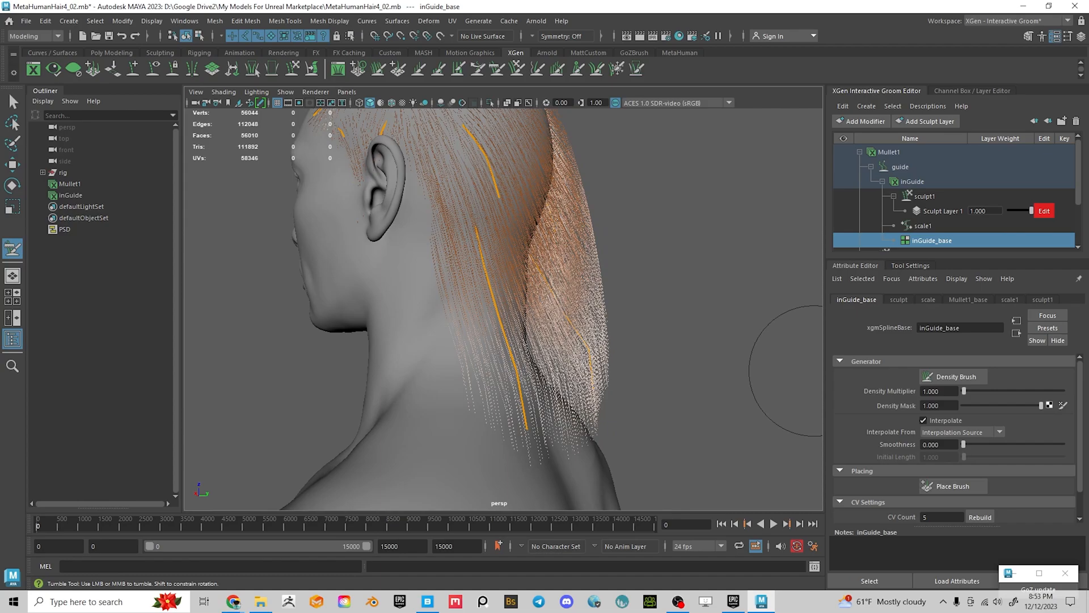
pyautogui.keyDown('alt'); pyautogui.moveTo(670, 395); pyautogui.dragTo(630, 335, button='middle'); pyautogui.keyUp('alt')
pyautogui.keyDown('alt'); pyautogui.moveTo(631, 335); pyautogui.dragTo(510, 341); pyautogui.keyUp('alt')
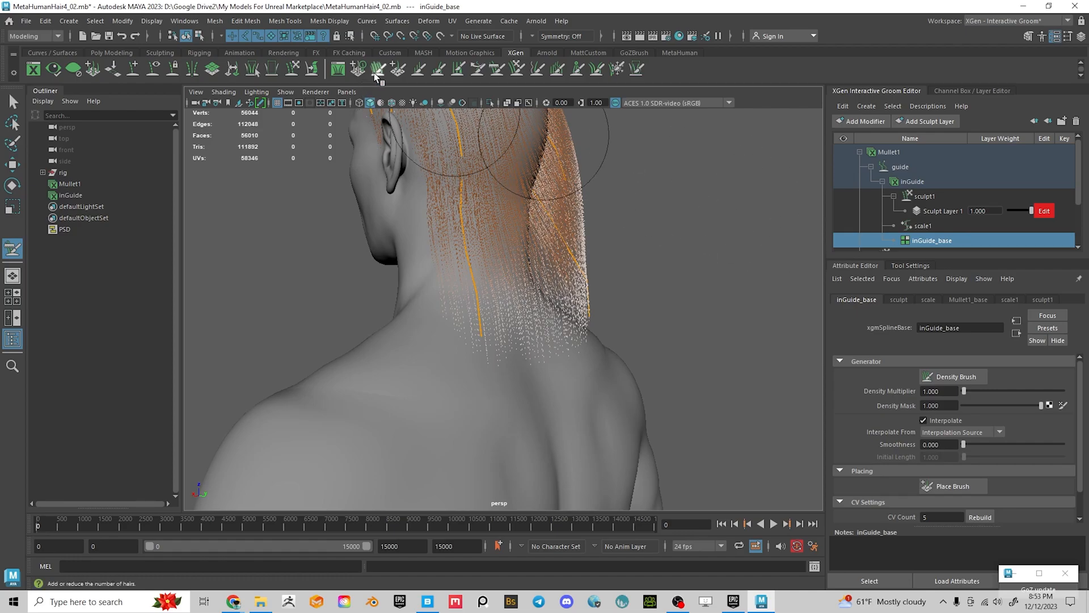
pyautogui.click(497, 343)
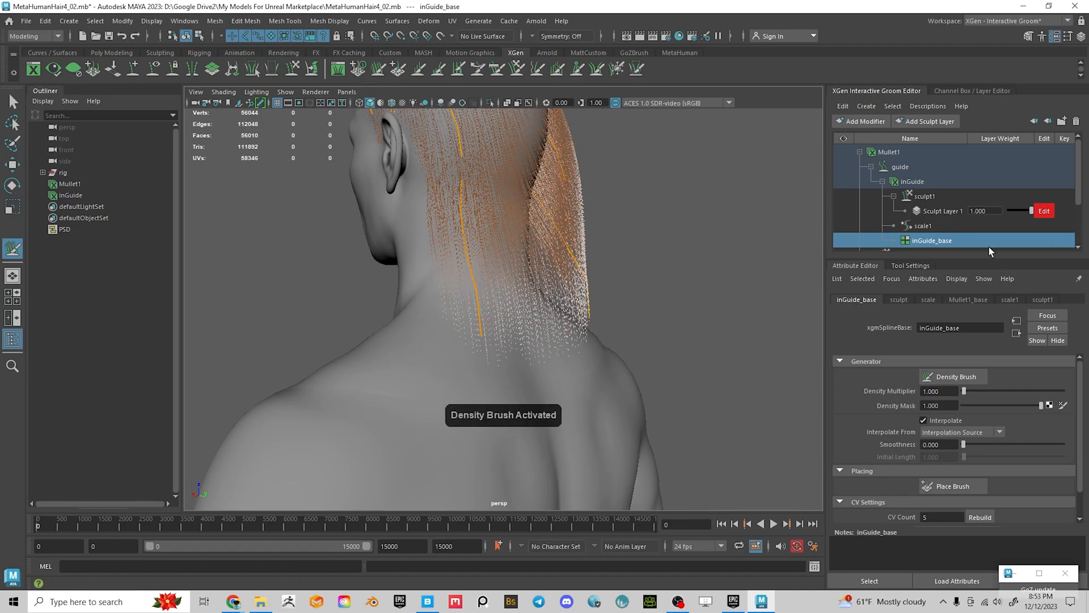
pyautogui.scroll(-1, 913, 250)
pyautogui.click(917, 265)
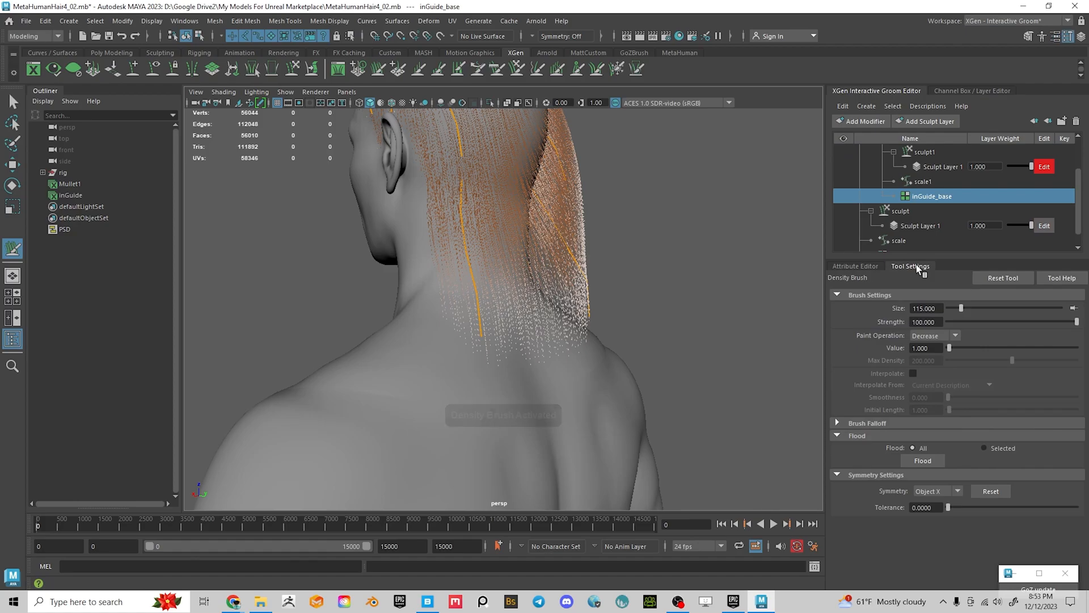
pyautogui.click(419, 69)
pyautogui.moveTo(462, 312)
pyautogui.keyDown('alt'); pyautogui.mouseDown()
pyautogui.moveTo(484, 303)
pyautogui.moveTo(486, 359)
pyautogui.mouseUp(); pyautogui.keyUp('alt')
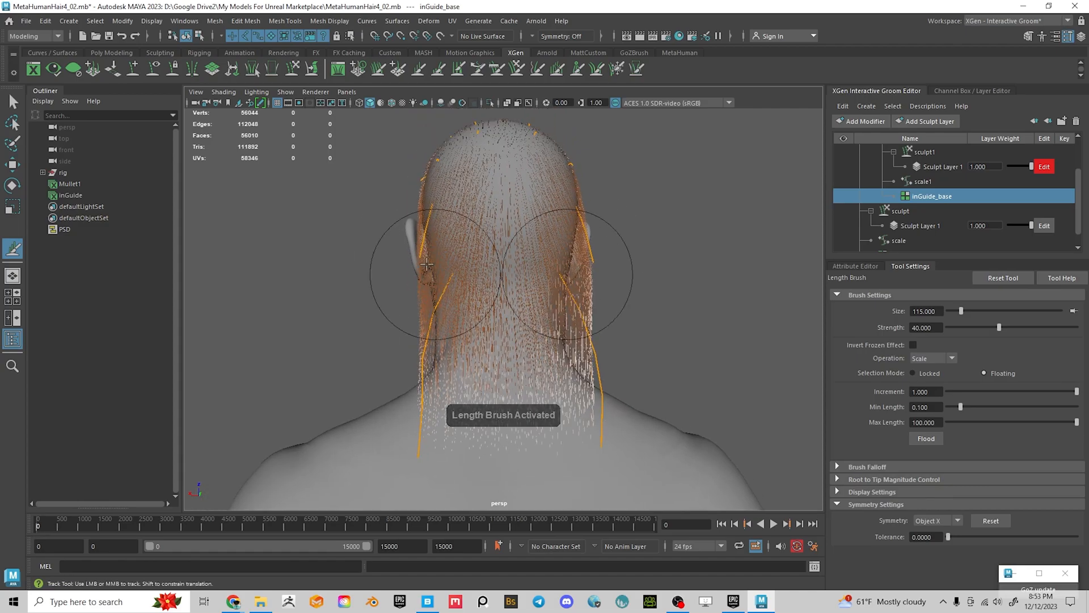
pyautogui.moveTo(427, 218)
pyautogui.keyDown('alt'); pyautogui.mouseDown()
pyautogui.moveTo(539, 231)
pyautogui.moveTo(498, 219)
pyautogui.moveTo(544, 243)
pyautogui.mouseUp(); pyautogui.keyUp('alt')
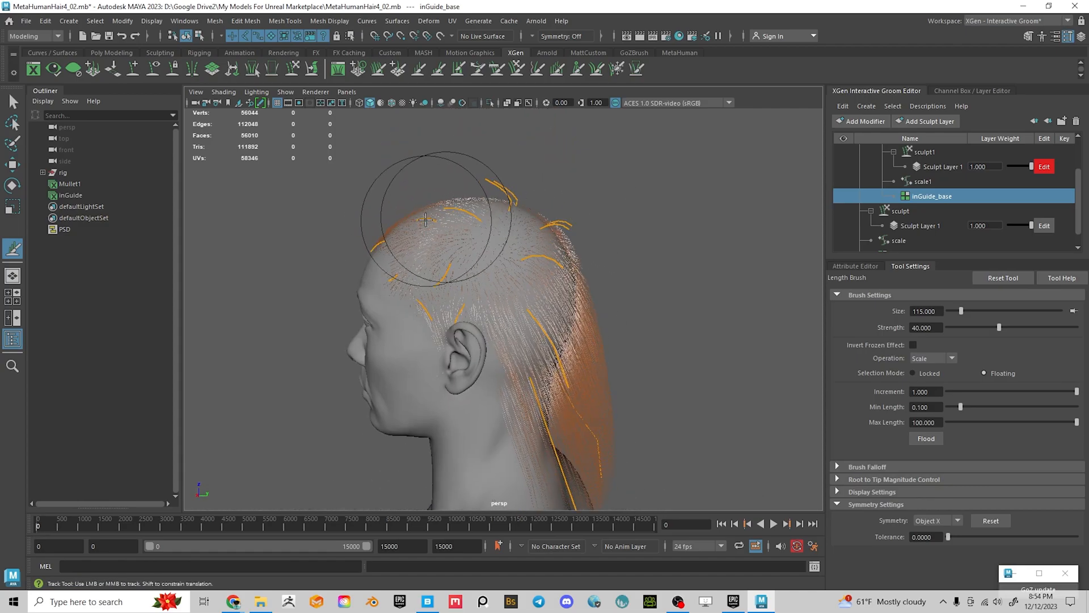
pyautogui.keyDown('alt'); pyautogui.moveTo(456, 240); pyautogui.dragTo(547, 243); pyautogui.keyUp('alt')
pyautogui.moveTo(486, 189)
pyautogui.keyDown('alt'); pyautogui.mouseDown()
pyautogui.moveTo(545, 281)
pyautogui.moveTo(486, 273)
pyautogui.mouseUp(); pyautogui.keyUp('alt')
pyautogui.moveTo(609, 286)
pyautogui.keyDown('alt'); pyautogui.mouseDown()
pyautogui.moveTo(579, 290)
pyautogui.moveTo(574, 314)
pyautogui.moveTo(593, 306)
pyautogui.mouseUp(); pyautogui.keyUp('alt')
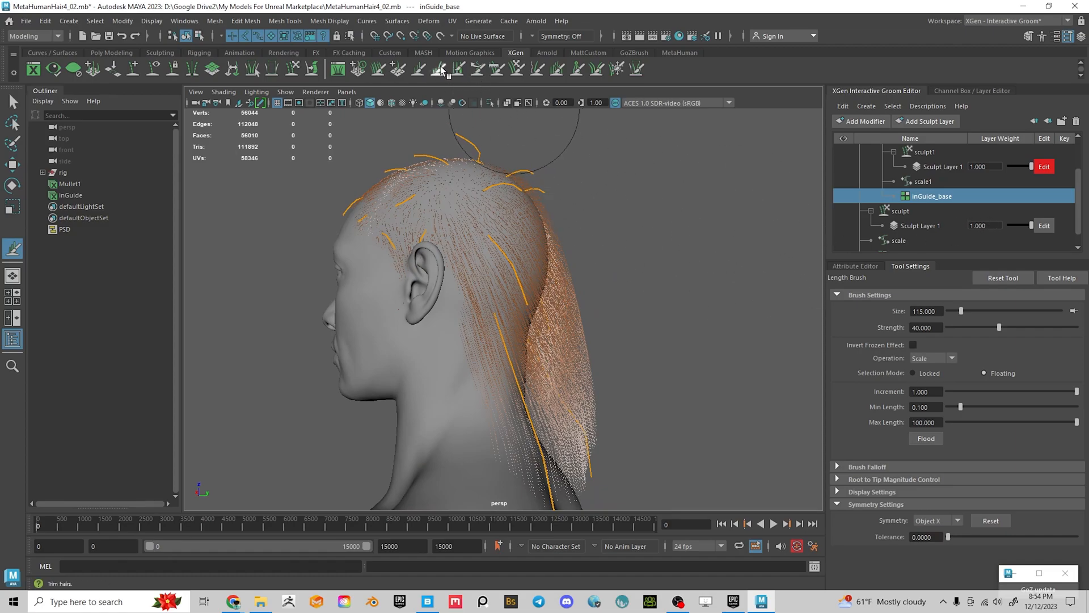
# Switch to the Comb brush and push the left neck guide further outward
pyautogui.click(497, 69)
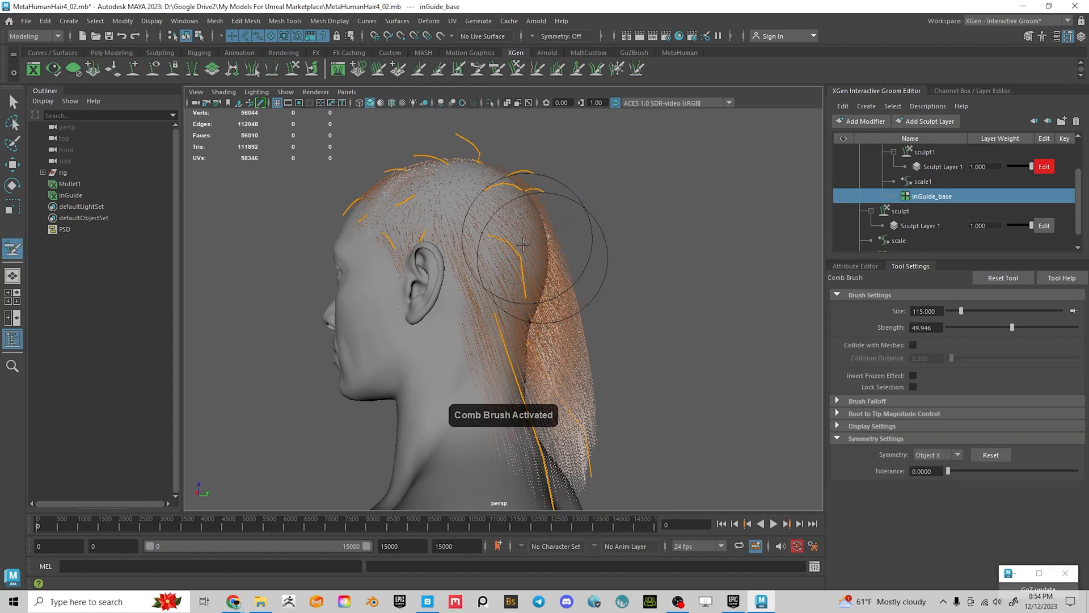
pyautogui.moveTo(627, 216)
pyautogui.keyDown('alt'); pyautogui.mouseDown()
pyautogui.moveTo(488, 244)
pyautogui.moveTo(451, 306)
pyautogui.mouseUp(); pyautogui.keyUp('alt')
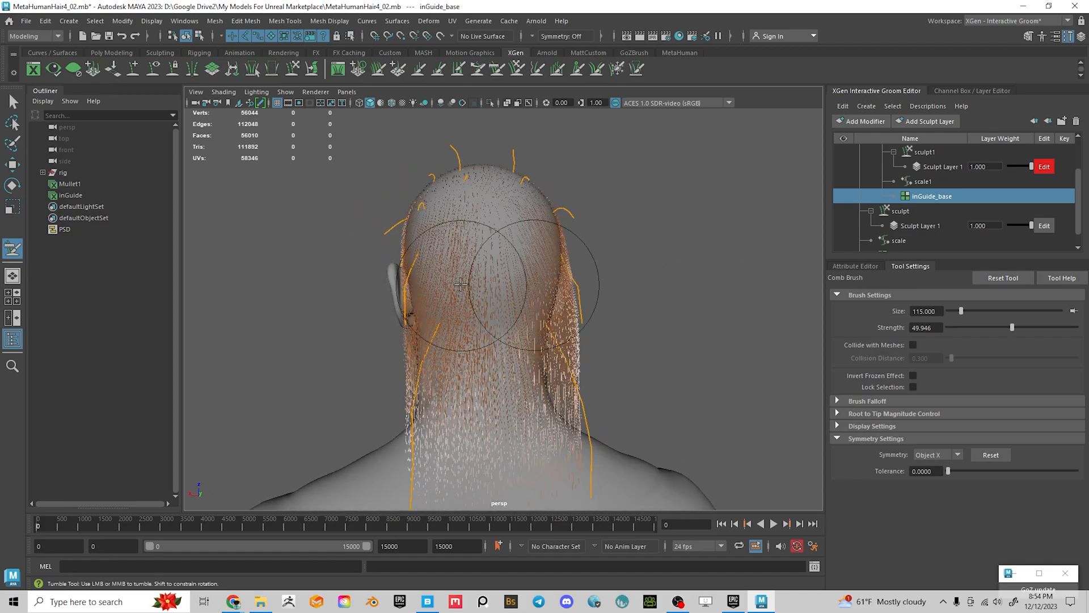
pyautogui.keyDown('alt'); pyautogui.moveTo(651, 243); pyautogui.dragTo(657, 284); pyautogui.keyUp('alt')
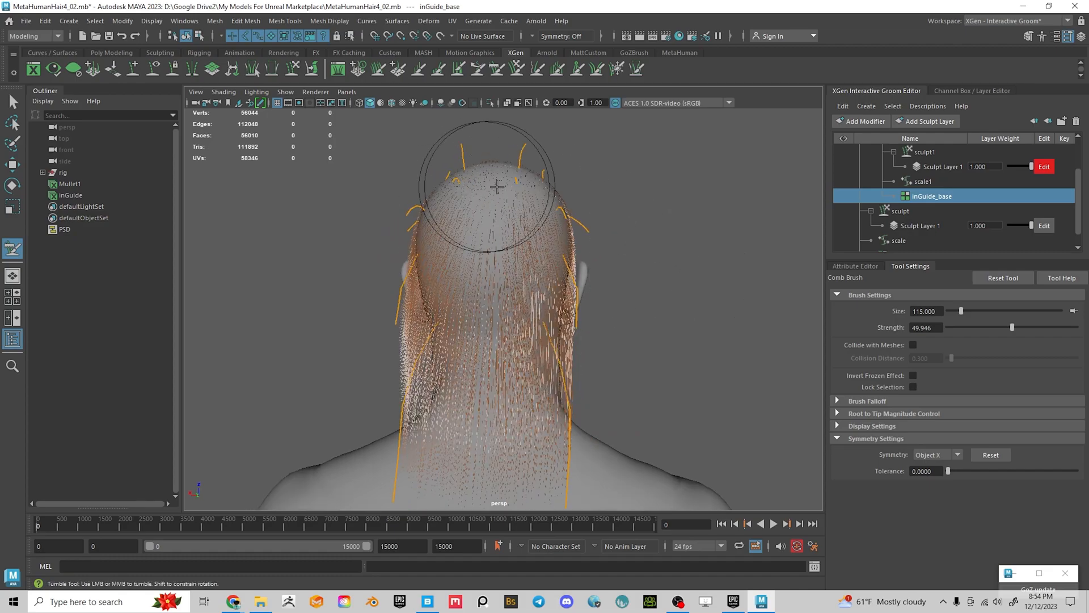
pyautogui.keyDown('alt'); pyautogui.moveTo(737, 282); pyautogui.dragTo(686, 312, button='middle'); pyautogui.keyUp('alt')
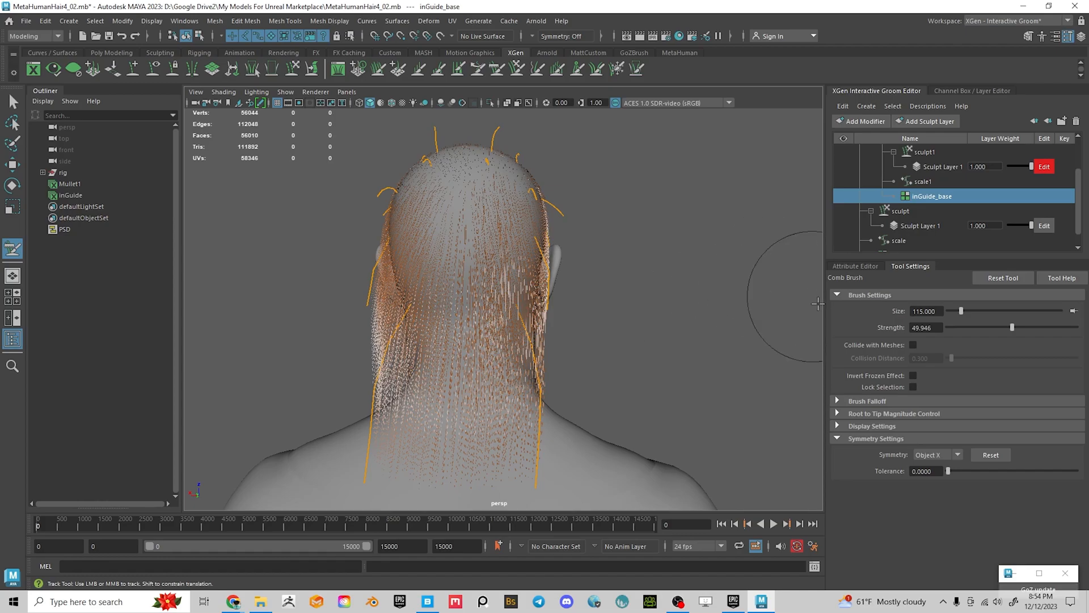
pyautogui.moveTo(548, 366); pyautogui.dragTo(499, 389)
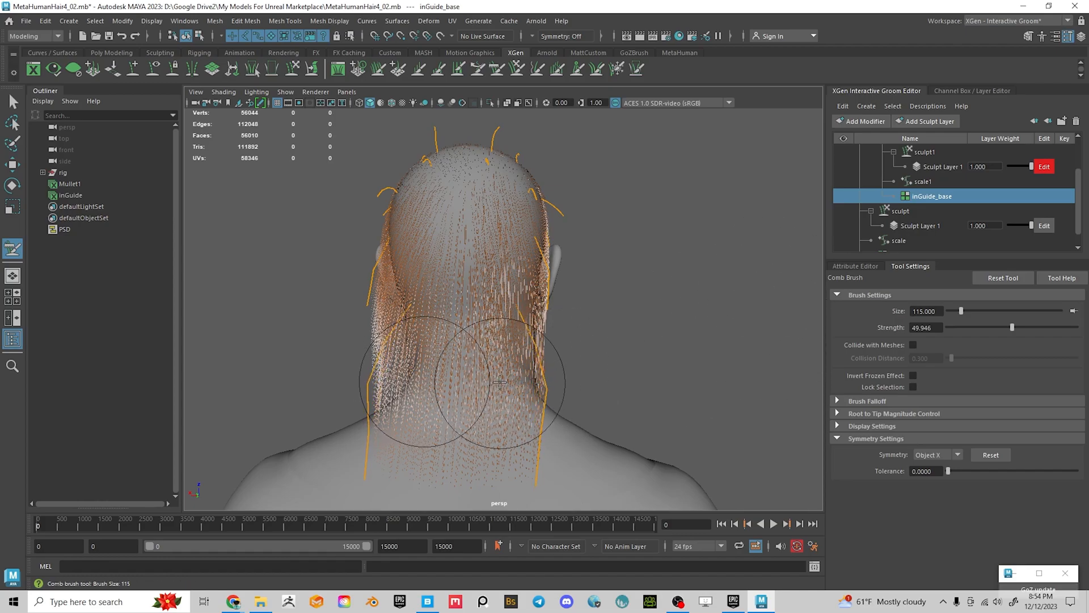
# Save the scene as MetaHumanHair4_03.mb
pyautogui.click(27, 21)
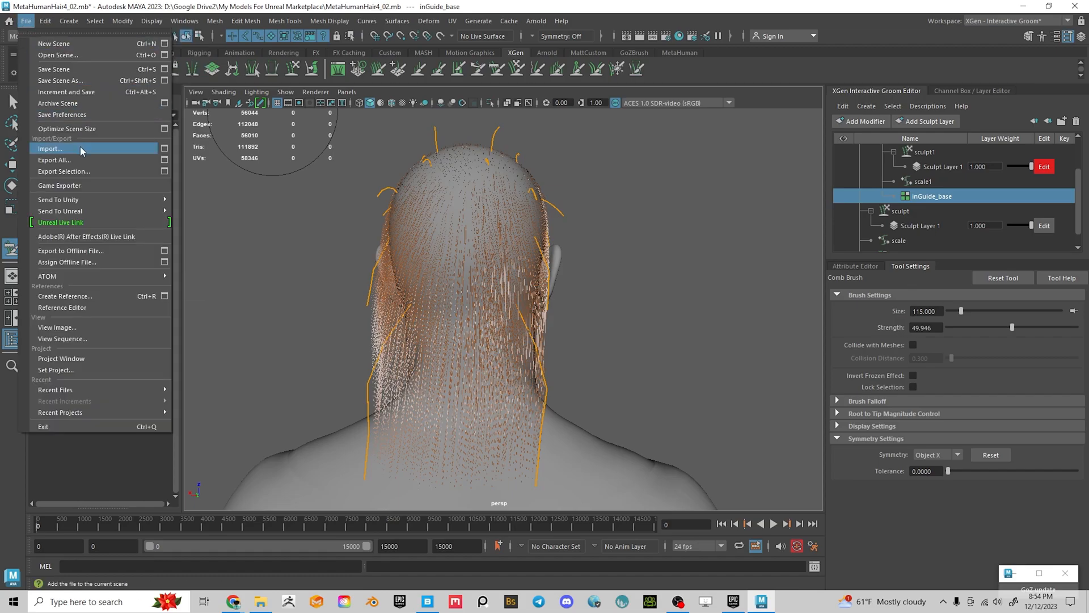
pyautogui.click(61, 81)
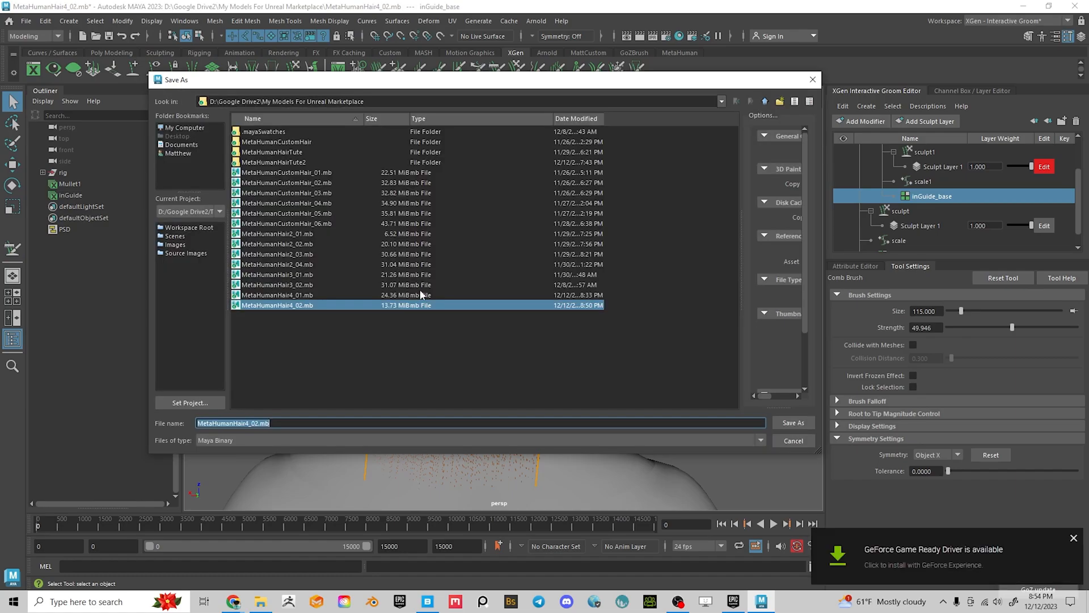
pyautogui.click(270, 422)
pyautogui.write('3')
pyautogui.press('Return')
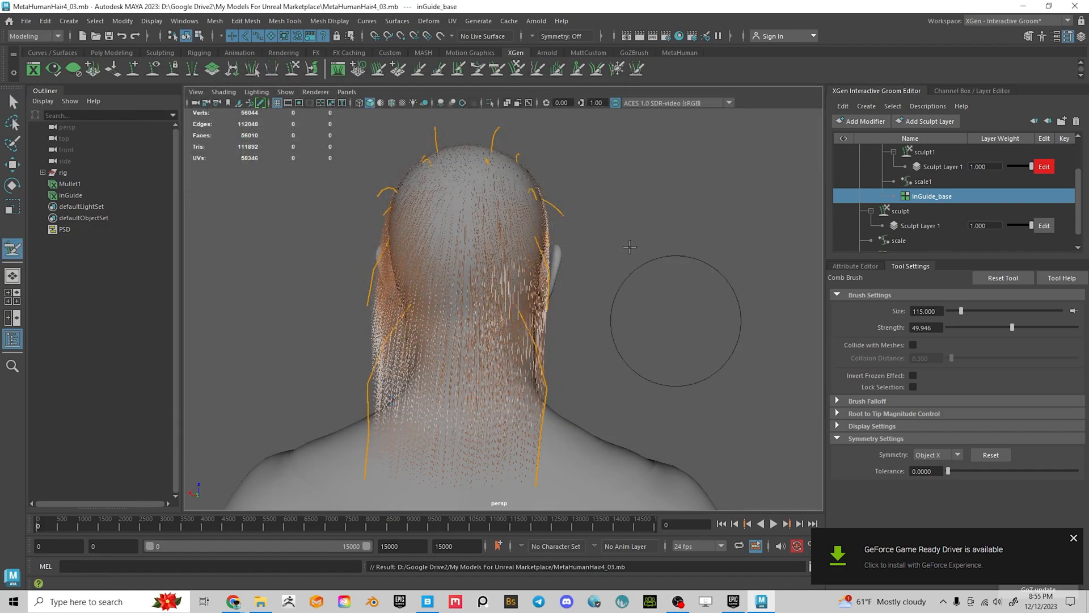
# Open the scene file MetaHumanHair4_03.mb
pyautogui.click(26, 21)
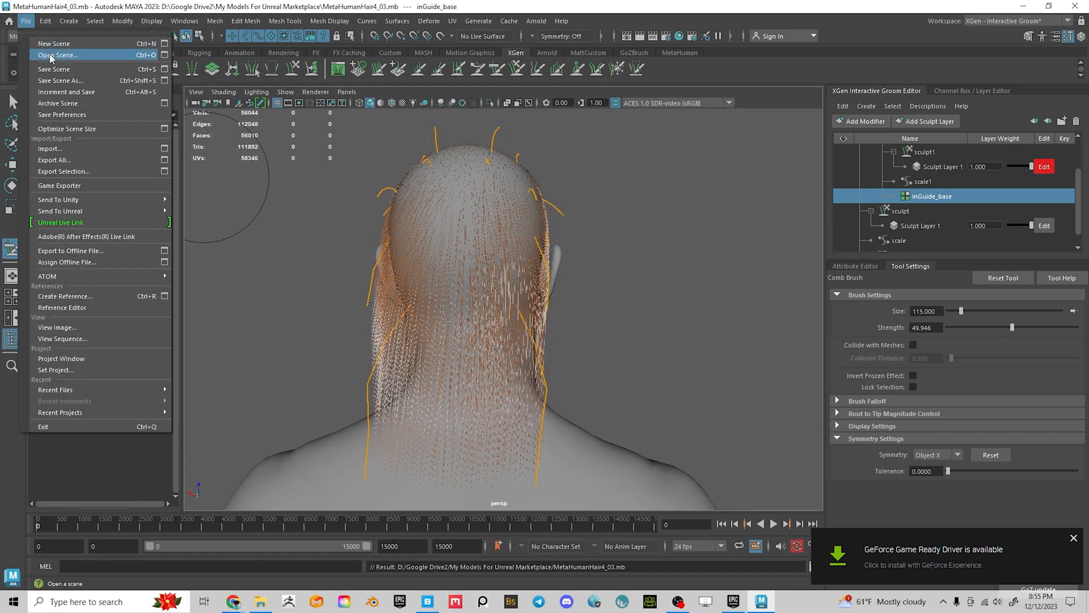
pyautogui.click(51, 56)
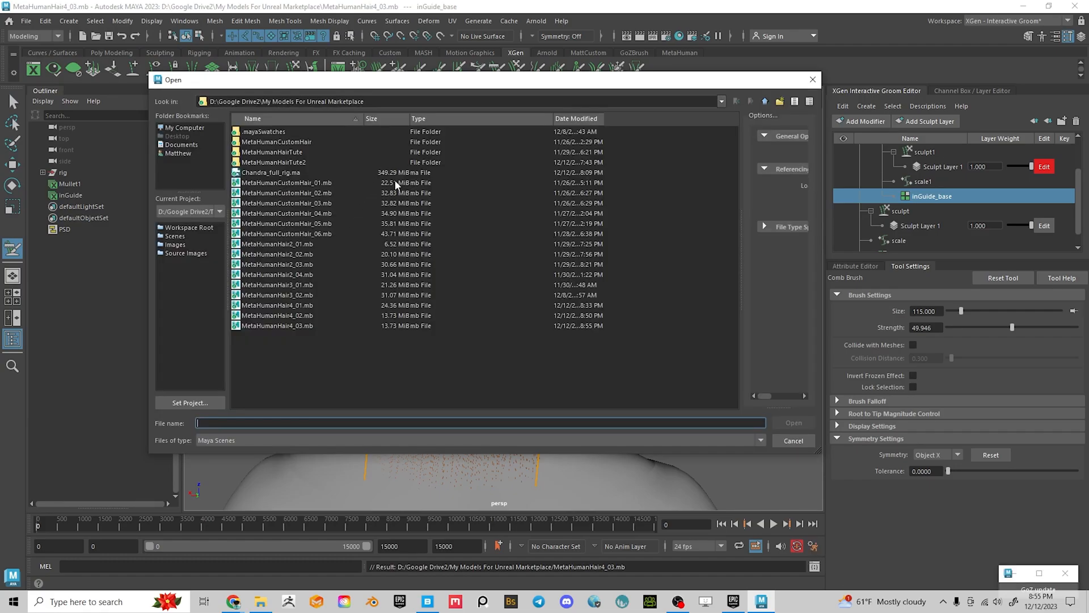
pyautogui.click(307, 325)
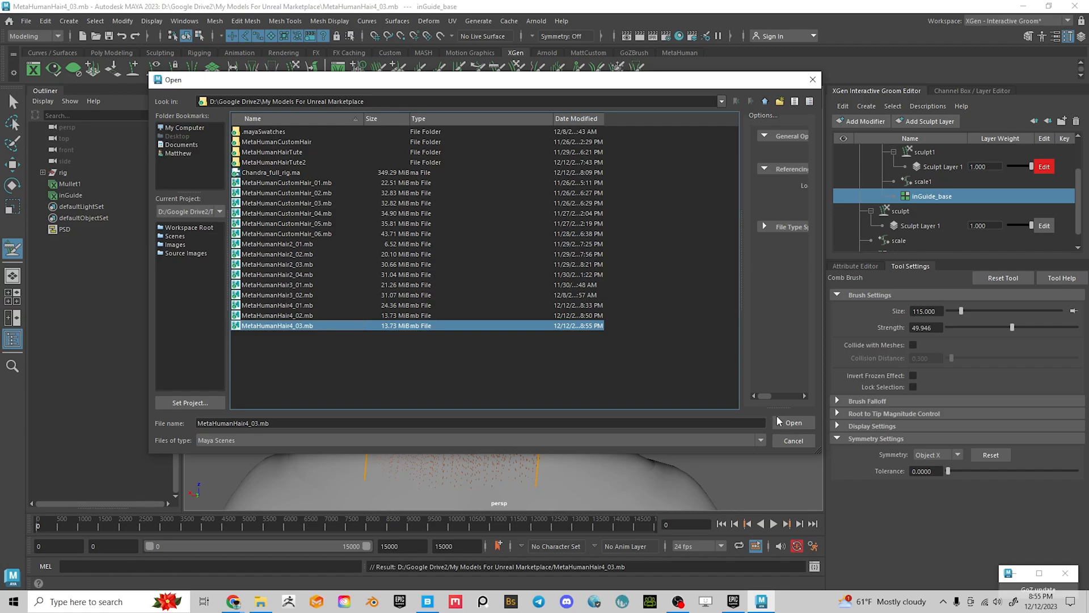
pyautogui.click(794, 422)
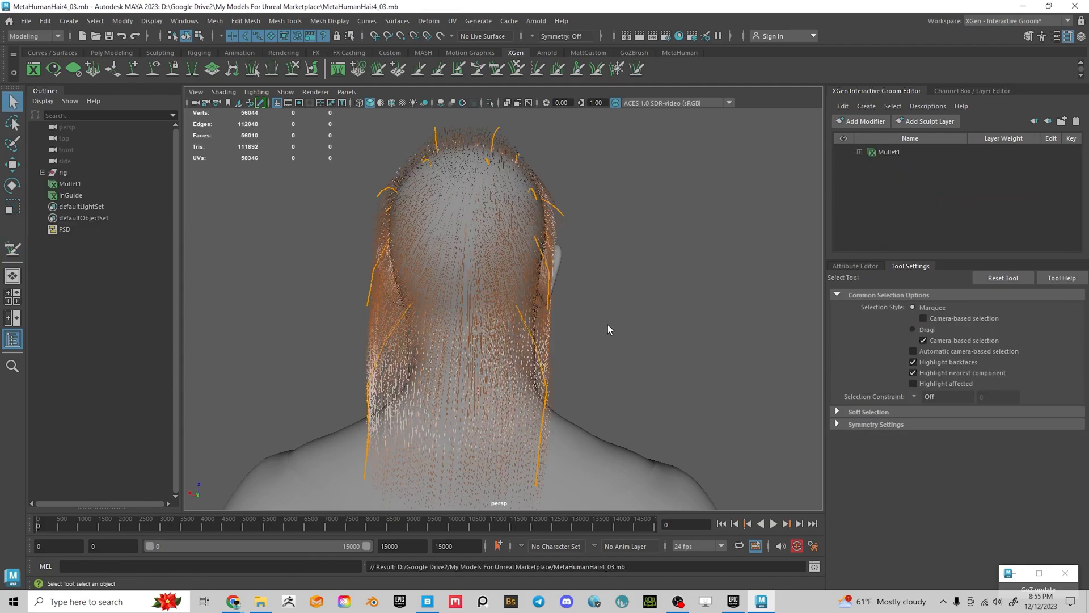
# Expand Mullet1's guide hierarchy down to Sculpt Layer 1 and enable editing on it
pyautogui.keyDown('alt'); pyautogui.moveTo(622, 346); pyautogui.dragTo(702, 329); pyautogui.keyUp('alt')
pyautogui.keyDown('alt'); pyautogui.moveTo(620, 211); pyautogui.dragTo(720, 221); pyautogui.keyUp('alt')
pyautogui.click(859, 152)
pyautogui.click(871, 167)
pyautogui.click(883, 181)
pyautogui.click(893, 197)
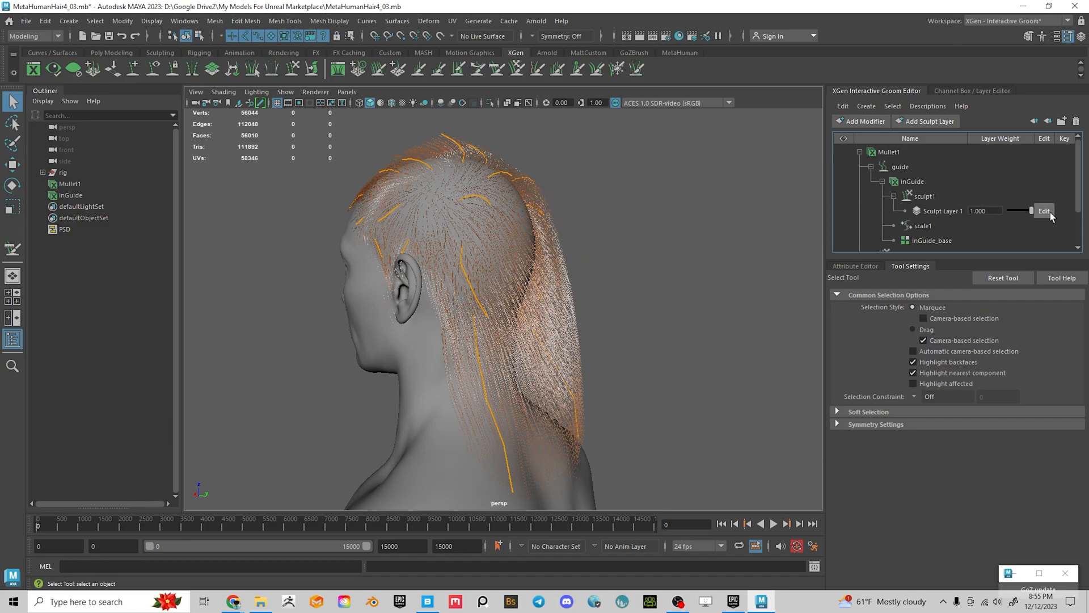
pyautogui.click(1049, 211)
pyautogui.scroll(-1, 935, 227)
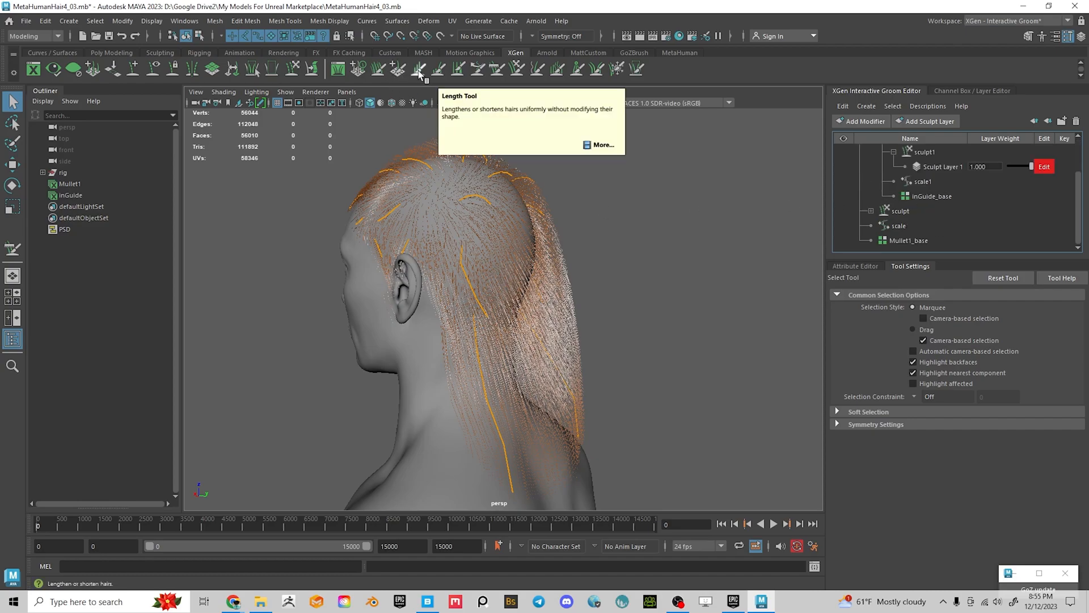
# Comb the mullet guides back and down while tumbling around the head
pyautogui.click(496, 71)
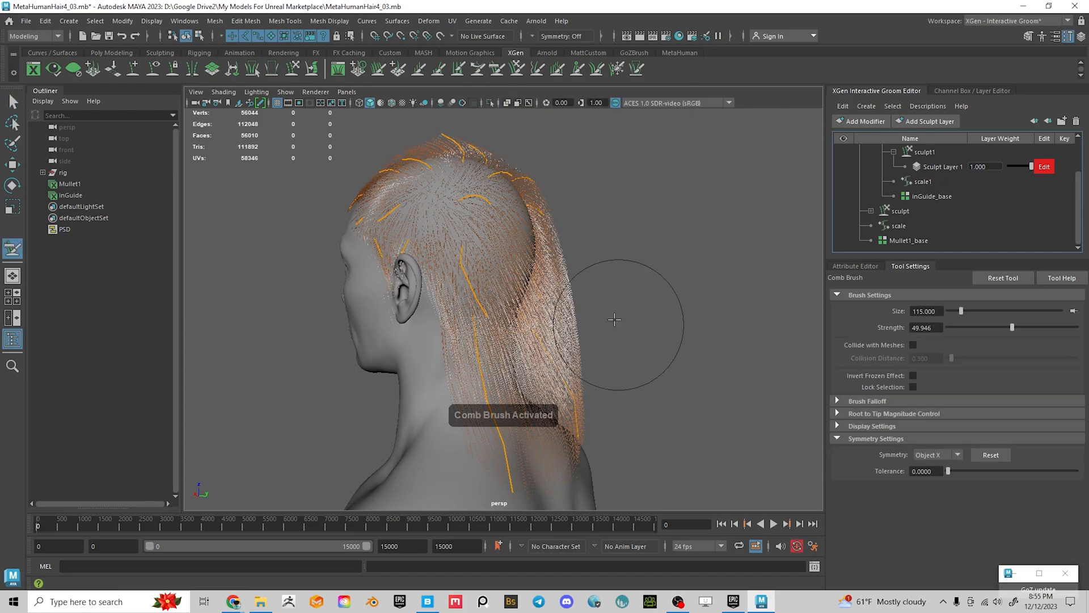
pyautogui.keyDown('alt'); pyautogui.moveTo(616, 322); pyautogui.dragTo(646, 297); pyautogui.keyUp('alt')
pyautogui.moveTo(519, 205)
pyautogui.keyDown('alt'); pyautogui.mouseDown()
pyautogui.moveTo(518, 279)
pyautogui.moveTo(393, 292)
pyautogui.mouseUp(); pyautogui.keyUp('alt')
pyautogui.moveTo(395, 372)
pyautogui.mouseDown()
pyautogui.moveTo(402, 389)
pyautogui.moveTo(432, 368)
pyautogui.moveTo(563, 358)
pyautogui.mouseUp()
pyautogui.keyDown('alt'); pyautogui.moveTo(563, 358); pyautogui.dragTo(565, 370, button='middle'); pyautogui.keyUp('alt')
pyautogui.moveTo(565, 370)
pyautogui.keyDown('alt'); pyautogui.mouseDown()
pyautogui.moveTo(576, 324)
pyautogui.moveTo(520, 258)
pyautogui.mouseUp(); pyautogui.keyUp('alt')
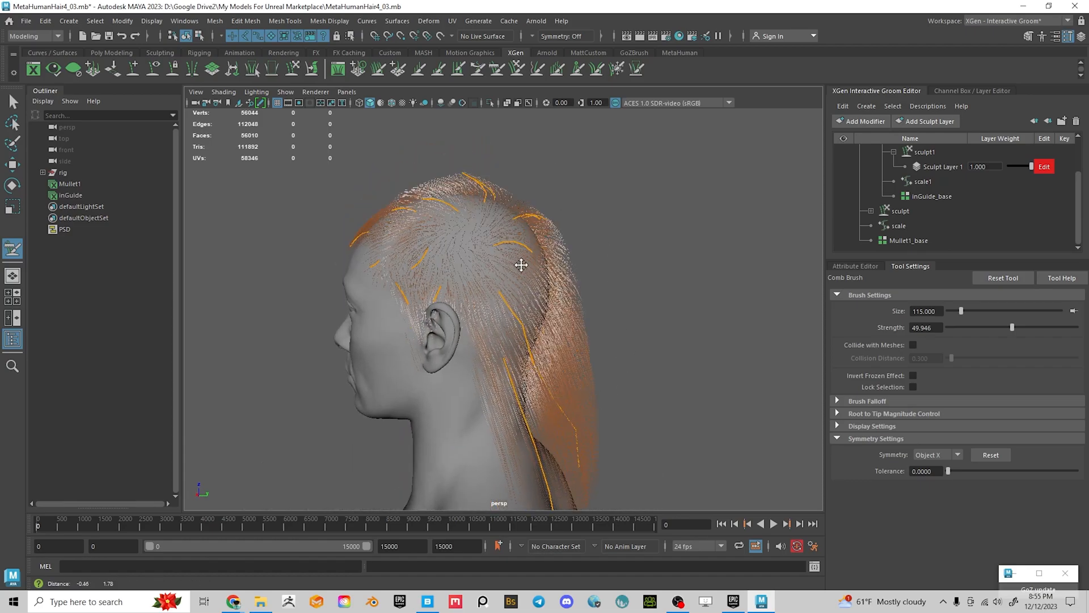
pyautogui.keyDown('alt'); pyautogui.moveTo(504, 217); pyautogui.dragTo(401, 227); pyautogui.keyUp('alt')
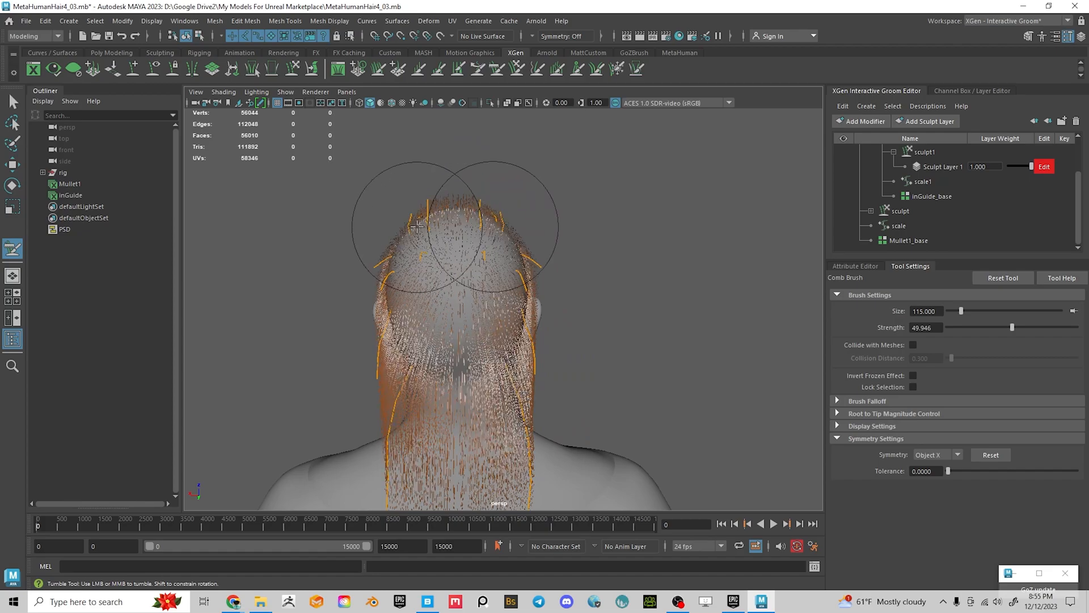
pyautogui.keyDown('alt'); pyautogui.moveTo(444, 278); pyautogui.dragTo(442, 301); pyautogui.keyUp('alt')
pyautogui.keyDown('alt'); pyautogui.moveTo(442, 301); pyautogui.dragTo(504, 304, button='right'); pyautogui.keyUp('alt')
pyautogui.keyDown('alt'); pyautogui.moveTo(504, 303); pyautogui.dragTo(504, 338, button='middle'); pyautogui.keyUp('alt')
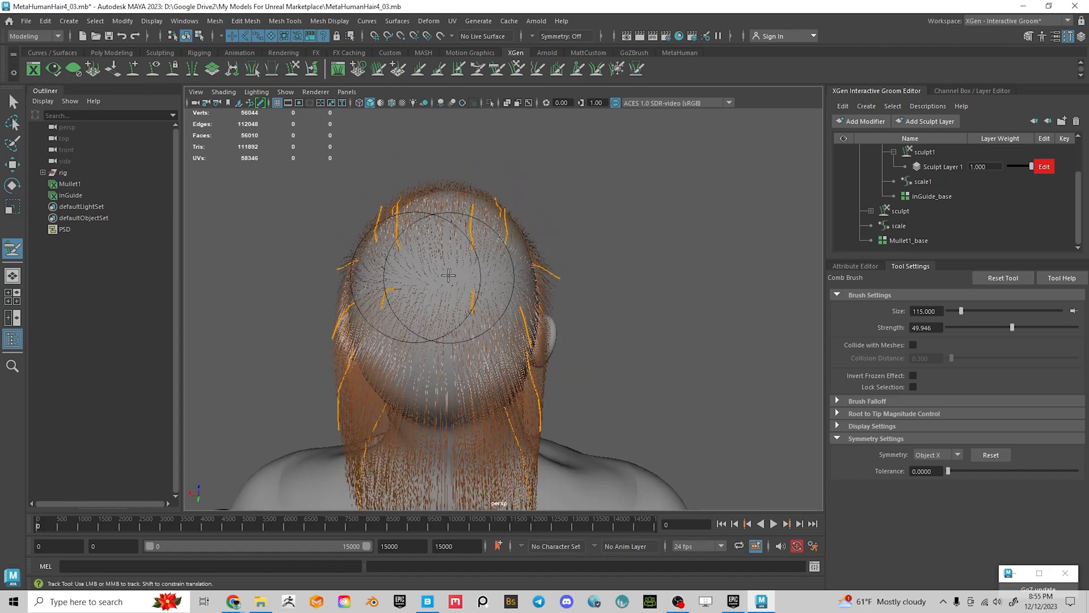
pyautogui.keyDown('alt'); pyautogui.moveTo(414, 223); pyautogui.dragTo(388, 260); pyautogui.keyUp('alt')
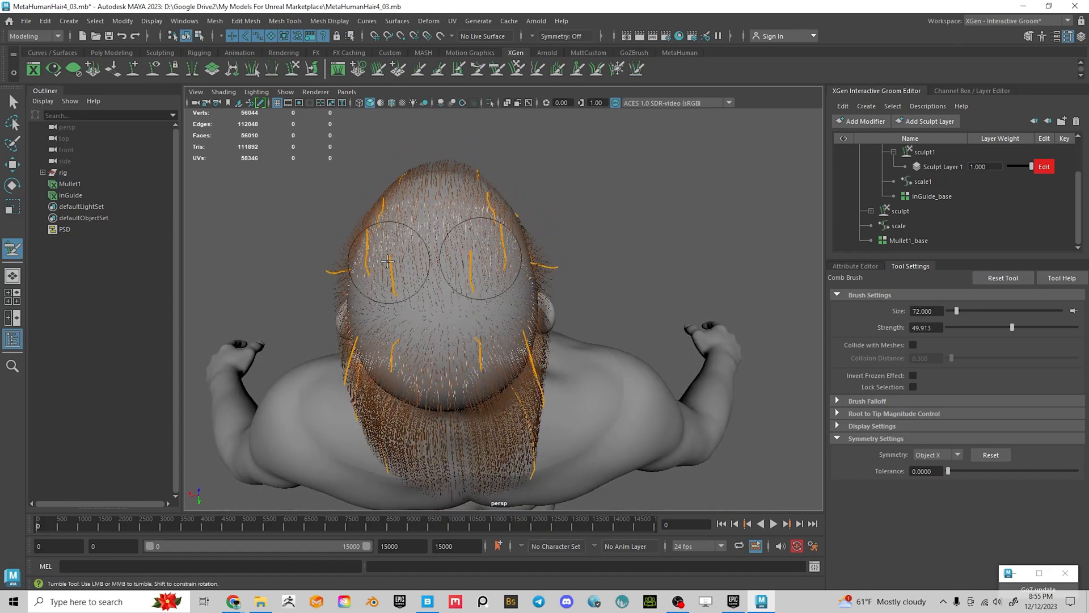
pyautogui.moveTo(409, 318)
pyautogui.keyDown('alt'); pyautogui.mouseDown()
pyautogui.moveTo(474, 316)
pyautogui.moveTo(499, 262)
pyautogui.moveTo(486, 243)
pyautogui.moveTo(594, 249)
pyautogui.moveTo(637, 231)
pyautogui.moveTo(533, 236)
pyautogui.mouseUp(); pyautogui.keyUp('alt')
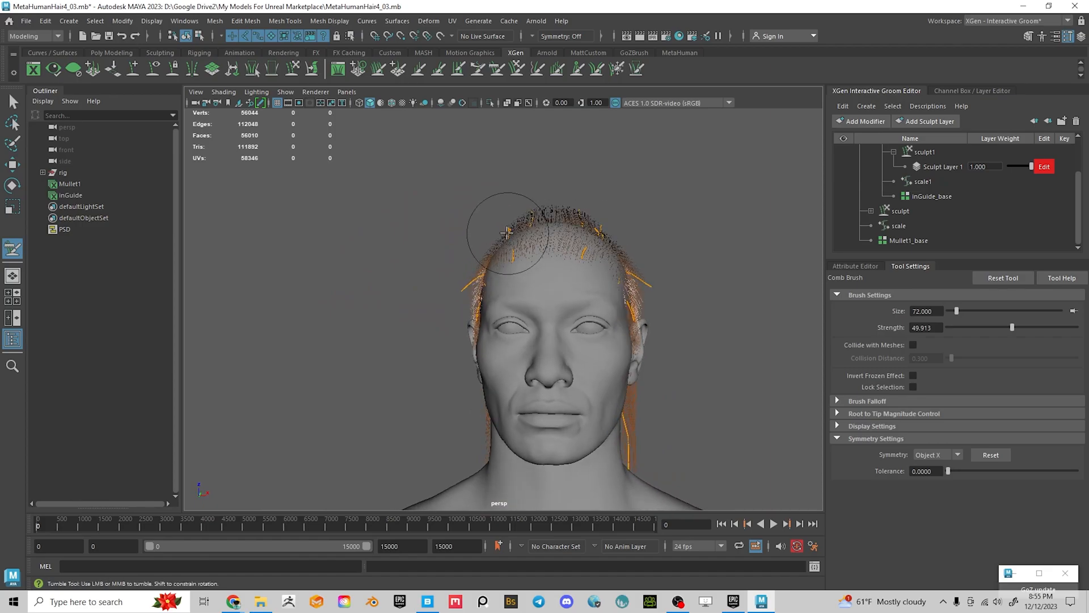
pyautogui.moveTo(575, 262)
pyautogui.keyDown('alt'); pyautogui.mouseDown()
pyautogui.moveTo(525, 250)
pyautogui.moveTo(500, 278)
pyautogui.moveTo(573, 261)
pyautogui.moveTo(644, 214)
pyautogui.mouseUp(); pyautogui.keyUp('alt')
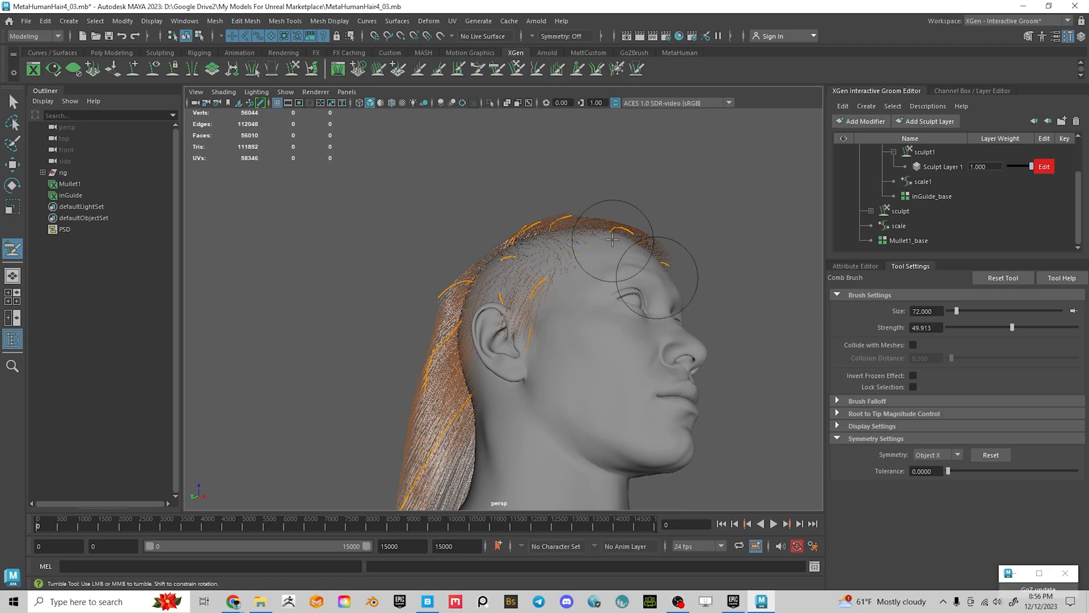
pyautogui.keyDown('alt'); pyautogui.moveTo(610, 272); pyautogui.dragTo(645, 352); pyautogui.keyUp('alt')
pyautogui.keyDown('alt'); pyautogui.moveTo(587, 375); pyautogui.dragTo(556, 338); pyautogui.keyUp('alt')
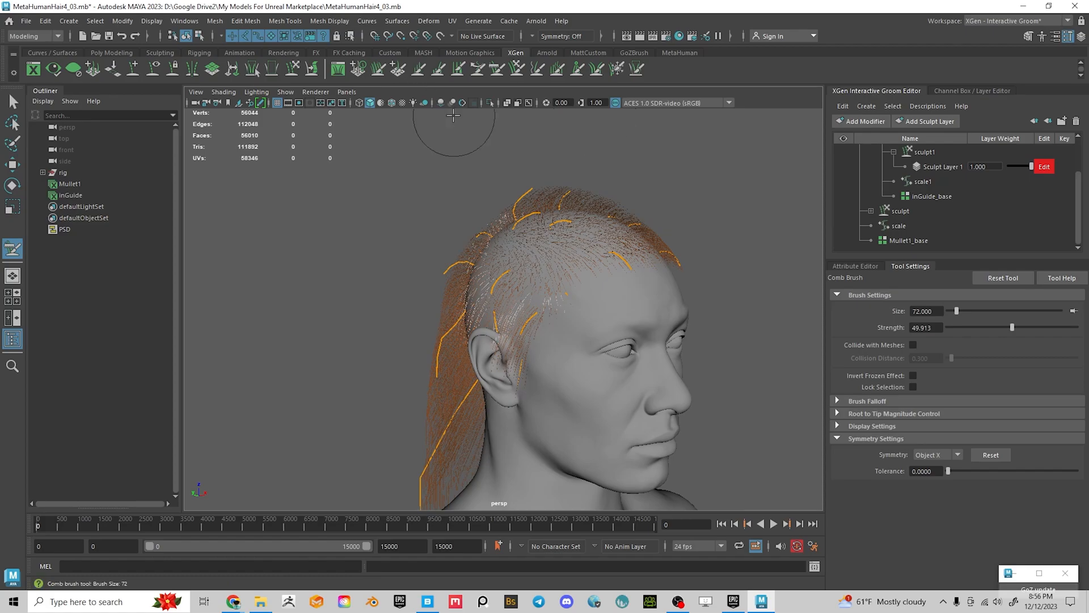
# Activate the Length Brush at size 72, strength 40, mirrored on Object X
pyautogui.click(417, 70)
pyautogui.moveTo(607, 244)
pyautogui.keyDown('alt'); pyautogui.mouseDown()
pyautogui.moveTo(646, 243)
pyautogui.moveTo(461, 244)
pyautogui.moveTo(488, 262)
pyautogui.moveTo(534, 249)
pyautogui.moveTo(537, 284)
pyautogui.moveTo(571, 315)
pyautogui.moveTo(635, 314)
pyautogui.moveTo(655, 329)
pyautogui.mouseUp(); pyautogui.keyUp('alt')
pyautogui.moveTo(586, 276)
pyautogui.keyDown('alt'); pyautogui.mouseDown()
pyautogui.moveTo(477, 247)
pyautogui.moveTo(519, 231)
pyautogui.moveTo(454, 245)
pyautogui.moveTo(494, 185)
pyautogui.moveTo(589, 209)
pyautogui.moveTo(608, 226)
pyautogui.moveTo(555, 221)
pyautogui.moveTo(528, 190)
pyautogui.mouseUp(); pyautogui.keyUp('alt')
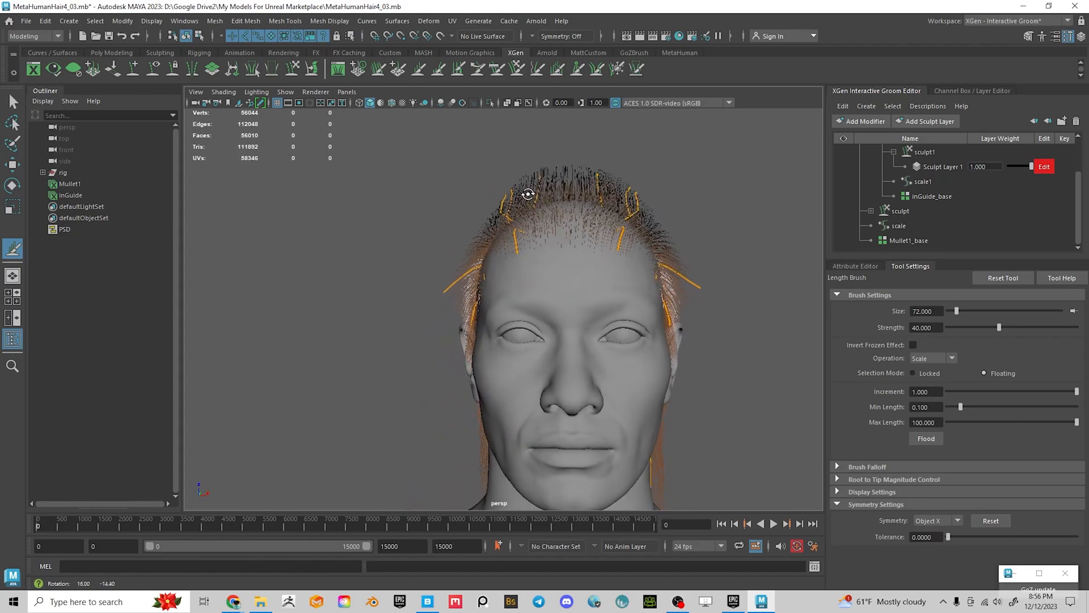
# Switch back to the Comb brush and sweep the back hair strands downward
pyautogui.keyDown('alt'); pyautogui.moveTo(527, 190); pyautogui.dragTo(502, 204, button='middle'); pyautogui.keyUp('alt')
pyautogui.scroll(-2, 502, 205)
pyautogui.keyDown('alt'); pyautogui.moveTo(502, 205); pyautogui.dragTo(525, 183); pyautogui.keyUp('alt')
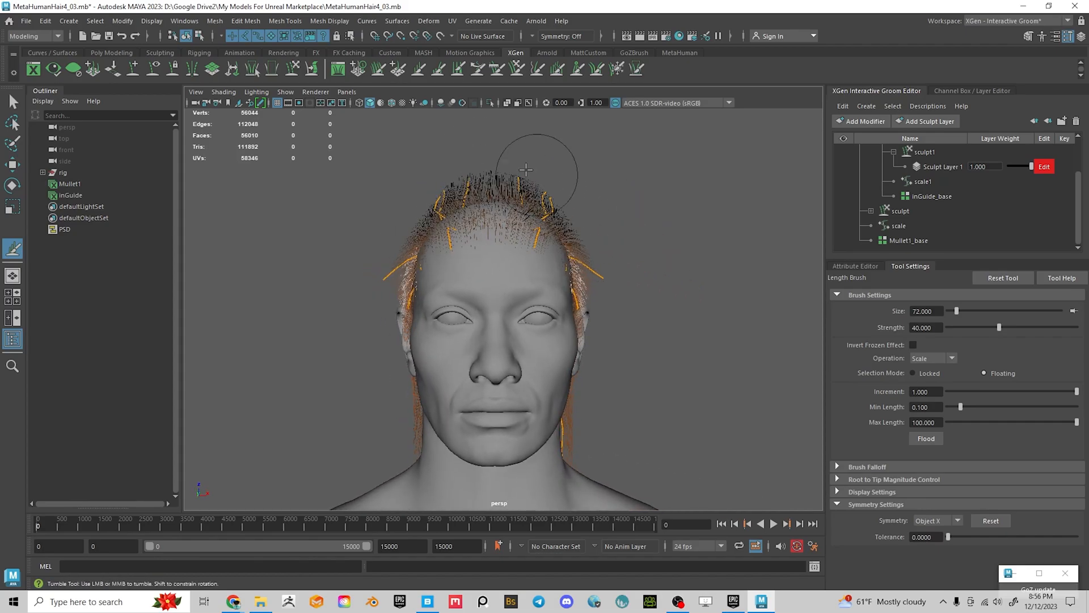
pyautogui.keyDown('alt'); pyautogui.moveTo(638, 291); pyautogui.dragTo(534, 318); pyautogui.keyUp('alt')
pyautogui.click(497, 68)
pyautogui.moveTo(431, 255)
pyautogui.keyDown('alt'); pyautogui.mouseDown()
pyautogui.moveTo(414, 263)
pyautogui.moveTo(527, 257)
pyautogui.moveTo(511, 305)
pyautogui.moveTo(486, 289)
pyautogui.moveTo(603, 258)
pyautogui.moveTo(625, 240)
pyautogui.moveTo(584, 240)
pyautogui.moveTo(627, 245)
pyautogui.moveTo(527, 250)
pyautogui.moveTo(523, 216)
pyautogui.moveTo(503, 301)
pyautogui.mouseUp(); pyautogui.keyUp('alt')
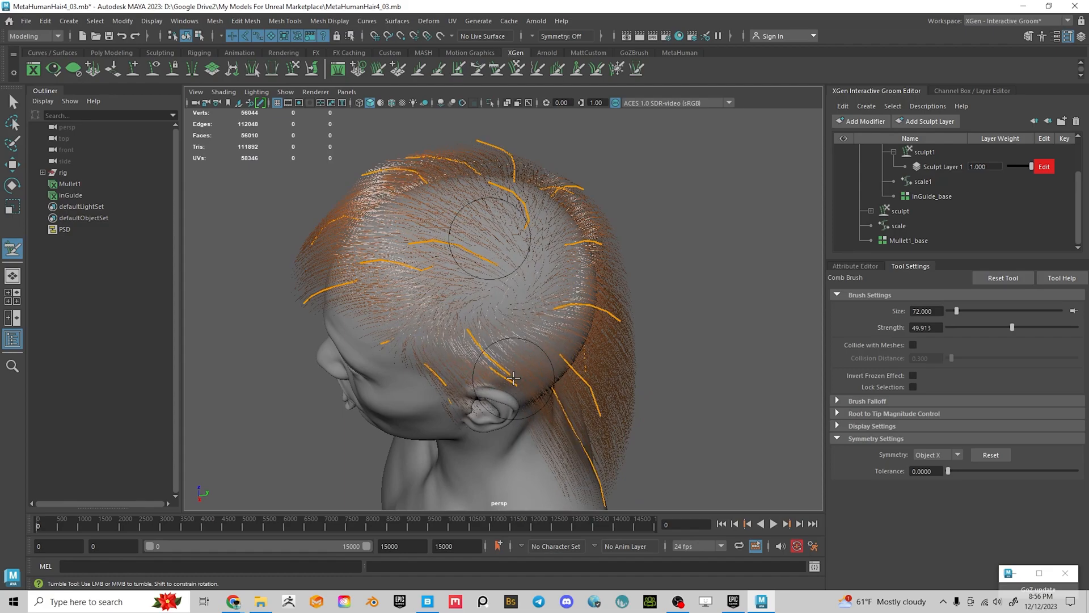
pyautogui.moveTo(710, 306)
pyautogui.keyDown('alt'); pyautogui.mouseDown()
pyautogui.moveTo(690, 267)
pyautogui.moveTo(677, 277)
pyautogui.moveTo(688, 280)
pyautogui.moveTo(637, 253)
pyautogui.moveTo(630, 284)
pyautogui.moveTo(723, 306)
pyautogui.moveTo(605, 263)
pyautogui.mouseUp(); pyautogui.keyUp('alt')
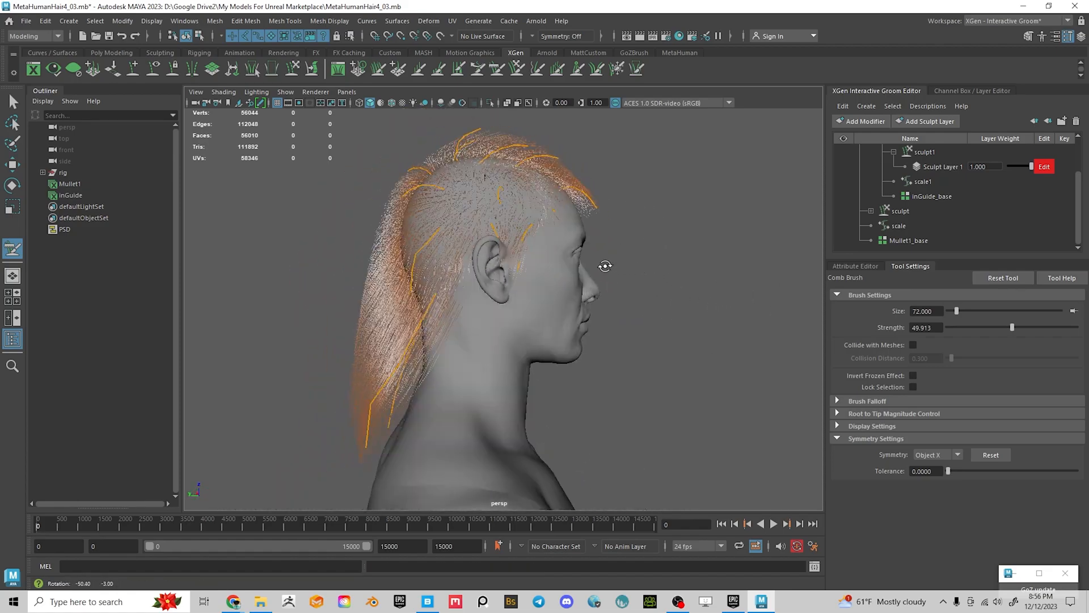
pyautogui.moveTo(392, 250); pyautogui.dragTo(381, 360)
pyautogui.moveTo(422, 232)
pyautogui.mouseDown()
pyautogui.moveTo(396, 275)
pyautogui.moveTo(627, 308)
pyautogui.moveTo(591, 316)
pyautogui.moveTo(589, 306)
pyautogui.mouseUp()
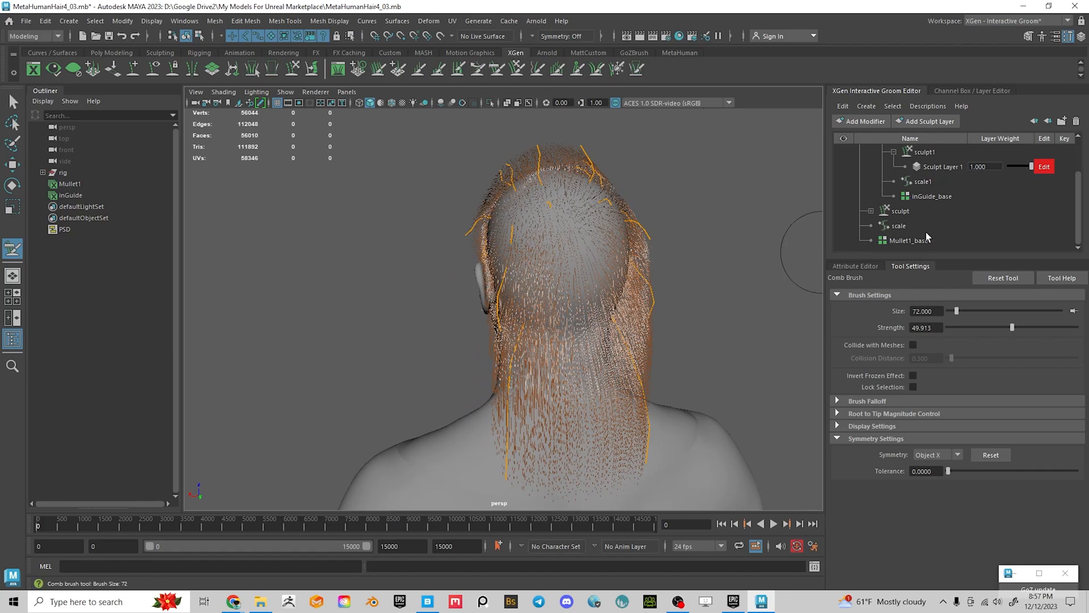
# Select inGuide_base and place one new guide on the back of the head, symmetry off
pyautogui.click(926, 198)
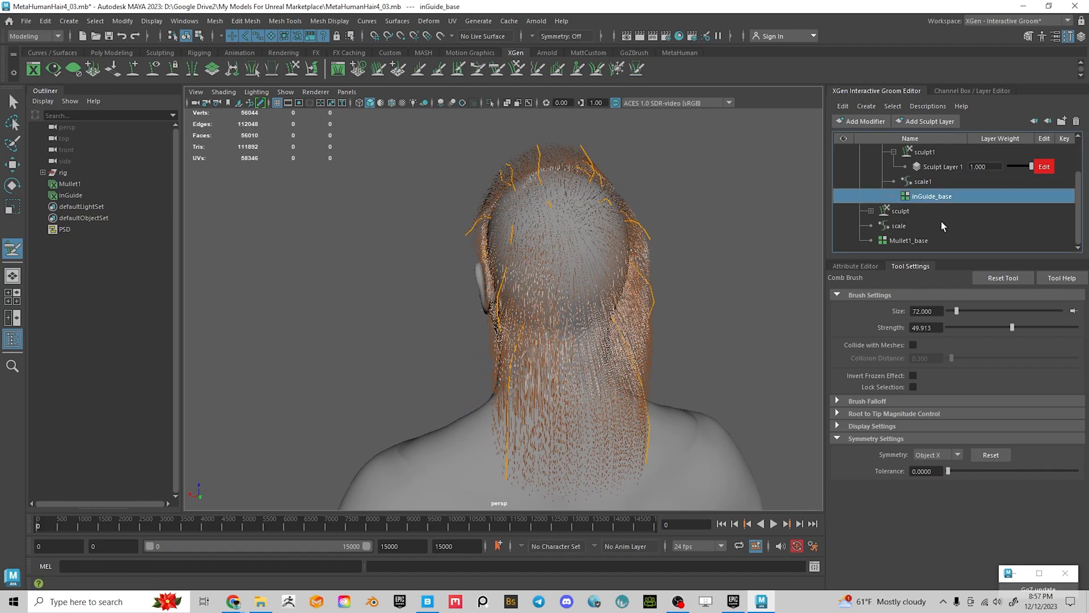
pyautogui.click(851, 267)
pyautogui.click(953, 488)
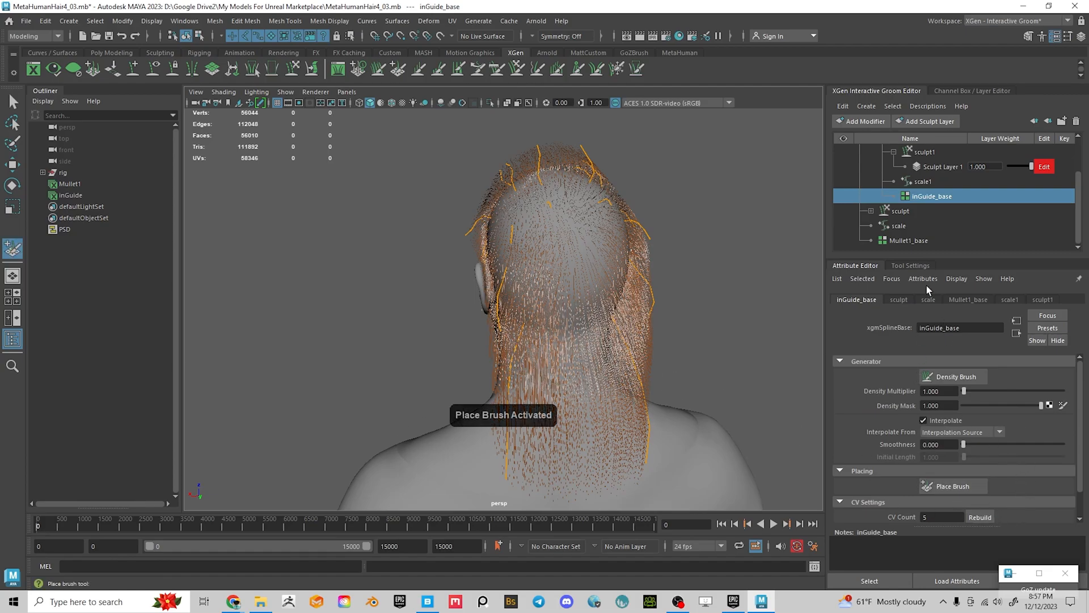
pyautogui.click(907, 266)
pyautogui.click(937, 414)
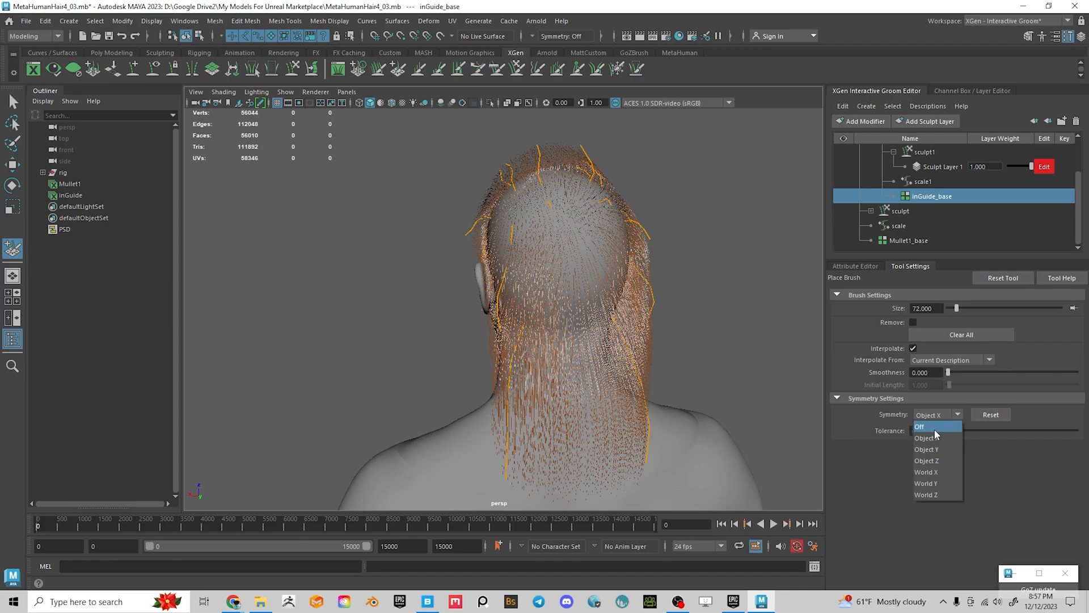
pyautogui.click(922, 430)
pyautogui.moveTo(576, 364)
pyautogui.keyDown('alt'); pyautogui.mouseDown()
pyautogui.moveTo(564, 316)
pyautogui.moveTo(548, 352)
pyautogui.moveTo(566, 350)
pyautogui.moveTo(561, 336)
pyautogui.mouseUp(); pyautogui.keyUp('alt')
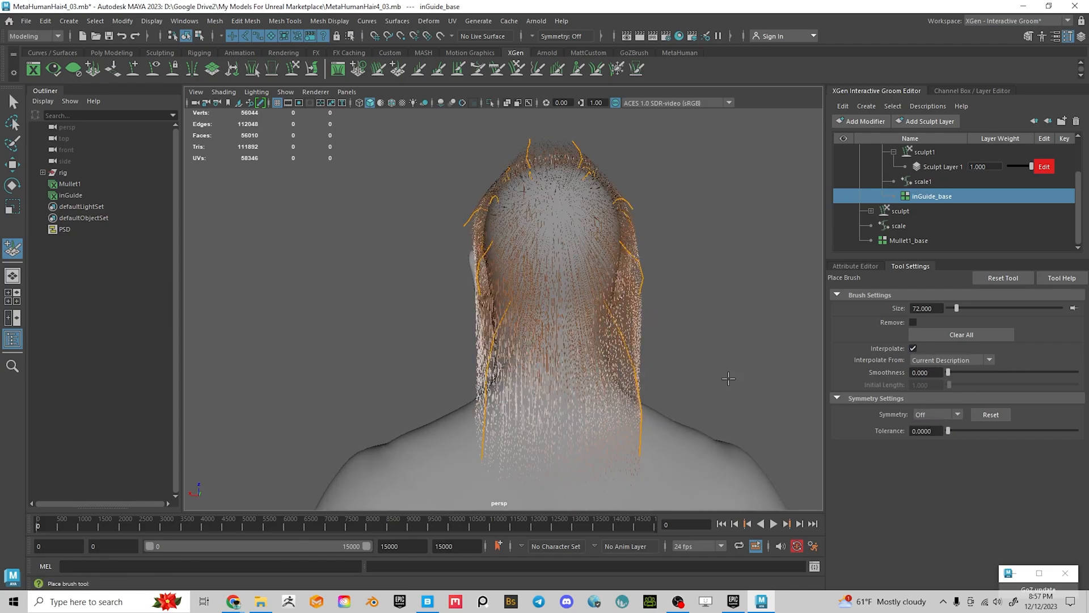
pyautogui.keyDown('alt'); pyautogui.moveTo(556, 374); pyautogui.dragTo(585, 305); pyautogui.keyUp('alt')
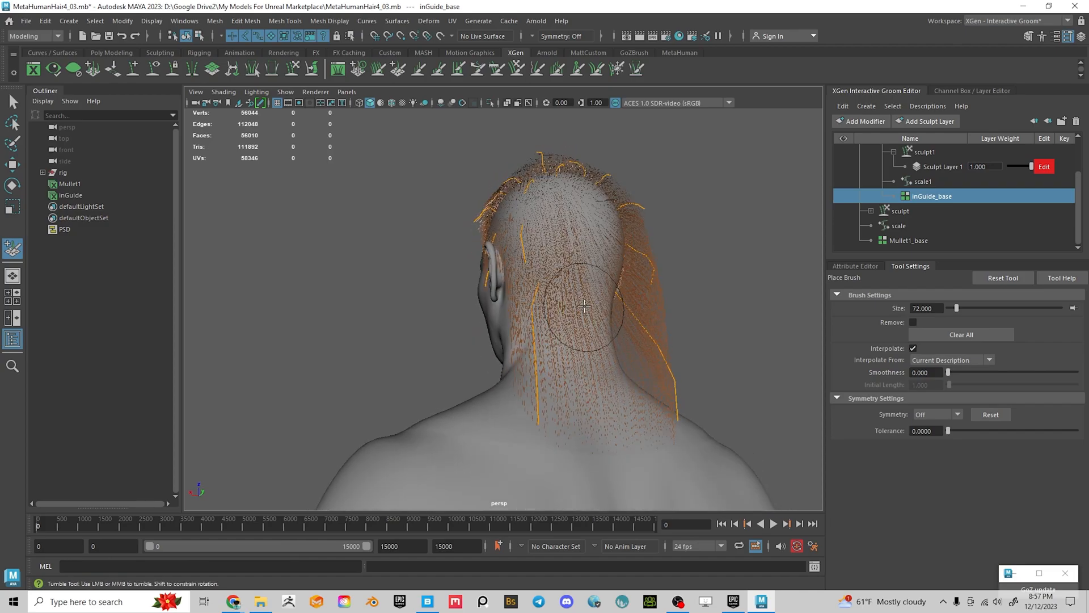
pyautogui.keyDown('alt'); pyautogui.moveTo(773, 314); pyautogui.dragTo(560, 243); pyautogui.keyUp('alt')
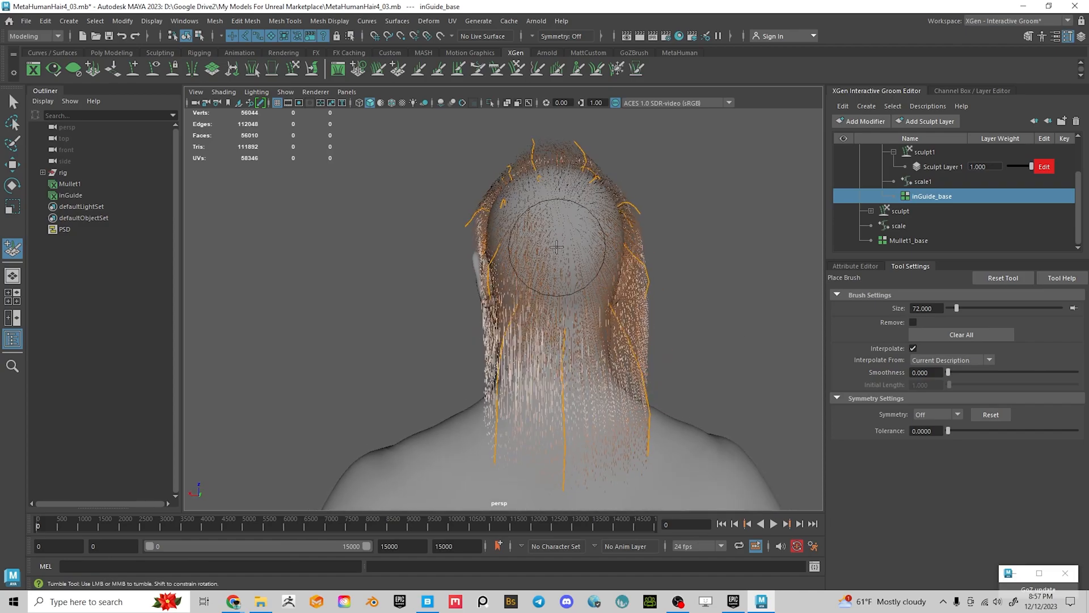
pyautogui.click(563, 244)
# Set the Place Brush symmetry to Object X
pyautogui.keyDown('alt'); pyautogui.moveTo(683, 224); pyautogui.dragTo(671, 239); pyautogui.keyUp('alt')
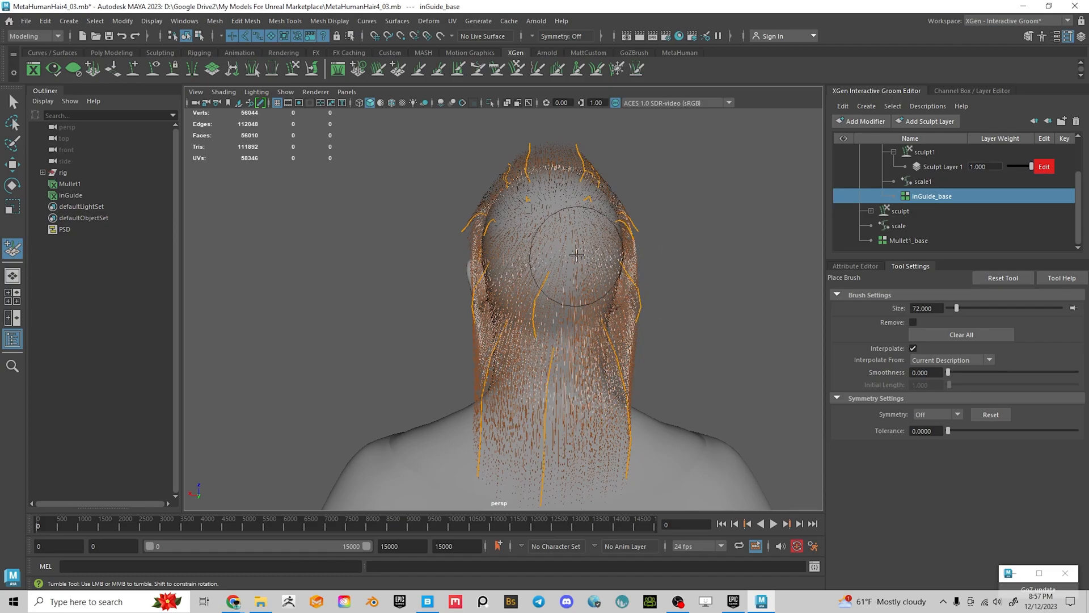
pyautogui.keyDown('alt'); pyautogui.moveTo(689, 180); pyautogui.dragTo(565, 253); pyautogui.keyUp('alt')
pyautogui.keyDown('alt'); pyautogui.moveTo(663, 189); pyautogui.dragTo(569, 284); pyautogui.keyUp('alt')
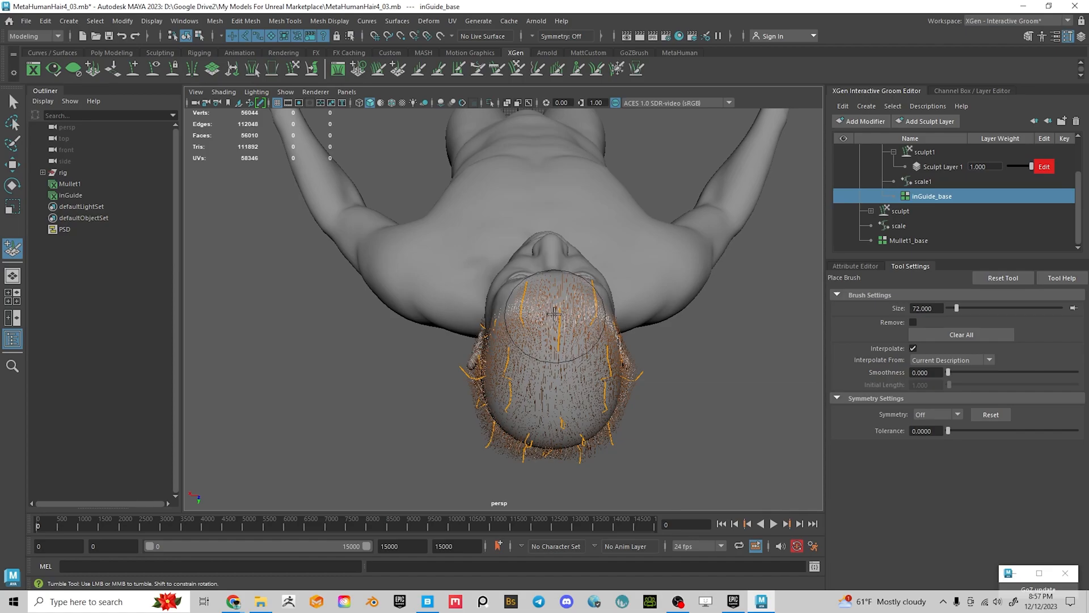
pyautogui.keyDown('alt'); pyautogui.moveTo(648, 301); pyautogui.dragTo(738, 263); pyautogui.keyUp('alt')
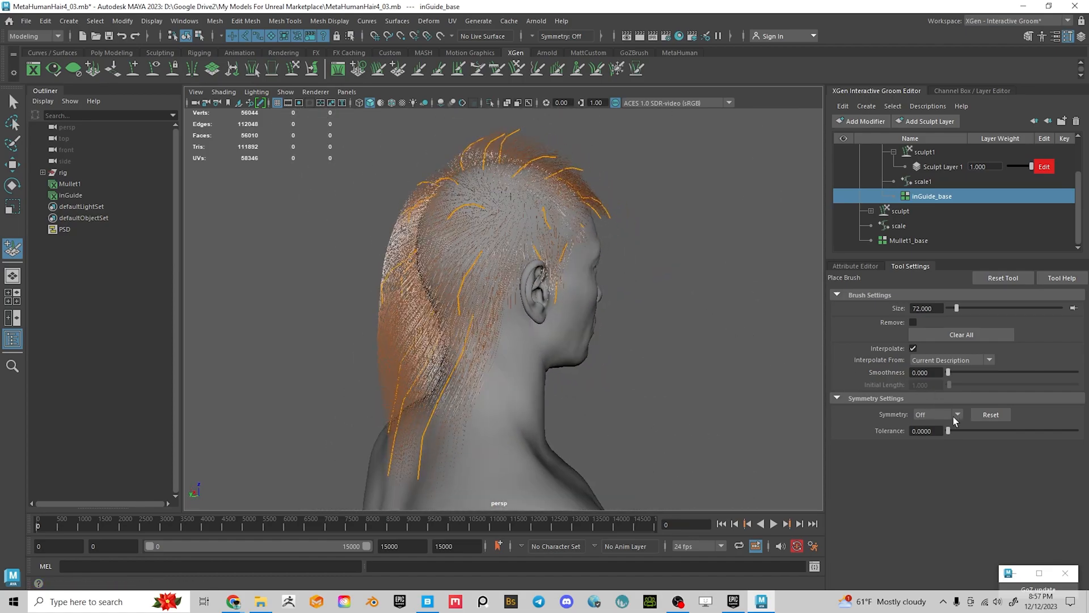
pyautogui.click(958, 415)
pyautogui.click(933, 439)
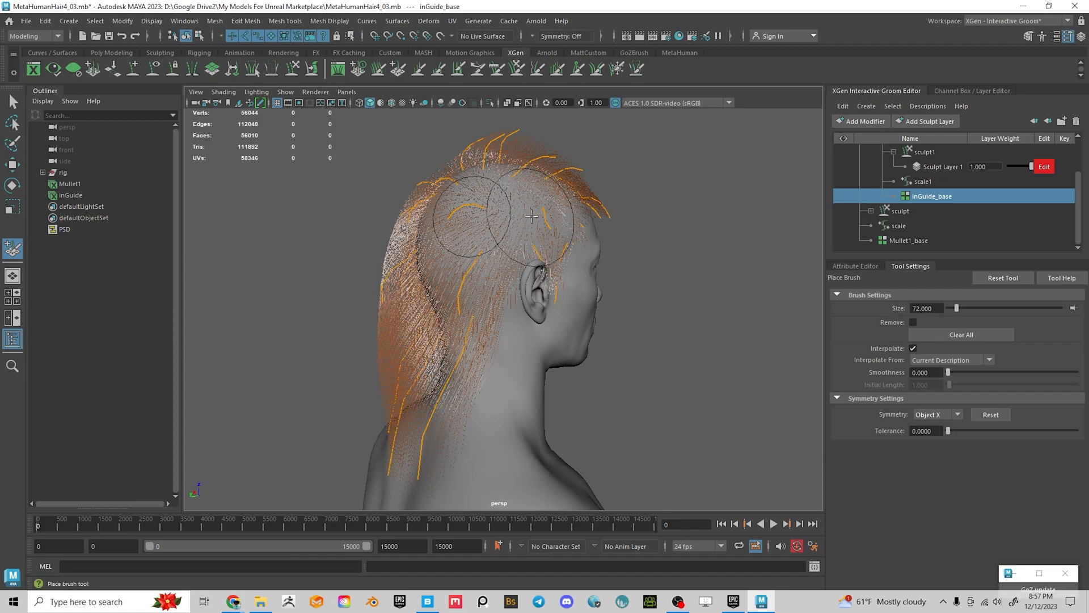
pyautogui.keyDown('alt'); pyautogui.moveTo(703, 340); pyautogui.dragTo(642, 348); pyautogui.keyUp('alt')
pyautogui.moveTo(464, 234)
pyautogui.keyDown('alt'); pyautogui.mouseDown()
pyautogui.moveTo(489, 250)
pyautogui.moveTo(477, 255)
pyautogui.moveTo(446, 221)
pyautogui.moveTo(473, 303)
pyautogui.mouseUp(); pyautogui.keyUp('alt')
pyautogui.scroll(4, 498, 267)
# Save As with the version suffix changed from 03 to 04, giving MetaHumanHair4_04.mb
pyautogui.keyDown('alt'); pyautogui.moveTo(429, 177); pyautogui.dragTo(455, 184); pyautogui.keyUp('alt')
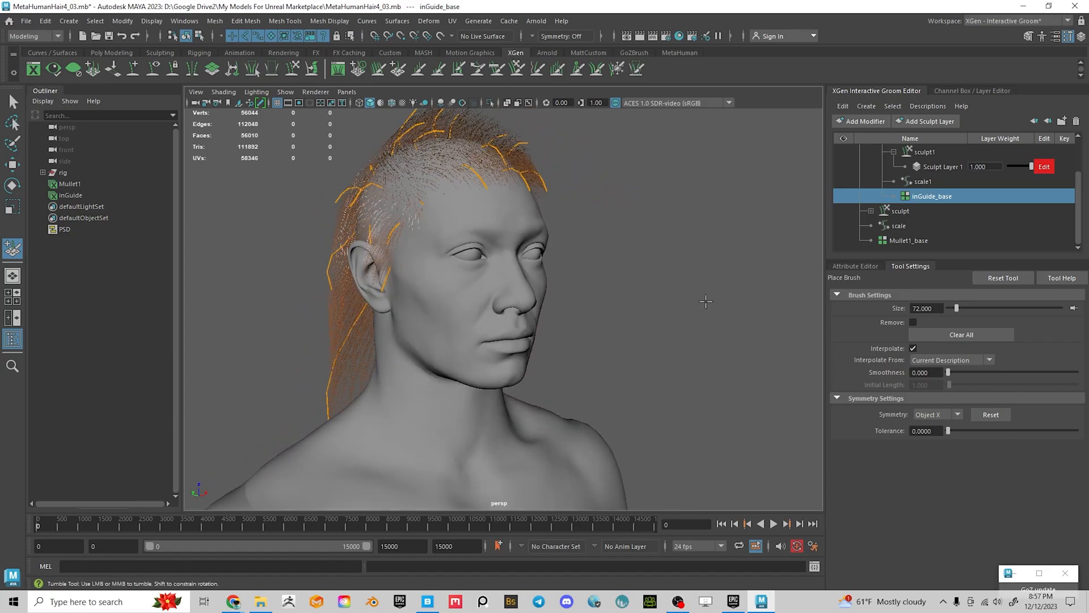
pyautogui.hotkey('ctrl', 'shift', 's')
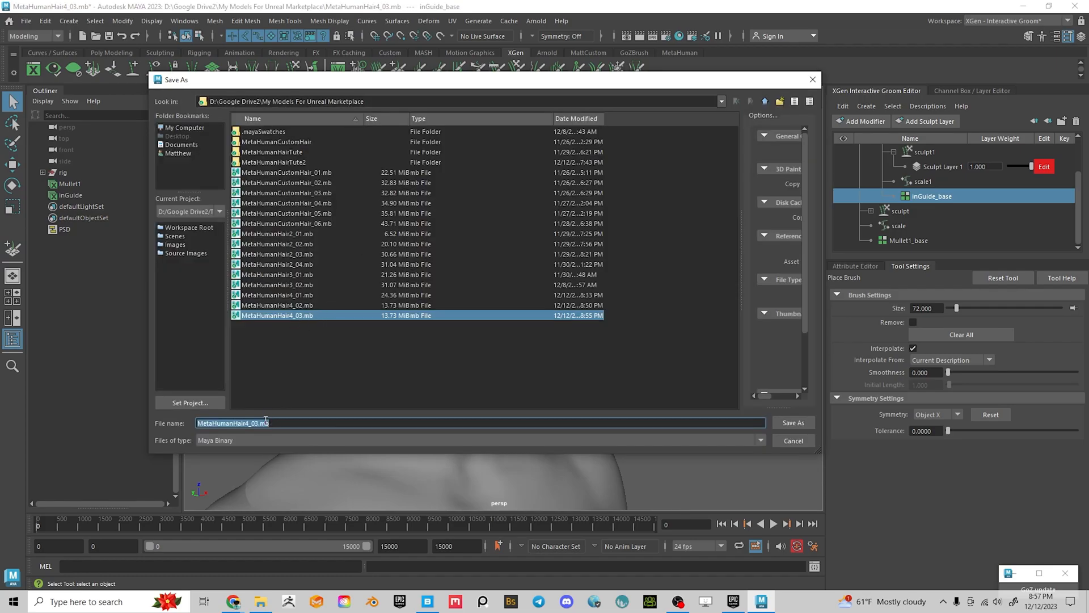
pyautogui.click(254, 423)
pyautogui.write('4')
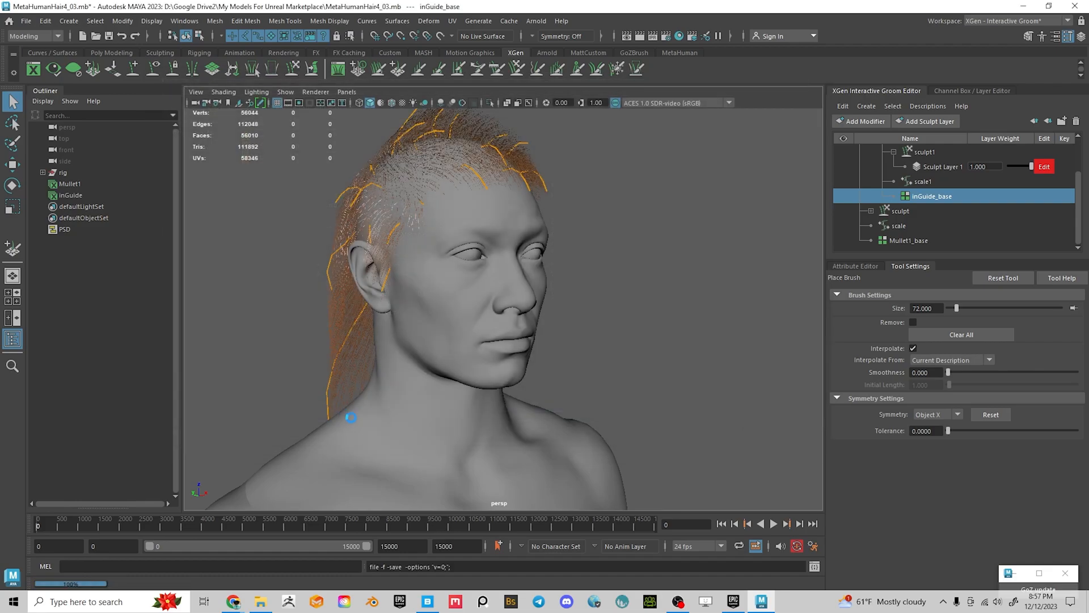
pyautogui.moveTo(607, 311)
pyautogui.keyDown('alt'); pyautogui.mouseDown()
pyautogui.moveTo(640, 304)
pyautogui.moveTo(656, 318)
pyautogui.moveTo(453, 303)
pyautogui.moveTo(469, 308)
pyautogui.moveTo(338, 309)
pyautogui.moveTo(413, 291)
pyautogui.mouseUp(); pyautogui.keyUp('alt')
pyautogui.keyDown('alt'); pyautogui.moveTo(413, 292); pyautogui.dragTo(624, 214, button='middle'); pyautogui.keyUp('alt')
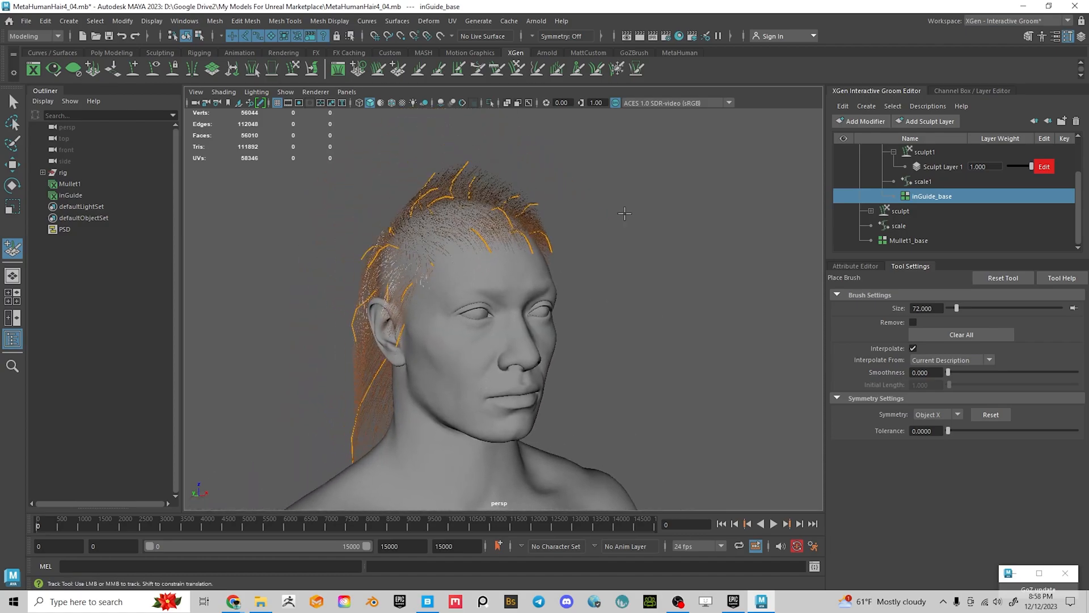
# Freeze the top and side Mullet1 guides with the Freeze Brush at size 31, working around the head
pyautogui.click(616, 69)
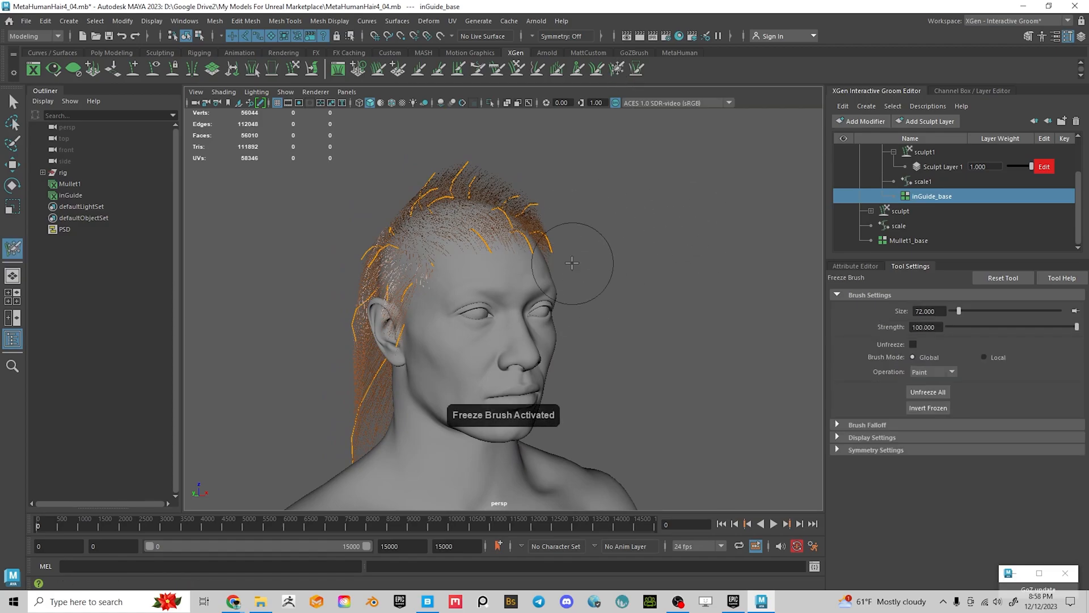
pyautogui.keyDown('alt'); pyautogui.moveTo(609, 264); pyautogui.dragTo(632, 282); pyautogui.keyUp('alt')
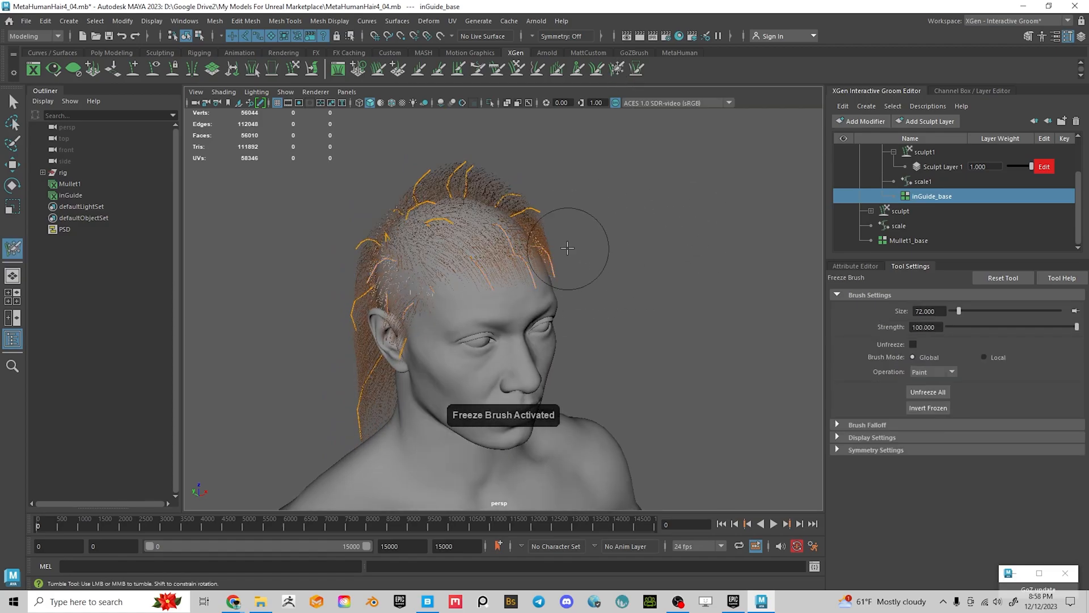
pyautogui.keyDown('alt'); pyautogui.moveTo(442, 297); pyautogui.dragTo(411, 291); pyautogui.keyUp('alt')
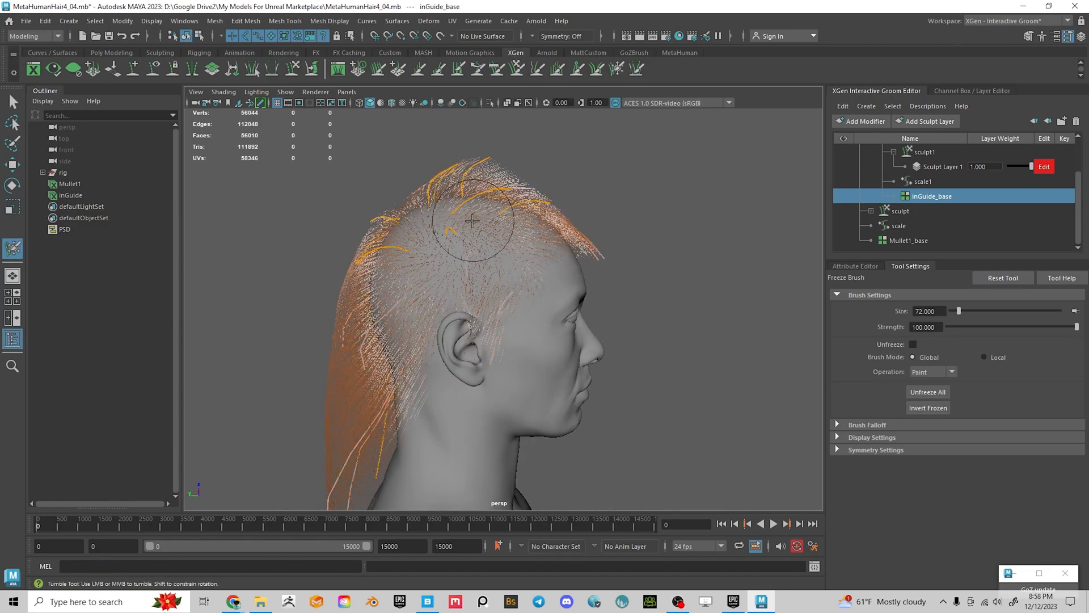
pyautogui.keyDown('alt'); pyautogui.moveTo(481, 203); pyautogui.dragTo(432, 289); pyautogui.keyUp('alt')
pyautogui.moveTo(523, 255)
pyautogui.keyDown('alt'); pyautogui.mouseDown()
pyautogui.moveTo(471, 328)
pyautogui.moveTo(587, 312)
pyautogui.mouseUp(); pyautogui.keyUp('alt')
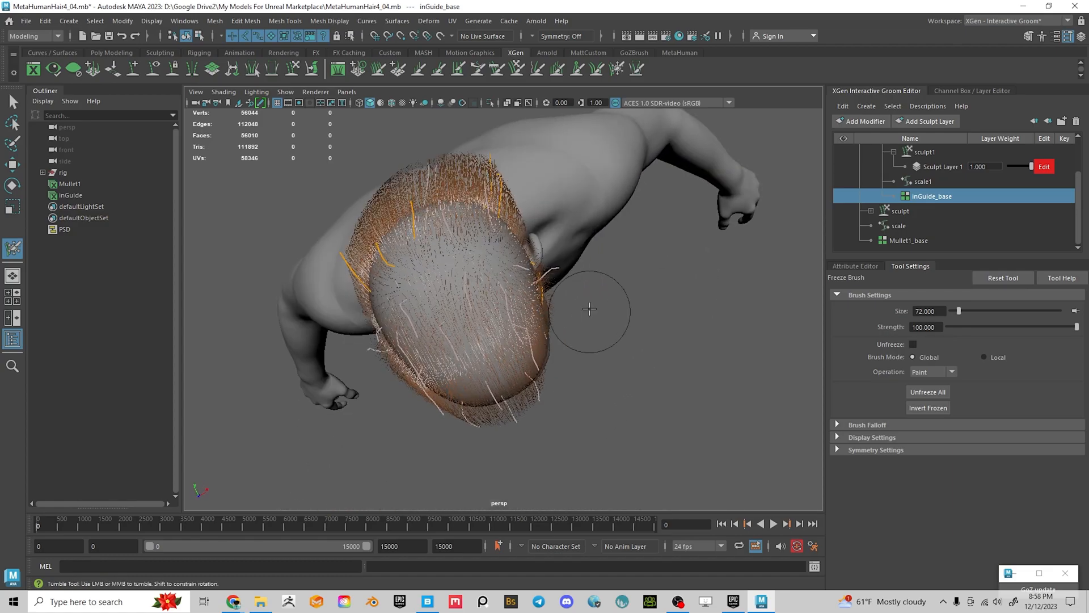
pyautogui.keyDown('alt'); pyautogui.moveTo(515, 291); pyautogui.dragTo(564, 243); pyautogui.keyUp('alt')
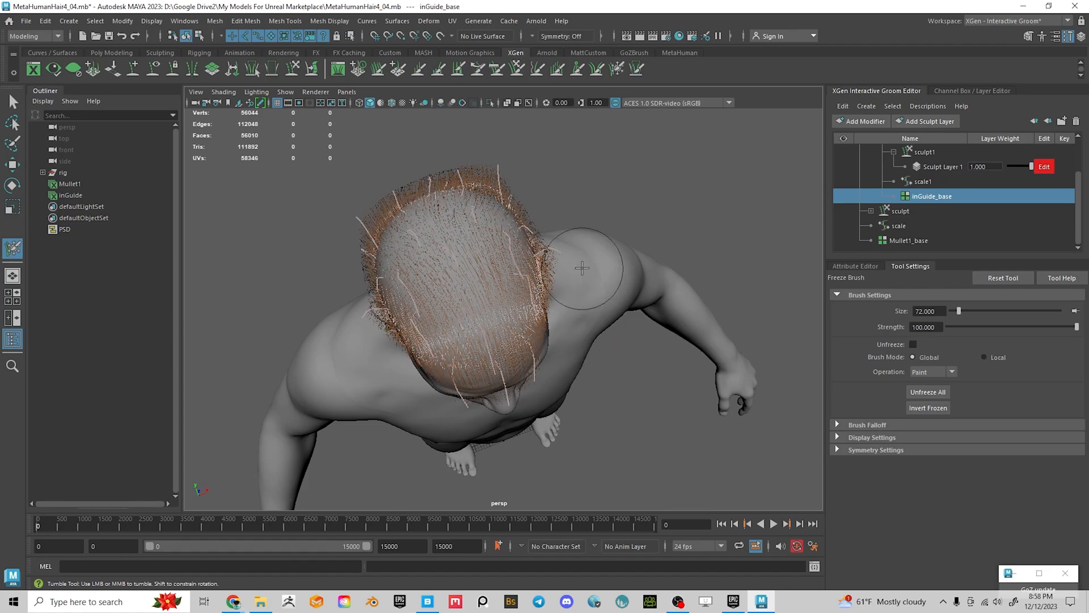
pyautogui.keyDown('alt'); pyautogui.moveTo(436, 315); pyautogui.dragTo(460, 253); pyautogui.keyUp('alt')
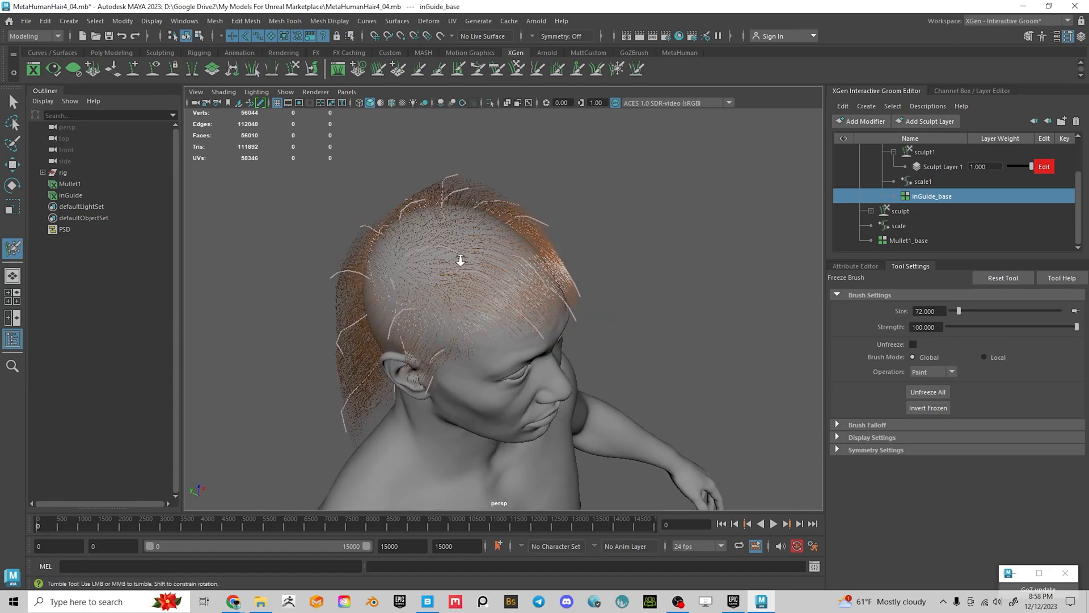
pyautogui.keyDown('alt'); pyautogui.moveTo(459, 253); pyautogui.dragTo(494, 256, button='right'); pyautogui.keyUp('alt')
pyautogui.keyDown('alt'); pyautogui.moveTo(495, 256); pyautogui.dragTo(505, 252, button='middle'); pyautogui.keyUp('alt')
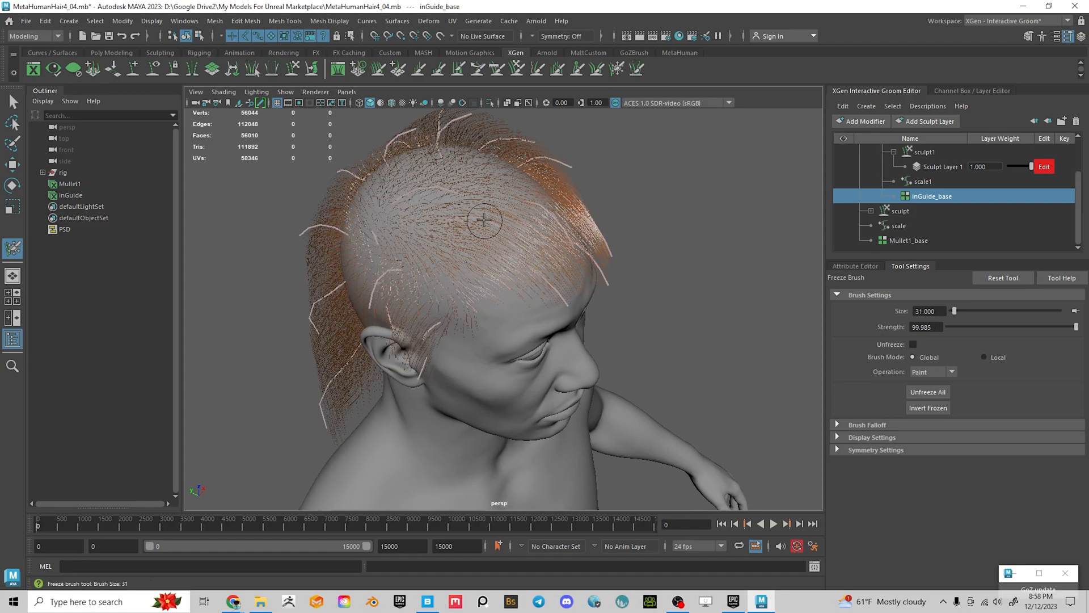
pyautogui.keyDown('alt'); pyautogui.moveTo(481, 219); pyautogui.dragTo(459, 274); pyautogui.keyUp('alt')
pyautogui.keyDown('alt'); pyautogui.moveTo(482, 245); pyautogui.dragTo(480, 261, button='middle'); pyautogui.keyUp('alt')
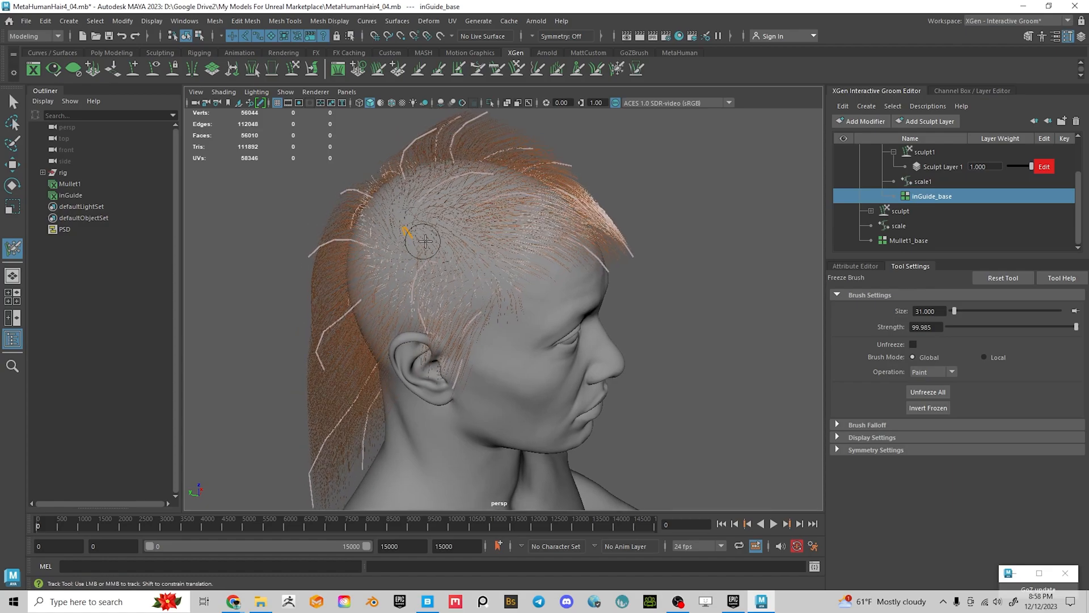
pyautogui.keyDown('alt'); pyautogui.moveTo(461, 242); pyautogui.dragTo(387, 219); pyautogui.keyUp('alt')
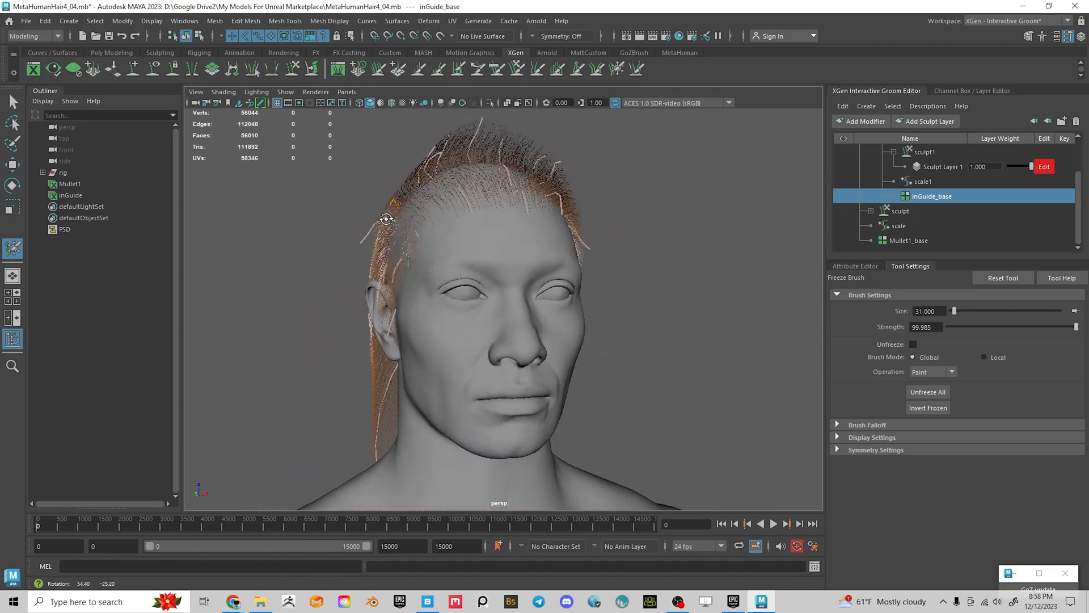
# Activate the Comb Brush with symmetry off and comb the hair around the head
pyautogui.click(497, 68)
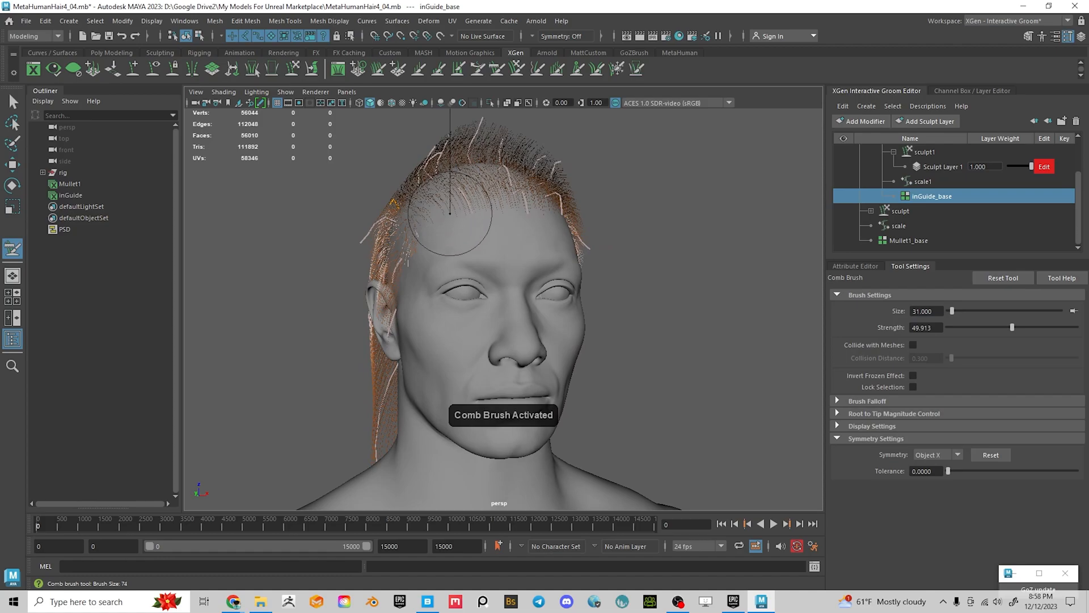
pyautogui.keyDown('alt'); pyautogui.moveTo(521, 219); pyautogui.dragTo(491, 213); pyautogui.keyUp('alt')
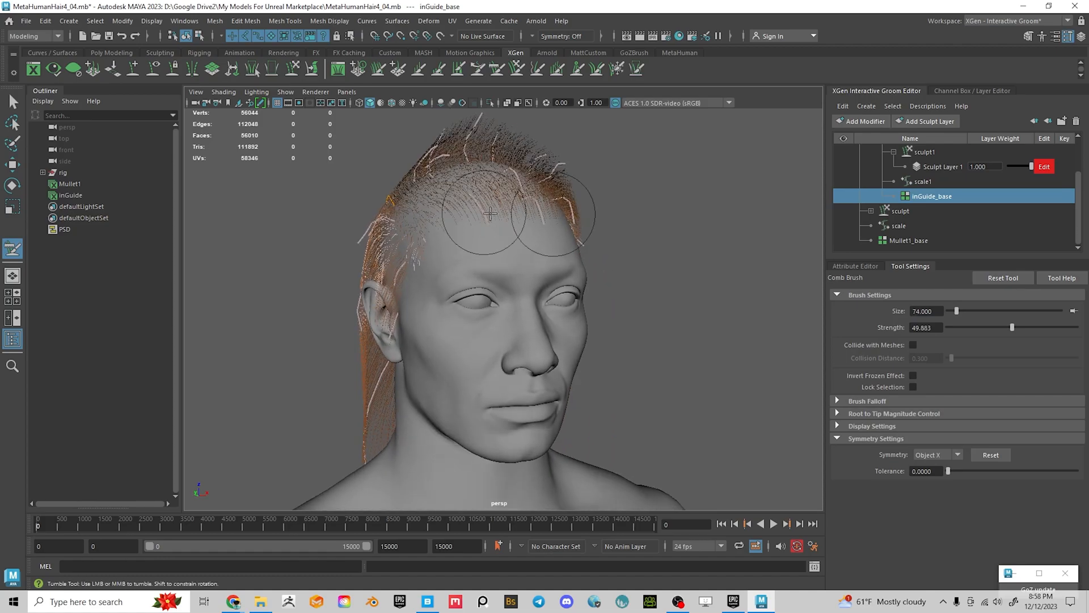
pyautogui.click(928, 456)
pyautogui.click(920, 467)
pyautogui.keyDown('alt'); pyautogui.moveTo(583, 212); pyautogui.dragTo(680, 227); pyautogui.keyUp('alt')
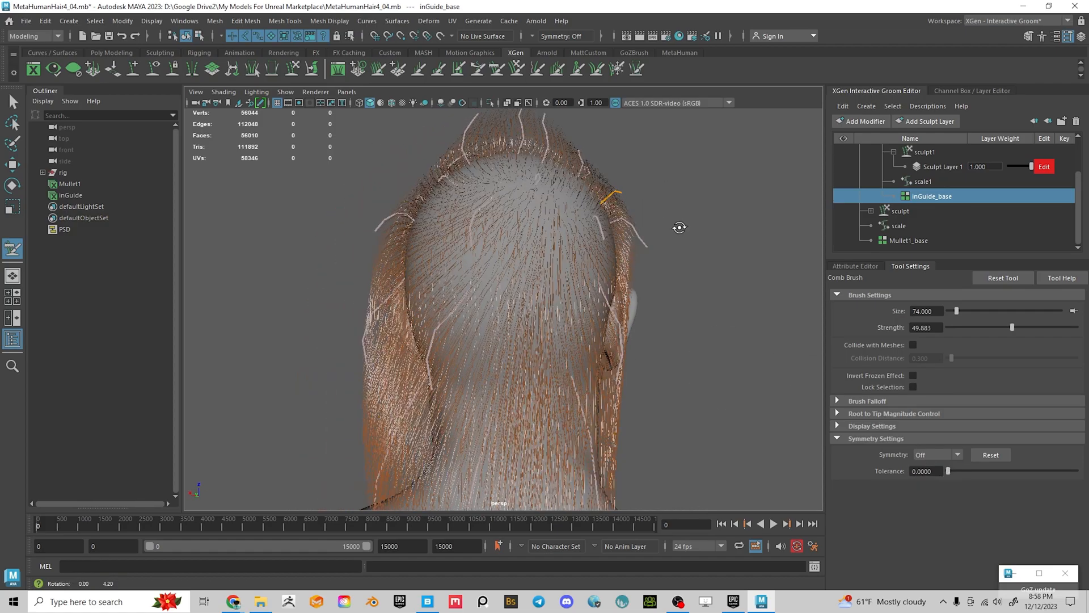
pyautogui.moveTo(620, 193)
pyautogui.keyDown('alt'); pyautogui.mouseDown()
pyautogui.moveTo(392, 189)
pyautogui.moveTo(558, 238)
pyautogui.moveTo(627, 201)
pyautogui.moveTo(445, 180)
pyautogui.mouseUp(); pyautogui.keyUp('alt')
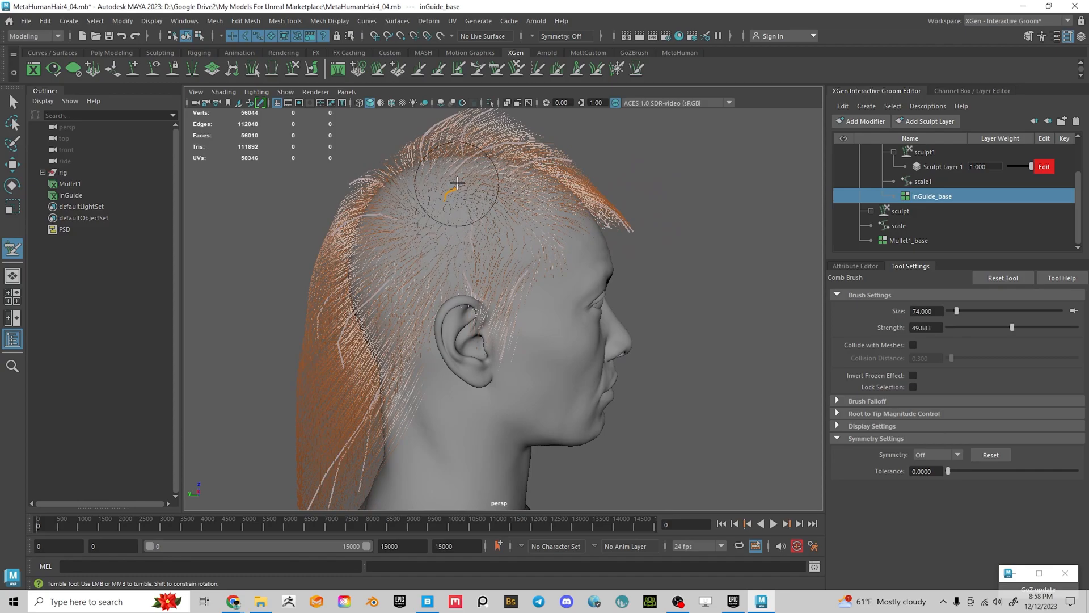
pyautogui.moveTo(571, 213)
pyautogui.keyDown('alt'); pyautogui.mouseDown()
pyautogui.moveTo(510, 141)
pyautogui.moveTo(364, 227)
pyautogui.moveTo(583, 282)
pyautogui.moveTo(637, 275)
pyautogui.moveTo(571, 238)
pyautogui.moveTo(494, 366)
pyautogui.moveTo(641, 360)
pyautogui.moveTo(499, 360)
pyautogui.moveTo(508, 354)
pyautogui.mouseUp(); pyautogui.keyUp('alt')
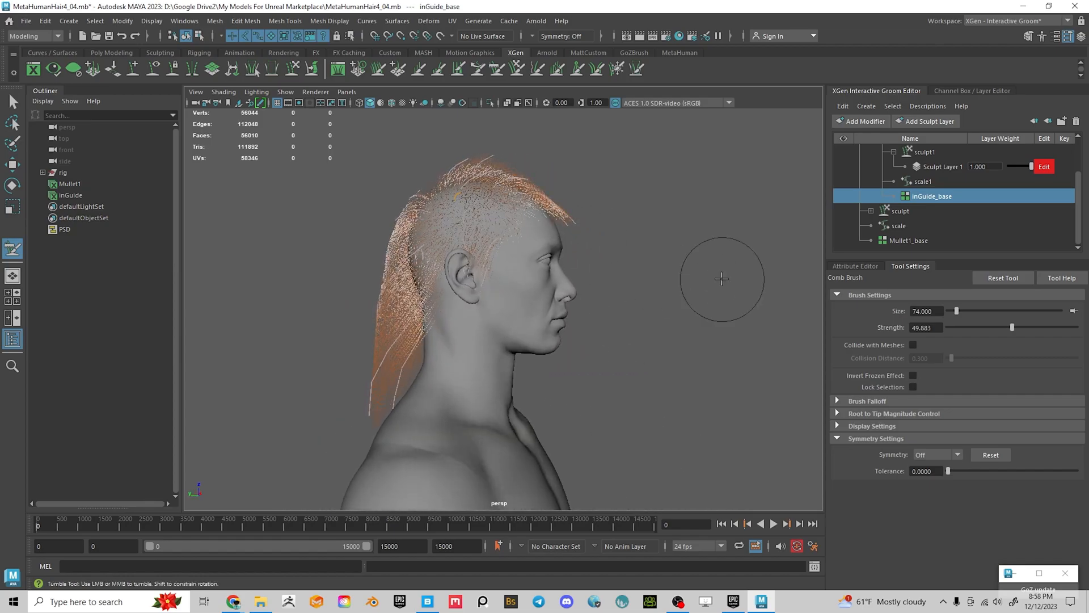
pyautogui.keyDown('alt'); pyautogui.moveTo(708, 273); pyautogui.dragTo(639, 174); pyautogui.keyUp('alt')
# Freeze parts of the mullet, then adjust hair length with the Length Brush
pyautogui.click(618, 68)
pyautogui.moveTo(574, 158)
pyautogui.keyDown('alt'); pyautogui.mouseDown()
pyautogui.moveTo(623, 261)
pyautogui.moveTo(608, 267)
pyautogui.moveTo(405, 199)
pyautogui.mouseUp(); pyautogui.keyUp('alt')
pyautogui.keyDown('alt'); pyautogui.moveTo(506, 223); pyautogui.dragTo(511, 274); pyautogui.keyUp('alt')
pyautogui.moveTo(511, 275)
pyautogui.keyDown('alt'); pyautogui.mouseDown(button='right')
pyautogui.moveTo(599, 312)
pyautogui.moveTo(590, 287)
pyautogui.mouseUp(button='right'); pyautogui.keyUp('alt')
pyautogui.keyDown('alt'); pyautogui.moveTo(623, 213); pyautogui.dragTo(556, 241); pyautogui.keyUp('alt')
pyautogui.click(419, 70)
pyautogui.moveTo(494, 222)
pyautogui.keyDown('alt'); pyautogui.mouseDown()
pyautogui.moveTo(453, 225)
pyautogui.moveTo(374, 198)
pyautogui.mouseUp(); pyautogui.keyUp('alt')
pyautogui.keyDown('alt'); pyautogui.moveTo(390, 236); pyautogui.dragTo(573, 242); pyautogui.keyUp('alt')
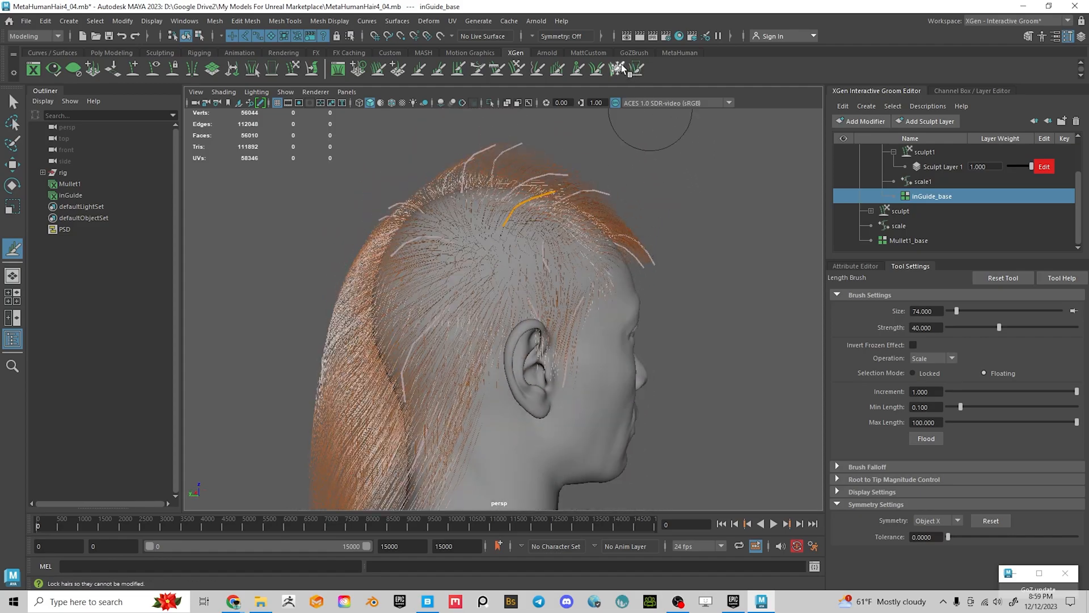
# Return to the Comb Brush and enlarge it to size 119
pyautogui.click(516, 69)
pyautogui.moveTo(542, 166)
pyautogui.keyDown('alt'); pyautogui.mouseDown()
pyautogui.moveTo(526, 164)
pyautogui.moveTo(531, 172)
pyautogui.mouseUp(); pyautogui.keyUp('alt')
pyautogui.press('b')
pyautogui.moveTo(566, 223)
pyautogui.keyDown('alt'); pyautogui.mouseDown()
pyautogui.moveTo(494, 160)
pyautogui.moveTo(567, 219)
pyautogui.moveTo(356, 233)
pyautogui.moveTo(540, 261)
pyautogui.moveTo(564, 244)
pyautogui.moveTo(530, 256)
pyautogui.mouseUp(); pyautogui.keyUp('alt')
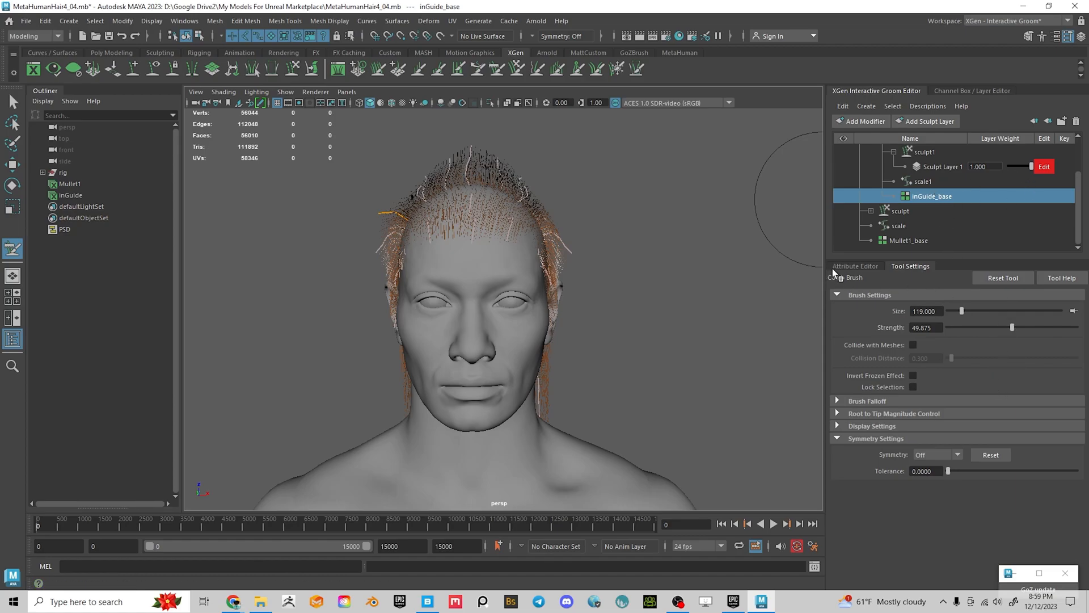
# Set the inGuide_base CV Count to 10 and rebuild it
pyautogui.click(849, 265)
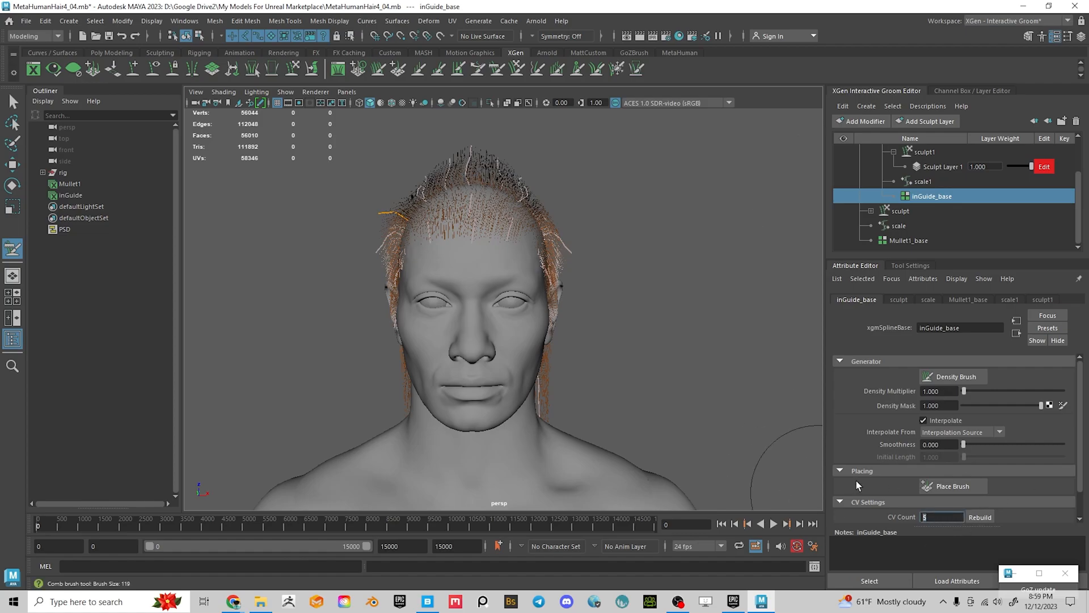
pyautogui.write('10')
pyautogui.click(980, 517)
pyautogui.moveTo(705, 233)
pyautogui.keyDown('alt'); pyautogui.mouseDown()
pyautogui.moveTo(579, 315)
pyautogui.moveTo(586, 390)
pyautogui.moveTo(544, 318)
pyautogui.moveTo(519, 228)
pyautogui.moveTo(547, 235)
pyautogui.moveTo(559, 210)
pyautogui.moveTo(574, 241)
pyautogui.moveTo(567, 278)
pyautogui.moveTo(585, 400)
pyautogui.mouseUp(); pyautogui.keyUp('alt')
pyautogui.scroll(3, 535, 304)
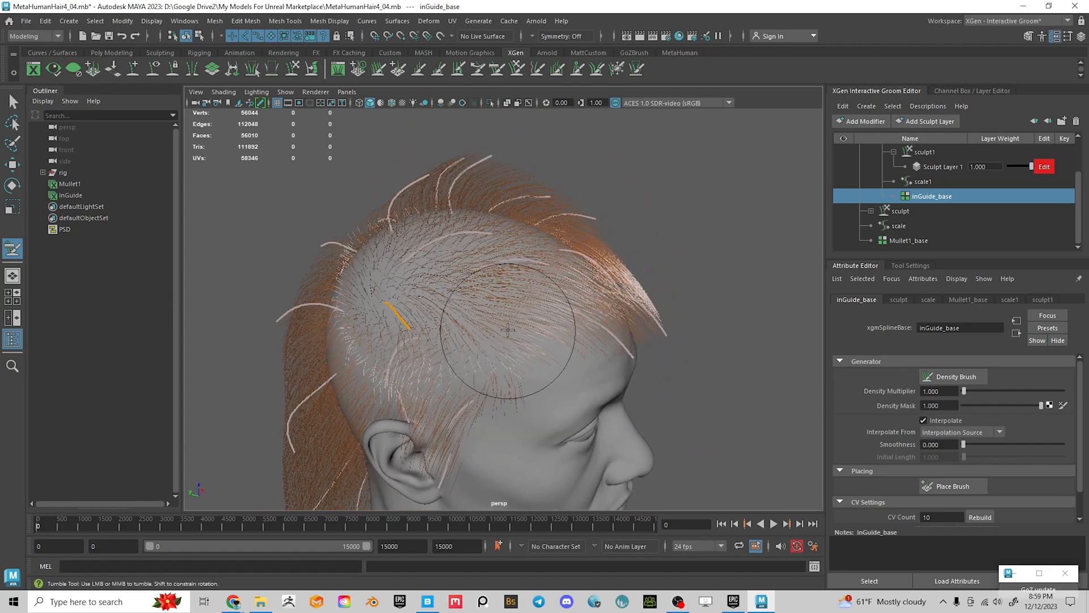
# Set the Mullet1_base CV Count to 10 and rebuild it
pyautogui.click(908, 240)
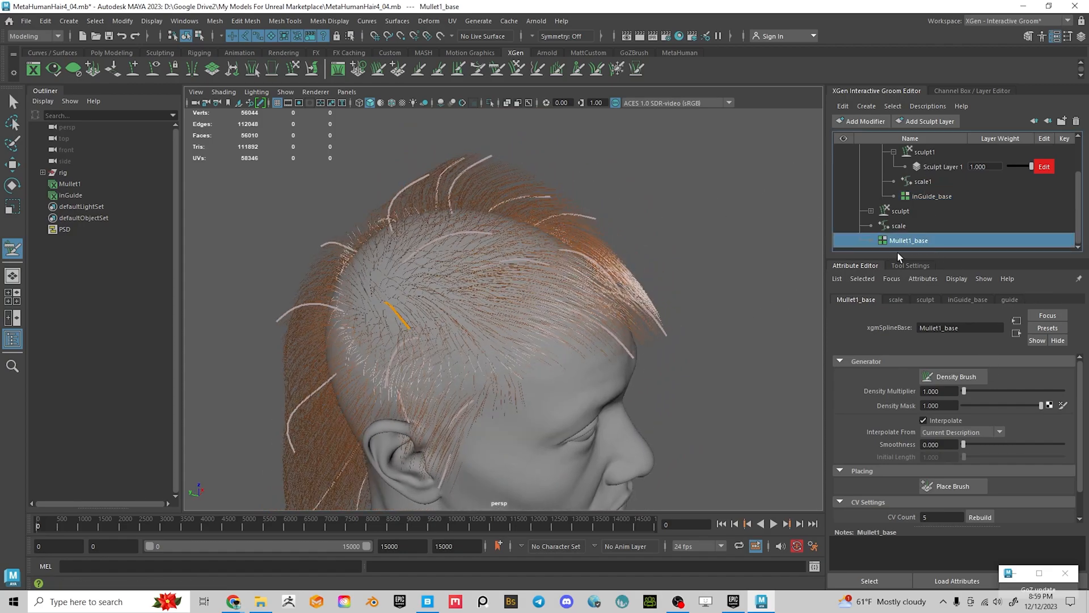
pyautogui.click(931, 518)
pyautogui.write('10')
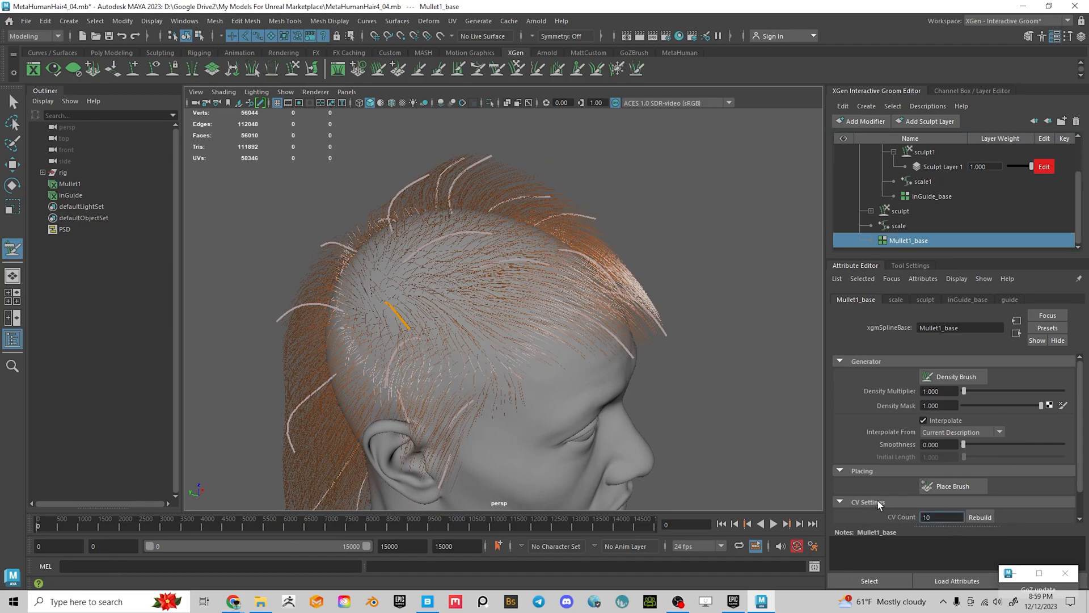
pyautogui.click(981, 517)
# Freeze guides around the rebuilt mullet with the Freeze Brush
pyautogui.keyDown('alt'); pyautogui.moveTo(652, 357); pyautogui.dragTo(472, 319); pyautogui.keyUp('alt')
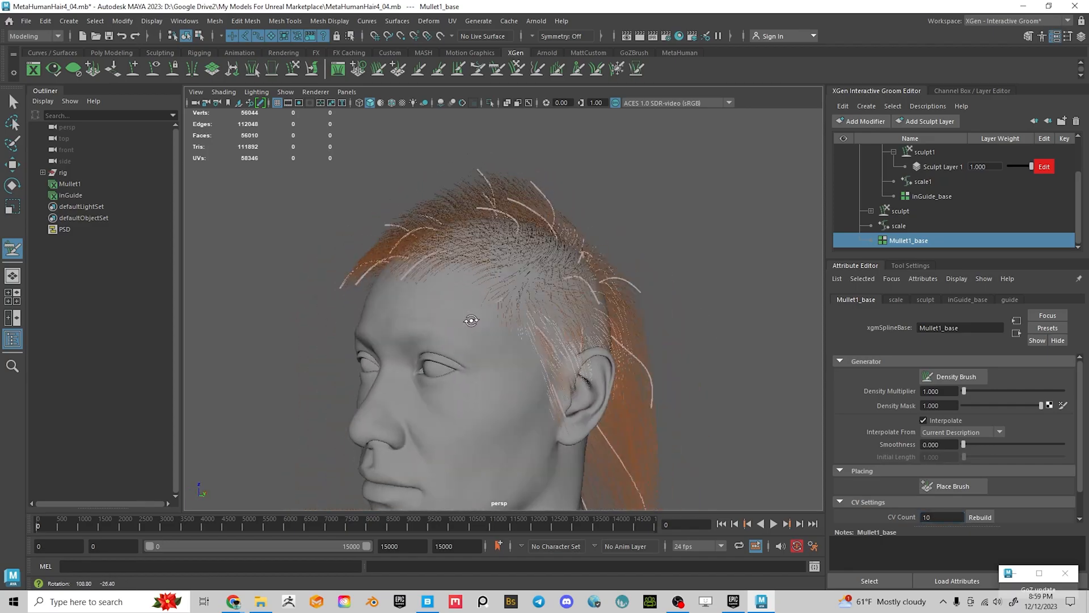
pyautogui.keyDown('alt'); pyautogui.moveTo(471, 319); pyautogui.dragTo(505, 365, button='right'); pyautogui.keyUp('alt')
pyautogui.moveTo(506, 365)
pyautogui.keyDown('alt'); pyautogui.mouseDown()
pyautogui.moveTo(454, 357)
pyautogui.moveTo(321, 299)
pyautogui.moveTo(304, 304)
pyautogui.moveTo(503, 312)
pyautogui.moveTo(590, 300)
pyautogui.moveTo(622, 269)
pyautogui.mouseUp(); pyautogui.keyUp('alt')
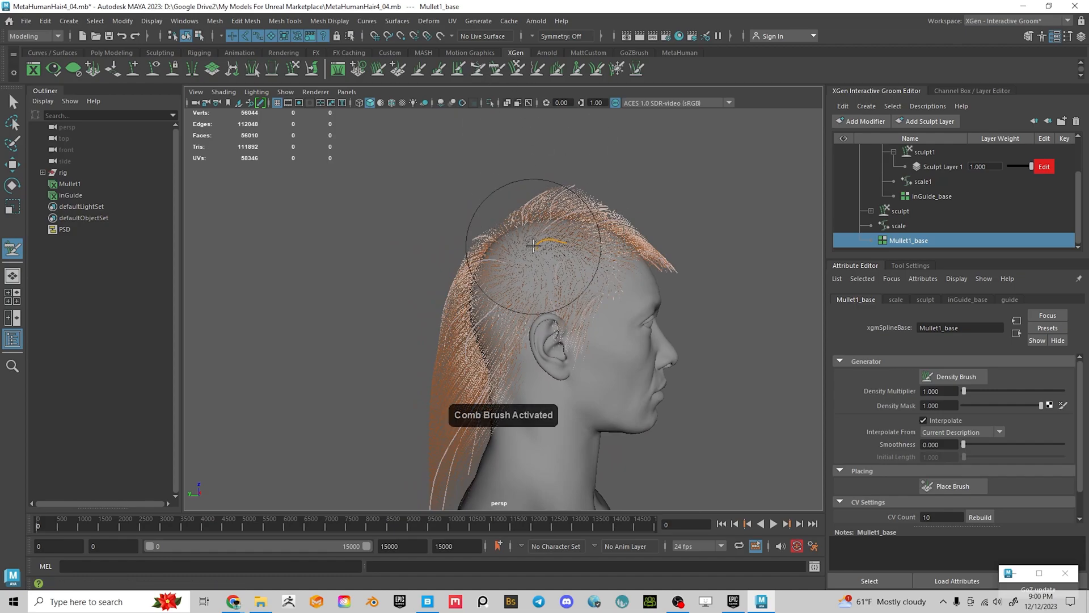
pyautogui.keyDown('alt'); pyautogui.moveTo(572, 245); pyautogui.dragTo(502, 276); pyautogui.keyUp('alt')
pyautogui.click(619, 72)
pyautogui.keyDown('alt'); pyautogui.moveTo(422, 260); pyautogui.dragTo(545, 272); pyautogui.keyUp('alt')
pyautogui.keyDown('alt'); pyautogui.moveTo(545, 272); pyautogui.dragTo(591, 312, button='right'); pyautogui.keyUp('alt')
pyautogui.keyDown('alt'); pyautogui.moveTo(590, 311); pyautogui.dragTo(589, 298, button='middle'); pyautogui.keyUp('alt')
pyautogui.keyDown('alt'); pyautogui.moveTo(578, 248); pyautogui.dragTo(480, 264); pyautogui.keyUp('alt')
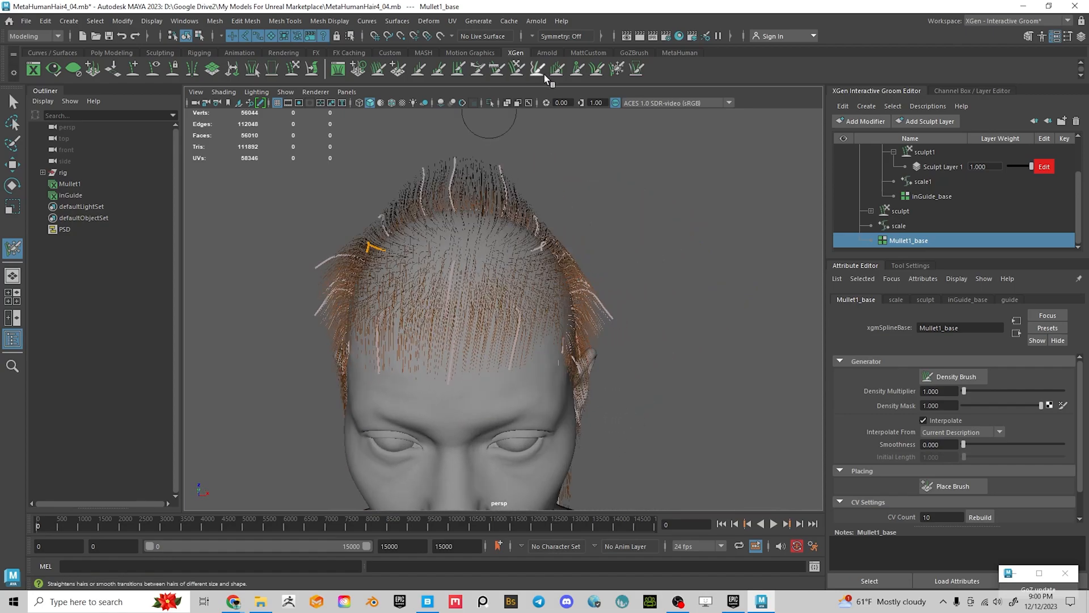
# Comb the top hair forward into a fringe with the Comb Brush at size 114
pyautogui.click(498, 68)
pyautogui.moveTo(525, 235)
pyautogui.keyDown('alt'); pyautogui.mouseDown()
pyautogui.moveTo(478, 258)
pyautogui.moveTo(522, 239)
pyautogui.moveTo(462, 198)
pyautogui.moveTo(437, 164)
pyautogui.moveTo(729, 151)
pyautogui.moveTo(645, 236)
pyautogui.moveTo(623, 234)
pyautogui.mouseUp(); pyautogui.keyUp('alt')
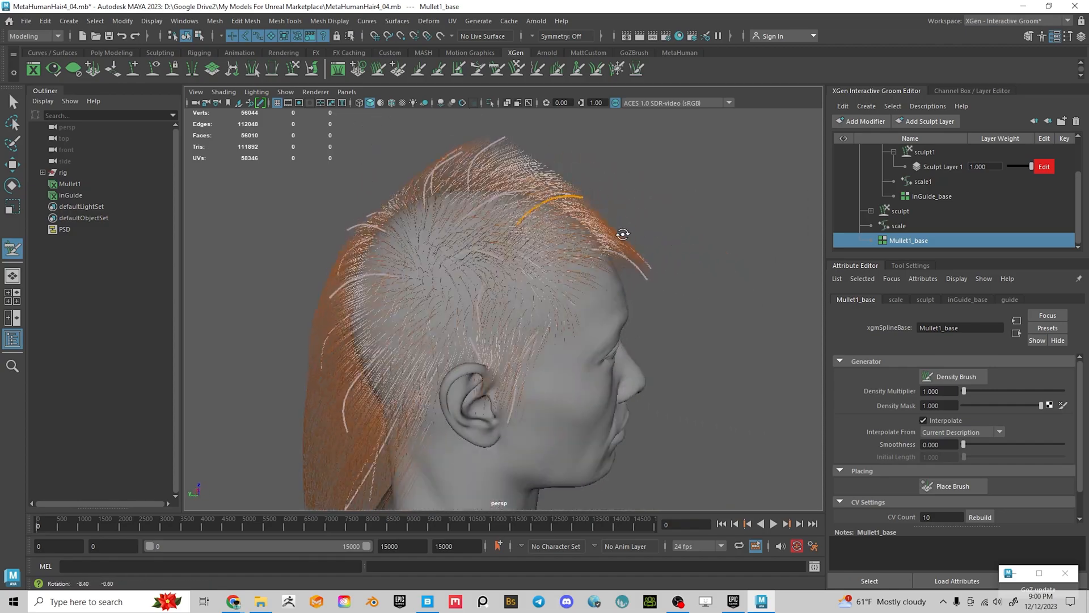
pyautogui.moveTo(563, 195)
pyautogui.keyDown('alt'); pyautogui.mouseDown()
pyautogui.moveTo(607, 219)
pyautogui.moveTo(554, 211)
pyautogui.mouseUp(); pyautogui.keyUp('alt')
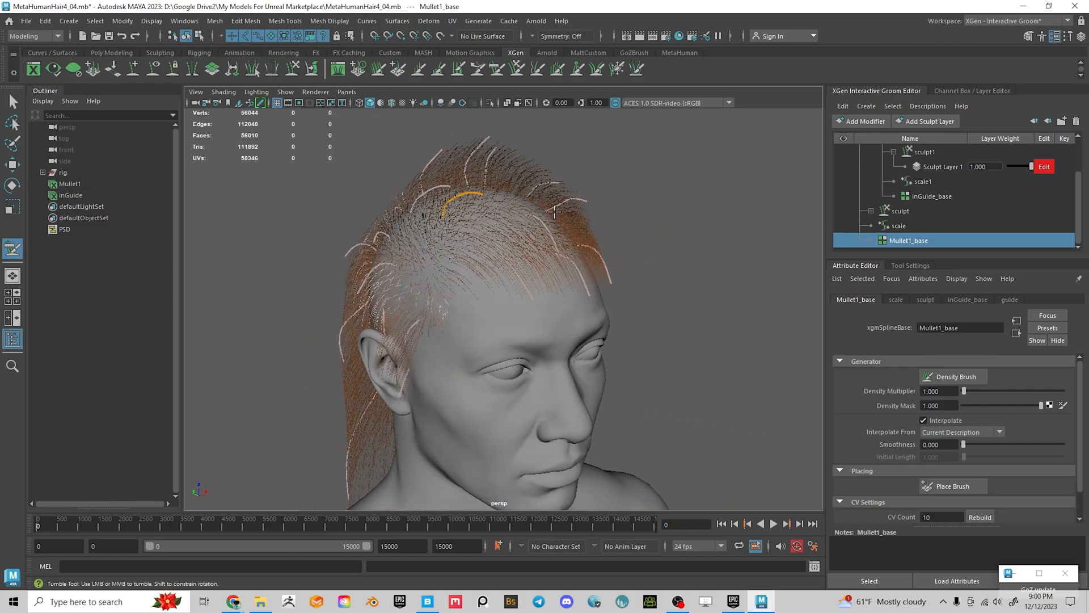
pyautogui.click(616, 68)
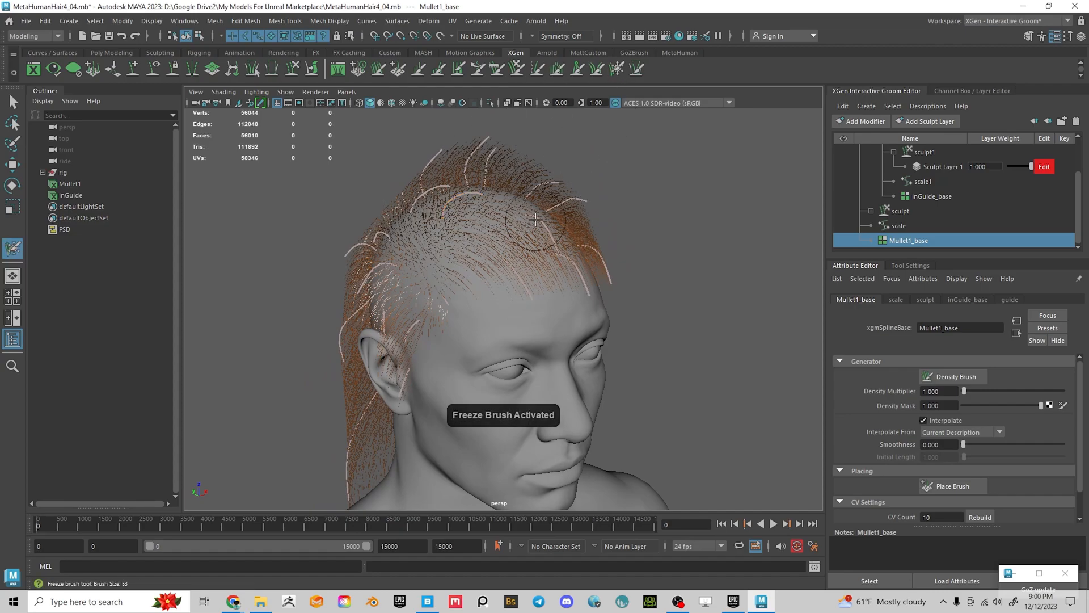
pyautogui.moveTo(538, 225)
pyautogui.keyDown('alt'); pyautogui.mouseDown()
pyautogui.moveTo(534, 261)
pyautogui.moveTo(593, 228)
pyautogui.mouseUp(); pyautogui.keyUp('alt')
pyautogui.click(497, 69)
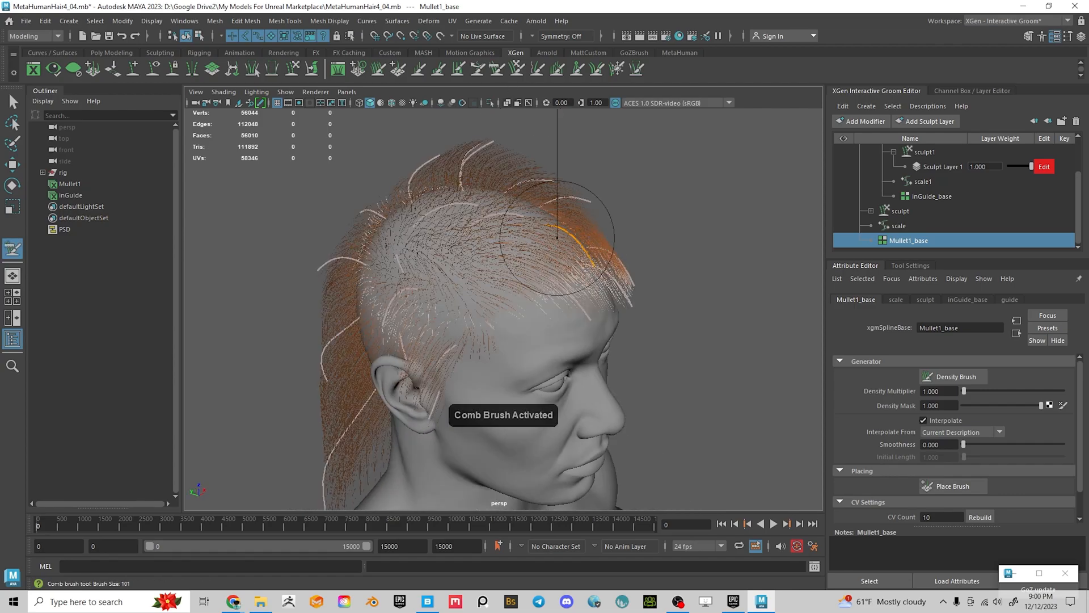
pyautogui.moveTo(615, 250)
pyautogui.keyDown('alt'); pyautogui.mouseDown()
pyautogui.moveTo(408, 205)
pyautogui.moveTo(645, 182)
pyautogui.moveTo(624, 206)
pyautogui.moveTo(693, 264)
pyautogui.moveTo(599, 250)
pyautogui.mouseUp(); pyautogui.keyUp('alt')
pyautogui.keyDown('alt'); pyautogui.moveTo(432, 248); pyautogui.dragTo(609, 300); pyautogui.keyUp('alt')
pyautogui.click(616, 68)
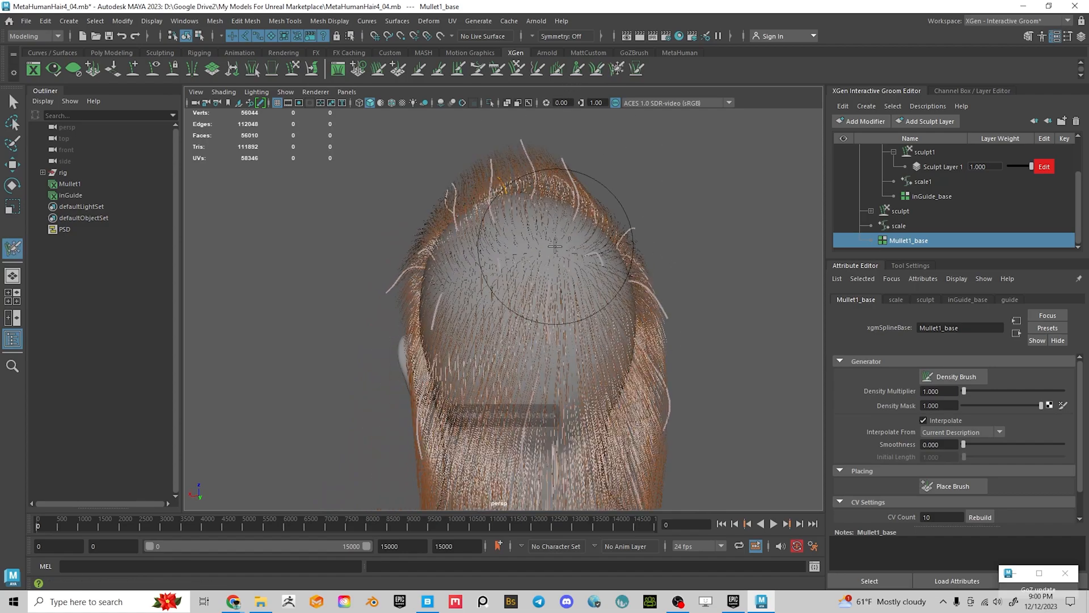
pyautogui.moveTo(579, 297)
pyautogui.keyDown('alt'); pyautogui.mouseDown()
pyautogui.moveTo(479, 304)
pyautogui.moveTo(488, 227)
pyautogui.moveTo(463, 237)
pyautogui.moveTo(650, 237)
pyautogui.mouseUp(); pyautogui.keyUp('alt')
pyautogui.press('c')
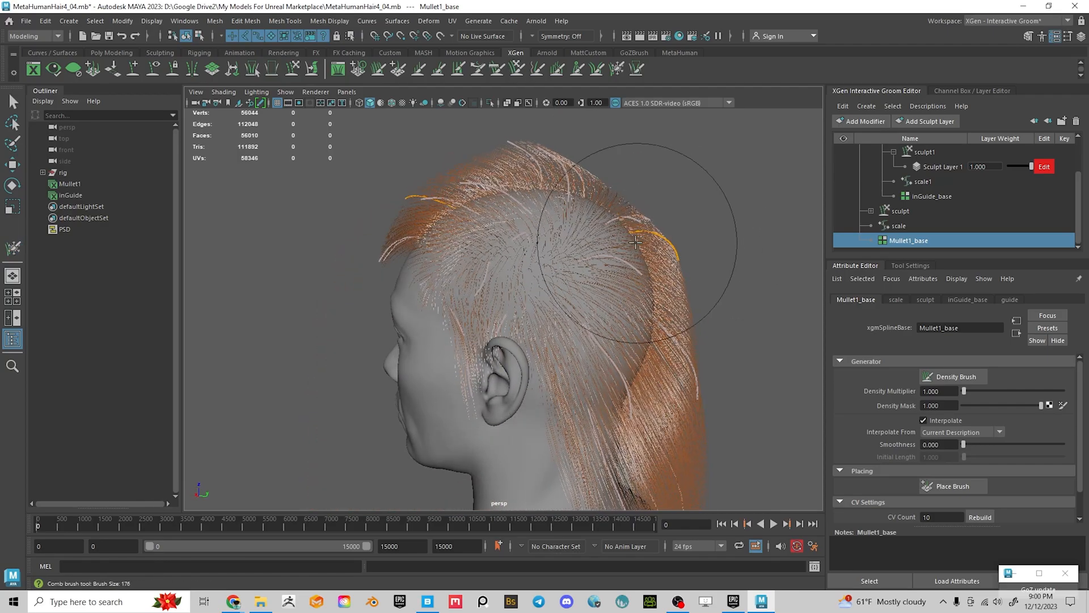
pyautogui.keyDown('alt'); pyautogui.moveTo(668, 244); pyautogui.dragTo(665, 251, button='right'); pyautogui.keyUp('alt')
pyautogui.moveTo(622, 159)
pyautogui.keyDown('alt'); pyautogui.mouseDown()
pyautogui.moveTo(632, 244)
pyautogui.moveTo(554, 254)
pyautogui.moveTo(522, 228)
pyautogui.moveTo(518, 365)
pyautogui.moveTo(532, 350)
pyautogui.mouseUp(); pyautogui.keyUp('alt')
pyautogui.keyDown('alt'); pyautogui.moveTo(533, 350); pyautogui.dragTo(522, 305, button='middle'); pyautogui.keyUp('alt')
pyautogui.keyDown('alt'); pyautogui.moveTo(488, 454); pyautogui.dragTo(435, 242); pyautogui.keyUp('alt')
pyautogui.keyDown('alt'); pyautogui.moveTo(385, 175); pyautogui.dragTo(430, 273); pyautogui.keyUp('alt')
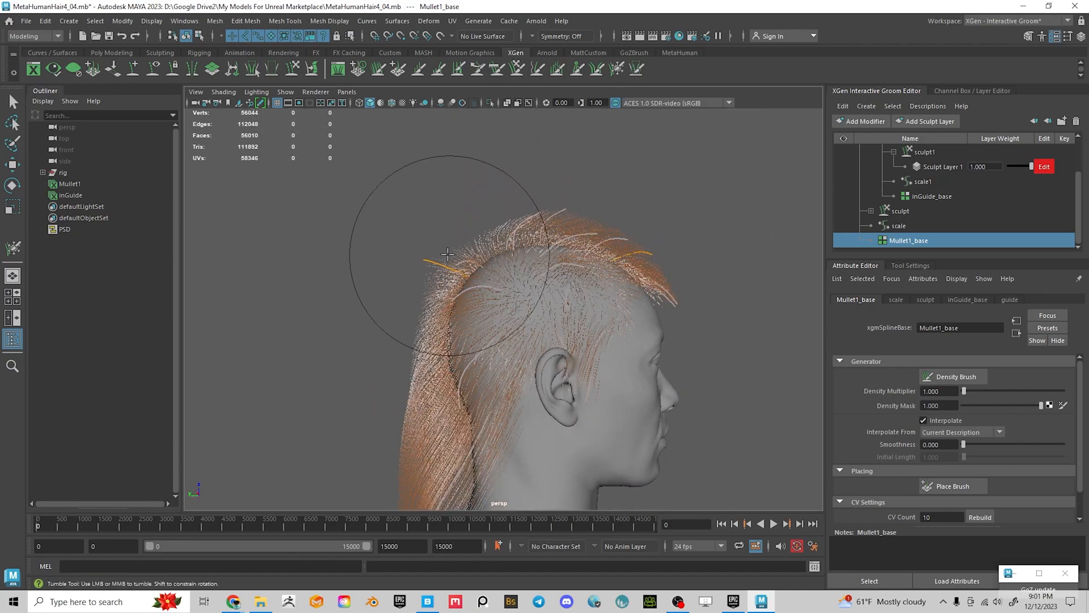
pyautogui.moveTo(486, 223)
pyautogui.keyDown('alt'); pyautogui.mouseDown()
pyautogui.moveTo(637, 272)
pyautogui.moveTo(620, 275)
pyautogui.moveTo(648, 305)
pyautogui.moveTo(564, 343)
pyautogui.moveTo(571, 305)
pyautogui.mouseUp(); pyautogui.keyUp('alt')
pyautogui.press('b')
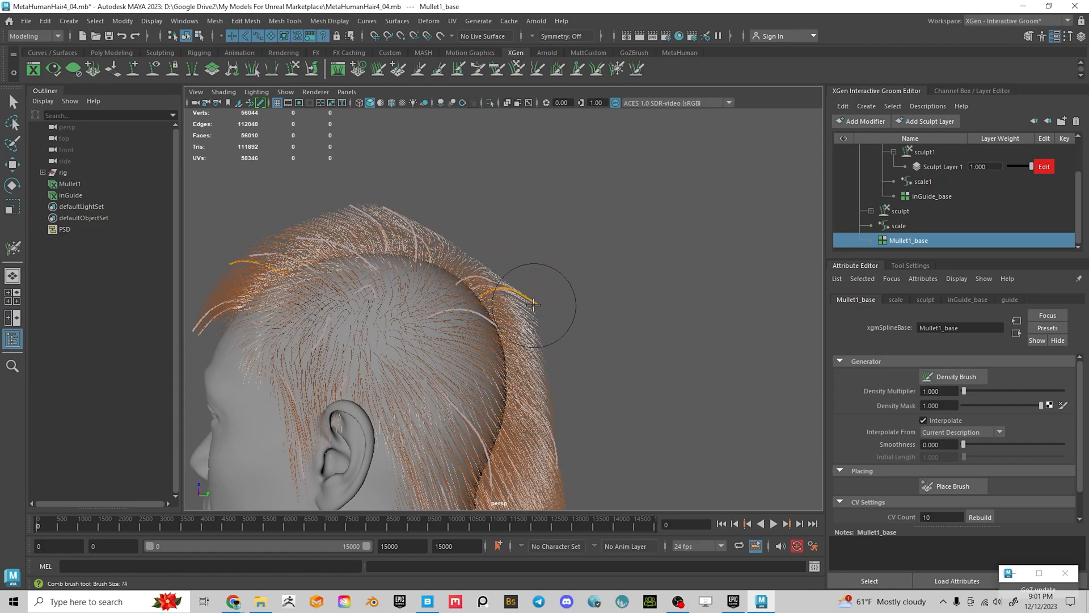
pyautogui.keyDown('alt'); pyautogui.moveTo(591, 318); pyautogui.dragTo(492, 296); pyautogui.keyUp('alt')
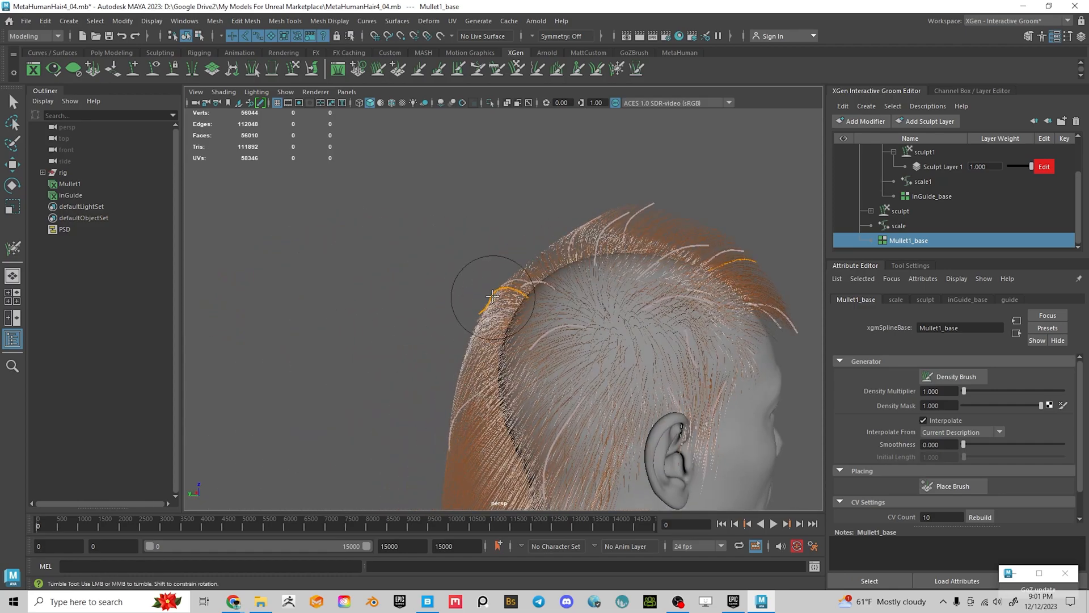
pyautogui.keyDown('alt'); pyautogui.moveTo(624, 319); pyautogui.dragTo(601, 312); pyautogui.keyUp('alt')
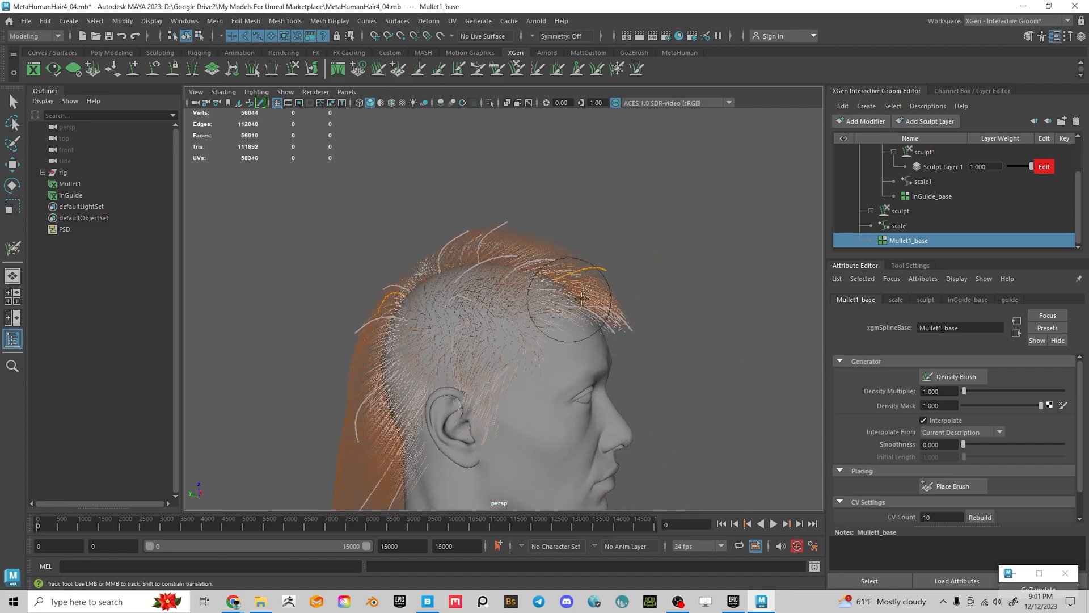
pyautogui.keyDown('alt'); pyautogui.moveTo(601, 311); pyautogui.dragTo(541, 279, button='right'); pyautogui.keyUp('alt')
pyautogui.keyDown('alt'); pyautogui.moveTo(531, 312); pyautogui.dragTo(519, 259, button='middle'); pyautogui.keyUp('alt')
pyautogui.keyDown('alt'); pyautogui.moveTo(520, 259); pyautogui.dragTo(389, 275); pyautogui.keyUp('alt')
pyautogui.keyDown('alt'); pyautogui.moveTo(390, 275); pyautogui.dragTo(489, 327, button='right'); pyautogui.keyUp('alt')
pyautogui.keyDown('alt'); pyautogui.moveTo(518, 340); pyautogui.dragTo(507, 276); pyautogui.keyUp('alt')
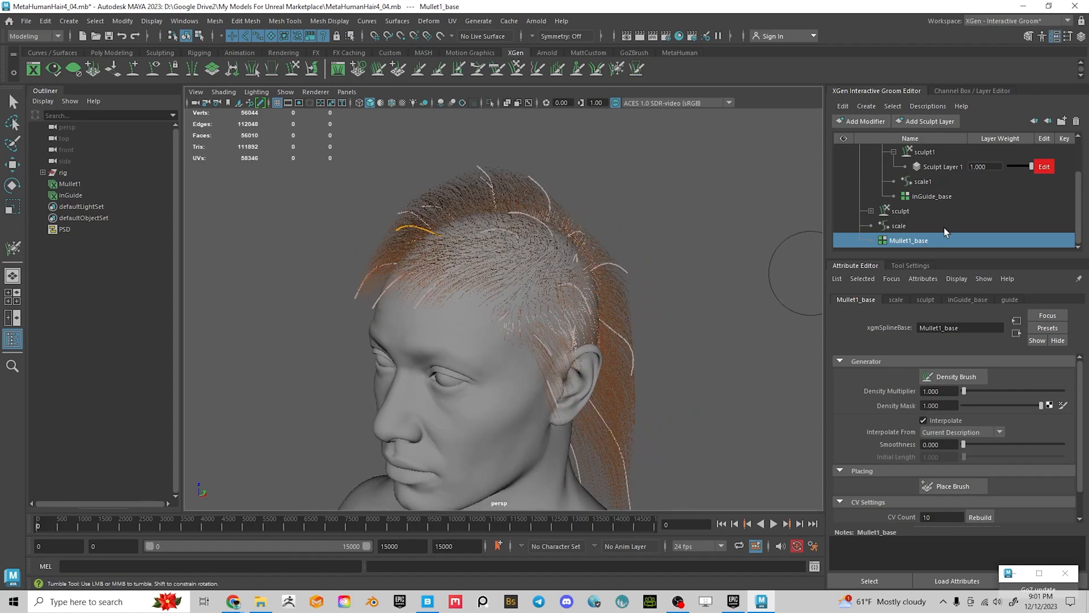
# Select inGuide_base, activate the Place Brush and set its symmetry to Object X
pyautogui.click(937, 198)
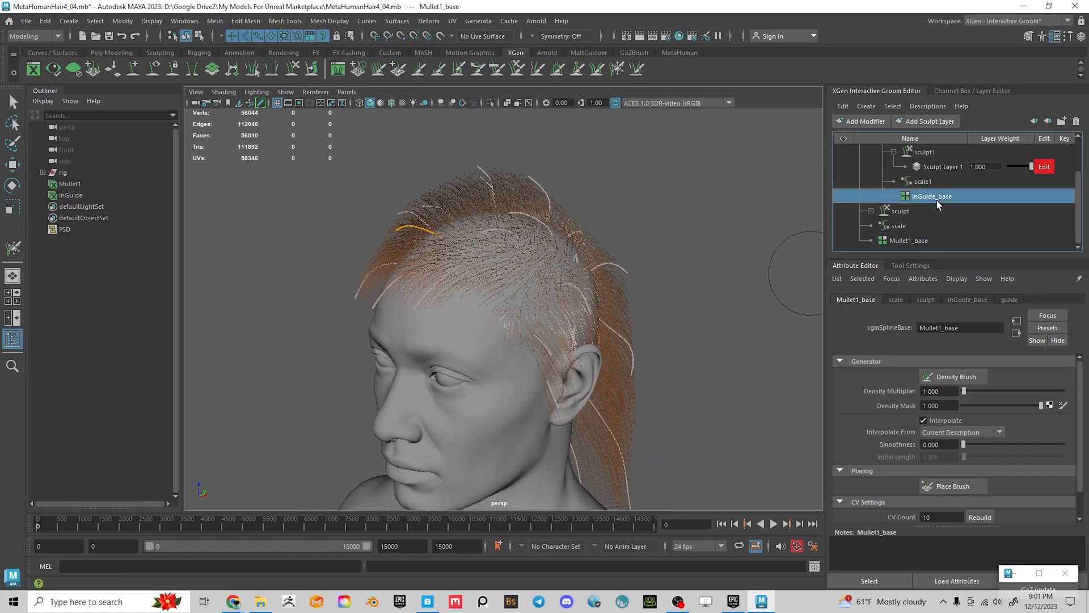
pyautogui.click(957, 487)
pyautogui.click(909, 265)
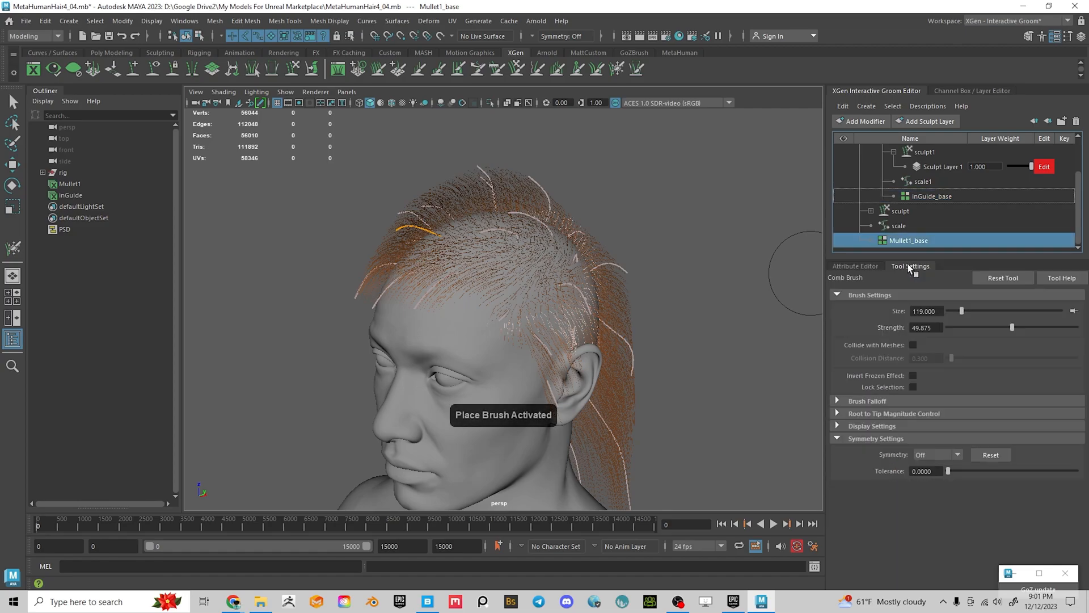
pyautogui.click(934, 456)
pyautogui.click(928, 483)
pyautogui.keyDown('alt'); pyautogui.moveTo(548, 328); pyautogui.dragTo(537, 265); pyautogui.keyUp('alt')
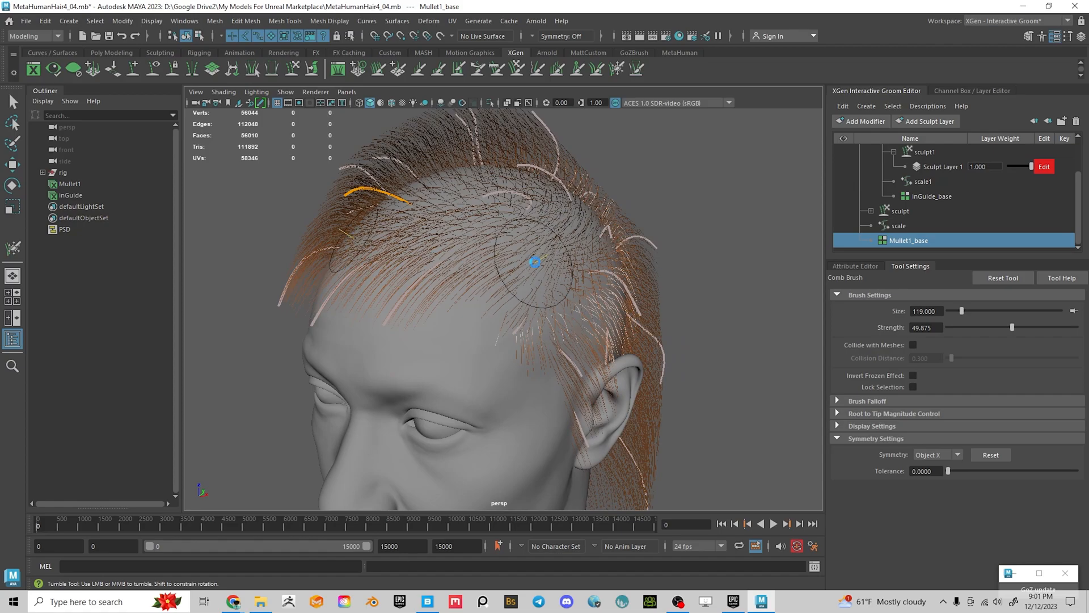
pyautogui.keyDown('alt'); pyautogui.moveTo(573, 340); pyautogui.dragTo(641, 335); pyautogui.keyUp('alt')
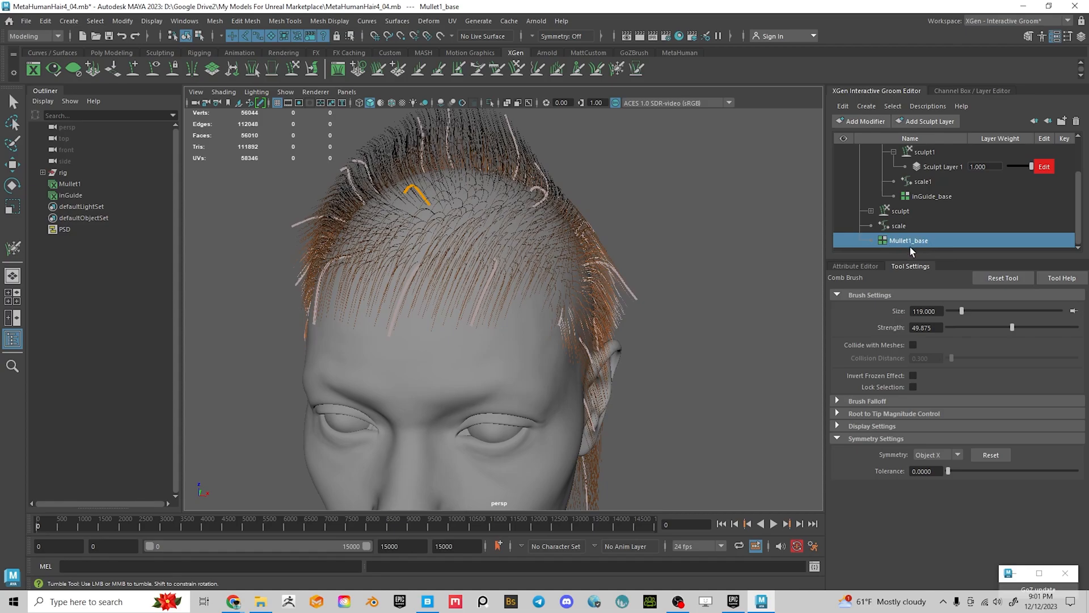
# Reselect inGuide_base, reactivate the Place Brush and review its settings
pyautogui.click(927, 197)
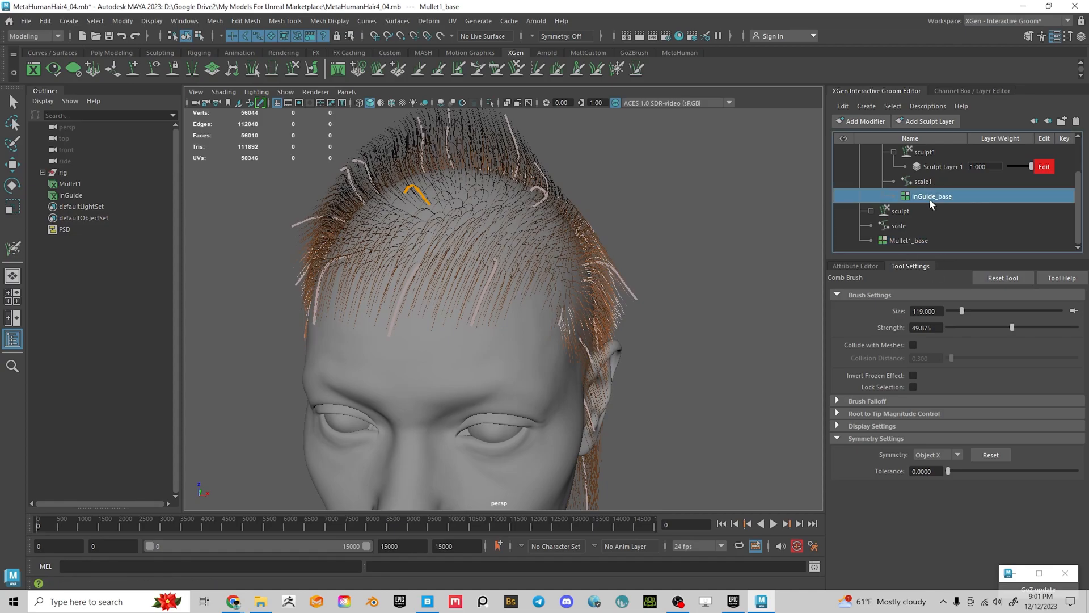
pyautogui.click(862, 266)
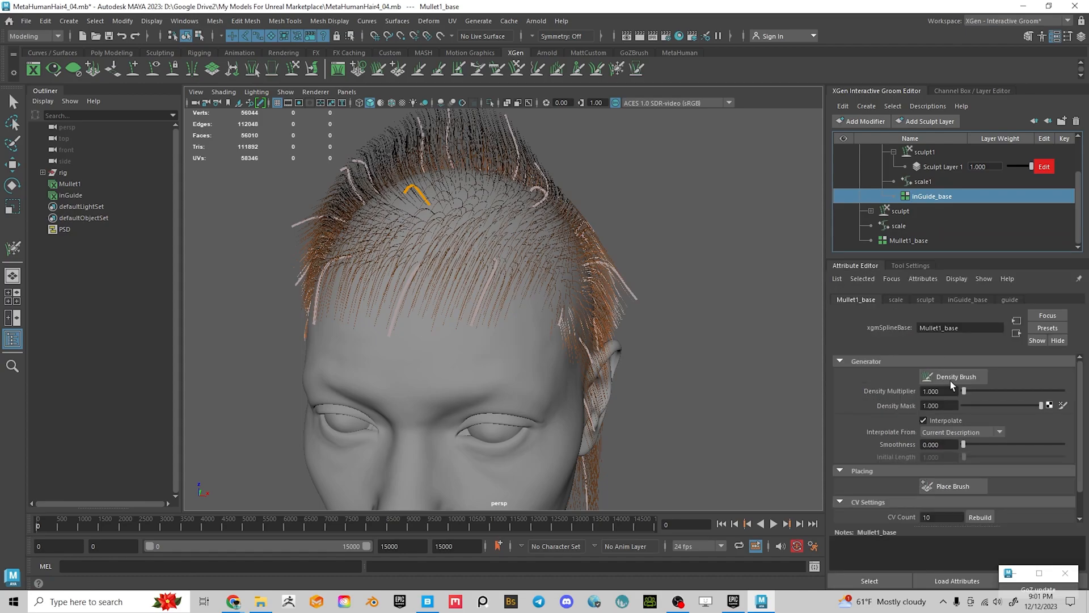
pyautogui.click(955, 488)
pyautogui.click(910, 265)
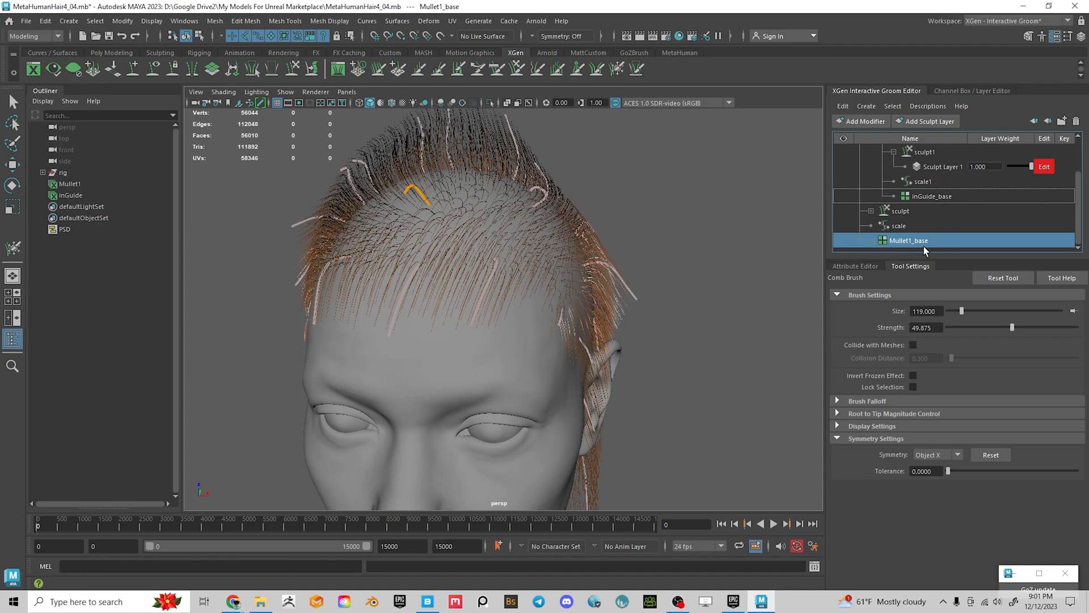
pyautogui.scroll(1, 951, 202)
pyautogui.scroll(-1, 951, 203)
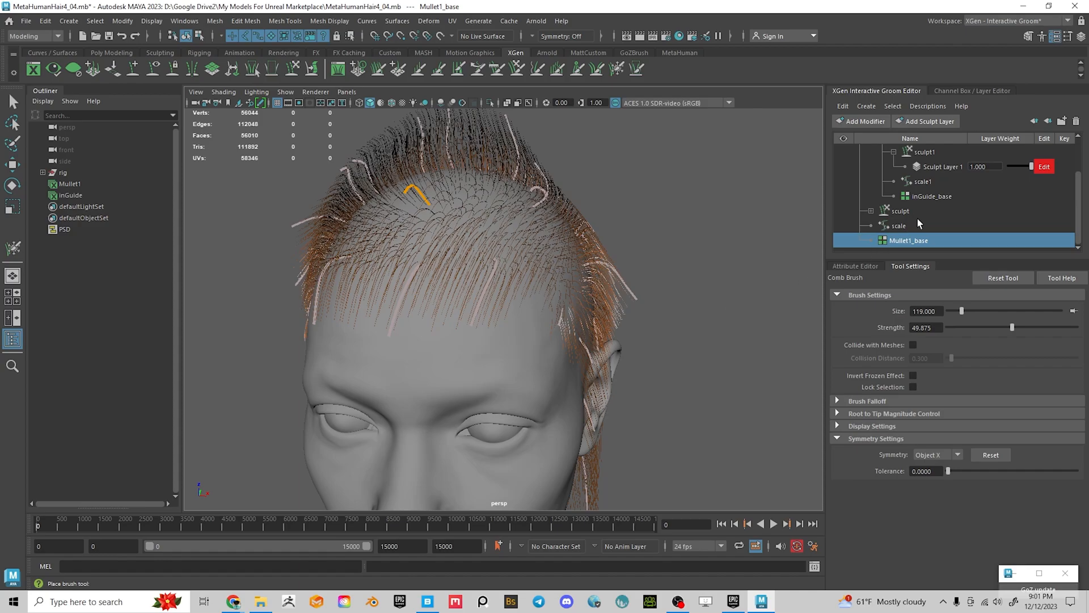
pyautogui.scroll(1, 917, 216)
# Activate the Freeze Brush at size 36 on the Mullet1 guides
pyautogui.click(937, 243)
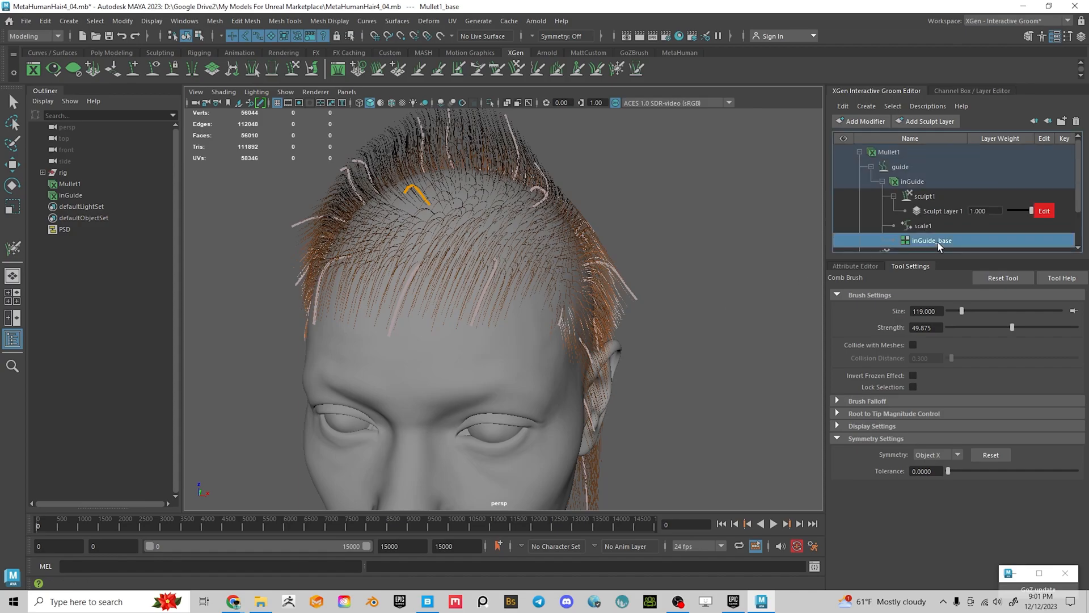
pyautogui.click(855, 265)
pyautogui.keyDown('alt'); pyautogui.moveTo(651, 259); pyautogui.dragTo(588, 199); pyautogui.keyUp('alt')
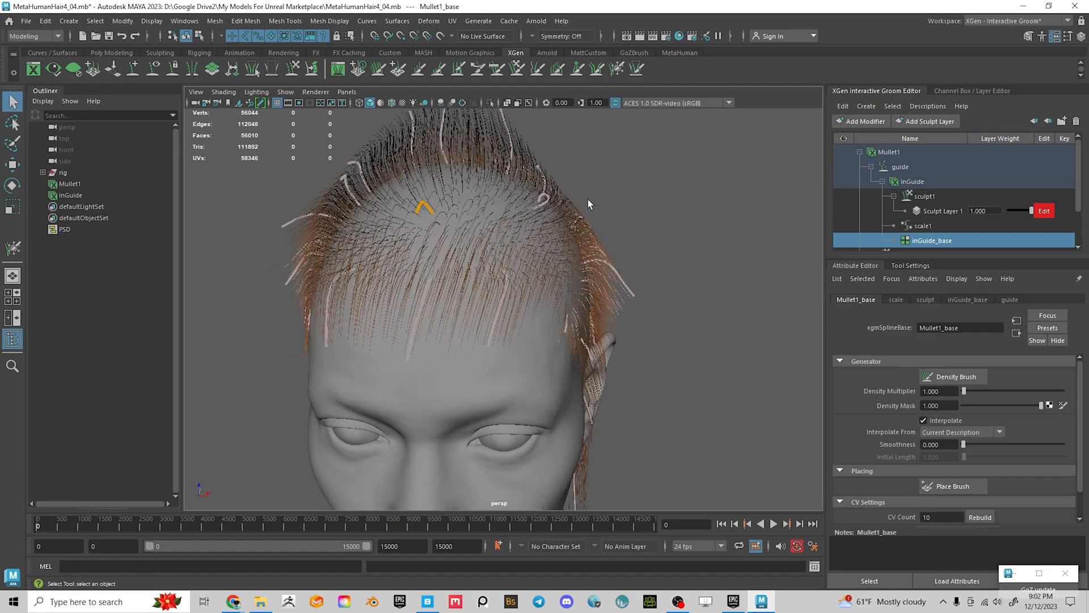
pyautogui.click(617, 69)
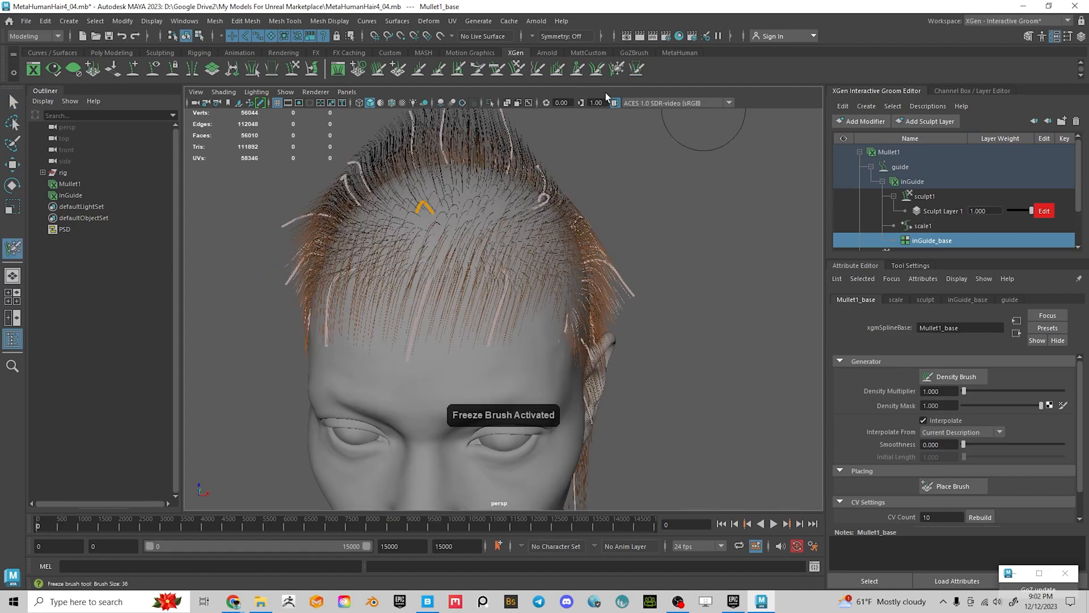
# Freeze the mullet guides across the head so they show orange
pyautogui.click(912, 266)
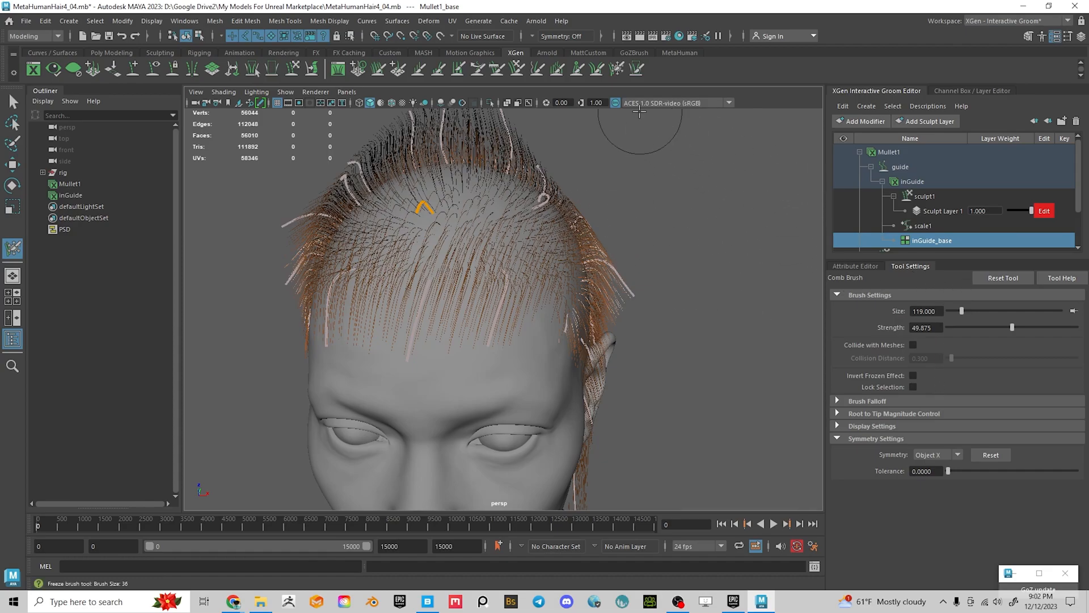
pyautogui.click(617, 68)
pyautogui.keyDown('alt'); pyautogui.moveTo(652, 227); pyautogui.dragTo(716, 245); pyautogui.keyUp('alt')
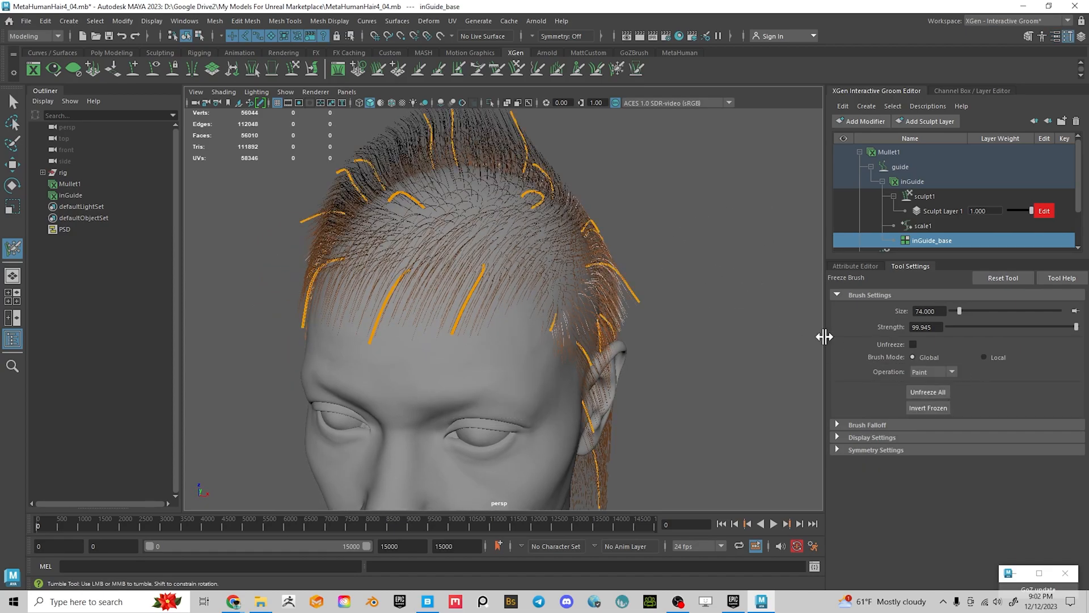
pyautogui.keyDown('alt'); pyautogui.moveTo(681, 287); pyautogui.dragTo(652, 290); pyautogui.keyUp('alt')
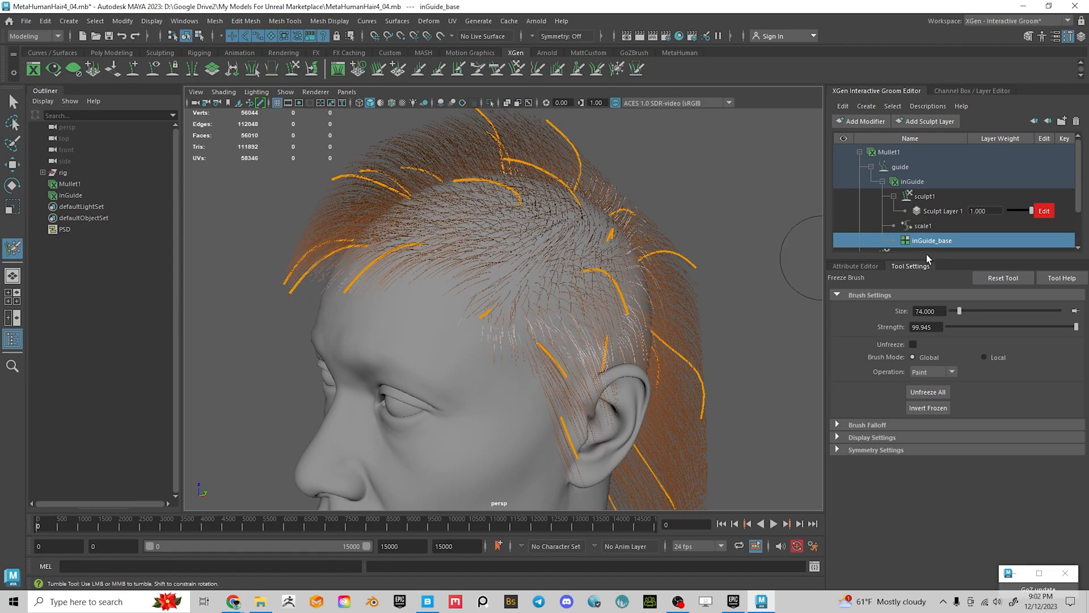
# Activate the Place Brush at size 74 from the inGuide_base attributes, mirrored on Object X
pyautogui.hotkey('ctrl', 'a')
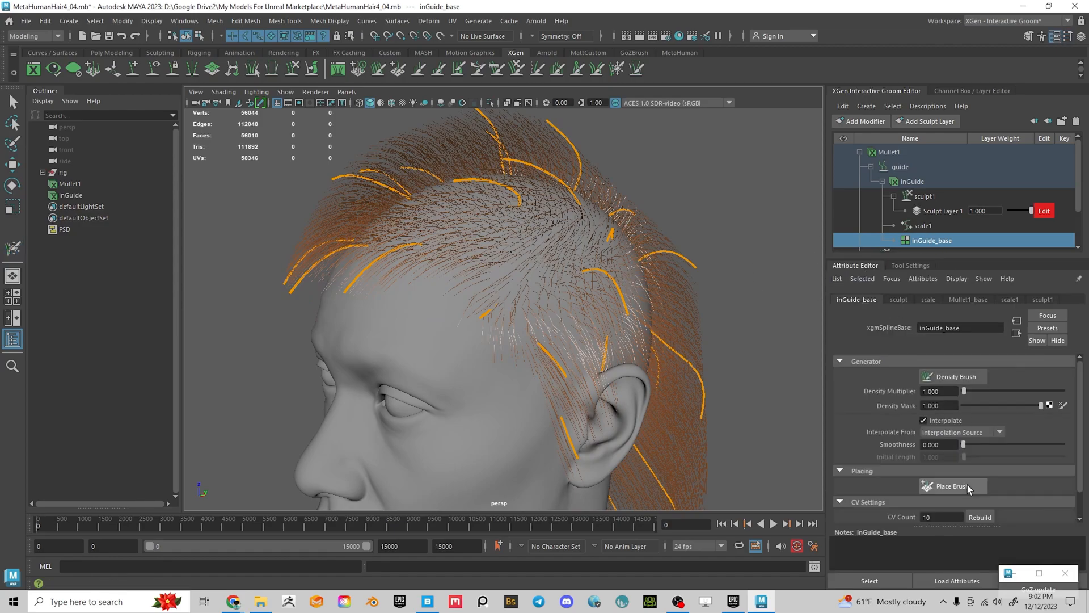
pyautogui.click(968, 487)
pyautogui.scroll(-1, 946, 234)
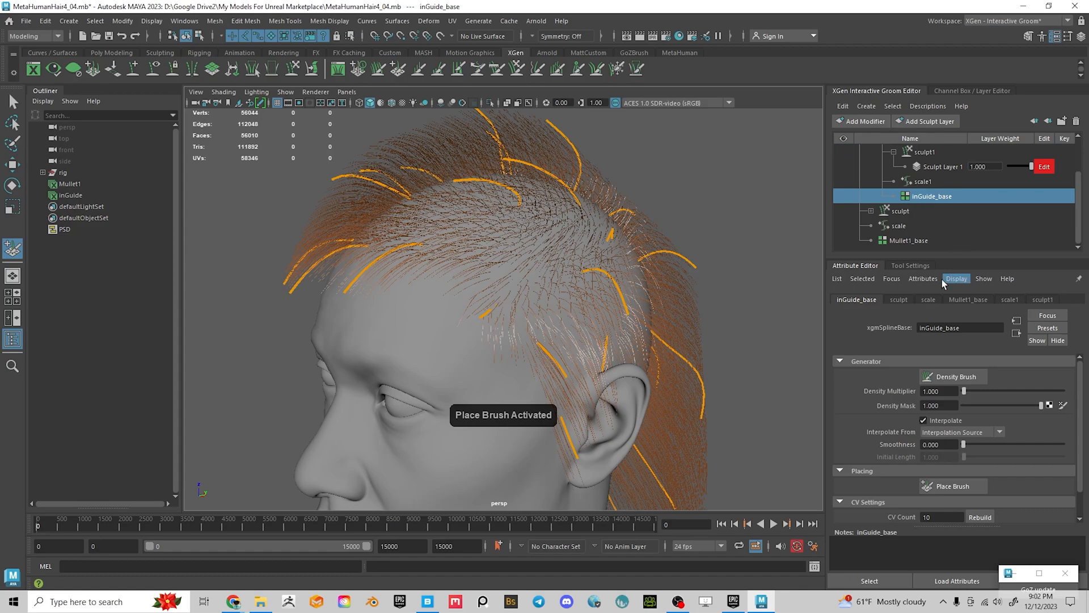
pyautogui.scroll(1, 935, 199)
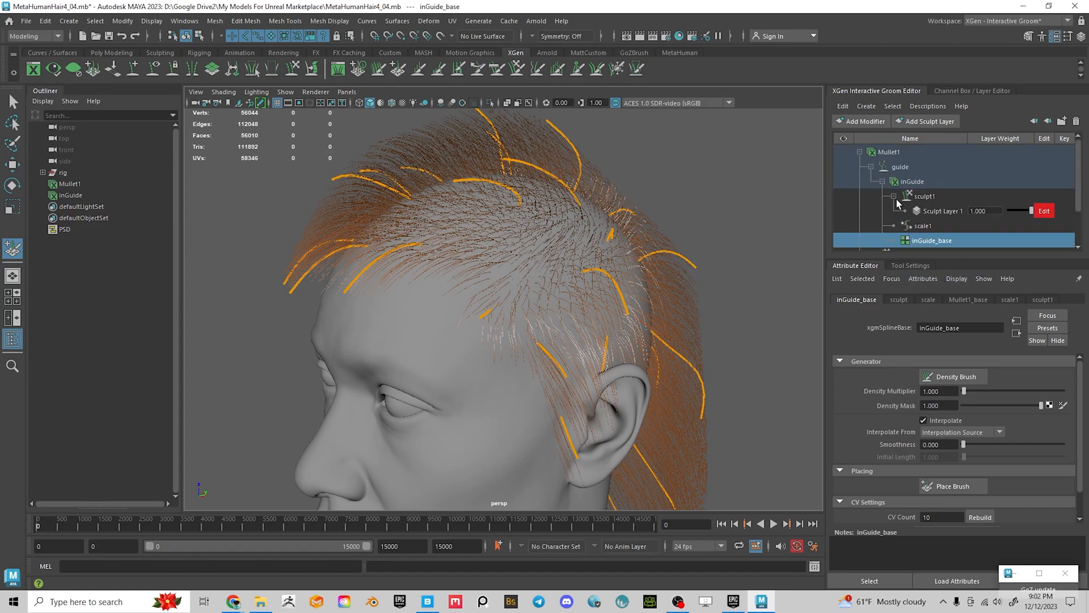
pyautogui.scroll(-1, 919, 224)
pyautogui.scroll(1, 923, 241)
pyautogui.scroll(-1, 918, 170)
# Invert which guides are frozen using the Freeze Brush's Invert Frozen
pyautogui.click(909, 265)
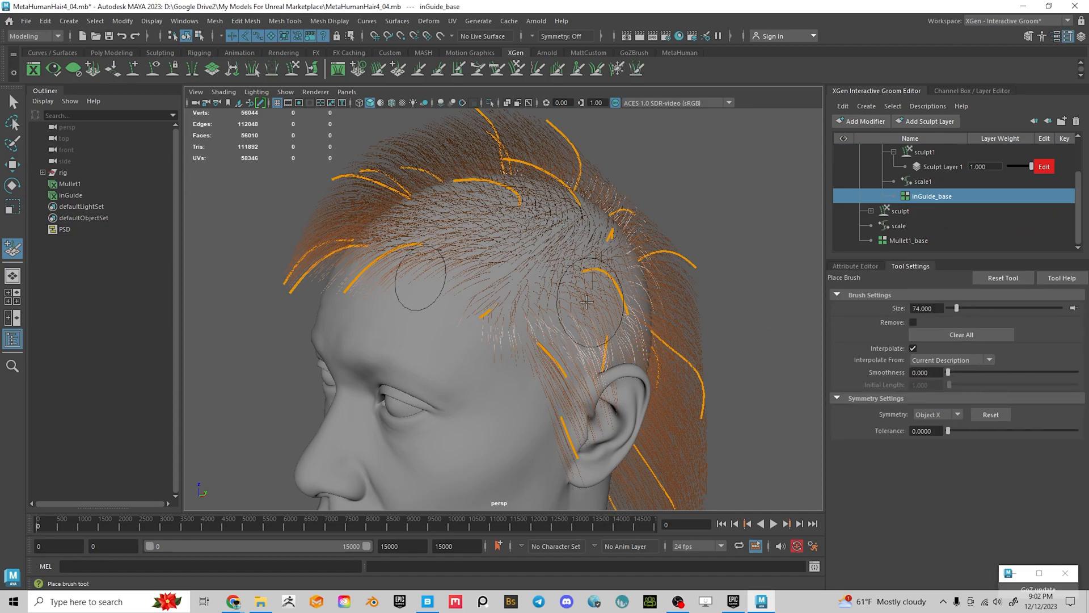
pyautogui.moveTo(610, 195)
pyautogui.keyDown('alt'); pyautogui.mouseDown()
pyautogui.moveTo(584, 227)
pyautogui.moveTo(578, 276)
pyautogui.moveTo(557, 274)
pyautogui.mouseUp(); pyautogui.keyUp('alt')
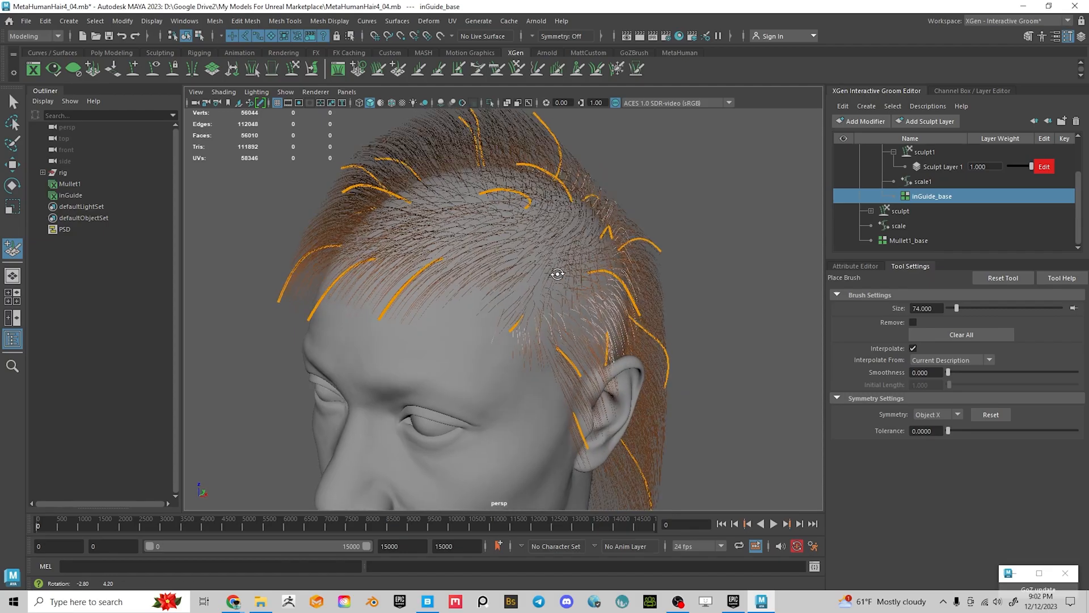
pyautogui.moveTo(777, 362)
pyautogui.keyDown('alt'); pyautogui.mouseDown()
pyautogui.moveTo(669, 353)
pyautogui.moveTo(800, 358)
pyautogui.moveTo(785, 349)
pyautogui.mouseUp(); pyautogui.keyUp('alt')
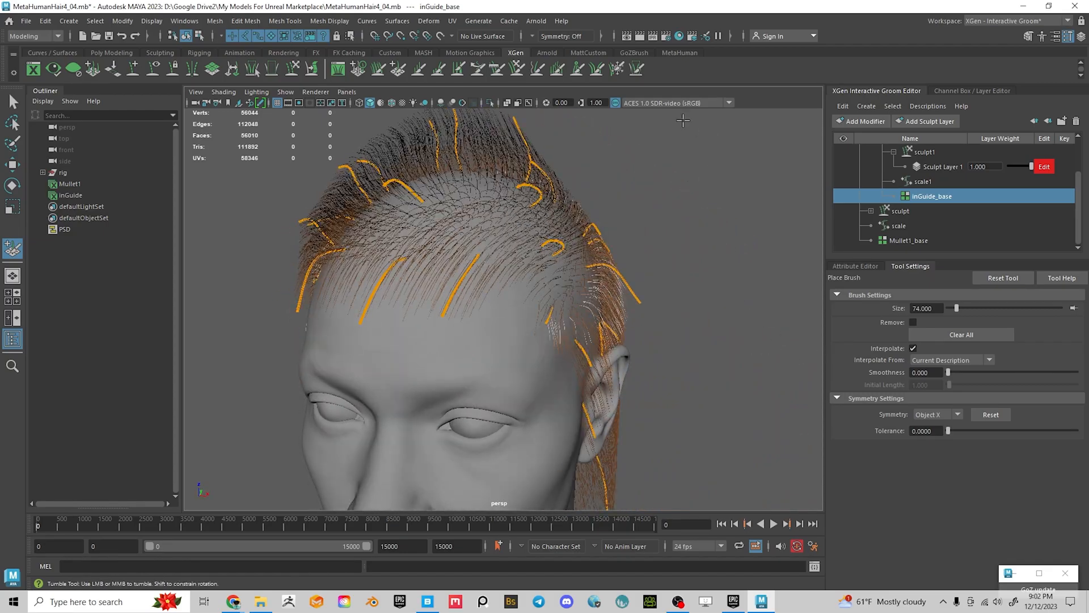
pyautogui.click(622, 77)
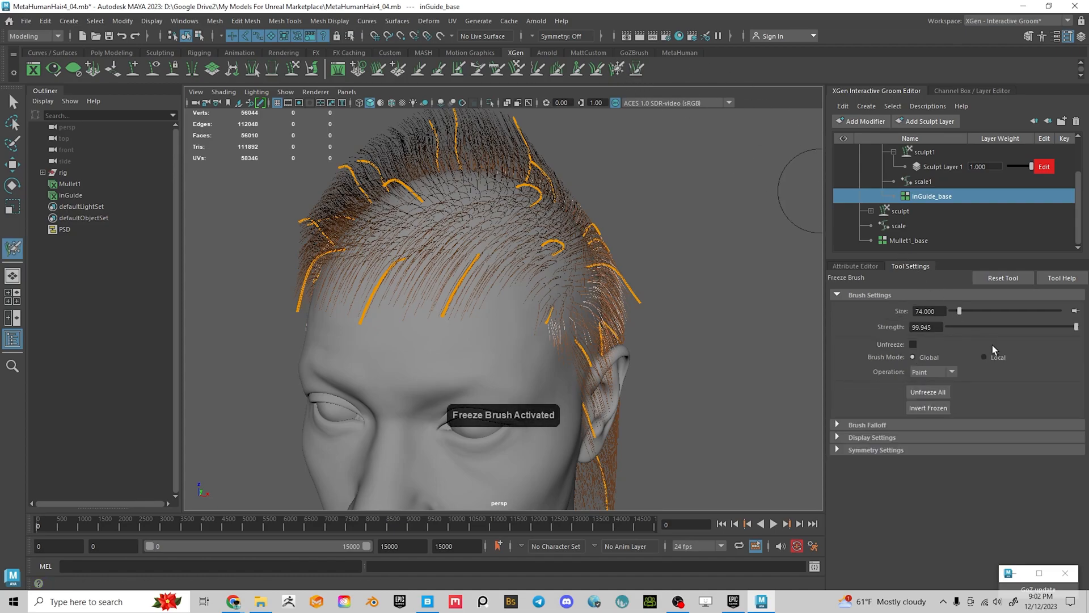
pyautogui.click(928, 407)
pyautogui.keyDown('alt'); pyautogui.moveTo(635, 309); pyautogui.dragTo(595, 285); pyautogui.keyUp('alt')
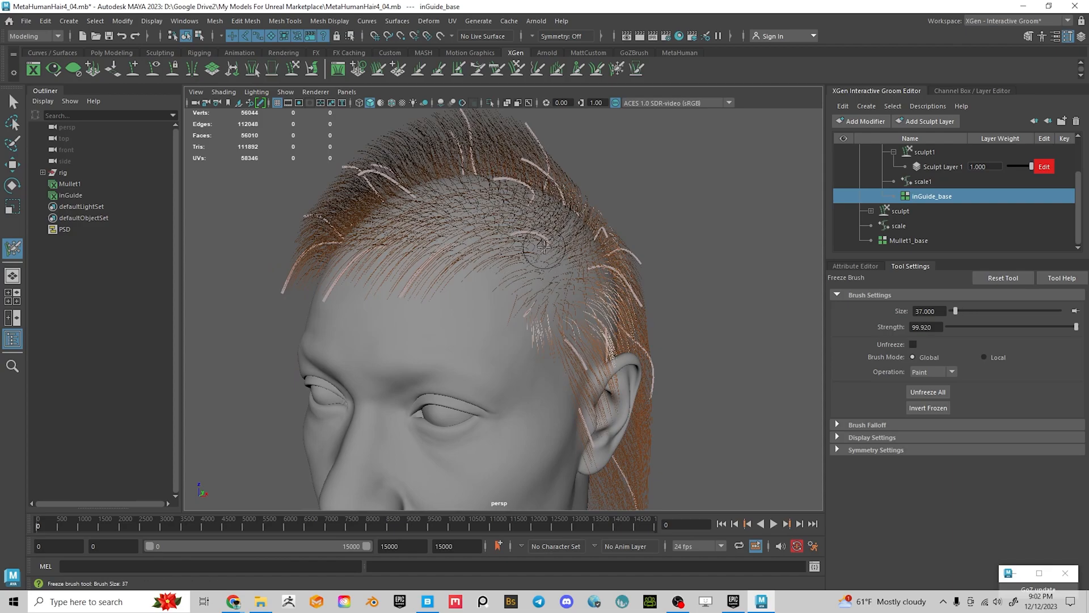
pyautogui.keyDown('alt'); pyautogui.moveTo(568, 269); pyautogui.dragTo(574, 151); pyautogui.keyUp('alt')
# Comb a free front guide into an S-curve and upward with the Comb Brush at size 131
pyautogui.click(516, 70)
pyautogui.moveTo(632, 282)
pyautogui.keyDown('alt'); pyautogui.mouseDown()
pyautogui.moveTo(580, 241)
pyautogui.moveTo(505, 224)
pyautogui.moveTo(408, 258)
pyautogui.moveTo(397, 318)
pyautogui.moveTo(347, 311)
pyautogui.moveTo(292, 281)
pyautogui.mouseUp(); pyautogui.keyUp('alt')
pyautogui.moveTo(414, 333)
pyautogui.mouseDown()
pyautogui.moveTo(394, 297)
pyautogui.moveTo(446, 338)
pyautogui.moveTo(492, 241)
pyautogui.moveTo(368, 178)
pyautogui.mouseUp()
pyautogui.moveTo(460, 195); pyautogui.dragTo(394, 201)
pyautogui.moveTo(336, 248)
pyautogui.keyDown('alt'); pyautogui.mouseDown()
pyautogui.moveTo(535, 304)
pyautogui.moveTo(562, 301)
pyautogui.moveTo(533, 319)
pyautogui.moveTo(563, 397)
pyautogui.moveTo(372, 343)
pyautogui.moveTo(619, 338)
pyautogui.moveTo(561, 355)
pyautogui.mouseUp(); pyautogui.keyUp('alt')
pyautogui.scroll(-4, 422, 352)
pyautogui.keyDown('alt'); pyautogui.moveTo(598, 237); pyautogui.dragTo(595, 290); pyautogui.keyUp('alt')
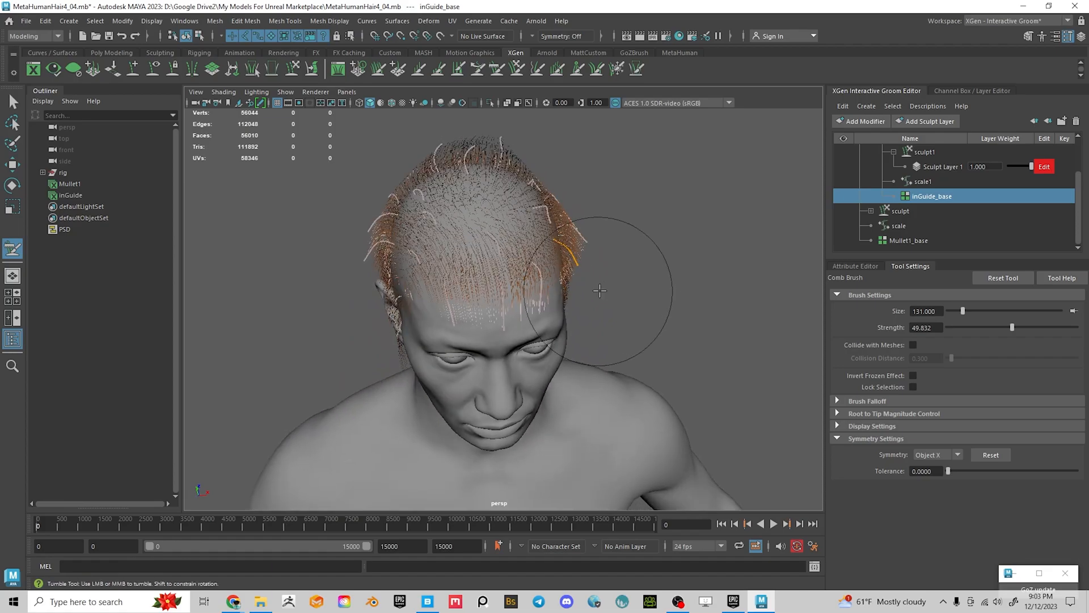
pyautogui.hotkey('ctrl', 's')
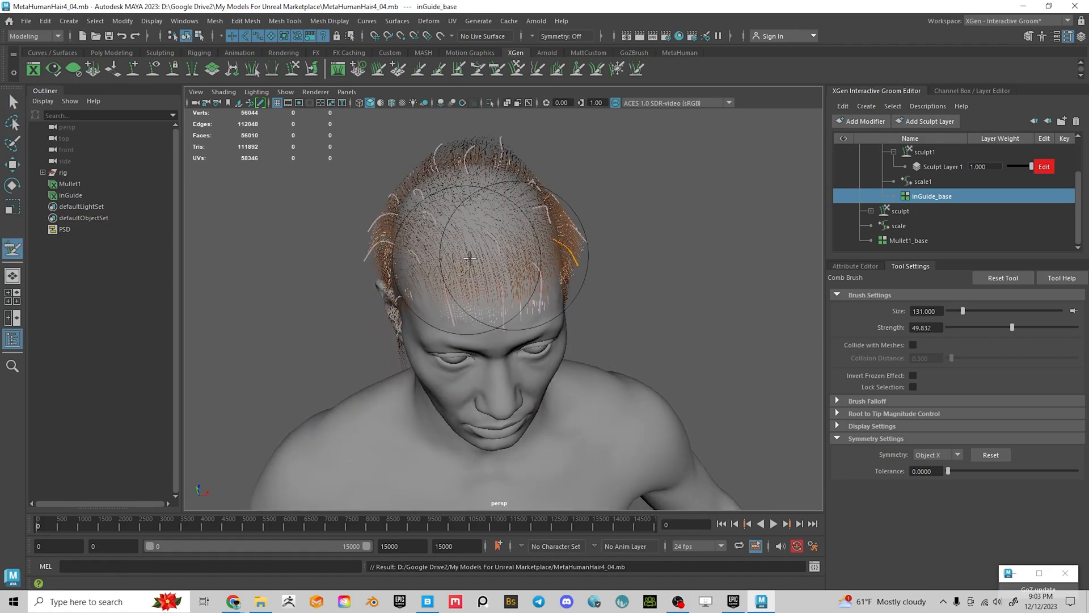
pyautogui.keyDown('alt'); pyautogui.moveTo(465, 260); pyautogui.dragTo(527, 136); pyautogui.keyUp('alt')
pyautogui.click(616, 68)
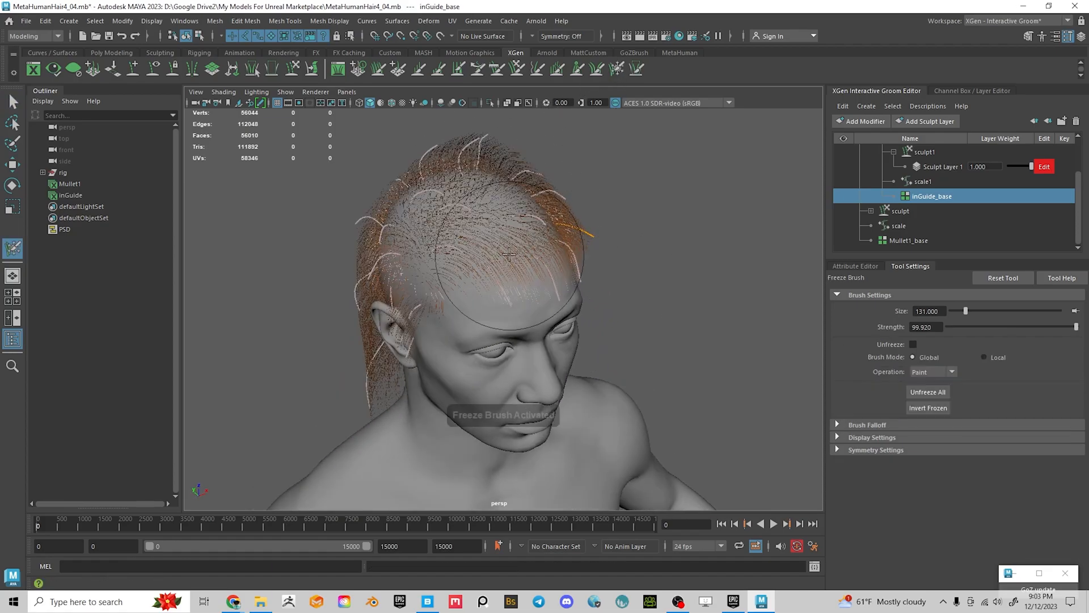
pyautogui.keyDown('alt'); pyautogui.moveTo(435, 251); pyautogui.dragTo(462, 256); pyautogui.keyUp('alt')
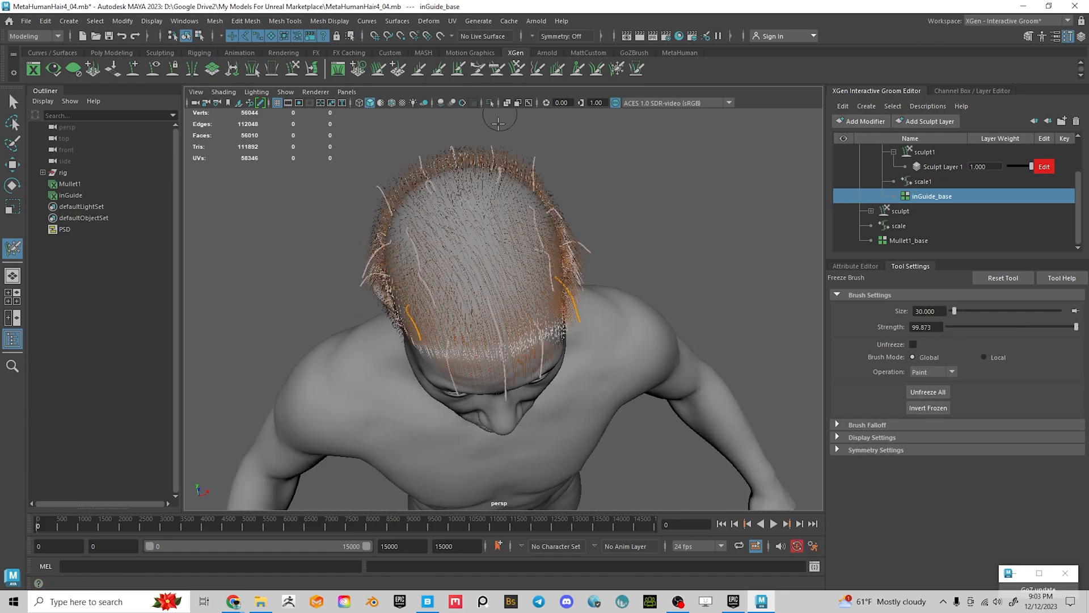
pyautogui.click(497, 68)
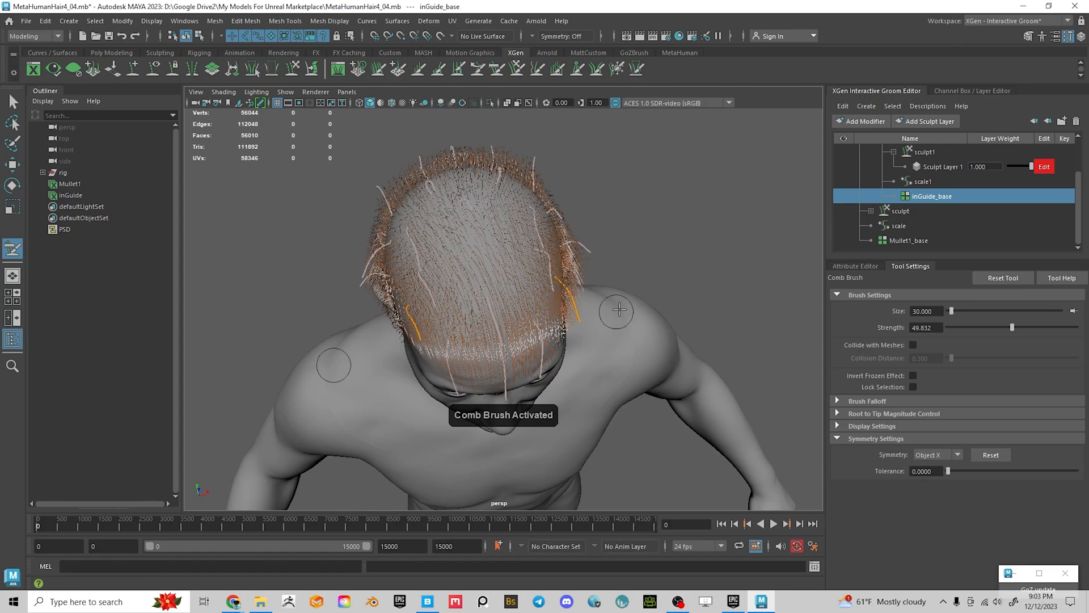
pyautogui.click(936, 455)
pyautogui.click(931, 479)
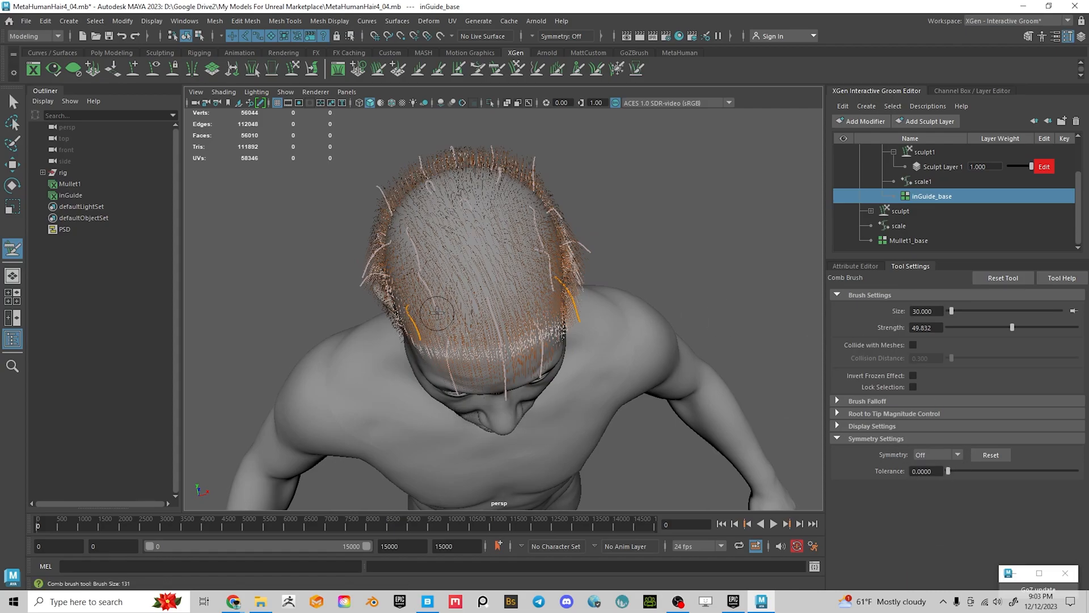
pyautogui.moveTo(437, 312)
pyautogui.mouseDown()
pyautogui.moveTo(405, 362)
pyautogui.moveTo(545, 227)
pyautogui.mouseUp()
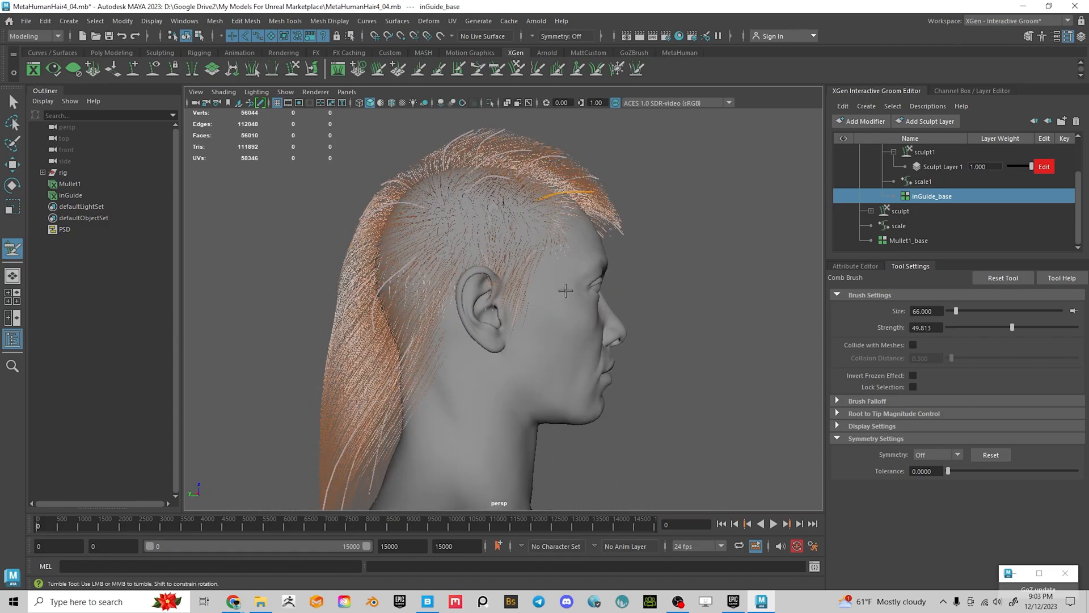
pyautogui.moveTo(653, 237)
pyautogui.keyDown('alt'); pyautogui.mouseDown()
pyautogui.moveTo(583, 239)
pyautogui.moveTo(590, 255)
pyautogui.moveTo(567, 281)
pyautogui.moveTo(550, 334)
pyautogui.moveTo(638, 364)
pyautogui.moveTo(564, 347)
pyautogui.moveTo(516, 263)
pyautogui.moveTo(596, 267)
pyautogui.mouseUp(); pyautogui.keyUp('alt')
pyautogui.keyDown('alt'); pyautogui.moveTo(595, 267); pyautogui.dragTo(586, 328, button='middle'); pyautogui.keyUp('alt')
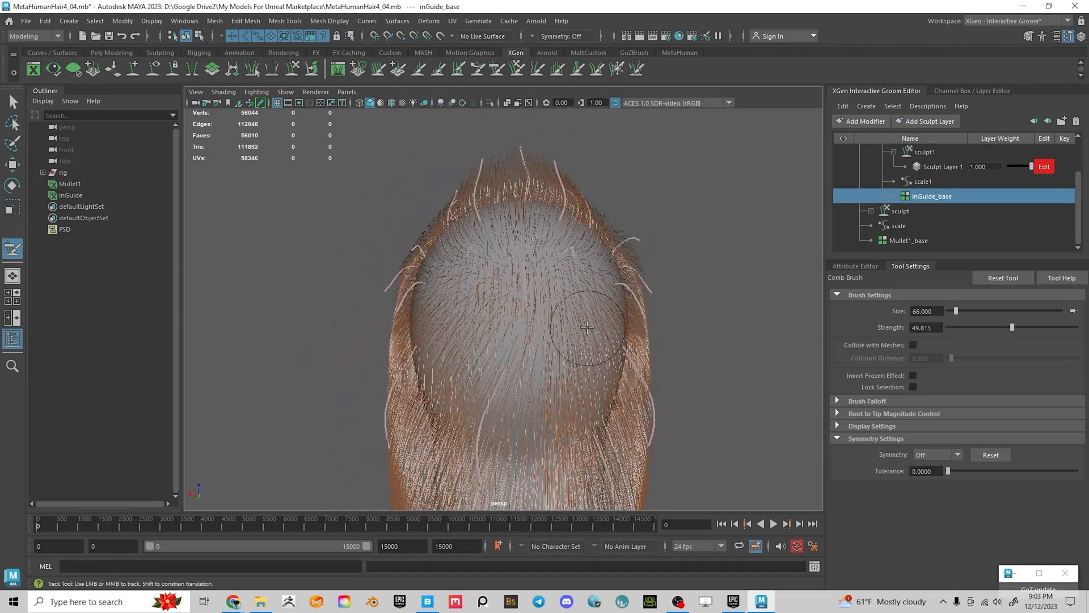
pyautogui.moveTo(436, 231)
pyautogui.keyDown('alt'); pyautogui.mouseDown()
pyautogui.moveTo(498, 279)
pyautogui.moveTo(454, 271)
pyautogui.mouseUp(); pyautogui.keyUp('alt')
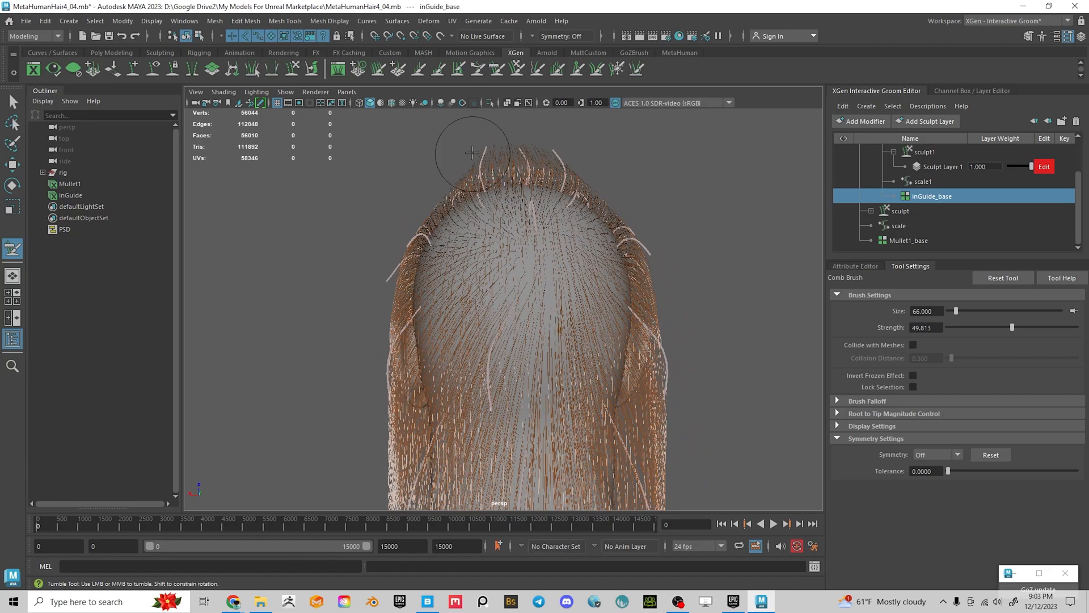
pyautogui.moveTo(444, 192)
pyautogui.keyDown('alt'); pyautogui.mouseDown()
pyautogui.moveTo(657, 243)
pyautogui.moveTo(729, 241)
pyautogui.mouseUp(); pyautogui.keyUp('alt')
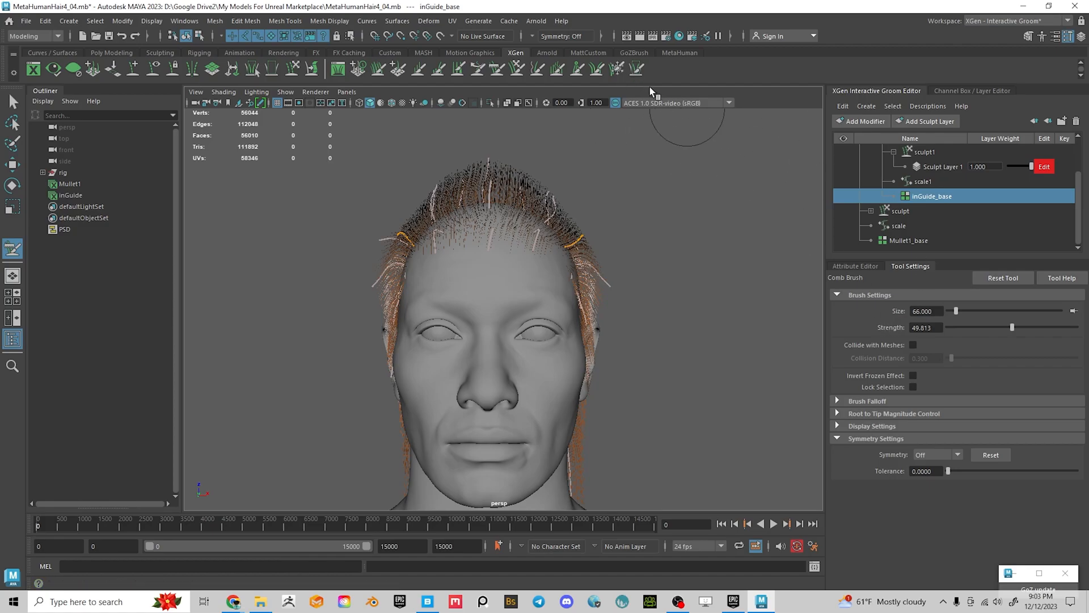
# Enlarge the Freeze Brush to size 139 and mirror it across Object X
pyautogui.click(617, 68)
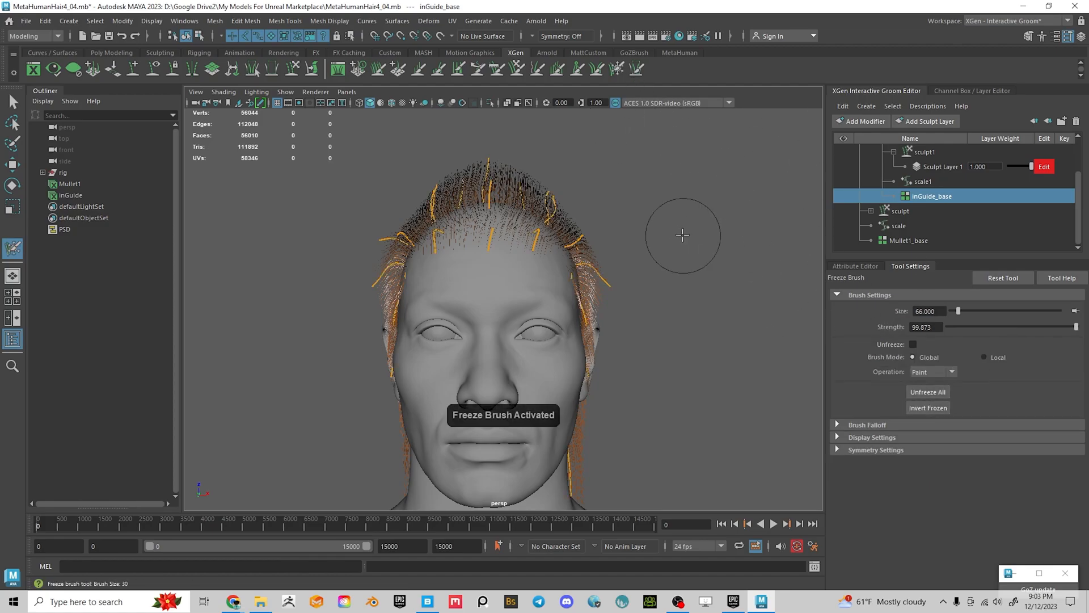
pyautogui.press('b')
pyautogui.moveTo(589, 213); pyautogui.dragTo(629, 211)
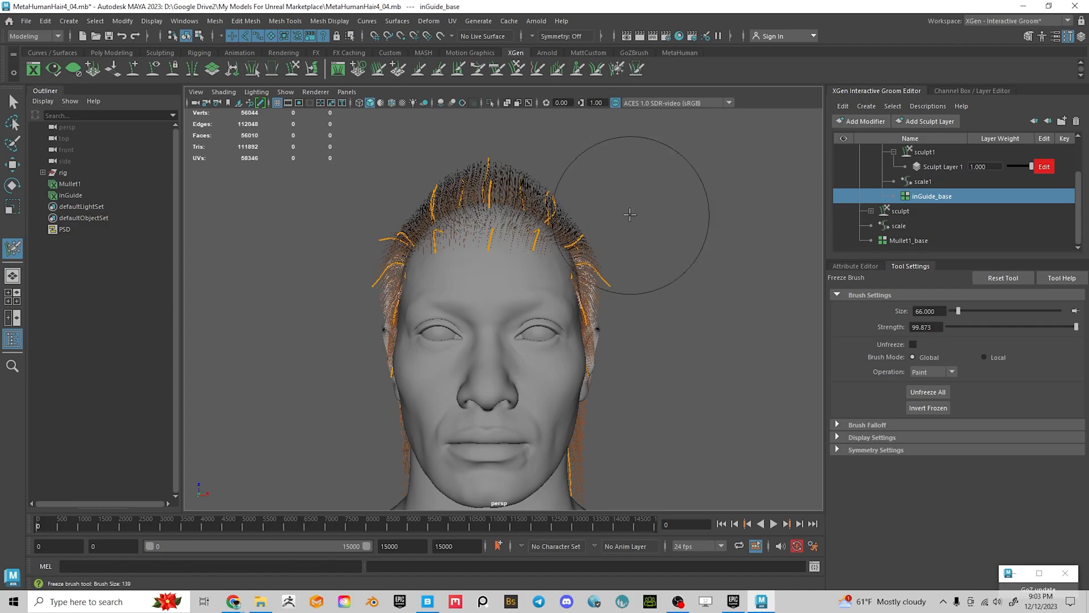
pyautogui.click(859, 266)
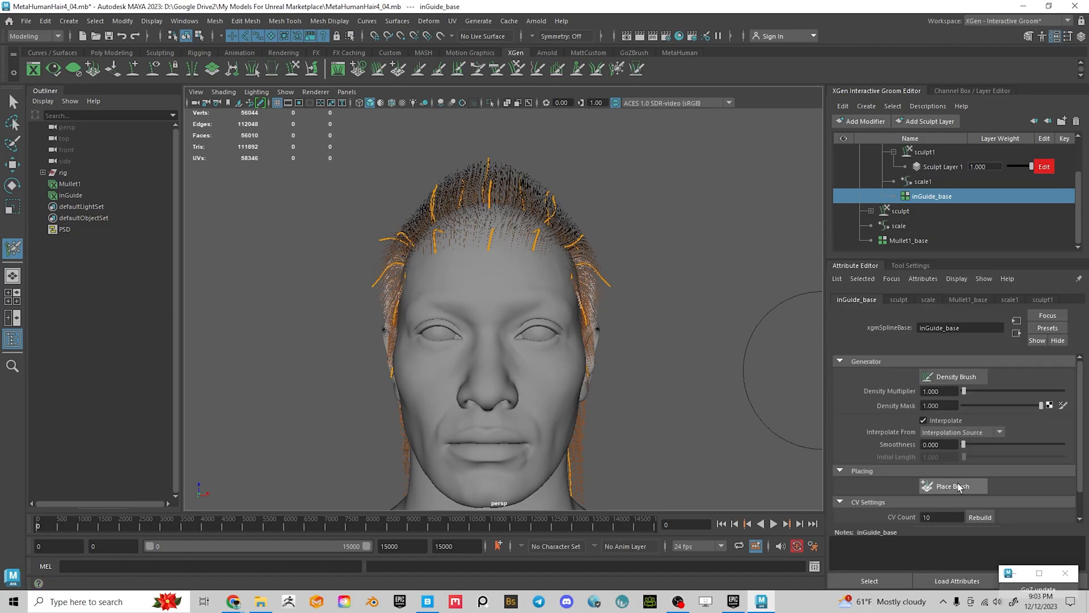
pyautogui.click(919, 266)
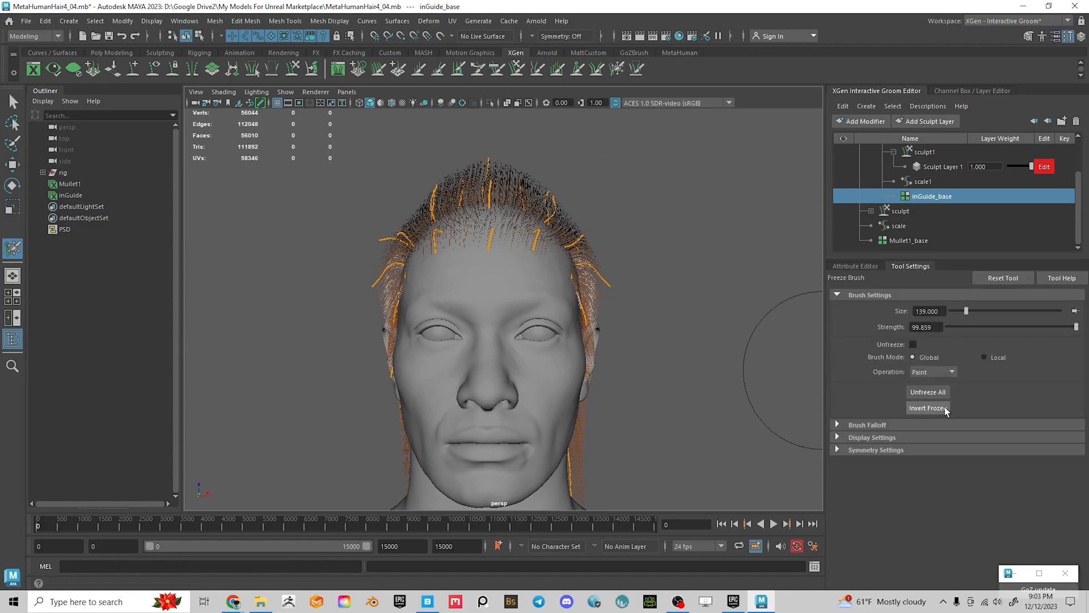
pyautogui.click(849, 450)
pyautogui.click(925, 466)
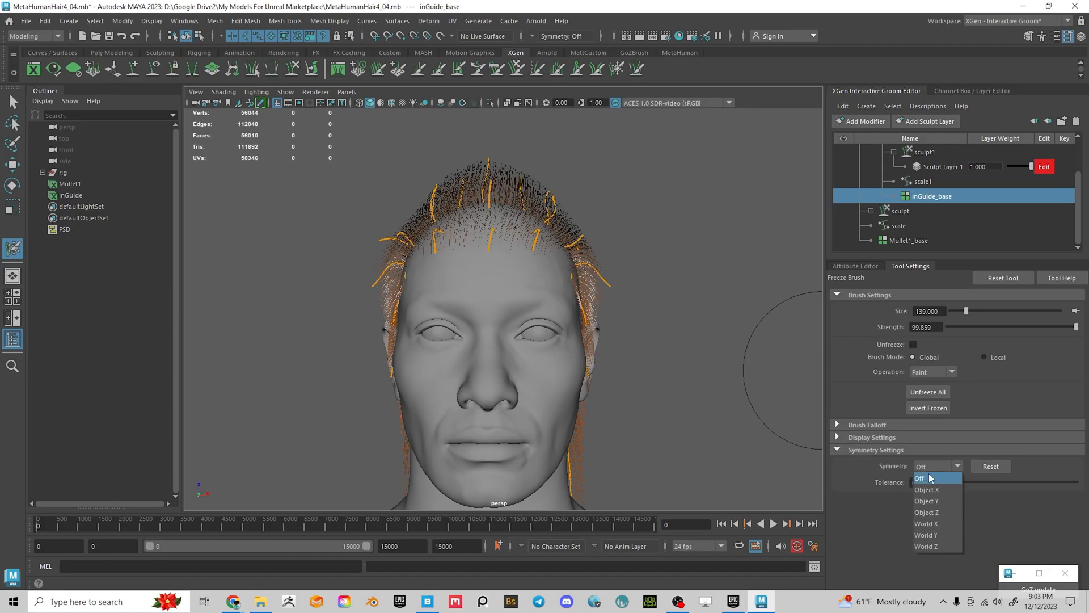
pyautogui.click(930, 489)
# Undo a test freeze stroke, unfreeze all guides, and set the Comb Brush to Object X symmetry
pyautogui.moveTo(510, 222); pyautogui.dragTo(550, 212)
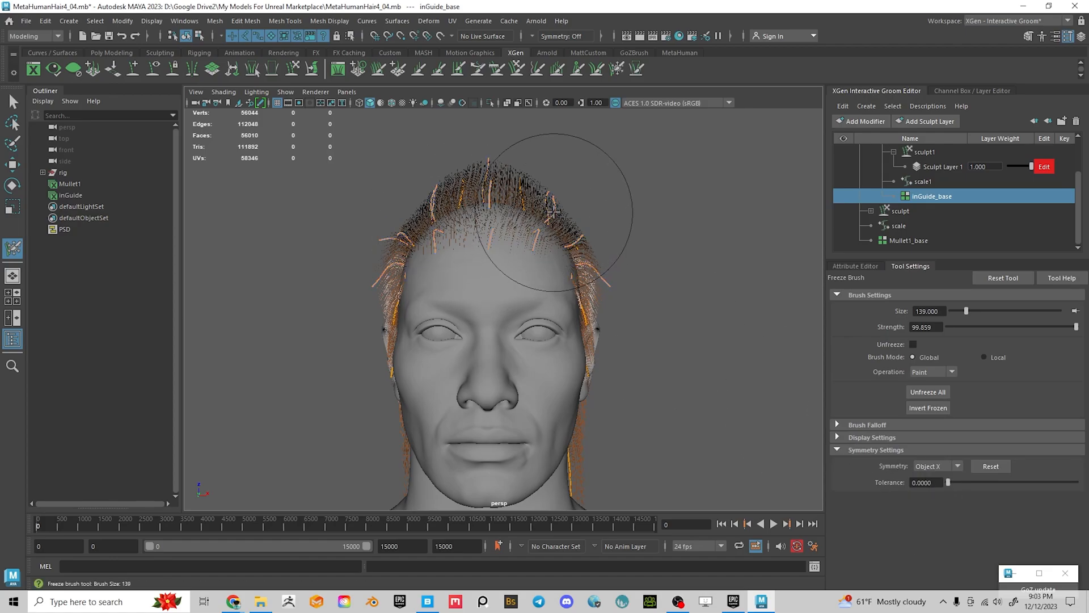
pyautogui.hotkey('ctrl', 'z')
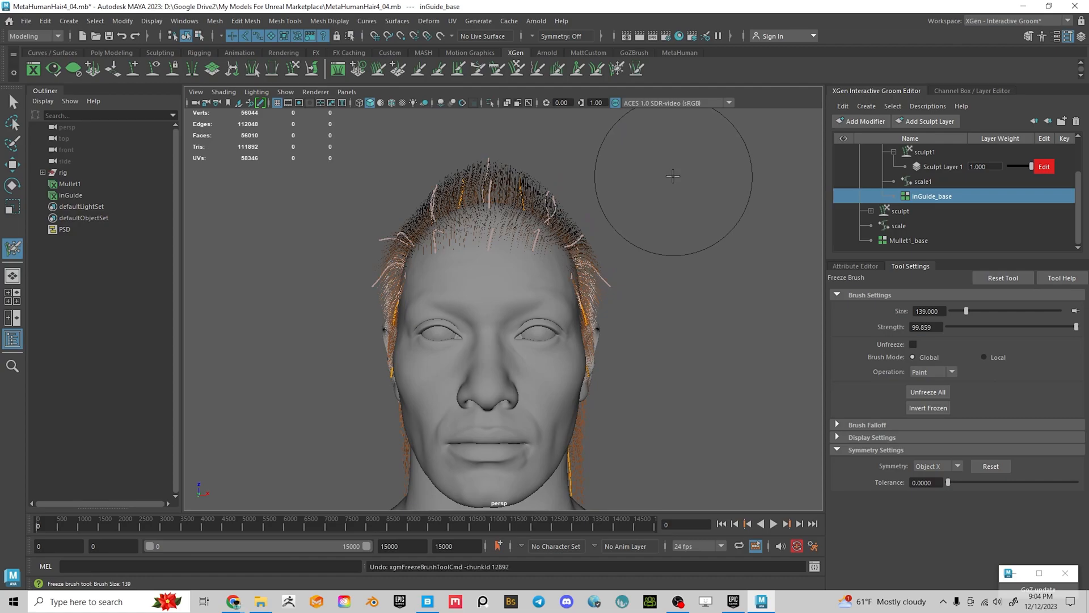
pyautogui.click(928, 392)
pyautogui.click(498, 71)
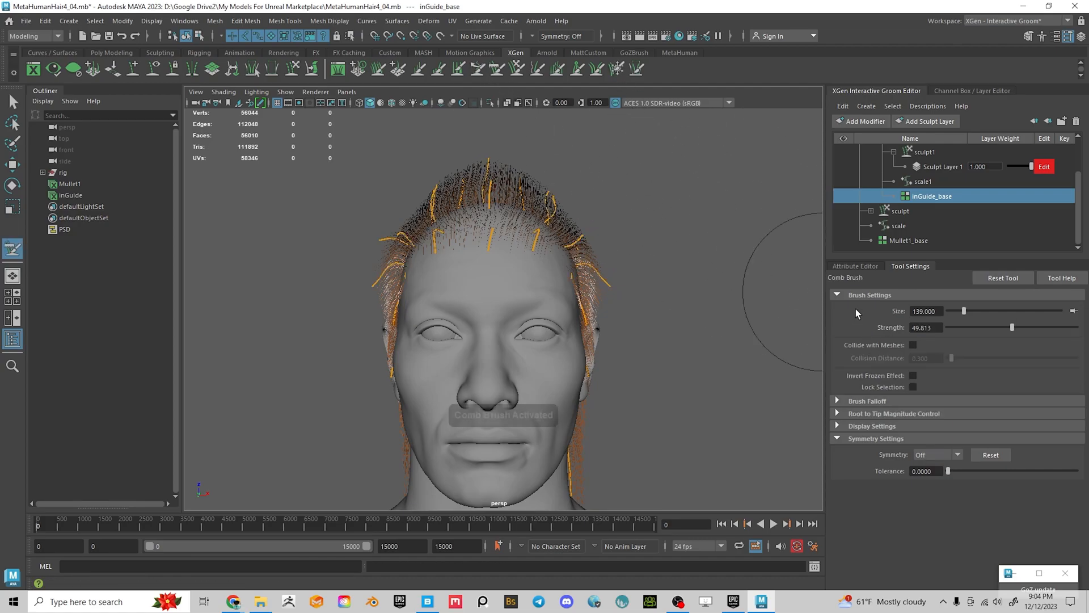
pyautogui.click(942, 455)
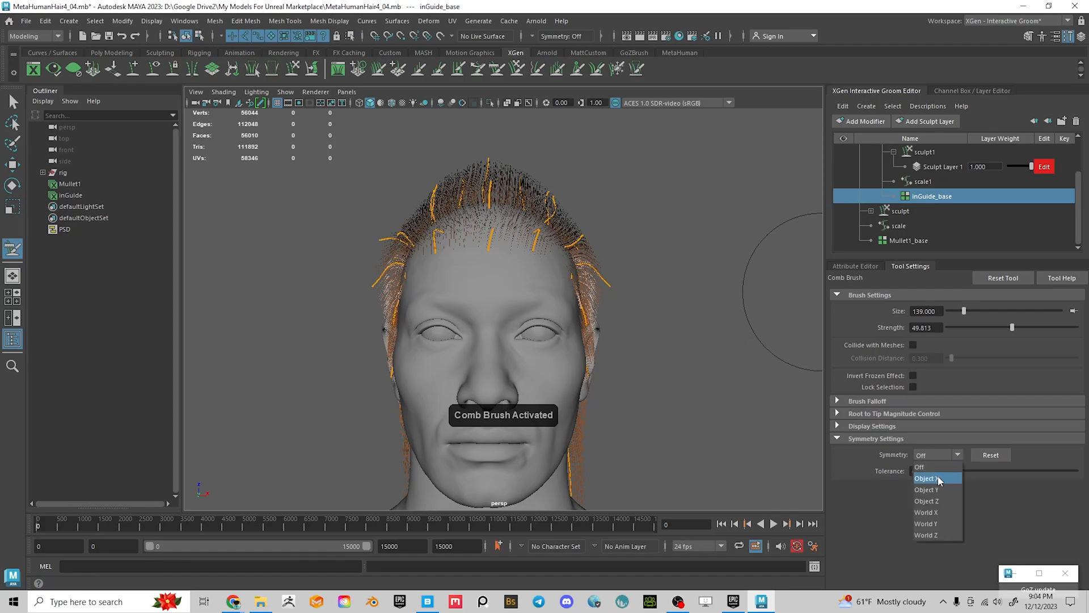
pyautogui.click(938, 480)
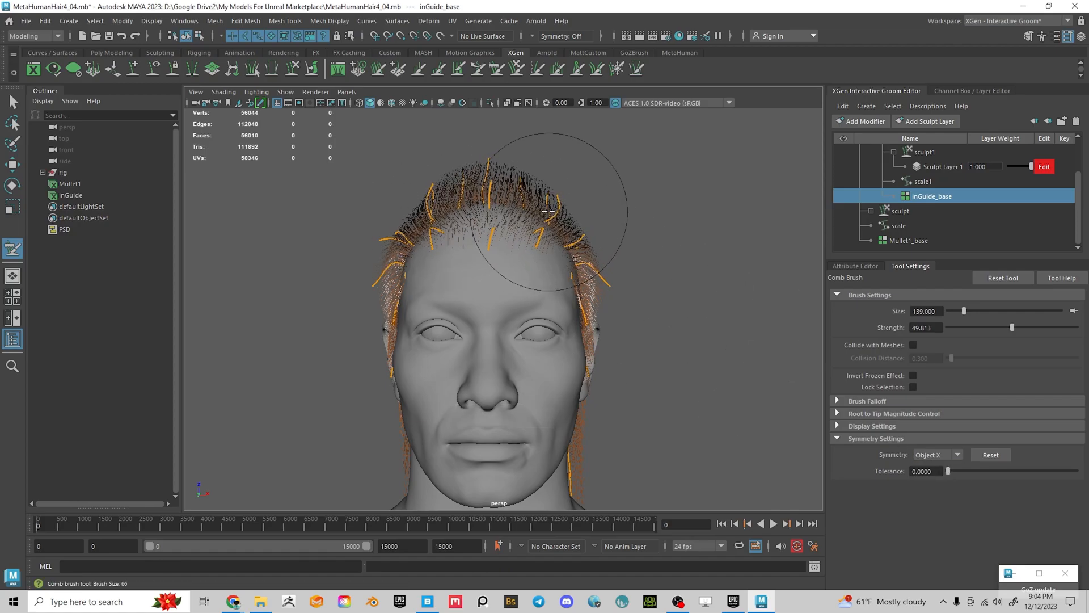
# Comb the temple guides outward, mirrored on both sides of the head
pyautogui.moveTo(571, 223); pyautogui.dragTo(575, 217)
pyautogui.moveTo(669, 238)
pyautogui.keyDown('alt'); pyautogui.mouseDown()
pyautogui.moveTo(652, 226)
pyautogui.moveTo(630, 236)
pyautogui.moveTo(602, 222)
pyautogui.moveTo(634, 223)
pyautogui.moveTo(598, 216)
pyautogui.moveTo(486, 214)
pyautogui.moveTo(471, 230)
pyautogui.moveTo(426, 195)
pyautogui.moveTo(448, 223)
pyautogui.moveTo(692, 244)
pyautogui.mouseUp(); pyautogui.keyUp('alt')
pyautogui.keyDown('alt'); pyautogui.moveTo(692, 243); pyautogui.dragTo(556, 215, button='right'); pyautogui.keyUp('alt')
pyautogui.keyDown('alt'); pyautogui.moveTo(557, 215); pyautogui.dragTo(735, 259); pyautogui.keyUp('alt')
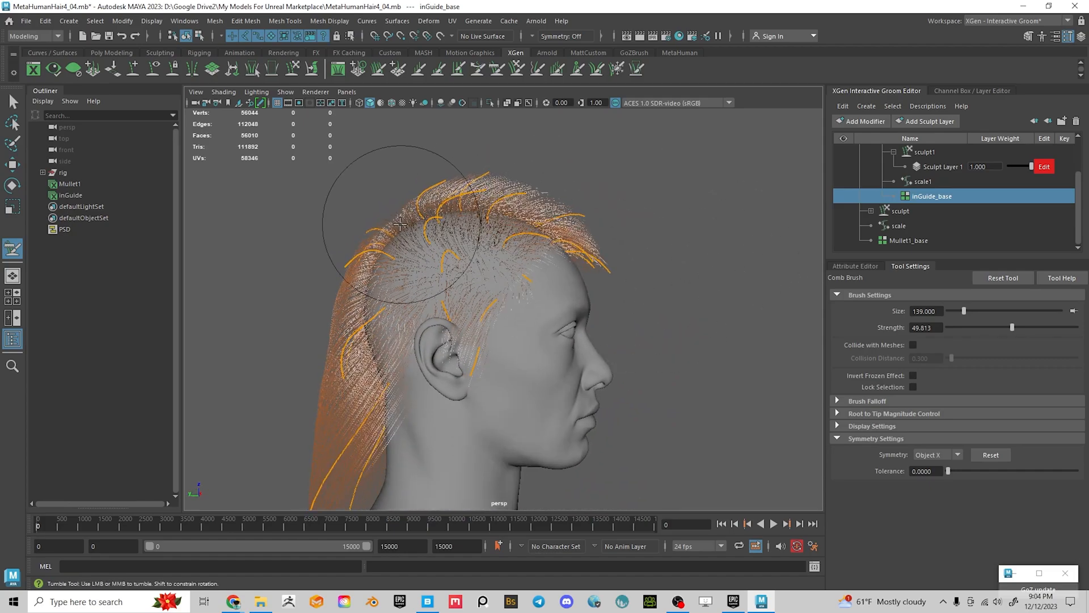
pyautogui.keyDown('alt'); pyautogui.moveTo(392, 220); pyautogui.dragTo(644, 273); pyautogui.keyUp('alt')
# Inspect the groom from both profiles and the back, with long strands falling behind the neck
pyautogui.keyDown('alt'); pyautogui.moveTo(676, 281); pyautogui.dragTo(590, 224, button='middle'); pyautogui.keyUp('alt')
pyautogui.keyDown('alt'); pyautogui.moveTo(611, 286); pyautogui.dragTo(590, 237, button='middle'); pyautogui.keyUp('alt')
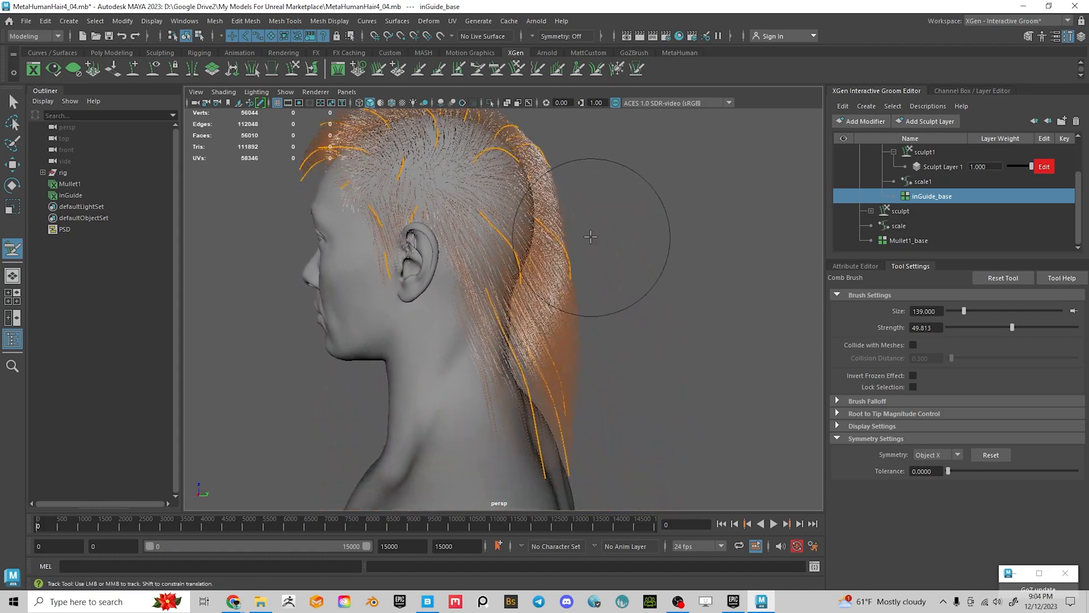
pyautogui.keyDown('alt'); pyautogui.moveTo(579, 281); pyautogui.dragTo(541, 248, button='middle'); pyautogui.keyUp('alt')
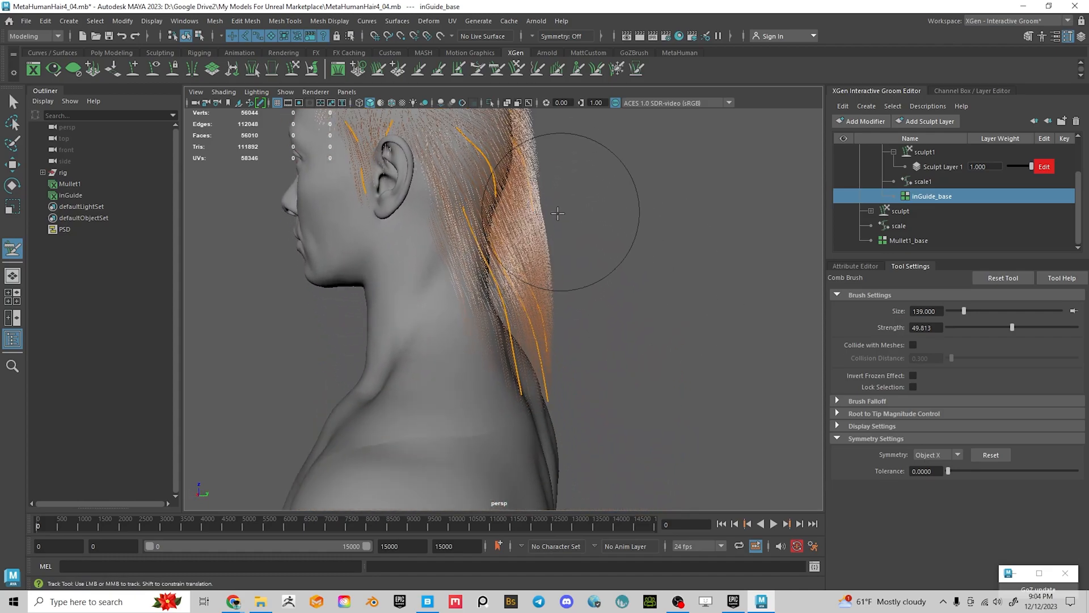
pyautogui.keyDown('alt'); pyautogui.moveTo(574, 306); pyautogui.dragTo(548, 319); pyautogui.keyUp('alt')
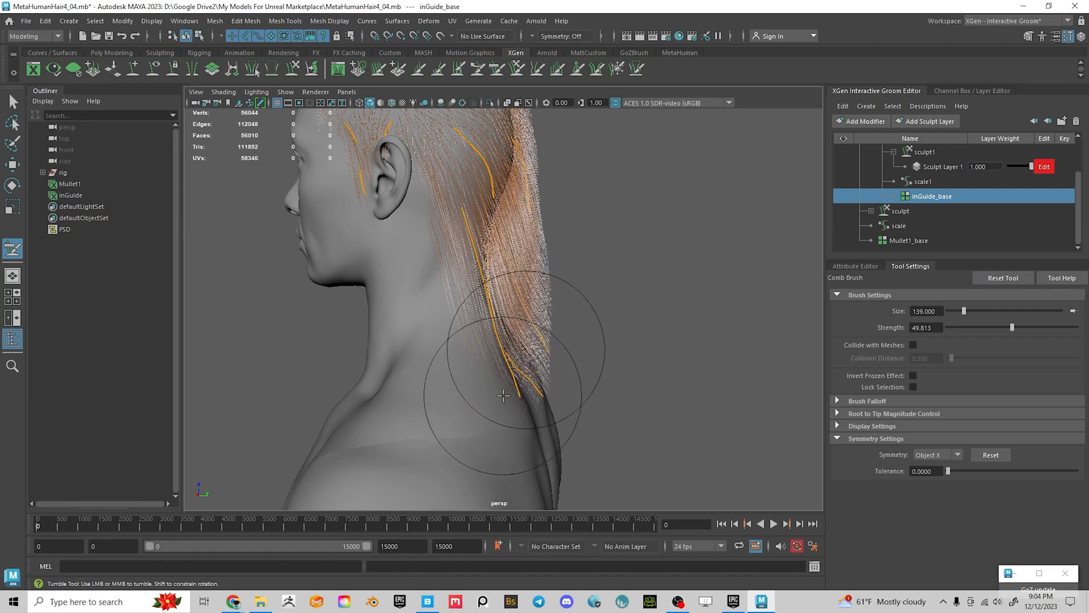
pyautogui.keyDown('alt'); pyautogui.moveTo(472, 372); pyautogui.dragTo(505, 359); pyautogui.keyUp('alt')
pyautogui.keyDown('alt'); pyautogui.moveTo(472, 321); pyautogui.dragTo(446, 229, button='right'); pyautogui.keyUp('alt')
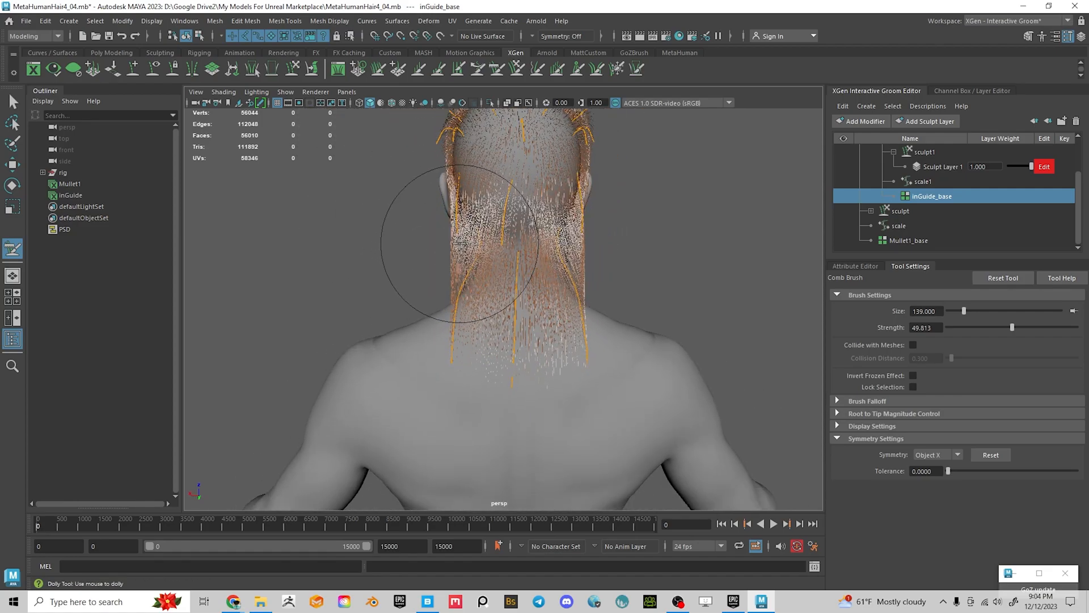
pyautogui.keyDown('alt'); pyautogui.moveTo(485, 379); pyautogui.dragTo(549, 339); pyautogui.keyUp('alt')
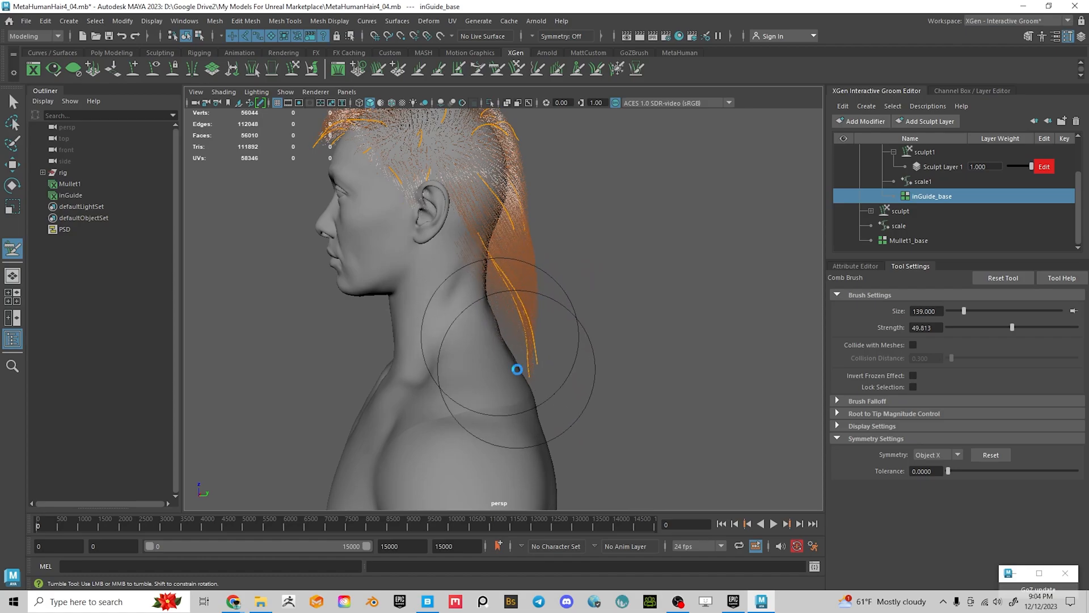
pyautogui.moveTo(554, 368)
pyautogui.keyDown('alt'); pyautogui.mouseDown()
pyautogui.moveTo(442, 360)
pyautogui.moveTo(438, 346)
pyautogui.moveTo(445, 397)
pyautogui.moveTo(390, 371)
pyautogui.moveTo(454, 353)
pyautogui.moveTo(459, 377)
pyautogui.mouseUp(); pyautogui.keyUp('alt')
pyautogui.moveTo(528, 330)
pyautogui.keyDown('alt'); pyautogui.mouseDown()
pyautogui.moveTo(644, 376)
pyautogui.moveTo(669, 350)
pyautogui.moveTo(527, 233)
pyautogui.moveTo(482, 256)
pyautogui.moveTo(433, 255)
pyautogui.moveTo(625, 311)
pyautogui.moveTo(583, 307)
pyautogui.mouseUp(); pyautogui.keyUp('alt')
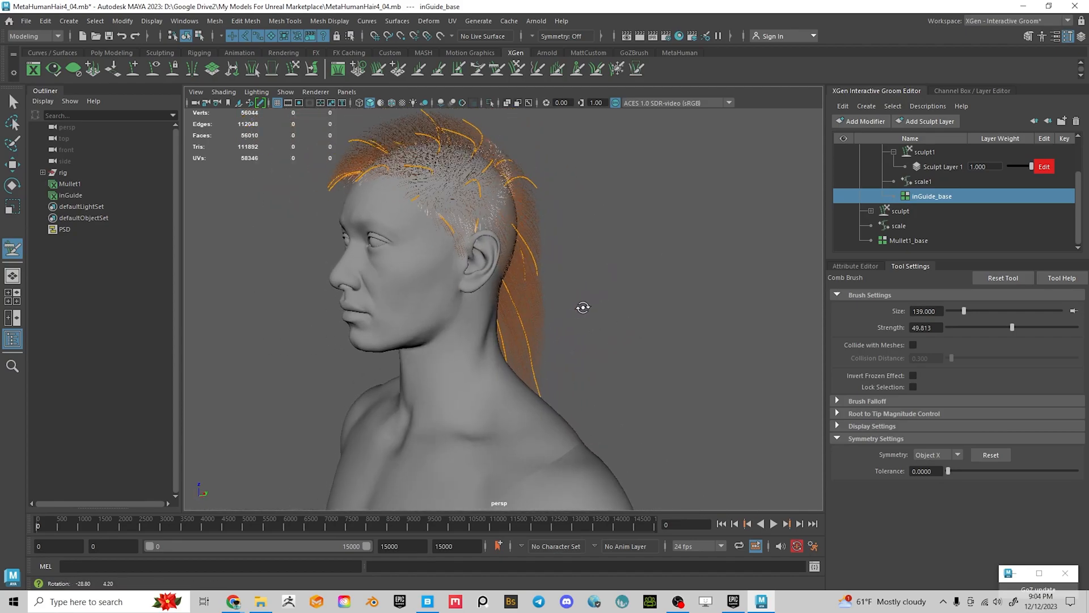
# Save the scene and frame the view close on the ear and side hair
pyautogui.hotkey('ctrl', 's')
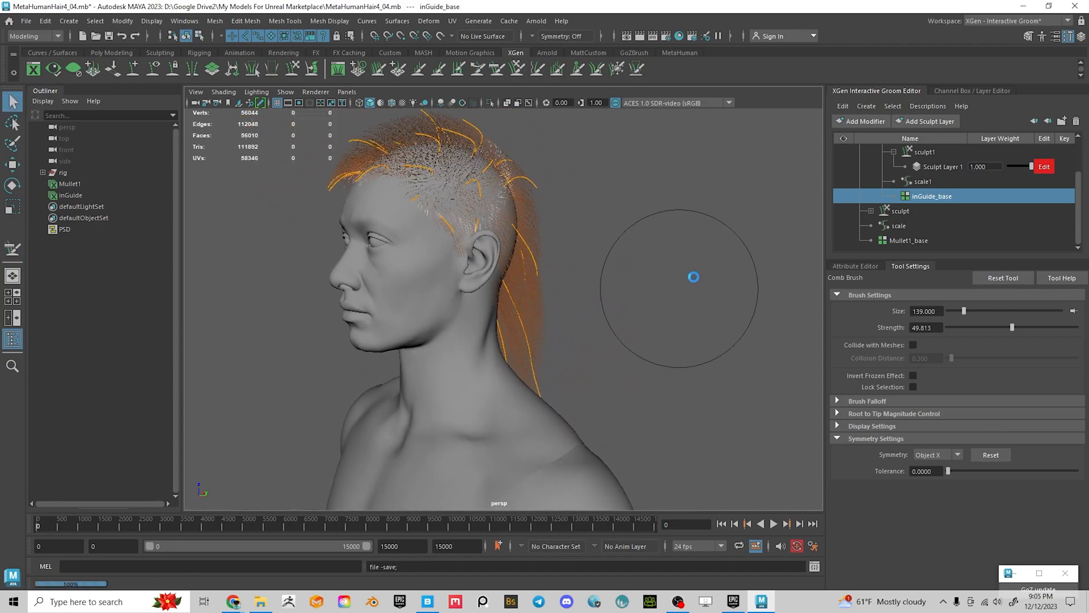
pyautogui.keyDown('alt'); pyautogui.moveTo(653, 255); pyautogui.dragTo(709, 358, button='right'); pyautogui.keyUp('alt')
pyautogui.keyDown('alt'); pyautogui.moveTo(573, 250); pyautogui.dragTo(643, 365, button='middle'); pyautogui.keyUp('alt')
pyautogui.keyDown('alt'); pyautogui.moveTo(453, 278); pyautogui.dragTo(498, 352, button='middle'); pyautogui.keyUp('alt')
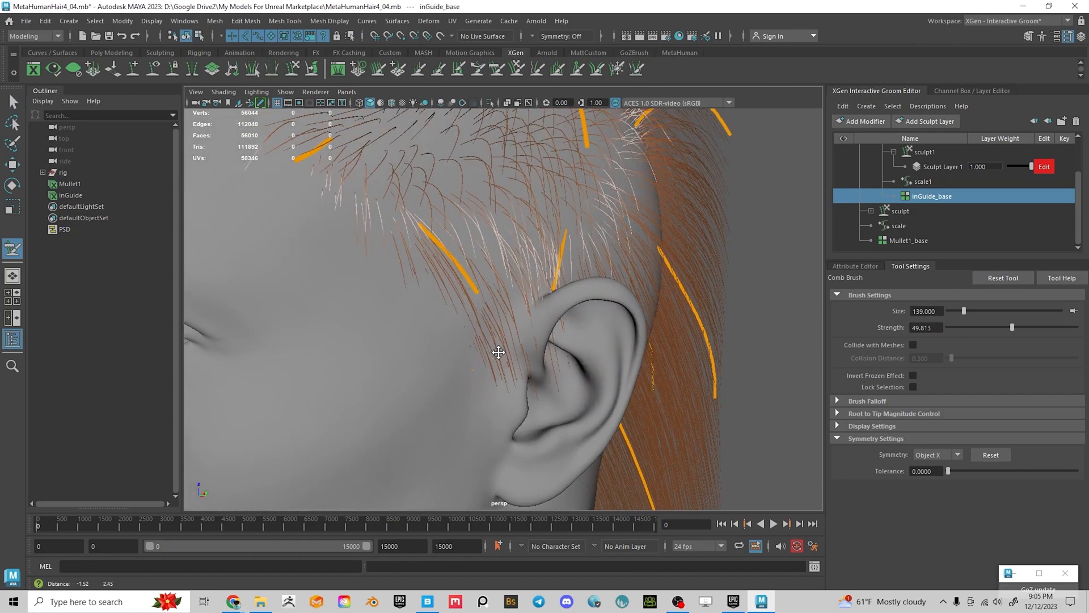
pyautogui.keyDown('alt'); pyautogui.moveTo(542, 342); pyautogui.dragTo(498, 335); pyautogui.keyUp('alt')
pyautogui.keyDown('alt'); pyautogui.moveTo(406, 319); pyautogui.dragTo(513, 340, button='middle'); pyautogui.keyUp('alt')
pyautogui.keyDown('alt'); pyautogui.moveTo(464, 303); pyautogui.dragTo(658, 334); pyautogui.keyUp('alt')
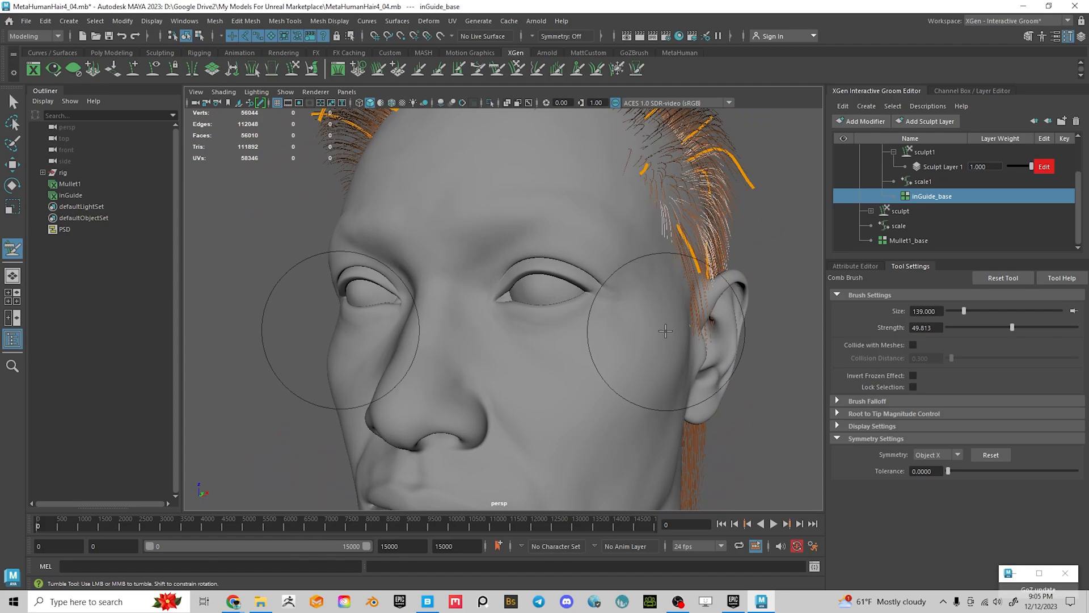
pyautogui.moveTo(698, 372)
pyautogui.keyDown('alt'); pyautogui.mouseDown()
pyautogui.moveTo(437, 375)
pyautogui.moveTo(341, 414)
pyautogui.moveTo(321, 456)
pyautogui.moveTo(455, 418)
pyautogui.moveTo(584, 401)
pyautogui.mouseUp(); pyautogui.keyUp('alt')
pyautogui.keyDown('alt'); pyautogui.moveTo(584, 401); pyautogui.dragTo(573, 404, button='right'); pyautogui.keyUp('alt')
pyautogui.moveTo(590, 401)
pyautogui.keyDown('alt'); pyautogui.mouseDown()
pyautogui.moveTo(642, 396)
pyautogui.moveTo(610, 397)
pyautogui.mouseUp(); pyautogui.keyUp('alt')
pyautogui.moveTo(610, 397)
pyautogui.keyDown('alt'); pyautogui.mouseDown(button='right')
pyautogui.moveTo(600, 423)
pyautogui.moveTo(613, 414)
pyautogui.mouseUp(button='right'); pyautogui.keyUp('alt')
pyautogui.keyDown('alt'); pyautogui.moveTo(596, 391); pyautogui.dragTo(622, 391); pyautogui.keyUp('alt')
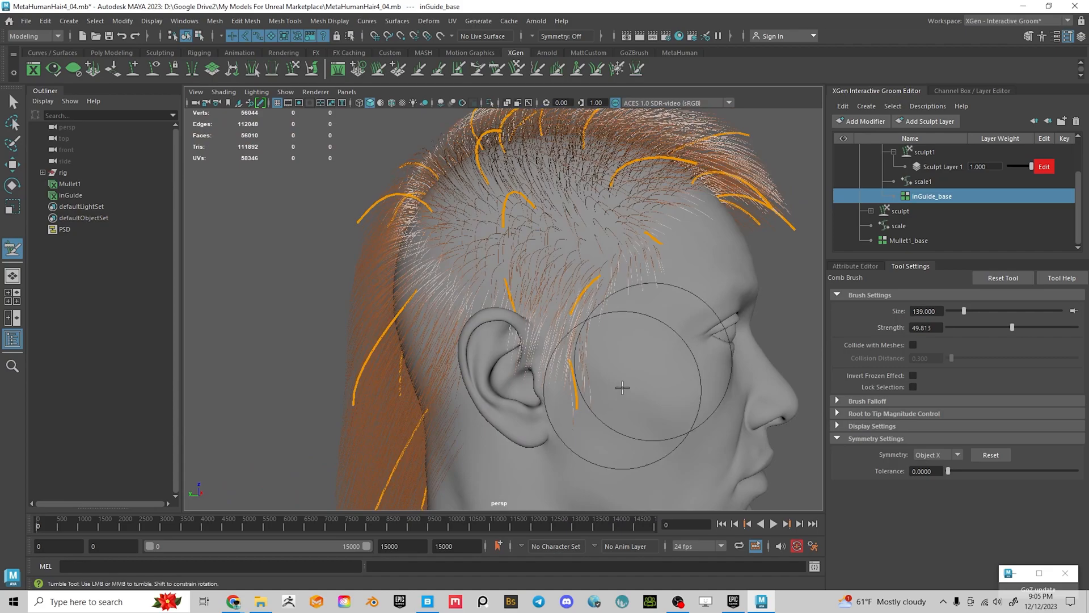
pyautogui.moveTo(559, 333)
pyautogui.keyDown('alt'); pyautogui.mouseDown()
pyautogui.moveTo(481, 301)
pyautogui.moveTo(490, 313)
pyautogui.moveTo(416, 309)
pyautogui.moveTo(443, 313)
pyautogui.moveTo(545, 283)
pyautogui.mouseUp(); pyautogui.keyUp('alt')
# Shrink the Comb Brush to size 79 and check the Chrome mullet reference images
pyautogui.press('b')
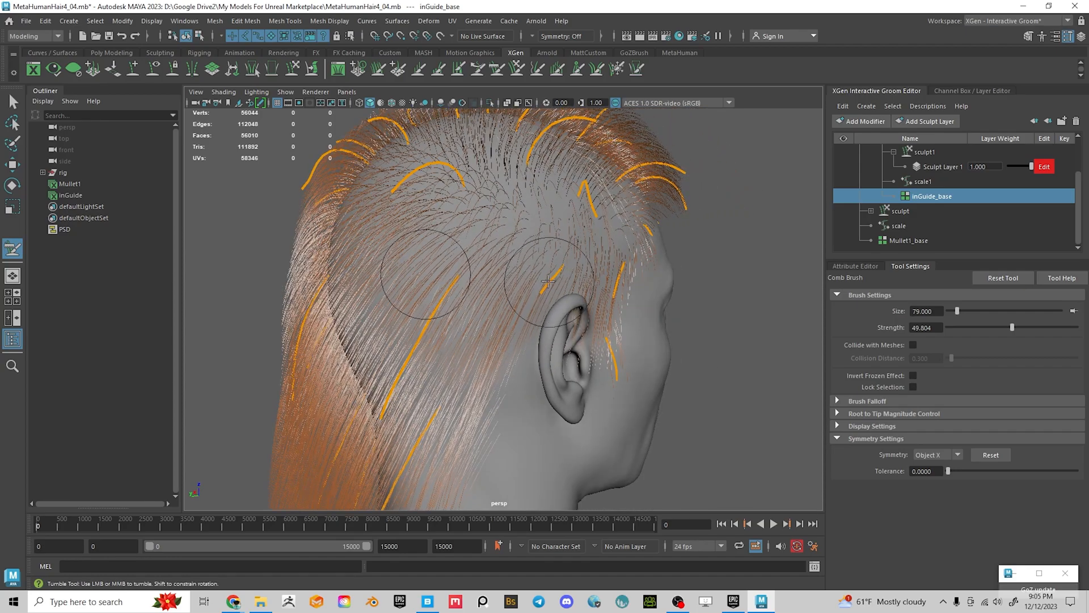
pyautogui.hotkey('alt', 'Tab')
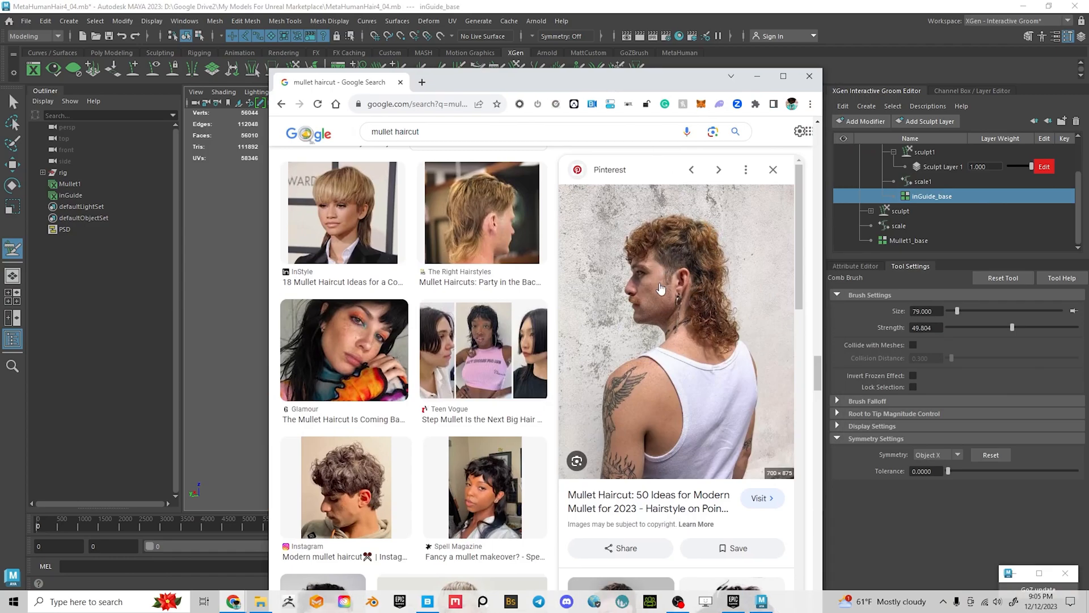
pyautogui.click(757, 76)
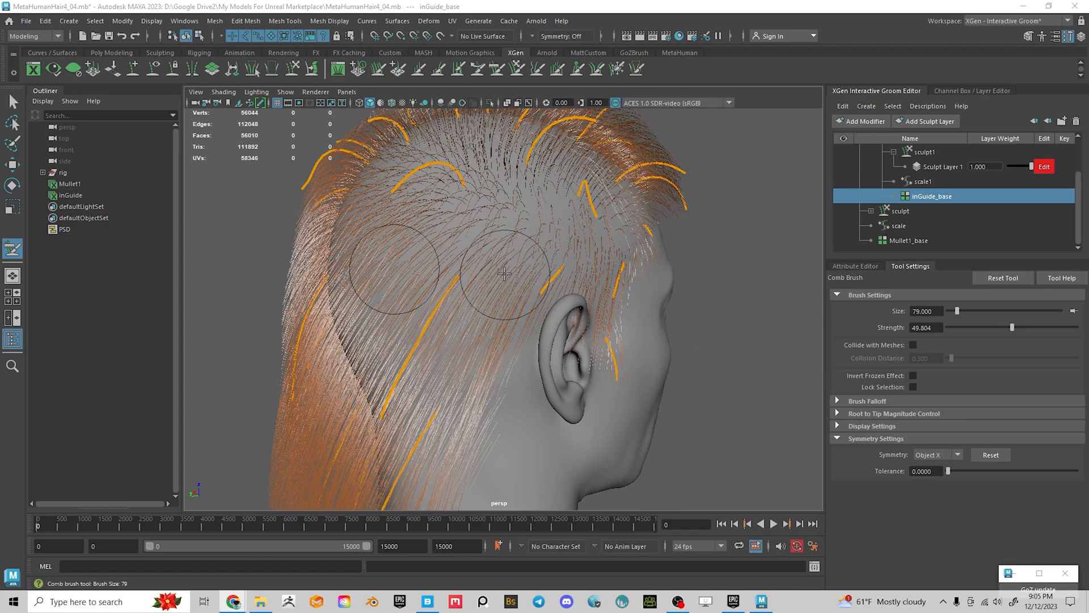
# Turn the head toward the face and pick the XGen Length Brush for resizing guides
pyautogui.keyDown('alt'); pyautogui.moveTo(662, 291); pyautogui.dragTo(635, 299); pyautogui.keyUp('alt')
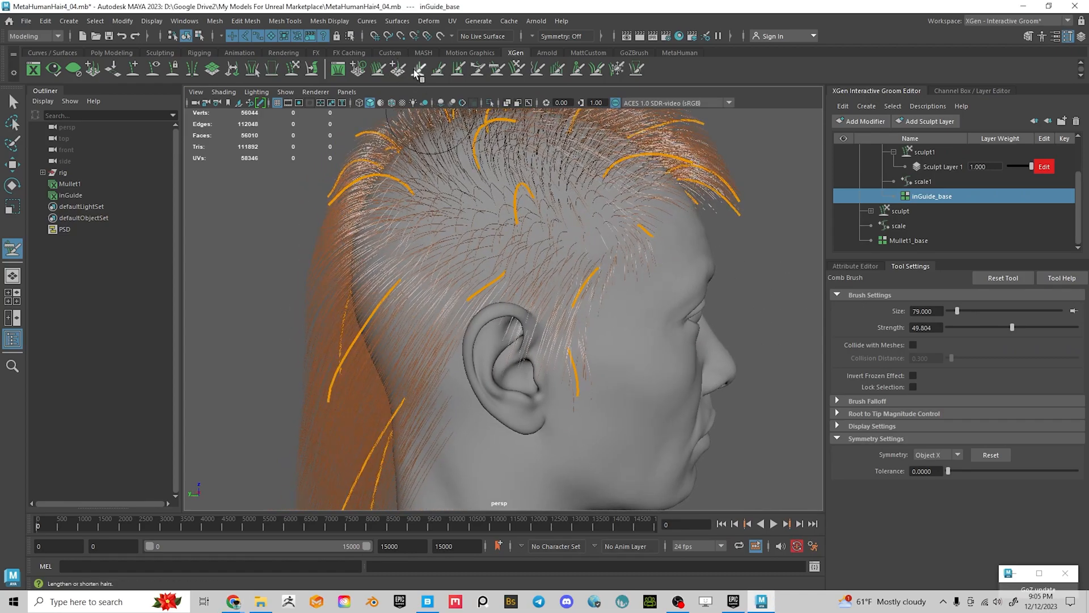
pyautogui.click(420, 70)
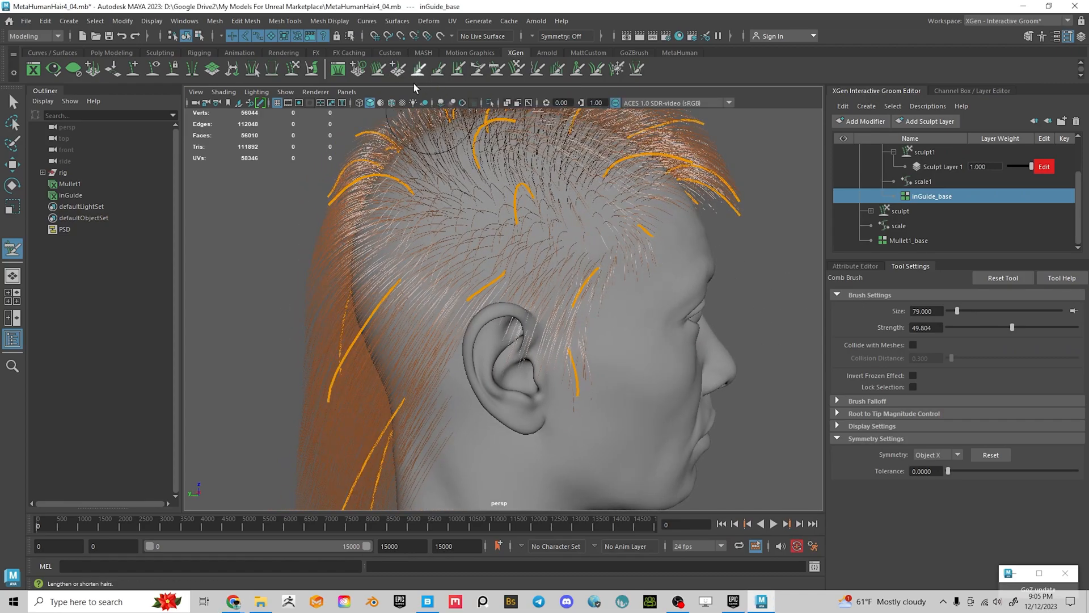
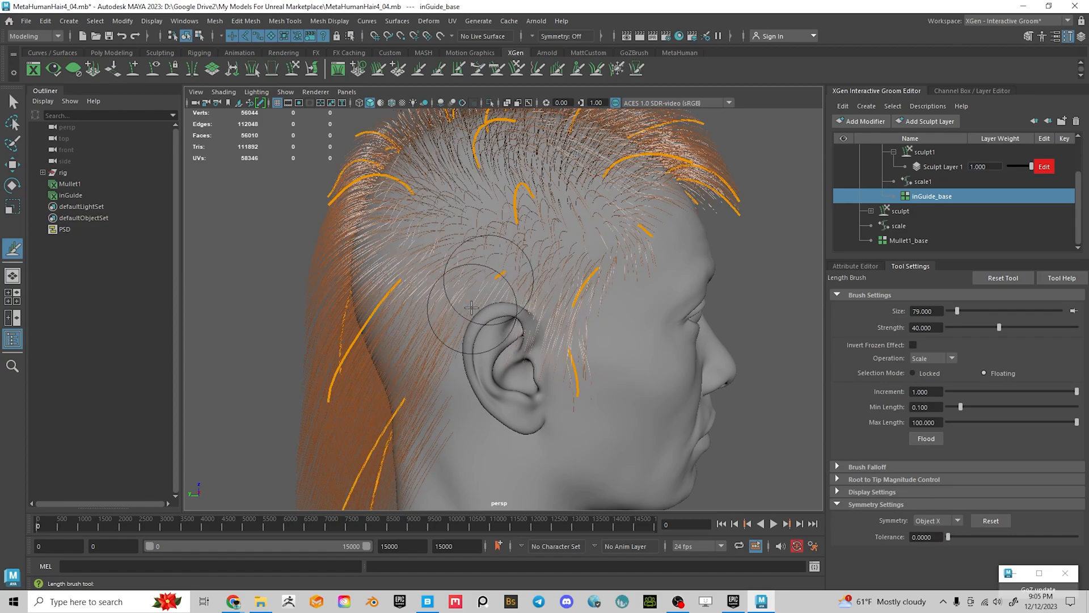
# Undo the last three Length brush strokes on the top hair and temple
pyautogui.moveTo(494, 283)
pyautogui.keyDown('alt'); pyautogui.mouseDown()
pyautogui.moveTo(559, 309)
pyautogui.moveTo(560, 365)
pyautogui.moveTo(579, 329)
pyautogui.moveTo(590, 374)
pyautogui.moveTo(571, 363)
pyautogui.mouseUp(); pyautogui.keyUp('alt')
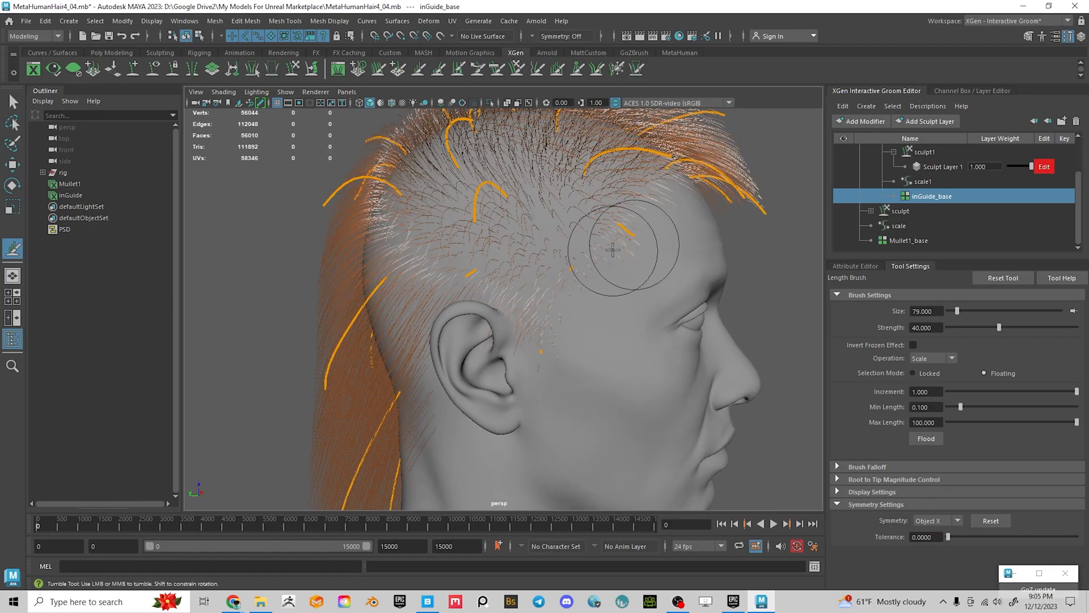
pyautogui.keyDown('alt'); pyautogui.moveTo(487, 227); pyautogui.dragTo(527, 282); pyautogui.keyUp('alt')
pyautogui.hotkey('ctrl', 'z')
pyautogui.hotkey('ctrl', 'z')
pyautogui.hotkey('ctrl', 'z')
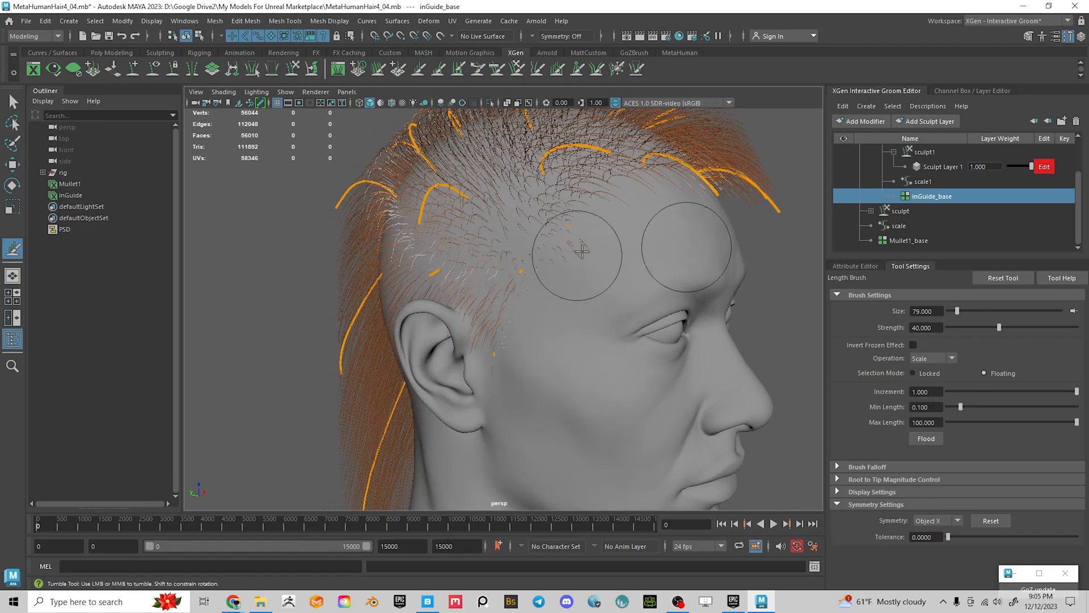
pyautogui.hotkey('ctrl', 'z')
pyautogui.hotkey('ctrl', 'z')
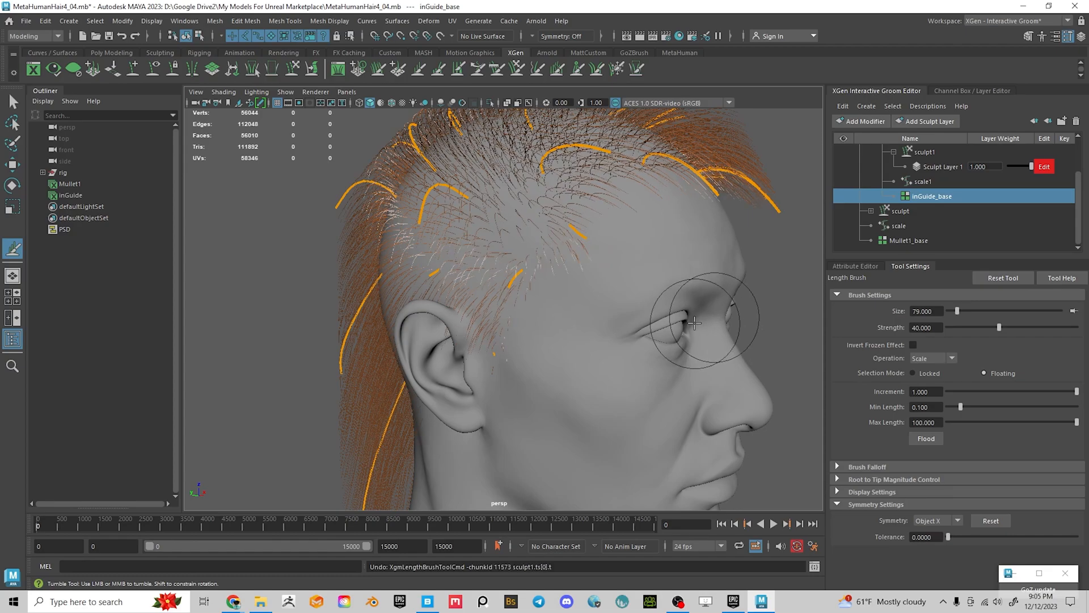
pyautogui.hotkey('ctrl', 'z')
pyautogui.hotkey('ctrl', 'z')
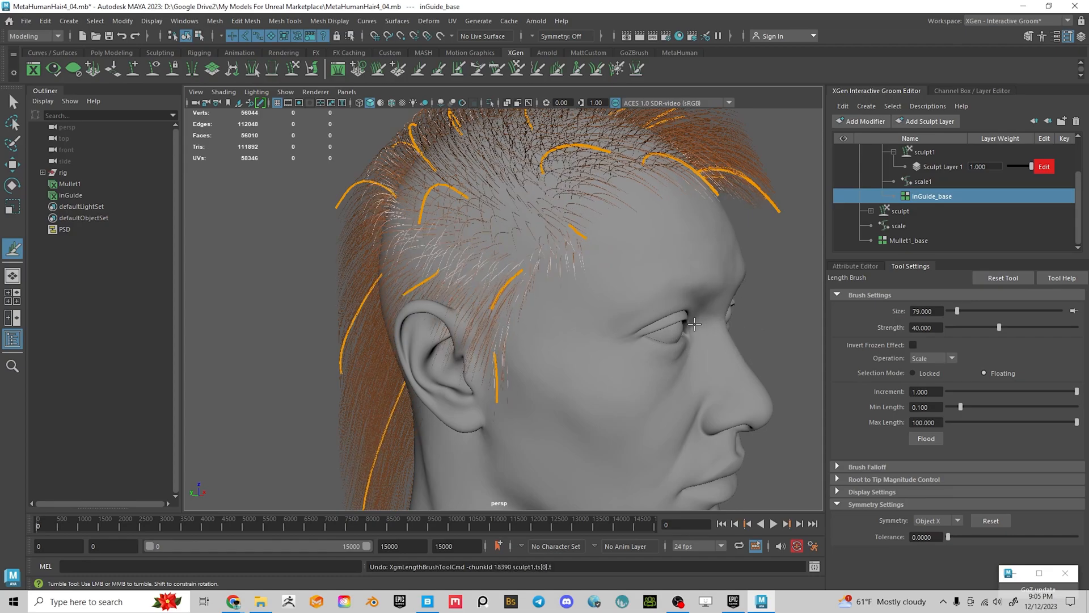
# At strength 13.333, shorten the guide and hairs in front of the ear, checking from all sides
pyautogui.click(965, 327)
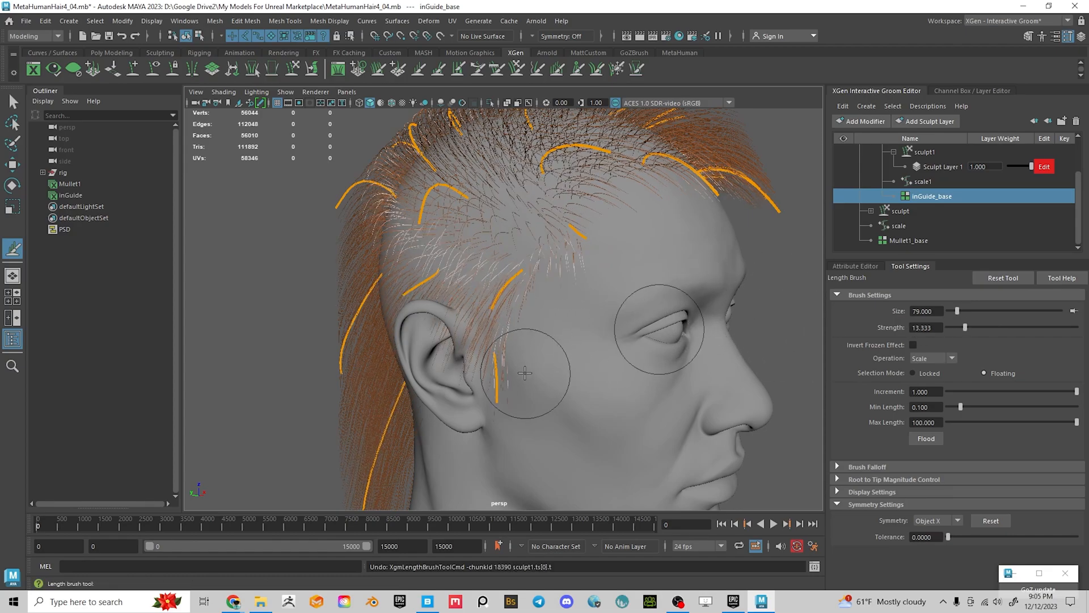
pyautogui.keyDown('ctrl'); pyautogui.moveTo(509, 395); pyautogui.dragTo(508, 396); pyautogui.keyUp('ctrl')
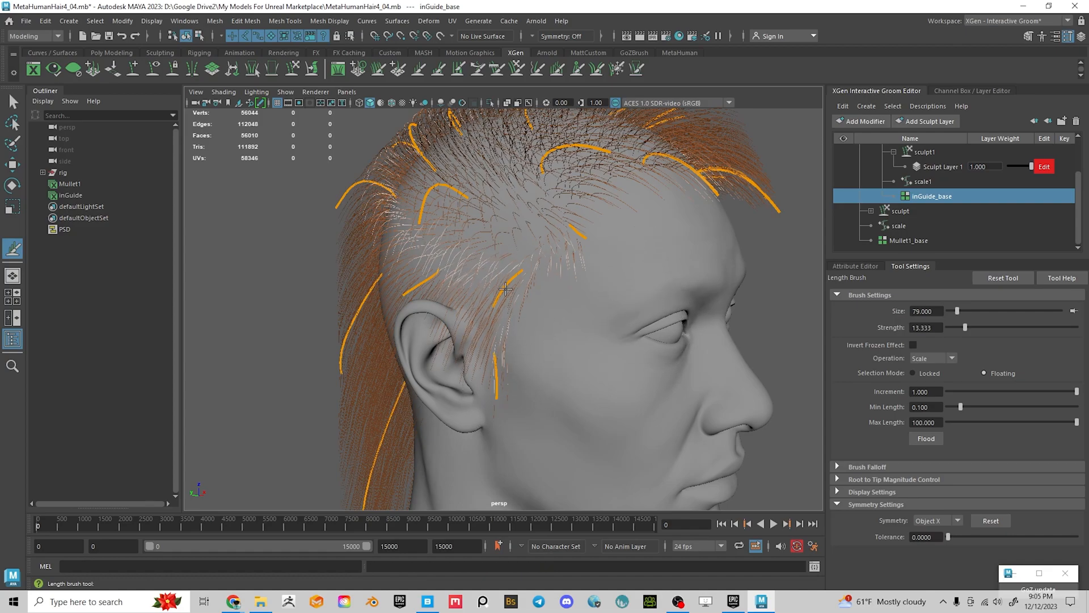
pyautogui.keyDown('alt'); pyautogui.moveTo(572, 260); pyautogui.dragTo(473, 266); pyautogui.keyUp('alt')
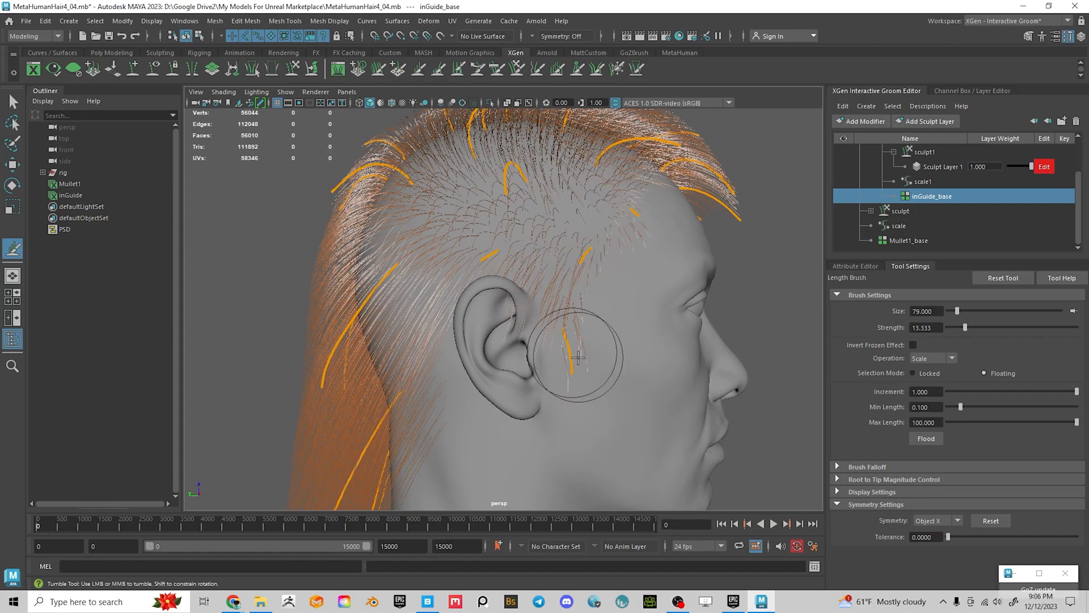
pyautogui.keyDown('alt'); pyautogui.moveTo(569, 377); pyautogui.dragTo(593, 341); pyautogui.keyUp('alt')
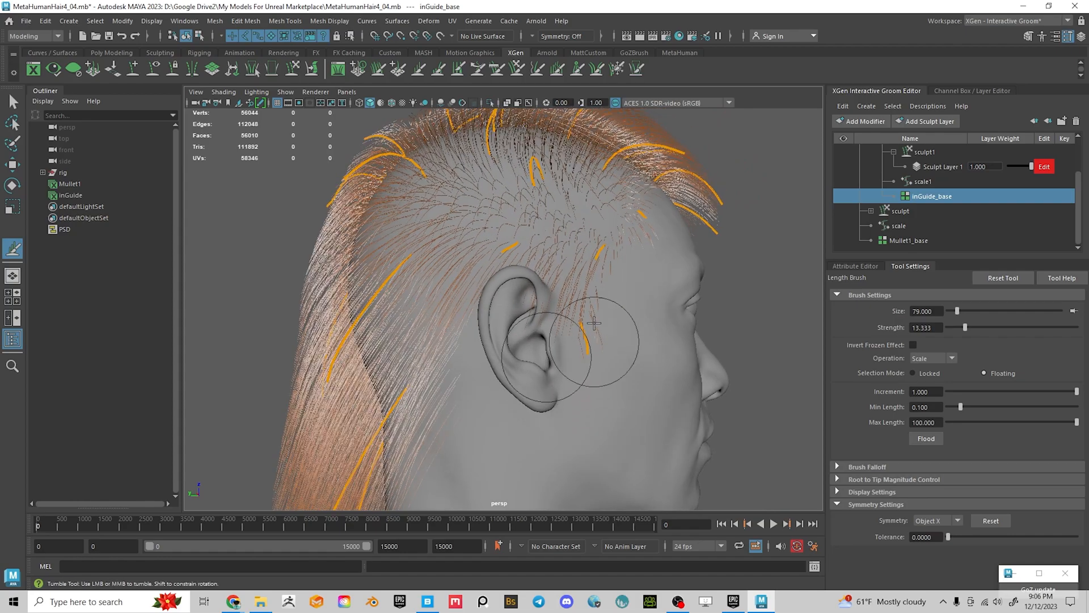
pyautogui.keyDown('alt'); pyautogui.moveTo(561, 268); pyautogui.dragTo(601, 330); pyautogui.keyUp('alt')
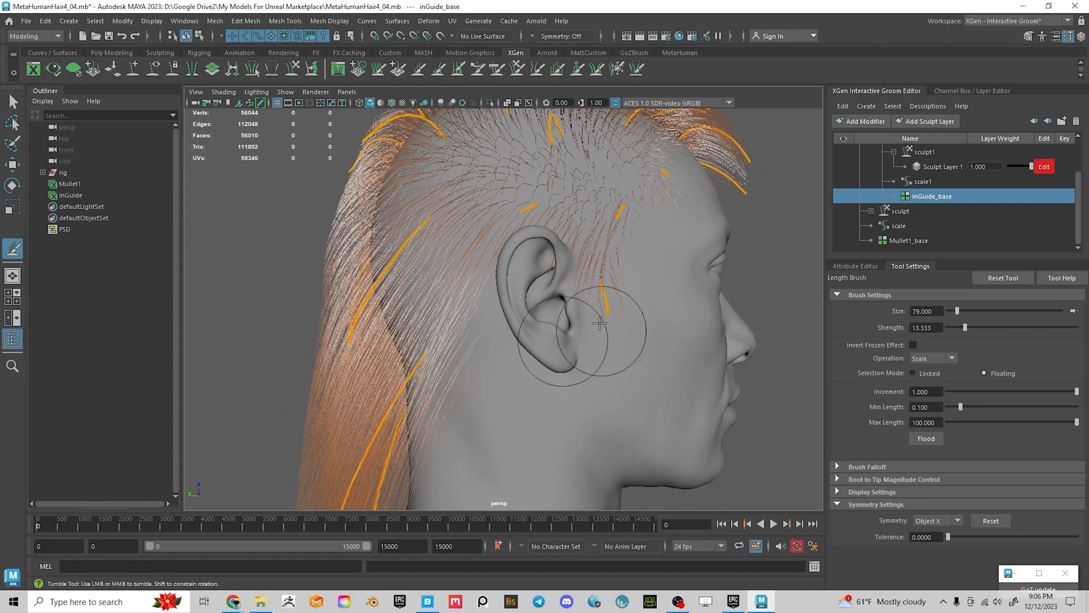
pyautogui.keyDown('alt'); pyautogui.moveTo(520, 346); pyautogui.dragTo(611, 292); pyautogui.keyUp('alt')
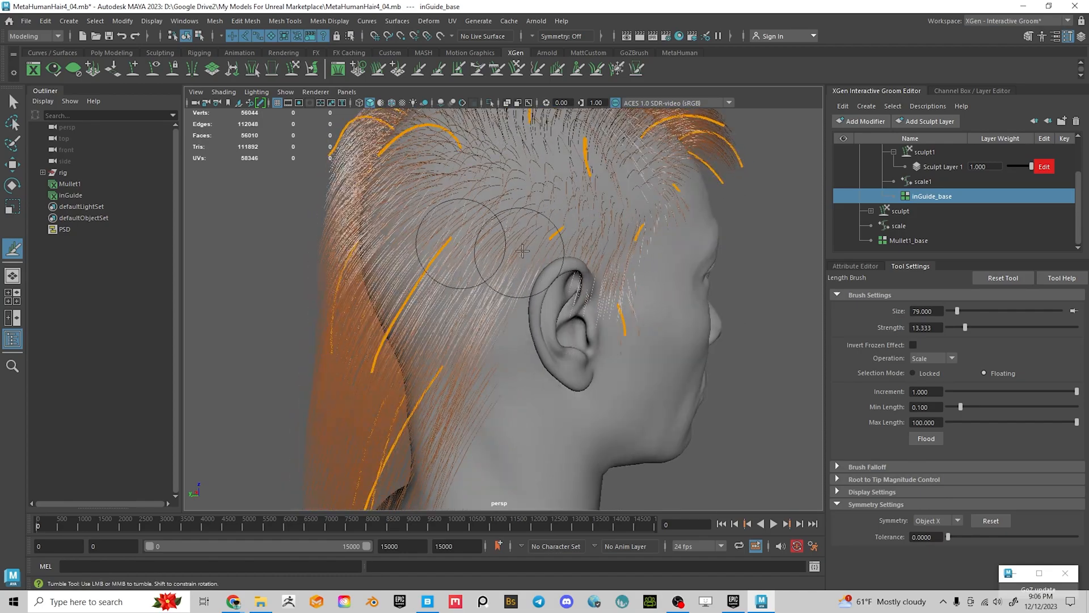
pyautogui.keyDown('alt'); pyautogui.moveTo(699, 278); pyautogui.dragTo(636, 275); pyautogui.keyUp('alt')
pyautogui.keyDown('alt'); pyautogui.moveTo(636, 276); pyautogui.dragTo(634, 305, button='middle'); pyautogui.keyUp('alt')
pyautogui.keyDown('alt'); pyautogui.moveTo(546, 285); pyautogui.dragTo(545, 304); pyautogui.keyUp('alt')
pyautogui.keyDown('alt'); pyautogui.moveTo(609, 374); pyautogui.dragTo(637, 392); pyautogui.keyUp('alt')
pyautogui.keyDown('alt'); pyautogui.moveTo(645, 353); pyautogui.dragTo(589, 342); pyautogui.keyUp('alt')
pyautogui.keyDown('alt'); pyautogui.moveTo(586, 322); pyautogui.dragTo(588, 356, button='middle'); pyautogui.keyUp('alt')
pyautogui.moveTo(587, 356)
pyautogui.keyDown('alt'); pyautogui.mouseDown()
pyautogui.moveTo(477, 335)
pyautogui.moveTo(544, 340)
pyautogui.moveTo(432, 339)
pyautogui.moveTo(523, 318)
pyautogui.moveTo(401, 323)
pyautogui.moveTo(470, 299)
pyautogui.mouseUp(); pyautogui.keyUp('alt')
pyautogui.keyDown('alt'); pyautogui.moveTo(425, 260); pyautogui.dragTo(530, 248); pyautogui.keyUp('alt')
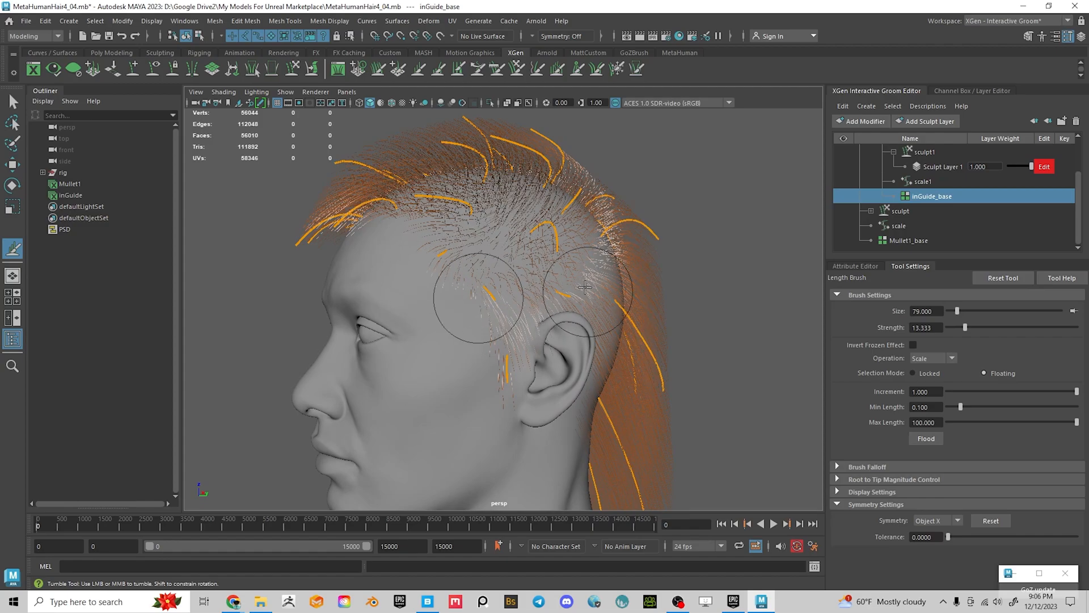
pyautogui.moveTo(526, 258)
pyautogui.keyDown('alt'); pyautogui.mouseDown()
pyautogui.moveTo(530, 311)
pyautogui.moveTo(503, 309)
pyautogui.moveTo(629, 119)
pyautogui.mouseUp(); pyautogui.keyUp('alt')
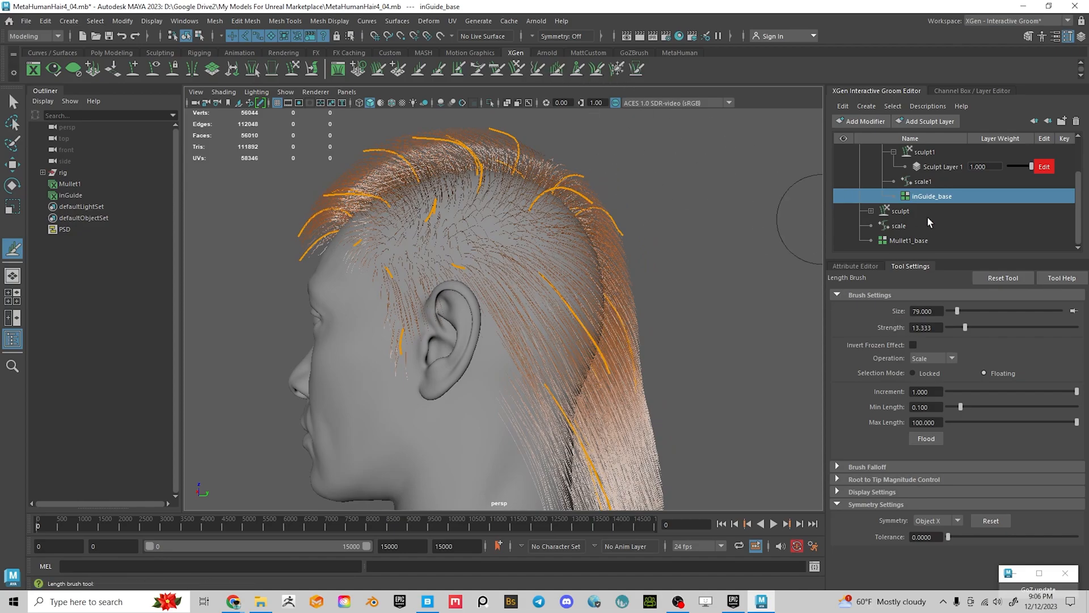
# Switch to the XGen Place brush and orbit around the head to a near profile
pyautogui.click(845, 266)
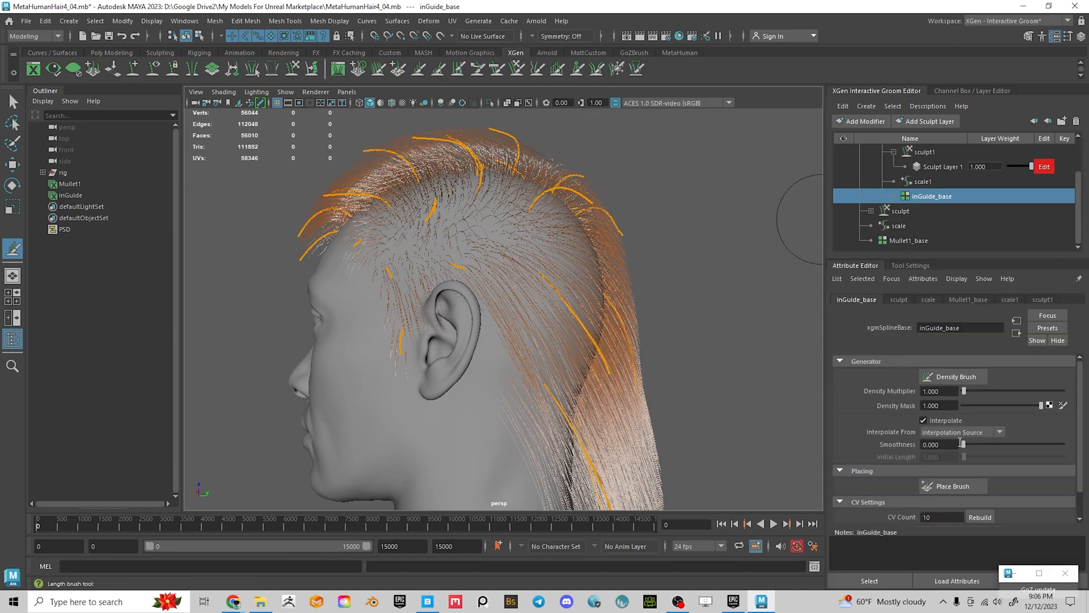
pyautogui.click(952, 485)
pyautogui.scroll(5, 473, 255)
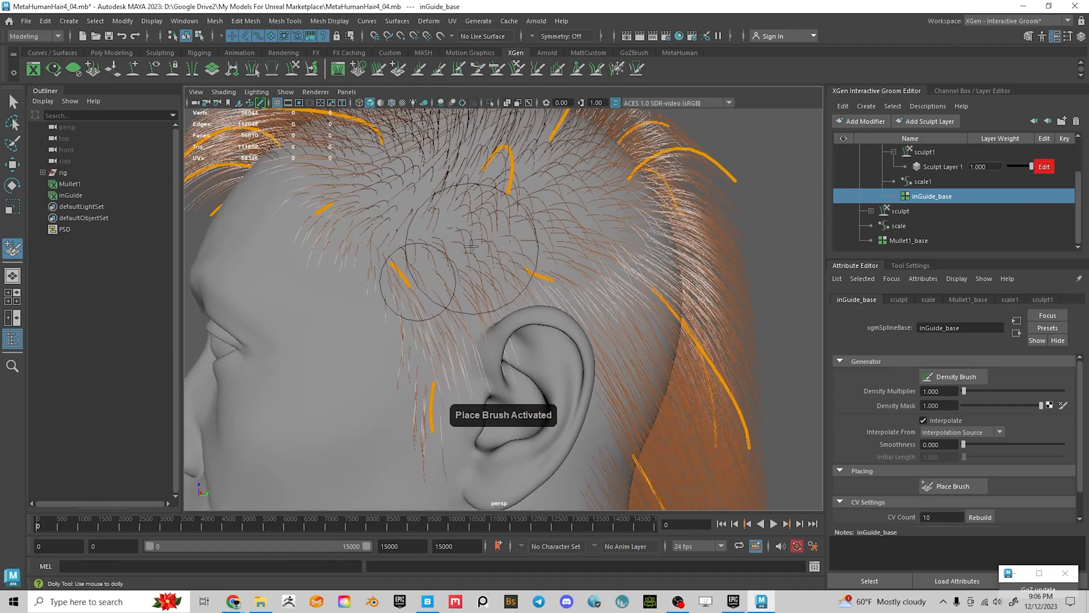
pyautogui.scroll(-3, 499, 239)
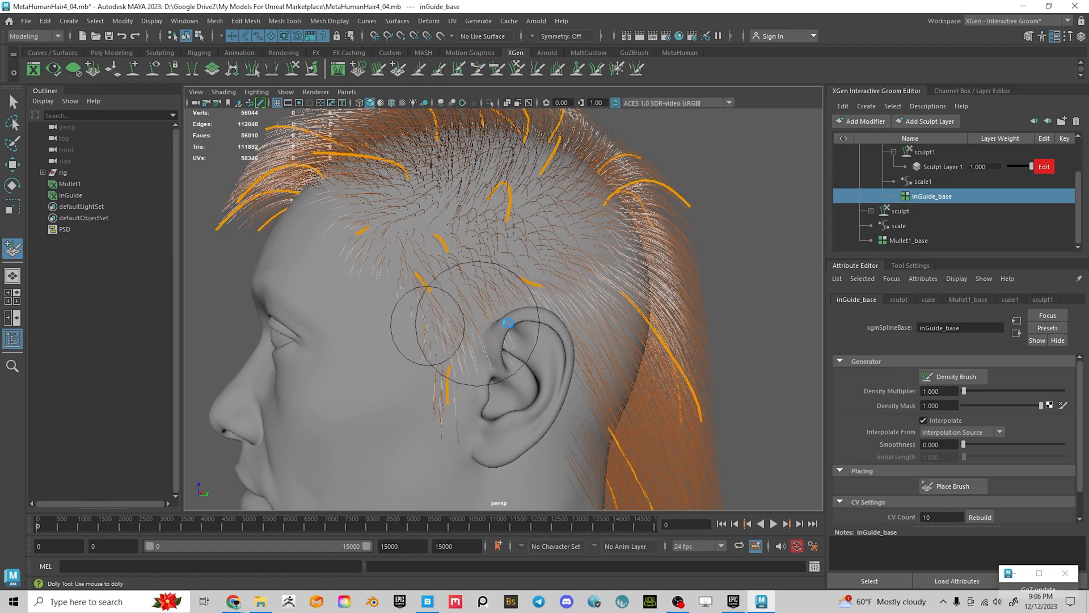
pyautogui.keyDown('alt'); pyautogui.moveTo(501, 323); pyautogui.dragTo(513, 318); pyautogui.keyUp('alt')
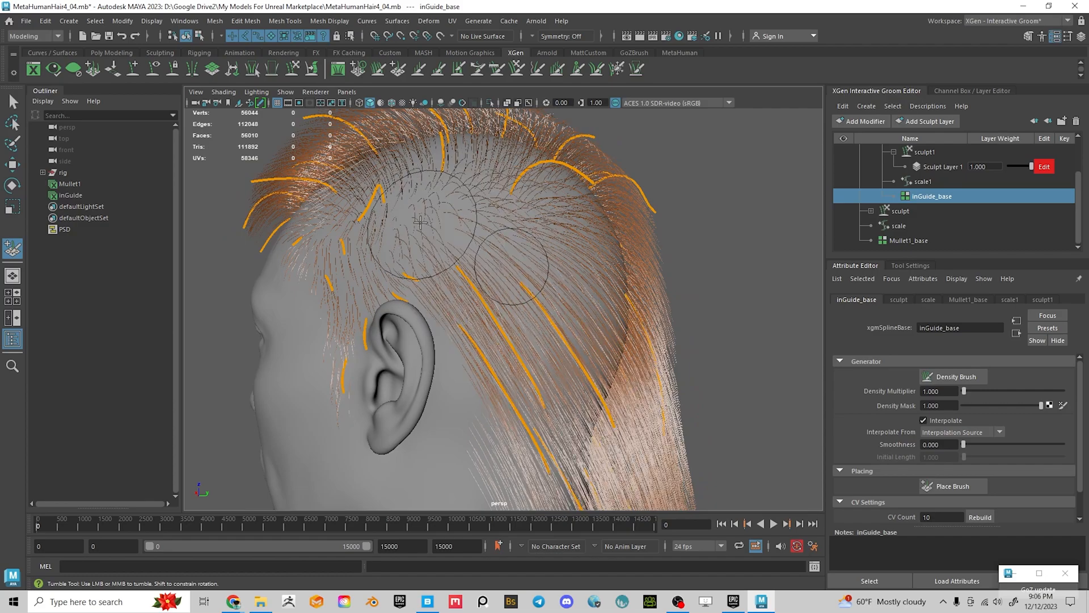
pyautogui.moveTo(506, 236)
pyautogui.keyDown('alt'); pyautogui.mouseDown()
pyautogui.moveTo(482, 250)
pyautogui.moveTo(494, 255)
pyautogui.mouseUp(); pyautogui.keyUp('alt')
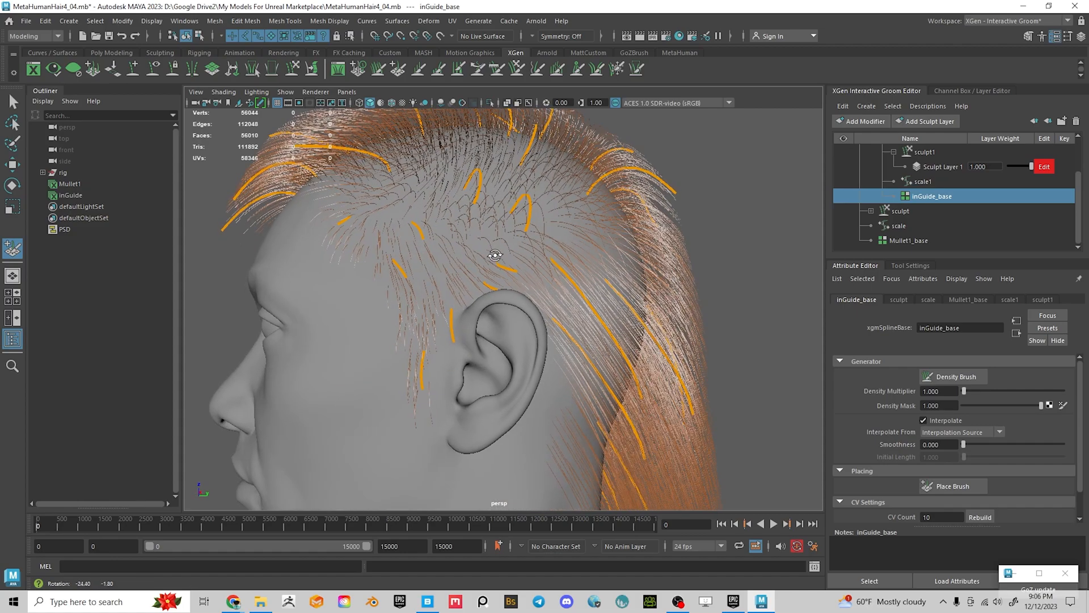
pyautogui.moveTo(580, 306)
pyautogui.keyDown('alt'); pyautogui.mouseDown()
pyautogui.moveTo(603, 272)
pyautogui.moveTo(621, 273)
pyautogui.moveTo(567, 216)
pyautogui.mouseUp(); pyautogui.keyUp('alt')
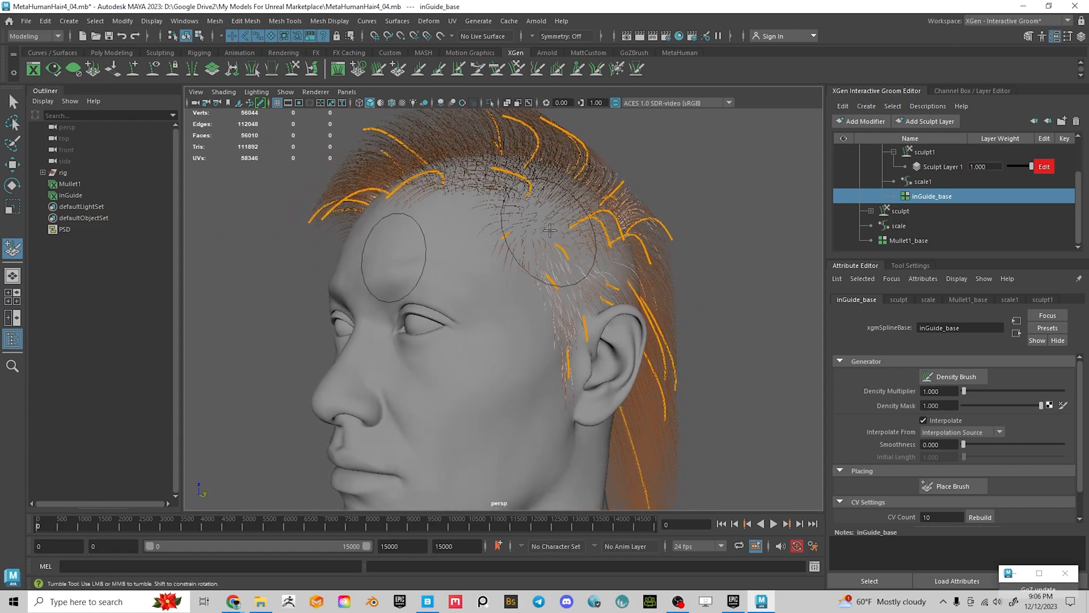
pyautogui.keyDown('alt'); pyautogui.moveTo(623, 277); pyautogui.dragTo(565, 206); pyautogui.keyUp('alt')
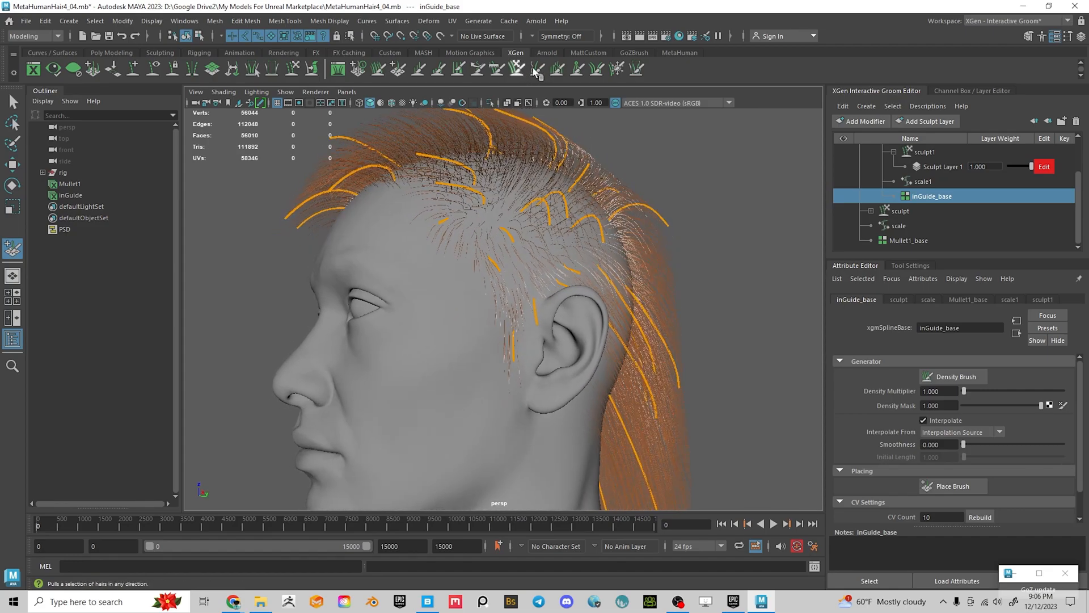
# Activate the Freeze brush and move in close on the back hair
pyautogui.click(618, 69)
pyautogui.moveTo(587, 321)
pyautogui.keyDown('alt'); pyautogui.mouseDown()
pyautogui.moveTo(573, 316)
pyautogui.moveTo(574, 292)
pyautogui.moveTo(510, 280)
pyautogui.mouseUp(); pyautogui.keyUp('alt')
pyautogui.scroll(2, 528, 275)
pyautogui.keyDown('alt'); pyautogui.moveTo(532, 272); pyautogui.dragTo(532, 244, button='middle'); pyautogui.keyUp('alt')
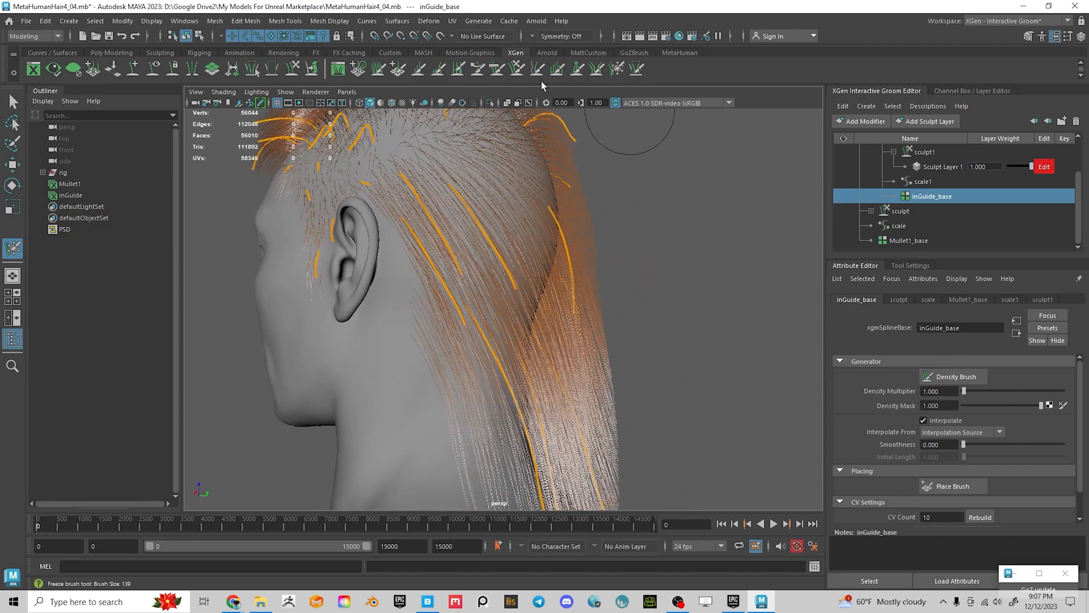
pyautogui.click(617, 69)
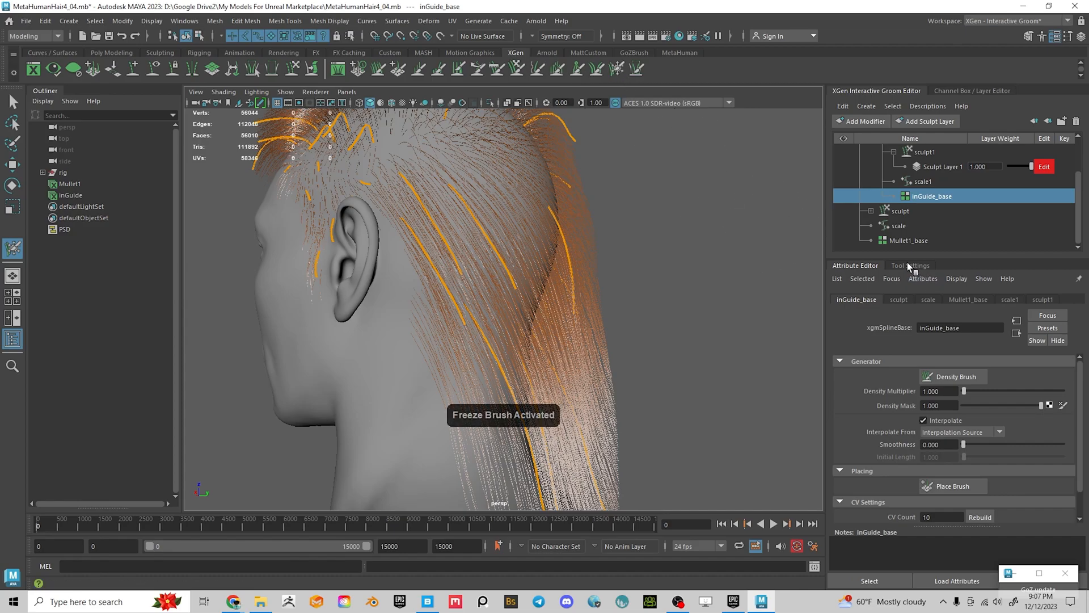
# Unfreeze all frozen strands in the Freeze brush settings and turn the head to a side profile
pyautogui.click(908, 265)
pyautogui.click(937, 394)
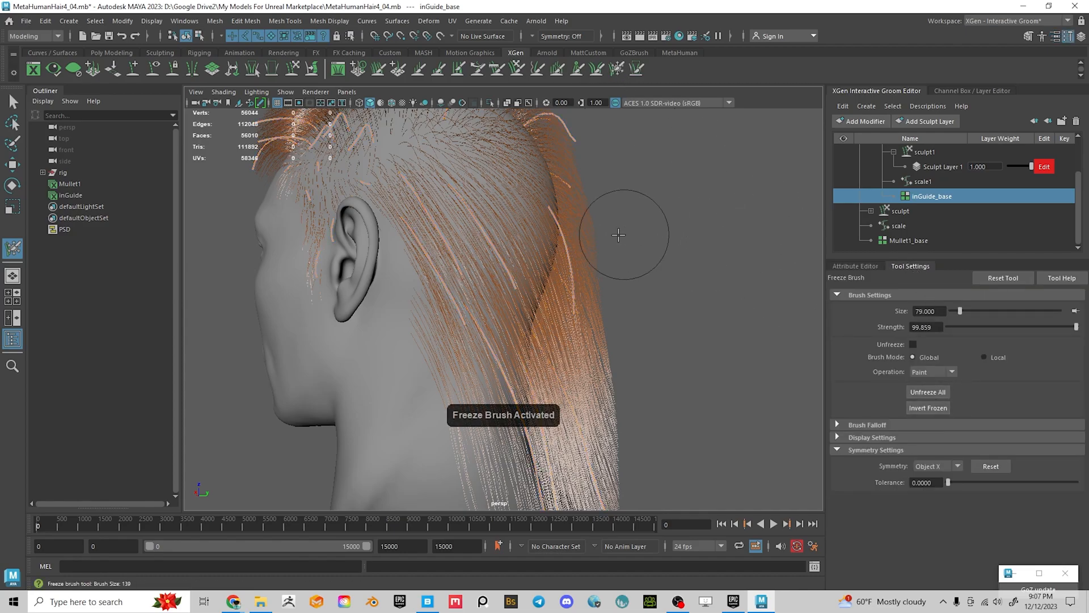
pyautogui.keyDown('alt'); pyautogui.moveTo(425, 260); pyautogui.dragTo(291, 251); pyautogui.keyUp('alt')
pyautogui.scroll(3, 527, 277)
pyautogui.keyDown('alt'); pyautogui.moveTo(527, 277); pyautogui.dragTo(529, 334, button='middle'); pyautogui.keyUp('alt')
pyautogui.keyDown('alt'); pyautogui.moveTo(574, 264); pyautogui.dragTo(530, 205); pyautogui.keyUp('alt')
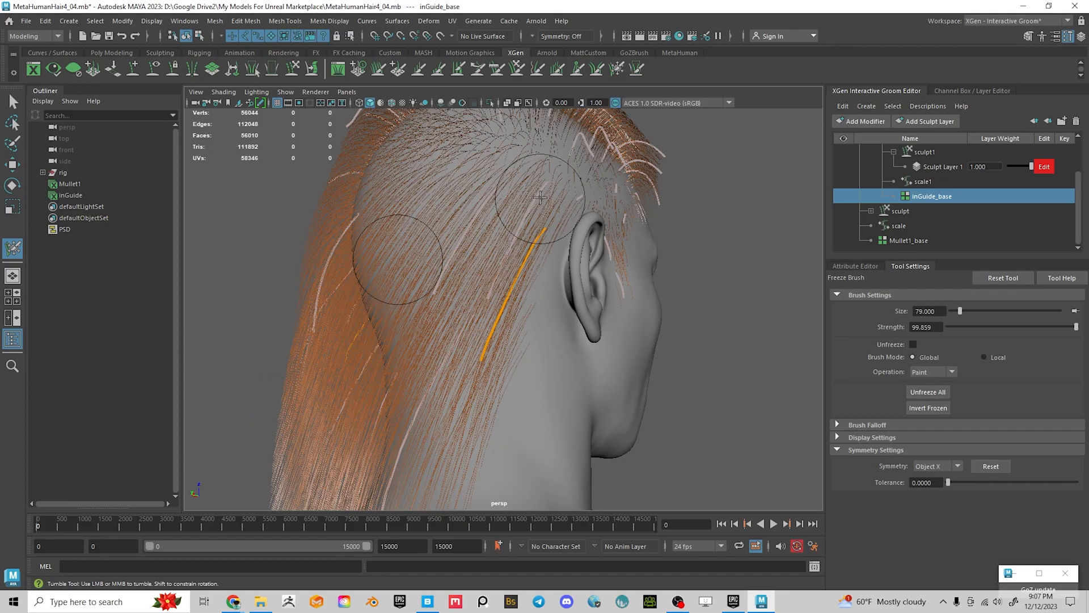
pyautogui.keyDown('alt'); pyautogui.moveTo(603, 225); pyautogui.dragTo(811, 255); pyautogui.keyUp('alt')
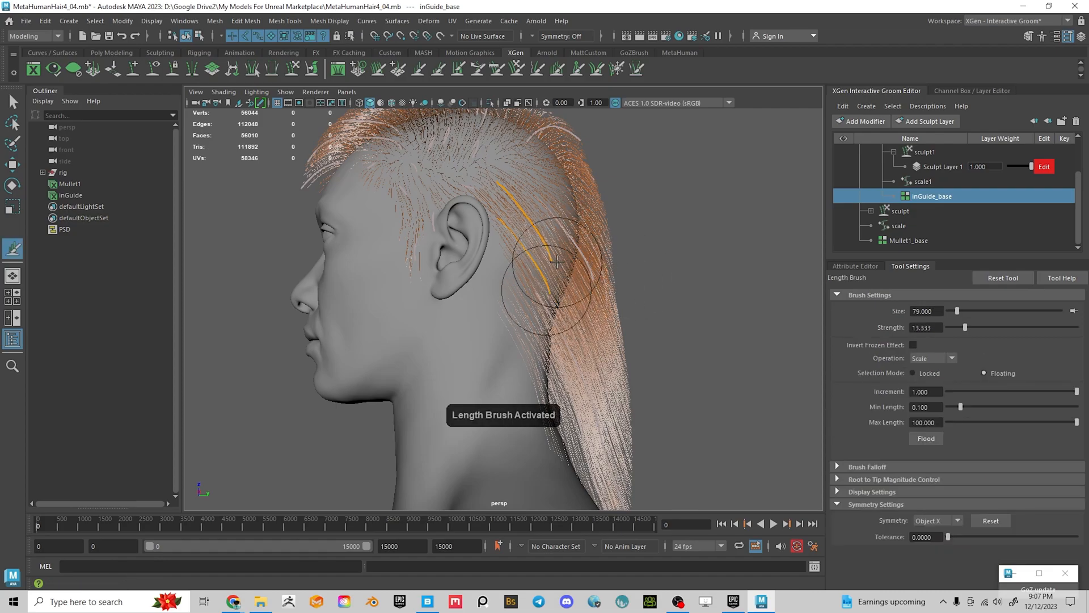
# Shorten the hairs and both guides behind the ear, shrinking the brush with B
pyautogui.keyDown('ctrl'); pyautogui.moveTo(519, 229); pyautogui.dragTo(513, 214); pyautogui.keyUp('ctrl')
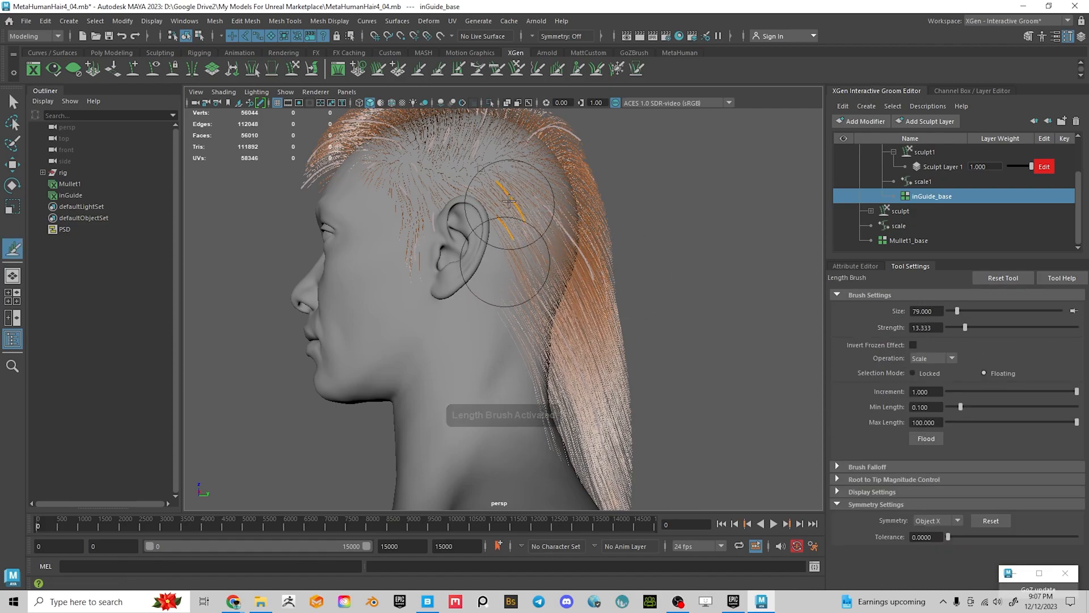
pyautogui.keyDown('alt'); pyautogui.moveTo(513, 216); pyautogui.dragTo(595, 274, button='right'); pyautogui.keyUp('alt')
pyautogui.keyDown('alt'); pyautogui.moveTo(596, 275); pyautogui.dragTo(524, 342, button='middle'); pyautogui.keyUp('alt')
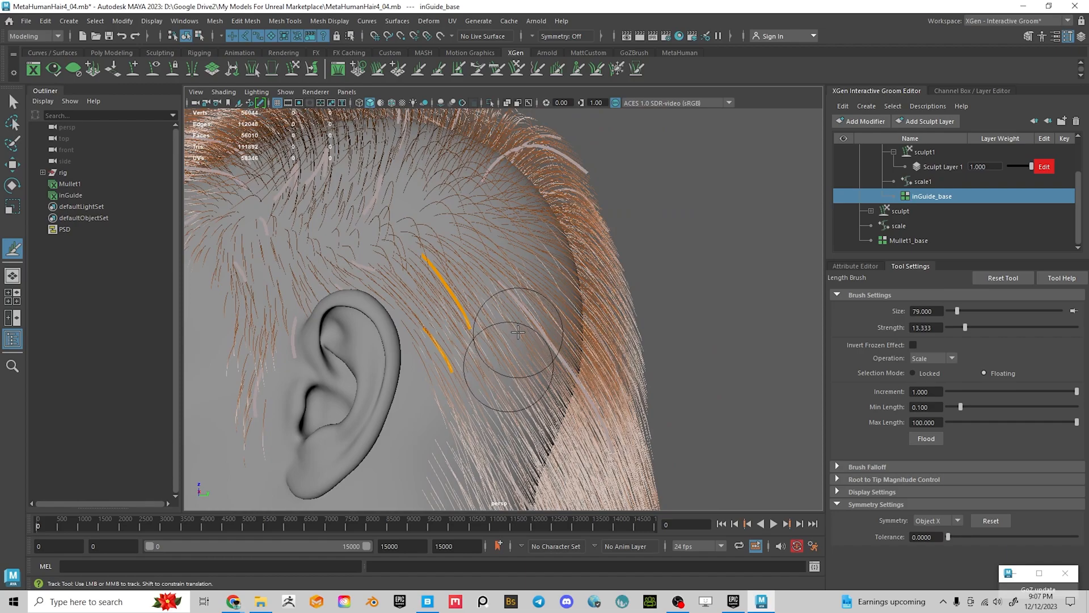
pyautogui.press('b')
pyautogui.moveTo(521, 327)
pyautogui.mouseDown()
pyautogui.moveTo(473, 322)
pyautogui.moveTo(441, 273)
pyautogui.mouseUp()
pyautogui.keyDown('ctrl'); pyautogui.moveTo(471, 371); pyautogui.dragTo(458, 358); pyautogui.keyUp('ctrl')
pyautogui.keyDown('alt'); pyautogui.moveTo(458, 359); pyautogui.dragTo(444, 357, button='right'); pyautogui.keyUp('alt')
pyautogui.keyDown('alt'); pyautogui.moveTo(445, 358); pyautogui.dragTo(477, 355, button='middle'); pyautogui.keyUp('alt')
pyautogui.keyDown('alt'); pyautogui.moveTo(478, 355); pyautogui.dragTo(504, 355); pyautogui.keyUp('alt')
pyautogui.keyDown('alt'); pyautogui.moveTo(503, 355); pyautogui.dragTo(501, 321, button='right'); pyautogui.keyUp('alt')
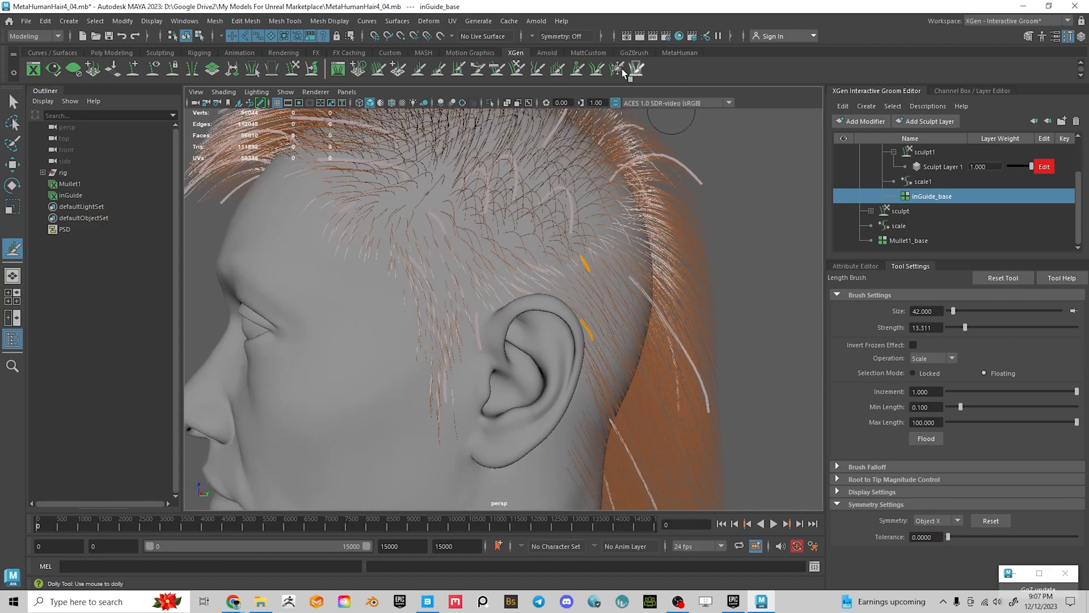
# Cycle through Freeze, Length and Comb brushes and lengthen a guide and its nearby hairs by the ear
pyautogui.press('f')
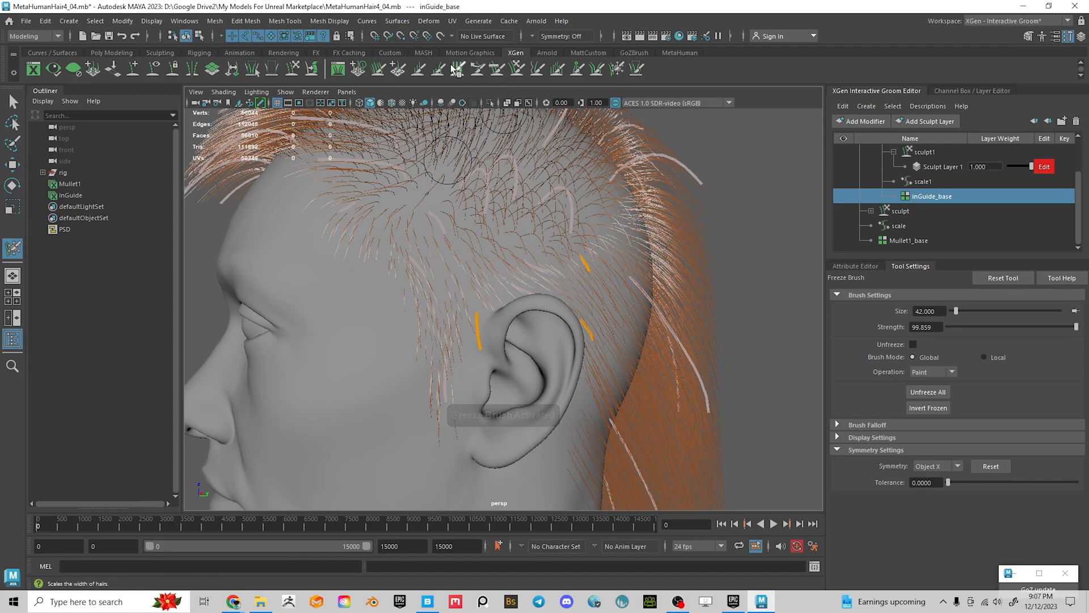
pyautogui.click(419, 70)
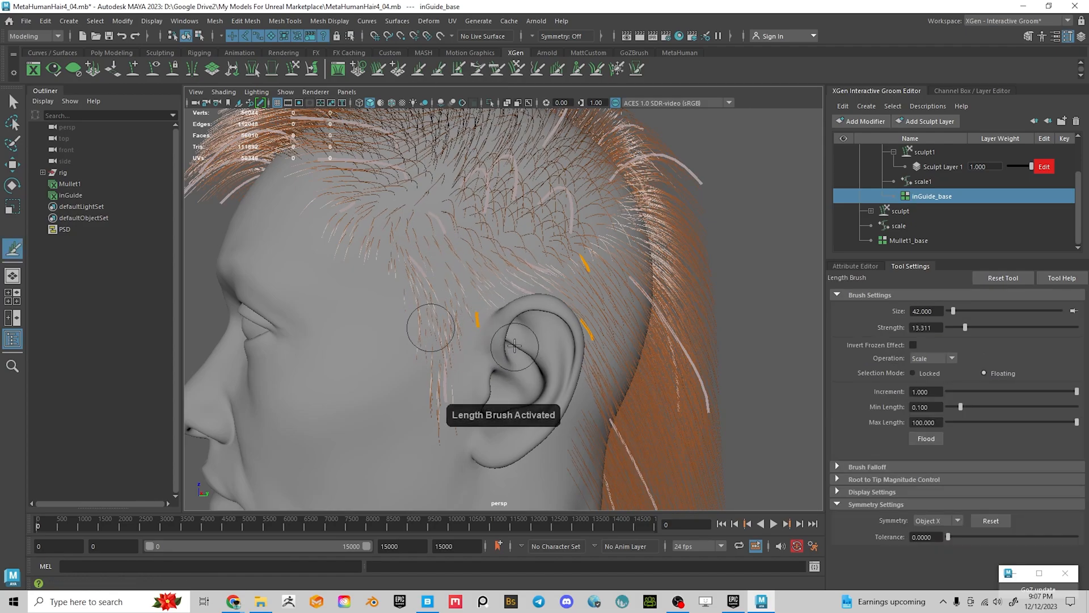
pyautogui.keyDown('alt'); pyautogui.moveTo(515, 345); pyautogui.dragTo(543, 278, button='middle'); pyautogui.keyUp('alt')
pyautogui.click(617, 69)
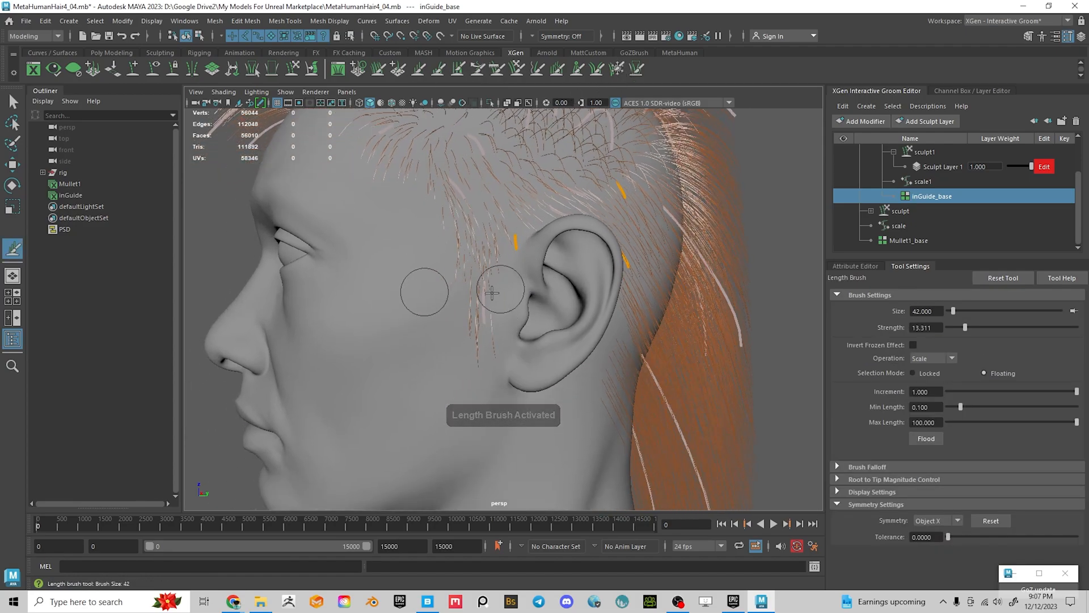
pyautogui.click(478, 69)
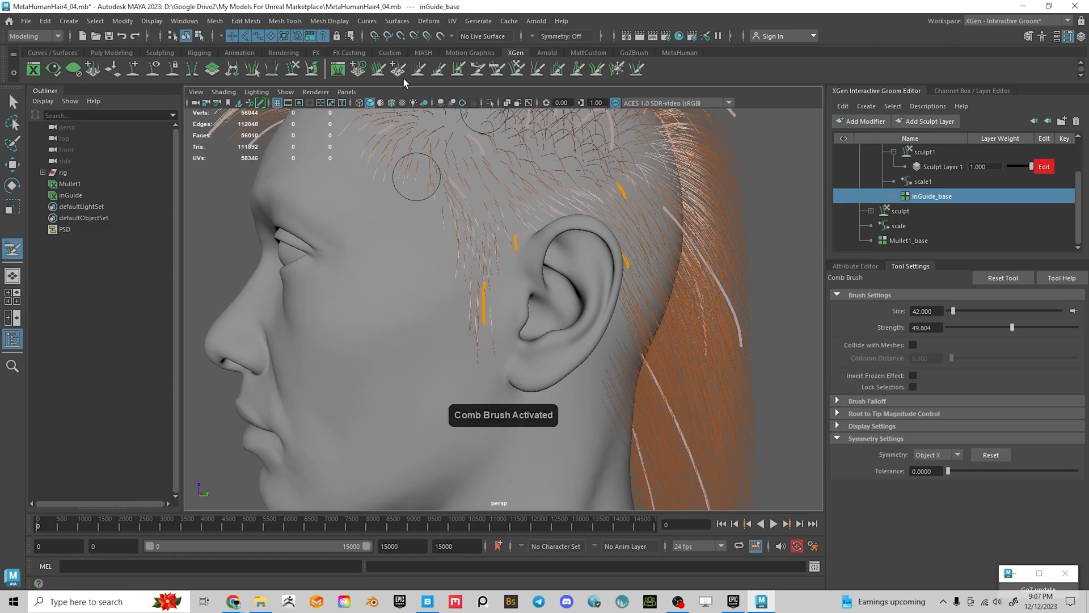
pyautogui.moveTo(503, 305)
pyautogui.mouseDown()
pyautogui.moveTo(488, 324)
pyautogui.moveTo(494, 272)
pyautogui.moveTo(481, 287)
pyautogui.moveTo(481, 327)
pyautogui.mouseUp()
pyautogui.keyDown('alt'); pyautogui.moveTo(489, 377); pyautogui.dragTo(526, 255, button='middle'); pyautogui.keyUp('alt')
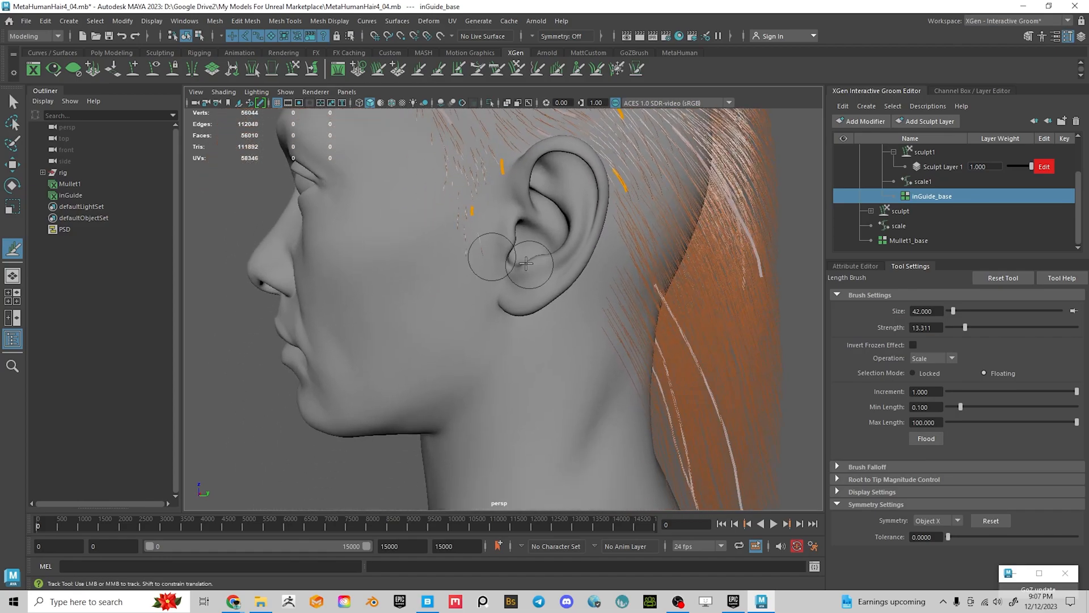
pyautogui.keyDown('alt'); pyautogui.moveTo(493, 294); pyautogui.dragTo(532, 333, button='right'); pyautogui.keyUp('alt')
pyautogui.keyDown('alt'); pyautogui.moveTo(436, 285); pyautogui.dragTo(568, 341); pyautogui.keyUp('alt')
pyautogui.keyDown('alt'); pyautogui.moveTo(566, 232); pyautogui.dragTo(479, 204); pyautogui.keyUp('alt')
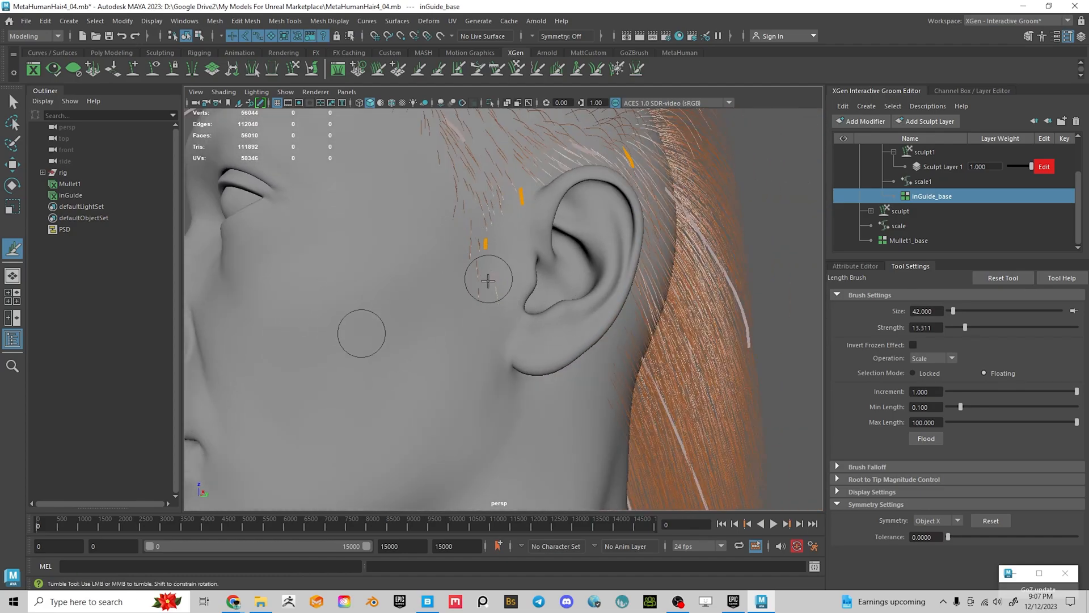
pyautogui.keyDown('alt'); pyautogui.moveTo(707, 130); pyautogui.dragTo(583, 311); pyautogui.keyUp('alt')
pyautogui.moveTo(440, 232)
pyautogui.keyDown('alt'); pyautogui.mouseDown()
pyautogui.moveTo(448, 239)
pyautogui.moveTo(437, 250)
pyautogui.moveTo(404, 265)
pyautogui.moveTo(485, 261)
pyautogui.mouseUp(); pyautogui.keyUp('alt')
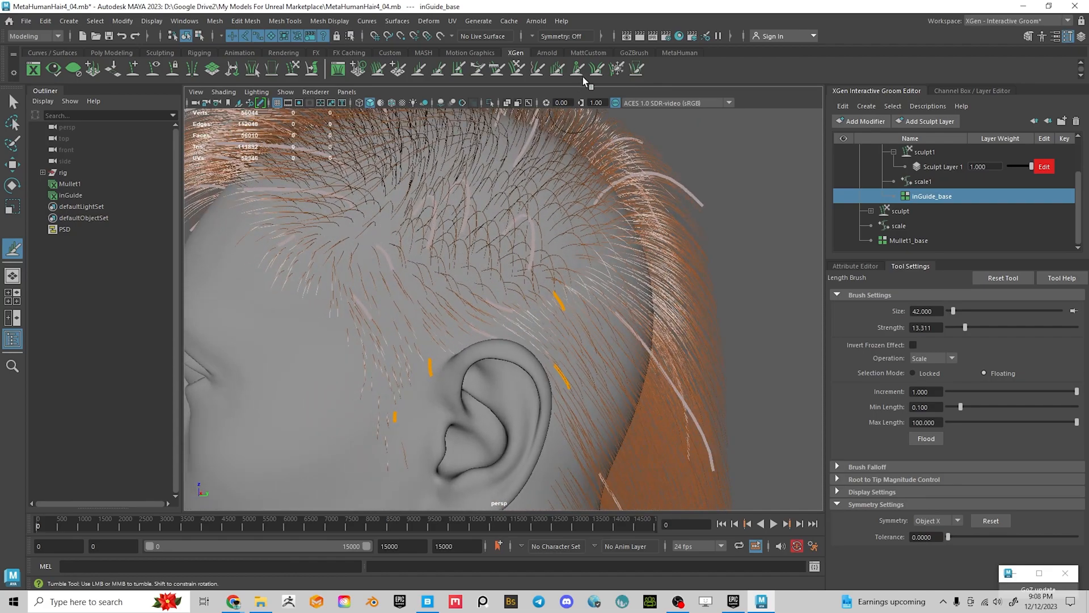
# Freeze guides and trim the side guide lengths toward the back of the head
pyautogui.click(617, 69)
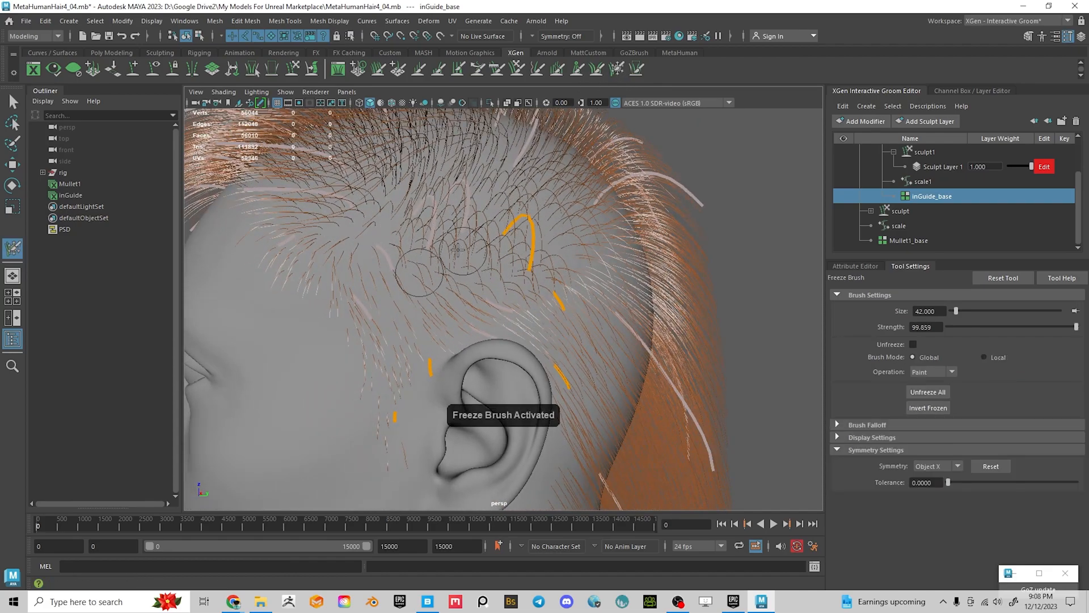
pyautogui.moveTo(431, 239)
pyautogui.keyDown('alt'); pyautogui.mouseDown()
pyautogui.moveTo(493, 272)
pyautogui.moveTo(584, 279)
pyautogui.moveTo(449, 280)
pyautogui.moveTo(436, 296)
pyautogui.moveTo(561, 294)
pyautogui.moveTo(525, 268)
pyautogui.mouseUp(); pyautogui.keyUp('alt')
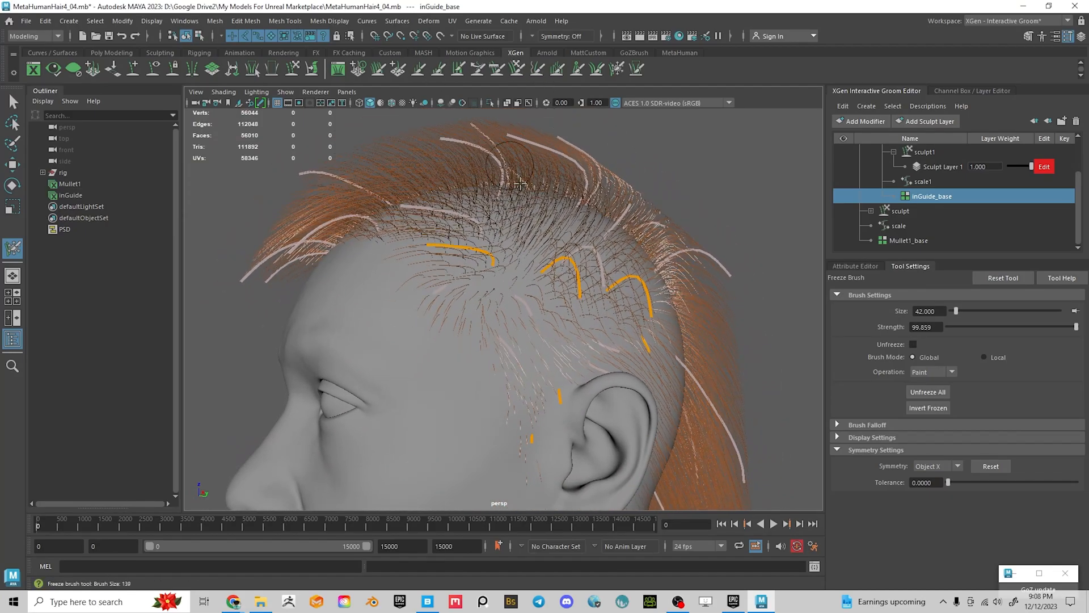
pyautogui.press('l')
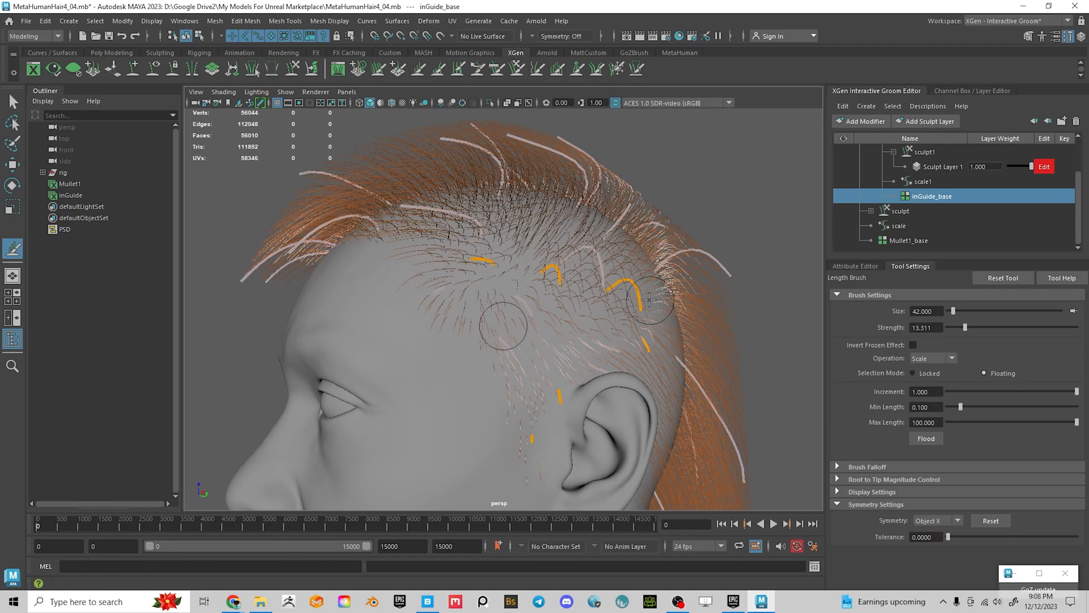
pyautogui.moveTo(566, 285)
pyautogui.keyDown('alt'); pyautogui.mouseDown()
pyautogui.moveTo(401, 303)
pyautogui.moveTo(511, 284)
pyautogui.moveTo(655, 291)
pyautogui.moveTo(567, 385)
pyautogui.moveTo(576, 355)
pyautogui.moveTo(595, 349)
pyautogui.moveTo(674, 370)
pyautogui.moveTo(553, 318)
pyautogui.mouseUp(); pyautogui.keyUp('alt')
pyautogui.scroll(2, 673, 369)
pyautogui.scroll(3, 554, 306)
# Freeze guides again and comb the side guides into a short fade
pyautogui.click(617, 68)
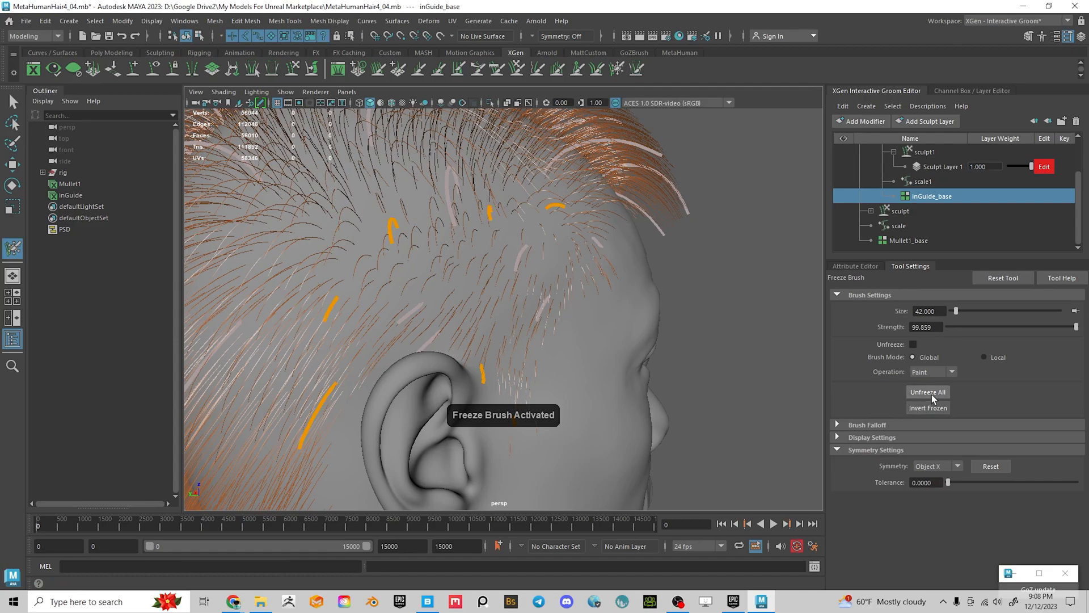
pyautogui.click(498, 70)
pyautogui.keyDown('alt'); pyautogui.moveTo(561, 226); pyautogui.dragTo(593, 250); pyautogui.keyUp('alt')
pyautogui.moveTo(527, 227)
pyautogui.keyDown('alt'); pyautogui.mouseDown()
pyautogui.moveTo(483, 243)
pyautogui.moveTo(341, 243)
pyautogui.moveTo(360, 214)
pyautogui.moveTo(354, 244)
pyautogui.moveTo(545, 258)
pyautogui.mouseUp(); pyautogui.keyUp('alt')
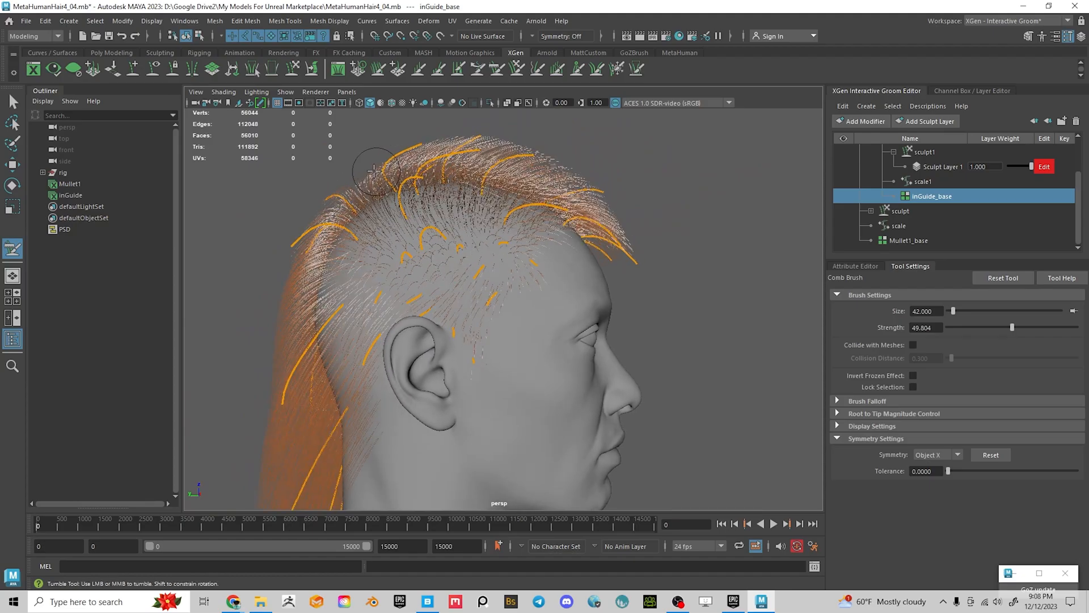
pyautogui.keyDown('alt'); pyautogui.moveTo(375, 170); pyautogui.dragTo(593, 183); pyautogui.keyUp('alt')
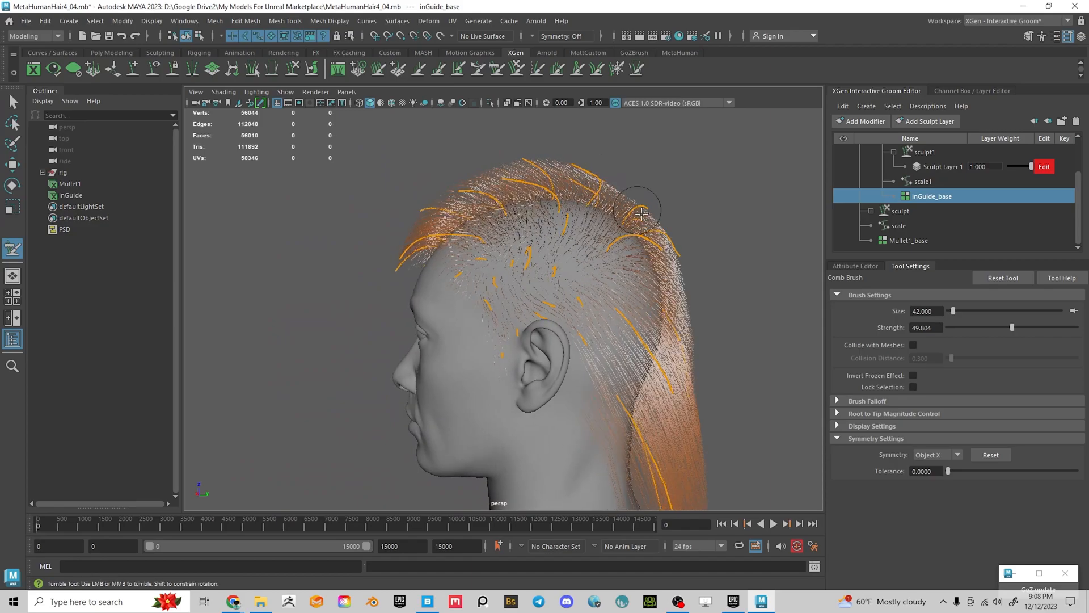
pyautogui.keyDown('alt'); pyautogui.moveTo(579, 162); pyautogui.dragTo(654, 212); pyautogui.keyUp('alt')
pyautogui.keyDown('alt'); pyautogui.moveTo(654, 212); pyautogui.dragTo(643, 297, button='middle'); pyautogui.keyUp('alt')
pyautogui.keyDown('alt'); pyautogui.moveTo(643, 296); pyautogui.dragTo(656, 329); pyautogui.keyUp('alt')
# Save the scene, inspect behind the ear and the whole head, and select Mullet1_base
pyautogui.hotkey('ctrl', 's')
pyautogui.keyDown('alt'); pyautogui.moveTo(656, 328); pyautogui.dragTo(596, 303, button='right'); pyautogui.keyUp('alt')
pyautogui.keyDown('alt'); pyautogui.moveTo(596, 302); pyautogui.dragTo(590, 353, button='middle'); pyautogui.keyUp('alt')
pyautogui.keyDown('alt'); pyautogui.moveTo(590, 353); pyautogui.dragTo(562, 375, button='right'); pyautogui.keyUp('alt')
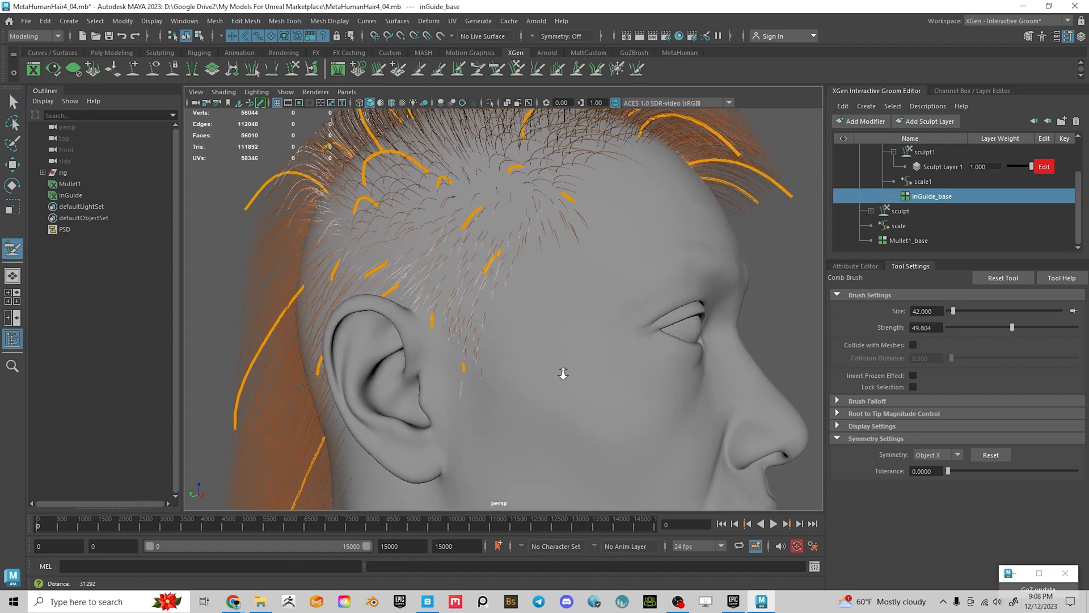
pyautogui.keyDown('alt'); pyautogui.moveTo(561, 375); pyautogui.dragTo(606, 359); pyautogui.keyUp('alt')
pyautogui.keyDown('alt'); pyautogui.moveTo(601, 329); pyautogui.dragTo(580, 253, button='middle'); pyautogui.keyUp('alt')
pyautogui.keyDown('alt'); pyautogui.moveTo(581, 253); pyautogui.dragTo(625, 311); pyautogui.keyUp('alt')
pyautogui.keyDown('alt'); pyautogui.moveTo(625, 312); pyautogui.dragTo(499, 316, button='right'); pyautogui.keyUp('alt')
pyautogui.moveTo(499, 316)
pyautogui.keyDown('alt'); pyautogui.mouseDown()
pyautogui.moveTo(539, 335)
pyautogui.moveTo(455, 297)
pyautogui.moveTo(431, 302)
pyautogui.moveTo(775, 274)
pyautogui.mouseUp(); pyautogui.keyUp('alt')
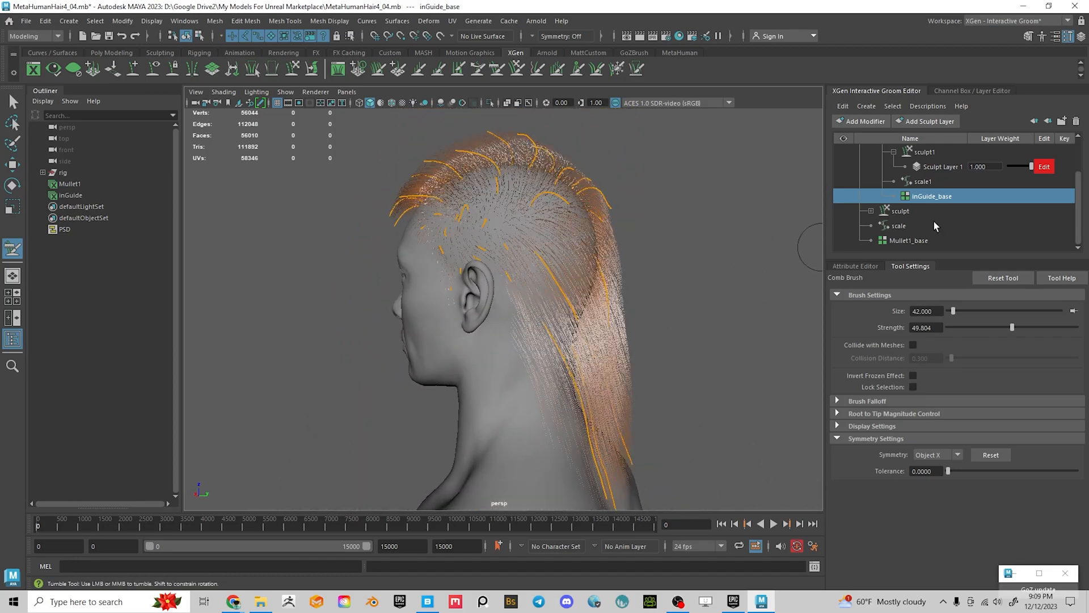
pyautogui.click(918, 240)
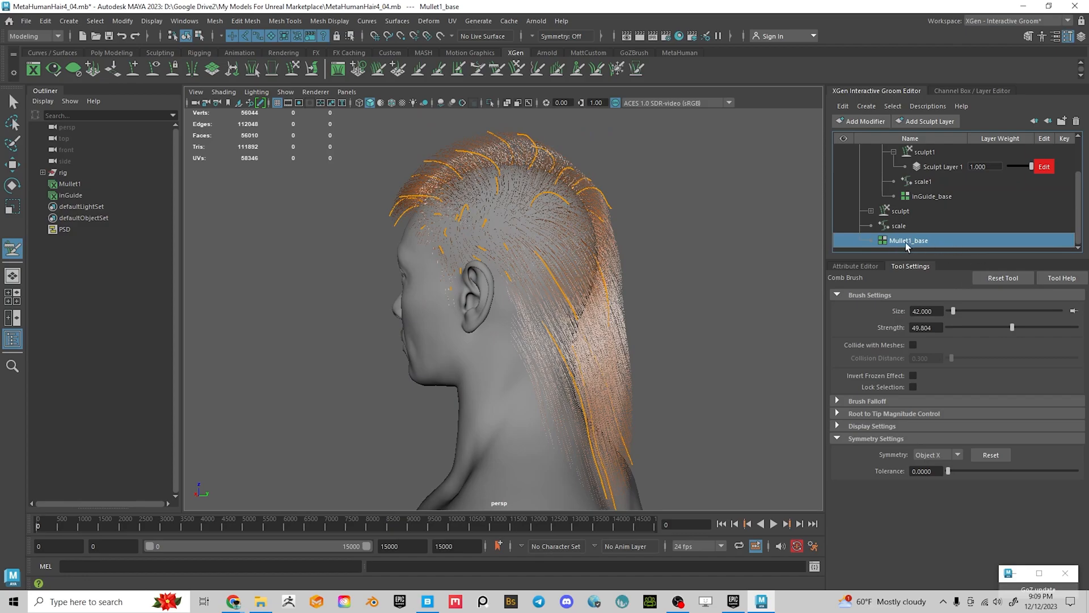
# Set the Mullet1_base Generator Density Multiplier to 20
pyautogui.click(851, 266)
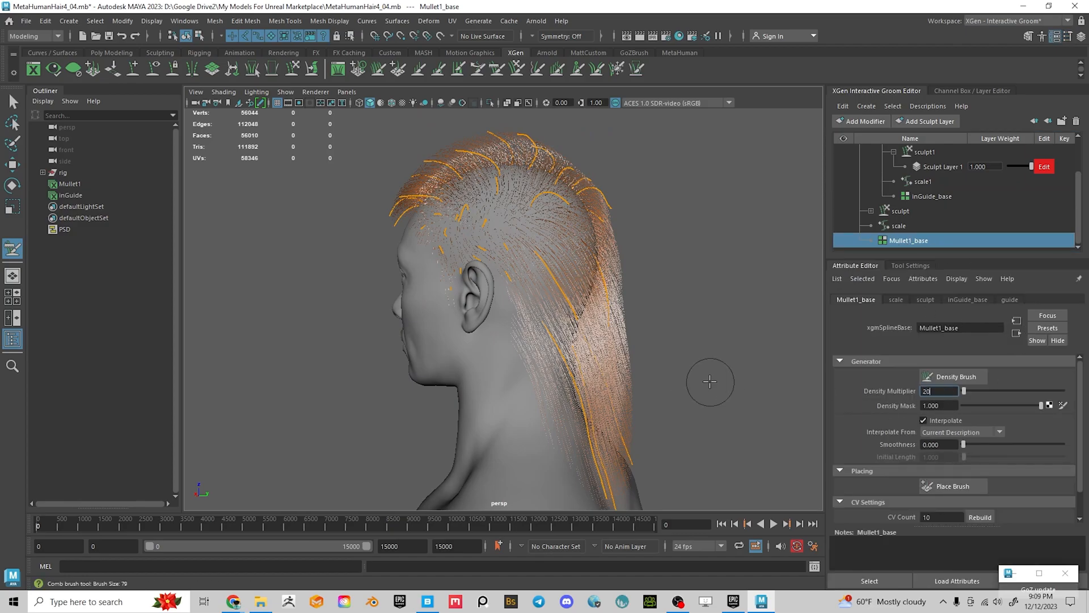
pyautogui.write('20')
pyautogui.press('Return')
pyautogui.keyDown('alt'); pyautogui.moveTo(680, 357); pyautogui.dragTo(681, 287); pyautogui.keyUp('alt')
pyautogui.scroll(5, 608, 407)
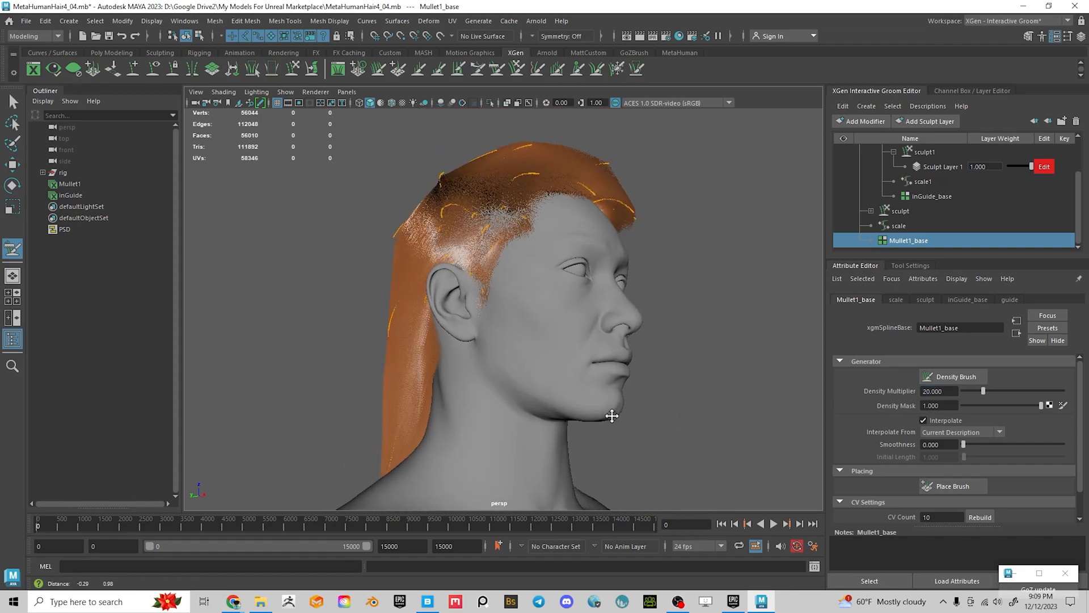
pyautogui.scroll(5, 586, 420)
pyautogui.keyDown('alt'); pyautogui.moveTo(656, 413); pyautogui.dragTo(505, 268); pyautogui.keyUp('alt')
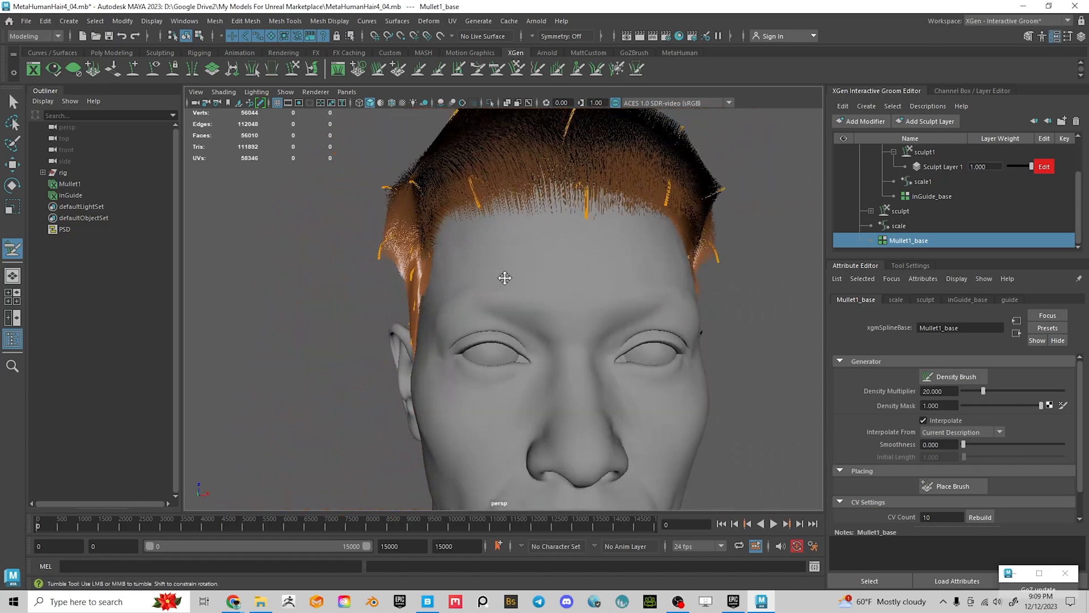
pyautogui.scroll(-3, 505, 268)
pyautogui.keyDown('alt'); pyautogui.moveTo(505, 268); pyautogui.dragTo(486, 316, button='middle'); pyautogui.keyUp('alt')
# Orbit around the dense mullet to inspect the back, both profiles and the face
pyautogui.keyDown('alt'); pyautogui.moveTo(487, 316); pyautogui.dragTo(615, 324); pyautogui.keyUp('alt')
pyautogui.keyDown('alt'); pyautogui.moveTo(615, 323); pyautogui.dragTo(624, 310, button='middle'); pyautogui.keyUp('alt')
pyautogui.moveTo(623, 309)
pyautogui.keyDown('alt'); pyautogui.mouseDown()
pyautogui.moveTo(595, 278)
pyautogui.moveTo(605, 312)
pyautogui.mouseUp(); pyautogui.keyUp('alt')
pyautogui.keyDown('alt'); pyautogui.moveTo(605, 312); pyautogui.dragTo(477, 266, button='right'); pyautogui.keyUp('alt')
pyautogui.keyDown('alt'); pyautogui.moveTo(477, 266); pyautogui.dragTo(590, 255); pyautogui.keyUp('alt')
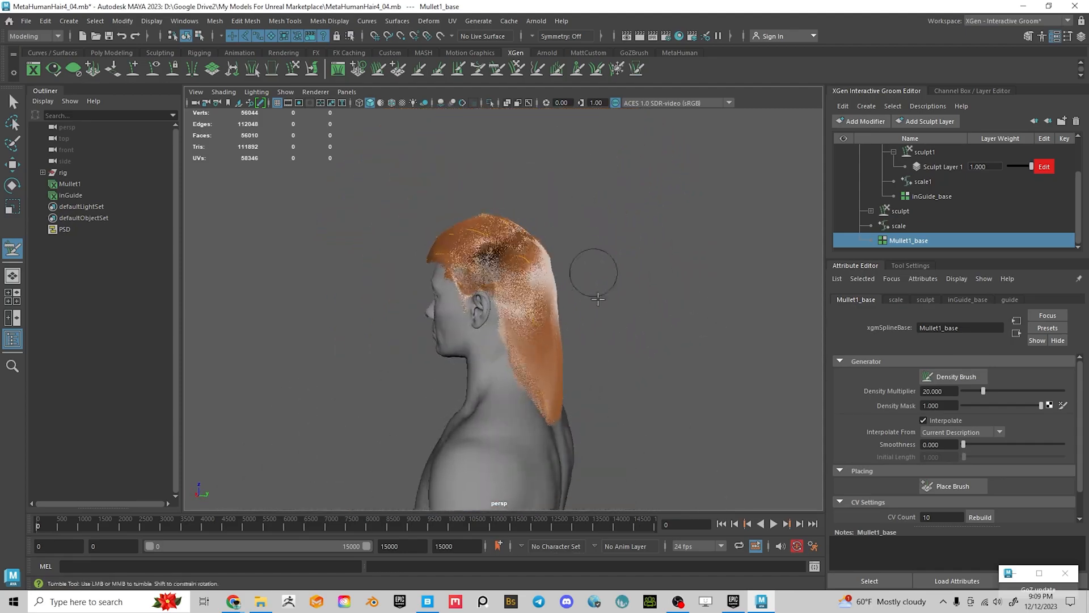
pyautogui.keyDown('alt'); pyautogui.moveTo(551, 291); pyautogui.dragTo(584, 369, button='right'); pyautogui.keyUp('alt')
pyautogui.keyDown('alt'); pyautogui.moveTo(583, 369); pyautogui.dragTo(607, 340); pyautogui.keyUp('alt')
pyautogui.keyDown('alt'); pyautogui.moveTo(608, 341); pyautogui.dragTo(579, 321, button='middle'); pyautogui.keyUp('alt')
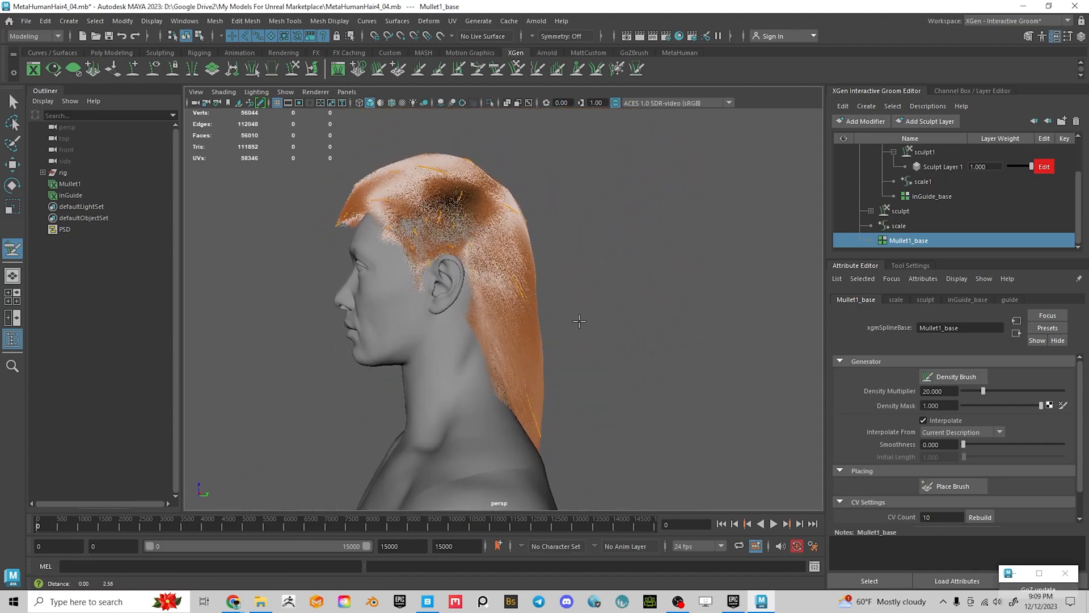
pyautogui.keyDown('alt'); pyautogui.moveTo(501, 281); pyautogui.dragTo(564, 320, button='right'); pyautogui.keyUp('alt')
pyautogui.keyDown('alt'); pyautogui.moveTo(564, 319); pyautogui.dragTo(550, 278); pyautogui.keyUp('alt')
pyautogui.keyDown('alt'); pyautogui.moveTo(550, 277); pyautogui.dragTo(594, 250, button='middle'); pyautogui.keyUp('alt')
pyautogui.keyDown('alt'); pyautogui.moveTo(306, 196); pyautogui.dragTo(479, 238); pyautogui.keyUp('alt')
pyautogui.keyDown('alt'); pyautogui.moveTo(479, 238); pyautogui.dragTo(527, 314, button='right'); pyautogui.keyUp('alt')
pyautogui.moveTo(527, 315)
pyautogui.keyDown('alt'); pyautogui.mouseDown()
pyautogui.moveTo(593, 343)
pyautogui.moveTo(539, 356)
pyautogui.moveTo(532, 273)
pyautogui.mouseUp(); pyautogui.keyUp('alt')
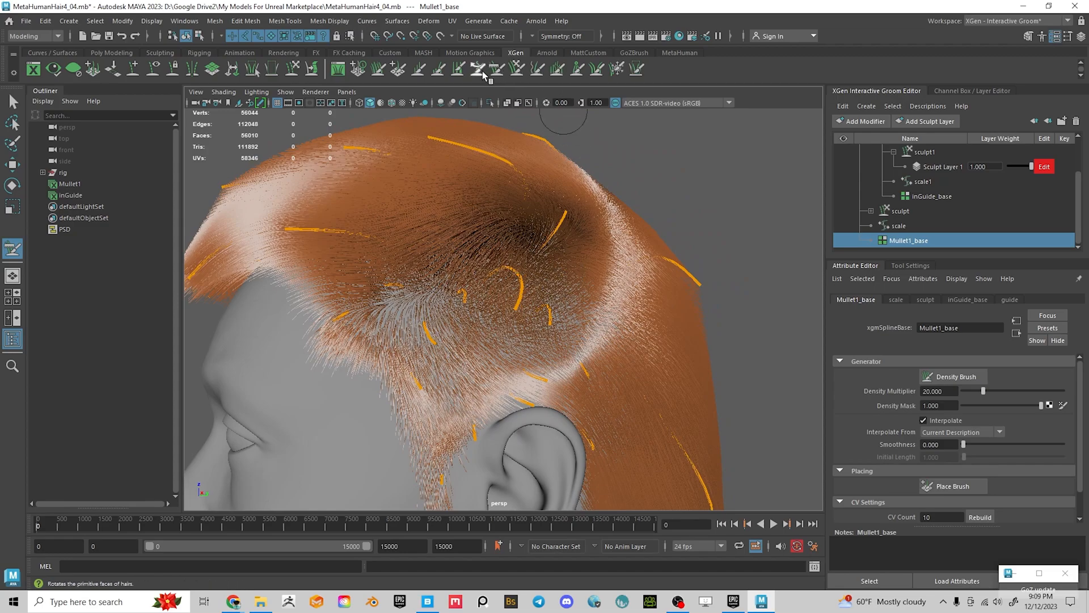
# Switch to the Length brush and frame the face from a front-side angle
pyautogui.press('l')
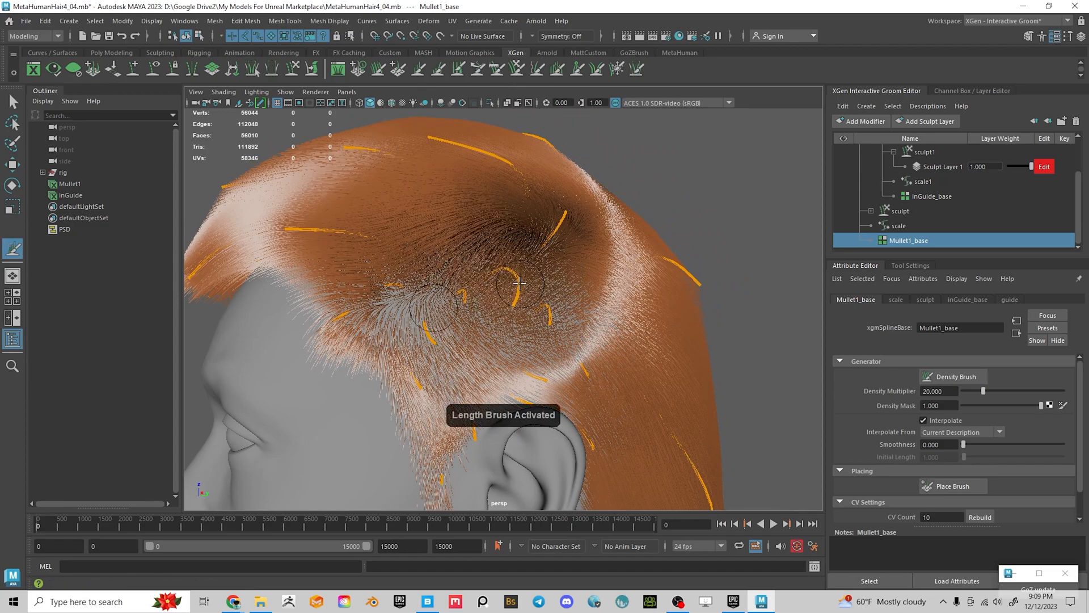
pyautogui.moveTo(494, 278)
pyautogui.keyDown('alt'); pyautogui.mouseDown()
pyautogui.moveTo(547, 316)
pyautogui.moveTo(547, 274)
pyautogui.moveTo(577, 253)
pyautogui.moveTo(559, 263)
pyautogui.moveTo(587, 259)
pyautogui.moveTo(560, 302)
pyautogui.moveTo(513, 338)
pyautogui.moveTo(517, 348)
pyautogui.moveTo(567, 340)
pyautogui.mouseUp(); pyautogui.keyUp('alt')
pyautogui.scroll(3, 539, 334)
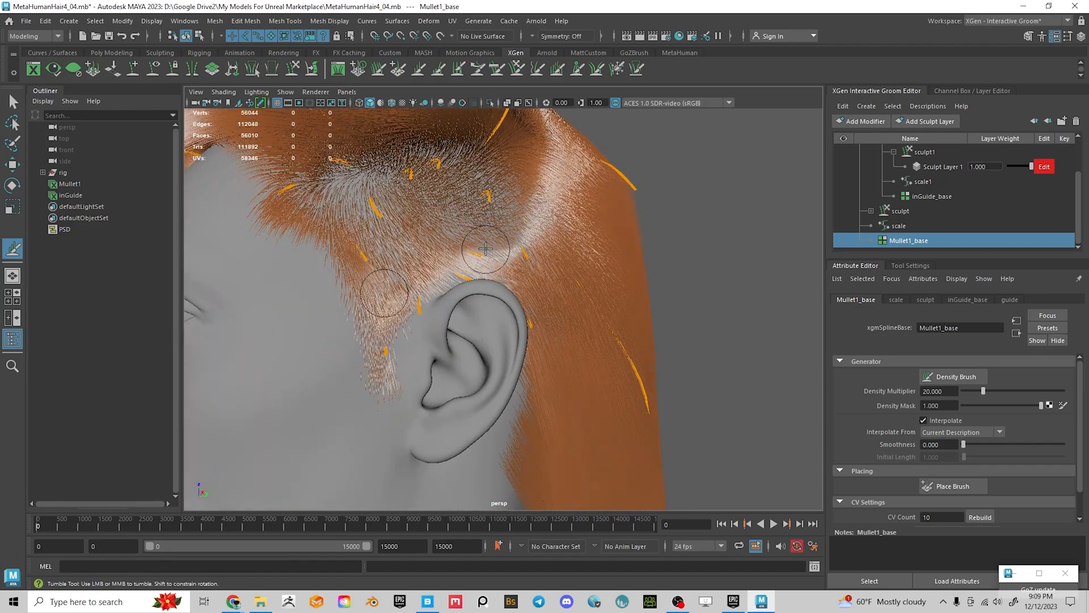
pyautogui.moveTo(365, 321)
pyautogui.keyDown('alt'); pyautogui.mouseDown()
pyautogui.moveTo(297, 297)
pyautogui.moveTo(498, 295)
pyautogui.moveTo(549, 243)
pyautogui.moveTo(500, 258)
pyautogui.mouseUp(); pyautogui.keyUp('alt')
pyautogui.keyDown('alt'); pyautogui.moveTo(499, 258); pyautogui.dragTo(511, 268, button='right'); pyautogui.keyUp('alt')
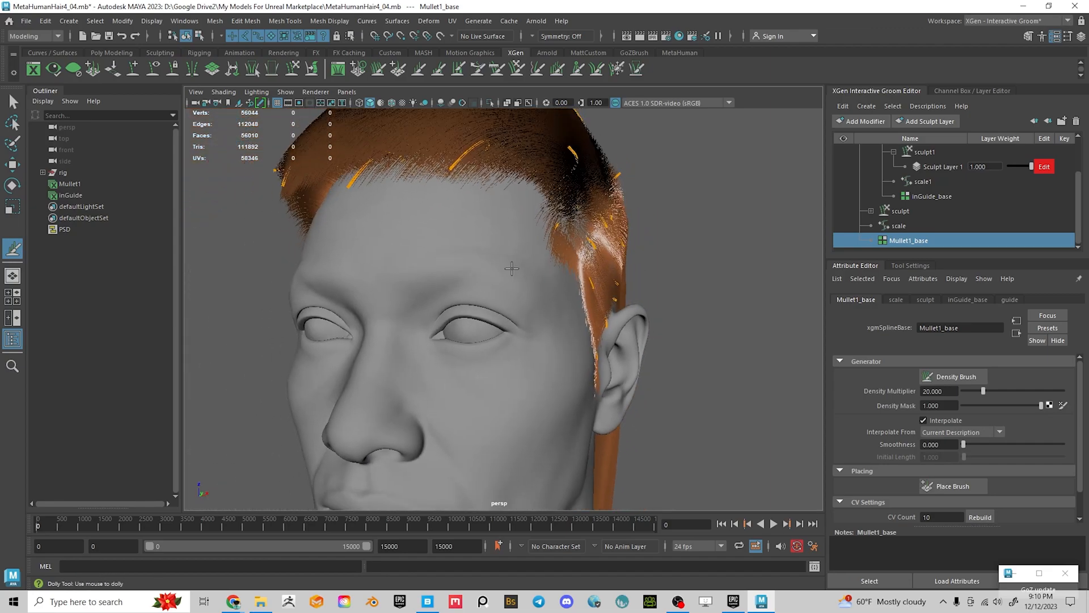
# Comb the temple hair slightly sideways with the Comb brush
pyautogui.click(500, 71)
pyautogui.moveTo(545, 235)
pyautogui.mouseDown()
pyautogui.moveTo(561, 234)
pyautogui.moveTo(555, 262)
pyautogui.moveTo(559, 250)
pyautogui.moveTo(685, 287)
pyautogui.moveTo(603, 284)
pyautogui.moveTo(519, 244)
pyautogui.moveTo(451, 240)
pyautogui.mouseUp()
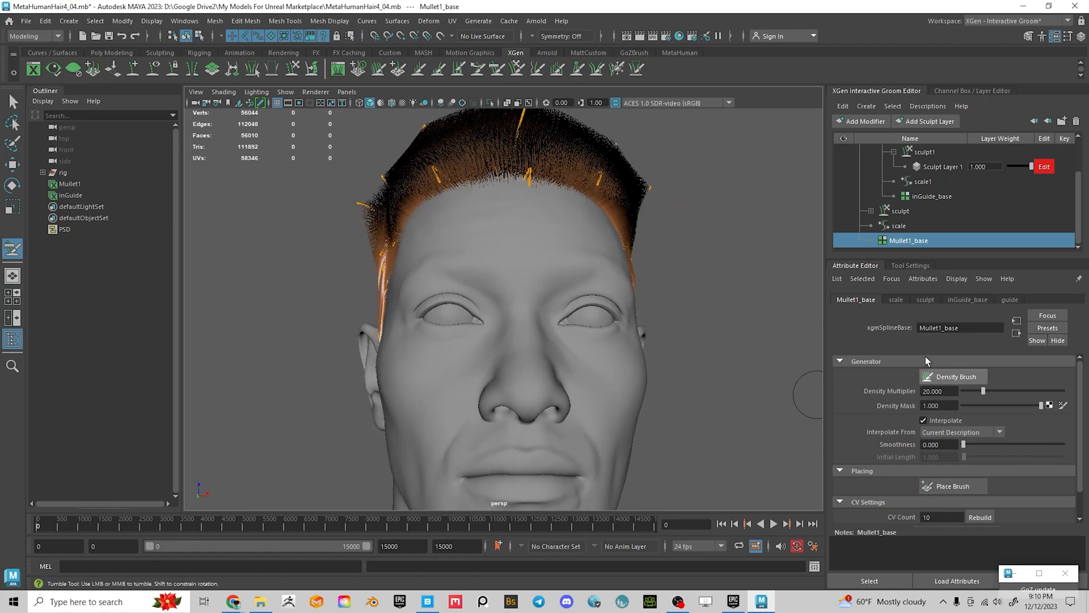
pyautogui.keyDown('alt'); pyautogui.moveTo(500, 238); pyautogui.dragTo(509, 267); pyautogui.keyUp('alt')
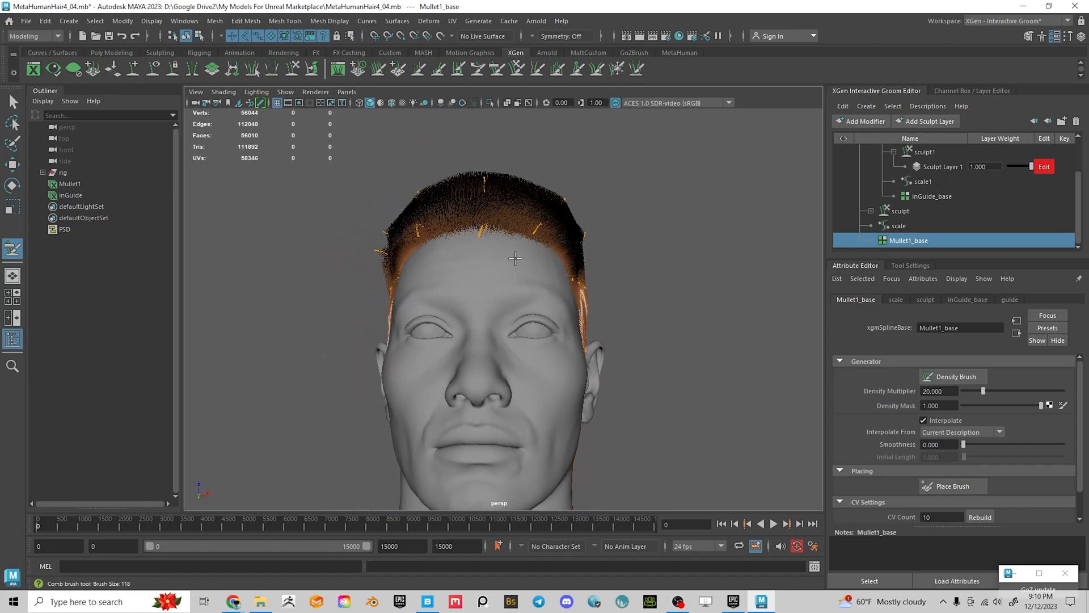
# Turn Comb brush symmetry off and comb the left hairline strands upward
pyautogui.click(912, 266)
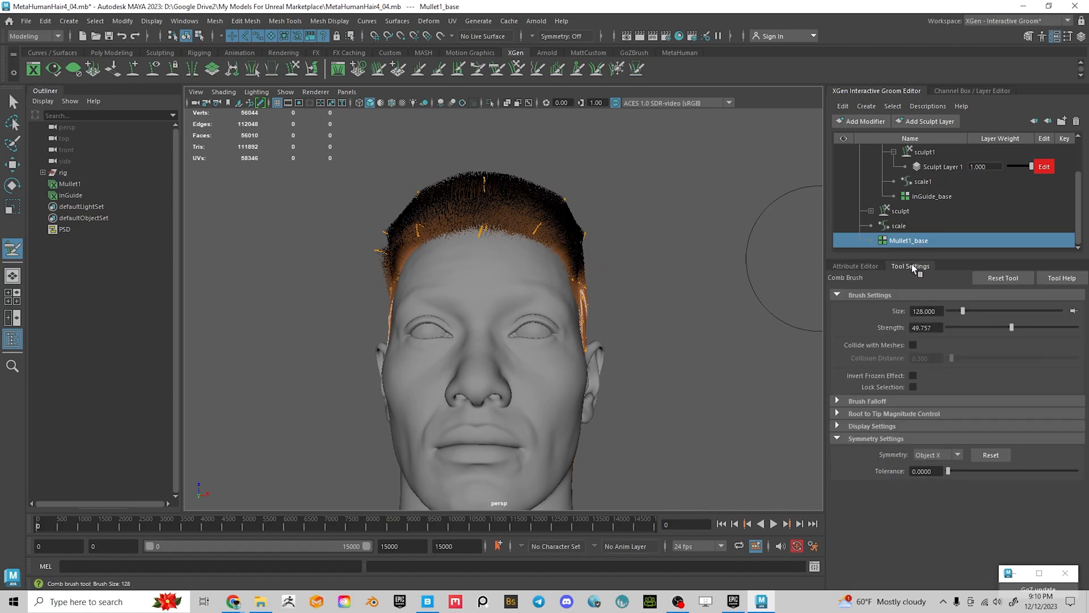
pyautogui.click(933, 456)
pyautogui.click(928, 496)
pyautogui.moveTo(403, 228)
pyautogui.mouseDown()
pyautogui.moveTo(488, 183)
pyautogui.moveTo(573, 204)
pyautogui.moveTo(485, 237)
pyautogui.moveTo(510, 231)
pyautogui.moveTo(554, 274)
pyautogui.moveTo(420, 280)
pyautogui.moveTo(413, 182)
pyautogui.moveTo(437, 205)
pyautogui.mouseUp()
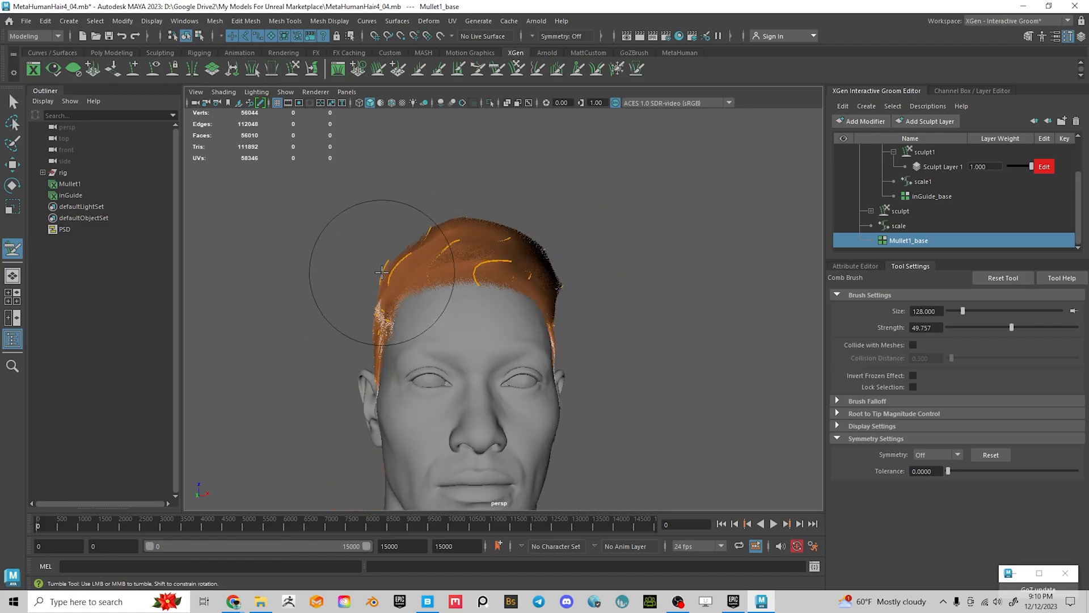
# Comb the top and side hair outward and down from a rear view by the ear
pyautogui.keyDown('alt'); pyautogui.moveTo(452, 232); pyautogui.dragTo(624, 276); pyautogui.keyUp('alt')
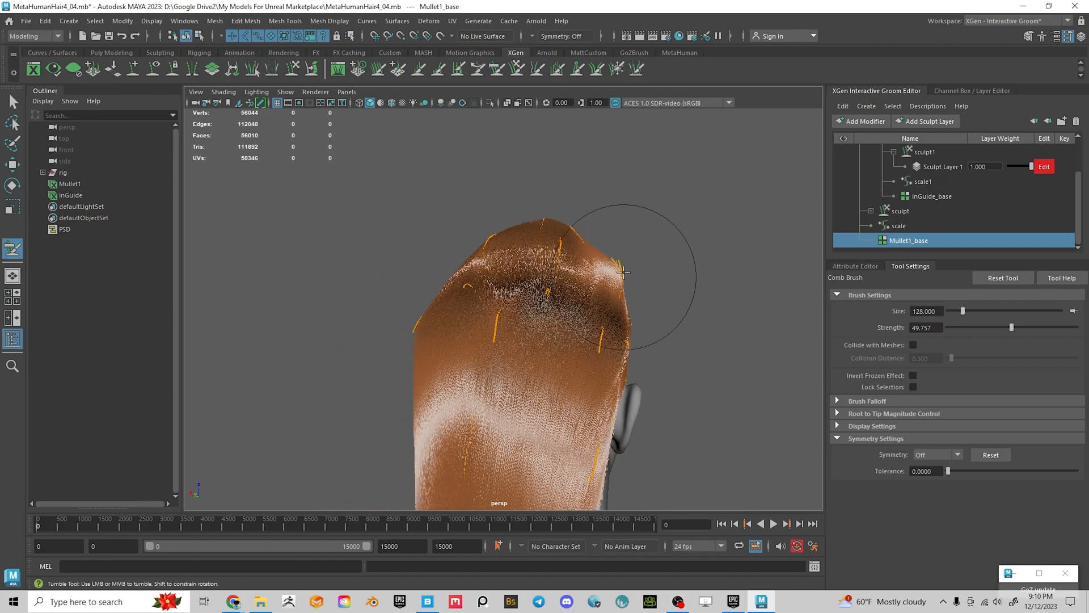
pyautogui.keyDown('alt'); pyautogui.moveTo(624, 276); pyautogui.dragTo(604, 295, button='middle'); pyautogui.keyUp('alt')
pyautogui.keyDown('alt'); pyautogui.moveTo(604, 295); pyautogui.dragTo(462, 278); pyautogui.keyUp('alt')
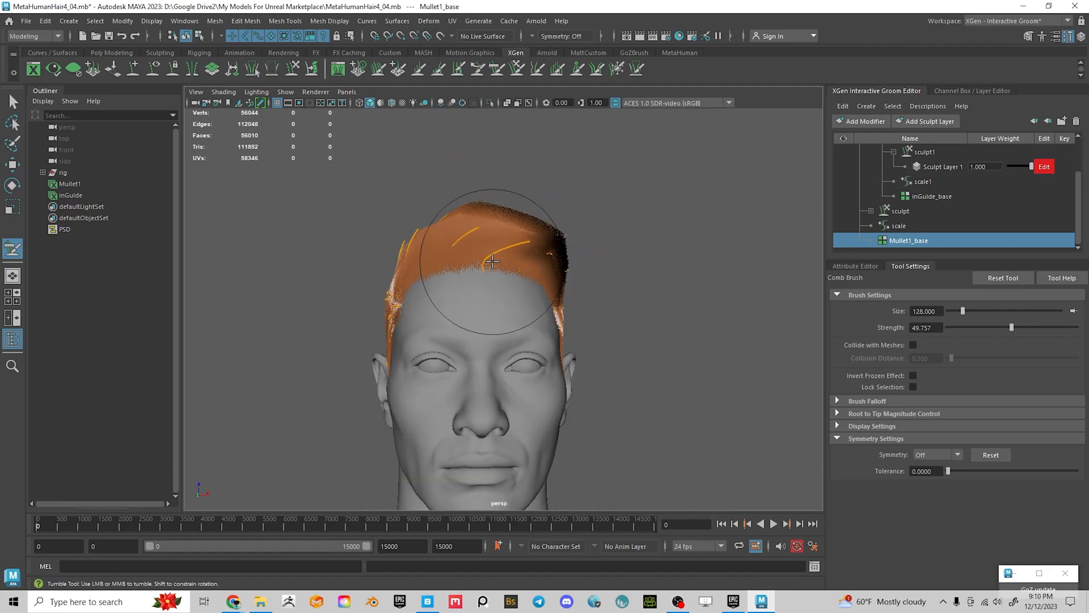
pyautogui.moveTo(462, 261)
pyautogui.keyDown('alt'); pyautogui.mouseDown()
pyautogui.moveTo(486, 284)
pyautogui.moveTo(382, 353)
pyautogui.moveTo(513, 334)
pyautogui.moveTo(568, 340)
pyautogui.moveTo(554, 321)
pyautogui.mouseUp(); pyautogui.keyUp('alt')
pyautogui.keyDown('alt'); pyautogui.moveTo(539, 248); pyautogui.dragTo(618, 269); pyautogui.keyUp('alt')
pyautogui.keyDown('alt'); pyautogui.moveTo(618, 269); pyautogui.dragTo(544, 305, button='middle'); pyautogui.keyUp('alt')
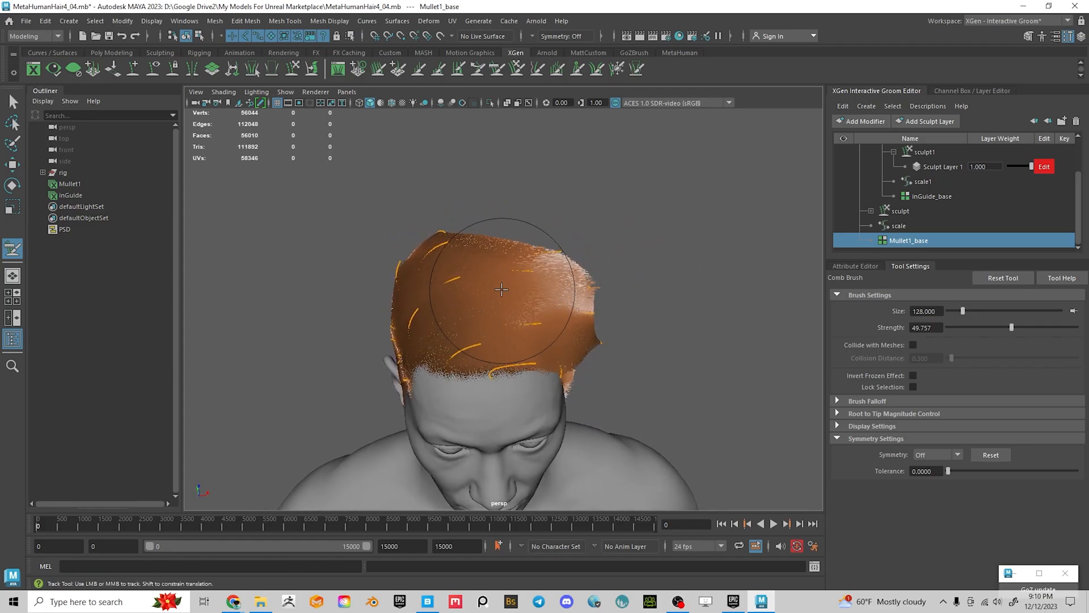
pyautogui.keyDown('alt'); pyautogui.moveTo(536, 291); pyautogui.dragTo(413, 285); pyautogui.keyUp('alt')
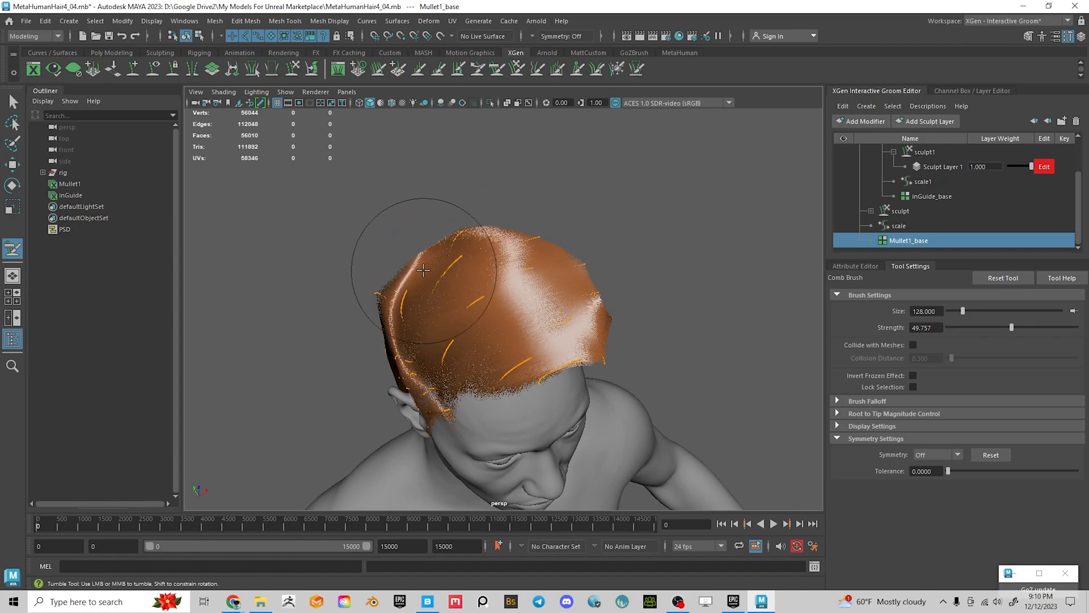
pyautogui.moveTo(560, 285)
pyautogui.keyDown('alt'); pyautogui.mouseDown()
pyautogui.moveTo(483, 263)
pyautogui.moveTo(490, 247)
pyautogui.mouseUp(); pyautogui.keyUp('alt')
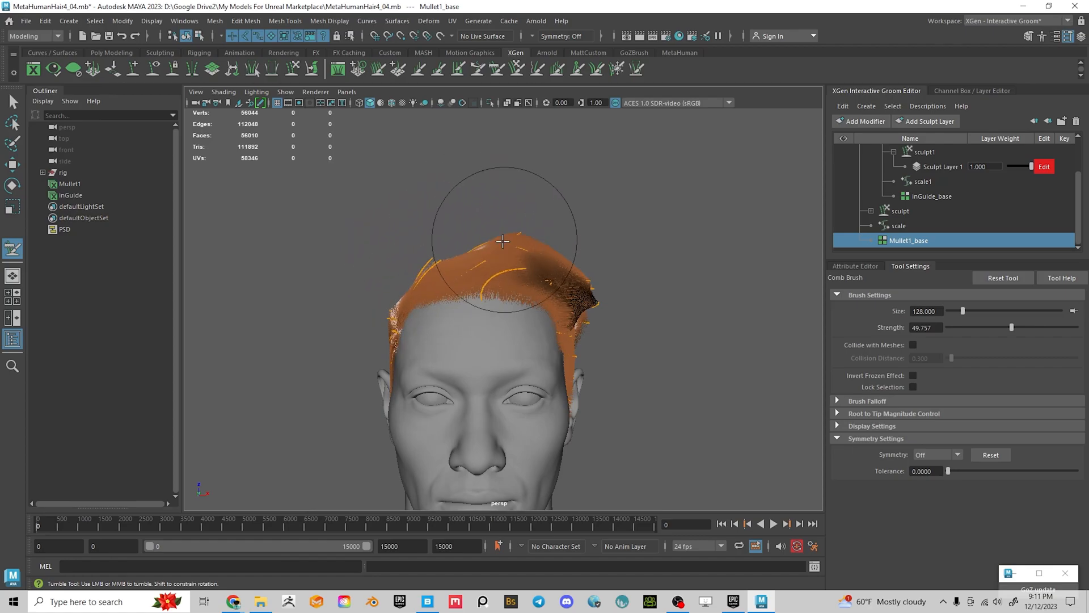
pyautogui.moveTo(465, 242)
pyautogui.keyDown('alt'); pyautogui.mouseDown()
pyautogui.moveTo(556, 279)
pyautogui.moveTo(559, 238)
pyautogui.moveTo(510, 345)
pyautogui.moveTo(459, 366)
pyautogui.mouseUp(); pyautogui.keyUp('alt')
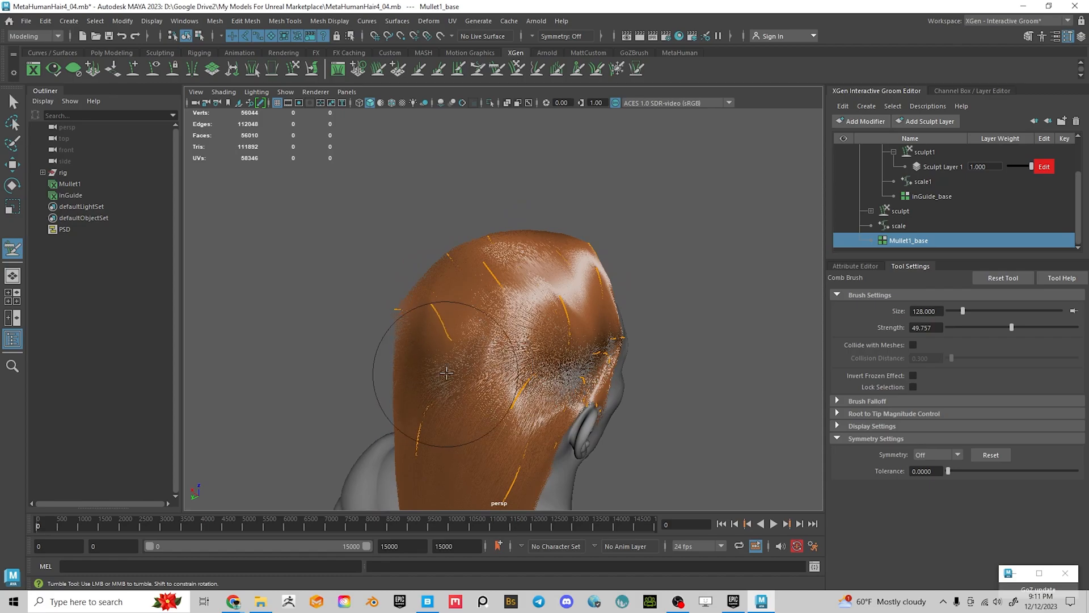
pyautogui.moveTo(399, 337)
pyautogui.keyDown('alt'); pyautogui.mouseDown()
pyautogui.moveTo(389, 316)
pyautogui.moveTo(414, 315)
pyautogui.moveTo(423, 345)
pyautogui.moveTo(437, 330)
pyautogui.mouseUp(); pyautogui.keyUp('alt')
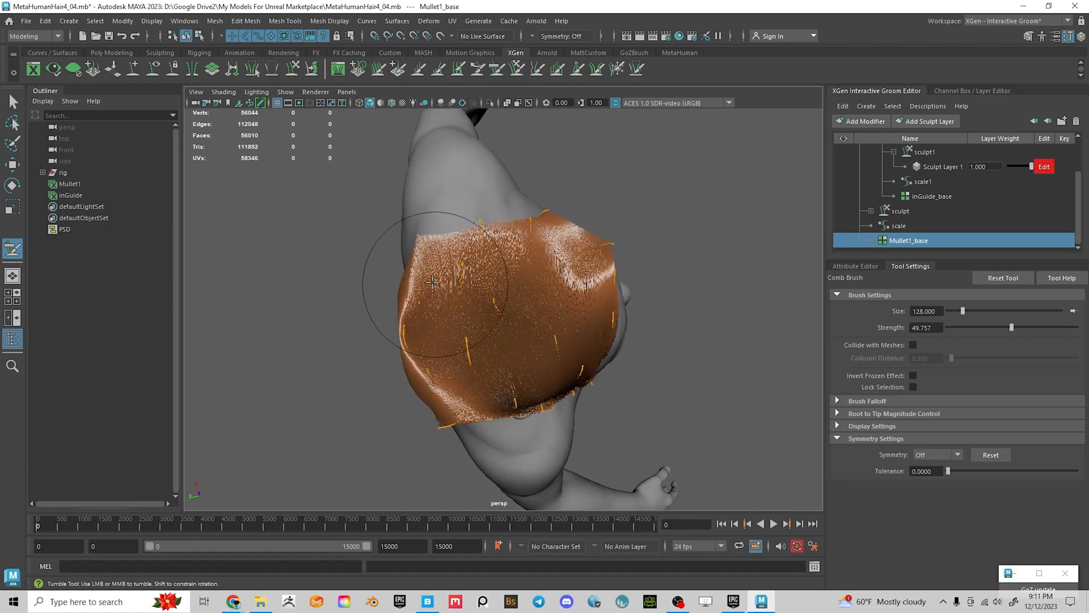
pyautogui.moveTo(494, 193)
pyautogui.keyDown('alt'); pyautogui.mouseDown()
pyautogui.moveTo(386, 227)
pyautogui.moveTo(372, 204)
pyautogui.moveTo(391, 286)
pyautogui.moveTo(499, 255)
pyautogui.moveTo(608, 335)
pyautogui.mouseUp(); pyautogui.keyUp('alt')
pyautogui.moveTo(596, 263); pyautogui.dragTo(637, 285)
pyautogui.moveTo(547, 257); pyautogui.dragTo(601, 321)
pyautogui.moveTo(545, 244); pyautogui.dragTo(605, 278)
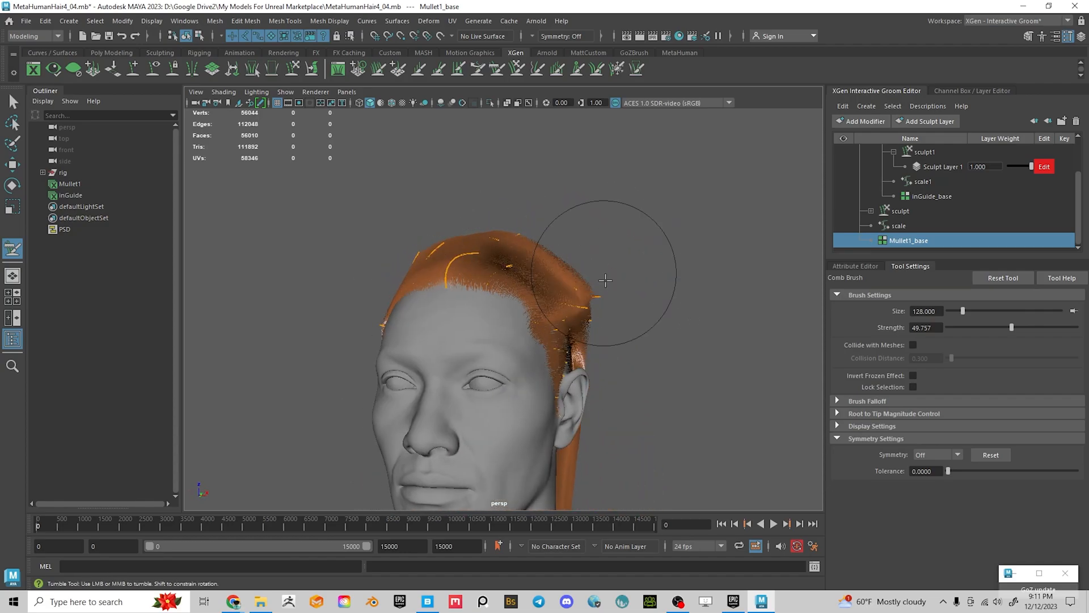
# Comb the upper-right hair down and outward from the front of the head
pyautogui.moveTo(573, 244)
pyautogui.keyDown('alt'); pyautogui.mouseDown()
pyautogui.moveTo(482, 298)
pyautogui.moveTo(465, 258)
pyautogui.mouseUp(); pyautogui.keyUp('alt')
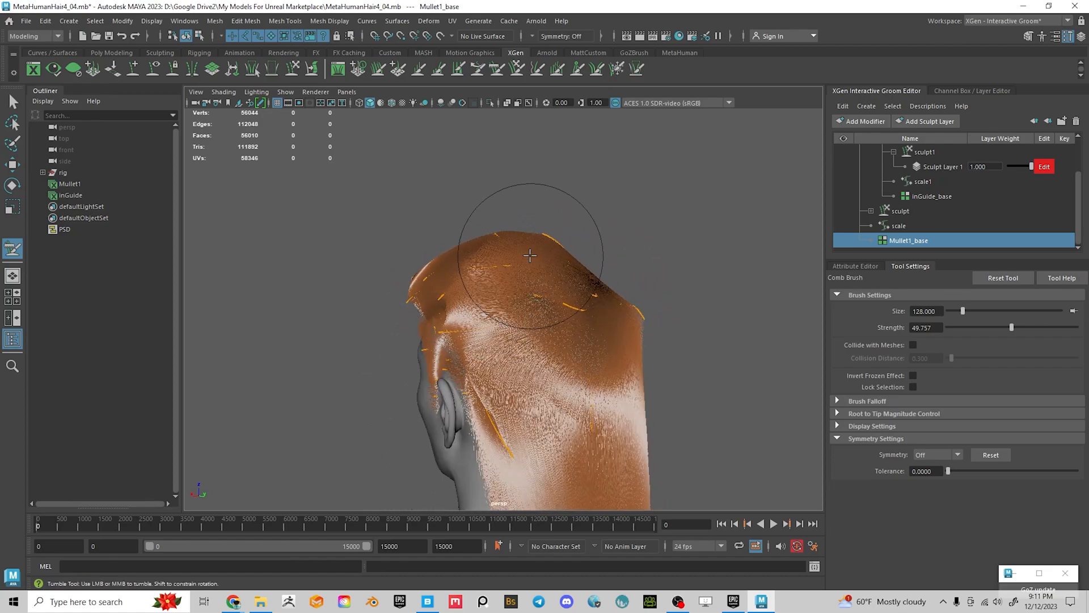
pyautogui.keyDown('alt'); pyautogui.moveTo(522, 117); pyautogui.dragTo(414, 231); pyautogui.keyUp('alt')
pyautogui.keyDown('alt'); pyautogui.moveTo(572, 281); pyautogui.dragTo(500, 278); pyautogui.keyUp('alt')
pyautogui.keyDown('alt'); pyautogui.moveTo(500, 278); pyautogui.dragTo(455, 278, button='middle'); pyautogui.keyUp('alt')
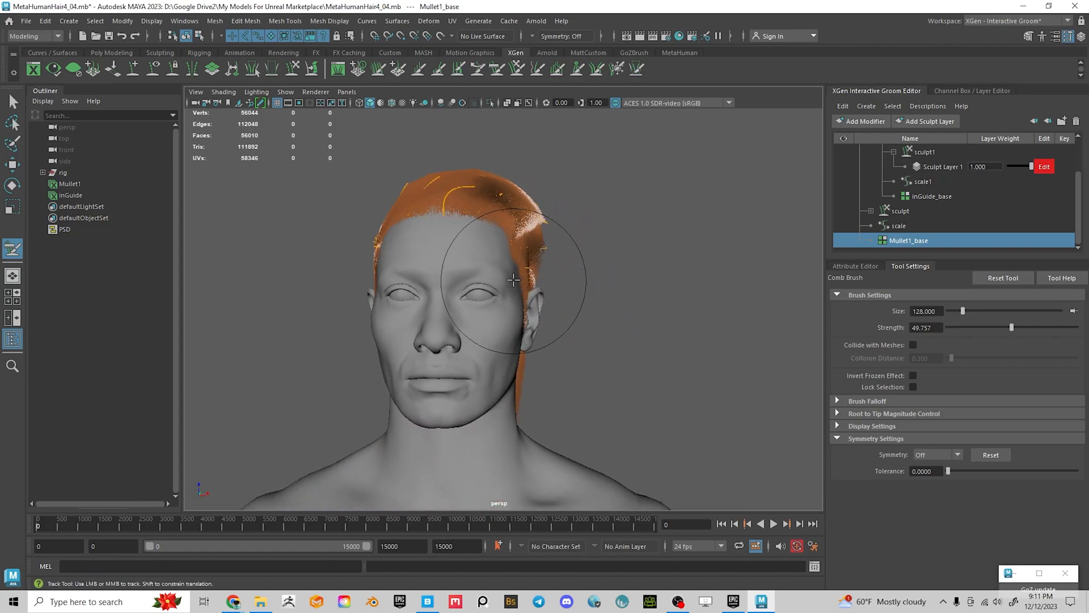
pyautogui.moveTo(549, 216)
pyautogui.mouseDown()
pyautogui.moveTo(552, 240)
pyautogui.moveTo(470, 267)
pyautogui.moveTo(431, 329)
pyautogui.moveTo(403, 329)
pyautogui.moveTo(441, 348)
pyautogui.moveTo(462, 448)
pyautogui.moveTo(474, 417)
pyautogui.moveTo(518, 410)
pyautogui.mouseUp()
# From a side profile, comb the temple hair forward and down, then orbit around the head
pyautogui.scroll(6, 469, 264)
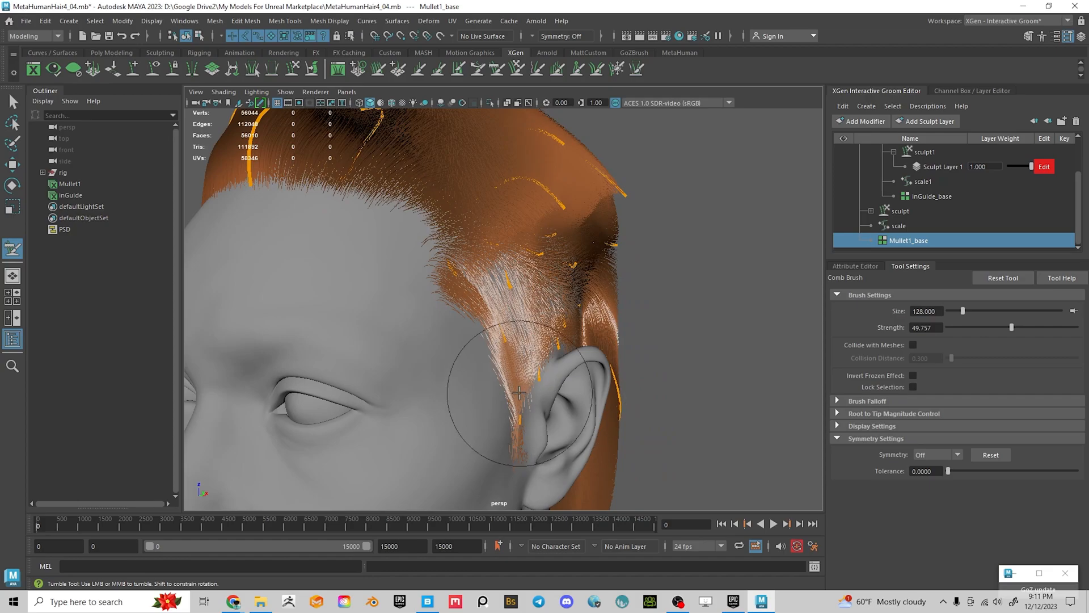
pyautogui.keyDown('alt'); pyautogui.moveTo(520, 346); pyautogui.dragTo(475, 328); pyautogui.keyUp('alt')
pyautogui.moveTo(394, 282)
pyautogui.mouseDown()
pyautogui.moveTo(371, 277)
pyautogui.moveTo(328, 304)
pyautogui.mouseUp()
pyautogui.moveTo(455, 299)
pyautogui.keyDown('alt'); pyautogui.mouseDown()
pyautogui.moveTo(379, 327)
pyautogui.moveTo(492, 310)
pyautogui.moveTo(468, 345)
pyautogui.mouseUp(); pyautogui.keyUp('alt')
pyautogui.keyDown('alt'); pyautogui.moveTo(584, 353); pyautogui.dragTo(539, 360); pyautogui.keyUp('alt')
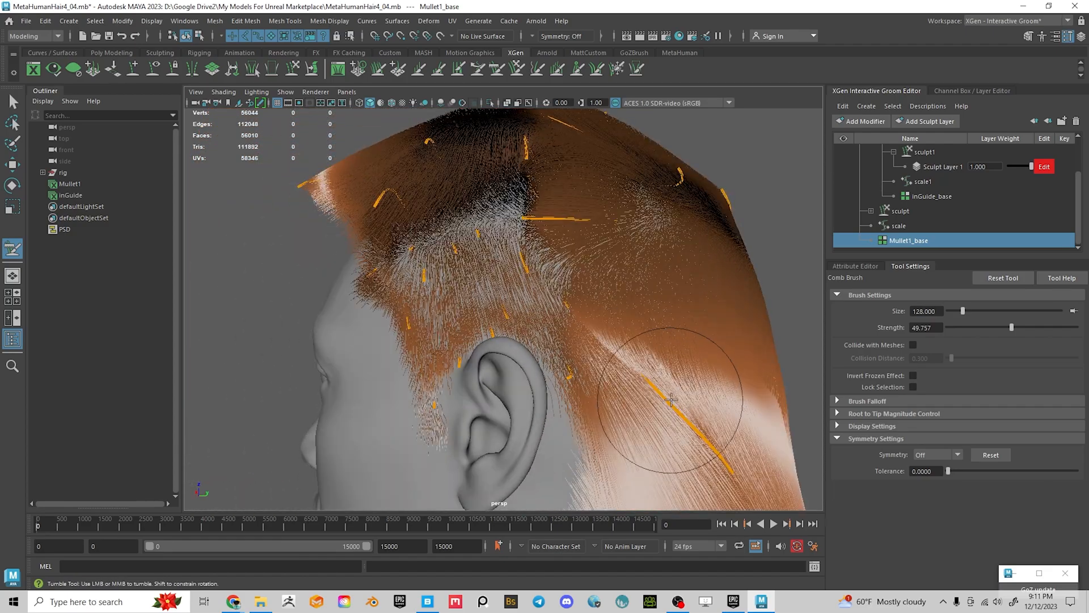
pyautogui.keyDown('alt'); pyautogui.moveTo(662, 397); pyautogui.dragTo(520, 243, button='middle'); pyautogui.keyUp('alt')
pyautogui.keyDown('alt'); pyautogui.moveTo(516, 265); pyautogui.dragTo(451, 292); pyautogui.keyUp('alt')
pyautogui.keyDown('alt'); pyautogui.moveTo(484, 260); pyautogui.dragTo(457, 145); pyautogui.keyUp('alt')
pyautogui.keyDown('alt'); pyautogui.moveTo(483, 223); pyautogui.dragTo(484, 287, button='middle'); pyautogui.keyUp('alt')
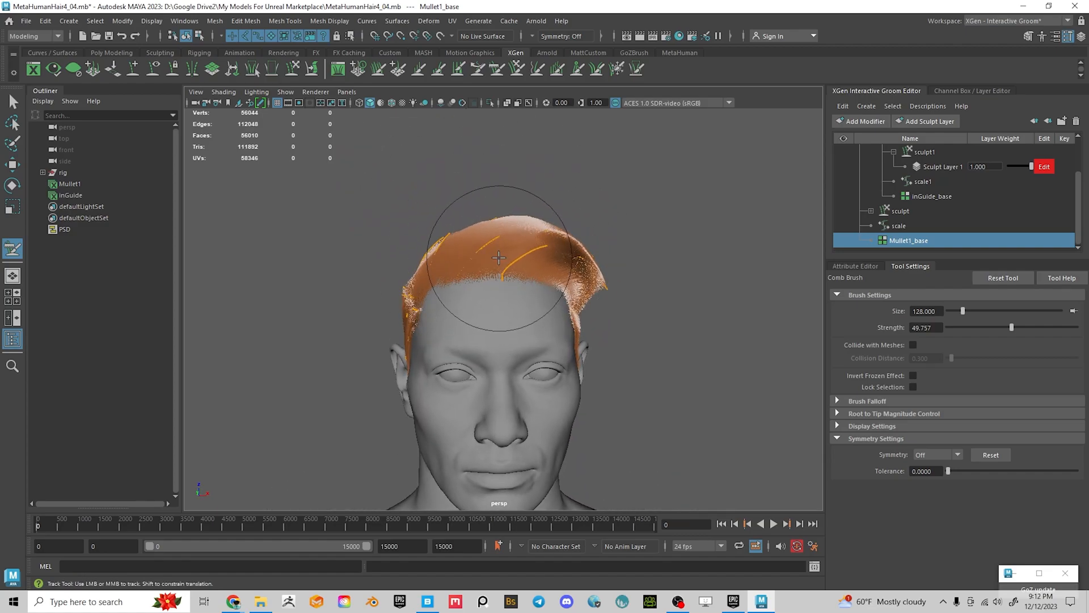
# Frame the hair above the right ear and comb those strands down toward the ear
pyautogui.scroll(-3, 499, 257)
pyautogui.keyDown('alt'); pyautogui.moveTo(389, 319); pyautogui.dragTo(579, 384); pyautogui.keyUp('alt')
pyautogui.keyDown('alt'); pyautogui.moveTo(579, 384); pyautogui.dragTo(506, 346, button='middle'); pyautogui.keyUp('alt')
pyautogui.scroll(5, 499, 312)
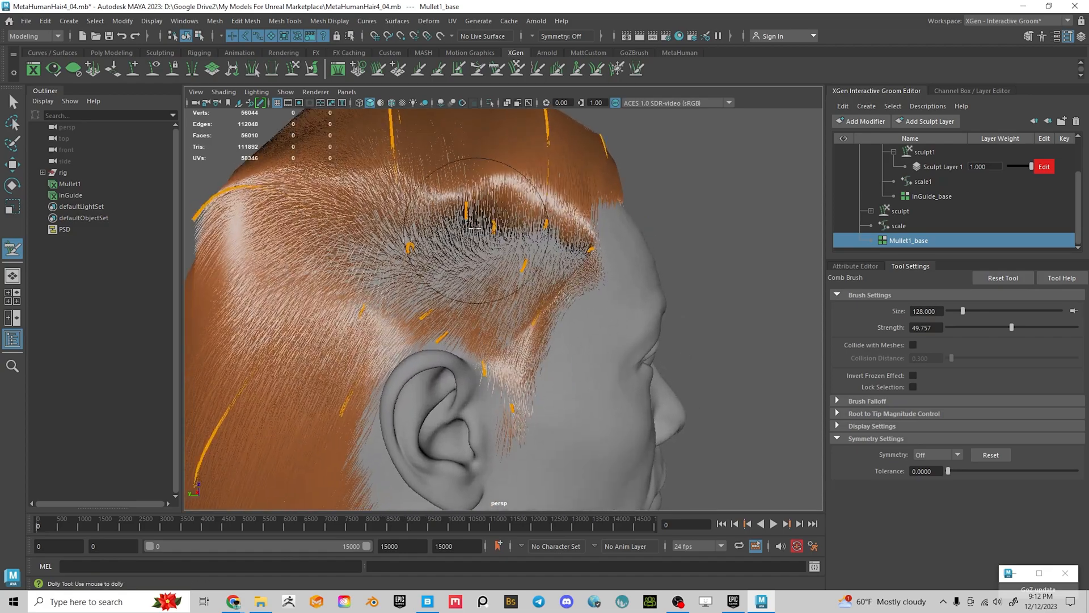
pyautogui.keyDown('alt'); pyautogui.moveTo(481, 219); pyautogui.dragTo(532, 228); pyautogui.keyUp('alt')
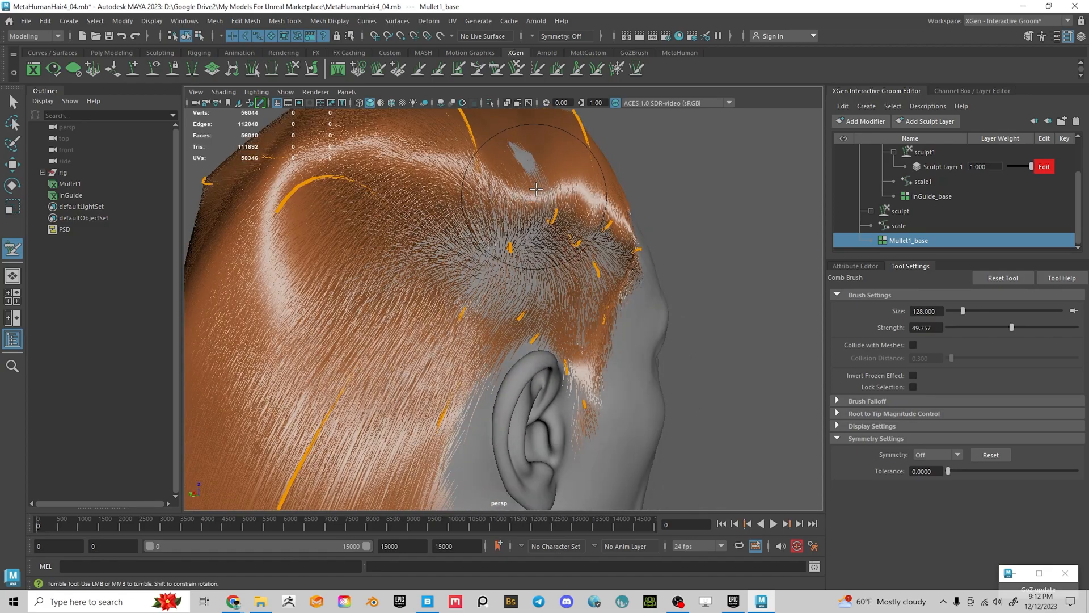
pyautogui.keyDown('alt'); pyautogui.moveTo(522, 161); pyautogui.dragTo(546, 221); pyautogui.keyUp('alt')
pyautogui.keyDown('alt'); pyautogui.moveTo(571, 264); pyautogui.dragTo(562, 266); pyautogui.keyUp('alt')
pyautogui.keyDown('alt'); pyautogui.moveTo(562, 267); pyautogui.dragTo(556, 266, button='middle'); pyautogui.keyUp('alt')
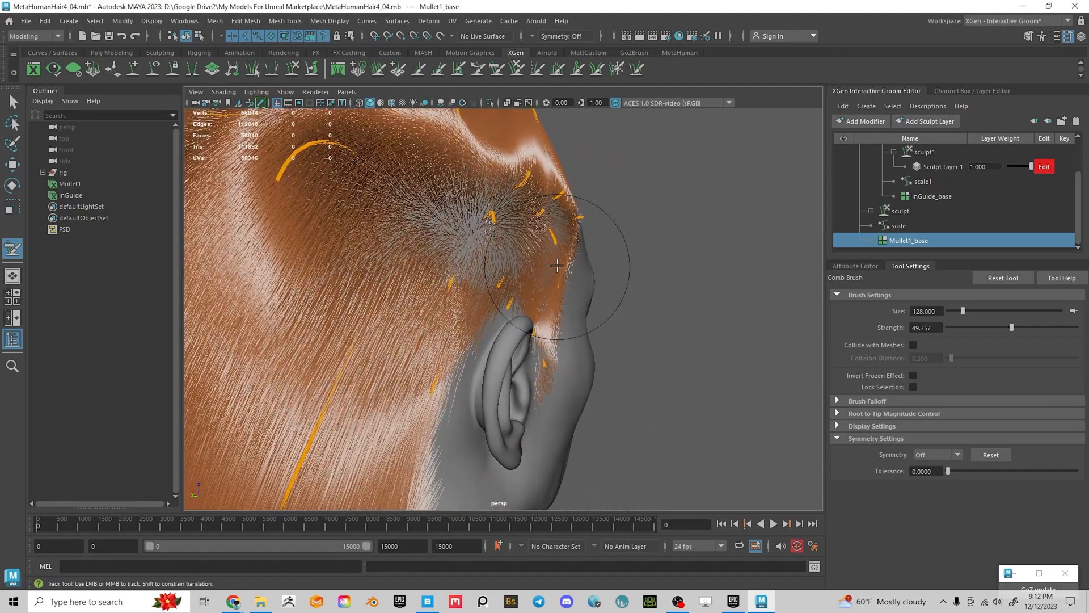
pyautogui.moveTo(525, 229)
pyautogui.mouseDown()
pyautogui.moveTo(561, 296)
pyautogui.moveTo(572, 266)
pyautogui.moveTo(529, 304)
pyautogui.moveTo(504, 358)
pyautogui.moveTo(414, 255)
pyautogui.moveTo(415, 306)
pyautogui.moveTo(346, 301)
pyautogui.moveTo(486, 315)
pyautogui.moveTo(454, 338)
pyautogui.moveTo(527, 363)
pyautogui.moveTo(460, 351)
pyautogui.moveTo(362, 300)
pyautogui.mouseUp()
# Frame the head and orbit over the front and top of the scalp to inspect the groom
pyautogui.moveTo(318, 363)
pyautogui.keyDown('alt'); pyautogui.mouseDown()
pyautogui.moveTo(351, 375)
pyautogui.moveTo(475, 368)
pyautogui.mouseUp(); pyautogui.keyUp('alt')
pyautogui.scroll(-3, 475, 368)
pyautogui.keyDown('alt'); pyautogui.moveTo(475, 367); pyautogui.dragTo(360, 316, button='middle'); pyautogui.keyUp('alt')
pyautogui.keyDown('alt'); pyautogui.moveTo(359, 316); pyautogui.dragTo(448, 250); pyautogui.keyUp('alt')
pyautogui.scroll(-2, 420, 255)
pyautogui.keyDown('alt'); pyautogui.moveTo(448, 249); pyautogui.dragTo(559, 357, button='right'); pyautogui.keyUp('alt')
pyautogui.keyDown('alt'); pyautogui.moveTo(559, 357); pyautogui.dragTo(620, 484, button='middle'); pyautogui.keyUp('alt')
pyautogui.keyDown('alt'); pyautogui.moveTo(397, 261); pyautogui.dragTo(506, 333, button='right'); pyautogui.keyUp('alt')
pyautogui.keyDown('alt'); pyautogui.moveTo(400, 215); pyautogui.dragTo(426, 276, button='middle'); pyautogui.keyUp('alt')
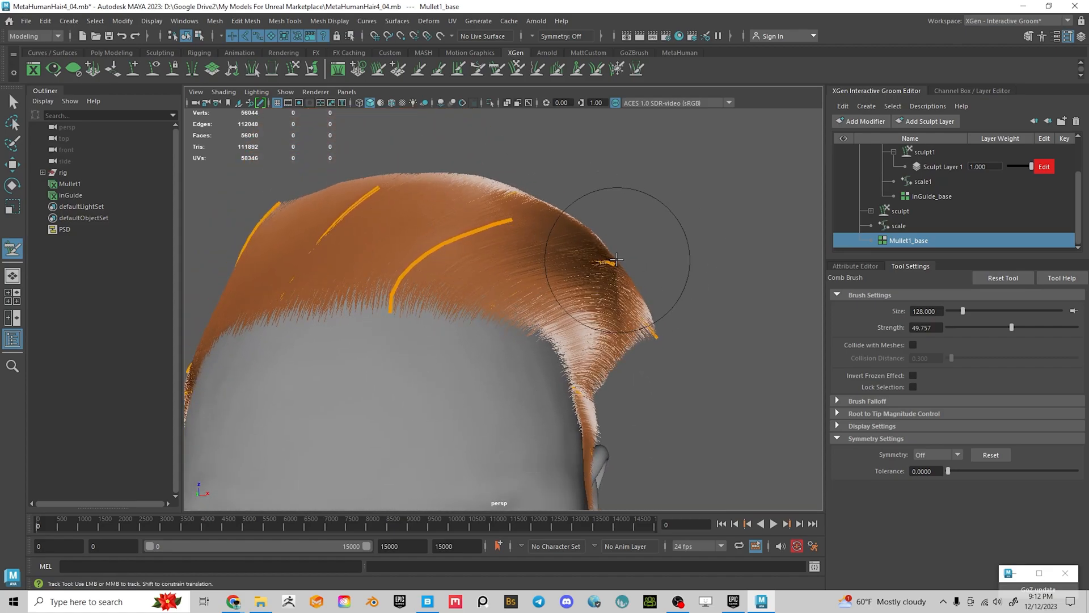
pyautogui.moveTo(598, 316)
pyautogui.keyDown('alt'); pyautogui.mouseDown()
pyautogui.moveTo(628, 333)
pyautogui.moveTo(564, 336)
pyautogui.moveTo(603, 359)
pyautogui.moveTo(607, 389)
pyautogui.moveTo(389, 256)
pyautogui.mouseUp(); pyautogui.keyUp('alt')
pyautogui.keyDown('alt'); pyautogui.moveTo(477, 363); pyautogui.dragTo(481, 367, button='middle'); pyautogui.keyUp('alt')
pyautogui.keyDown('alt'); pyautogui.moveTo(487, 316); pyautogui.dragTo(501, 237); pyautogui.keyUp('alt')
pyautogui.keyDown('alt'); pyautogui.moveTo(384, 151); pyautogui.dragTo(395, 259); pyautogui.keyUp('alt')
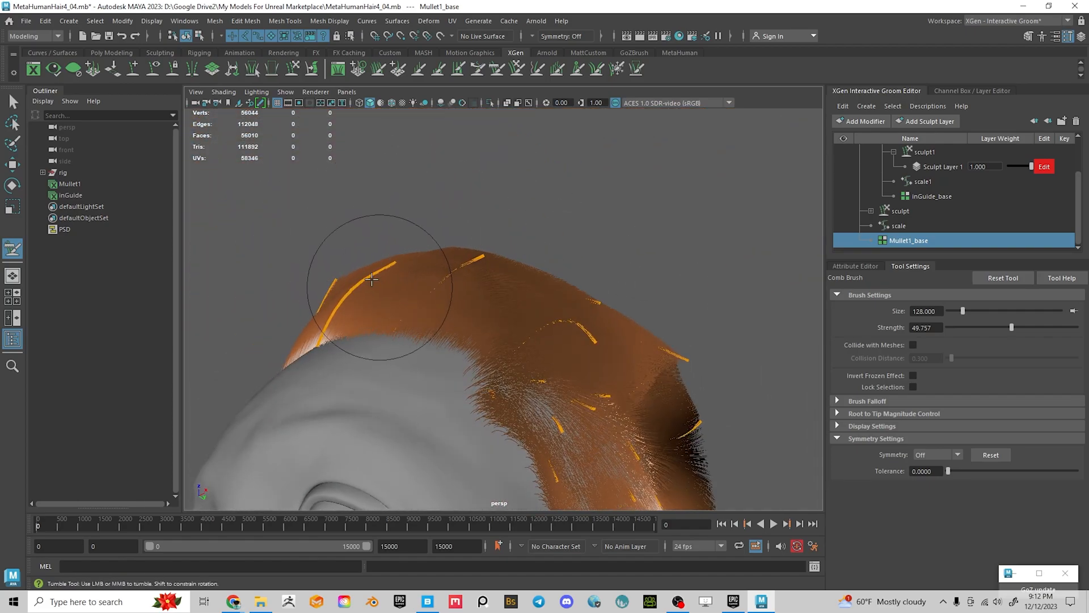
pyautogui.keyDown('alt'); pyautogui.moveTo(310, 303); pyautogui.dragTo(317, 280); pyautogui.keyUp('alt')
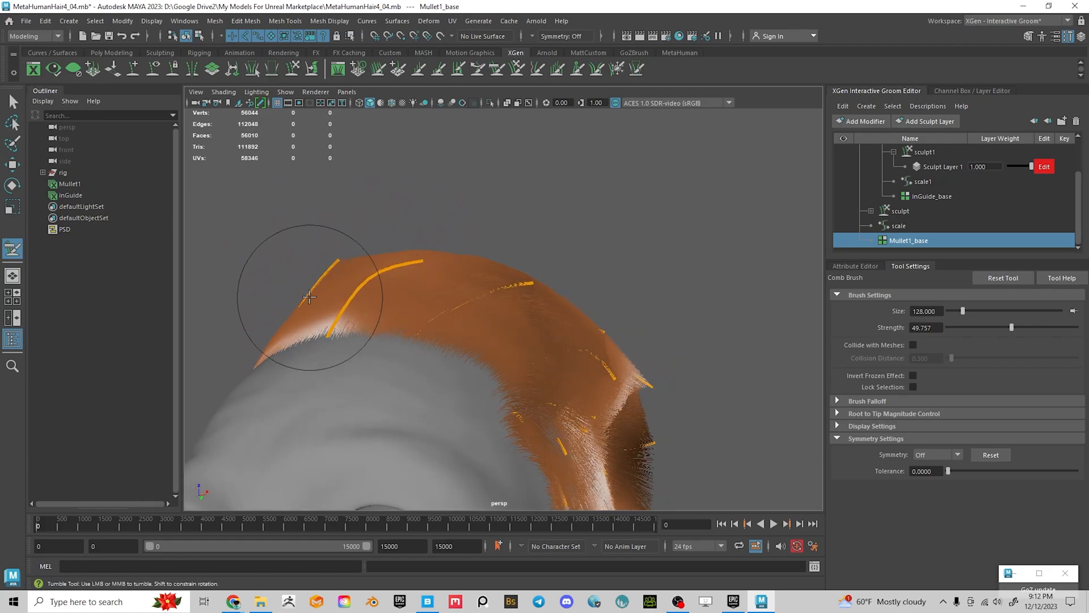
# From the side and back views, comb the stray strands along the hair's edge
pyautogui.keyDown('alt'); pyautogui.moveTo(316, 233); pyautogui.dragTo(561, 417); pyautogui.keyUp('alt')
pyautogui.scroll(-3, 564, 391)
pyautogui.keyDown('alt'); pyautogui.moveTo(564, 346); pyautogui.dragTo(364, 260); pyautogui.keyUp('alt')
pyautogui.scroll(5, 524, 354)
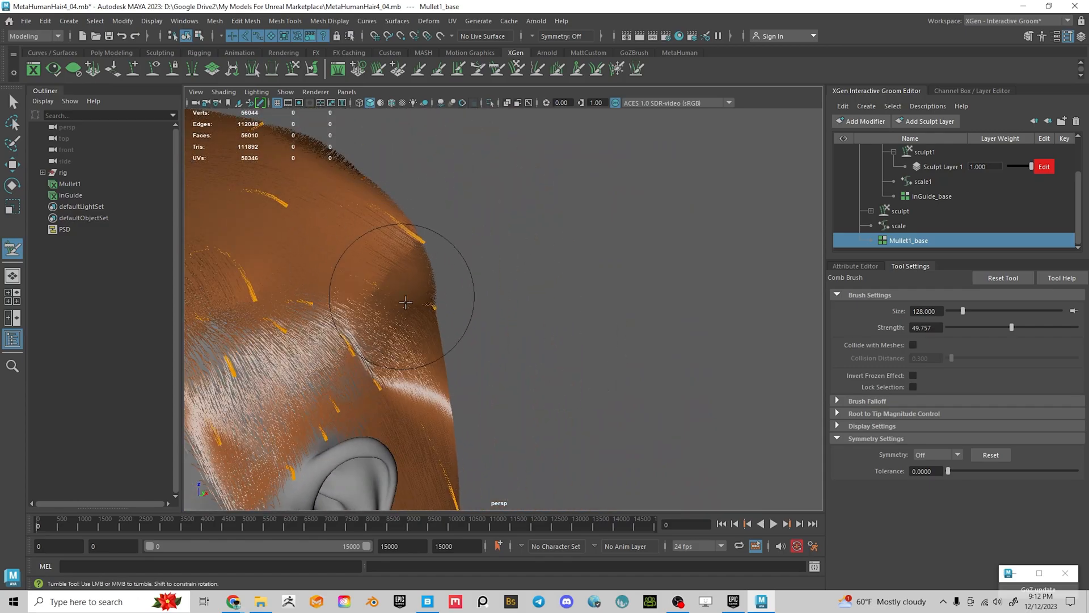
pyautogui.moveTo(488, 460)
pyautogui.keyDown('alt'); pyautogui.mouseDown()
pyautogui.moveTo(462, 438)
pyautogui.moveTo(503, 368)
pyautogui.mouseUp(); pyautogui.keyUp('alt')
pyautogui.moveTo(447, 327)
pyautogui.keyDown('alt'); pyautogui.mouseDown()
pyautogui.moveTo(521, 321)
pyautogui.moveTo(389, 206)
pyautogui.mouseUp(); pyautogui.keyUp('alt')
pyautogui.keyDown('alt'); pyautogui.moveTo(434, 262); pyautogui.dragTo(489, 255); pyautogui.keyUp('alt')
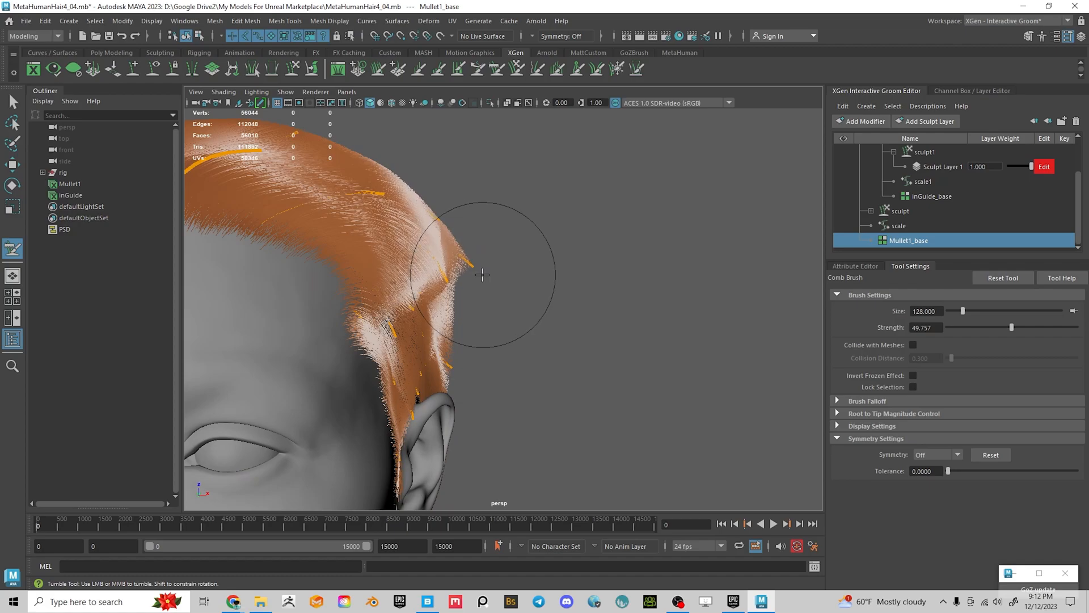
pyautogui.keyDown('alt'); pyautogui.moveTo(559, 276); pyautogui.dragTo(271, 277); pyautogui.keyUp('alt')
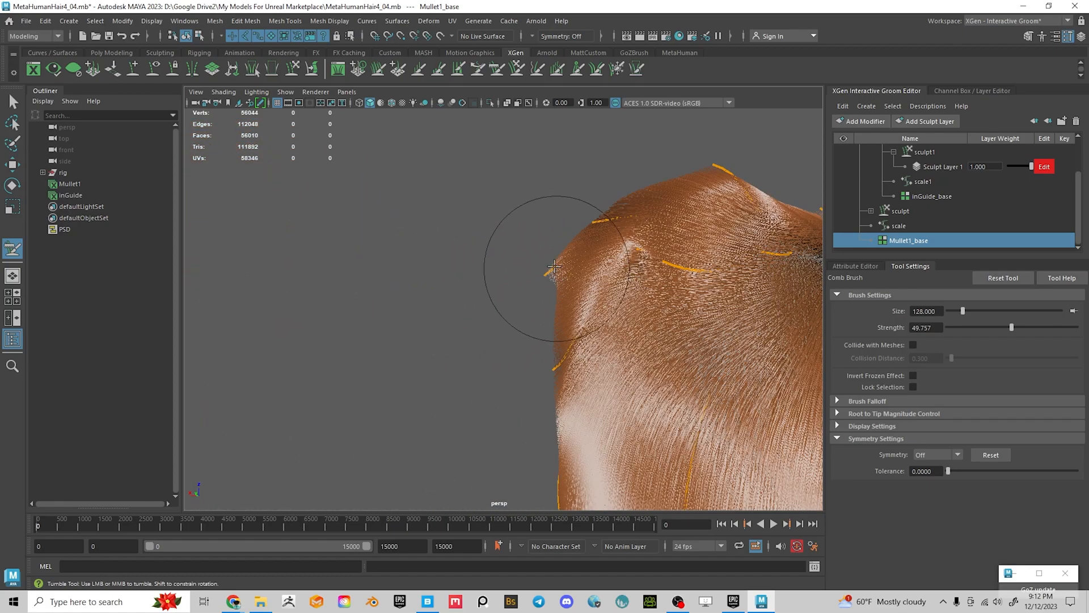
pyautogui.moveTo(554, 289)
pyautogui.mouseDown()
pyautogui.moveTo(572, 309)
pyautogui.moveTo(563, 386)
pyautogui.moveTo(593, 367)
pyautogui.moveTo(573, 291)
pyautogui.mouseUp()
# Orbit around the back and both profiles of the head to review the combed edge
pyautogui.keyDown('alt'); pyautogui.moveTo(629, 337); pyautogui.dragTo(528, 360, button='middle'); pyautogui.keyUp('alt')
pyautogui.keyDown('alt'); pyautogui.moveTo(527, 360); pyautogui.dragTo(516, 362); pyautogui.keyUp('alt')
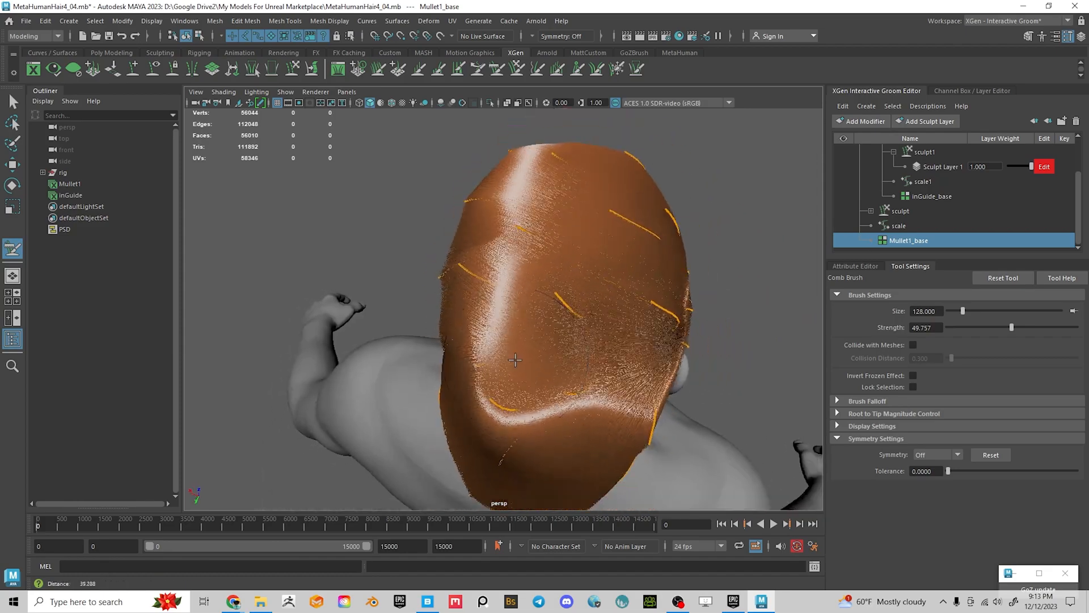
pyautogui.keyDown('alt'); pyautogui.moveTo(515, 363); pyautogui.dragTo(509, 306, button='middle'); pyautogui.keyUp('alt')
pyautogui.keyDown('alt'); pyautogui.moveTo(557, 387); pyautogui.dragTo(526, 286); pyautogui.keyUp('alt')
pyautogui.keyDown('alt'); pyautogui.moveTo(503, 328); pyautogui.dragTo(453, 274); pyautogui.keyUp('alt')
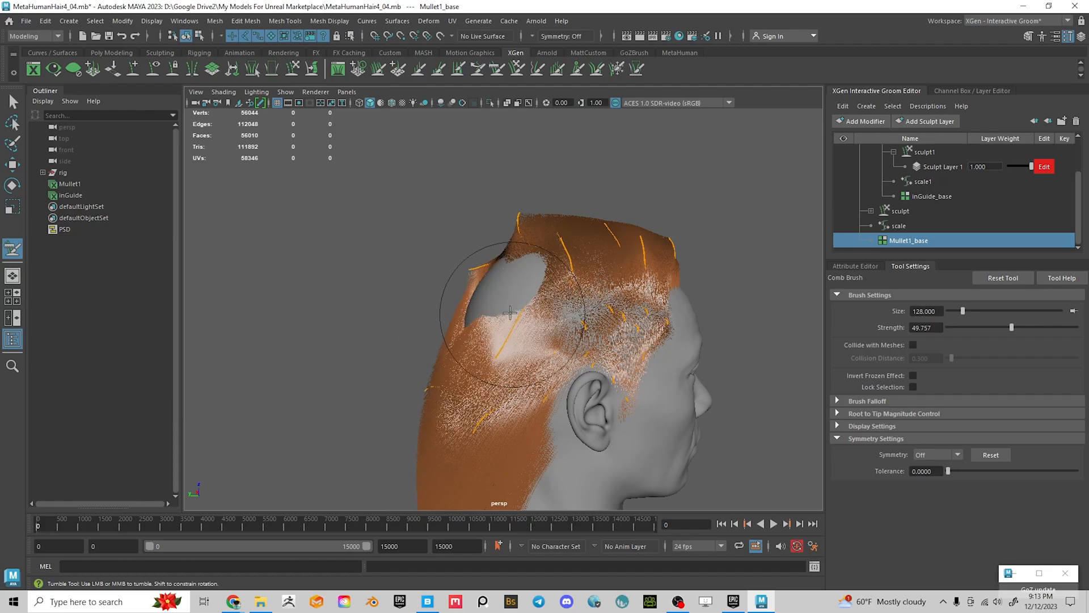
pyautogui.moveTo(499, 292)
pyautogui.keyDown('alt'); pyautogui.mouseDown()
pyautogui.moveTo(612, 328)
pyautogui.moveTo(661, 316)
pyautogui.moveTo(597, 345)
pyautogui.moveTo(532, 260)
pyautogui.mouseUp(); pyautogui.keyUp('alt')
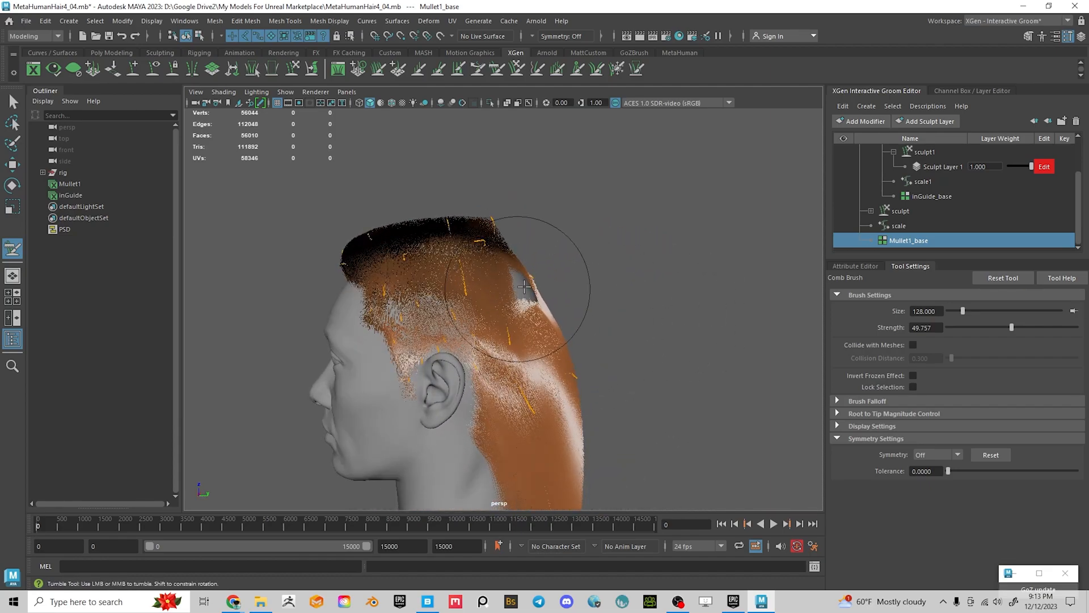
pyautogui.keyDown('alt'); pyautogui.moveTo(595, 296); pyautogui.dragTo(372, 299); pyautogui.keyUp('alt')
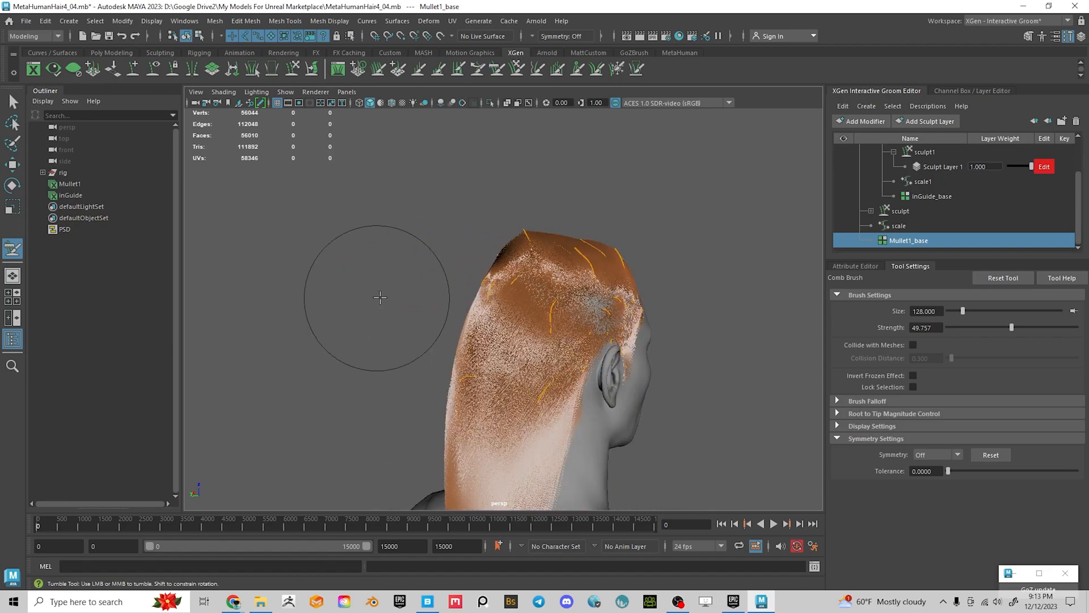
pyautogui.keyDown('alt'); pyautogui.moveTo(590, 263); pyautogui.dragTo(491, 231); pyautogui.keyUp('alt')
pyautogui.keyDown('alt'); pyautogui.moveTo(491, 231); pyautogui.dragTo(561, 284, button='right'); pyautogui.keyUp('alt')
pyautogui.keyDown('alt'); pyautogui.moveTo(561, 284); pyautogui.dragTo(561, 430, button='middle'); pyautogui.keyUp('alt')
pyautogui.keyDown('alt'); pyautogui.moveTo(561, 430); pyautogui.dragTo(621, 397); pyautogui.keyUp('alt')
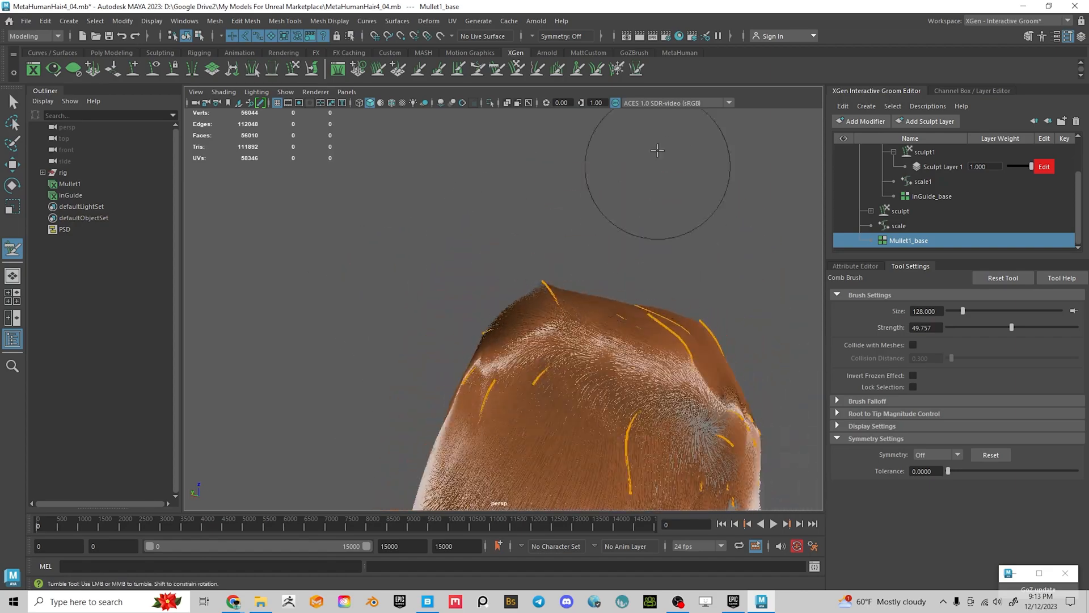
# Activate the Freeze brush and apply Invert Frozen in Tool Settings, checking from the rear
pyautogui.click(617, 69)
pyautogui.keyDown('alt'); pyautogui.moveTo(659, 328); pyautogui.dragTo(647, 347); pyautogui.keyUp('alt')
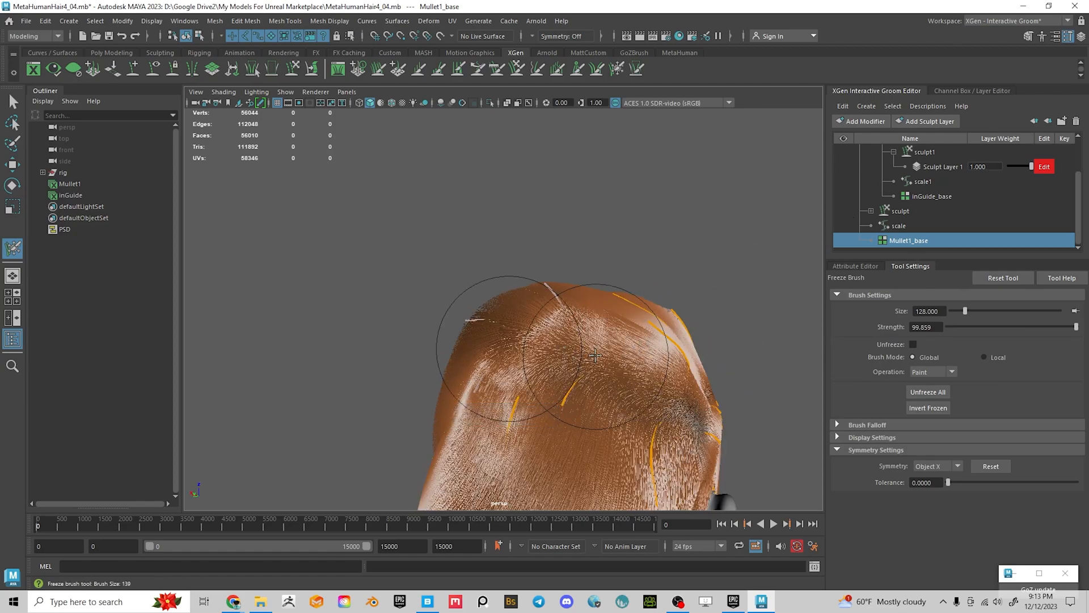
pyautogui.keyDown('alt'); pyautogui.moveTo(461, 340); pyautogui.dragTo(625, 348); pyautogui.keyUp('alt')
pyautogui.keyDown('alt'); pyautogui.moveTo(625, 347); pyautogui.dragTo(559, 339, button='right'); pyautogui.keyUp('alt')
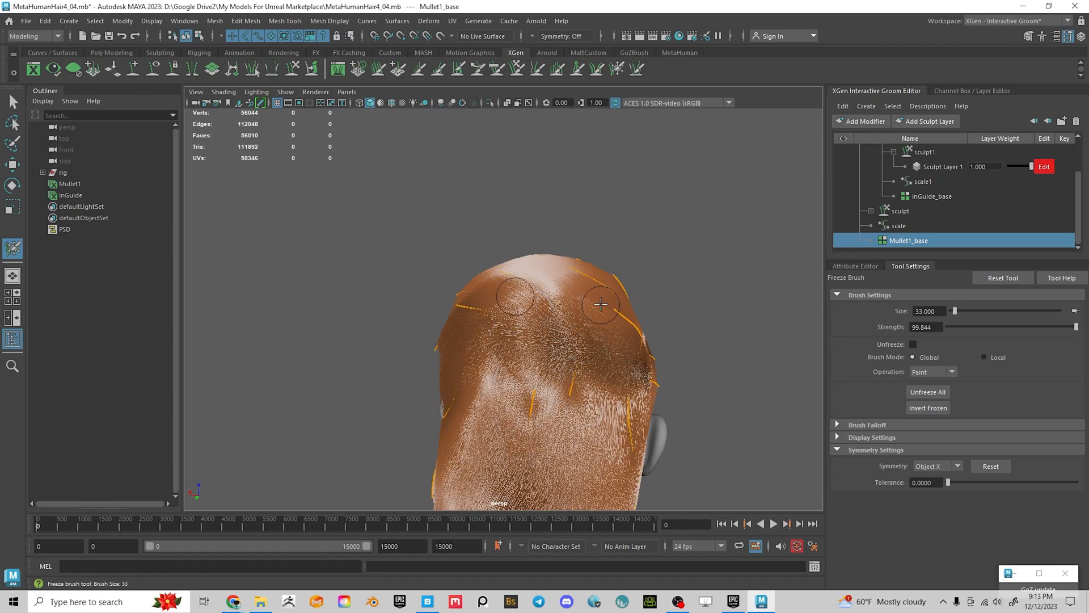
pyautogui.keyDown('alt'); pyautogui.moveTo(728, 385); pyautogui.dragTo(611, 377); pyautogui.keyUp('alt')
pyautogui.keyDown('alt'); pyautogui.moveTo(534, 371); pyautogui.dragTo(672, 336); pyautogui.keyUp('alt')
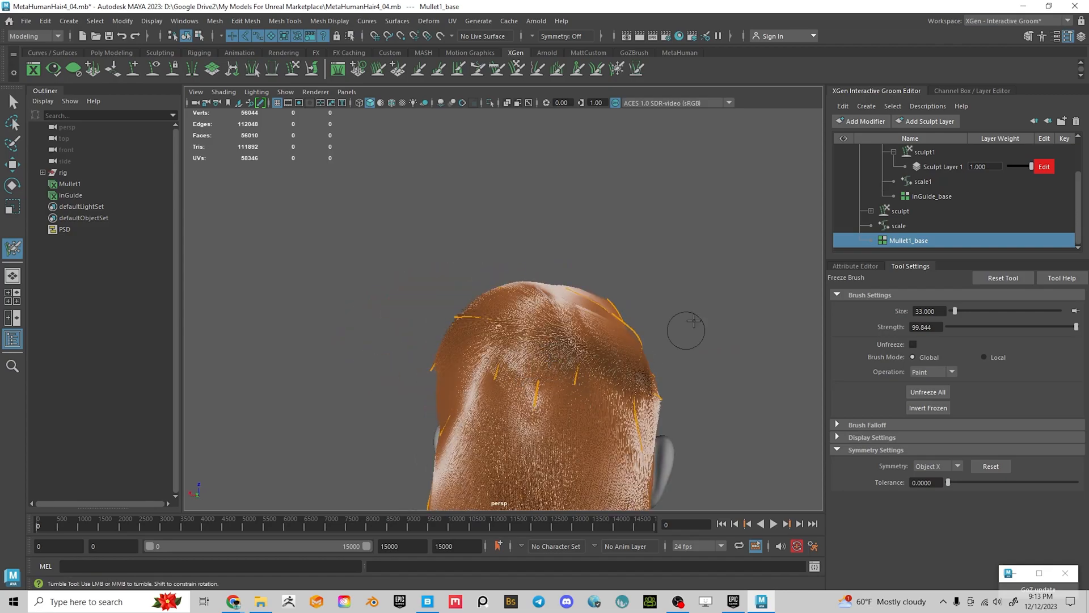
pyautogui.keyDown('alt'); pyautogui.moveTo(769, 367); pyautogui.dragTo(800, 370); pyautogui.keyUp('alt')
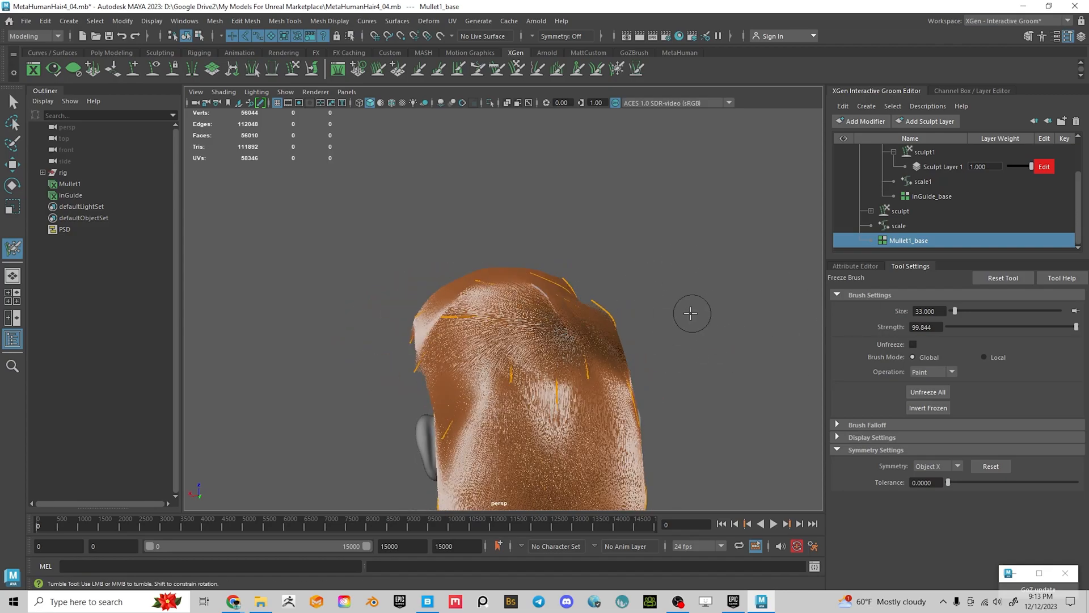
pyautogui.click(931, 407)
pyautogui.keyDown('alt'); pyautogui.moveTo(618, 335); pyautogui.dragTo(648, 340); pyautogui.keyUp('alt')
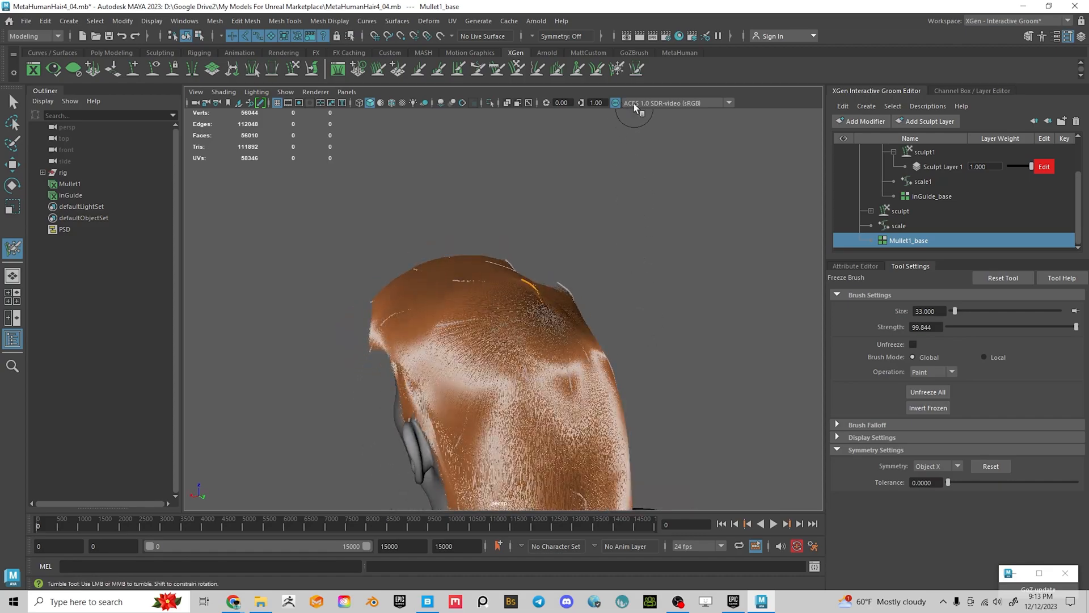
# Return to the Comb brush and orbit around the head to inspect the mullet
pyautogui.click(497, 68)
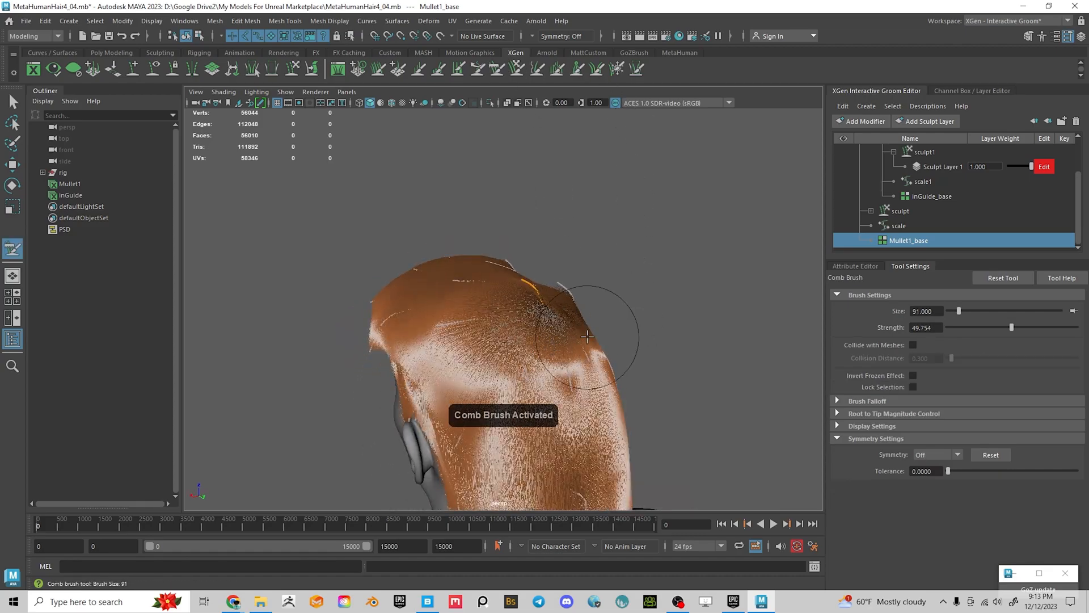
pyautogui.keyDown('alt'); pyautogui.moveTo(587, 337); pyautogui.dragTo(555, 336); pyautogui.keyUp('alt')
pyautogui.moveTo(523, 296)
pyautogui.keyDown('alt'); pyautogui.mouseDown()
pyautogui.moveTo(538, 312)
pyautogui.moveTo(522, 322)
pyautogui.moveTo(531, 324)
pyautogui.moveTo(645, 280)
pyautogui.moveTo(656, 355)
pyautogui.moveTo(511, 324)
pyautogui.moveTo(621, 346)
pyautogui.moveTo(661, 323)
pyautogui.moveTo(613, 353)
pyautogui.mouseUp(); pyautogui.keyUp('alt')
pyautogui.keyDown('alt'); pyautogui.moveTo(526, 417); pyautogui.dragTo(528, 313, button='middle'); pyautogui.keyUp('alt')
pyautogui.keyDown('alt'); pyautogui.moveTo(528, 314); pyautogui.dragTo(640, 286); pyautogui.keyUp('alt')
pyautogui.moveTo(510, 335)
pyautogui.keyDown('alt'); pyautogui.mouseDown()
pyautogui.moveTo(668, 341)
pyautogui.moveTo(504, 321)
pyautogui.mouseUp(); pyautogui.keyUp('alt')
pyautogui.keyDown('alt'); pyautogui.moveTo(503, 321); pyautogui.dragTo(557, 339, button='right'); pyautogui.keyUp('alt')
pyautogui.keyDown('alt'); pyautogui.moveTo(557, 339); pyautogui.dragTo(553, 362, button='middle'); pyautogui.keyUp('alt')
pyautogui.keyDown('alt'); pyautogui.moveTo(553, 361); pyautogui.dragTo(333, 316); pyautogui.keyUp('alt')
pyautogui.keyDown('alt'); pyautogui.moveTo(567, 366); pyautogui.dragTo(554, 284, button='middle'); pyautogui.keyUp('alt')
pyautogui.keyDown('alt'); pyautogui.moveTo(554, 285); pyautogui.dragTo(605, 301); pyautogui.keyUp('alt')
pyautogui.keyDown('alt'); pyautogui.moveTo(606, 301); pyautogui.dragTo(610, 280, button='middle'); pyautogui.keyUp('alt')
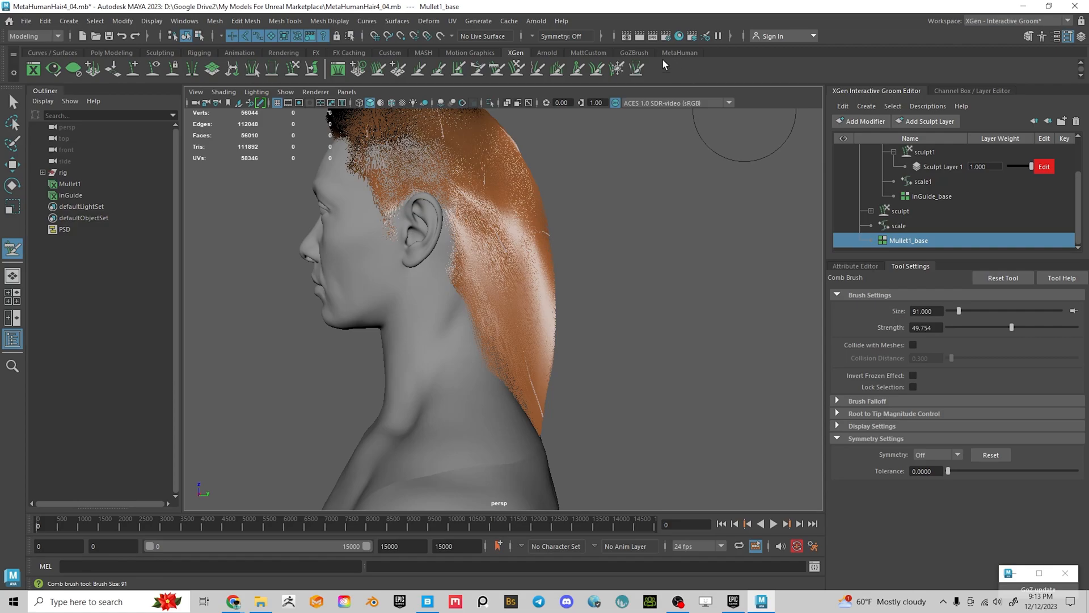
# Invert the frozen hairs again with the Freeze brush and go back to combing
pyautogui.click(617, 68)
pyautogui.click(923, 408)
pyautogui.click(498, 68)
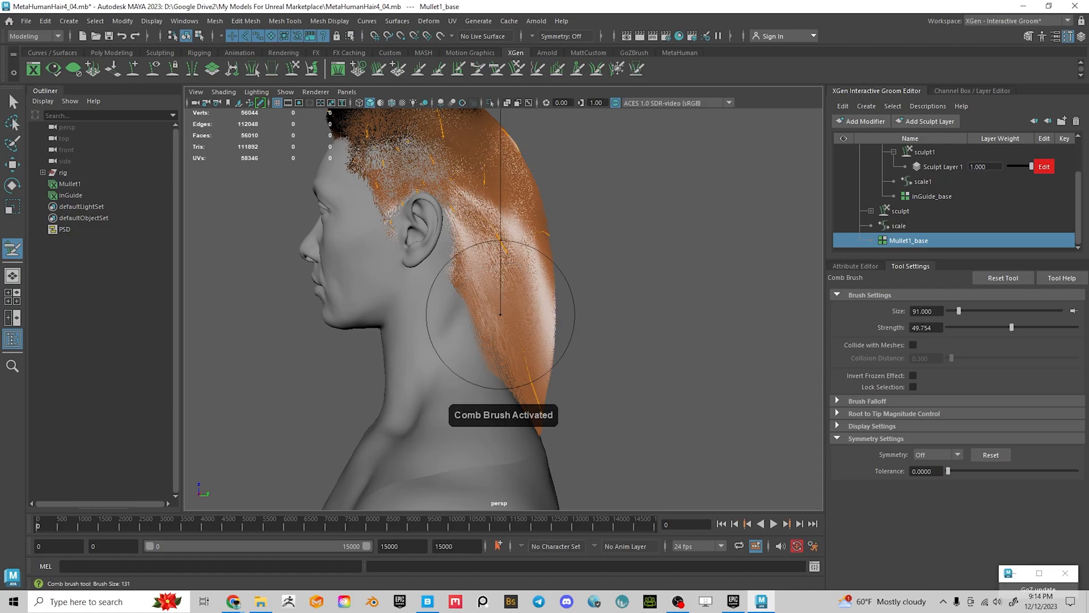
# Comb the hair behind the right ear down along the neck
pyautogui.keyDown('alt'); pyautogui.moveTo(486, 322); pyautogui.dragTo(360, 343); pyautogui.keyUp('alt')
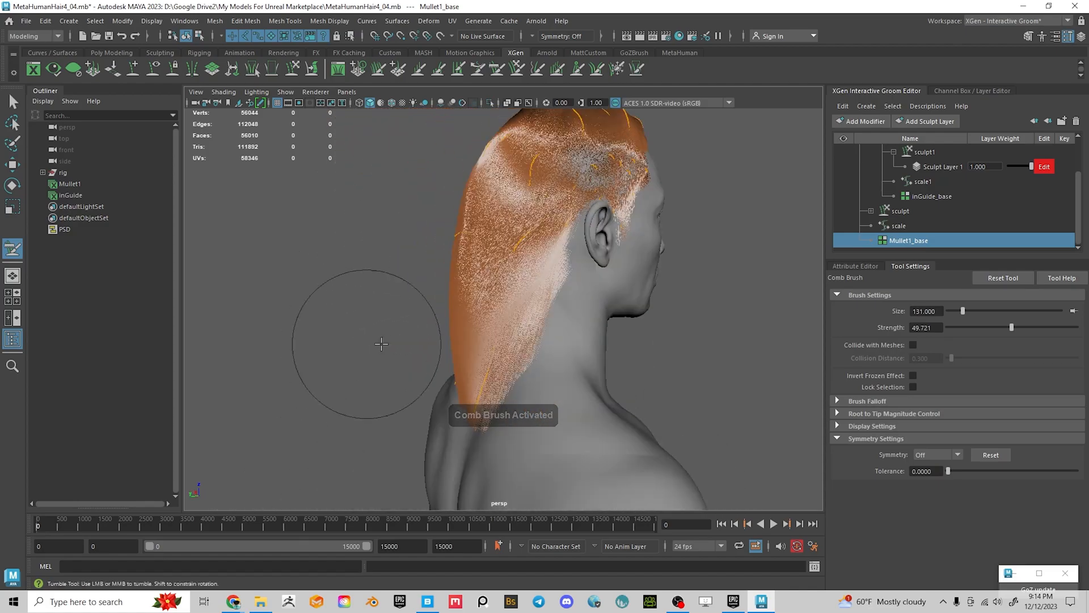
pyautogui.keyDown('alt'); pyautogui.moveTo(563, 360); pyautogui.dragTo(544, 345); pyautogui.keyUp('alt')
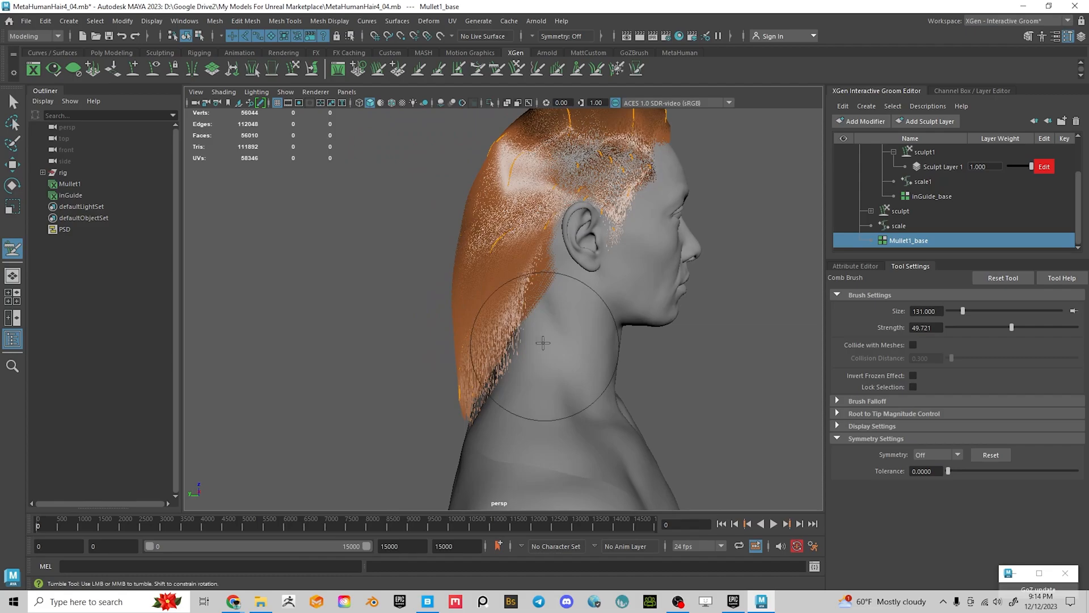
pyautogui.keyDown('alt'); pyautogui.moveTo(545, 345); pyautogui.dragTo(575, 363, button='right'); pyautogui.keyUp('alt')
pyautogui.keyDown('alt'); pyautogui.moveTo(576, 363); pyautogui.dragTo(573, 389, button='middle'); pyautogui.keyUp('alt')
pyautogui.moveTo(543, 362); pyautogui.dragTo(527, 369)
pyautogui.moveTo(539, 262); pyautogui.dragTo(513, 269)
# Reduce the comb brush size to 89 while framing the back and sides of the neck
pyautogui.moveTo(547, 329)
pyautogui.keyDown('alt'); pyautogui.mouseDown()
pyautogui.moveTo(522, 340)
pyautogui.moveTo(547, 337)
pyautogui.mouseUp(); pyautogui.keyUp('alt')
pyautogui.keyDown('alt'); pyautogui.moveTo(506, 373); pyautogui.dragTo(595, 411); pyautogui.keyUp('alt')
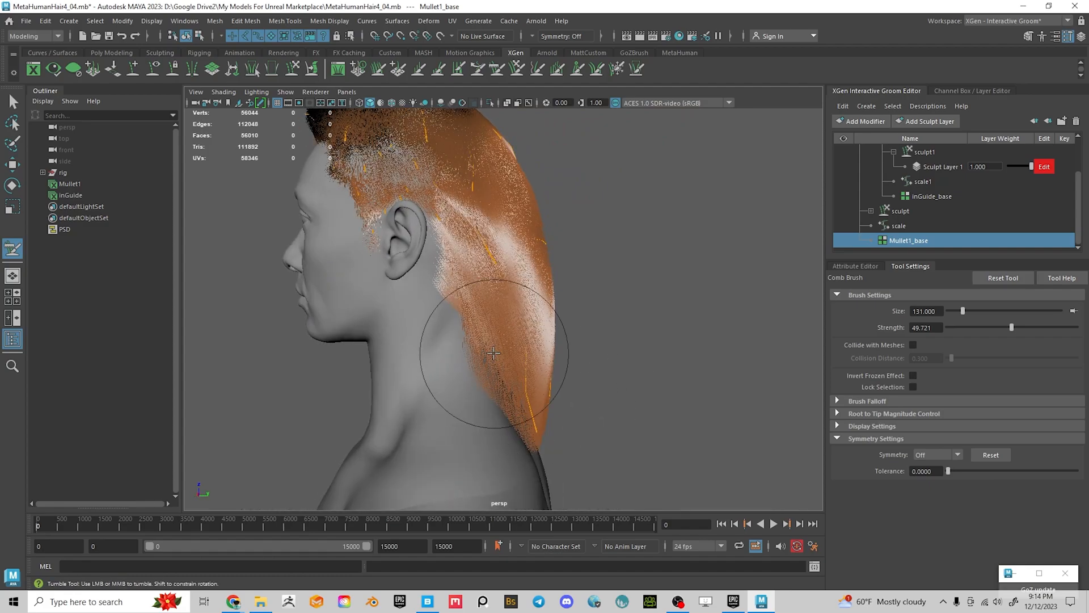
pyautogui.keyDown('alt'); pyautogui.moveTo(474, 314); pyautogui.dragTo(480, 263, button='right'); pyautogui.keyUp('alt')
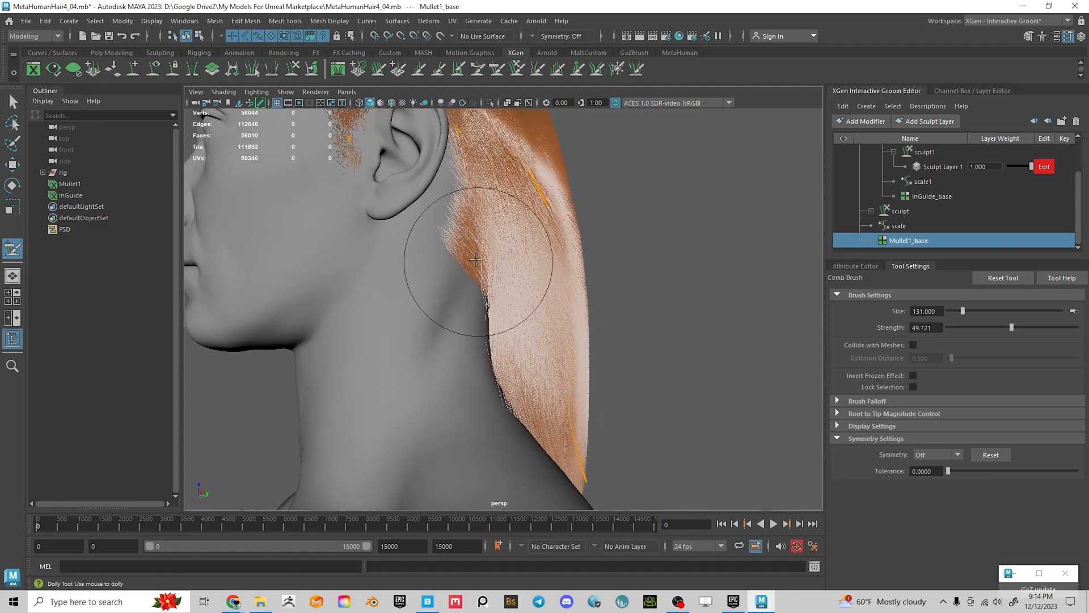
pyautogui.keyDown('alt'); pyautogui.moveTo(492, 267); pyautogui.dragTo(464, 381); pyautogui.keyUp('alt')
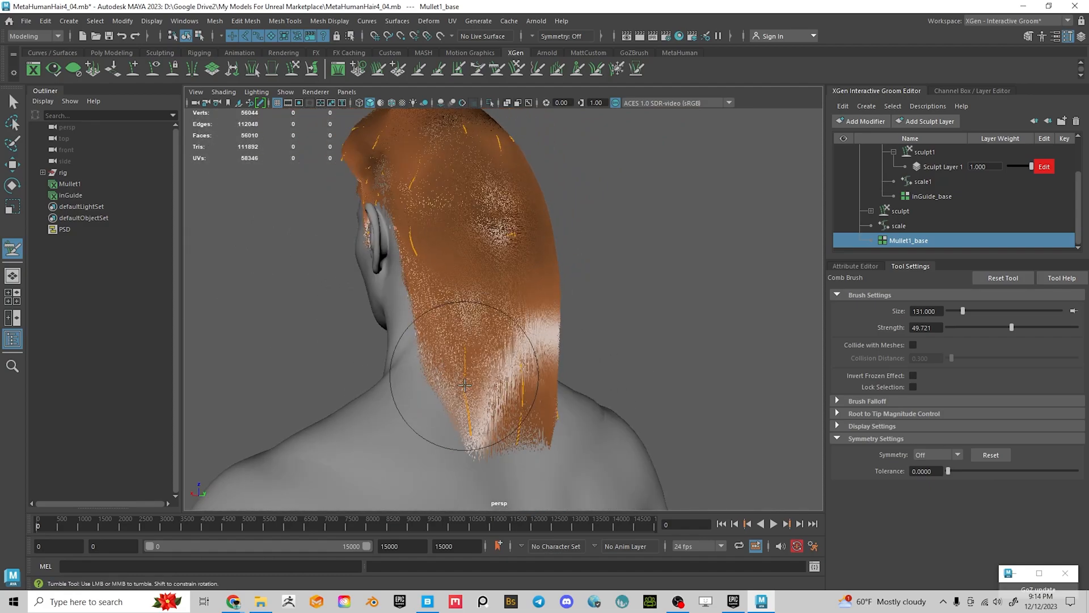
pyautogui.keyDown('alt'); pyautogui.moveTo(520, 400); pyautogui.dragTo(450, 384); pyautogui.keyUp('alt')
pyautogui.keyDown('alt'); pyautogui.moveTo(450, 384); pyautogui.dragTo(592, 351, button='right'); pyautogui.keyUp('alt')
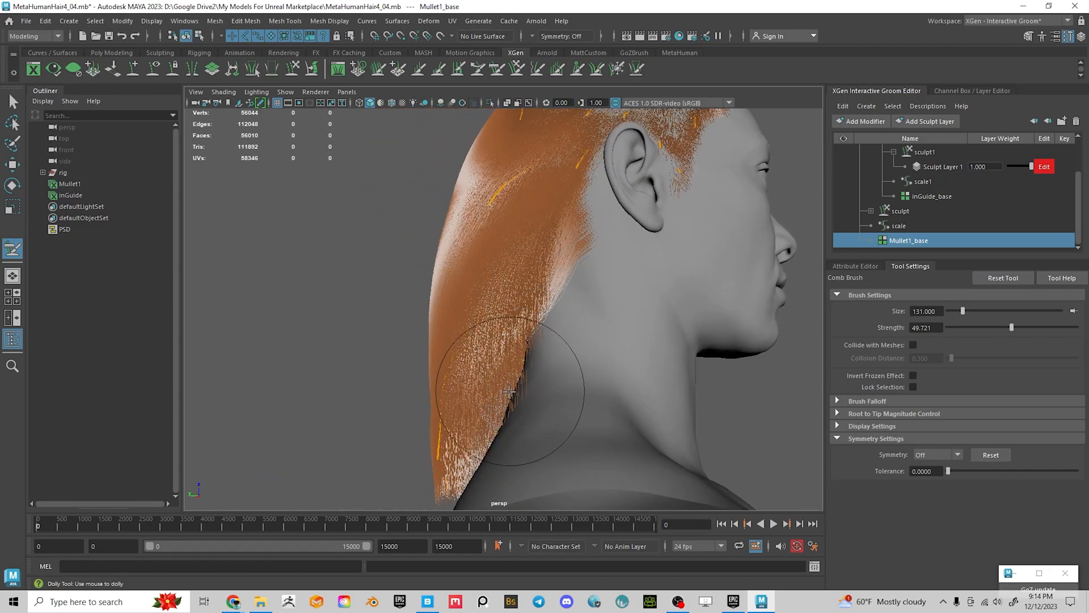
pyautogui.keyDown('alt'); pyautogui.moveTo(544, 371); pyautogui.dragTo(668, 374); pyautogui.keyUp('alt')
pyautogui.keyDown('alt'); pyautogui.moveTo(667, 374); pyautogui.dragTo(576, 357, button='right'); pyautogui.keyUp('alt')
pyautogui.keyDown('alt'); pyautogui.moveTo(576, 357); pyautogui.dragTo(638, 349); pyautogui.keyUp('alt')
pyautogui.keyDown('alt'); pyautogui.moveTo(543, 240); pyautogui.dragTo(633, 286, button='right'); pyautogui.keyUp('alt')
pyautogui.keyDown('alt'); pyautogui.moveTo(633, 287); pyautogui.dragTo(630, 395, button='middle'); pyautogui.keyUp('alt')
pyautogui.moveTo(588, 323); pyautogui.dragTo(555, 302)
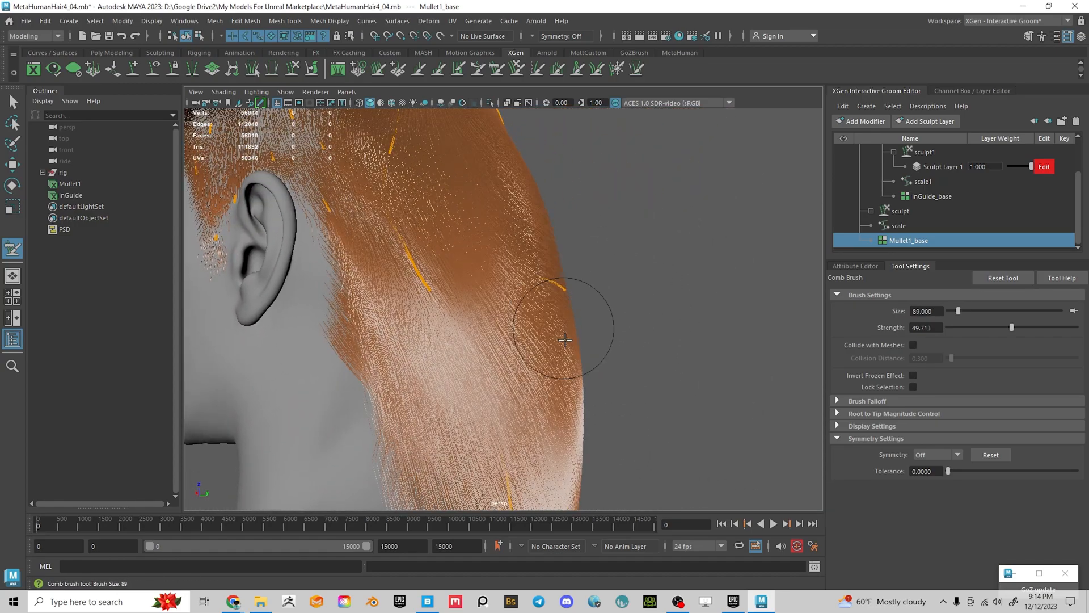
pyautogui.keyDown('alt'); pyautogui.moveTo(549, 342); pyautogui.dragTo(662, 260); pyautogui.keyUp('alt')
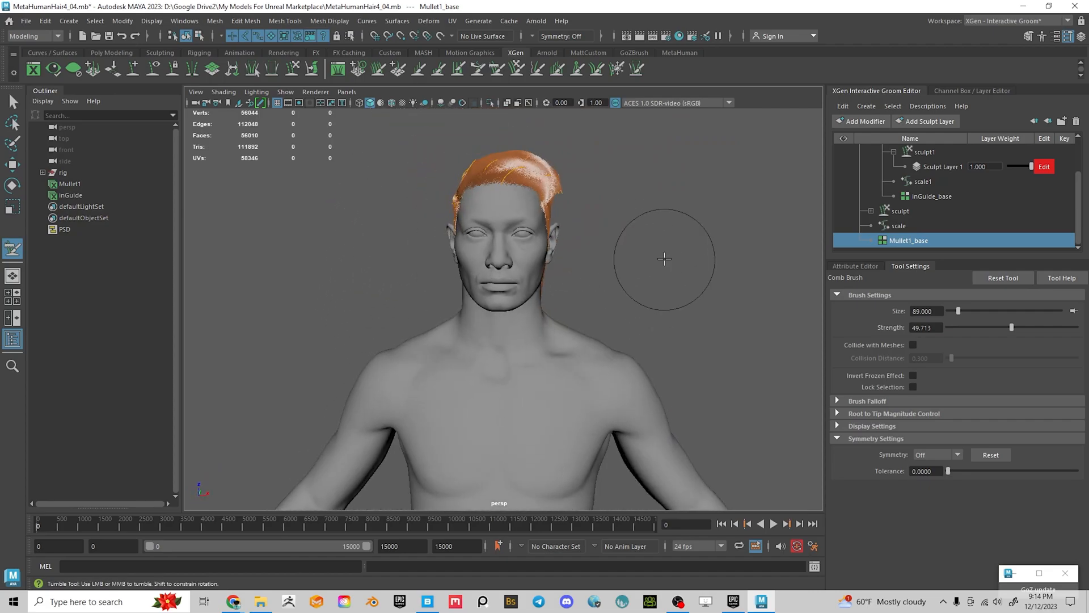
# Save the scene as MetaHumanHair4_05.mb by changing the version number from 04 to 05
pyautogui.hotkey('ctrl', 'shift', 's')
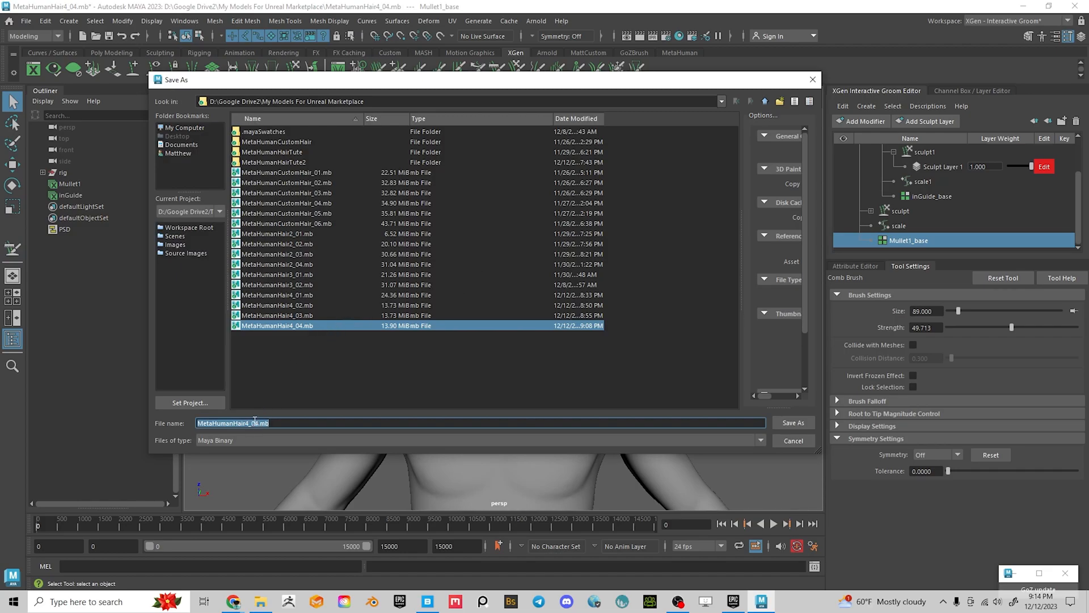
pyautogui.moveTo(255, 422); pyautogui.dragTo(405, 423)
pyautogui.write('5')
pyautogui.press('Return')
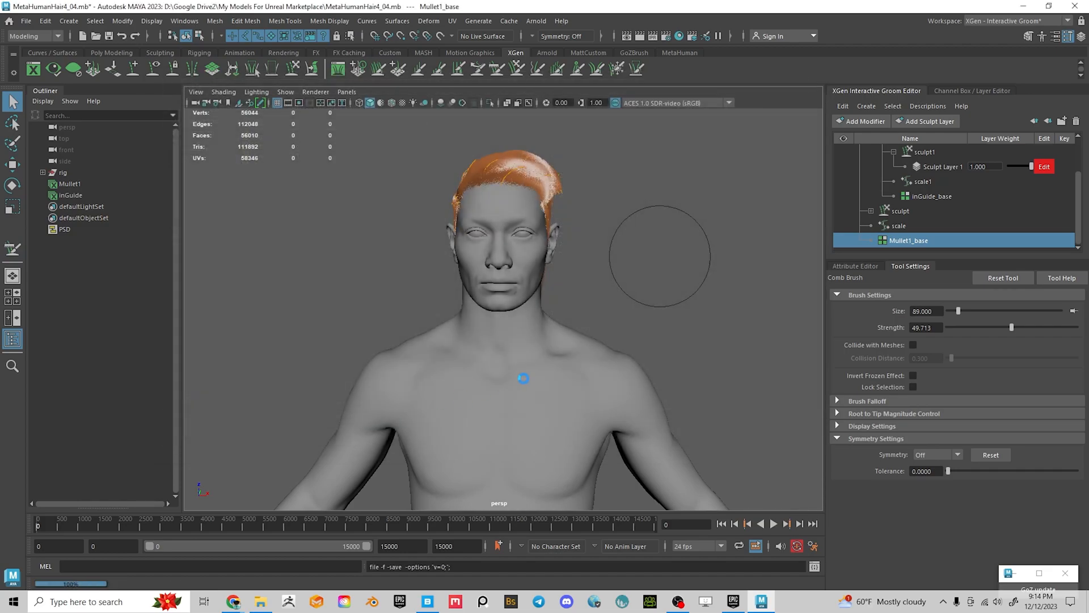
pyautogui.keyDown('alt'); pyautogui.moveTo(572, 291); pyautogui.dragTo(644, 352); pyautogui.keyUp('alt')
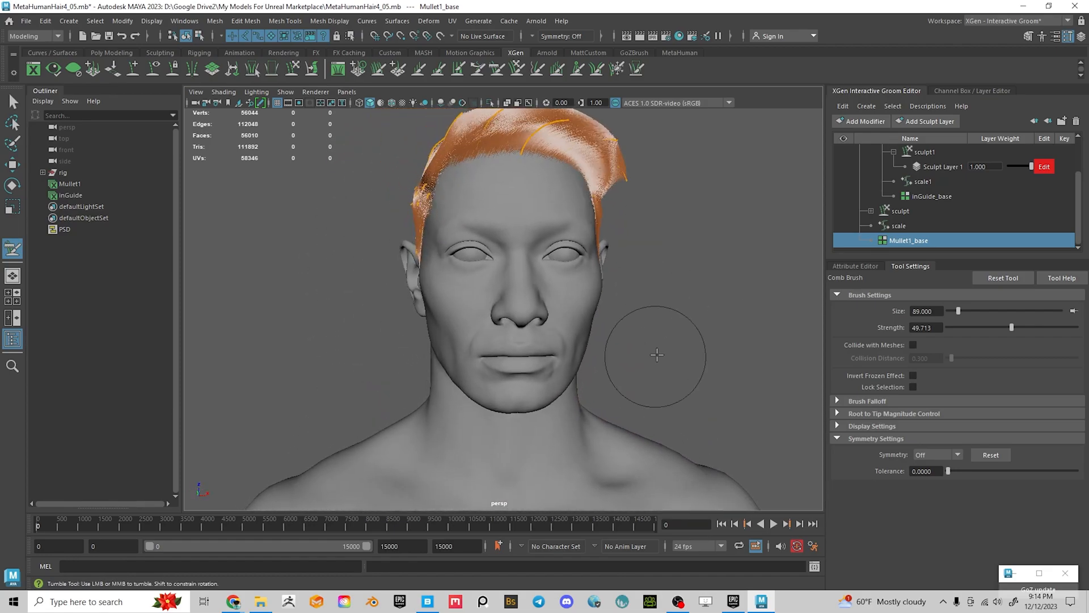
pyautogui.keyDown('alt'); pyautogui.moveTo(644, 353); pyautogui.dragTo(733, 315, button='middle'); pyautogui.keyUp('alt')
pyautogui.keyDown('alt'); pyautogui.moveTo(734, 315); pyautogui.dragTo(590, 320); pyautogui.keyUp('alt')
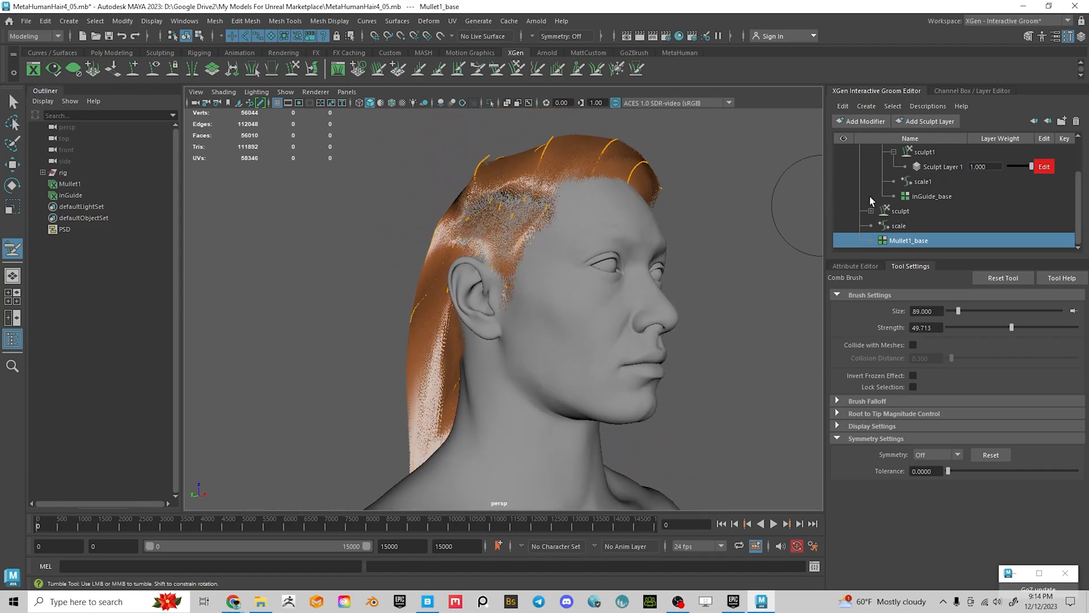
# Select the Mullet1 groom and add a Clump modifier to it
pyautogui.scroll(2, 912, 182)
pyautogui.click(885, 152)
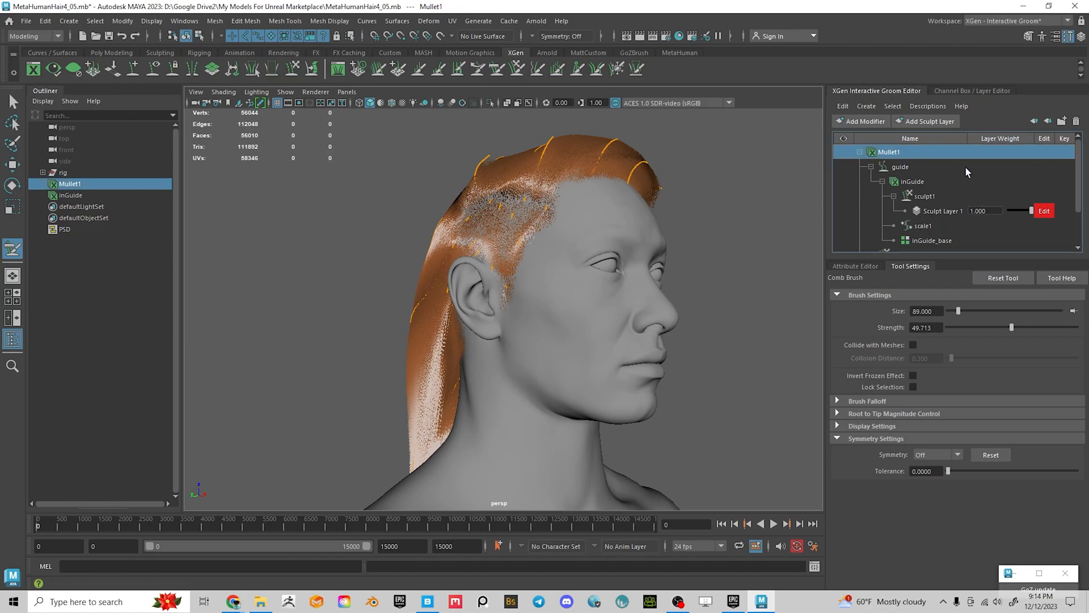
pyautogui.click(872, 123)
pyautogui.click(855, 142)
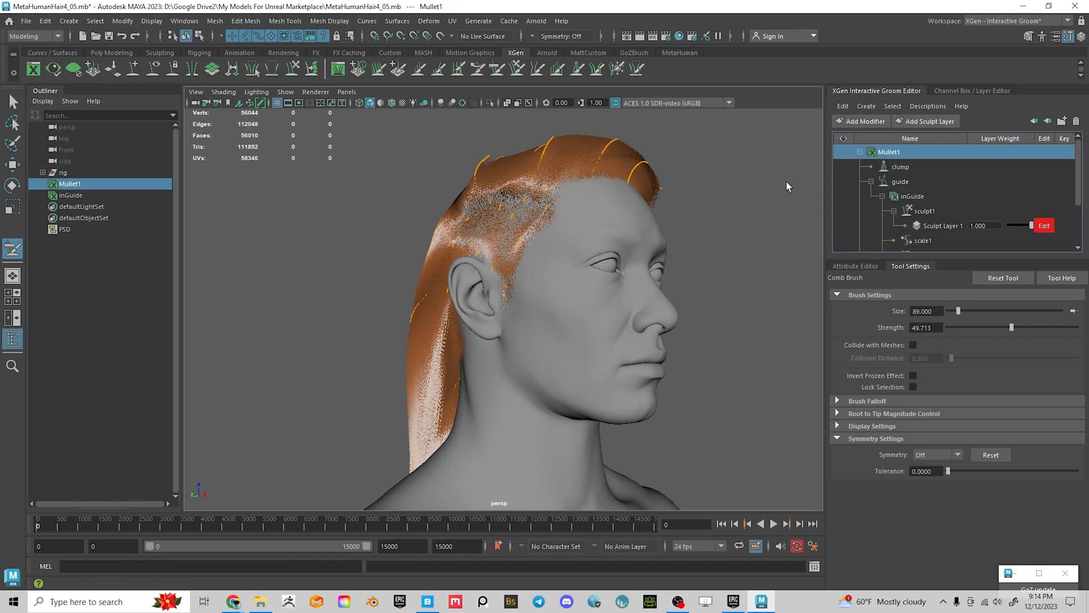
pyautogui.moveTo(730, 219)
pyautogui.keyDown('alt'); pyautogui.mouseDown()
pyautogui.moveTo(777, 244)
pyautogui.moveTo(689, 299)
pyautogui.moveTo(759, 299)
pyautogui.moveTo(658, 332)
pyautogui.moveTo(617, 360)
pyautogui.moveTo(670, 315)
pyautogui.moveTo(707, 321)
pyautogui.moveTo(565, 278)
pyautogui.moveTo(534, 318)
pyautogui.moveTo(554, 316)
pyautogui.moveTo(520, 337)
pyautogui.moveTo(377, 328)
pyautogui.moveTo(141, 356)
pyautogui.moveTo(413, 331)
pyautogui.mouseUp(); pyautogui.keyUp('alt')
# Set the clump modifier's Clump Points Density to 0.5
pyautogui.scroll(3, 658, 332)
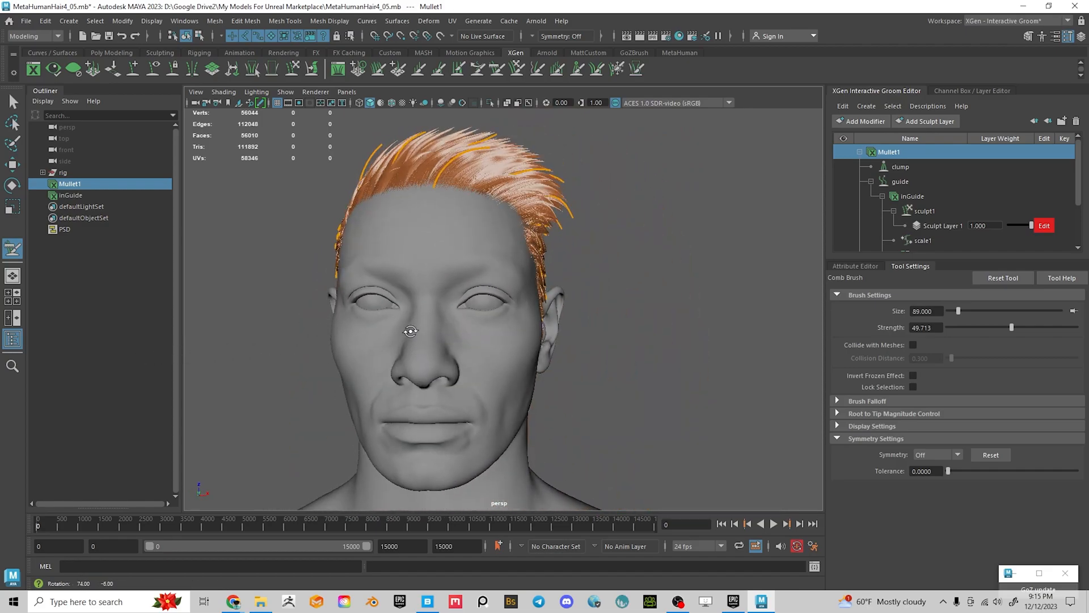
pyautogui.click(843, 266)
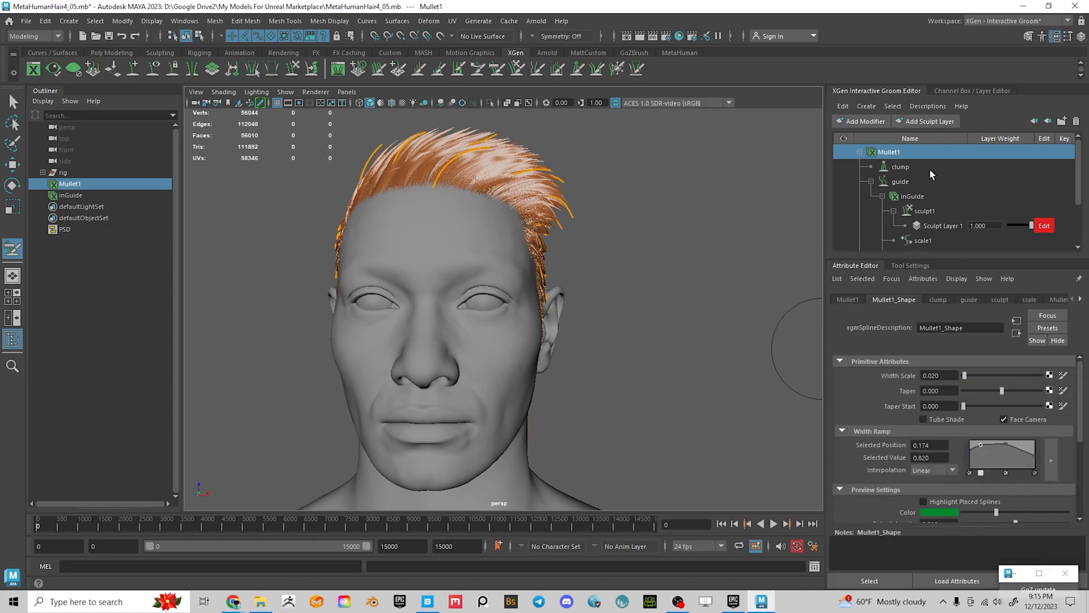
pyautogui.click(908, 167)
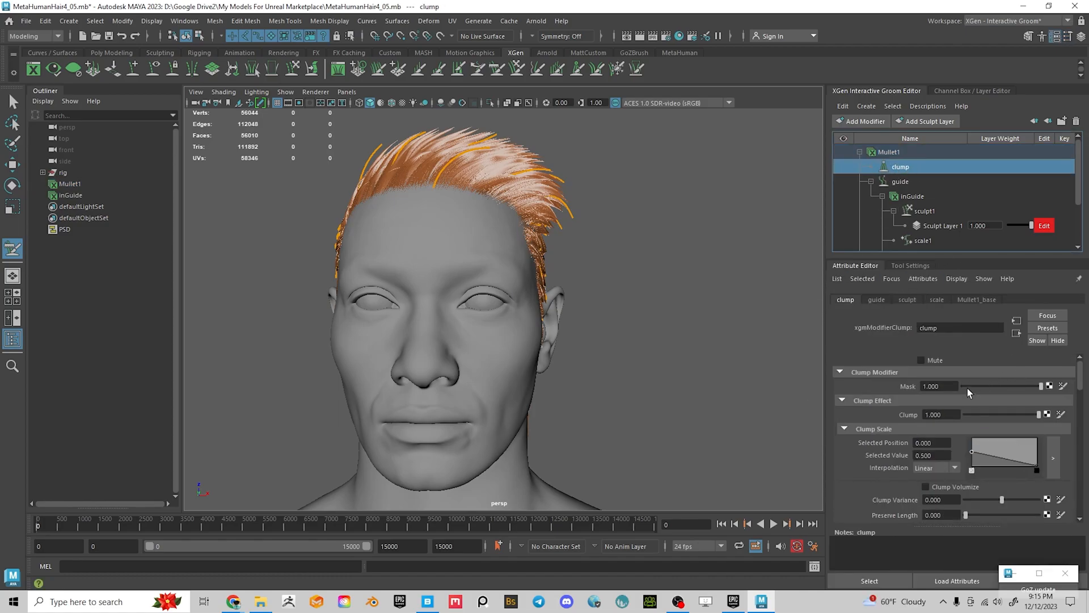
pyautogui.scroll(-3, 969, 397)
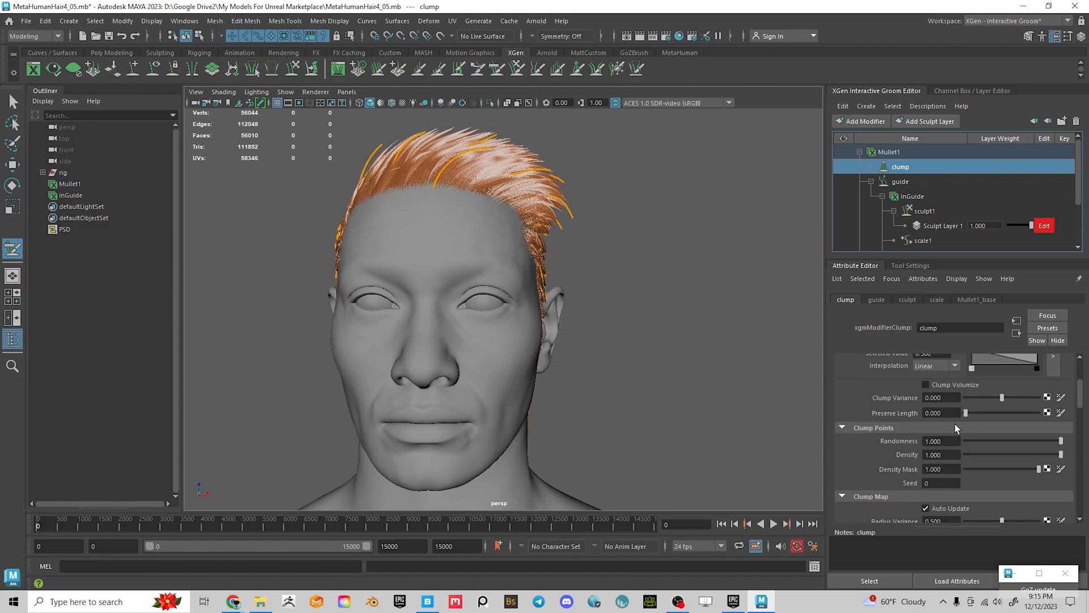
pyautogui.click(950, 454)
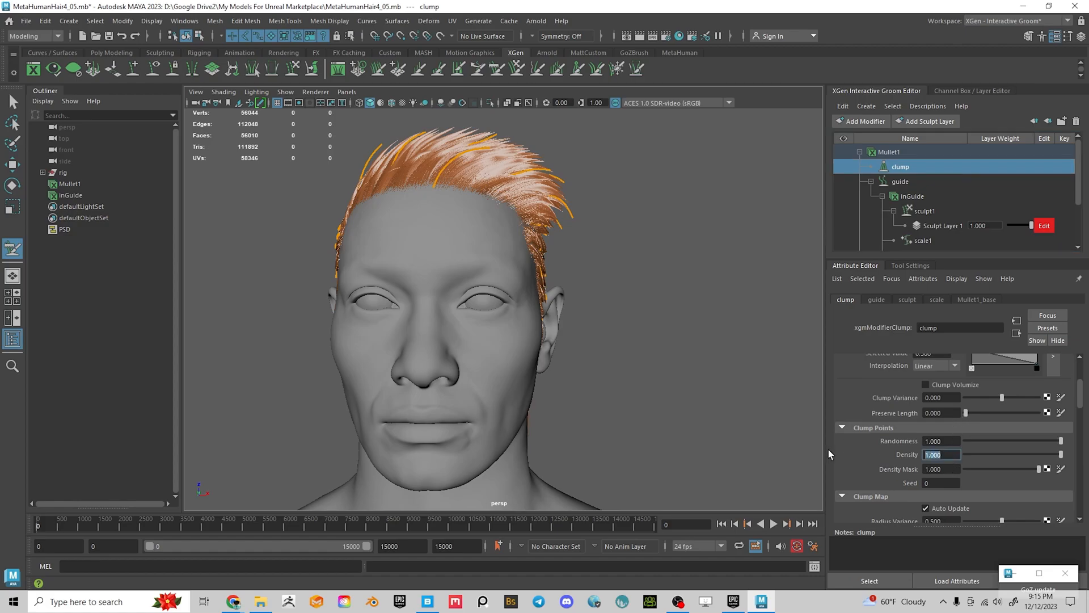
pyautogui.write('0.5')
pyautogui.press('Return')
pyautogui.keyDown('alt'); pyautogui.moveTo(555, 248); pyautogui.dragTo(564, 306); pyautogui.keyUp('alt')
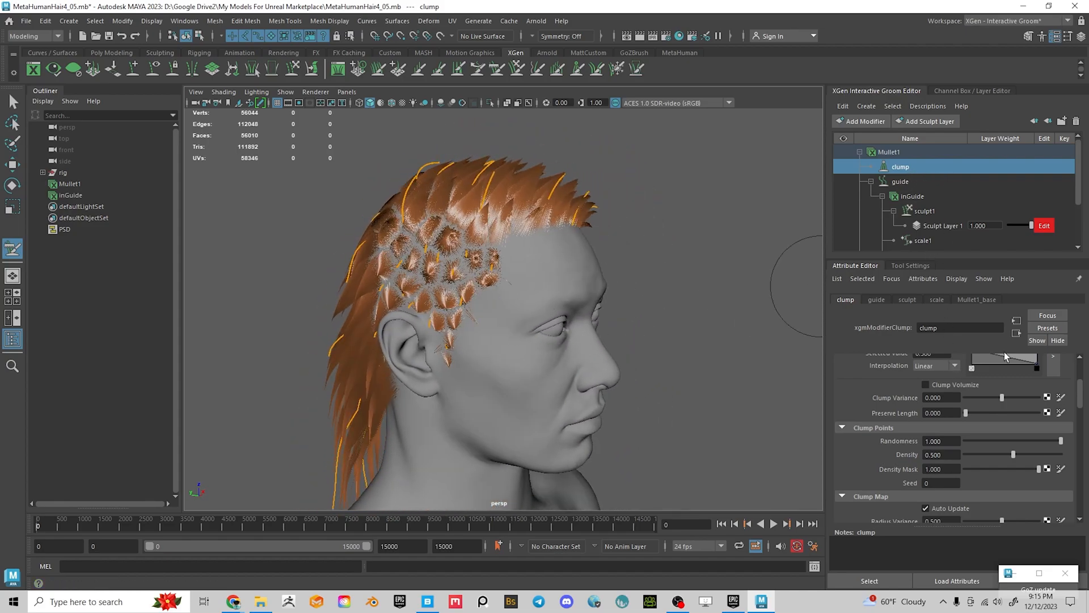
# Test the Mask and Clump sliders, comparing clumped and unclumped hair, ending near full strength
pyautogui.scroll(3, 987, 401)
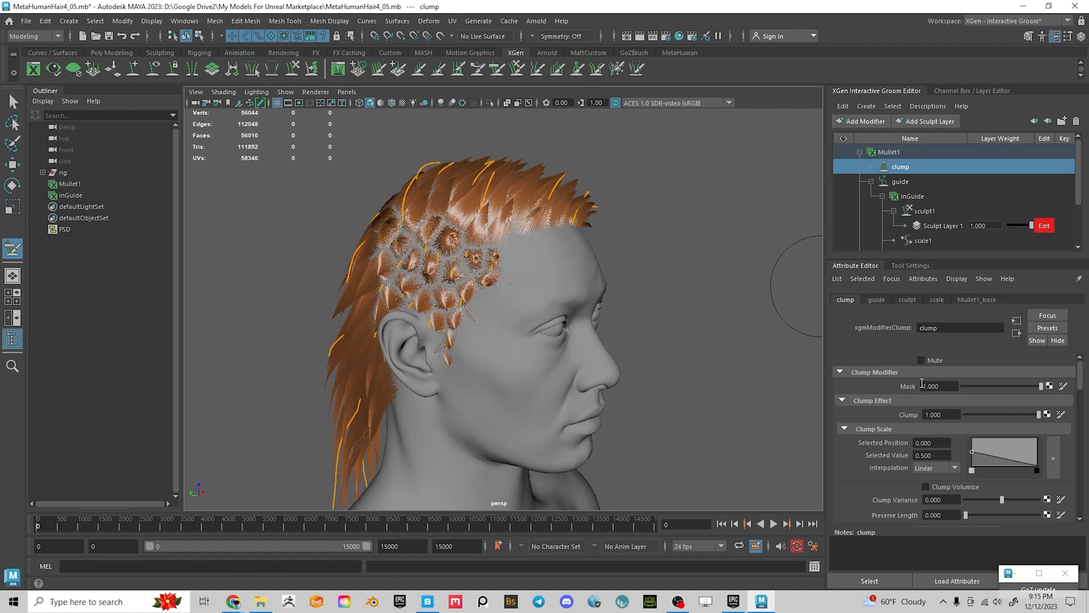
pyautogui.moveTo(1007, 413); pyautogui.dragTo(1086, 423)
pyautogui.moveTo(993, 387); pyautogui.dragTo(884, 385)
pyautogui.moveTo(964, 386); pyautogui.dragTo(805, 388)
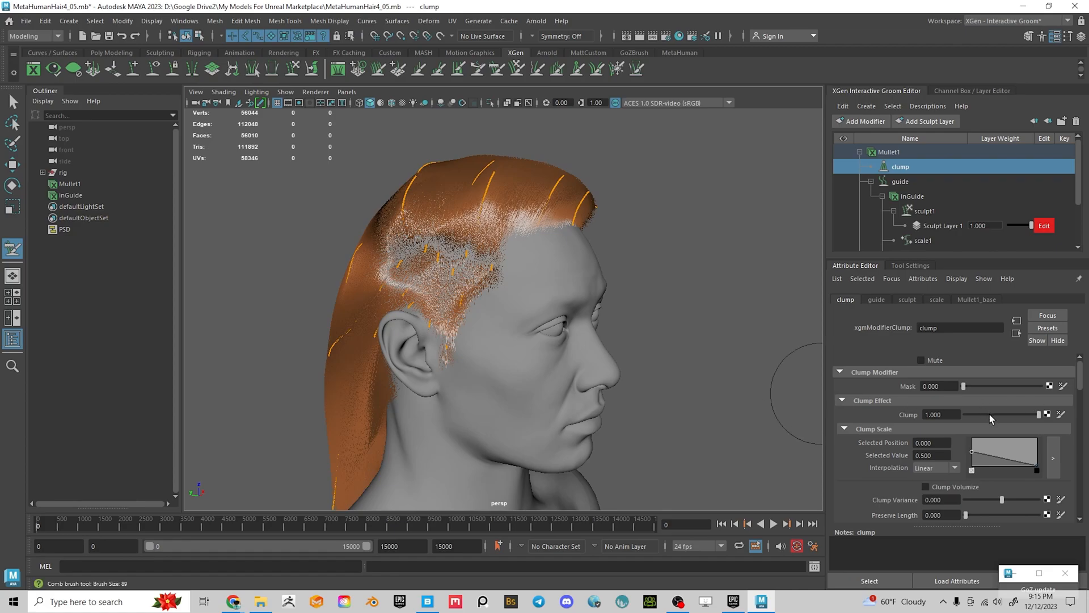
pyautogui.moveTo(989, 415); pyautogui.dragTo(868, 422)
pyautogui.moveTo(967, 416); pyautogui.dragTo(1053, 386)
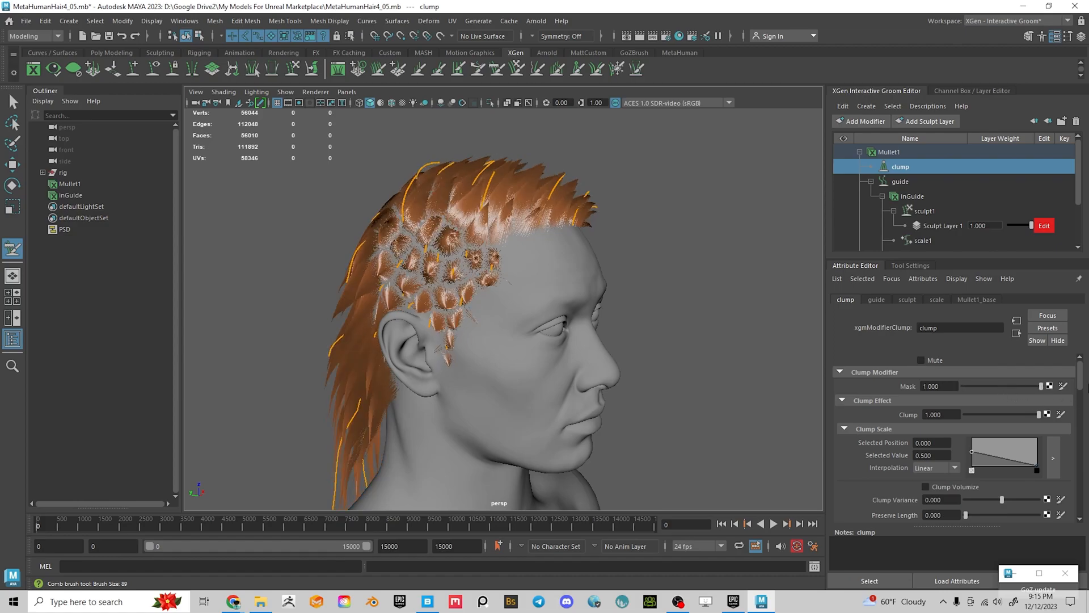
# Create a 1024, white-start MulletClump map for the Clump Mask in the My Models For Unreal Marketplace folder
pyautogui.click(1063, 386)
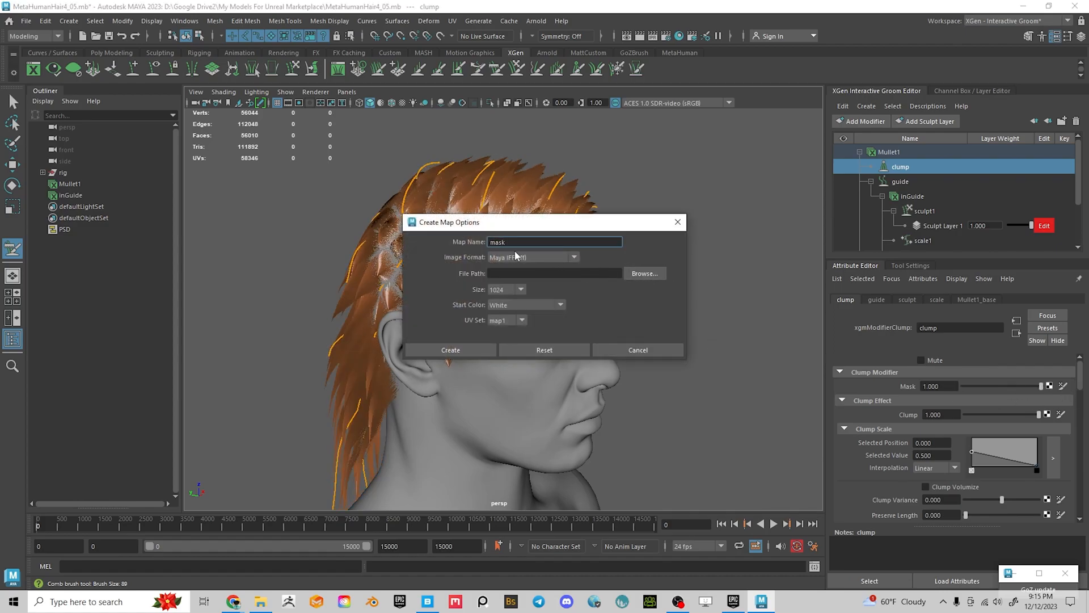
pyautogui.write('MulletClump')
pyautogui.click(641, 273)
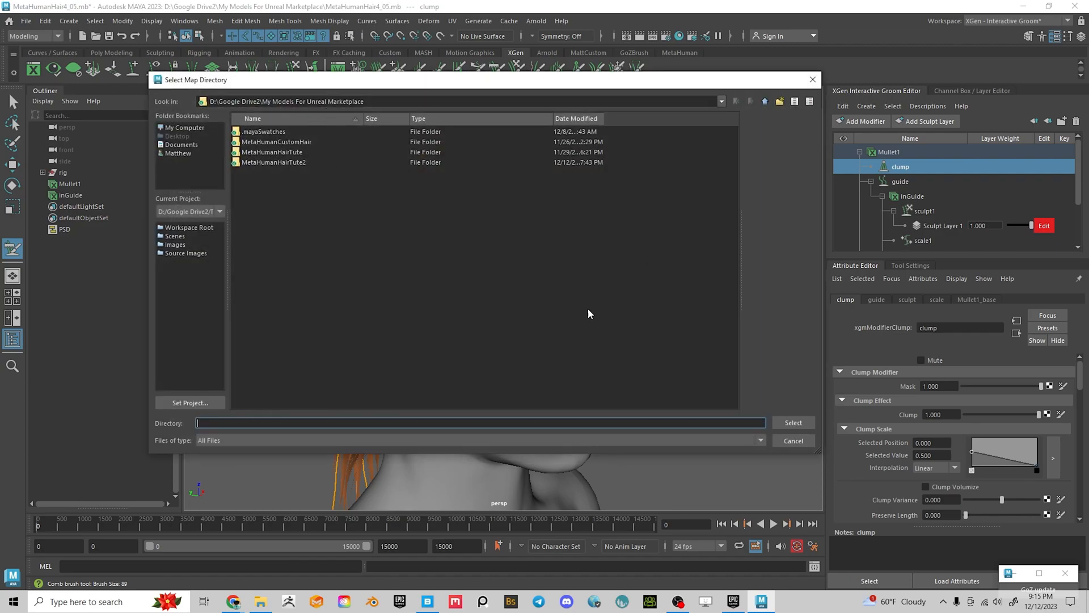
pyautogui.click(792, 423)
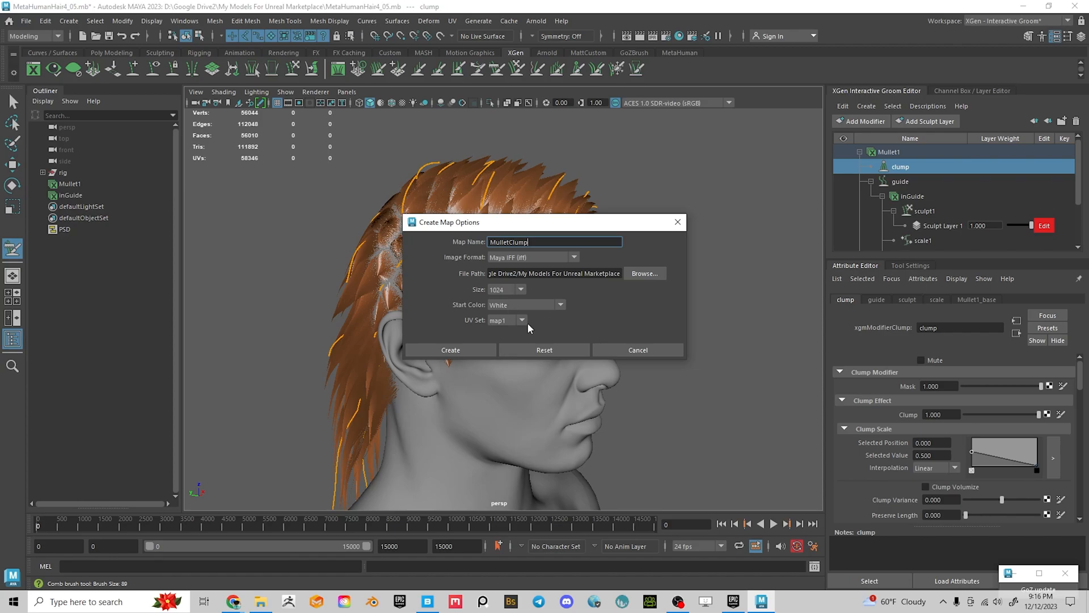
pyautogui.click(453, 351)
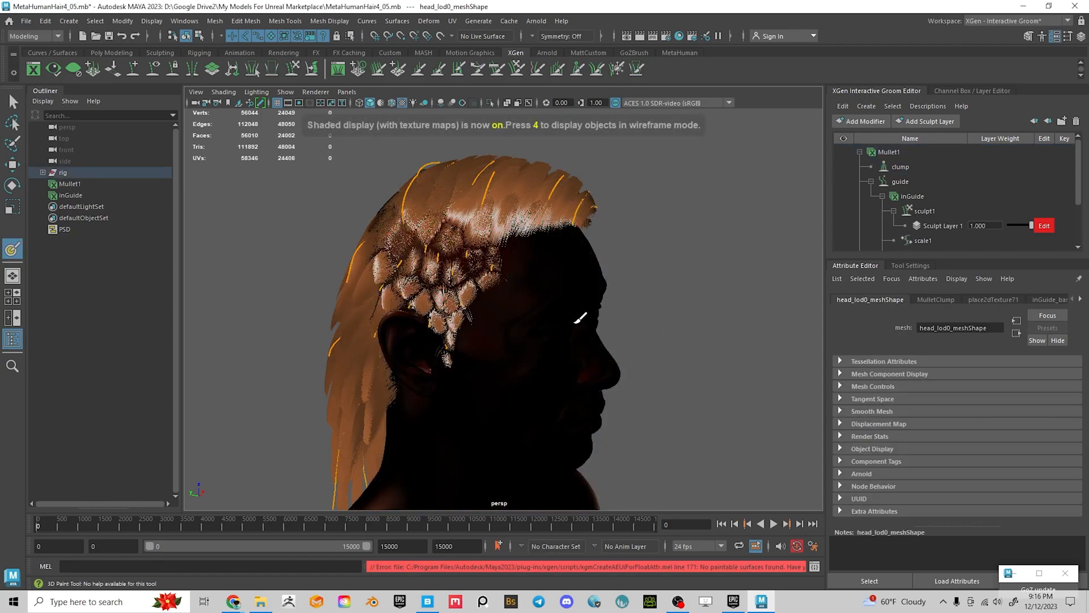
# Switch the viewport to plain shaded display and frame the head and hair
pyautogui.moveTo(573, 330)
pyautogui.keyDown('alt'); pyautogui.mouseDown()
pyautogui.moveTo(499, 316)
pyautogui.moveTo(548, 328)
pyautogui.moveTo(549, 339)
pyautogui.mouseUp(); pyautogui.keyUp('alt')
pyautogui.press('5')
pyautogui.moveTo(551, 278)
pyautogui.keyDown('alt'); pyautogui.mouseDown()
pyautogui.moveTo(539, 286)
pyautogui.moveTo(609, 370)
pyautogui.mouseUp(); pyautogui.keyUp('alt')
pyautogui.press('q')
pyautogui.keyDown('alt'); pyautogui.moveTo(655, 417); pyautogui.dragTo(671, 329, button='middle'); pyautogui.keyUp('alt')
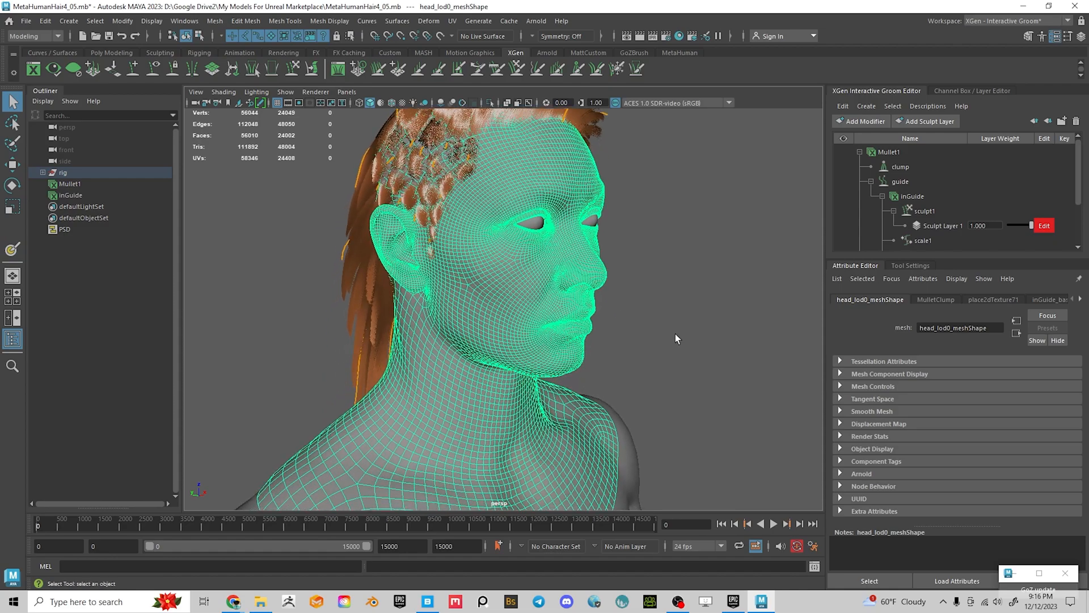
pyautogui.keyDown('alt'); pyautogui.moveTo(672, 329); pyautogui.dragTo(510, 366, button='right'); pyautogui.keyUp('alt')
pyautogui.keyDown('alt'); pyautogui.moveTo(510, 366); pyautogui.dragTo(488, 281, button='middle'); pyautogui.keyUp('alt')
pyautogui.keyDown('alt'); pyautogui.moveTo(488, 281); pyautogui.dragTo(499, 361); pyautogui.keyUp('alt')
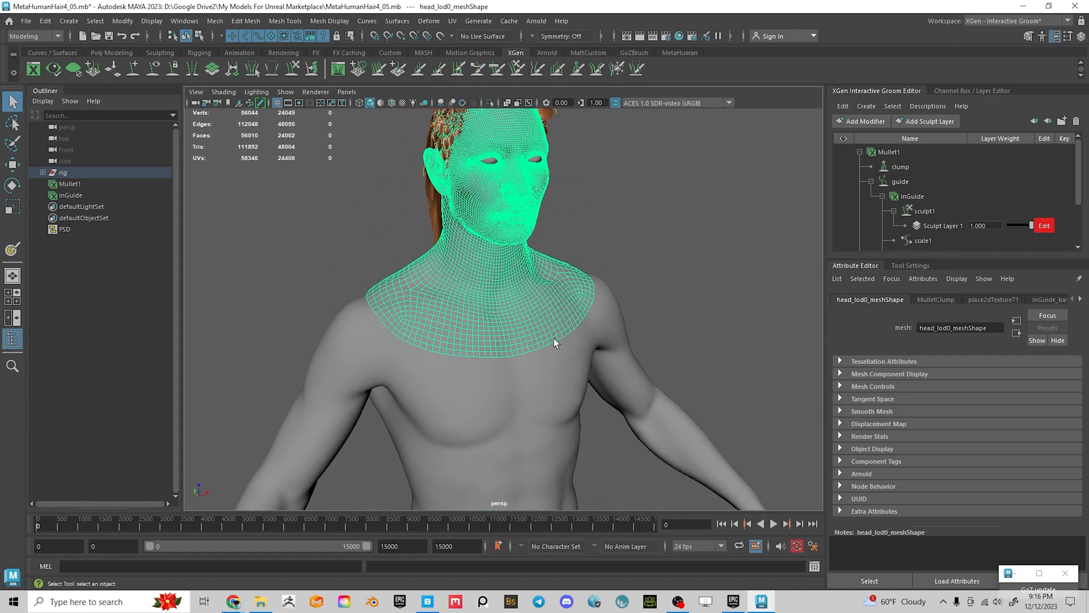
pyautogui.keyDown('alt'); pyautogui.moveTo(472, 372); pyautogui.dragTo(412, 395, button='right'); pyautogui.keyUp('alt')
pyautogui.keyDown('alt'); pyautogui.moveTo(413, 395); pyautogui.dragTo(414, 421, button='middle'); pyautogui.keyUp('alt')
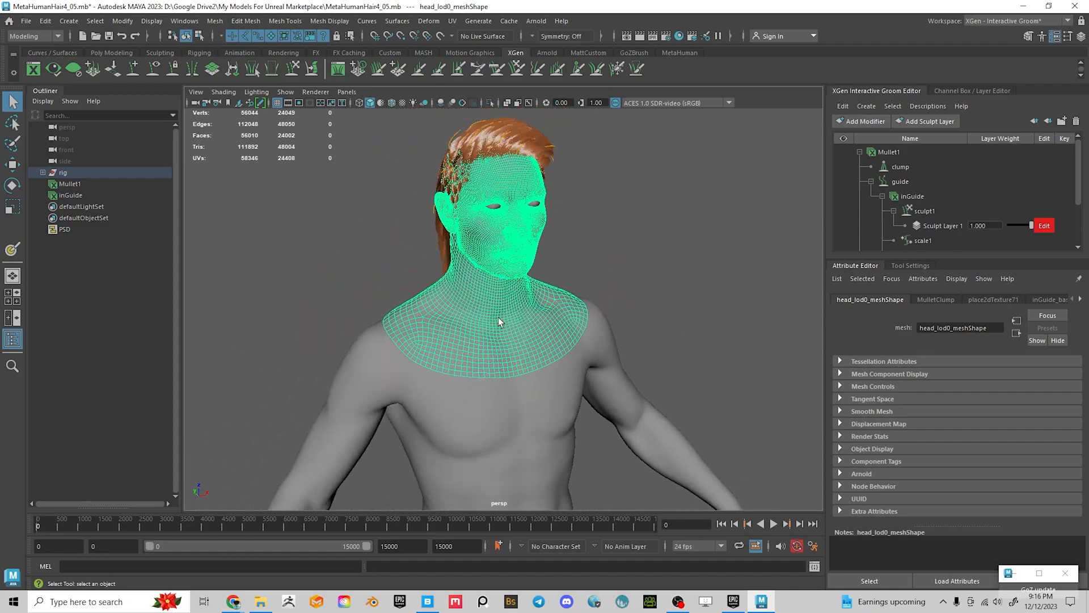
pyautogui.keyDown('alt'); pyautogui.moveTo(444, 299); pyautogui.dragTo(543, 345, button='right'); pyautogui.keyUp('alt')
pyautogui.keyDown('alt'); pyautogui.moveTo(542, 344); pyautogui.dragTo(533, 389, button='middle'); pyautogui.keyUp('alt')
pyautogui.keyDown('alt'); pyautogui.moveTo(533, 389); pyautogui.dragTo(505, 345); pyautogui.keyUp('alt')
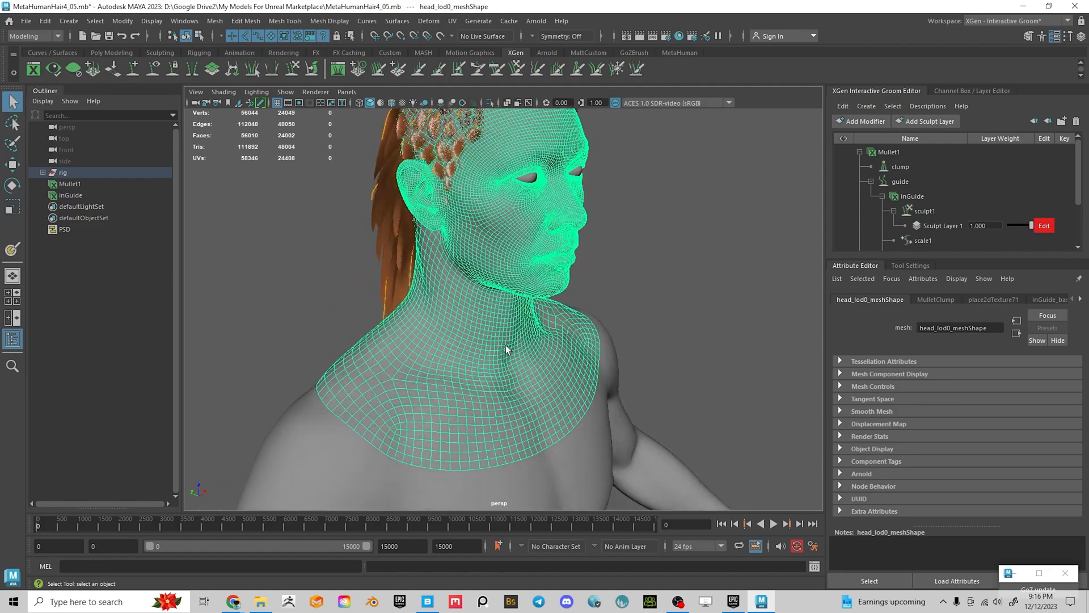
# Assign a new Blinn material, blinn1, to the head mesh
pyautogui.rightClick(509, 259)
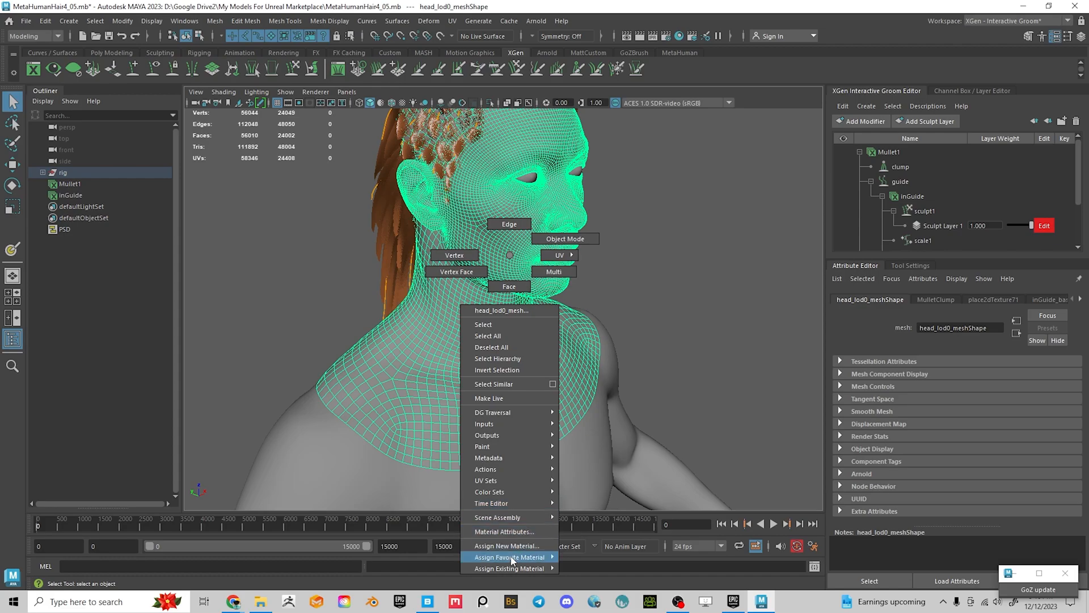
pyautogui.moveTo(513, 557)
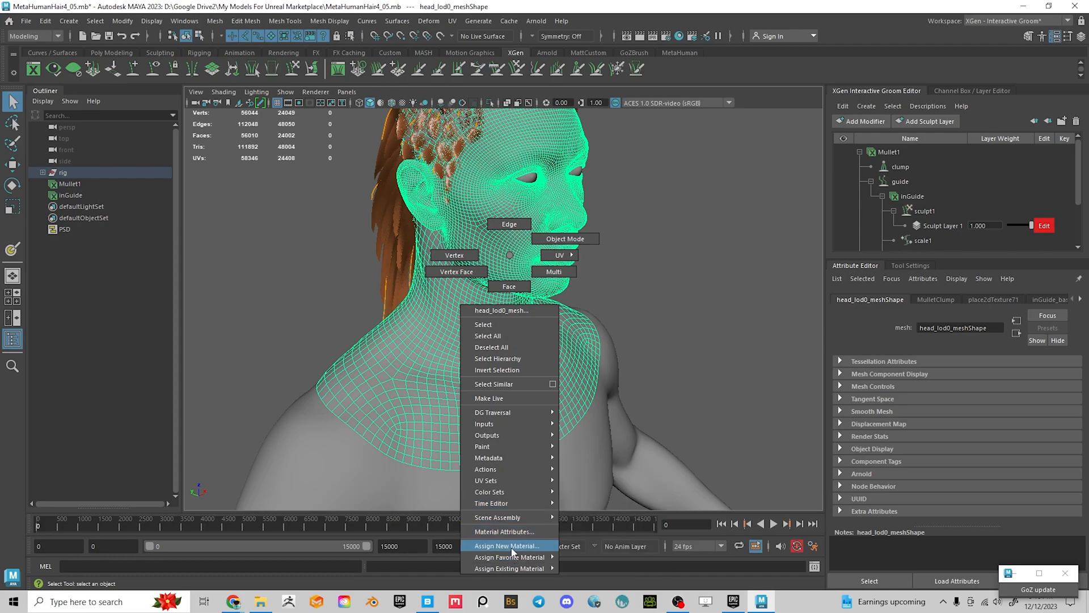
pyautogui.click(512, 546)
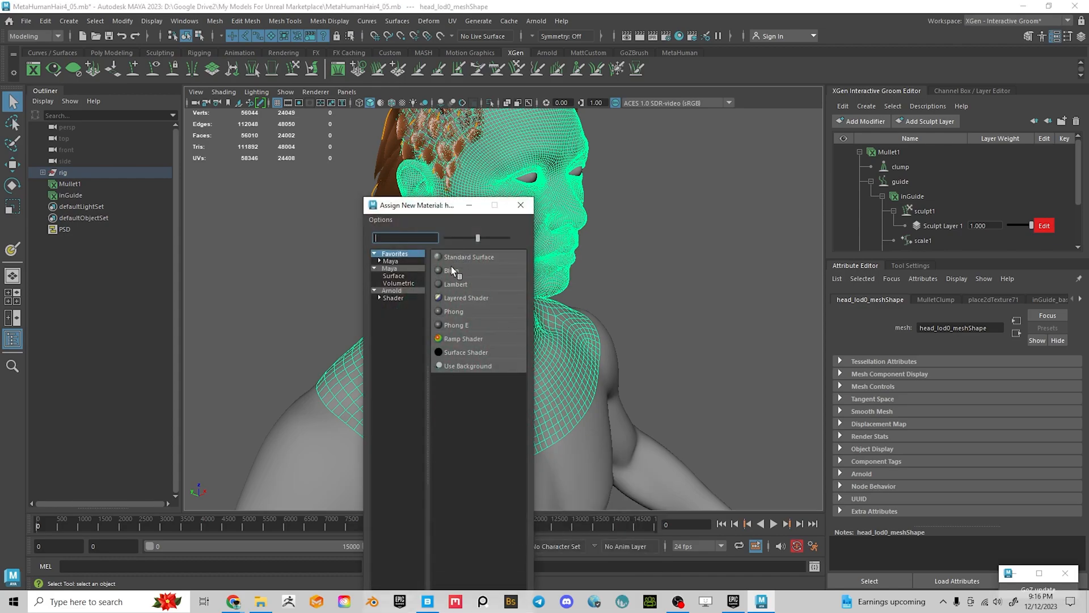
pyautogui.click(451, 270)
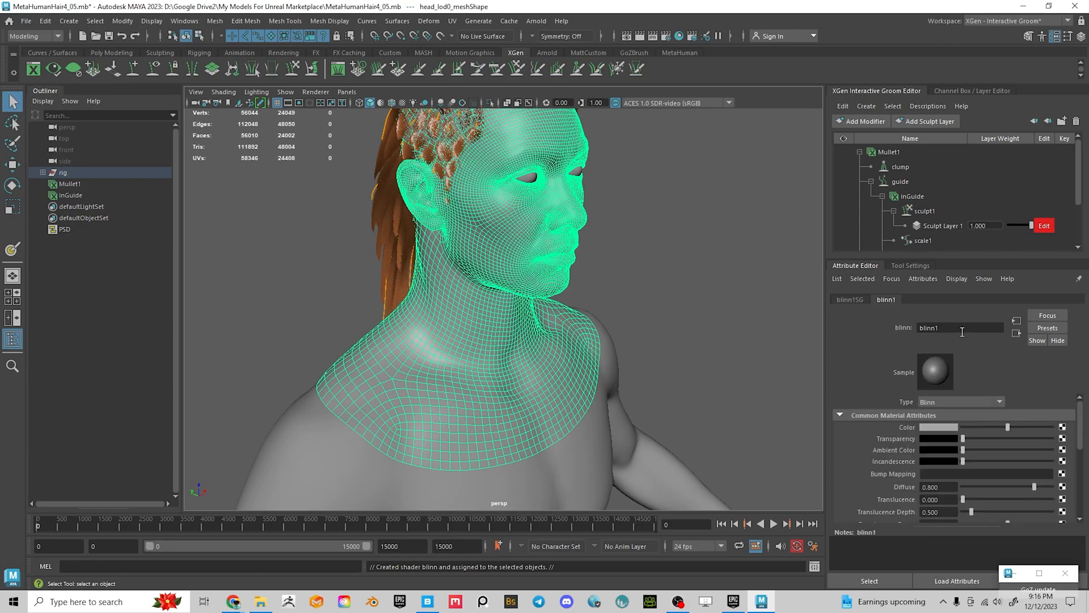
# Reselect the head mesh and show the Mullet1 clump modifier's settings
pyautogui.click(690, 284)
pyautogui.keyDown('alt'); pyautogui.moveTo(568, 267); pyautogui.dragTo(557, 382, button='middle'); pyautogui.keyUp('alt')
pyautogui.keyDown('alt'); pyautogui.moveTo(556, 381); pyautogui.dragTo(615, 403, button='right'); pyautogui.keyUp('alt')
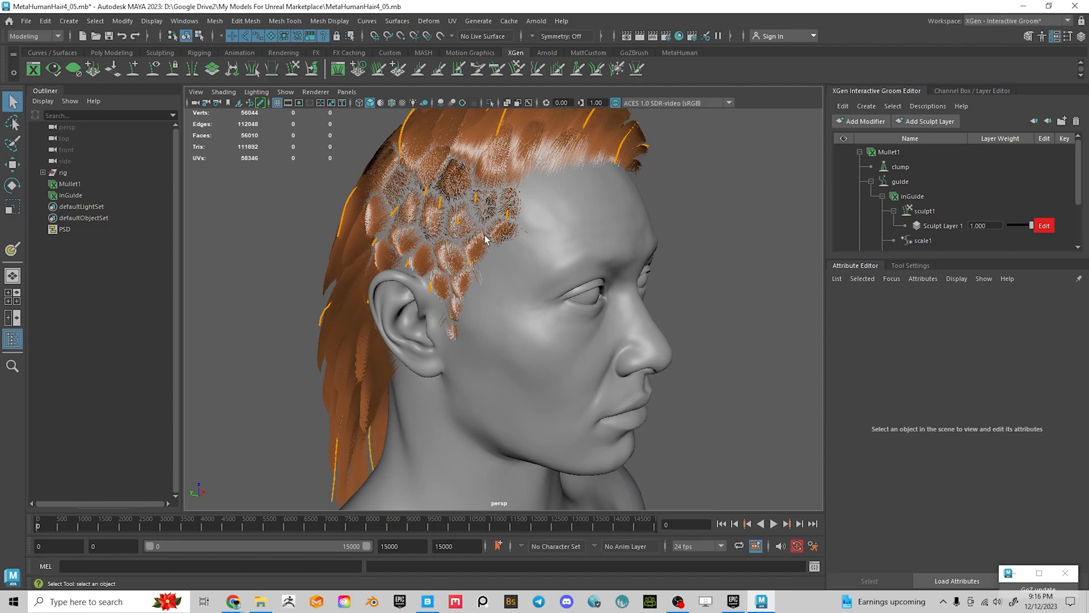
pyautogui.click(584, 292)
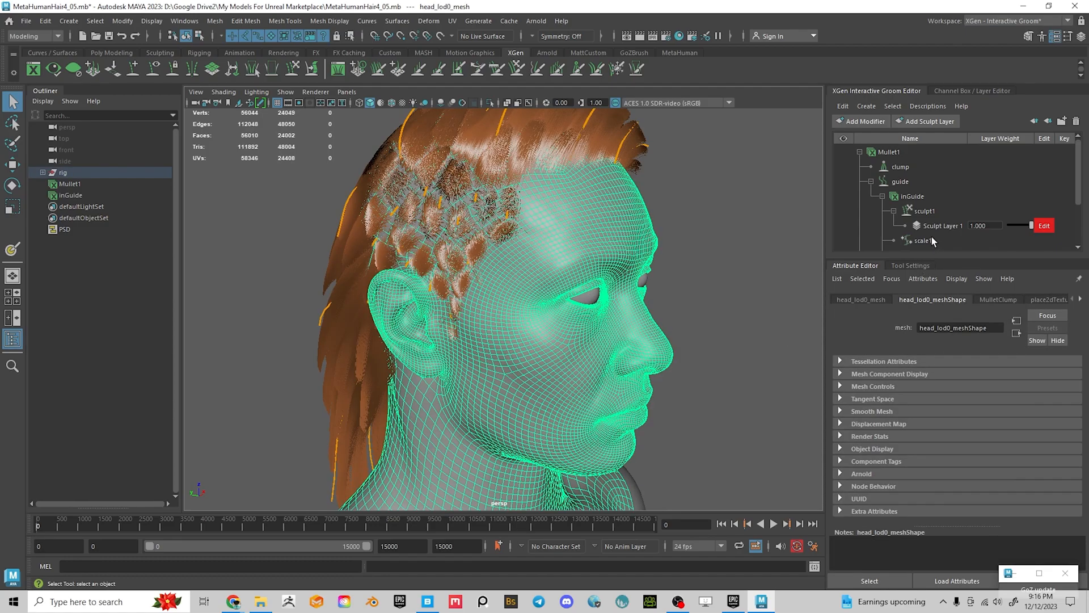
pyautogui.click(907, 167)
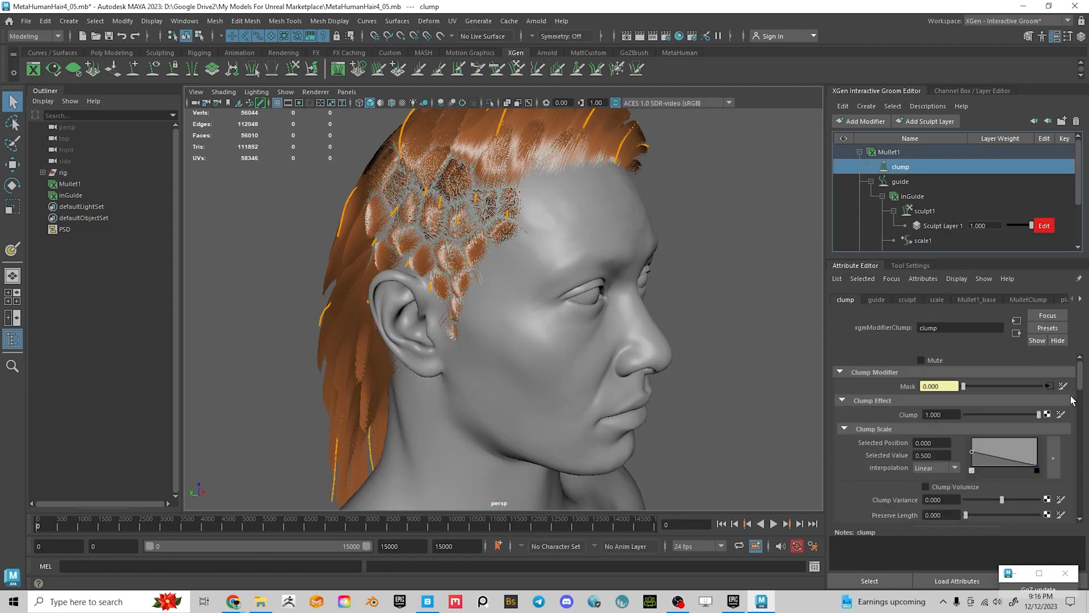
# Break the clump mask's existing map connection
pyautogui.rightClick(906, 387)
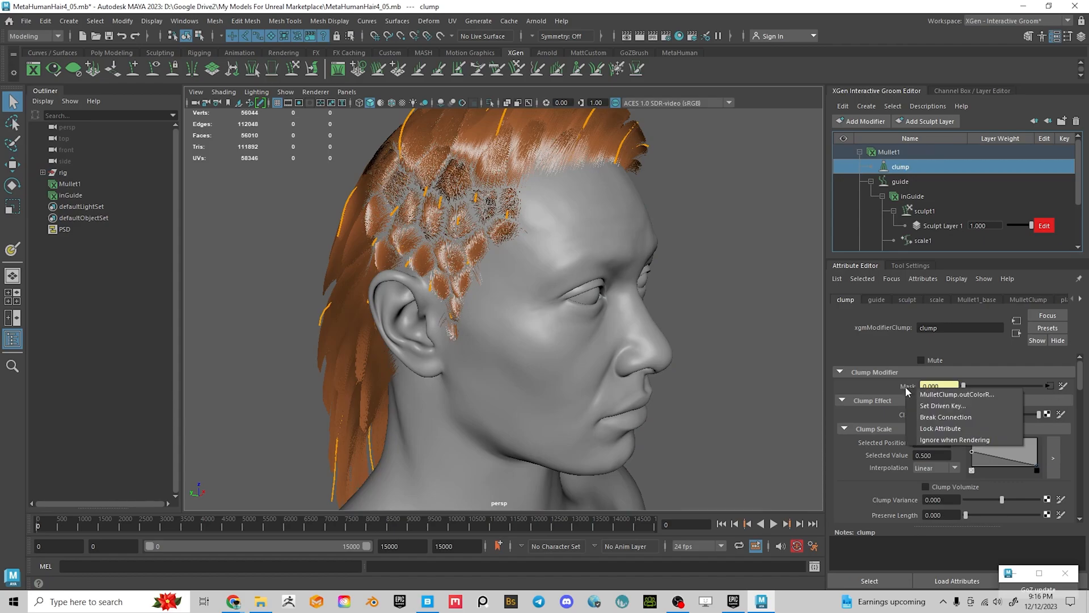
pyautogui.click(1063, 387)
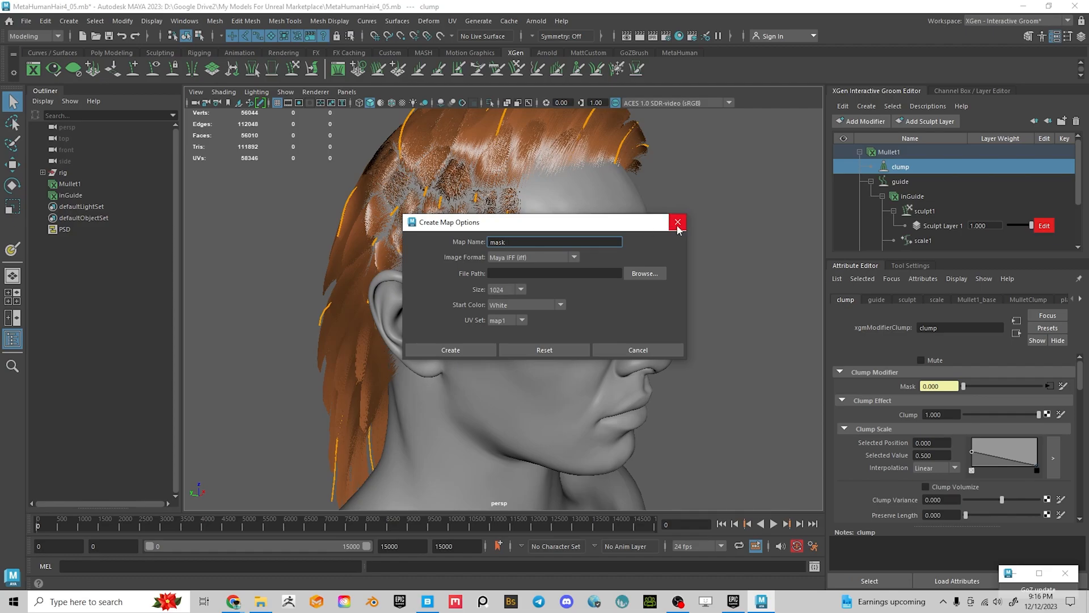
pyautogui.click(678, 223)
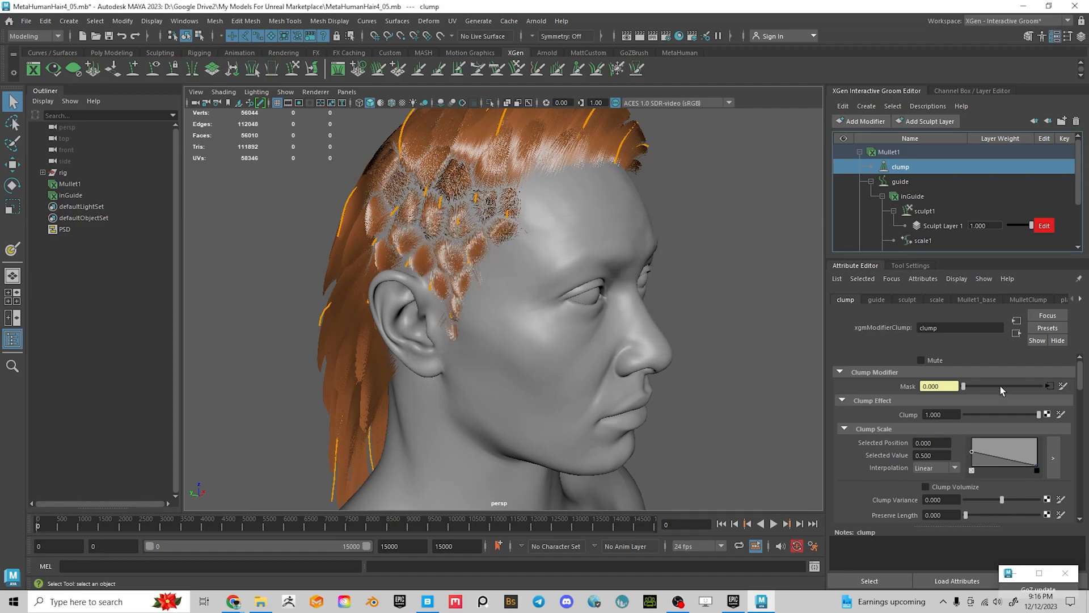
pyautogui.rightClick(918, 388)
pyautogui.click(947, 417)
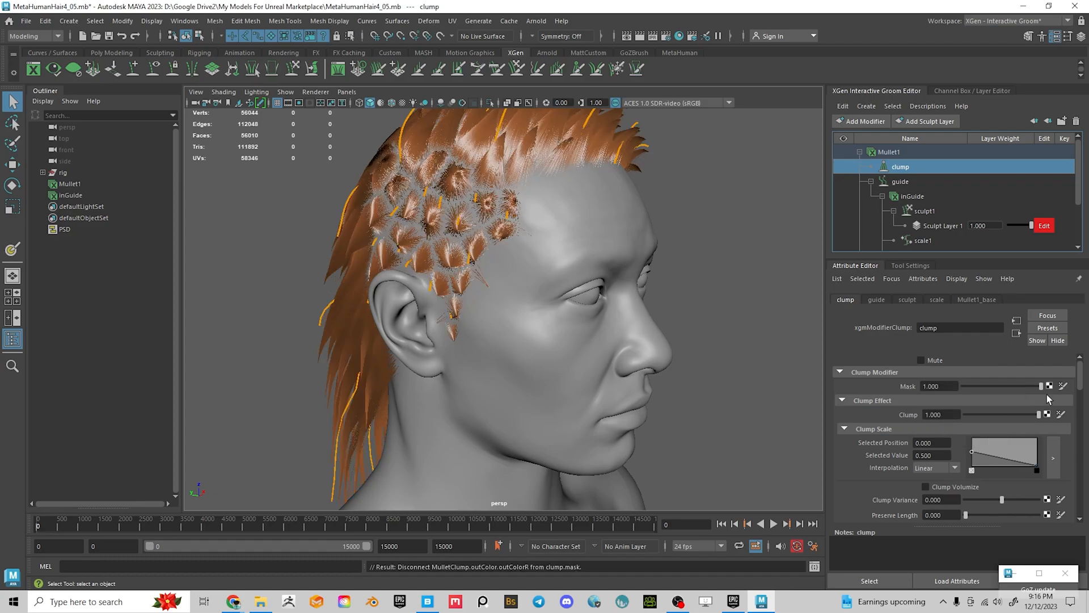
# Create a new MulletClump mask map saved in the My Models For Unreal Marketplace folder
pyautogui.click(1063, 386)
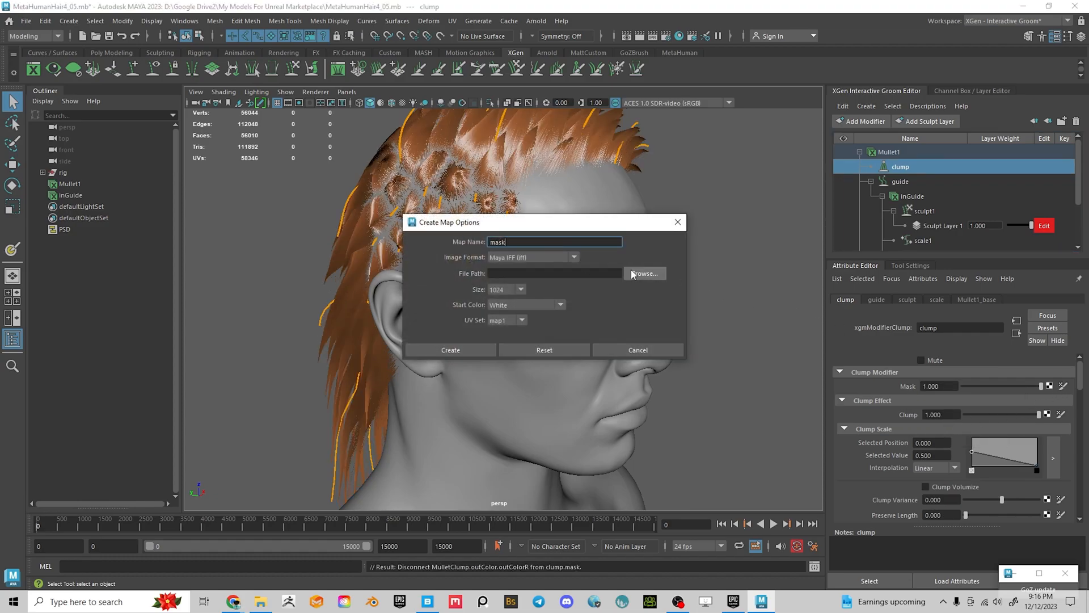
pyautogui.click(645, 273)
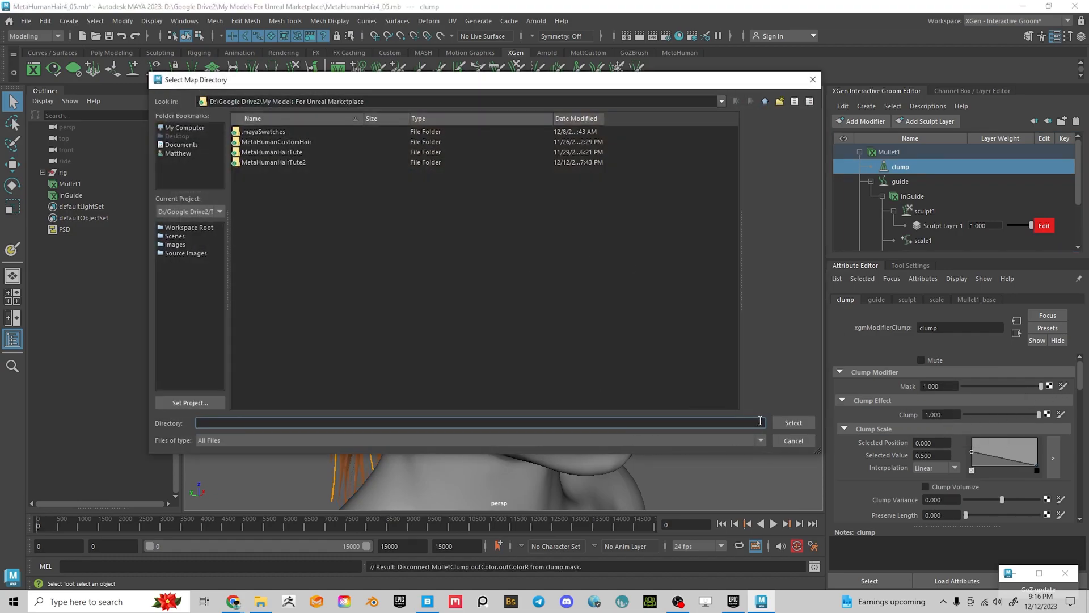
pyautogui.click(798, 425)
pyautogui.doubleClick(518, 242)
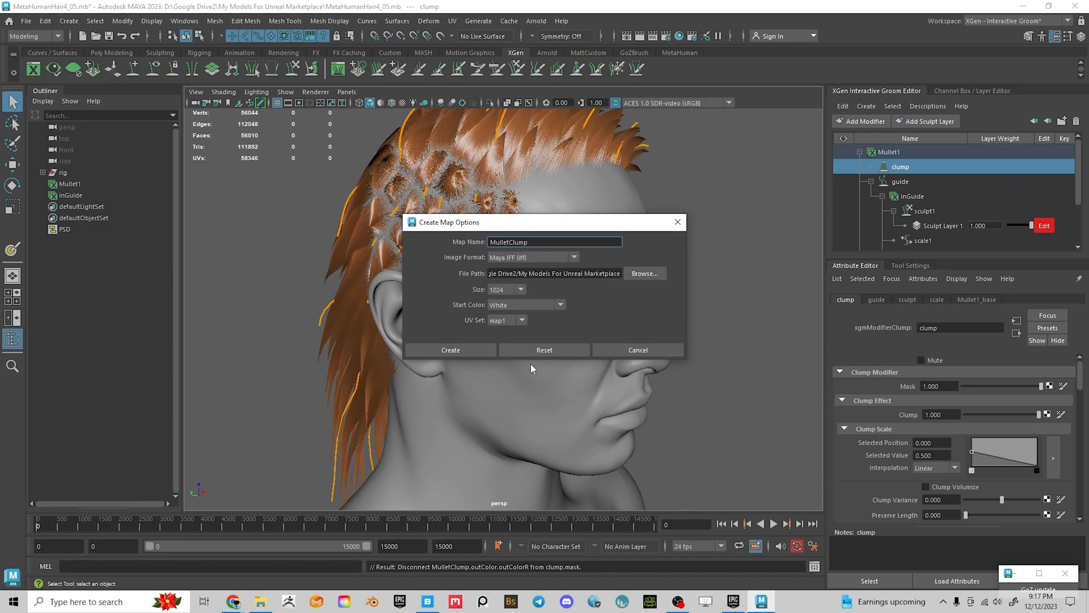
pyautogui.click(450, 350)
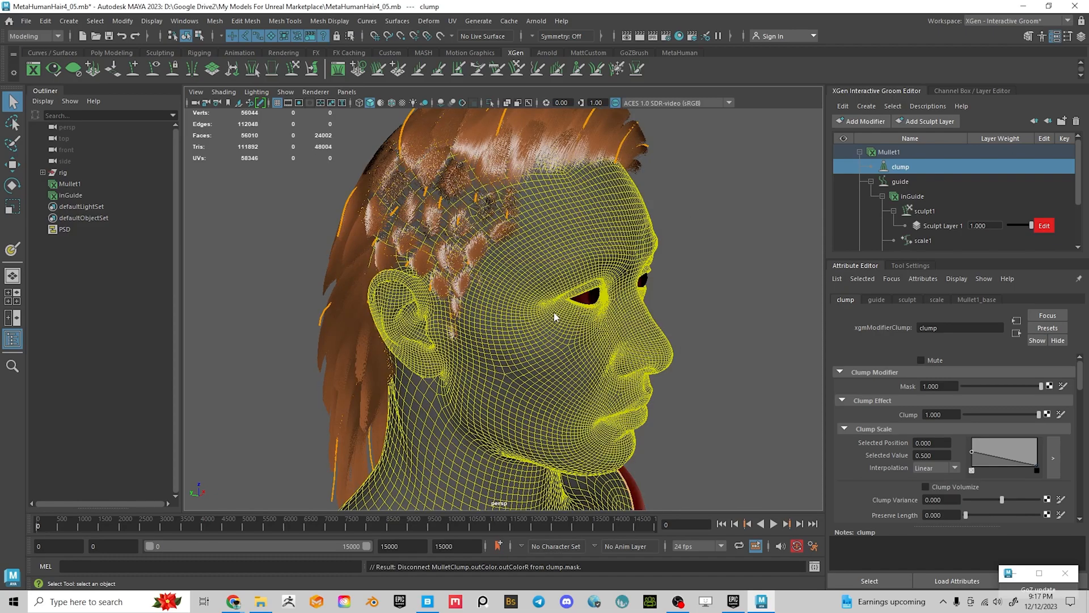
# Show the 3D Paint Tool settings for the head and expand the Stroke section
pyautogui.keyDown('alt'); pyautogui.moveTo(602, 288); pyautogui.dragTo(539, 301); pyautogui.keyUp('alt')
pyautogui.keyDown('alt'); pyautogui.moveTo(539, 300); pyautogui.dragTo(599, 395, button='right'); pyautogui.keyUp('alt')
pyautogui.keyDown('alt'); pyautogui.moveTo(601, 392); pyautogui.dragTo(651, 296); pyautogui.keyUp('alt')
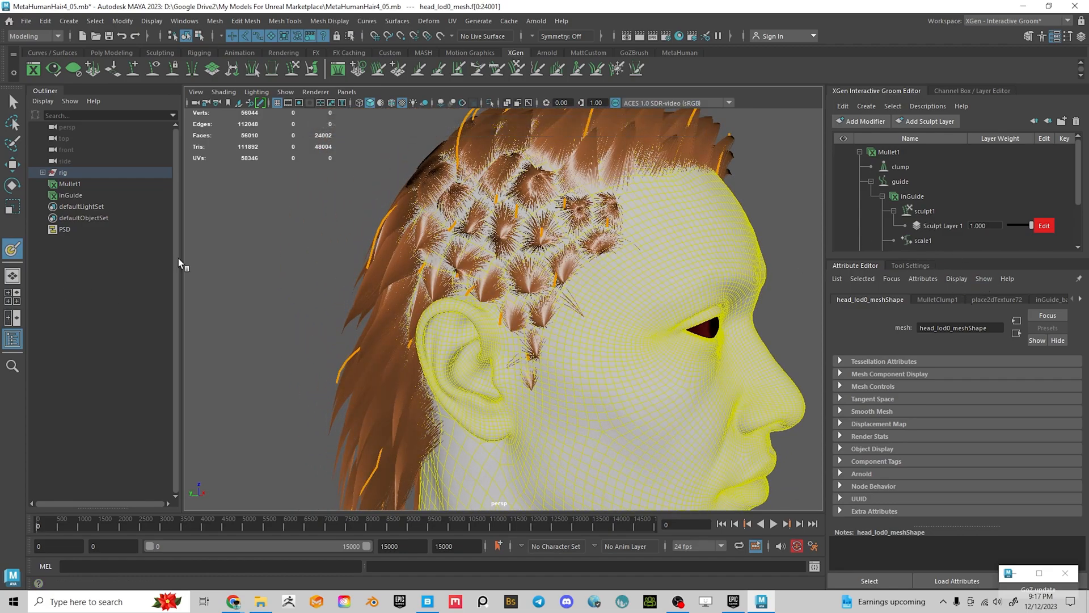
pyautogui.click(909, 266)
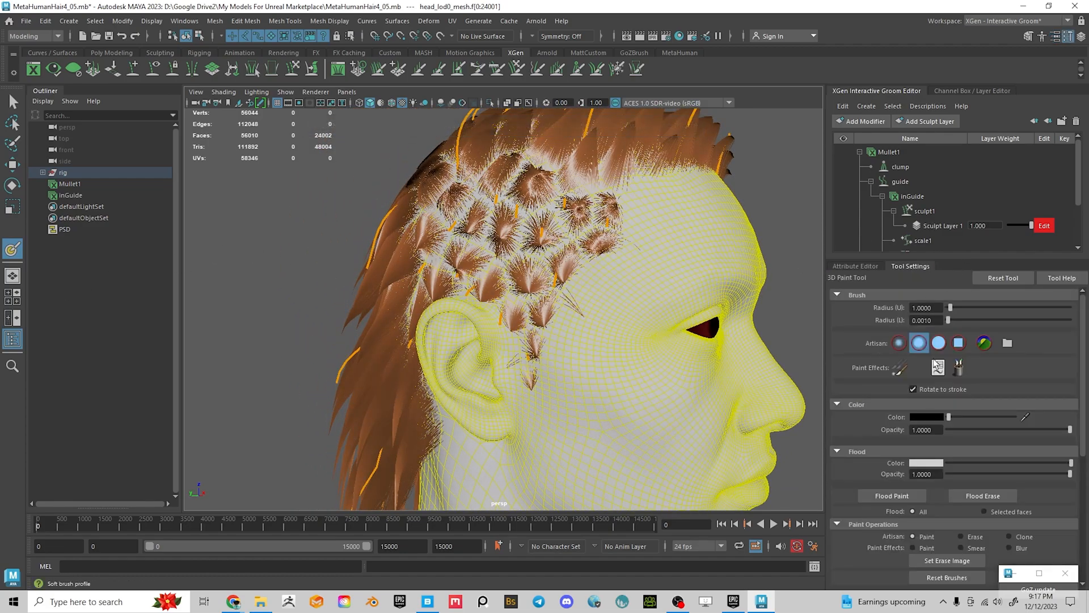
pyautogui.keyDown('alt'); pyautogui.moveTo(610, 276); pyautogui.dragTo(468, 275); pyautogui.keyUp('alt')
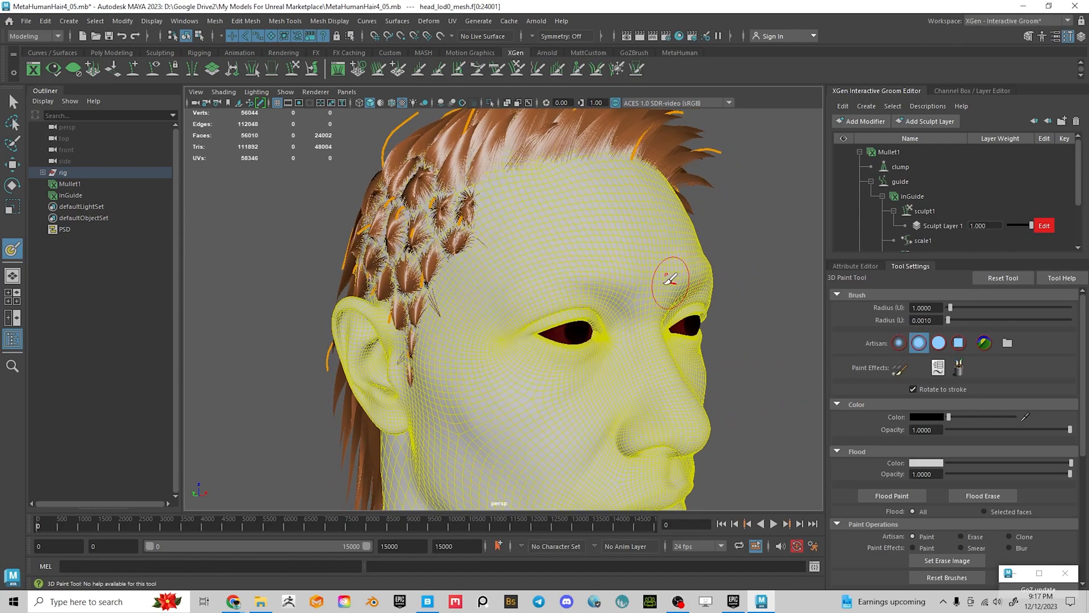
pyautogui.keyDown('alt'); pyautogui.moveTo(678, 277); pyautogui.dragTo(462, 376); pyautogui.keyUp('alt')
pyautogui.scroll(-5, 955, 467)
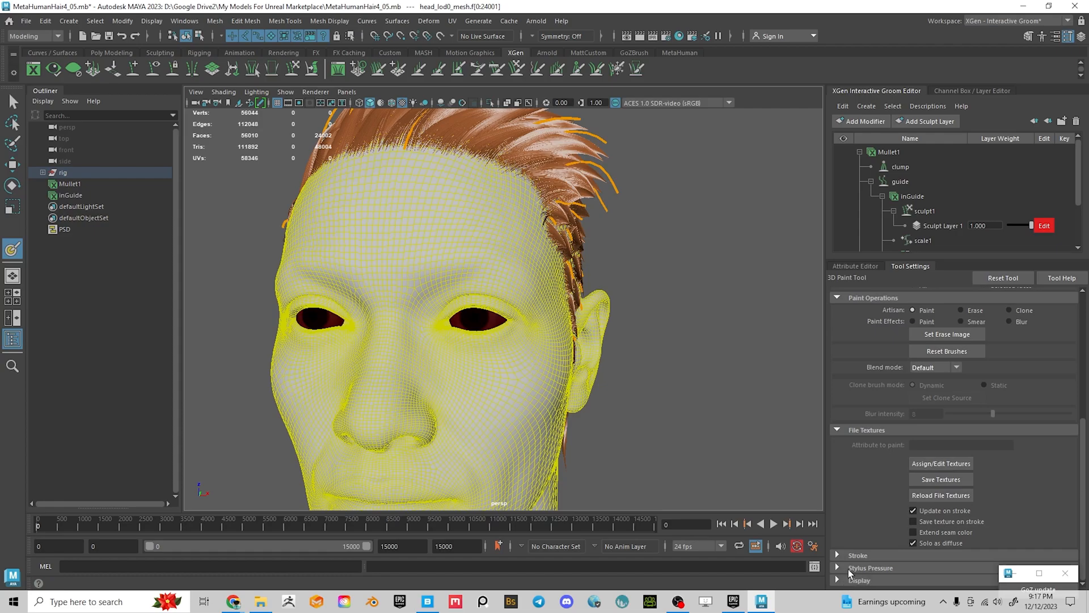
pyautogui.click(839, 555)
pyautogui.scroll(-3, 854, 546)
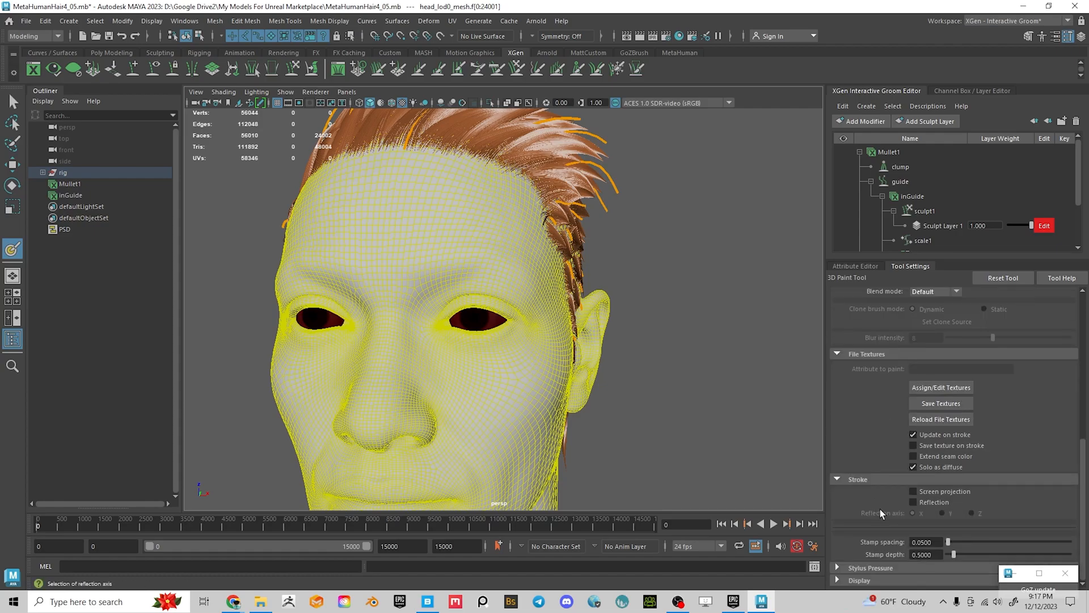
# Turn on Reflection and paint the clump mask black over both temples, softening the hairline edge
pyautogui.click(914, 502)
pyautogui.keyDown('alt'); pyautogui.moveTo(540, 238); pyautogui.dragTo(335, 274); pyautogui.keyUp('alt')
pyautogui.keyDown('alt'); pyautogui.moveTo(474, 290); pyautogui.dragTo(487, 296, button='right'); pyautogui.keyUp('alt')
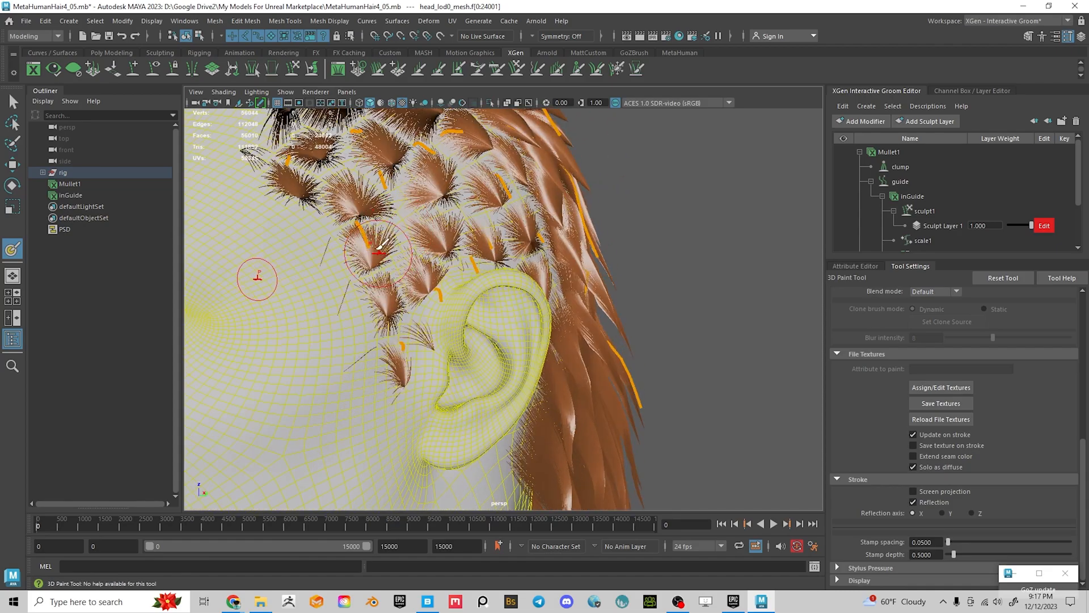
pyautogui.moveTo(361, 244)
pyautogui.mouseDown()
pyautogui.moveTo(404, 400)
pyautogui.moveTo(409, 318)
pyautogui.moveTo(428, 267)
pyautogui.moveTo(467, 282)
pyautogui.mouseUp()
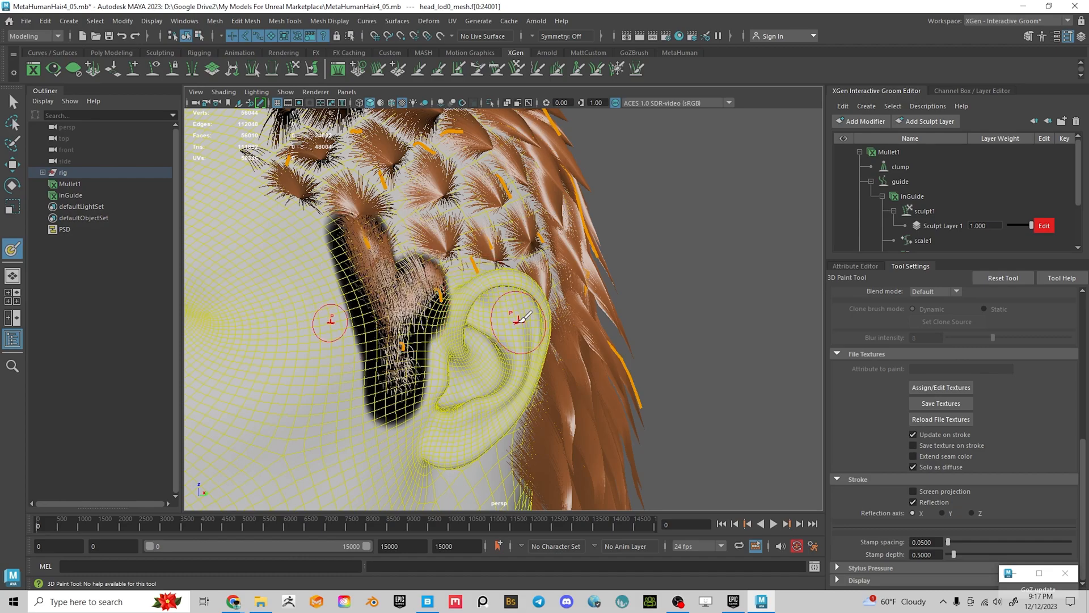
pyautogui.keyDown('alt'); pyautogui.moveTo(518, 321); pyautogui.dragTo(477, 307, button='right'); pyautogui.keyUp('alt')
pyautogui.keyDown('alt'); pyautogui.moveTo(477, 306); pyautogui.dragTo(440, 313); pyautogui.keyUp('alt')
pyautogui.moveTo(362, 268)
pyautogui.mouseDown()
pyautogui.moveTo(287, 229)
pyautogui.moveTo(332, 196)
pyautogui.moveTo(395, 191)
pyautogui.moveTo(295, 193)
pyautogui.moveTo(346, 173)
pyautogui.moveTo(454, 165)
pyautogui.moveTo(499, 215)
pyautogui.moveTo(519, 261)
pyautogui.moveTo(509, 282)
pyautogui.moveTo(526, 301)
pyautogui.moveTo(463, 302)
pyautogui.mouseUp()
pyautogui.moveTo(448, 342)
pyautogui.mouseDown()
pyautogui.moveTo(434, 265)
pyautogui.moveTo(449, 309)
pyautogui.mouseUp()
pyautogui.moveTo(433, 217)
pyautogui.mouseDown()
pyautogui.moveTo(410, 199)
pyautogui.moveTo(343, 218)
pyautogui.moveTo(324, 236)
pyautogui.moveTo(387, 211)
pyautogui.moveTo(341, 252)
pyautogui.moveTo(375, 242)
pyautogui.moveTo(392, 261)
pyautogui.moveTo(360, 296)
pyautogui.moveTo(438, 279)
pyautogui.moveTo(369, 286)
pyautogui.moveTo(409, 307)
pyautogui.mouseUp()
pyautogui.moveTo(445, 385)
pyautogui.keyDown('alt'); pyautogui.mouseDown()
pyautogui.moveTo(477, 386)
pyautogui.moveTo(426, 386)
pyautogui.moveTo(455, 362)
pyautogui.mouseUp(); pyautogui.keyUp('alt')
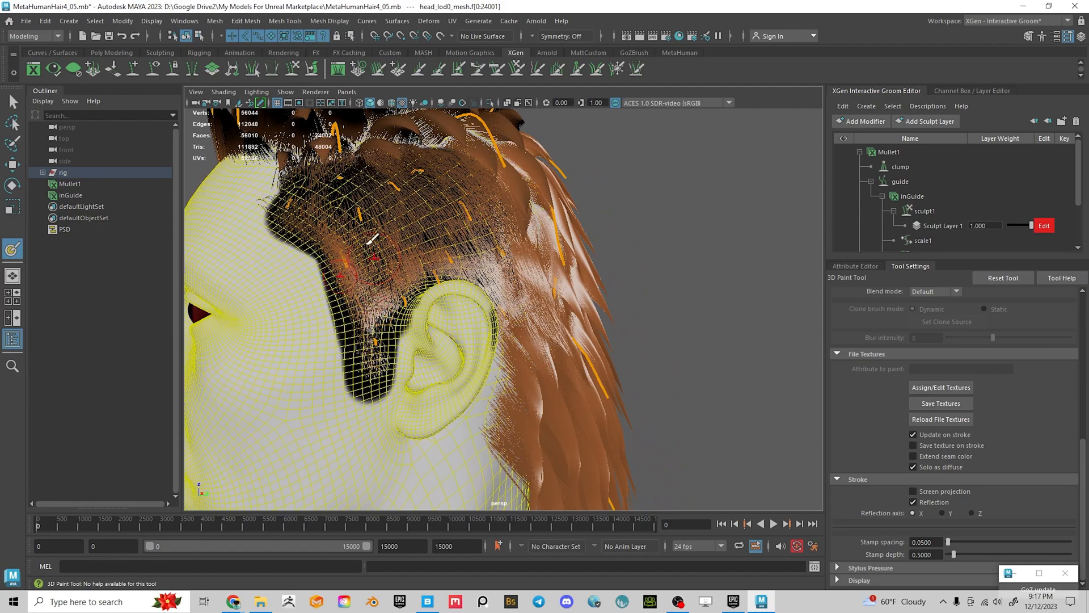
pyautogui.moveTo(282, 190)
pyautogui.keyDown('shift'); pyautogui.mouseDown()
pyautogui.moveTo(327, 161)
pyautogui.moveTo(372, 153)
pyautogui.mouseUp(); pyautogui.keyUp('shift')
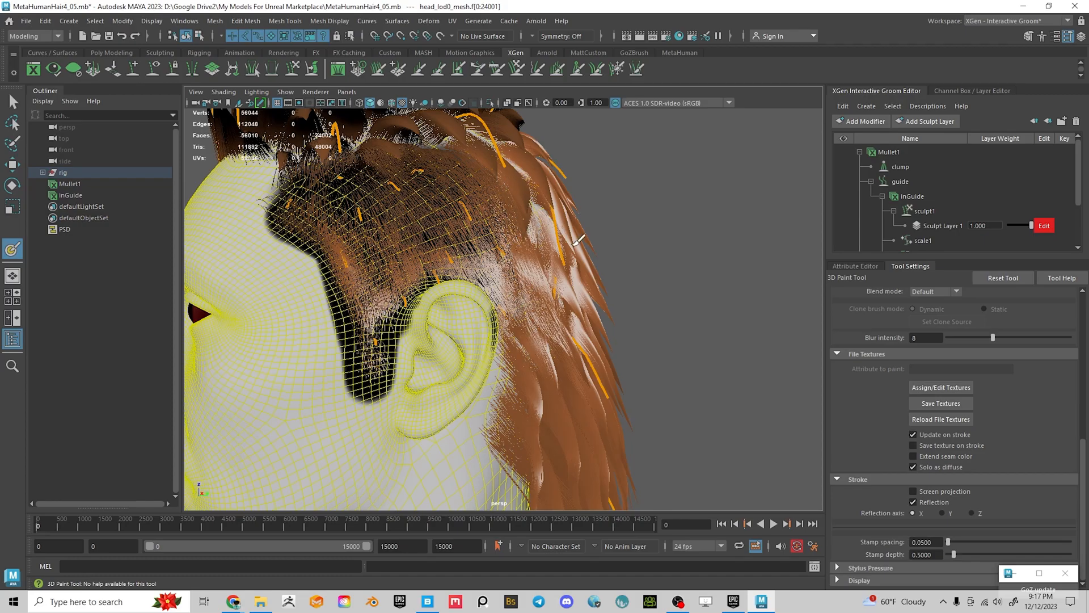
# Check the painted mask from several angles, then exit painting with Q and deselect the head
pyautogui.keyDown('alt'); pyautogui.moveTo(578, 244); pyautogui.dragTo(497, 256, button='right'); pyautogui.keyUp('alt')
pyautogui.moveTo(497, 256)
pyautogui.keyDown('alt'); pyautogui.mouseDown()
pyautogui.moveTo(381, 244)
pyautogui.moveTo(477, 250)
pyautogui.moveTo(584, 225)
pyautogui.moveTo(535, 248)
pyautogui.mouseUp(); pyautogui.keyUp('alt')
pyautogui.keyDown('alt'); pyautogui.moveTo(579, 316); pyautogui.dragTo(647, 341, button='right'); pyautogui.keyUp('alt')
pyautogui.keyDown('alt'); pyautogui.moveTo(647, 342); pyautogui.dragTo(564, 331); pyautogui.keyUp('alt')
pyautogui.keyDown('alt'); pyautogui.moveTo(565, 331); pyautogui.dragTo(524, 301, button='right'); pyautogui.keyUp('alt')
pyautogui.keyDown('alt'); pyautogui.moveTo(538, 295); pyautogui.dragTo(591, 295); pyautogui.keyUp('alt')
pyautogui.keyDown('alt'); pyautogui.moveTo(531, 381); pyautogui.dragTo(491, 391); pyautogui.keyUp('alt')
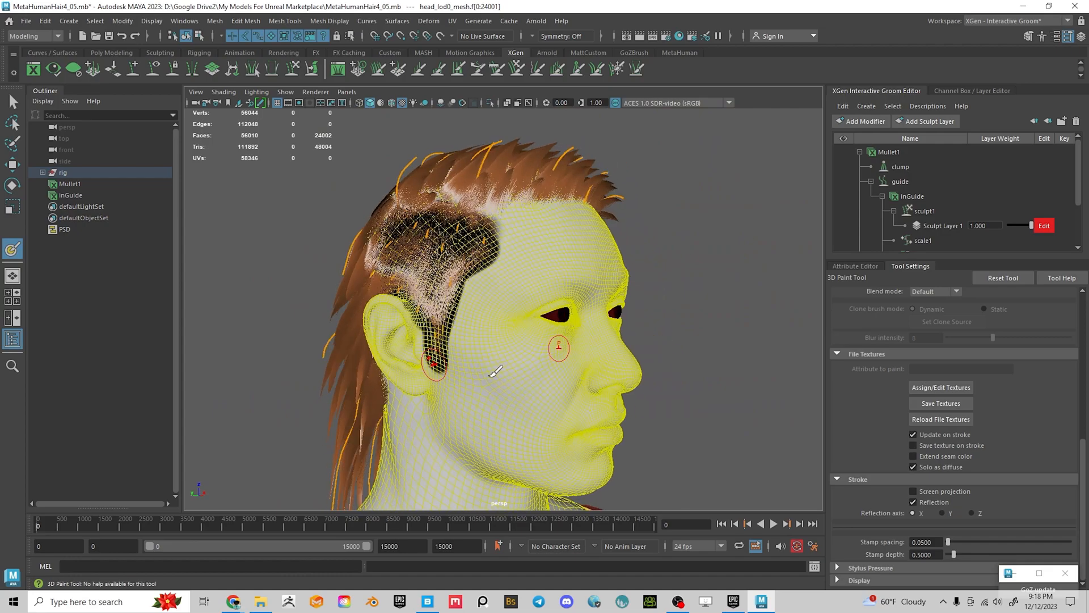
pyautogui.press('q')
pyautogui.keyDown('alt'); pyautogui.moveTo(698, 314); pyautogui.dragTo(644, 339); pyautogui.keyUp('alt')
pyautogui.click(656, 301)
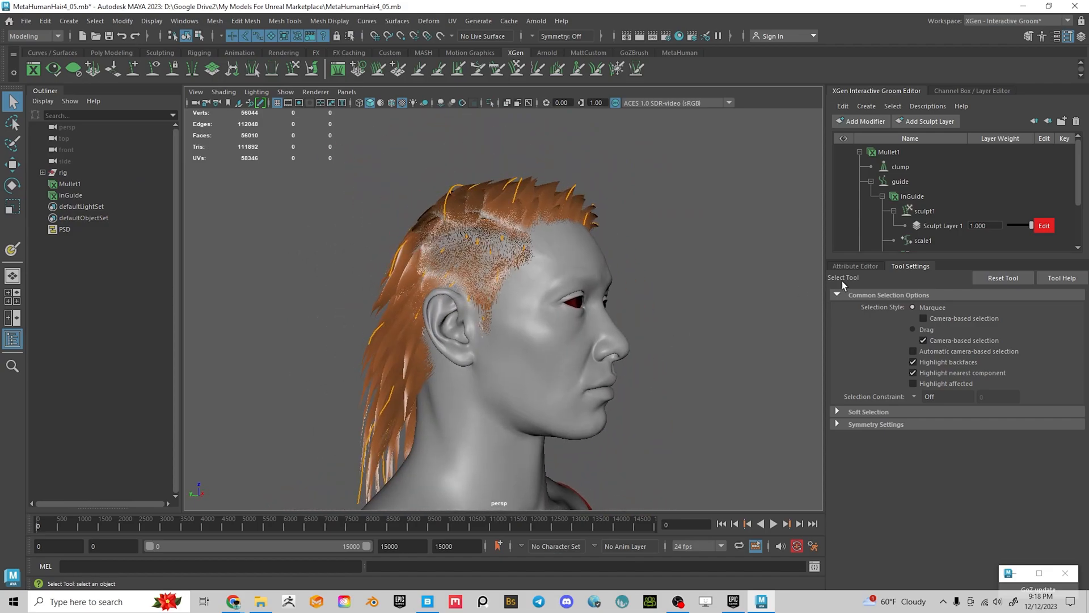
# Add a second Clump modifier to the Mullet1 groom
pyautogui.click(918, 154)
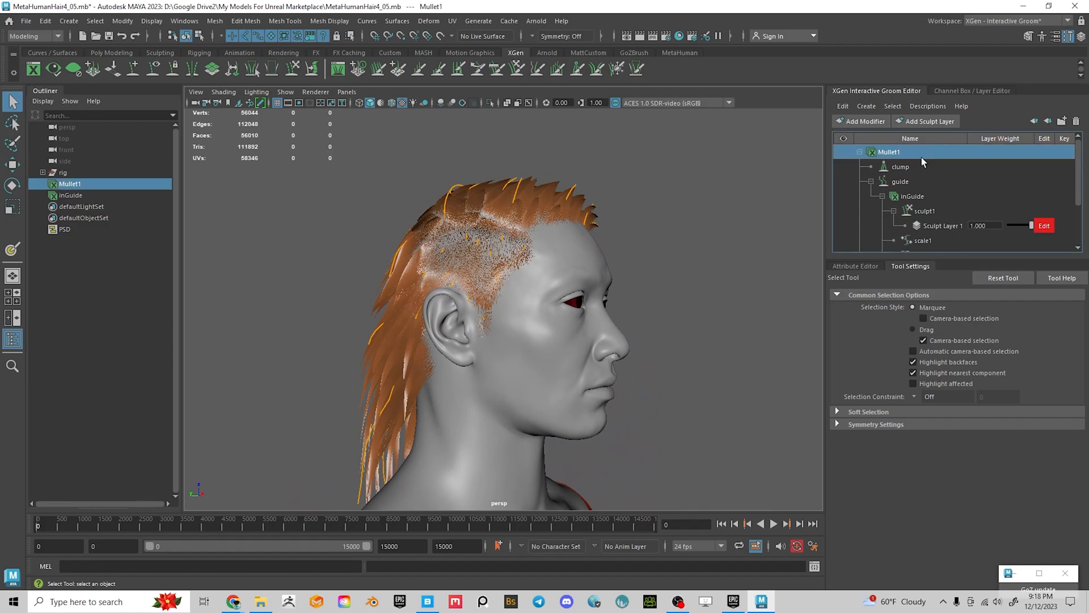
pyautogui.click(867, 106)
pyautogui.moveTo(888, 131)
pyautogui.click(850, 119)
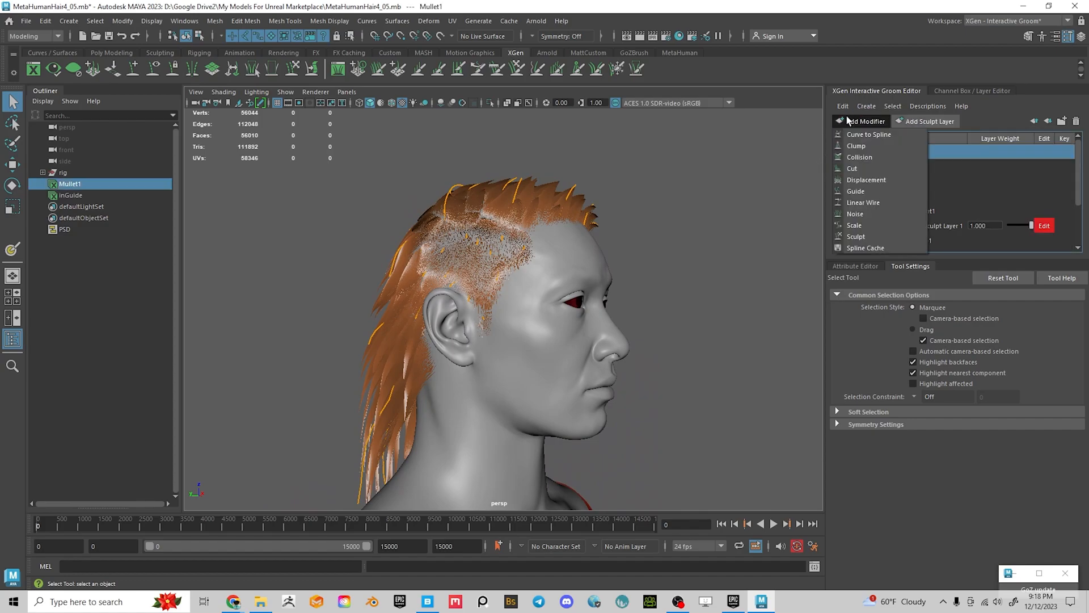
pyautogui.click(863, 144)
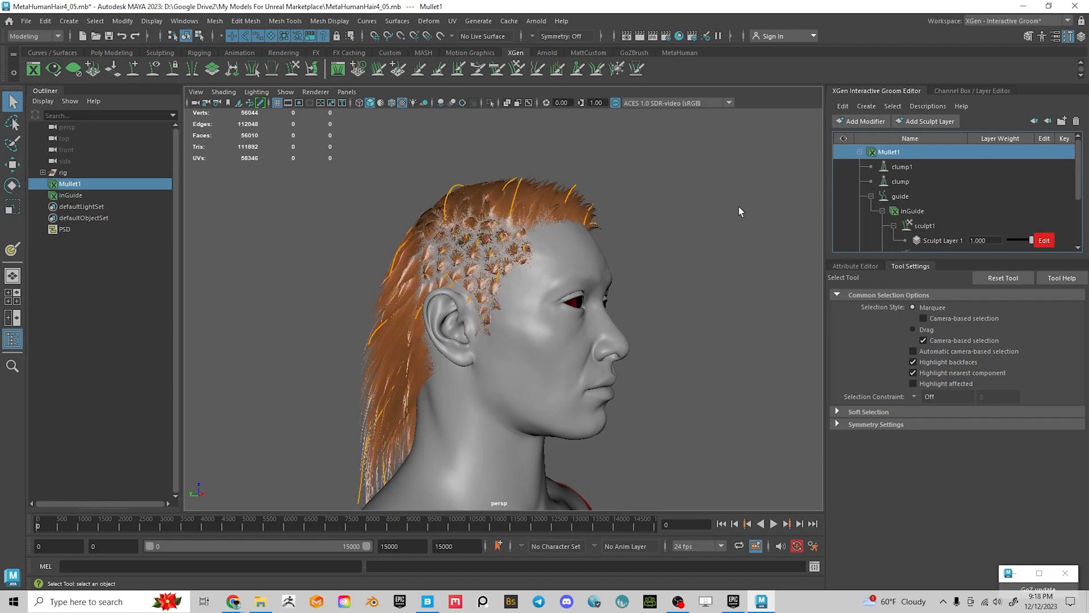
# Select clump1, show its attributes and open the texture choices for its Mask
pyautogui.click(913, 168)
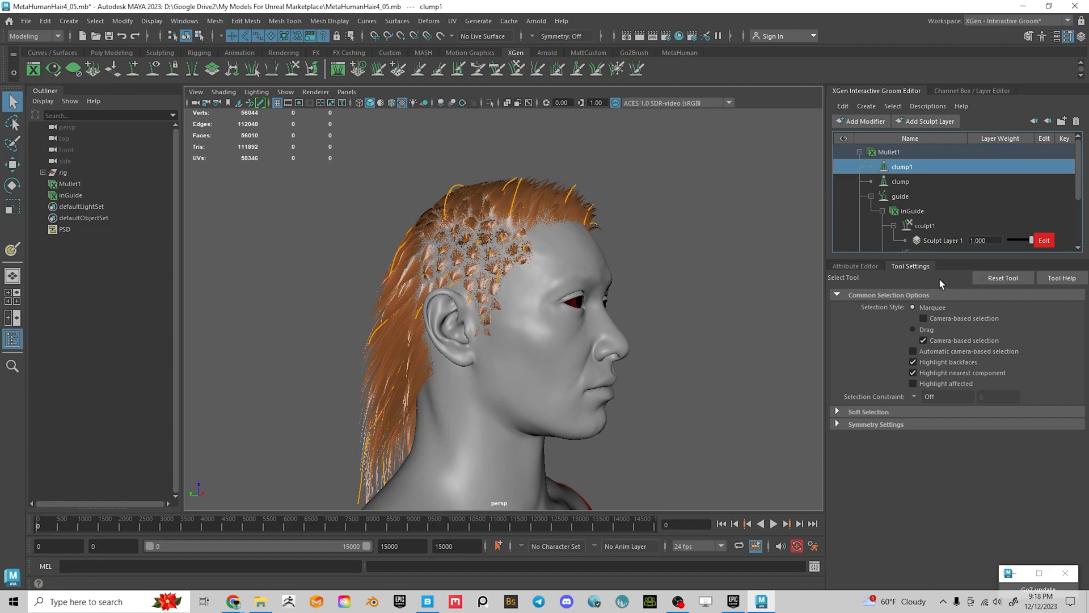
pyautogui.click(836, 266)
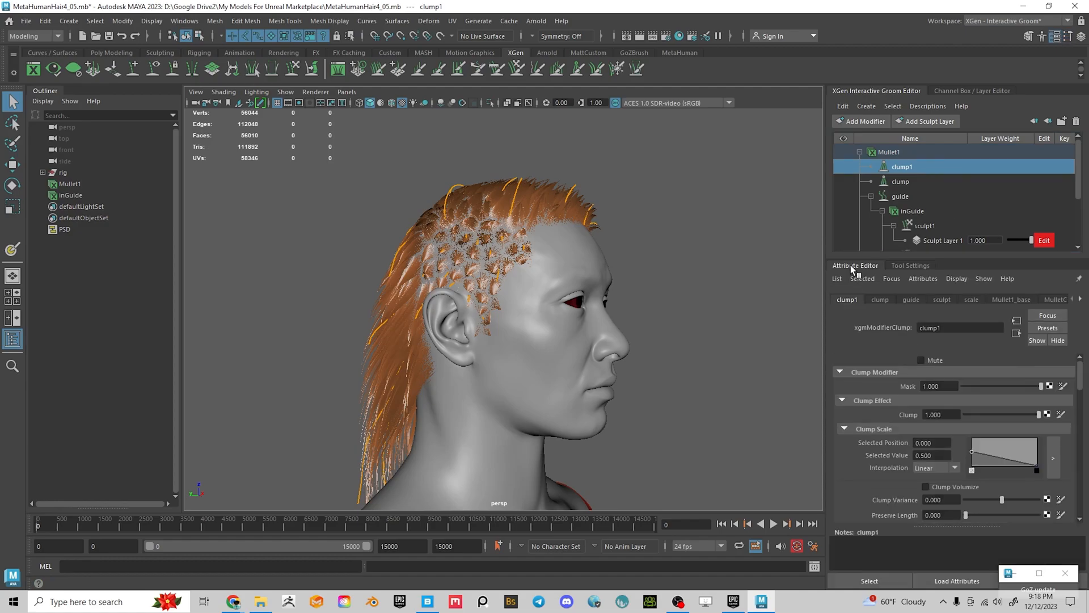
pyautogui.click(1049, 387)
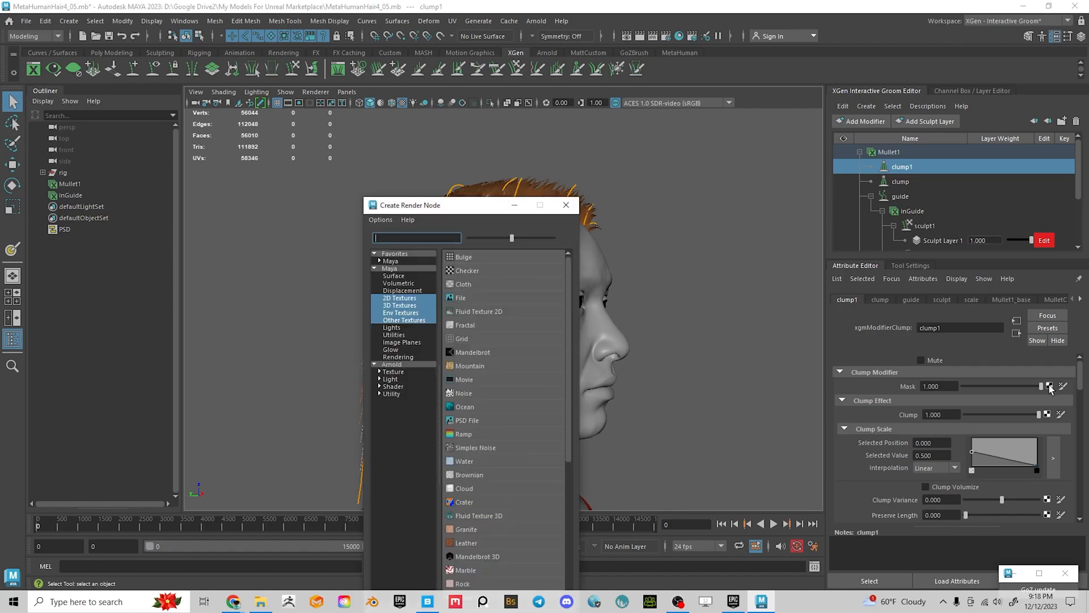
# Create a File texture for clump1's mask loading MulletClump.iff from the My Models For Unreal Marketplace folder
pyautogui.click(466, 300)
pyautogui.click(1065, 453)
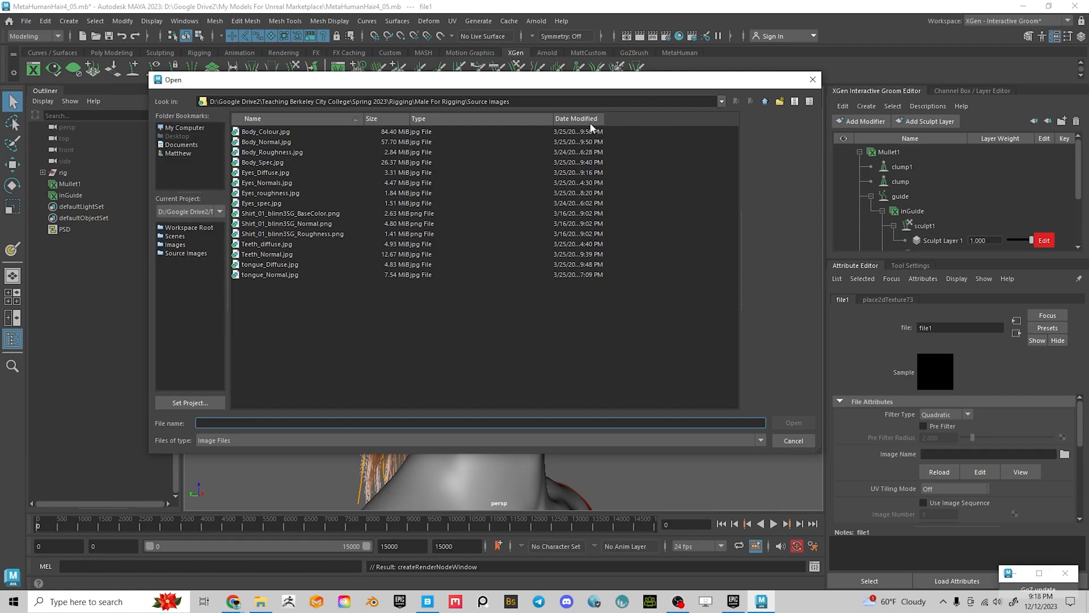
pyautogui.click(192, 127)
pyautogui.doubleClick(274, 140)
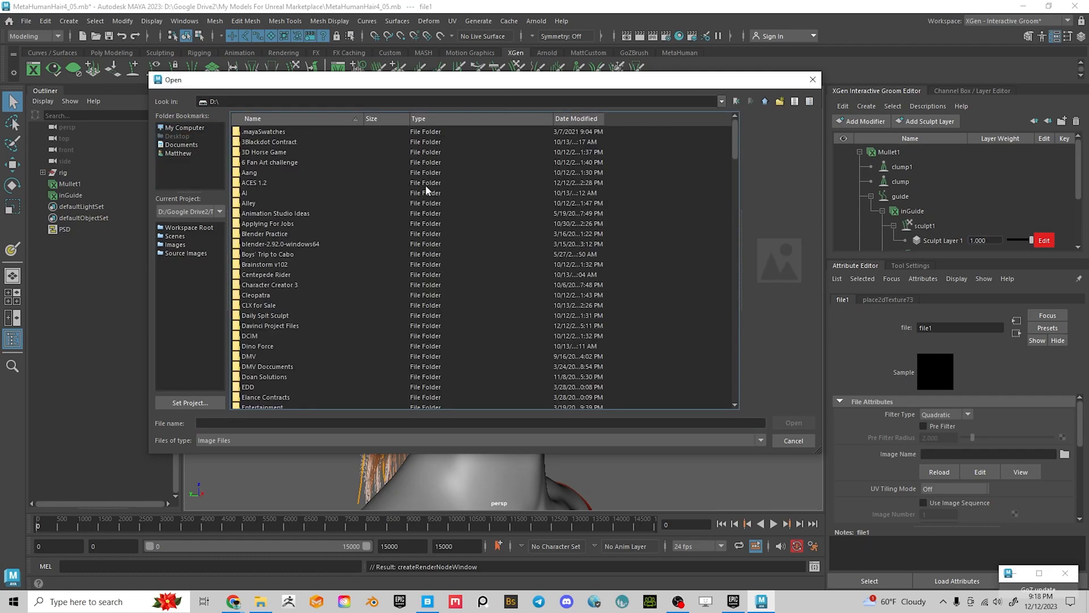
pyautogui.scroll(-4, 295, 351)
pyautogui.doubleClick(269, 365)
pyautogui.scroll(-3, 335, 321)
pyautogui.click(312, 234)
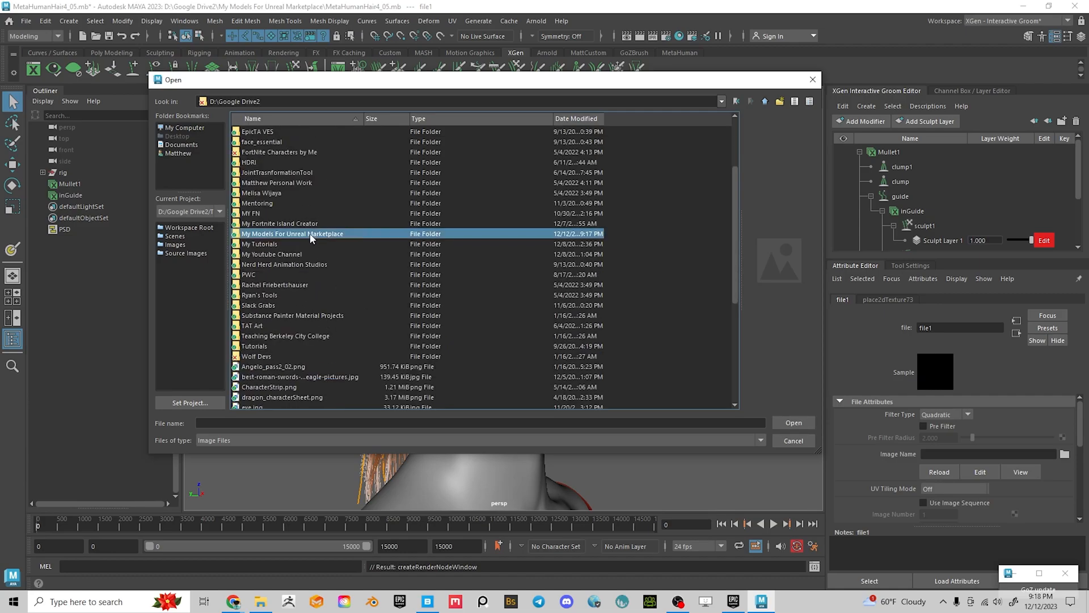
pyautogui.doubleClick(401, 233)
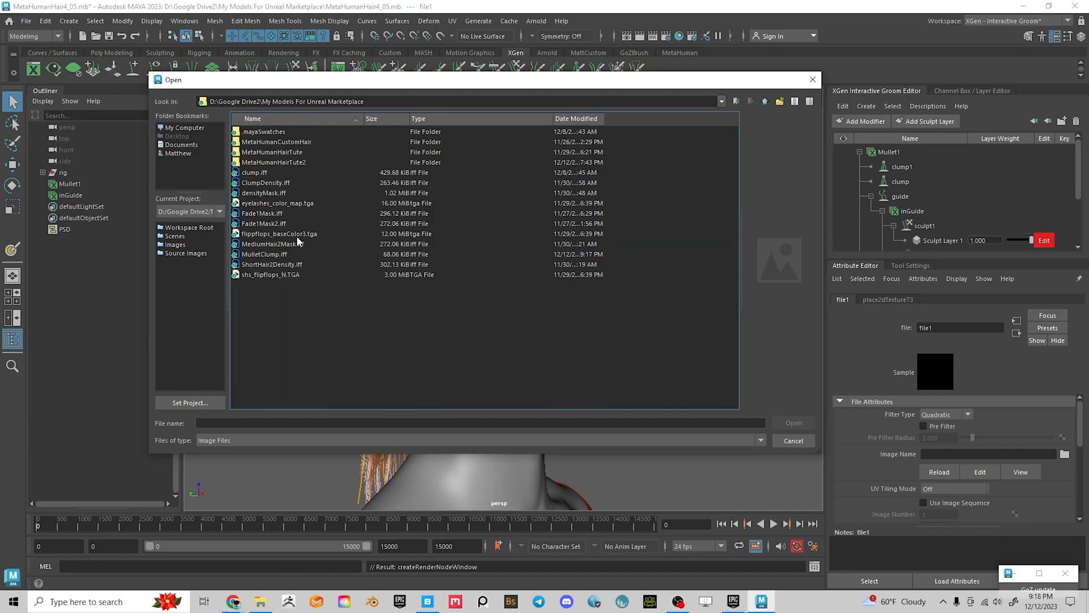
pyautogui.click(272, 255)
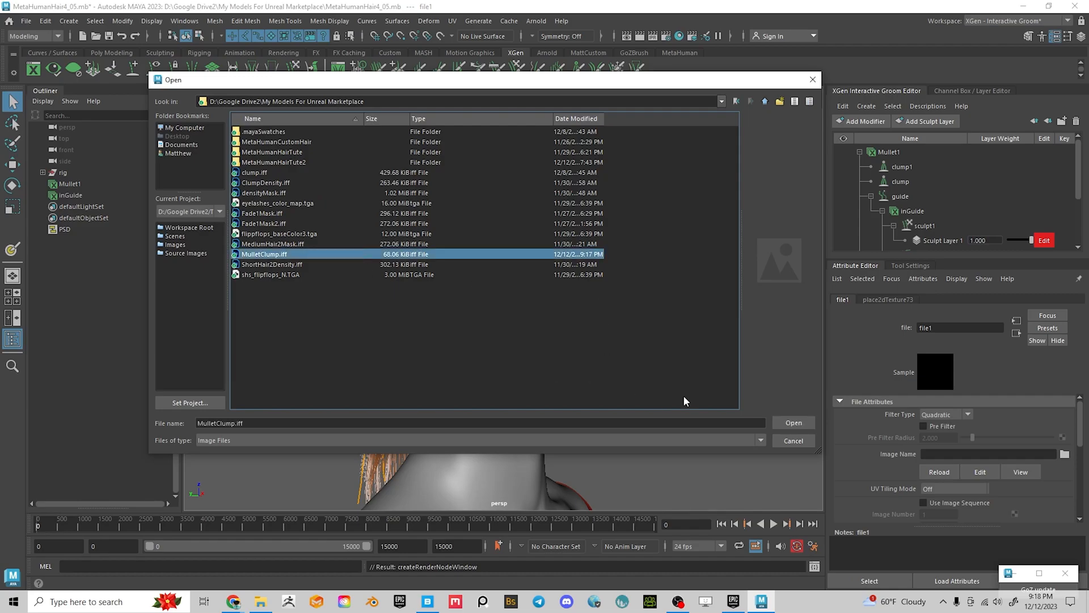
pyautogui.click(793, 423)
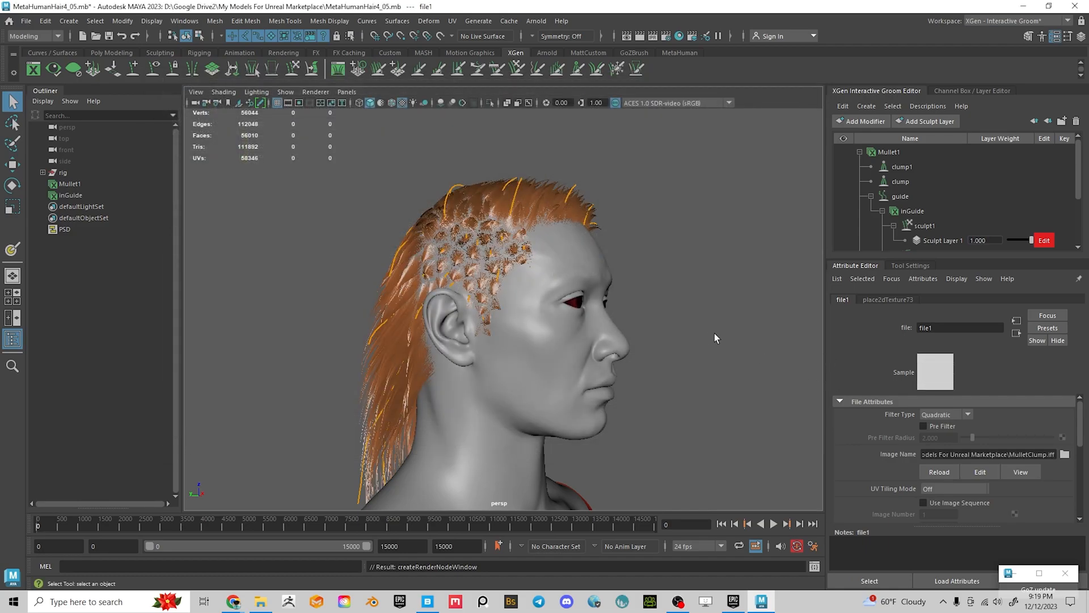
# Save the scene as MetaHumanHair4_06.mb
pyautogui.moveTo(736, 331)
pyautogui.keyDown('alt'); pyautogui.mouseDown()
pyautogui.moveTo(581, 370)
pyautogui.moveTo(659, 394)
pyautogui.moveTo(726, 343)
pyautogui.mouseUp(); pyautogui.keyUp('alt')
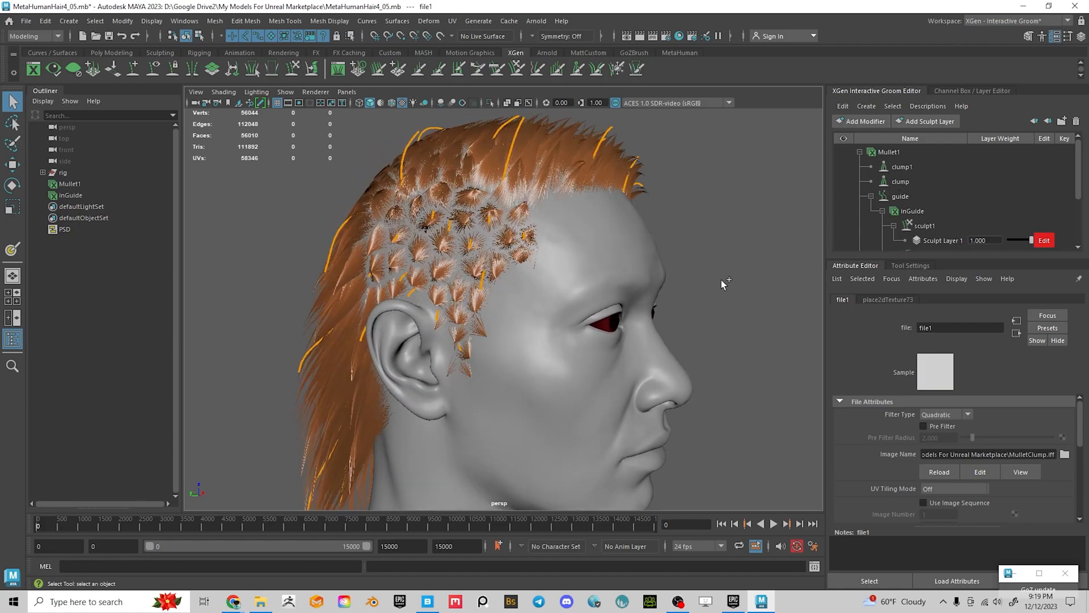
pyautogui.hotkey('ctrl', 'shift', 's')
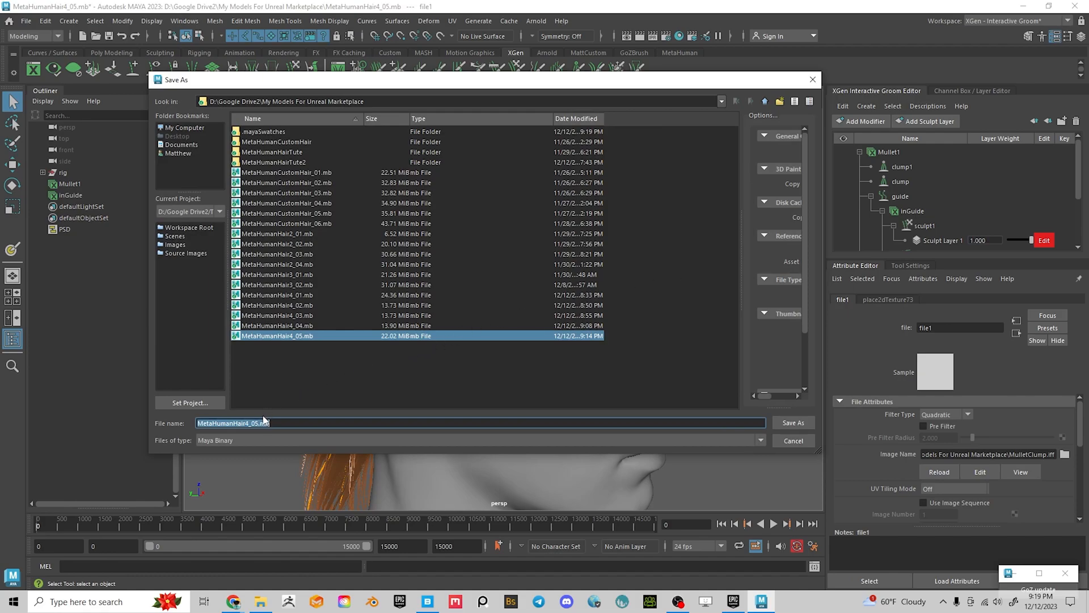
pyautogui.click(258, 424)
pyautogui.moveTo(257, 423); pyautogui.dragTo(406, 421)
pyautogui.write('6')
pyautogui.press('Return')
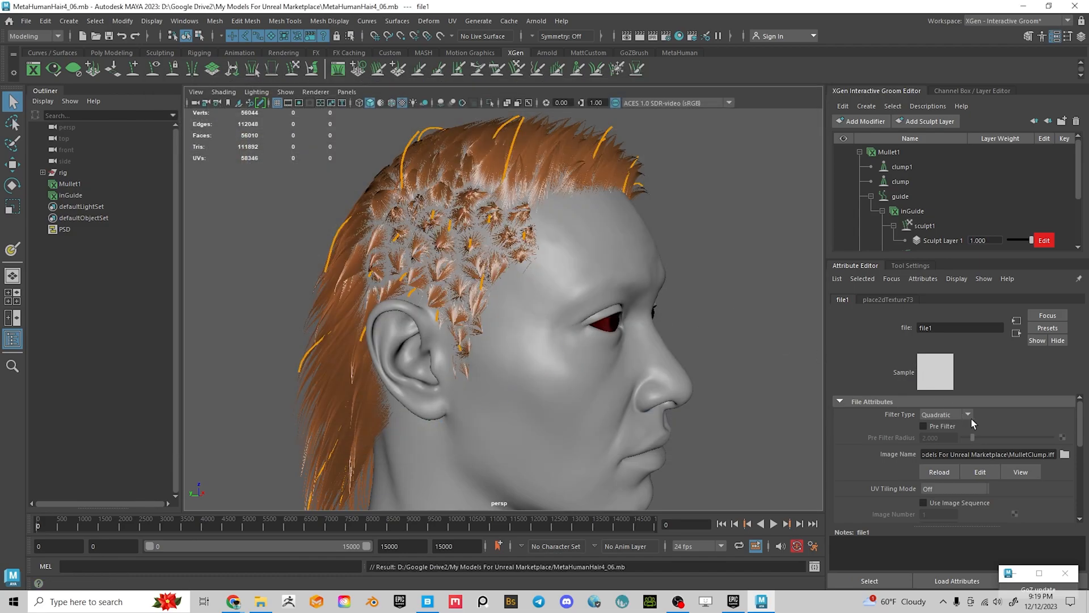
# Reload the clump map texture and check the now unclumped hair above the ear
pyautogui.click(938, 472)
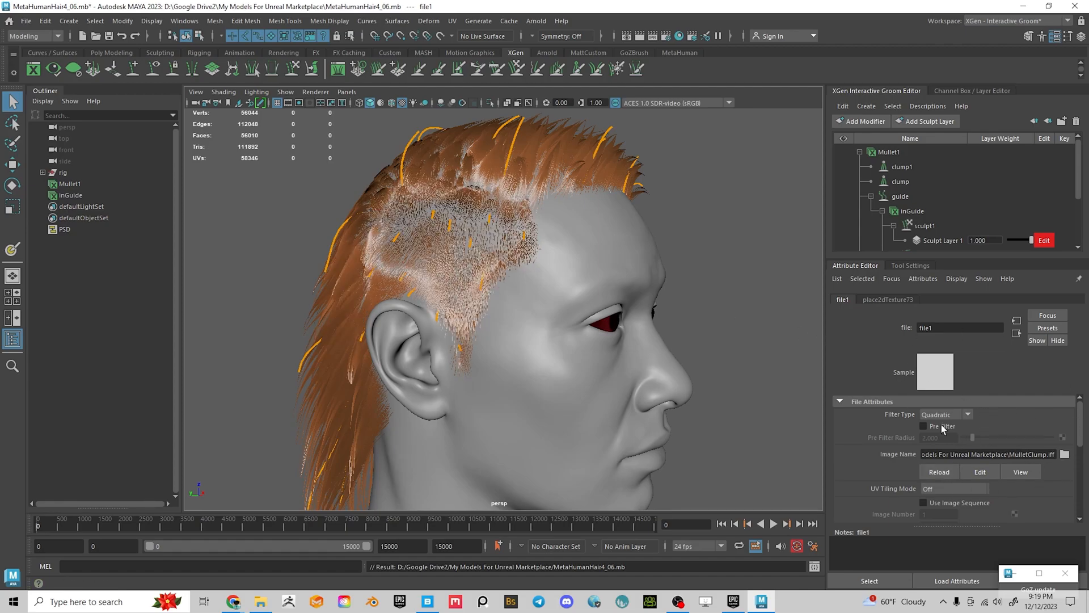
pyautogui.click(731, 332)
pyautogui.keyDown('alt'); pyautogui.moveTo(731, 333); pyautogui.dragTo(539, 329); pyautogui.keyUp('alt')
pyautogui.keyDown('alt'); pyautogui.moveTo(647, 278); pyautogui.dragTo(533, 291); pyautogui.keyUp('alt')
pyautogui.keyDown('alt'); pyautogui.moveTo(533, 290); pyautogui.dragTo(581, 317, button='right'); pyautogui.keyUp('alt')
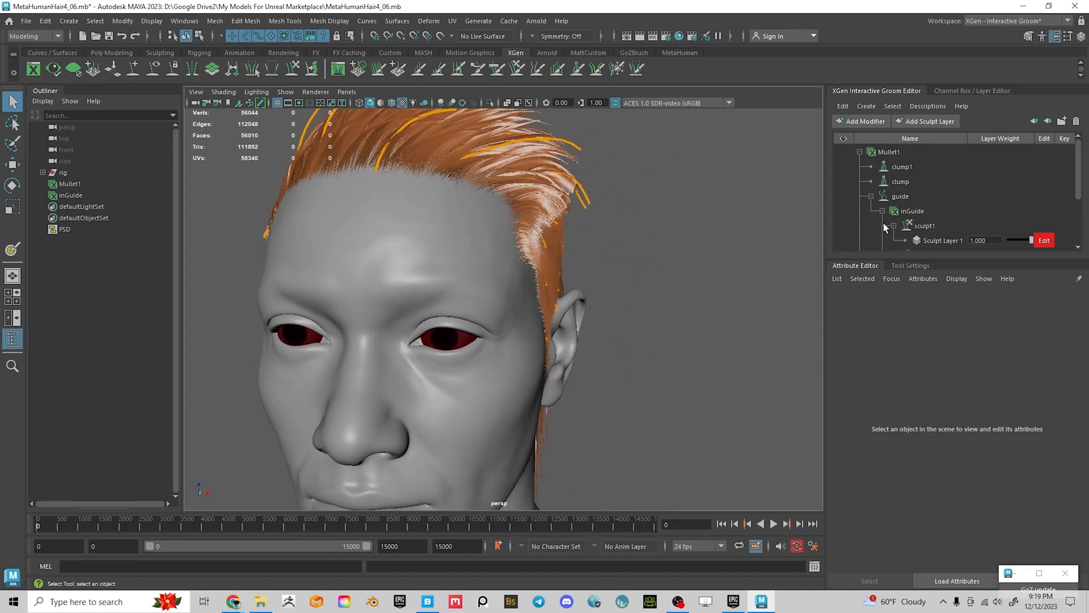
# Set clump1's Clump Points Density to 5 and inspect the back hair
pyautogui.click(897, 167)
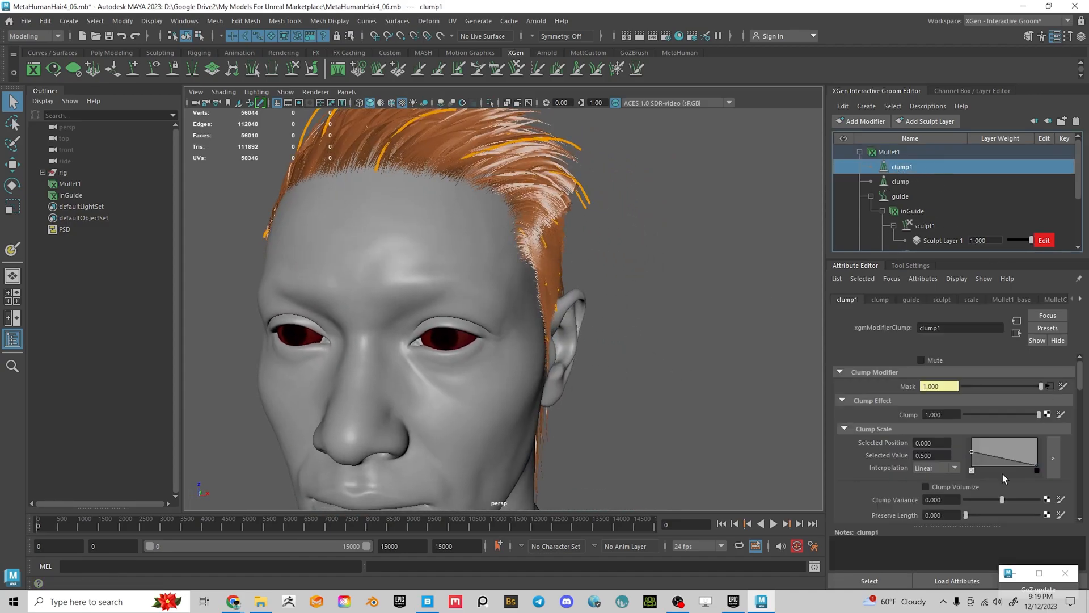
pyautogui.scroll(-2, 1003, 474)
pyautogui.click(950, 488)
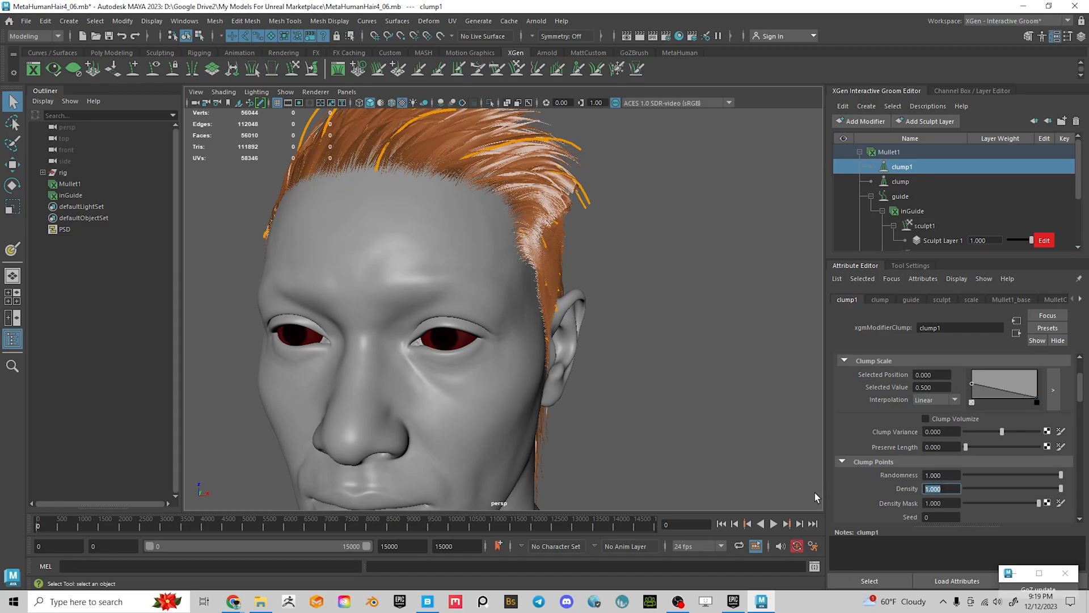
pyautogui.write('5')
pyautogui.press('Return')
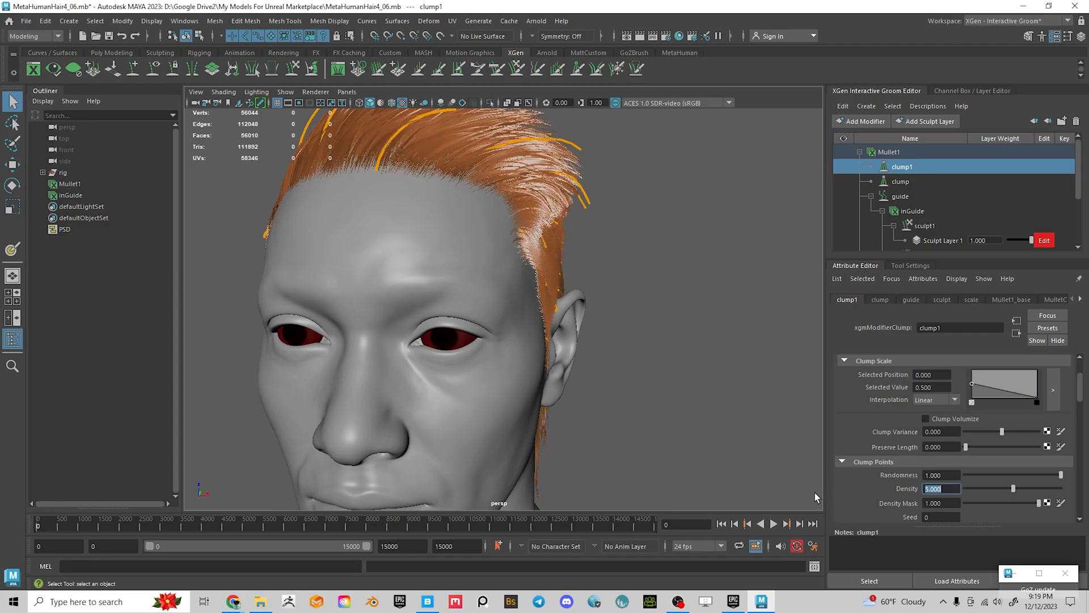
pyautogui.scroll(-4, 641, 419)
pyautogui.keyDown('alt'); pyautogui.moveTo(559, 355); pyautogui.dragTo(562, 322); pyautogui.keyUp('alt')
pyautogui.scroll(5, 587, 342)
pyautogui.keyDown('alt'); pyautogui.moveTo(592, 454); pyautogui.dragTo(579, 292, button='middle'); pyautogui.keyUp('alt')
pyautogui.scroll(-4, 568, 295)
pyautogui.keyDown('alt'); pyautogui.moveTo(381, 319); pyautogui.dragTo(556, 329); pyautogui.keyUp('alt')
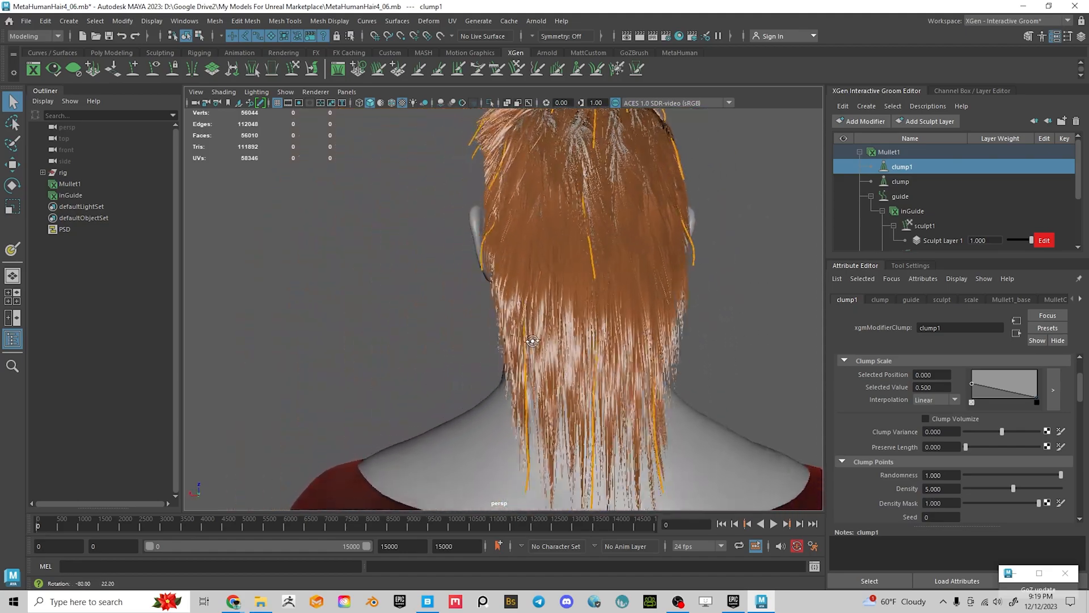
pyautogui.keyDown('alt'); pyautogui.moveTo(564, 338); pyautogui.dragTo(447, 400, button='middle'); pyautogui.keyUp('alt')
pyautogui.keyDown('alt'); pyautogui.moveTo(447, 400); pyautogui.dragTo(642, 446); pyautogui.keyUp('alt')
# Set clump1's Offset and Curl both to 0.354
pyautogui.scroll(5, 554, 383)
pyautogui.scroll(-4, 683, 423)
pyautogui.keyDown('alt'); pyautogui.moveTo(567, 399); pyautogui.dragTo(622, 405); pyautogui.keyUp('alt')
pyautogui.keyDown('alt'); pyautogui.moveTo(496, 321); pyautogui.dragTo(591, 377); pyautogui.keyUp('alt')
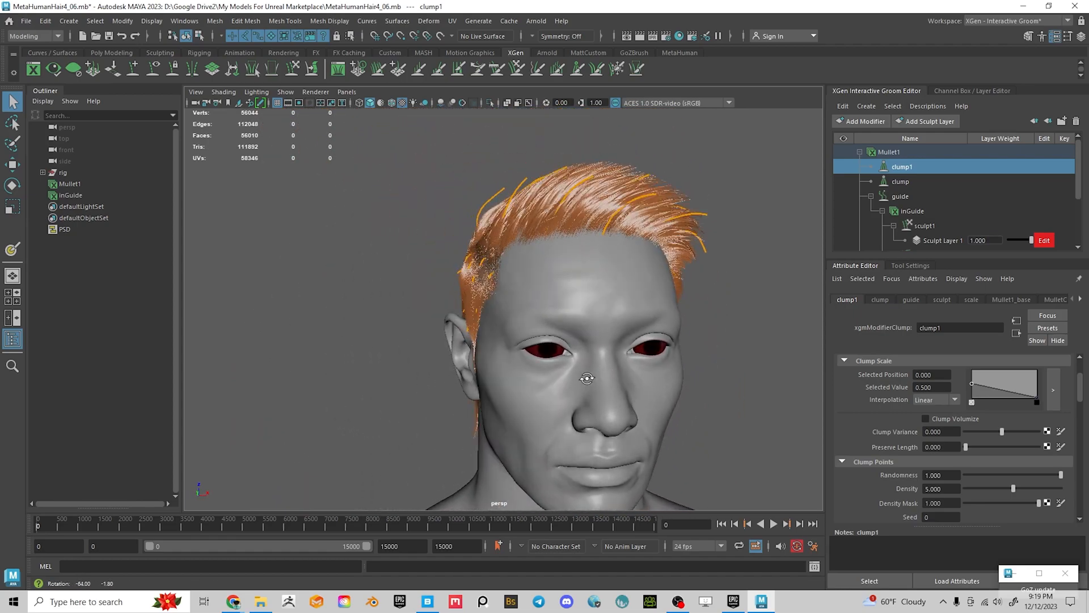
pyautogui.keyDown('alt'); pyautogui.moveTo(590, 377); pyautogui.dragTo(600, 369, button='middle'); pyautogui.keyUp('alt')
pyautogui.keyDown('alt'); pyautogui.moveTo(601, 370); pyautogui.dragTo(794, 350); pyautogui.keyUp('alt')
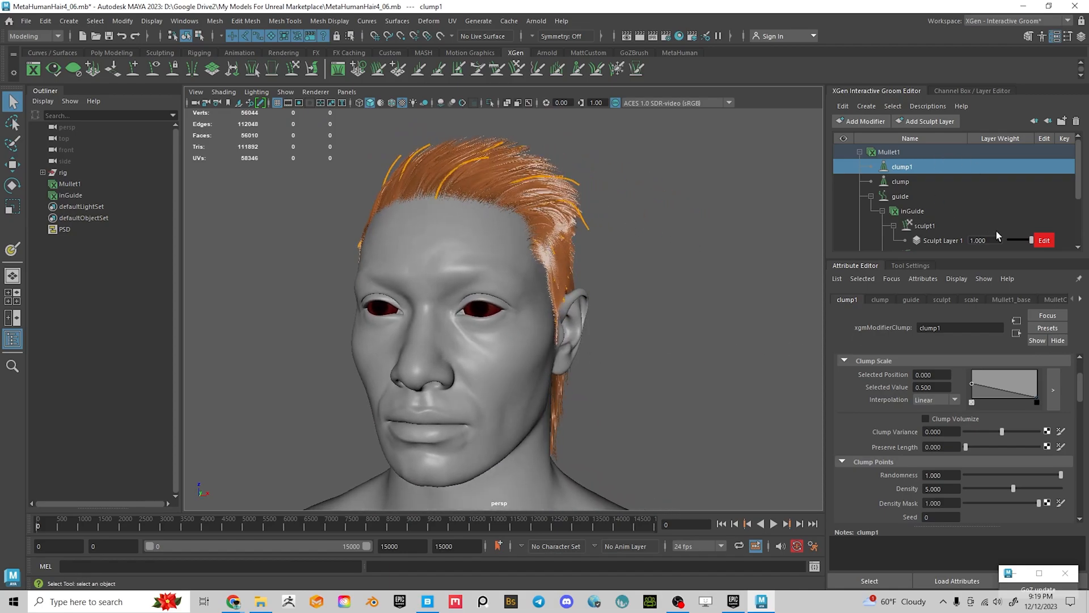
pyautogui.scroll(-10, 984, 434)
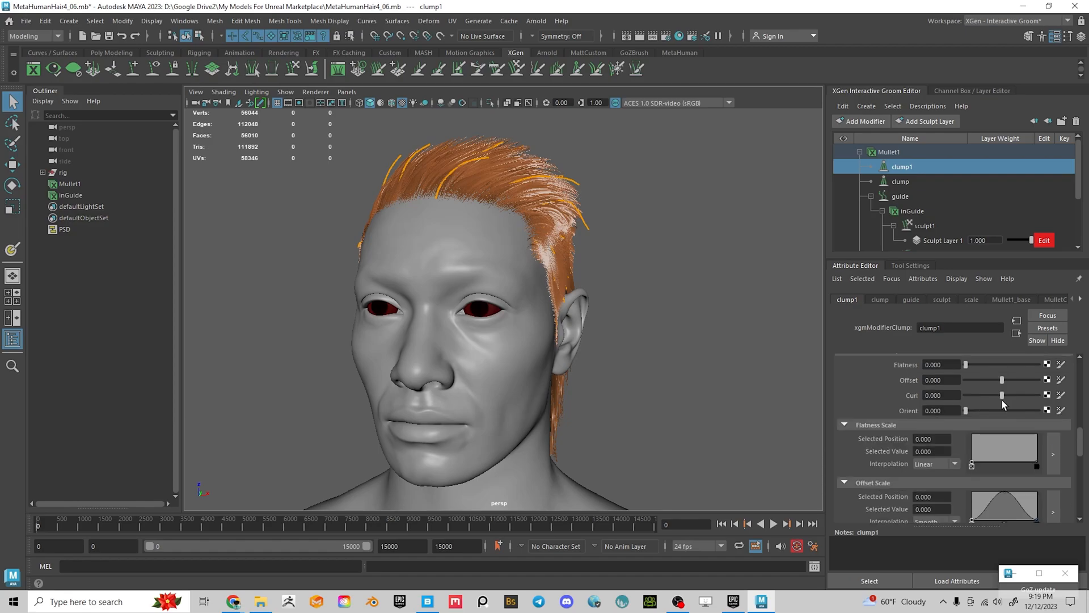
pyautogui.moveTo(1001, 395)
pyautogui.mouseDown()
pyautogui.moveTo(1032, 395)
pyautogui.moveTo(1015, 403)
pyautogui.mouseUp()
pyautogui.click(1015, 379)
pyautogui.scroll(4, 499, 284)
pyautogui.keyDown('alt'); pyautogui.moveTo(495, 279); pyautogui.dragTo(493, 424, button='middle'); pyautogui.keyUp('alt')
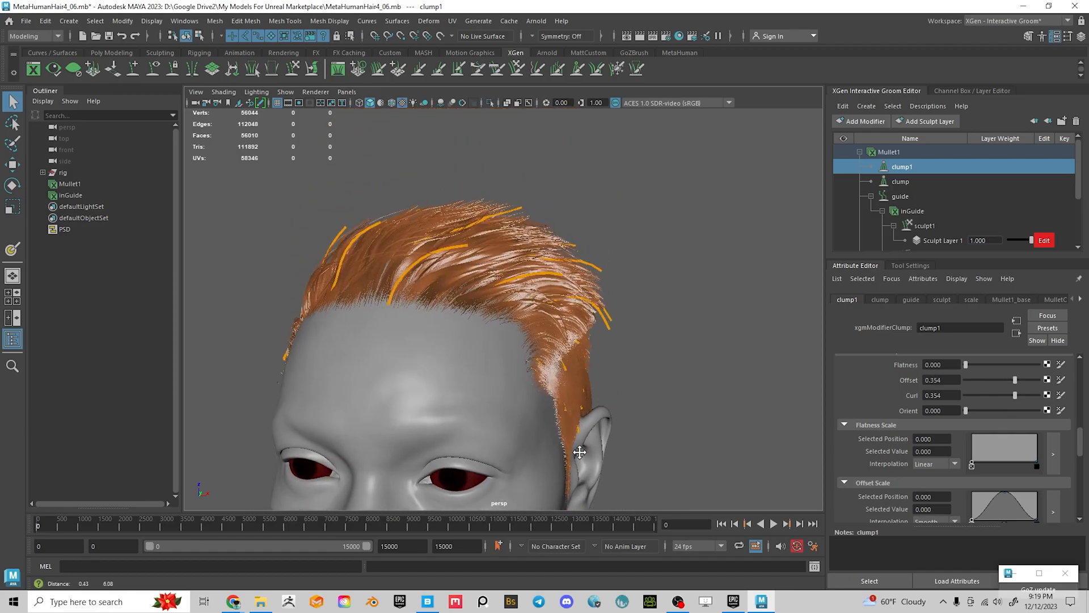
pyautogui.keyDown('alt'); pyautogui.moveTo(494, 424); pyautogui.dragTo(566, 414); pyautogui.keyUp('alt')
pyautogui.scroll(2, 566, 414)
pyautogui.keyDown('alt'); pyautogui.moveTo(567, 413); pyautogui.dragTo(598, 380, button='middle'); pyautogui.keyUp('alt')
pyautogui.keyDown('alt'); pyautogui.moveTo(561, 366); pyautogui.dragTo(732, 343); pyautogui.keyUp('alt')
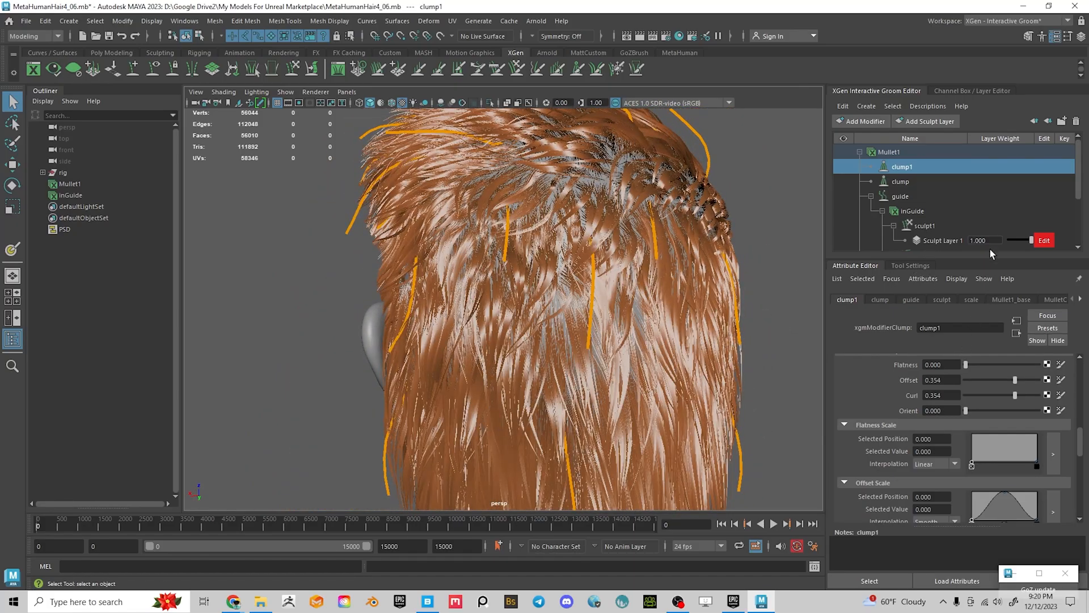
# Give the original clump modifier Curl 0.606 and Offset 0.291
pyautogui.click(899, 182)
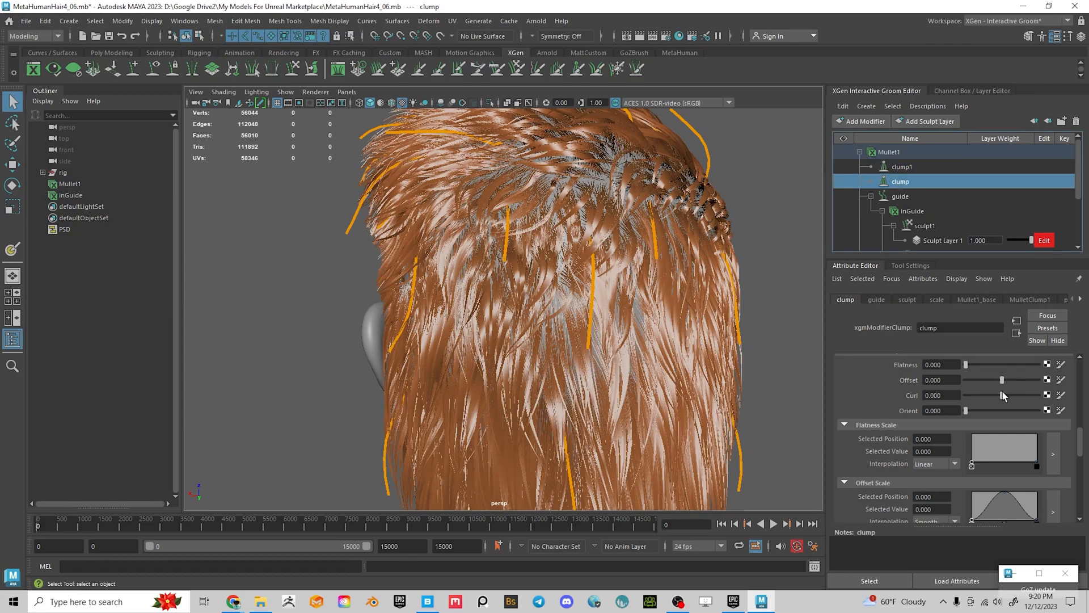
pyautogui.moveTo(1010, 397)
pyautogui.mouseDown()
pyautogui.moveTo(1025, 396)
pyautogui.moveTo(1014, 381)
pyautogui.mouseUp()
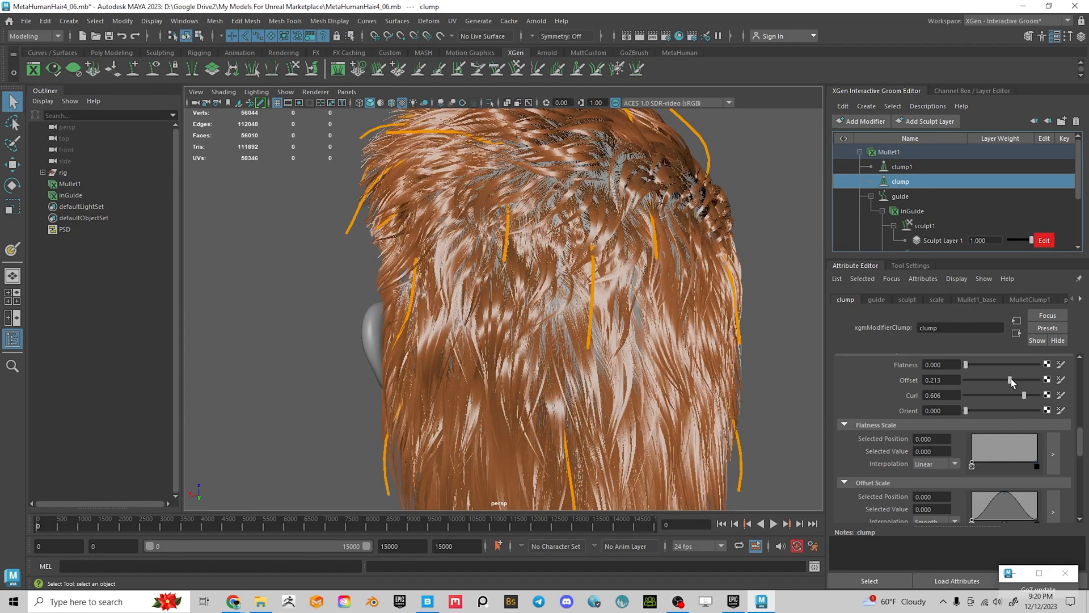
pyautogui.scroll(-4, 482, 306)
pyautogui.moveTo(442, 301)
pyautogui.keyDown('alt'); pyautogui.mouseDown()
pyautogui.moveTo(588, 292)
pyautogui.moveTo(691, 321)
pyautogui.moveTo(551, 298)
pyautogui.moveTo(596, 294)
pyautogui.moveTo(449, 303)
pyautogui.mouseUp(); pyautogui.keyUp('alt')
pyautogui.scroll(4, 588, 293)
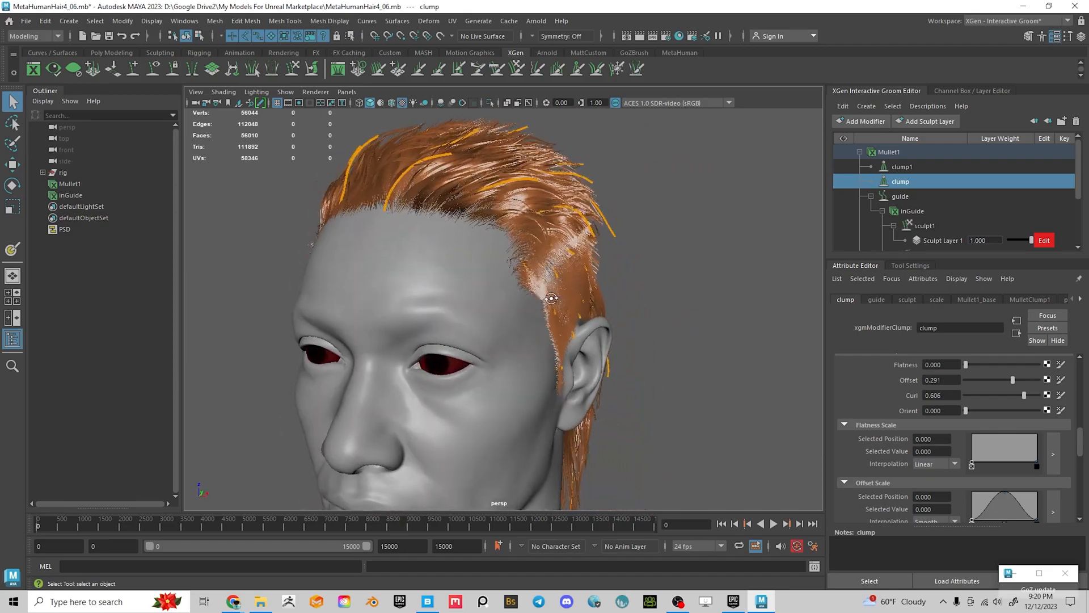
pyautogui.keyDown('alt'); pyautogui.moveTo(482, 329); pyautogui.dragTo(437, 227, button='middle'); pyautogui.keyUp('alt')
pyautogui.scroll(-2, 511, 284)
pyautogui.keyDown('alt'); pyautogui.moveTo(524, 293); pyautogui.dragTo(316, 294); pyautogui.keyUp('alt')
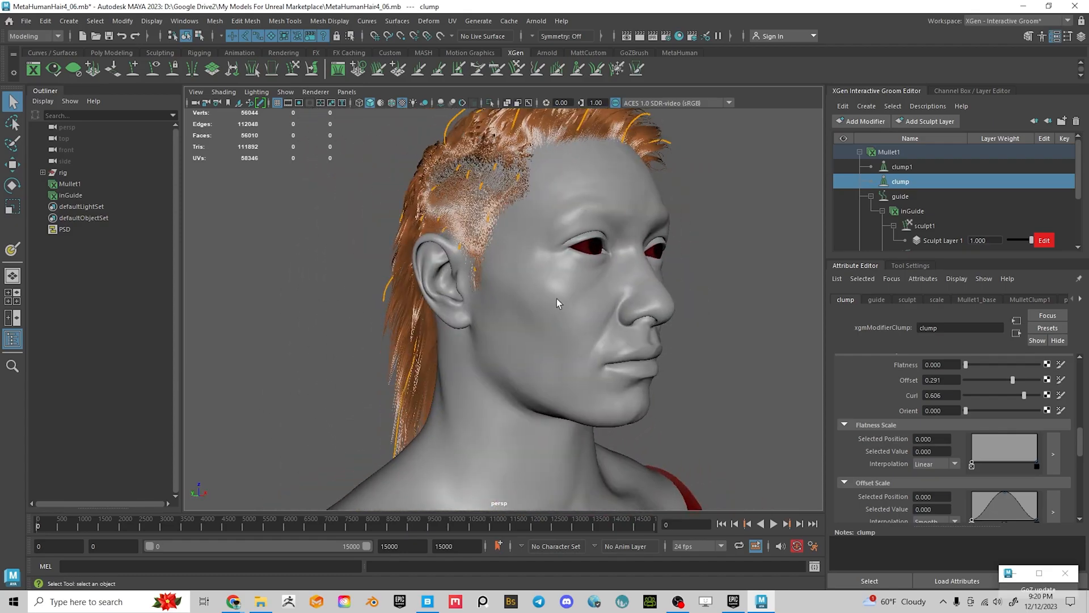
# Orbit and zoom around the head to inspect the twisted mullet clumps
pyautogui.keyDown('alt'); pyautogui.moveTo(508, 359); pyautogui.dragTo(572, 371, button='right'); pyautogui.keyUp('alt')
pyautogui.keyDown('alt'); pyautogui.moveTo(644, 301); pyautogui.dragTo(557, 280); pyautogui.keyUp('alt')
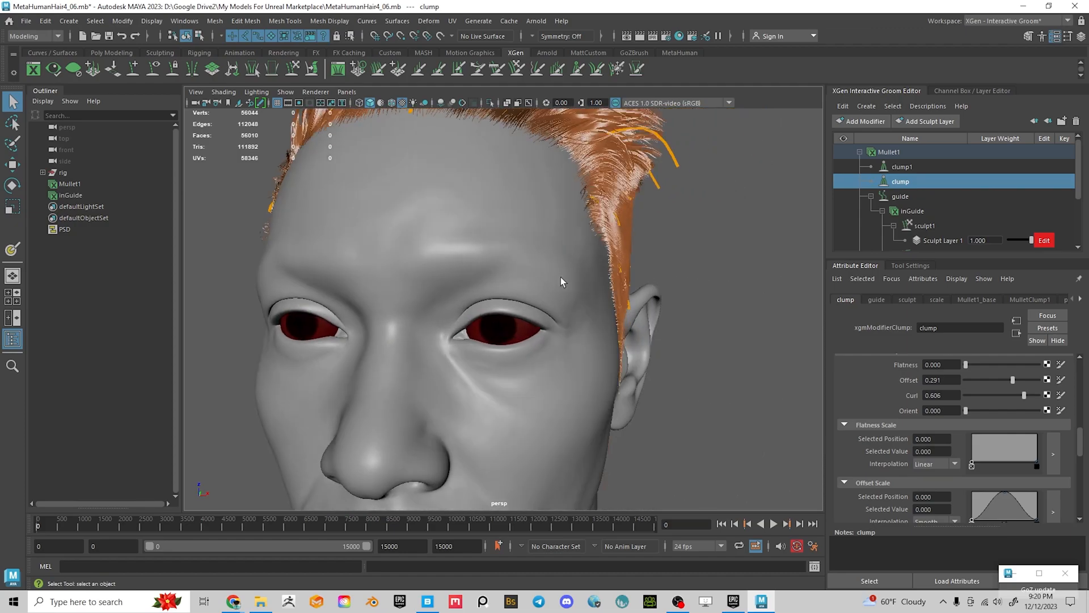
pyautogui.keyDown('alt'); pyautogui.moveTo(556, 280); pyautogui.dragTo(516, 267, button='right'); pyautogui.keyUp('alt')
pyautogui.keyDown('alt'); pyautogui.moveTo(515, 267); pyautogui.dragTo(542, 299); pyautogui.keyUp('alt')
pyautogui.keyDown('alt'); pyautogui.moveTo(542, 299); pyautogui.dragTo(537, 283, button='middle'); pyautogui.keyUp('alt')
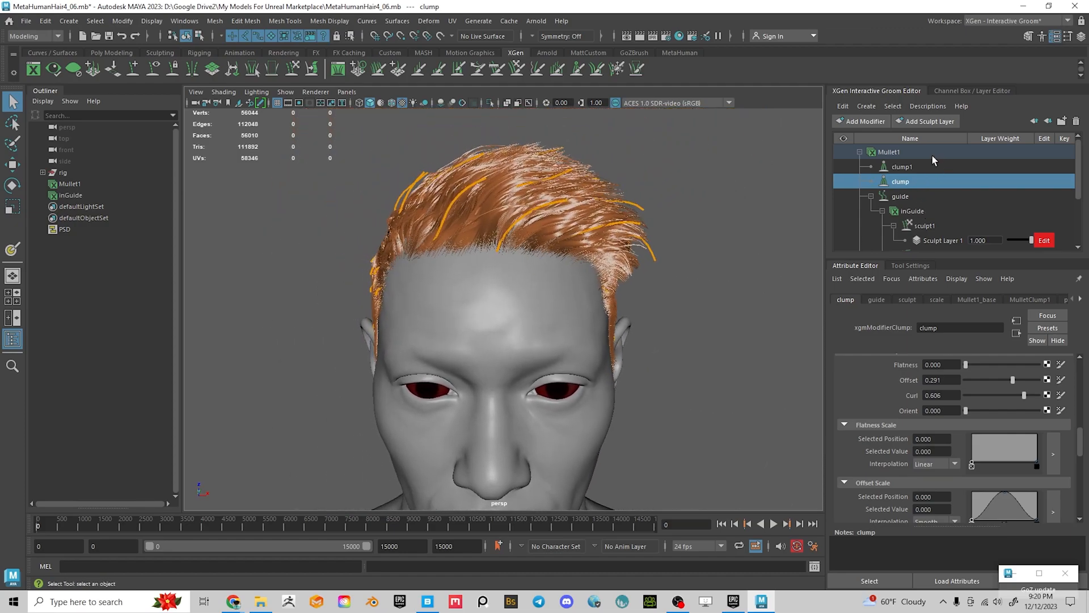
pyautogui.keyDown('alt'); pyautogui.moveTo(588, 277); pyautogui.dragTo(641, 318); pyautogui.keyUp('alt')
pyautogui.keyDown('alt'); pyautogui.moveTo(641, 317); pyautogui.dragTo(690, 329, button='right'); pyautogui.keyUp('alt')
pyautogui.keyDown('alt'); pyautogui.moveTo(690, 328); pyautogui.dragTo(611, 301); pyautogui.keyUp('alt')
pyautogui.keyDown('alt'); pyautogui.moveTo(611, 301); pyautogui.dragTo(590, 329, button='right'); pyautogui.keyUp('alt')
pyautogui.keyDown('alt'); pyautogui.moveTo(590, 329); pyautogui.dragTo(498, 268); pyautogui.keyUp('alt')
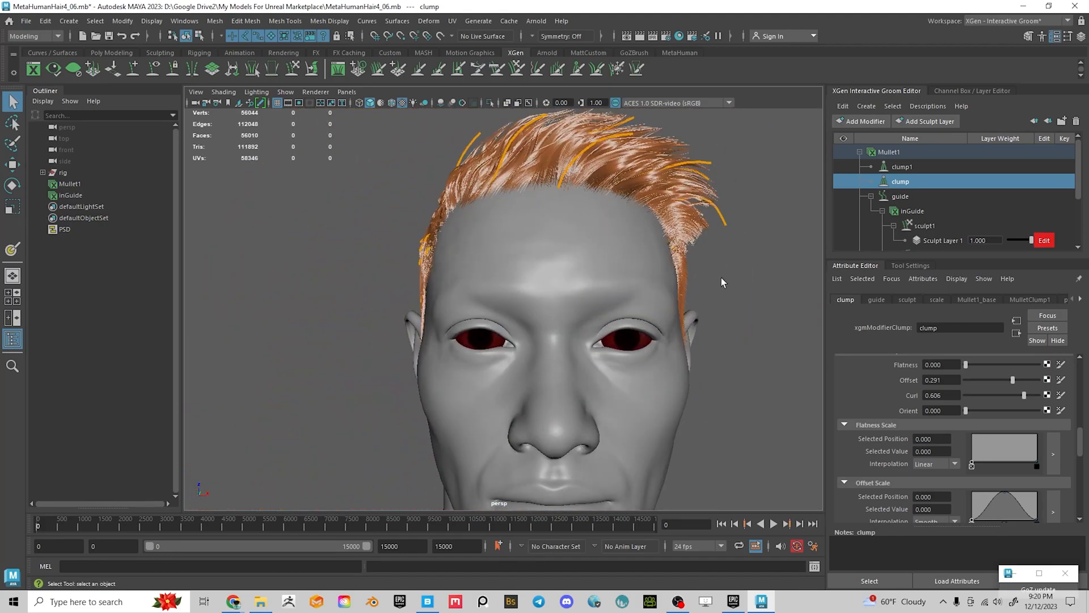
pyautogui.keyDown('alt'); pyautogui.moveTo(726, 283); pyautogui.dragTo(549, 265); pyautogui.keyUp('alt')
pyautogui.keyDown('alt'); pyautogui.moveTo(624, 262); pyautogui.dragTo(540, 245); pyautogui.keyUp('alt')
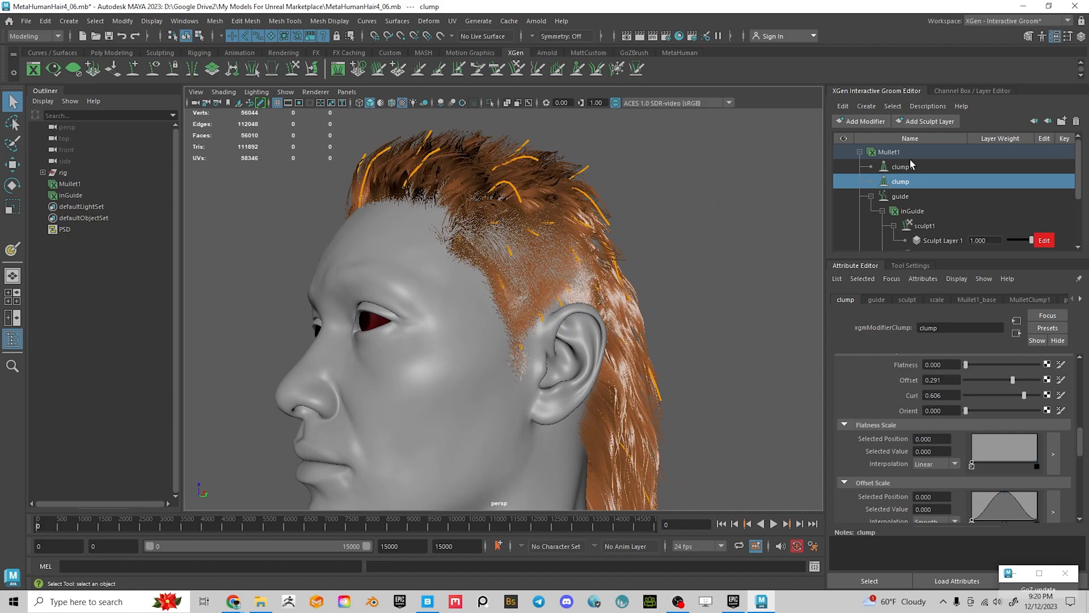
# Add a Noise modifier to the Mullet1 hair description
pyautogui.click(886, 153)
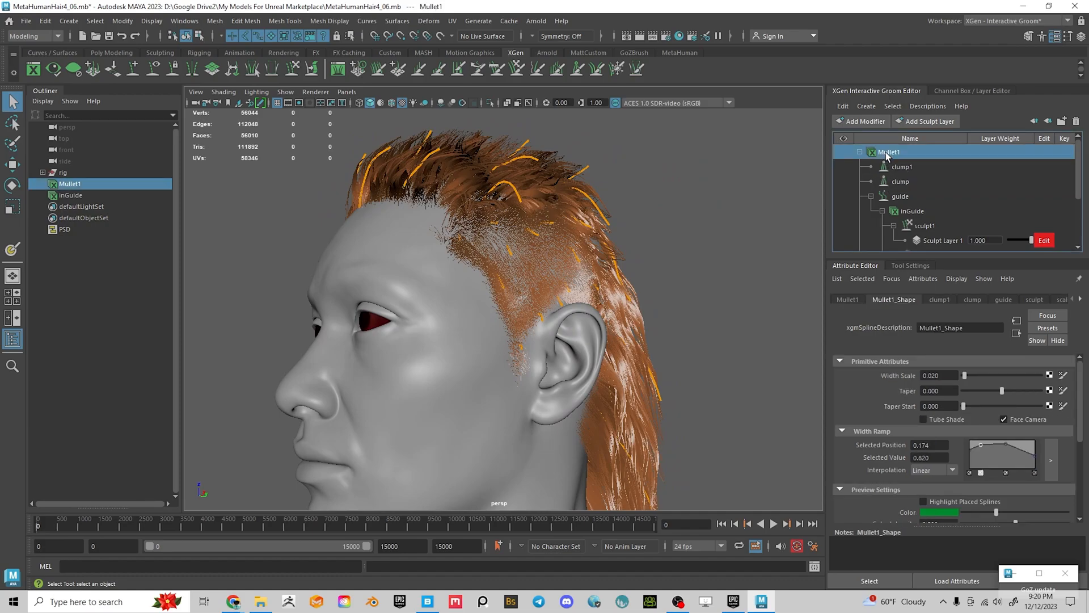
pyautogui.click(862, 121)
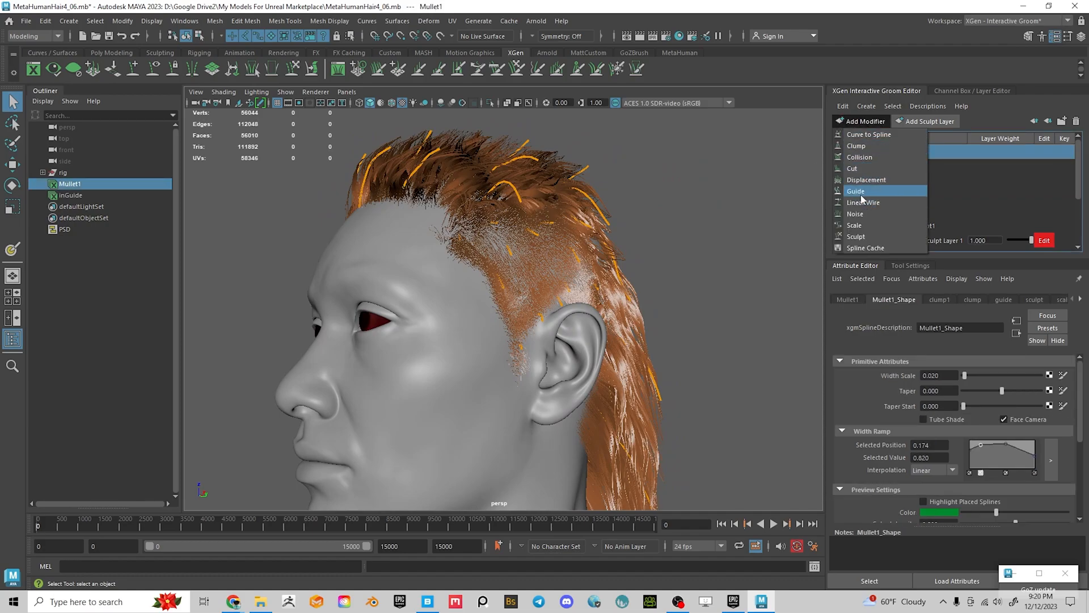
pyautogui.click(855, 214)
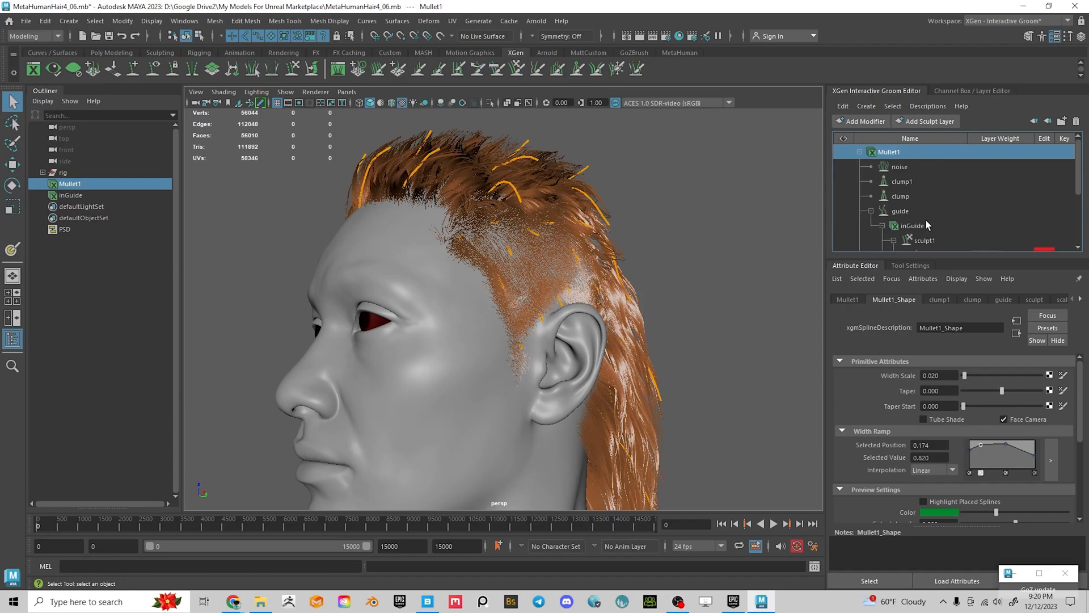
# Orbit around the head to inspect the noisy mullet from the front, sides and back
pyautogui.keyDown('alt'); pyautogui.moveTo(656, 246); pyautogui.dragTo(520, 300); pyautogui.keyUp('alt')
pyautogui.keyDown('alt'); pyautogui.moveTo(520, 299); pyautogui.dragTo(578, 387, button='right'); pyautogui.keyUp('alt')
pyautogui.keyDown('alt'); pyautogui.moveTo(551, 359); pyautogui.dragTo(603, 362); pyautogui.keyUp('alt')
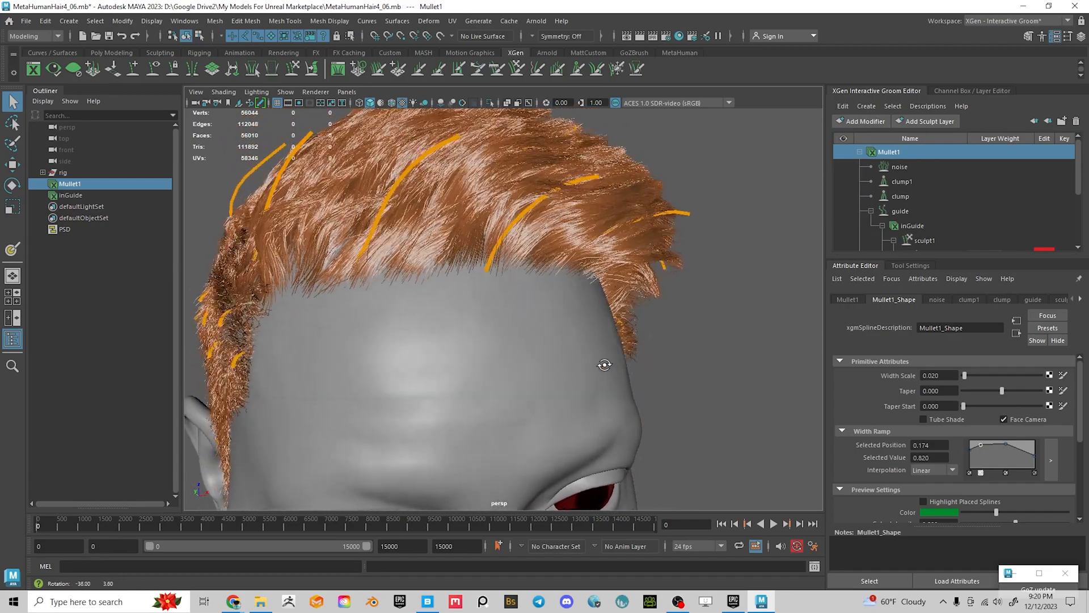
pyautogui.keyDown('alt'); pyautogui.moveTo(603, 362); pyautogui.dragTo(508, 353, button='right'); pyautogui.keyUp('alt')
pyautogui.keyDown('alt'); pyautogui.moveTo(507, 352); pyautogui.dragTo(593, 357); pyautogui.keyUp('alt')
pyautogui.keyDown('alt'); pyautogui.moveTo(594, 358); pyautogui.dragTo(570, 283, button='middle'); pyautogui.keyUp('alt')
pyautogui.keyDown('alt'); pyautogui.moveTo(570, 283); pyautogui.dragTo(389, 304); pyautogui.keyUp('alt')
pyautogui.keyDown('alt'); pyautogui.moveTo(389, 305); pyautogui.dragTo(595, 335, button='right'); pyautogui.keyUp('alt')
pyautogui.keyDown('alt'); pyautogui.moveTo(595, 335); pyautogui.dragTo(372, 328); pyautogui.keyUp('alt')
pyautogui.keyDown('alt'); pyautogui.moveTo(740, 384); pyautogui.dragTo(581, 360, button='right'); pyautogui.keyUp('alt')
pyautogui.keyDown('alt'); pyautogui.moveTo(581, 360); pyautogui.dragTo(643, 310); pyautogui.keyUp('alt')
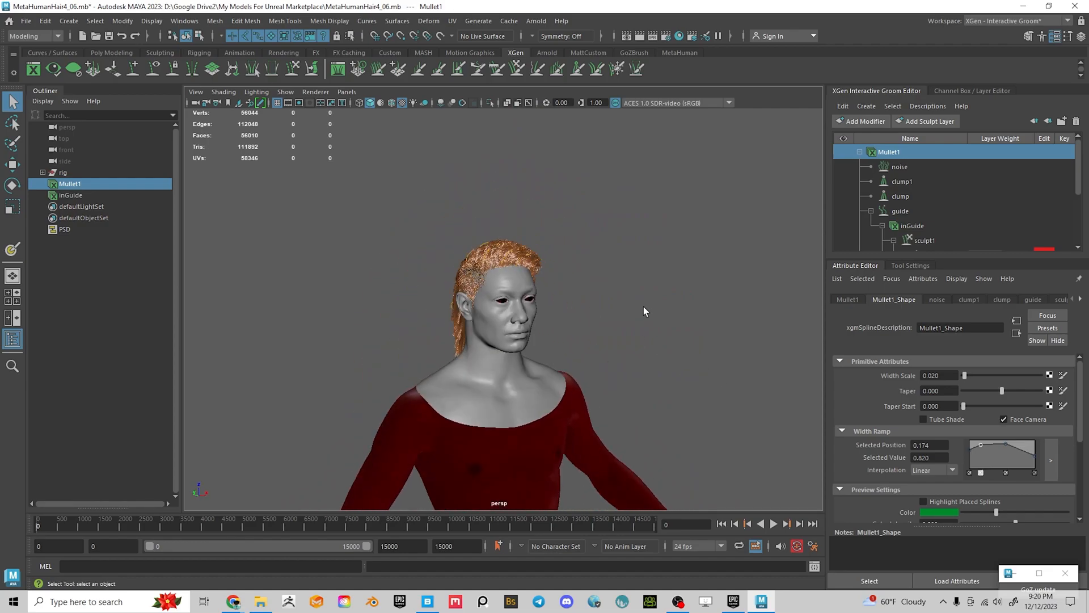
# Save the scene in place as MetaHumanHair4_06.mb
pyautogui.hotkey('ctrl', 'shift', 's')
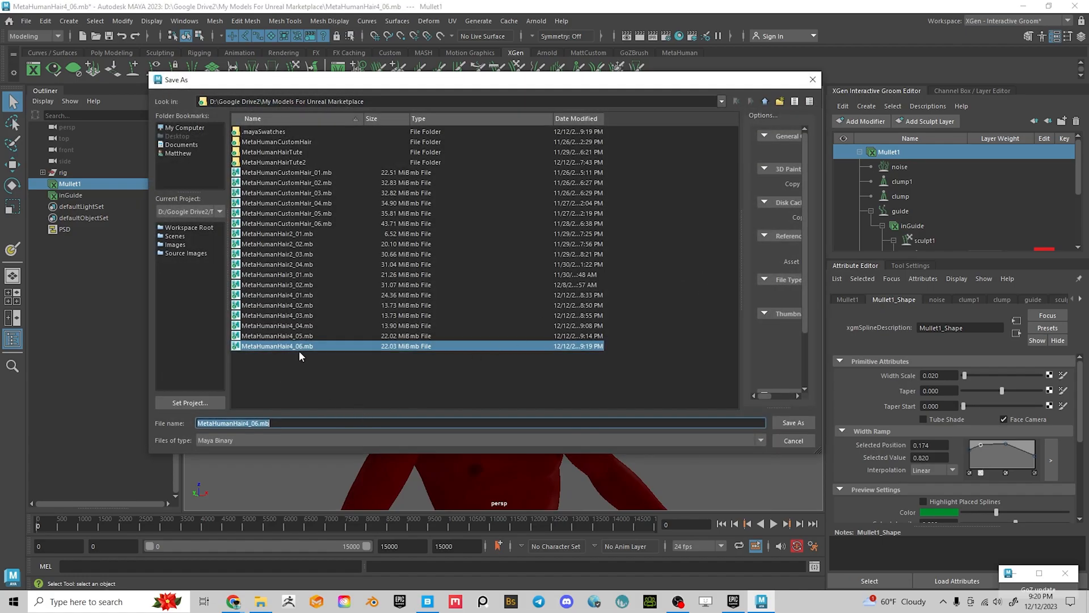
pyautogui.click(812, 80)
pyautogui.hotkey('ctrl', 's')
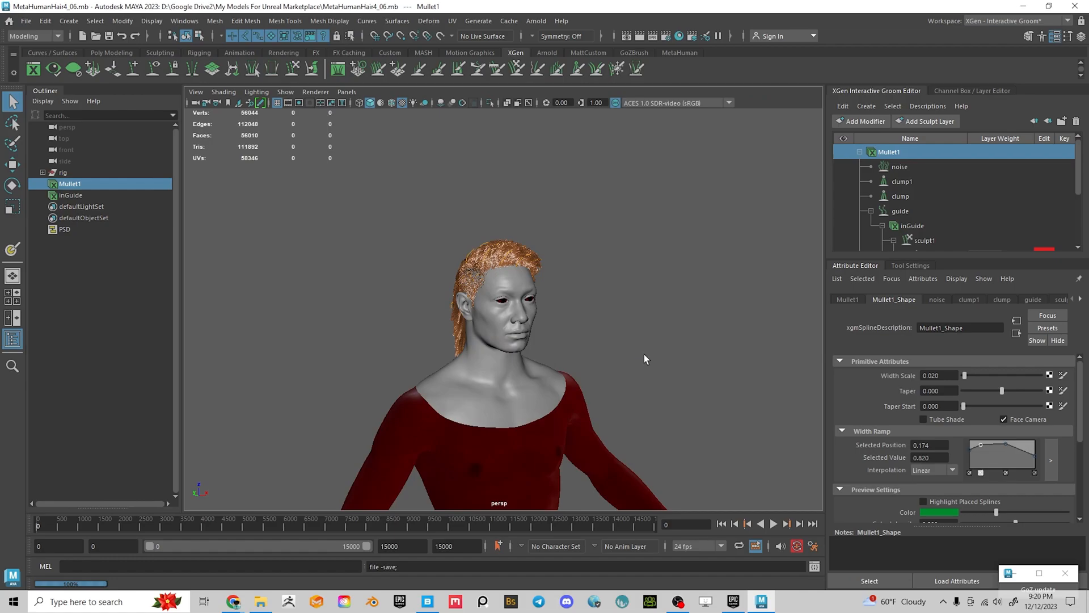
# Deselect everything and turn off viewport textures so the model shows plain shaded
pyautogui.click(659, 349)
pyautogui.keyDown('alt'); pyautogui.moveTo(660, 350); pyautogui.dragTo(671, 416, button='right'); pyautogui.keyUp('alt')
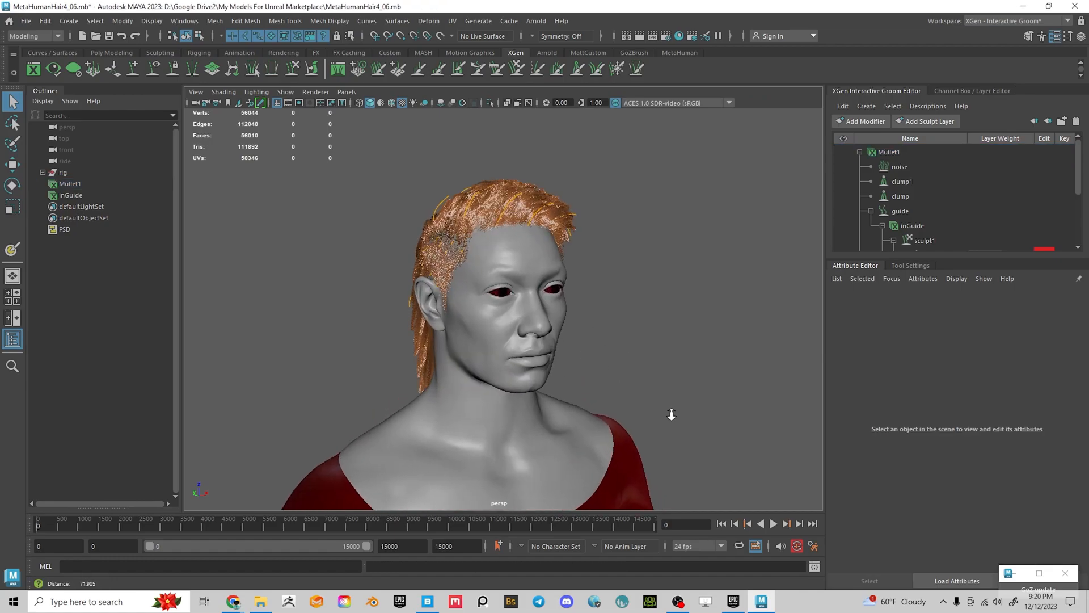
pyautogui.keyDown('alt'); pyautogui.moveTo(671, 416); pyautogui.dragTo(581, 384); pyautogui.keyUp('alt')
pyautogui.keyDown('alt'); pyautogui.moveTo(581, 384); pyautogui.dragTo(562, 340, button='middle'); pyautogui.keyUp('alt')
pyautogui.keyDown('alt'); pyautogui.moveTo(562, 339); pyautogui.dragTo(632, 335); pyautogui.keyUp('alt')
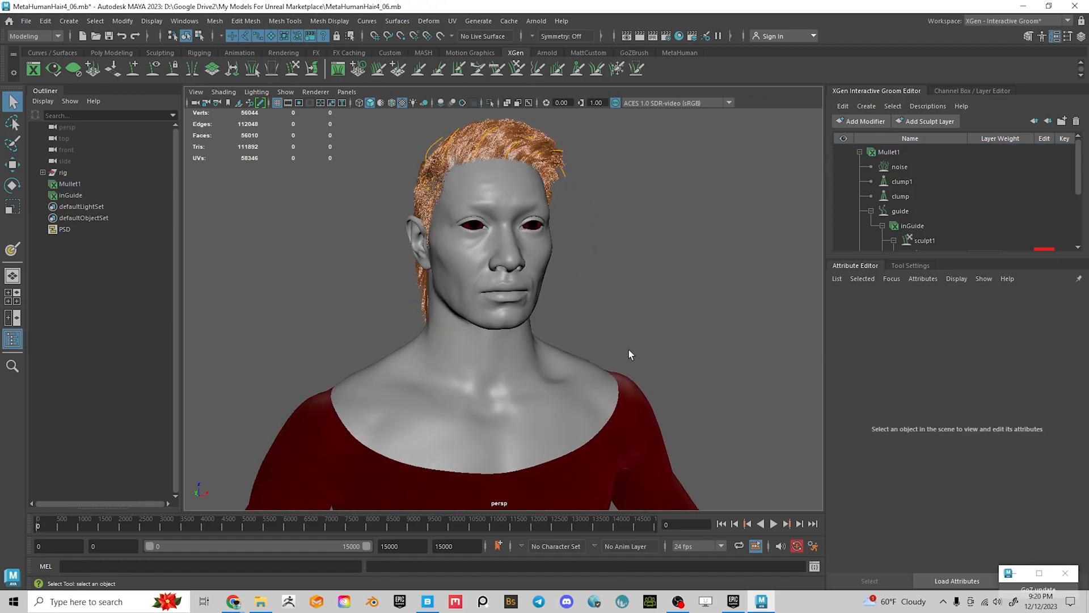
pyautogui.press('5')
pyautogui.keyDown('alt'); pyautogui.moveTo(642, 299); pyautogui.dragTo(509, 344); pyautogui.keyUp('alt')
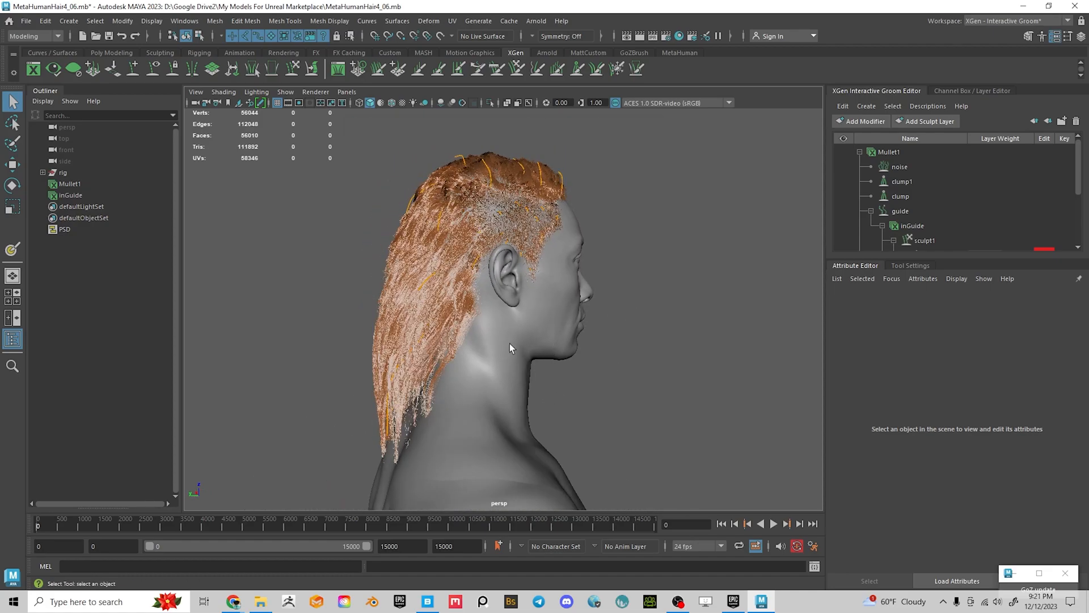
pyautogui.keyDown('alt'); pyautogui.moveTo(662, 339); pyautogui.dragTo(482, 317); pyautogui.keyUp('alt')
# Duplicate the head mesh and move head_lod0_mesh1 out of rig to the Outliner's top level
pyautogui.click(481, 304)
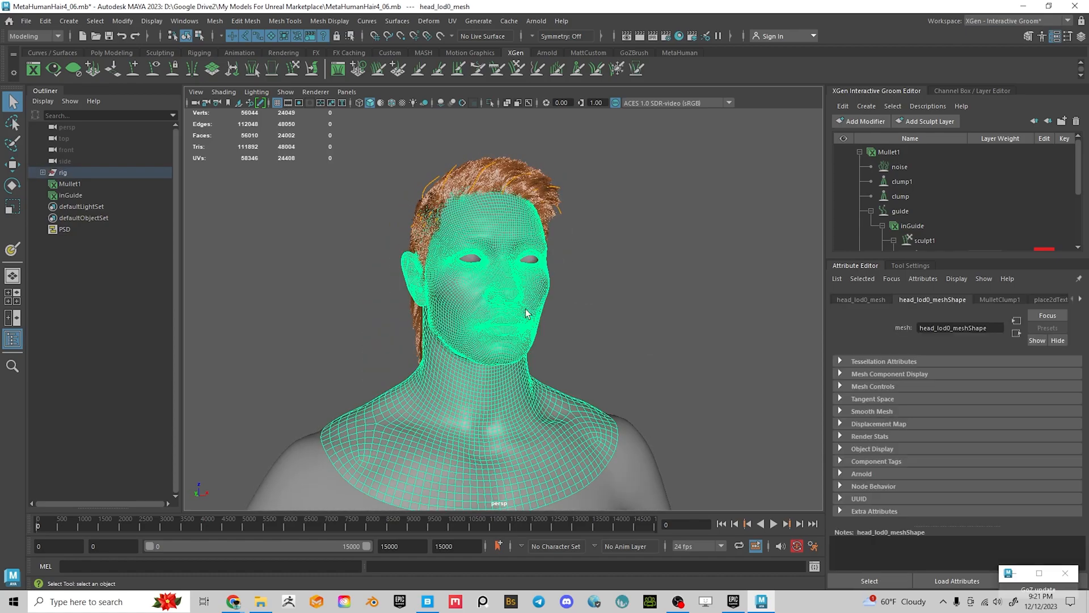
pyautogui.hotkey('ctrl', 'd')
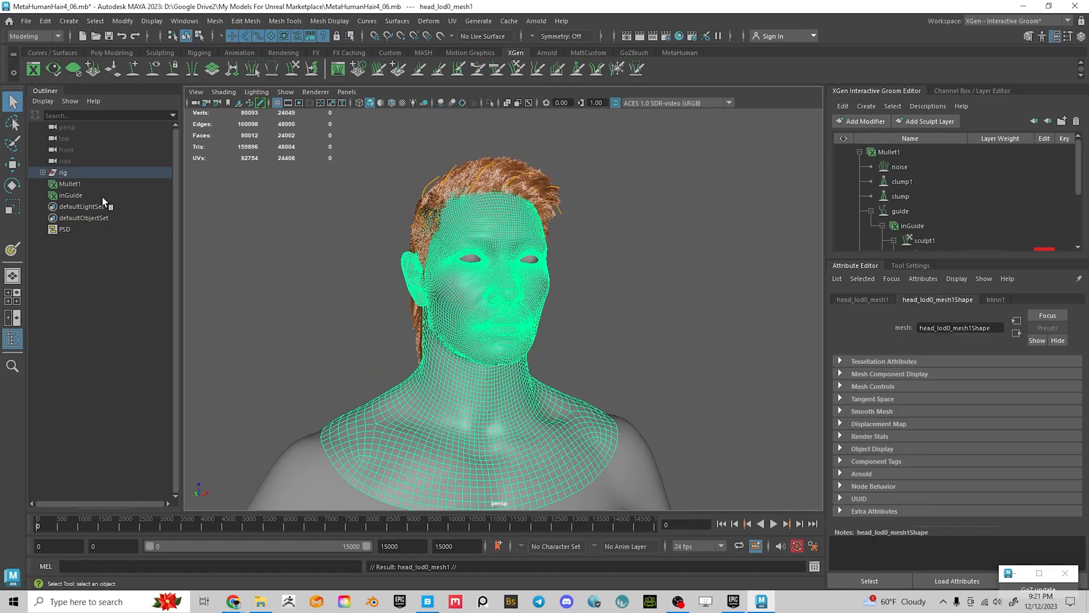
pyautogui.click(44, 172)
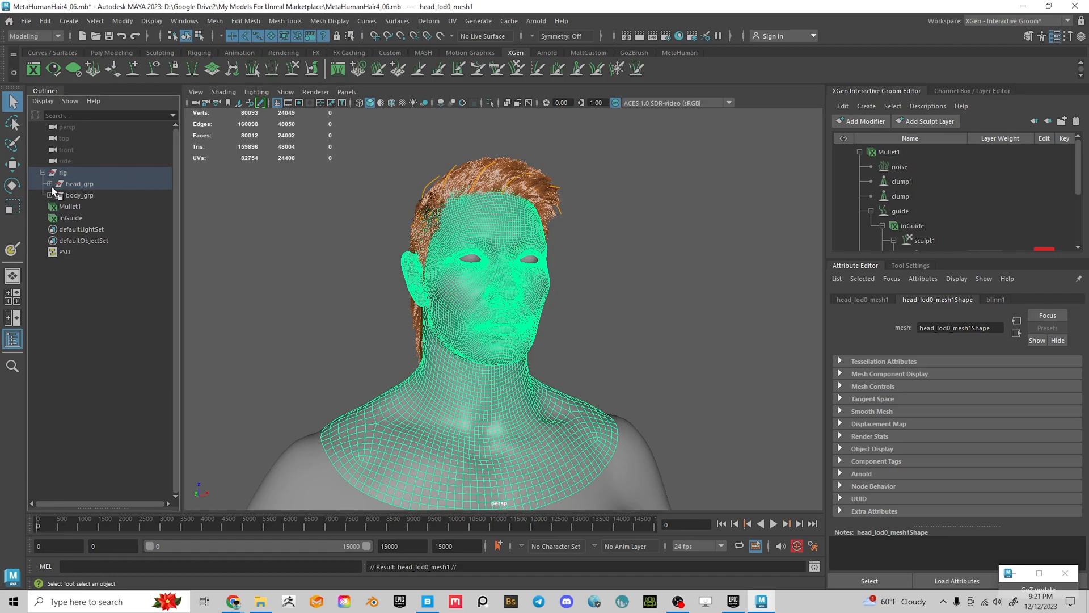
pyautogui.click(49, 184)
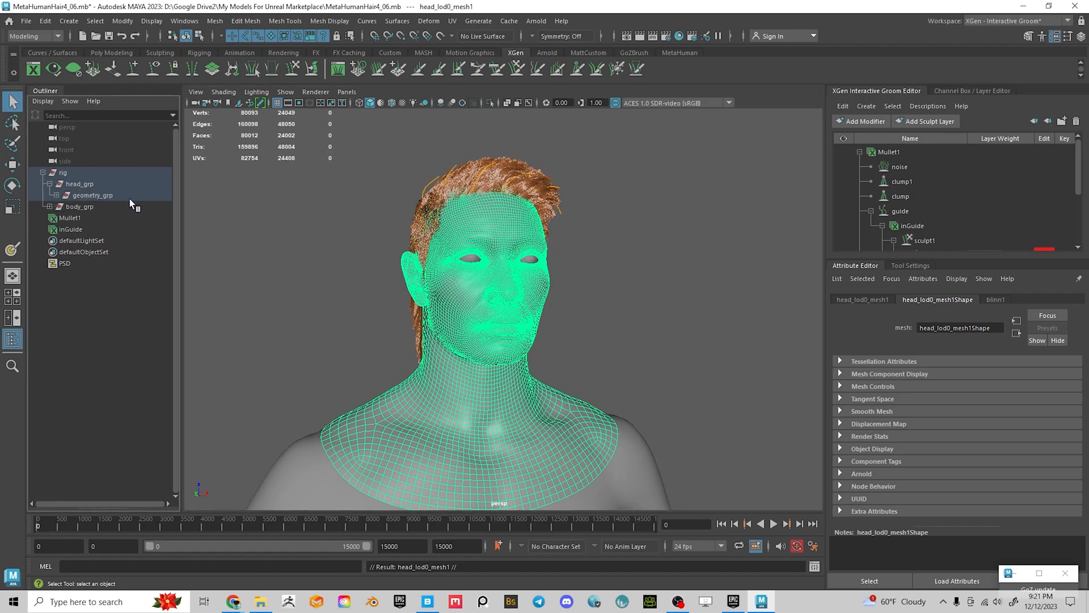
pyautogui.click(56, 195)
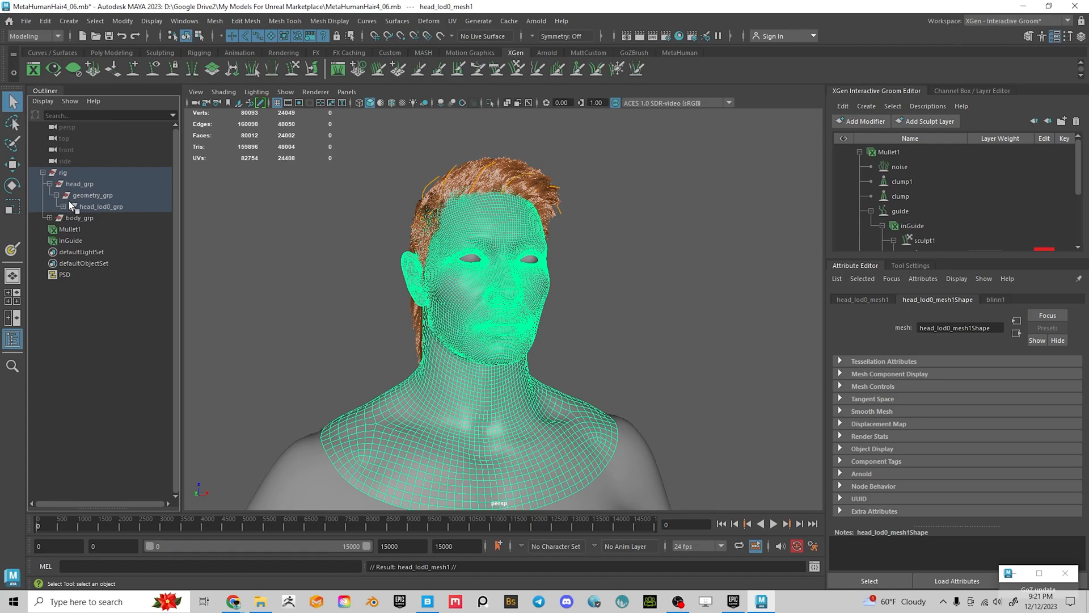
pyautogui.click(63, 207)
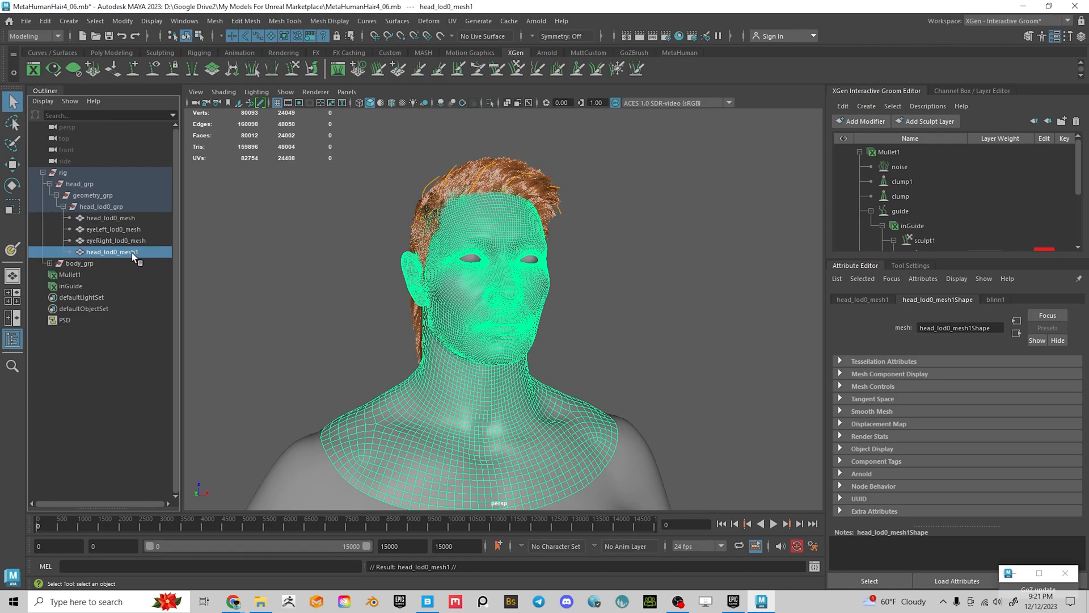
pyautogui.moveTo(131, 253); pyautogui.dragTo(119, 324)
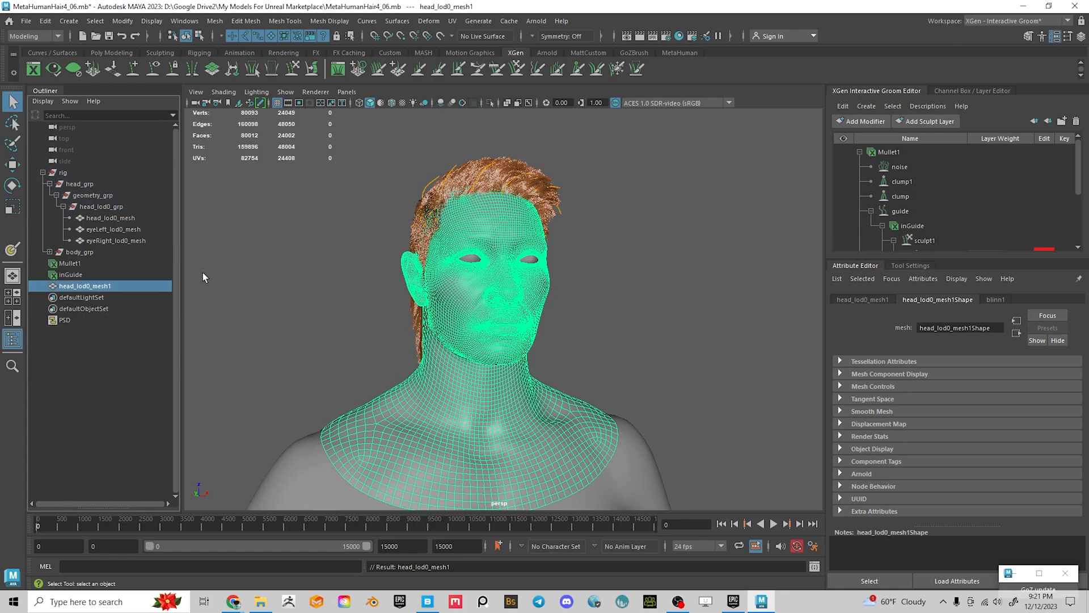
# Select the Mullet1 groom, then add head_lod0_mesh1 to the selection
pyautogui.click(663, 244)
pyautogui.moveTo(662, 244)
pyautogui.keyDown('alt'); pyautogui.mouseDown()
pyautogui.moveTo(619, 268)
pyautogui.moveTo(672, 261)
pyautogui.mouseUp(); pyautogui.keyUp('alt')
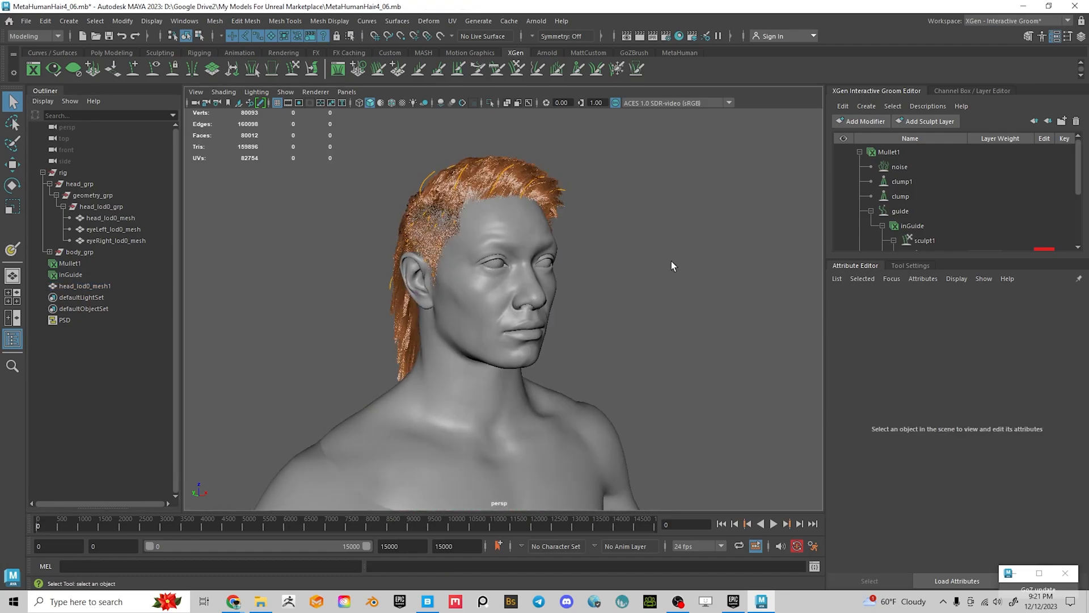
pyautogui.click(889, 152)
pyautogui.click(859, 152)
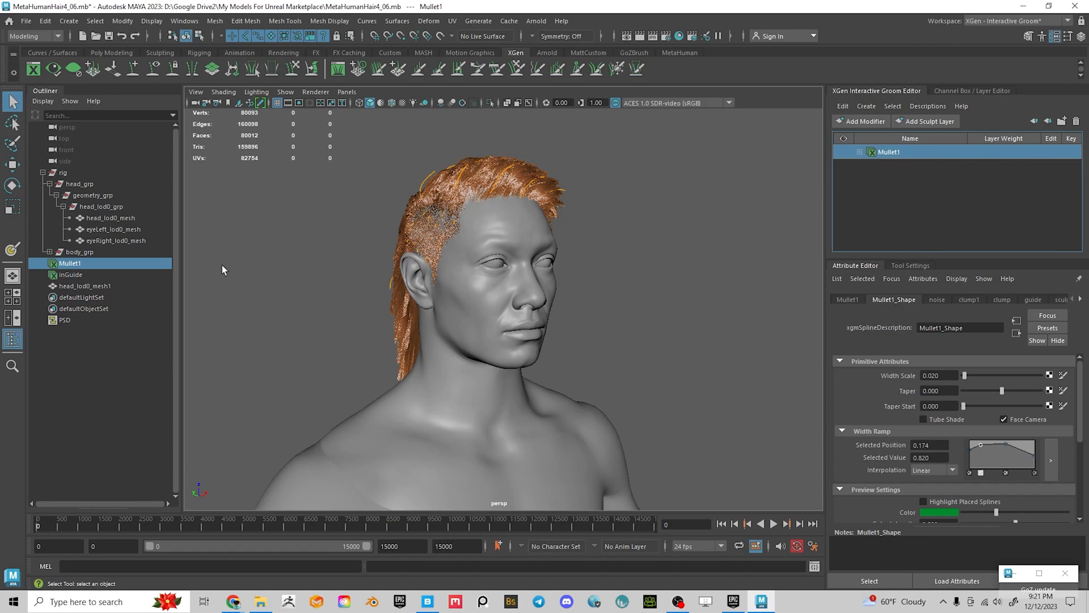
pyautogui.keyDown('ctrl'); pyautogui.click(86, 287); pyautogui.keyUp('ctrl')
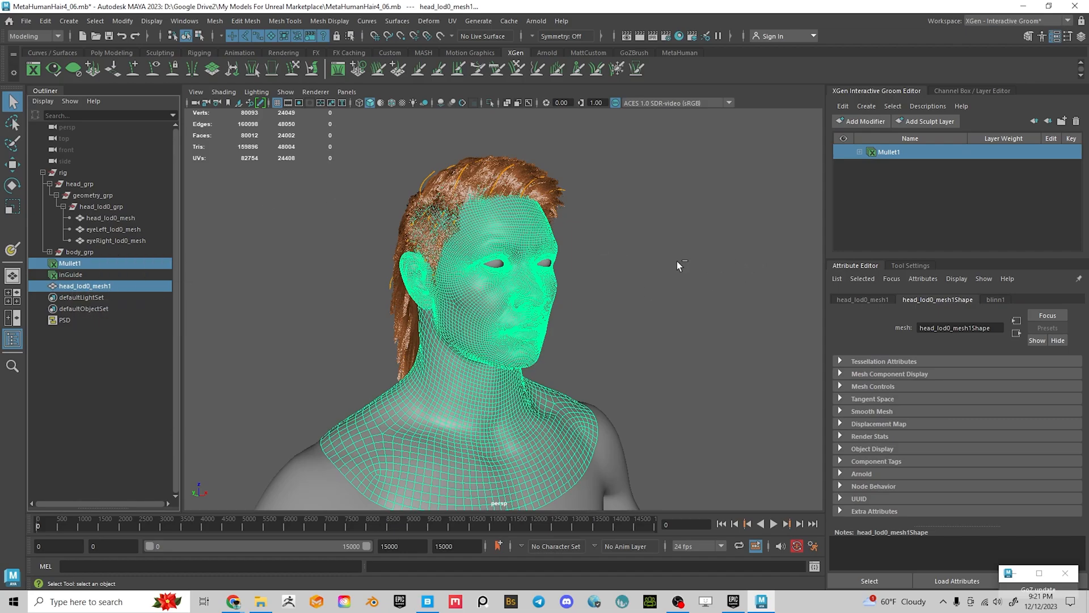
pyautogui.keyDown('alt'); pyautogui.moveTo(724, 261); pyautogui.dragTo(671, 249); pyautogui.keyUp('alt')
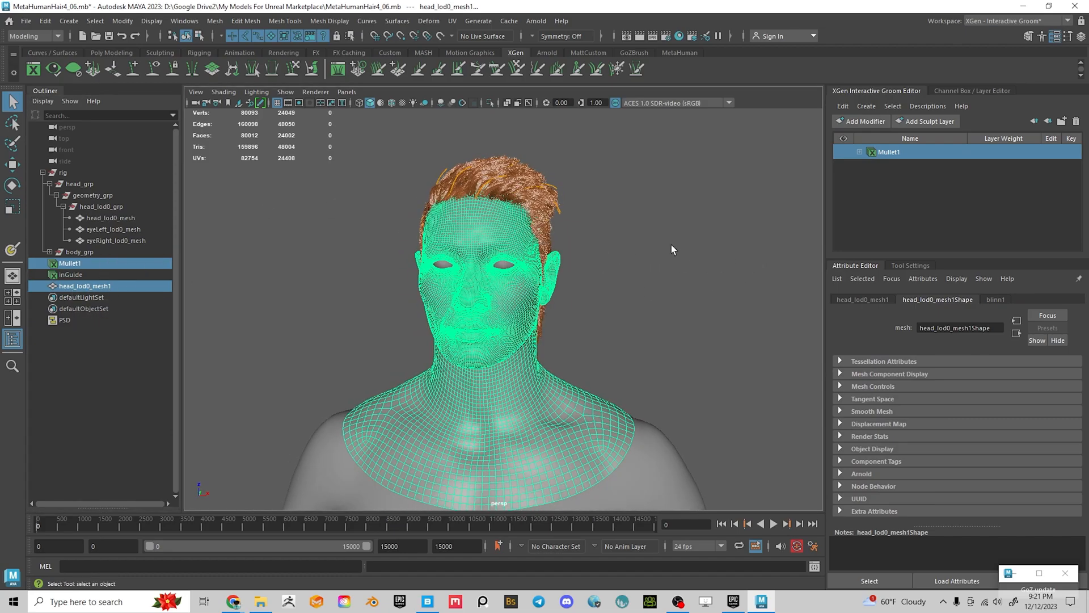
# Run Descriptions > Transfer to create xgmSplineDescription1, then select it and orbit to check it
pyautogui.click(924, 107)
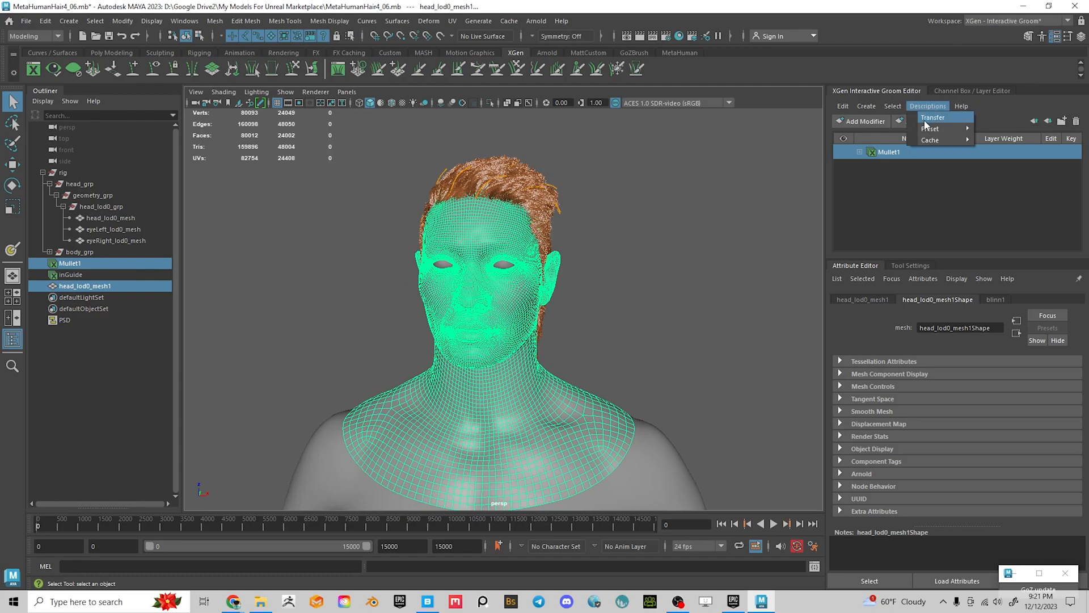
pyautogui.click(926, 121)
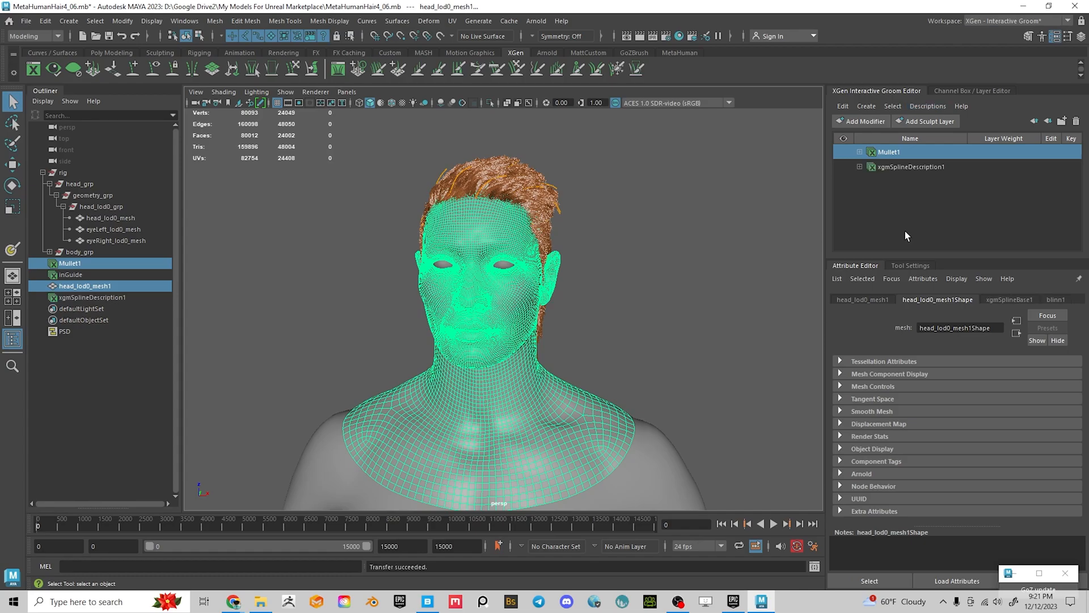
pyautogui.click(910, 167)
pyautogui.keyDown('alt'); pyautogui.moveTo(570, 306); pyautogui.dragTo(736, 319); pyautogui.keyUp('alt')
pyautogui.keyDown('alt'); pyautogui.moveTo(637, 361); pyautogui.dragTo(595, 359); pyautogui.keyUp('alt')
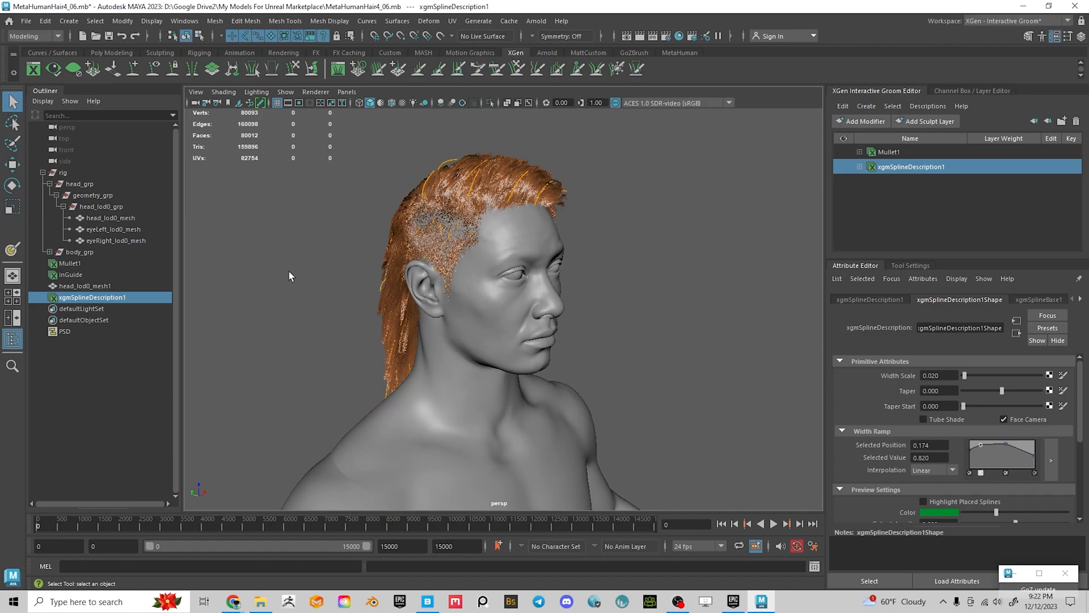
# Hide the inGuide guide splines and orbit in to inspect the transferred hair
pyautogui.click(845, 152)
pyautogui.click(898, 168)
pyautogui.click(860, 152)
pyautogui.scroll(-1, 913, 213)
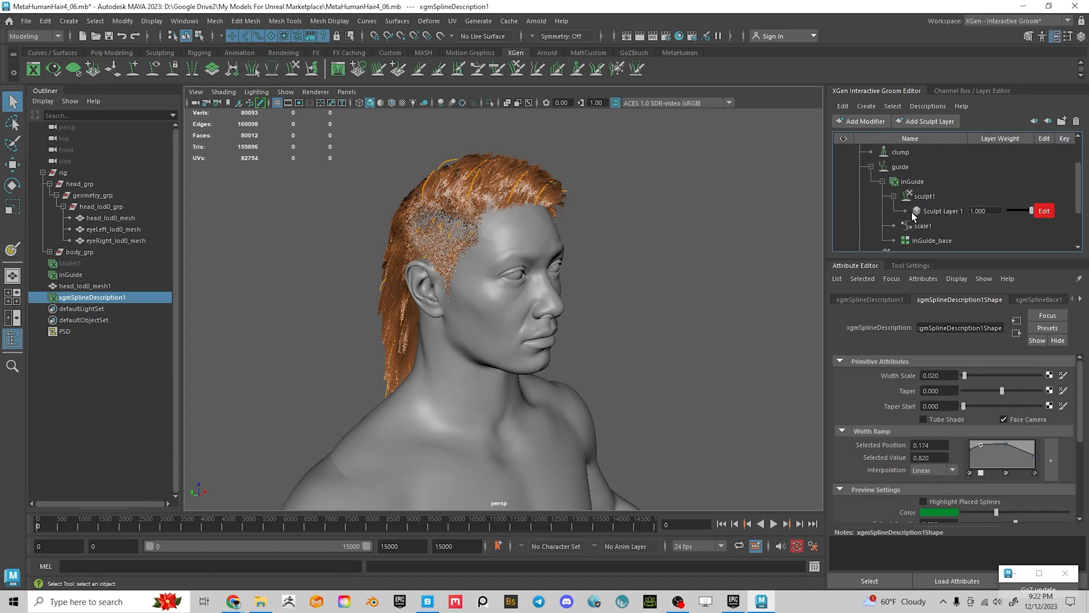
pyautogui.click(847, 181)
pyautogui.keyDown('alt'); pyautogui.moveTo(644, 227); pyautogui.dragTo(738, 235); pyautogui.keyUp('alt')
pyautogui.keyDown('alt'); pyautogui.moveTo(642, 249); pyautogui.dragTo(680, 326, button='right'); pyautogui.keyUp('alt')
pyautogui.keyDown('alt'); pyautogui.moveTo(680, 325); pyautogui.dragTo(442, 347); pyautogui.keyUp('alt')
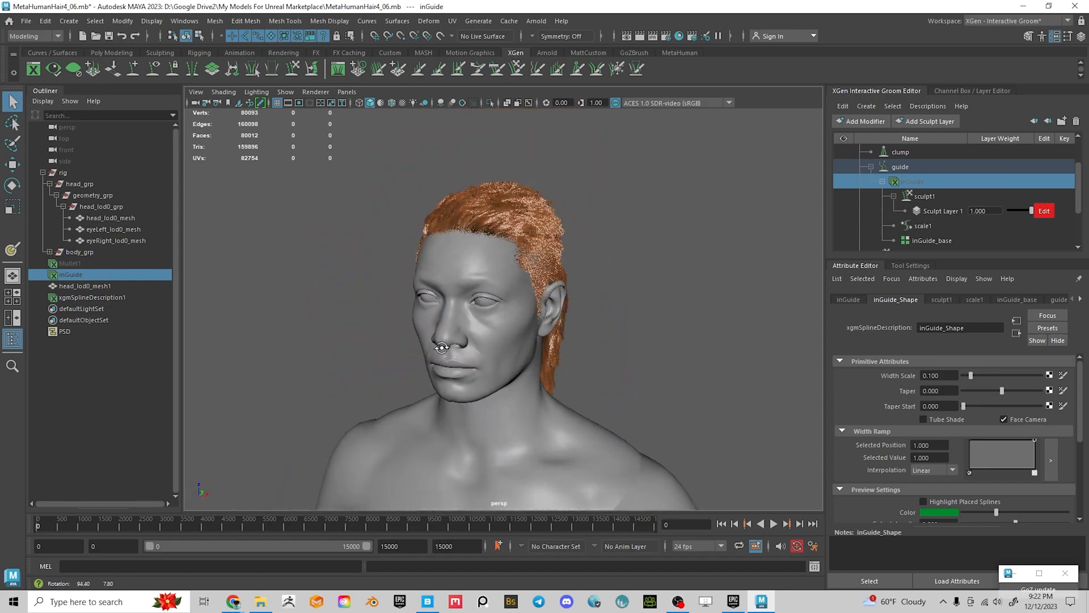
pyautogui.keyDown('alt'); pyautogui.moveTo(599, 338); pyautogui.dragTo(576, 288, button='middle'); pyautogui.keyUp('alt')
pyautogui.keyDown('alt'); pyautogui.moveTo(577, 288); pyautogui.dragTo(674, 297); pyautogui.keyUp('alt')
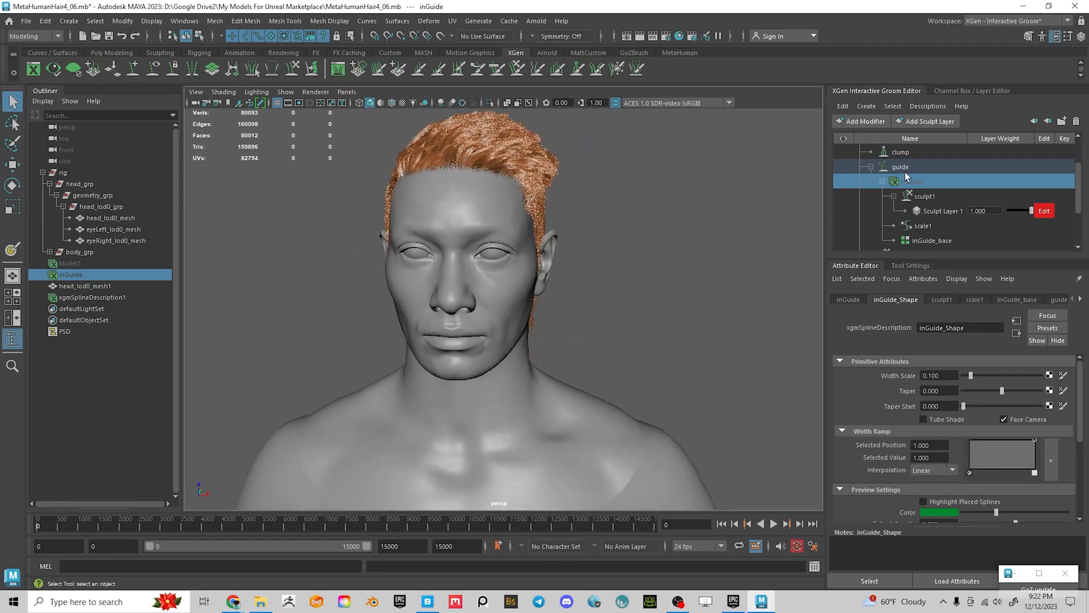
# Review the Mullet1 and xgmSplineDescription1 entries and their modifier trees in the Groom Editor
pyautogui.scroll(1, 871, 171)
pyautogui.click(859, 151)
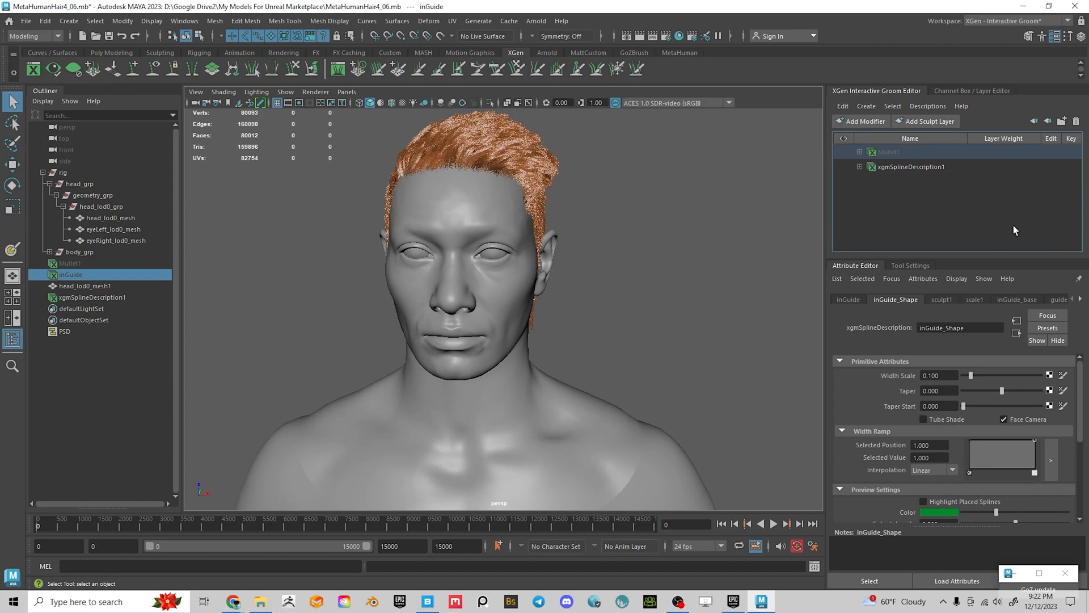
pyautogui.click(912, 167)
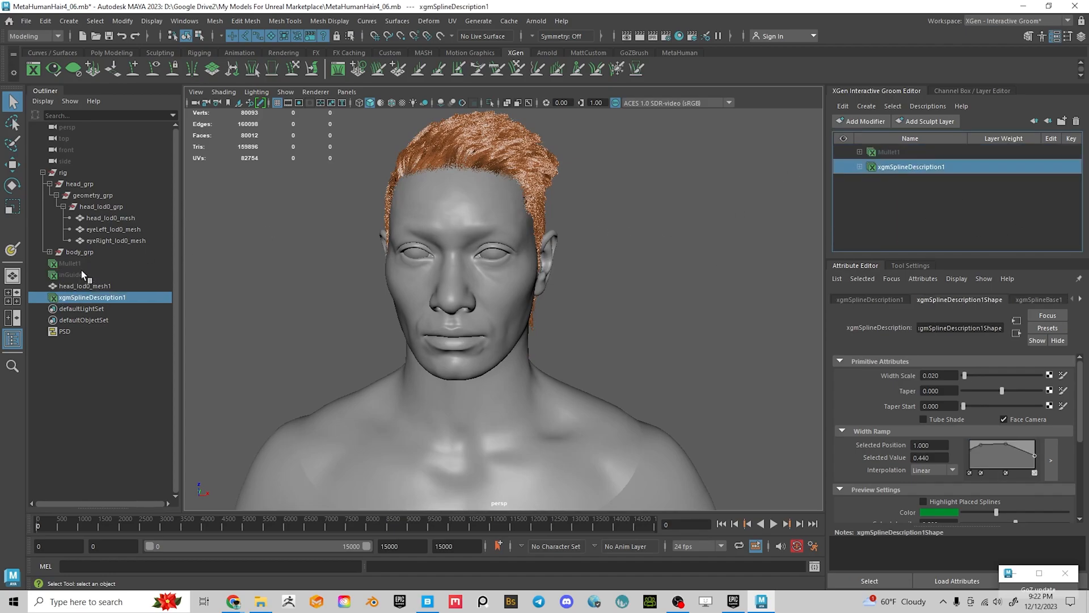
pyautogui.click(483, 212)
pyautogui.click(873, 180)
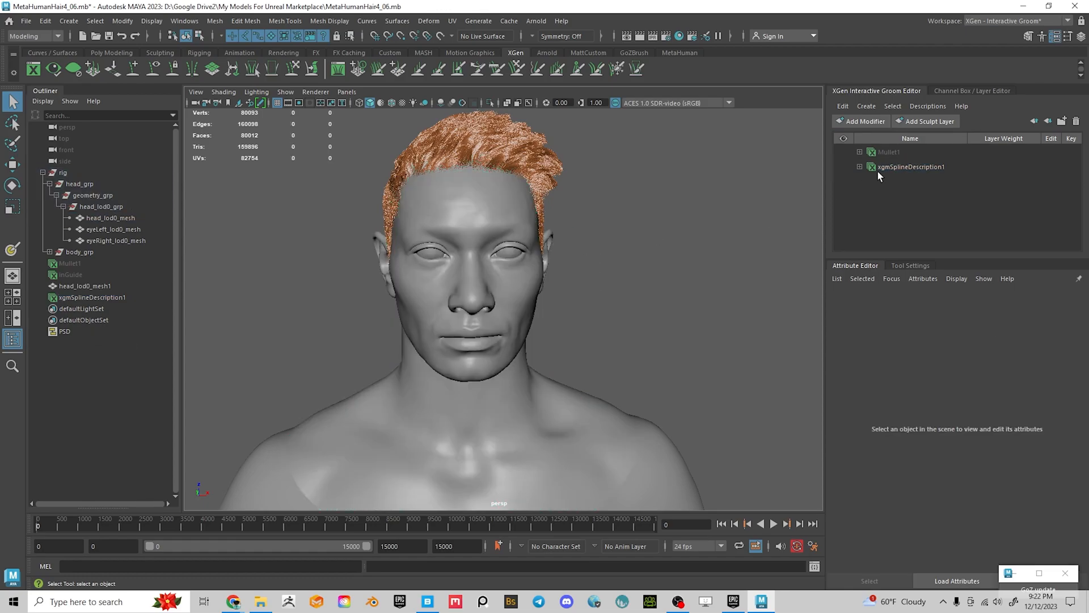
pyautogui.click(897, 154)
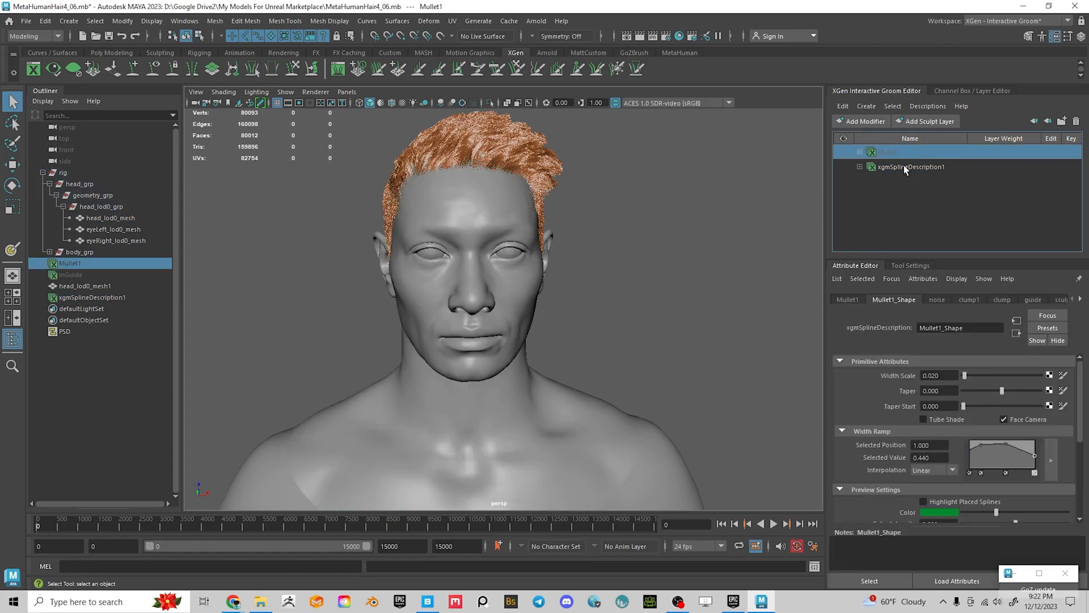
pyautogui.click(928, 106)
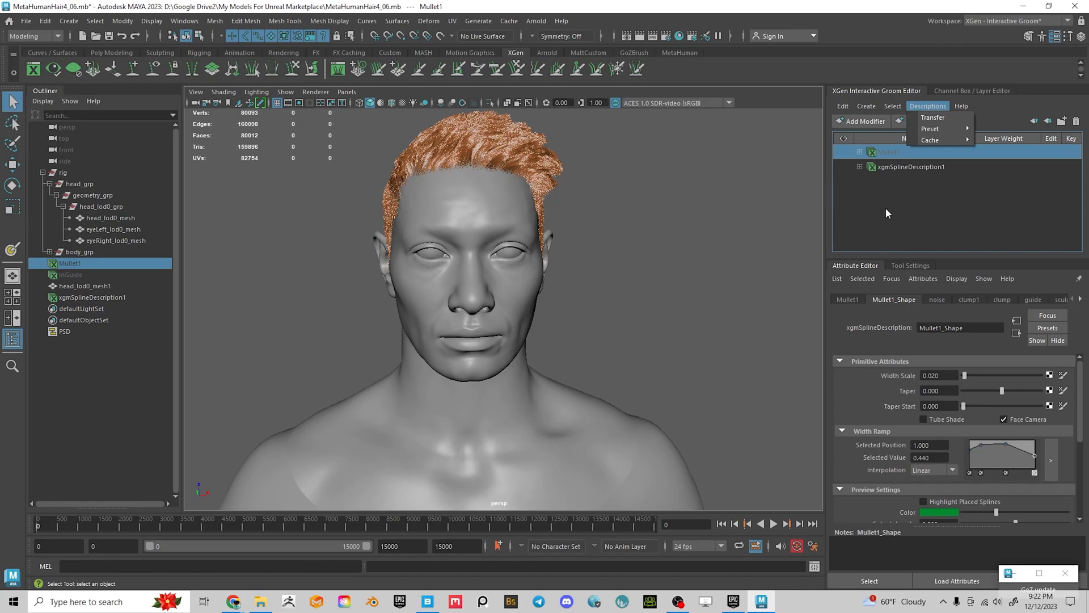
pyautogui.click(897, 167)
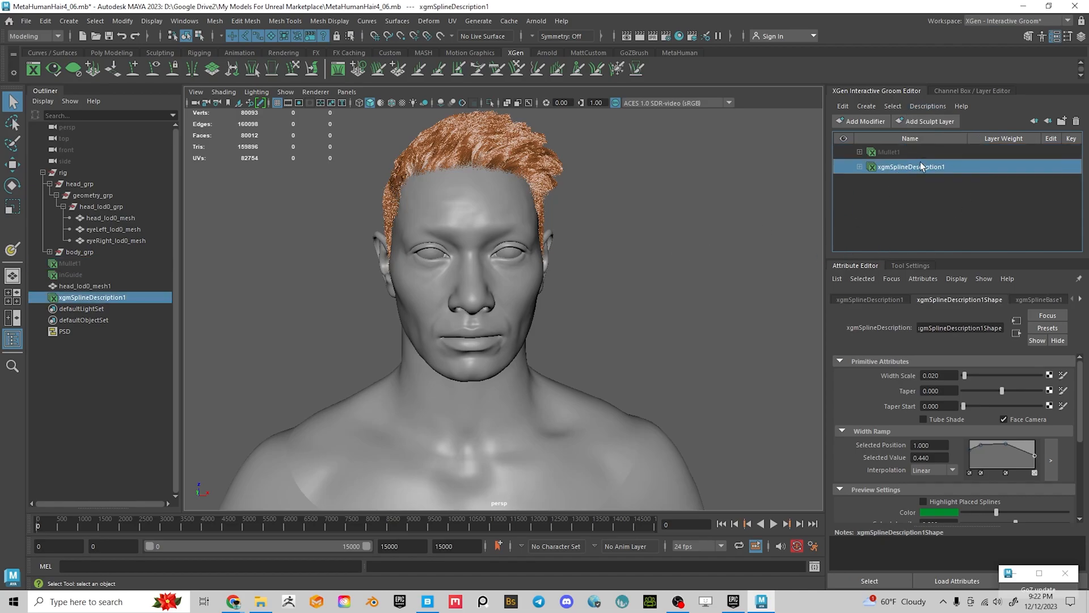
pyautogui.click(859, 167)
pyautogui.click(860, 152)
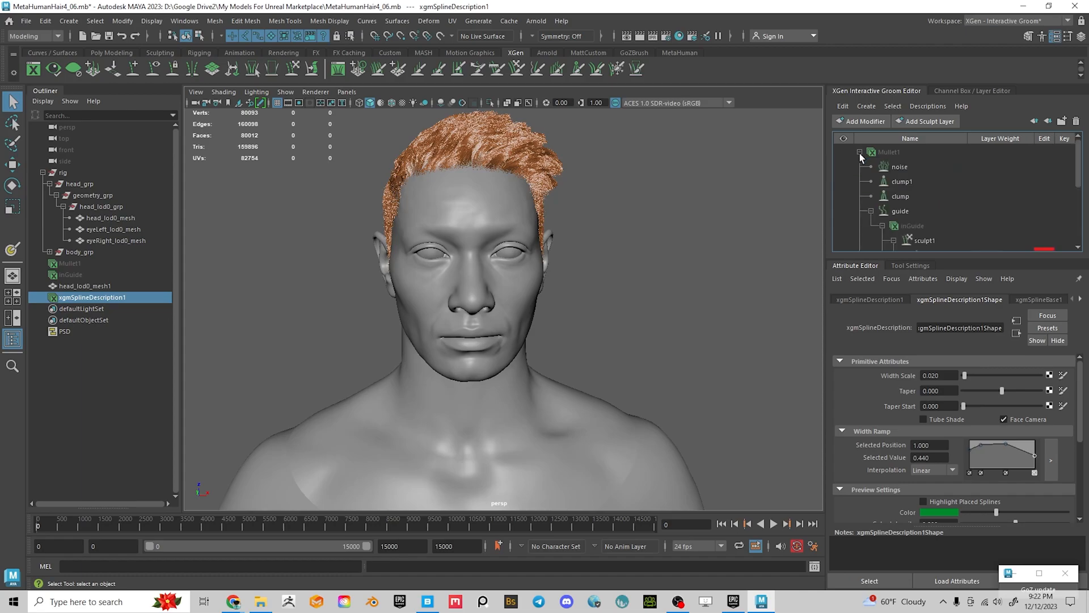
pyautogui.scroll(2, 896, 177)
pyautogui.click(860, 152)
pyautogui.click(859, 167)
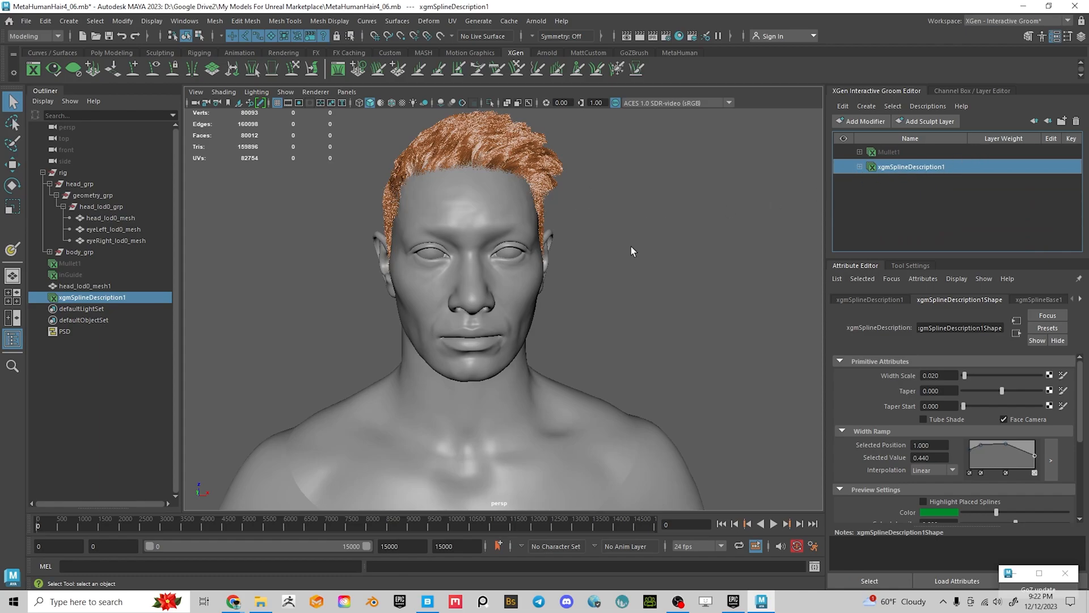
# Zoom and orbit around the head to inspect the transferred mullet, then reselect xgmSplineDescription1
pyautogui.scroll(10, 590, 243)
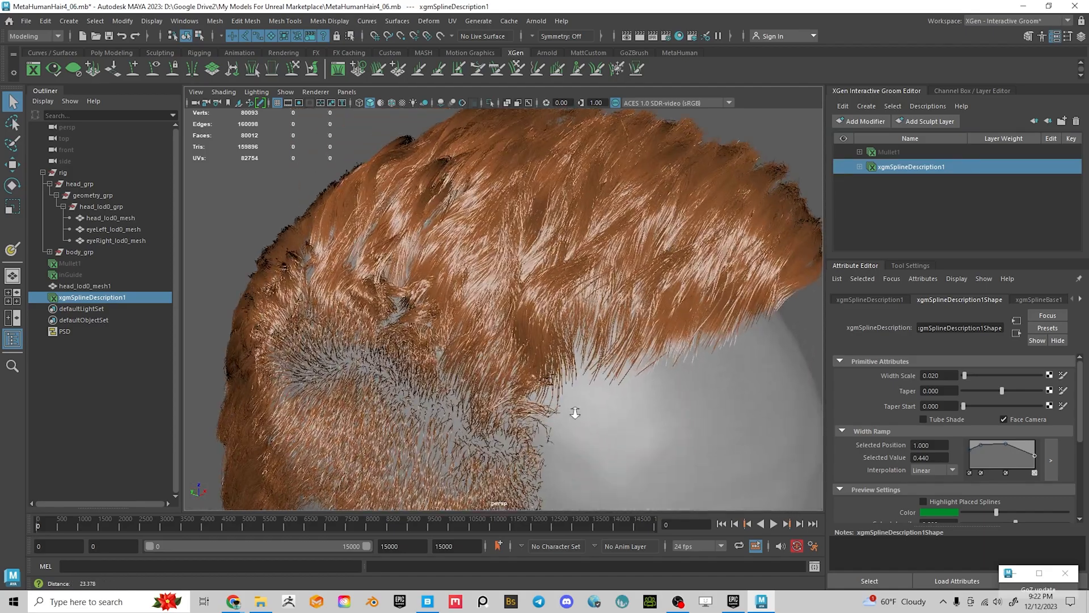
pyautogui.scroll(-8, 647, 385)
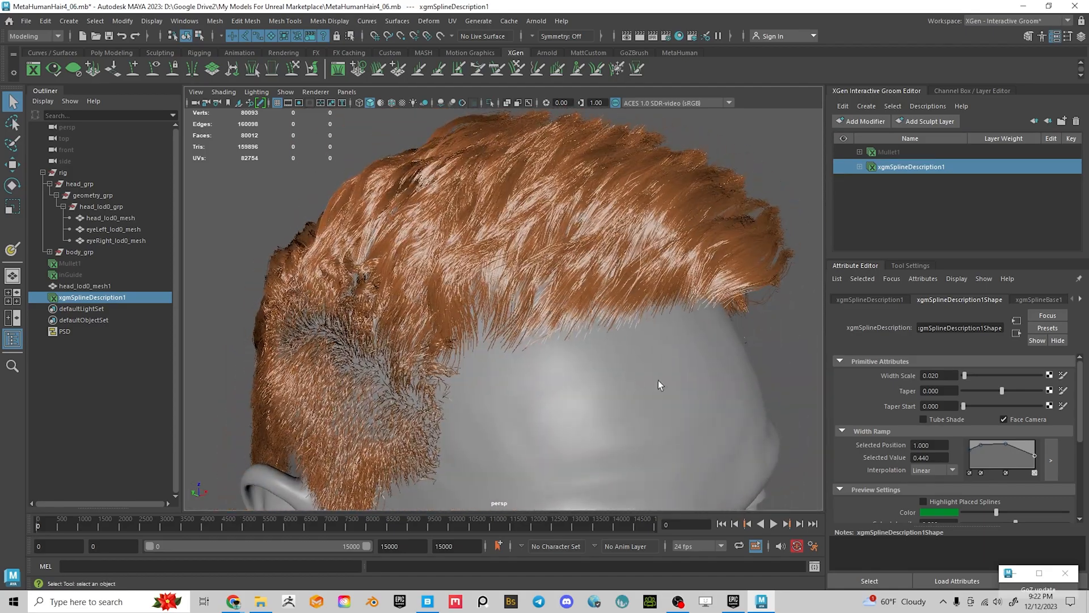
pyautogui.keyDown('alt'); pyautogui.moveTo(651, 382); pyautogui.dragTo(506, 366); pyautogui.keyUp('alt')
pyautogui.keyDown('alt'); pyautogui.moveTo(530, 284); pyautogui.dragTo(550, 332); pyautogui.keyUp('alt')
pyautogui.scroll(3, 475, 300)
pyautogui.scroll(2, 475, 301)
pyautogui.scroll(6, 595, 366)
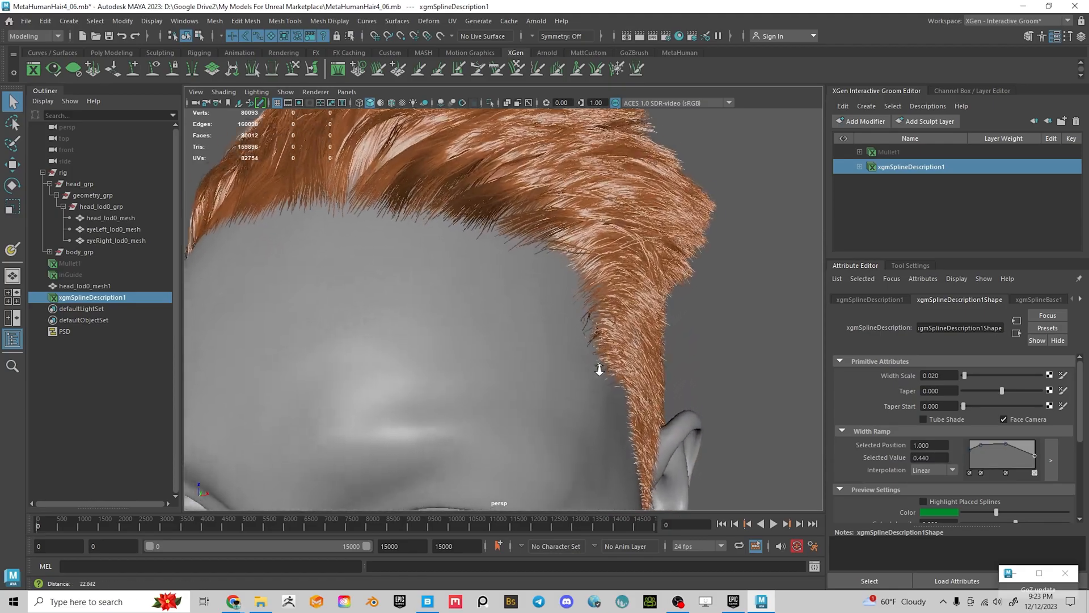
pyautogui.scroll(-4, 607, 368)
pyautogui.keyDown('alt'); pyautogui.moveTo(642, 339); pyautogui.dragTo(493, 294); pyautogui.keyUp('alt')
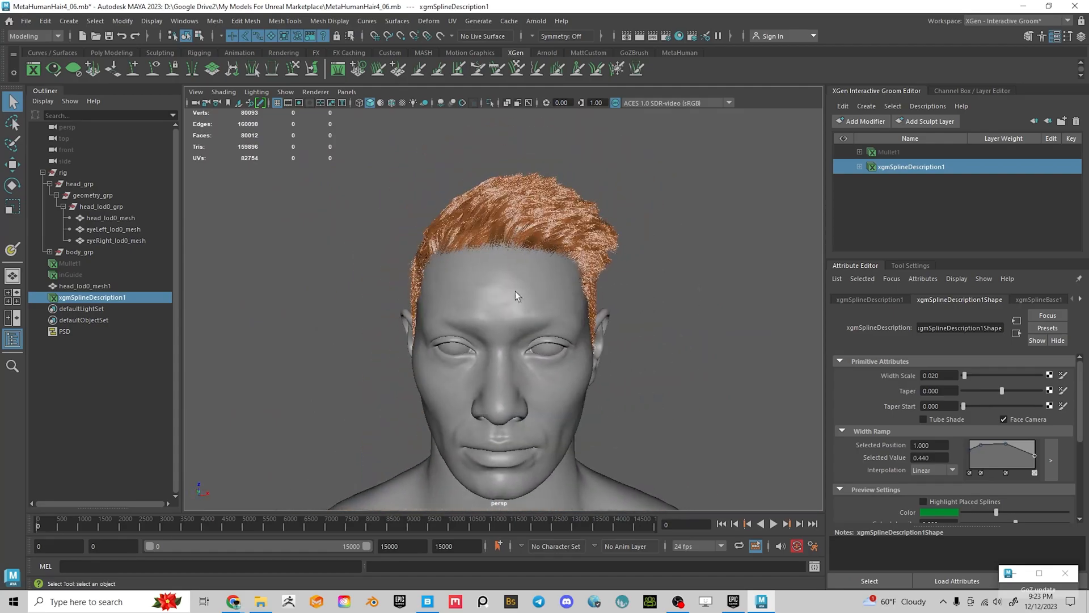
pyautogui.keyDown('alt'); pyautogui.moveTo(679, 318); pyautogui.dragTo(703, 259, button='middle'); pyautogui.keyUp('alt')
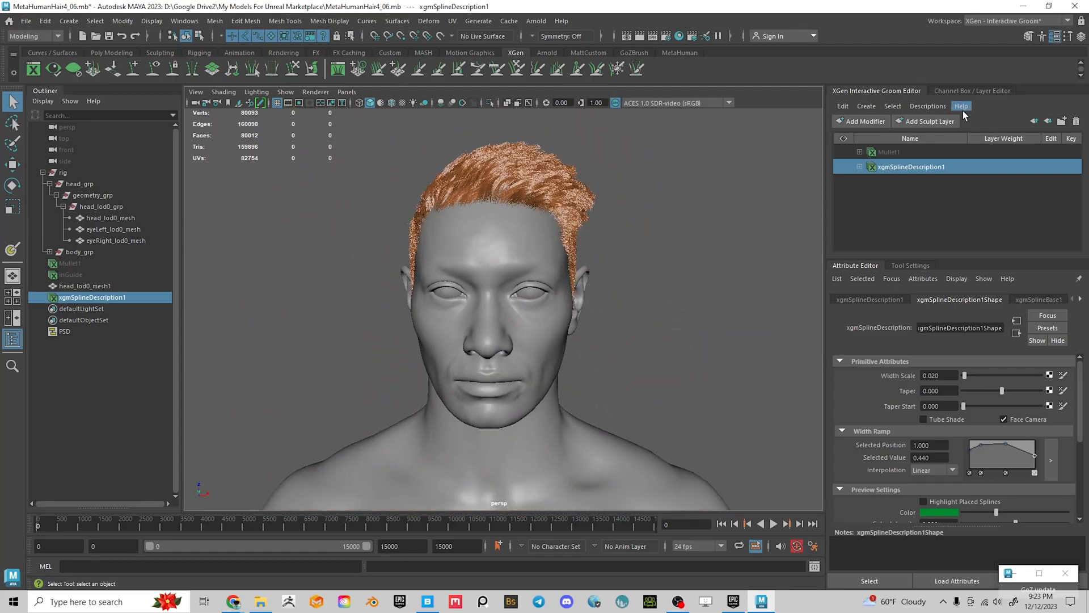
pyautogui.click(894, 192)
pyautogui.click(900, 165)
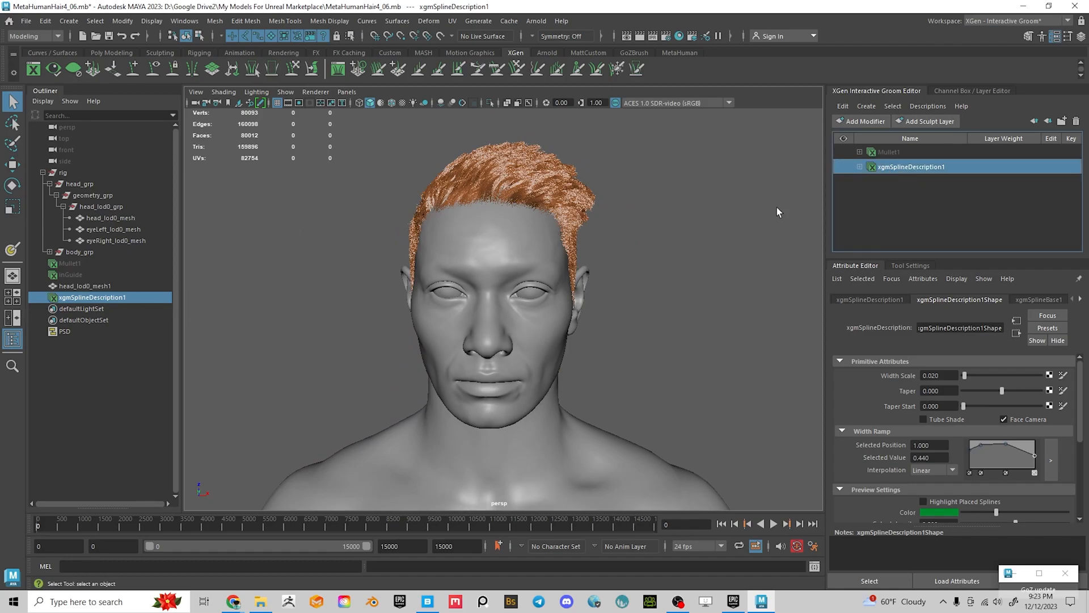
# Export the groom as the Alembic cache 'Mullet' into My Models For Unreal Marketplace
pyautogui.click(921, 108)
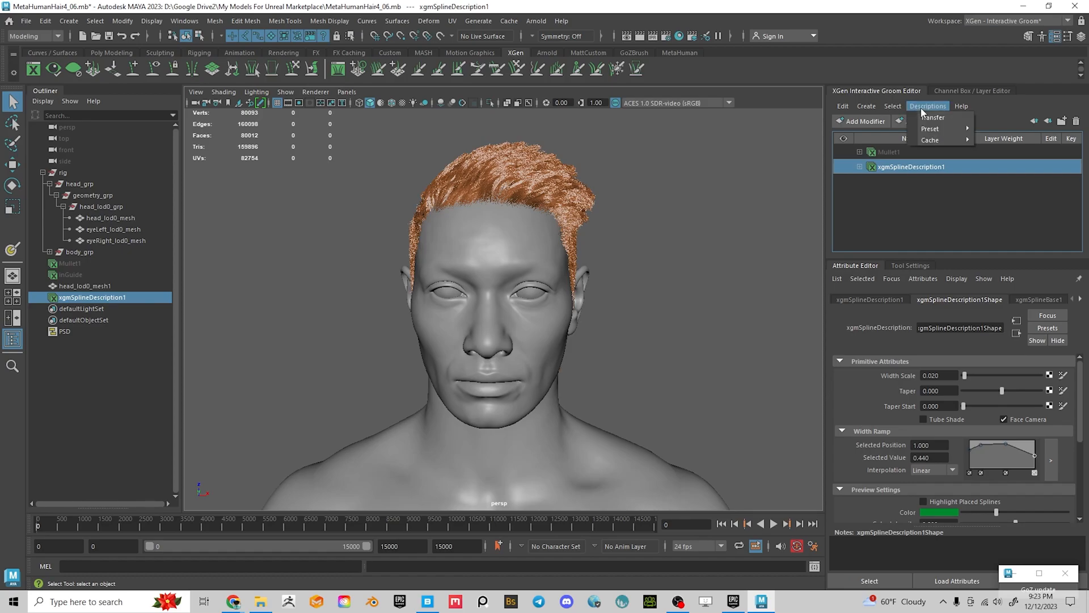
pyautogui.moveTo(945, 141)
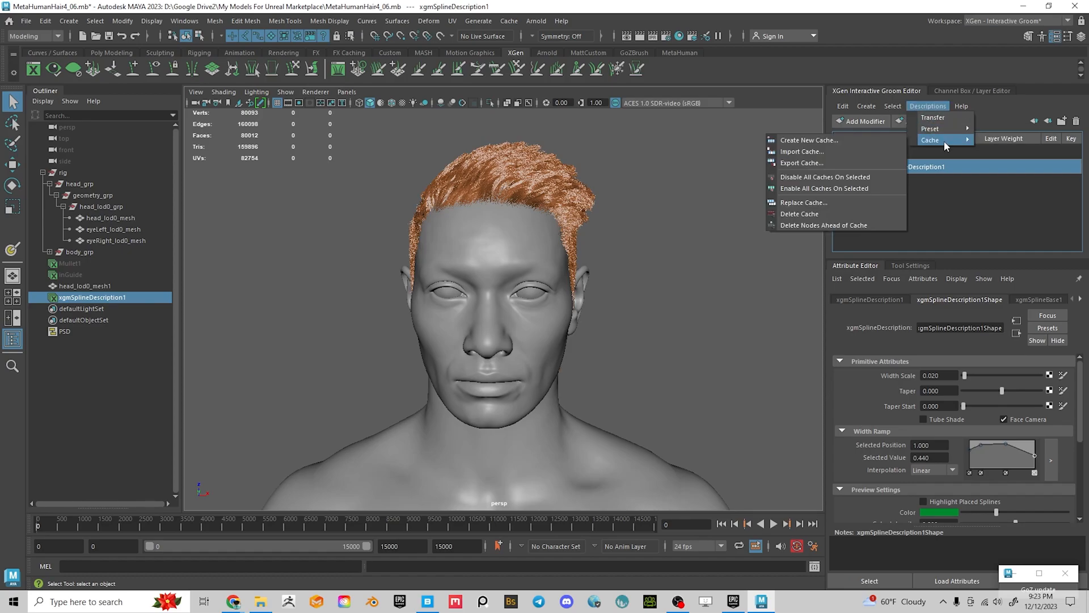
pyautogui.click(805, 163)
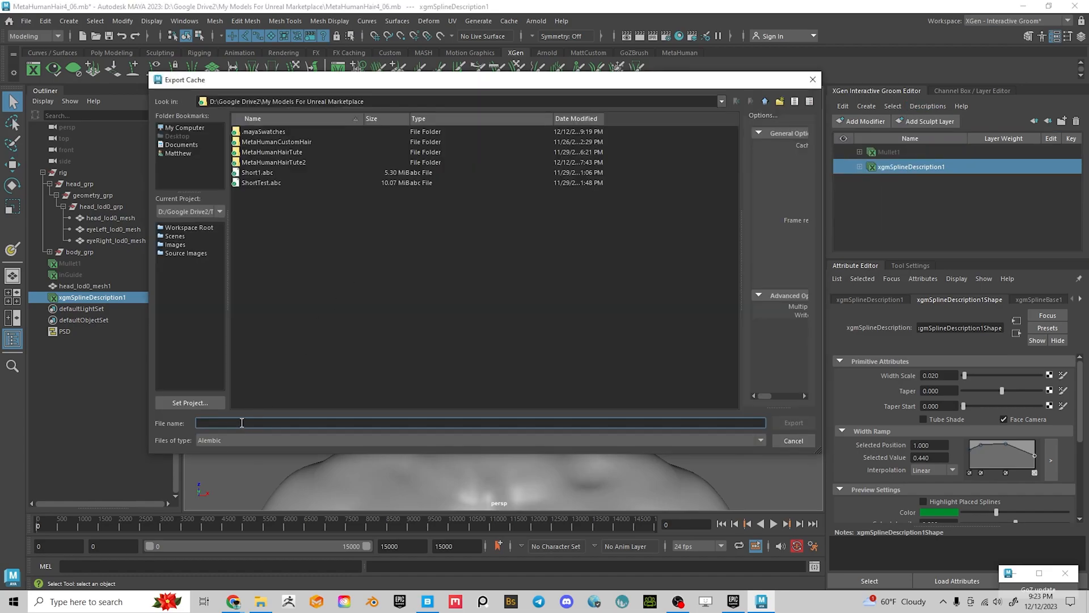
pyautogui.write('Mullet')
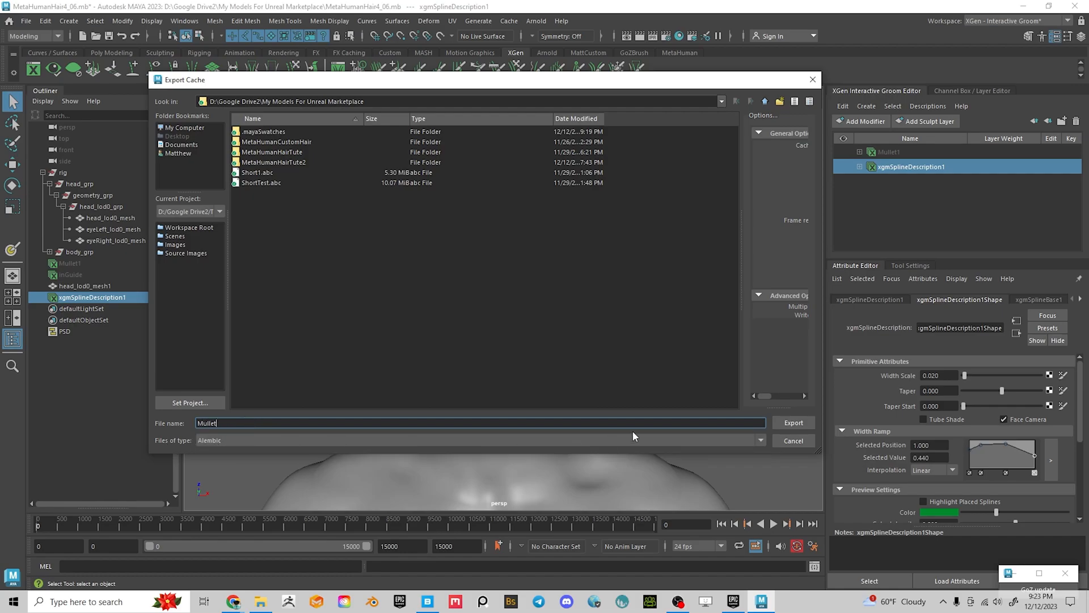
pyautogui.click(790, 424)
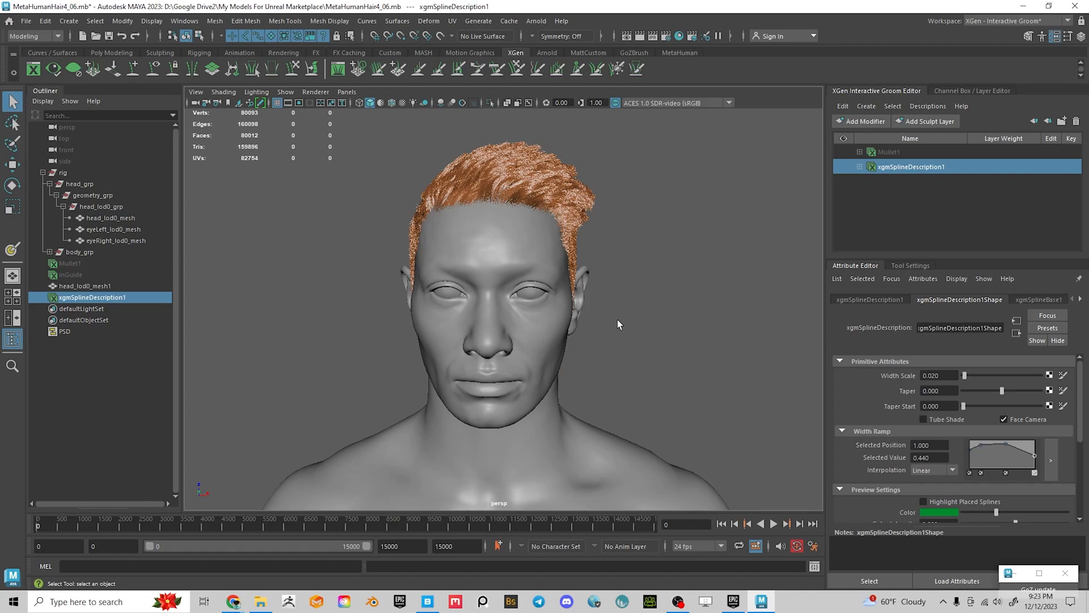
pyautogui.moveTo(733, 606)
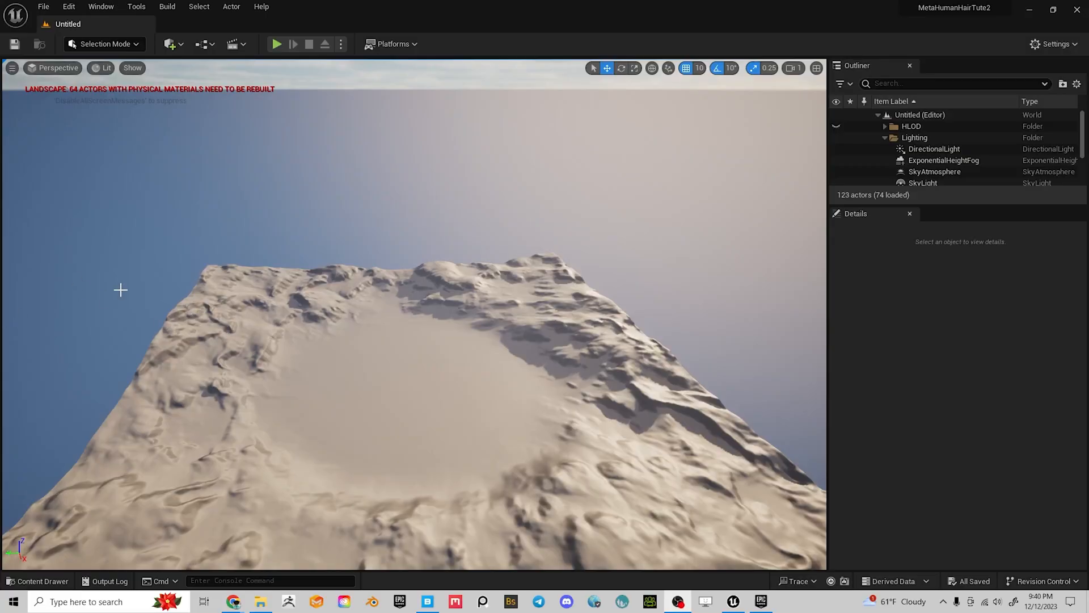
# Look around the Unreal landscape level, then bring up the Content Drawer
pyautogui.scroll(2, 440, 335)
pyautogui.moveTo(440, 336); pyautogui.dragTo(471, 369, button='right')
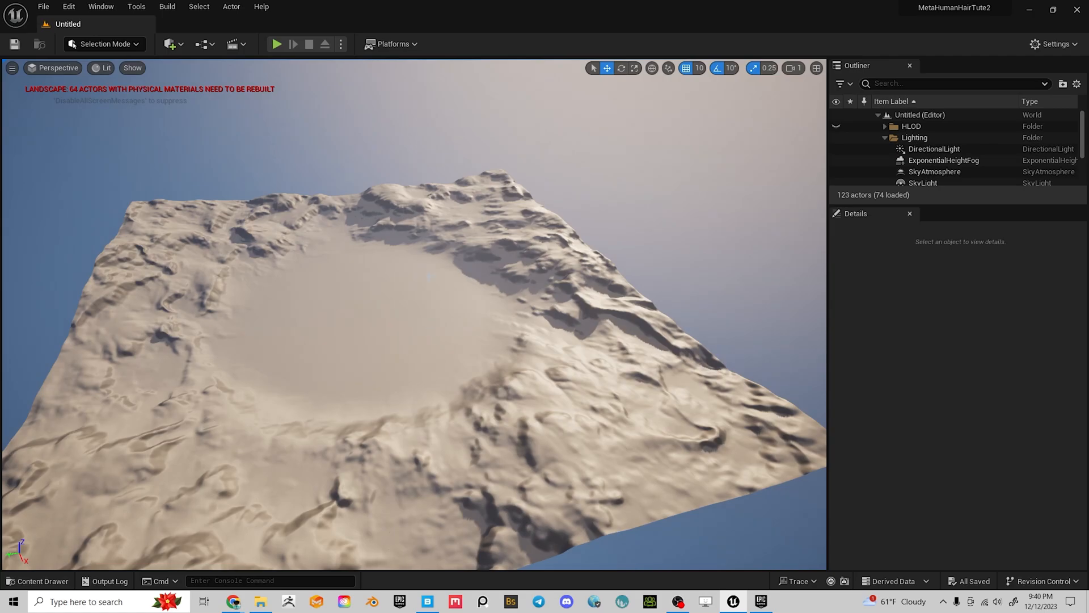
pyautogui.moveTo(440, 336)
pyautogui.mouseDown(button='right')
pyautogui.moveTo(440, 372)
pyautogui.moveTo(468, 379)
pyautogui.moveTo(441, 351)
pyautogui.mouseUp(button='right')
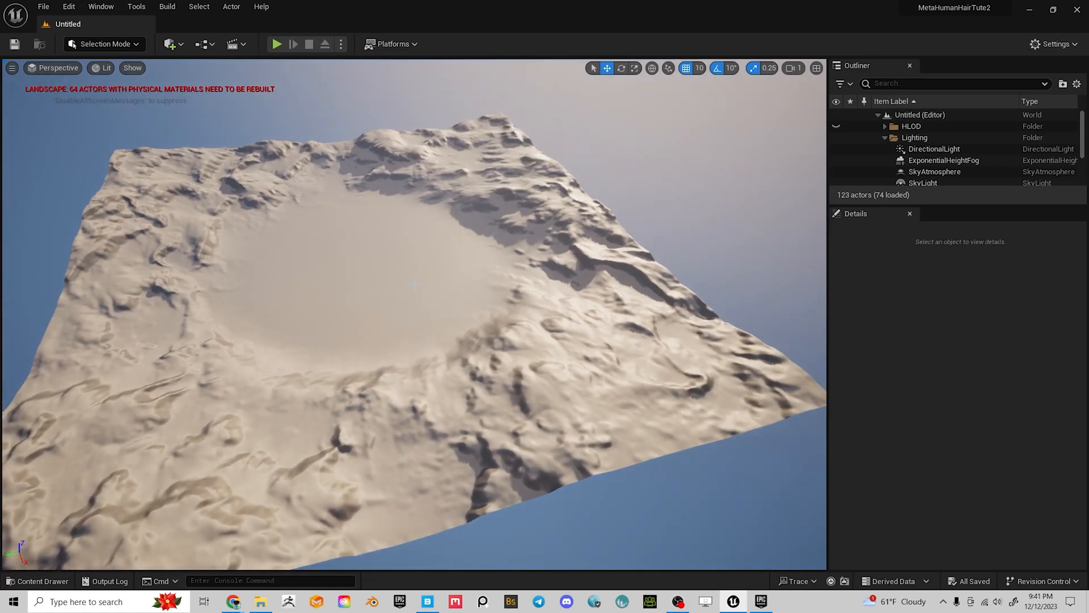
pyautogui.moveTo(424, 402); pyautogui.dragTo(404, 358, button='right')
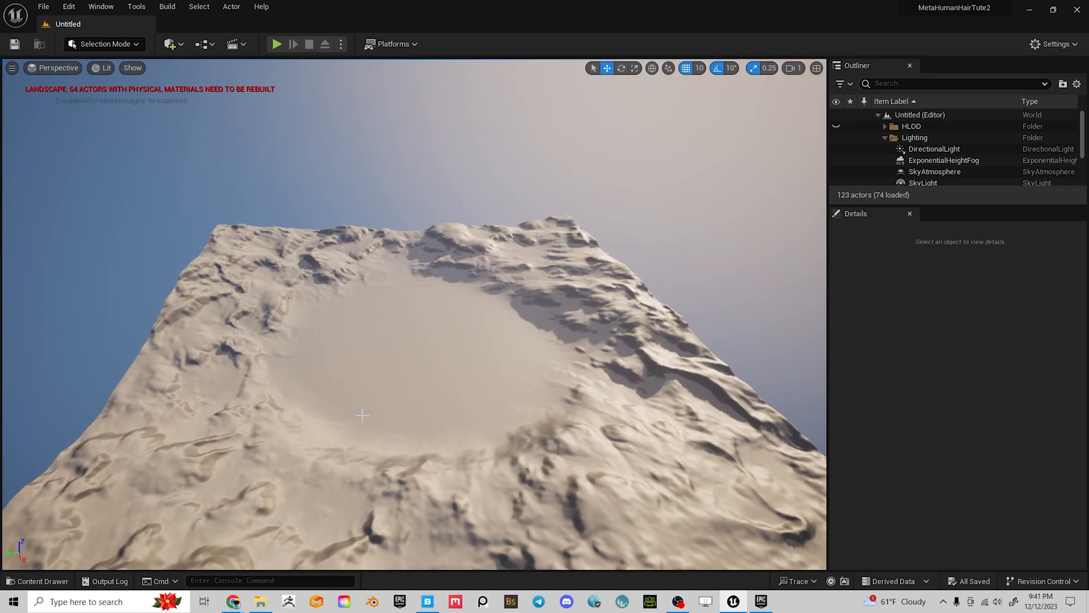
pyautogui.hotkey('ctrl', 'space')
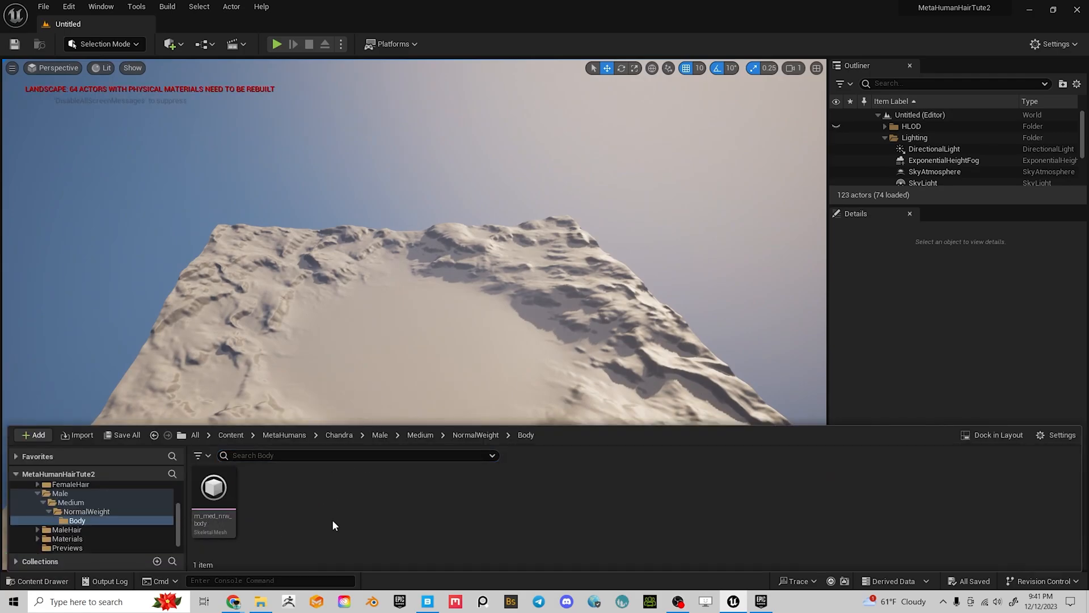
# Create a new folder named CustomHair under Content and open it
pyautogui.scroll(3, 110, 483)
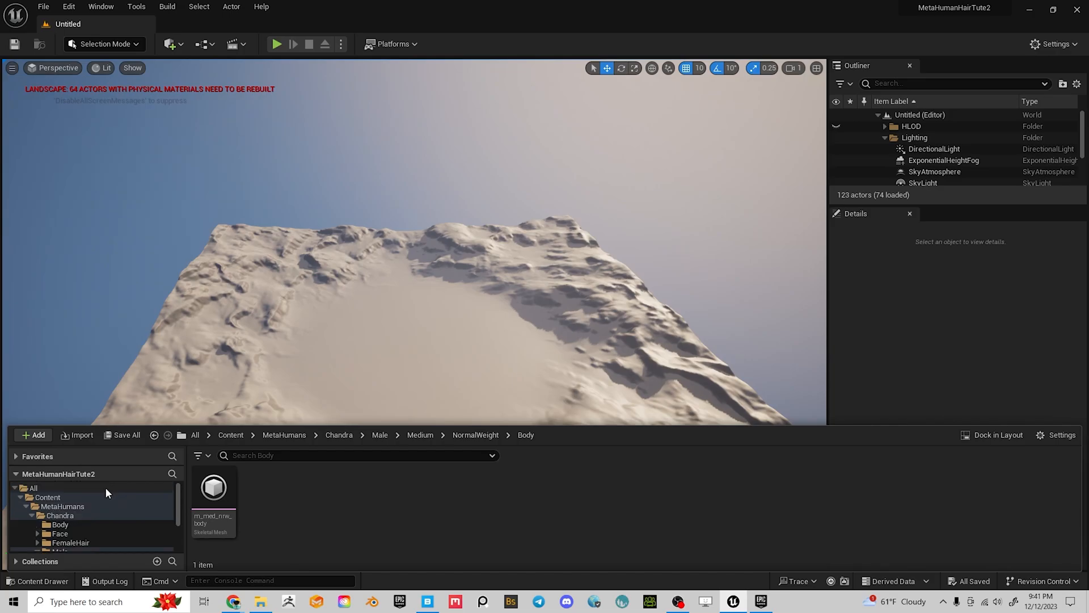
pyautogui.click(49, 497)
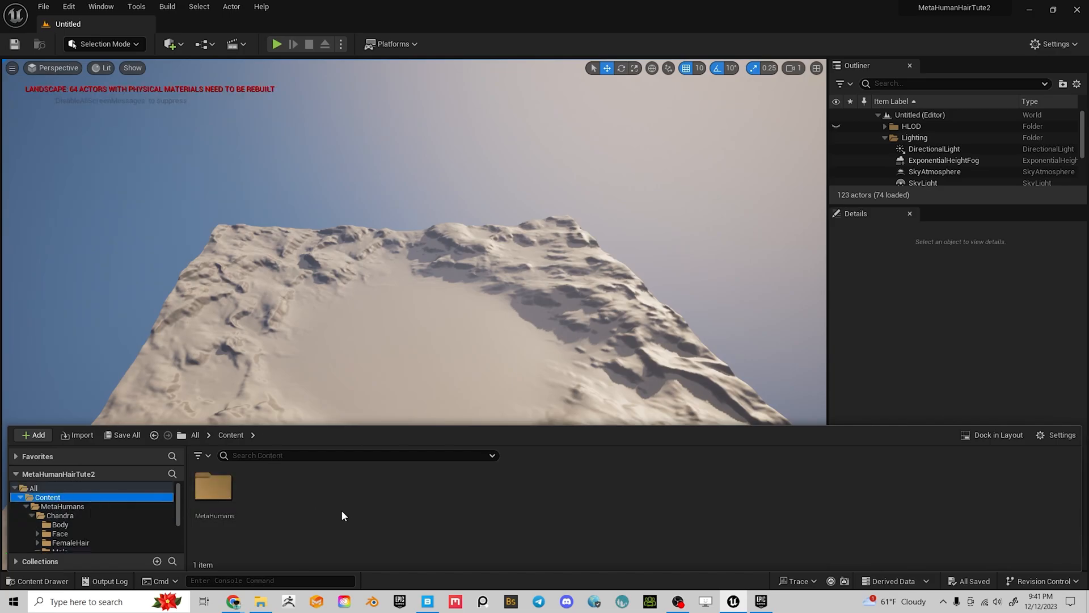
pyautogui.rightClick(296, 488)
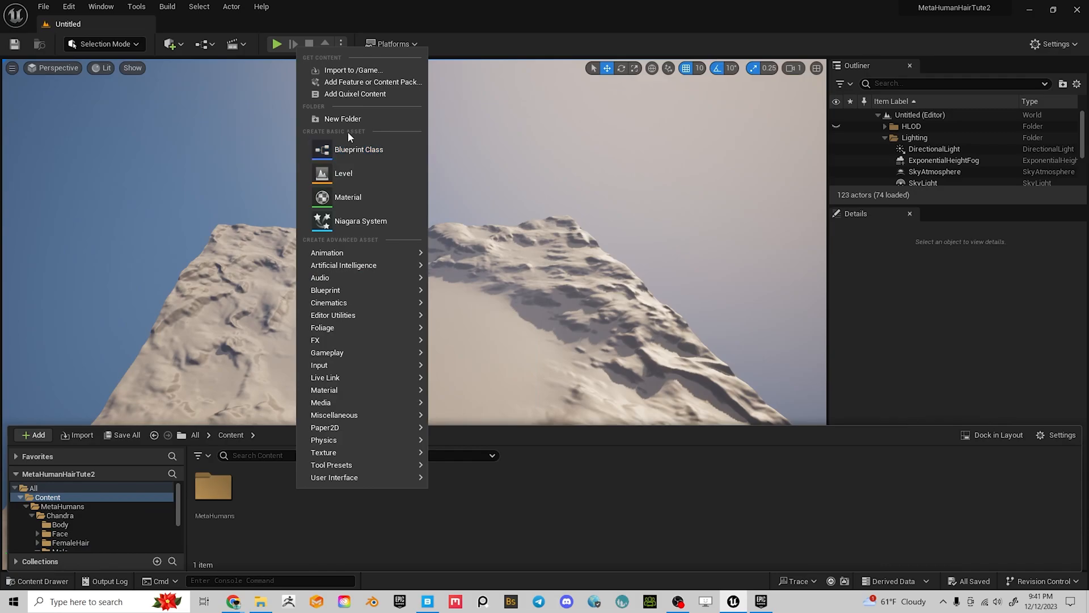
pyautogui.click(344, 121)
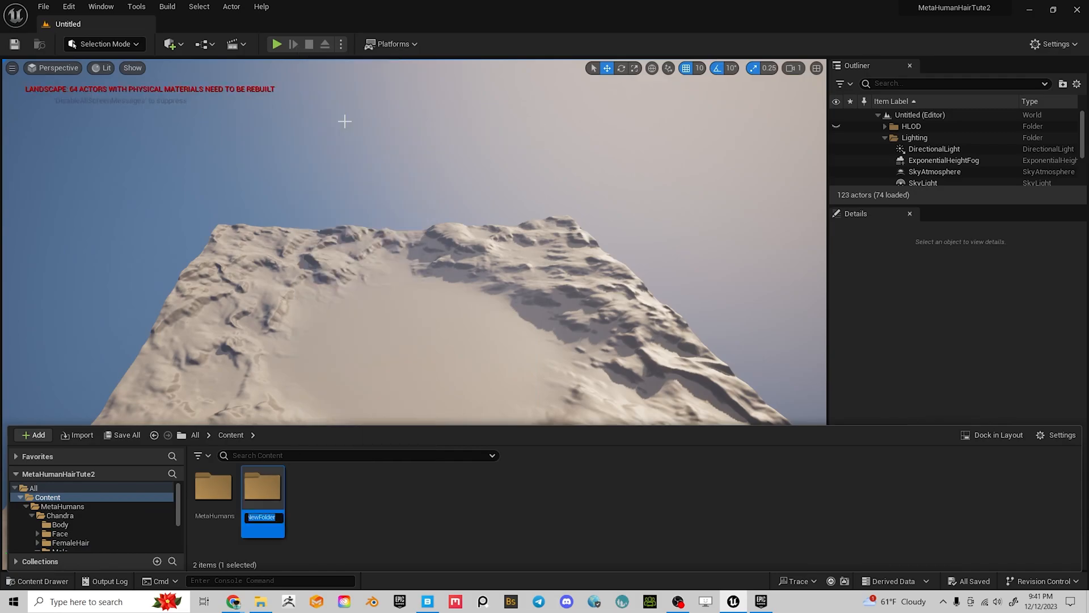
pyautogui.write('CustomHair')
pyautogui.press('Return')
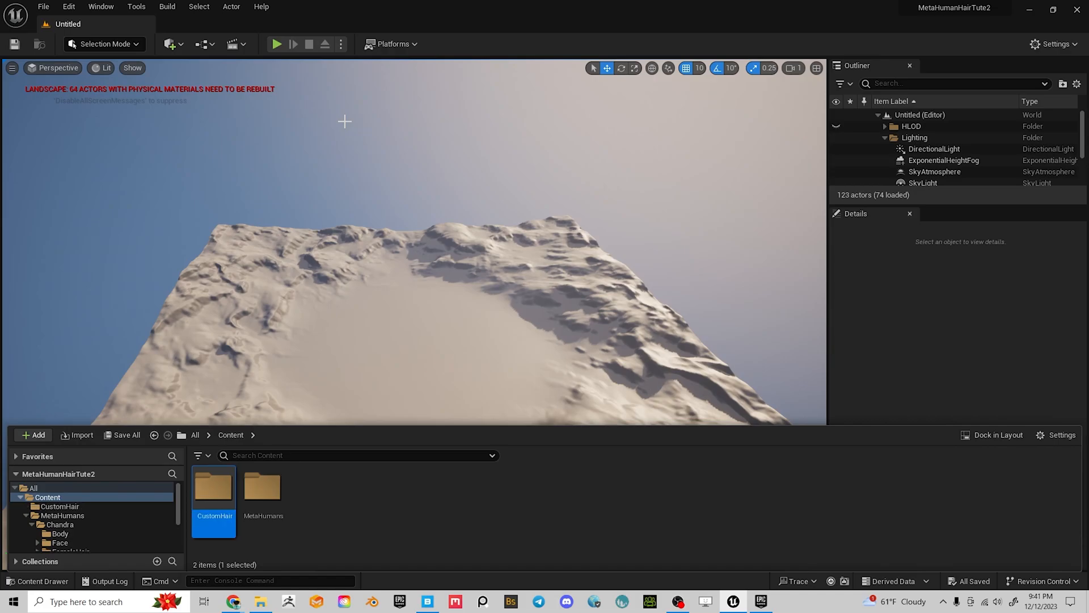
pyautogui.doubleClick(208, 489)
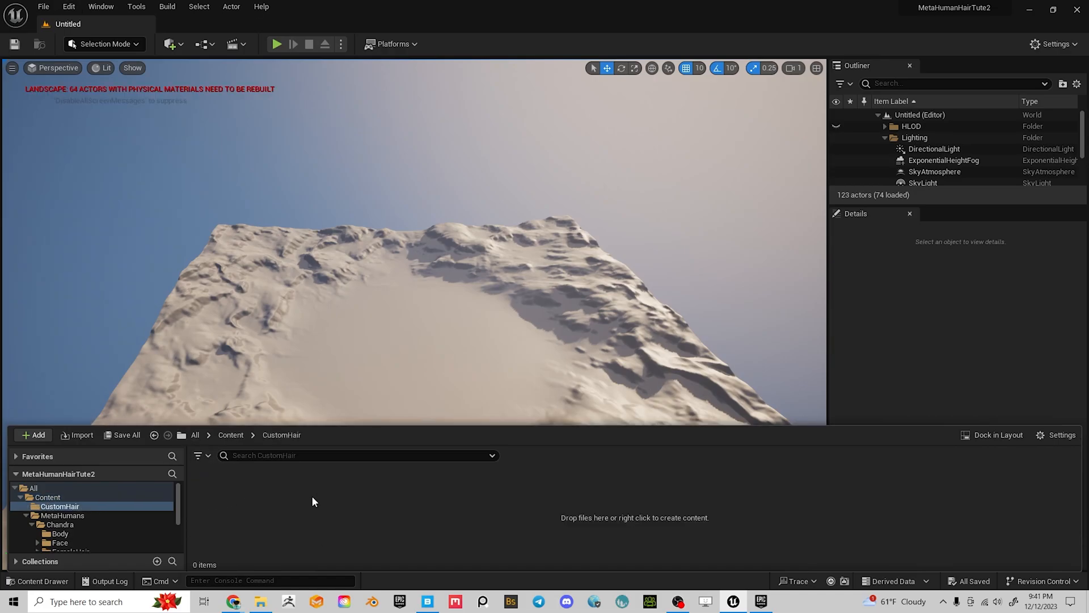
pyautogui.rightClick(314, 500)
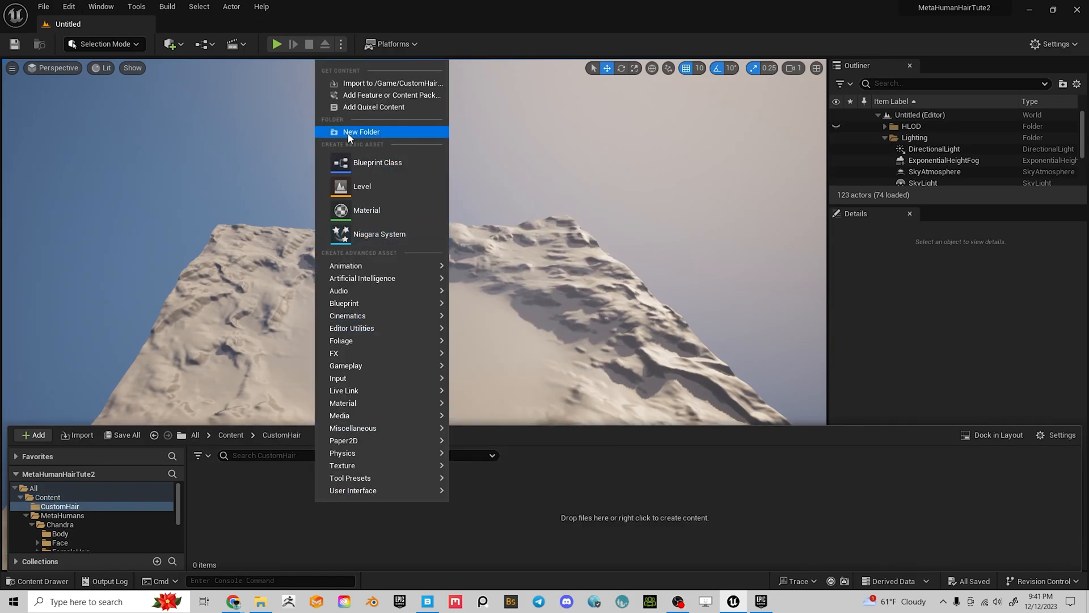
# Import Mullet.abc from My Models For Unreal Marketplace into /Game/CustomHair with default groom options
pyautogui.click(365, 87)
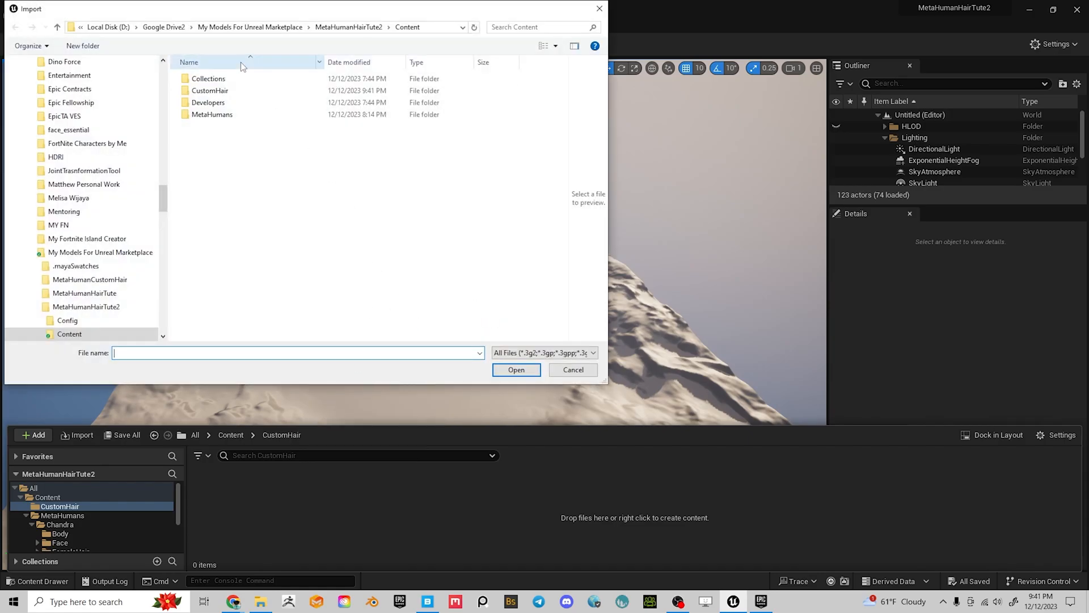
pyautogui.click(285, 29)
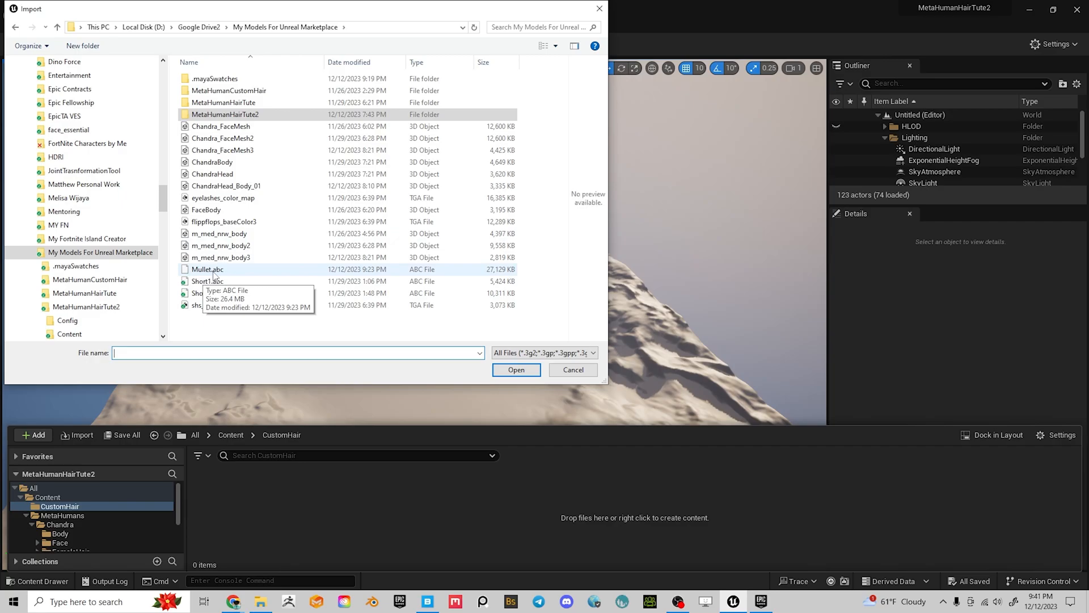
pyautogui.click(208, 270)
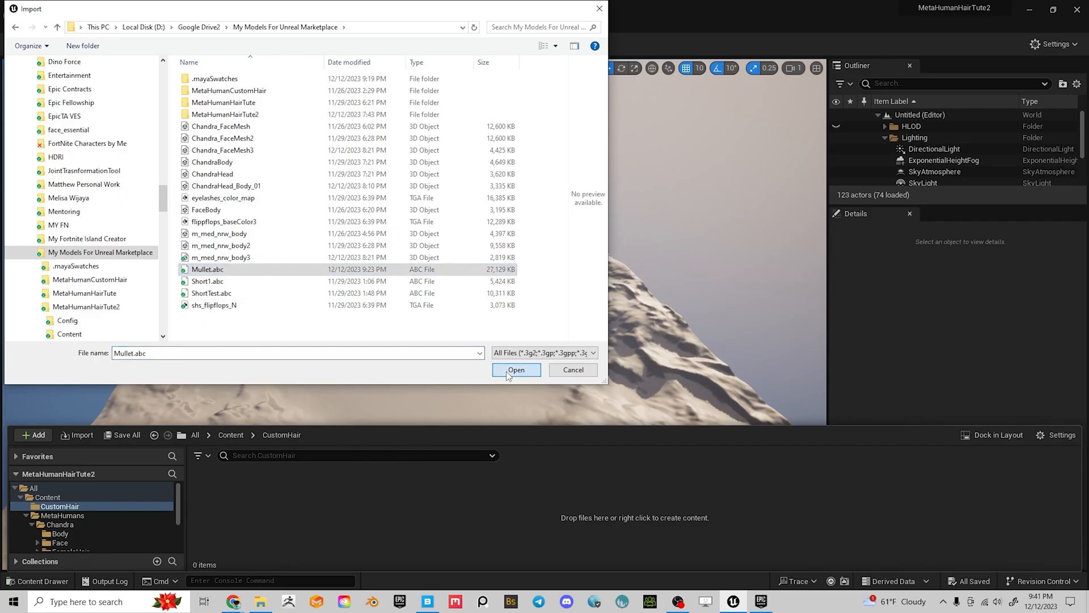
pyautogui.click(506, 370)
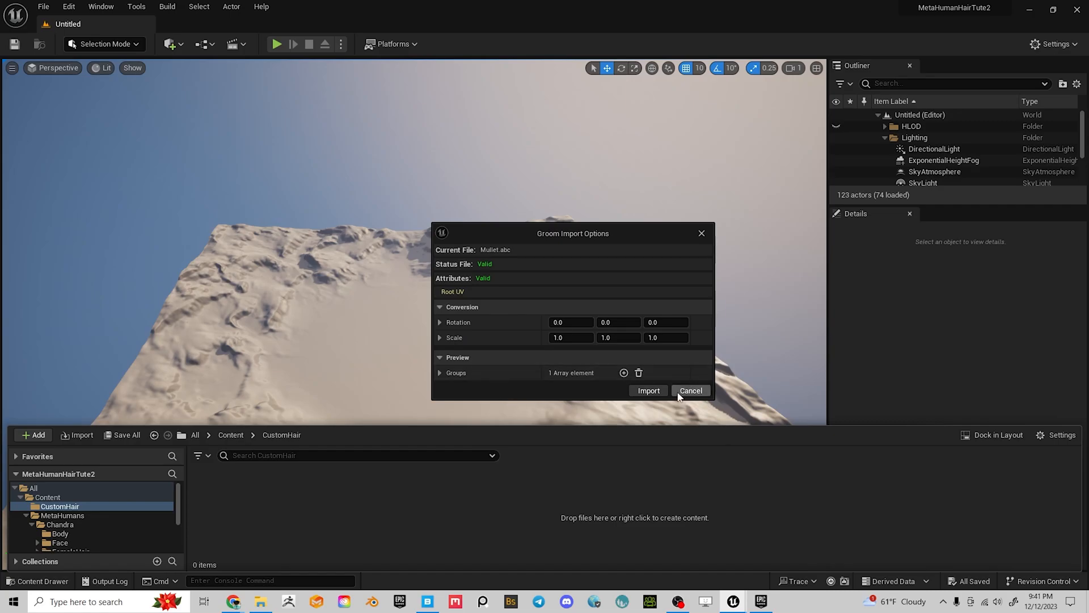
pyautogui.click(648, 391)
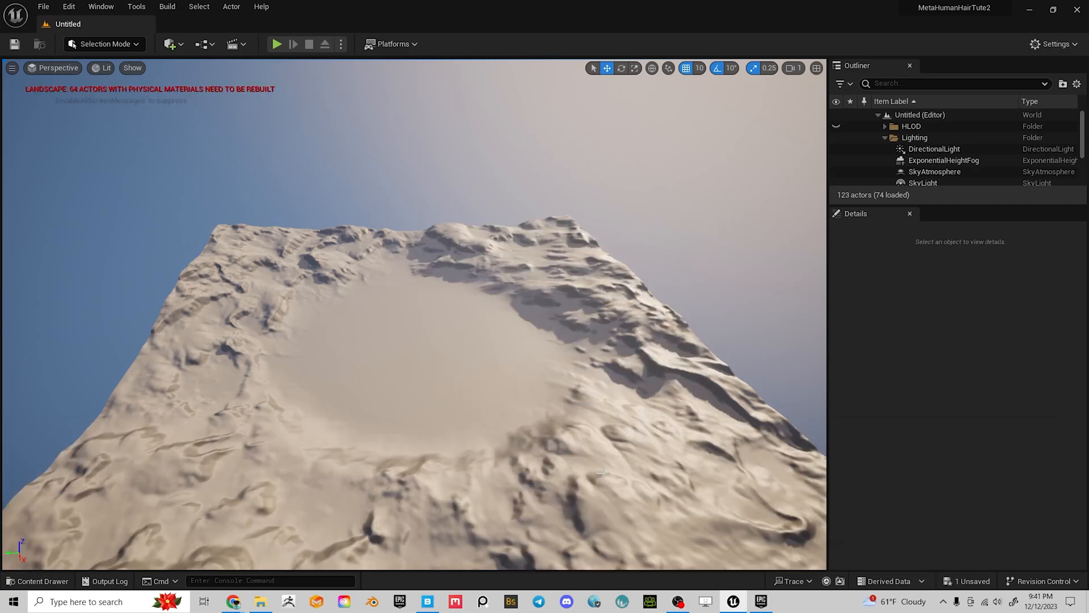
pyautogui.hotkey('ctrl', 'space')
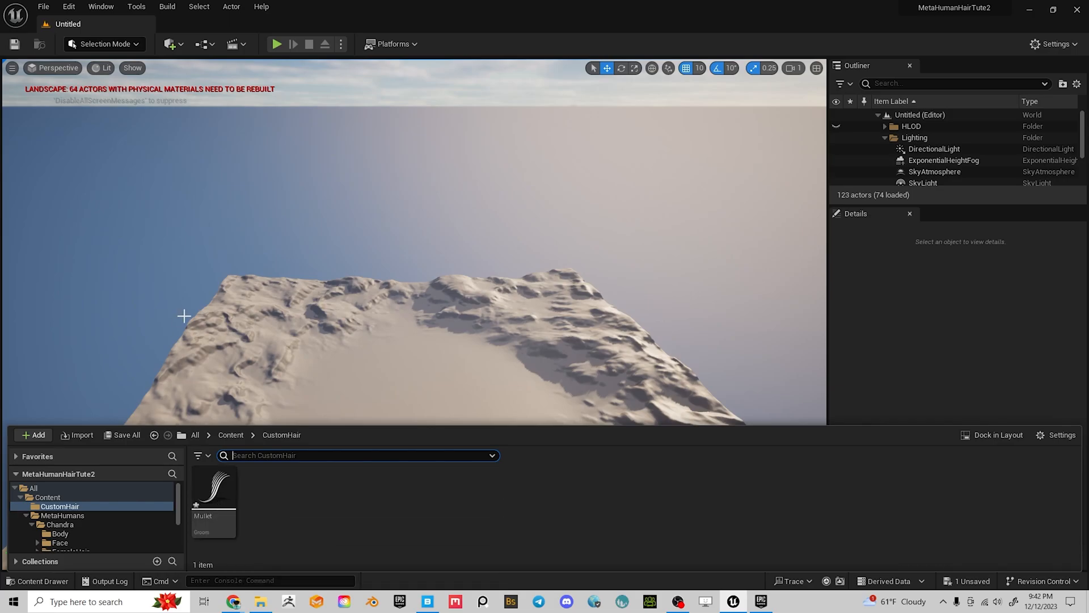
# Save all unsaved assets and levels with File > Save All
pyautogui.click(44, 6)
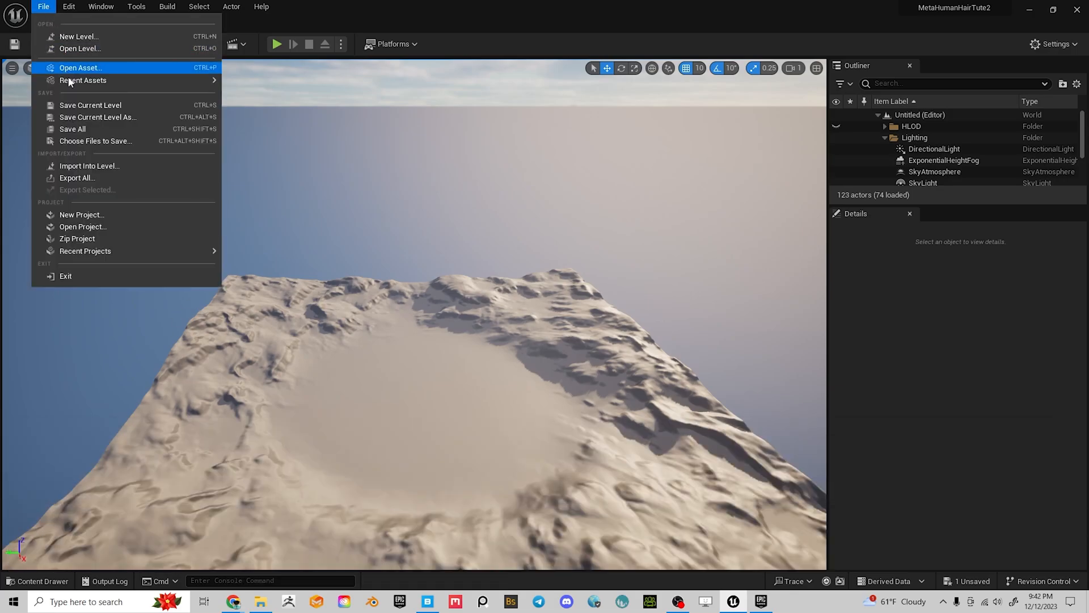
pyautogui.click(77, 129)
pyautogui.moveTo(398, 310); pyautogui.dragTo(419, 288, button='right')
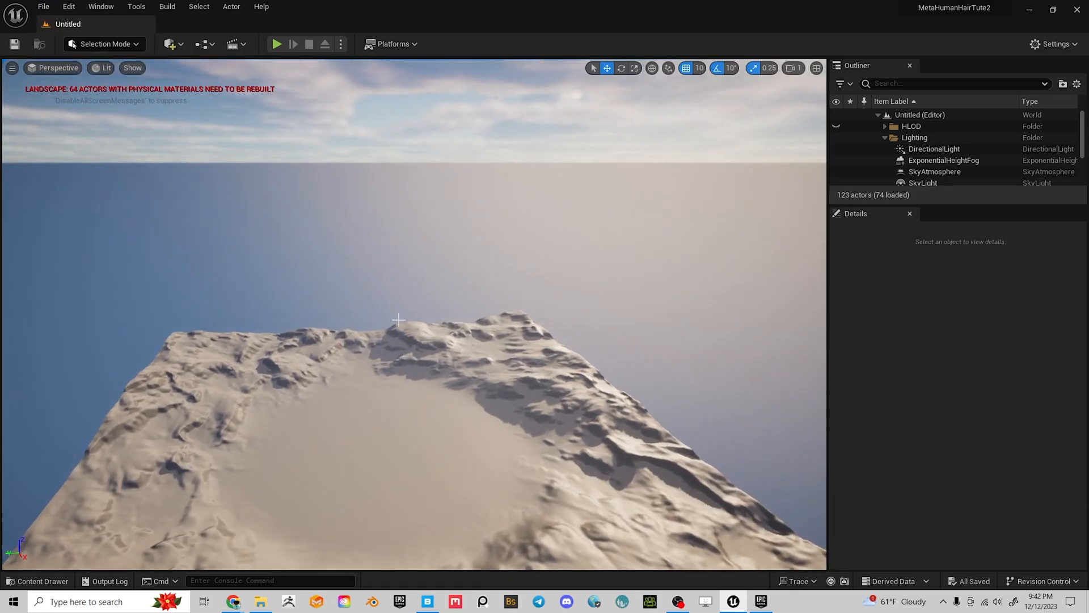
pyautogui.hotkey('ctrl', 'space')
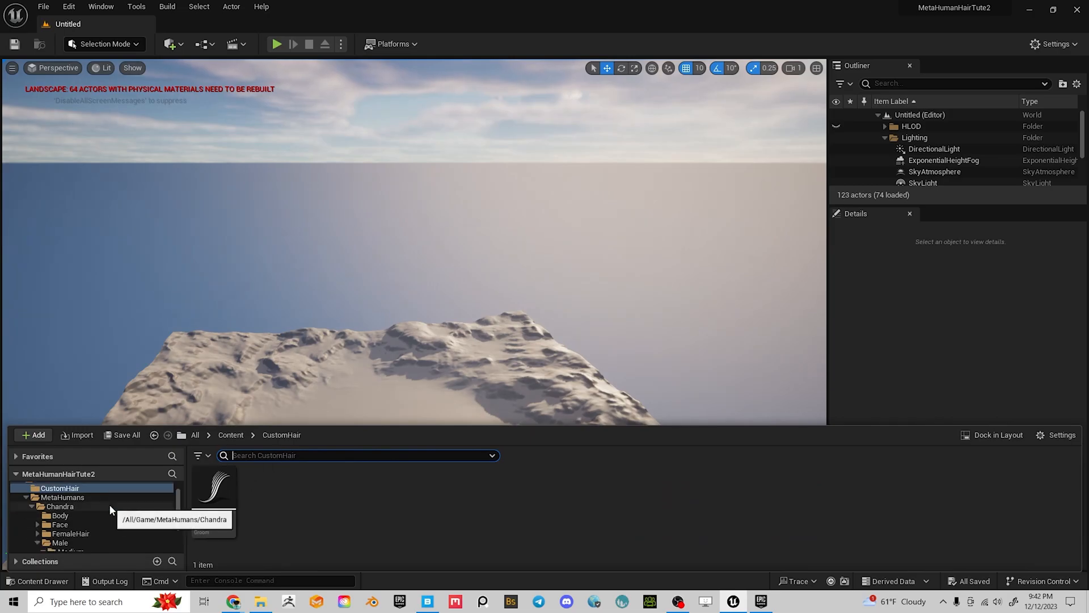
pyautogui.scroll(-2, 109, 504)
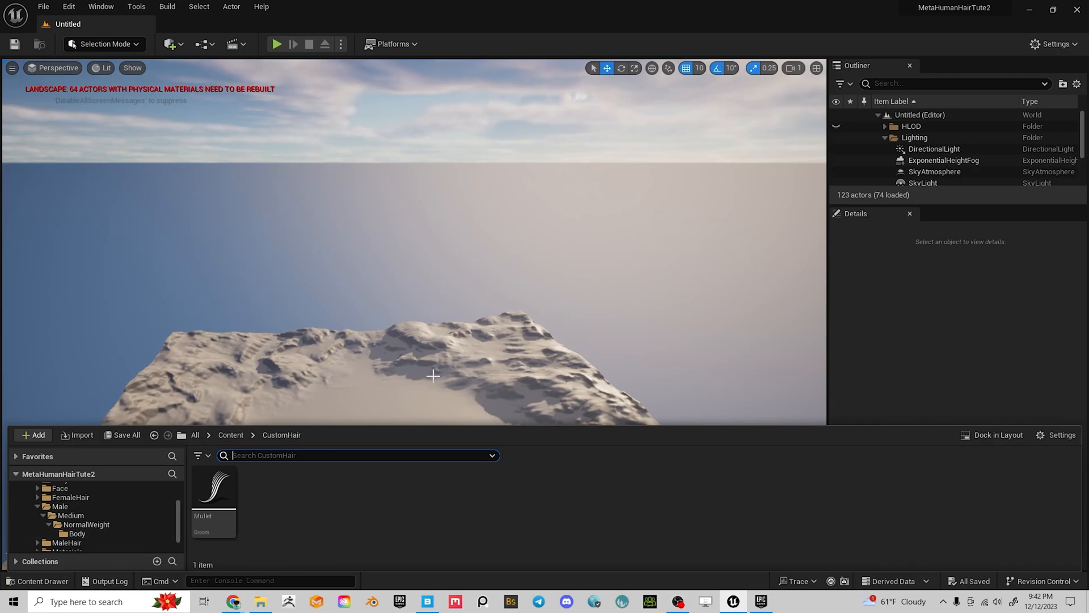
# Select a landscape section and frame it in the viewport with F
pyautogui.moveTo(423, 358); pyautogui.dragTo(422, 400, button='right')
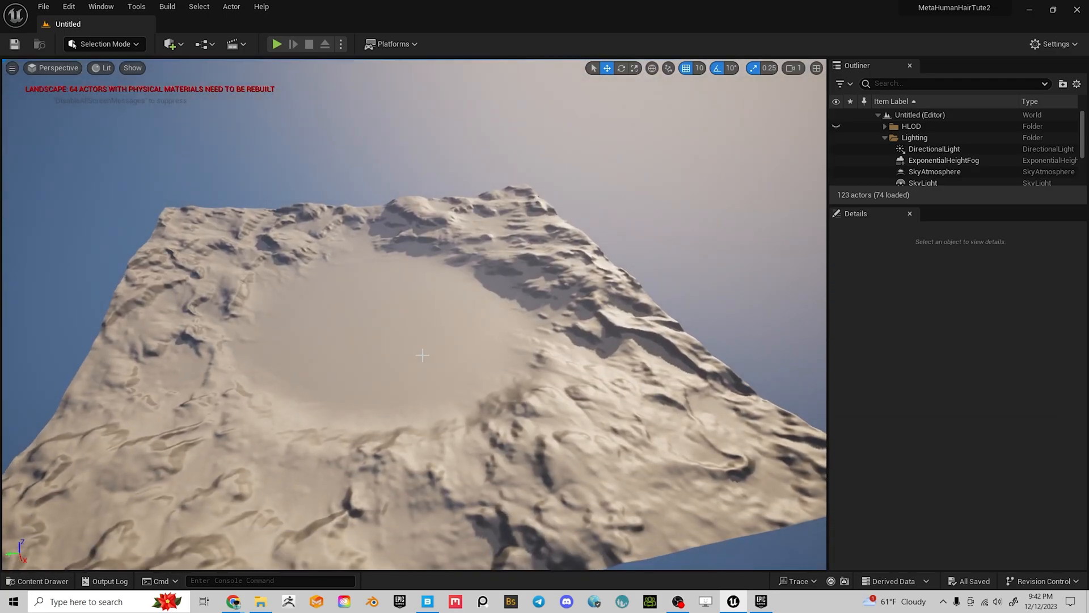
pyautogui.moveTo(415, 344); pyautogui.dragTo(410, 344, button='right')
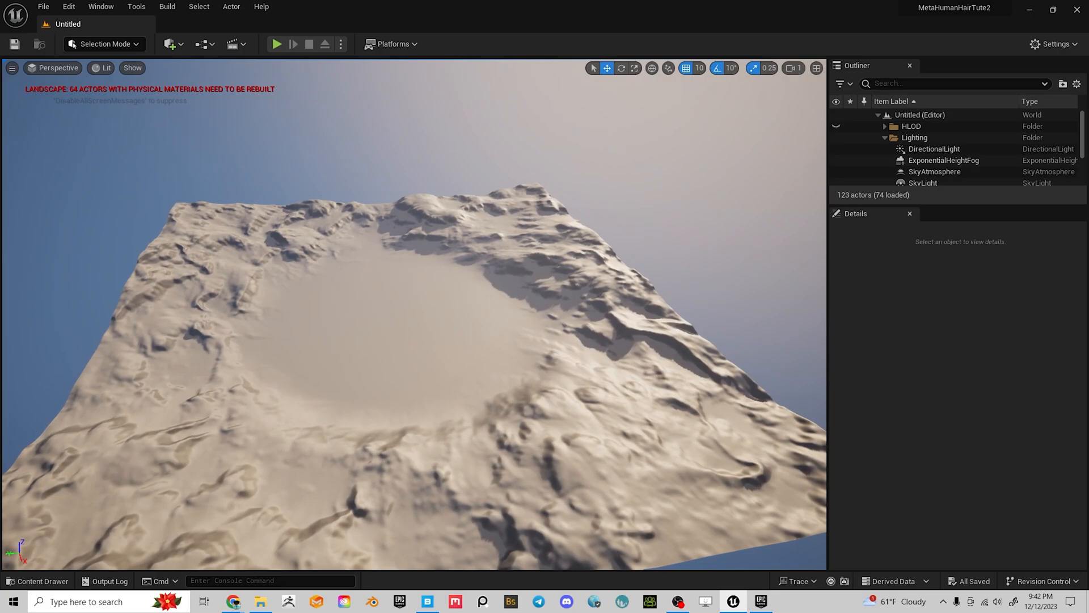
pyautogui.click(406, 333)
pyautogui.press('f')
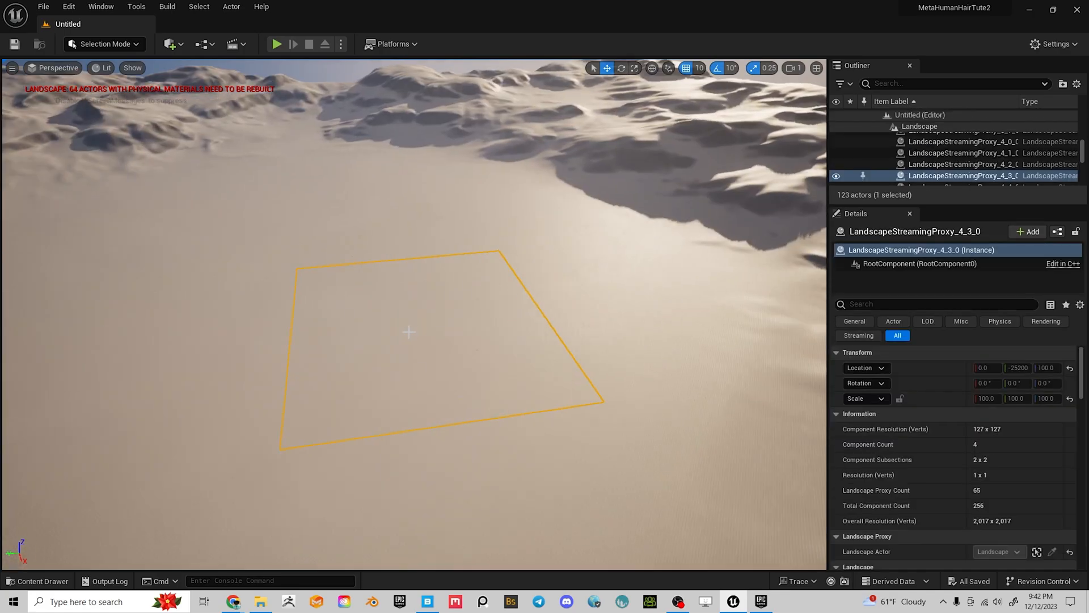
pyautogui.moveTo(476, 338); pyautogui.dragTo(421, 291, button='right')
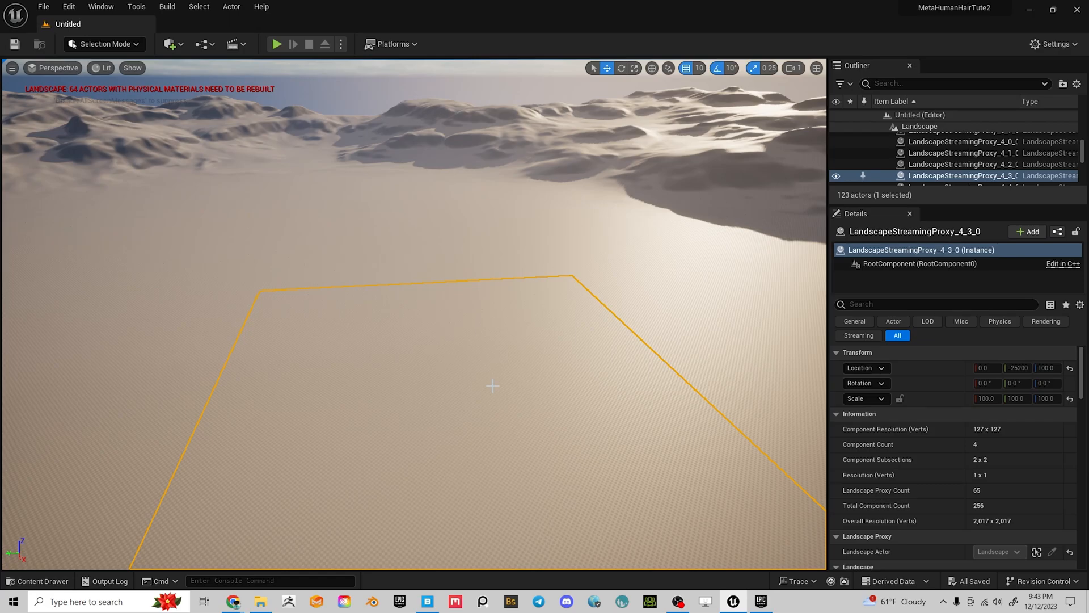
# Look around the desert landscape and fly the view forward over the ground
pyautogui.moveTo(568, 392); pyautogui.dragTo(540, 448, button='right')
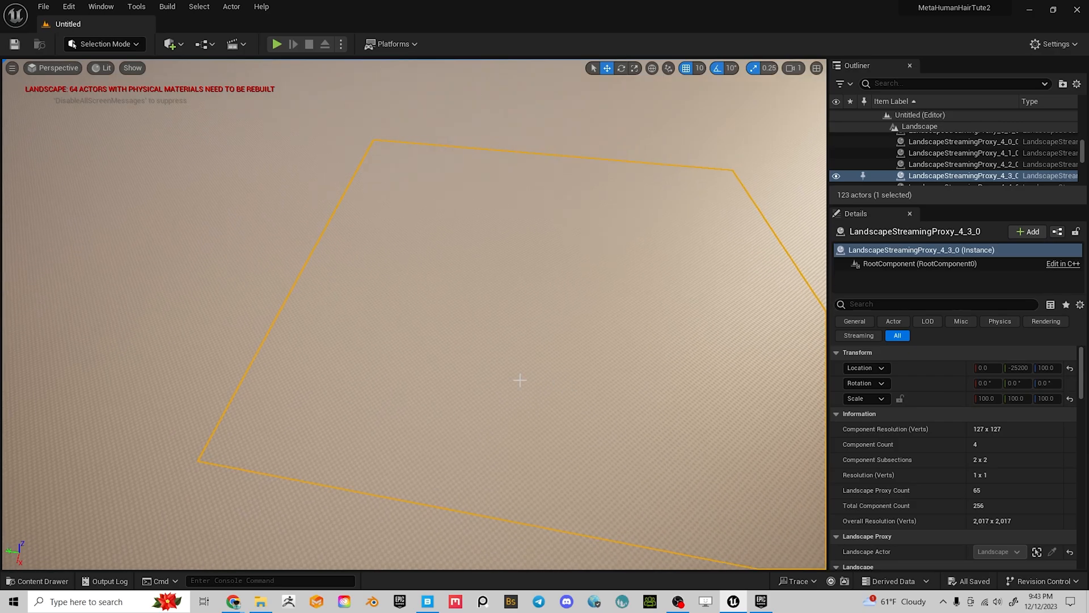
pyautogui.moveTo(493, 355); pyautogui.dragTo(500, 318, button='right')
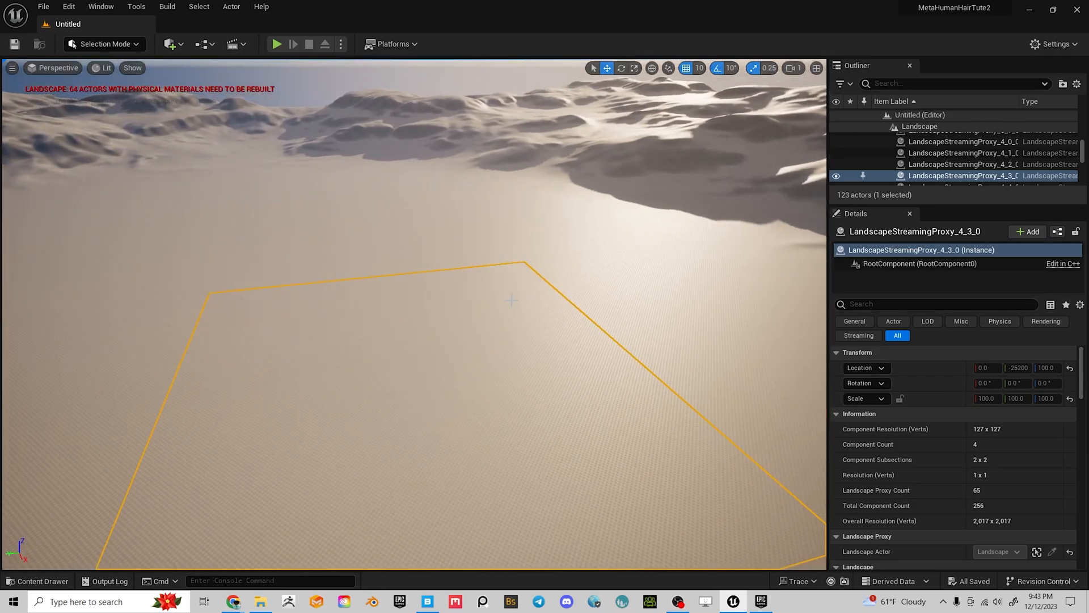
pyautogui.moveTo(271, 312); pyautogui.dragTo(260, 356, button='right')
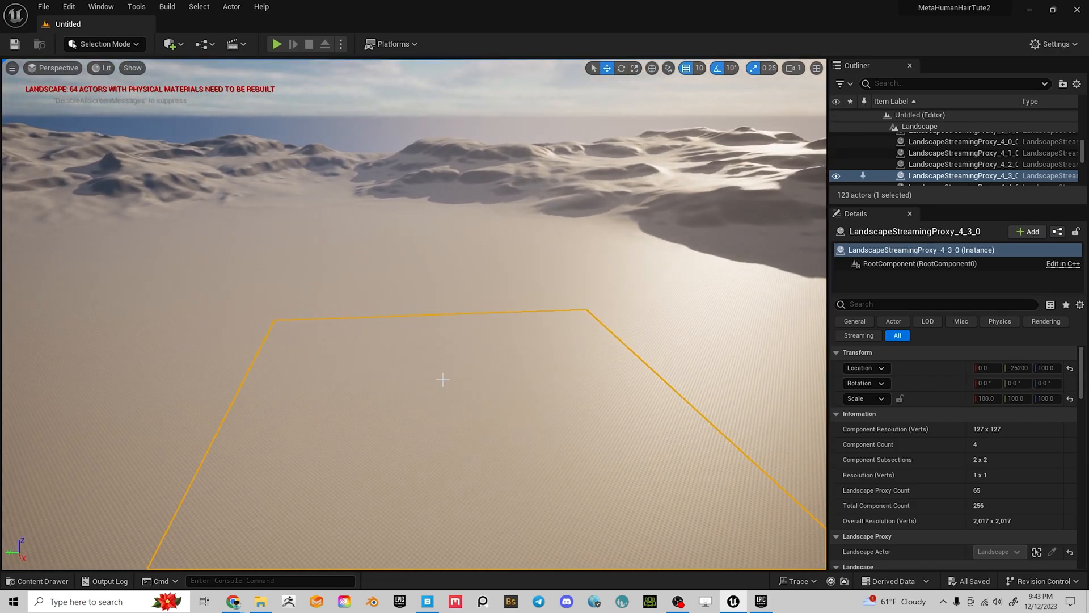
pyautogui.hotkey('ctrl', 'space')
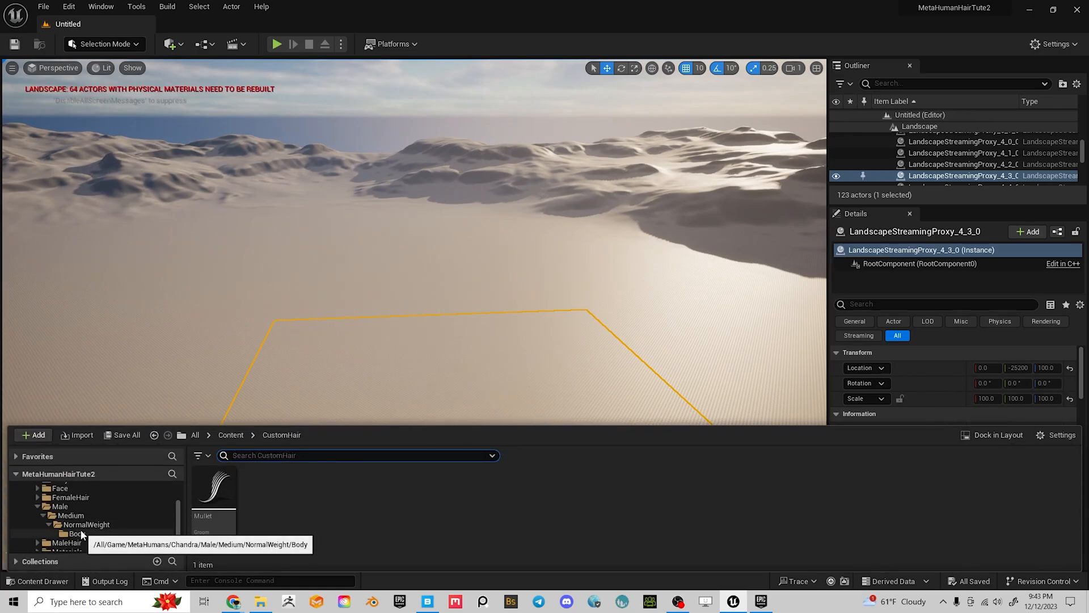
pyautogui.scroll(3, 85, 531)
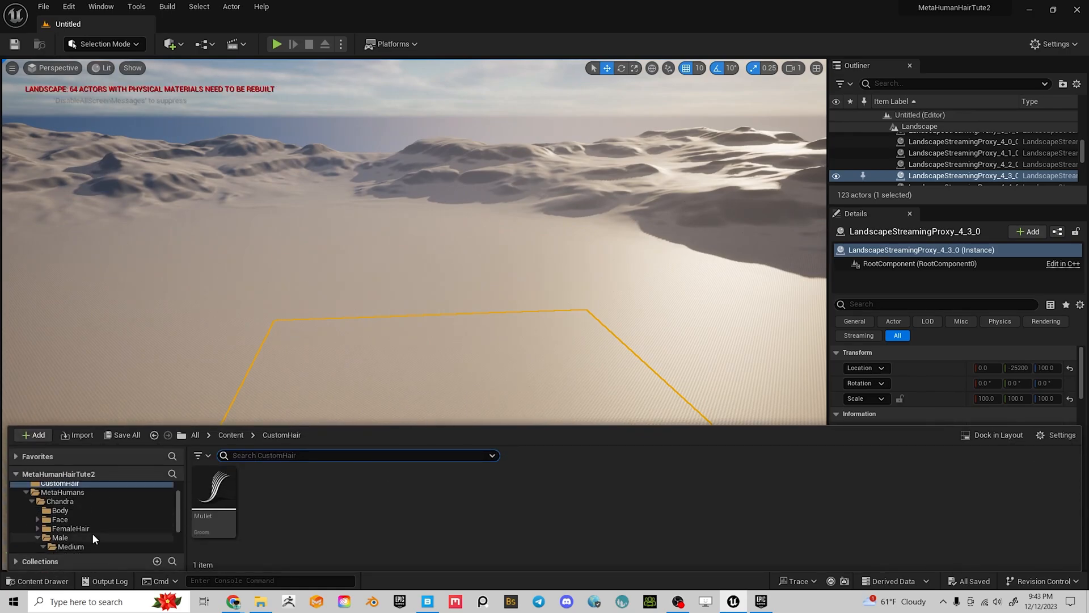
pyautogui.scroll(2, 92, 533)
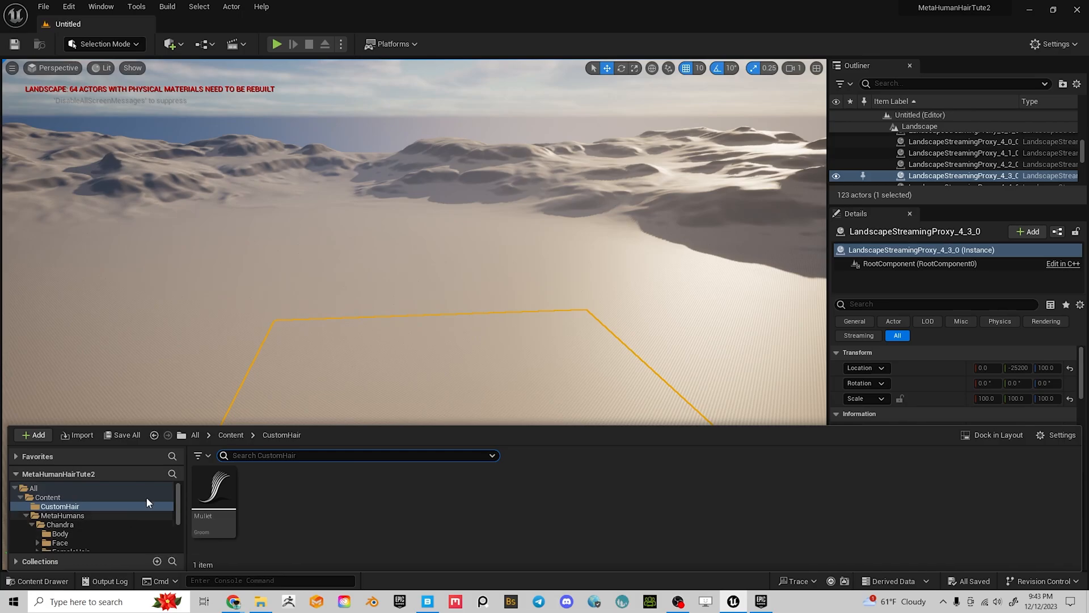
pyautogui.moveTo(491, 295); pyautogui.dragTo(495, 279, button='right')
pyautogui.press('w')
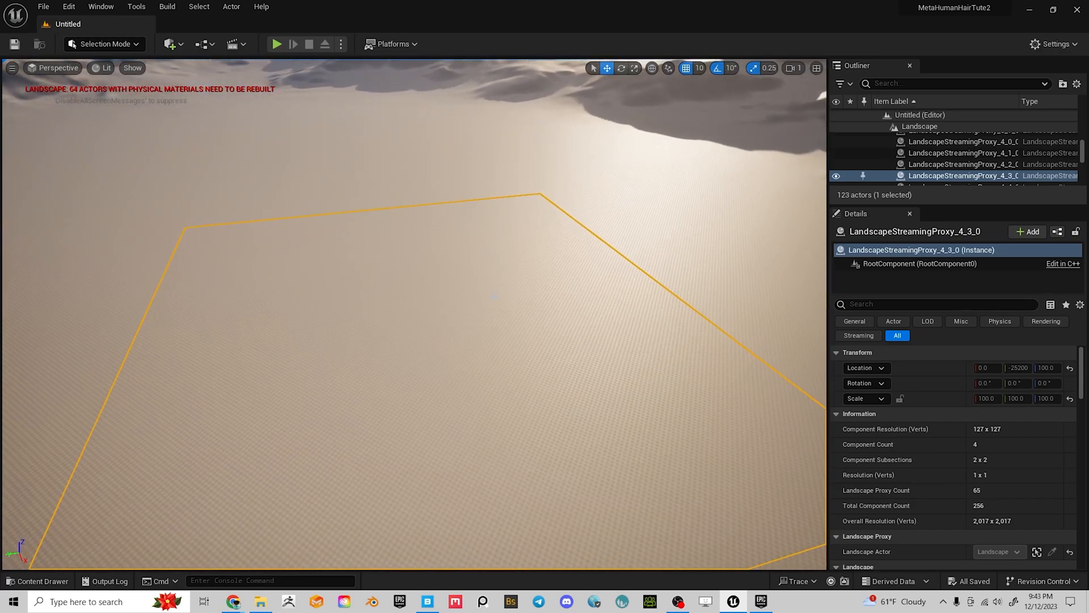
# In the Content Drawer, open the MetaHumans > Chandra folder and select BP_Chandra
pyautogui.hotkey('ctrl', 'space')
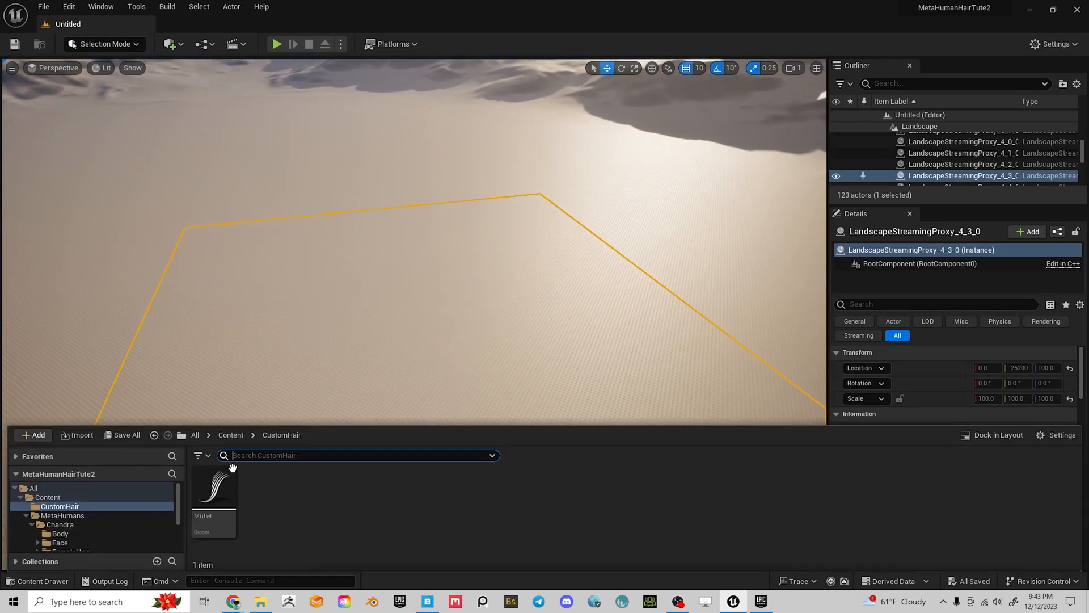
pyautogui.scroll(-2, 91, 514)
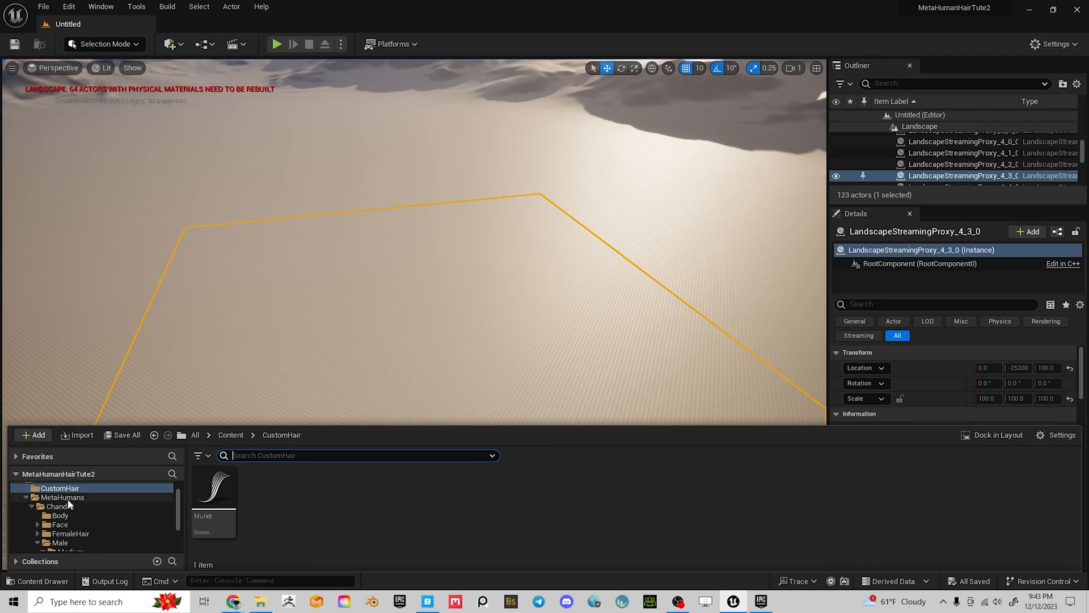
pyautogui.click(67, 505)
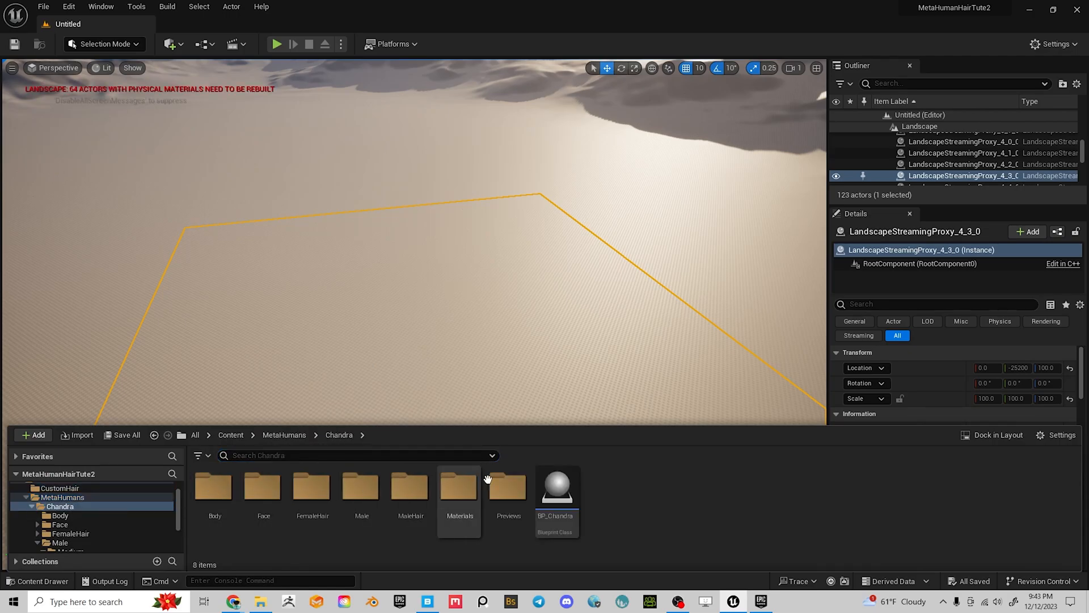
pyautogui.click(564, 487)
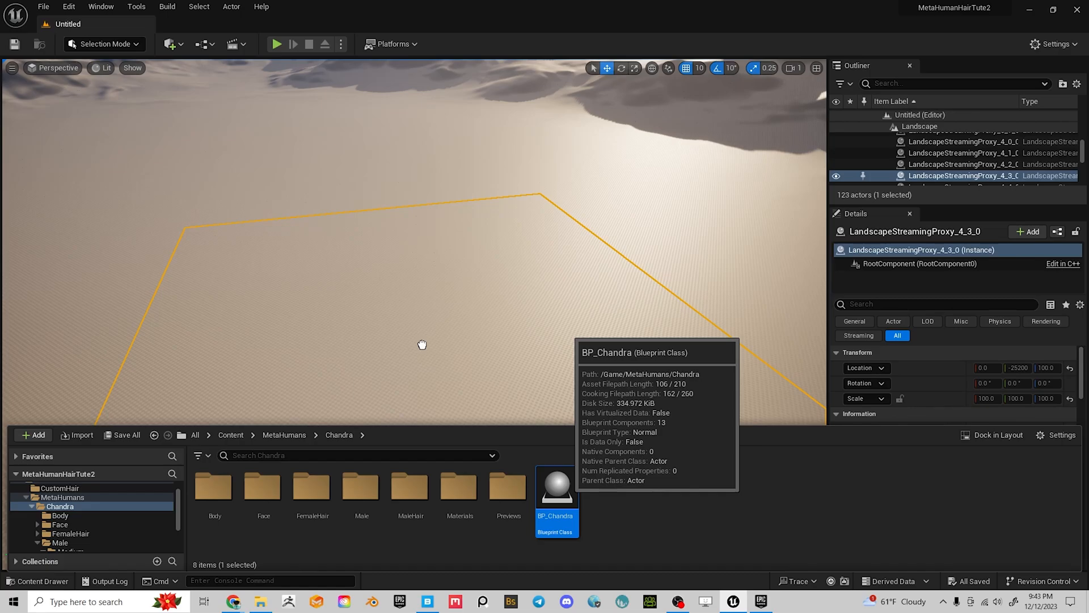
# Drop BP_Chandra into the level, set Location X and Y to 0, and frame it
pyautogui.moveTo(422, 344); pyautogui.dragTo(422, 344)
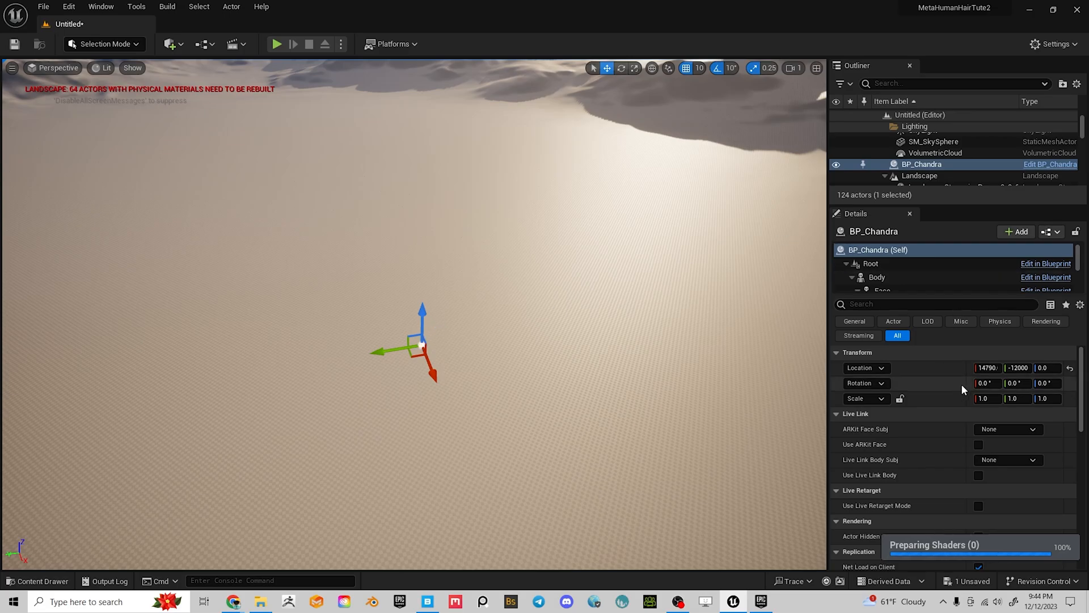
pyautogui.click(989, 368)
pyautogui.write('0')
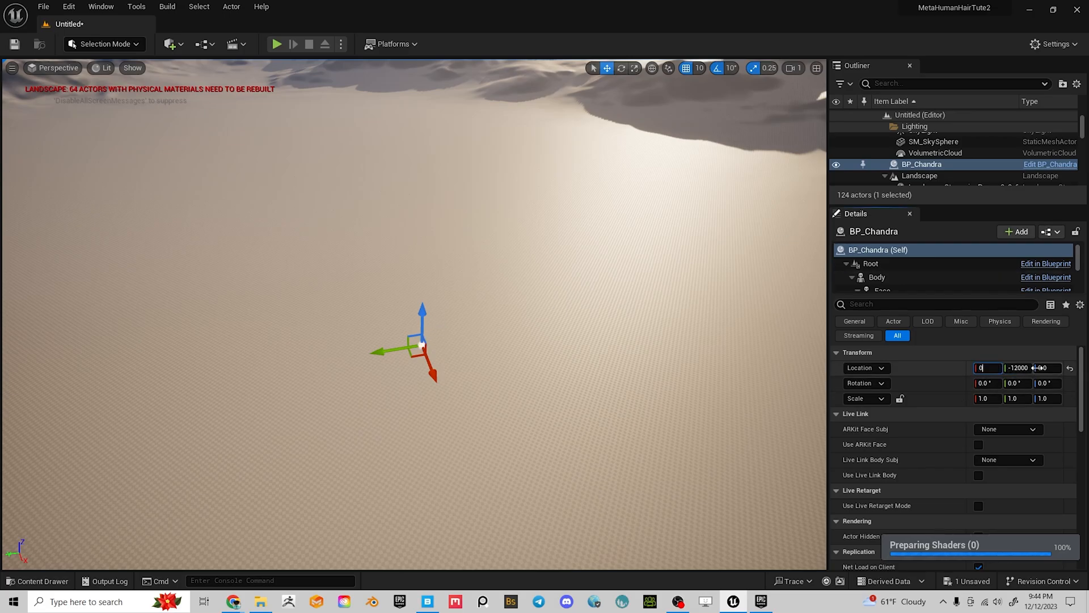
pyautogui.click(1022, 368)
pyautogui.write('0')
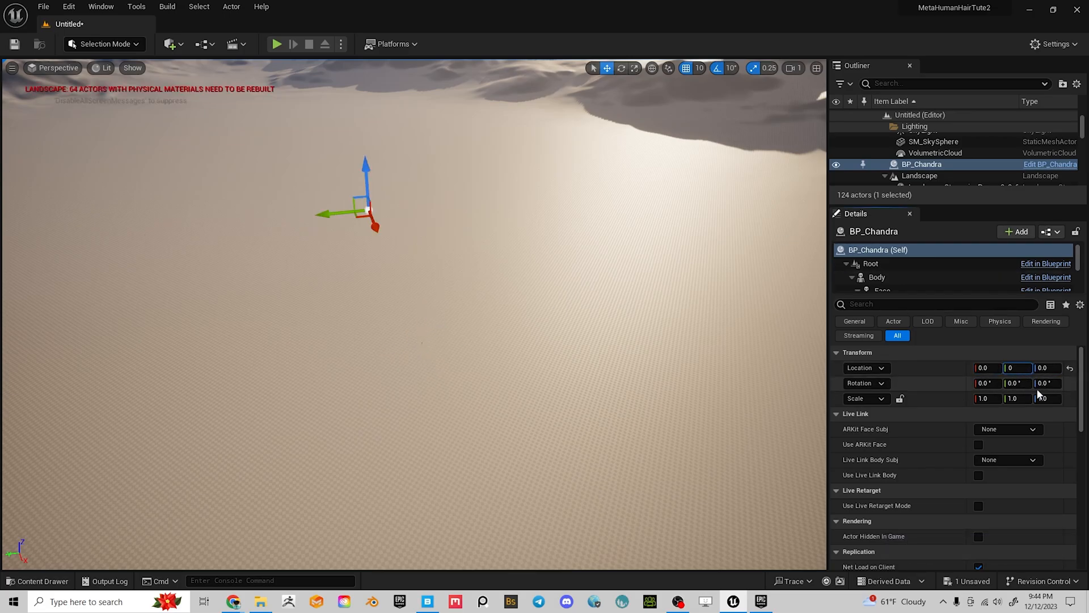
pyautogui.press('Return')
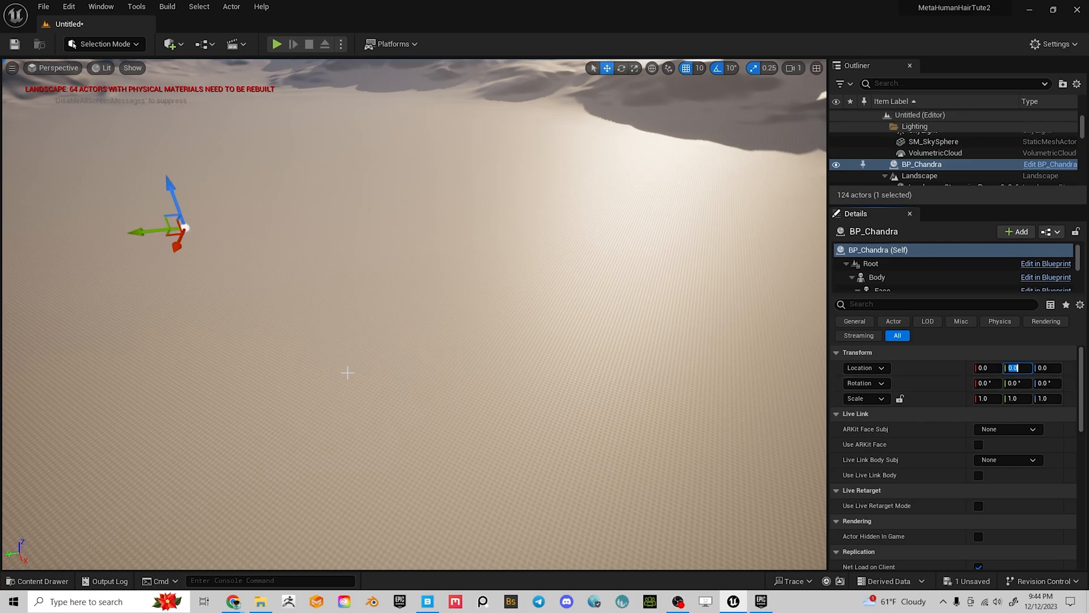
pyautogui.press('f')
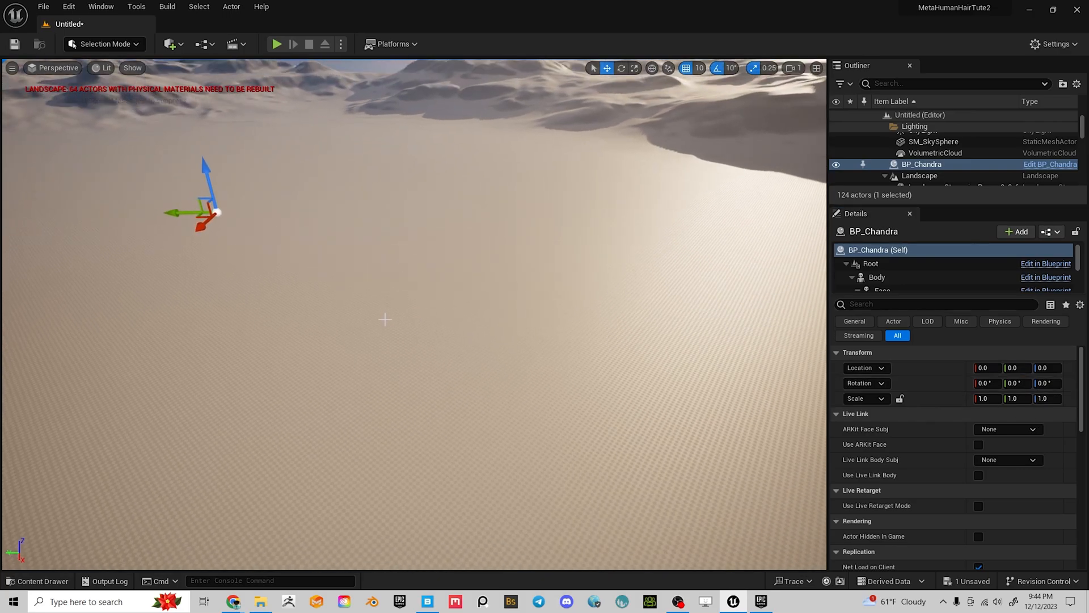
pyautogui.keyDown('alt'); pyautogui.moveTo(410, 322); pyautogui.dragTo(511, 333); pyautogui.keyUp('alt')
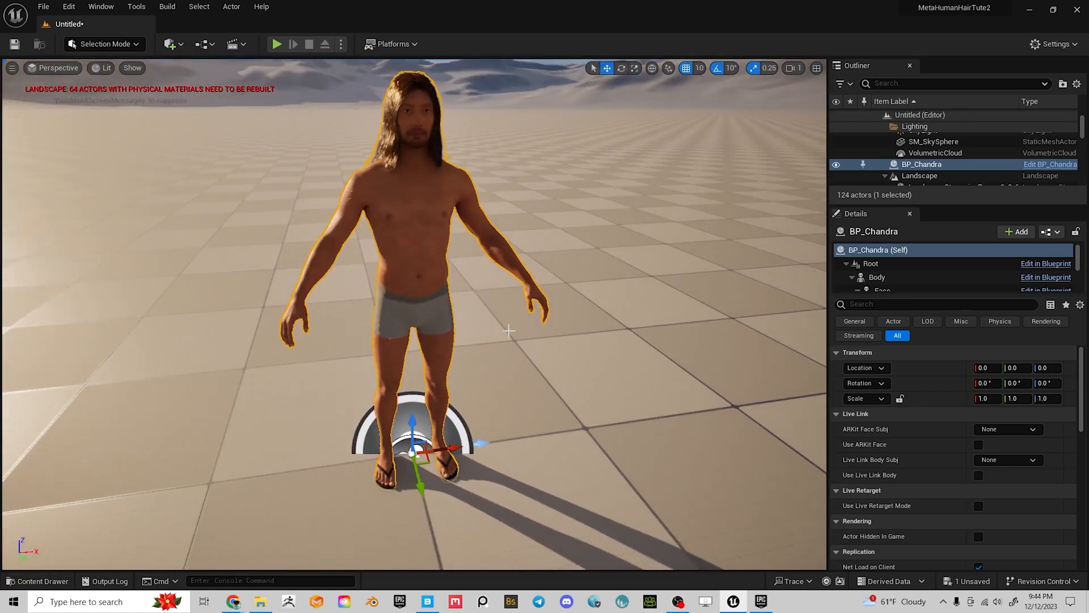
pyautogui.scroll(4, 511, 333)
pyautogui.keyDown('alt'); pyautogui.moveTo(417, 227); pyautogui.dragTo(334, 448, button='middle'); pyautogui.keyUp('alt')
pyautogui.keyDown('alt'); pyautogui.moveTo(334, 448); pyautogui.dragTo(414, 335); pyautogui.keyUp('alt')
pyautogui.keyDown('alt'); pyautogui.moveTo(415, 335); pyautogui.dragTo(391, 341, button='right'); pyautogui.keyUp('alt')
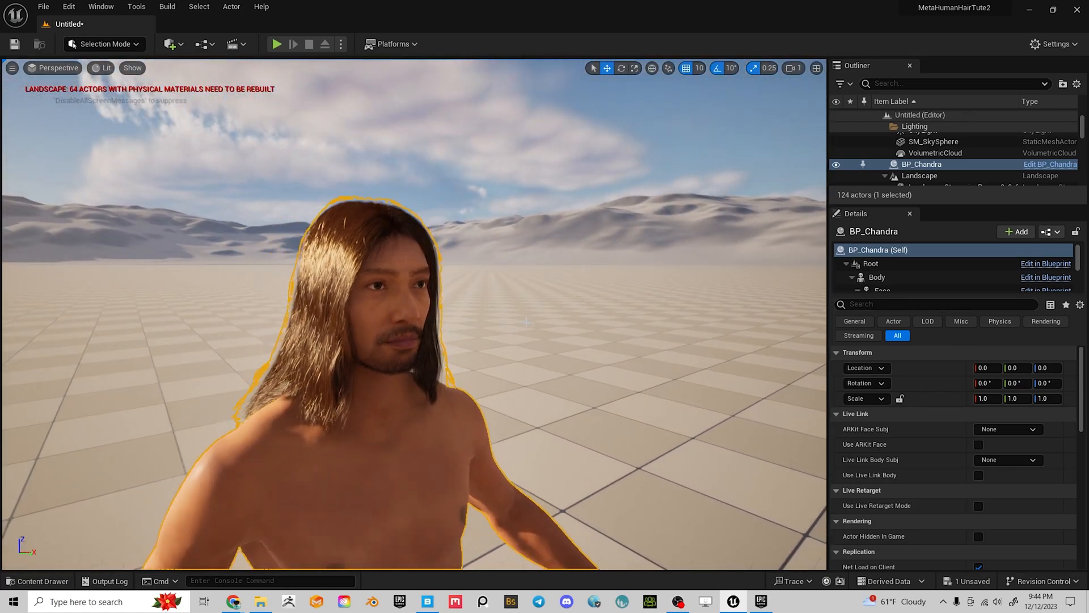
pyautogui.keyDown('alt'); pyautogui.moveTo(391, 340); pyautogui.dragTo(372, 332); pyautogui.keyUp('alt')
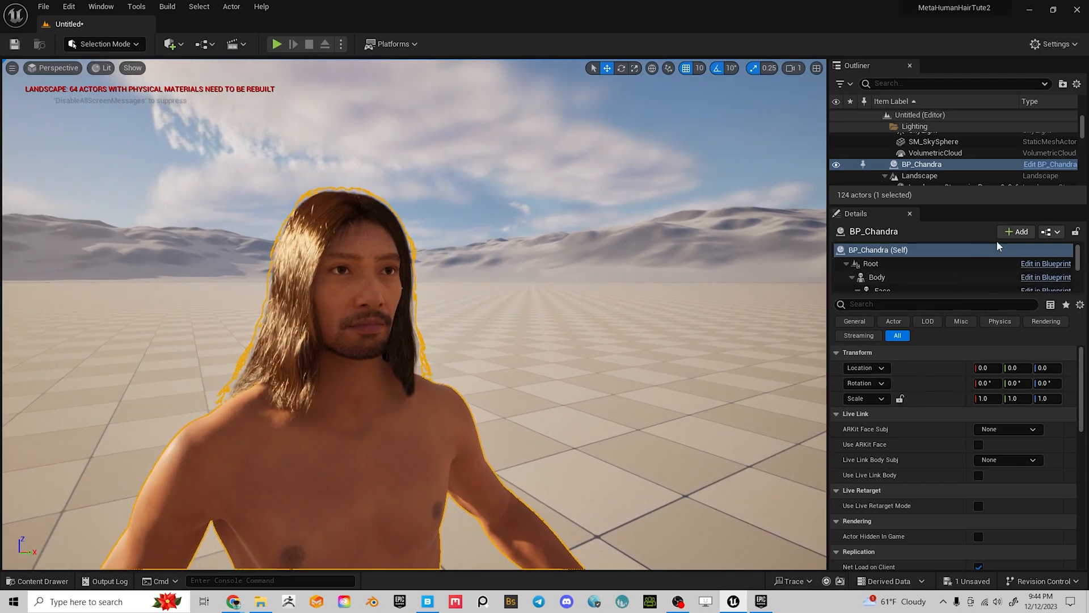
pyautogui.scroll(-1, 909, 283)
pyautogui.scroll(1, 911, 276)
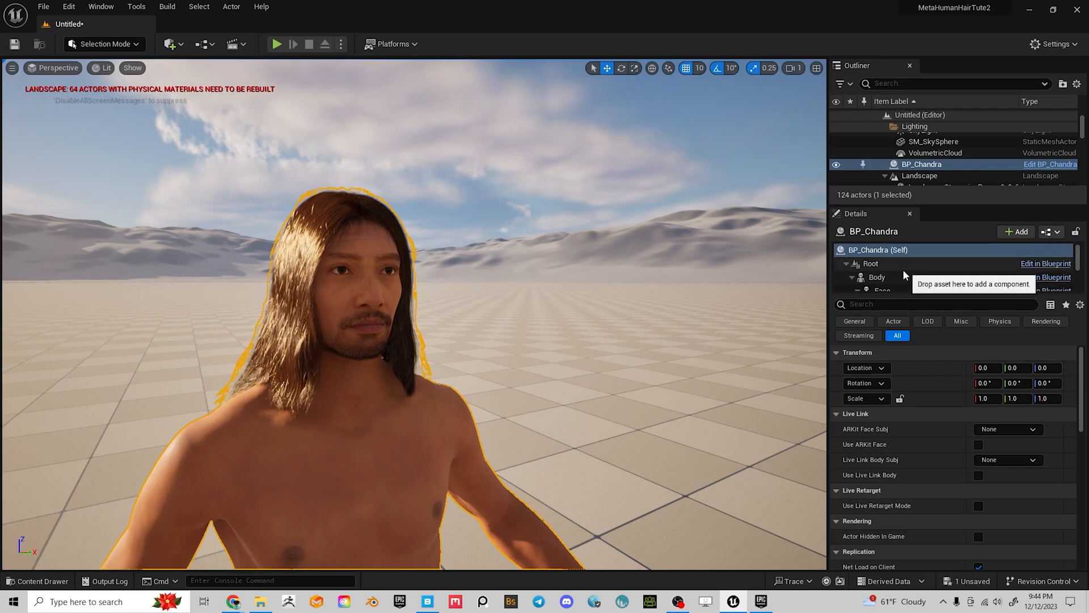
pyautogui.scroll(-2, 903, 271)
pyautogui.scroll(1, 915, 276)
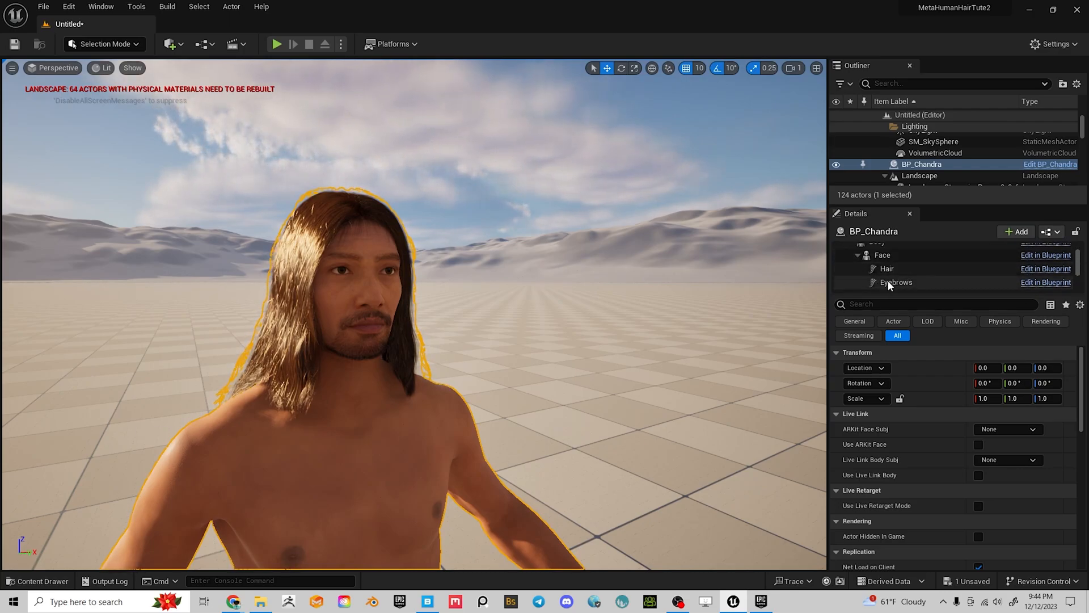
pyautogui.click(900, 270)
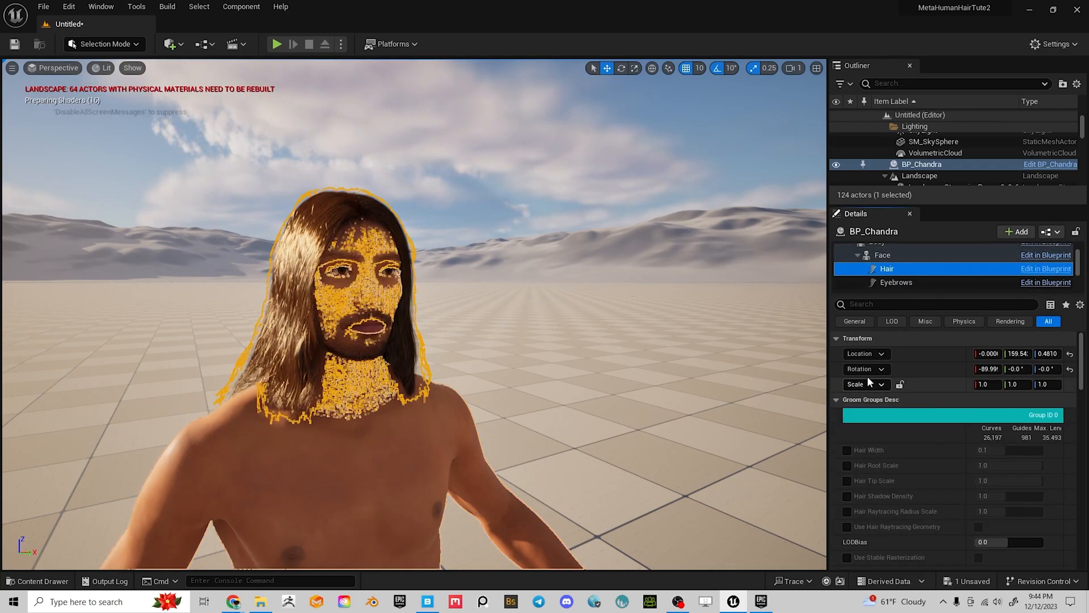
pyautogui.moveTo(567, 341); pyautogui.dragTo(596, 318, button='right')
pyautogui.scroll(-4, 936, 270)
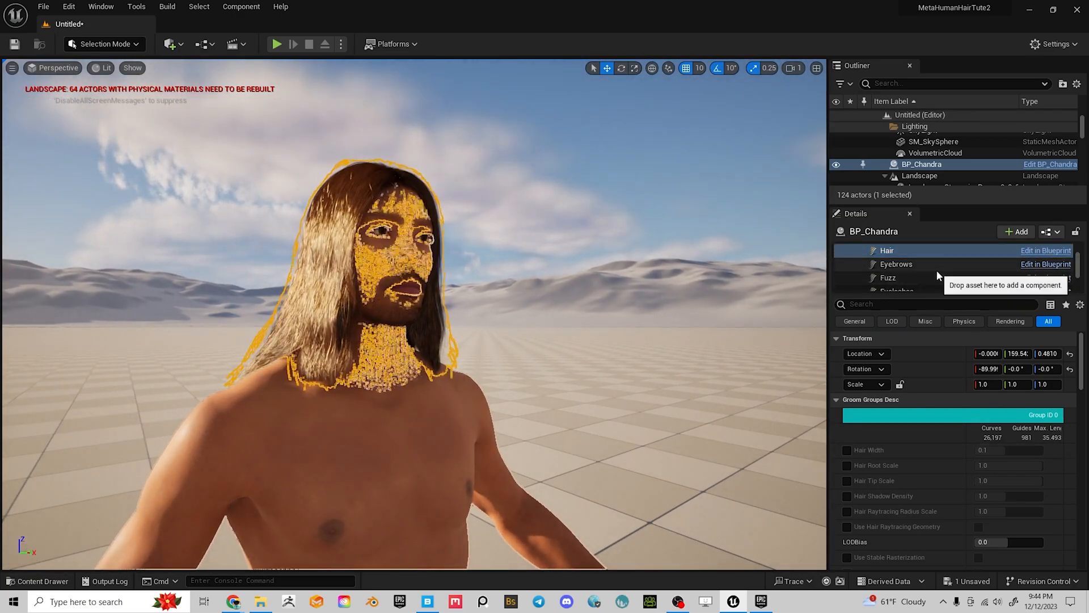
pyautogui.scroll(4, 934, 270)
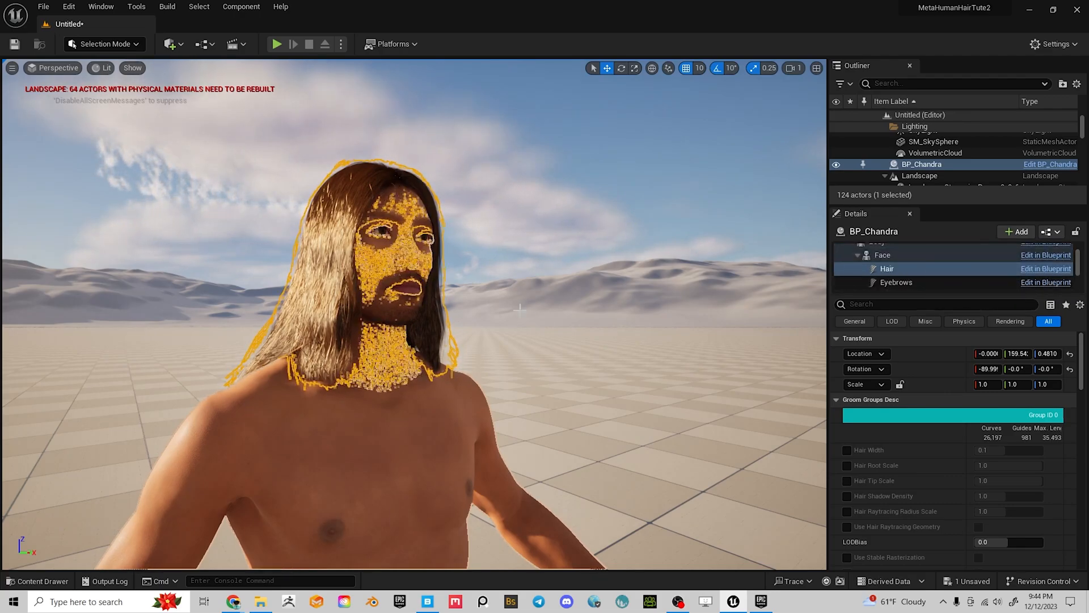
pyautogui.click(582, 314)
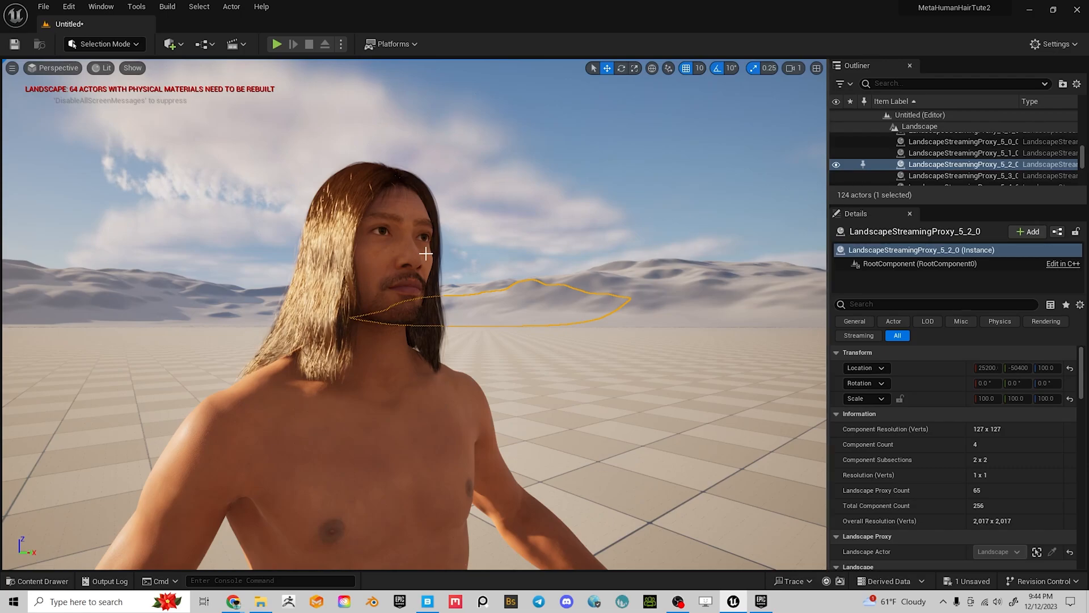
# Select BP_Chandra's Hair component and pick Mullet as its Groom Asset
pyautogui.click(440, 303)
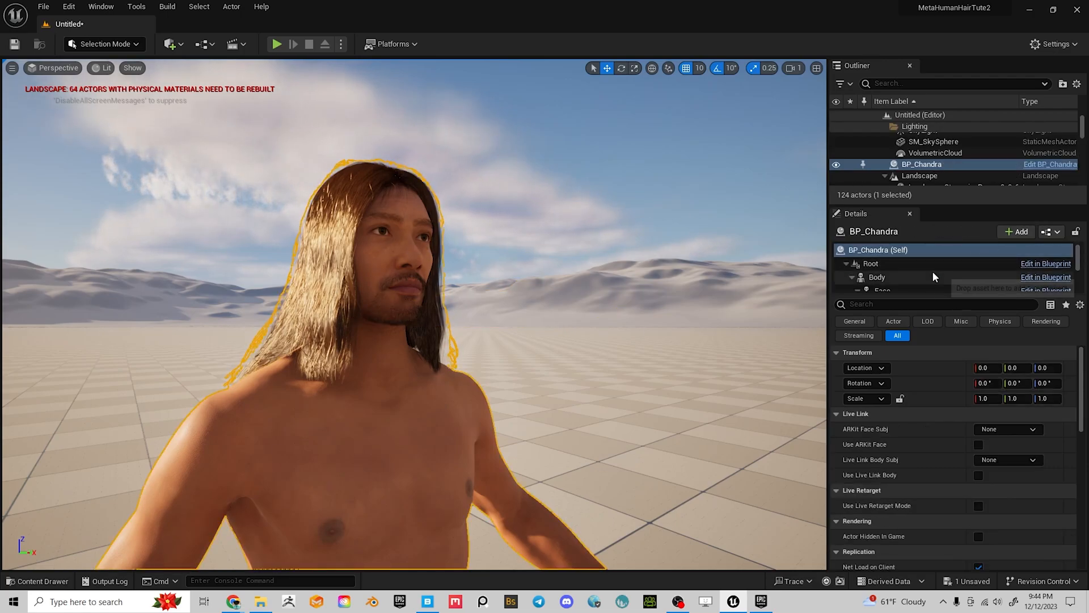
pyautogui.scroll(-2, 932, 272)
pyautogui.click(909, 268)
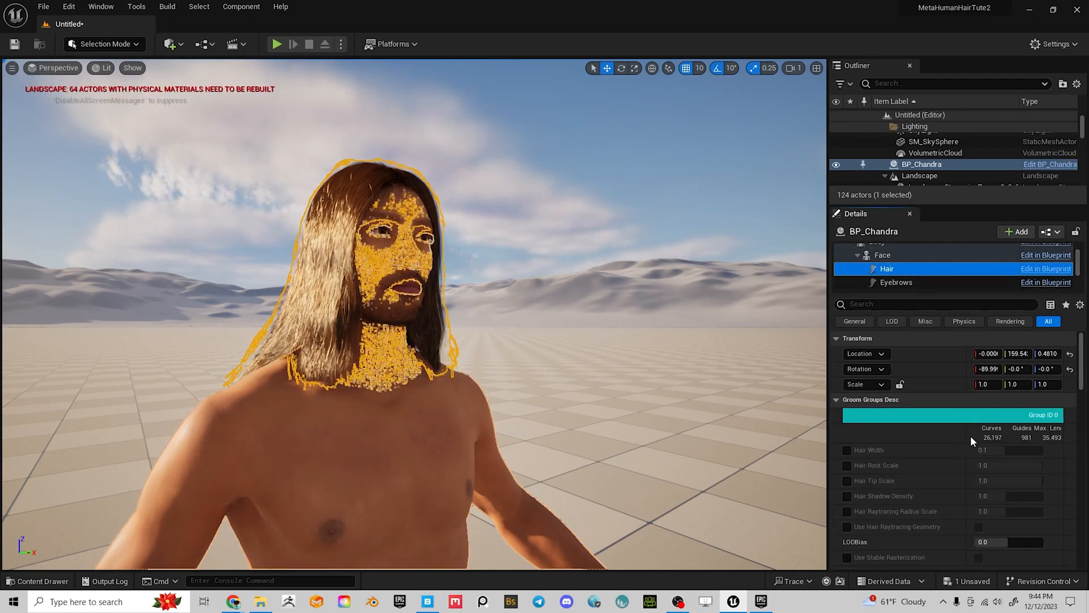
pyautogui.scroll(-5, 948, 455)
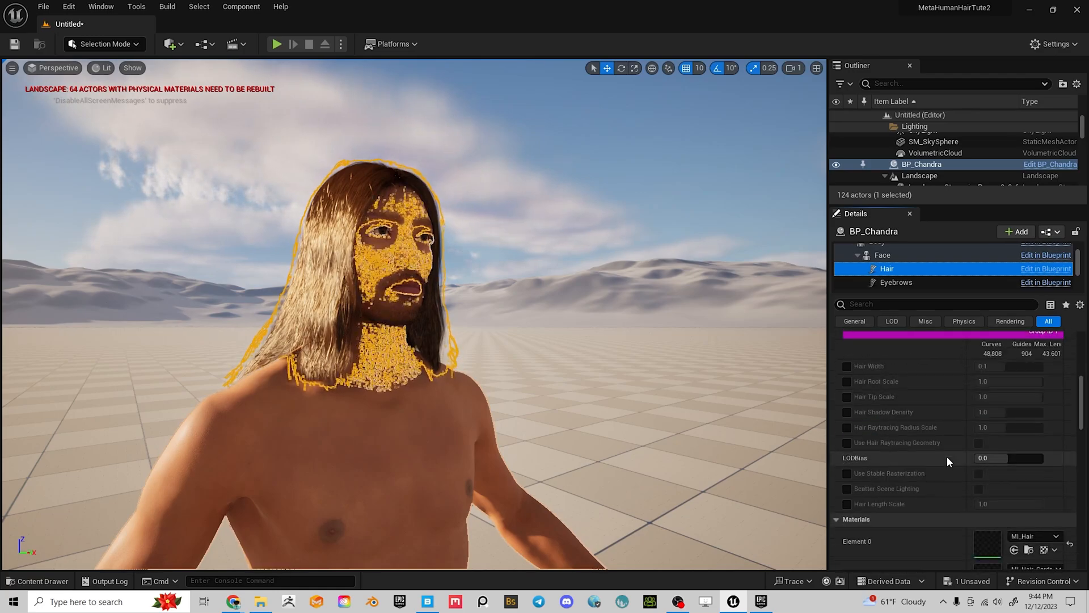
pyautogui.moveTo(1081, 412); pyautogui.dragTo(1083, 437)
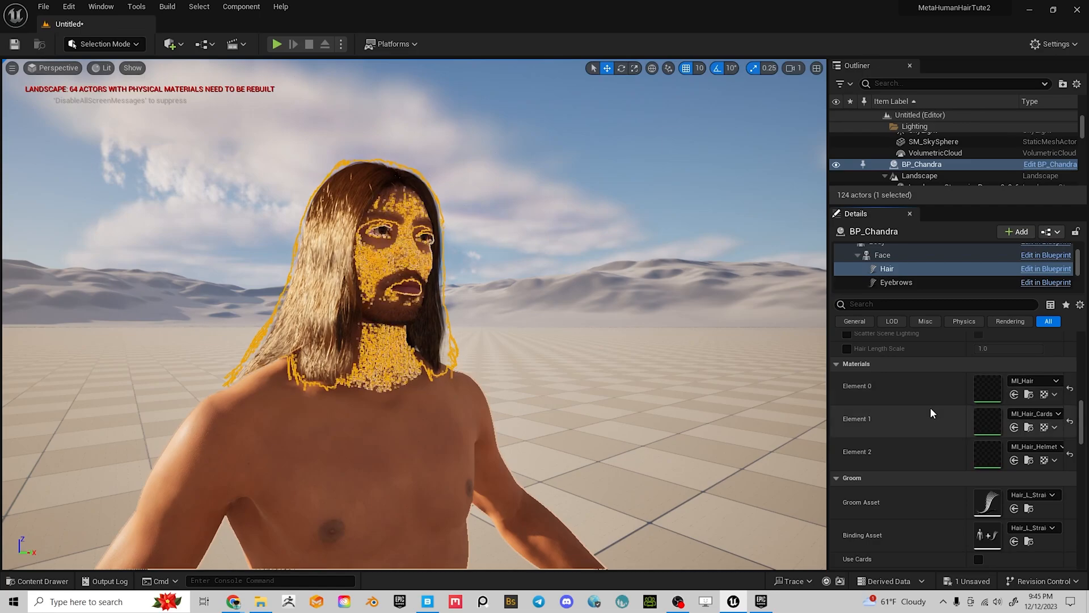
pyautogui.scroll(-2, 969, 452)
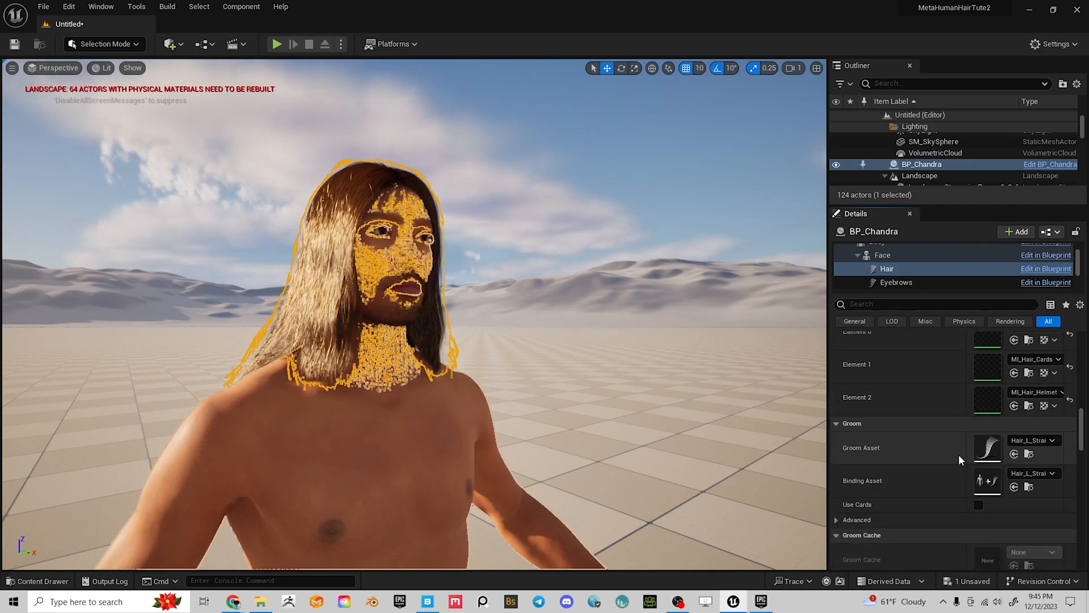
pyautogui.click(1032, 442)
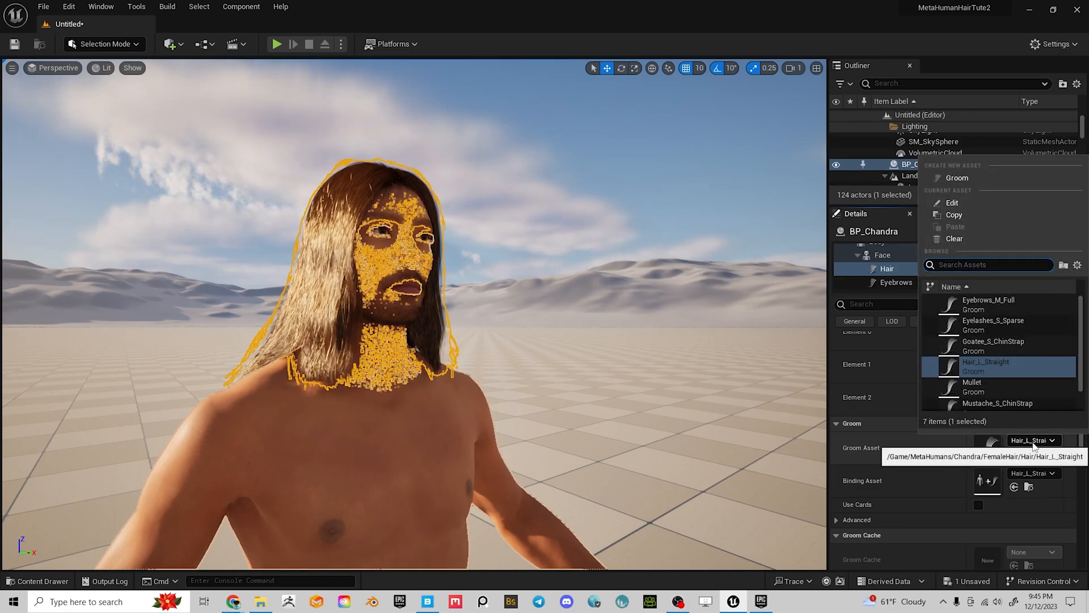
pyautogui.click(978, 390)
# Browse from the Hair component's Groom Asset to the Mullet groom in CustomHair
pyautogui.scroll(-8, 553, 409)
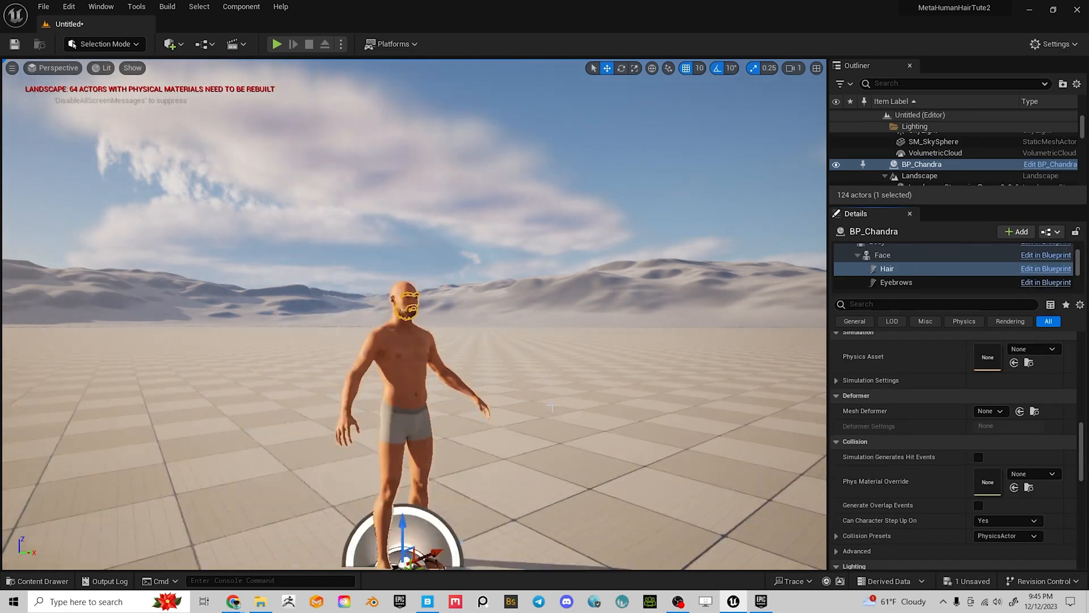
pyautogui.moveTo(555, 497)
pyautogui.mouseDown(button='middle')
pyautogui.moveTo(533, 442)
pyautogui.moveTo(556, 497)
pyautogui.mouseUp(button='middle')
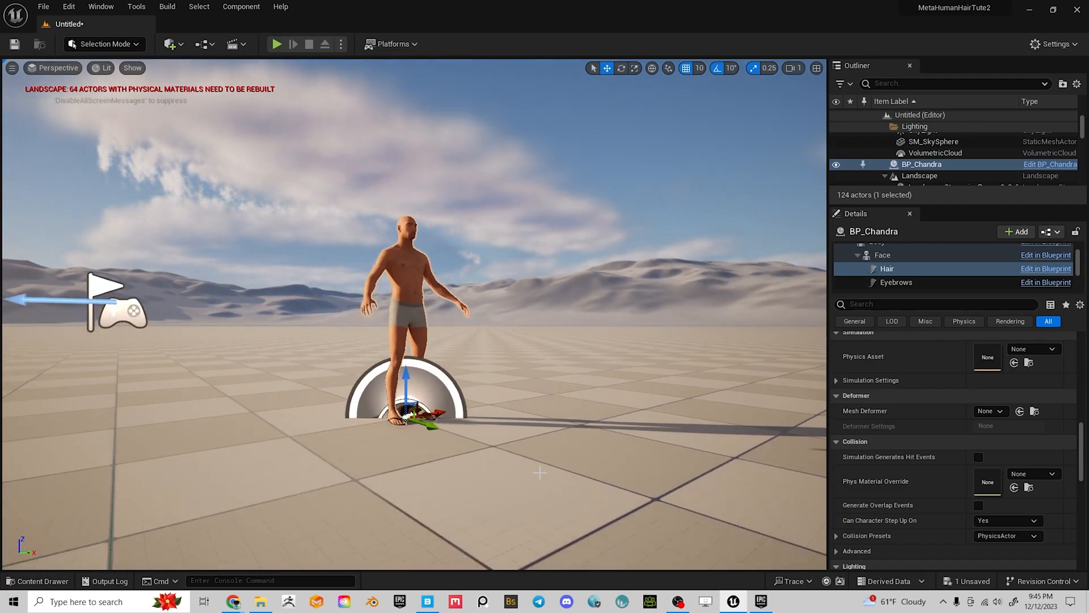
pyautogui.scroll(6, 508, 469)
pyautogui.moveTo(508, 469); pyautogui.dragTo(485, 513, button='middle')
pyautogui.keyDown('alt'); pyautogui.moveTo(508, 469); pyautogui.dragTo(402, 499); pyautogui.keyUp('alt')
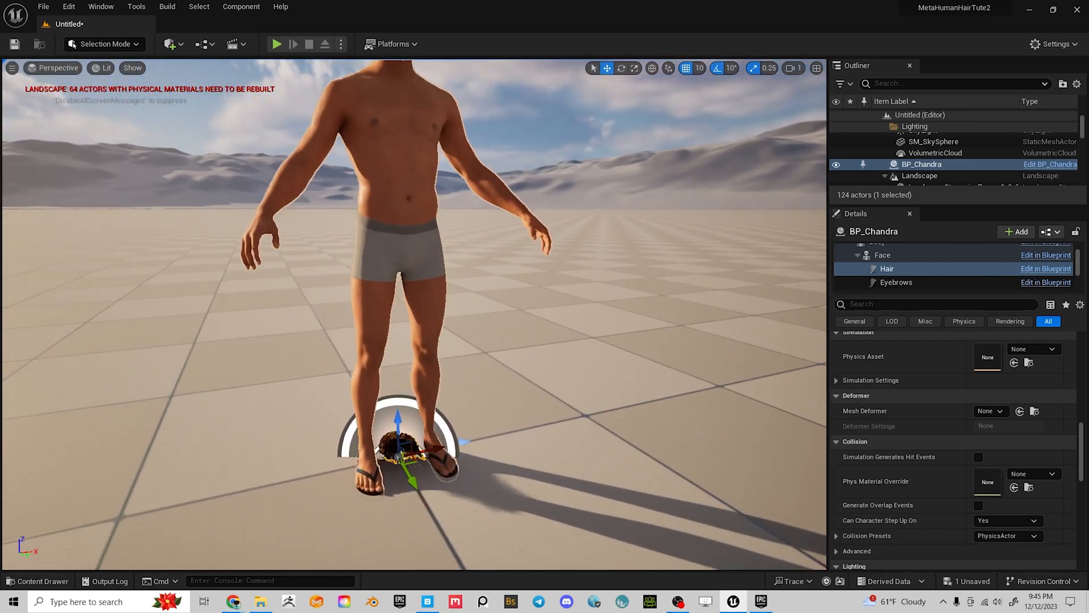
pyautogui.moveTo(508, 469); pyautogui.dragTo(512, 383, button='middle')
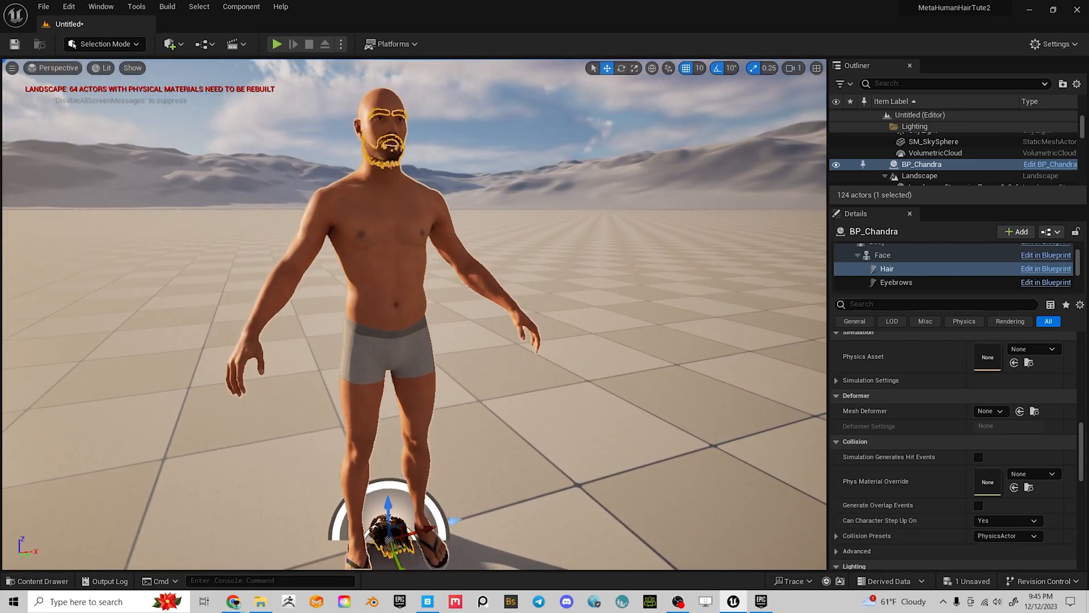
pyautogui.scroll(6, 1023, 394)
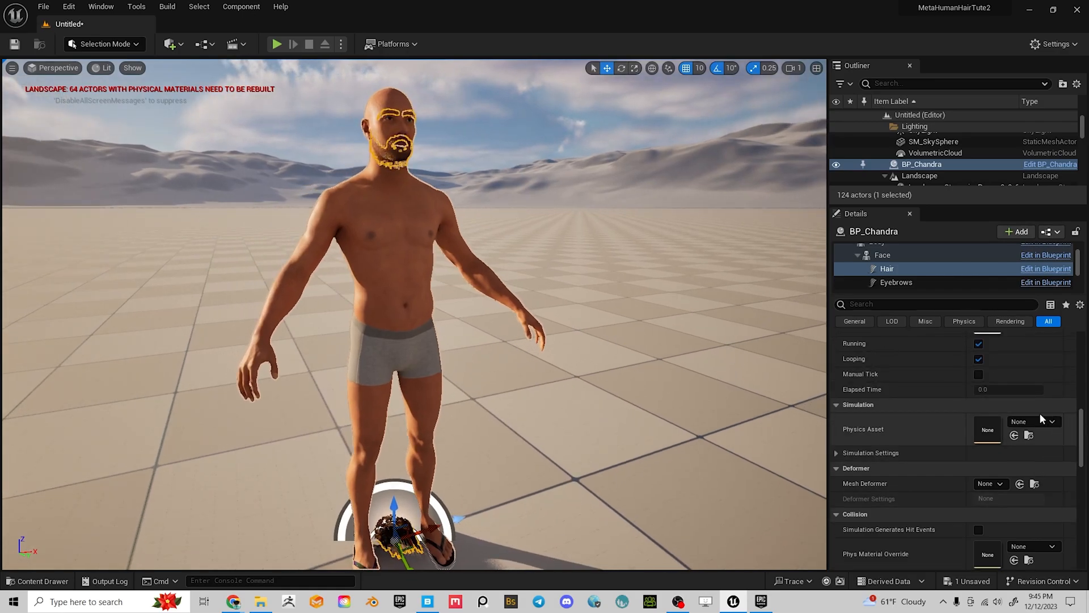
pyautogui.scroll(2, 1035, 384)
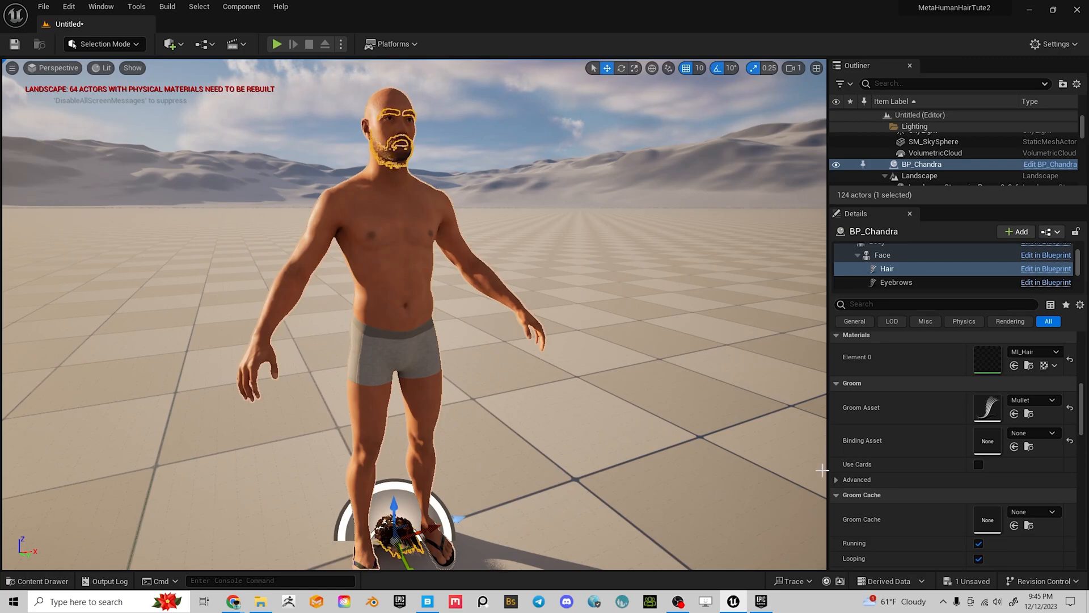
pyautogui.click(1030, 415)
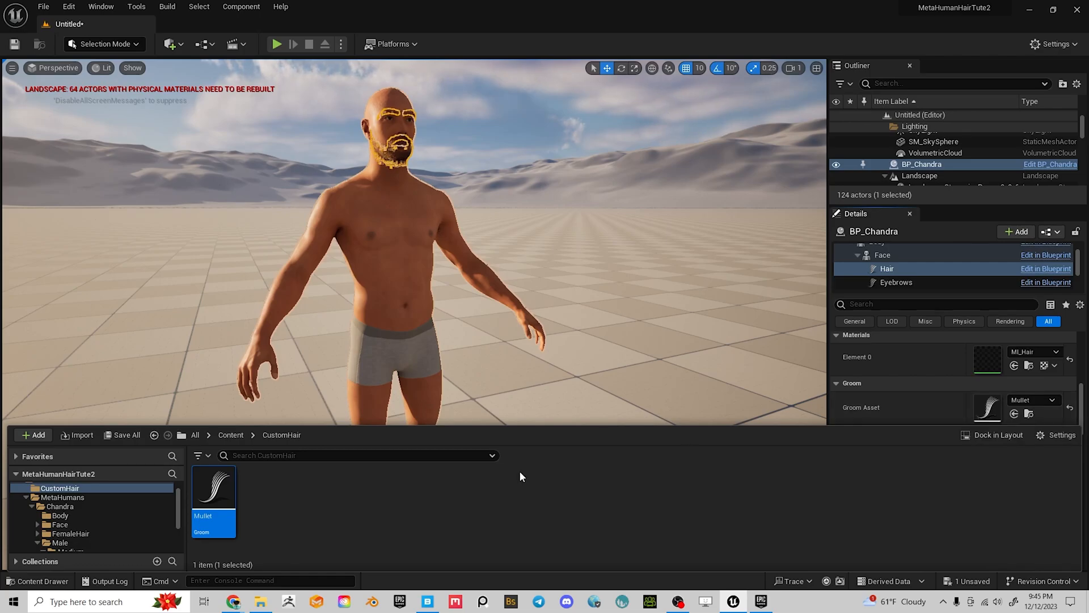
# Create a groom binding for Mullet targeting Chandra_FaceMesh
pyautogui.rightClick(223, 503)
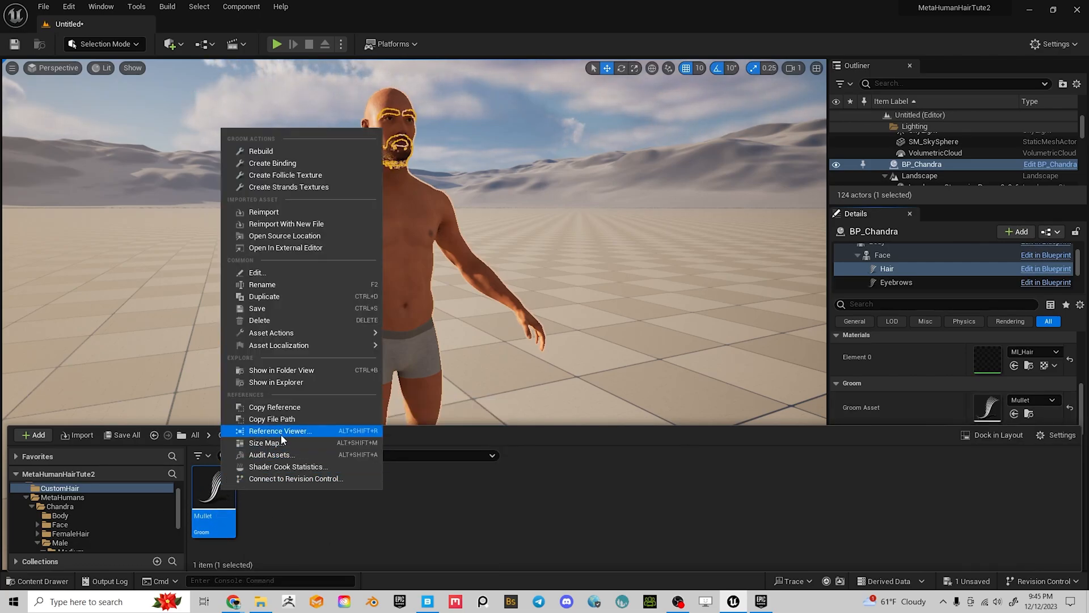
pyautogui.click(279, 165)
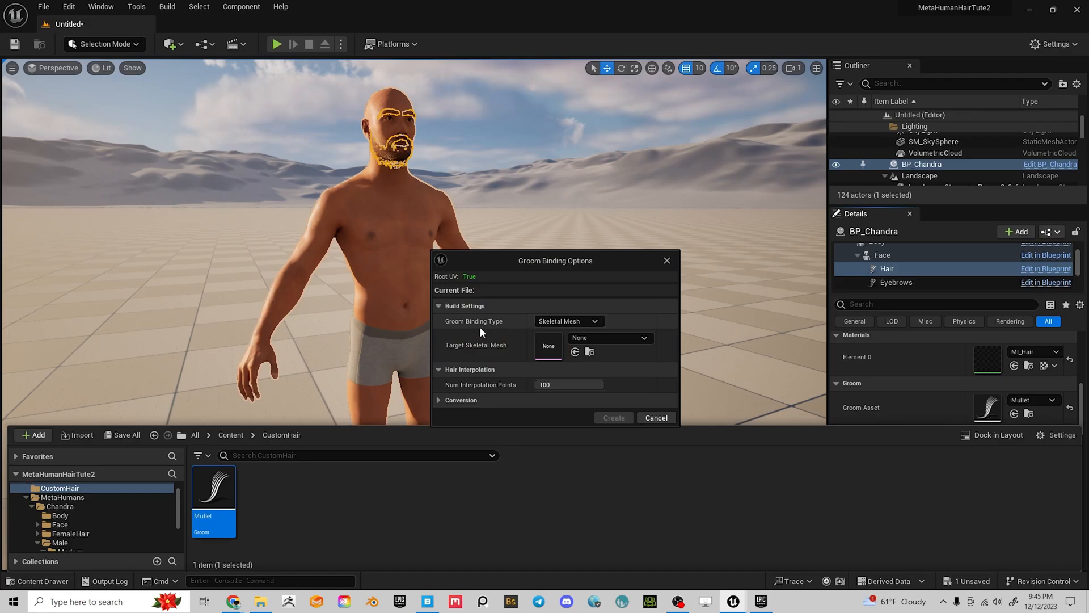
pyautogui.click(617, 338)
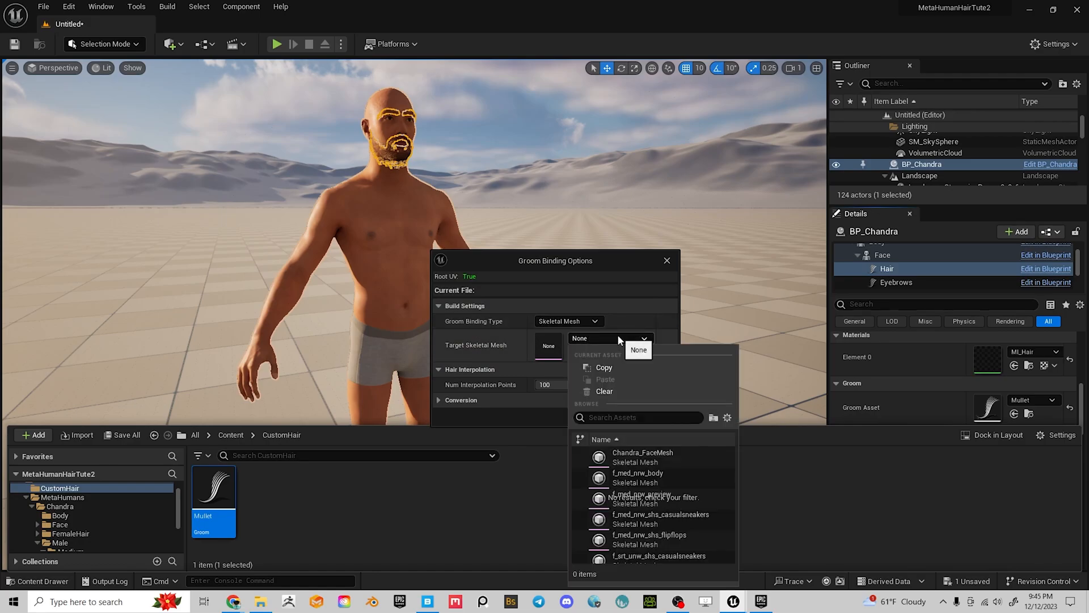
pyautogui.click(658, 454)
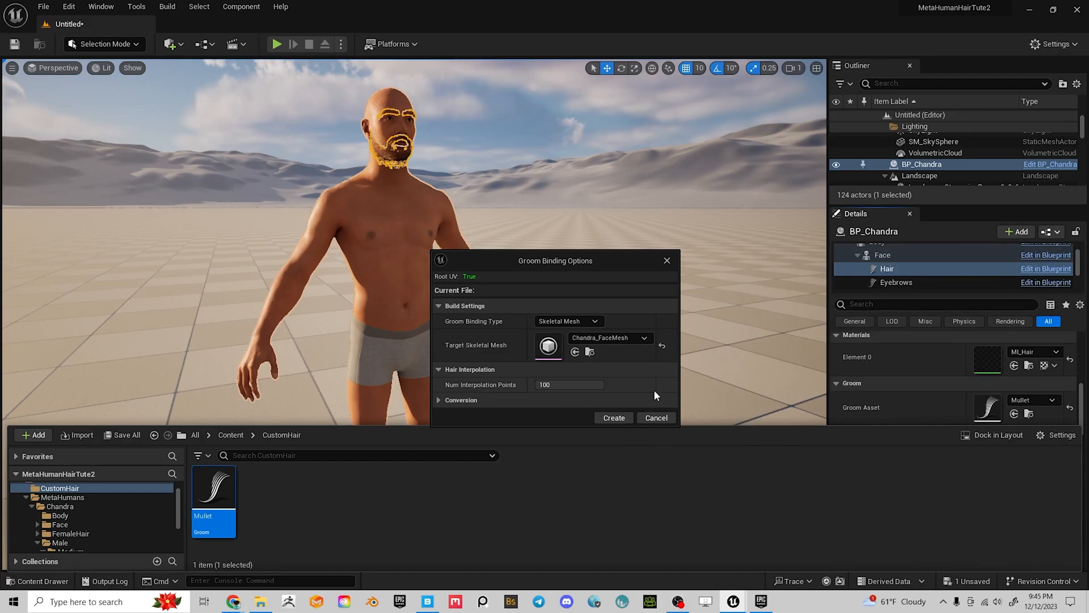
pyautogui.click(624, 416)
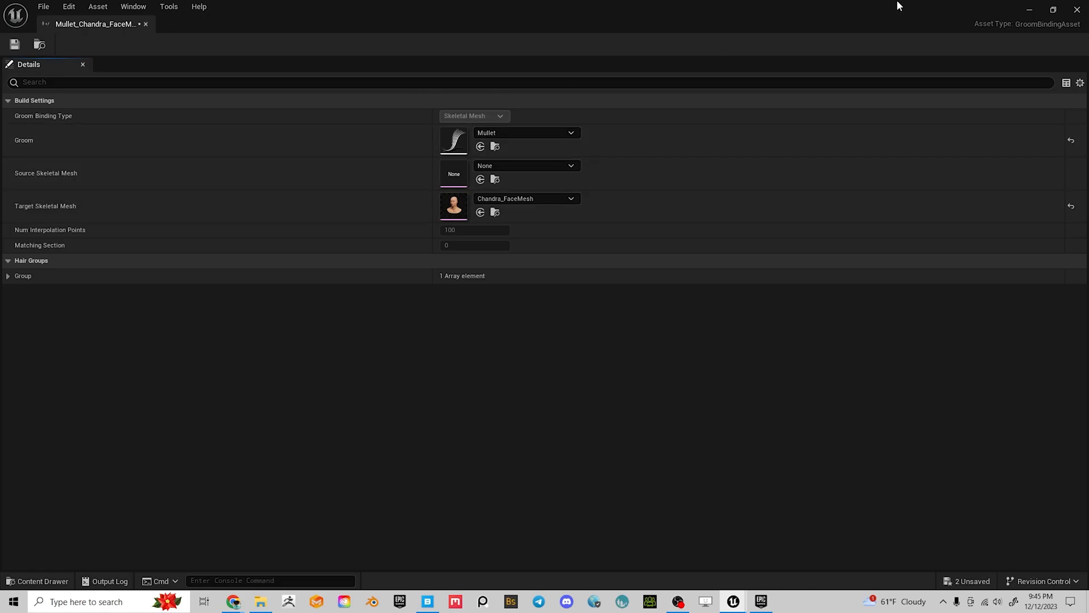
pyautogui.click(1031, 10)
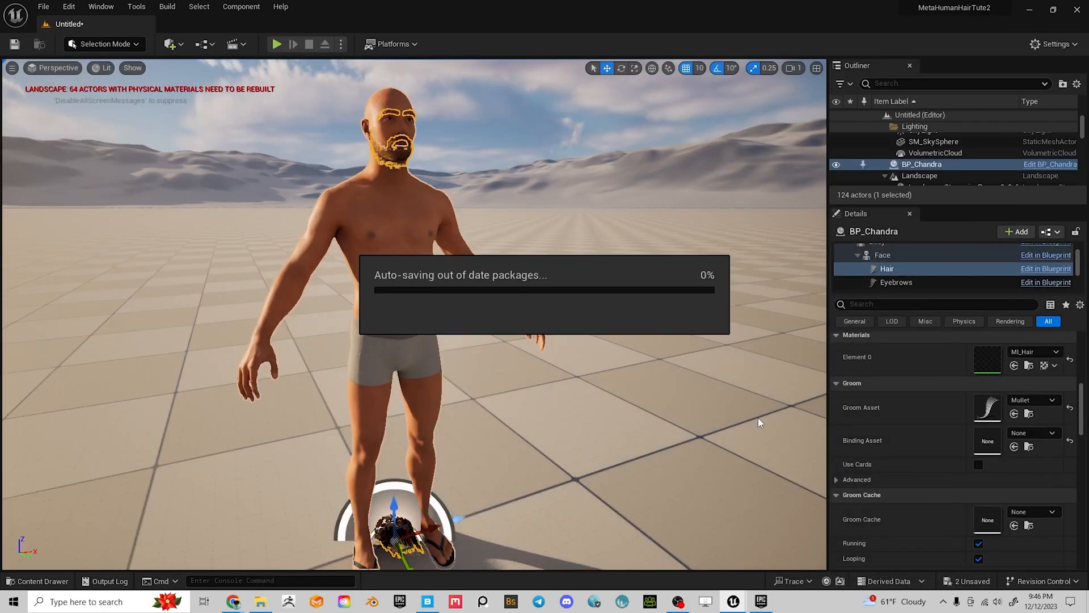
# Orbit around the character and bring up the Content Drawer showing the new binding
pyautogui.moveTo(549, 466); pyautogui.dragTo(907, 426, button='right')
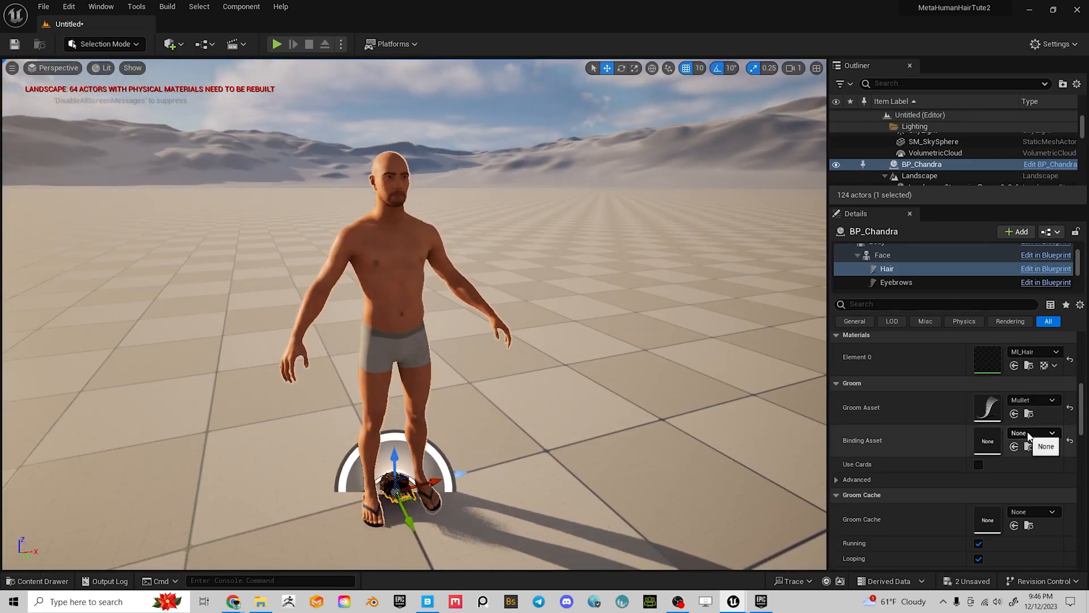
pyautogui.keyDown('alt'); pyautogui.moveTo(445, 499); pyautogui.dragTo(457, 489); pyautogui.keyUp('alt')
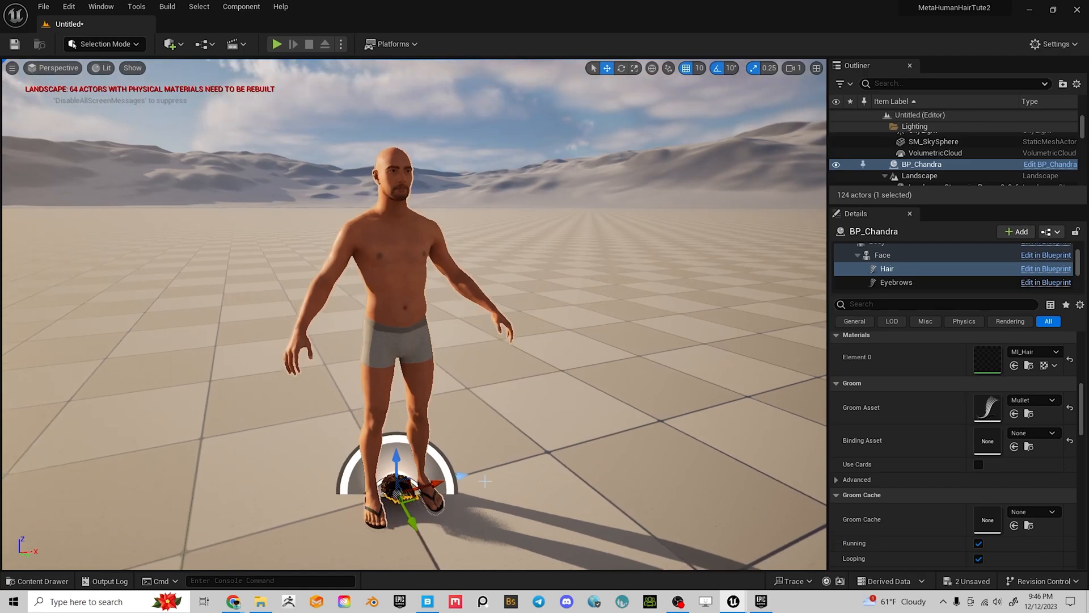
pyautogui.hotkey('ctrl', 'space')
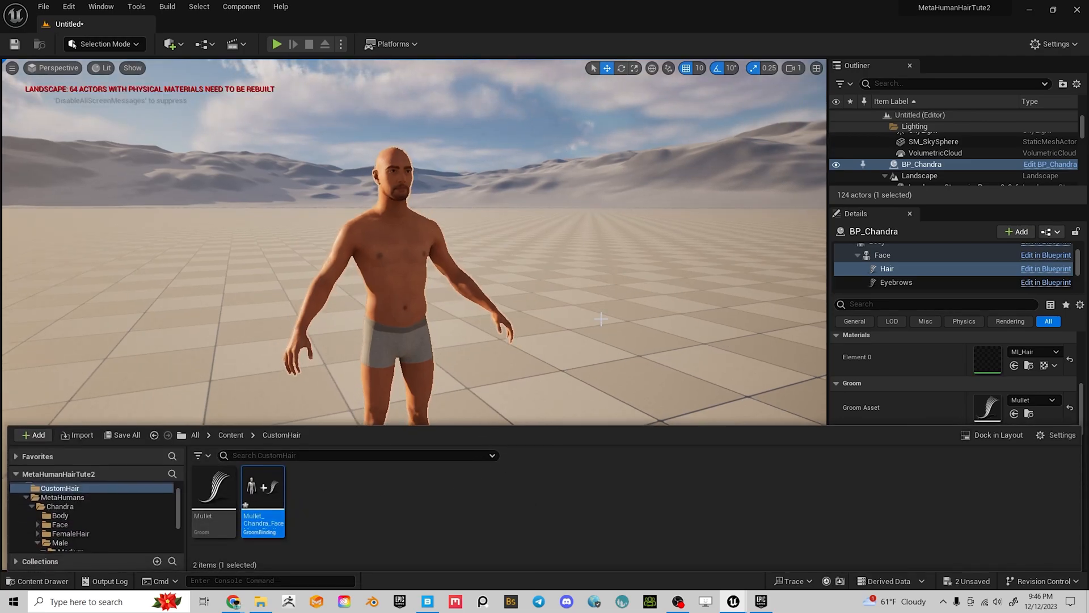
# Set the Hair component's Binding Asset to Mullet_Chandra_FaceMesh_Binding
pyautogui.click(600, 320)
pyautogui.click(405, 270)
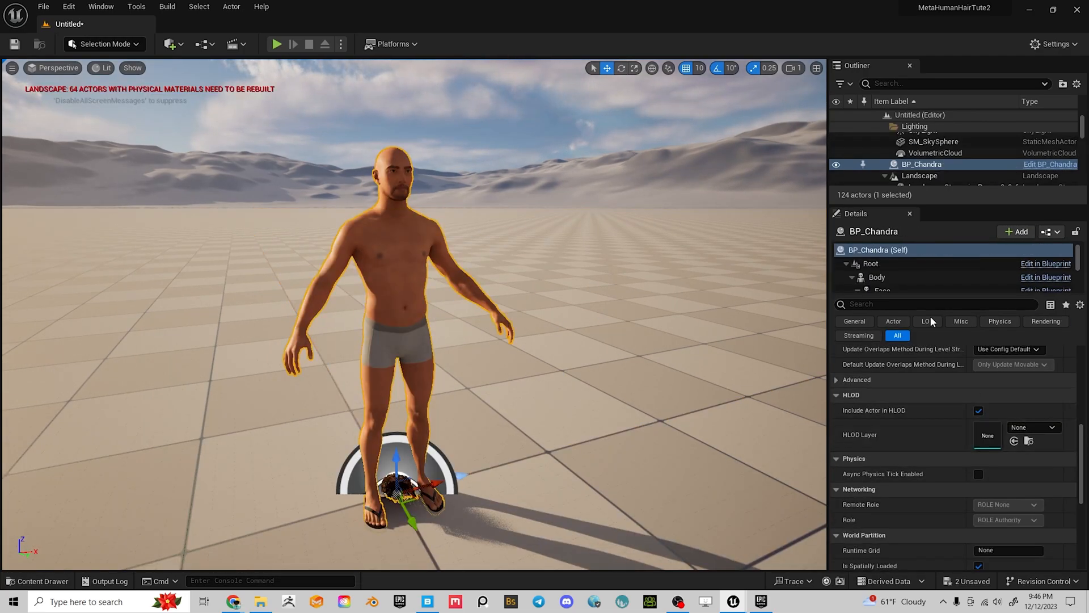
pyautogui.scroll(-3, 886, 267)
pyautogui.click(887, 251)
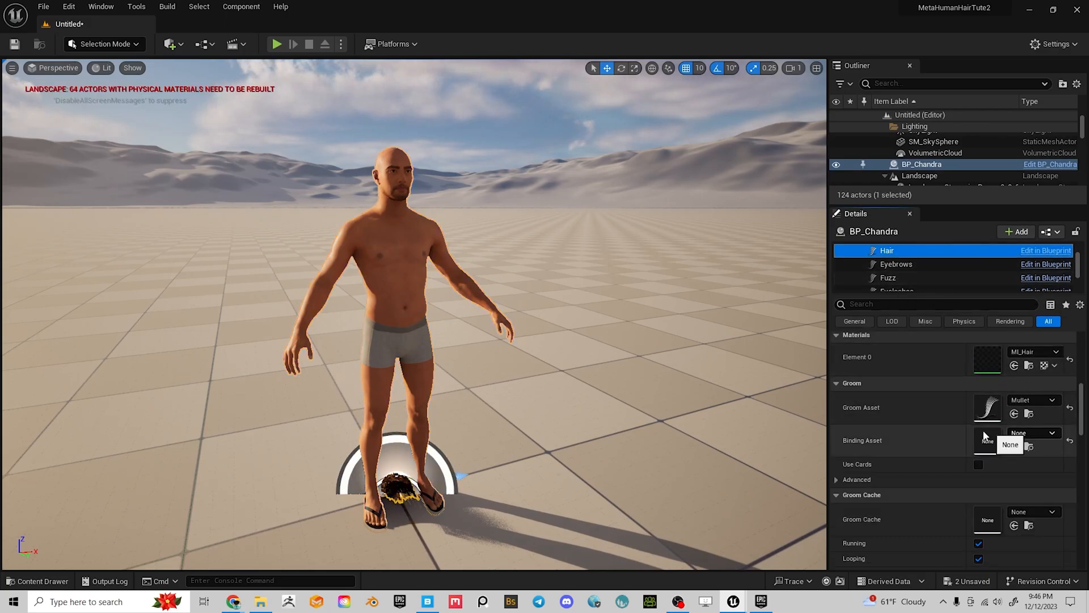
pyautogui.click(1031, 433)
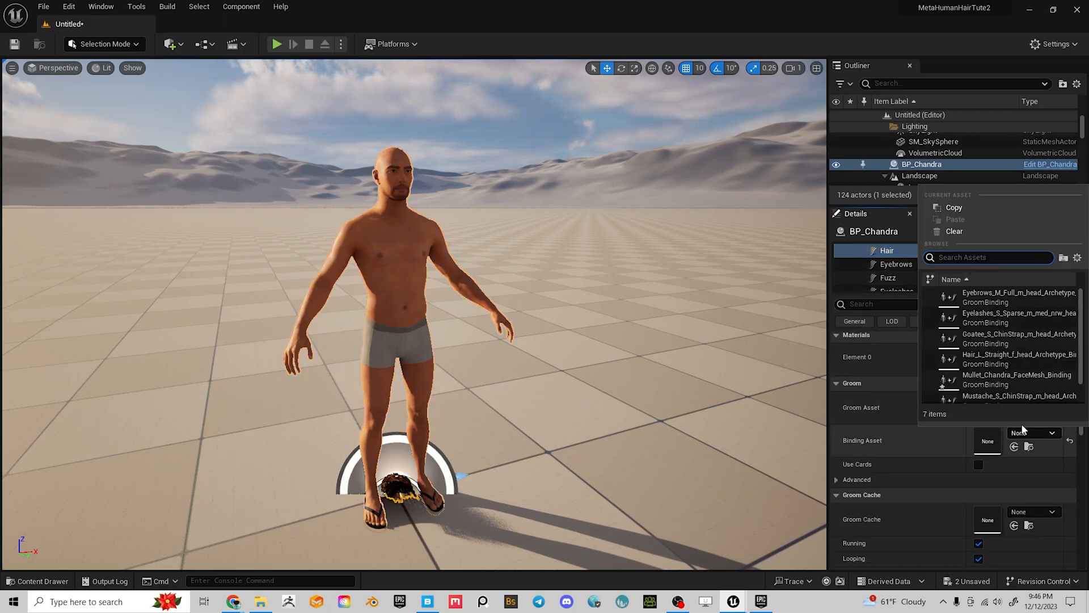
pyautogui.click(1020, 377)
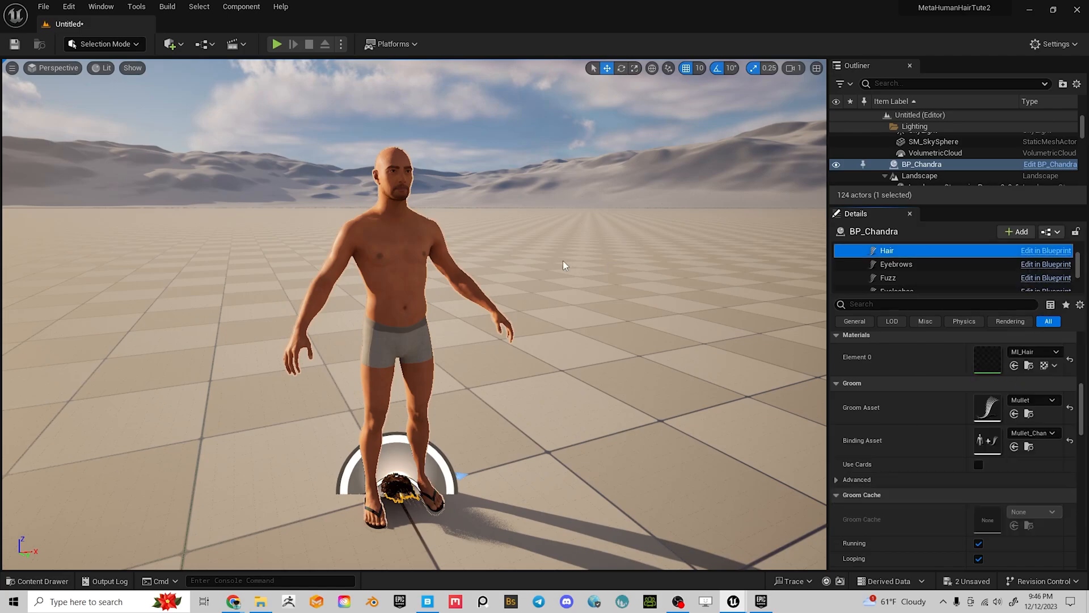
# Orbit around Chandra's head to inspect the mullet hanging upside down over the face
pyautogui.scroll(5, 505, 237)
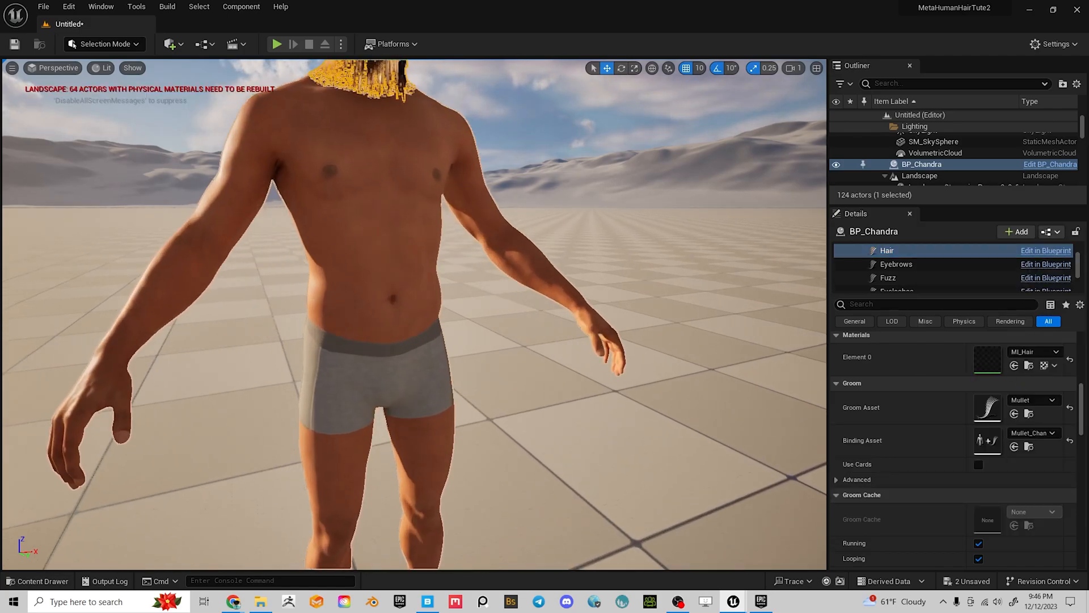
pyautogui.moveTo(505, 237); pyautogui.dragTo(505, 153, button='middle')
pyautogui.keyDown('alt'); pyautogui.moveTo(505, 236); pyautogui.dragTo(573, 233); pyautogui.keyUp('alt')
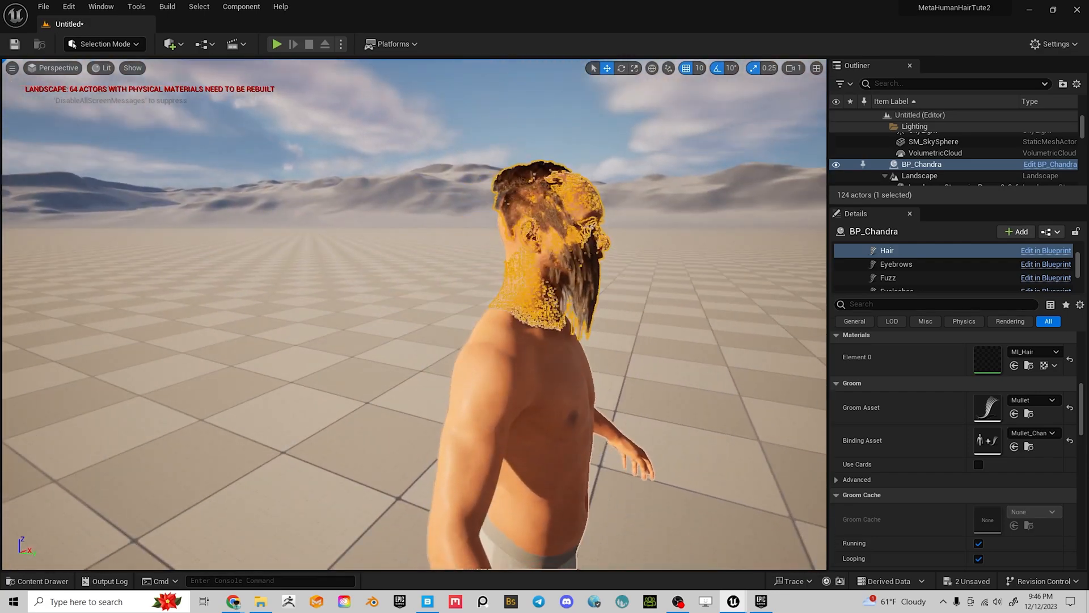
pyautogui.scroll(5, 505, 237)
pyautogui.moveTo(611, 349); pyautogui.dragTo(684, 296, button='middle')
pyautogui.click(611, 349)
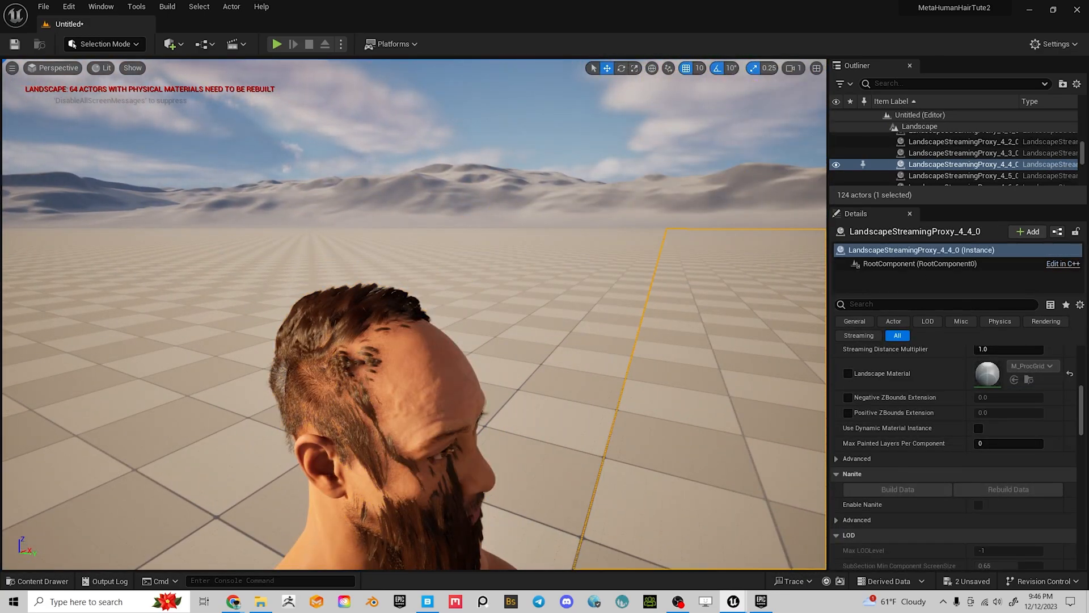
pyautogui.keyDown('alt'); pyautogui.moveTo(472, 416); pyautogui.dragTo(420, 415, button='right'); pyautogui.keyUp('alt')
pyautogui.keyDown('alt'); pyautogui.moveTo(471, 416); pyautogui.dragTo(539, 386); pyautogui.keyUp('alt')
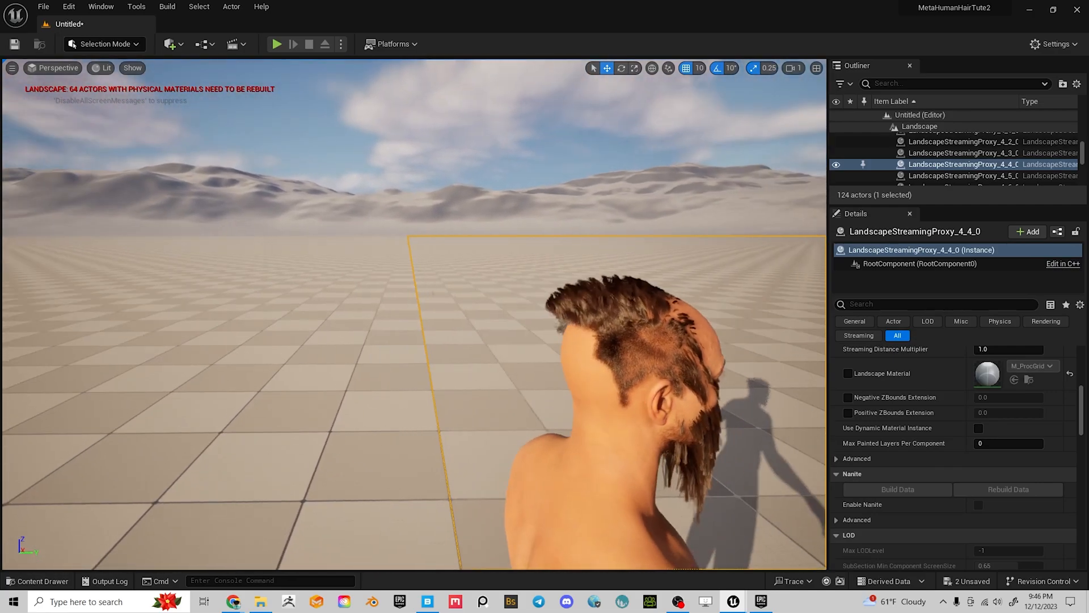
pyautogui.keyDown('alt'); pyautogui.moveTo(572, 307); pyautogui.dragTo(585, 307); pyautogui.keyUp('alt')
pyautogui.keyDown('alt'); pyautogui.moveTo(618, 361); pyautogui.dragTo(669, 340); pyautogui.keyUp('alt')
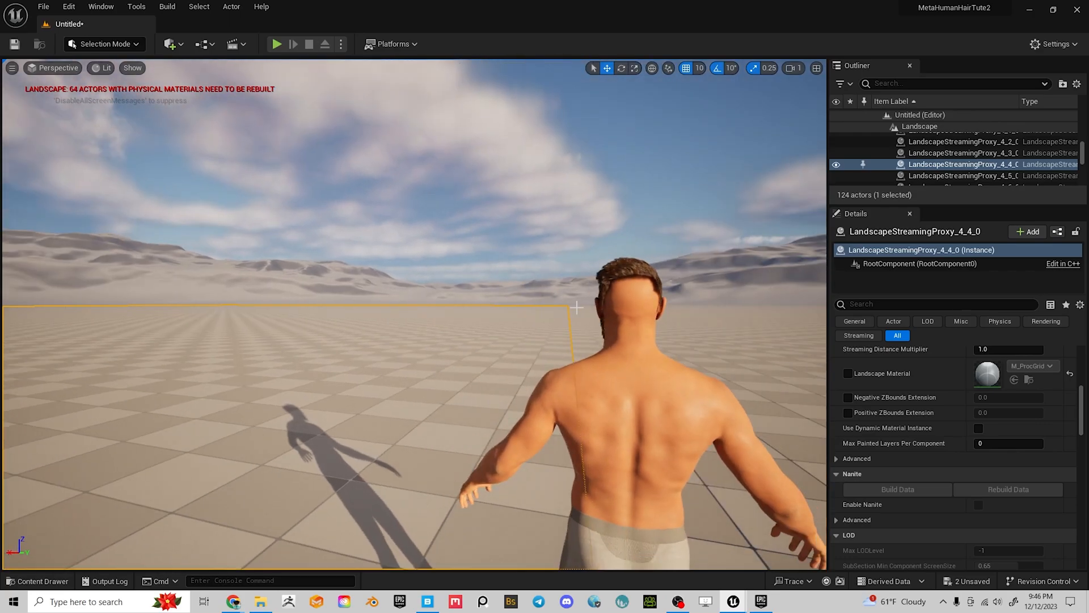
pyautogui.keyDown('alt'); pyautogui.moveTo(745, 286); pyautogui.dragTo(590, 292); pyautogui.keyUp('alt')
pyautogui.keyDown('alt'); pyautogui.moveTo(658, 338); pyautogui.dragTo(715, 339, button='right'); pyautogui.keyUp('alt')
pyautogui.keyDown('alt'); pyautogui.moveTo(659, 338); pyautogui.dragTo(709, 339); pyautogui.keyUp('alt')
pyautogui.moveTo(445, 282)
pyautogui.keyDown('alt'); pyautogui.mouseDown(button='right')
pyautogui.moveTo(502, 282)
pyautogui.moveTo(437, 282)
pyautogui.mouseUp(button='right'); pyautogui.keyUp('alt')
pyautogui.keyDown('alt'); pyautogui.moveTo(663, 393); pyautogui.dragTo(584, 394); pyautogui.keyUp('alt')
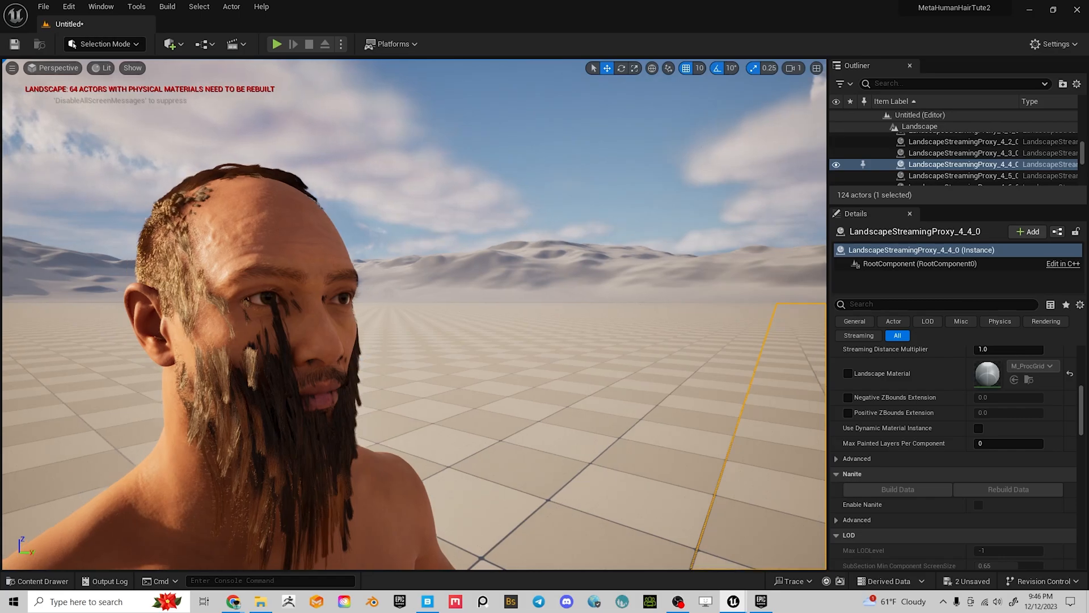
pyautogui.keyDown('alt'); pyautogui.moveTo(367, 349); pyautogui.dragTo(433, 350); pyautogui.keyUp('alt')
pyautogui.keyDown('alt'); pyautogui.moveTo(368, 349); pyautogui.dragTo(397, 350, button='right'); pyautogui.keyUp('alt')
pyautogui.keyDown('alt'); pyautogui.moveTo(368, 349); pyautogui.dragTo(301, 350); pyautogui.keyUp('alt')
pyautogui.keyDown('alt'); pyautogui.moveTo(367, 350); pyautogui.dragTo(329, 350, button='right'); pyautogui.keyUp('alt')
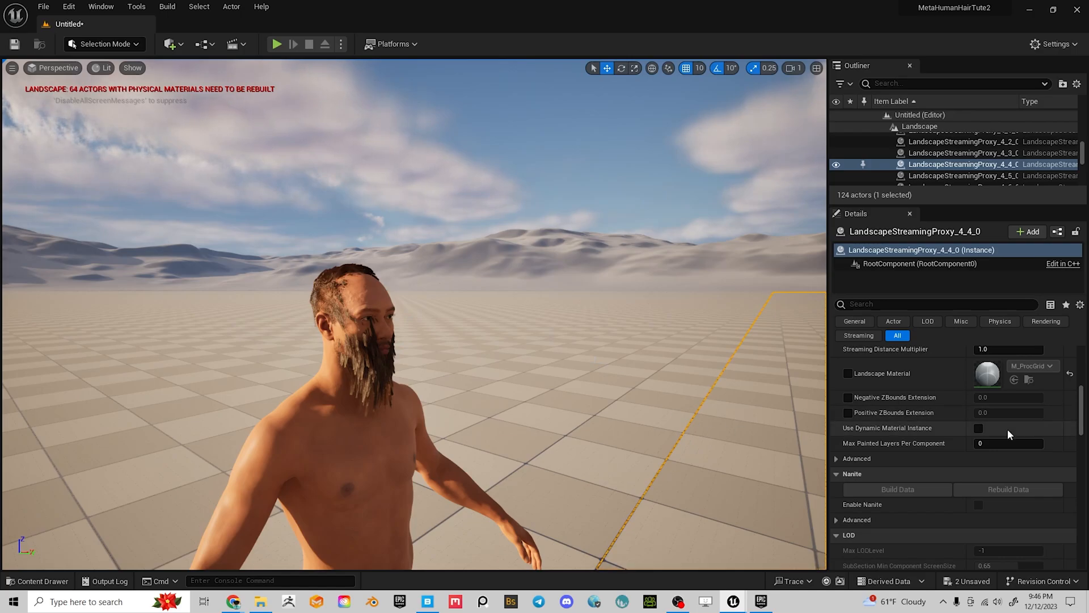
# Select BP_Chandra's Hair component and scroll Details to its Groom settings
pyautogui.scroll(-6, 1007, 429)
pyautogui.scroll(-8, 1026, 484)
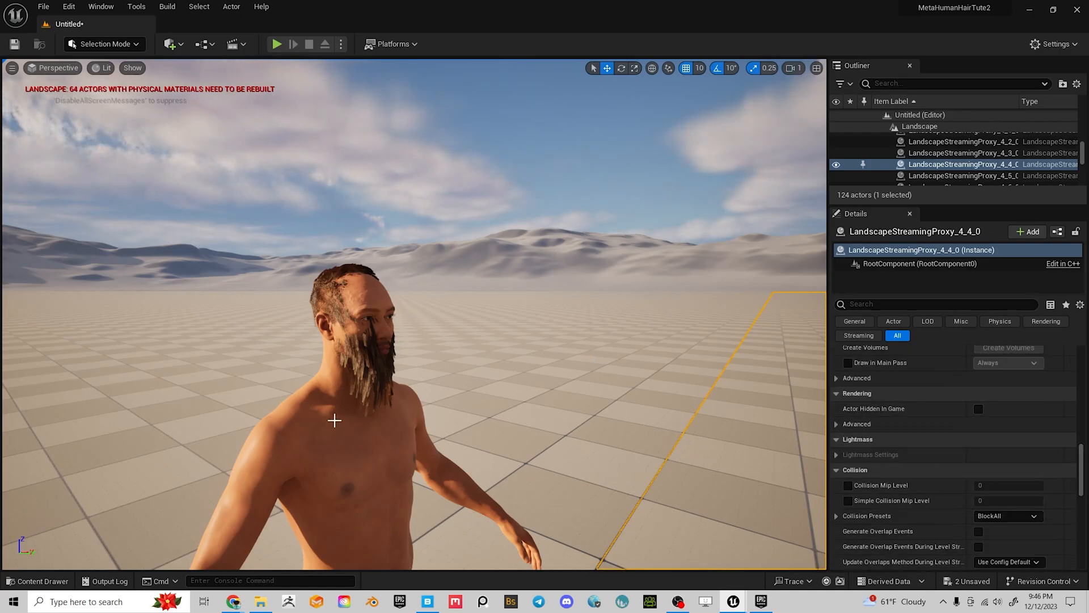
pyautogui.click(334, 420)
pyautogui.scroll(-2, 941, 273)
pyautogui.click(906, 269)
pyautogui.scroll(-5, 1041, 446)
pyautogui.scroll(-10, 1042, 452)
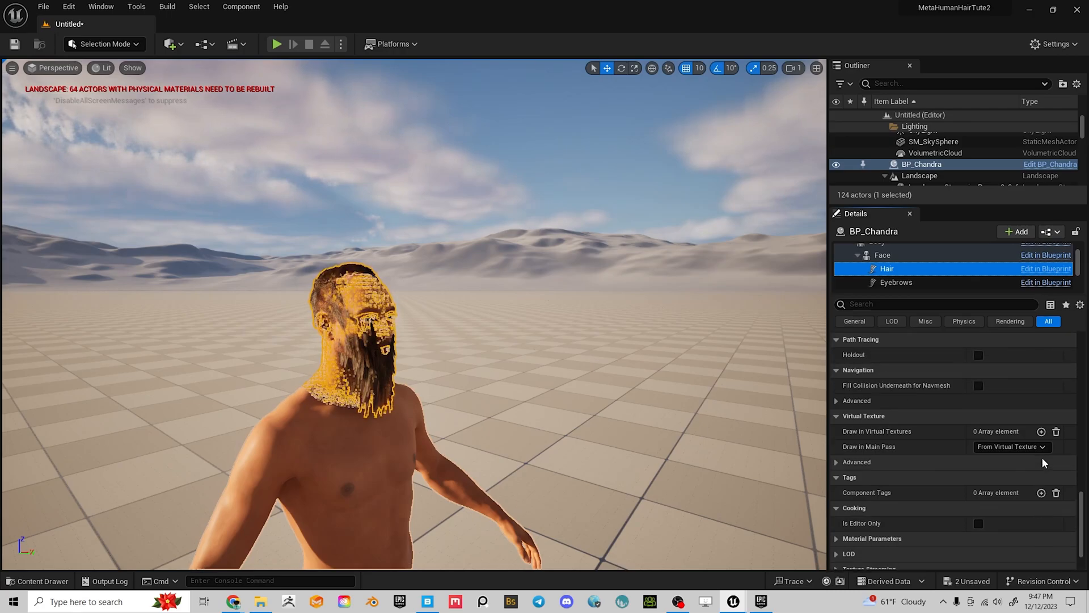
pyautogui.scroll(15, 1042, 459)
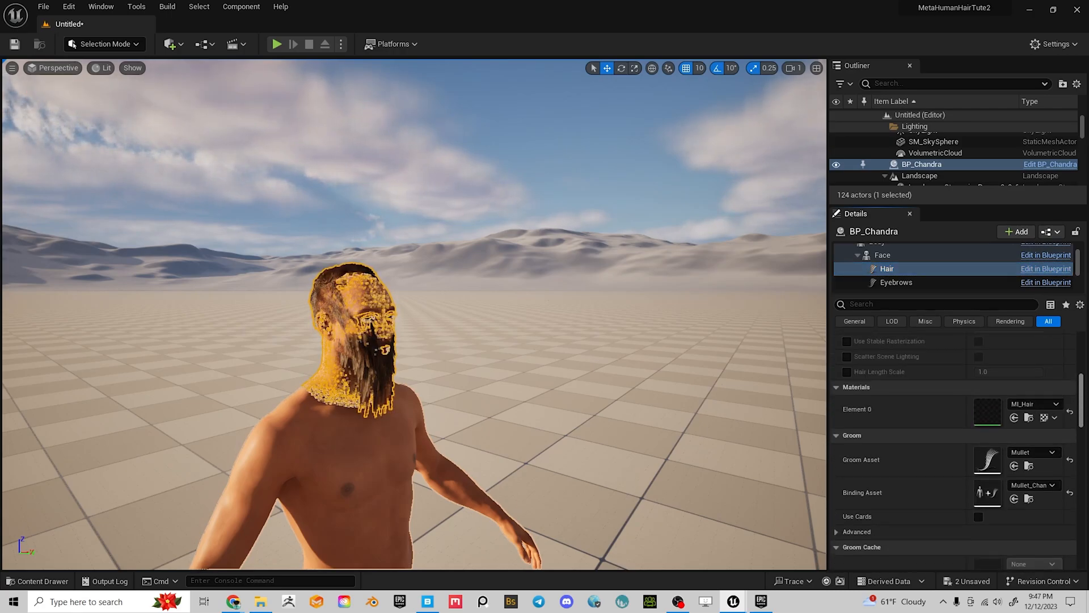
# Reimport the Mullet groom with Scale Y set to -1.0
pyautogui.click(1029, 486)
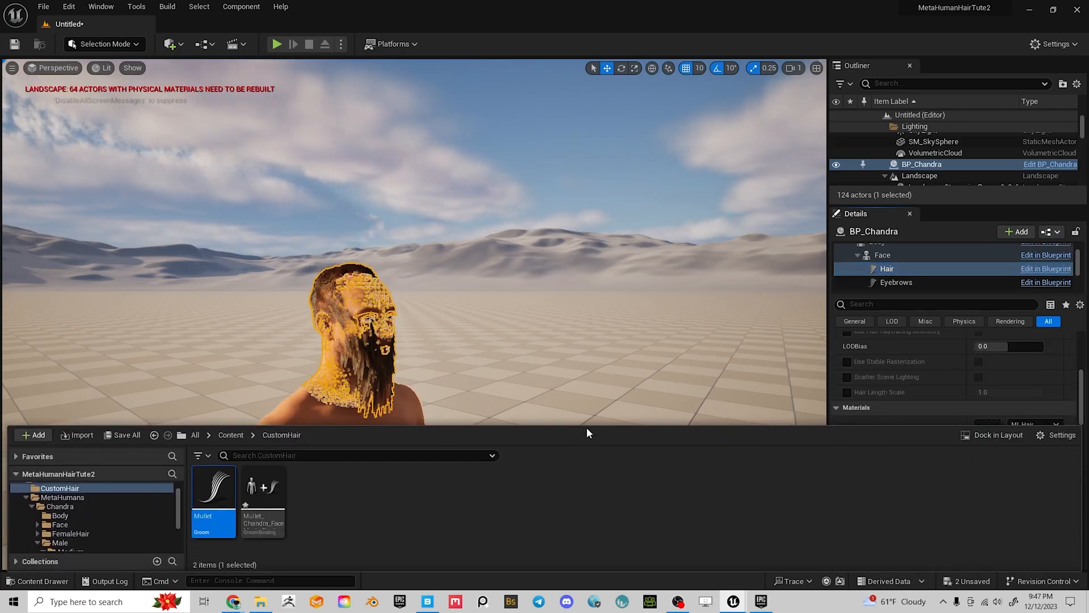
pyautogui.rightClick(216, 487)
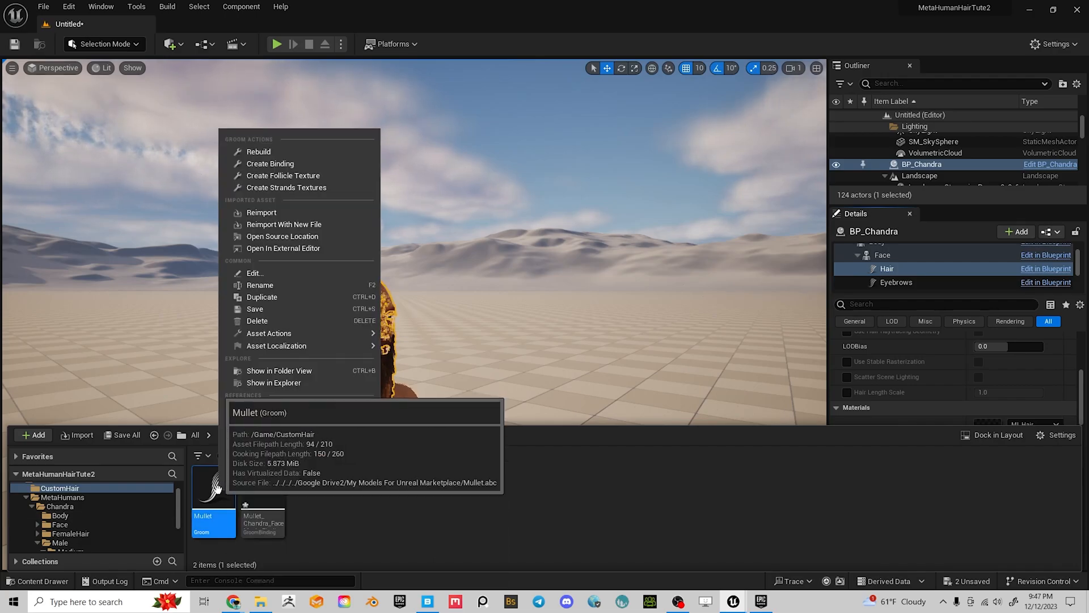
pyautogui.click(267, 213)
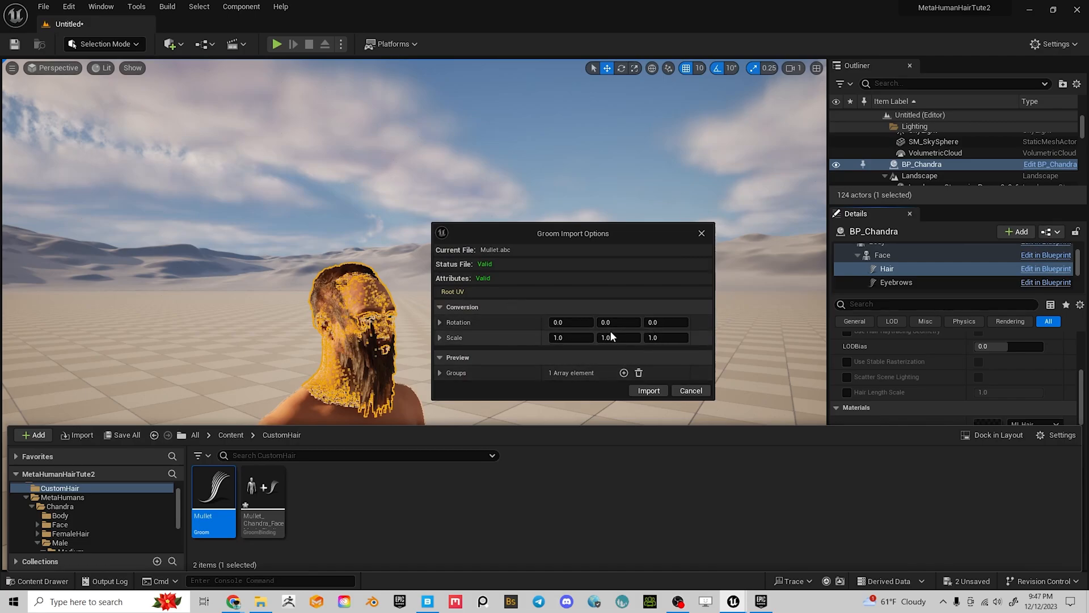
pyautogui.click(611, 337)
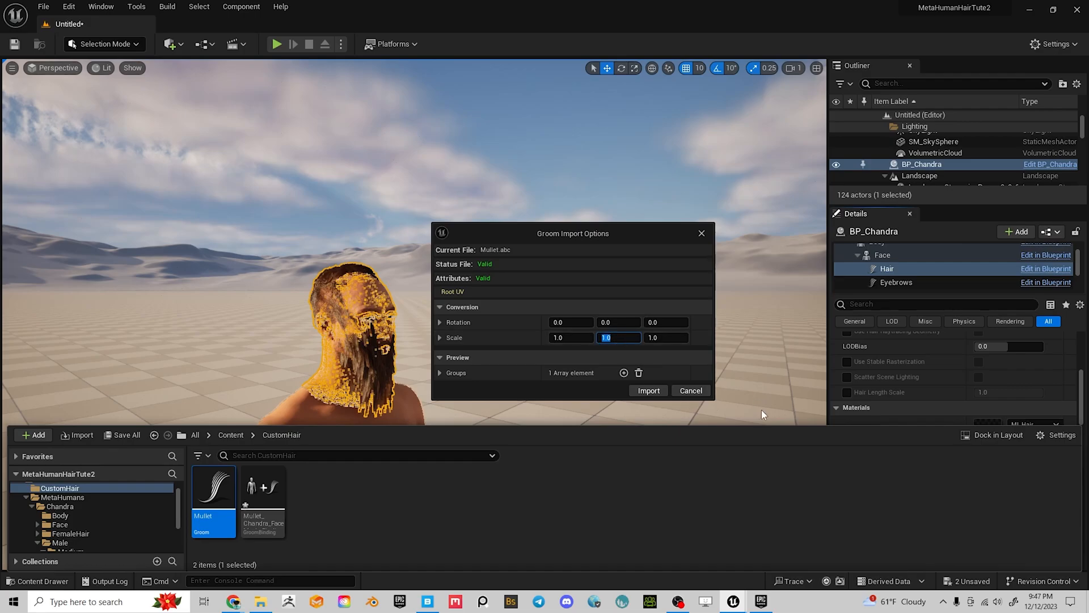
pyautogui.press('Left')
pyautogui.write('-')
pyautogui.press('Return')
pyautogui.click(648, 391)
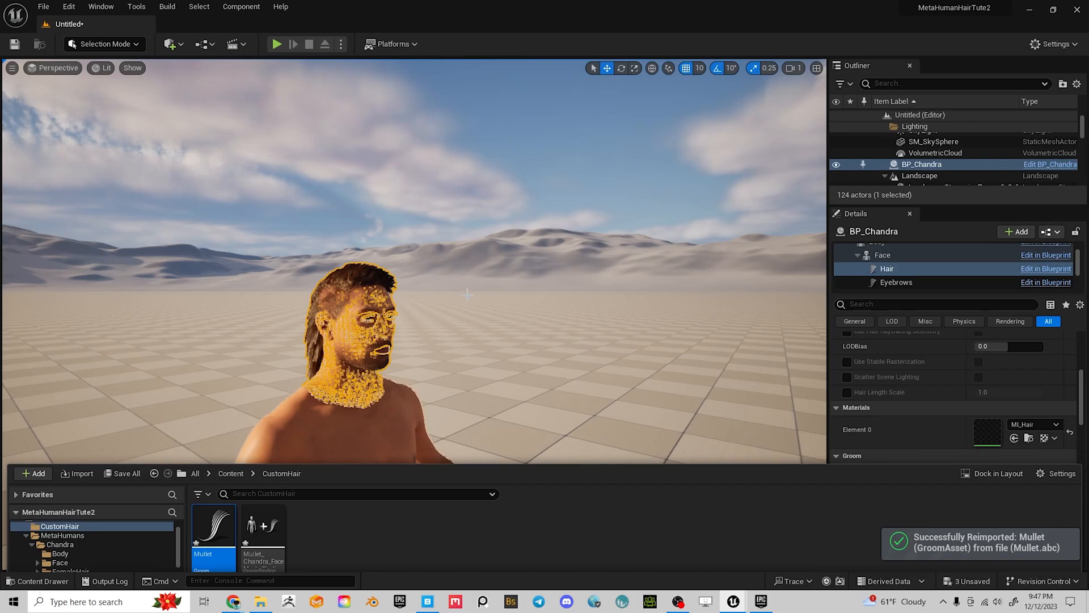
# Orbit and zoom around Chandra to check the corrected mullet from front, sides and back
pyautogui.click(568, 364)
pyautogui.moveTo(567, 363); pyautogui.dragTo(477, 363, button='right')
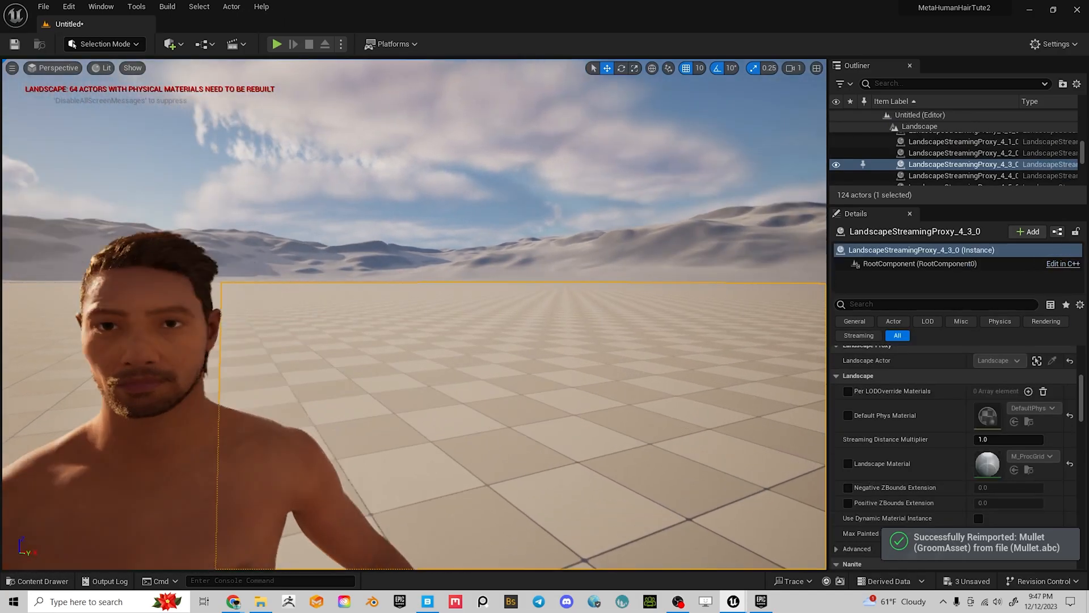
pyautogui.scroll(3, 477, 364)
pyautogui.moveTo(477, 364); pyautogui.dragTo(395, 416, button='middle')
pyautogui.scroll(-3, 477, 363)
pyautogui.scroll(-1, 275, 334)
pyautogui.moveTo(274, 334); pyautogui.dragTo(227, 391, button='middle')
pyautogui.keyDown('alt'); pyautogui.moveTo(274, 329); pyautogui.dragTo(443, 332); pyautogui.keyUp('alt')
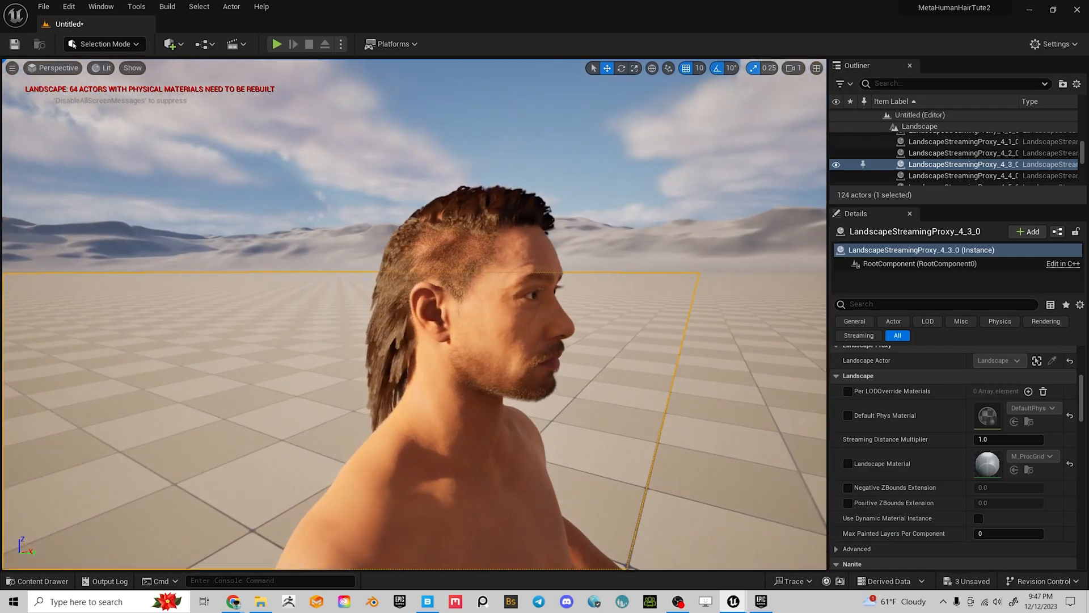
pyautogui.scroll(5, 488, 286)
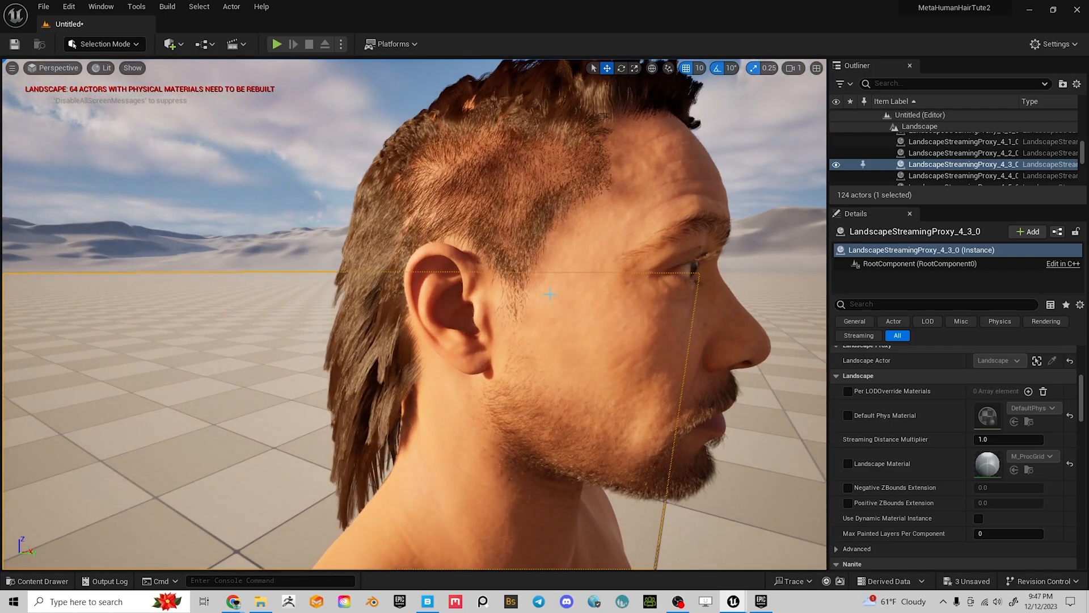
pyautogui.scroll(-3, 534, 332)
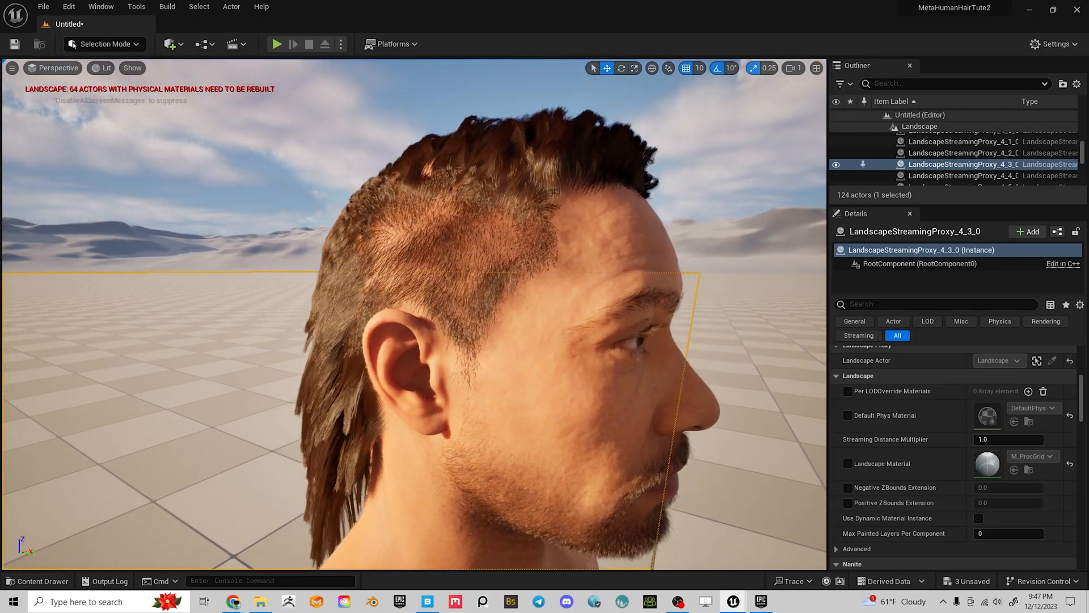
pyautogui.moveTo(535, 326); pyautogui.dragTo(535, 267, button='middle')
pyautogui.keyDown('alt'); pyautogui.moveTo(535, 326); pyautogui.dragTo(329, 318); pyautogui.keyUp('alt')
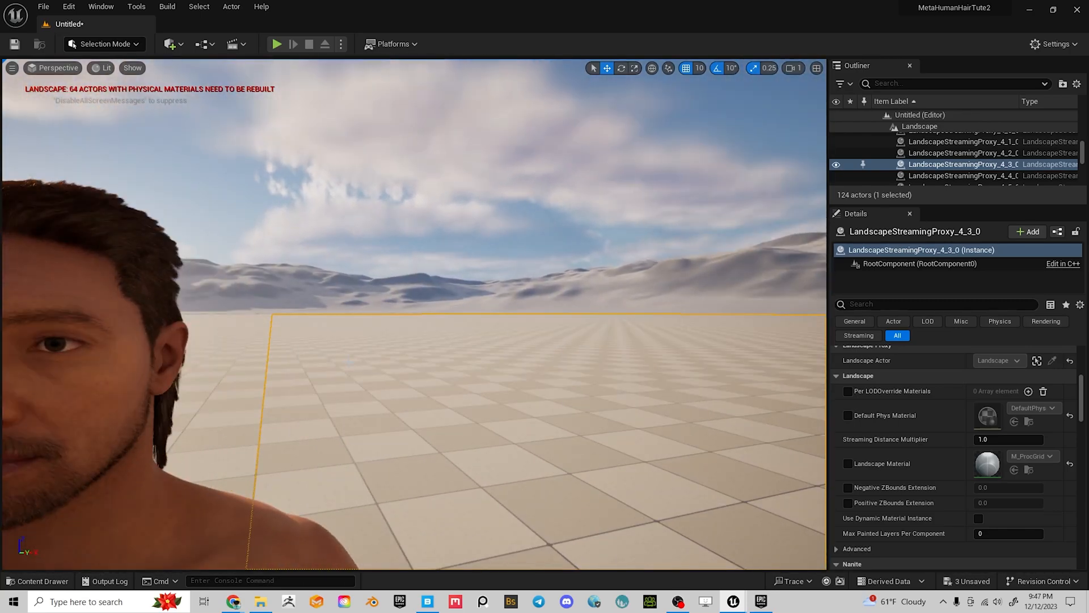
pyautogui.scroll(-1, 375, 352)
pyautogui.moveTo(375, 352); pyautogui.dragTo(287, 387, button='middle')
pyautogui.keyDown('alt'); pyautogui.moveTo(375, 352); pyautogui.dragTo(874, 371); pyautogui.keyUp('alt')
pyautogui.scroll(-4, 574, 379)
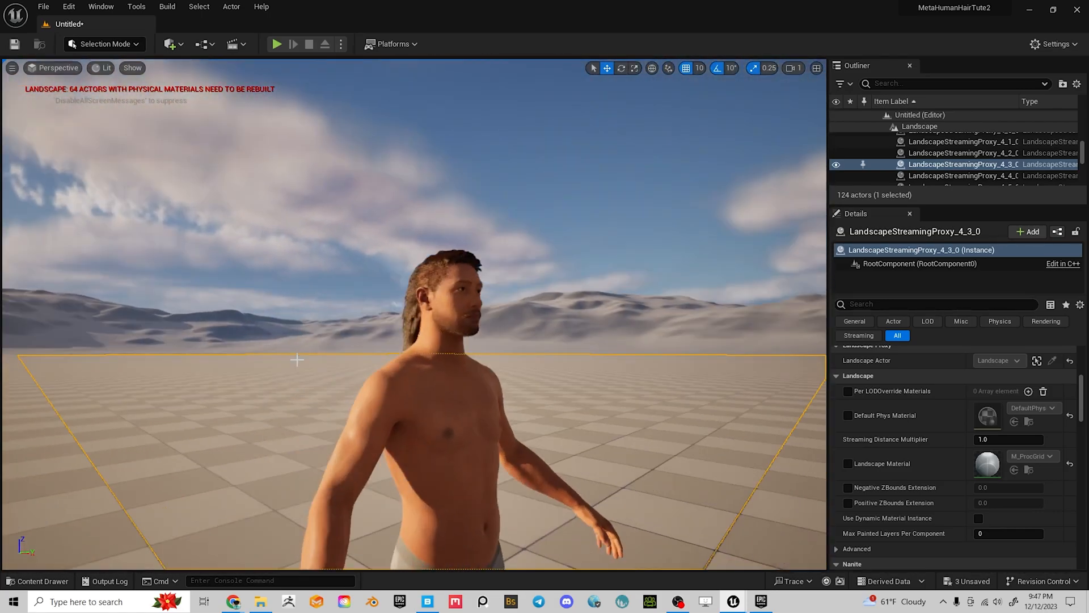
pyautogui.scroll(4, 413, 360)
pyautogui.keyDown('alt'); pyautogui.moveTo(413, 360); pyautogui.dragTo(513, 327); pyautogui.keyUp('alt')
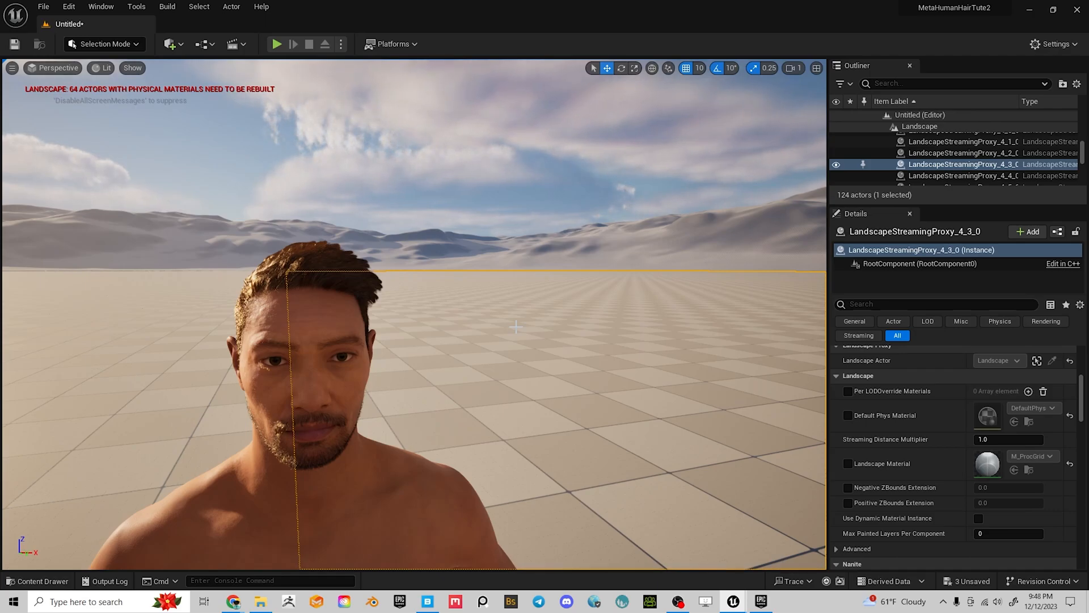
pyautogui.keyDown('alt'); pyautogui.moveTo(524, 339); pyautogui.dragTo(547, 345); pyautogui.keyUp('alt')
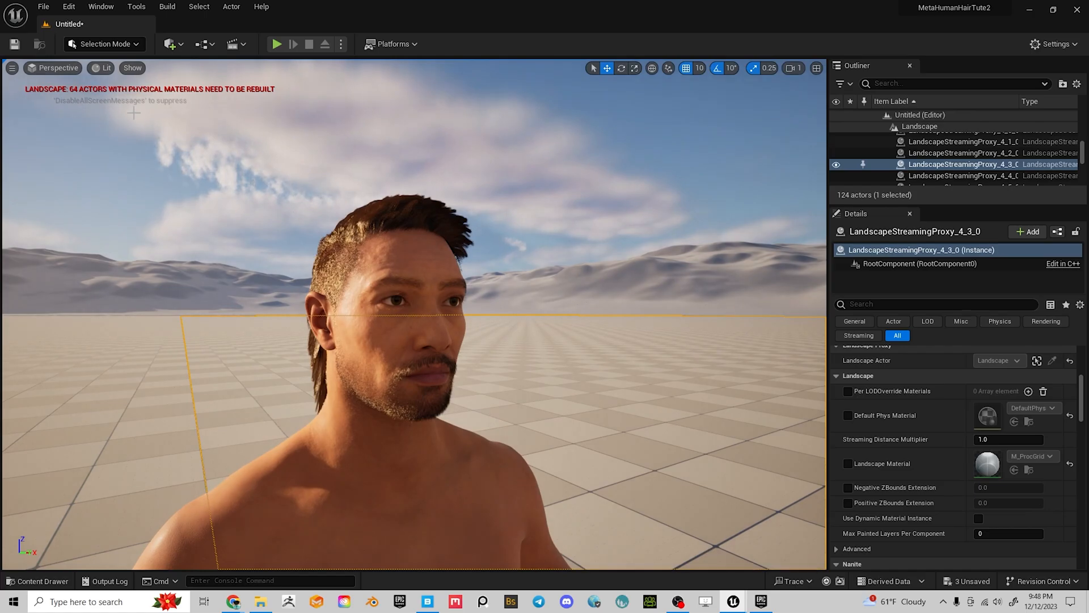
# Save all assets and the level with File > Save All
pyautogui.click(44, 8)
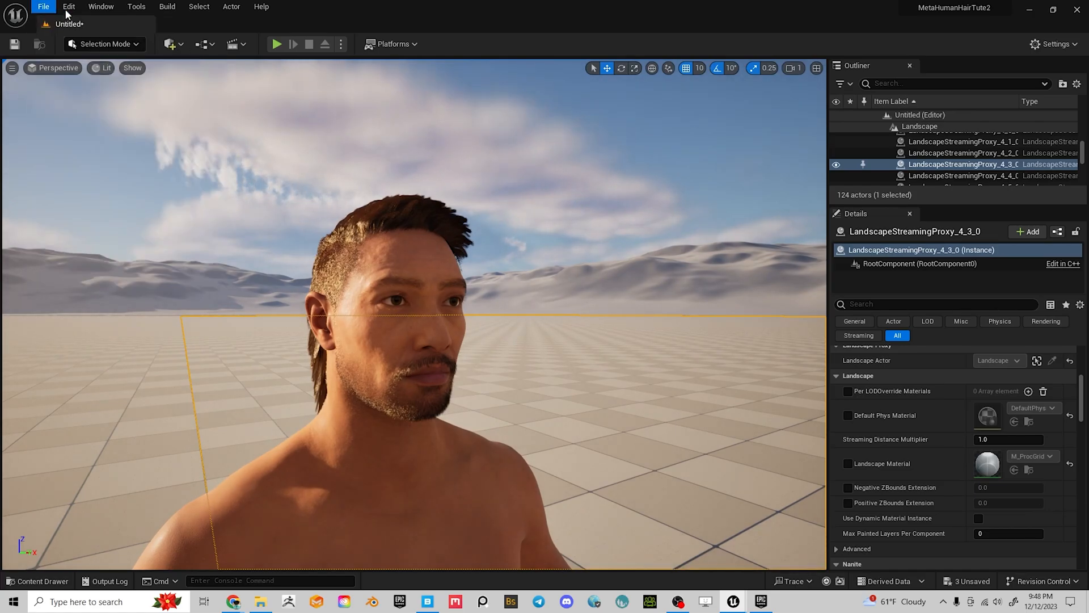
pyautogui.click(445, 22)
pyautogui.hotkey('ctrl', 'space')
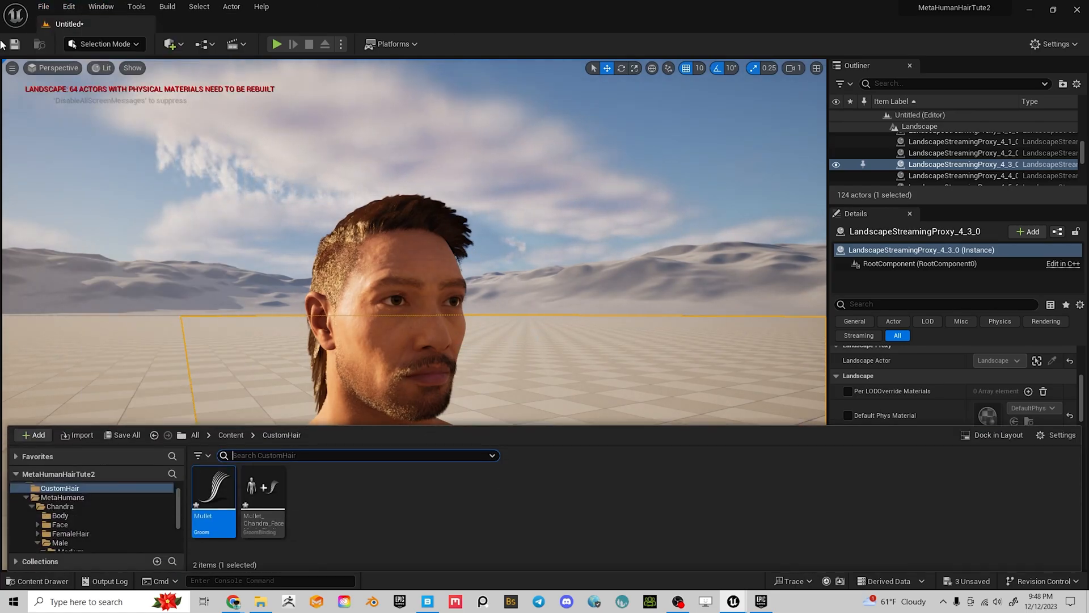
pyautogui.click(49, 12)
pyautogui.click(61, 130)
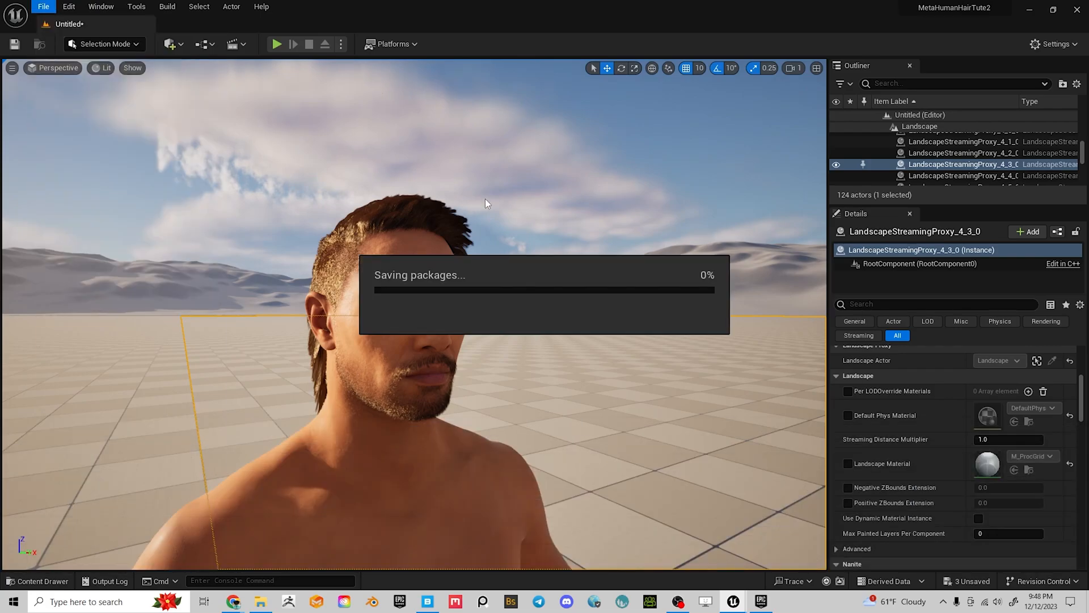
pyautogui.click(801, 473)
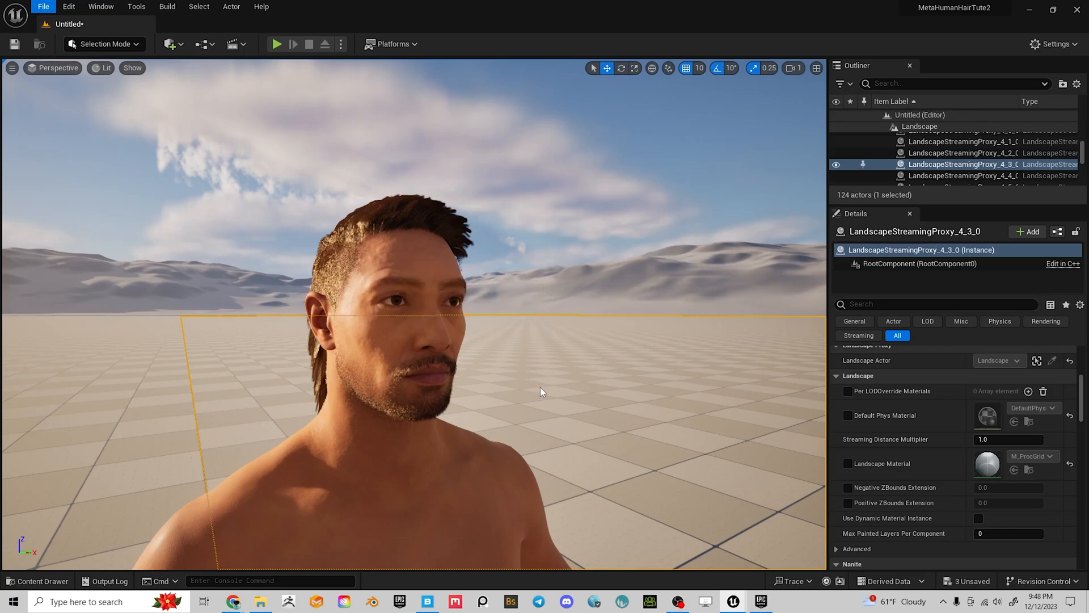
pyautogui.hotkey('ctrl', 'space')
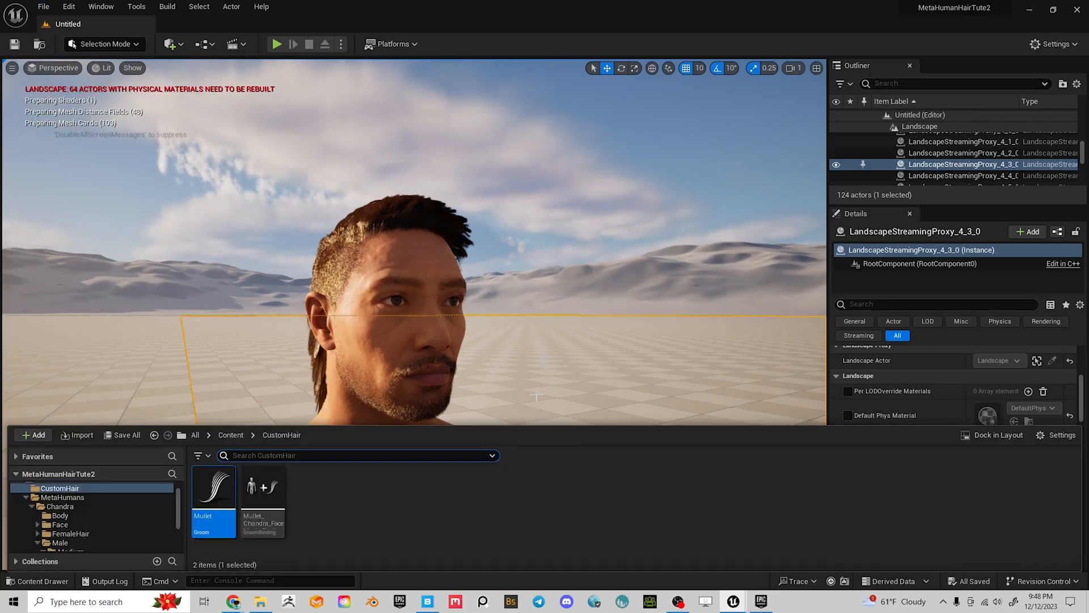
# Open BP_Chandra from the MetaHumans/Chandra folder and select its Face component
pyautogui.click(61, 506)
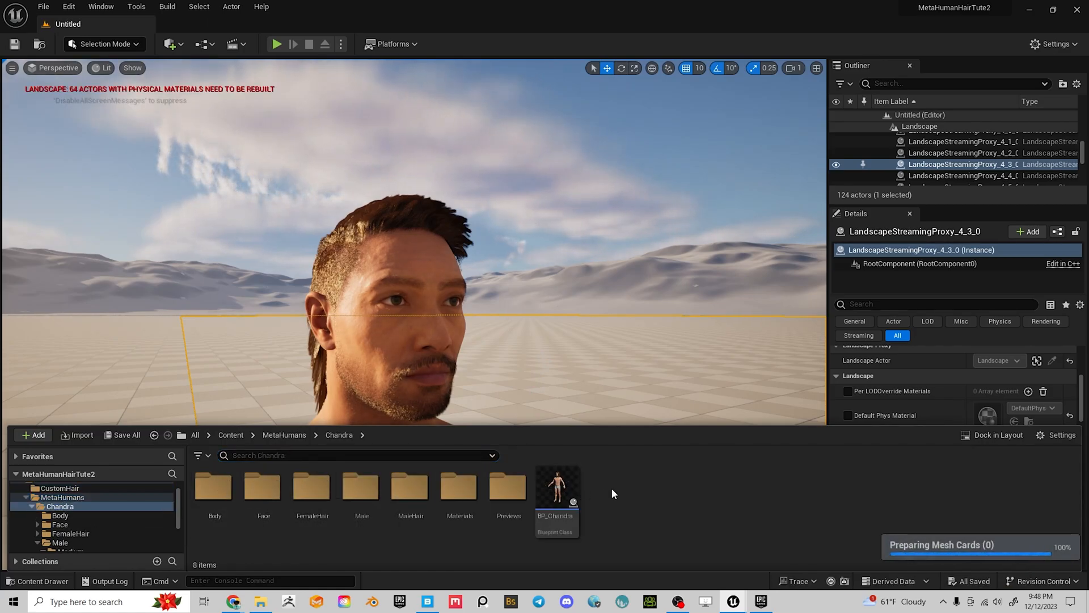
pyautogui.doubleClick(557, 489)
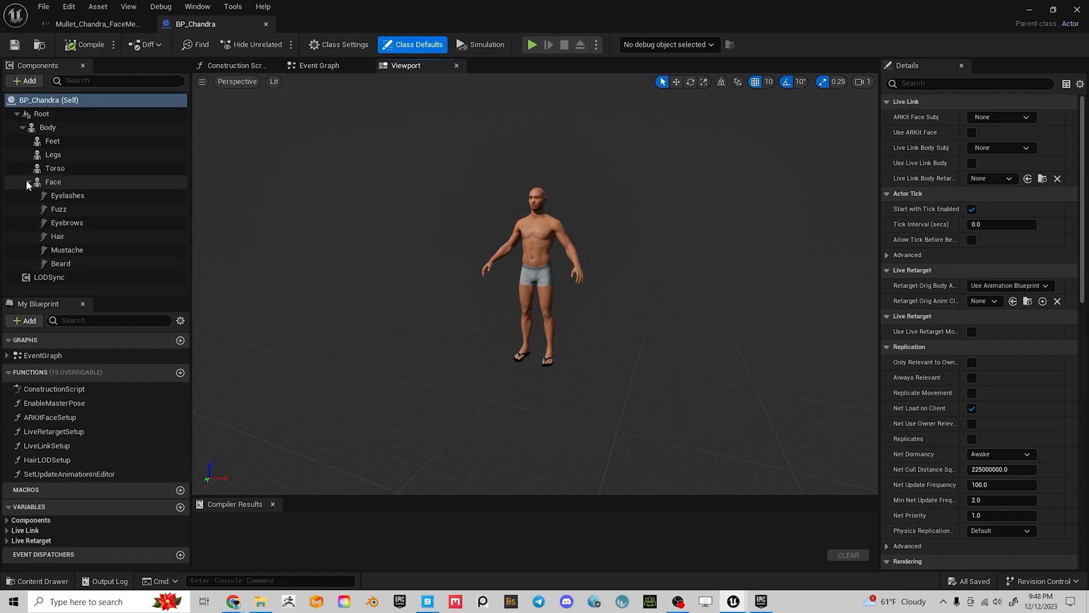
pyautogui.click(53, 183)
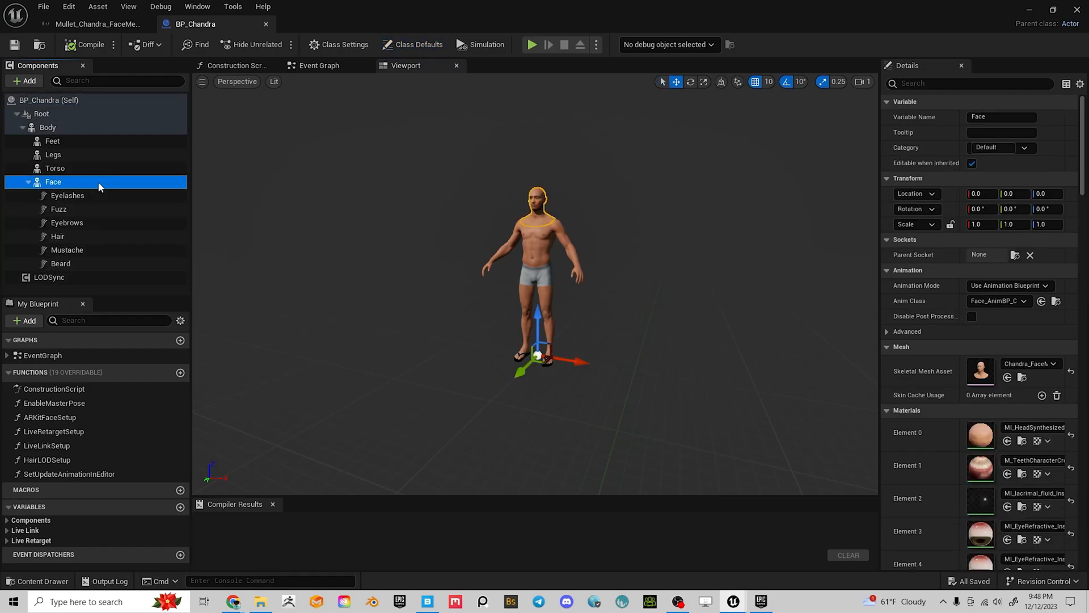
# Add a Groom Component under Face and name it Mullet
pyautogui.click(26, 81)
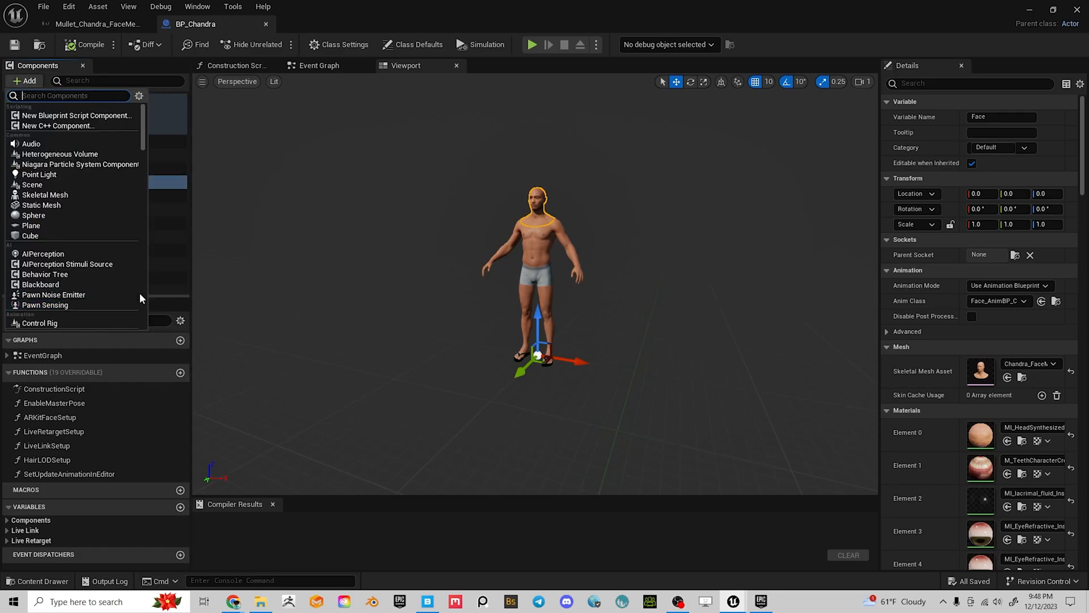
pyautogui.scroll(-10, 115, 260)
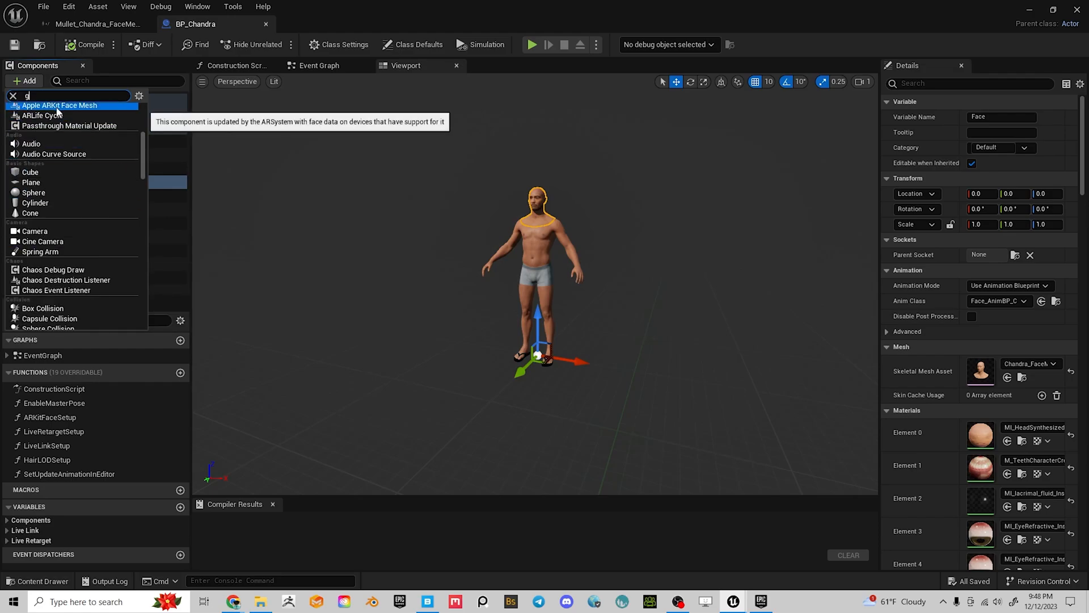
pyautogui.write('r')
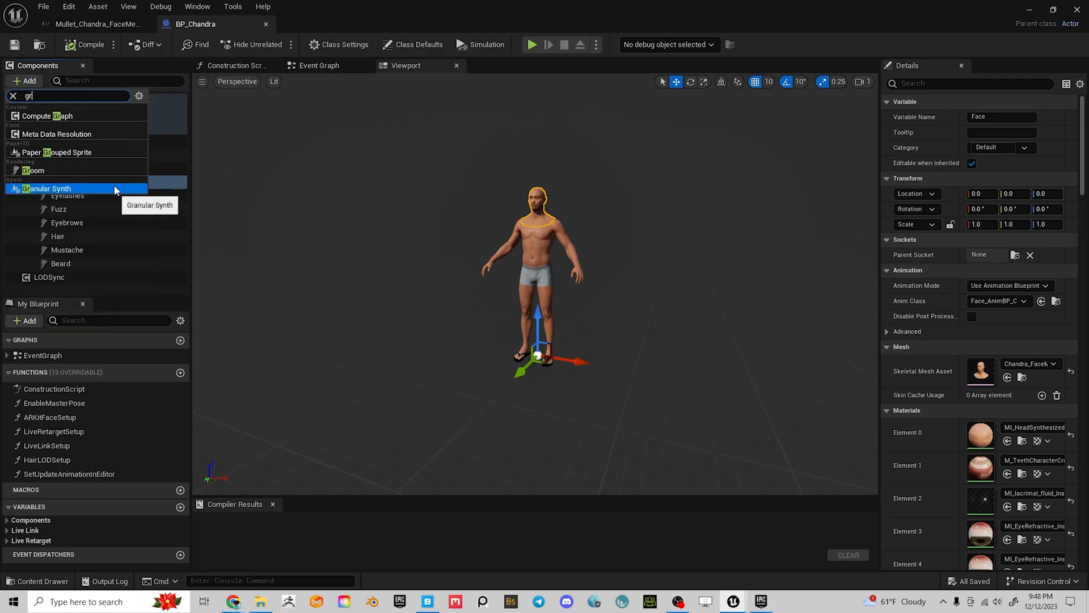
pyautogui.click(34, 171)
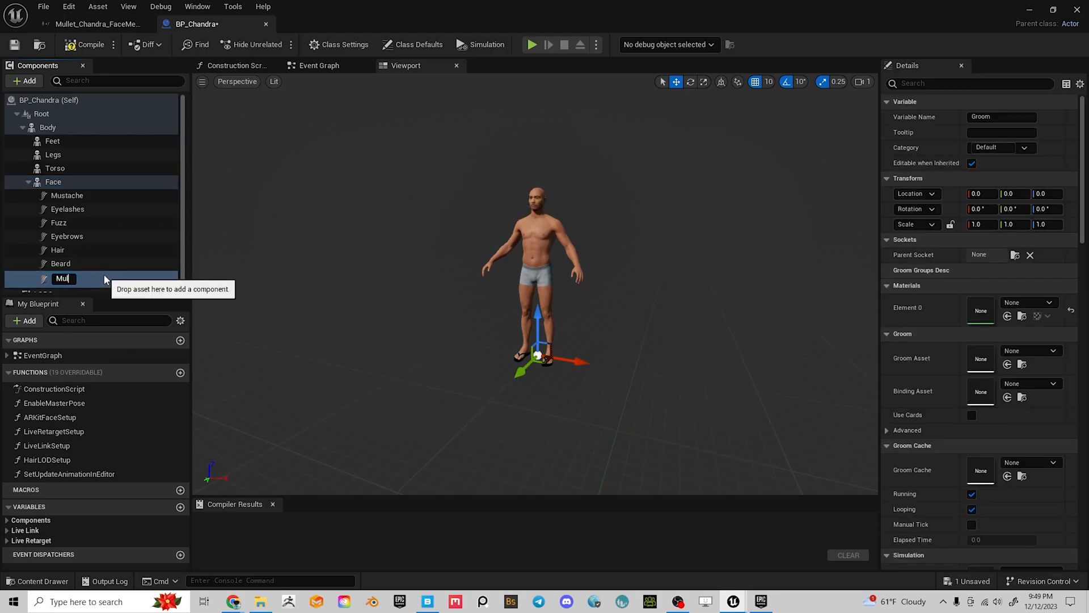
pyautogui.write('Mullet')
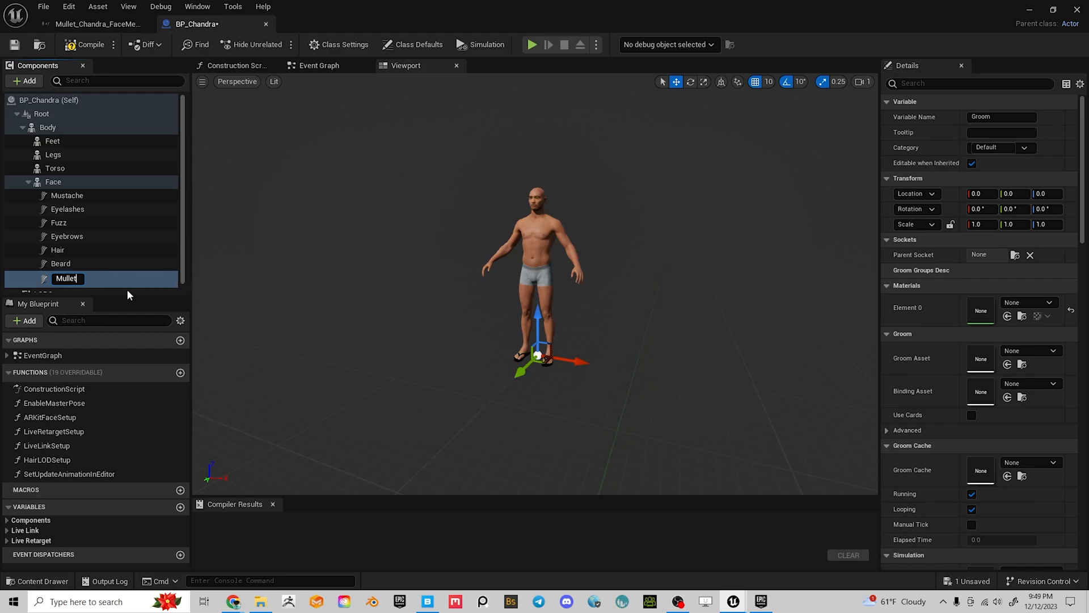
pyautogui.press('Return')
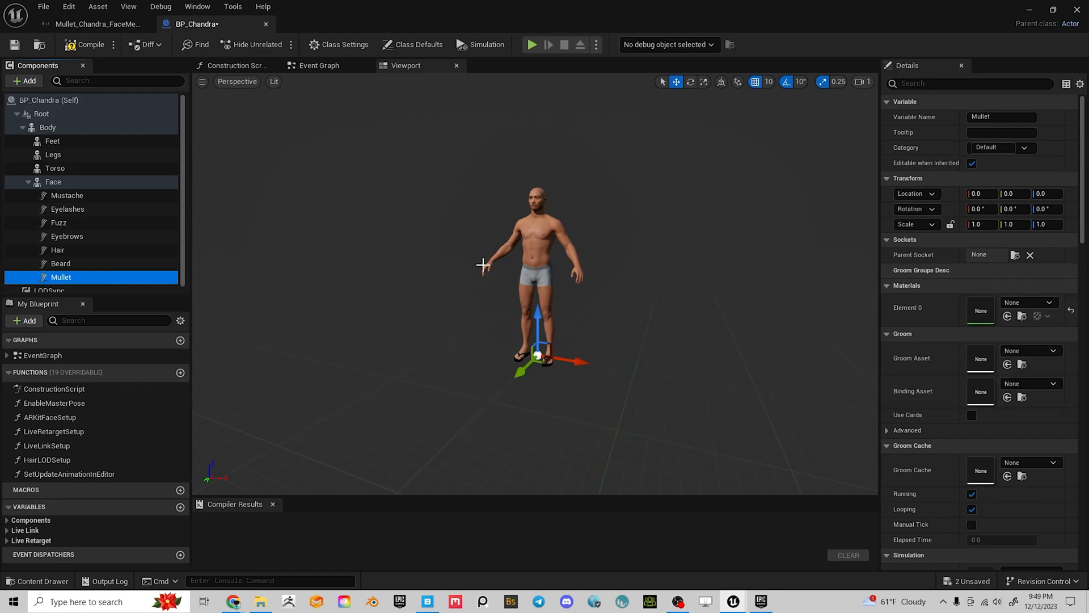
# Orbit and zoom the viewport to inspect Chandra's current long hair
pyautogui.scroll(5, 493, 201)
pyautogui.moveTo(630, 196); pyautogui.dragTo(616, 284, button='middle')
pyautogui.scroll(-5, 630, 194)
pyautogui.keyDown('alt'); pyautogui.moveTo(644, 135); pyautogui.dragTo(649, 176); pyautogui.keyUp('alt')
pyautogui.moveTo(644, 135); pyautogui.dragTo(668, 76, button='middle')
pyautogui.keyDown('alt'); pyautogui.moveTo(644, 136); pyautogui.dragTo(621, 137); pyautogui.keyUp('alt')
pyautogui.scroll(4, 644, 136)
pyautogui.moveTo(531, 149); pyautogui.dragTo(543, 120, button='middle')
pyautogui.scroll(5, 531, 149)
pyautogui.moveTo(532, 162); pyautogui.dragTo(513, 85, button='middle')
pyautogui.keyDown('alt'); pyautogui.moveTo(541, 189); pyautogui.dragTo(496, 161); pyautogui.keyUp('alt')
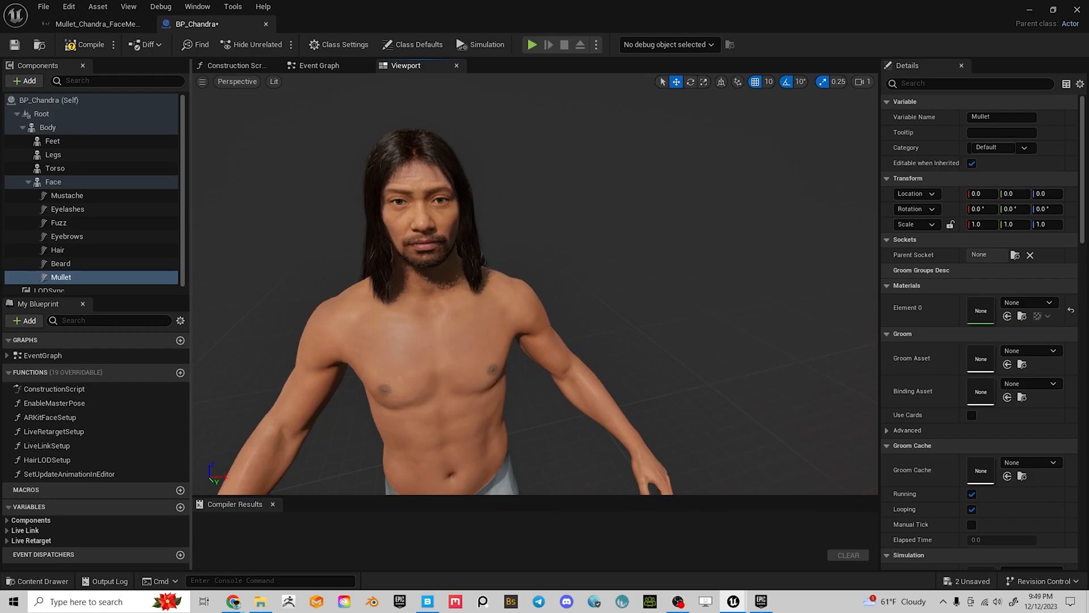
pyautogui.scroll(-8, 535, 284)
pyautogui.scroll(5, 535, 283)
pyautogui.scroll(-4, 535, 284)
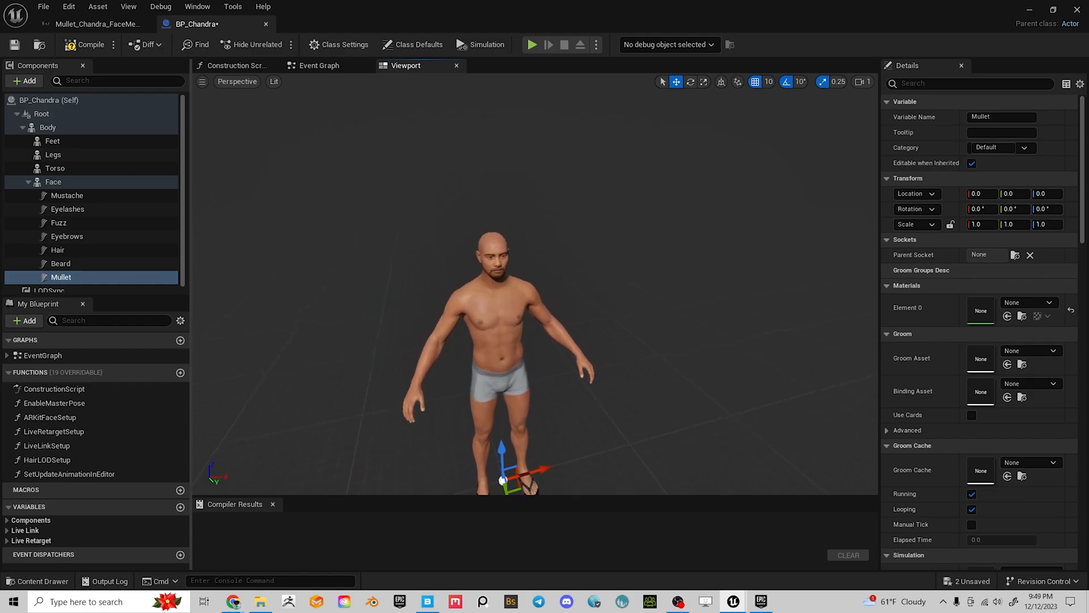
pyautogui.scroll(4, 535, 284)
pyautogui.scroll(-2, 534, 284)
pyautogui.scroll(4, 598, 219)
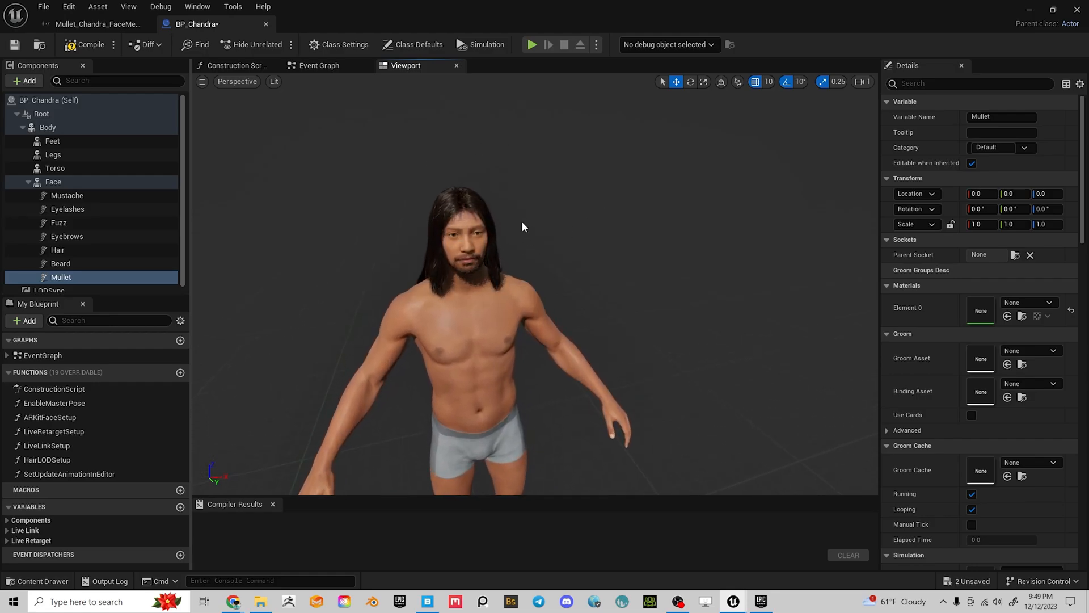
pyautogui.scroll(5, 522, 226)
pyautogui.moveTo(573, 200); pyautogui.dragTo(577, 201, button='right')
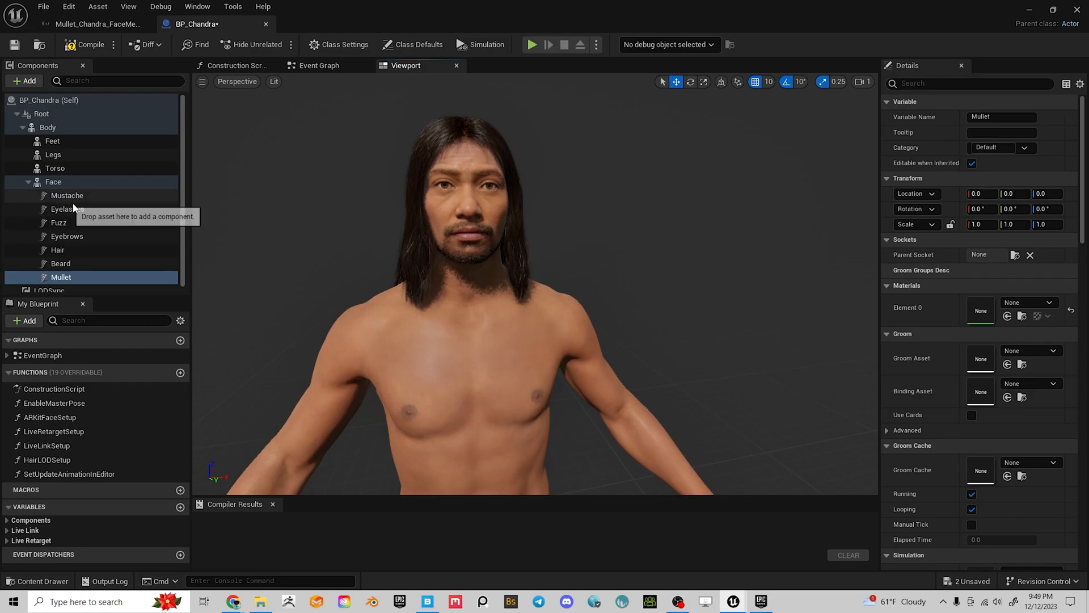
# Select the Hair component and bring up its Hair_L_Straight groom settings in Details
pyautogui.click(68, 250)
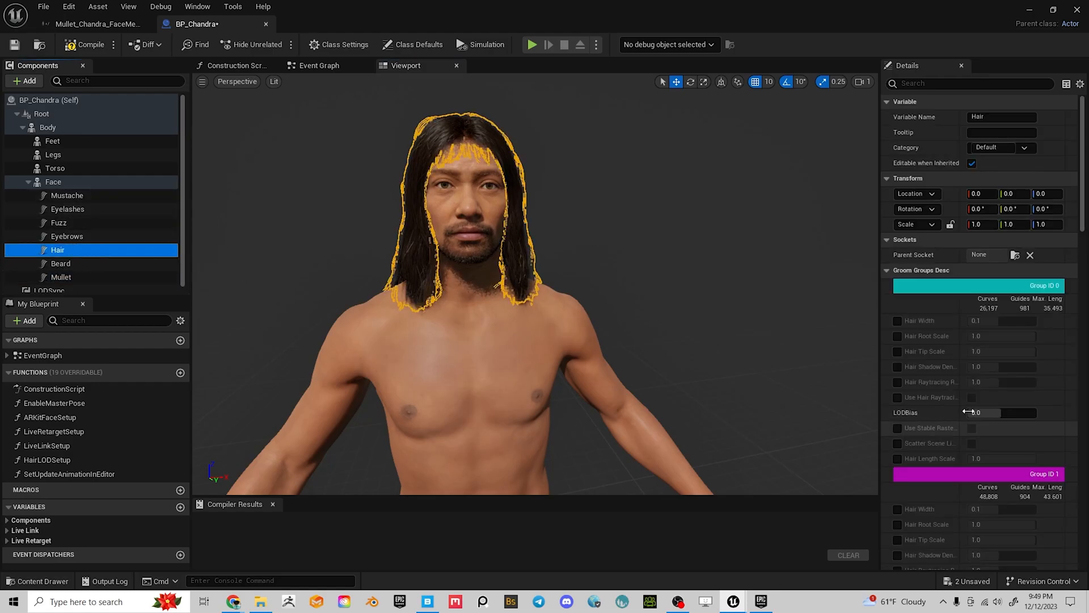
pyautogui.scroll(-3, 951, 383)
pyautogui.scroll(-6, 962, 394)
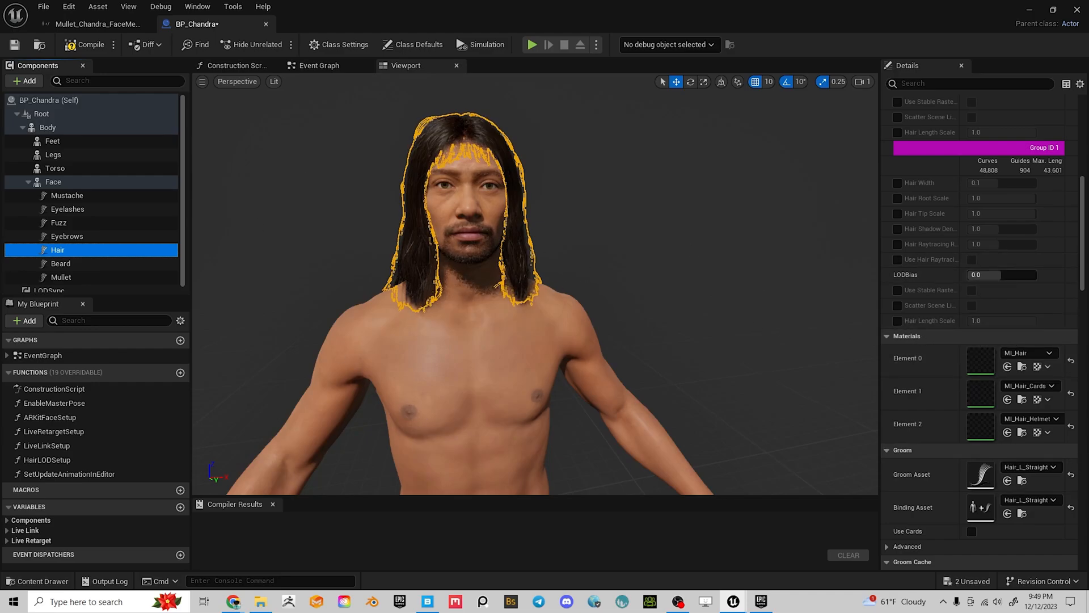
# Select the Mullet component, then look through the Face, Torso and Body components
pyautogui.click(58, 278)
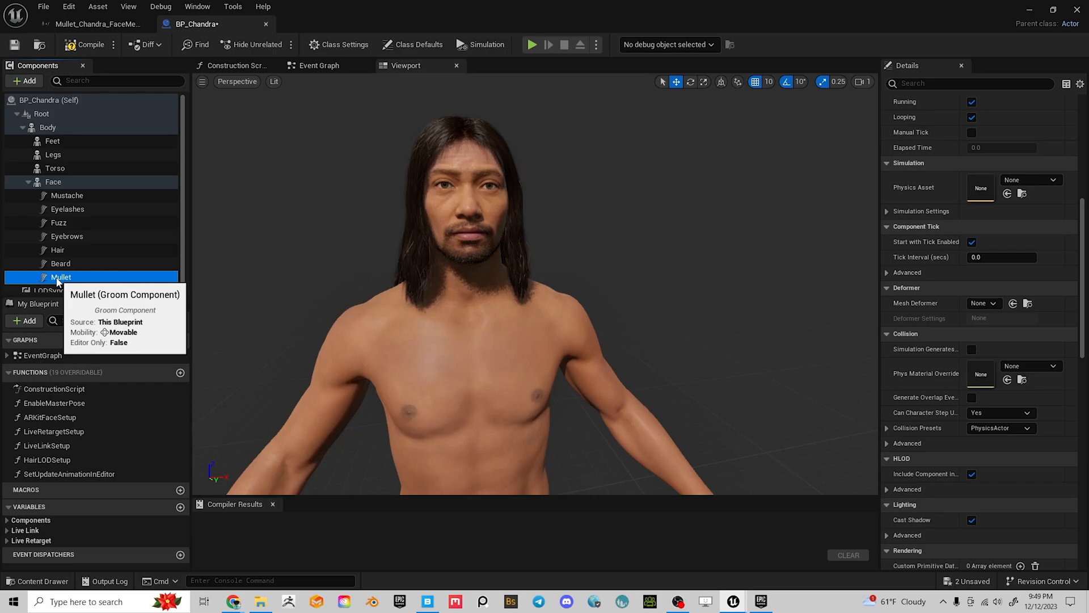
pyautogui.rightClick(57, 280)
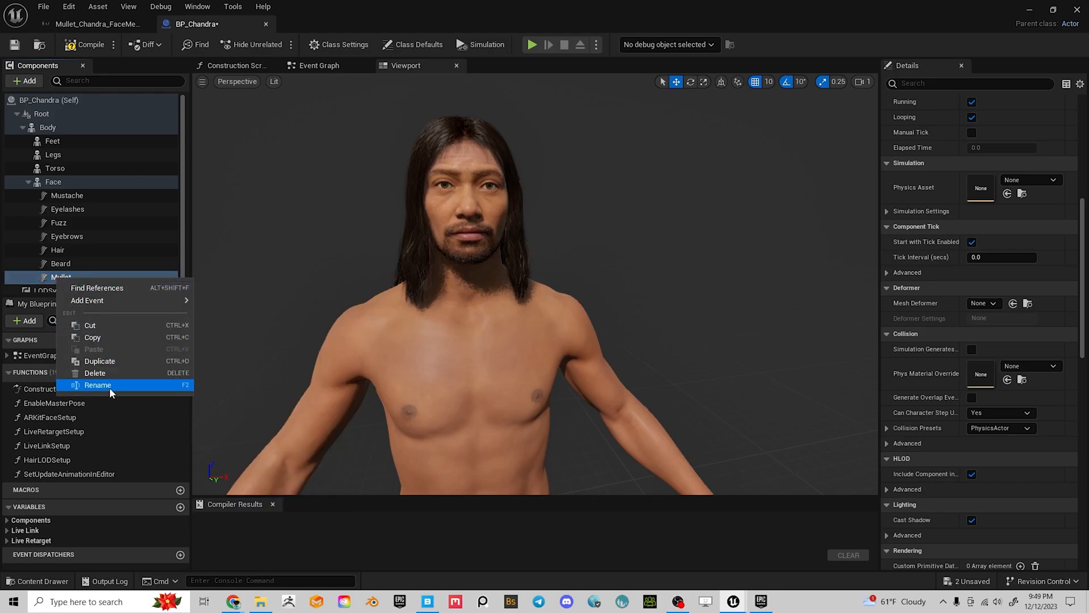
pyautogui.click(53, 182)
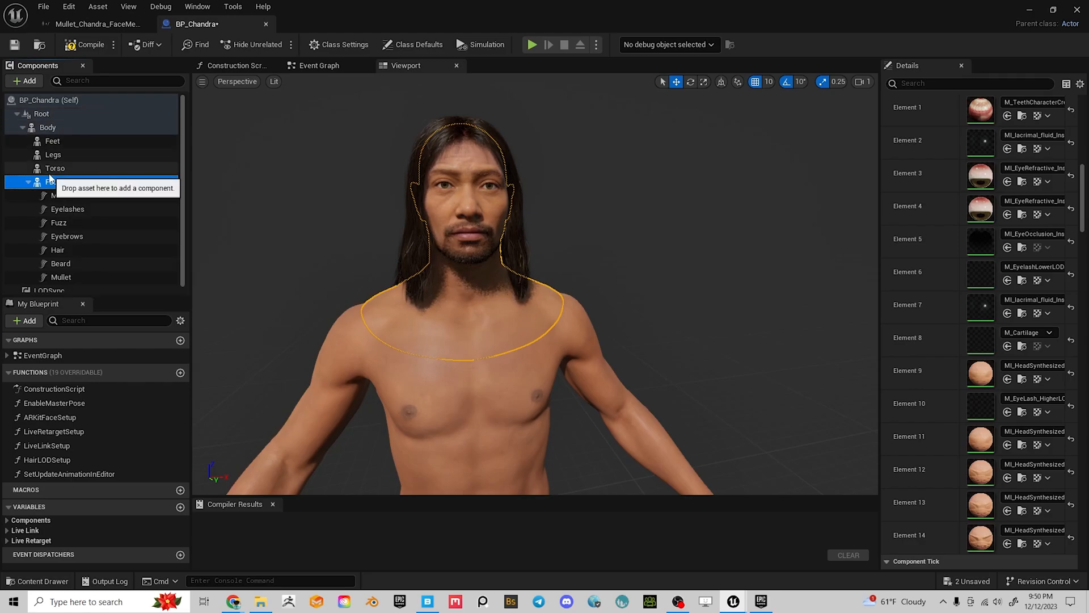
pyautogui.click(79, 171)
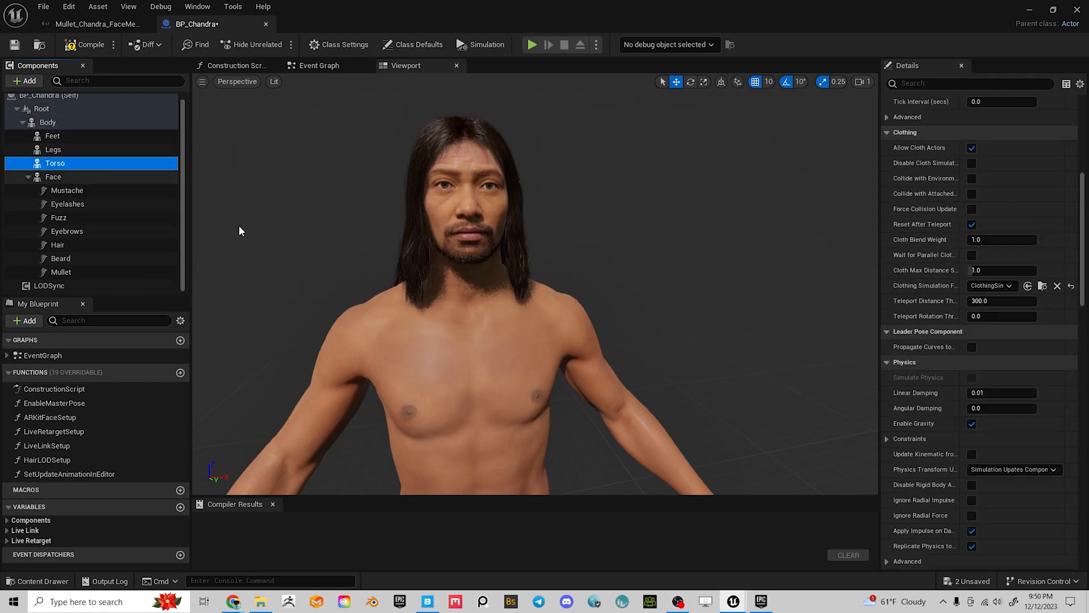
pyautogui.scroll(-5, 536, 345)
pyautogui.click(514, 324)
pyautogui.scroll(5, 519, 334)
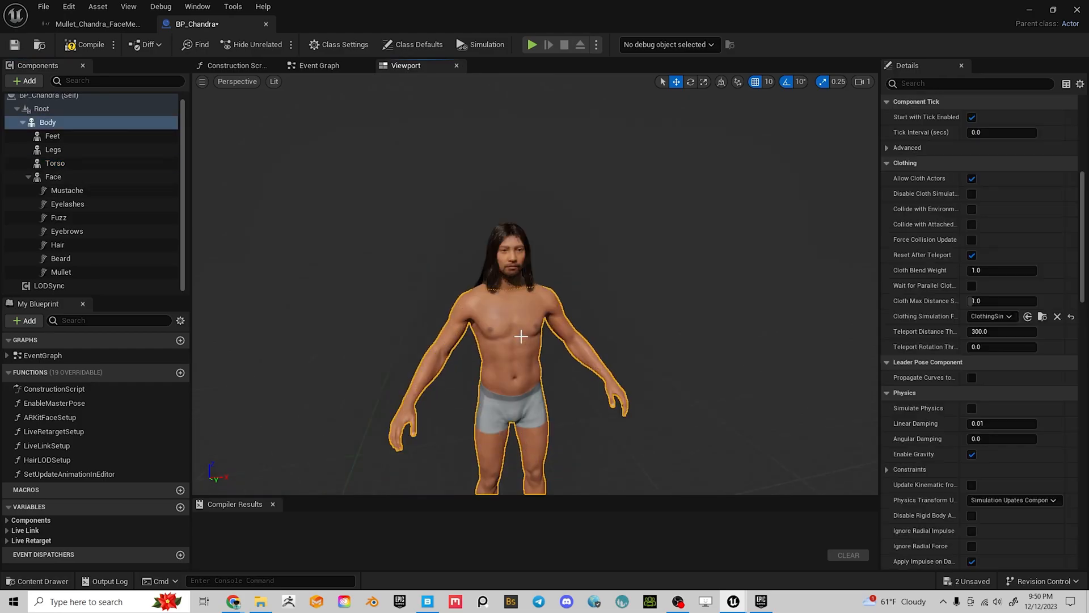
pyautogui.scroll(3, 461, 316)
pyautogui.scroll(-3, 390, 310)
# Delete the Mullet groom component from under Face
pyautogui.click(55, 178)
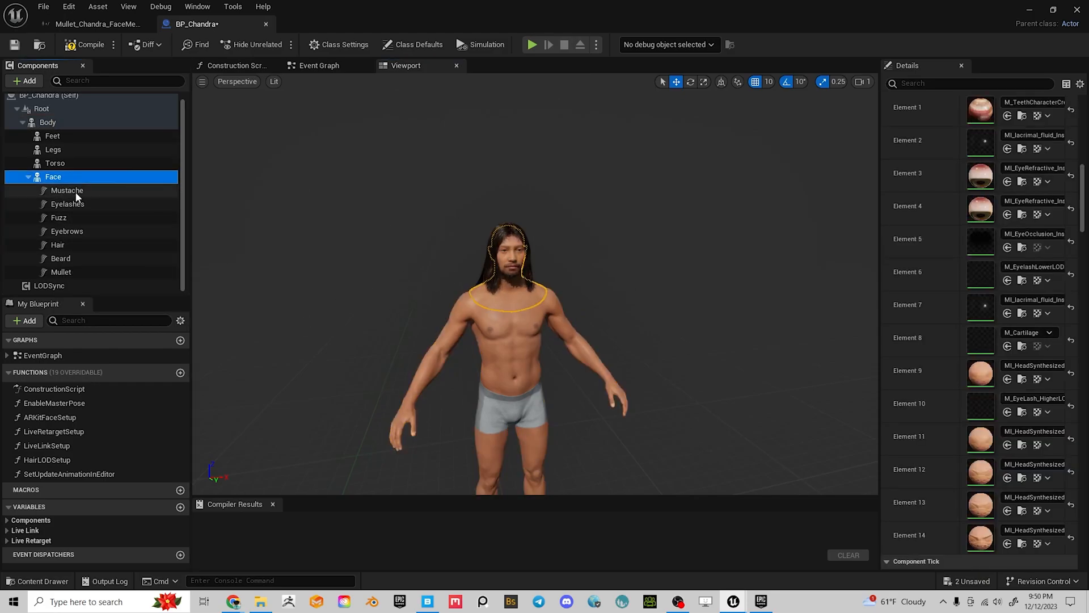
pyautogui.click(61, 273)
pyautogui.rightClick(61, 276)
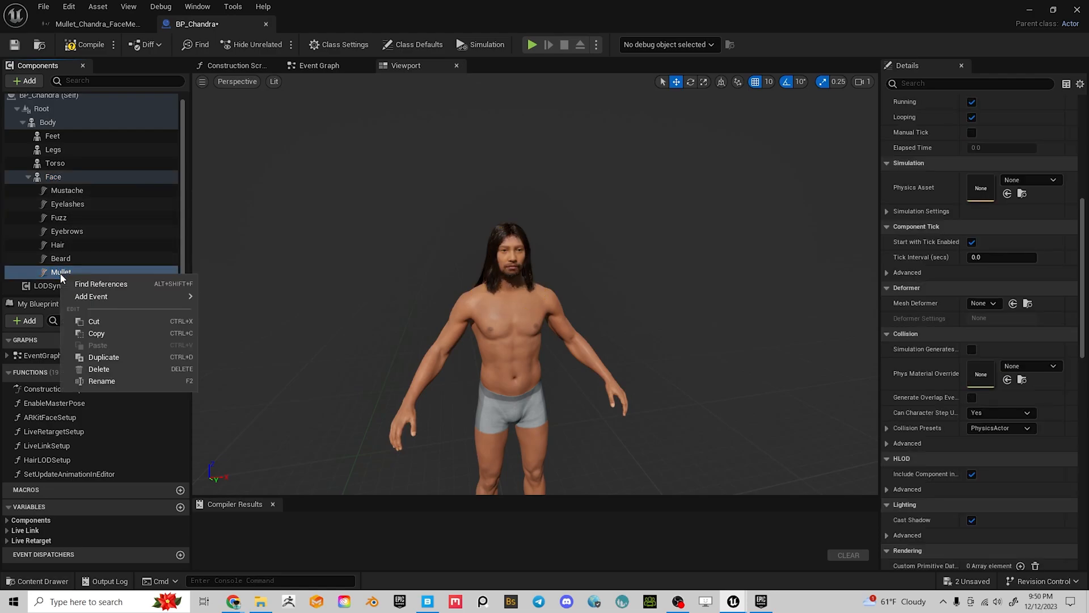
pyautogui.click(106, 372)
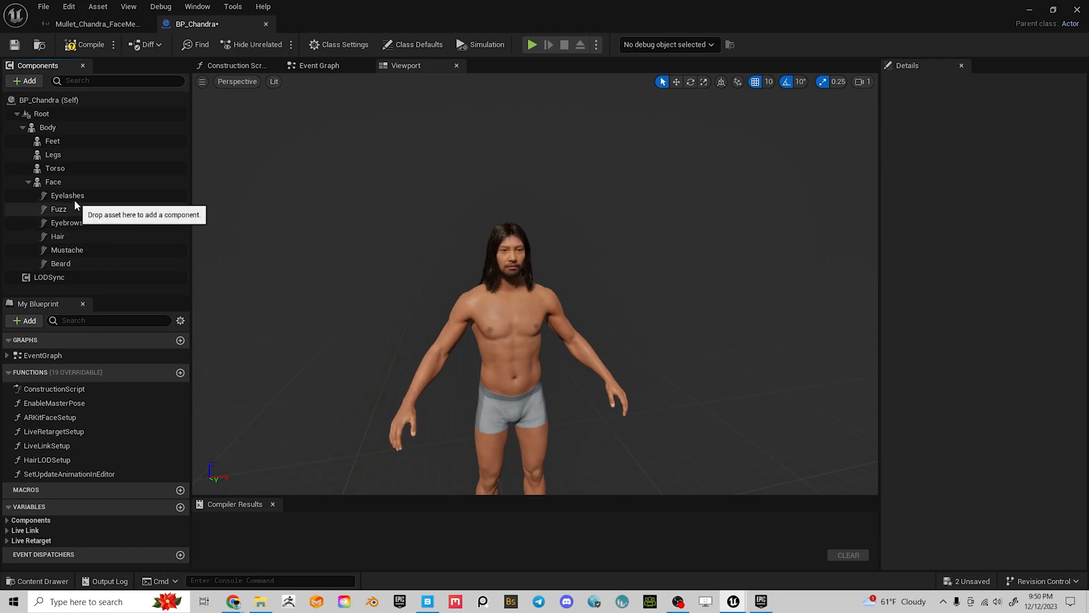
# Set Hair's Groom Asset to Mullet and Binding Asset to Mullet_Chandra_FaceMesh_Binding
pyautogui.click(57, 236)
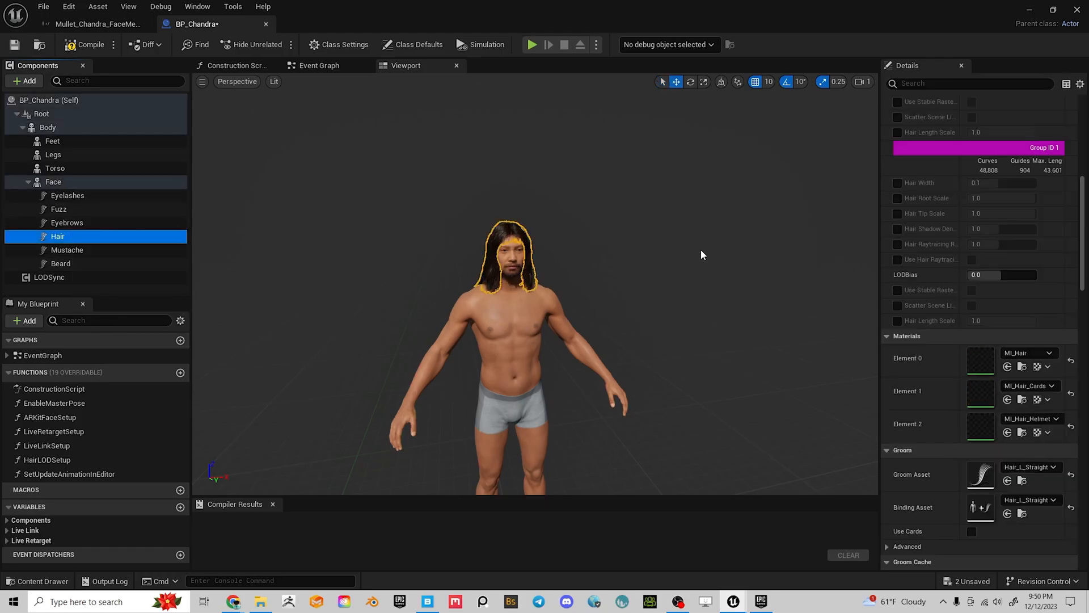
pyautogui.click(1051, 468)
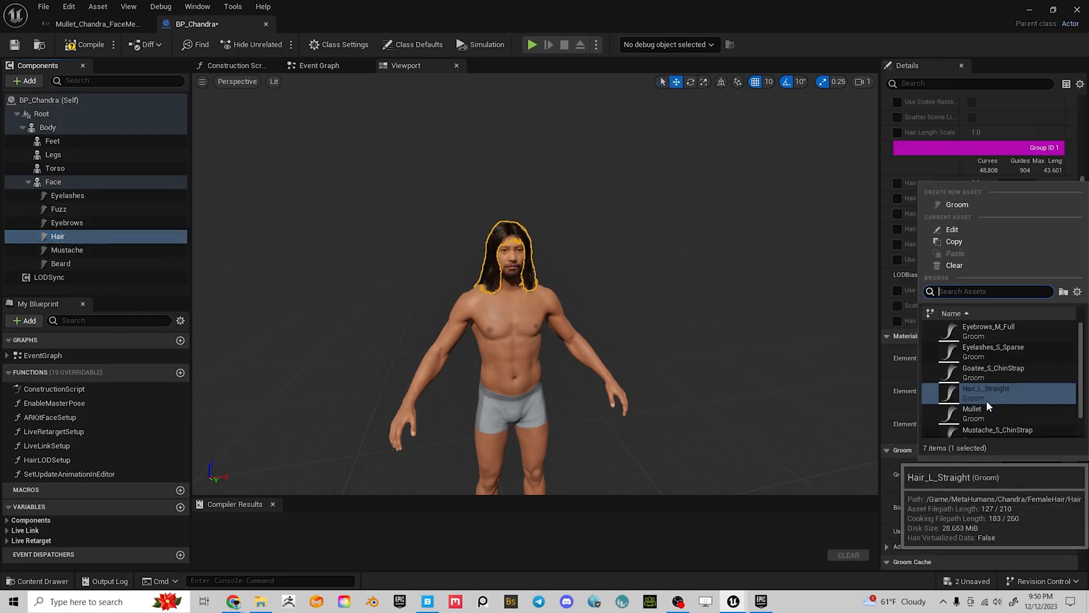
pyautogui.click(977, 413)
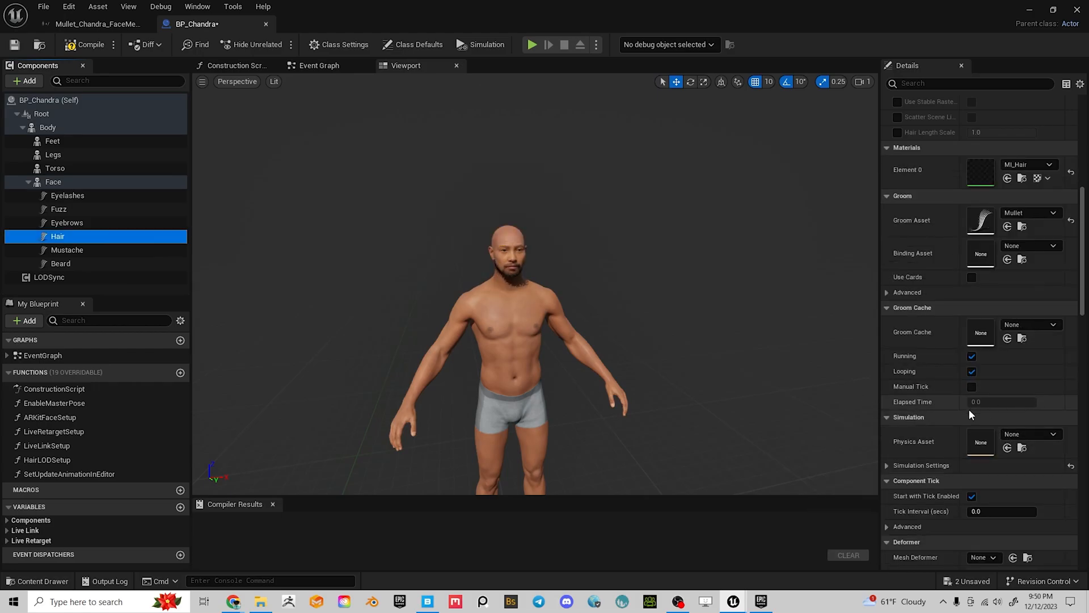
pyautogui.click(1034, 250)
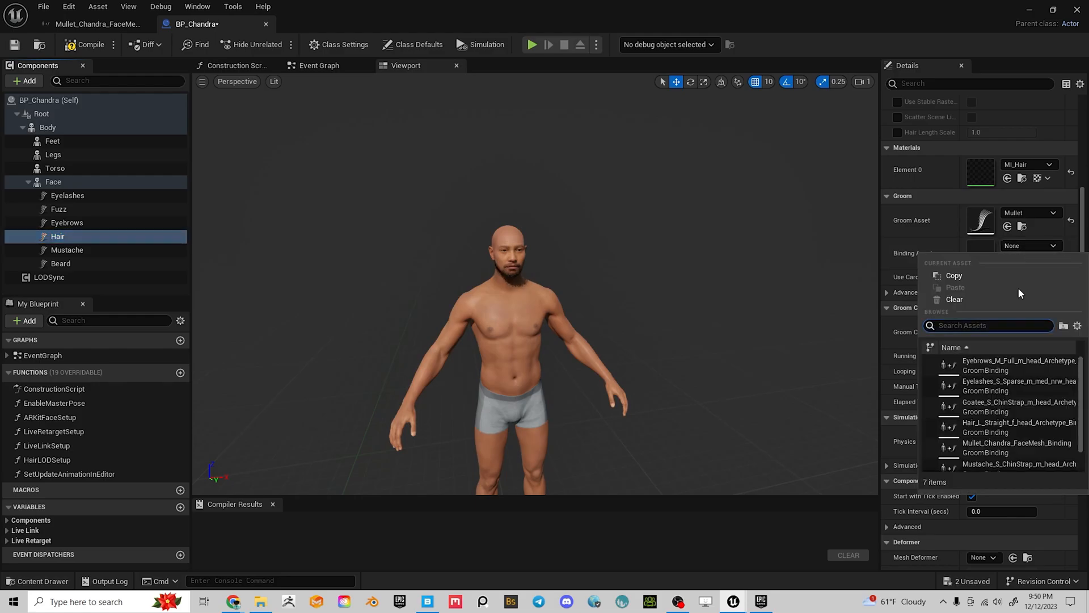
pyautogui.click(1008, 449)
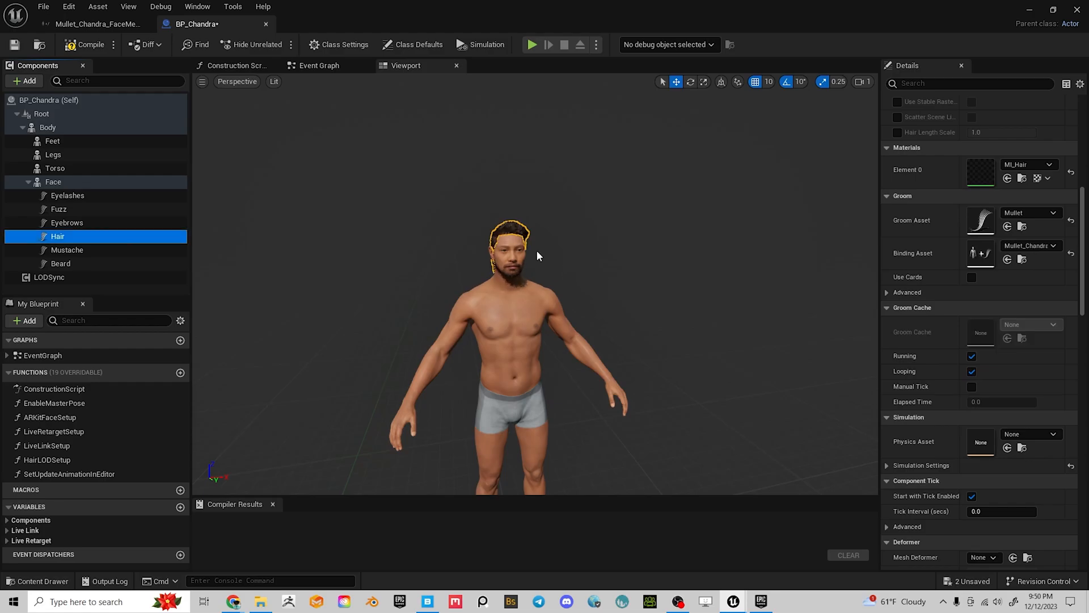
pyautogui.scroll(10, 570, 252)
pyautogui.moveTo(571, 240); pyautogui.dragTo(601, 188, button='middle')
pyautogui.keyDown('alt'); pyautogui.moveTo(525, 292); pyautogui.dragTo(704, 278); pyautogui.keyUp('alt')
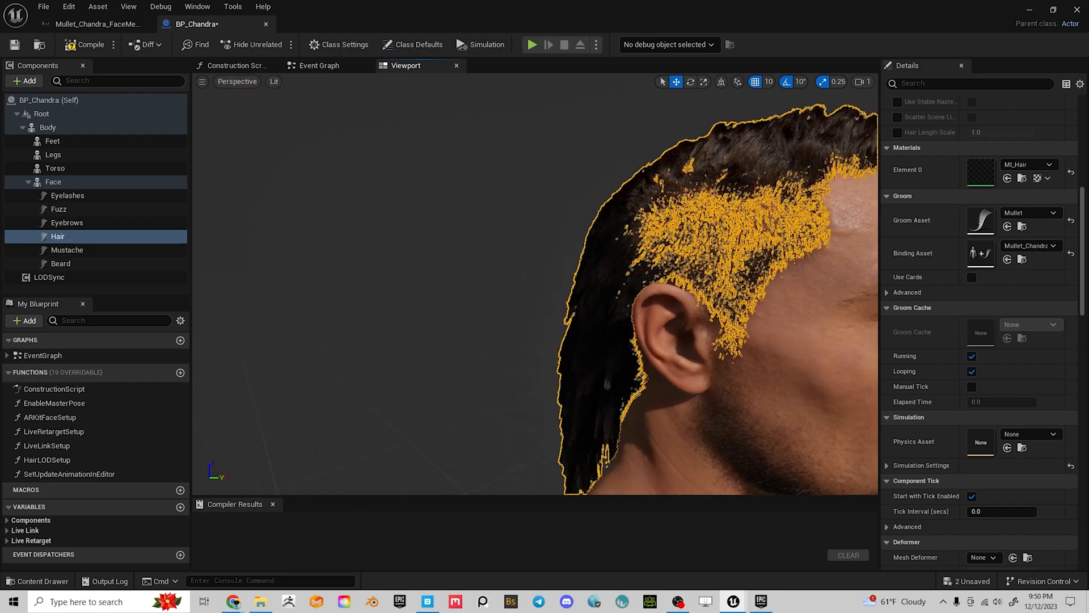
pyautogui.scroll(-5, 507, 315)
pyautogui.click(609, 379)
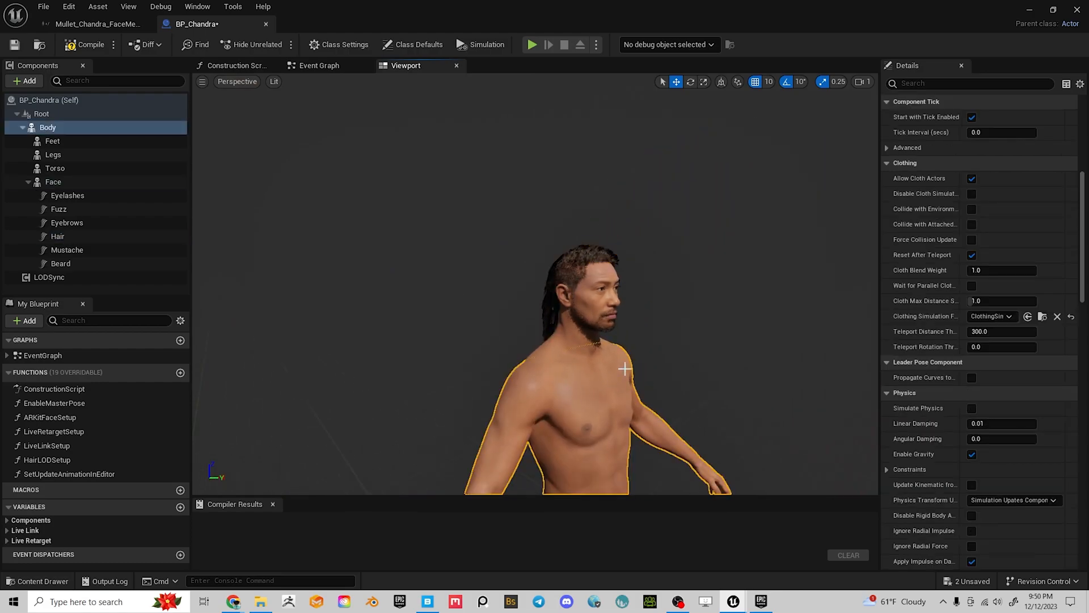
pyautogui.keyDown('alt'); pyautogui.moveTo(675, 300); pyautogui.dragTo(525, 352); pyautogui.keyUp('alt')
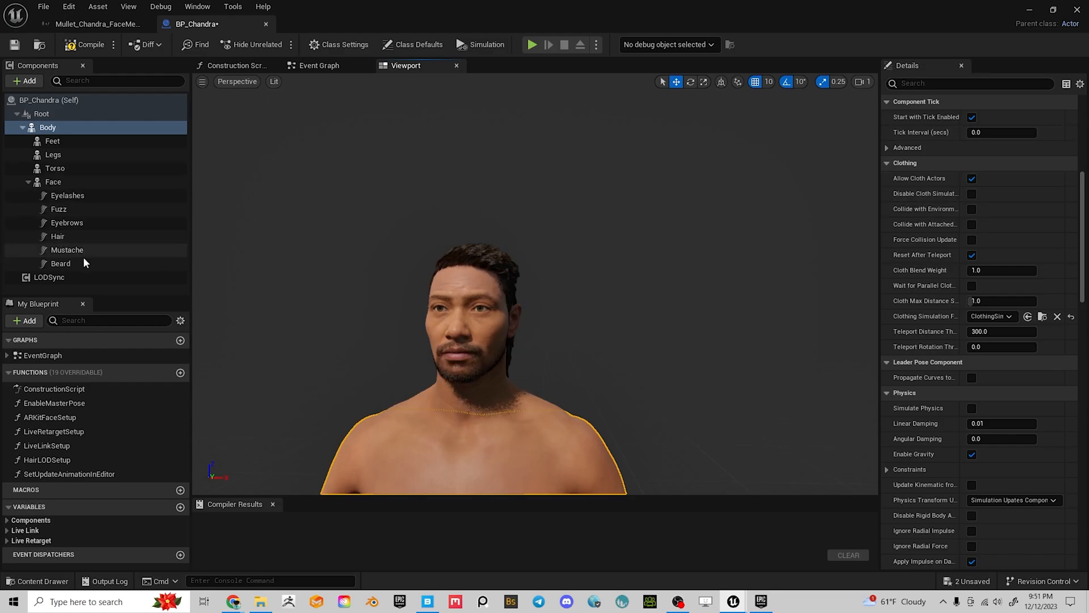
pyautogui.click(57, 236)
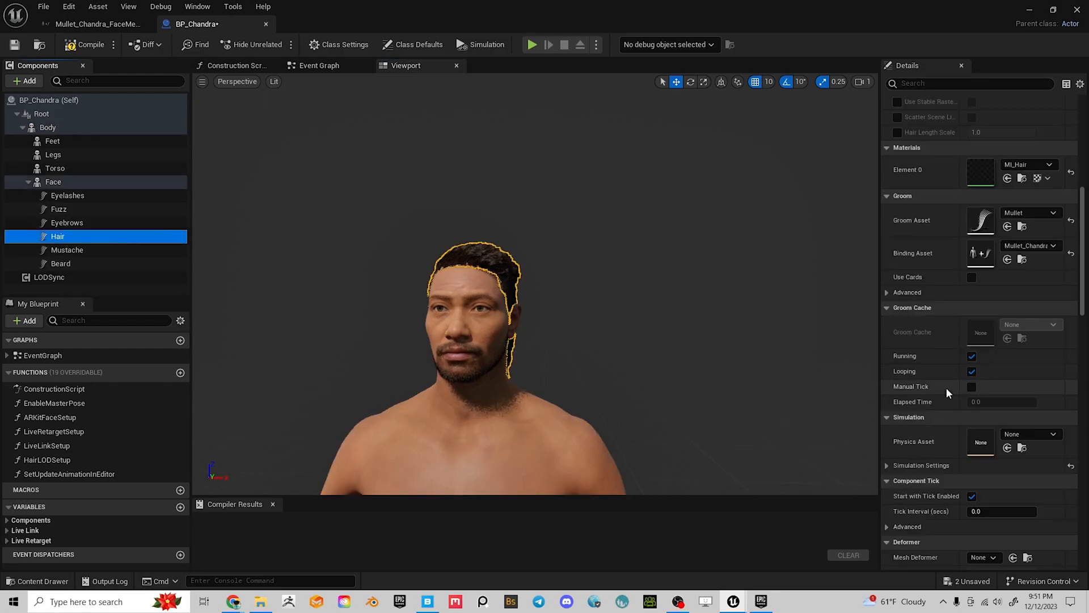
pyautogui.click(981, 227)
# Open the Mullet groom asset and orbit its hair preview
pyautogui.doubleClick(981, 227)
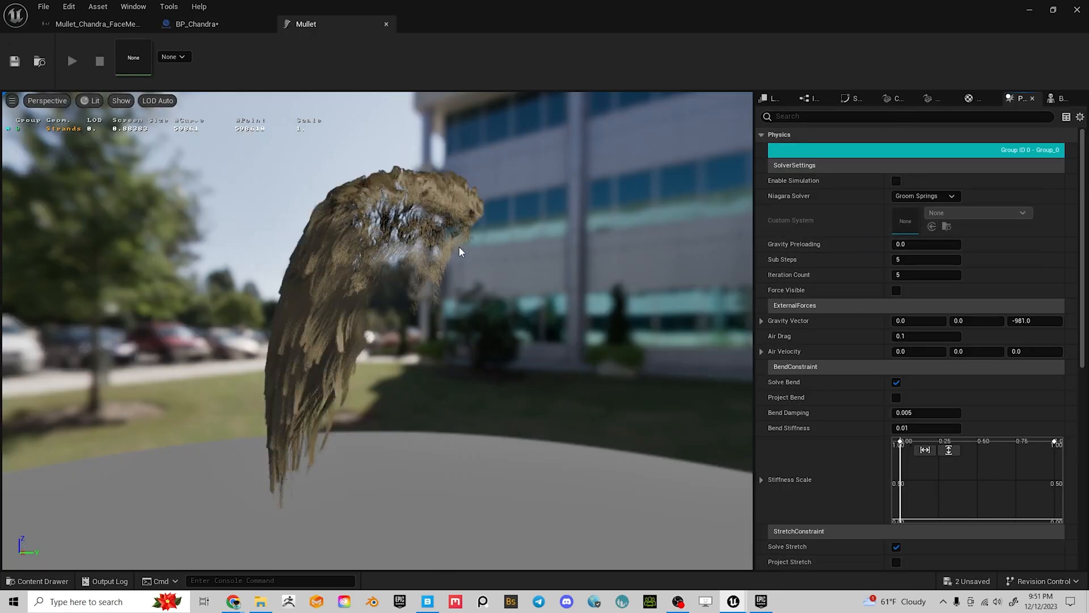
pyautogui.moveTo(502, 310); pyautogui.dragTo(583, 216)
pyautogui.moveTo(507, 276)
pyautogui.mouseDown(button='right')
pyautogui.moveTo(510, 398)
pyautogui.moveTo(506, 277)
pyautogui.mouseUp(button='right')
pyautogui.moveTo(507, 276); pyautogui.dragTo(463, 227)
pyautogui.moveTo(463, 227)
pyautogui.mouseDown(button='right')
pyautogui.moveTo(462, 323)
pyautogui.moveTo(463, 230)
pyautogui.mouseUp(button='right')
pyautogui.moveTo(483, 254); pyautogui.dragTo(405, 190)
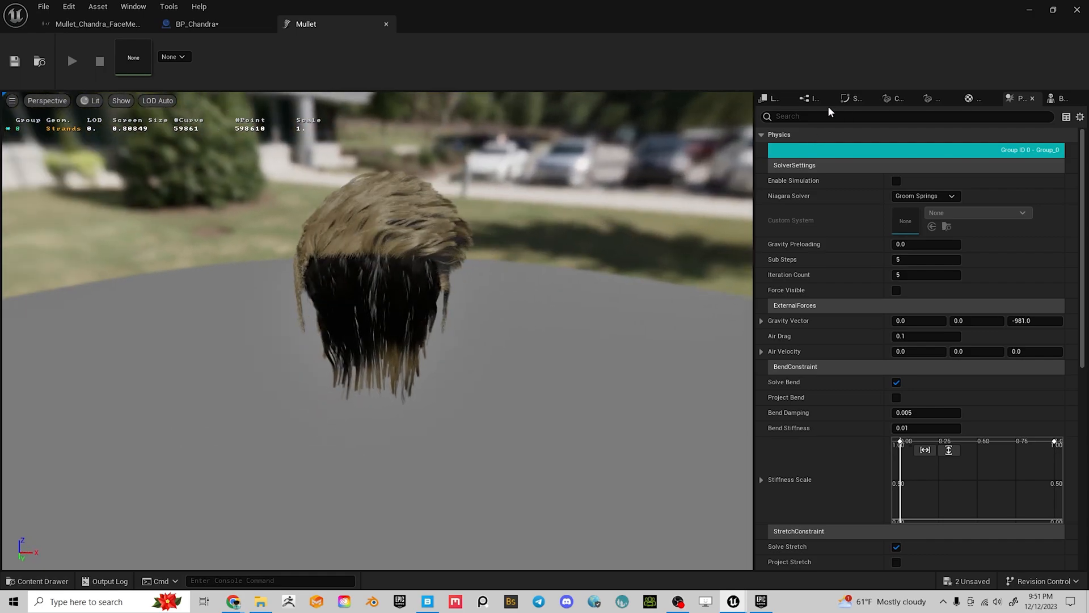
# Review the LOD, Interpolation, Strands, Cards and Meshes settings, finishing on Physics
pyautogui.click(811, 100)
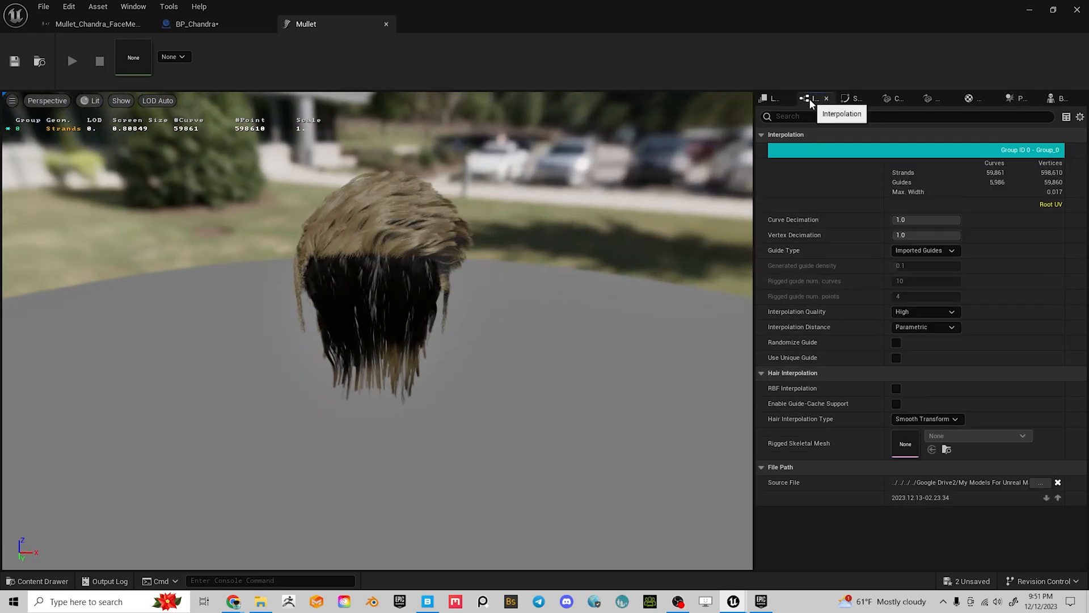
pyautogui.click(774, 100)
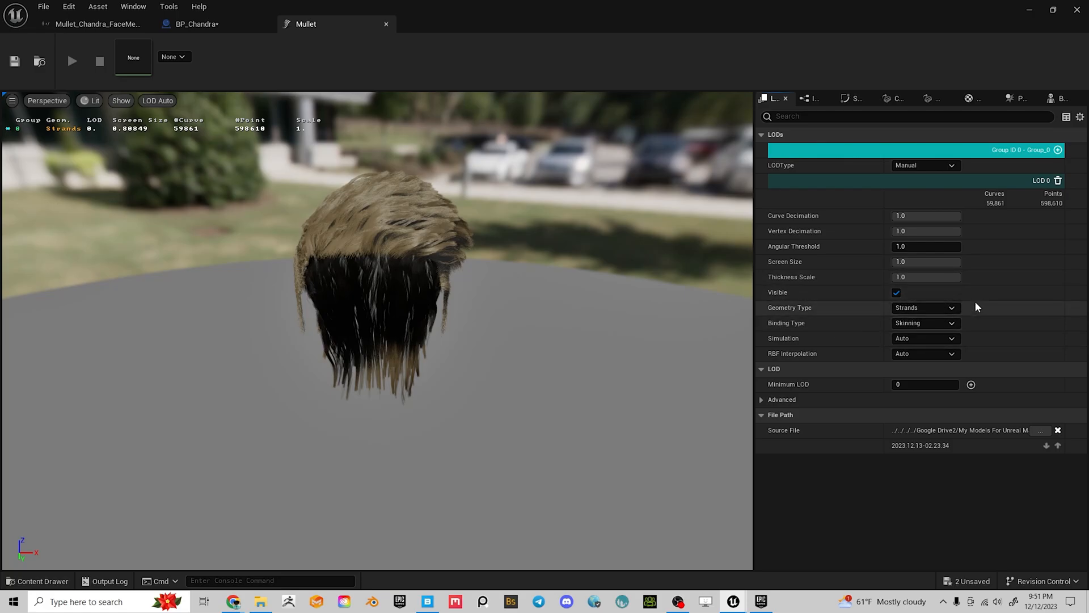
pyautogui.click(926, 312)
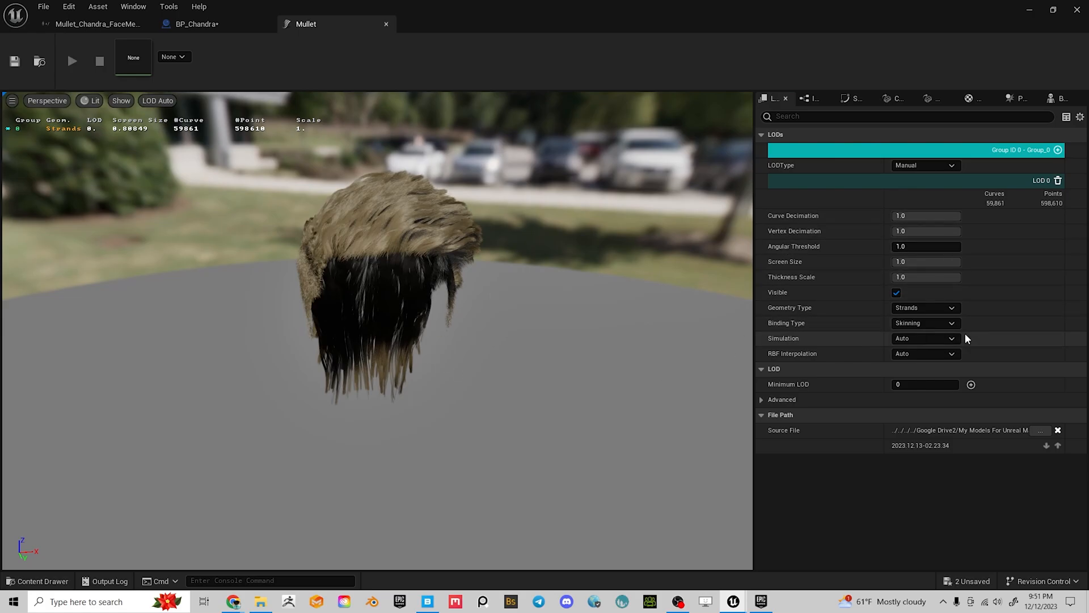
pyautogui.click(820, 99)
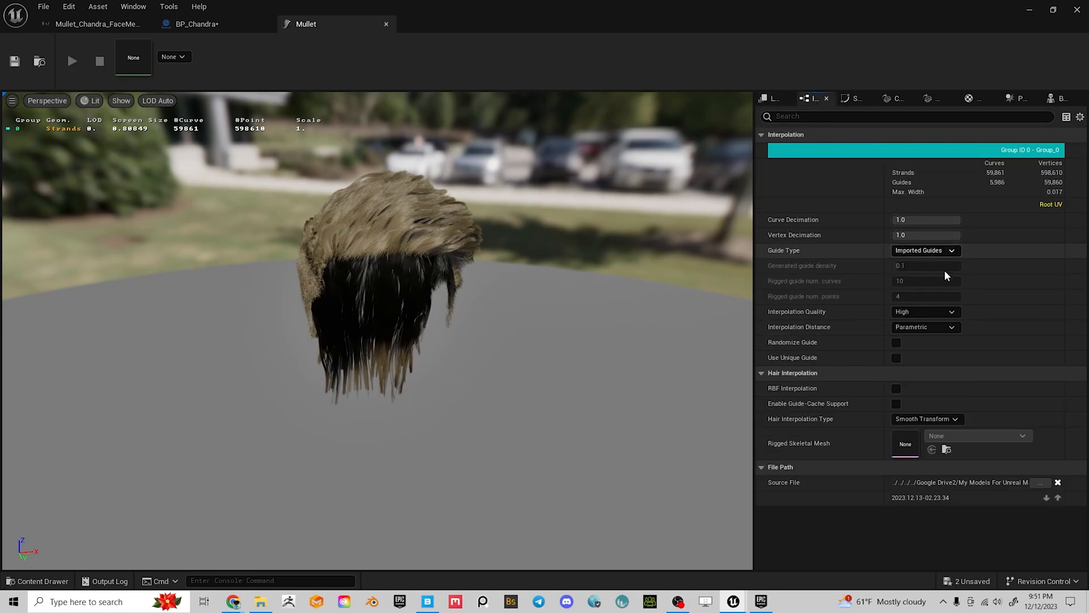
pyautogui.click(856, 101)
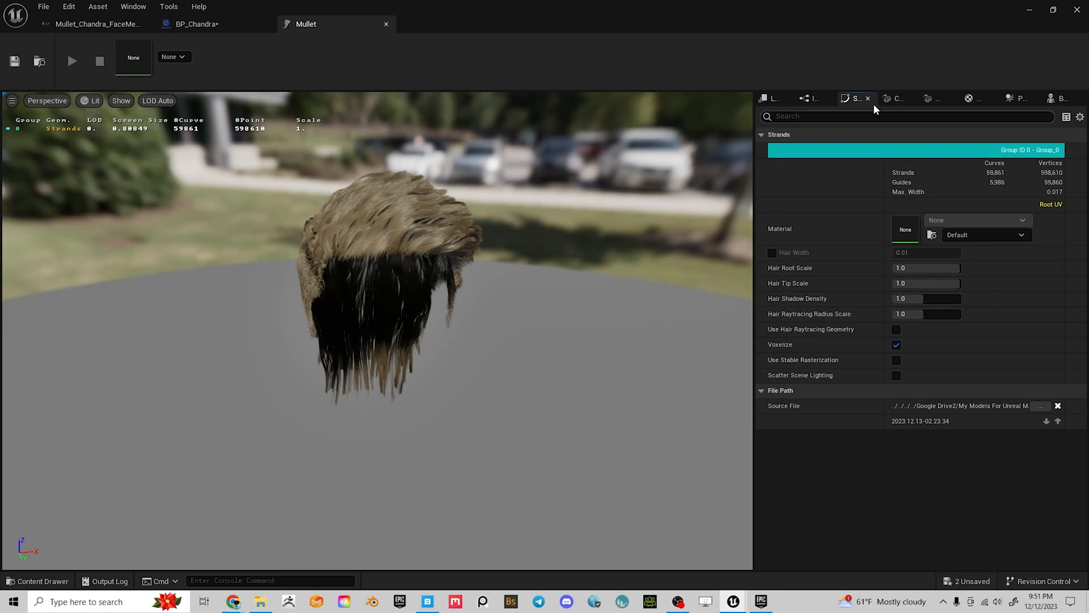
pyautogui.click(898, 100)
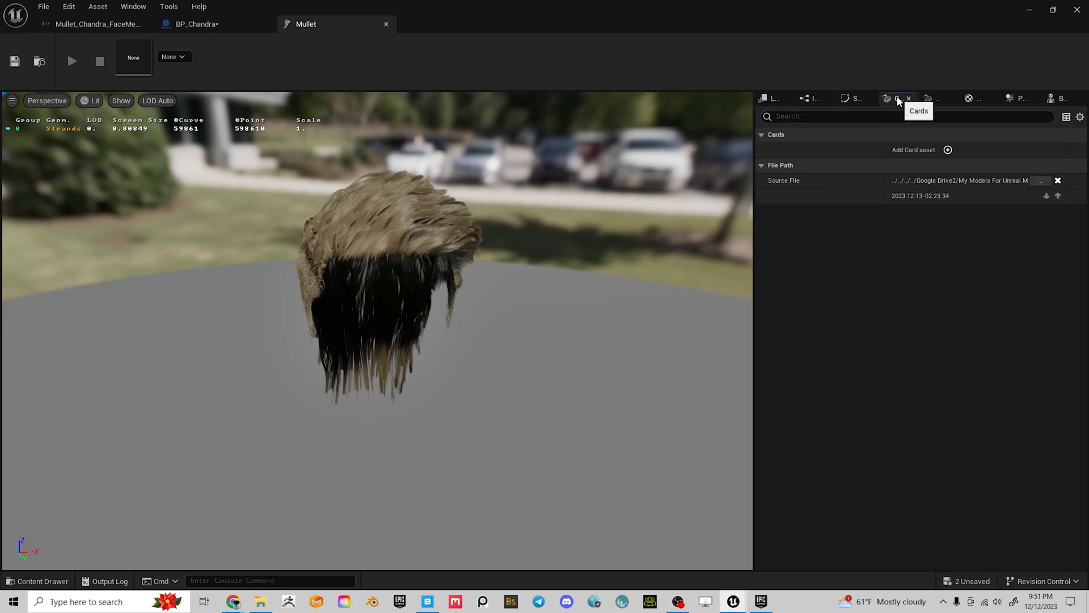
pyautogui.click(933, 100)
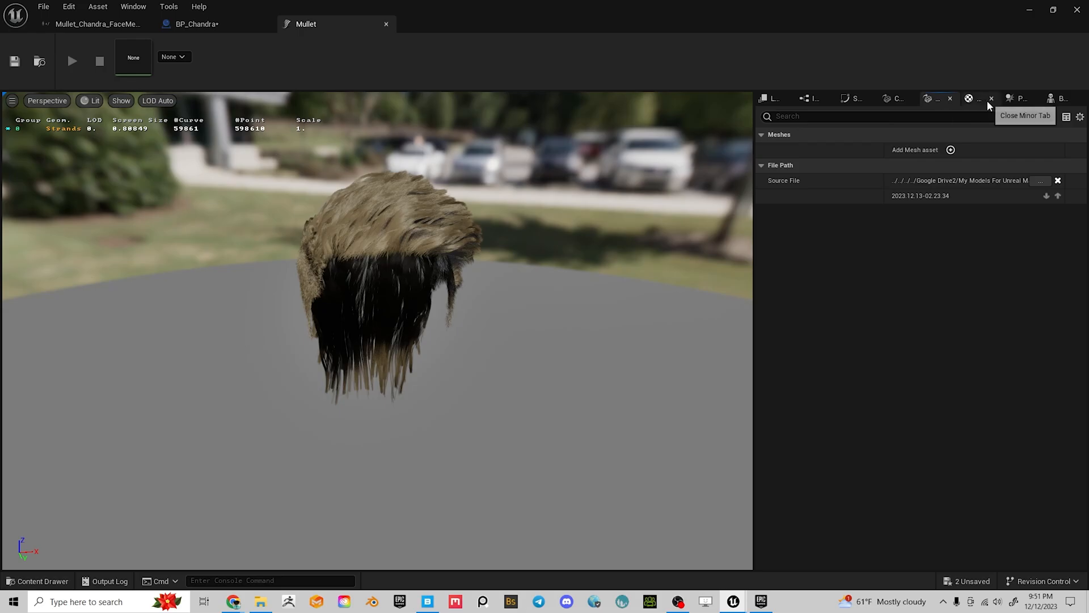
pyautogui.click(1004, 101)
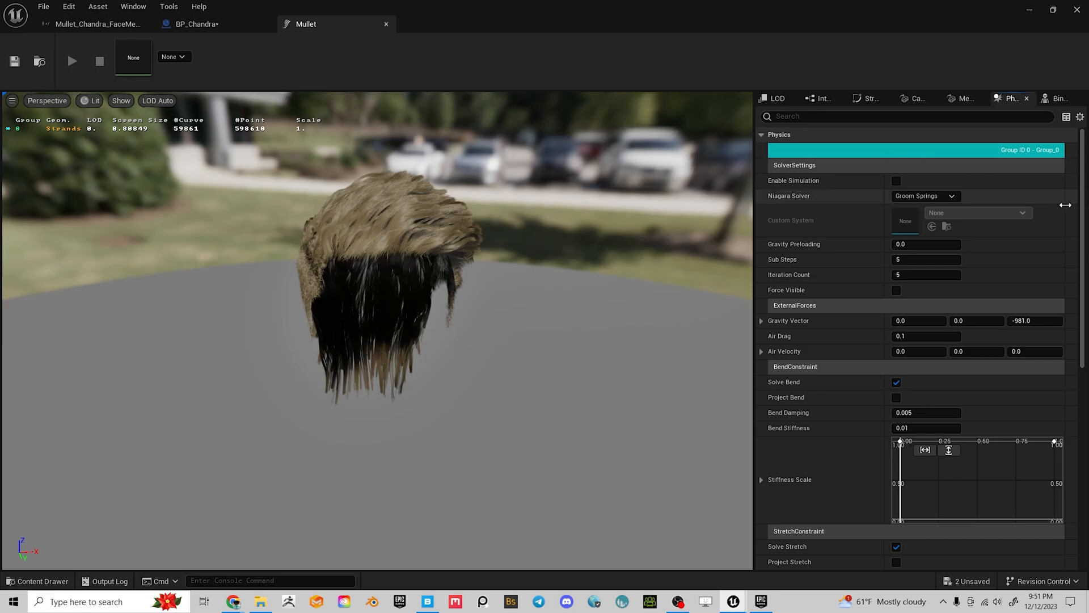
# Enable physics simulation on the Mullet groom and watch the hair from several angles
pyautogui.click(896, 182)
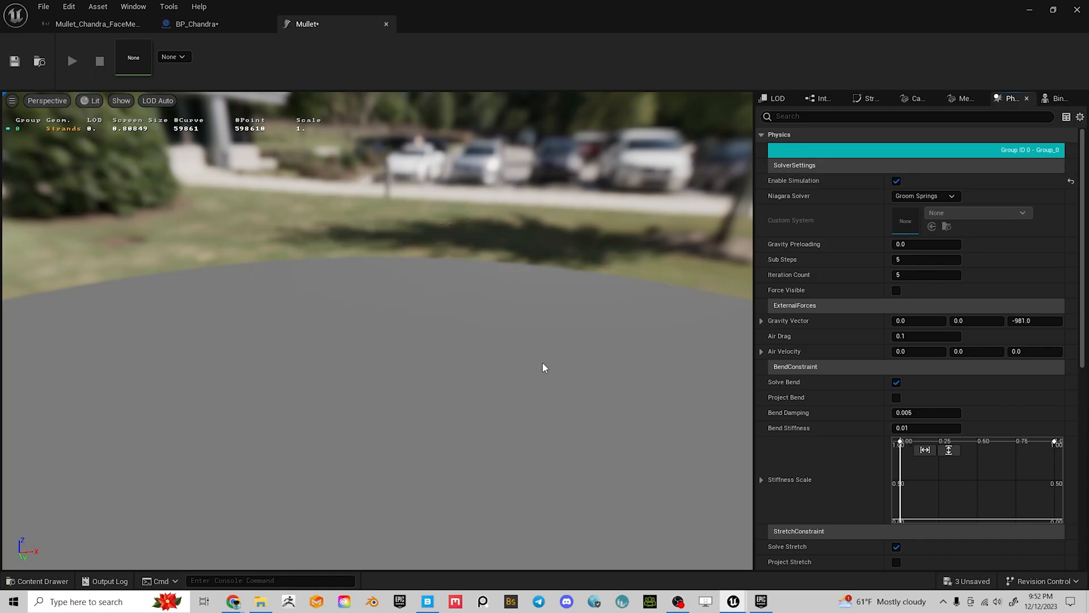
pyautogui.moveTo(390, 298); pyautogui.dragTo(567, 295)
pyautogui.moveTo(389, 297); pyautogui.dragTo(391, 397, button='right')
pyautogui.moveTo(438, 271); pyautogui.dragTo(439, 162, button='right')
pyautogui.moveTo(439, 270); pyautogui.dragTo(272, 303)
pyautogui.moveTo(439, 271)
pyautogui.mouseDown(button='right')
pyautogui.moveTo(439, 340)
pyautogui.moveTo(438, 249)
pyautogui.mouseUp(button='right')
pyautogui.moveTo(438, 271); pyautogui.dragTo(335, 295)
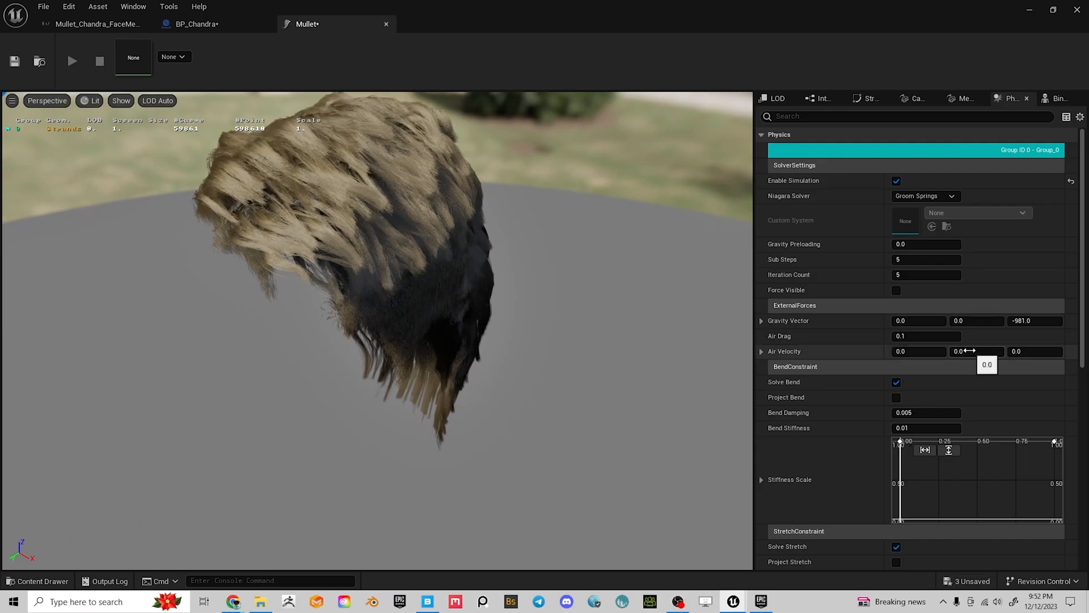
pyautogui.moveTo(574, 279); pyautogui.dragTo(573, 254)
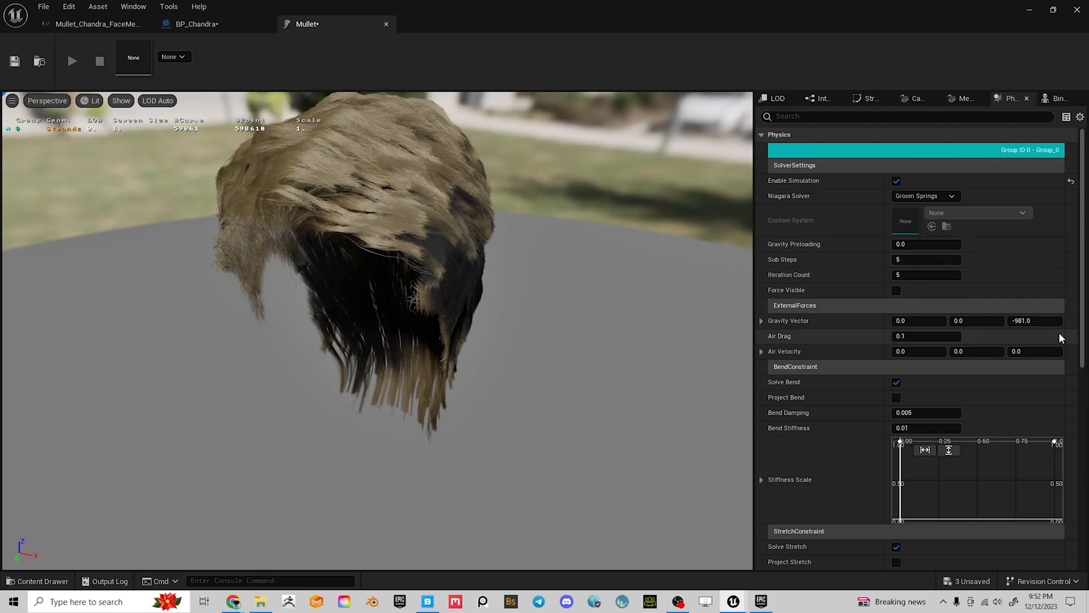
pyautogui.moveTo(503, 260); pyautogui.dragTo(479, 264)
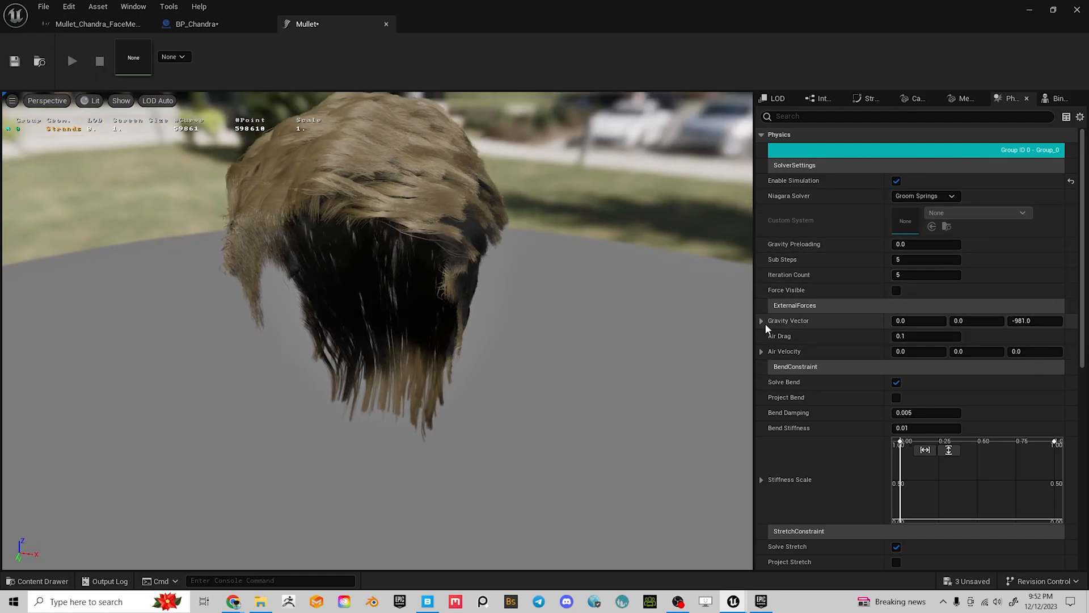
# Set the gravity vector Z to -100 and observe the simulated hair
pyautogui.click(1031, 321)
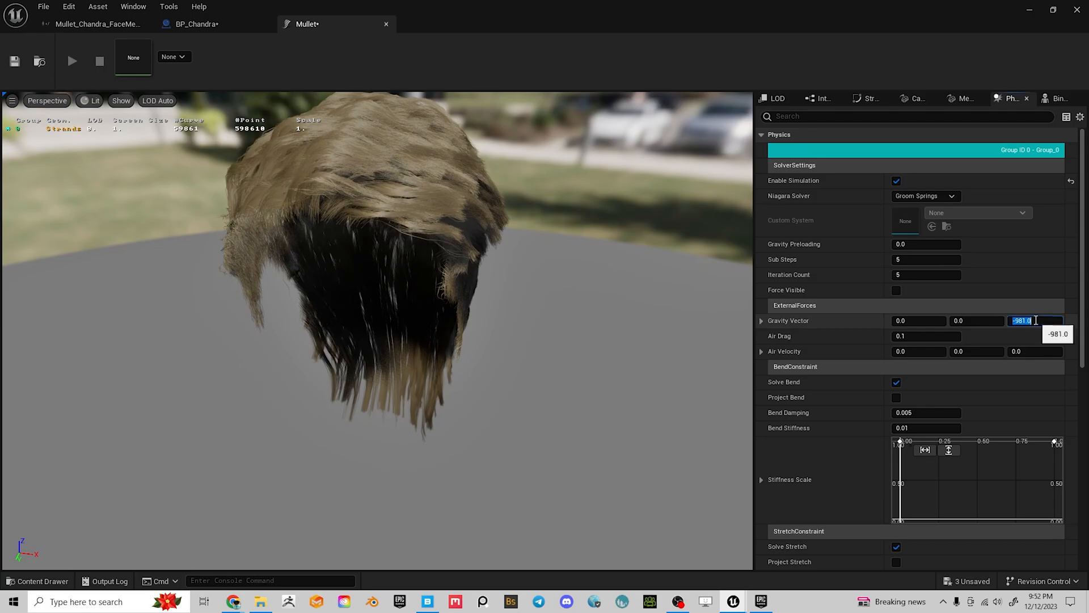
pyautogui.write('-100')
pyautogui.press('Return')
pyautogui.moveTo(236, 289); pyautogui.dragTo(486, 258)
pyautogui.scroll(-2, 236, 289)
pyautogui.moveTo(398, 272); pyautogui.dragTo(346, 286)
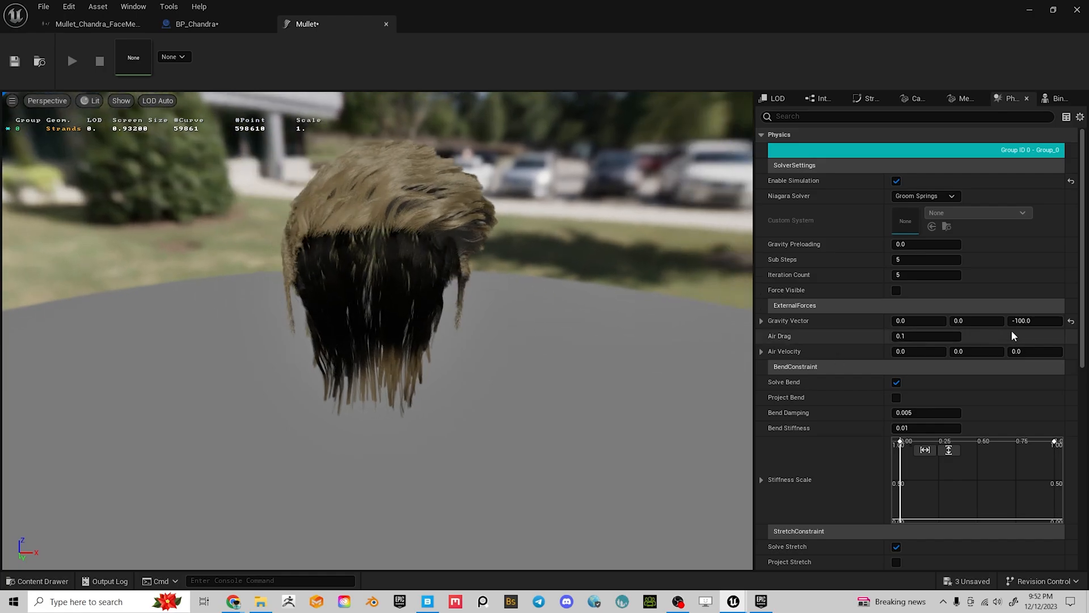
pyautogui.moveTo(435, 249); pyautogui.dragTo(584, 281)
pyautogui.scroll(2, 414, 236)
pyautogui.moveTo(414, 236); pyautogui.dragTo(306, 238)
pyautogui.moveTo(546, 219); pyautogui.dragTo(483, 219)
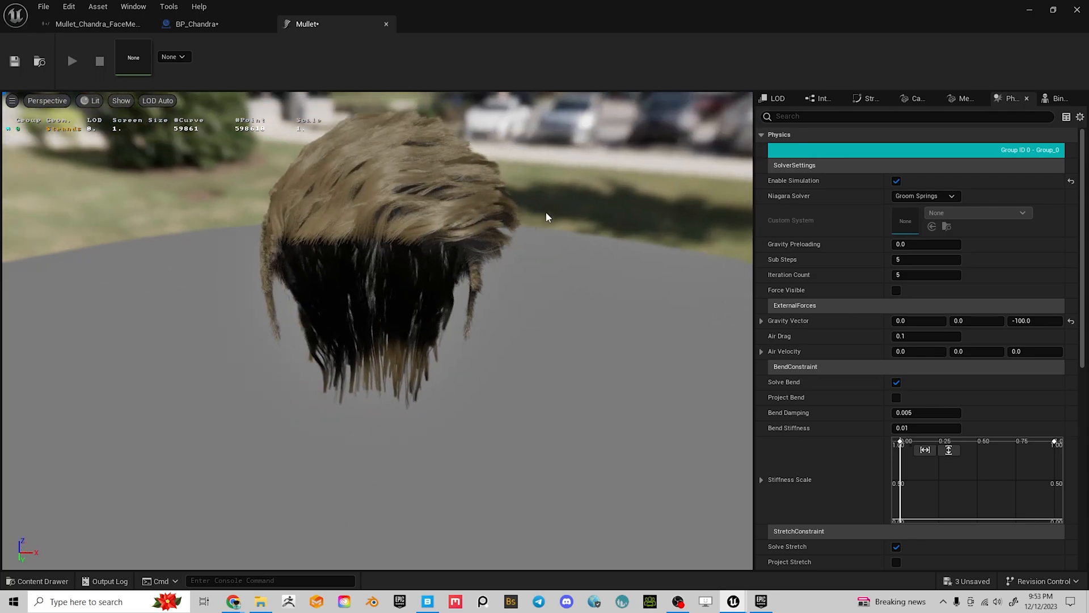
pyautogui.moveTo(613, 245); pyautogui.dragTo(575, 240)
# Try gravity Z at 0, then restore it to -100
pyautogui.click(1039, 321)
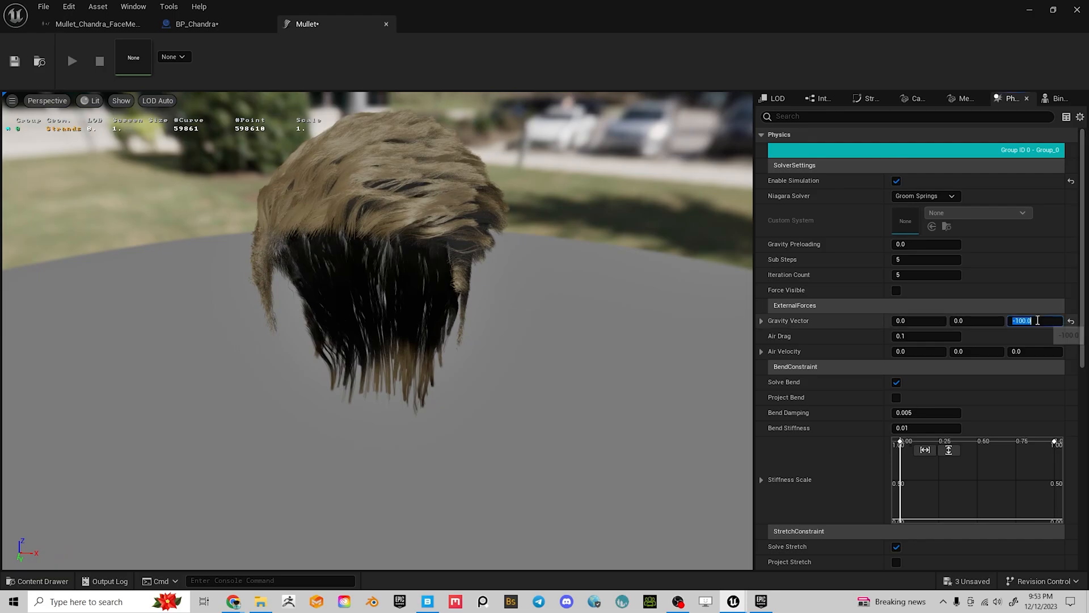
pyautogui.write('0')
pyautogui.press('Return')
pyautogui.moveTo(495, 230); pyautogui.dragTo(488, 198)
pyautogui.click(1036, 318)
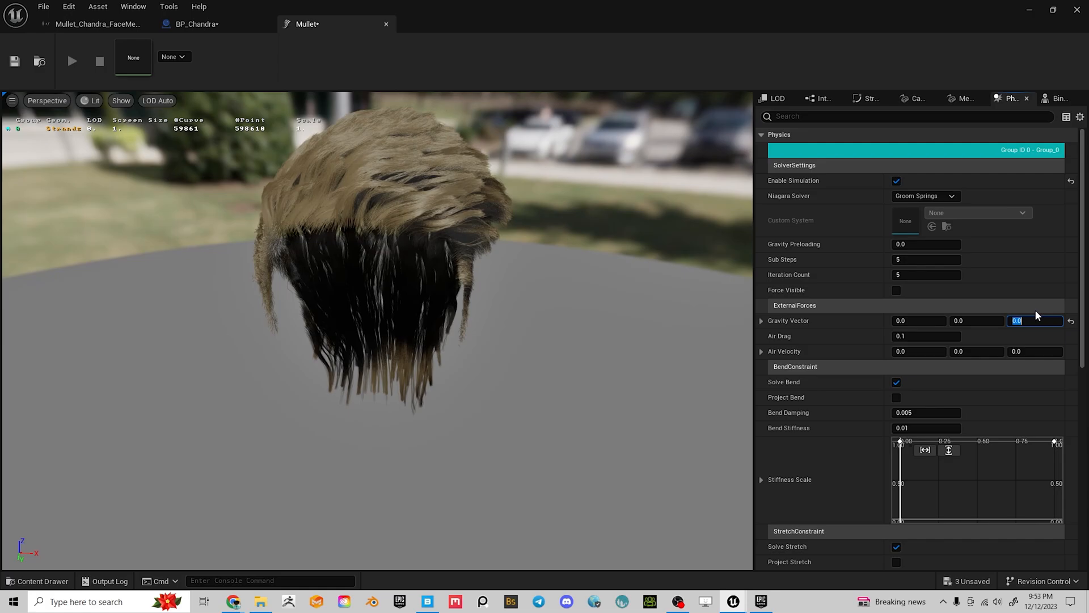
pyautogui.press('Return')
pyautogui.moveTo(329, 184); pyautogui.dragTo(301, 182)
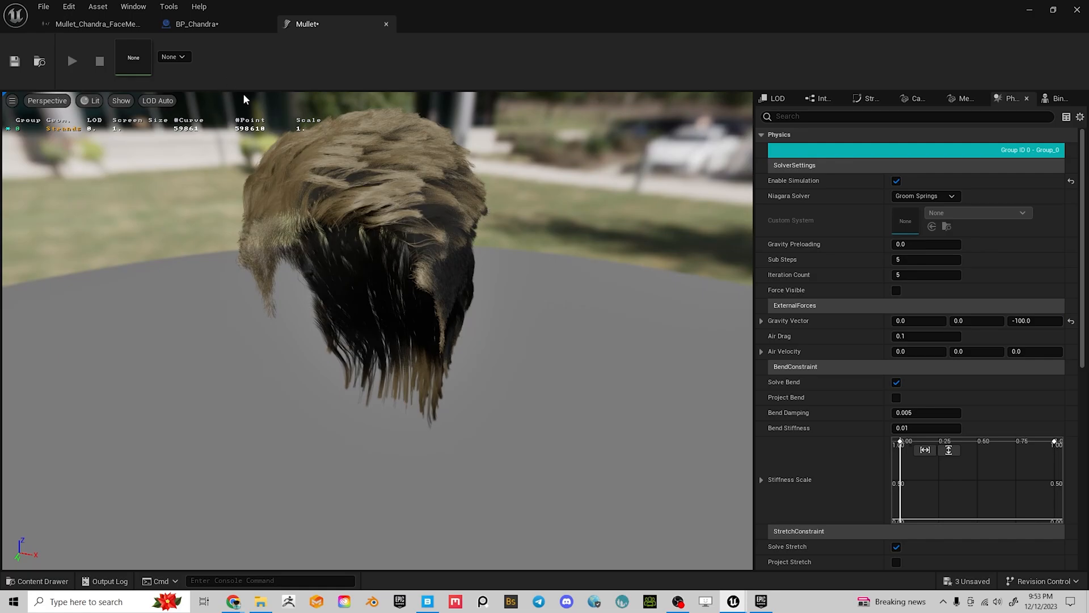
# Return to the BP_Chandra tab, compile the blueprint and save it
pyautogui.click(193, 24)
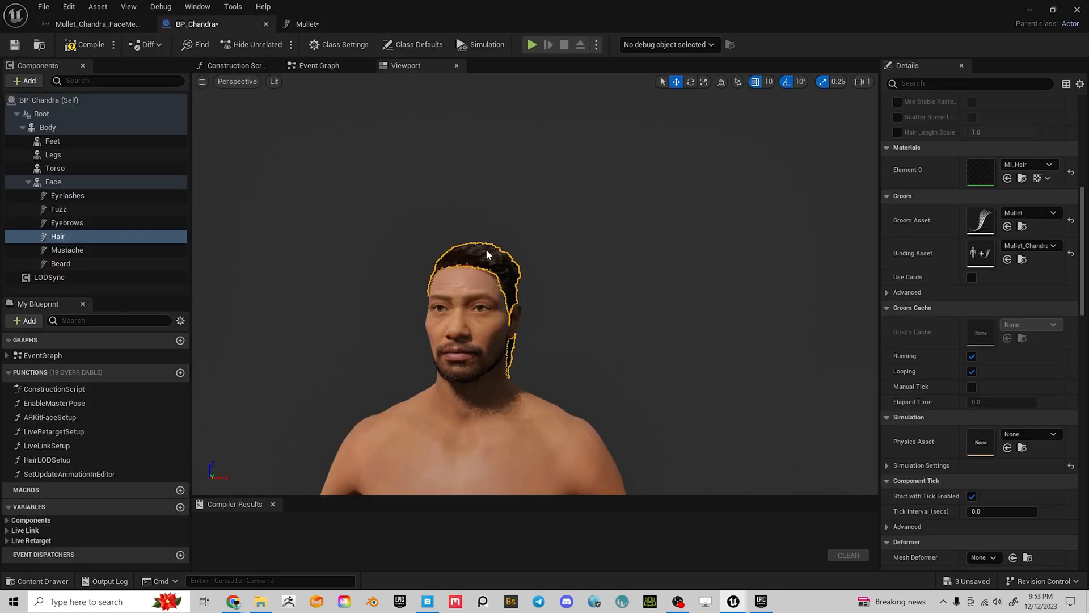
pyautogui.moveTo(620, 295); pyautogui.dragTo(703, 296)
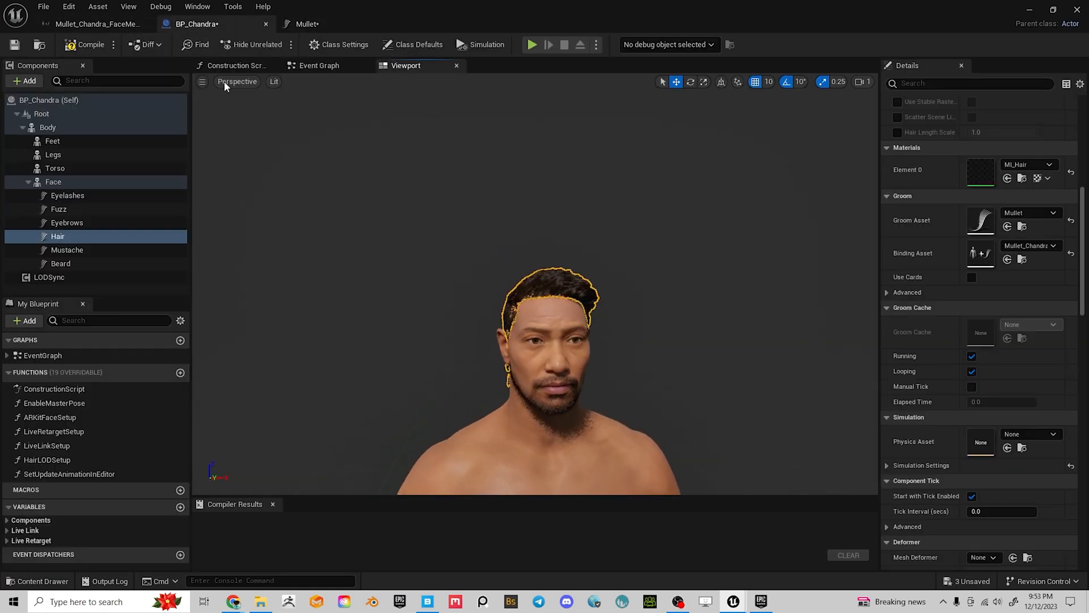
pyautogui.click(88, 45)
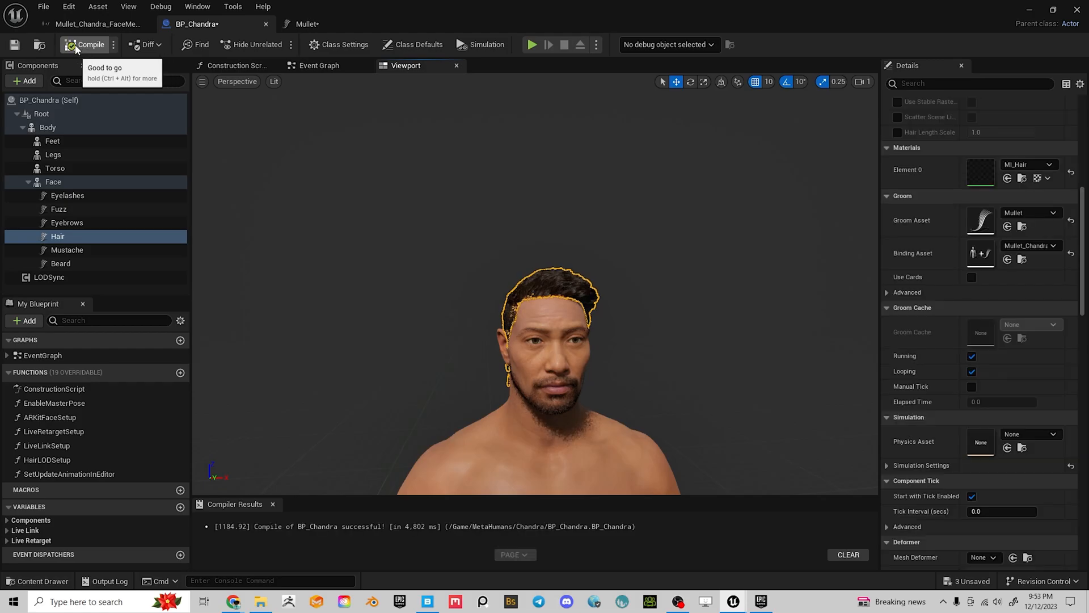
pyautogui.click(9, 50)
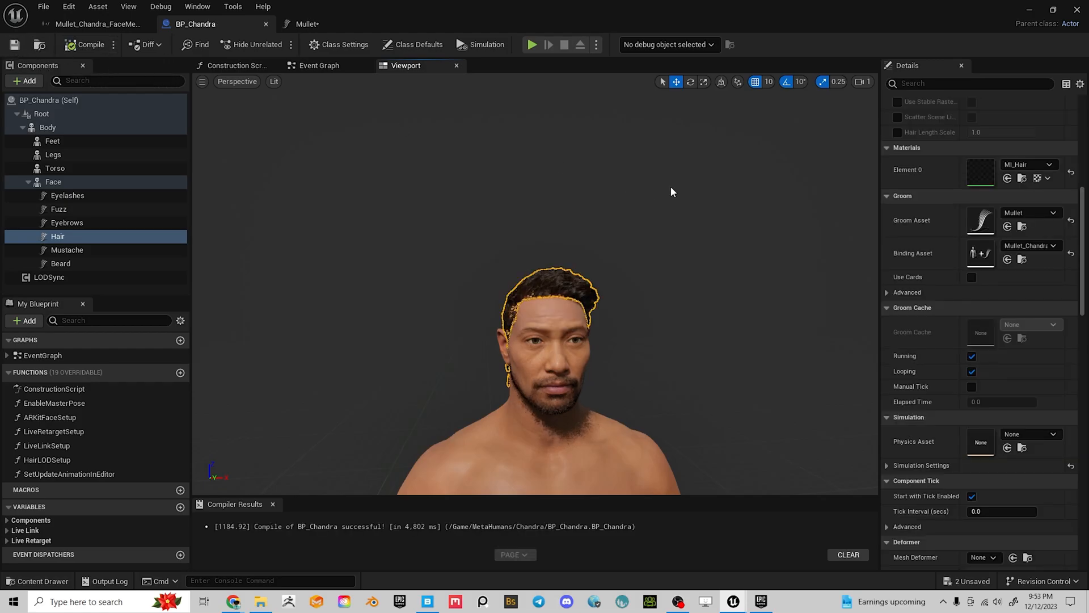
pyautogui.keyDown('alt'); pyautogui.moveTo(587, 416); pyautogui.dragTo(659, 406); pyautogui.keyUp('alt')
pyautogui.scroll(5, 733, 325)
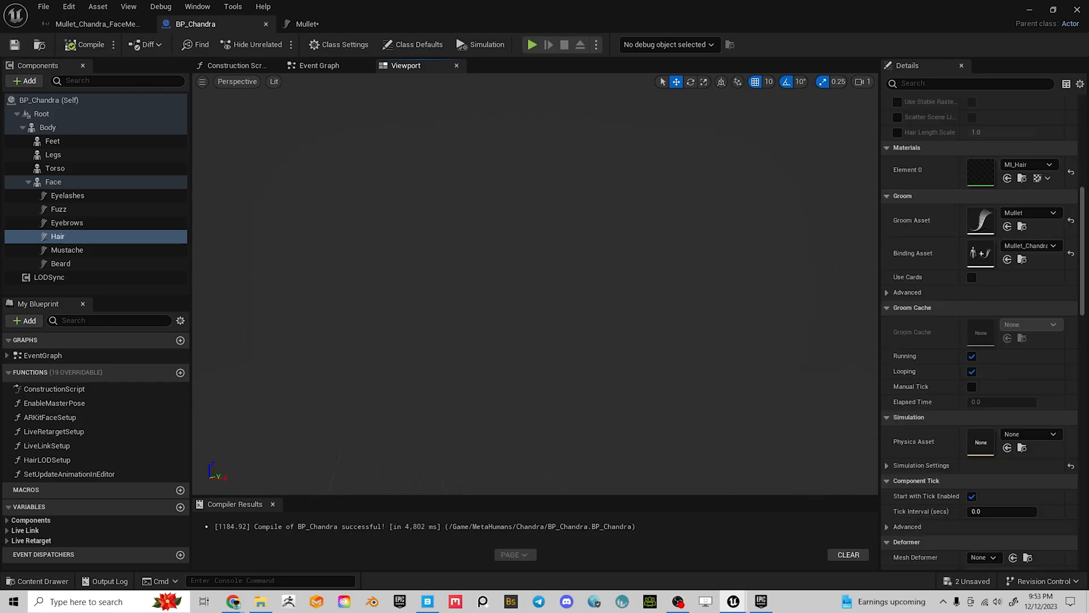
pyautogui.scroll(-6, 733, 325)
pyautogui.moveTo(734, 325); pyautogui.dragTo(788, 267, button='middle')
pyautogui.keyDown('alt'); pyautogui.moveTo(770, 297); pyautogui.dragTo(628, 267); pyautogui.keyUp('alt')
pyautogui.moveTo(628, 268); pyautogui.dragTo(632, 280, button='middle')
pyautogui.keyDown('alt'); pyautogui.moveTo(632, 280); pyautogui.dragTo(669, 331); pyautogui.keyUp('alt')
pyautogui.scroll(7, 697, 318)
pyautogui.moveTo(748, 366); pyautogui.dragTo(746, 392, button='middle')
pyautogui.click(735, 405)
pyautogui.keyDown('alt'); pyautogui.moveTo(735, 406); pyautogui.dragTo(795, 384); pyautogui.keyUp('alt')
pyautogui.keyDown('alt'); pyautogui.moveTo(770, 436); pyautogui.dragTo(778, 426); pyautogui.keyUp('alt')
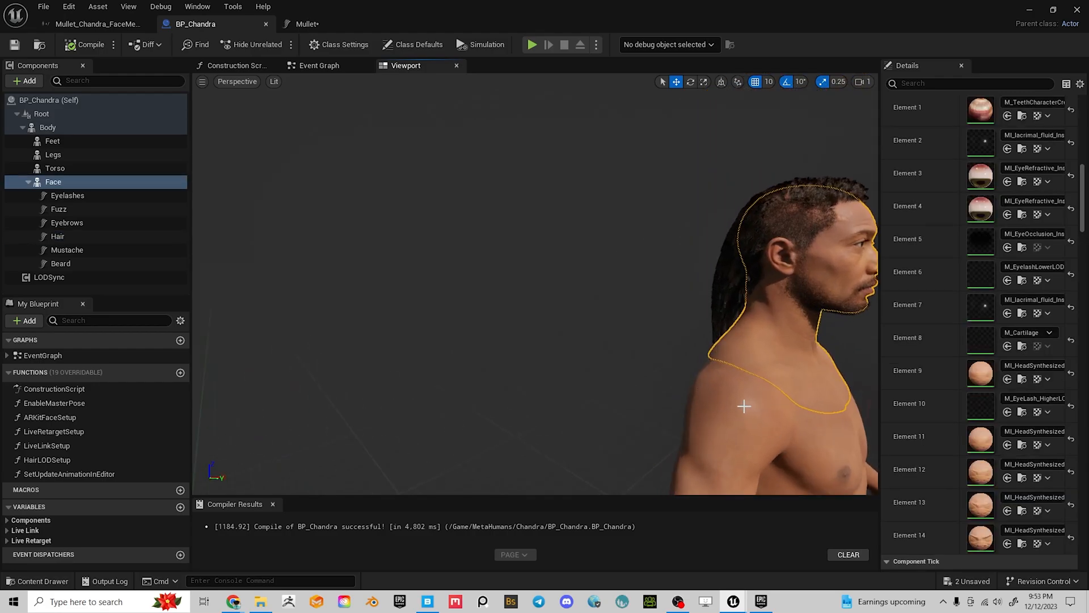
pyautogui.click(734, 426)
pyautogui.keyDown('alt'); pyautogui.moveTo(794, 318); pyautogui.dragTo(851, 329); pyautogui.keyUp('alt')
pyautogui.keyDown('alt'); pyautogui.moveTo(244, 295); pyautogui.dragTo(429, 274); pyautogui.keyUp('alt')
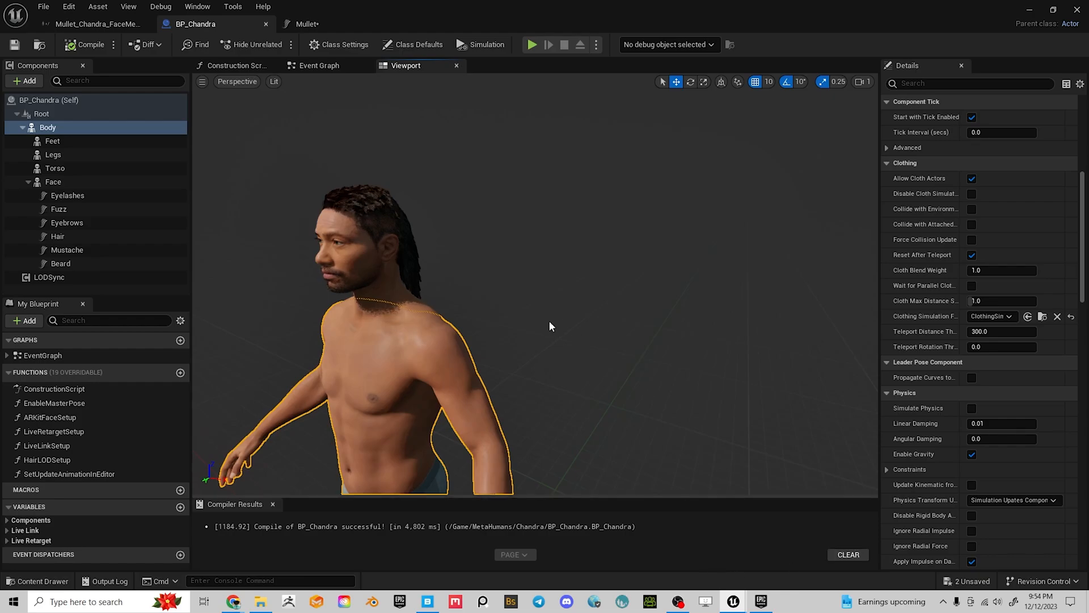
pyautogui.press('f')
pyautogui.keyDown('alt'); pyautogui.moveTo(535, 284); pyautogui.dragTo(638, 302, button='right'); pyautogui.keyUp('alt')
pyautogui.keyDown('alt'); pyautogui.moveTo(552, 302); pyautogui.dragTo(644, 304); pyautogui.keyUp('alt')
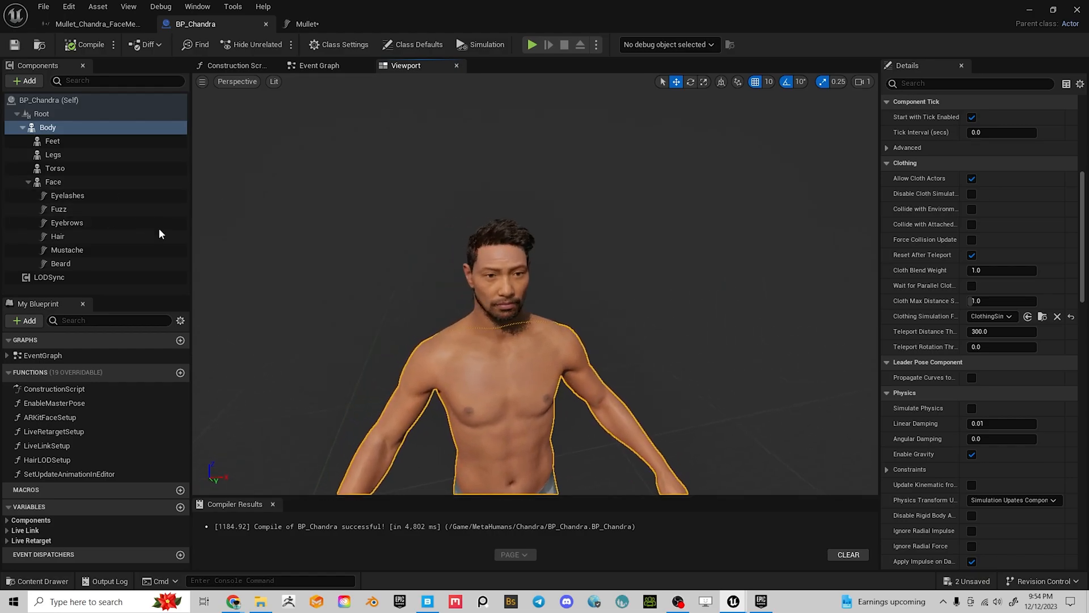